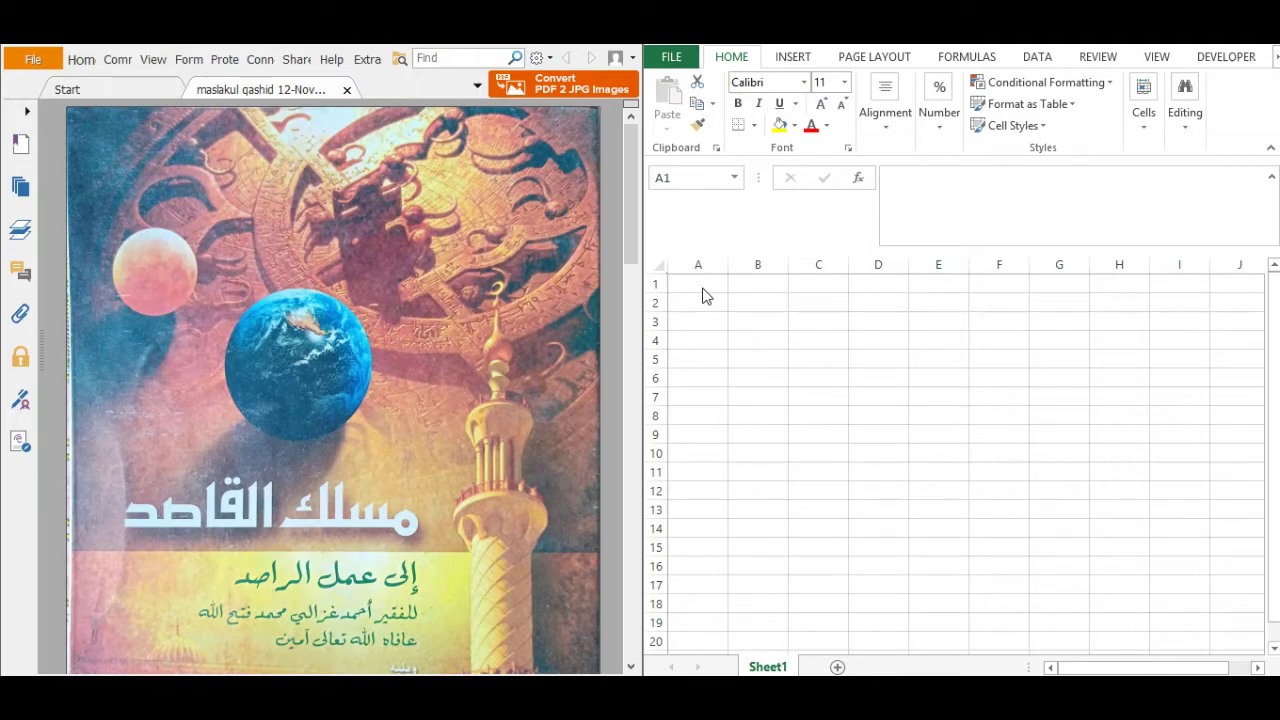
Step: Find the book's Hijri-to-Miladi calculation example and enter the title "TAHWILUS SANAH DARI KITAB MASLAKUL QASHID" in cell A1
drag(632, 236, 630, 282)
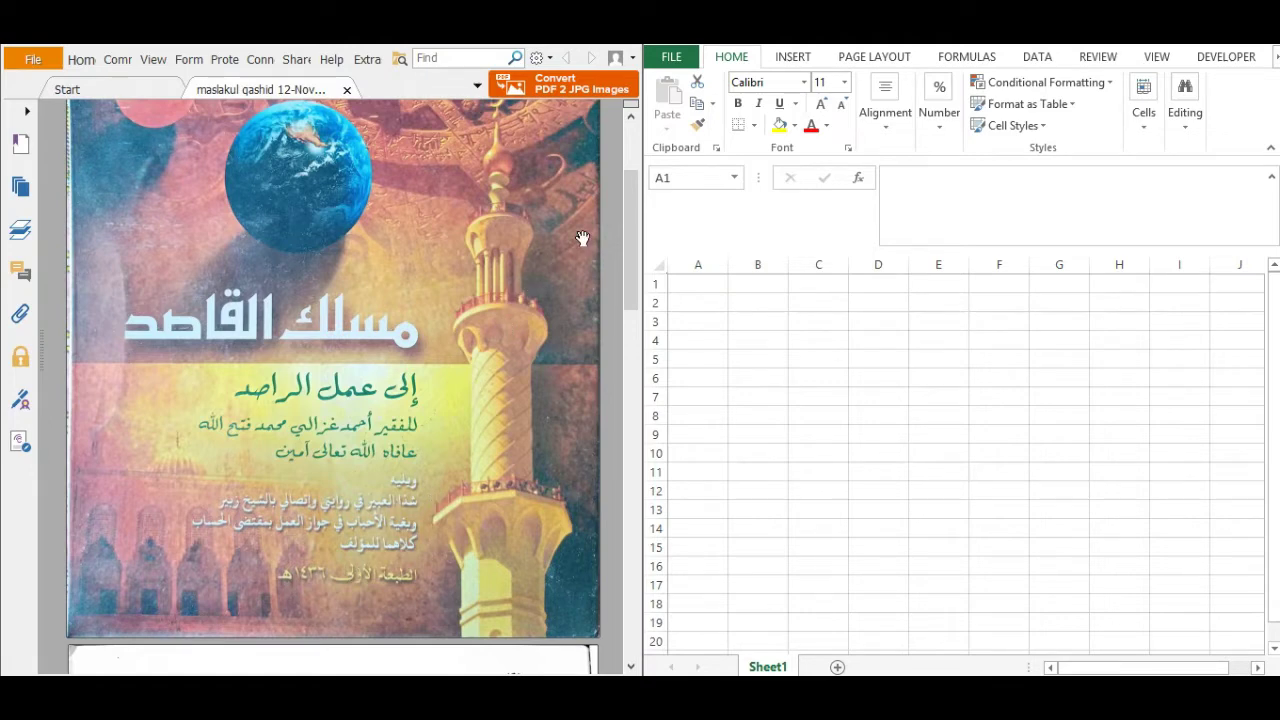
drag(633, 204, 628, 352)
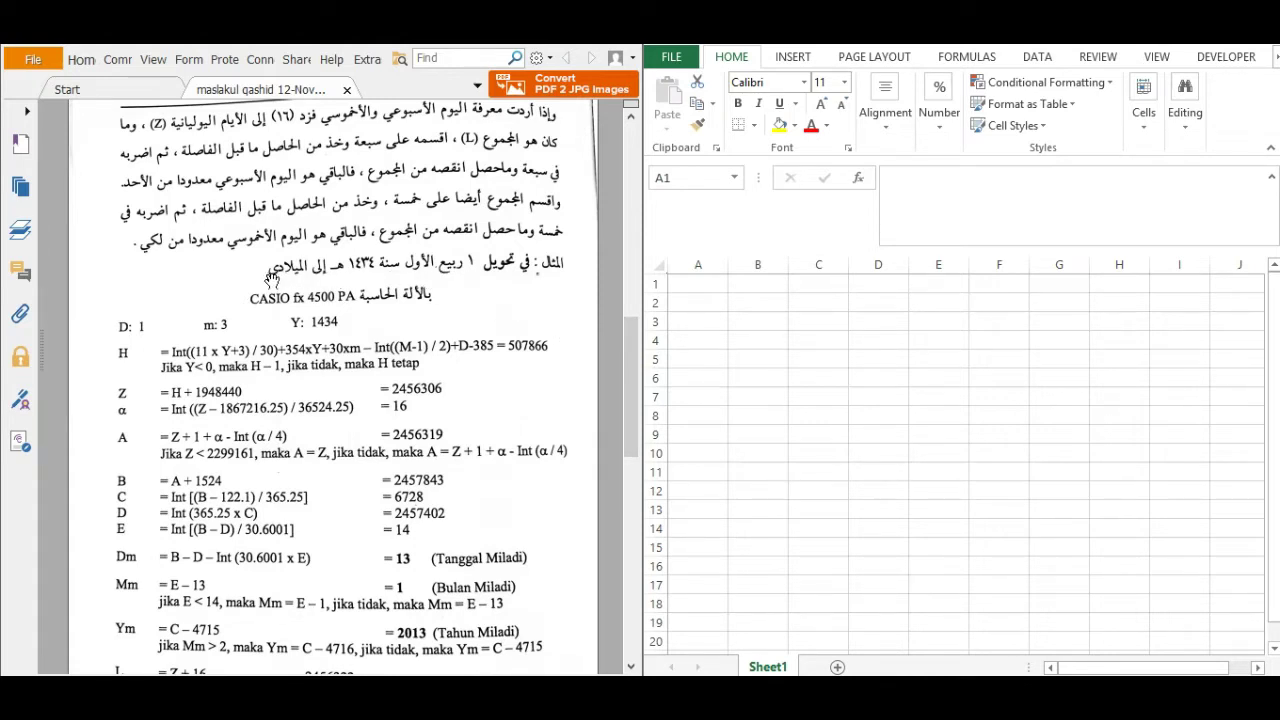
click(707, 287)
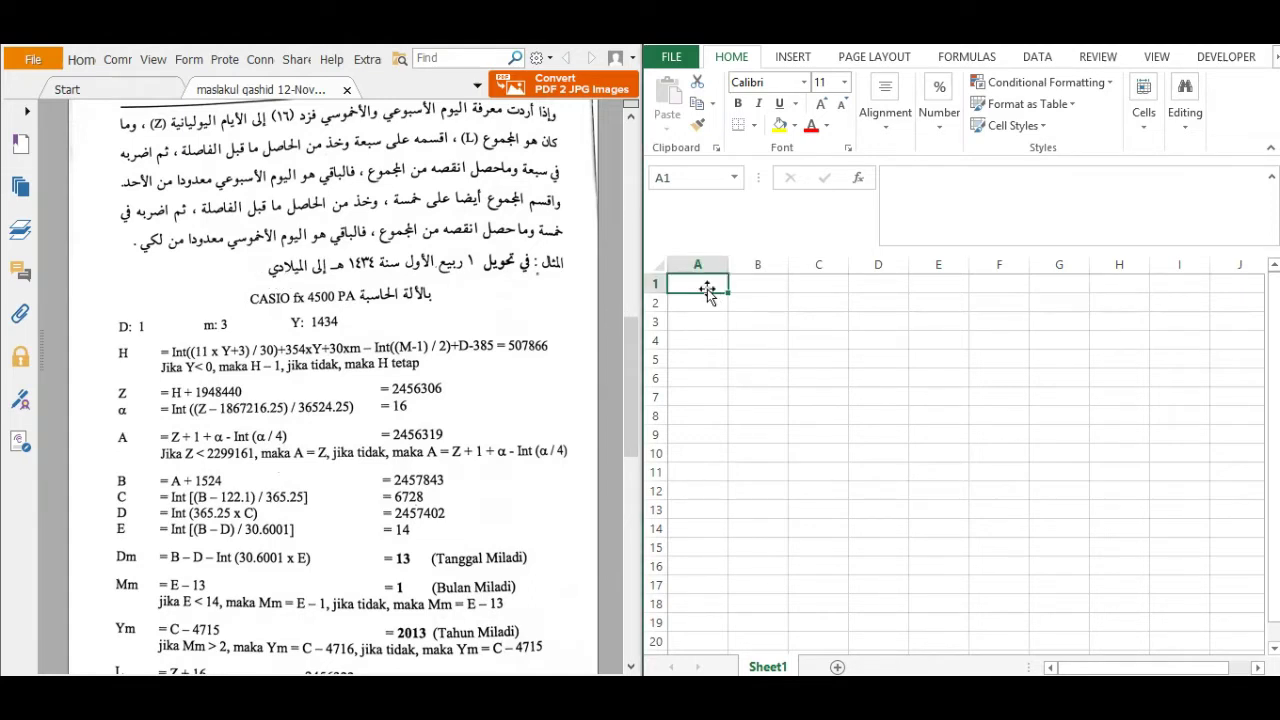
text(tah)
key(BackSpace)
key(BackSpace)
key(BackSpace)
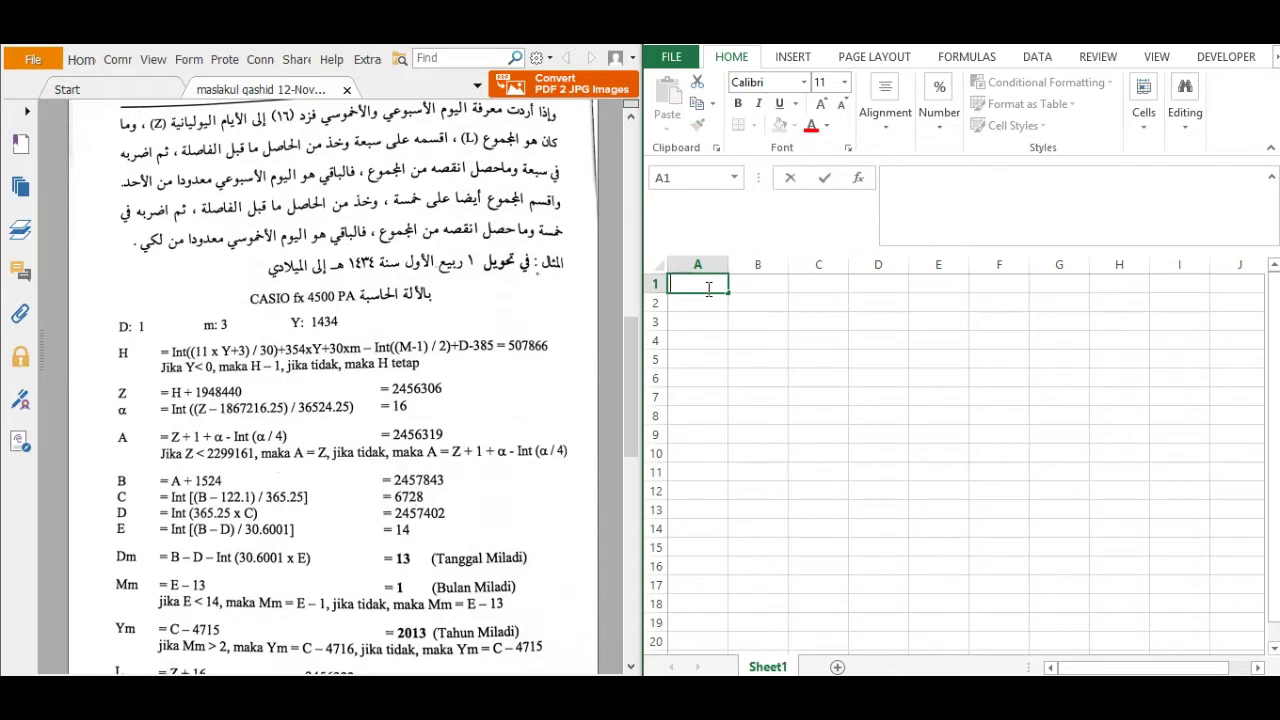
text(TAHWILUS SANAH)
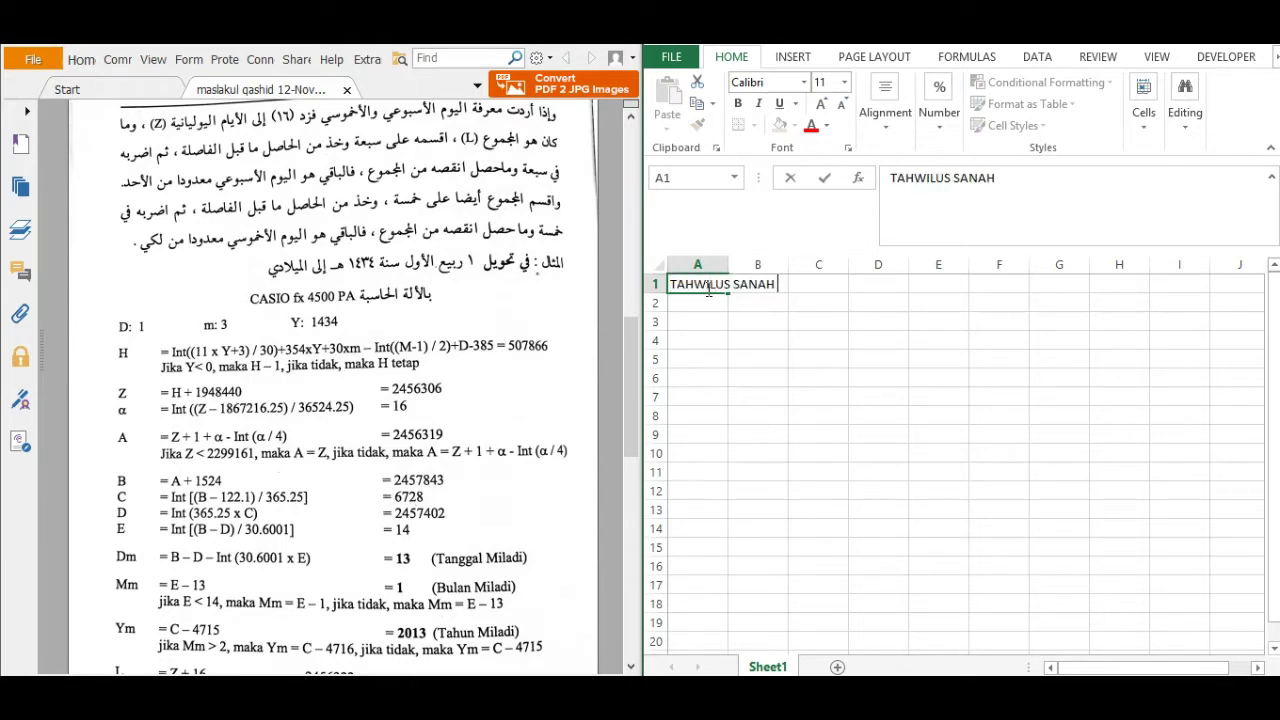
key(ctrl+Return)
text(DARI KITAB MASLAKUL)
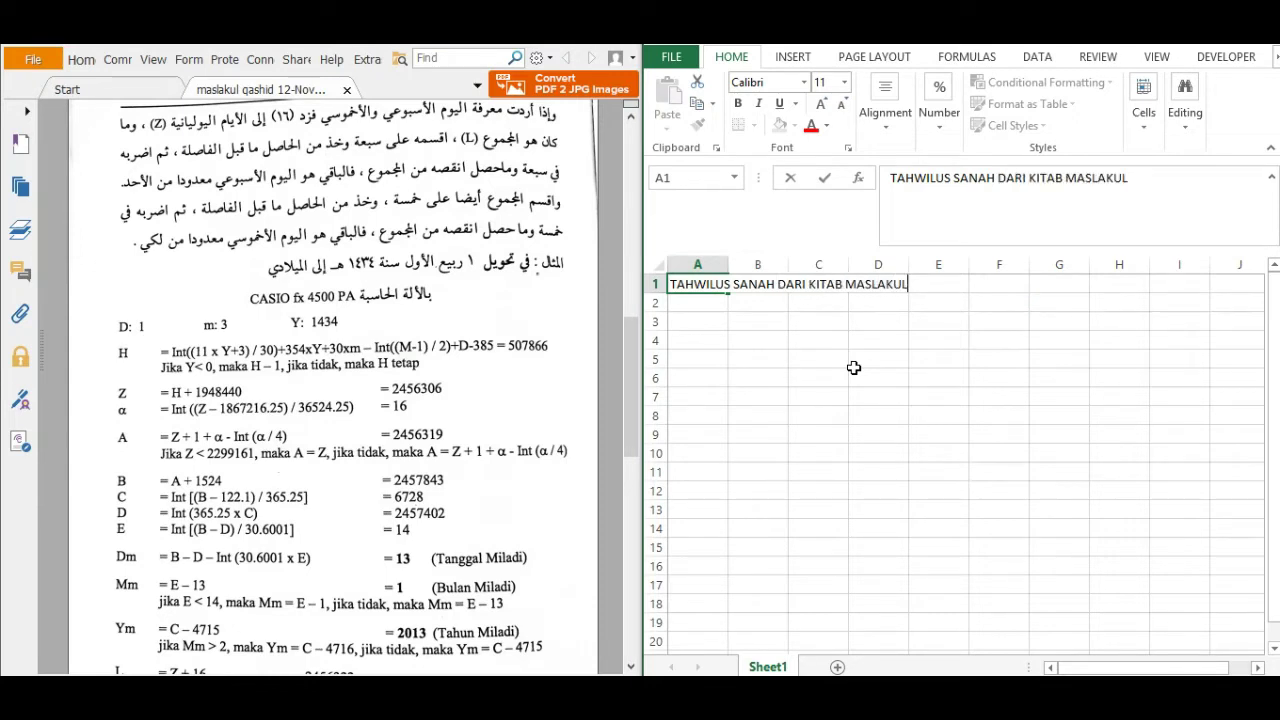
text( QASHID)
key(ctrl+Return)
Step: Add a credit line in cell A2 reading "KARYA" followed by the book author's name
key(Down)
text(KARYA)
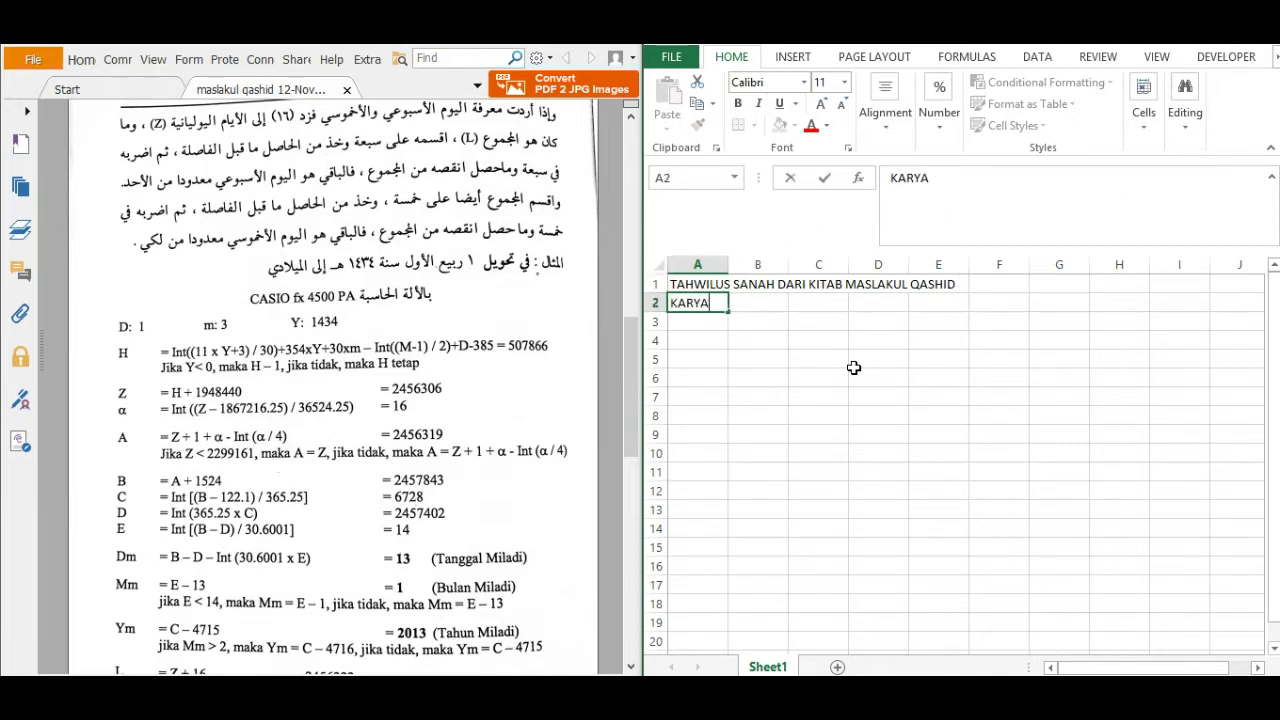
text( KH. AHMAD GHAZA)
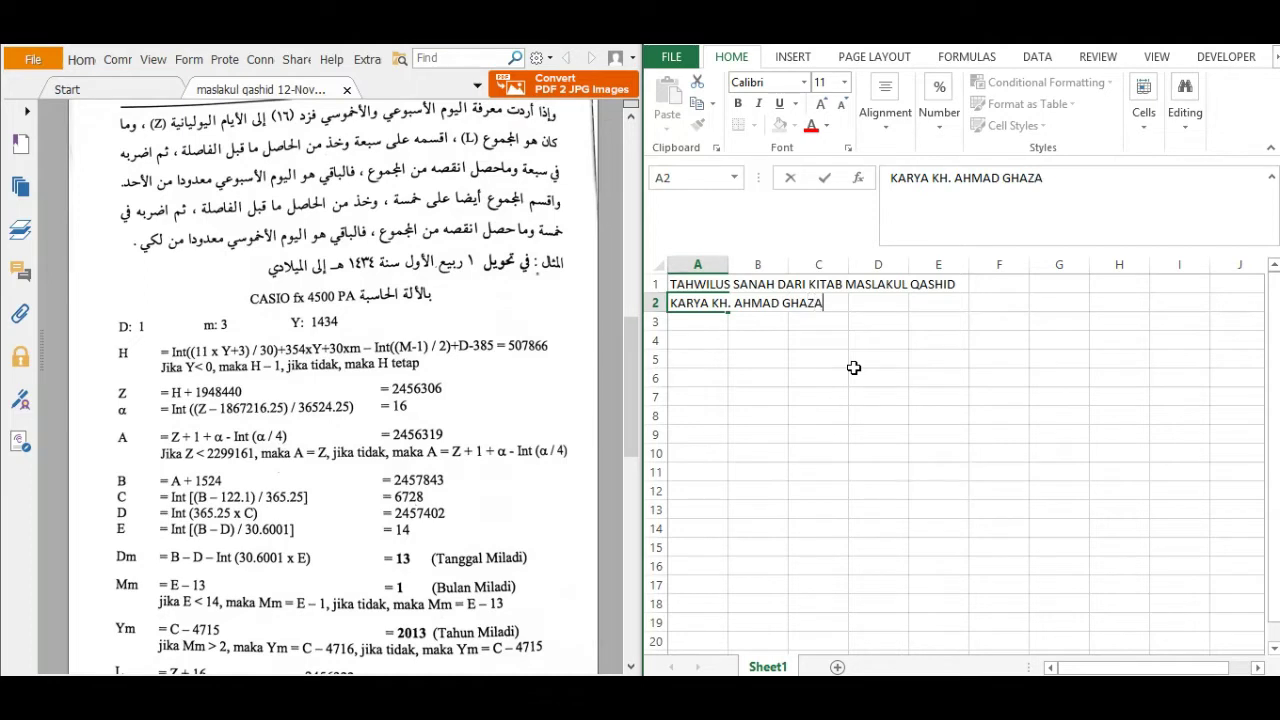
text(LI MF)
key(Return)
key(Return)
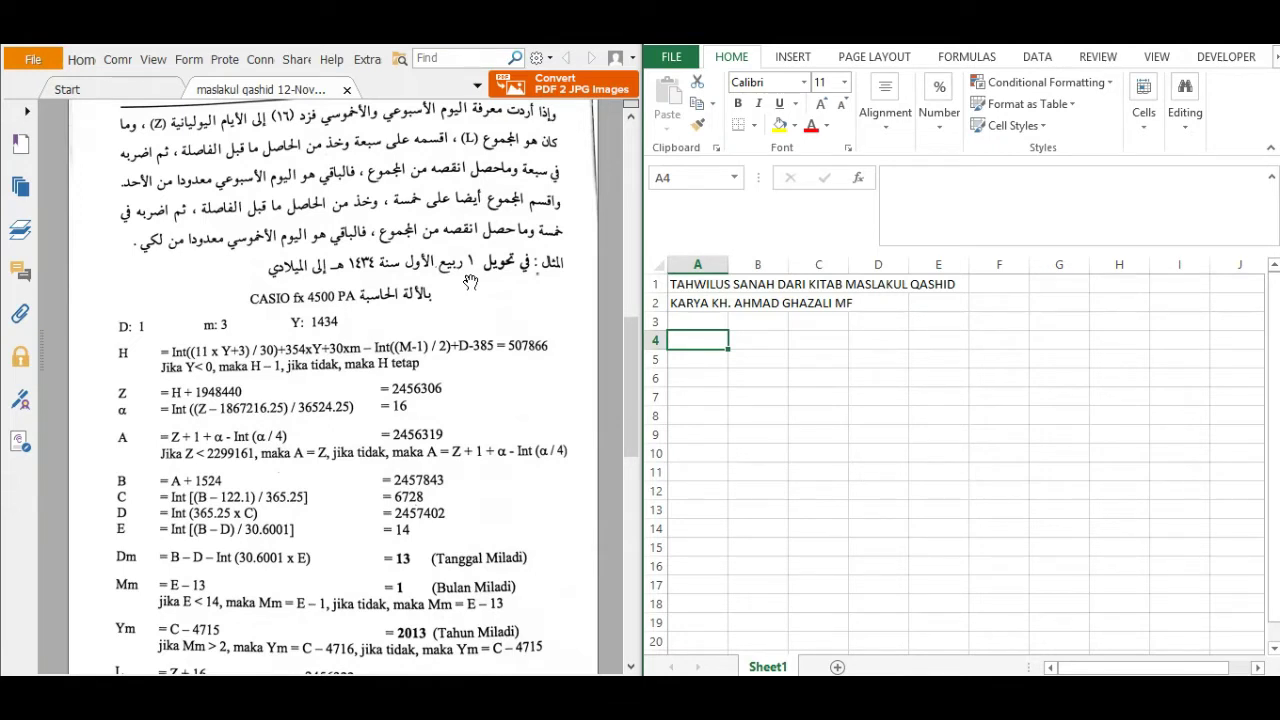
Step: Label the two calendar rows with HIJRIAH in cell A4 and MASEHI in cell A5
text(HIJRIAH)
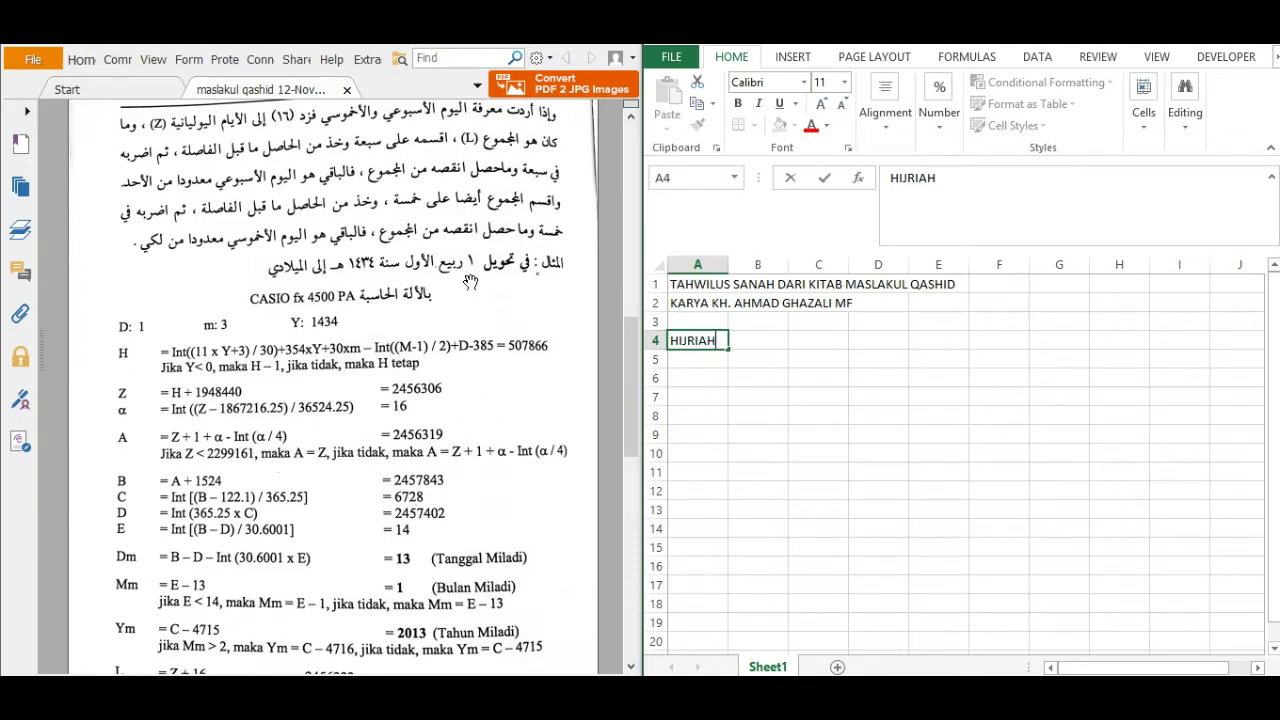
key(Return)
text(MASEHI)
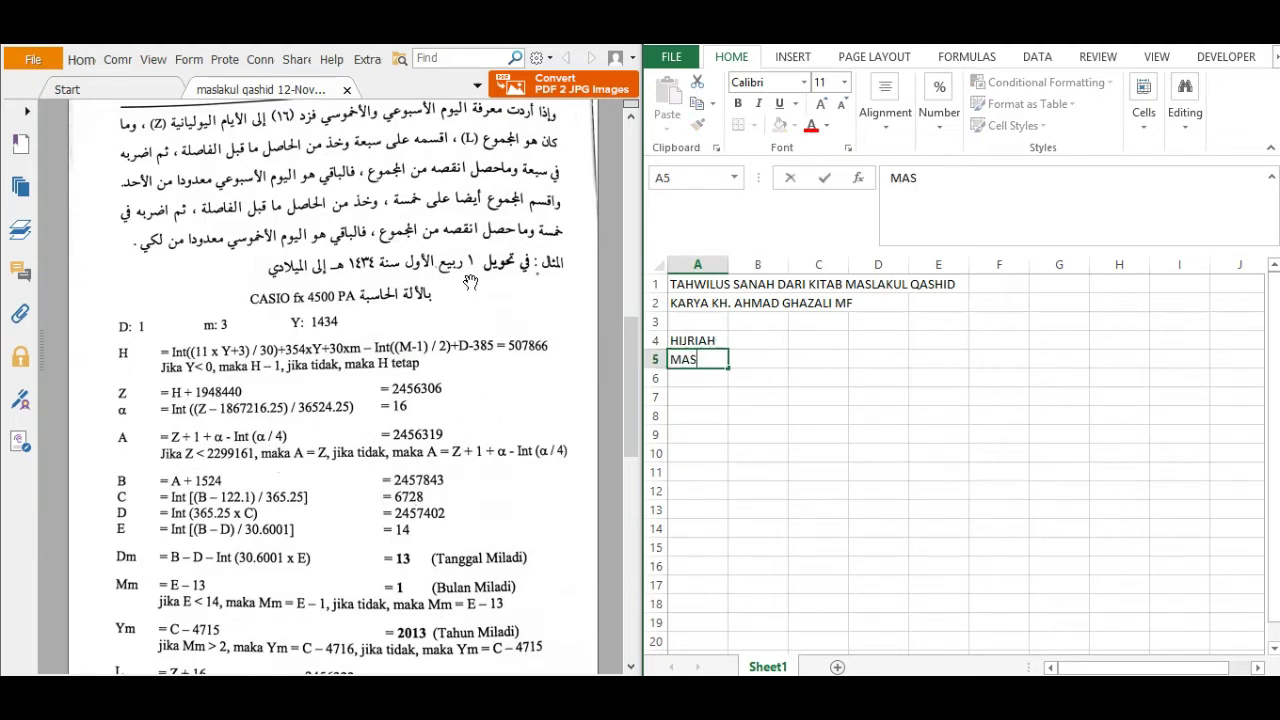
click(770, 341)
click(828, 341)
click(749, 337)
click(874, 337)
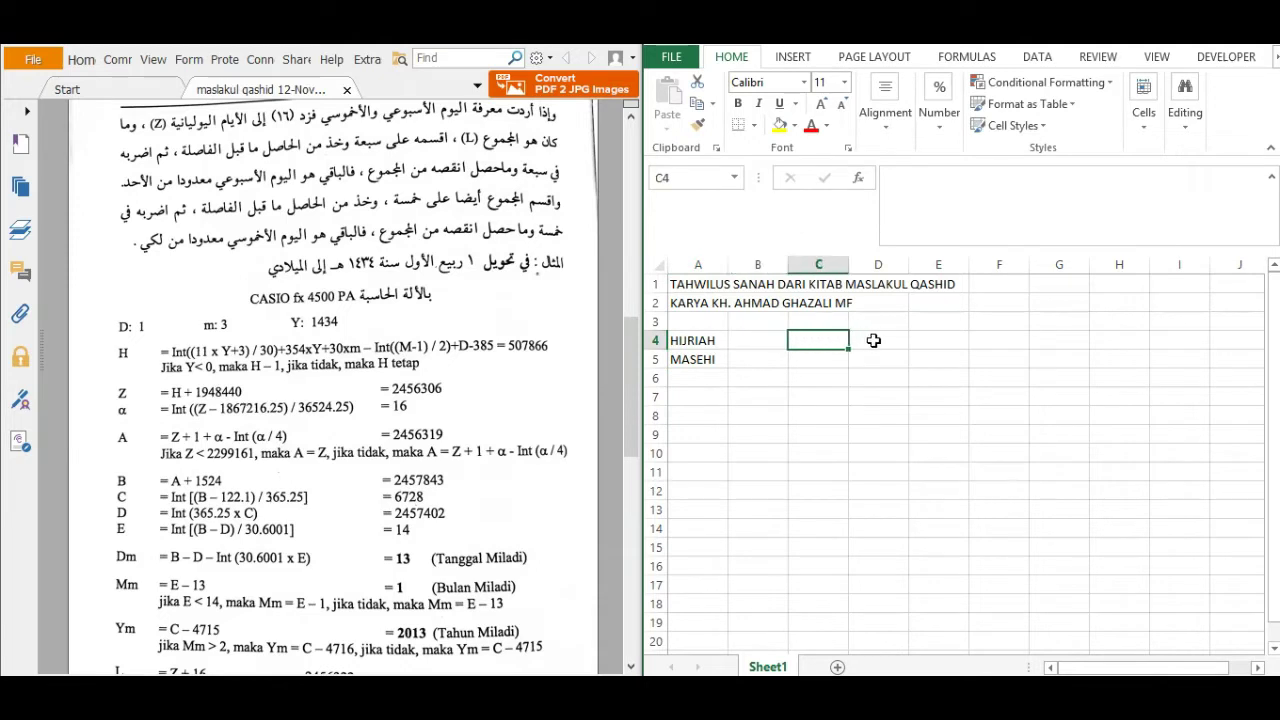
click(752, 368)
click(831, 357)
click(876, 357)
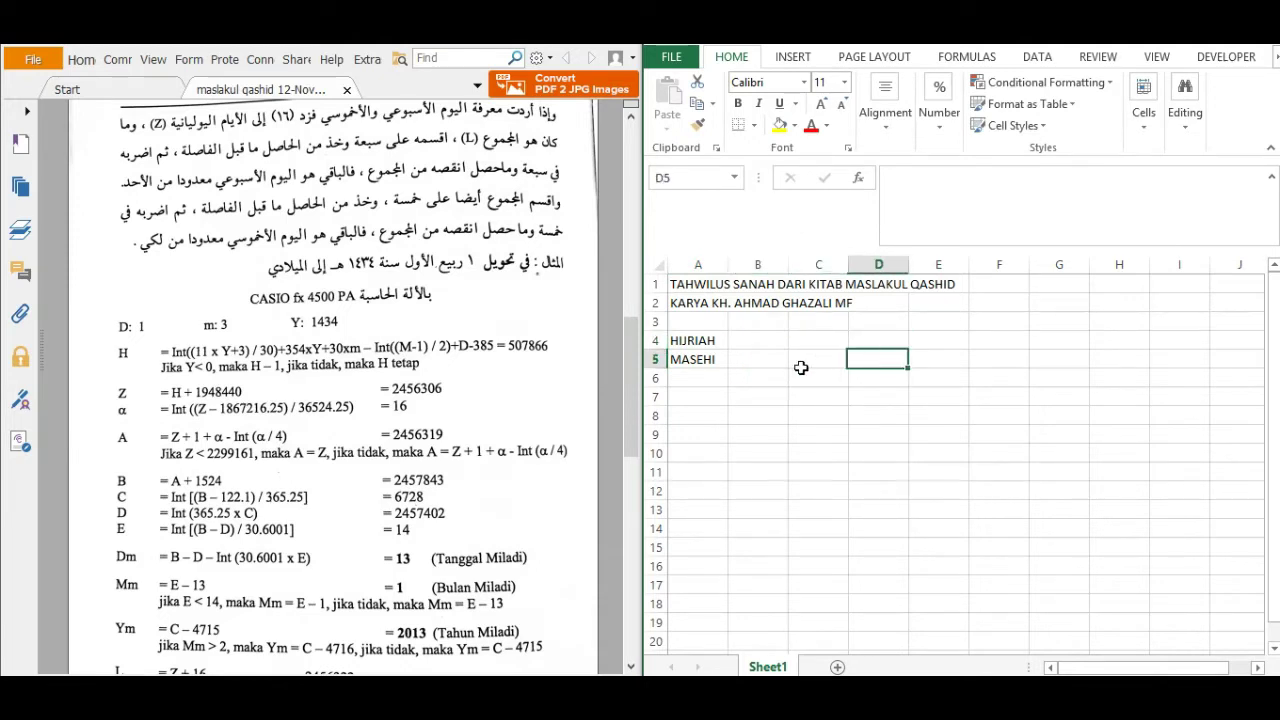
Step: Merge and center the cell pairs A6:B6 and C6:D6 in the row below MASEHI
drag(714, 375, 775, 361)
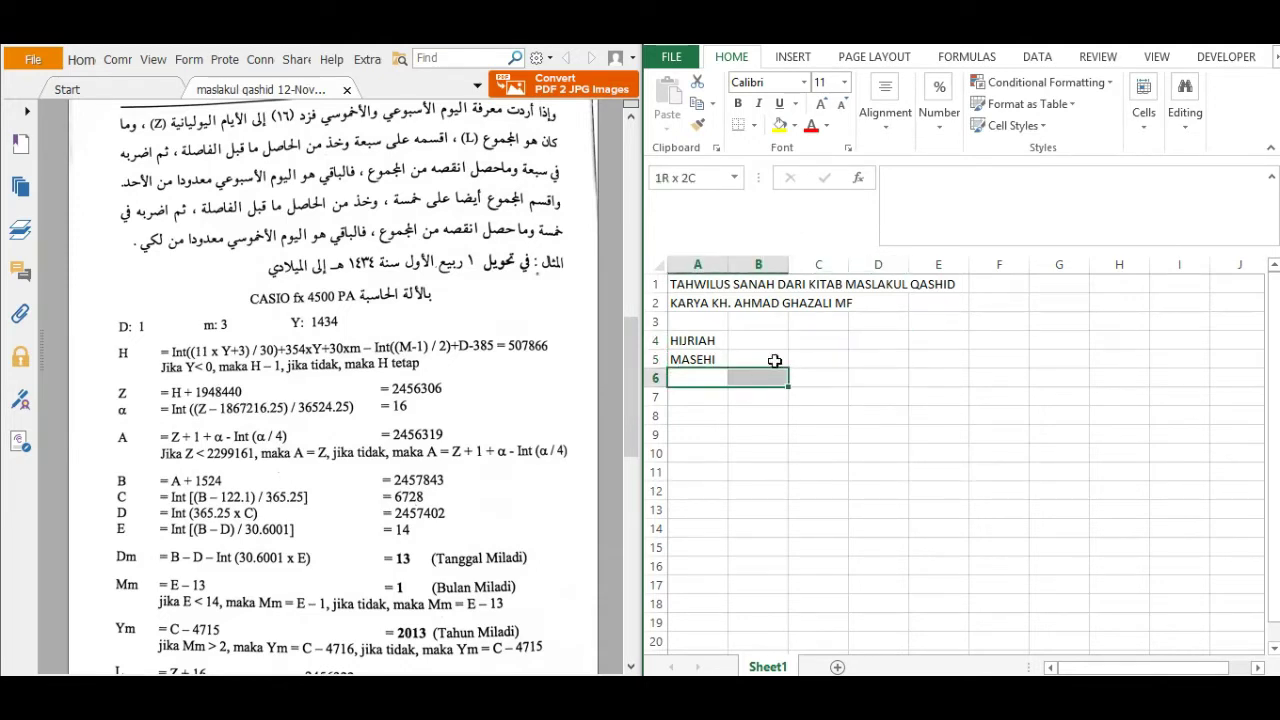
click(885, 112)
click(1060, 203)
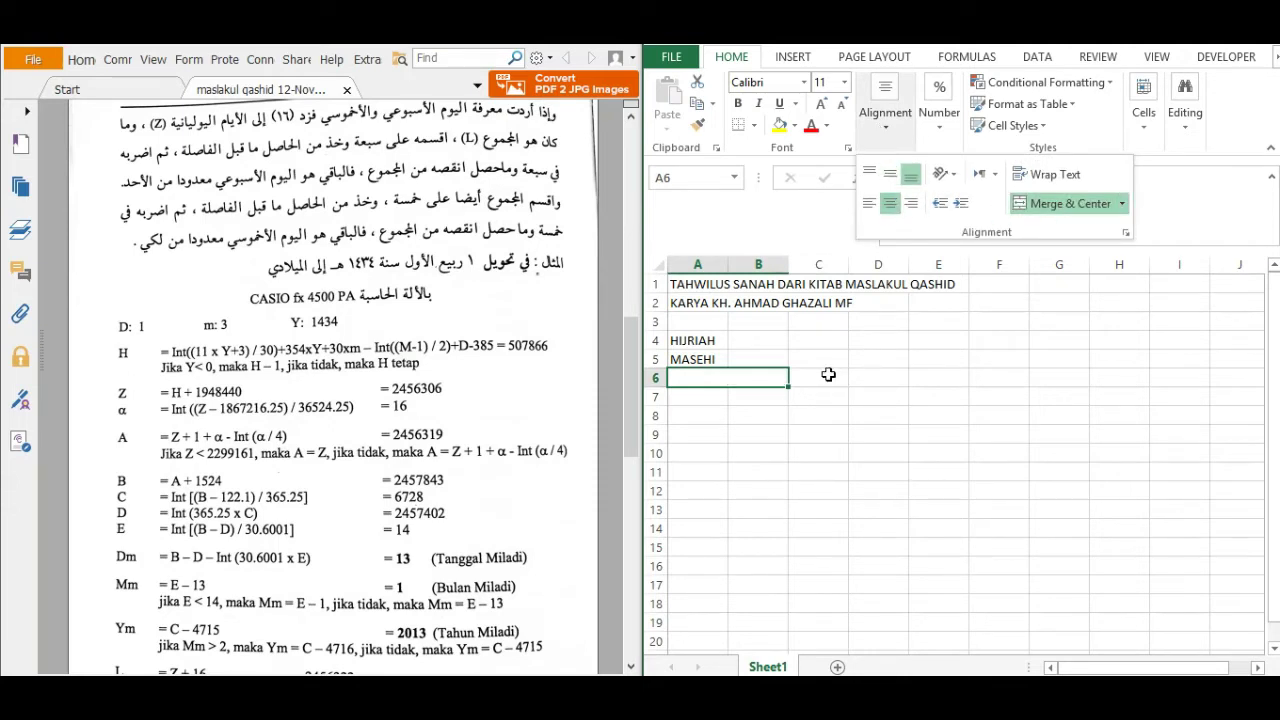
drag(840, 376, 880, 377)
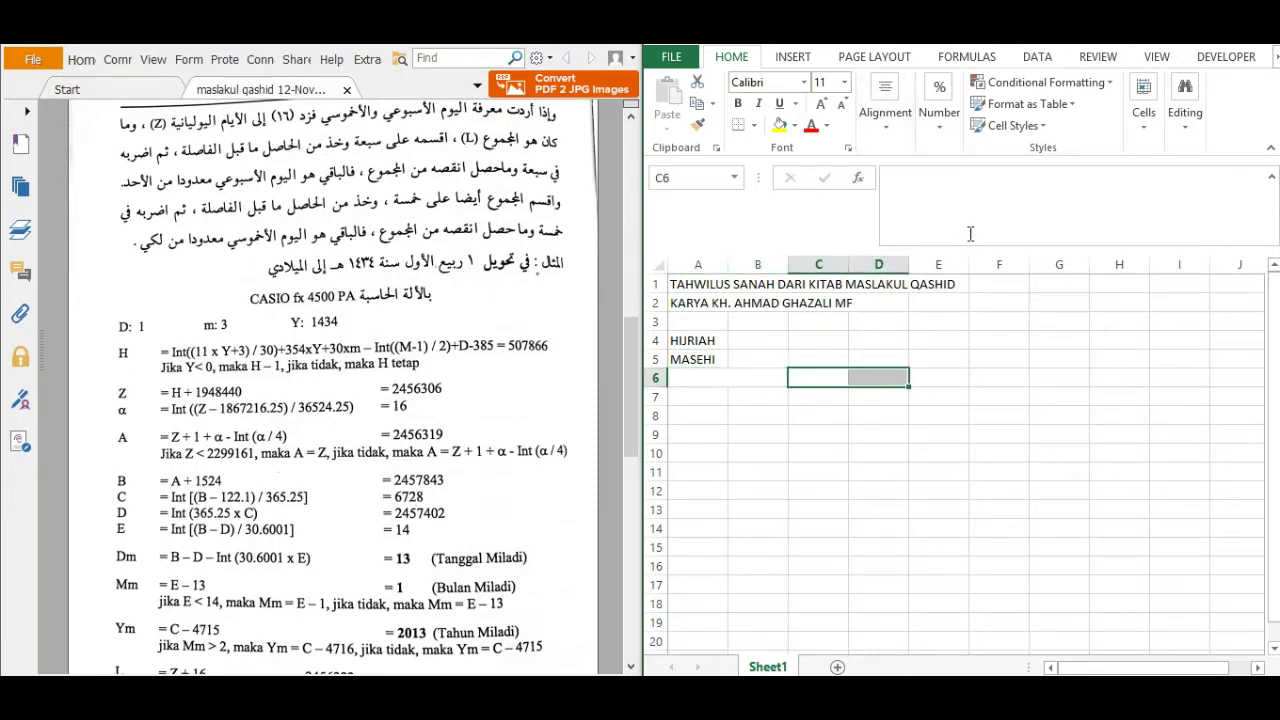
click(885, 112)
click(1052, 207)
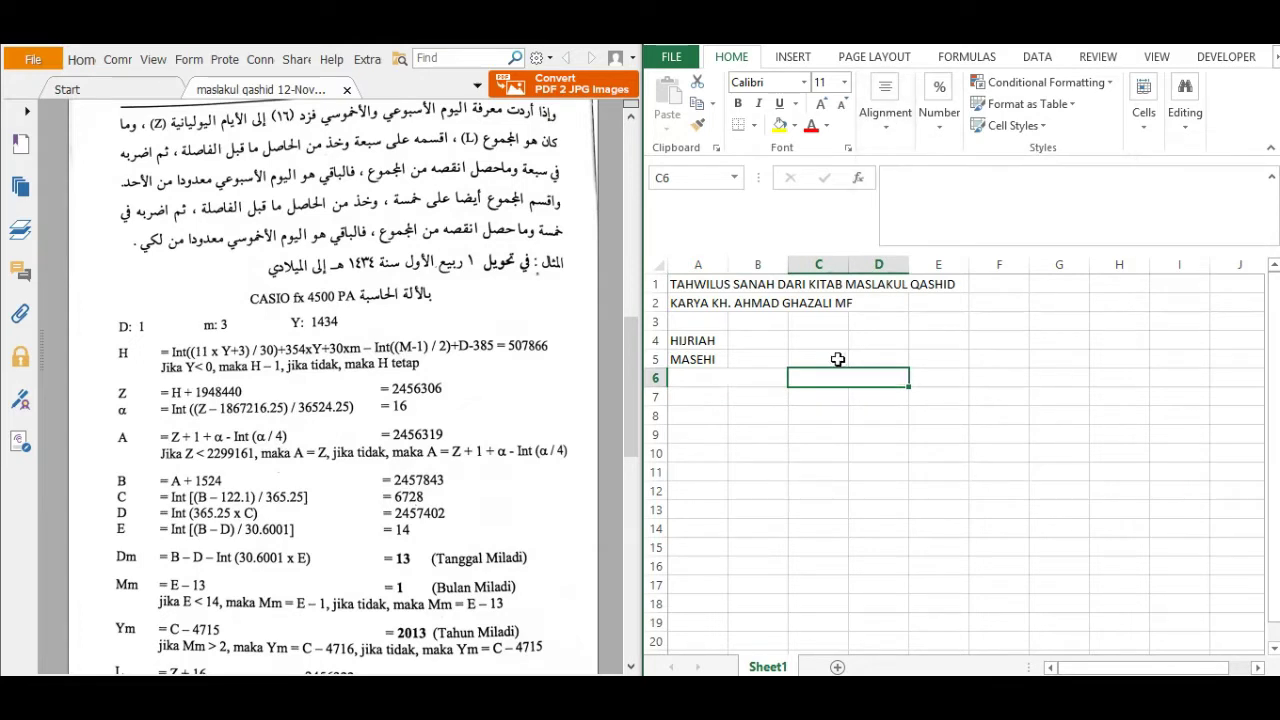
Step: Enter 1 as the Hijri day in cell B4
click(750, 340)
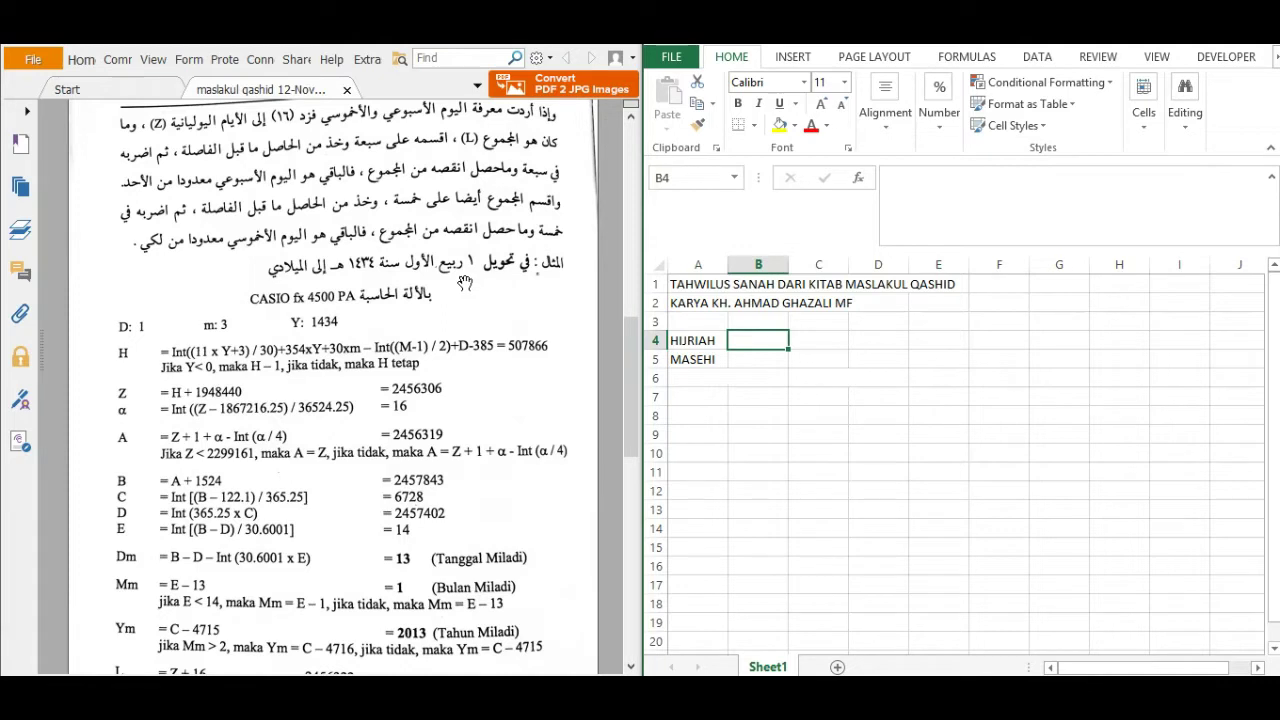
text(1)
key(Tab)
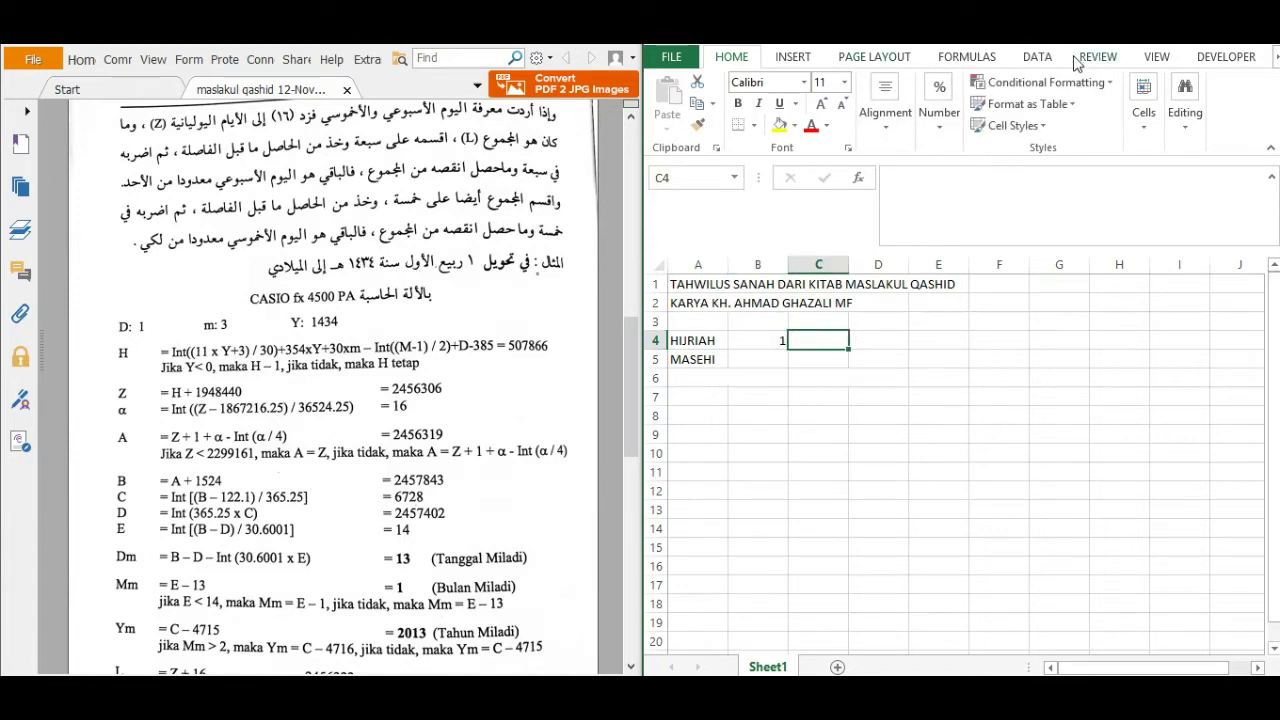
Step: Create an in-cell list validation in C4 with source MUHARAM; SAFAR; RABIULAWAL; RABIULAKHIR; JUMADILAWAL; JUMADILAKHIR; RAJAB; SYAKBAN; RAMADAN; SYAWAL; ZULKAIDAH; ZULHIJJAH
click(1030, 58)
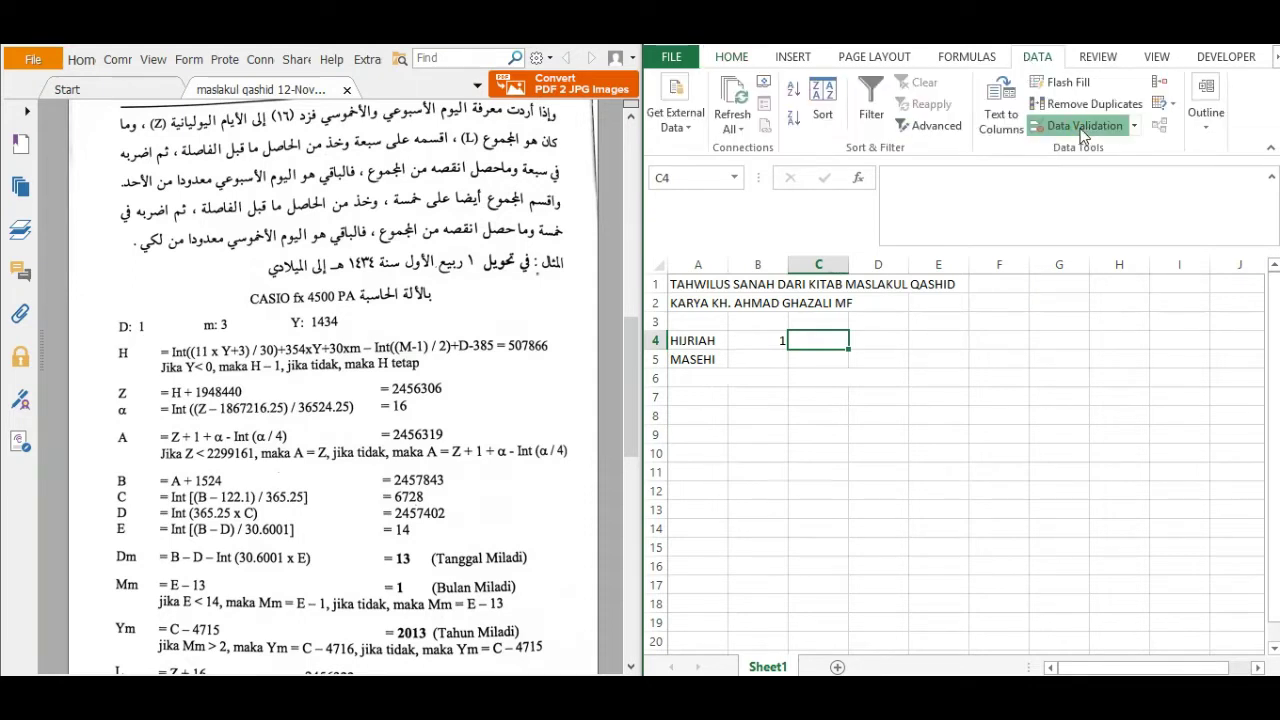
click(1080, 128)
click(894, 316)
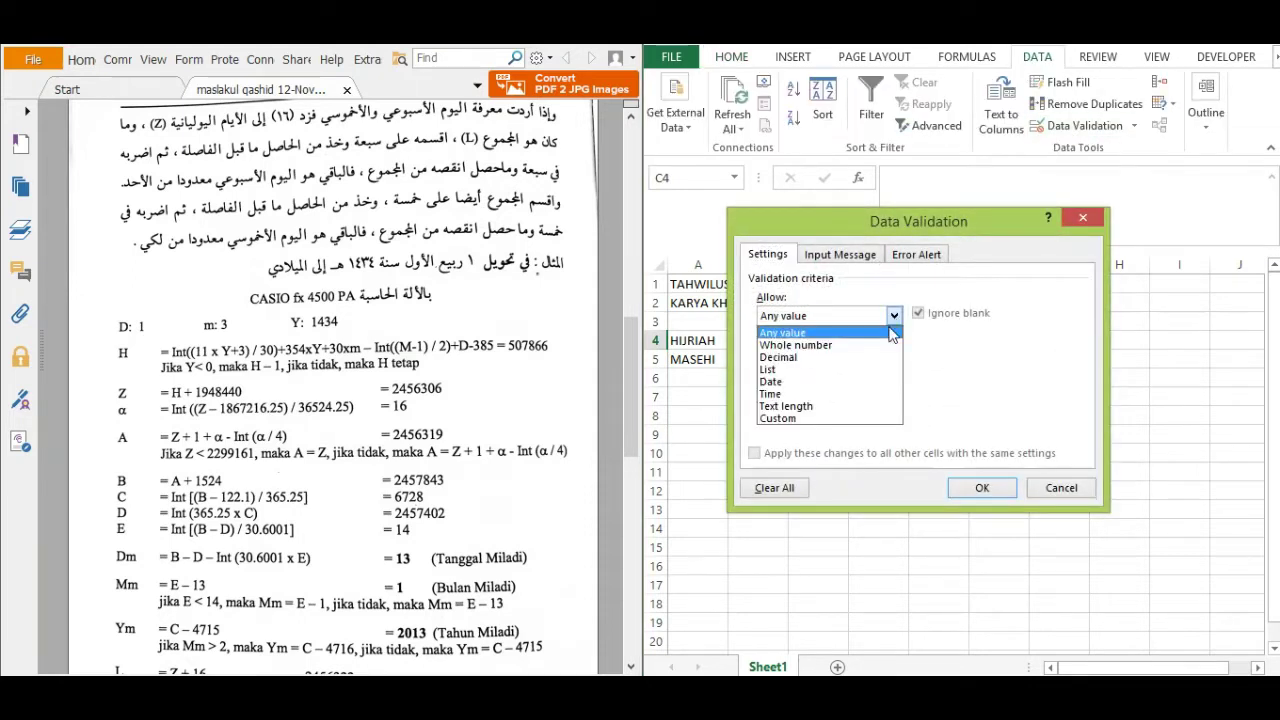
click(848, 369)
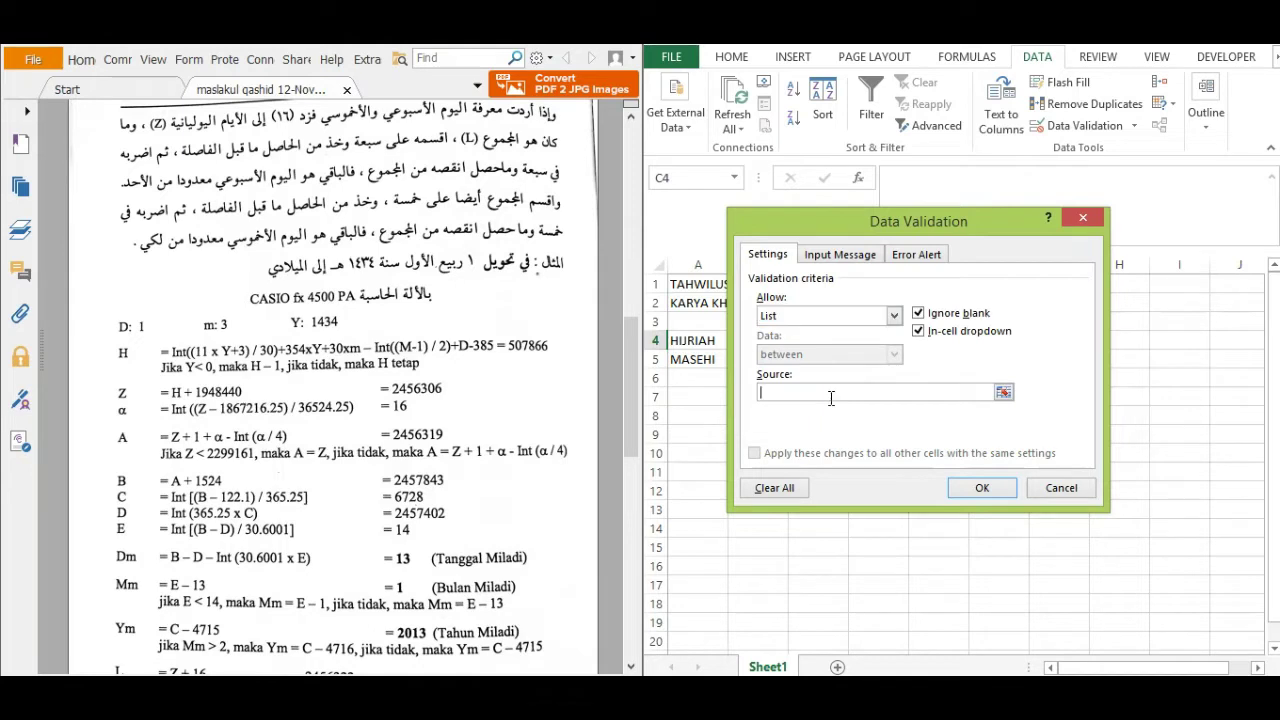
click(830, 394)
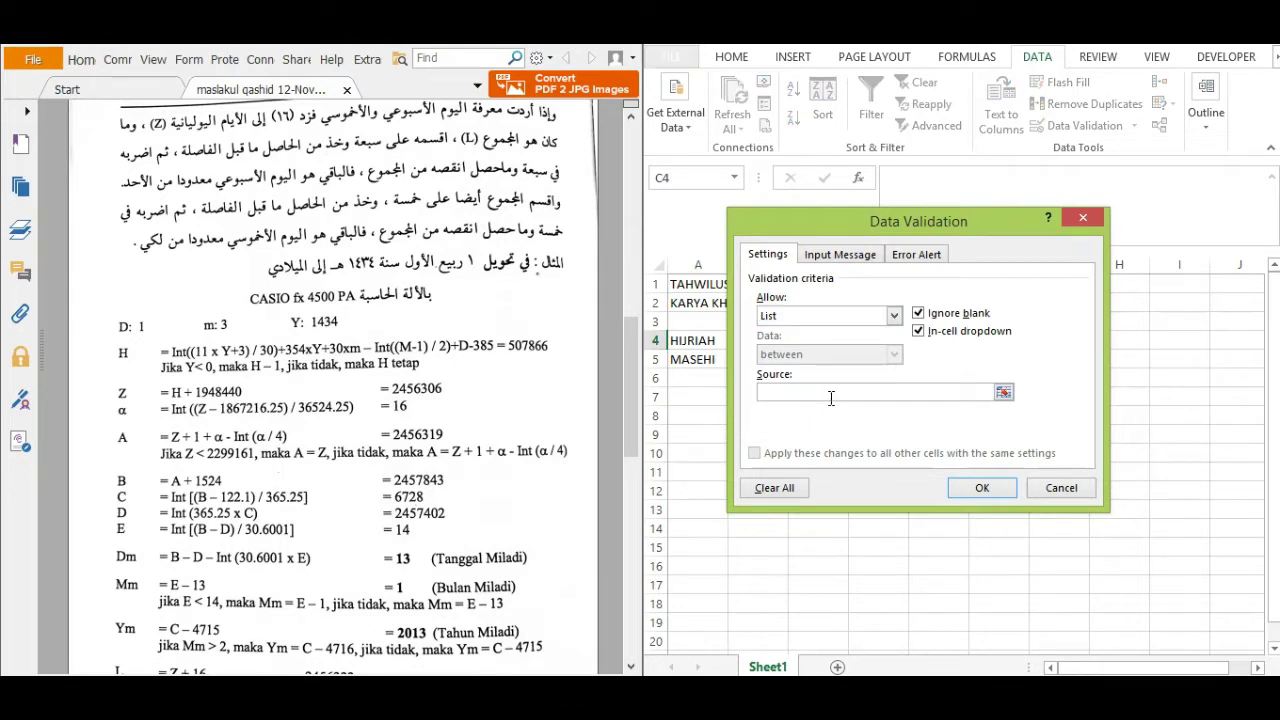
text(MUHARAM; SAFAR; RABIULAWAL)
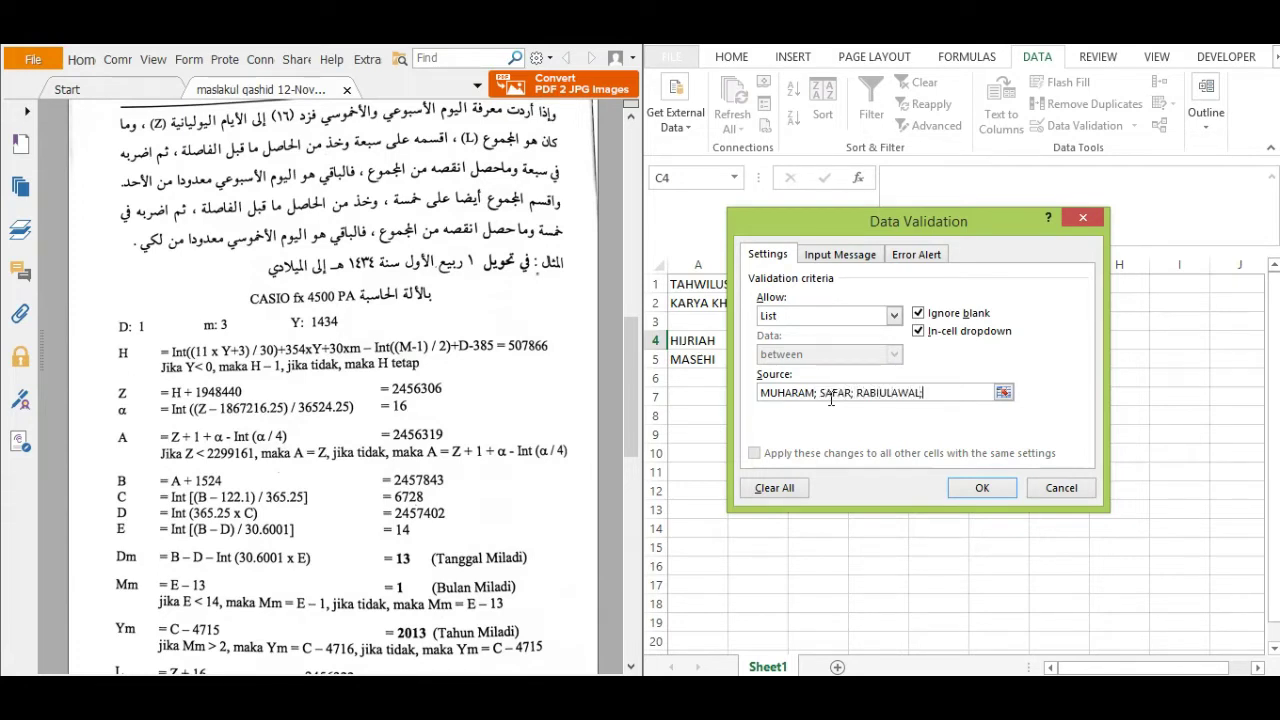
text(; RABIULAKHIR; )
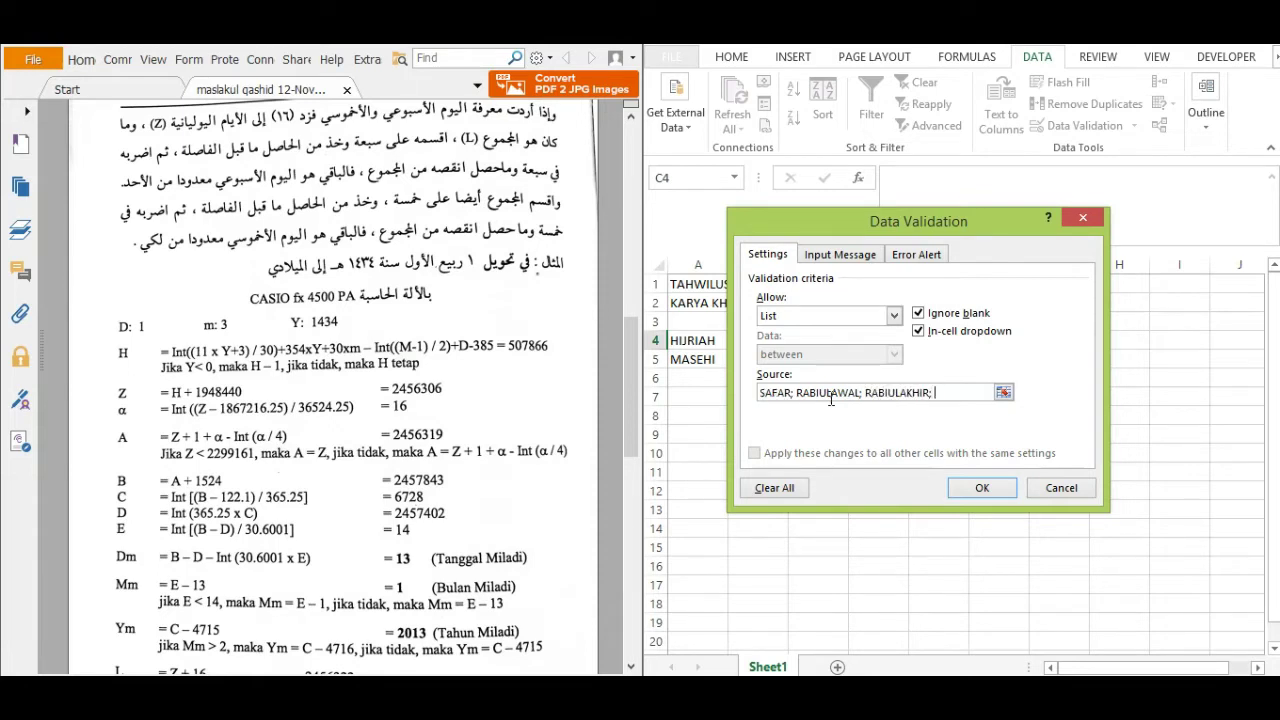
text(JUMADILAWAL; JU)
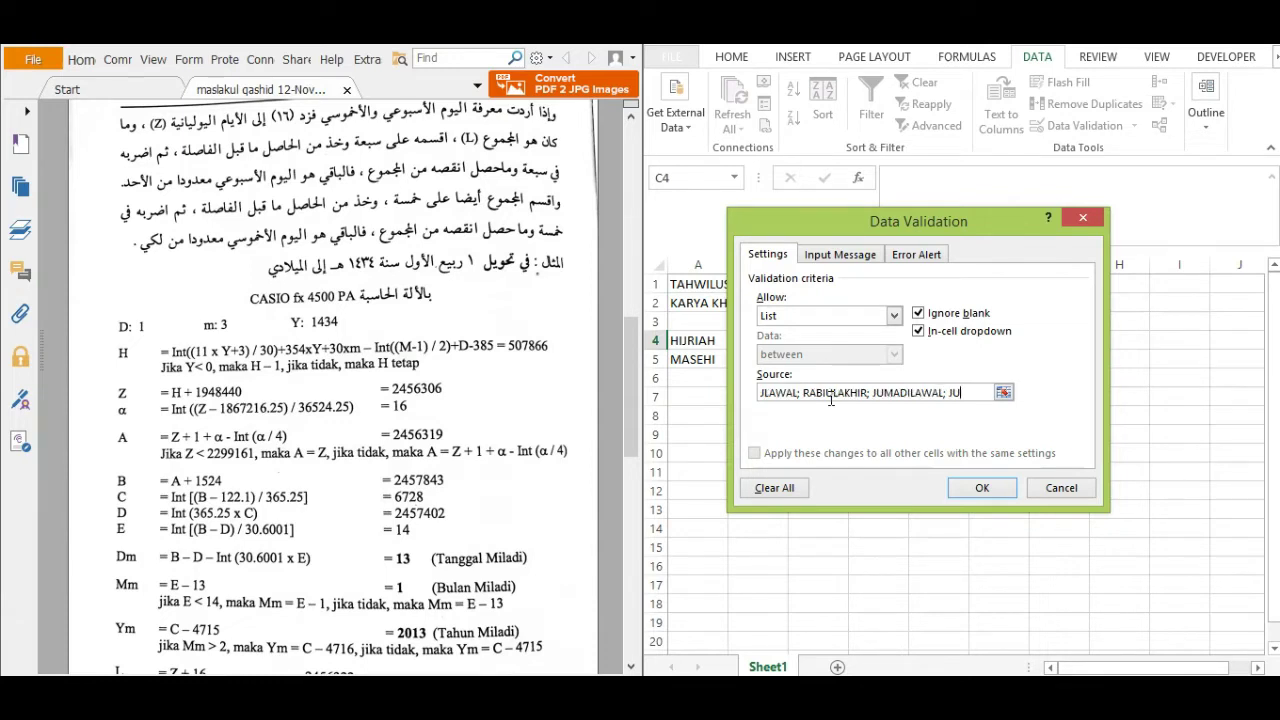
text(MADILAKHIR)
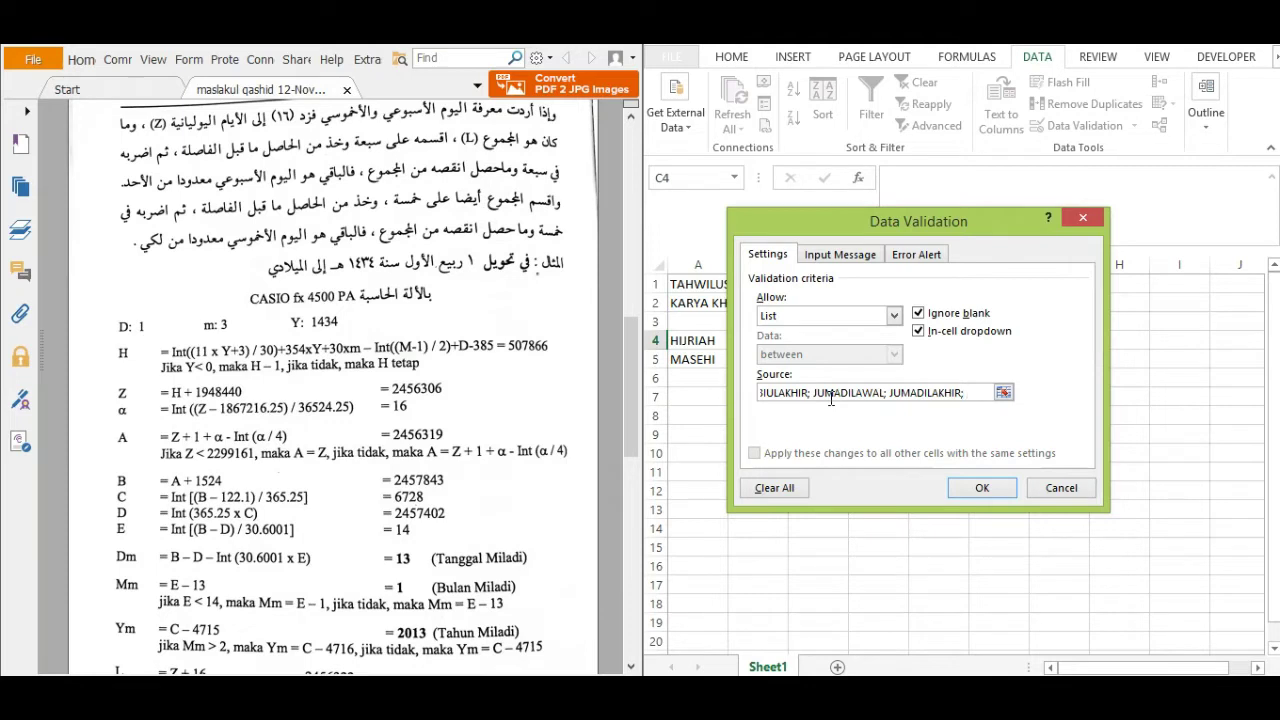
text(; RAJA; SYAK)
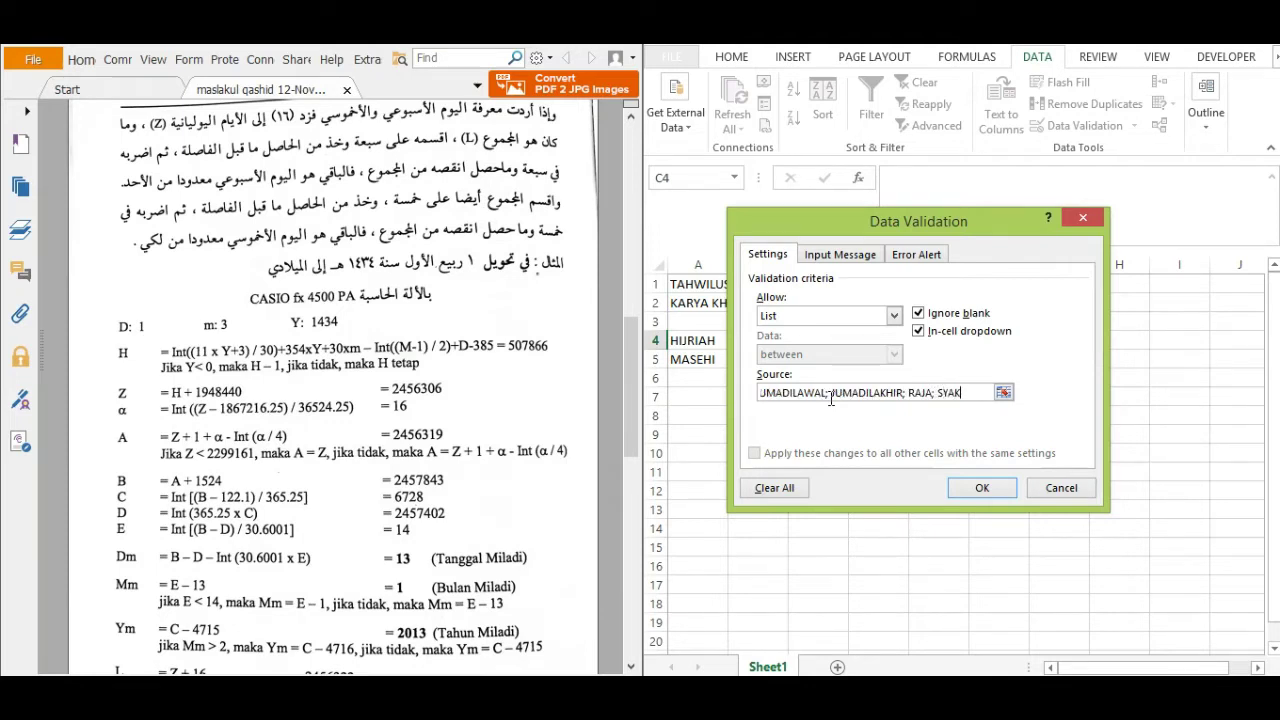
text(BAN)
key(BackSpace)
key(BackSpace)
key(BackSpace)
key(BackSpace)
key(BackSpace)
key(BackSpace)
text(; SYAKBA)
key(BackSpace)
text(BAN; RAMADAN)
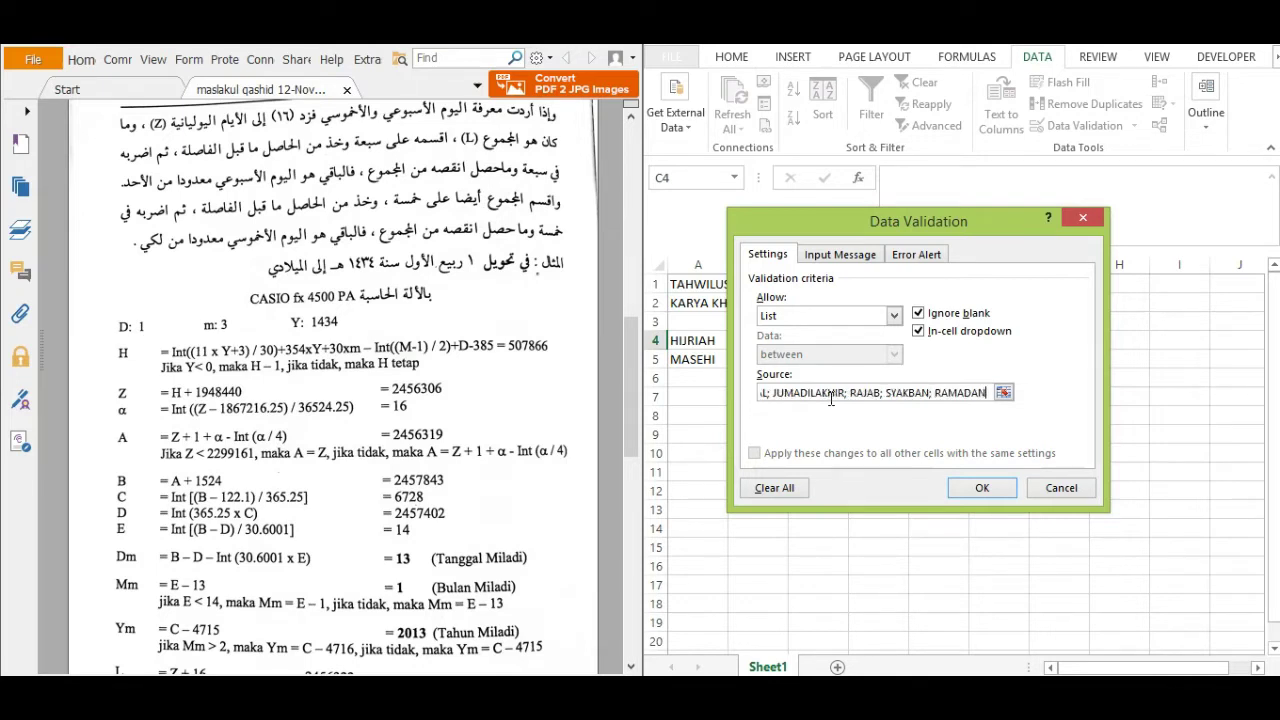
text(; SYAW)
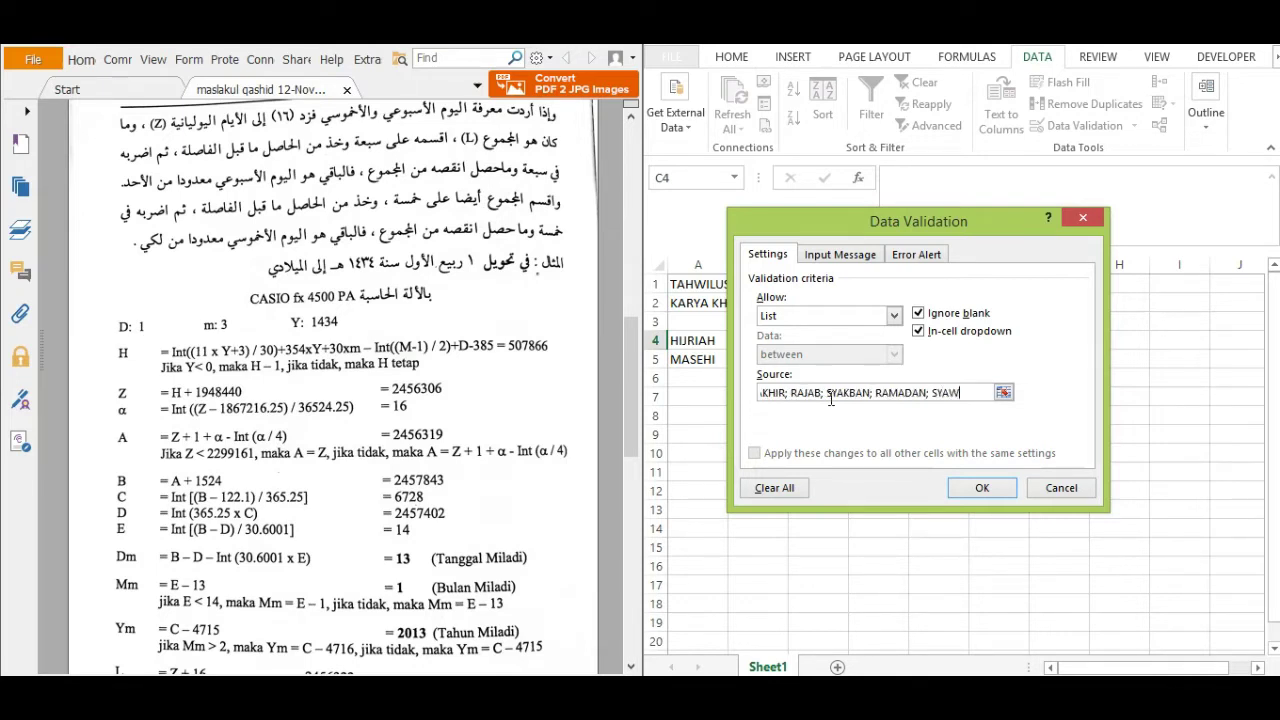
text(AL; ZUL)
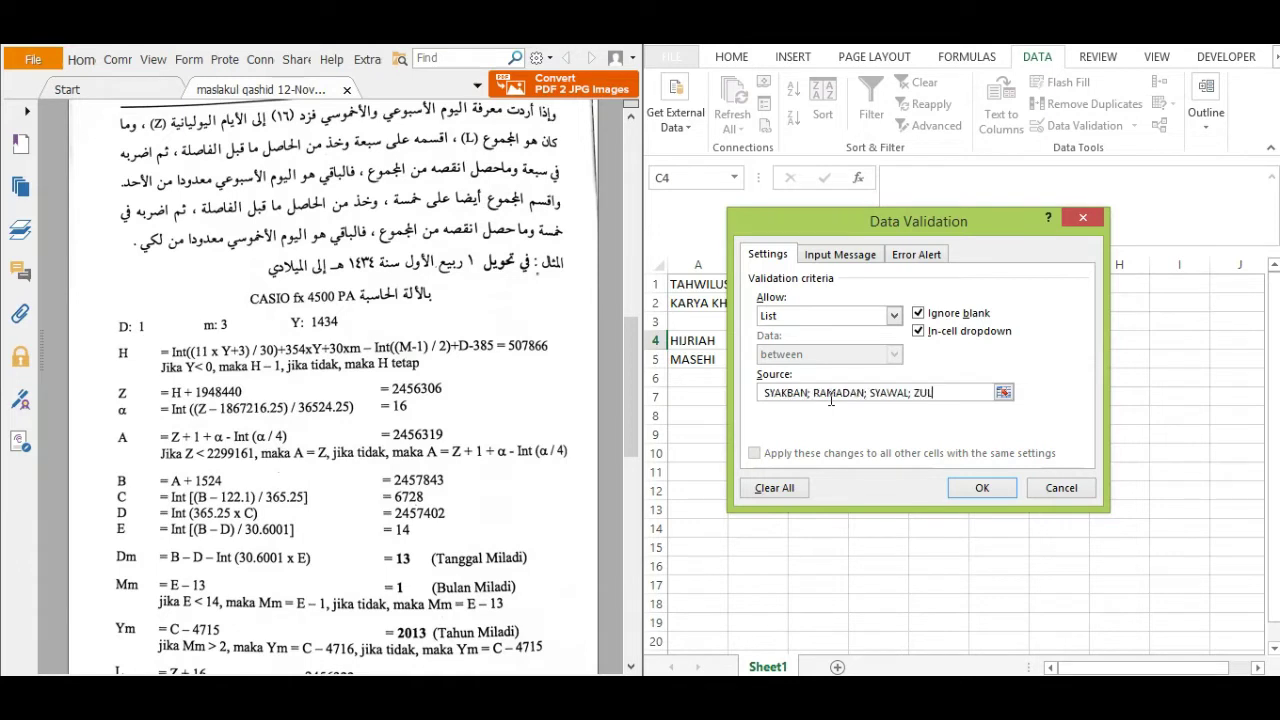
text(KAIDAH; ZULHIJJAH)
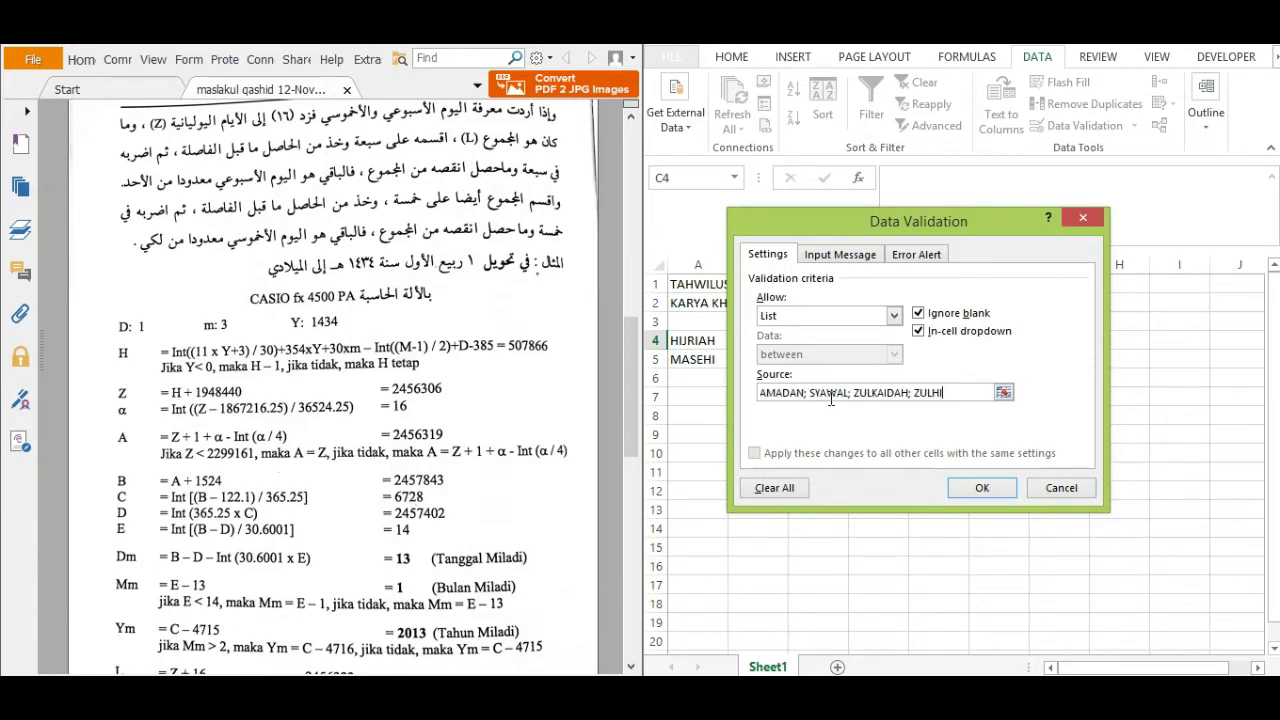
click(962, 488)
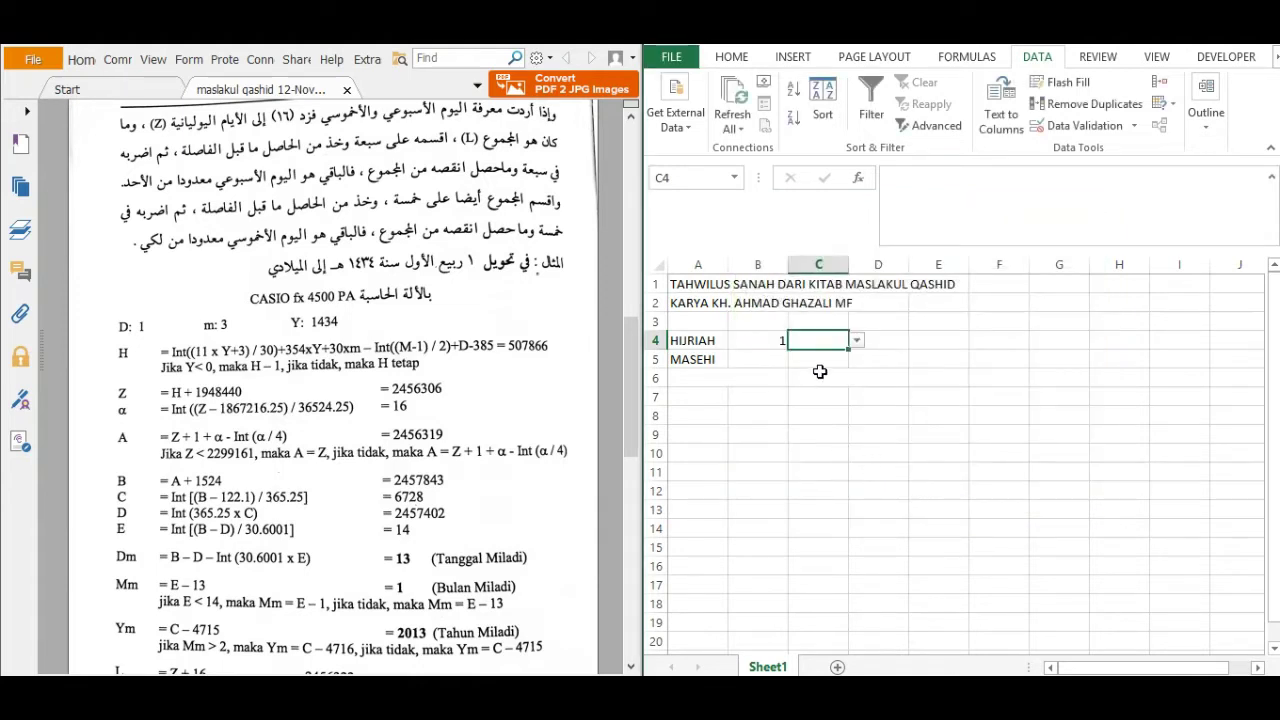
Step: Choose RABIULAWAL as the Hijri month in cell C4
click(860, 339)
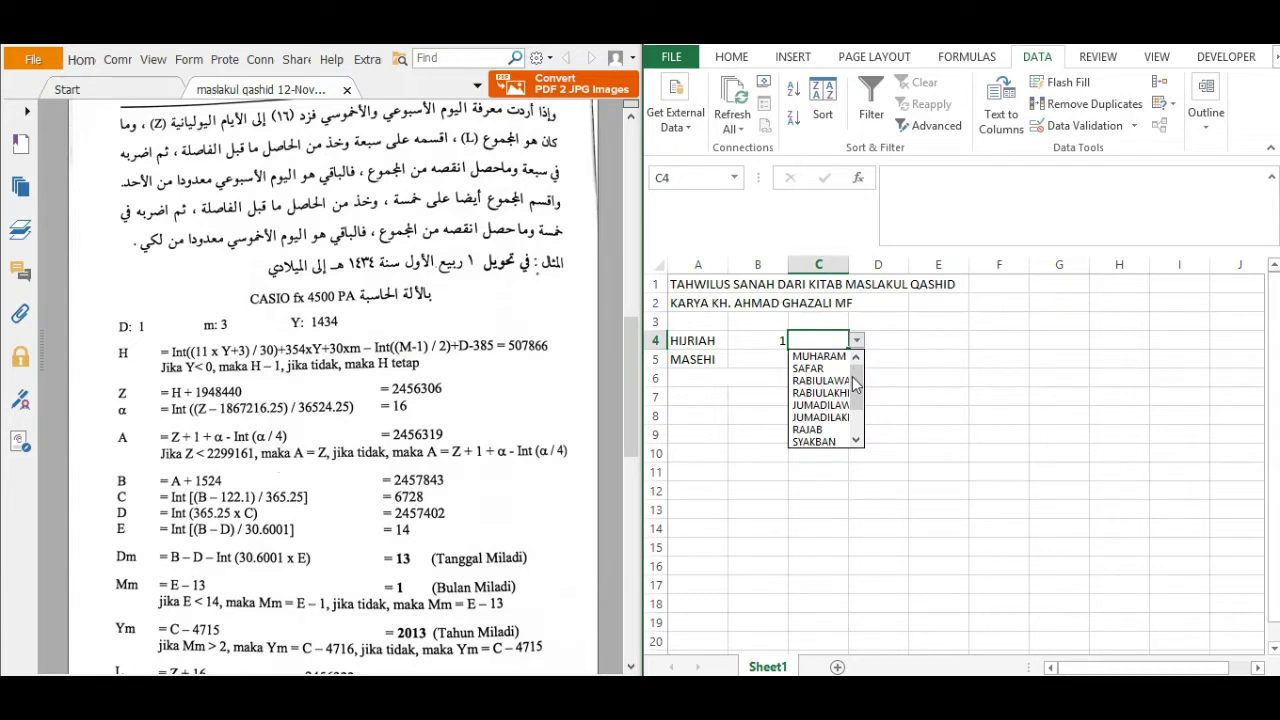
click(822, 381)
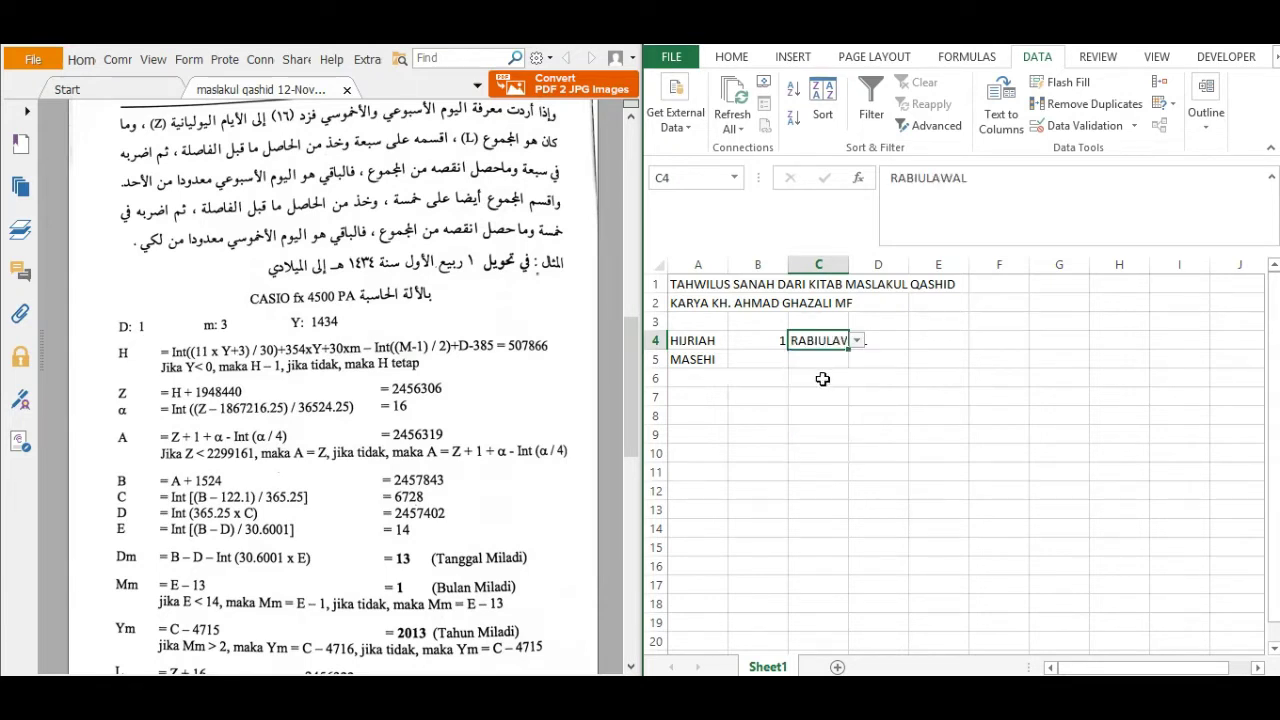
Step: Widen column C so the month name RABIULAWAL fits inside it
click(808, 394)
click(820, 342)
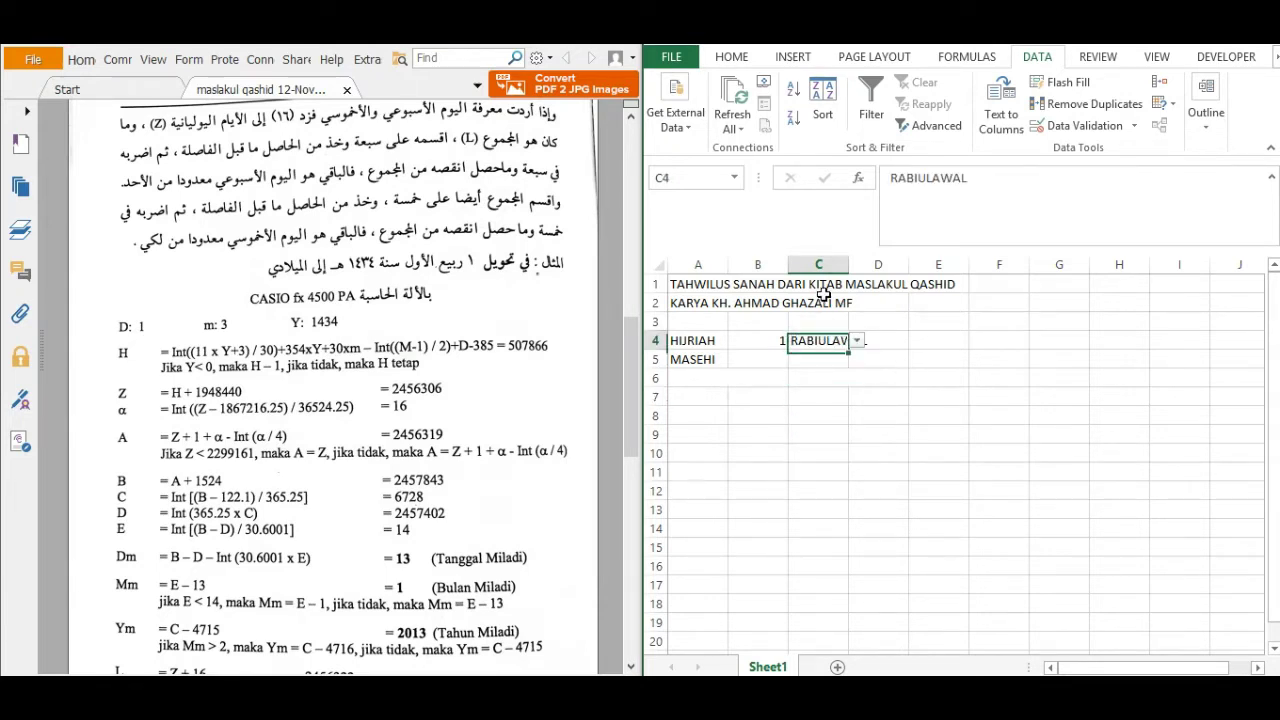
click(818, 262)
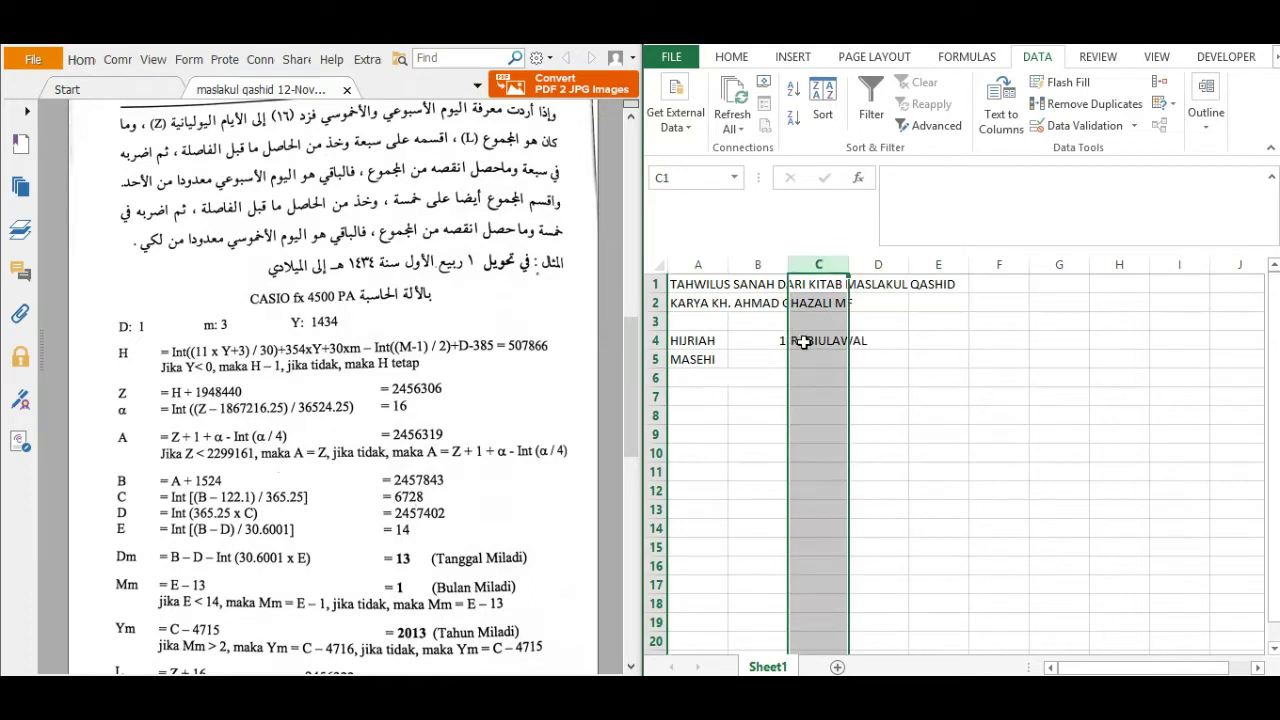
right_click(805, 342)
click(874, 566)
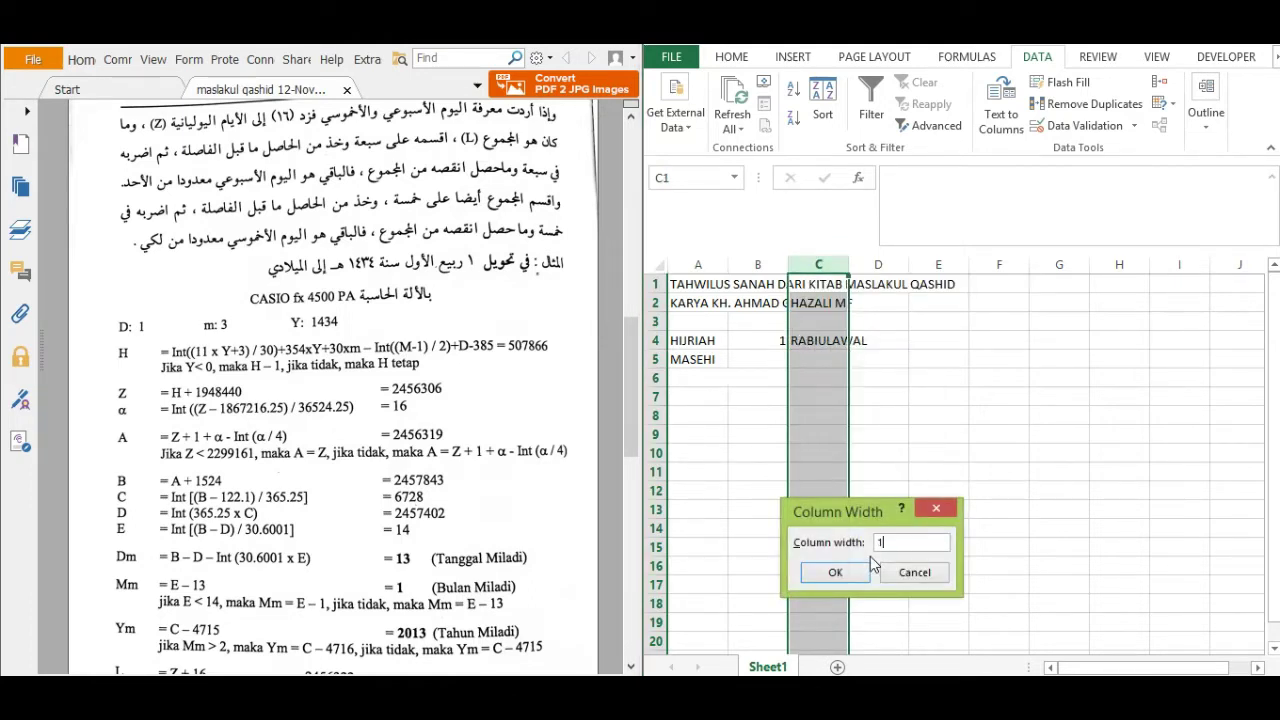
key(Return)
click(936, 434)
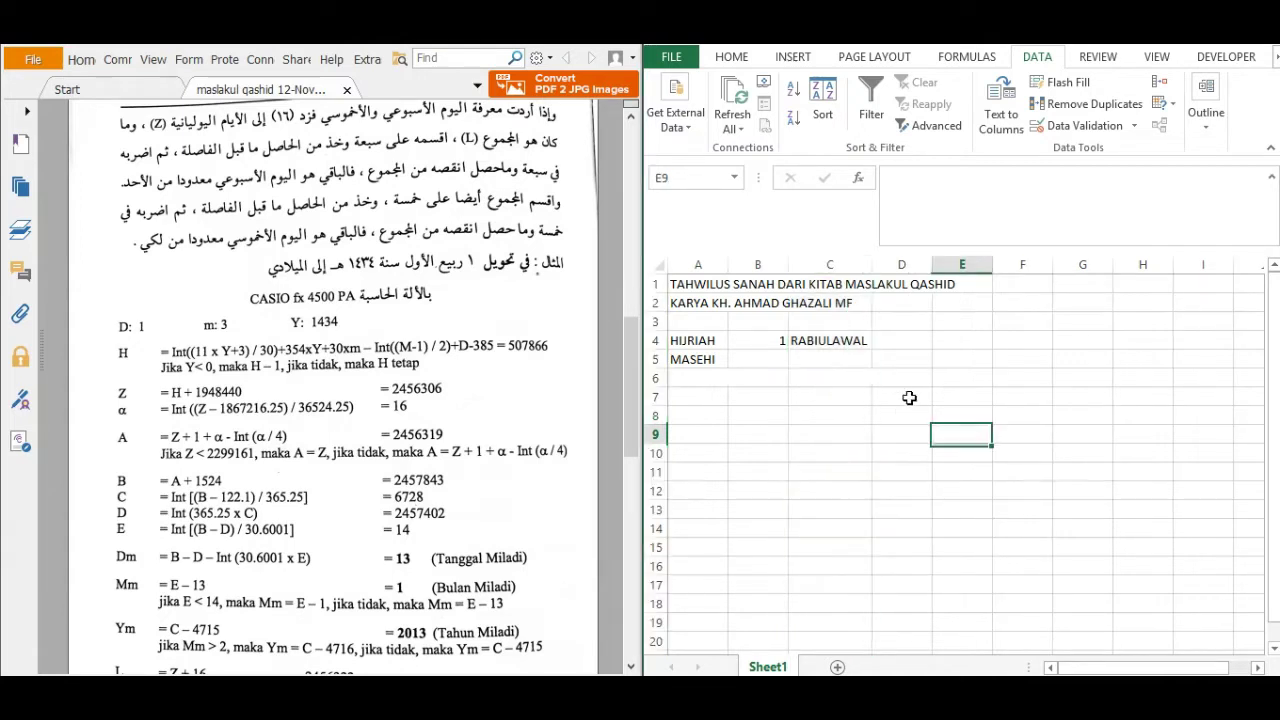
Step: Enter 1434 as the Hijri year in cell D4
click(891, 339)
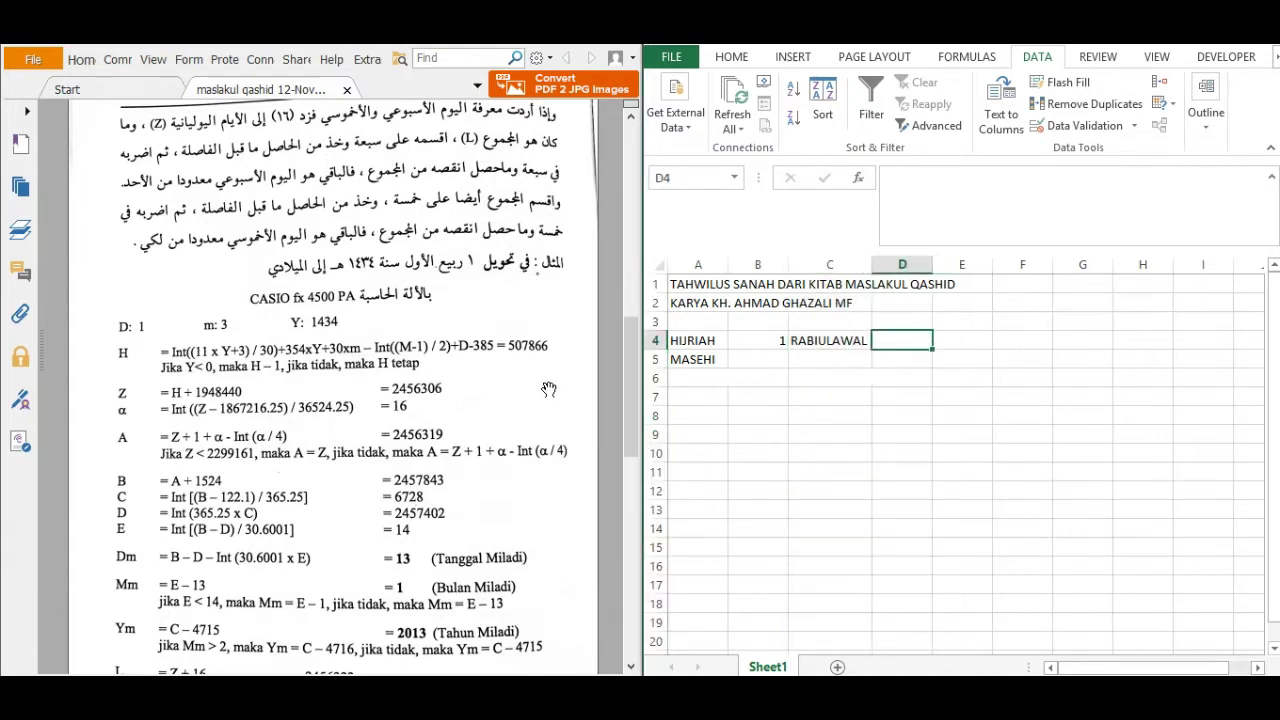
text(1434)
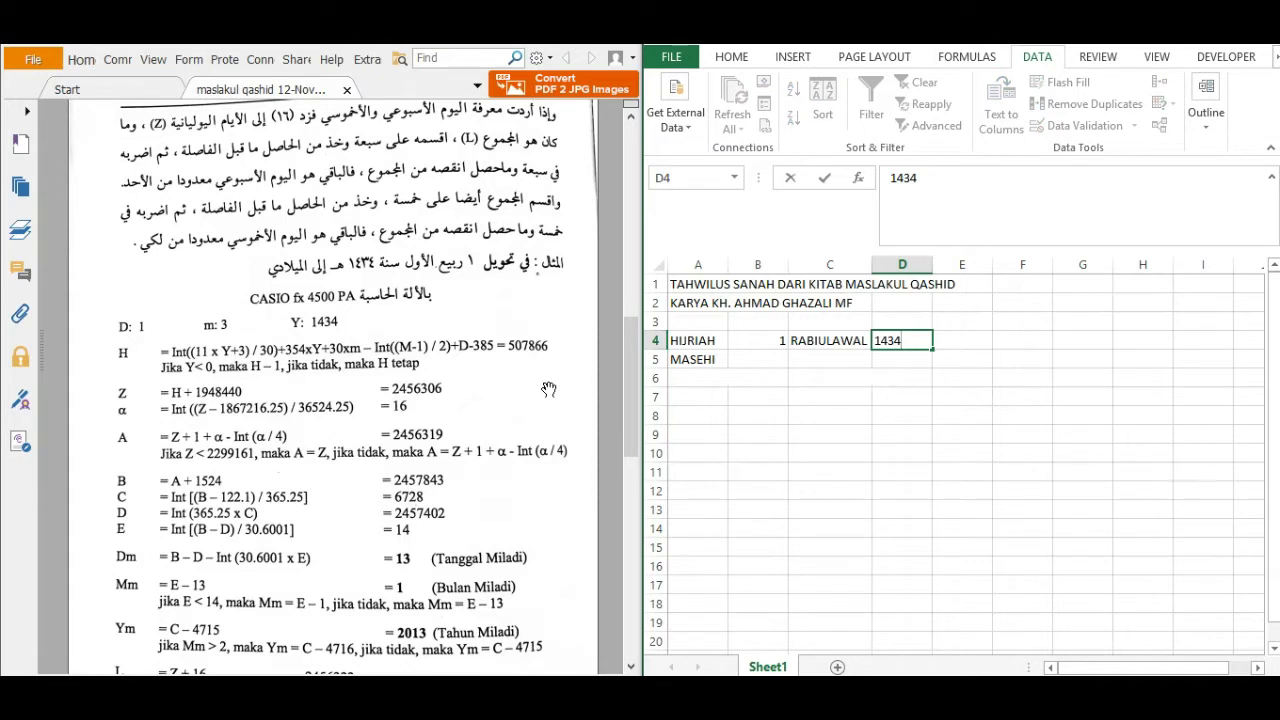
key(Return)
Step: Label cell A8 as D and link B8 to the Hijri day in B4
key(Down)
key(Left)
key(Left)
key(Left)
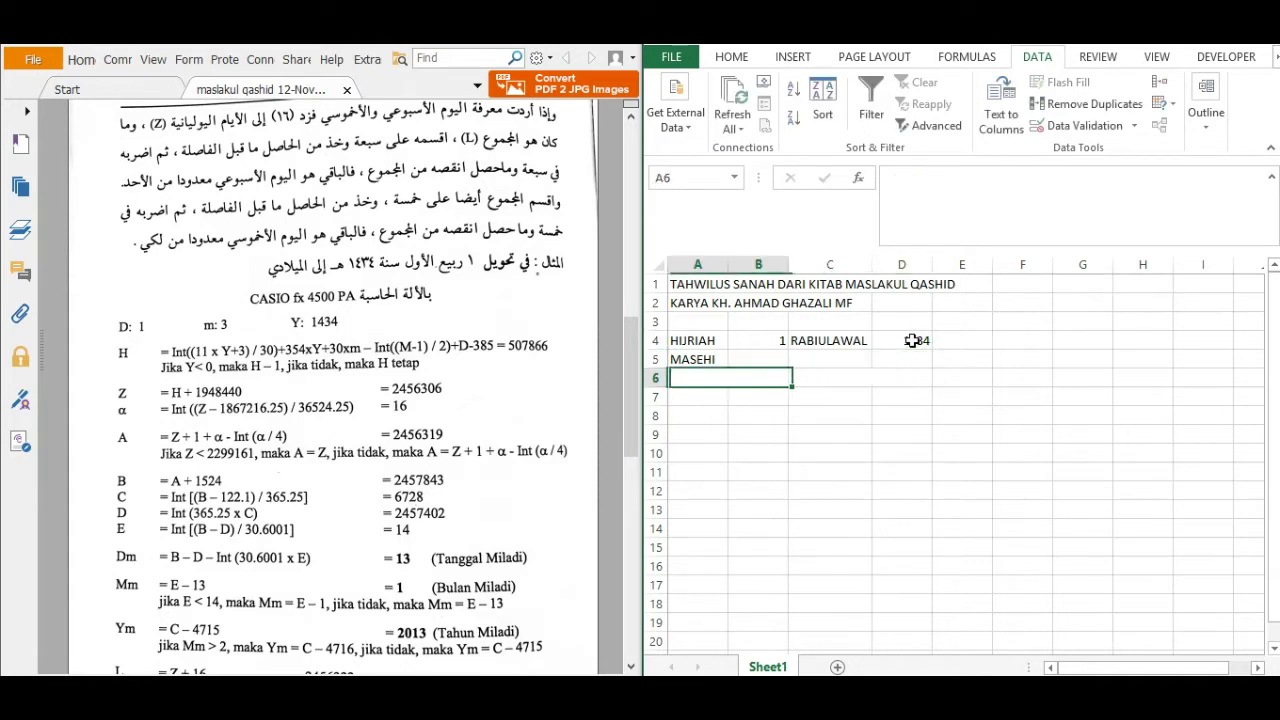
key(Down)
key(Down)
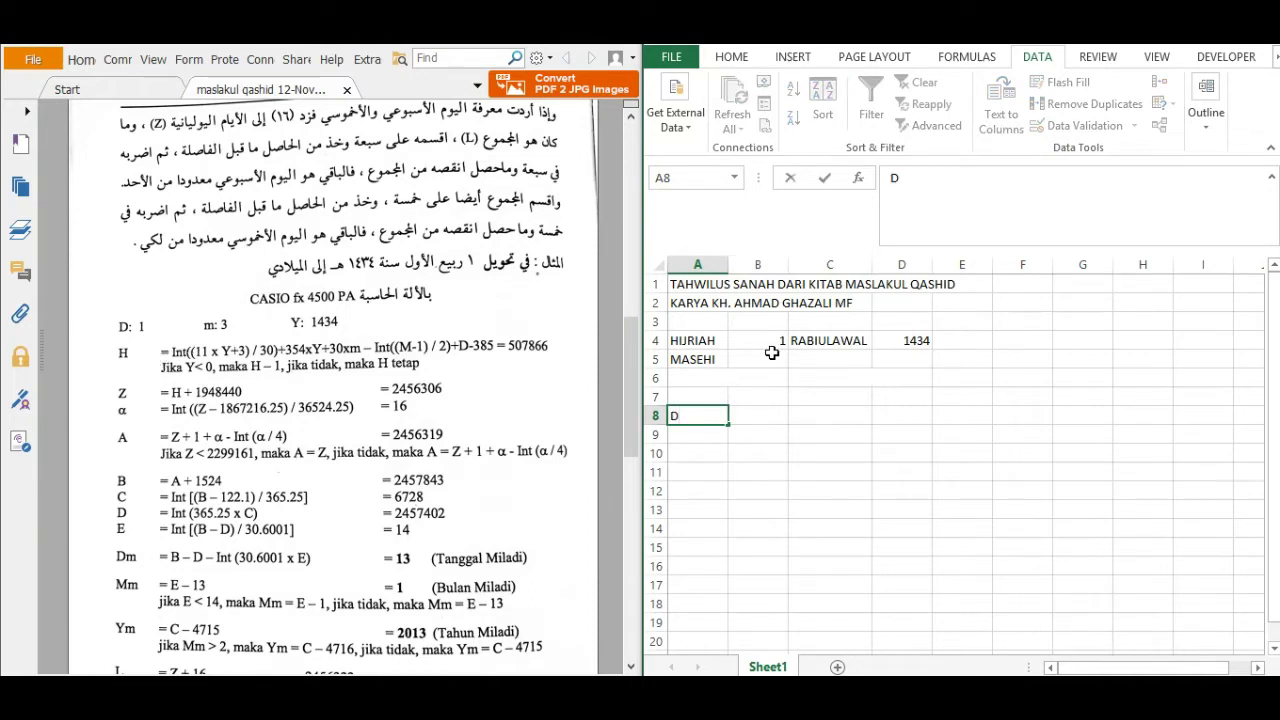
click(759, 417)
text(=)
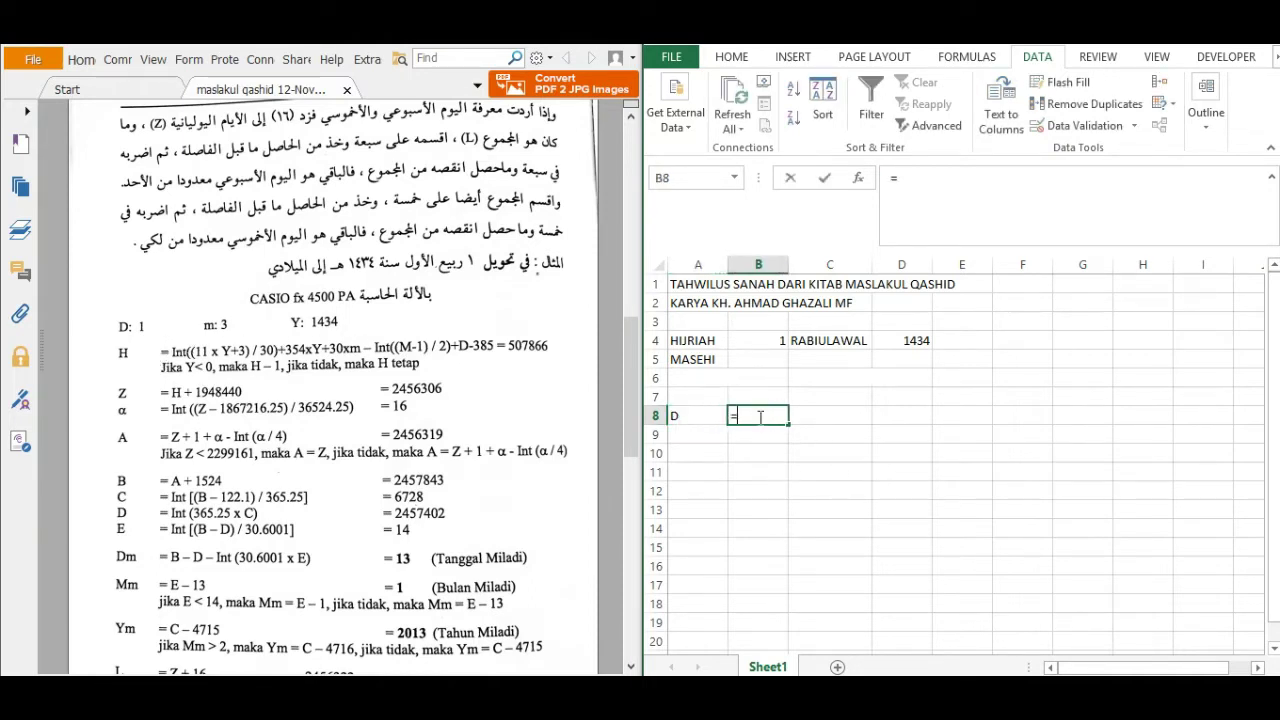
click(770, 345)
key(Return)
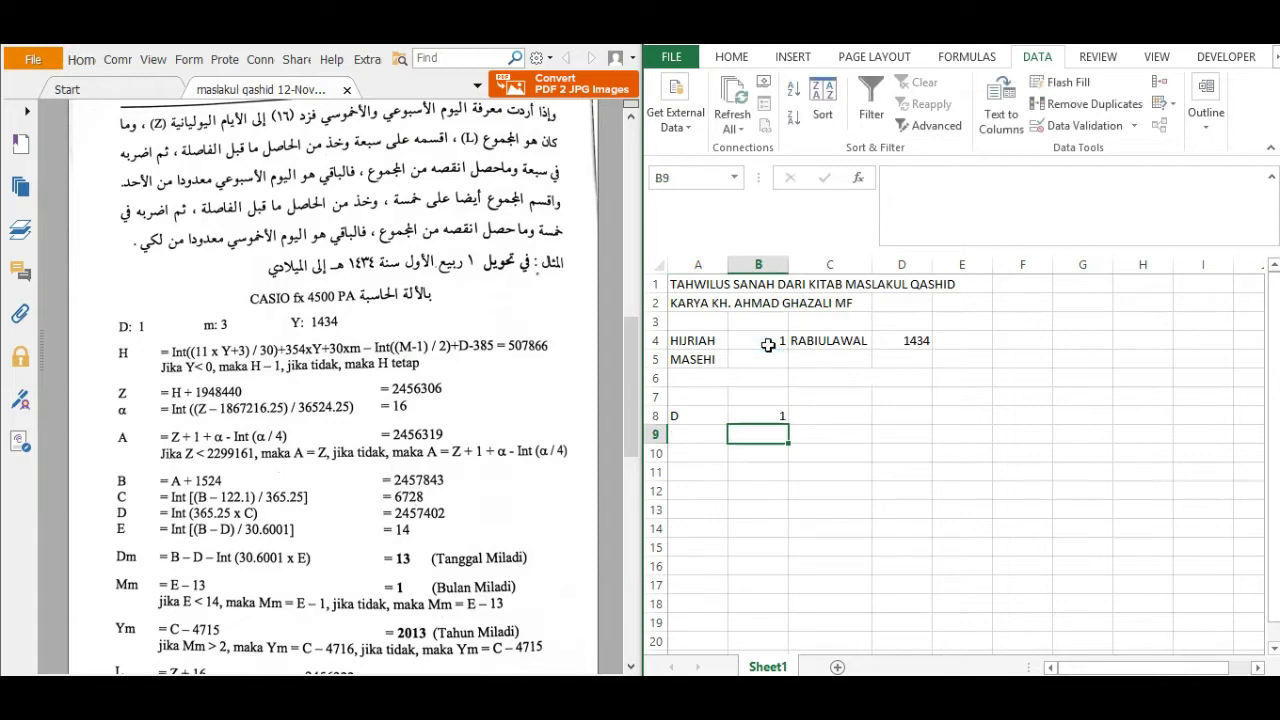
Step: Label cell A9 as m for the Hijri month number
key(Left)
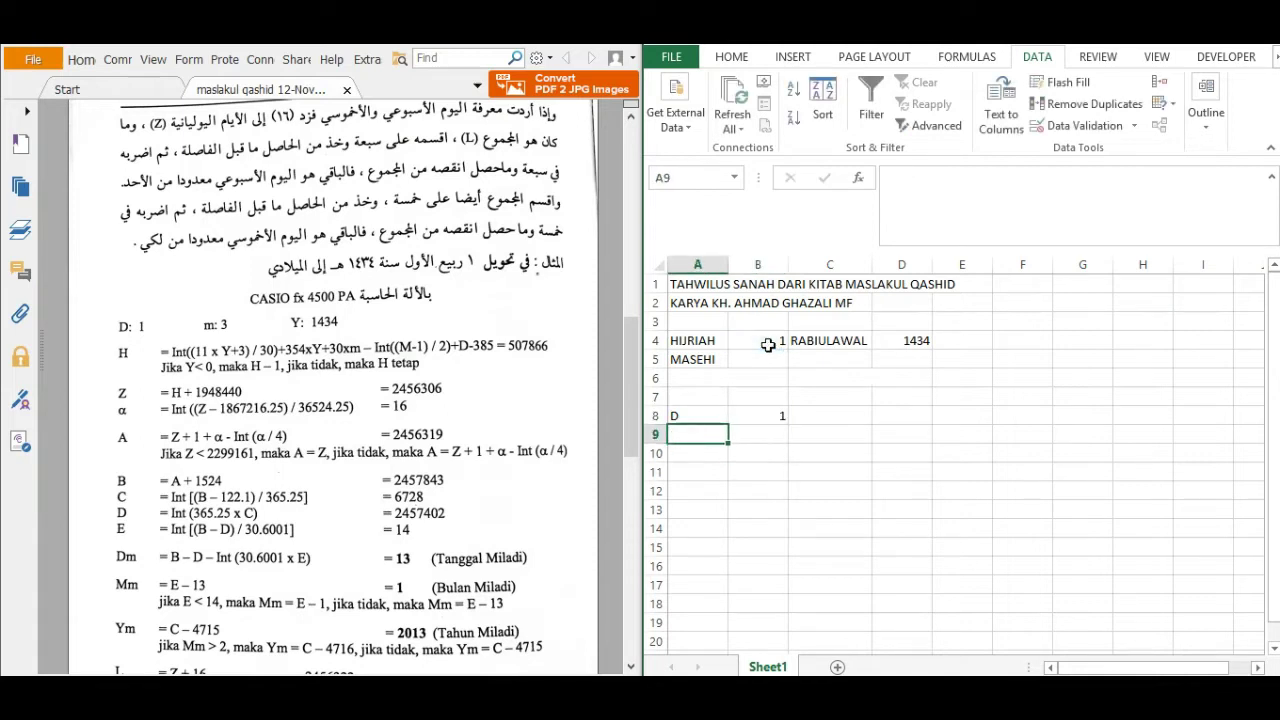
text(m)
key(Tab)
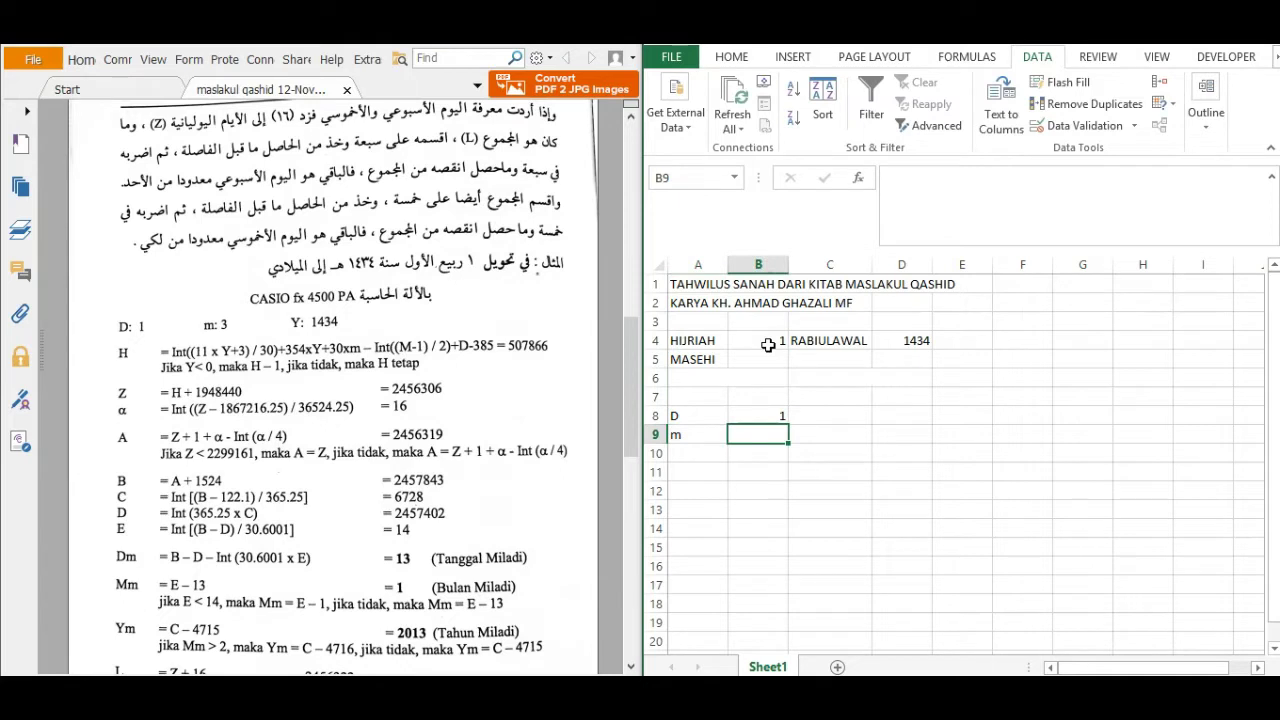
text(=)
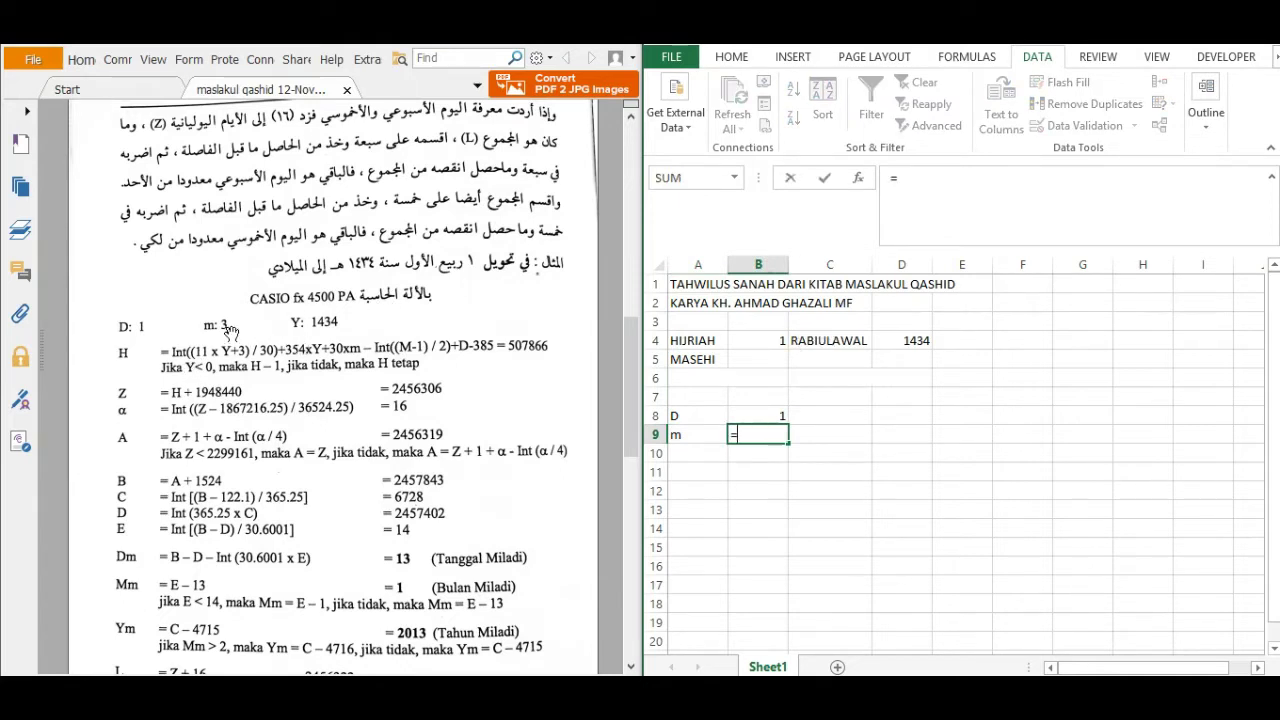
key(Escape)
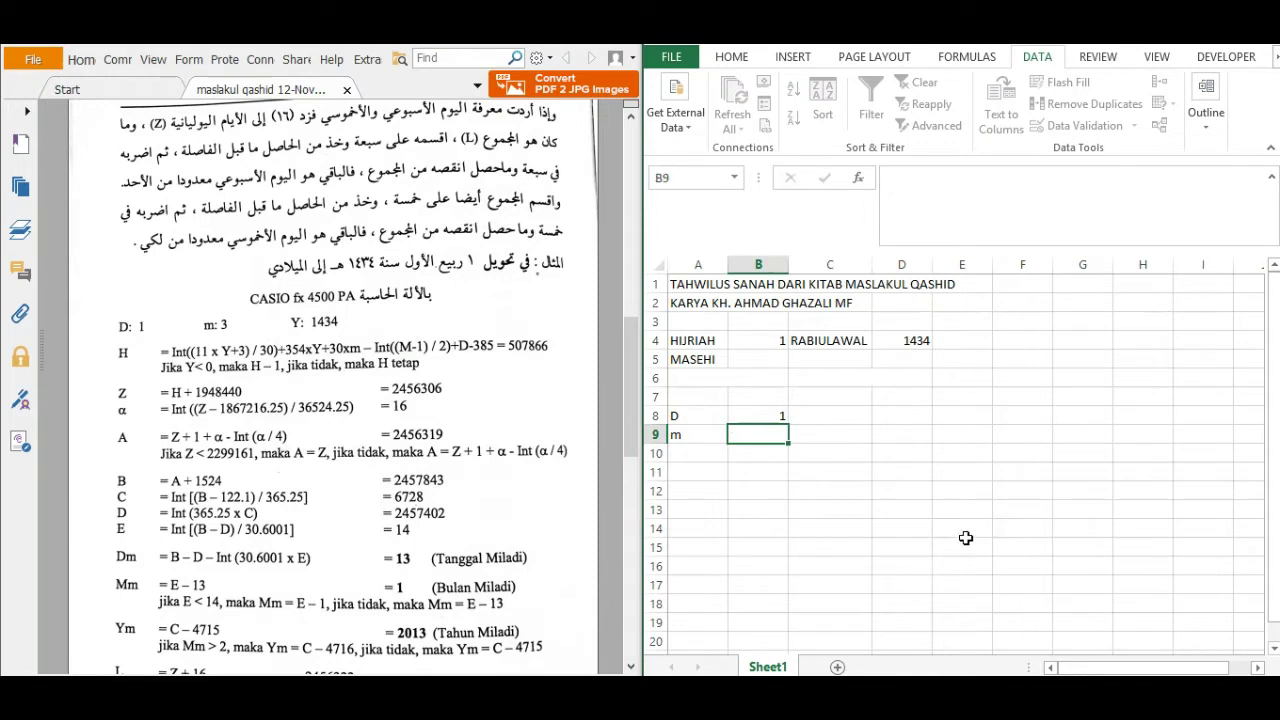
key(Return)
click(834, 450)
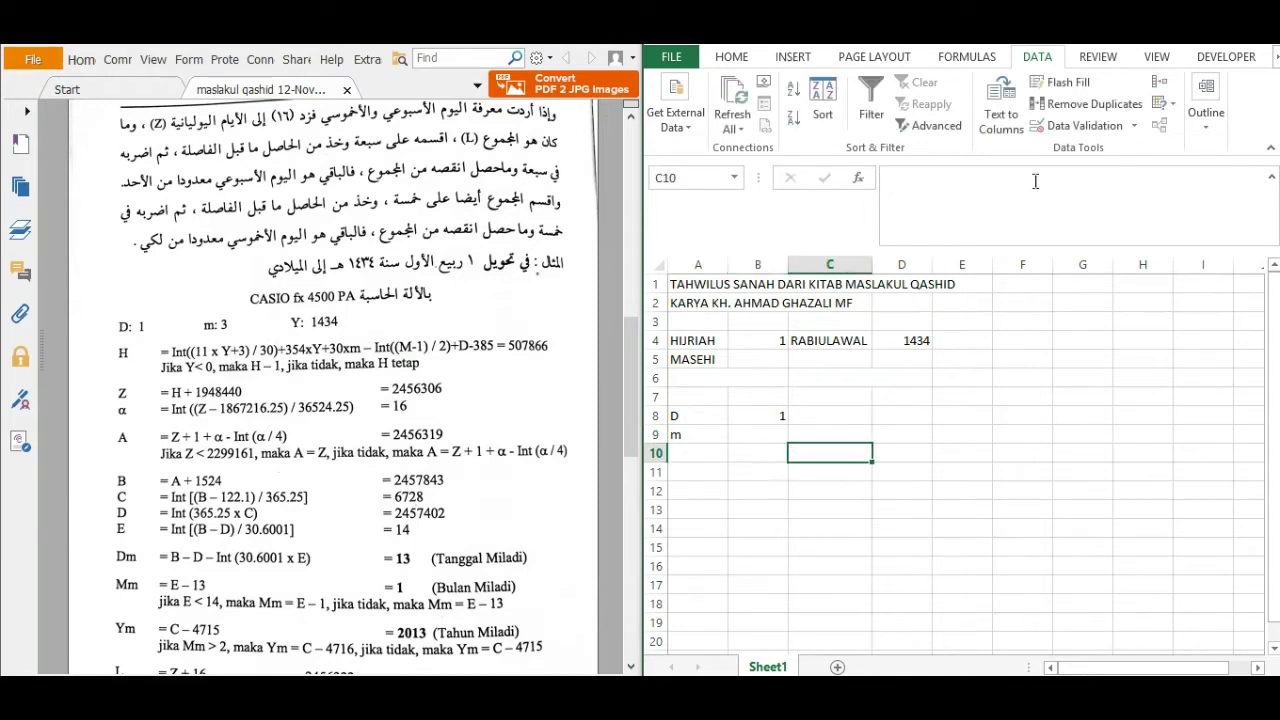
click(1076, 126)
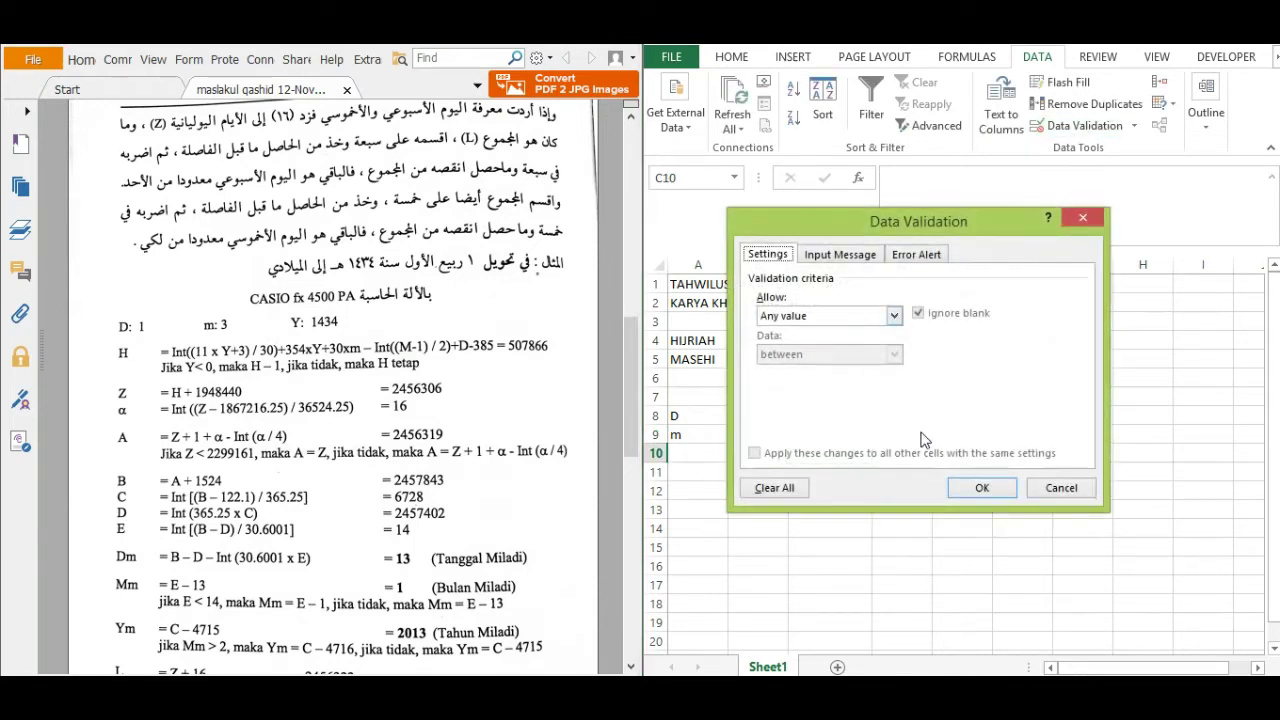
click(1088, 489)
Step: Copy the month list from the validation source of C4 and paste it as text into B9
click(826, 340)
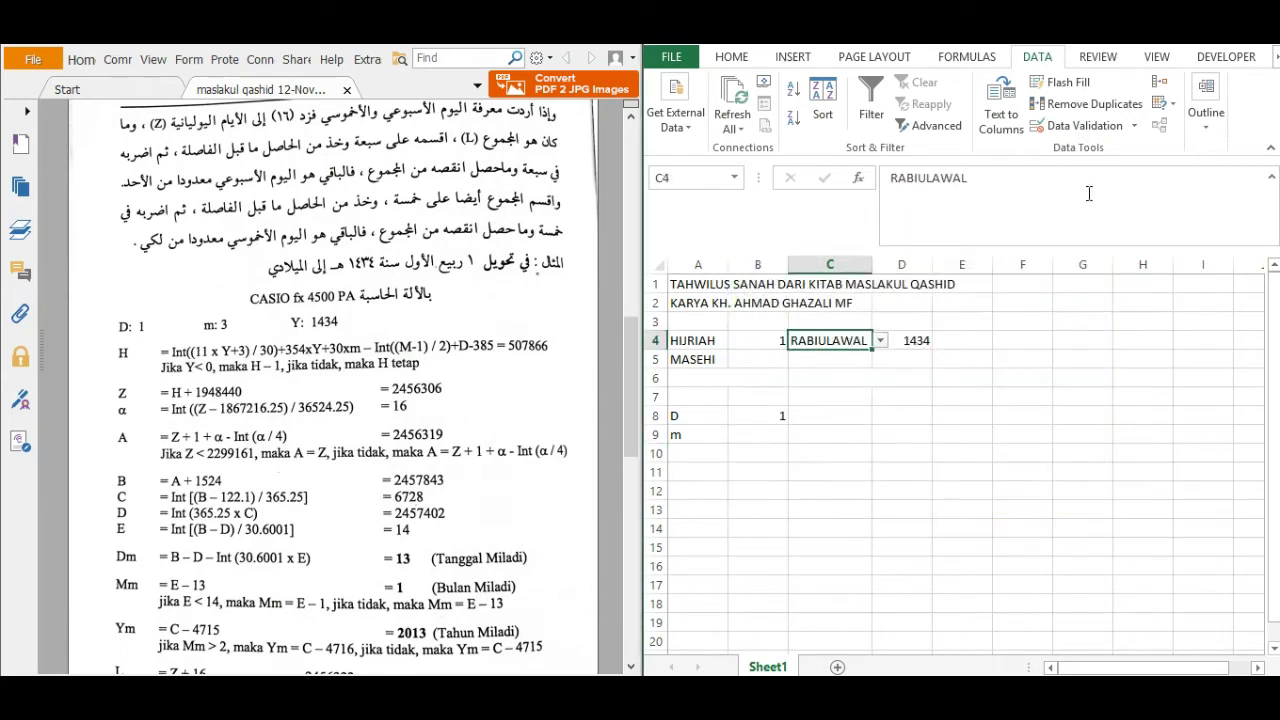
click(1076, 125)
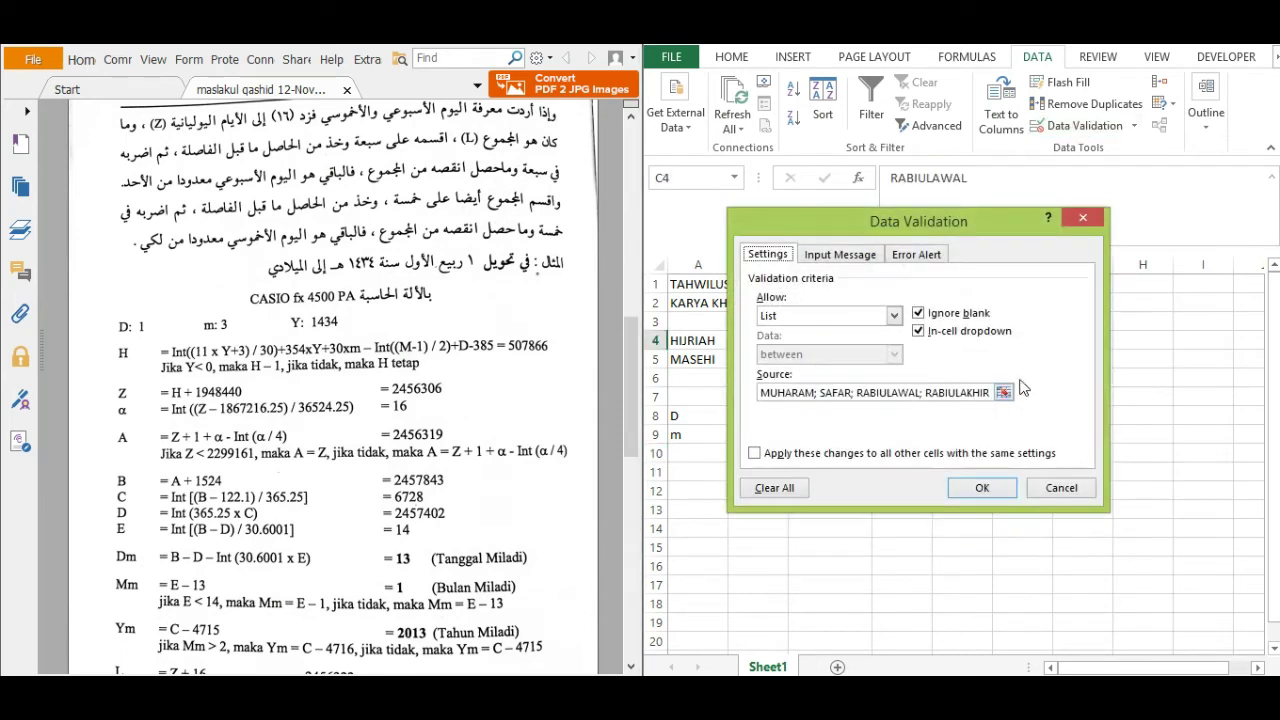
click(766, 393)
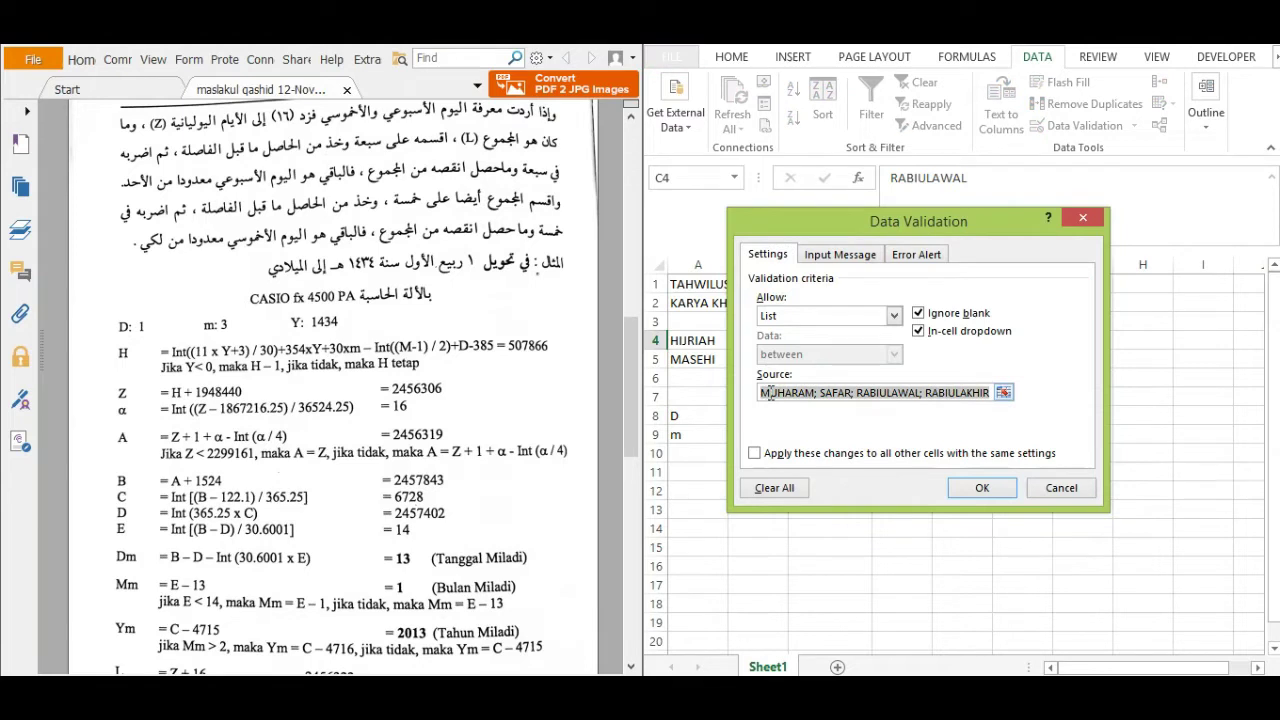
click(1046, 494)
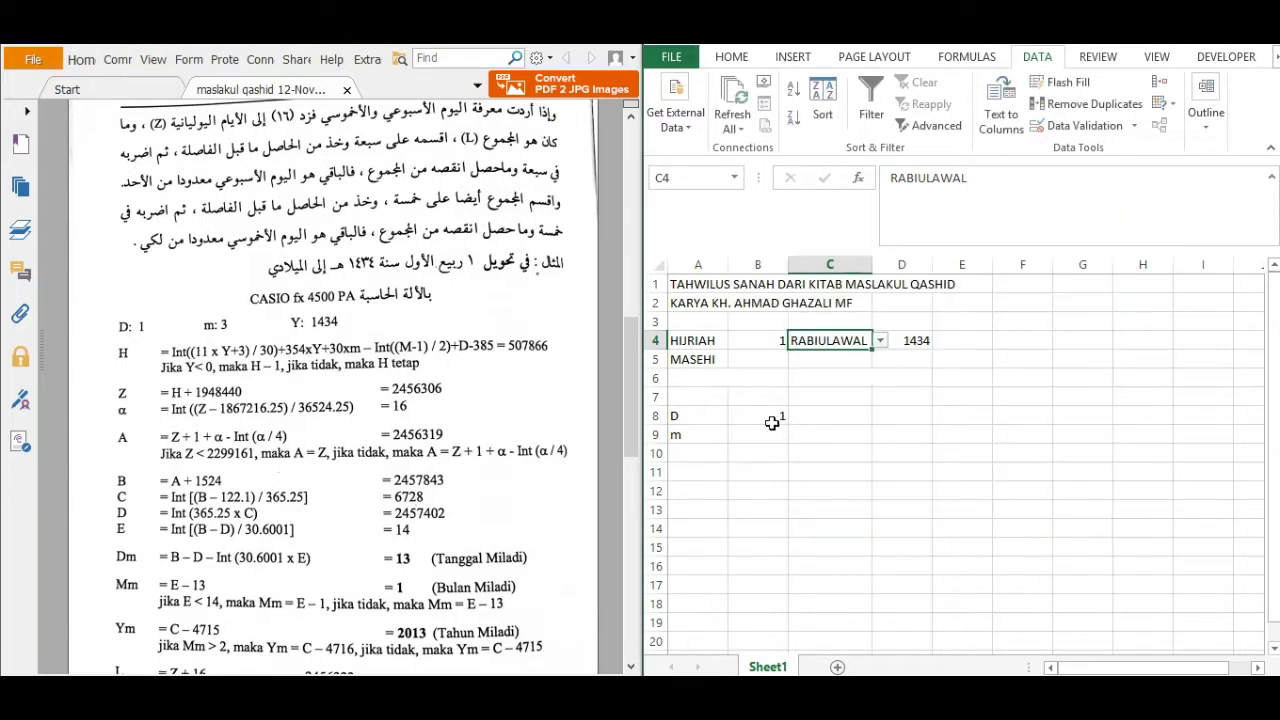
click(760, 432)
click(965, 216)
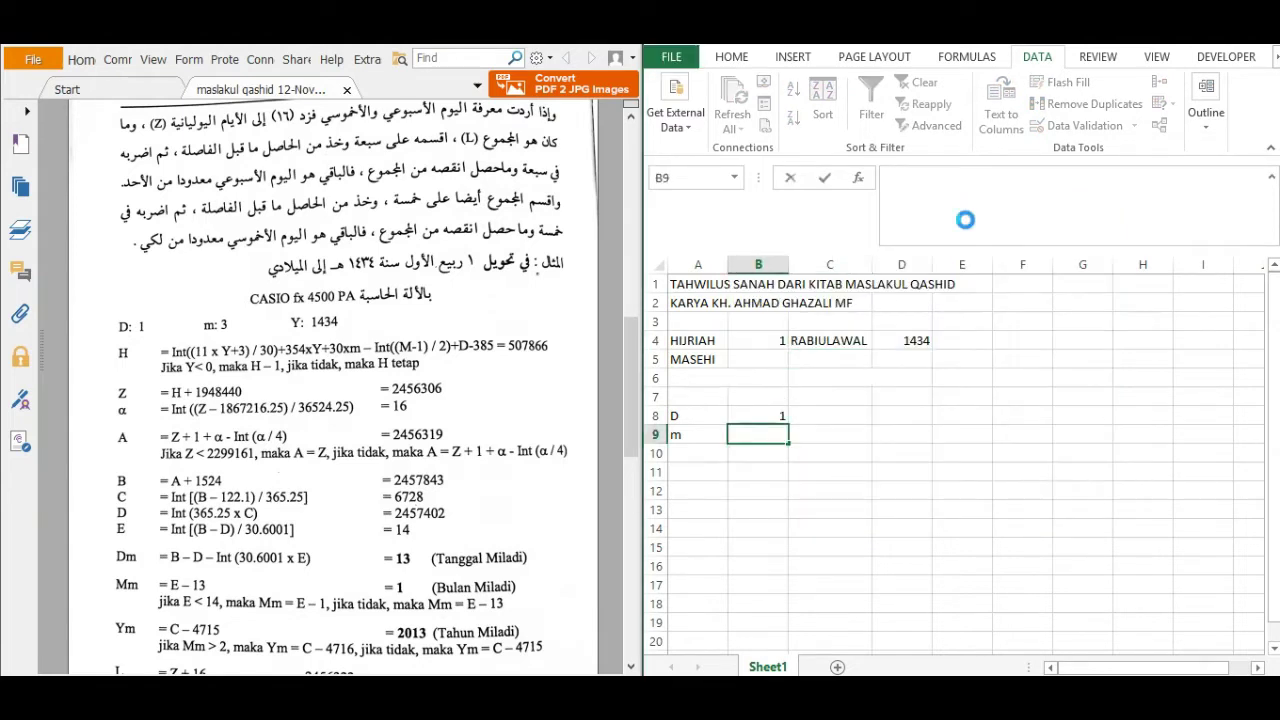
text(MUHARAM; SAFAR; RABIULAWAL; RABIULAKHIR; JUMADILAWAL; JUMADILAKHIR; RAJAB; SYAKBAN; RAMADAN; SYAWAL; ZULKAIDAH; ZULHIJJAH)
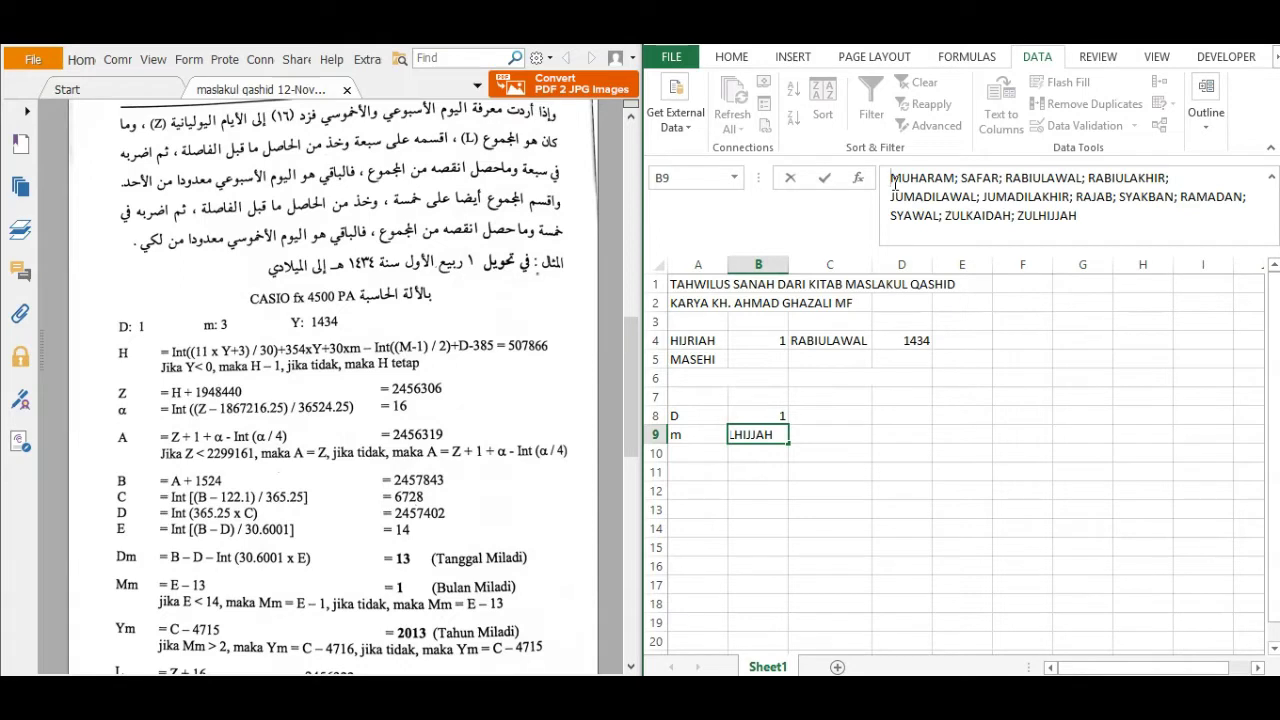
click(893, 180)
text(IF)
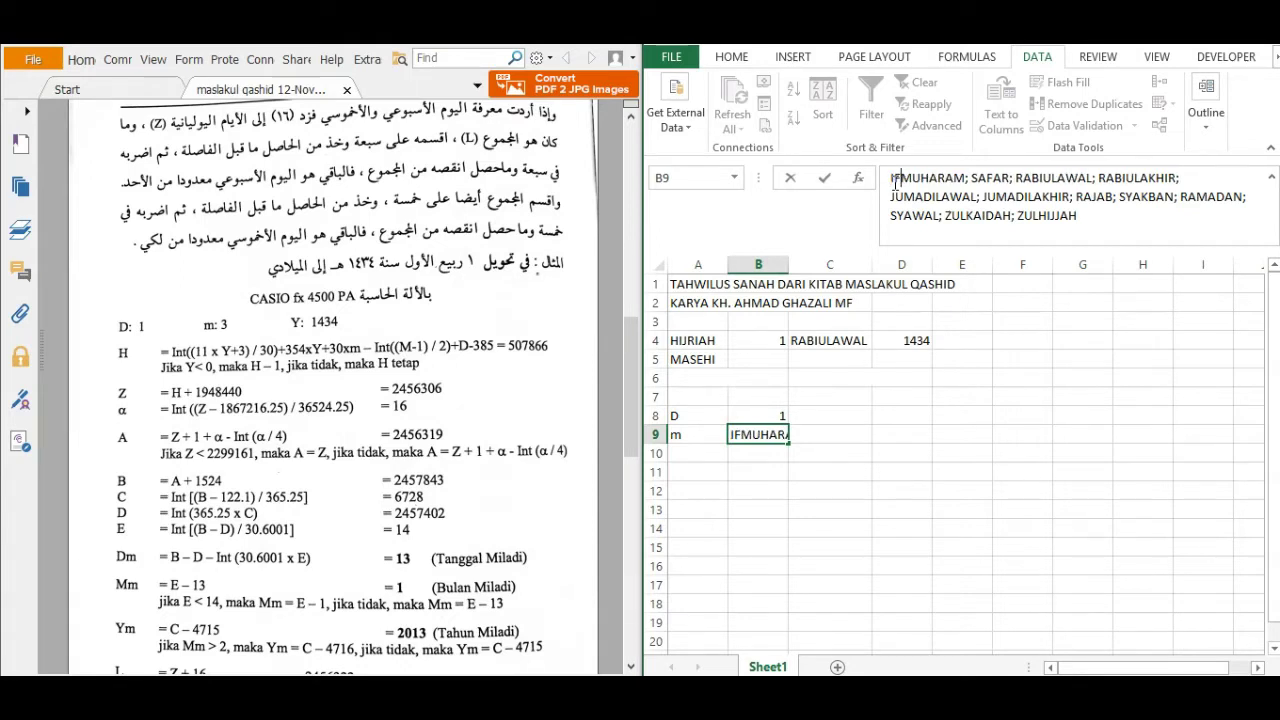
key(BackSpace)
key(BackSpace)
key(Return)
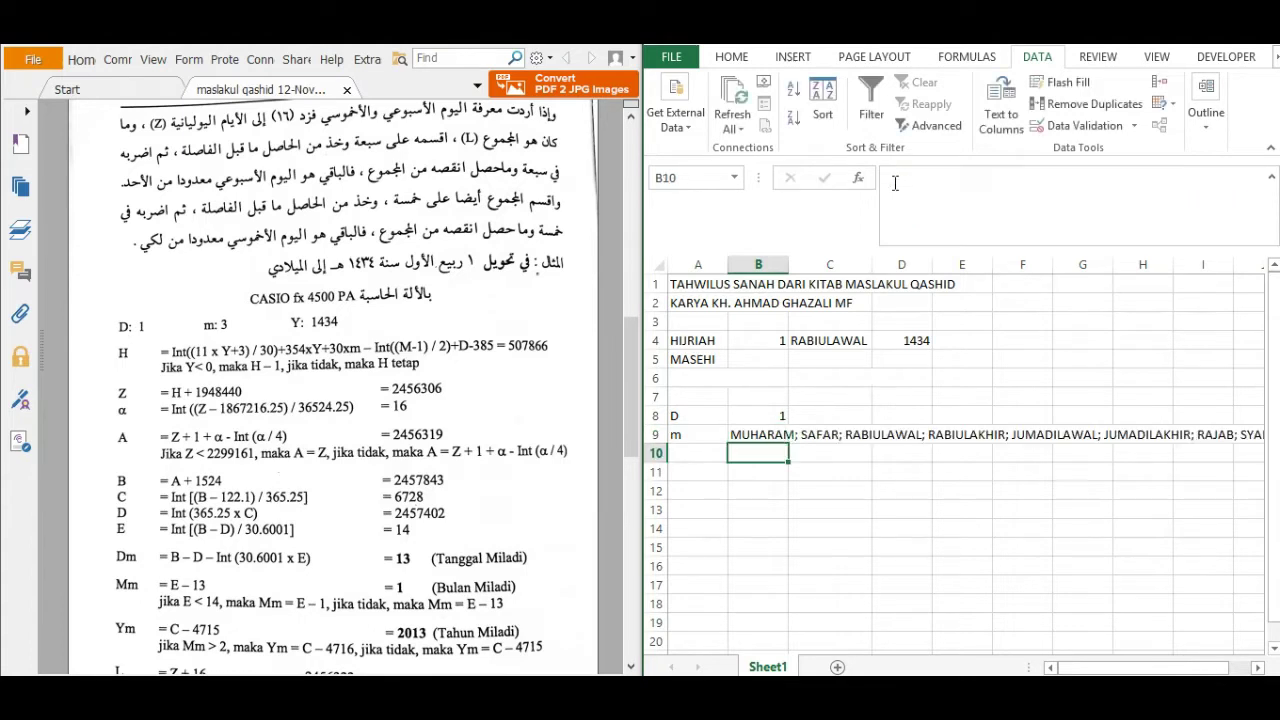
Step: Turn the month list in B9 into a formula beginning =IF(C4="MUHARAM";1 ahead of the remaining month names
click(762, 433)
click(891, 178)
text(=)
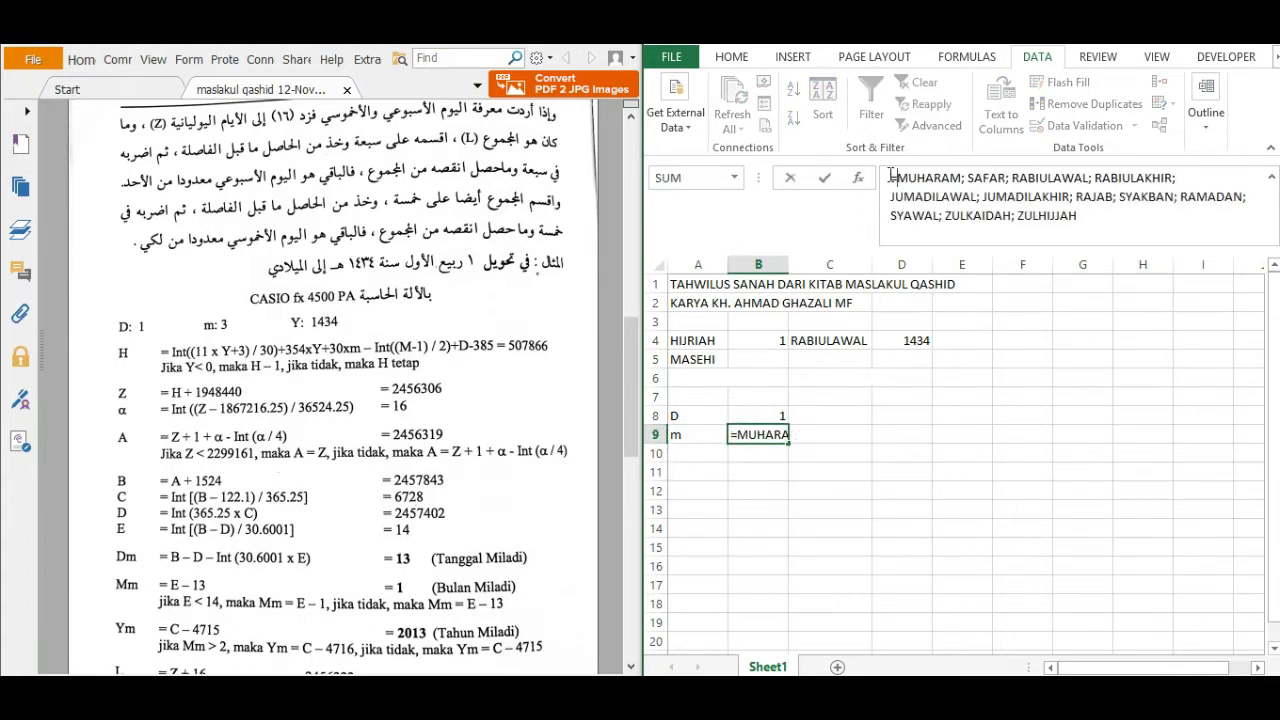
text(IF()
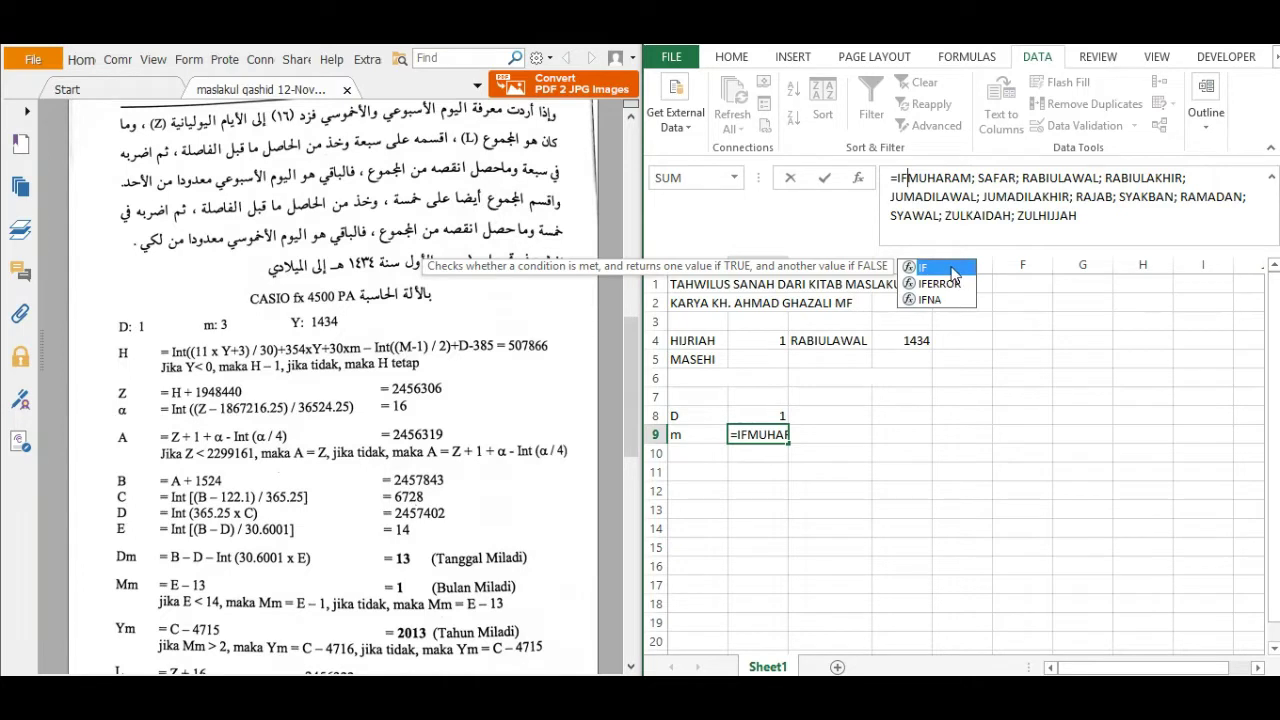
click(829, 338)
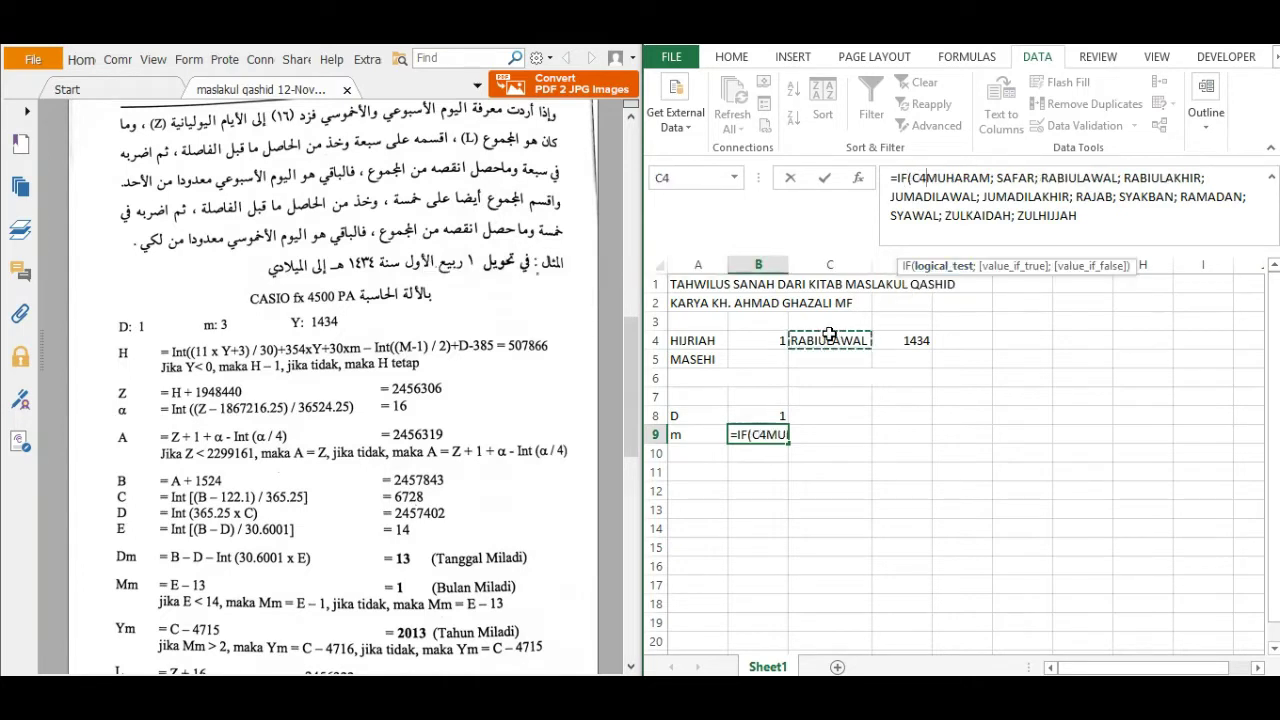
text(=")
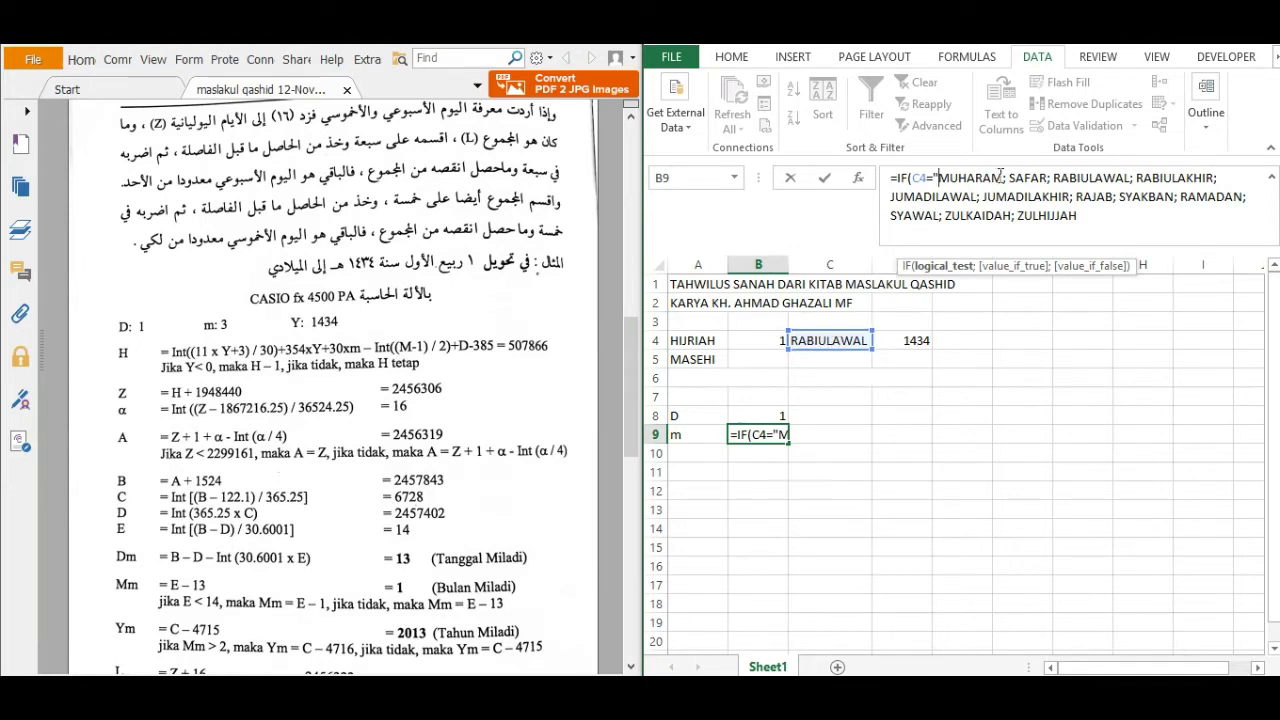
text(";)
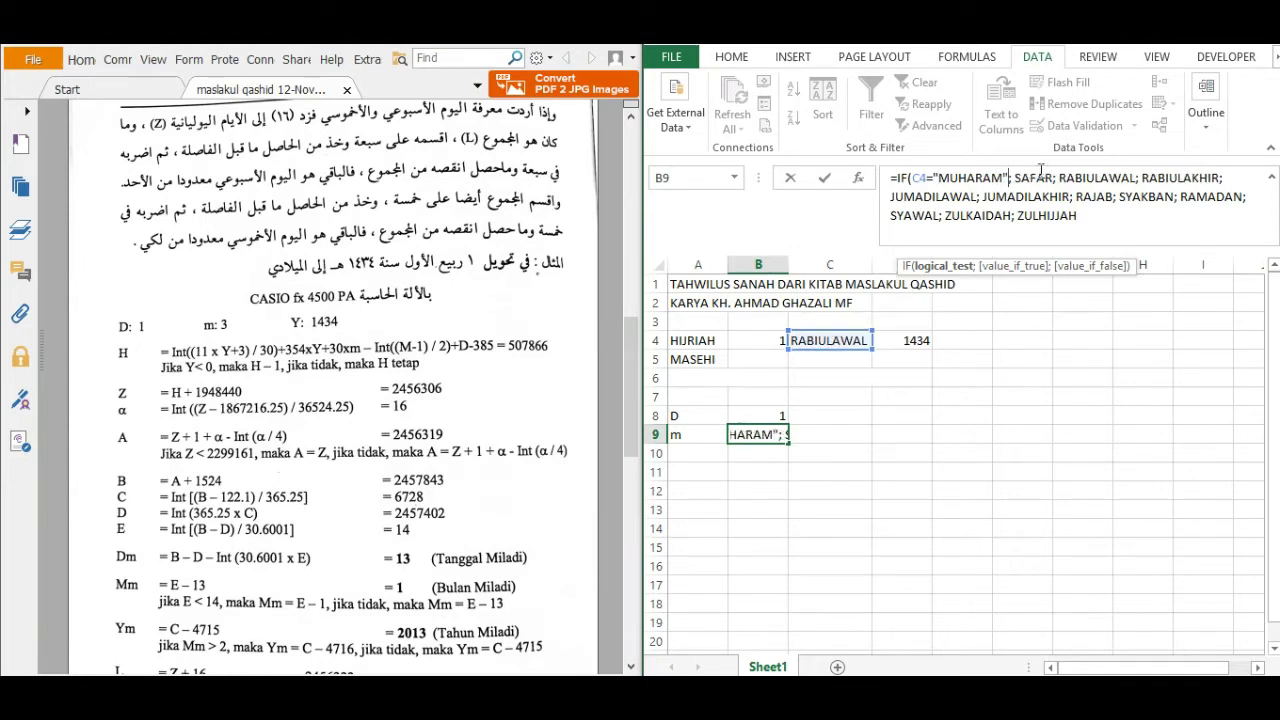
text(1)
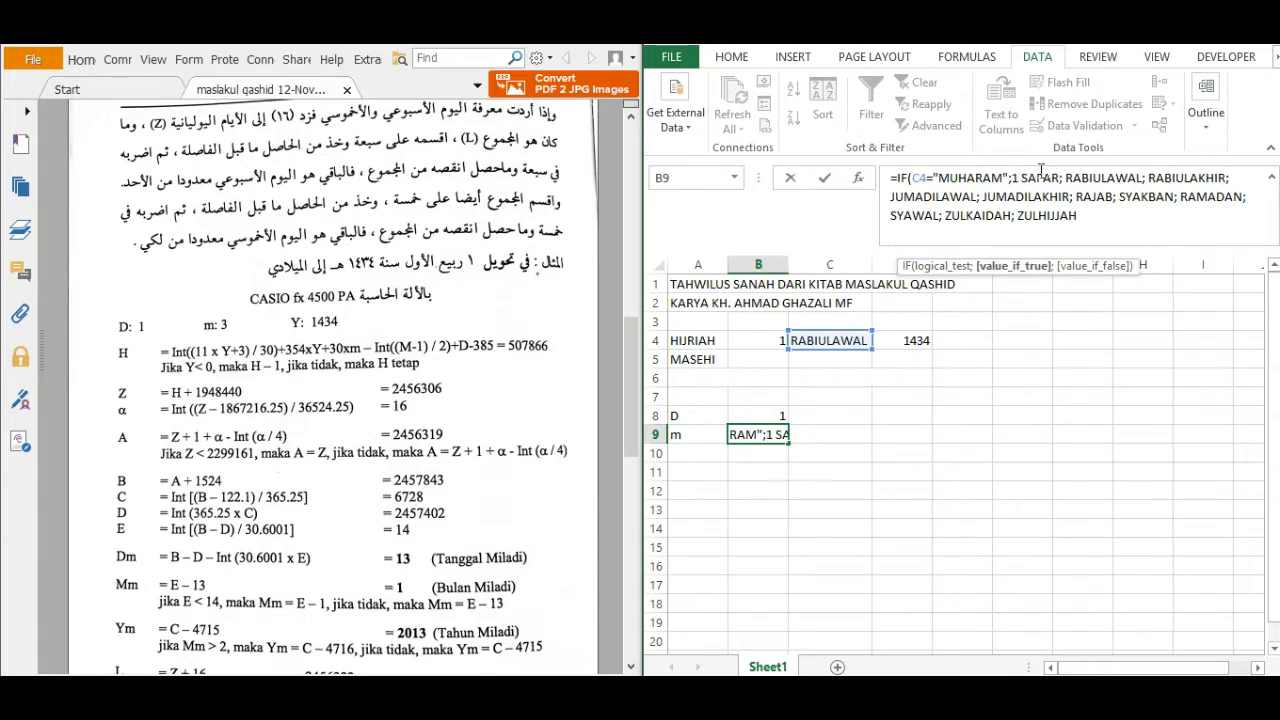
Step: Nest a second condition in the B9 formula, IF(C4="SAFAR";2, using the SAFAR entry from the list
text(;IF)
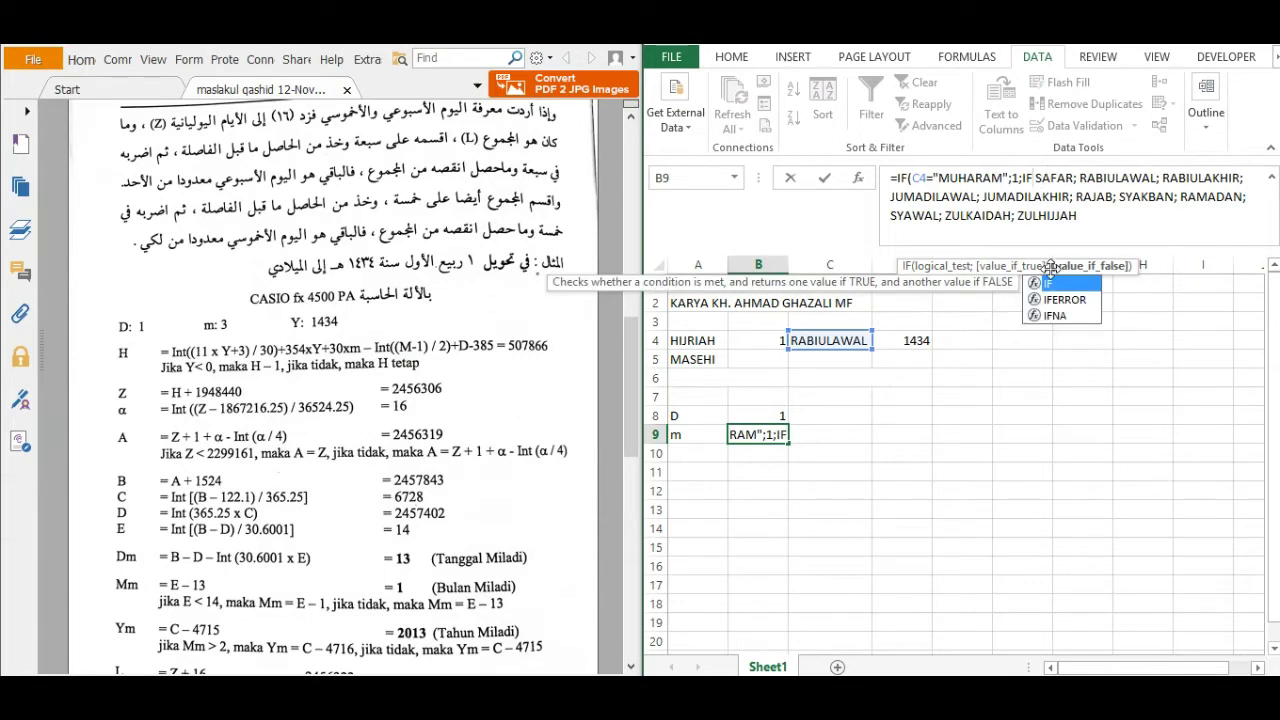
text(()
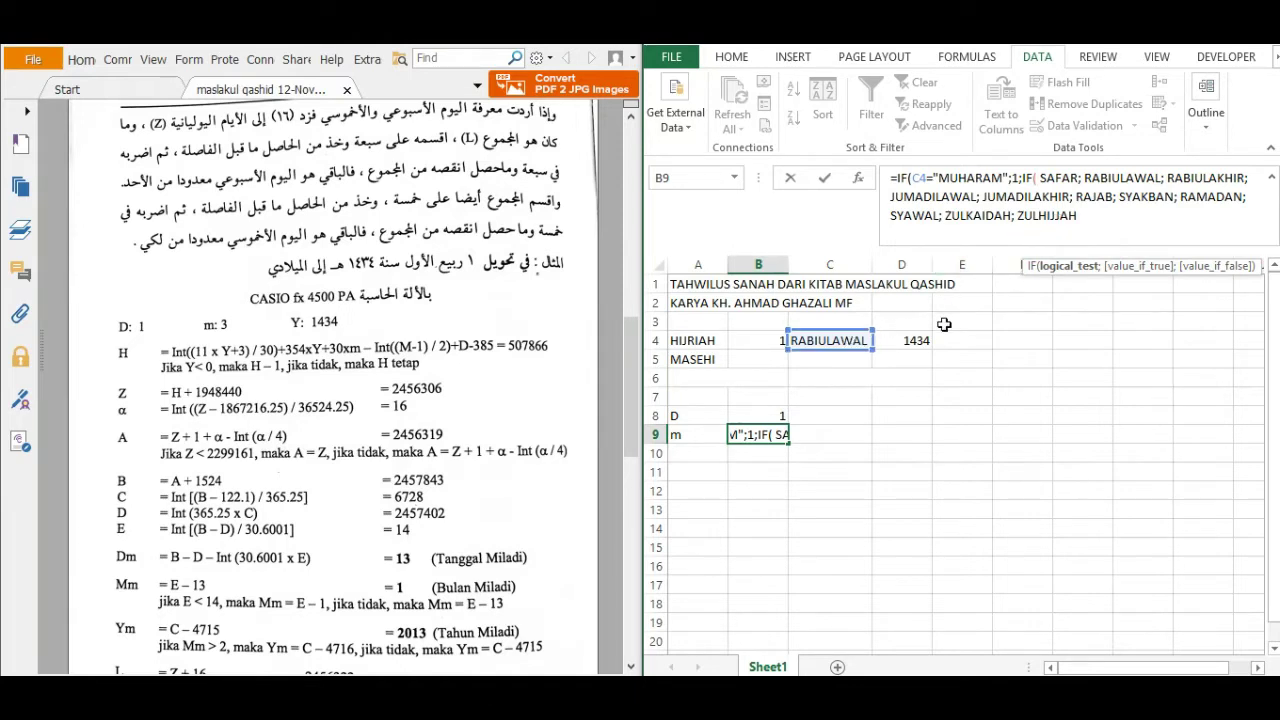
click(827, 341)
text(=)
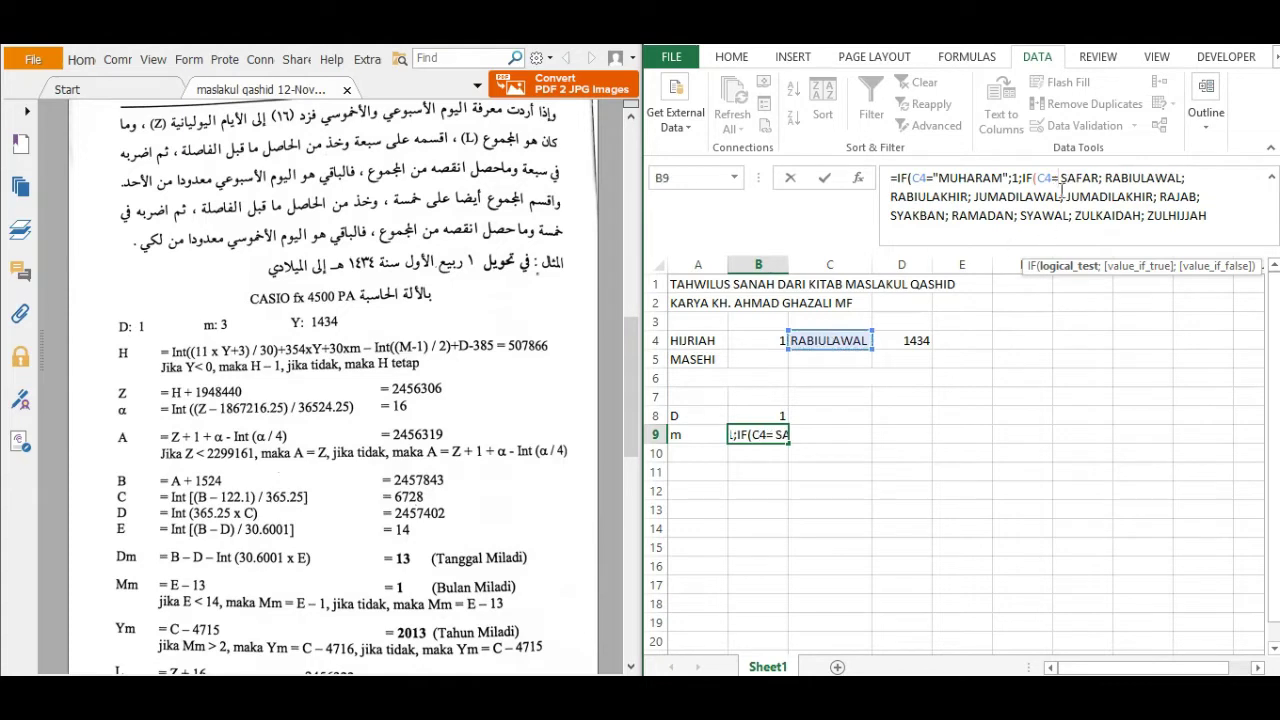
text(")
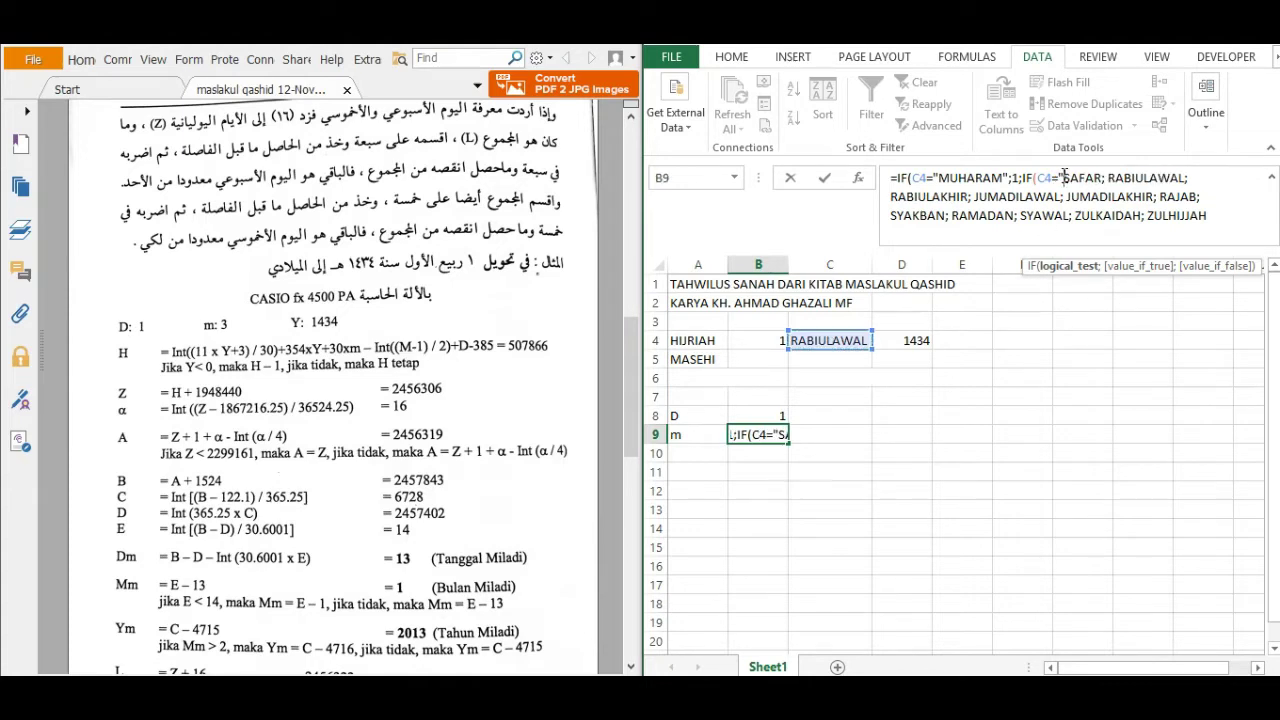
click(1101, 178)
text(")
key(Right)
text(2)
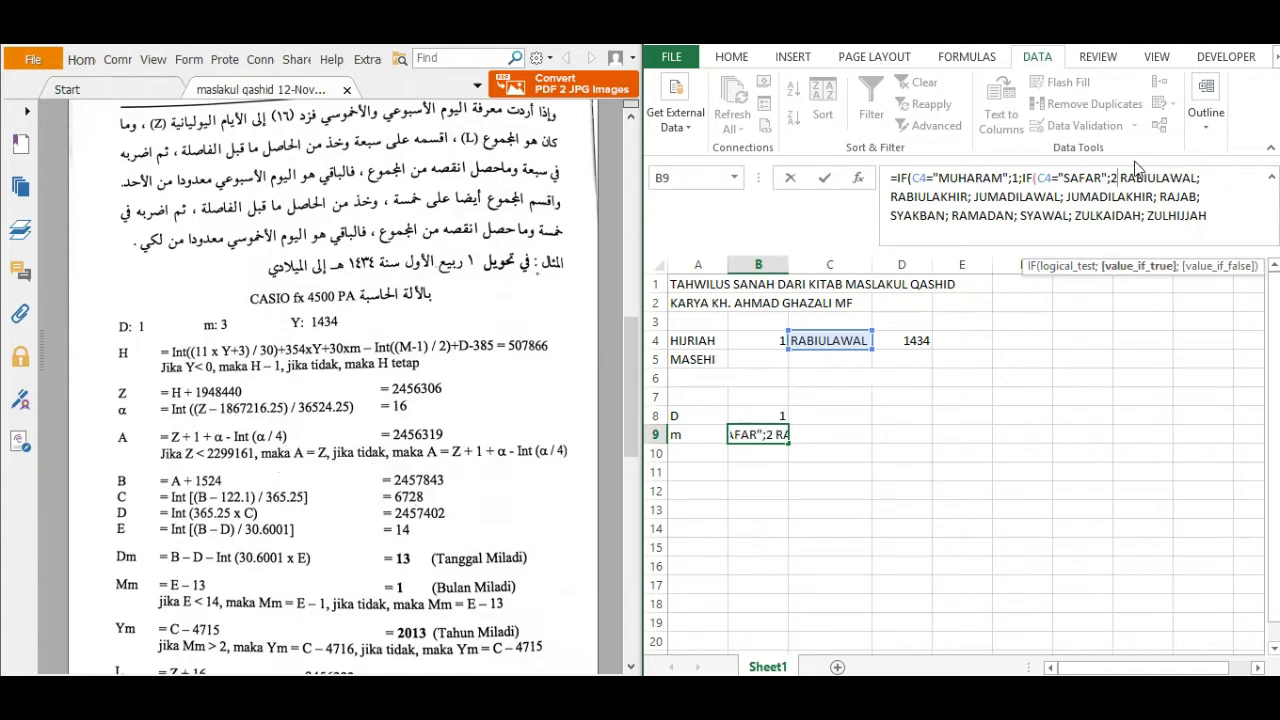
Step: Nest a third condition in the B9 formula, IF(C4="RABIULAWAL";3, using the RABIULAWAL entry from the list
text(;IF)
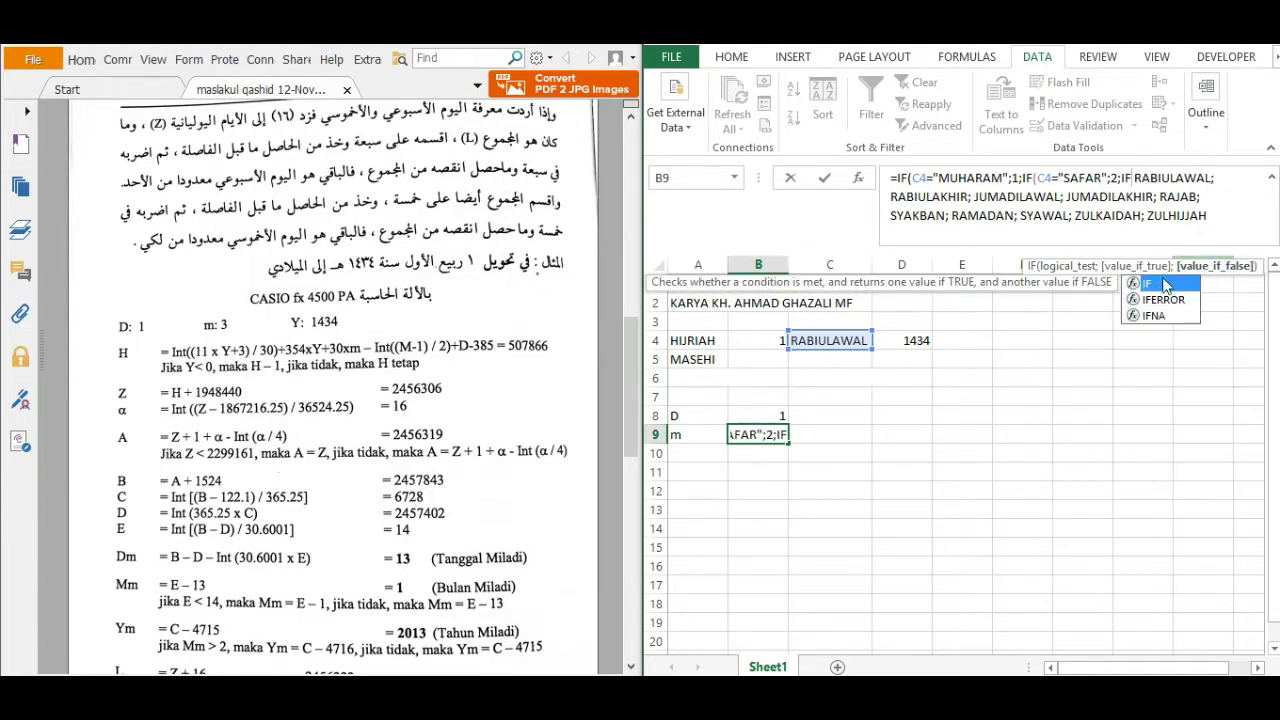
double_click(1160, 282)
click(820, 340)
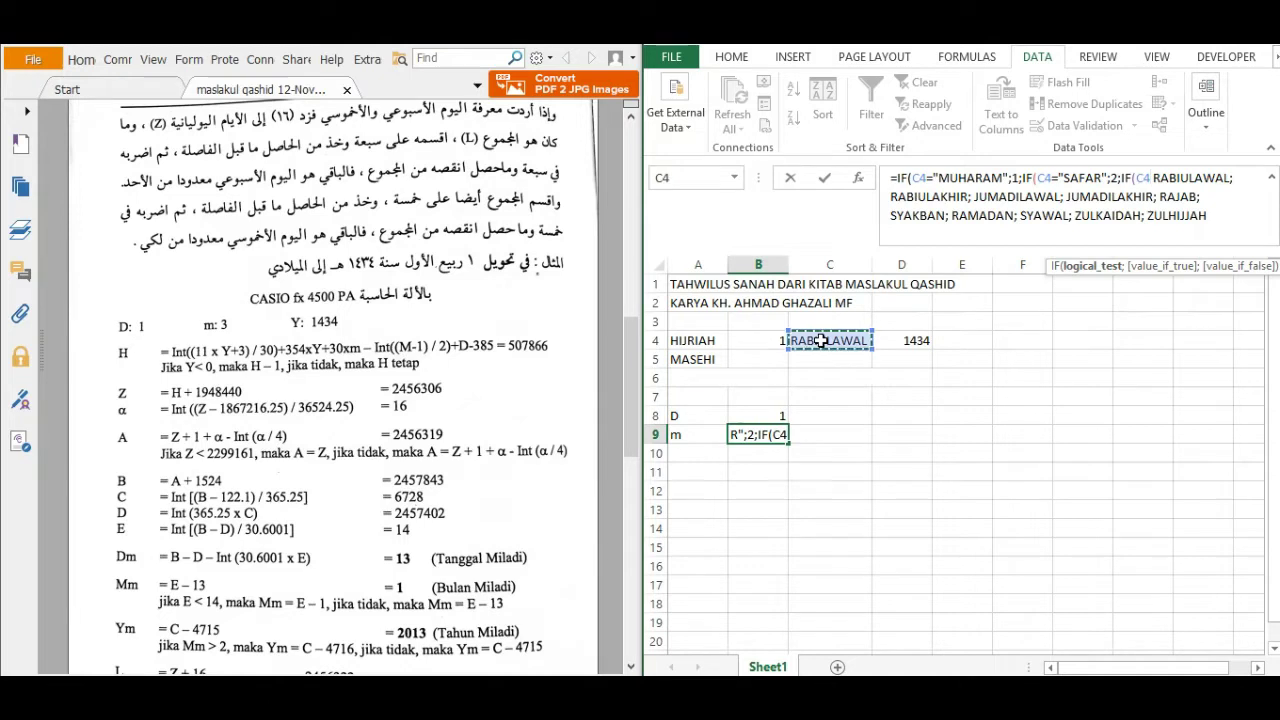
text(=)
key(Delete)
key(Right)
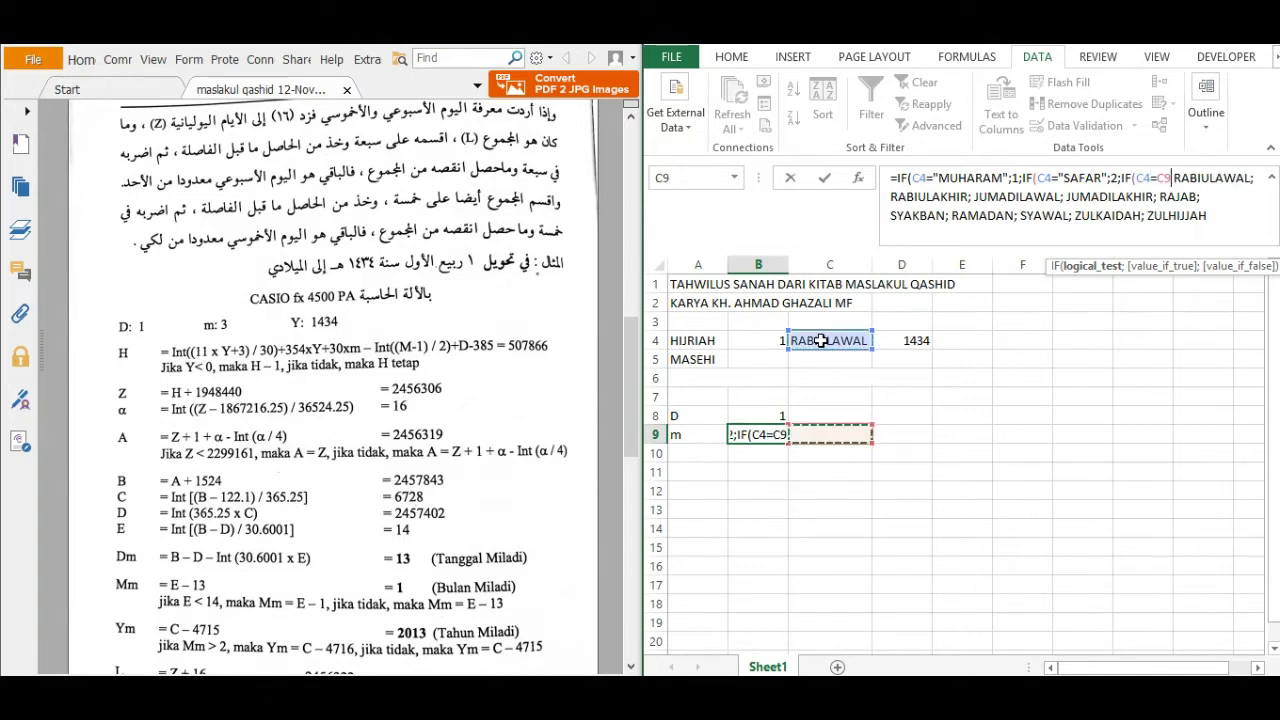
key(BackSpace)
key(BackSpace)
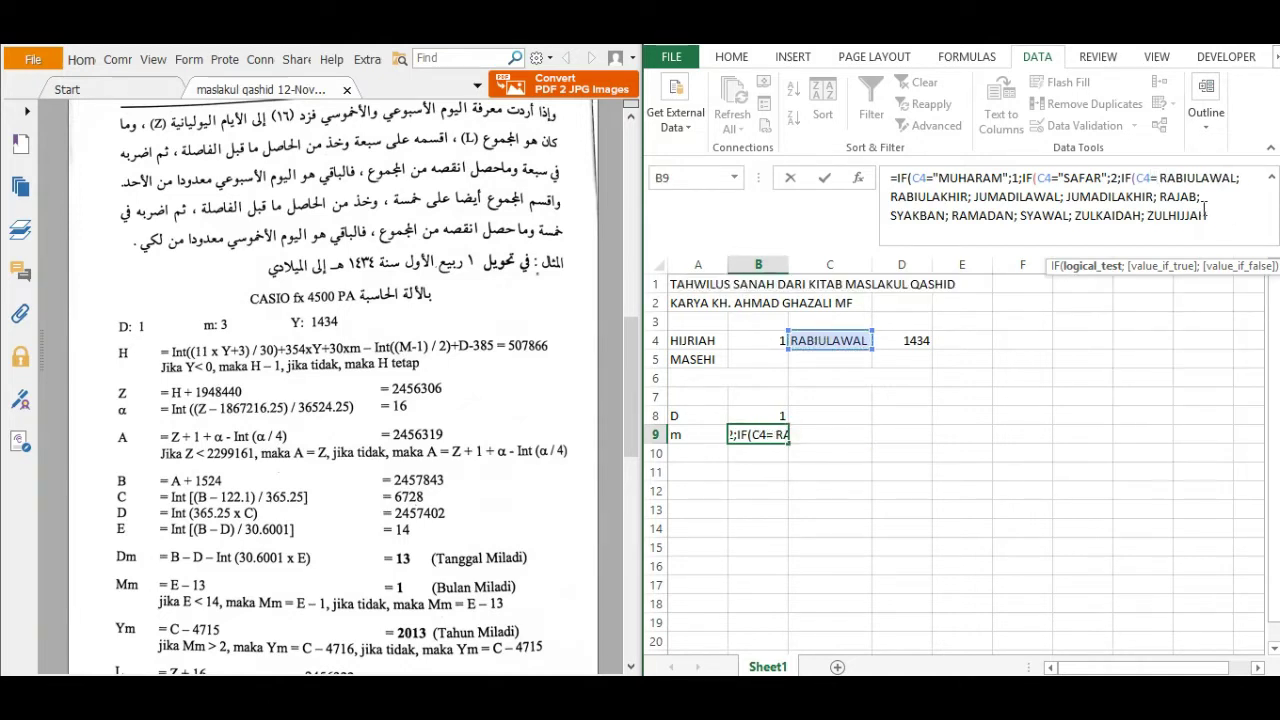
key(BackSpace)
text(")
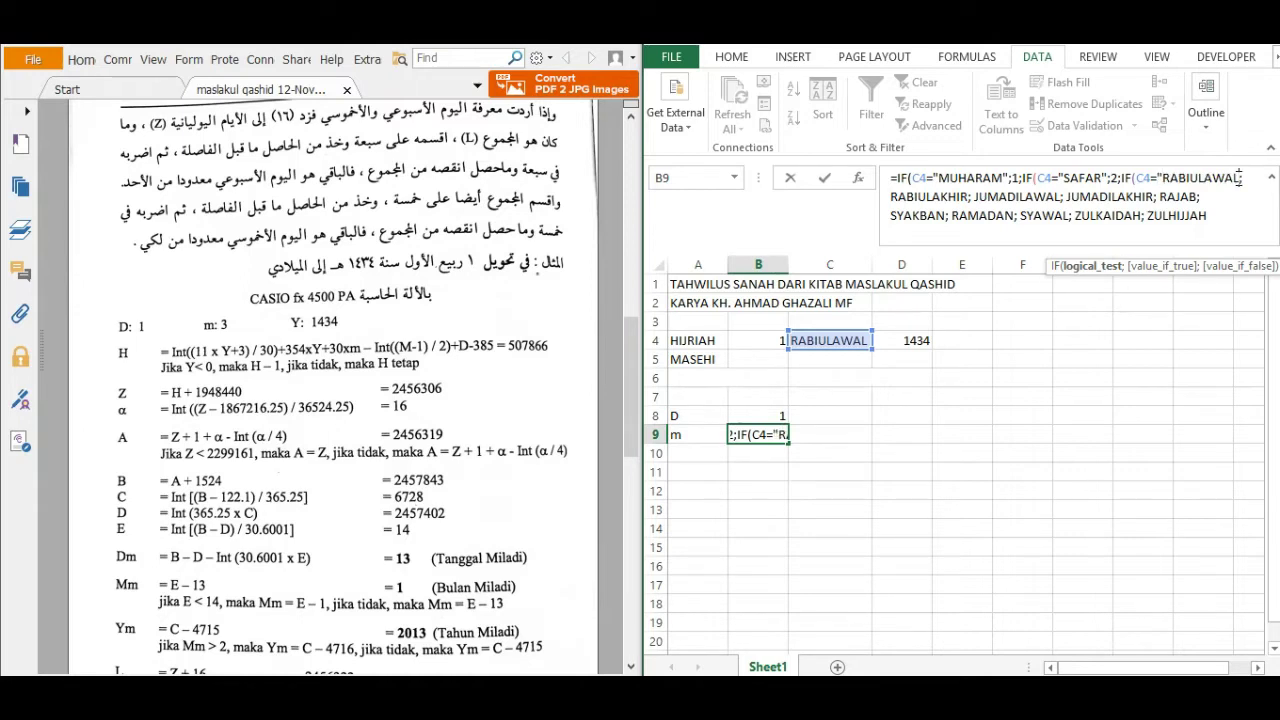
text(";3;)
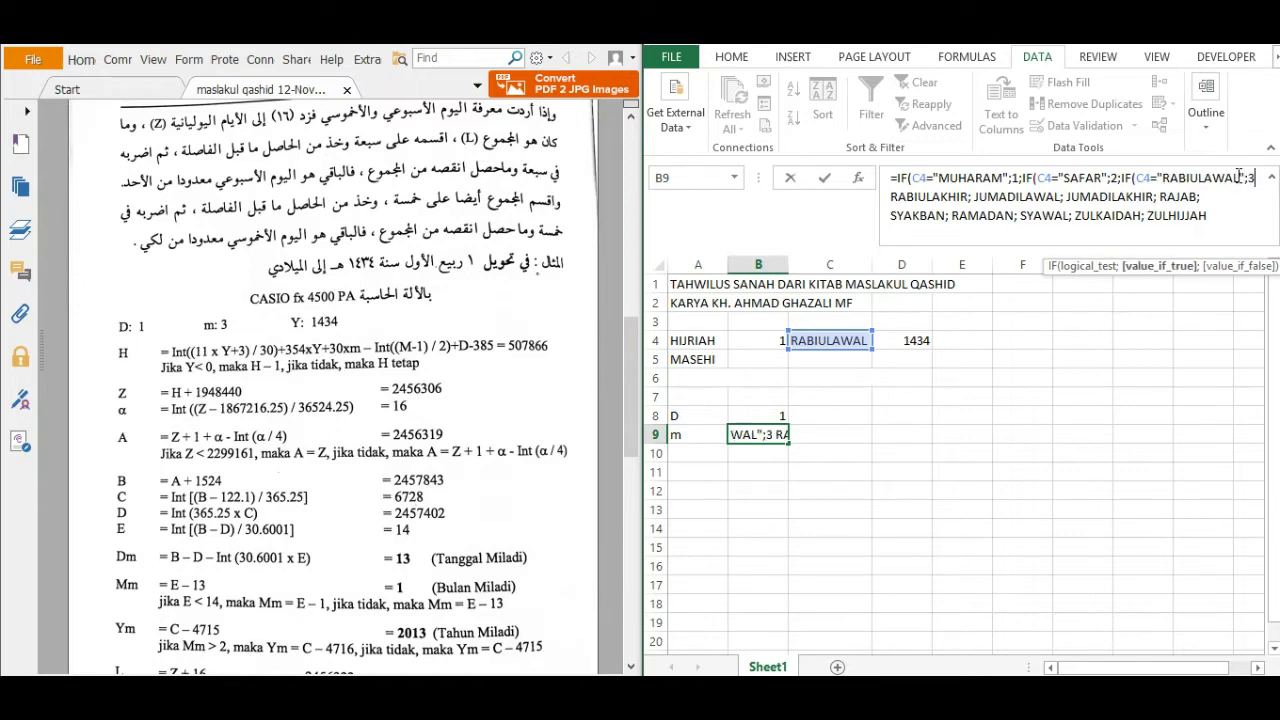
Step: Nest a fourth condition in the B9 formula, IF(C4="RABIULAKHIR";4, around the RABIULAKHIR entry
text(IF()
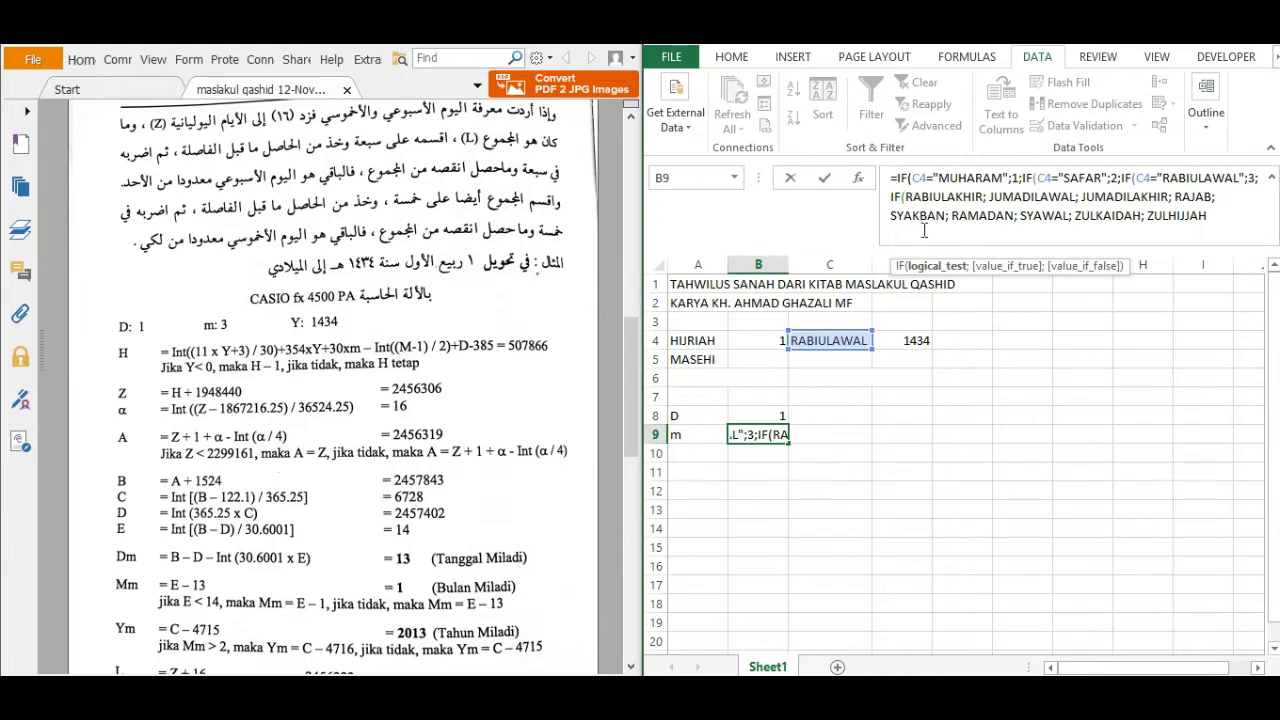
click(829, 341)
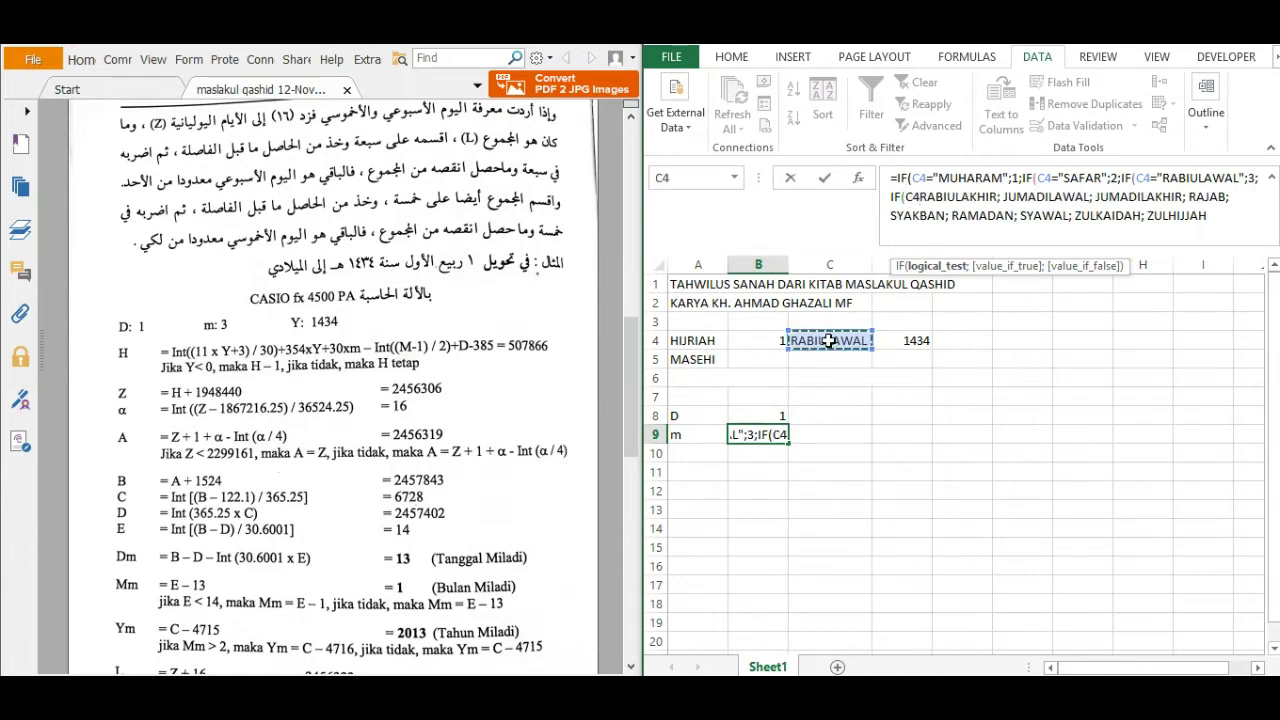
text(=")
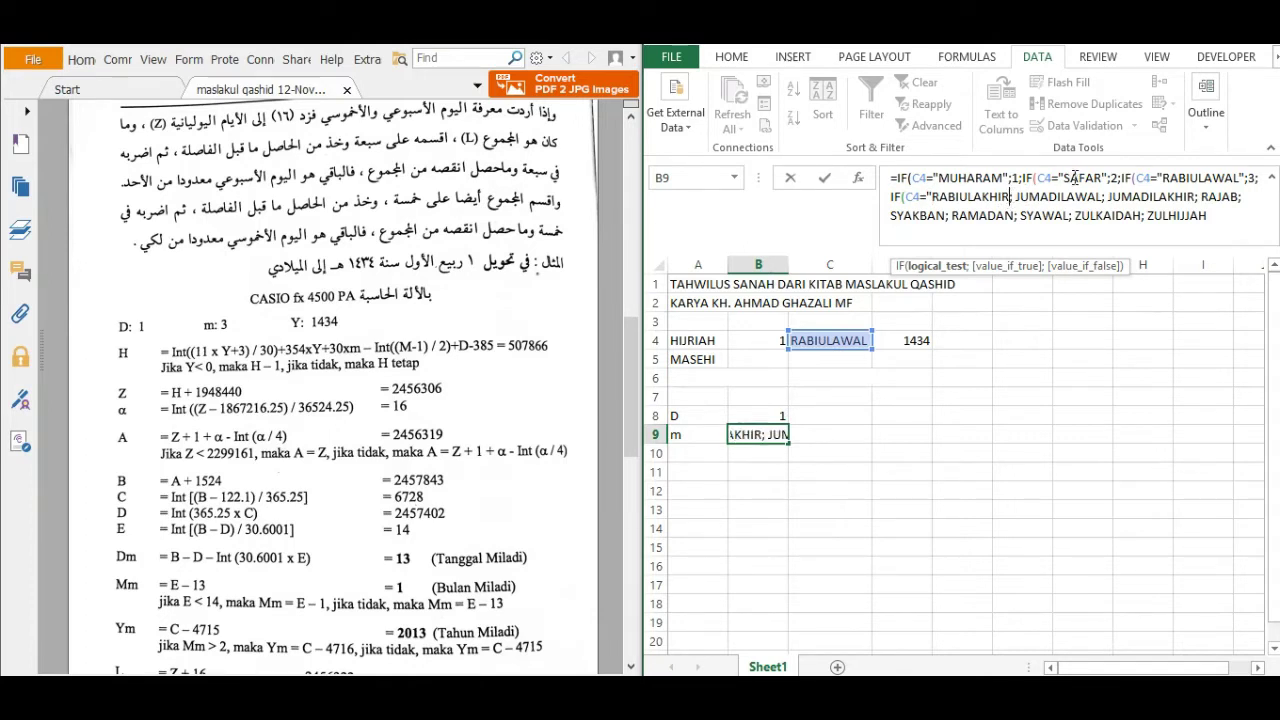
text(")
key(Right)
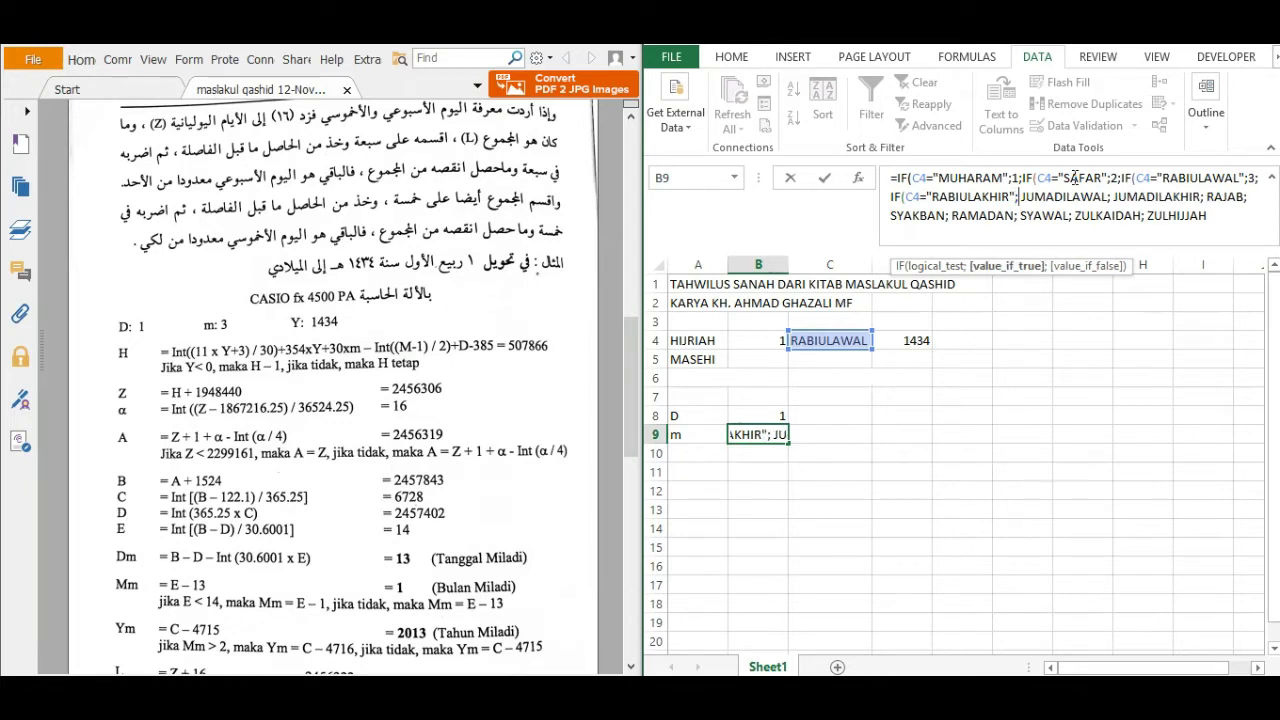
text(4)
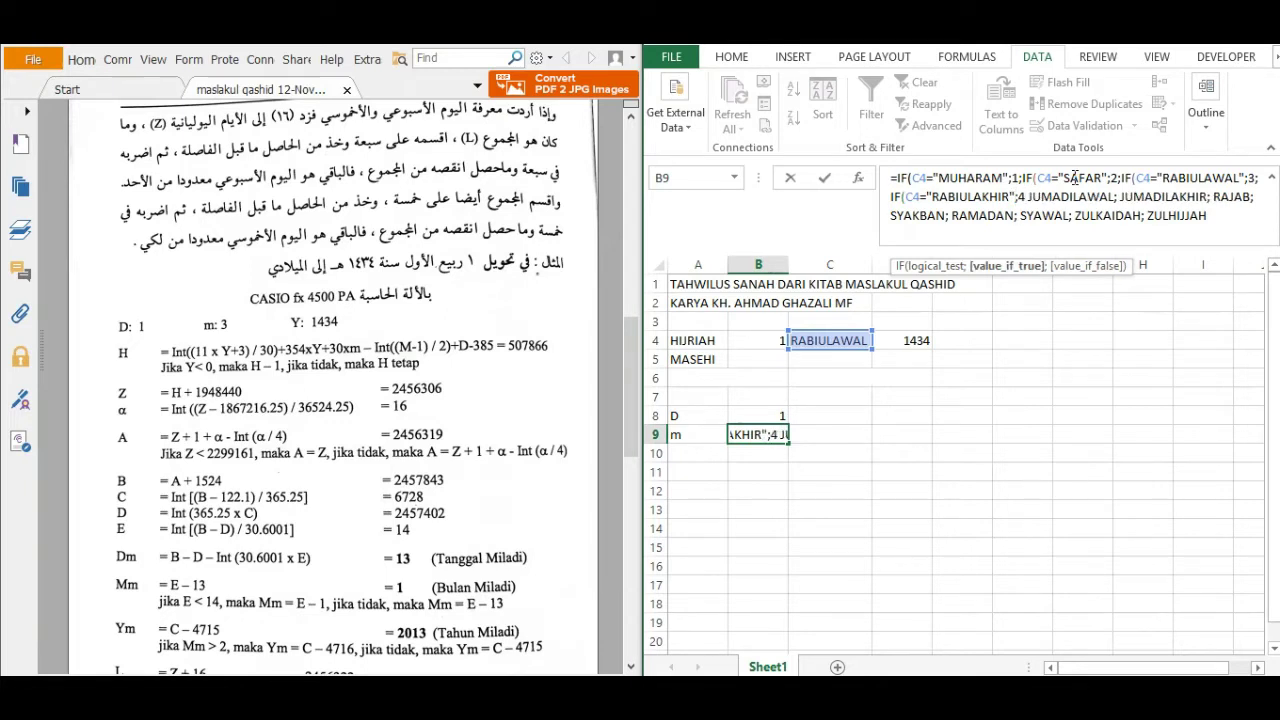
Step: Nest a fifth condition in the B9 formula, IF(C4="JUMADILAWAL";5, around the JUMADILAWAL entry
text(;IF)
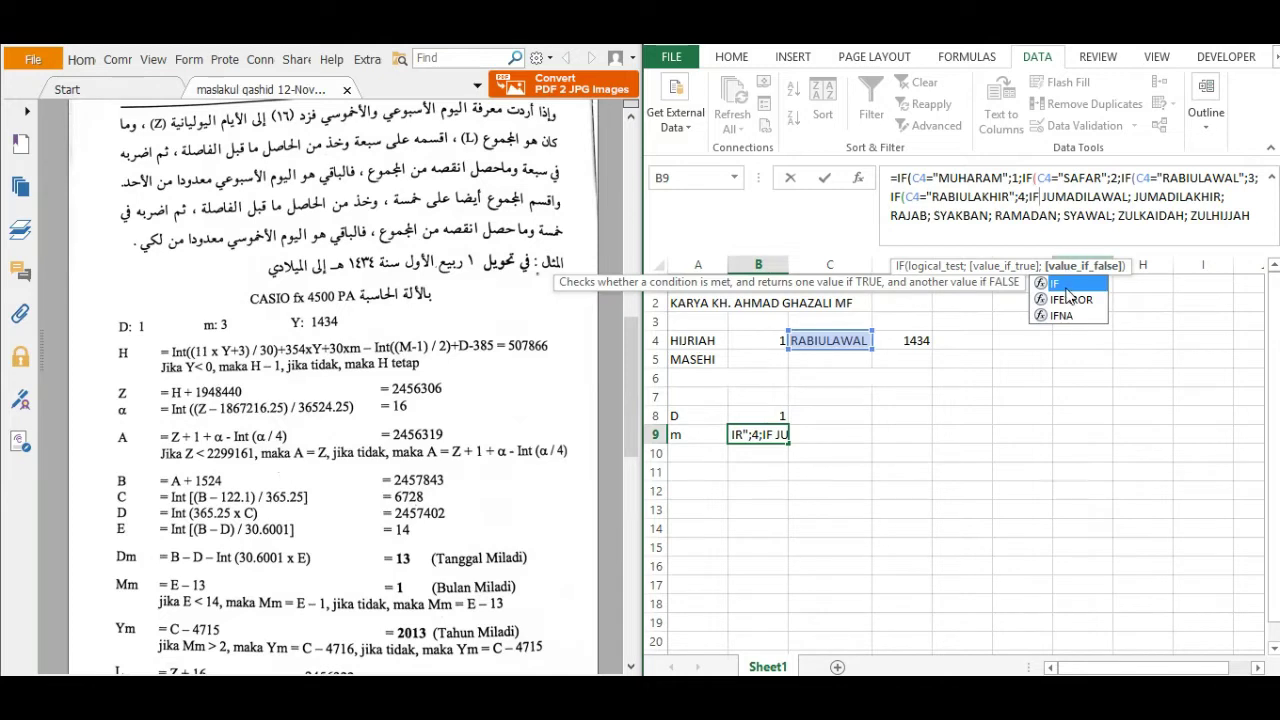
text(()
click(845, 341)
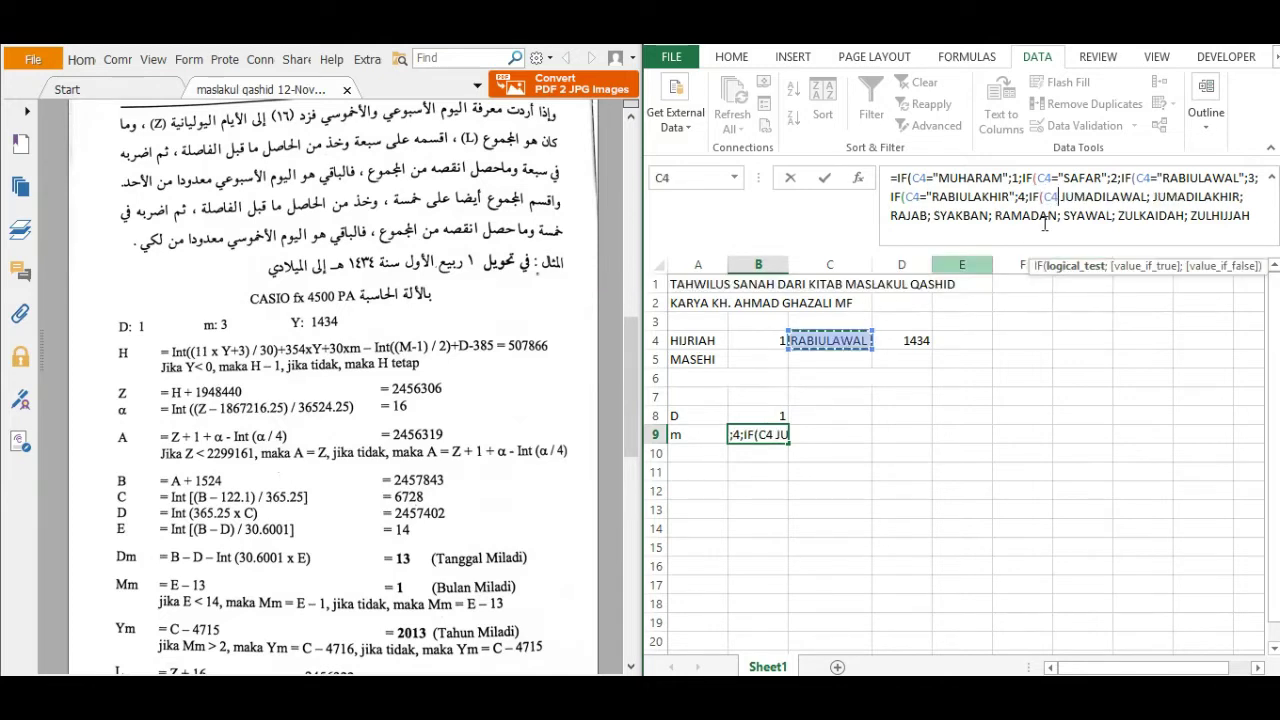
click(1061, 198)
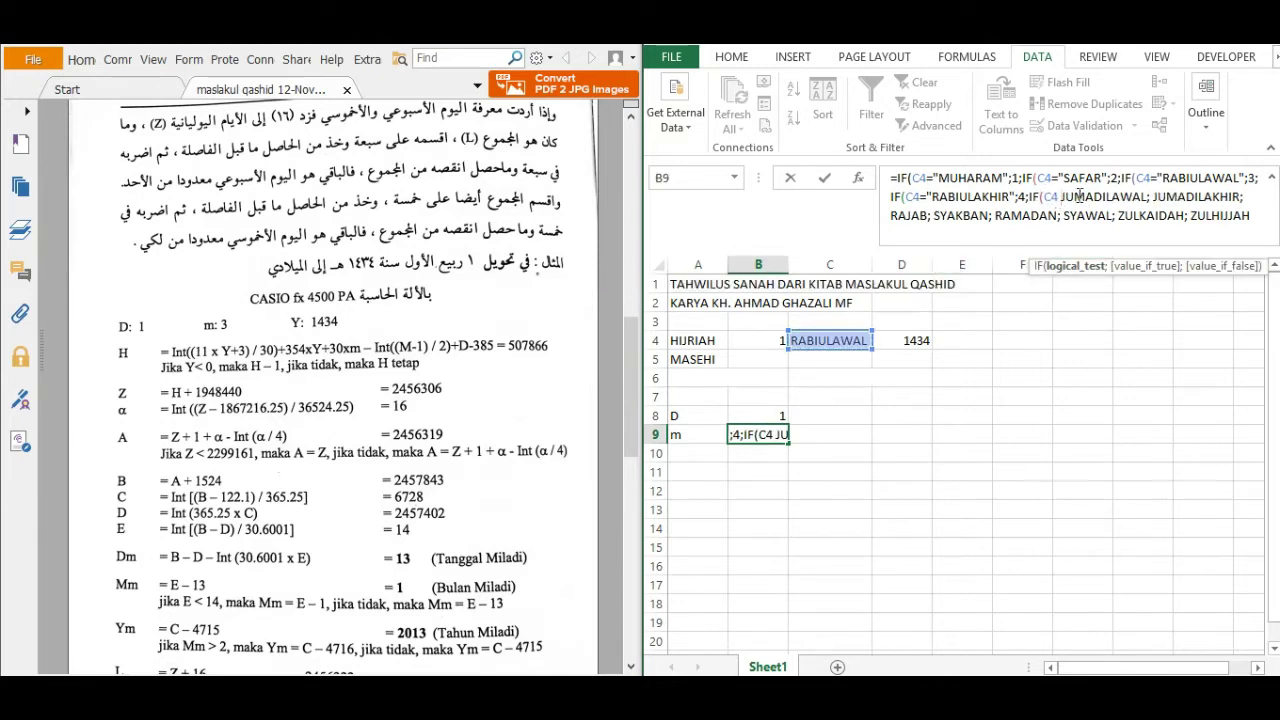
text(=)
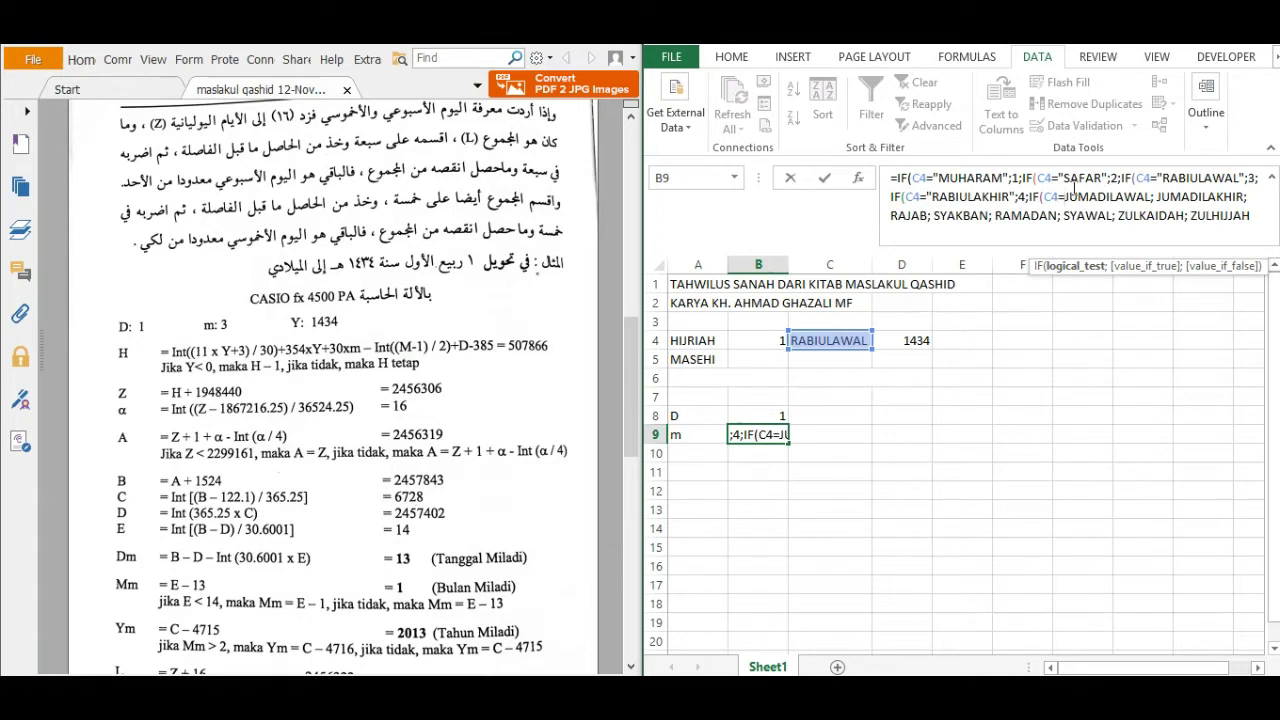
text(")
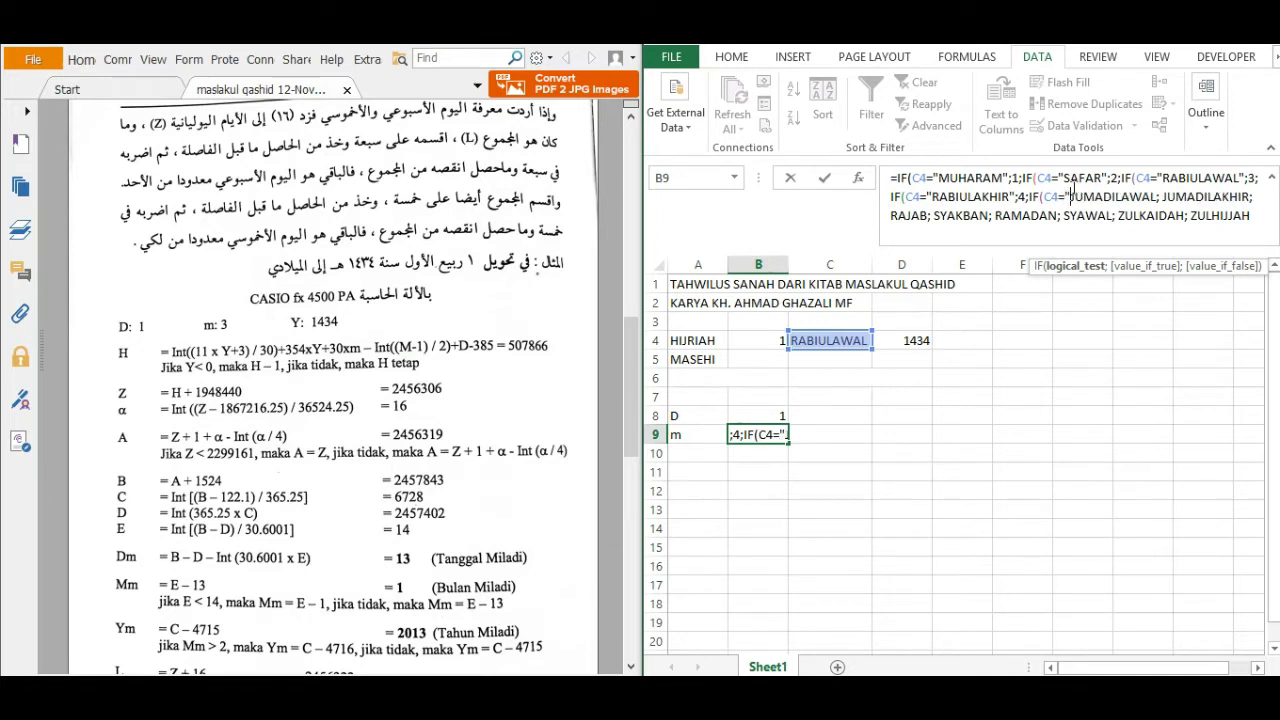
click(1157, 196)
text(";)
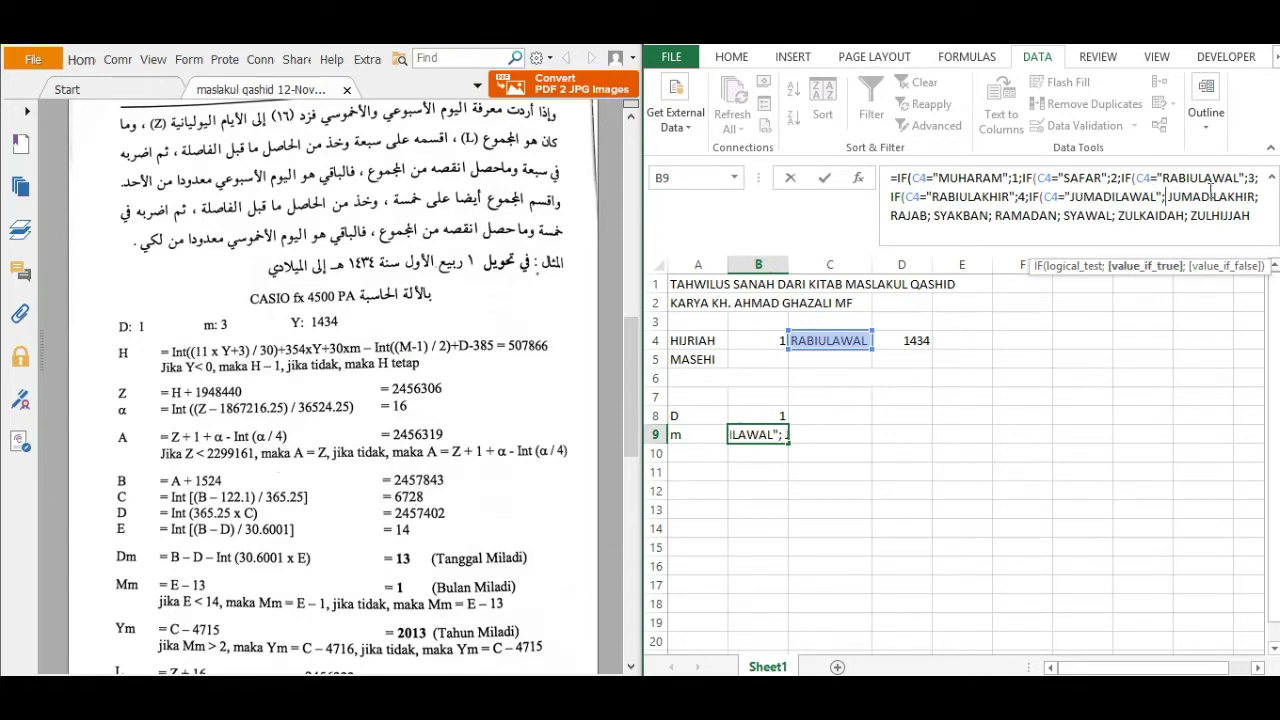
text(5;IF)
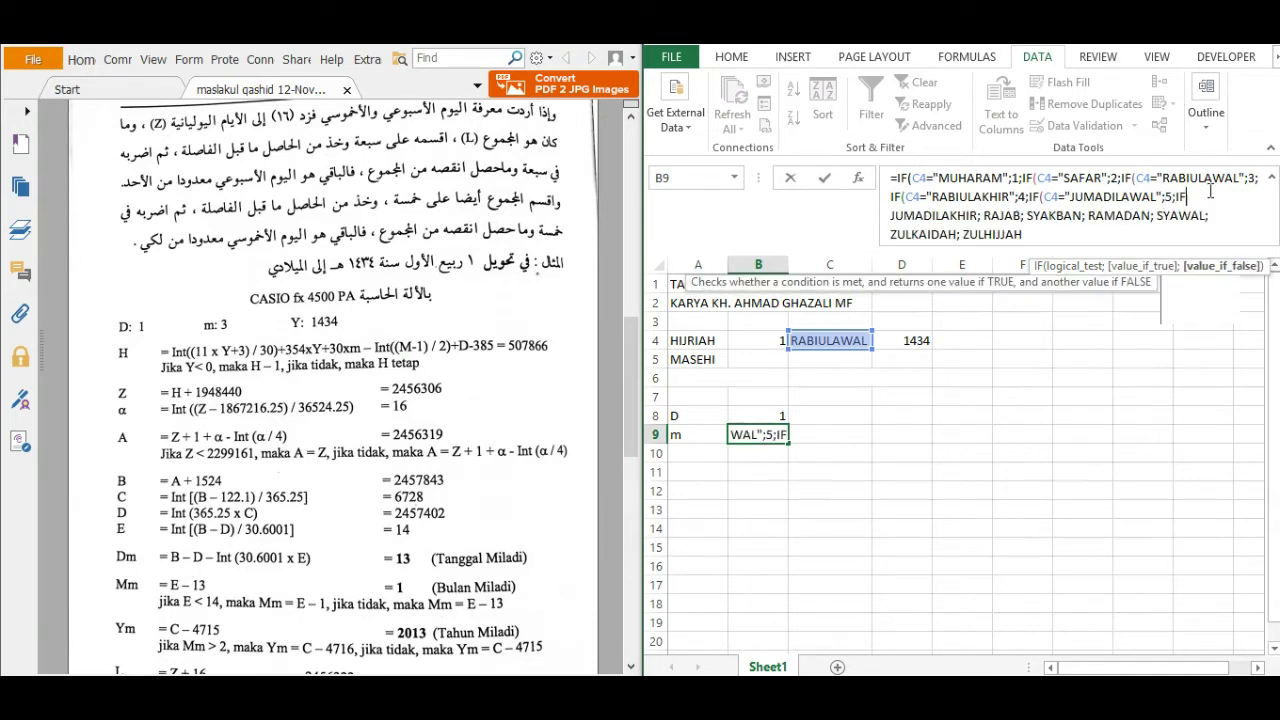
Step: Complete a sixth nested condition in the B9 formula, IF(C4="JUMADILAKHIR";6, using the JUMADILAKHIR entry
text(()
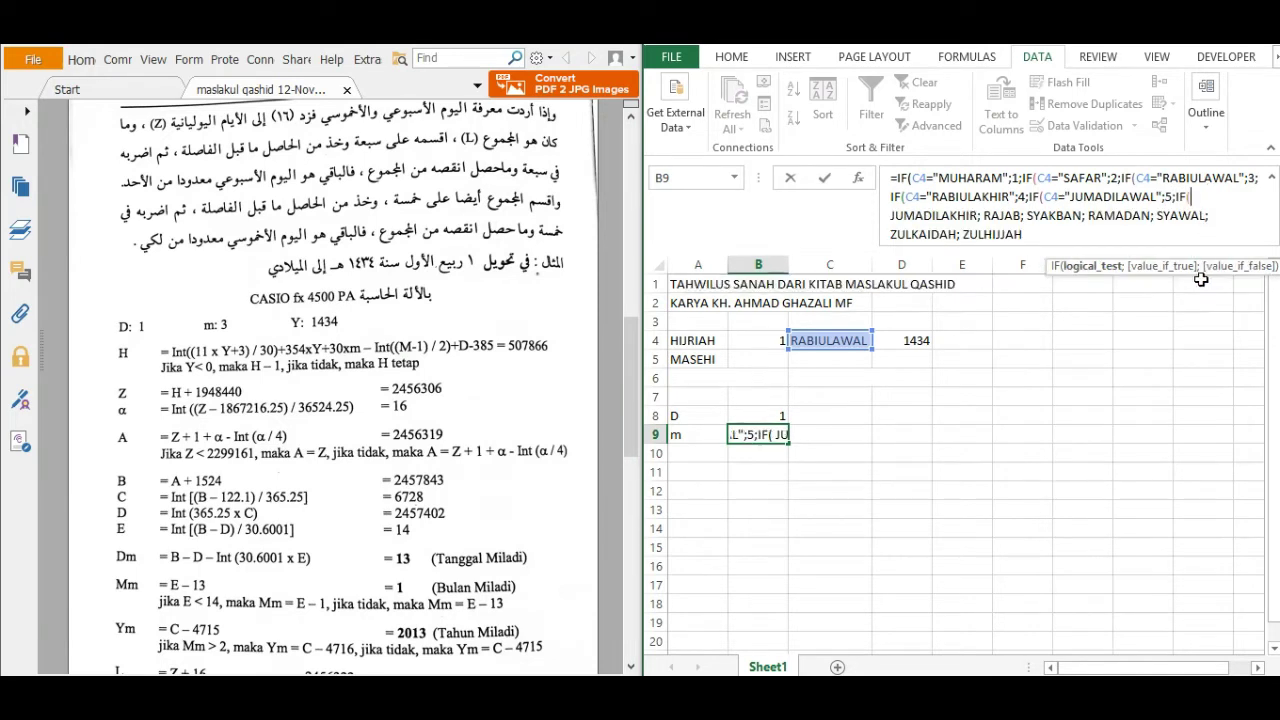
click(835, 341)
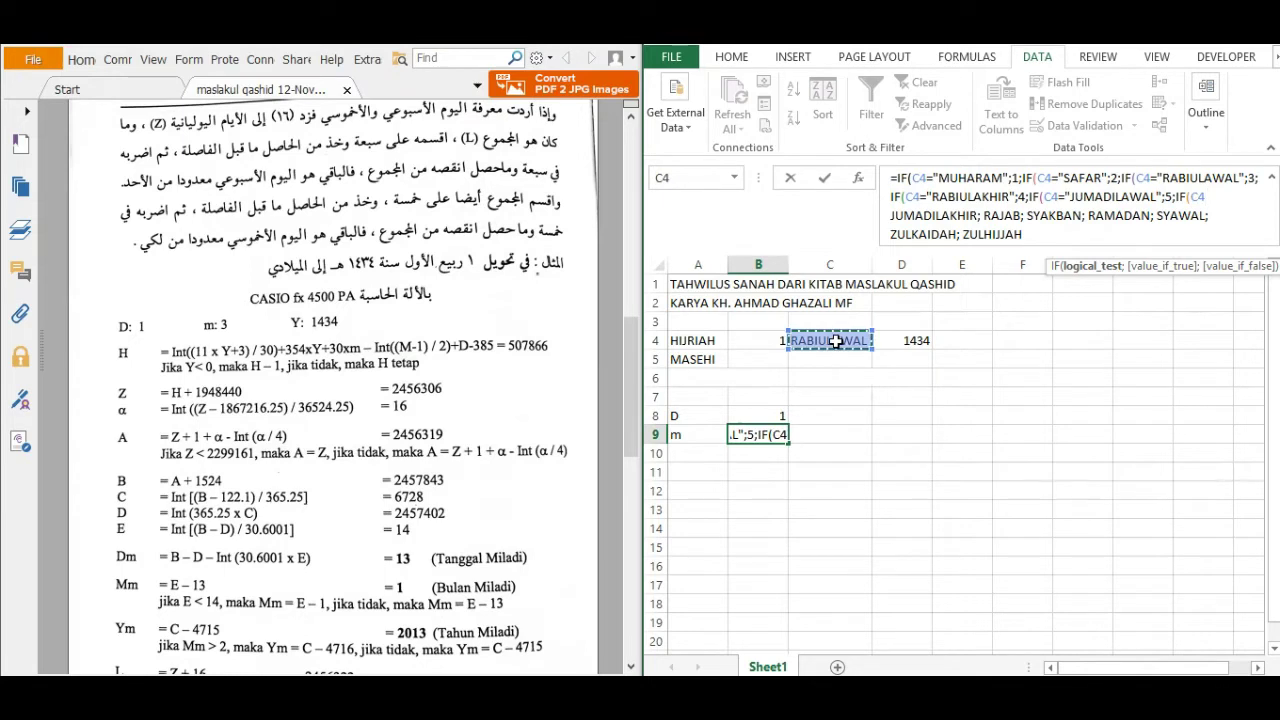
text(=)
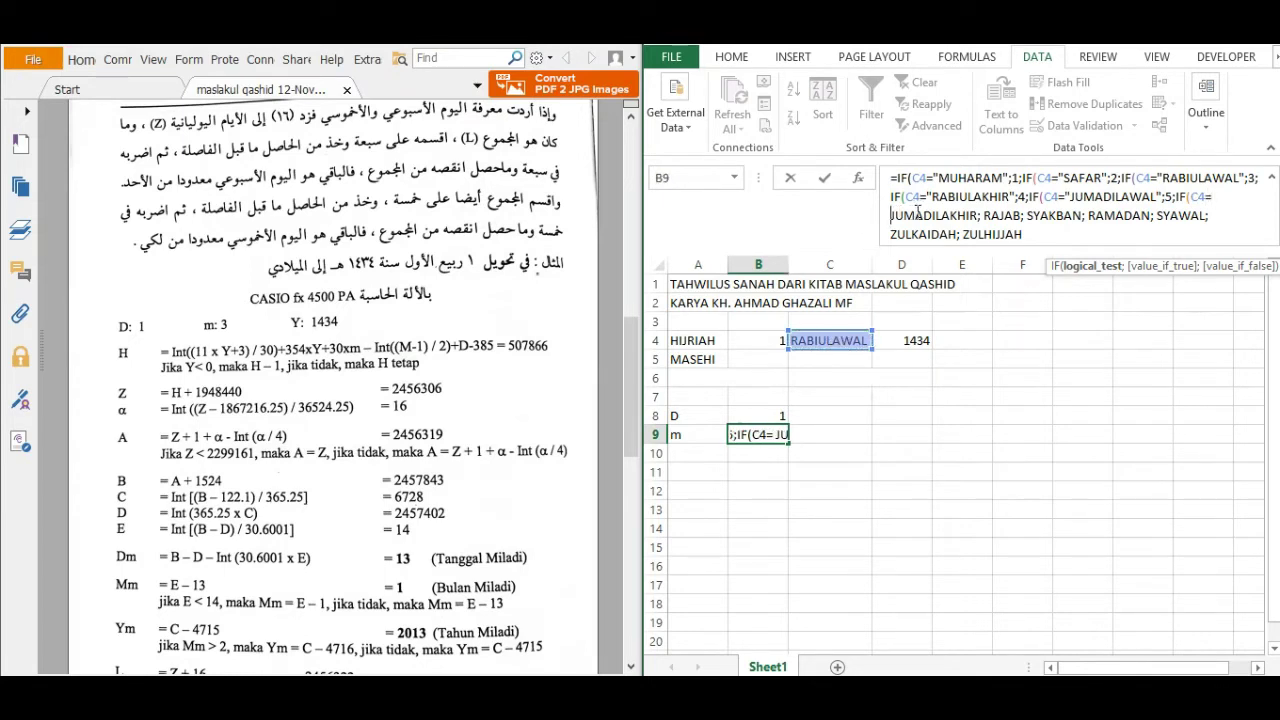
text(")
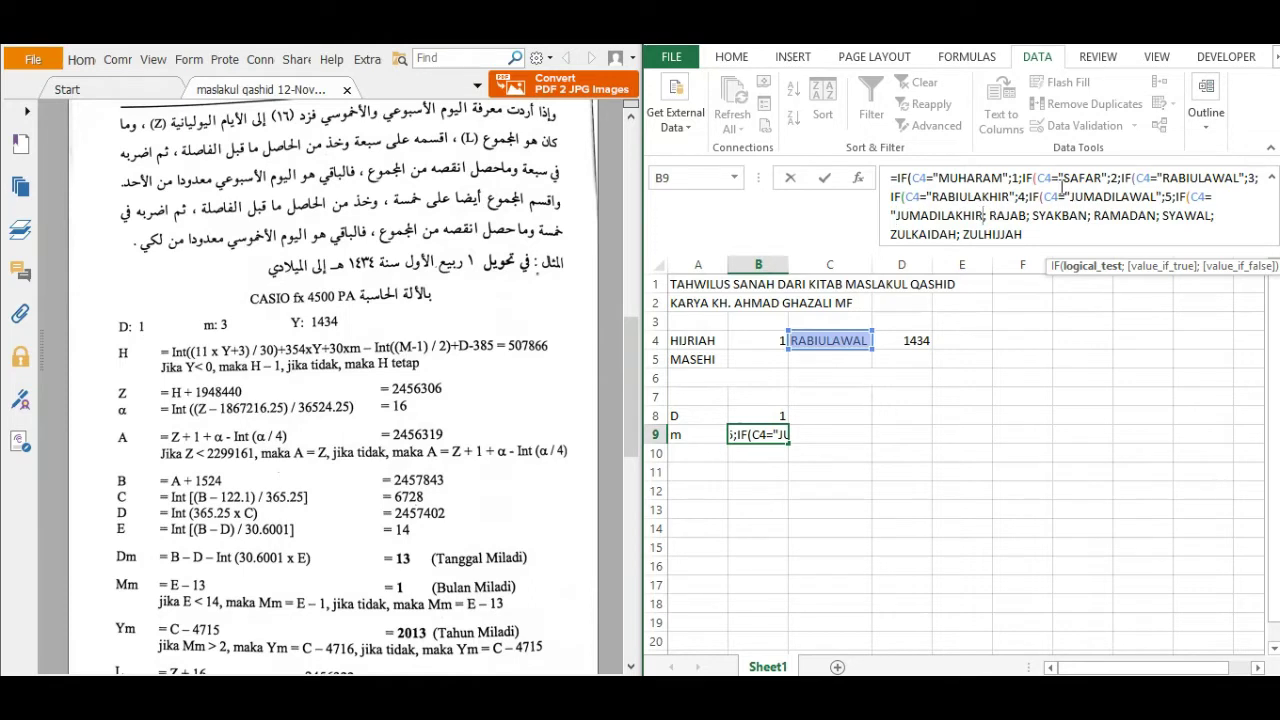
text(";)
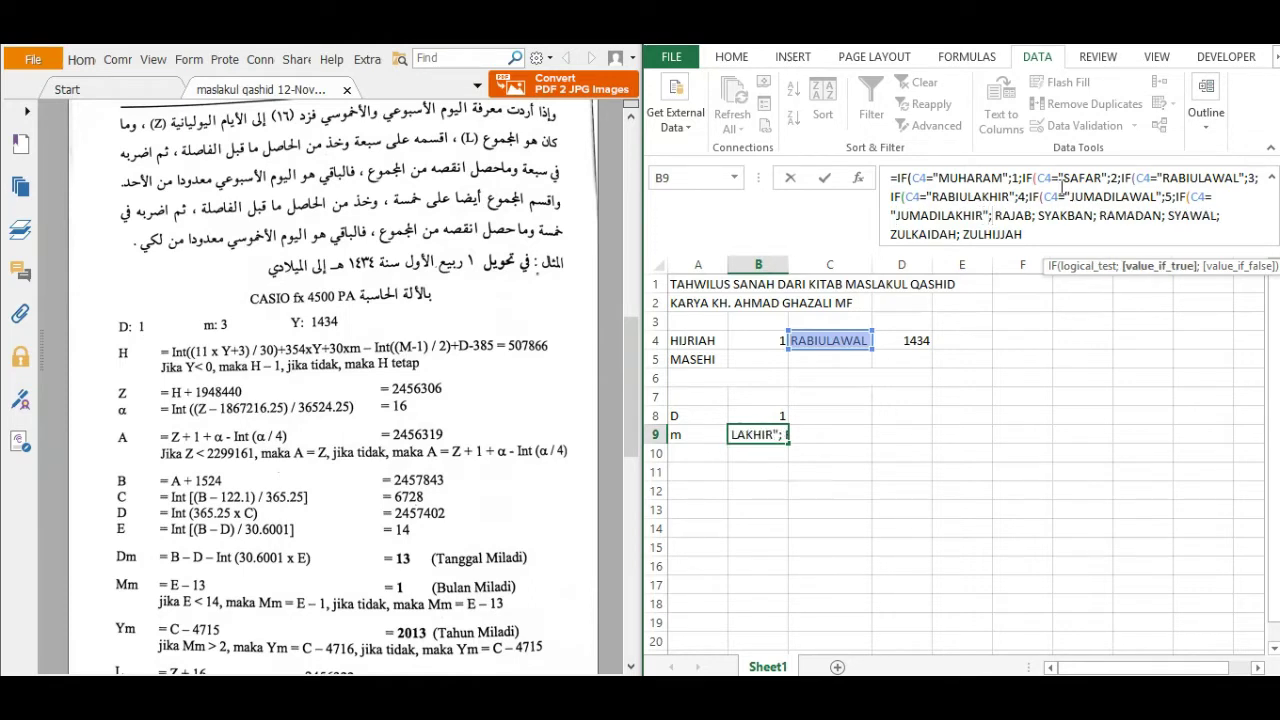
text(6;IF)
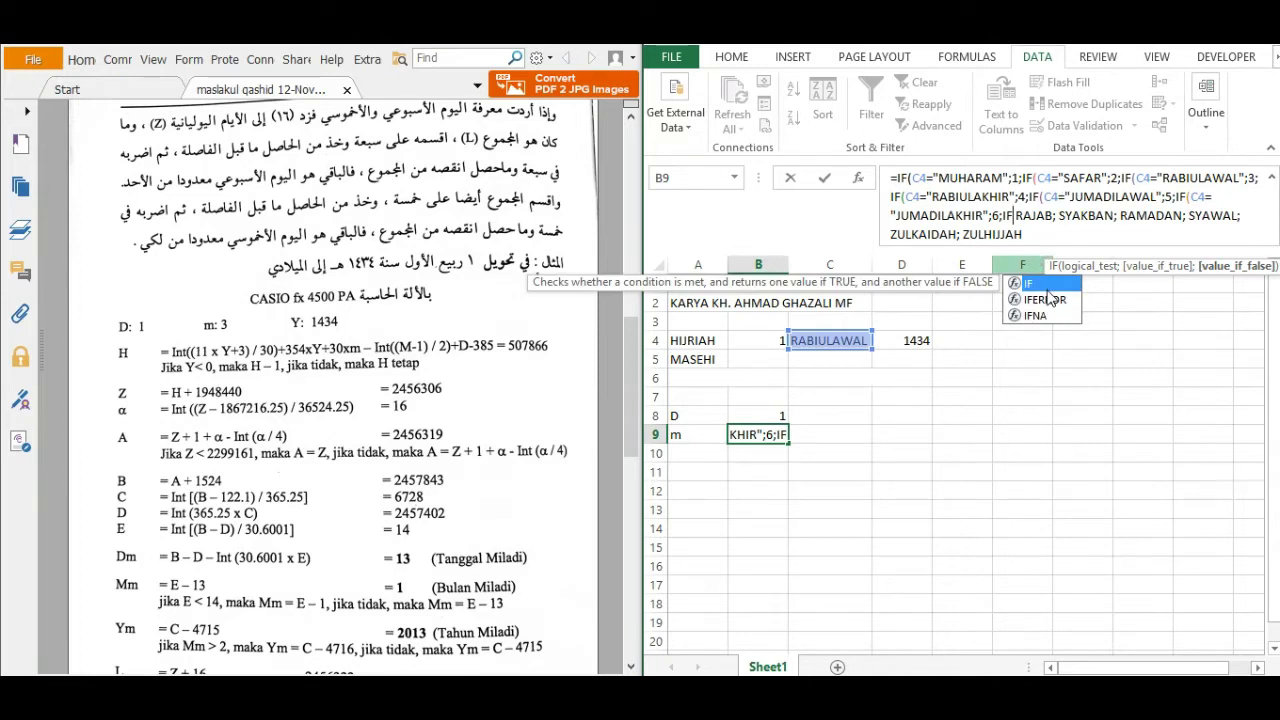
Step: Complete a seventh nested condition in the B9 formula, IF(C4="RAJAB";7, using the RAJAB entry
text(()
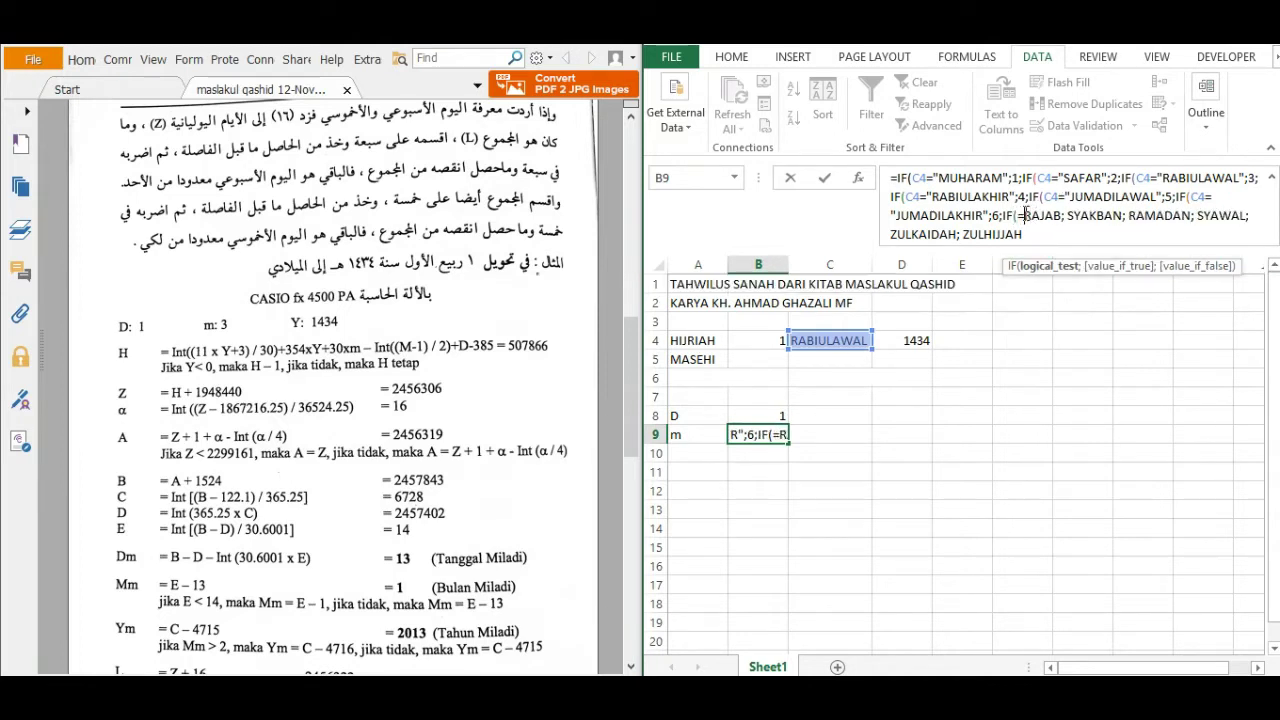
click(826, 339)
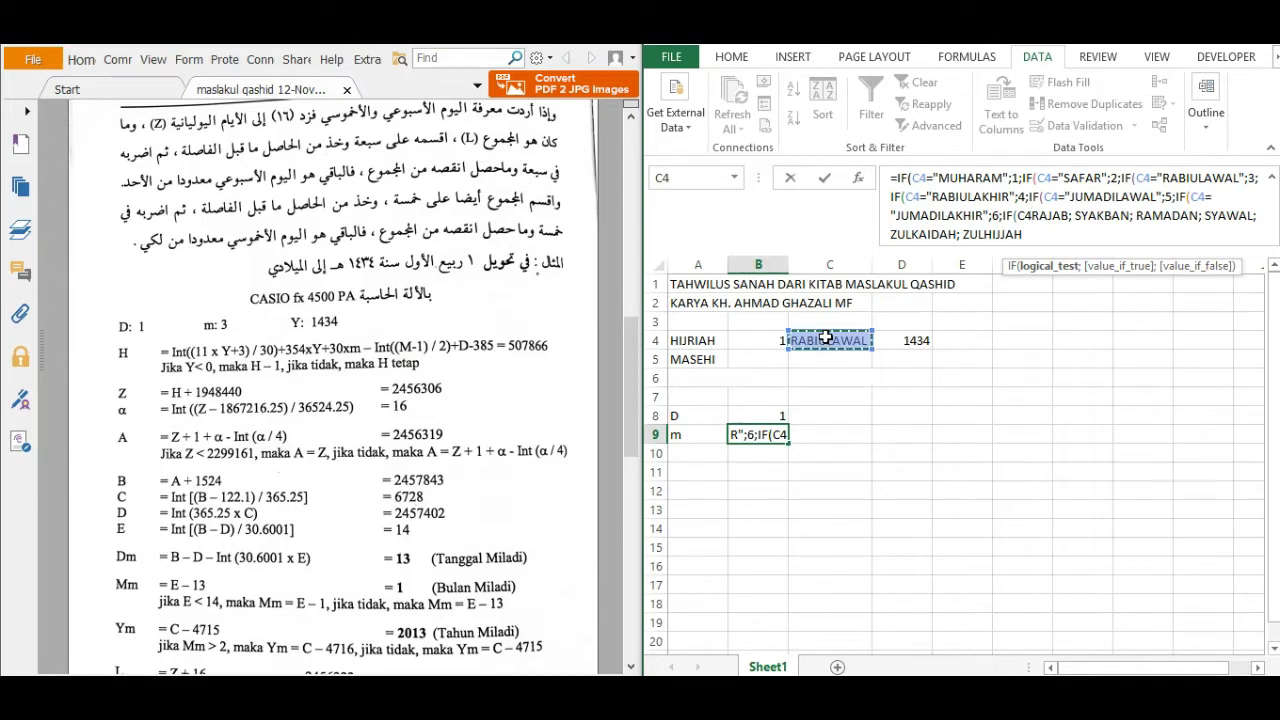
text(=")
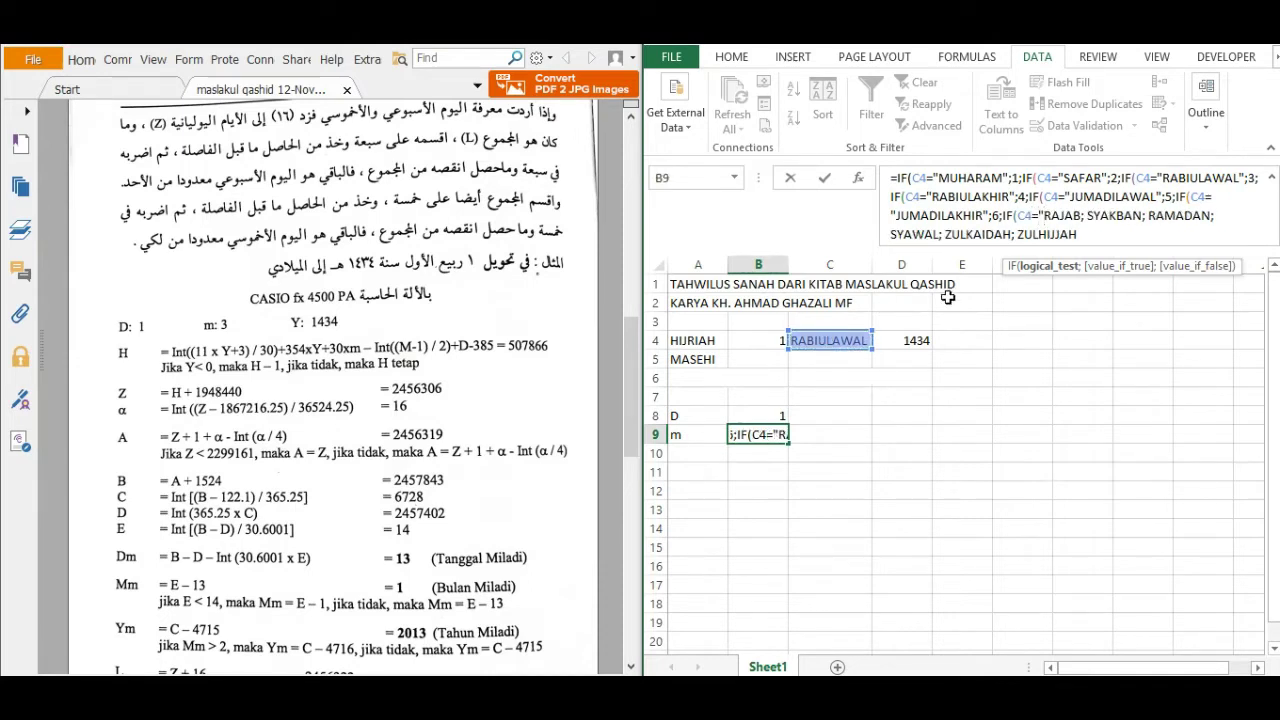
click(1084, 216)
text(:)
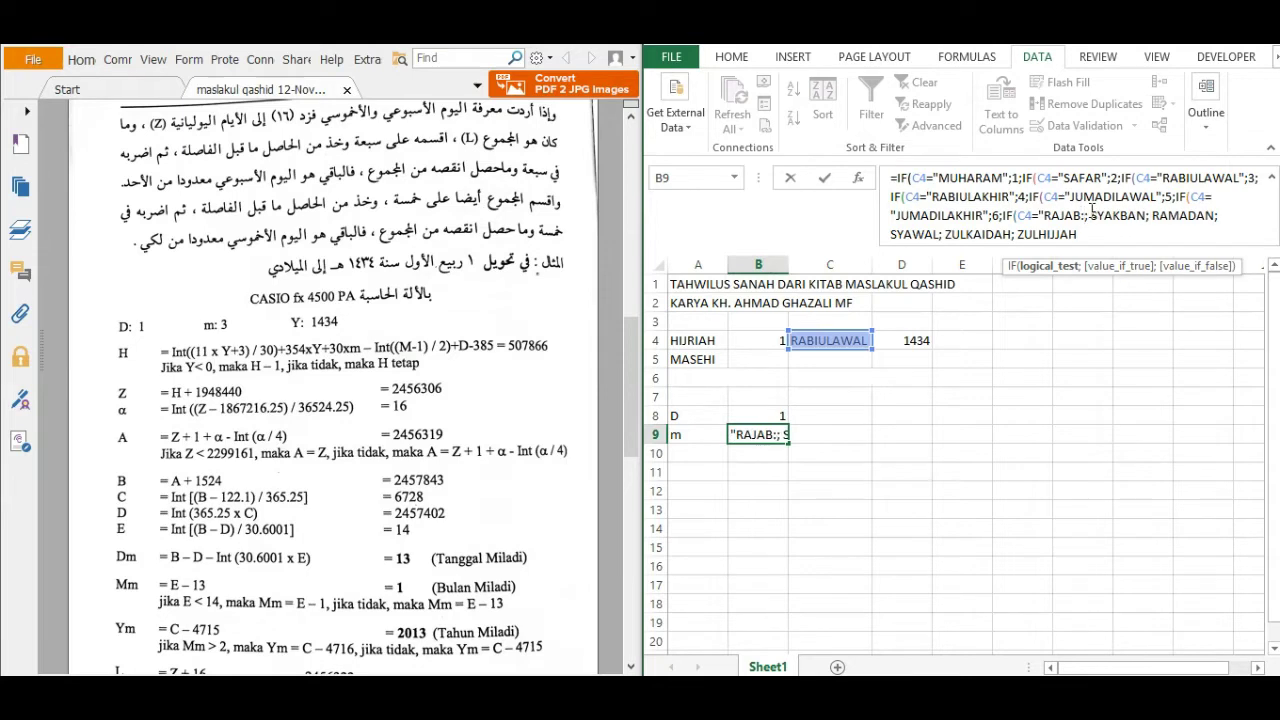
key(BackSpace)
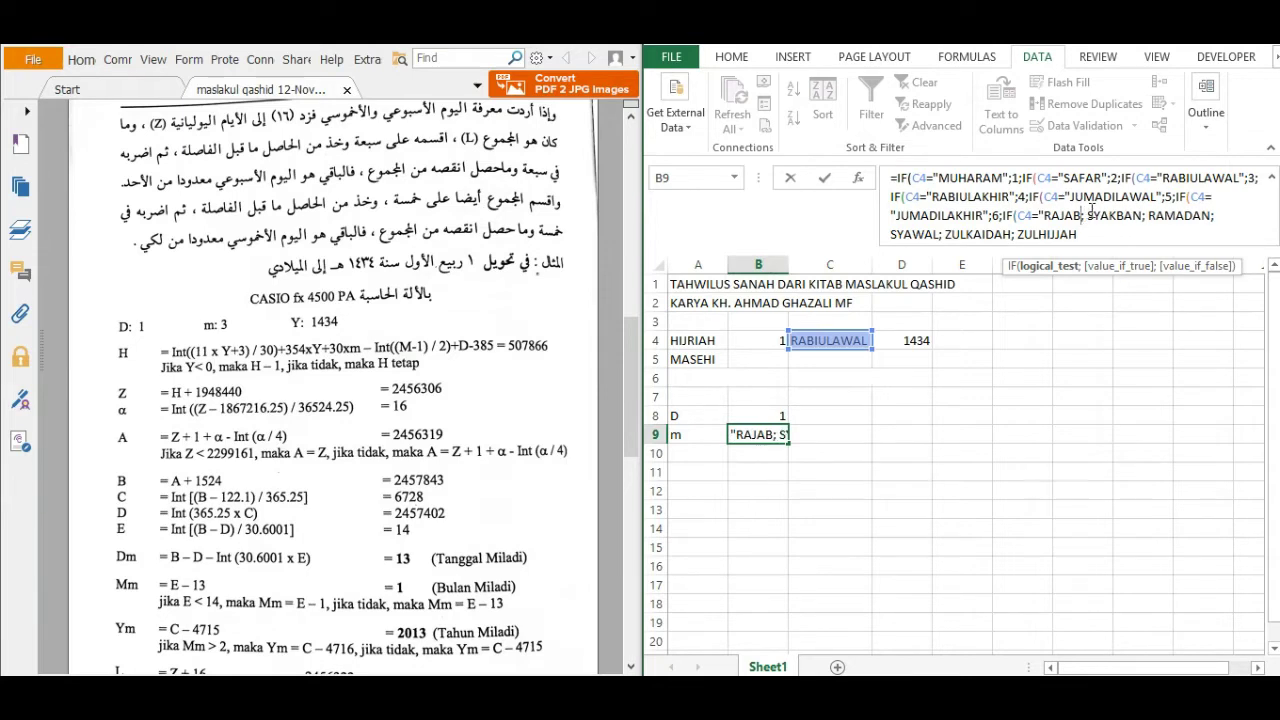
text(";7)
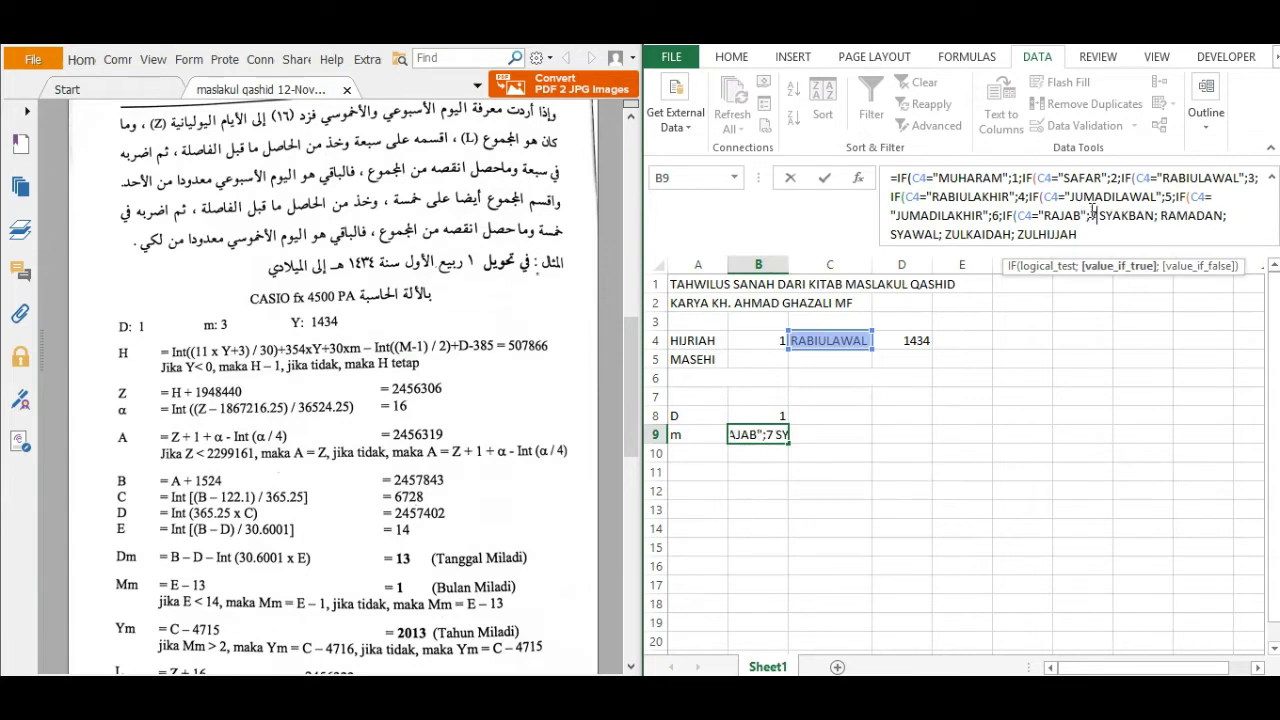
Step: Nest an eighth condition in the B9 formula, IF(C4="SYAKBAN";8, around the SYAKBAN entry
text(;IF)
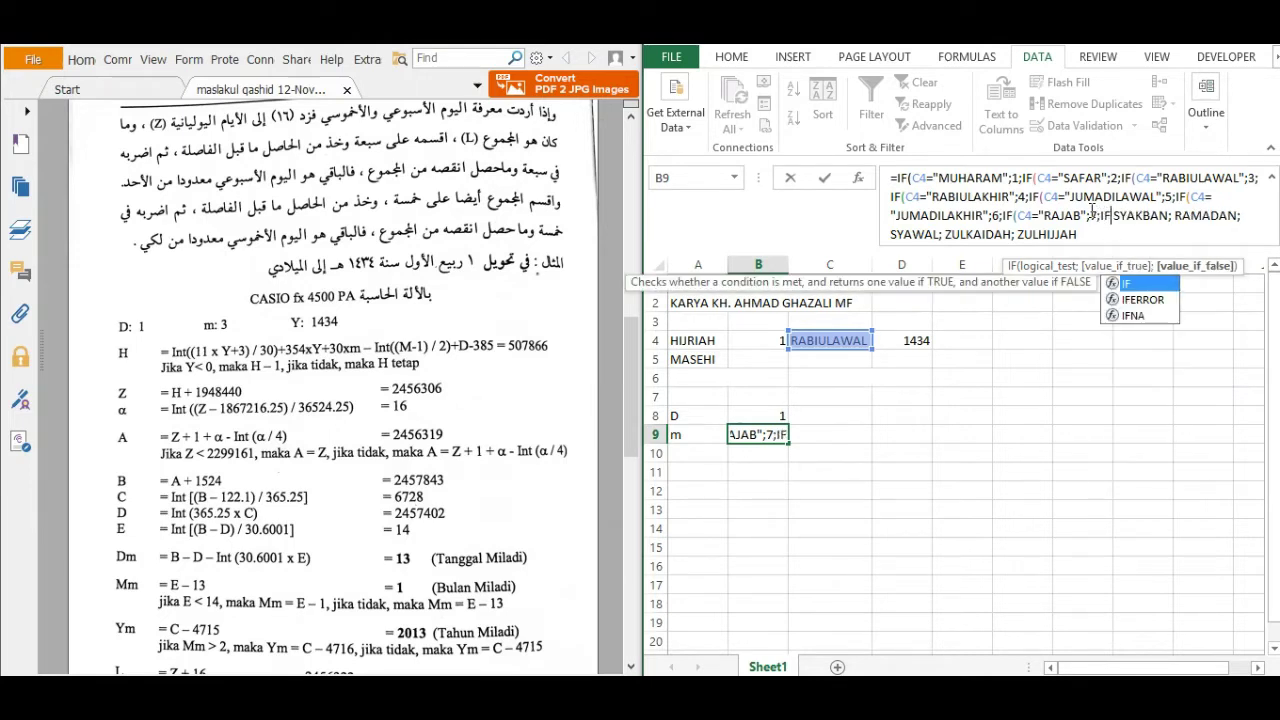
text(()
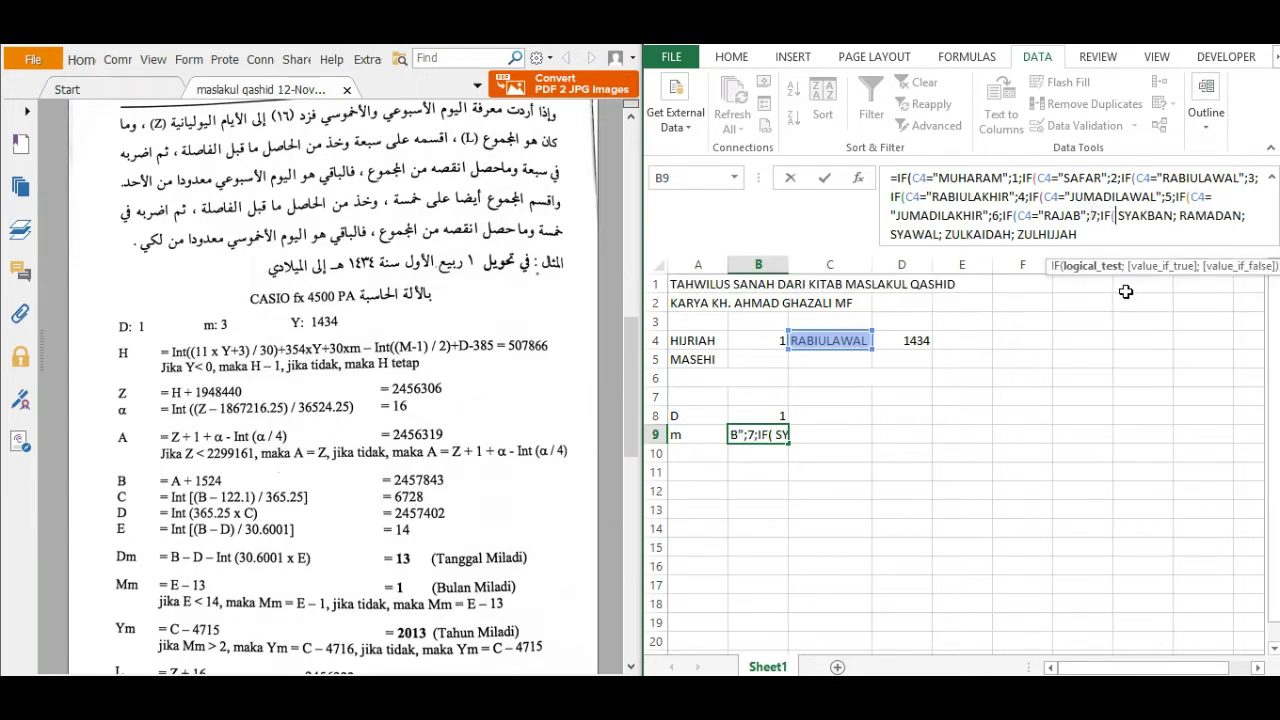
click(830, 342)
text(=)
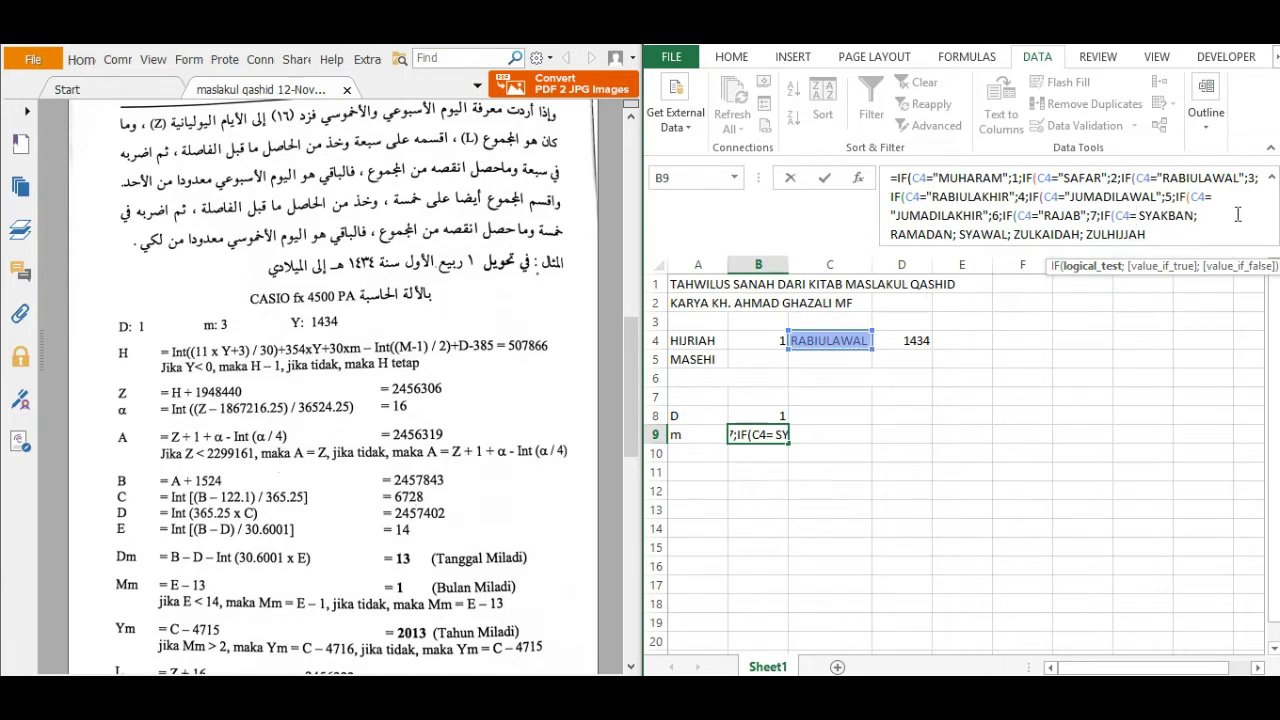
text(")
click(1199, 215)
text(";)
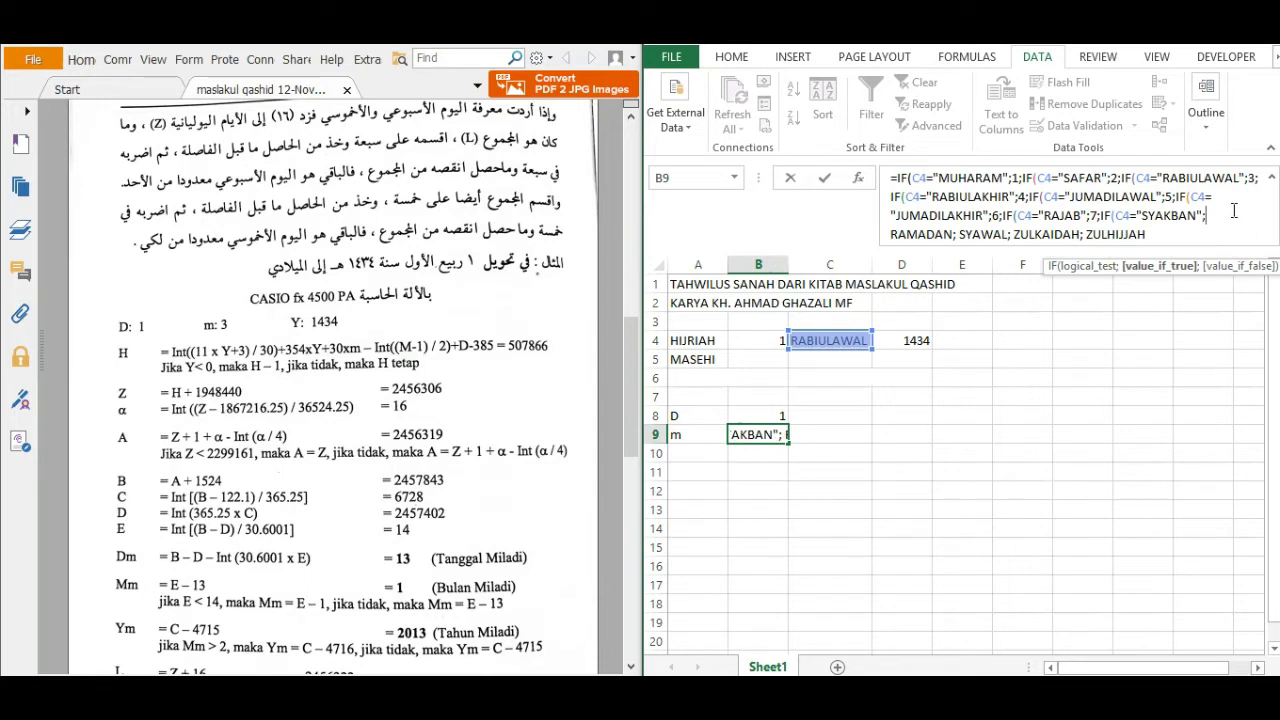
text(8)
text(;IF)
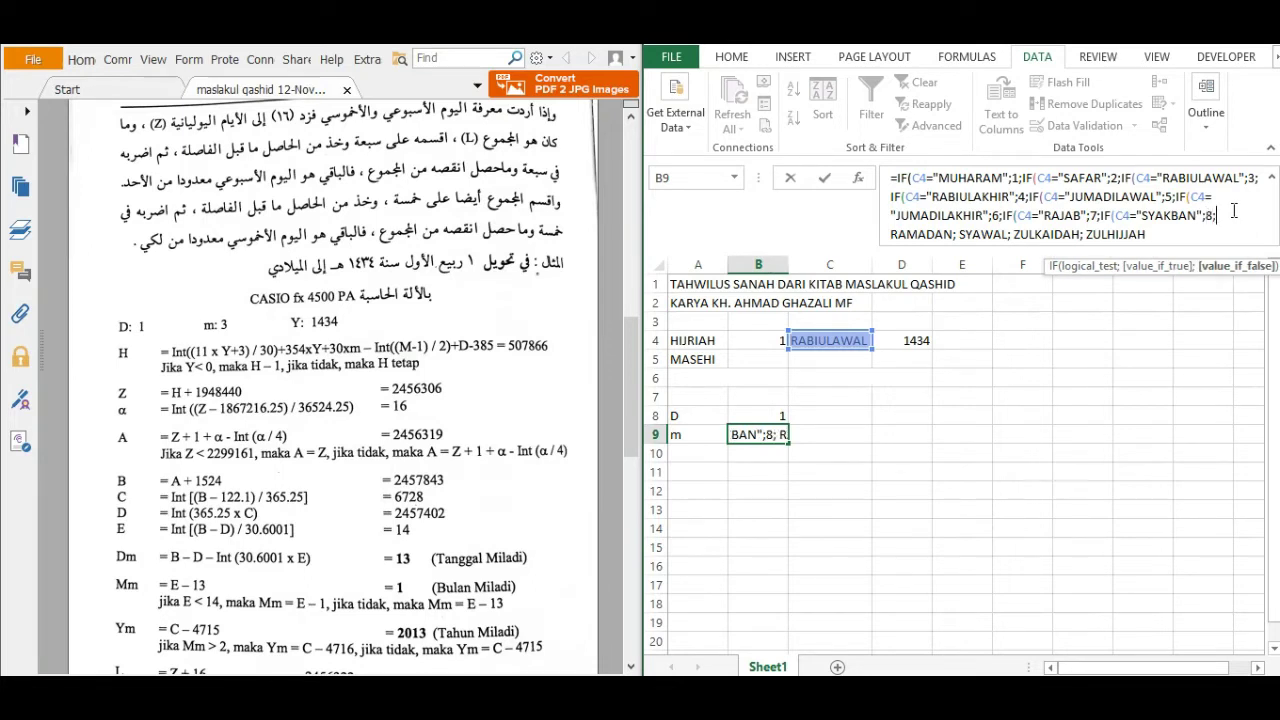
Step: Nest a ninth condition in the B9 formula, IF(C4="RAMADAN";9, using the RAMADAN entry
text(()
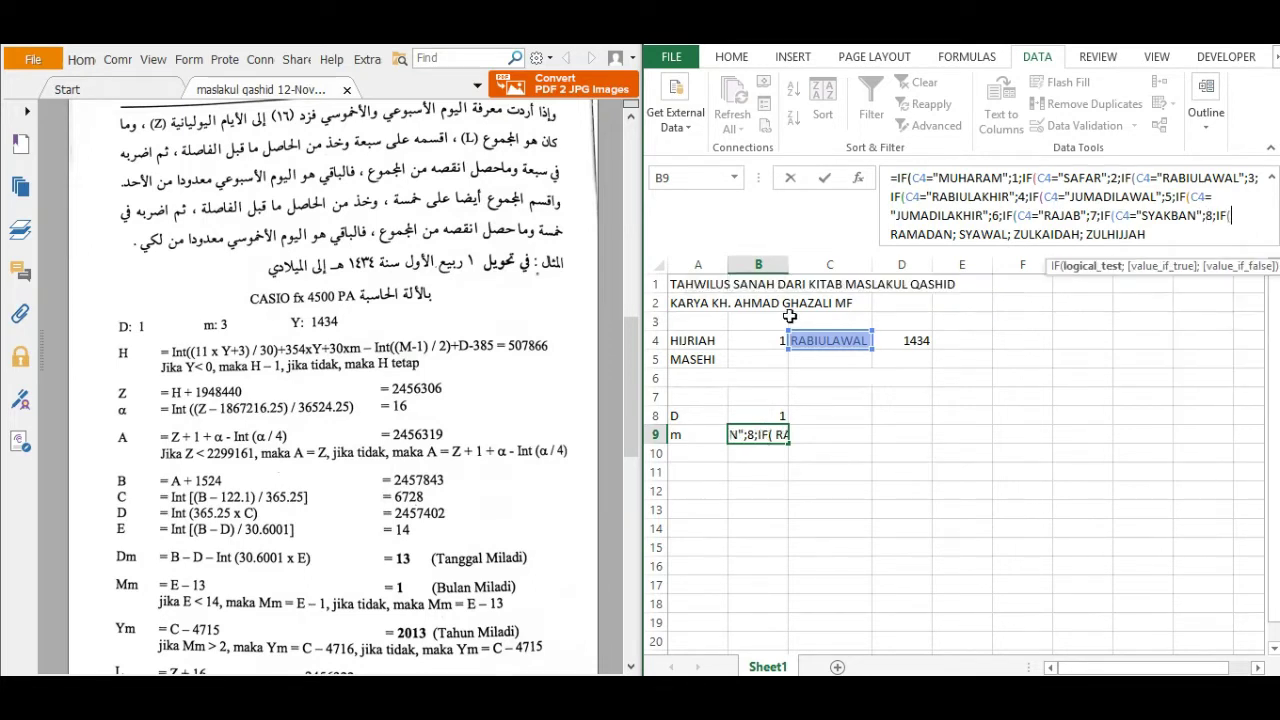
click(813, 339)
text(=)
key(BackSpace)
text(")
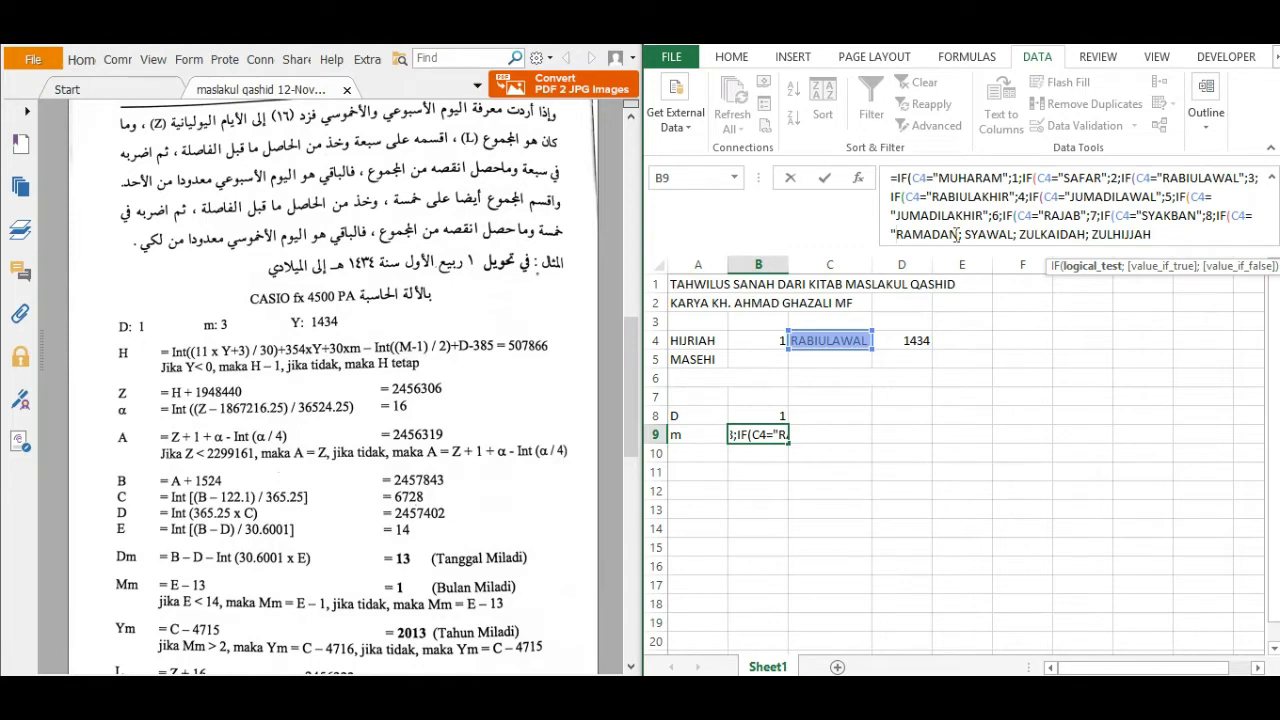
click(964, 234)
text(";9)
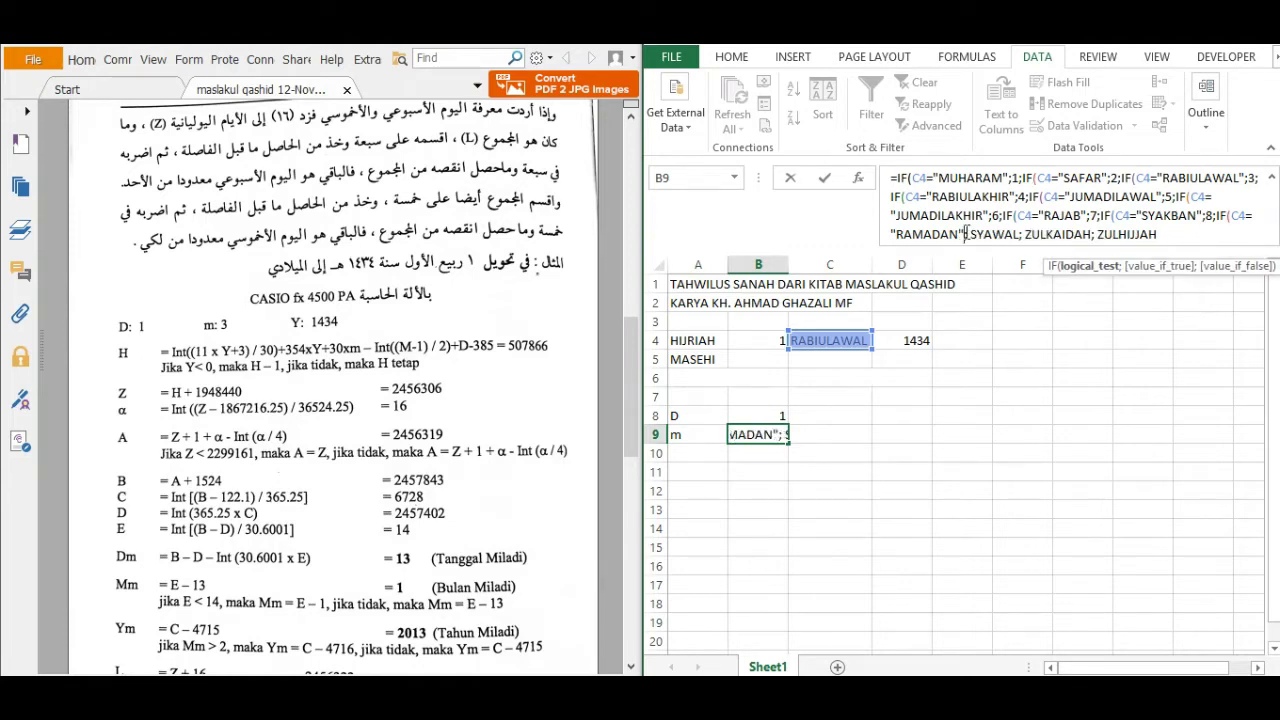
Step: Nest a tenth condition in the B9 formula, IF(C4="SYAWAL";10, around the SYAWAL entry
text(;IF)
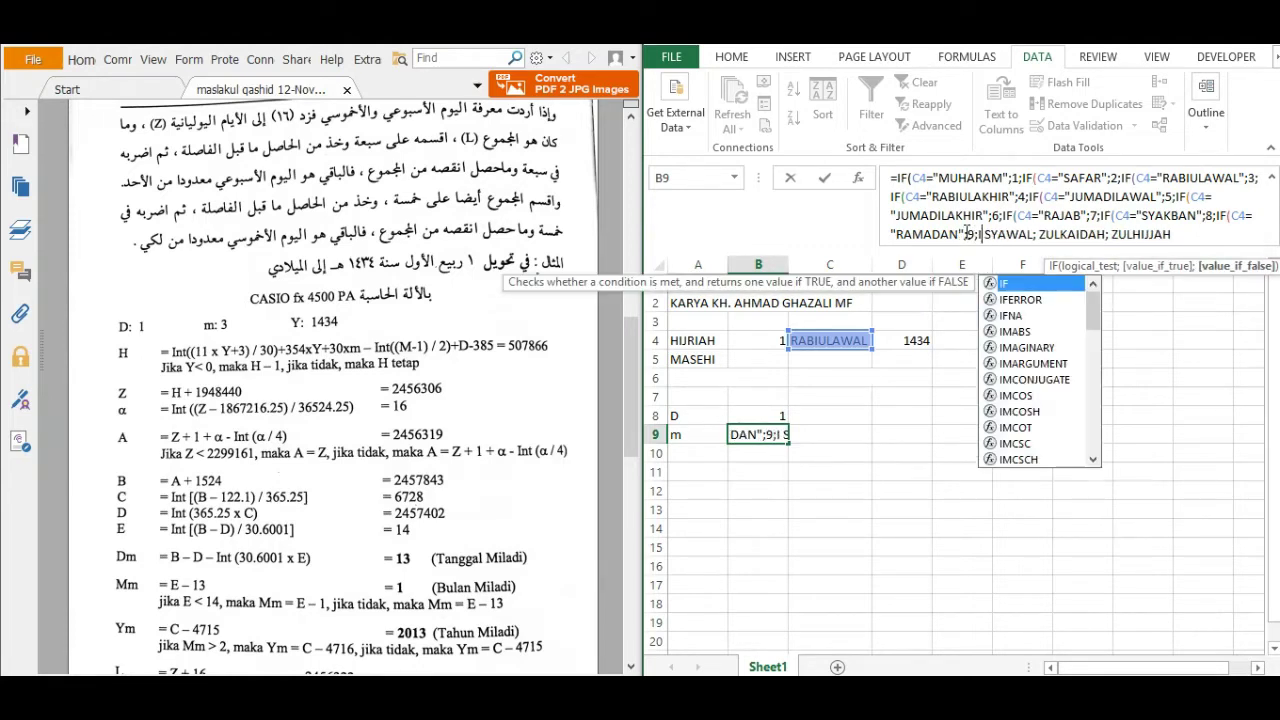
text(()
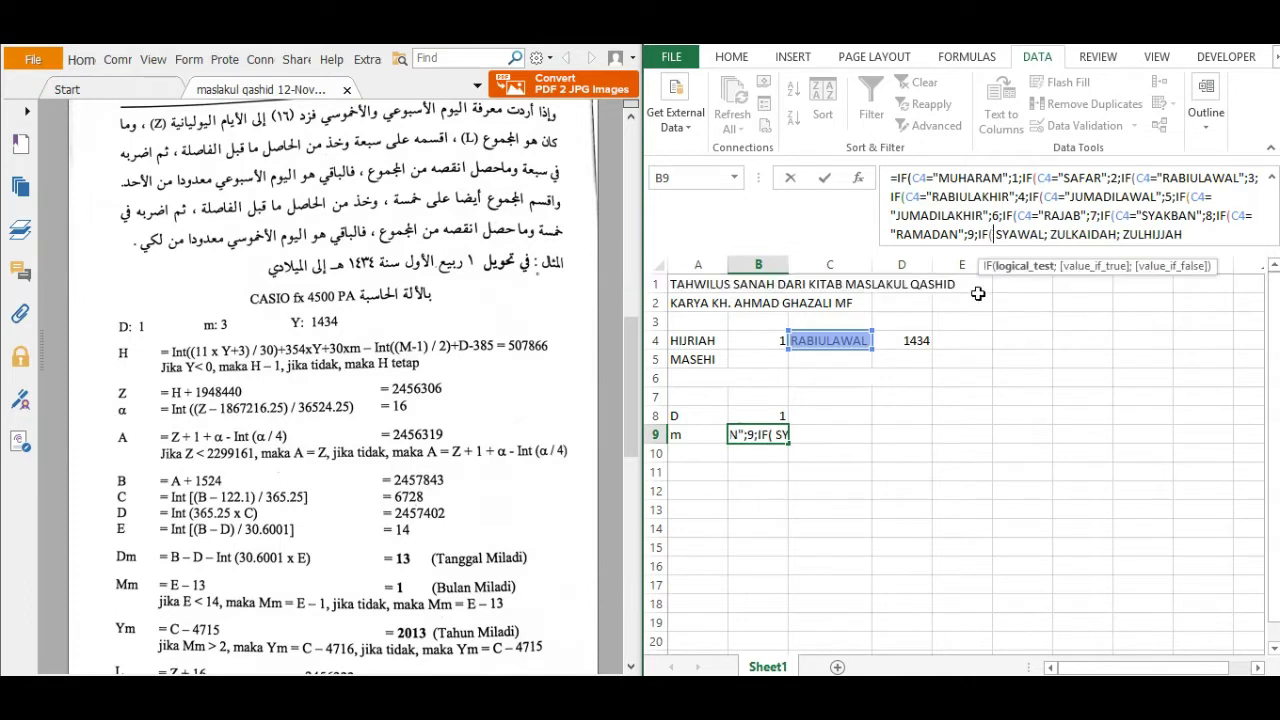
click(830, 340)
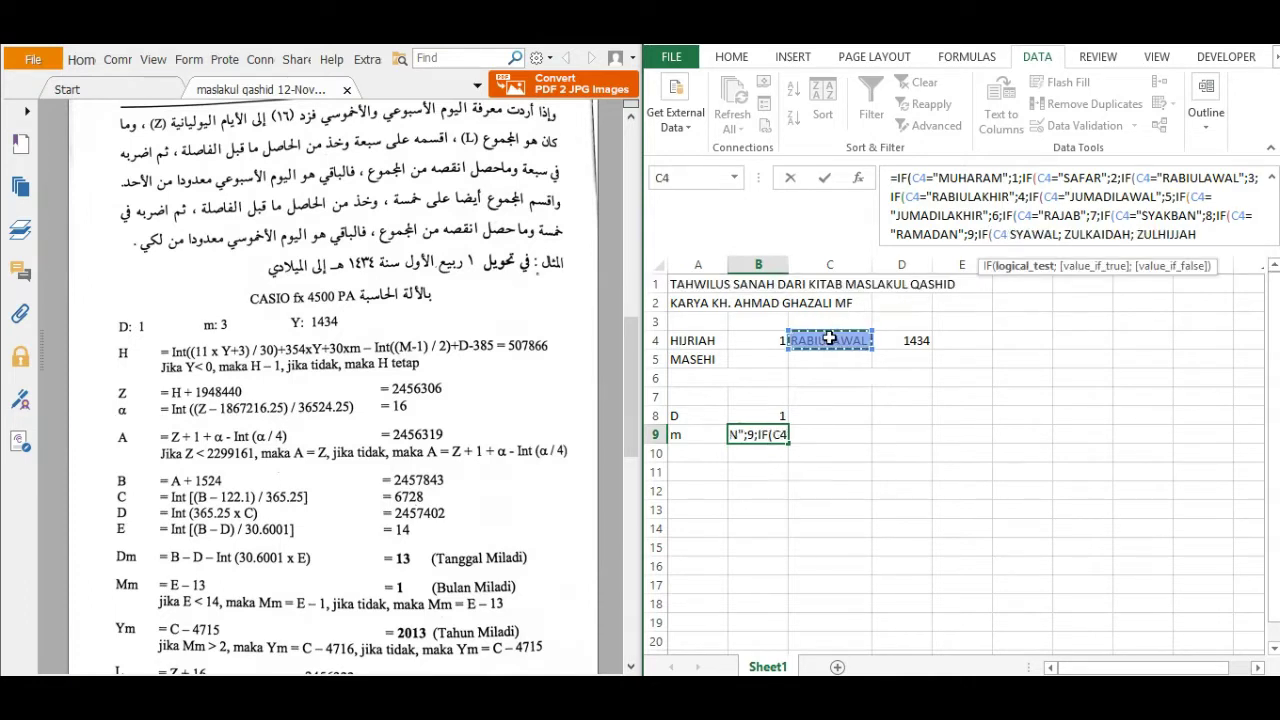
text(=)
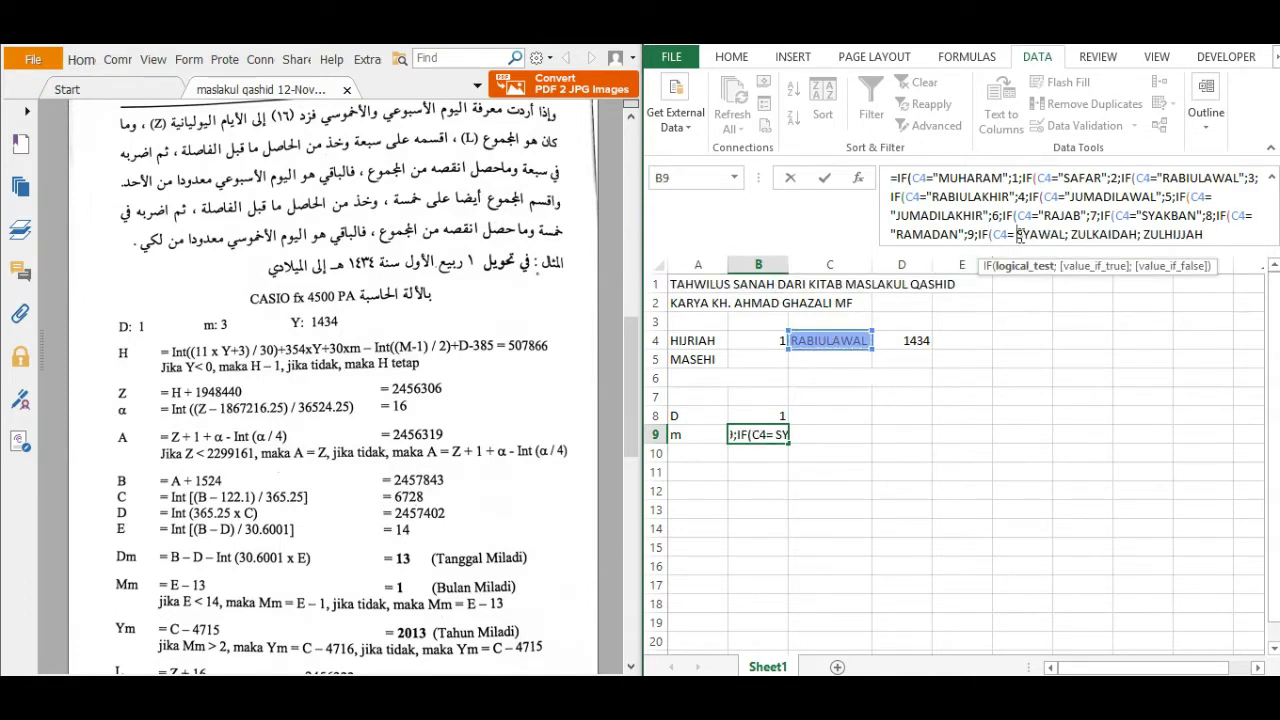
text(")
click(1066, 232)
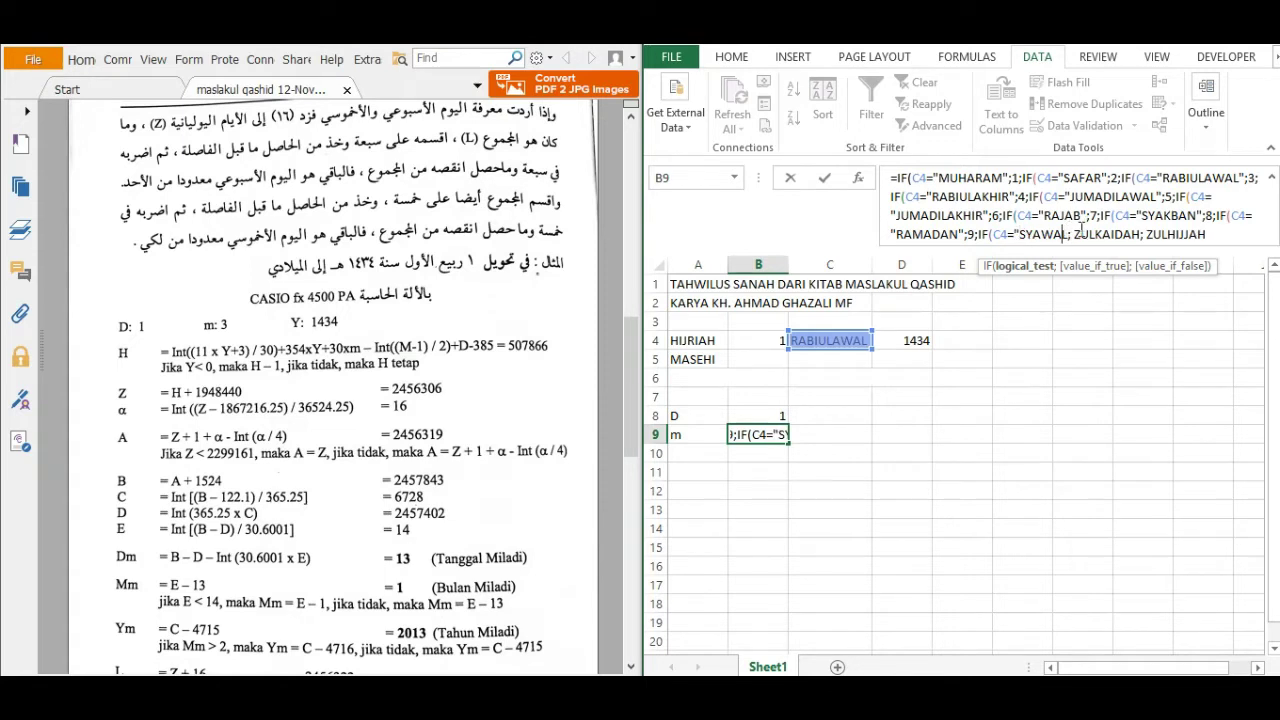
text(")
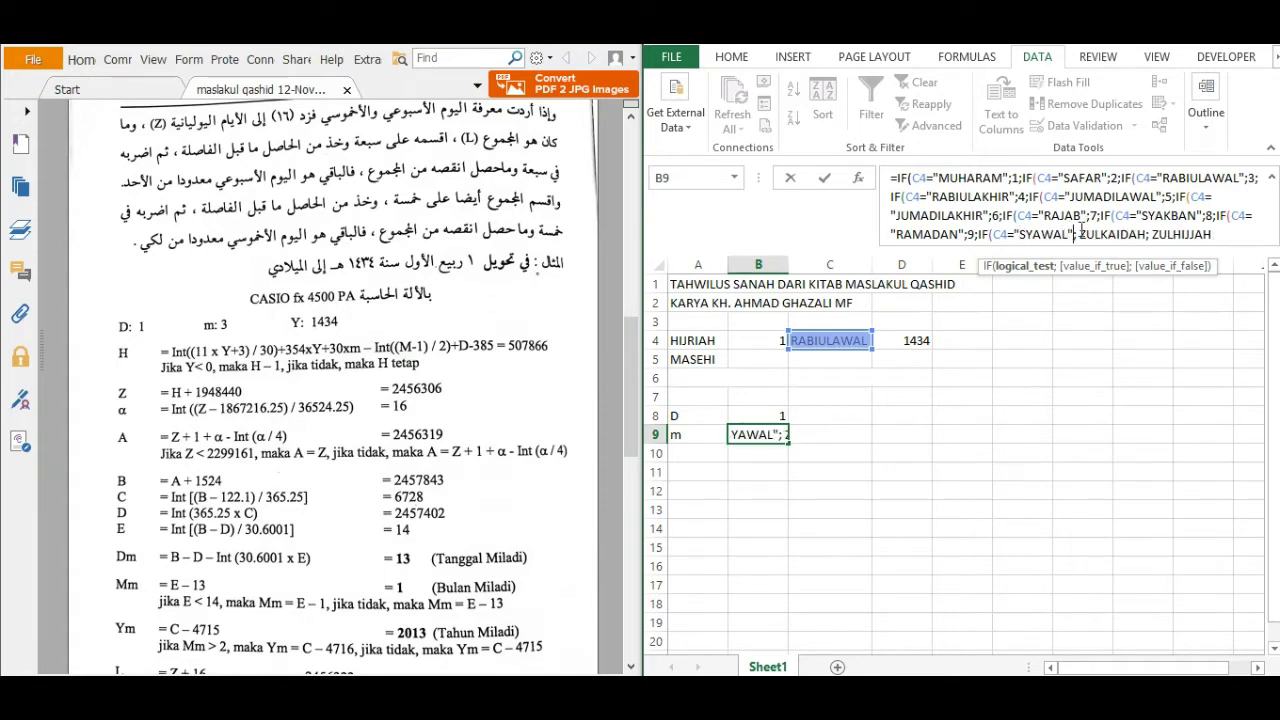
key(Right)
text(10)
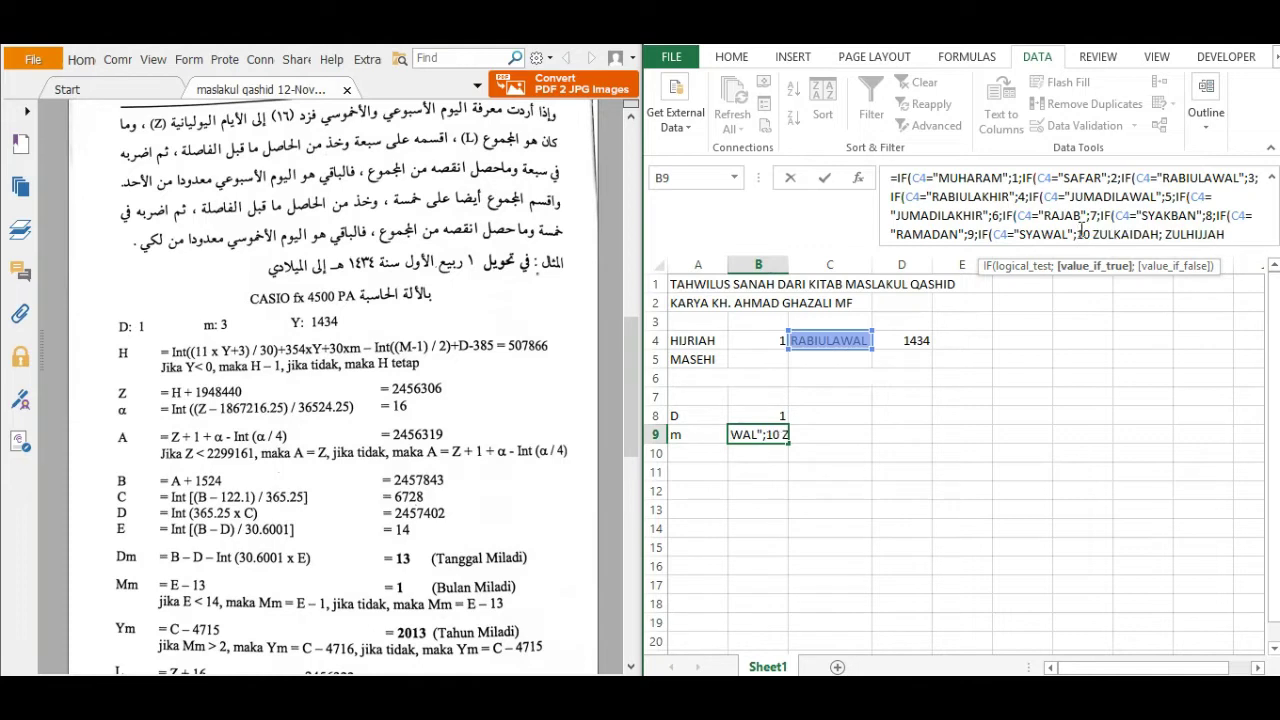
Step: Nest an eleventh condition in the B9 formula, IF(C4="ZULKAIDAH";11, around the ZULKAIDAH entry
text(;IF)
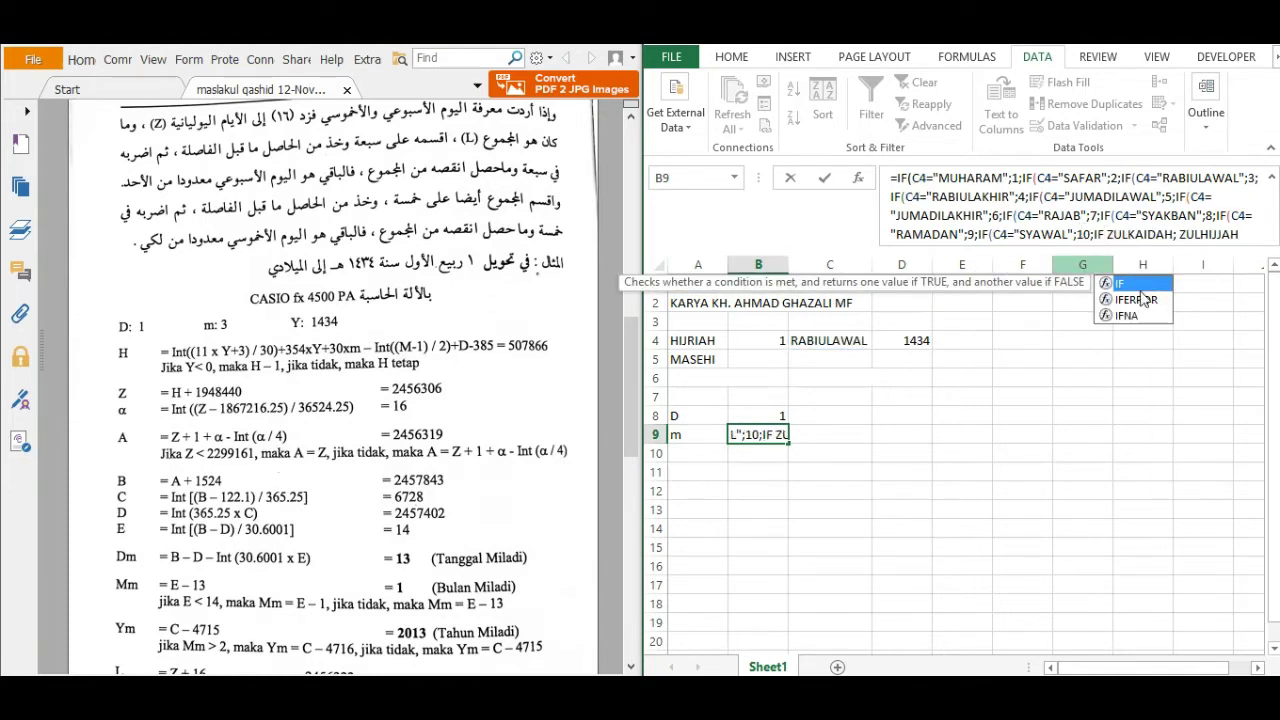
text(()
click(823, 340)
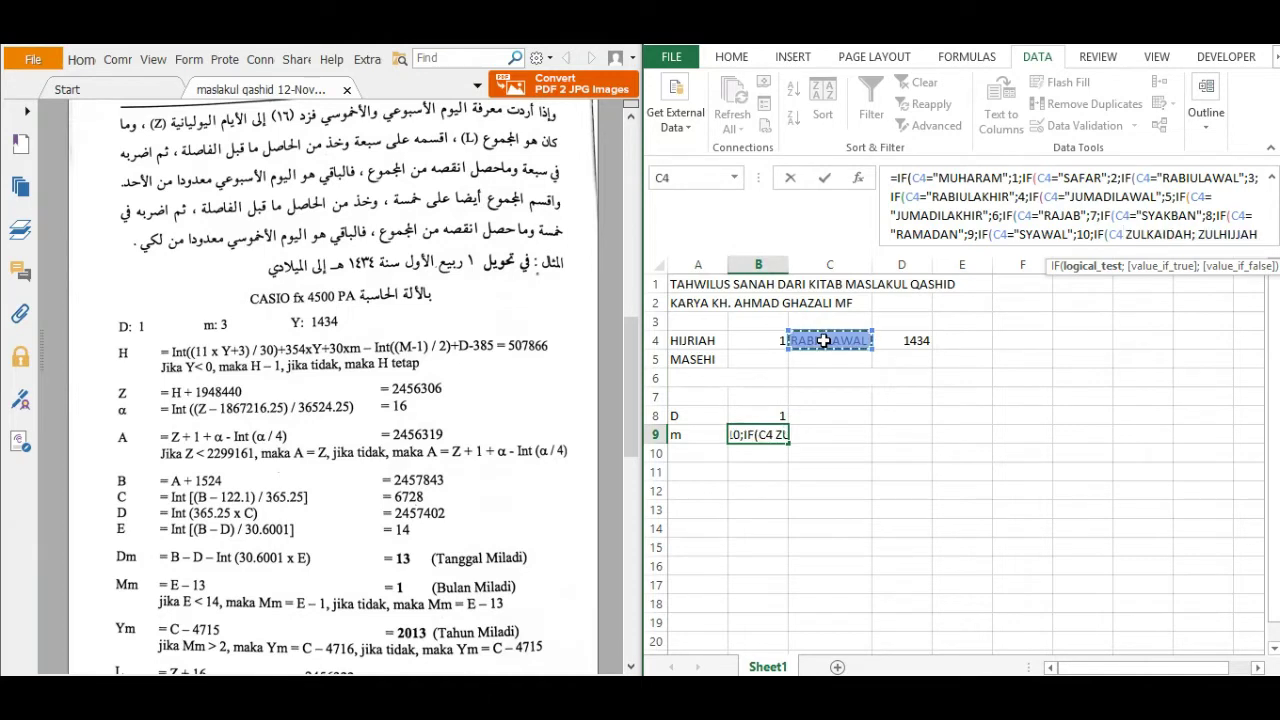
text(=)
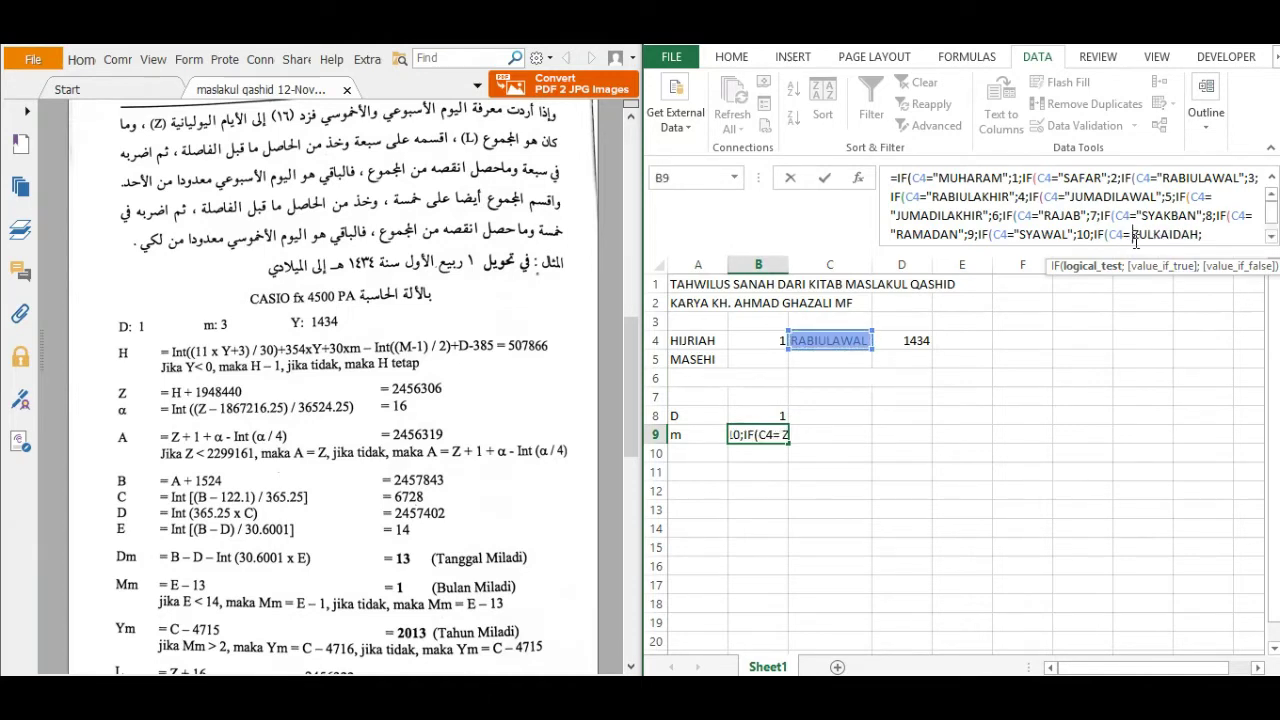
text(")
text(";1)
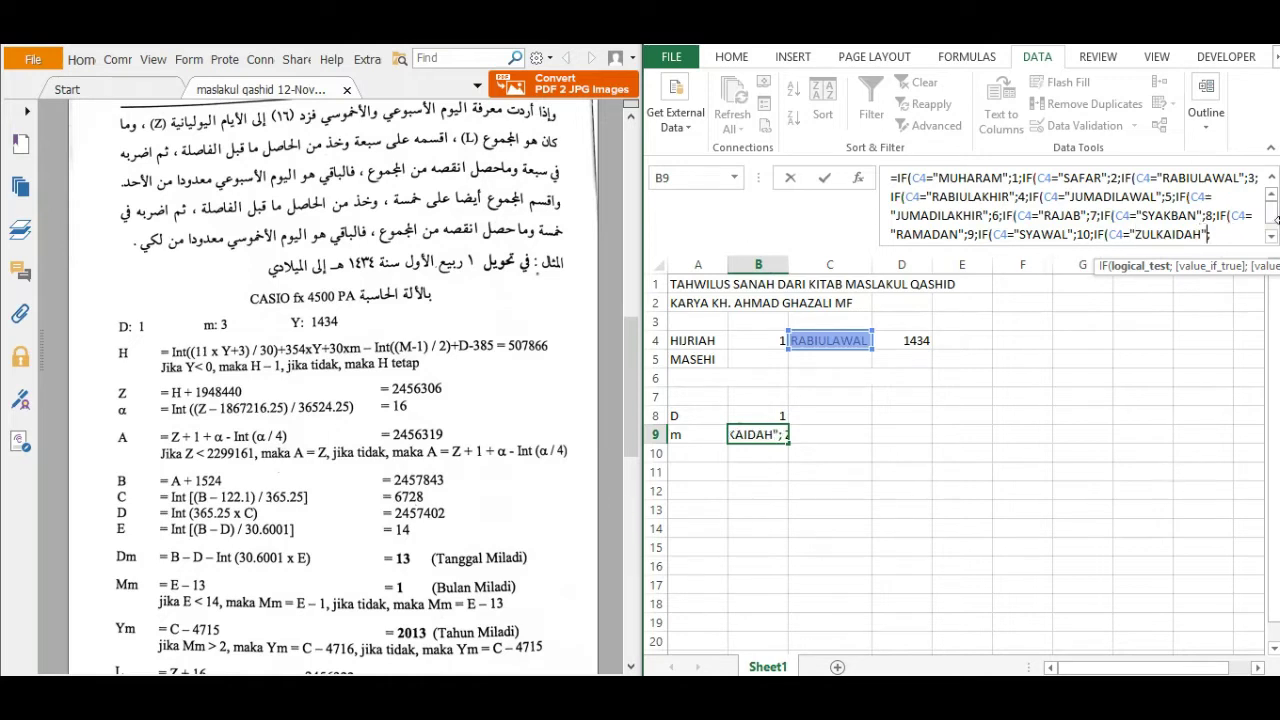
text(1)
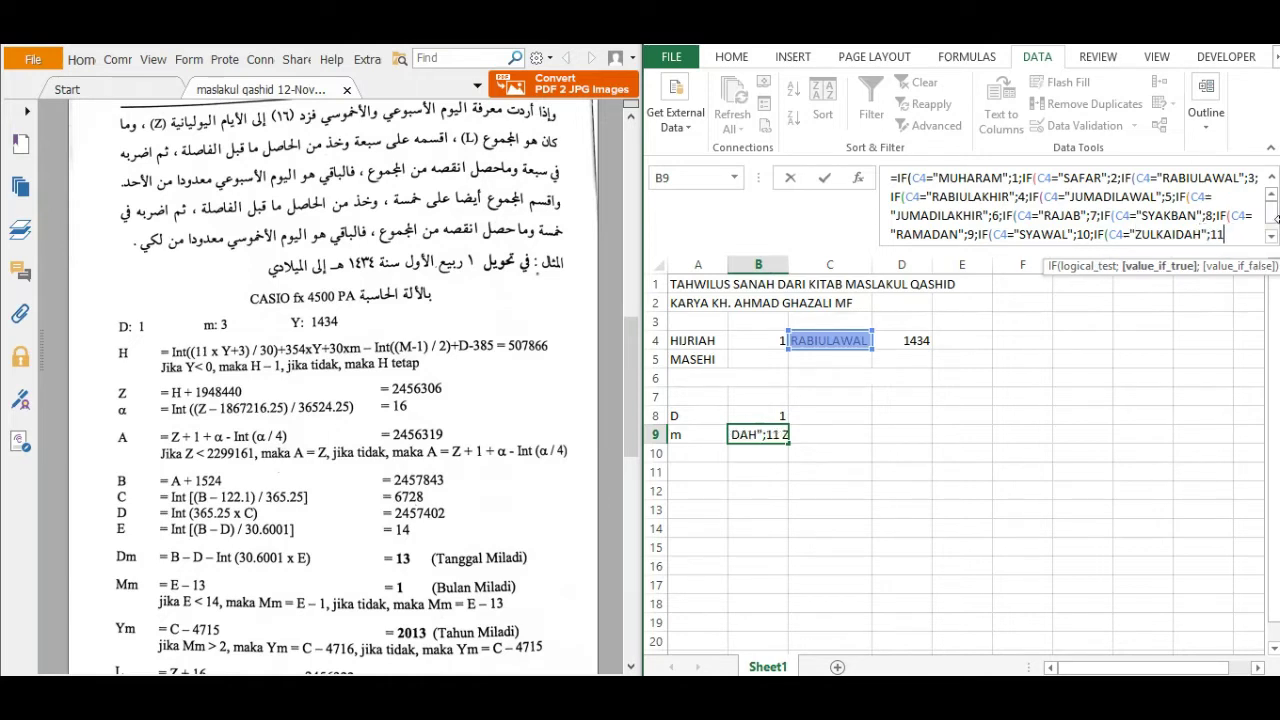
Step: Replace the remaining ZULHIJJAH entry in the B9 formula with 12 as the final value-if-false
drag(1274, 219, 1274, 229)
click(1132, 240)
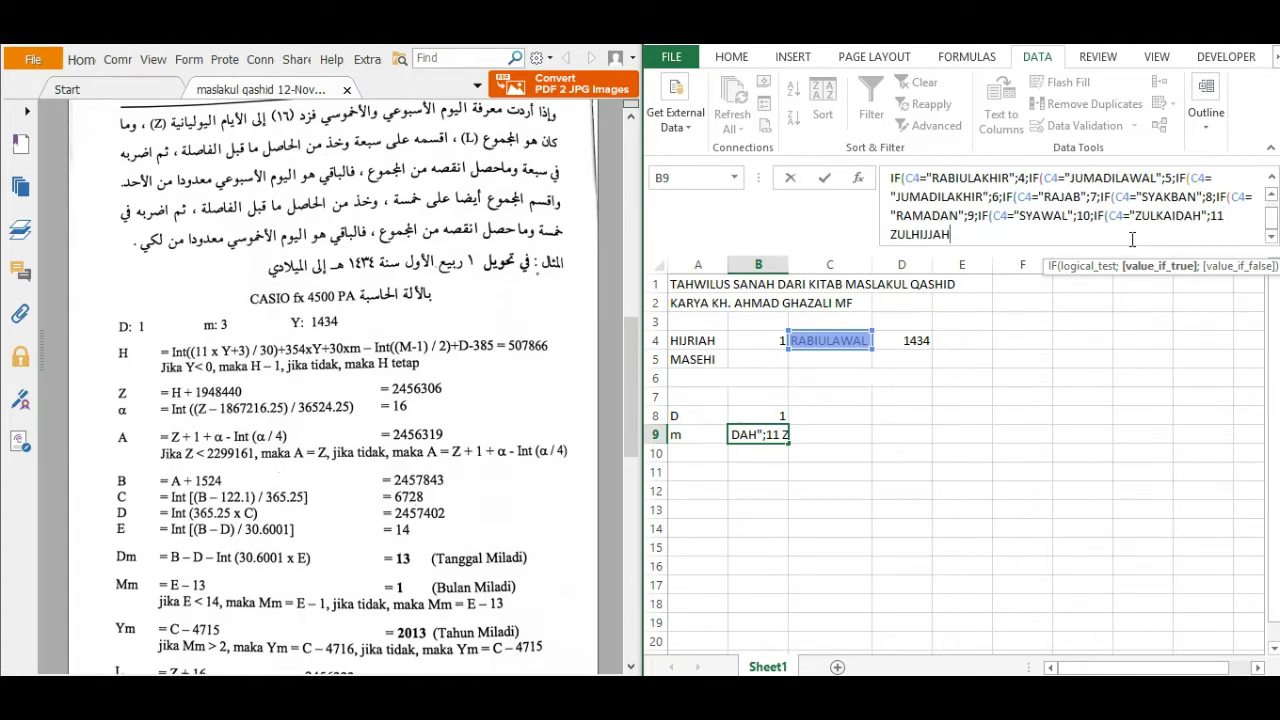
key(BackSpace)
key(BackSpace)
key(BackSpace)
key(BackSpace)
key(BackSpace)
key(BackSpace)
key(BackSpace)
key(BackSpace)
key(BackSpace)
text(;)
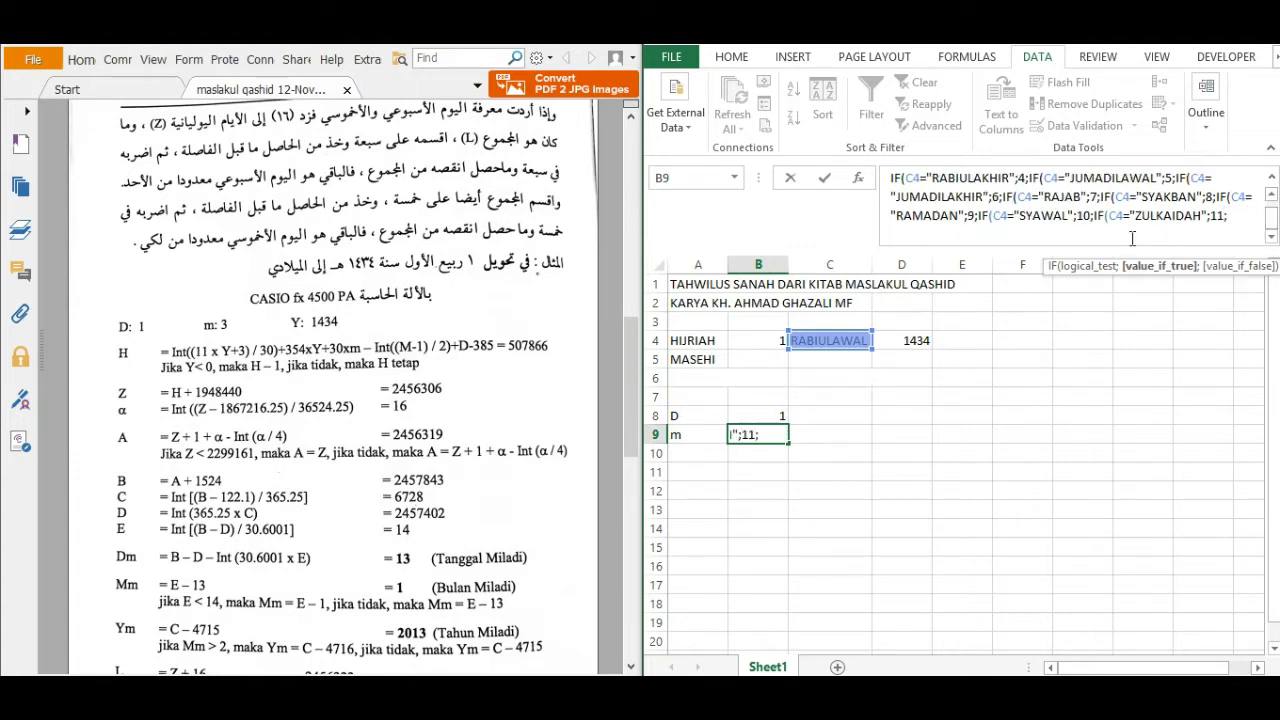
text(12)
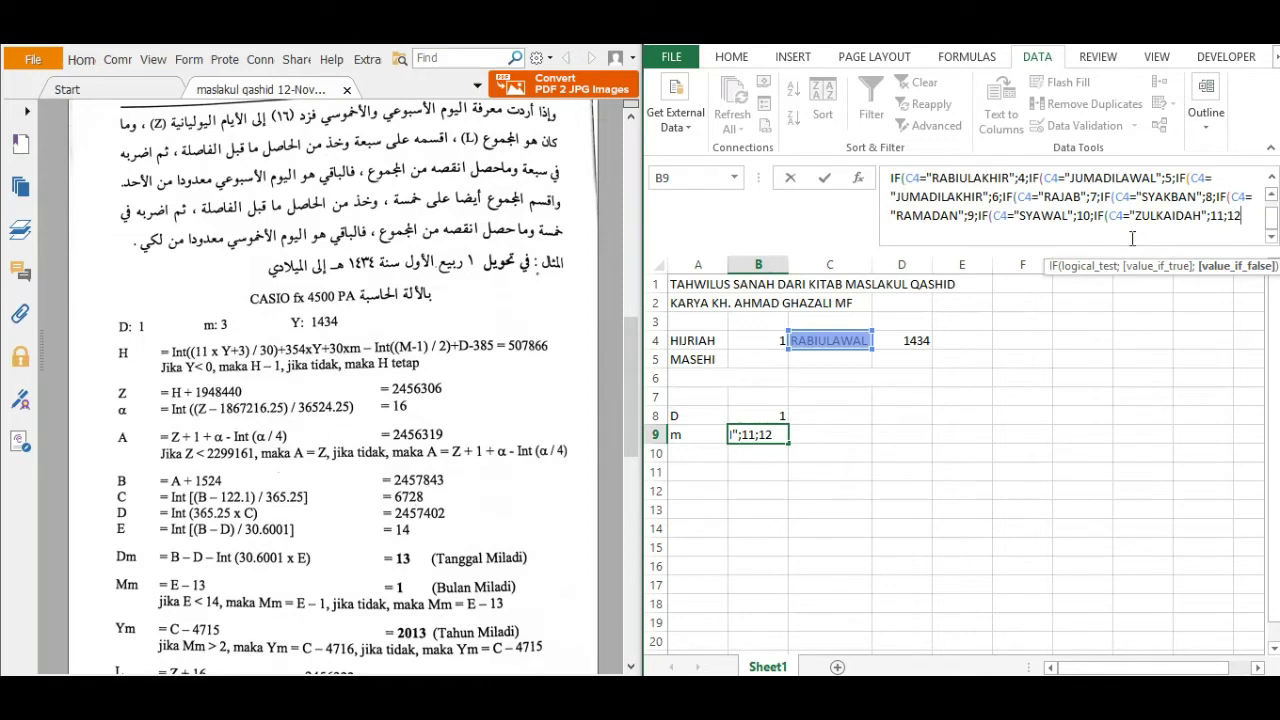
Step: Close all eleven nested IFs in the B9 formula with closing parentheses and commit the formula
drag(1271, 220, 1271, 210)
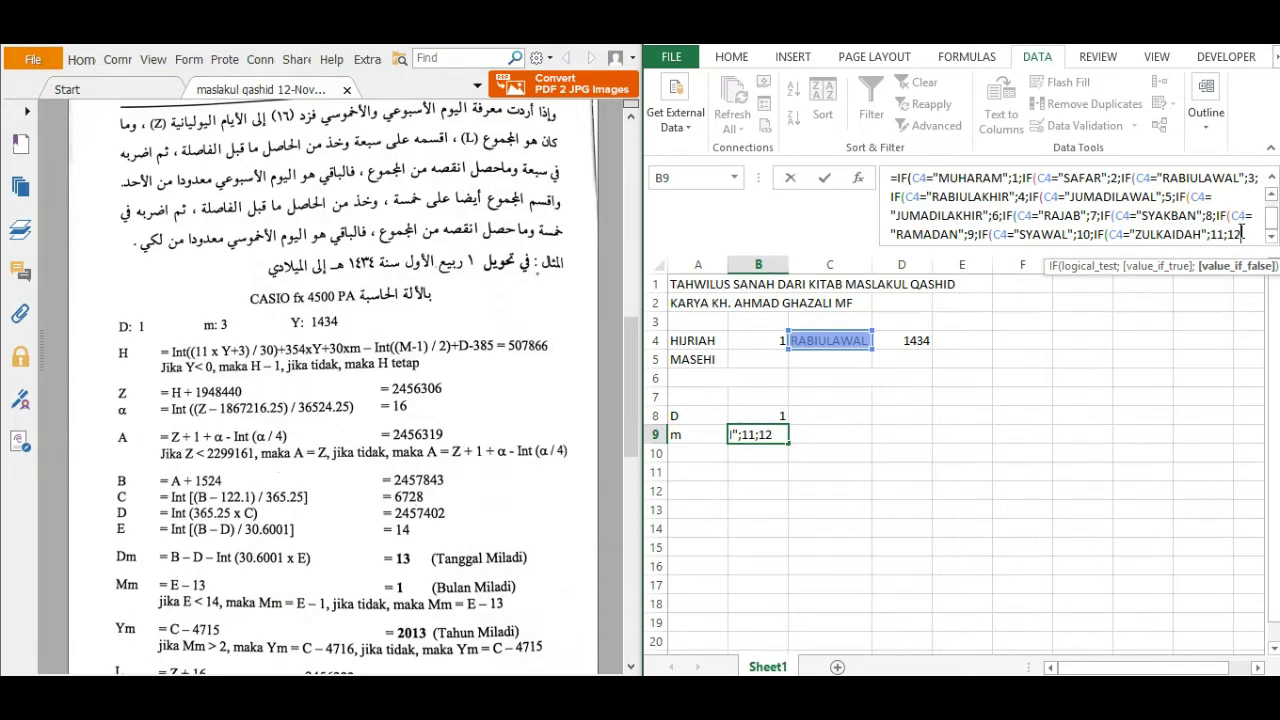
text())))
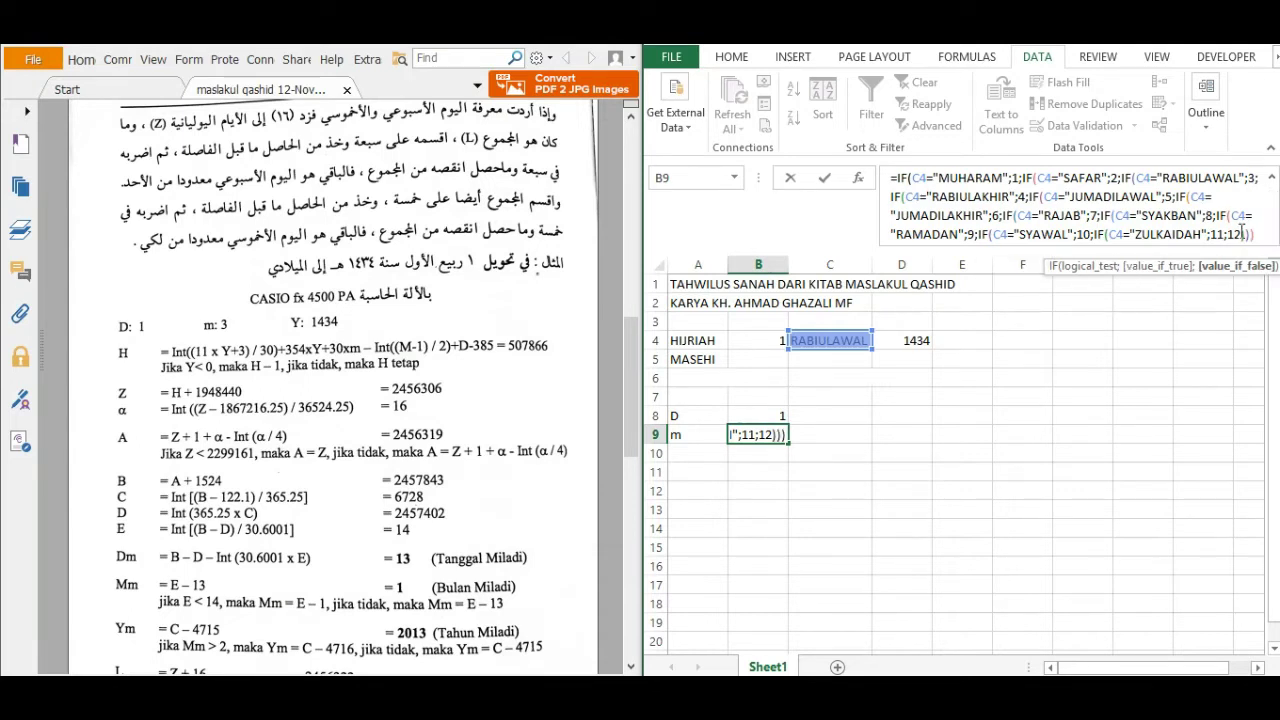
text())
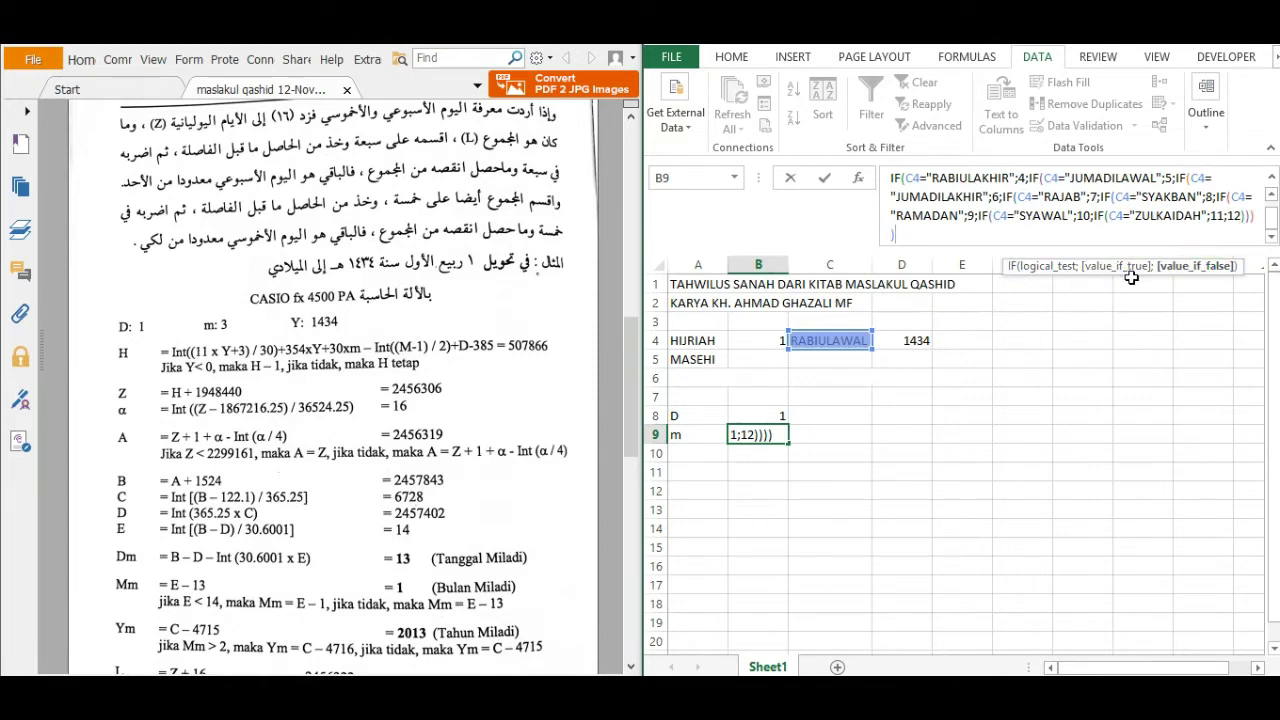
text()))
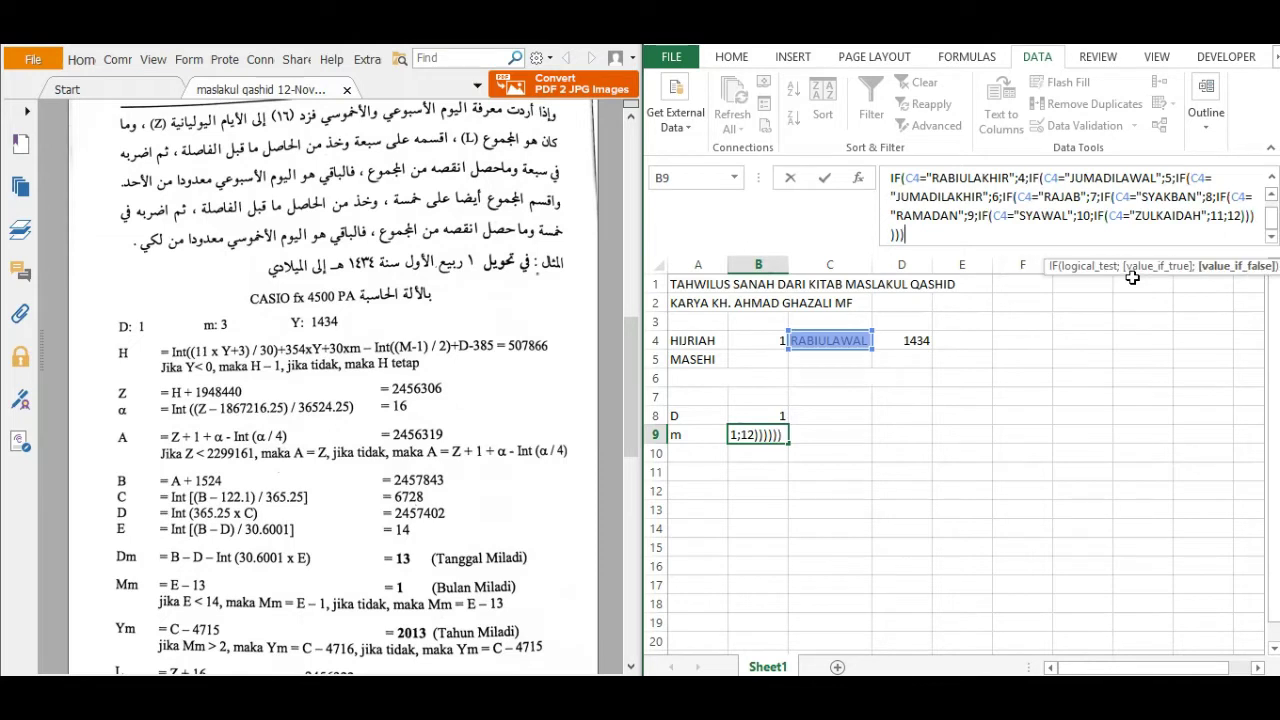
text())
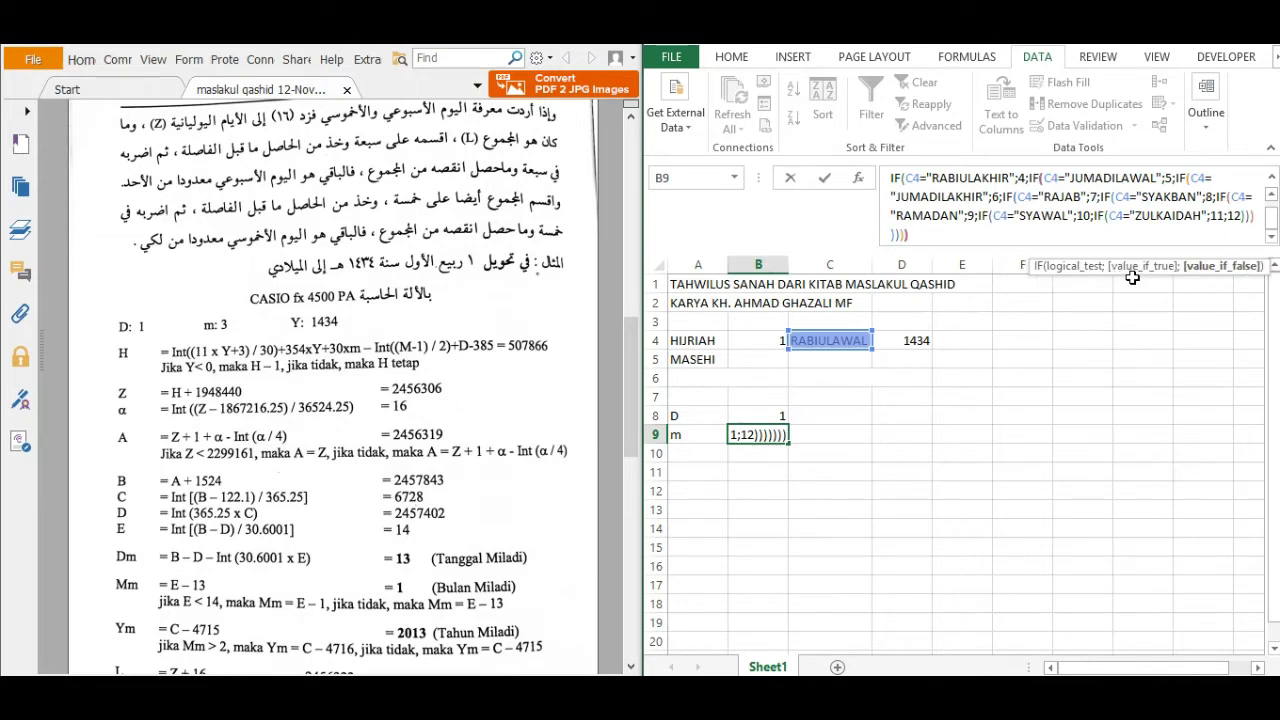
text()))
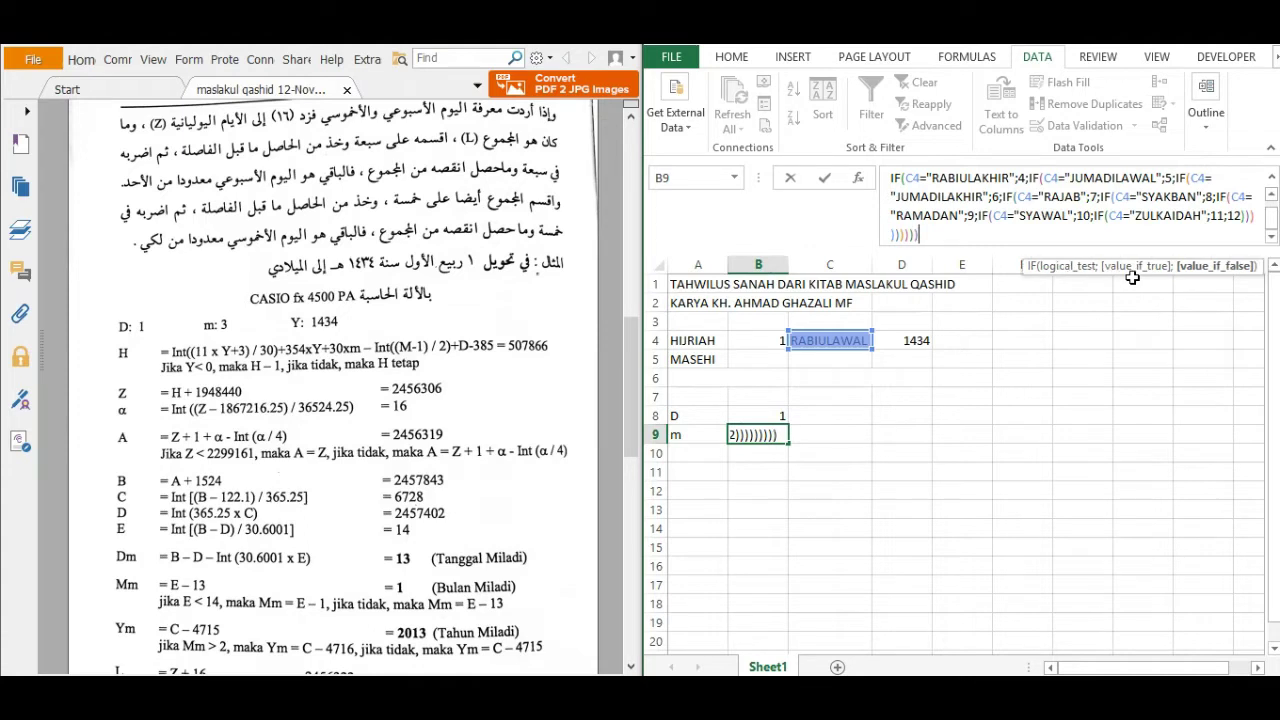
text())
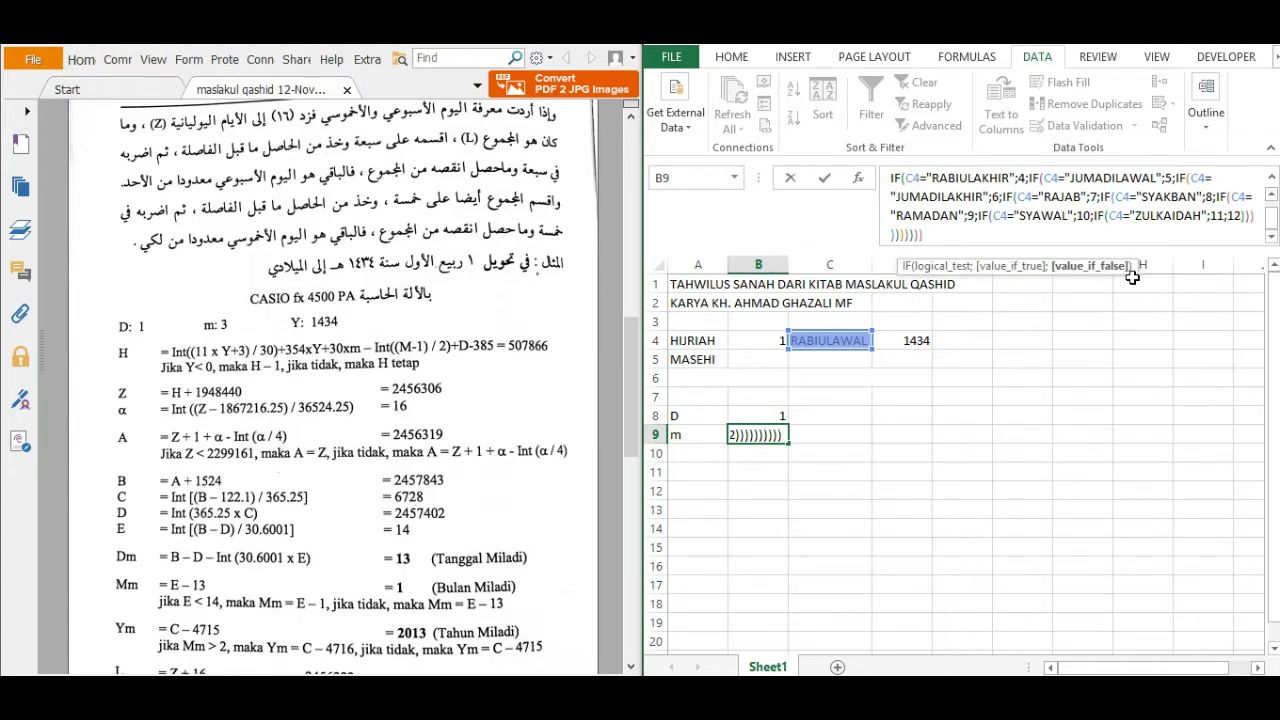
text())
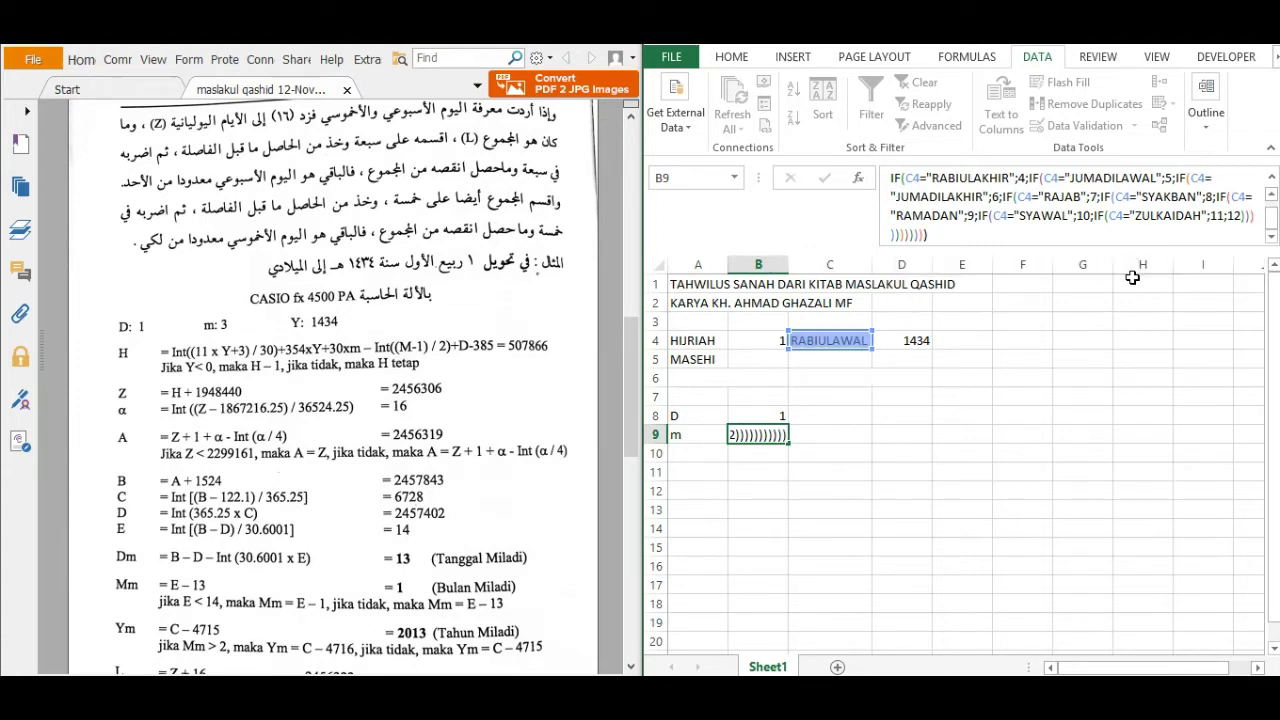
key(Return)
click(776, 428)
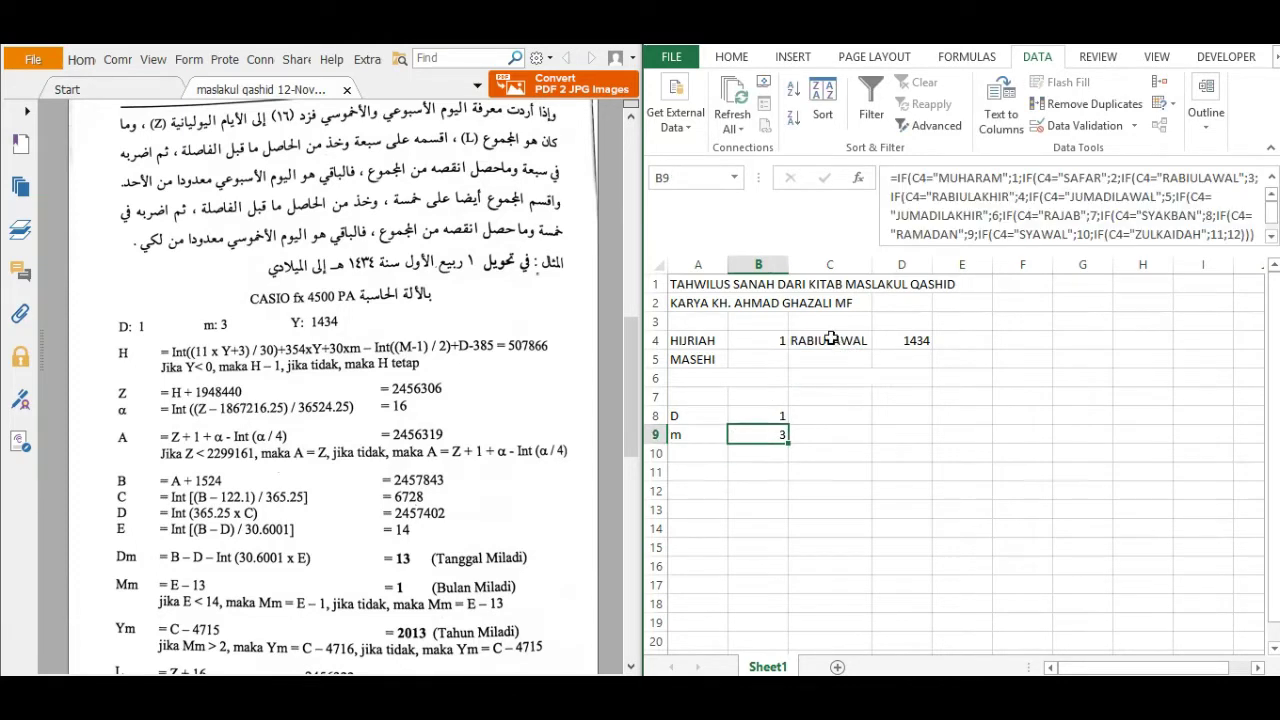
Step: Test the month-number formula by switching the month in C4 to RABIULAKHIR and back to RABIULAWAL
click(831, 339)
click(880, 341)
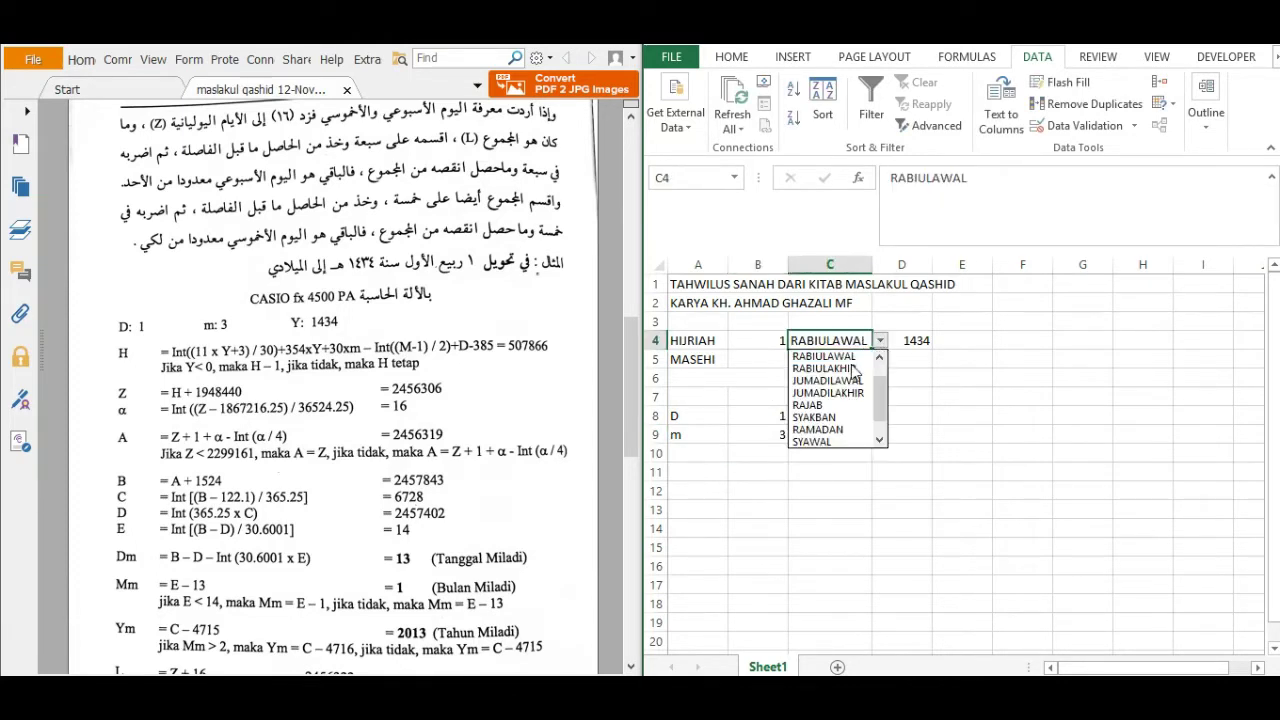
click(853, 369)
click(879, 342)
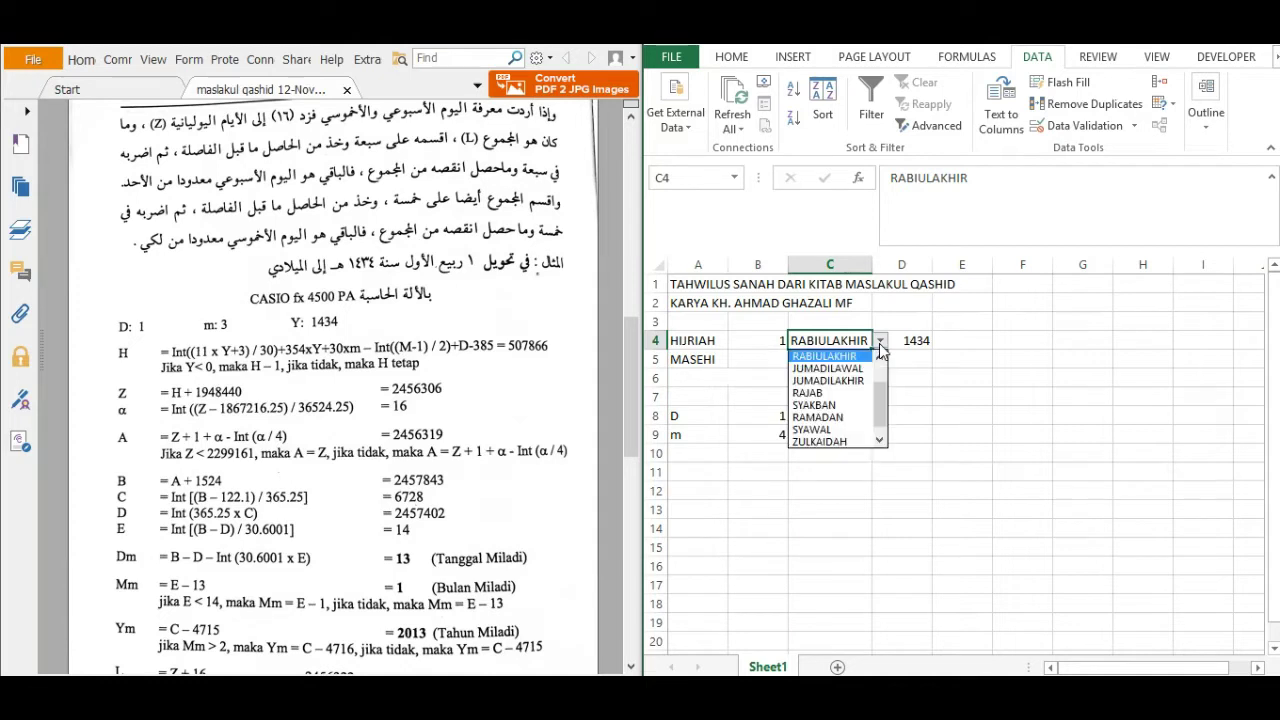
scroll(845, 370, up, 1)
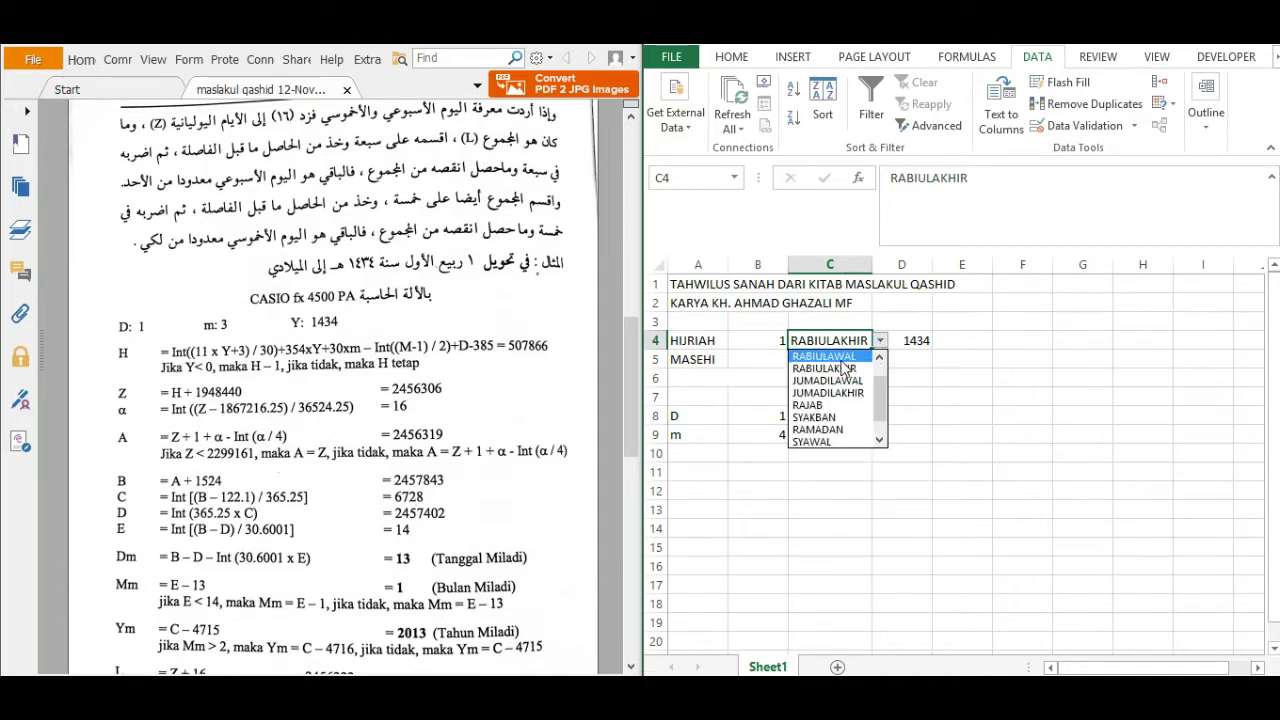
click(843, 360)
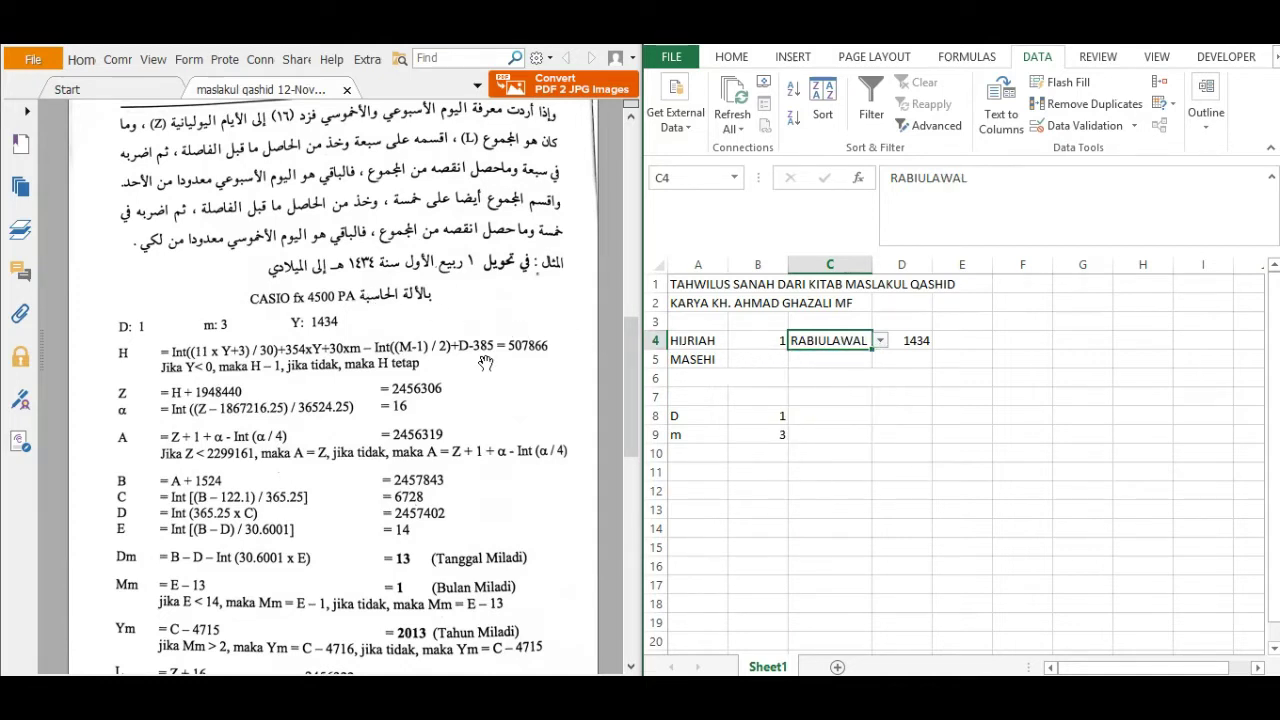
Step: Label A10 as Y and link B10 to the Hijri year with =D4
click(684, 453)
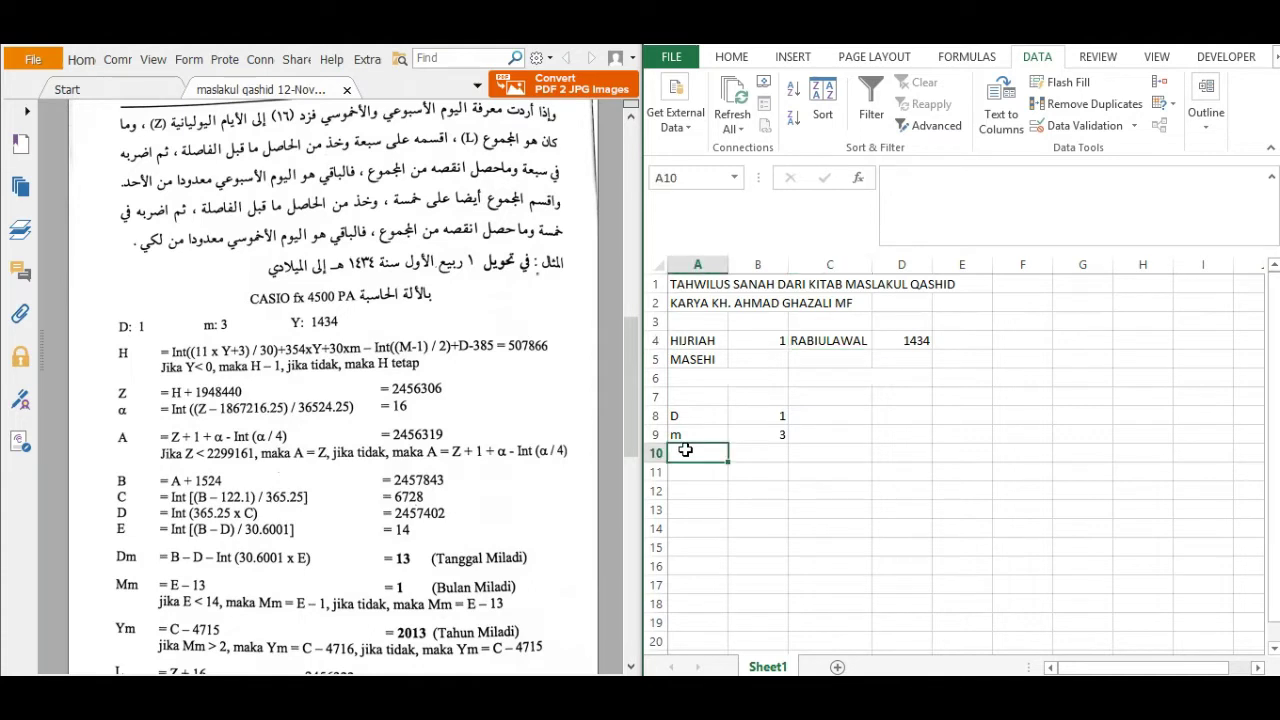
text(Y)
key(Tab)
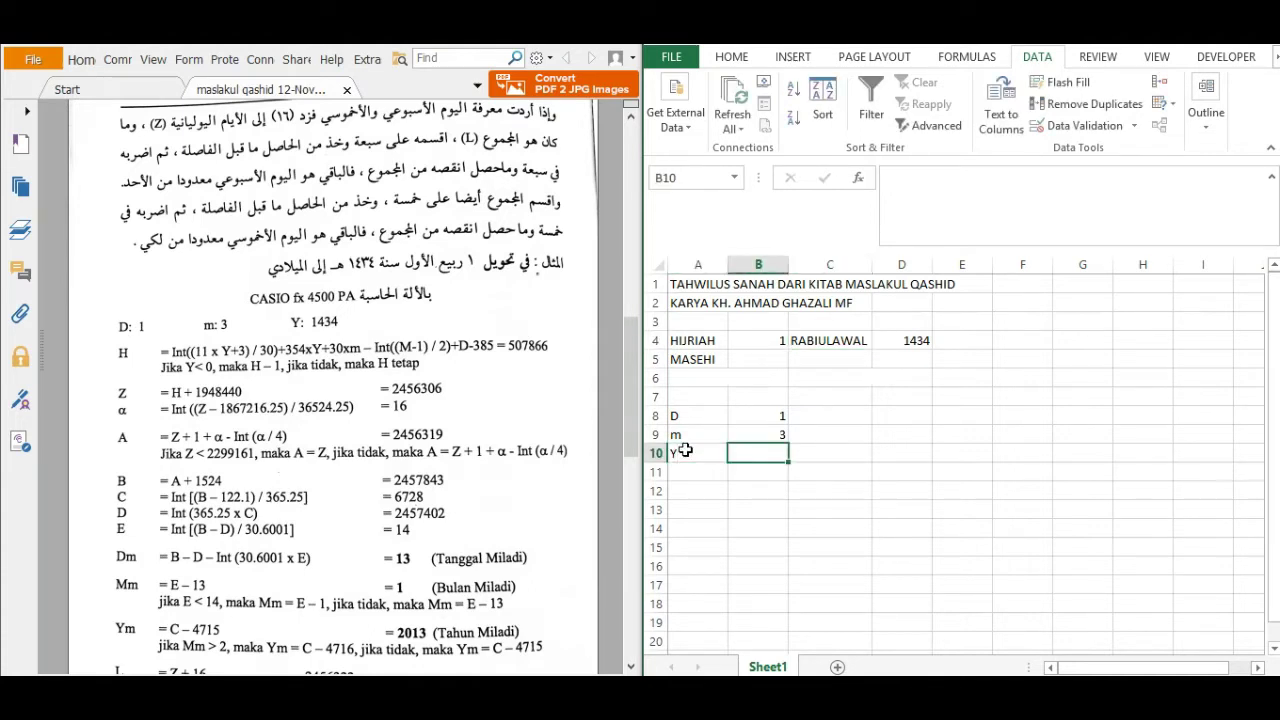
text(=)
click(918, 336)
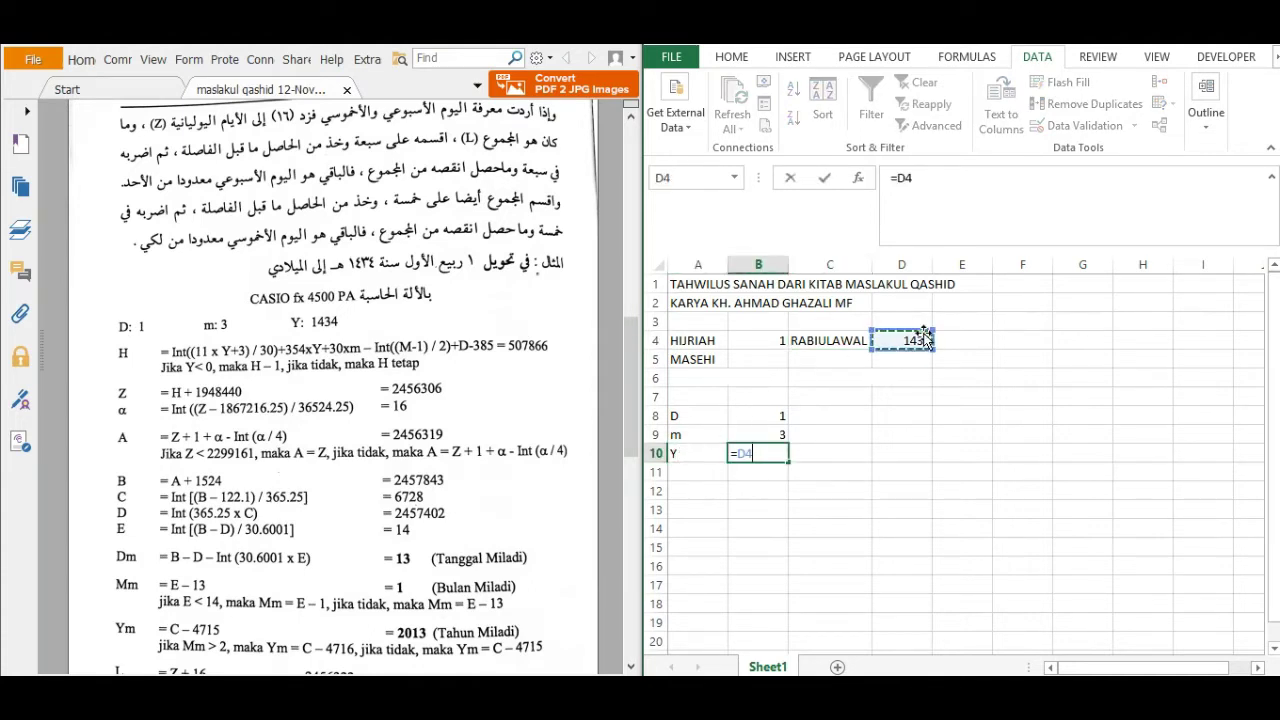
key(Return)
key(Left)
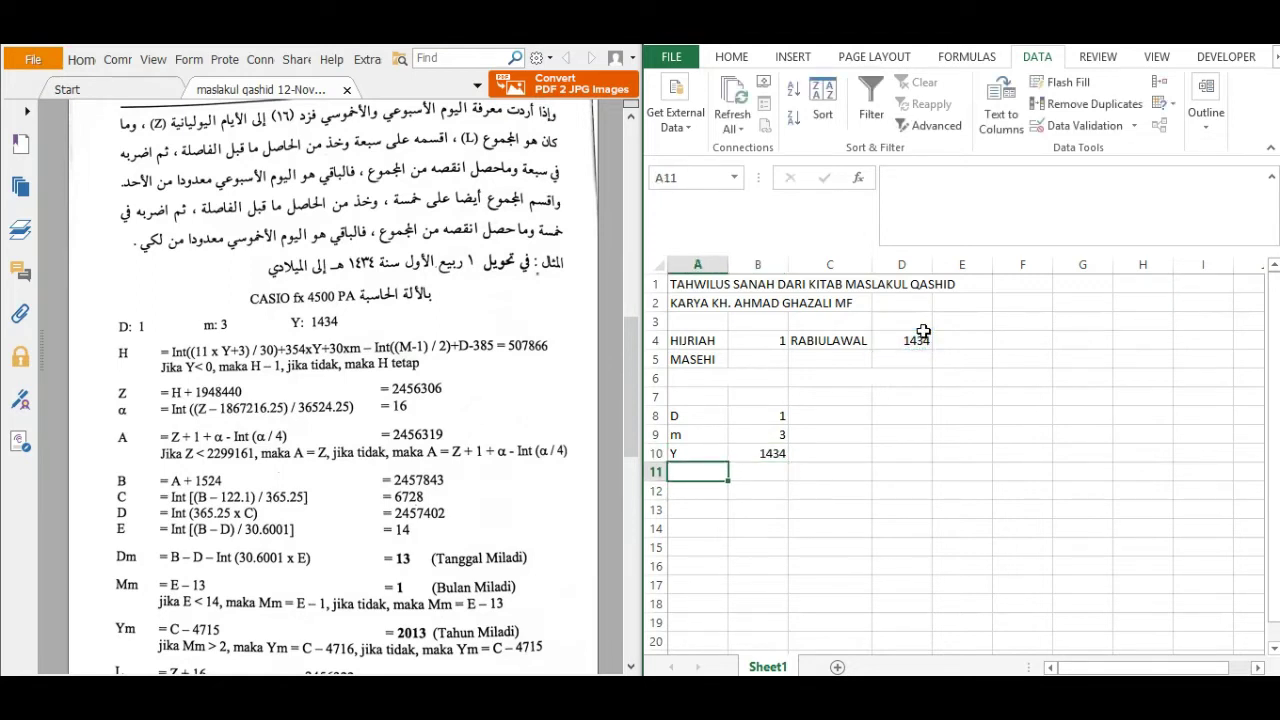
Step: Label A11 as H and start the B11 formula with =INT((11*B10+3)/30)
text(H)
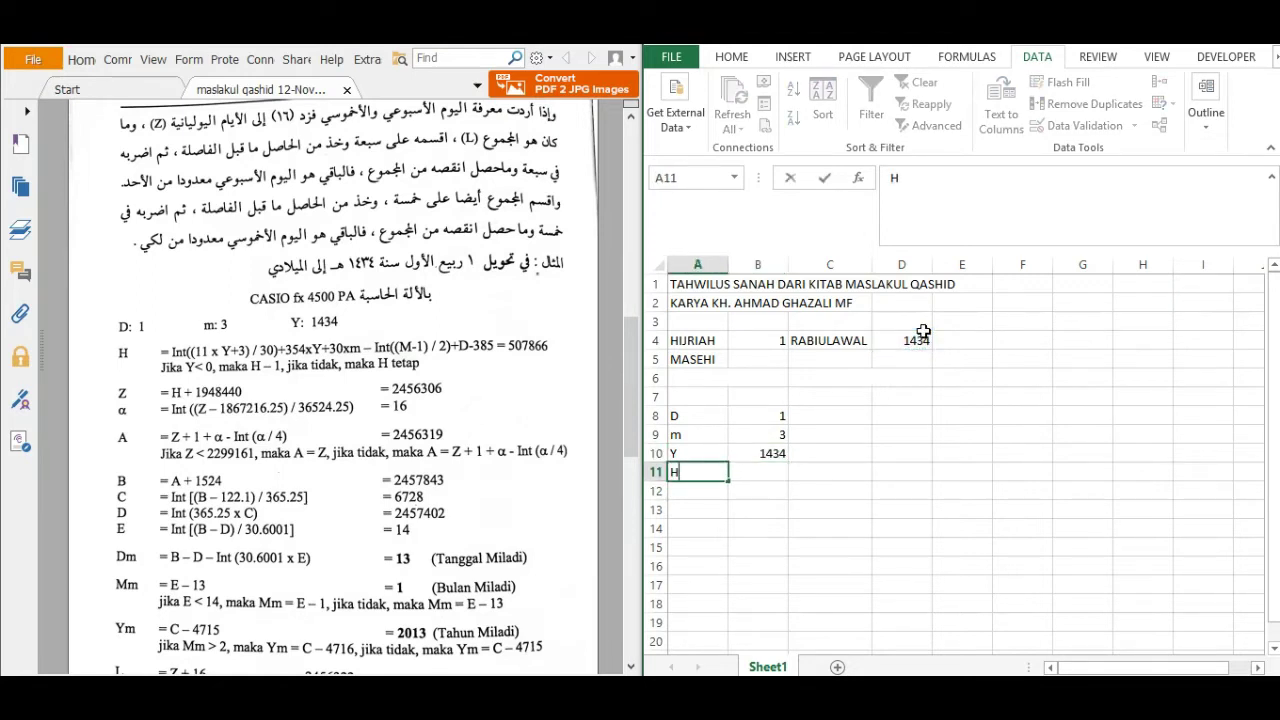
key(Tab)
text(=)
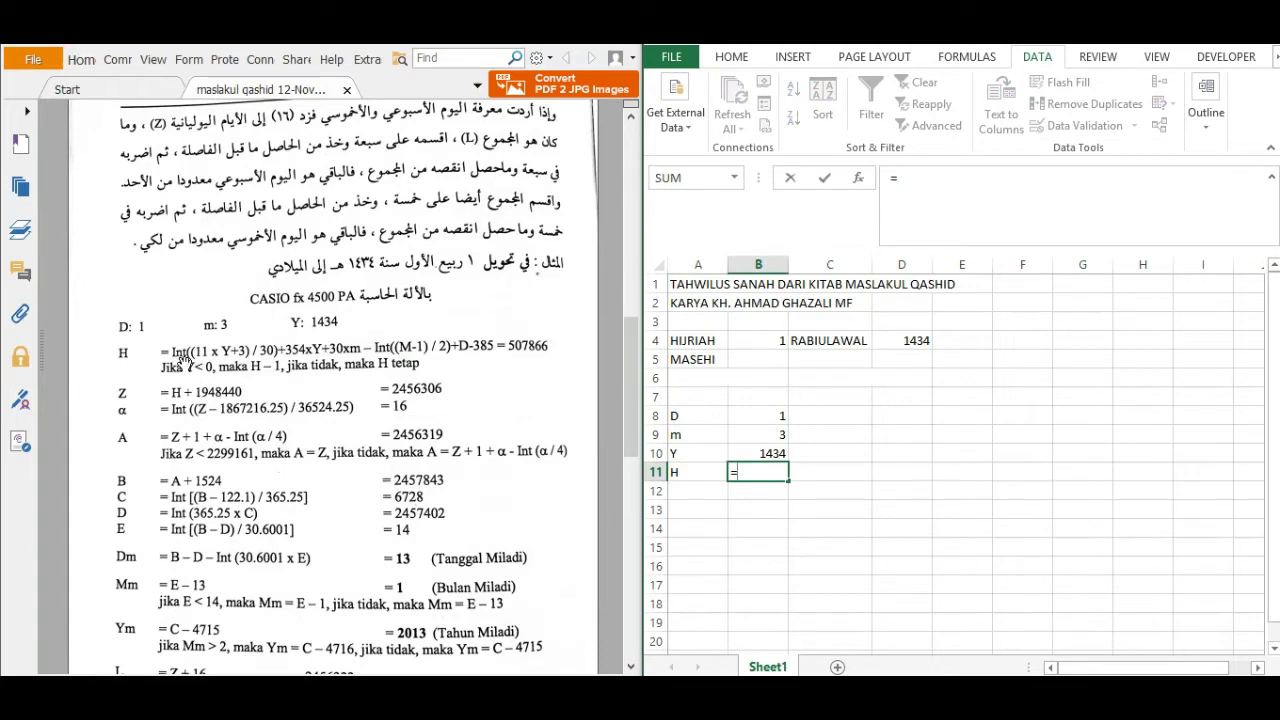
text(INT)
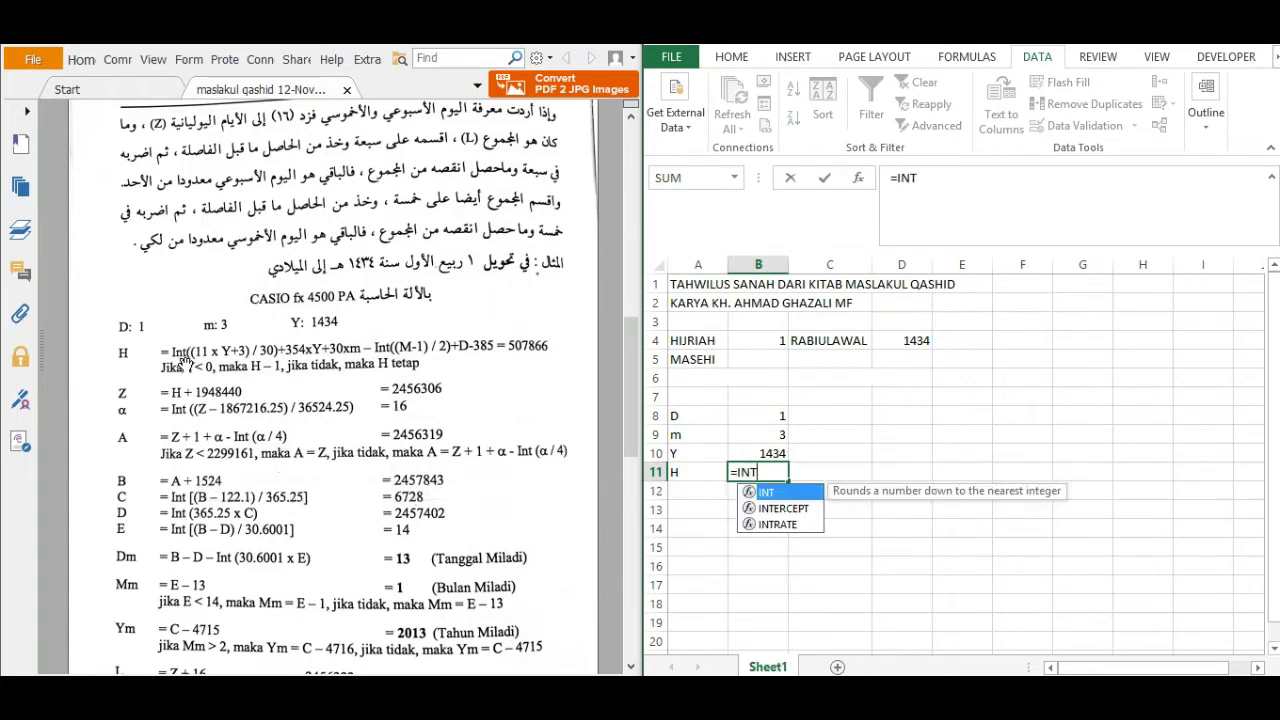
text((()
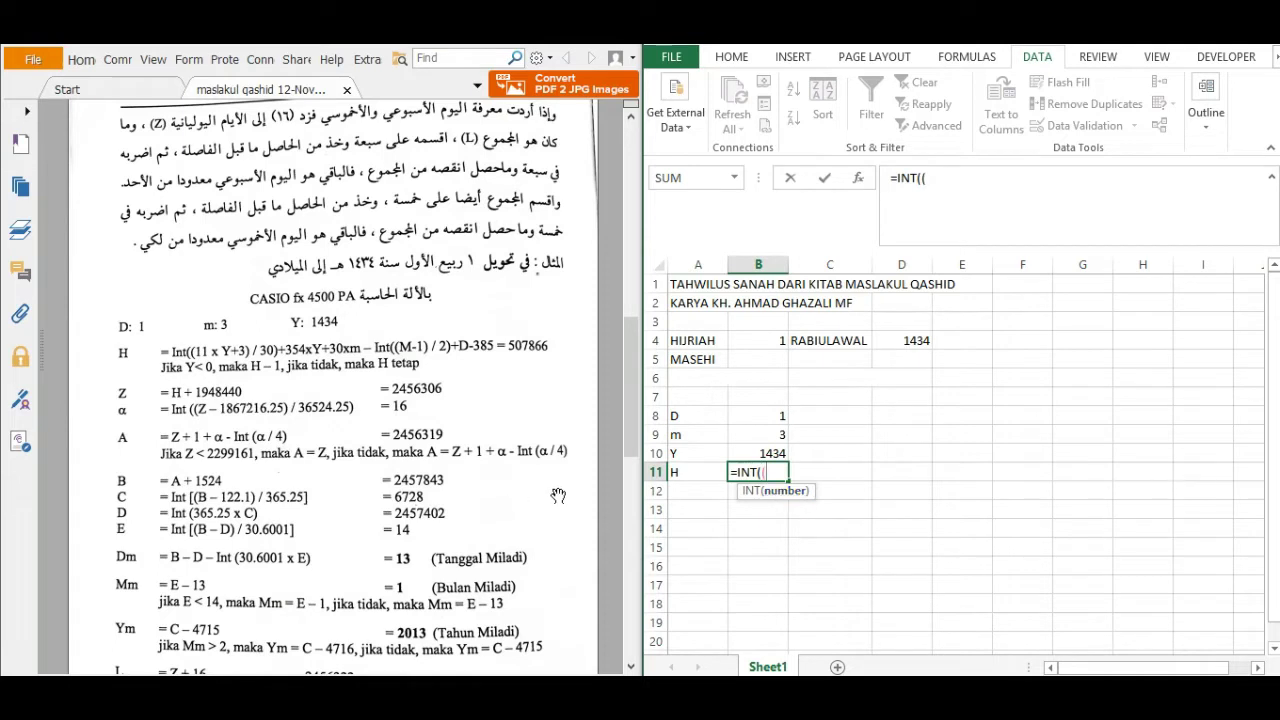
text((11*)
click(770, 454)
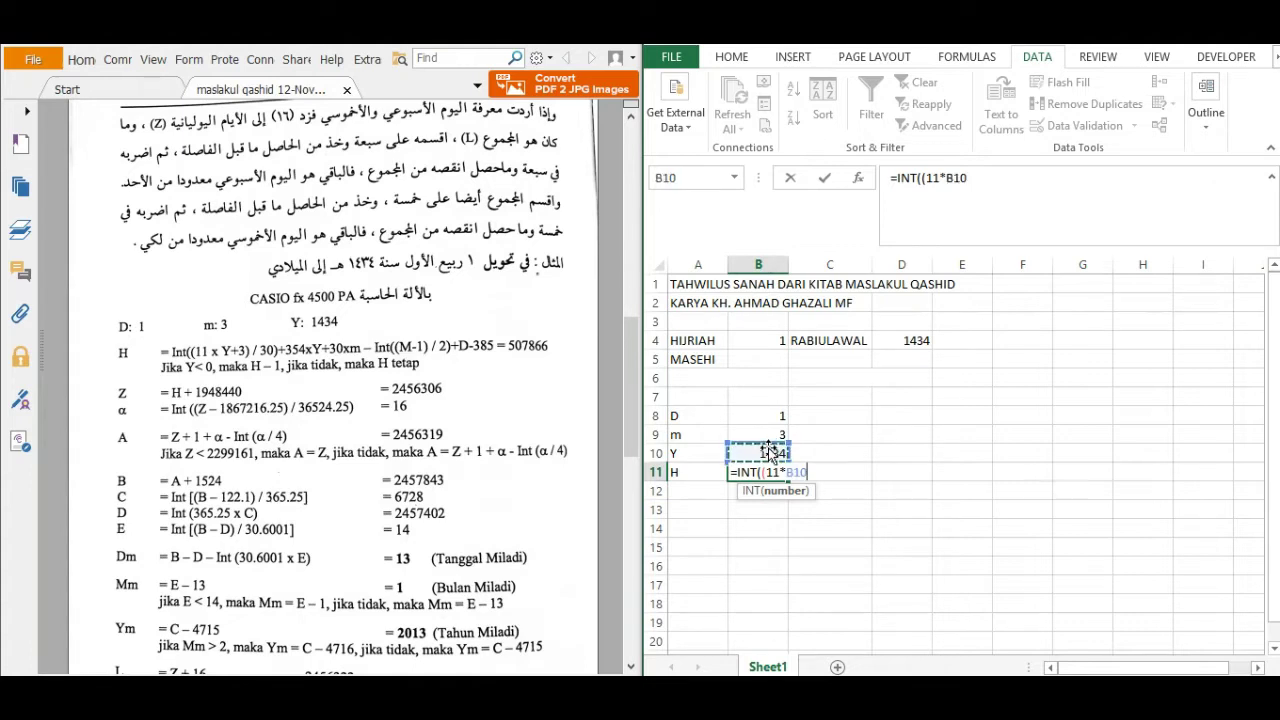
text(+3)/30))
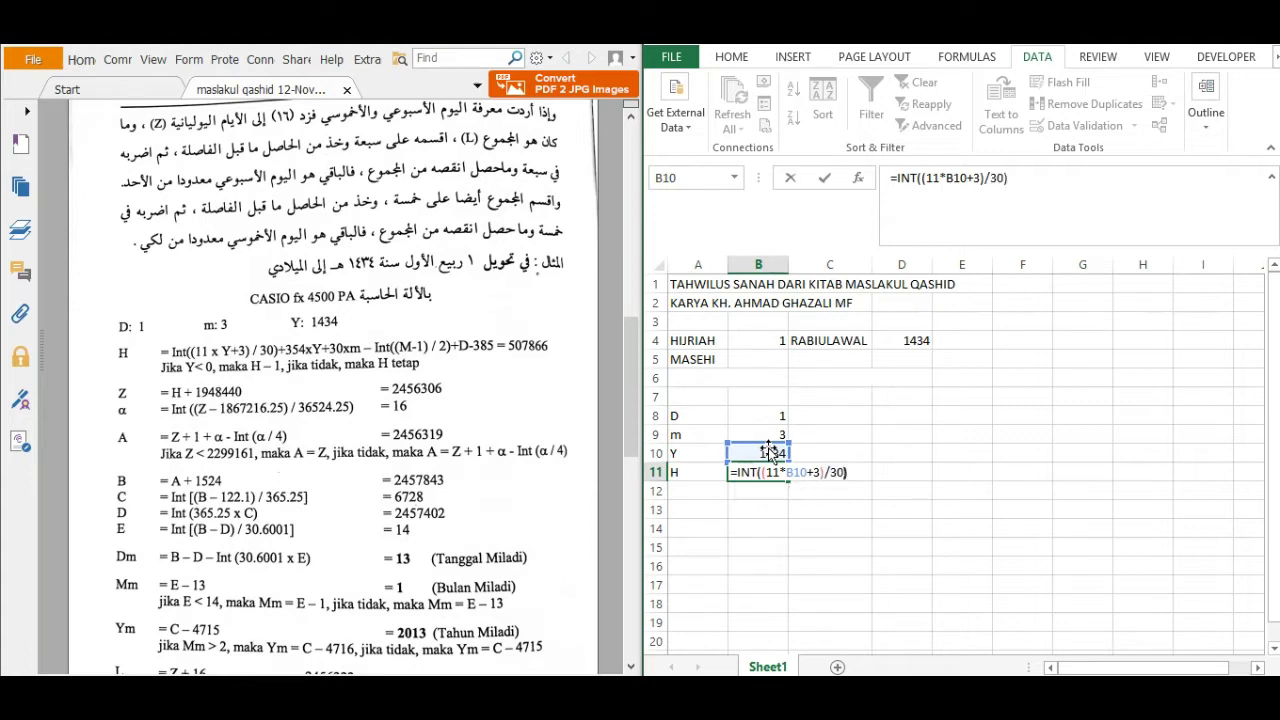
Step: Extend the B11 formula with the year and month terms +354*B10+30*B9
text(+354*)
click(766, 452)
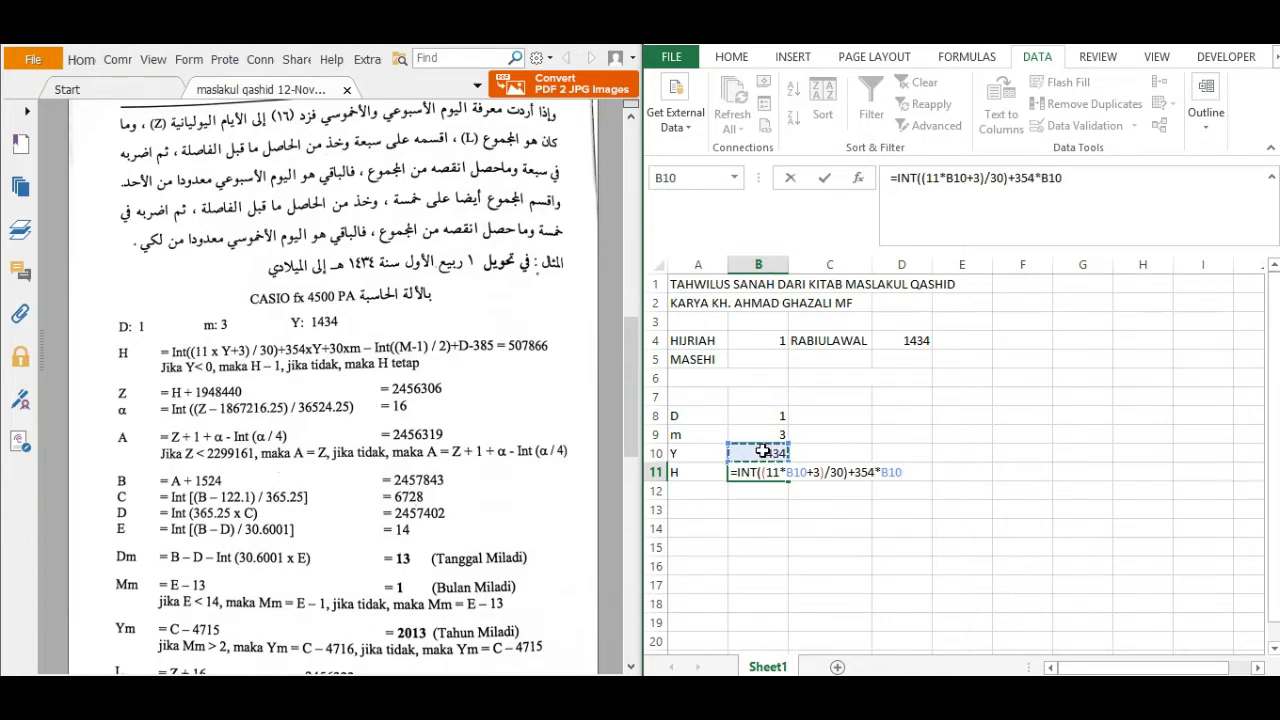
text(+30*)
click(767, 434)
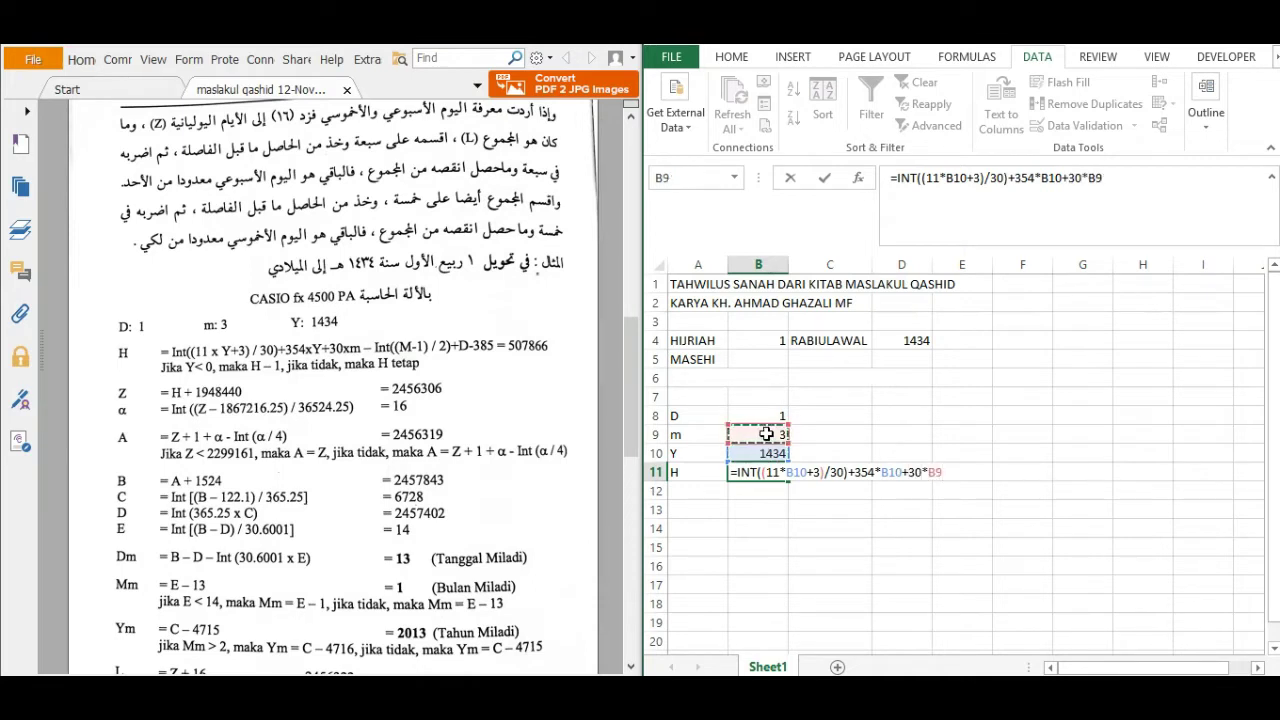
Step: Complete the B11 formula with -INT((B9-1)/2)+B8-385 and commit it
text(-INT)
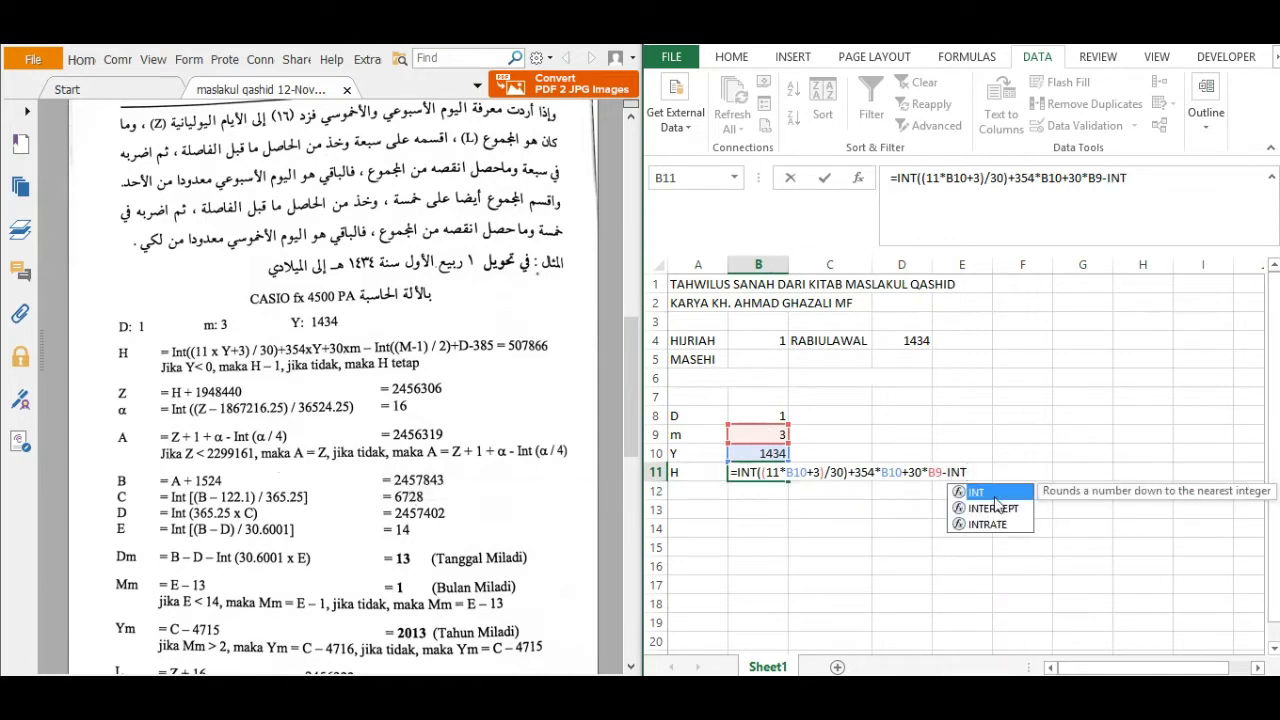
text(()
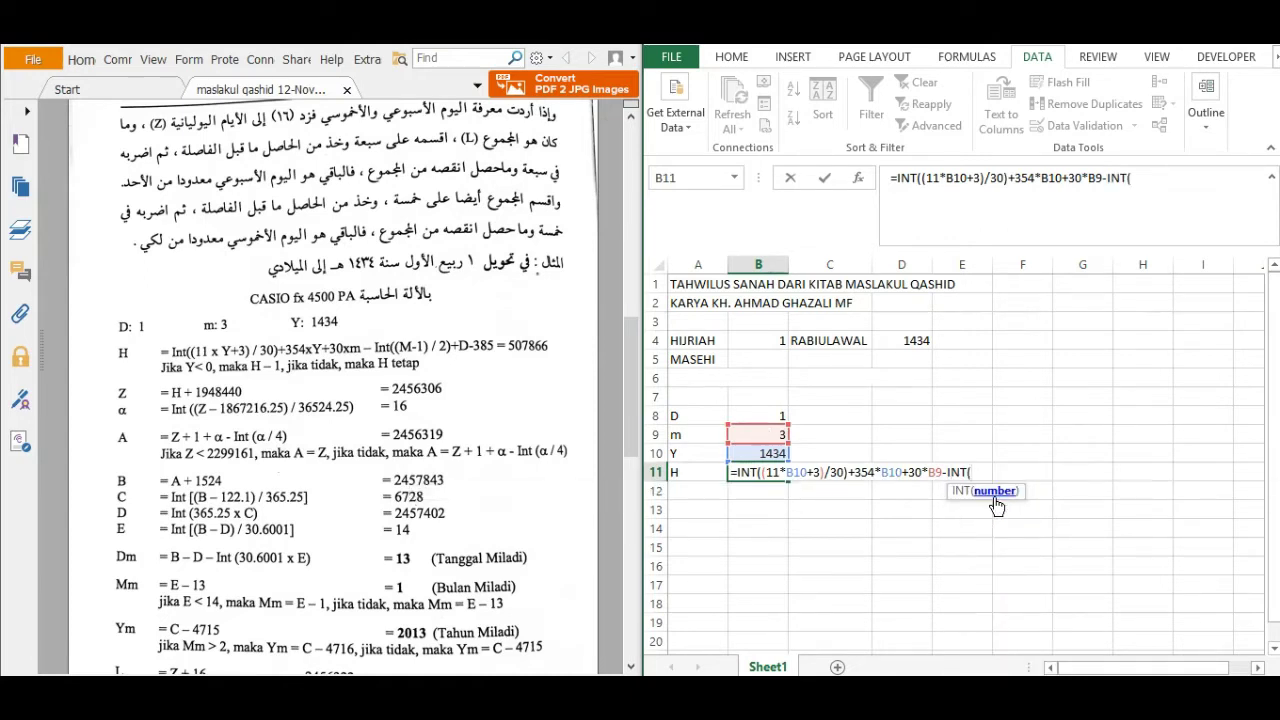
text(()
click(760, 435)
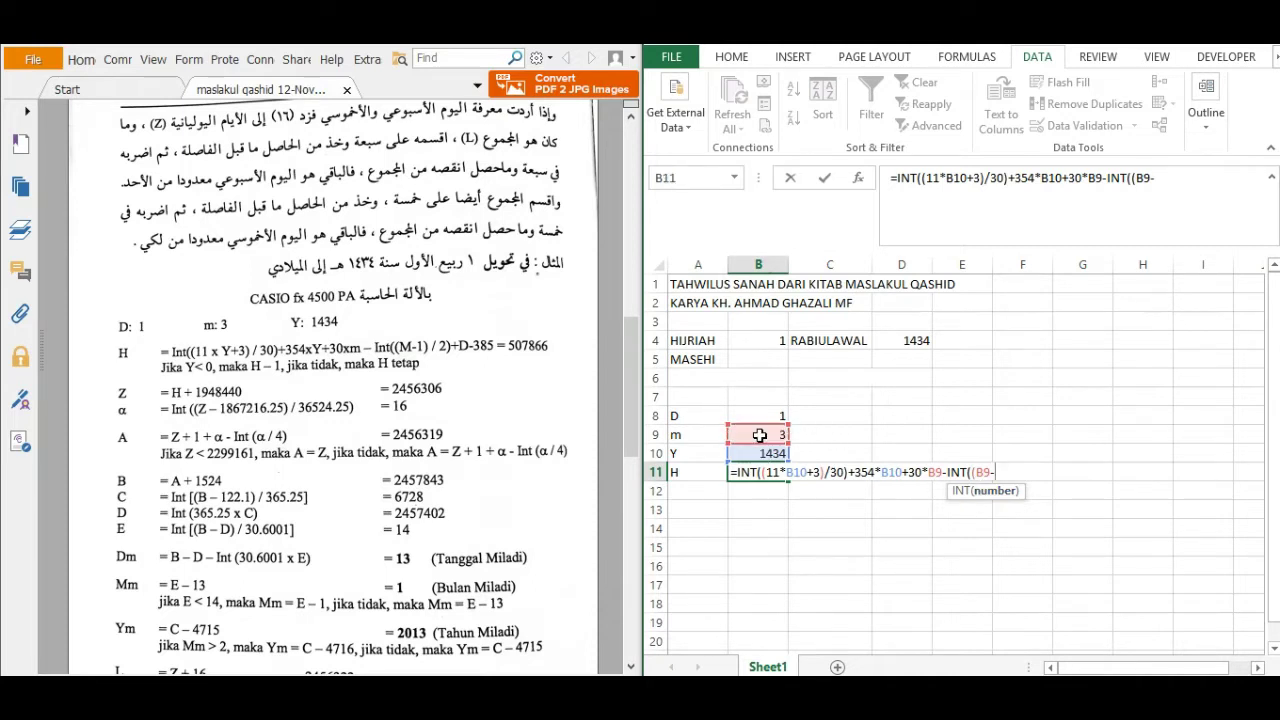
text(-1)/2))
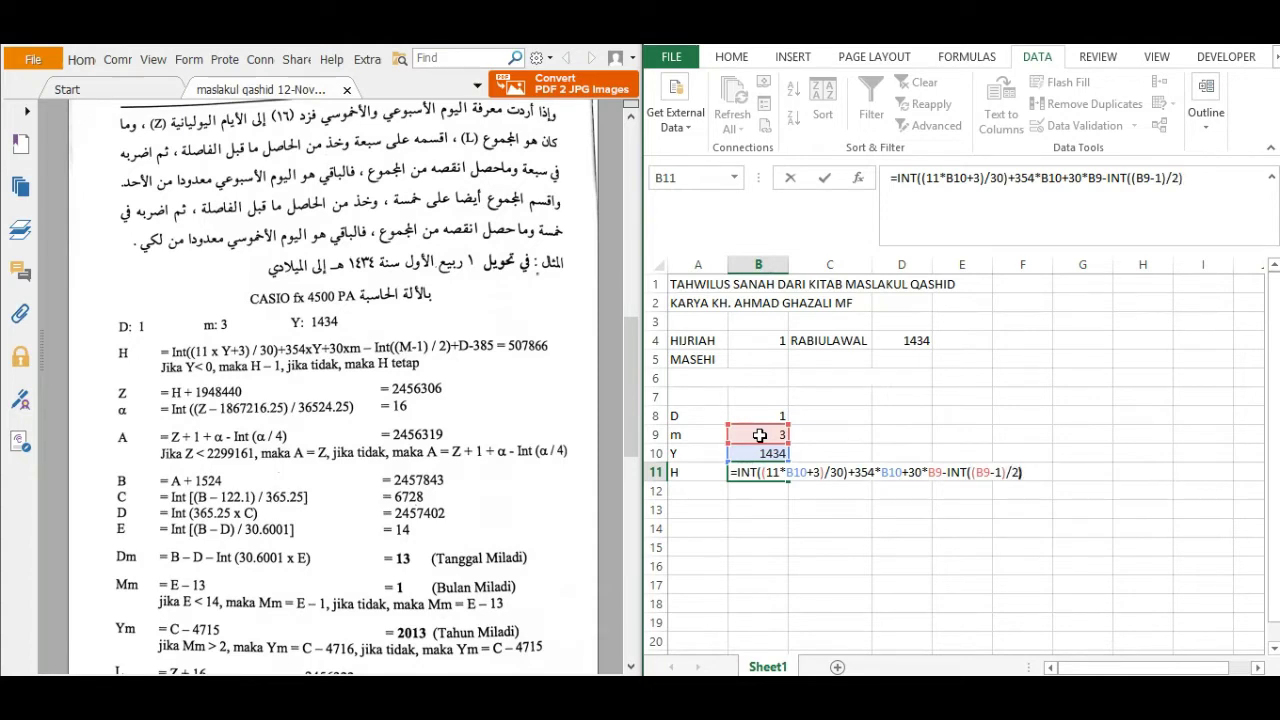
text(+)
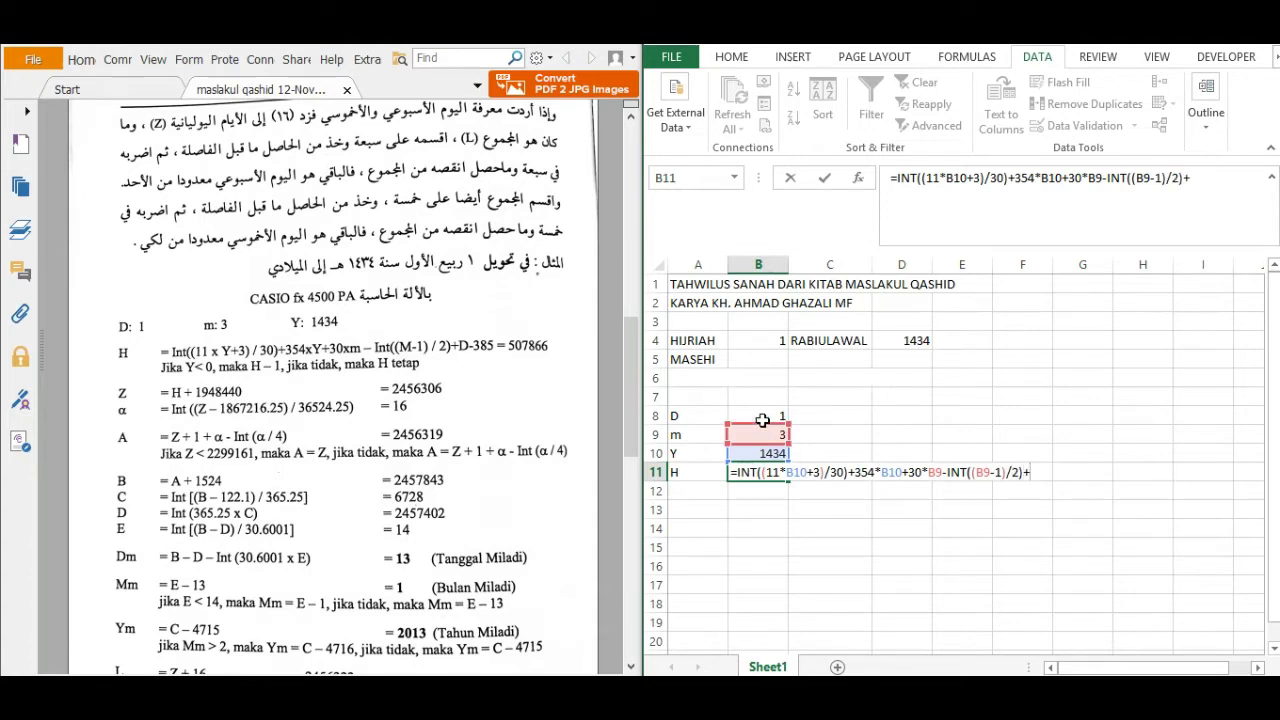
click(763, 416)
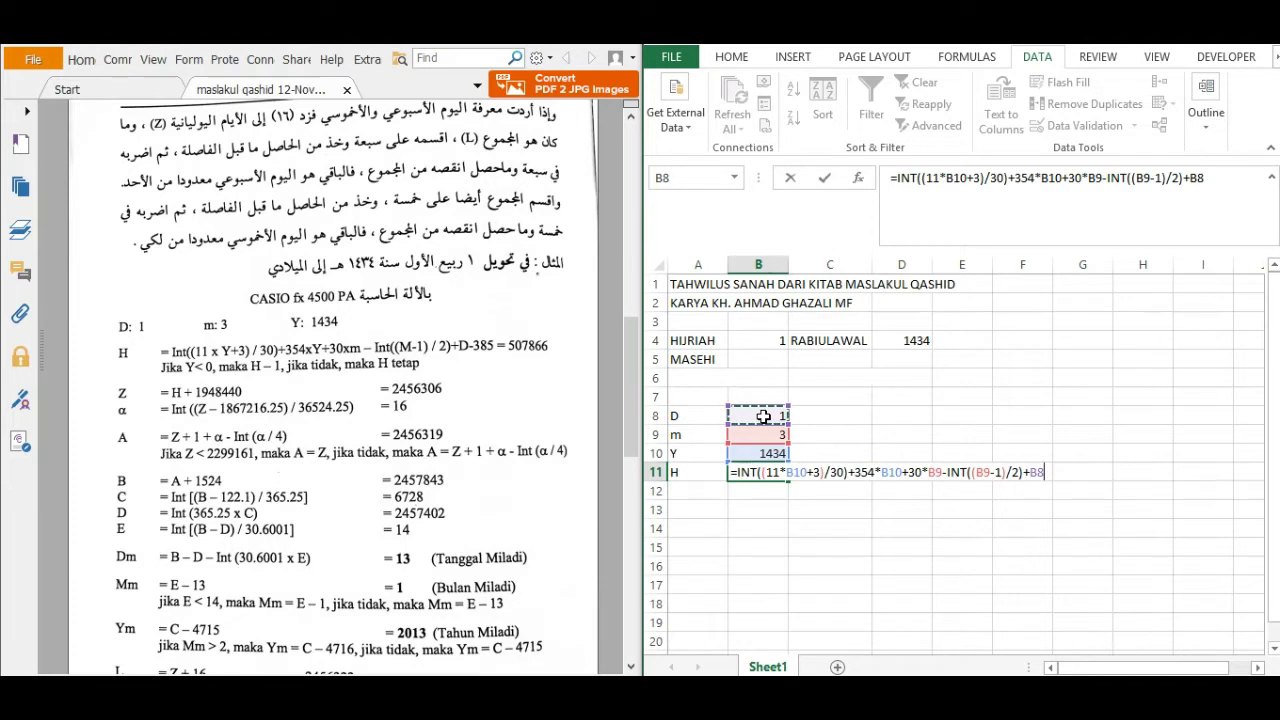
text(-385)
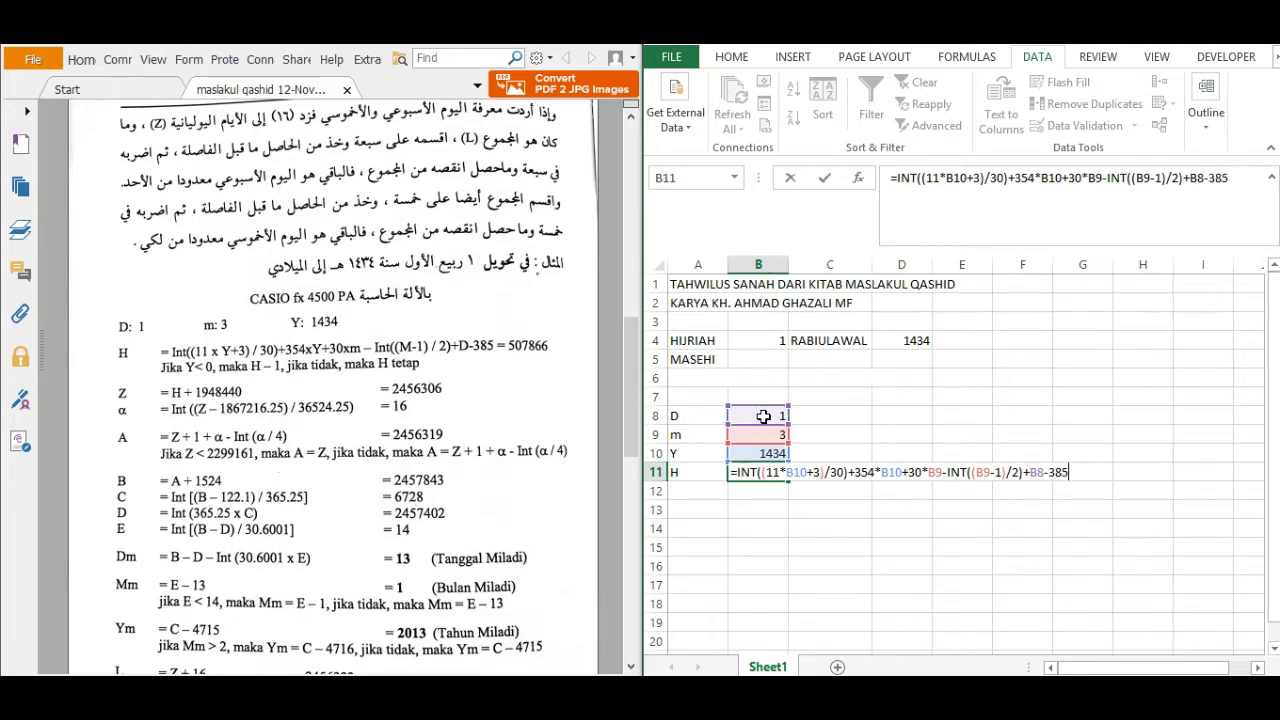
key(Return)
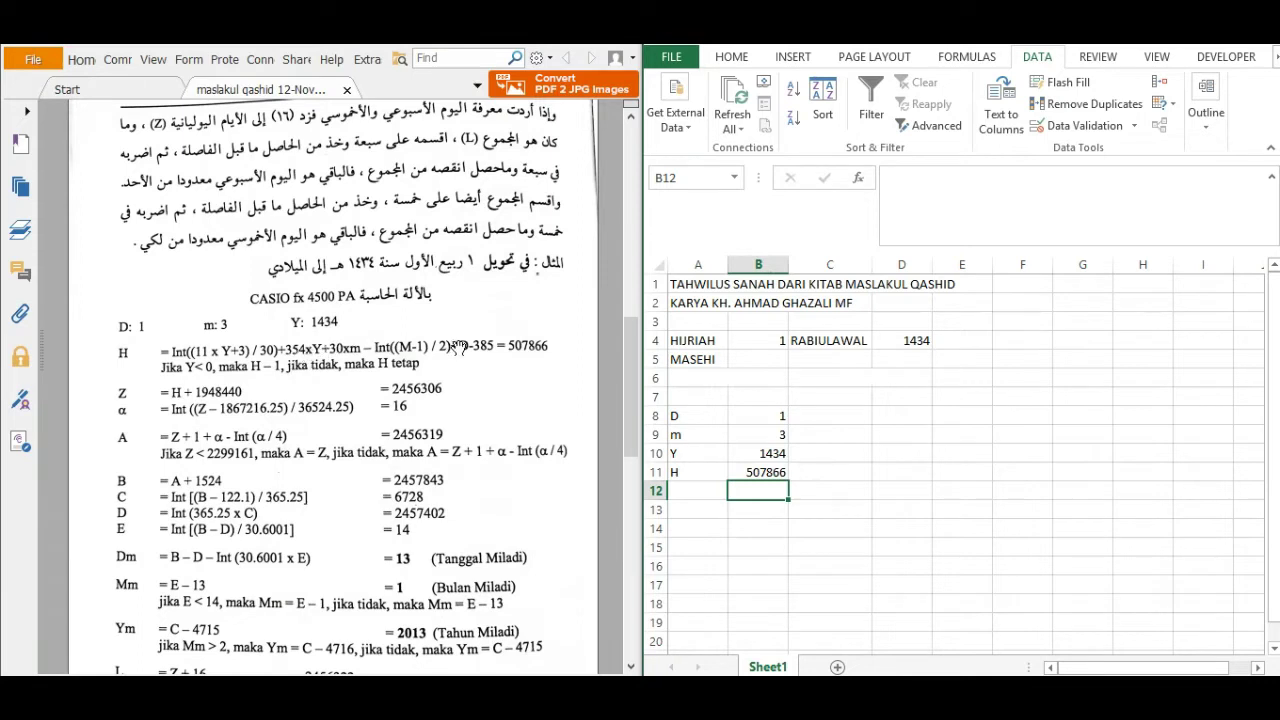
Step: Insert IF(B10<0; and an opening parenthesis before the existing INT expression in the B11 formula
click(758, 472)
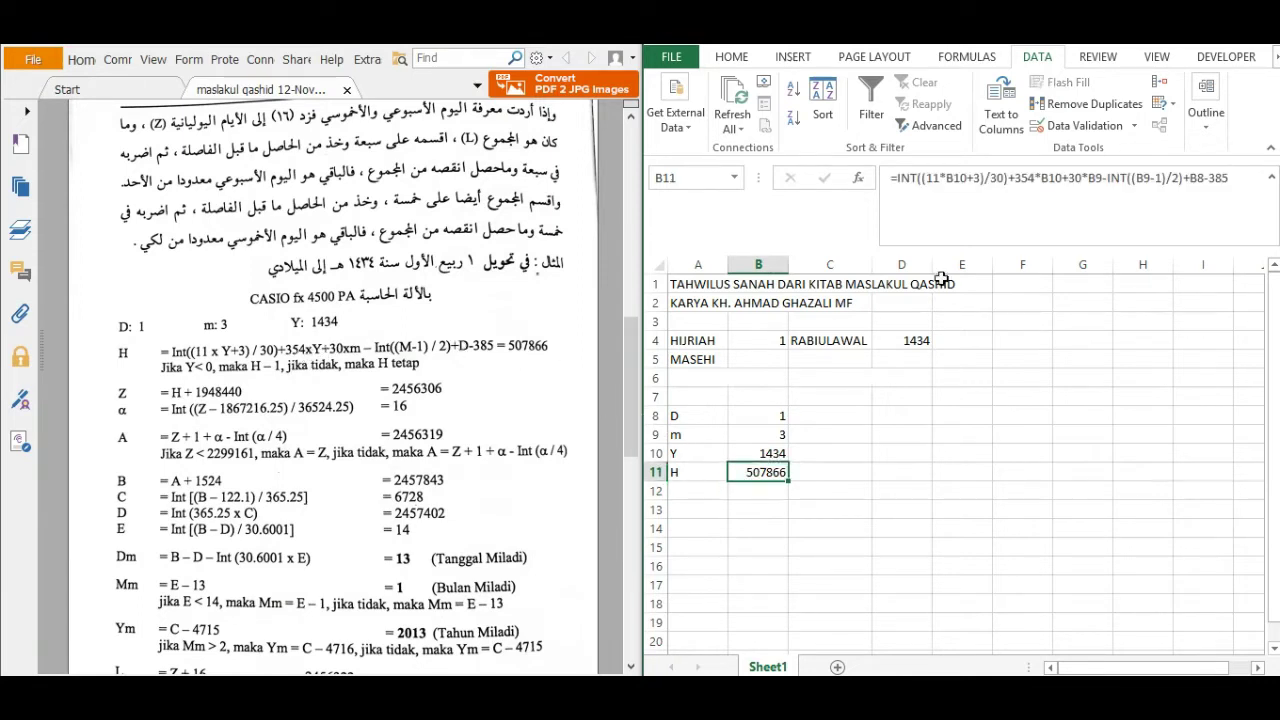
click(919, 178)
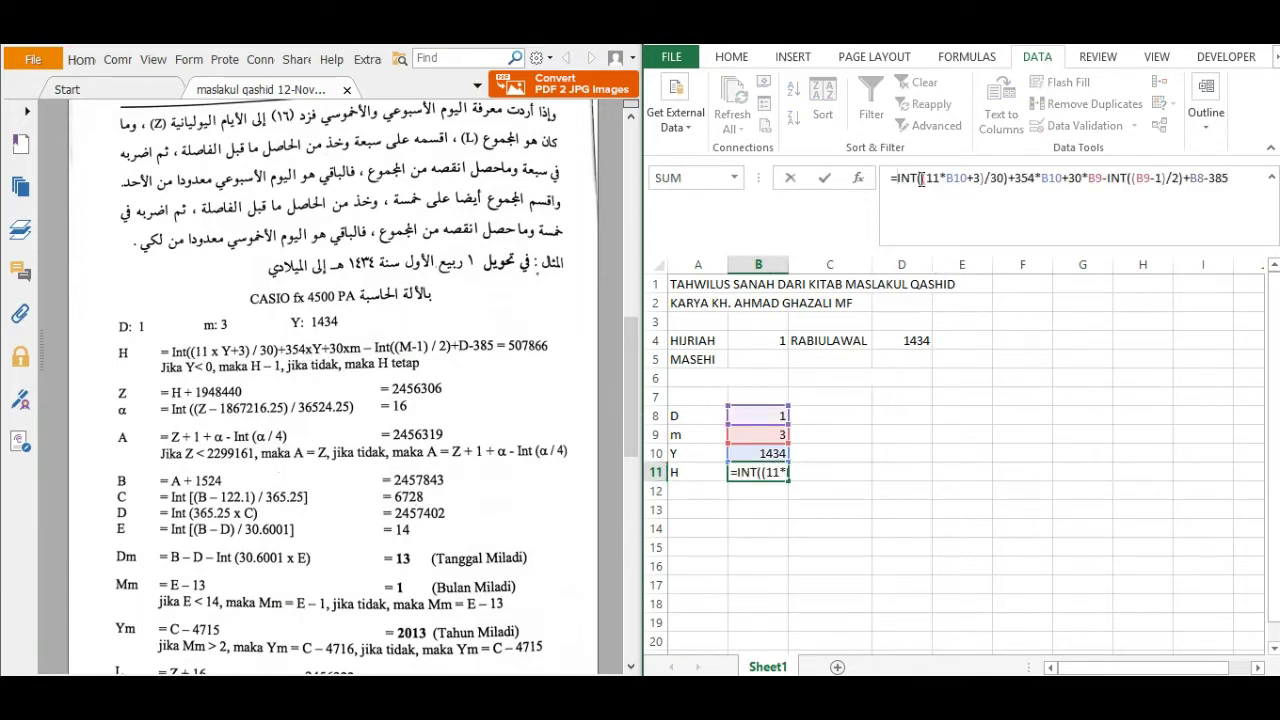
click(896, 178)
text(IF()
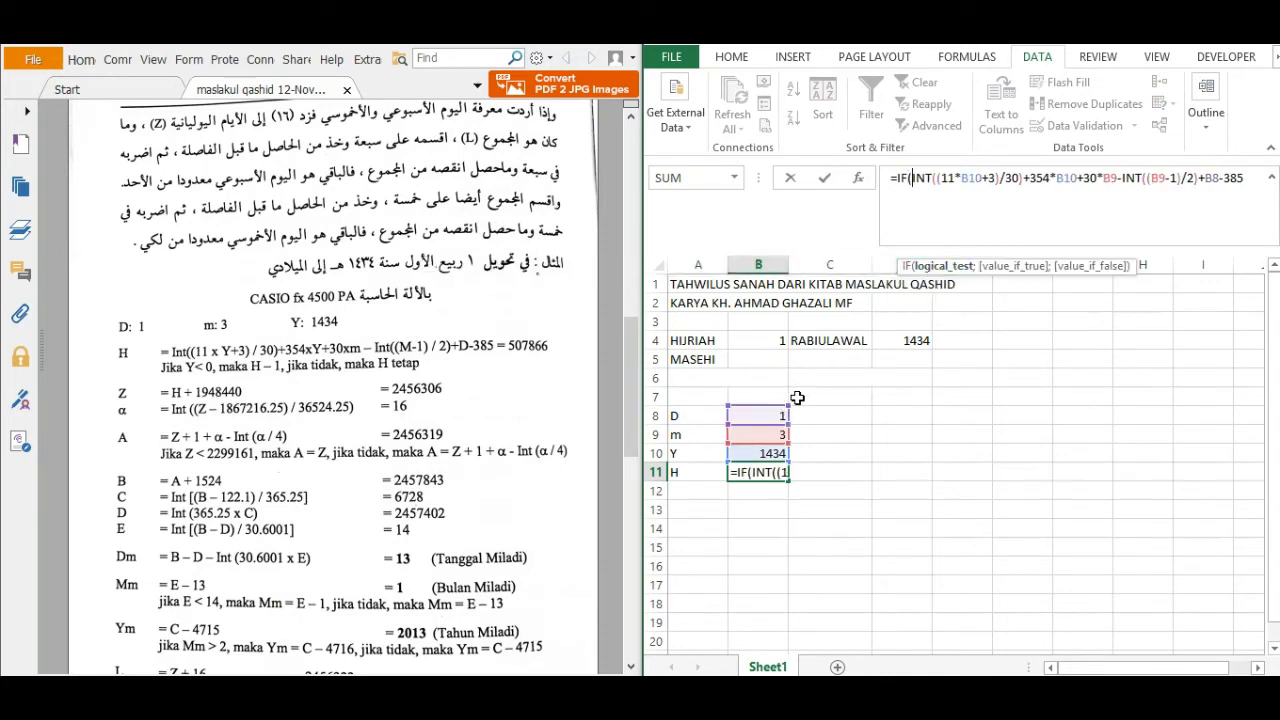
click(770, 452)
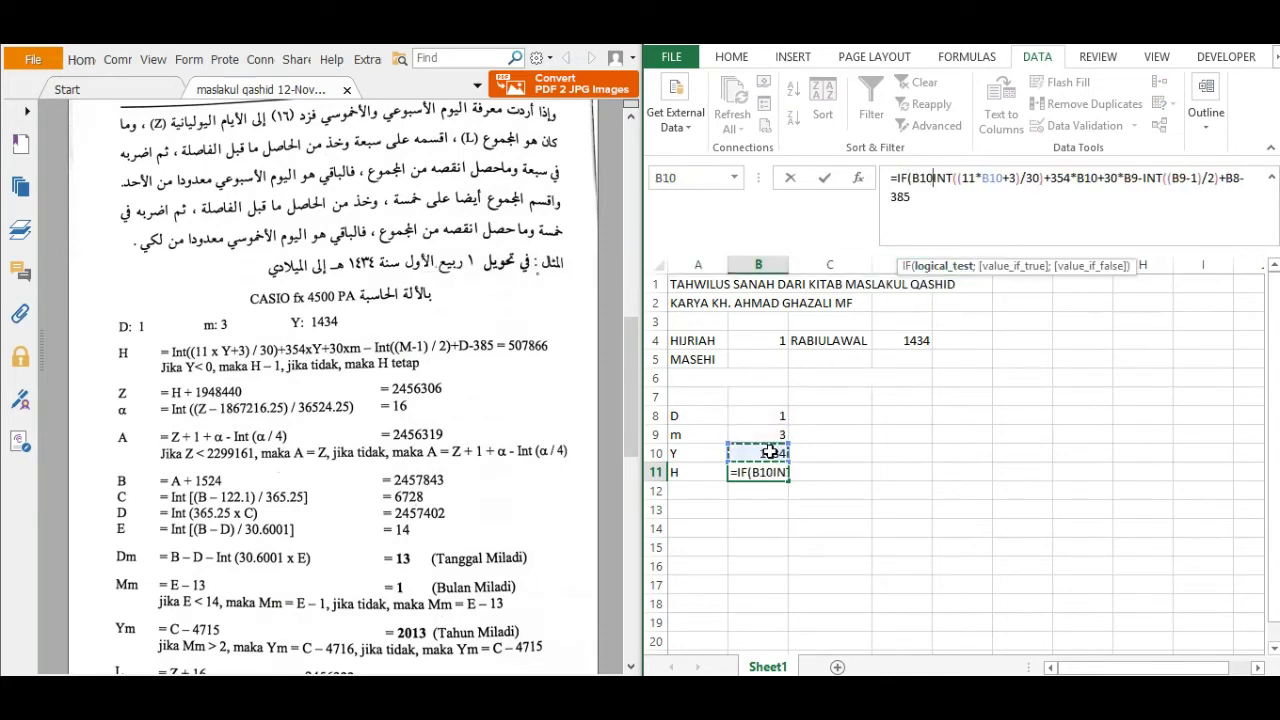
text(<0)
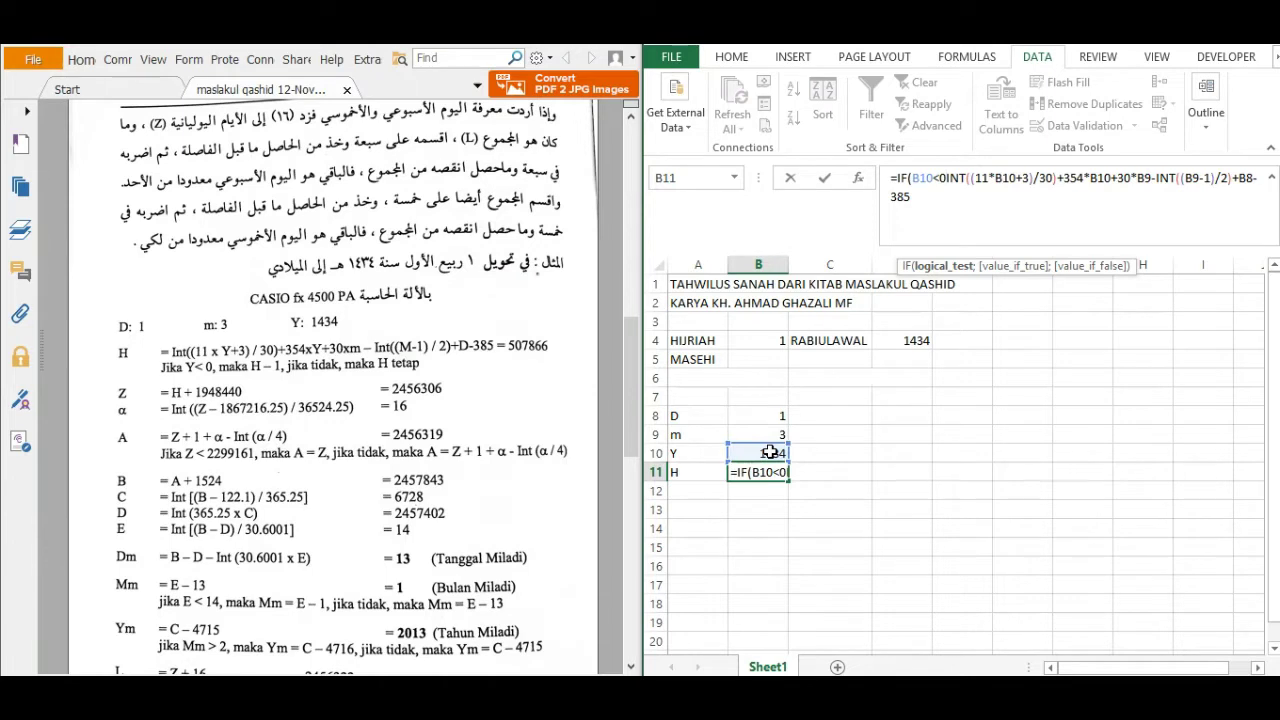
text(;)
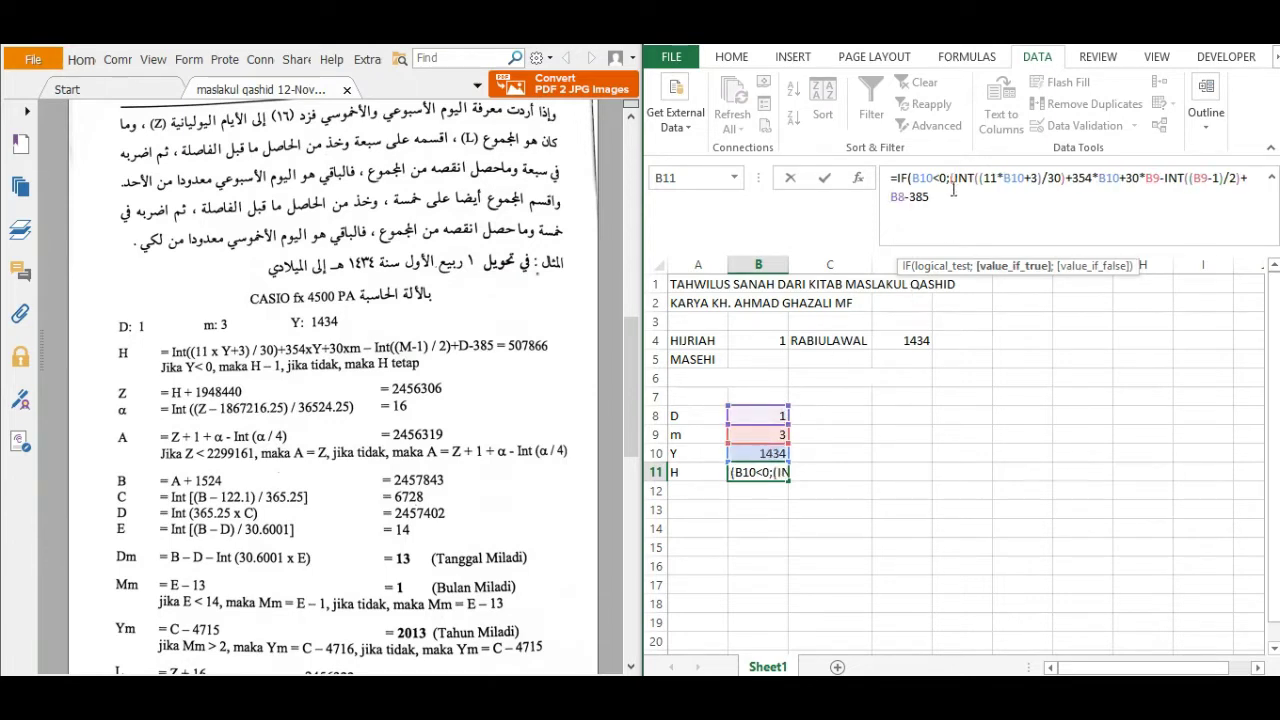
Step: Copy the H expression in B11, then close its parenthesis and subtract 1 to finish the value-if-true
drag(952, 182, 943, 195)
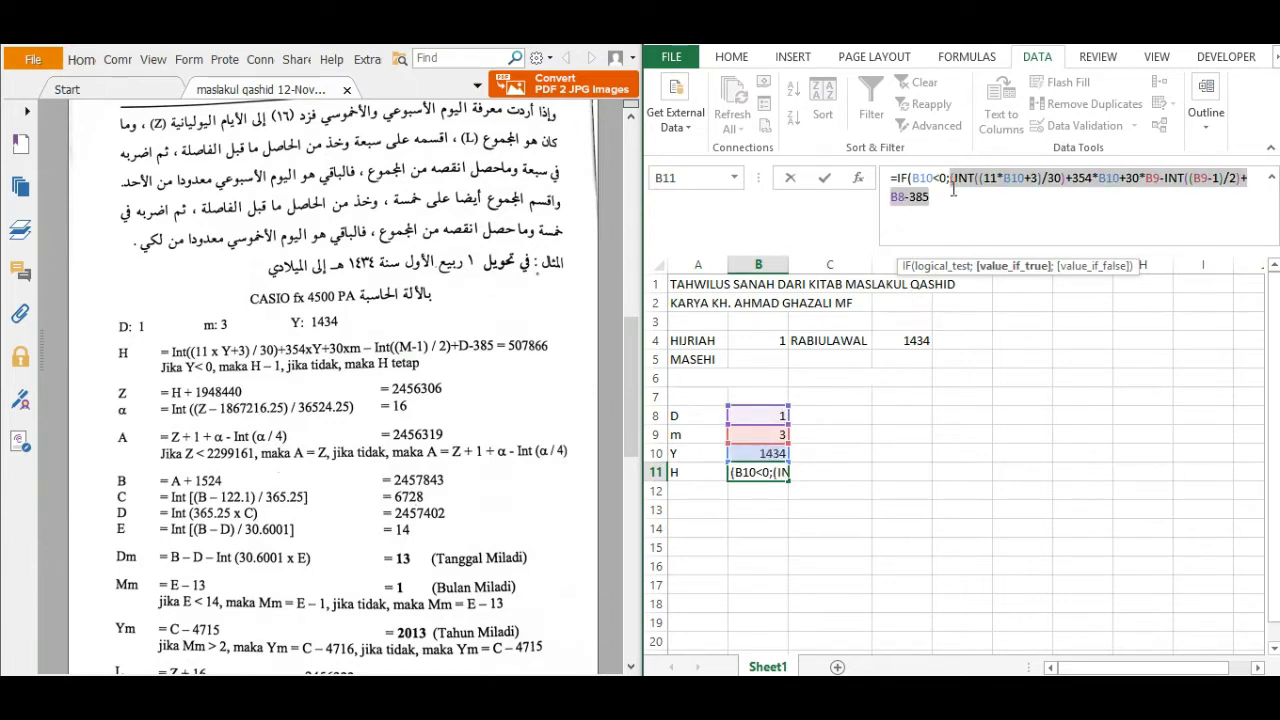
click(942, 196)
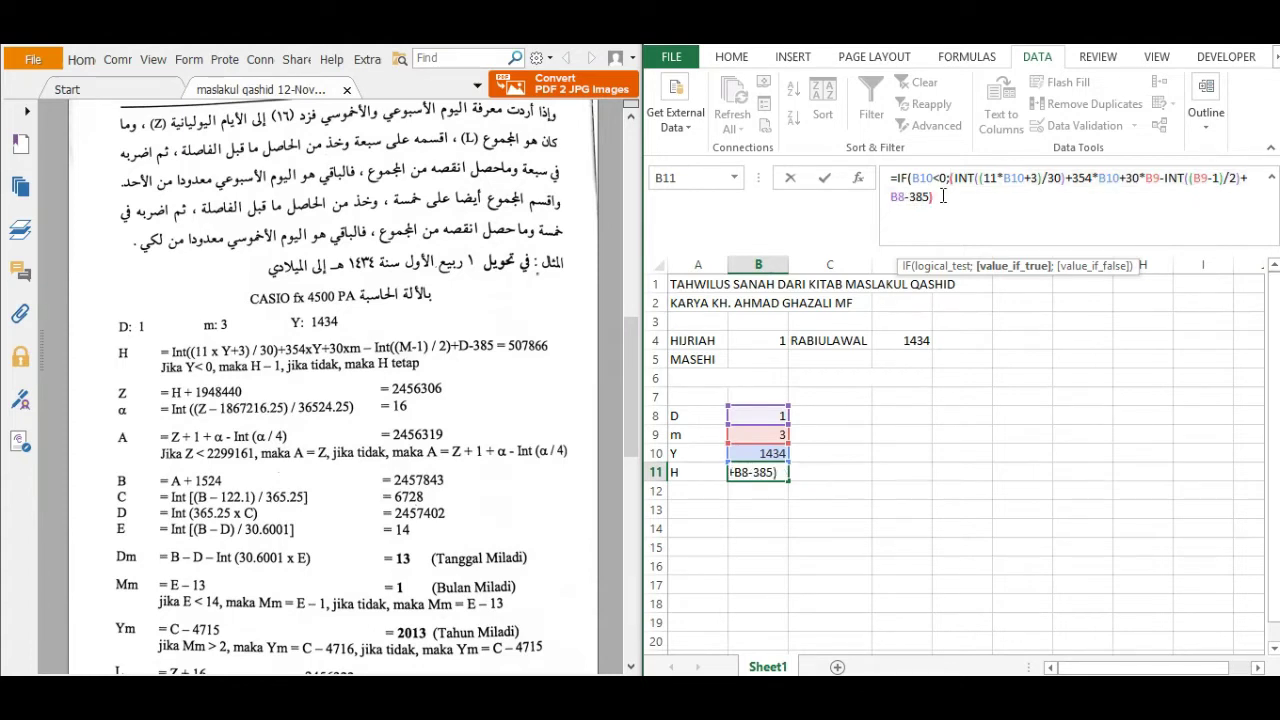
text(-1;)
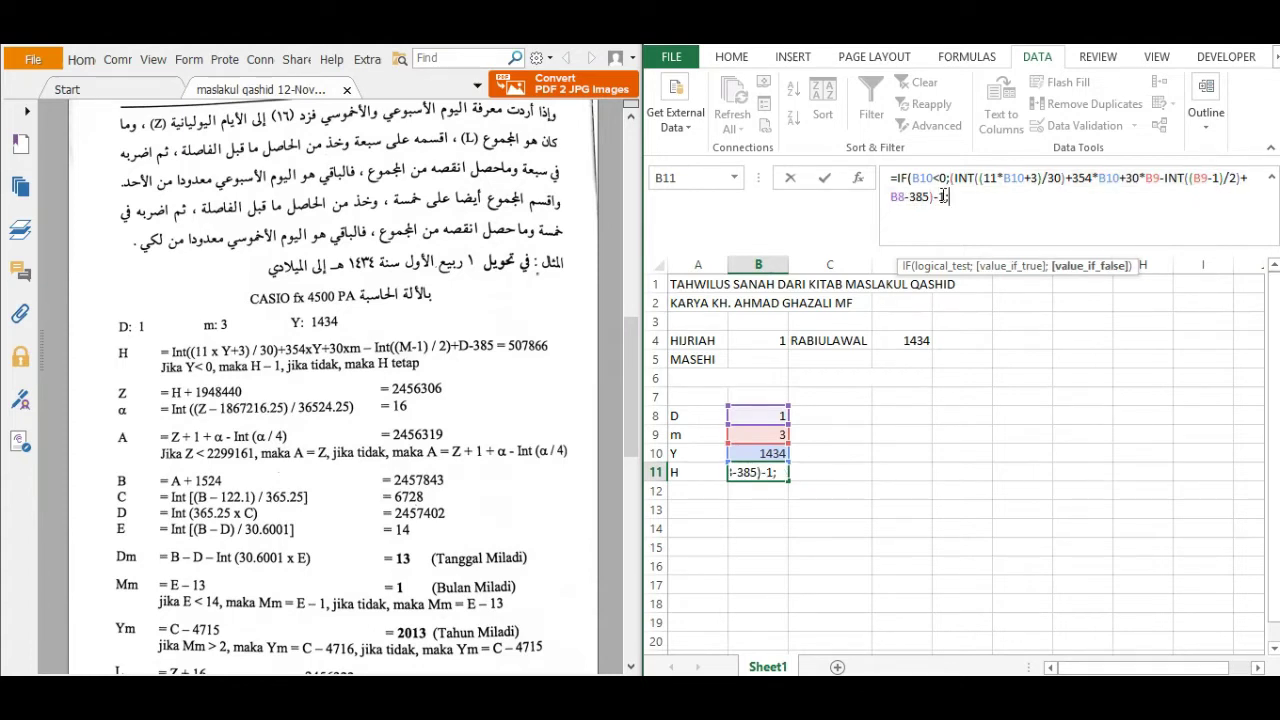
Step: Paste the copied H expression as the value-if-false in B11, remove its extra opening parenthesis, close the IF and commit
key(ctrl+v)
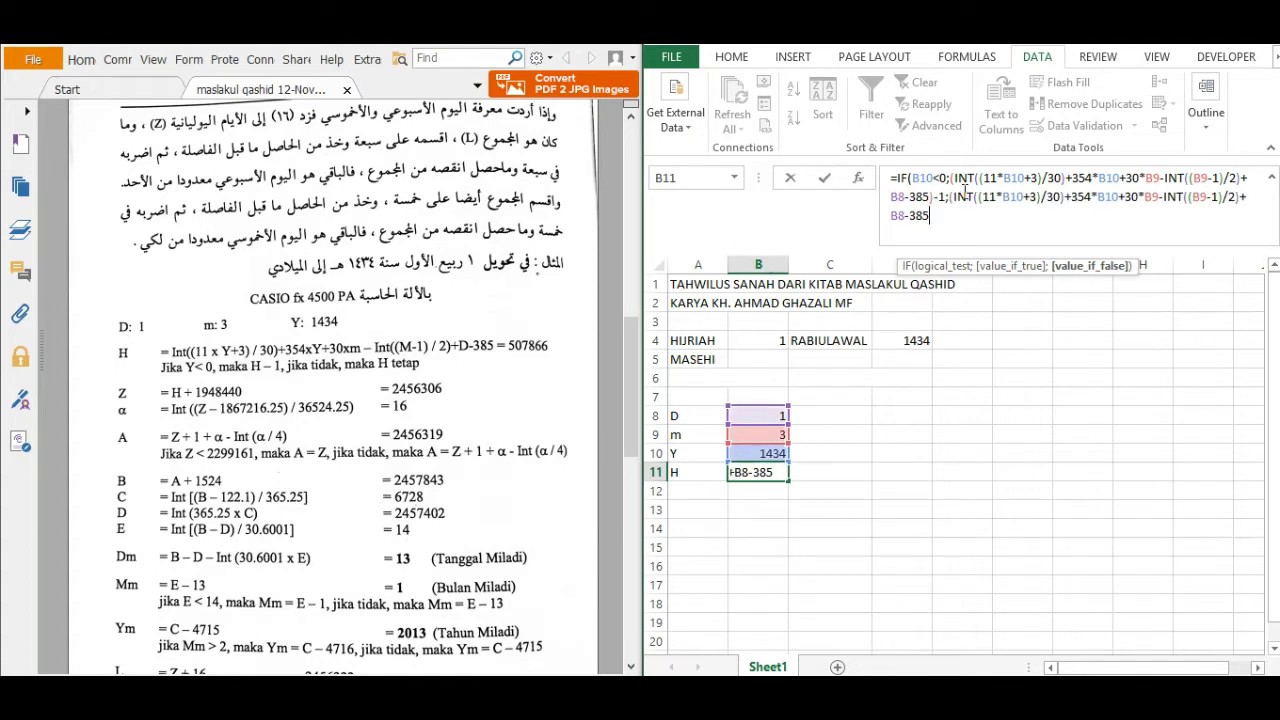
click(957, 197)
key(BackSpace)
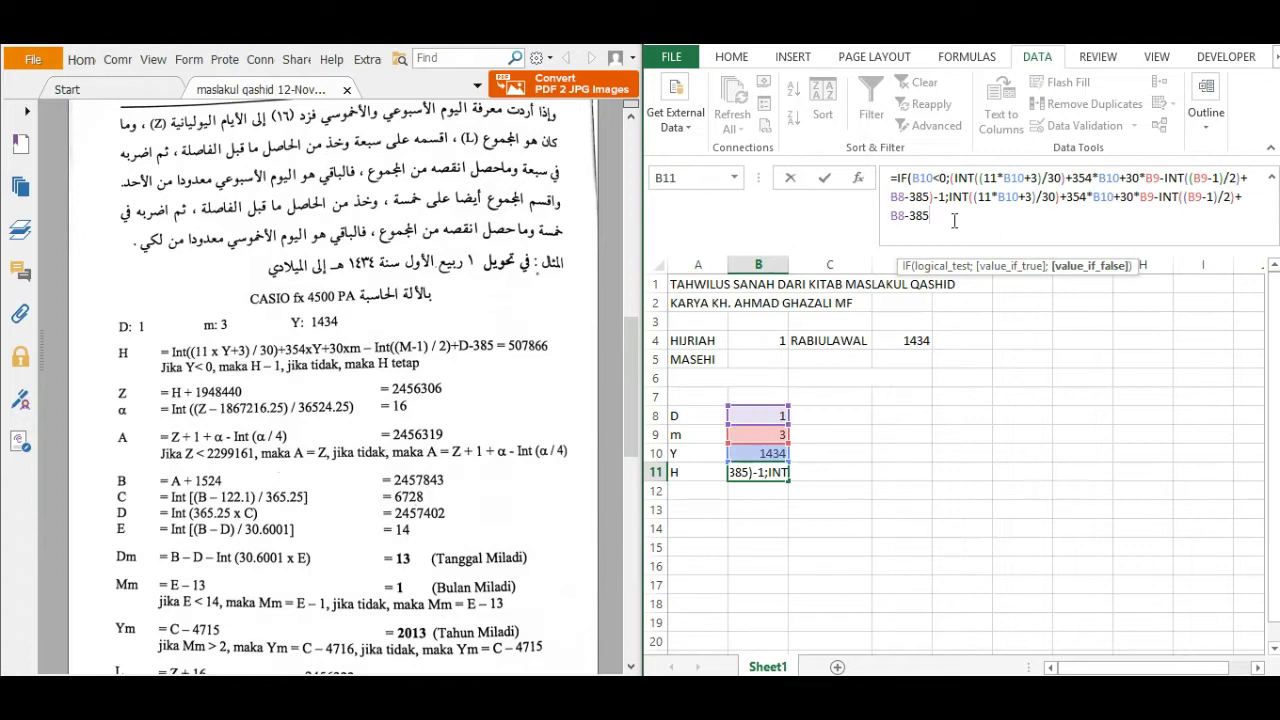
click(954, 221)
text())
key(Return)
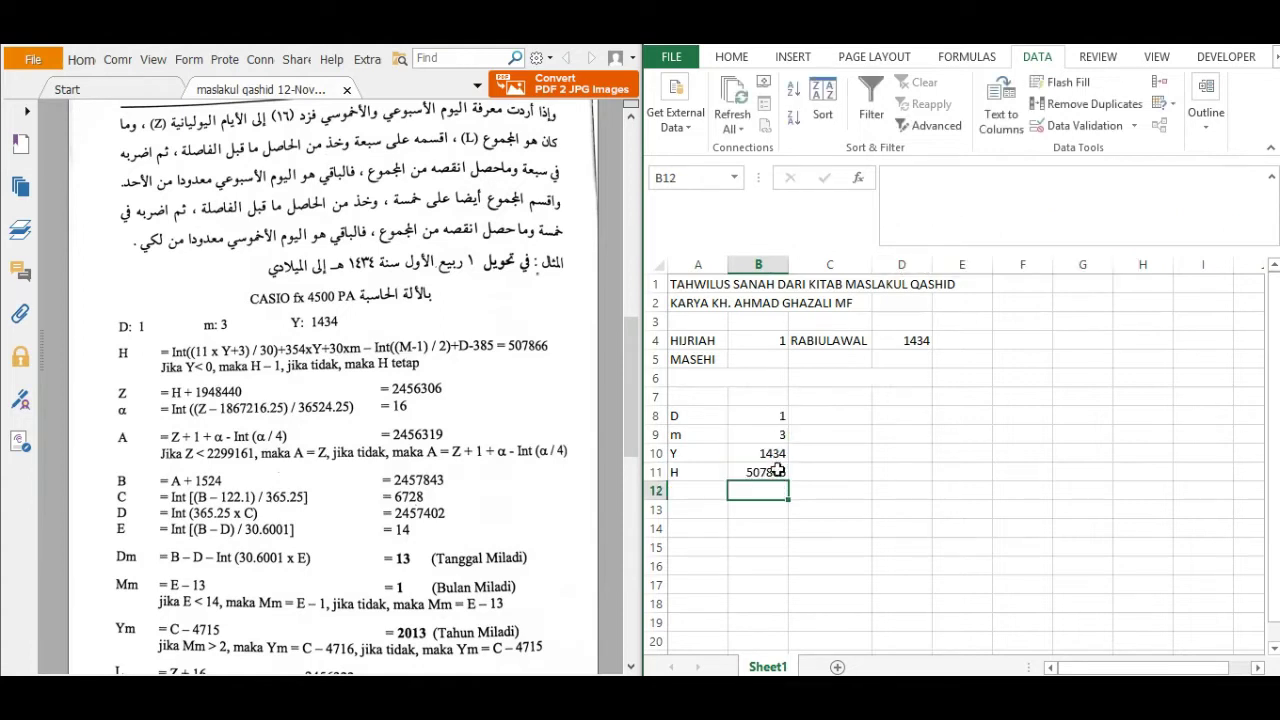
Step: Label A12 as Z and enter =B11+1948440 in B12
click(712, 487)
text(Z)
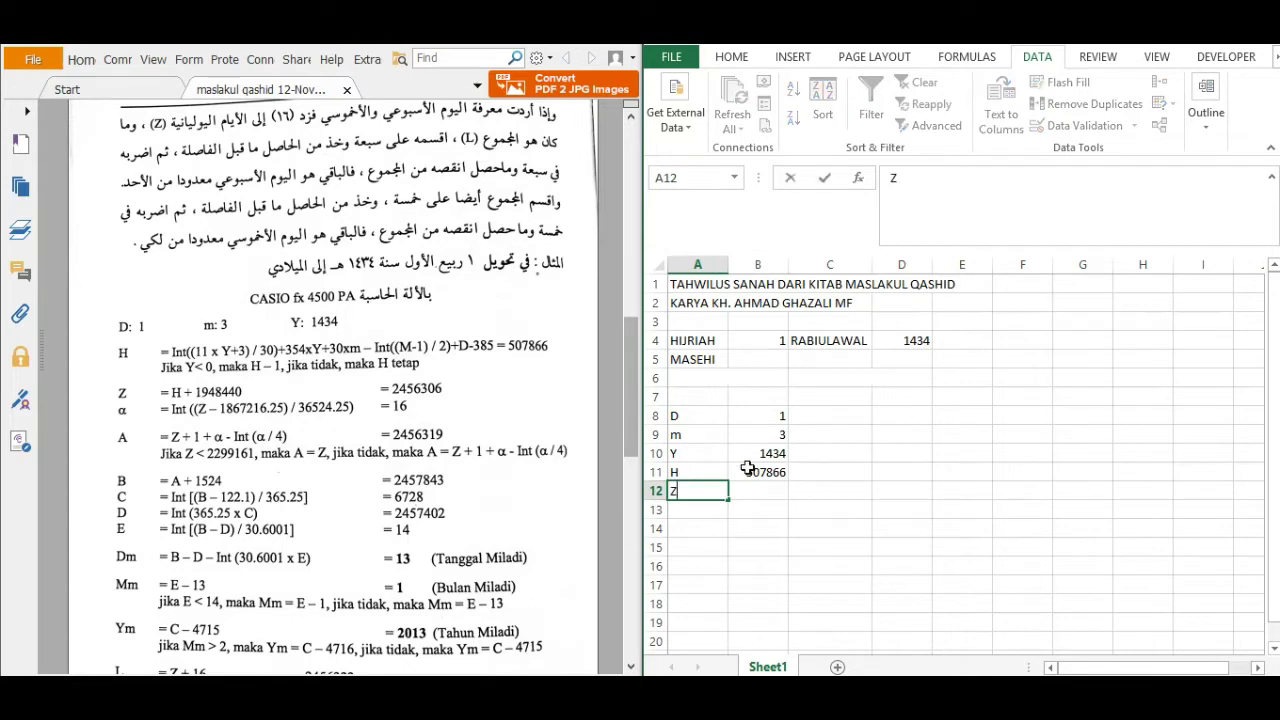
click(748, 493)
text(=)
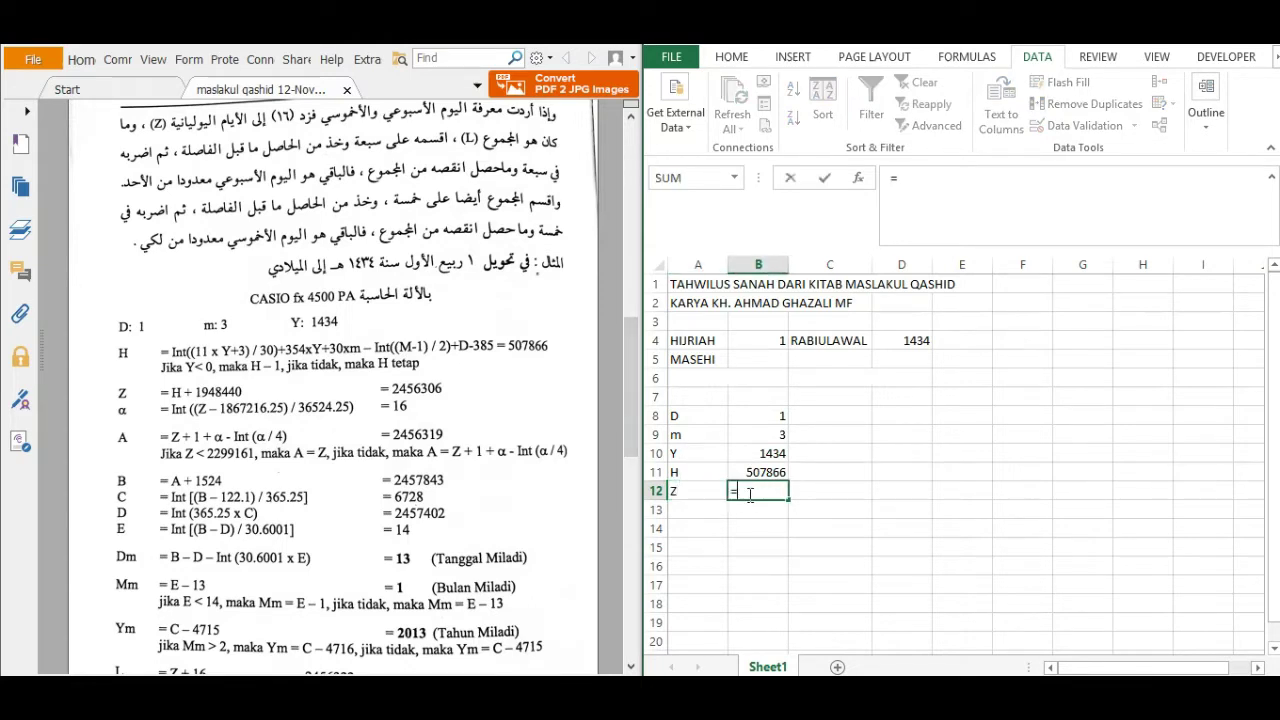
click(775, 470)
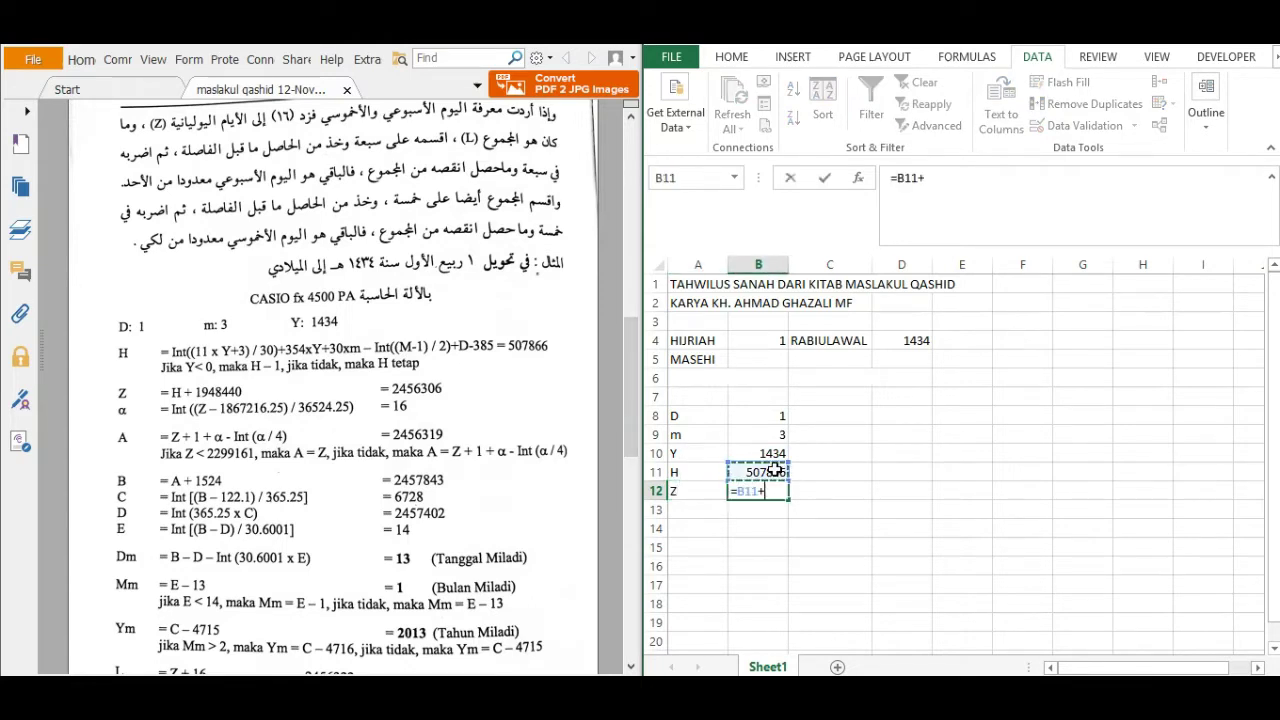
text(+194)
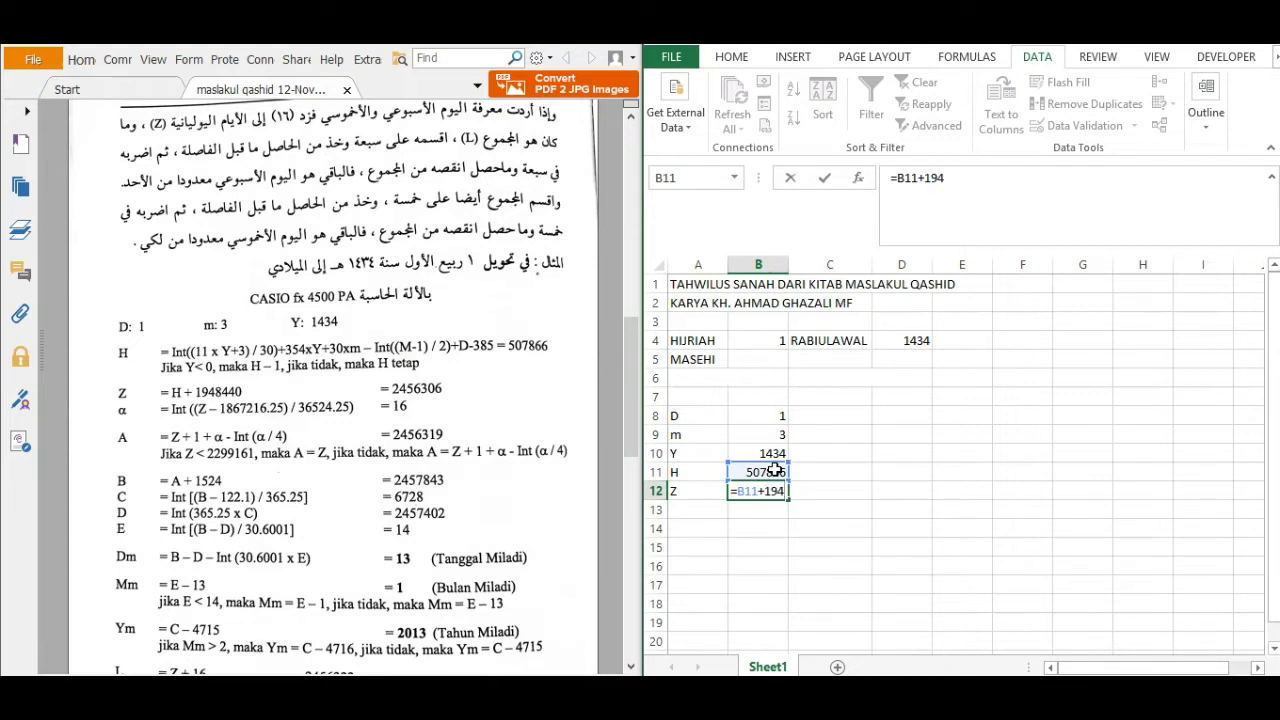
text(8440)
key(Return)
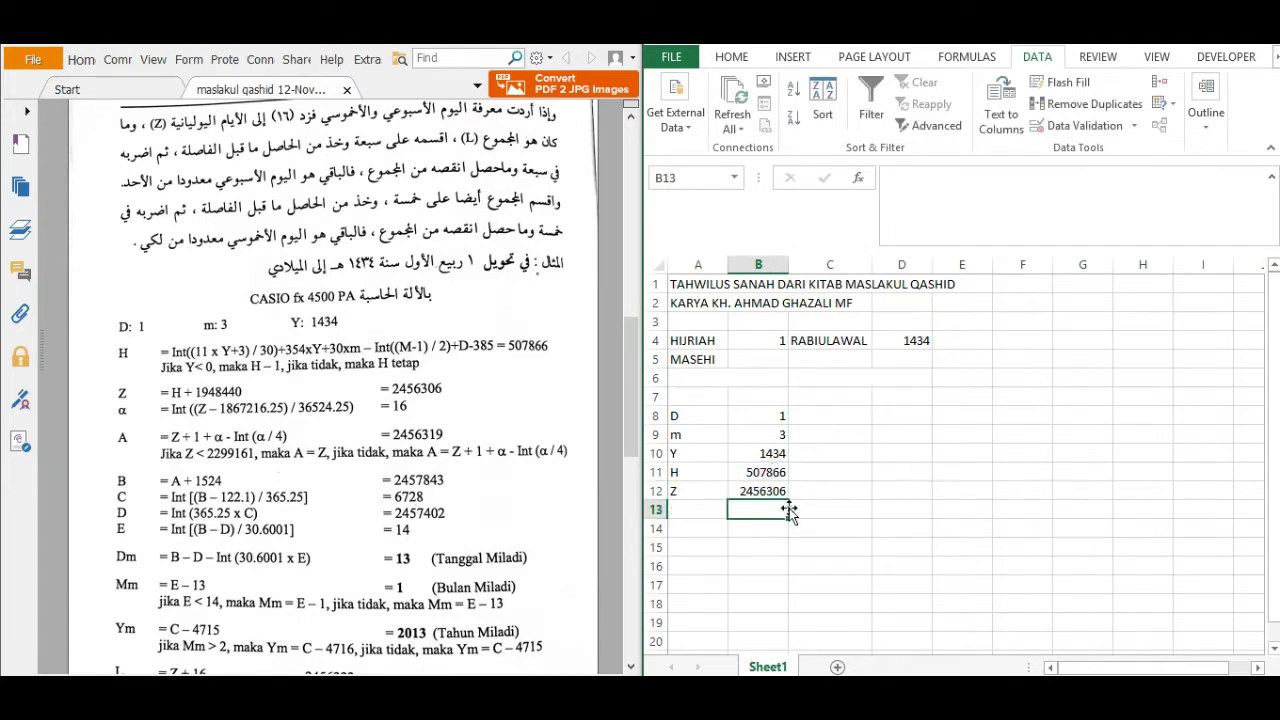
Step: Label A13 as a and enter =INT((B12-1867216.25)/36524.25) in B13
click(725, 509)
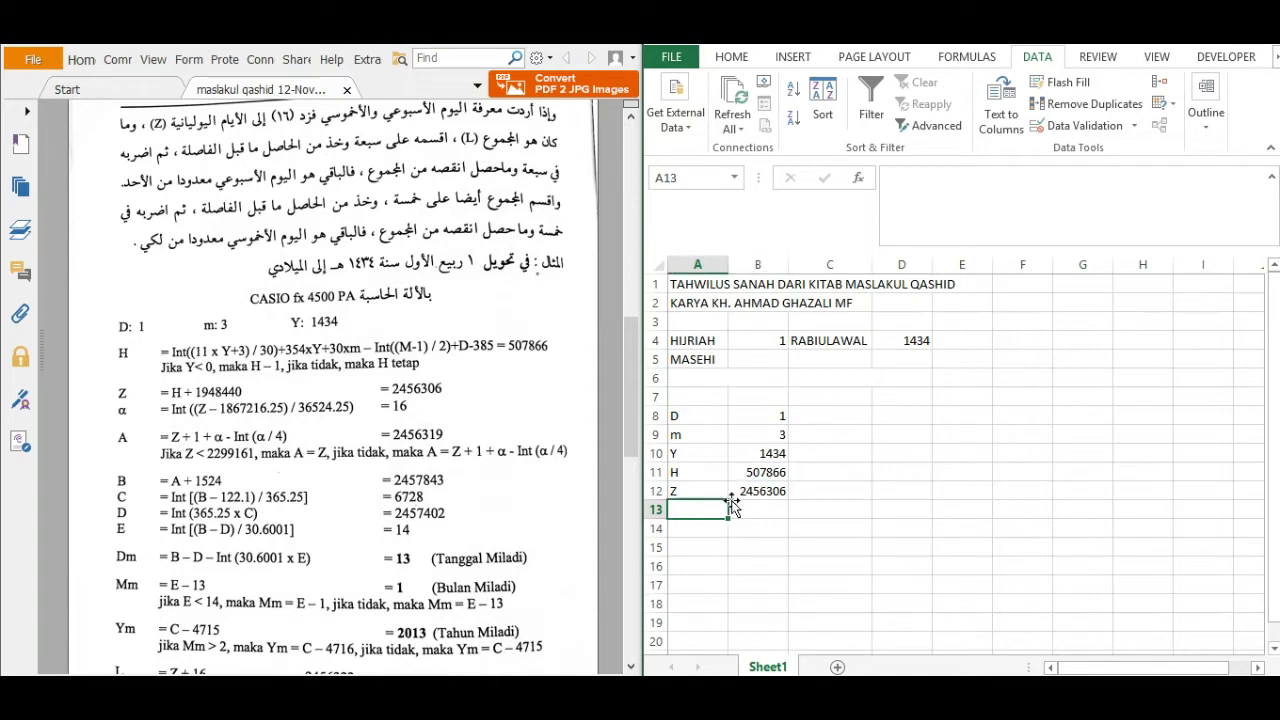
text(a)
click(760, 512)
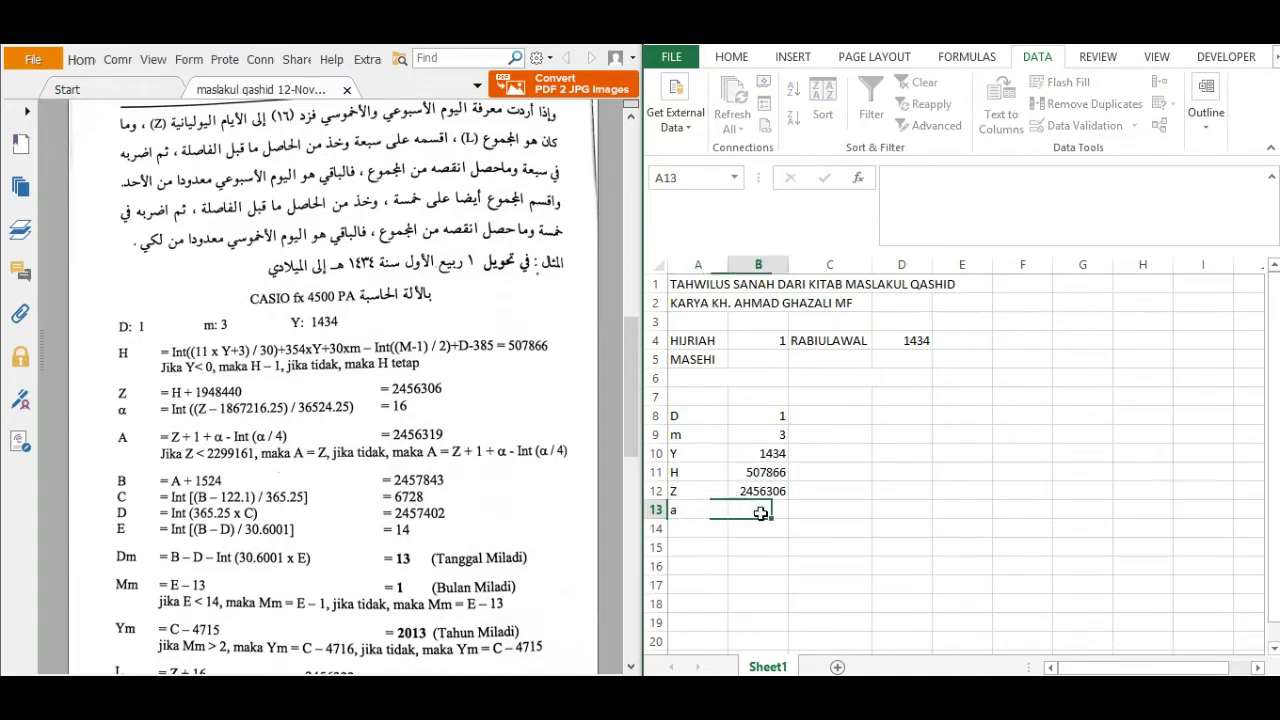
text(=IN)
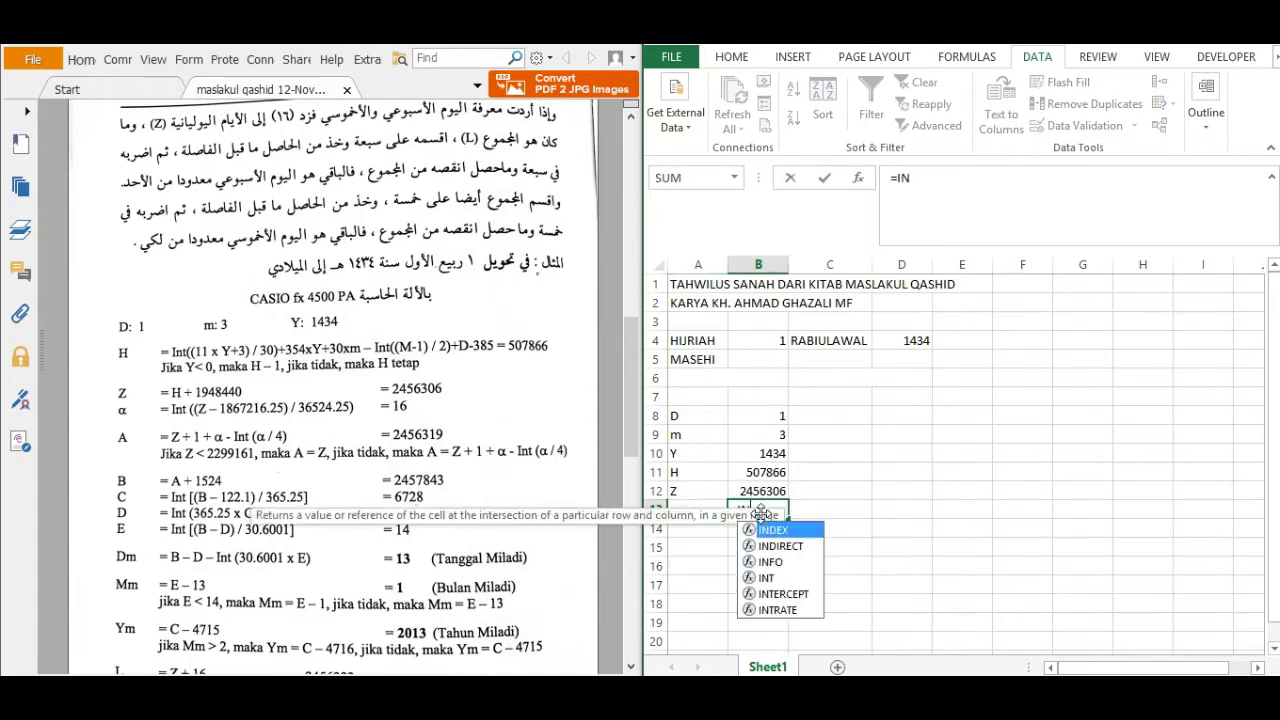
text(T()
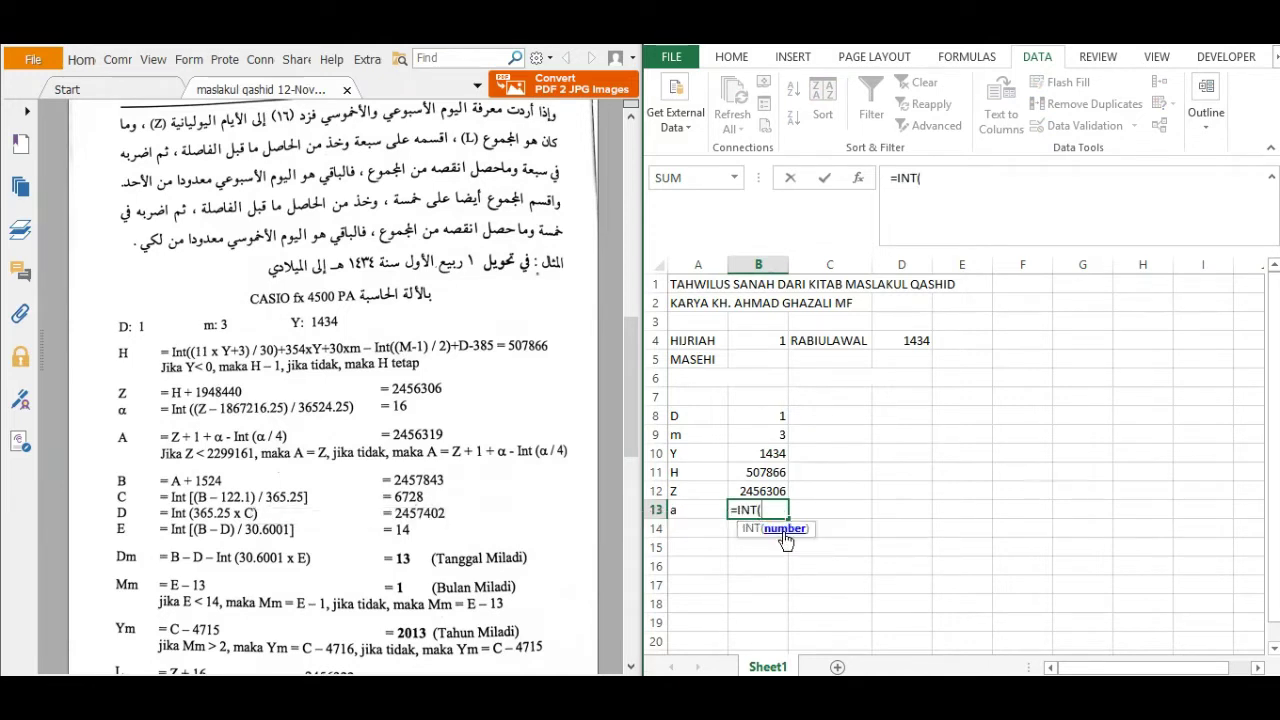
text(()
click(750, 488)
text(-)
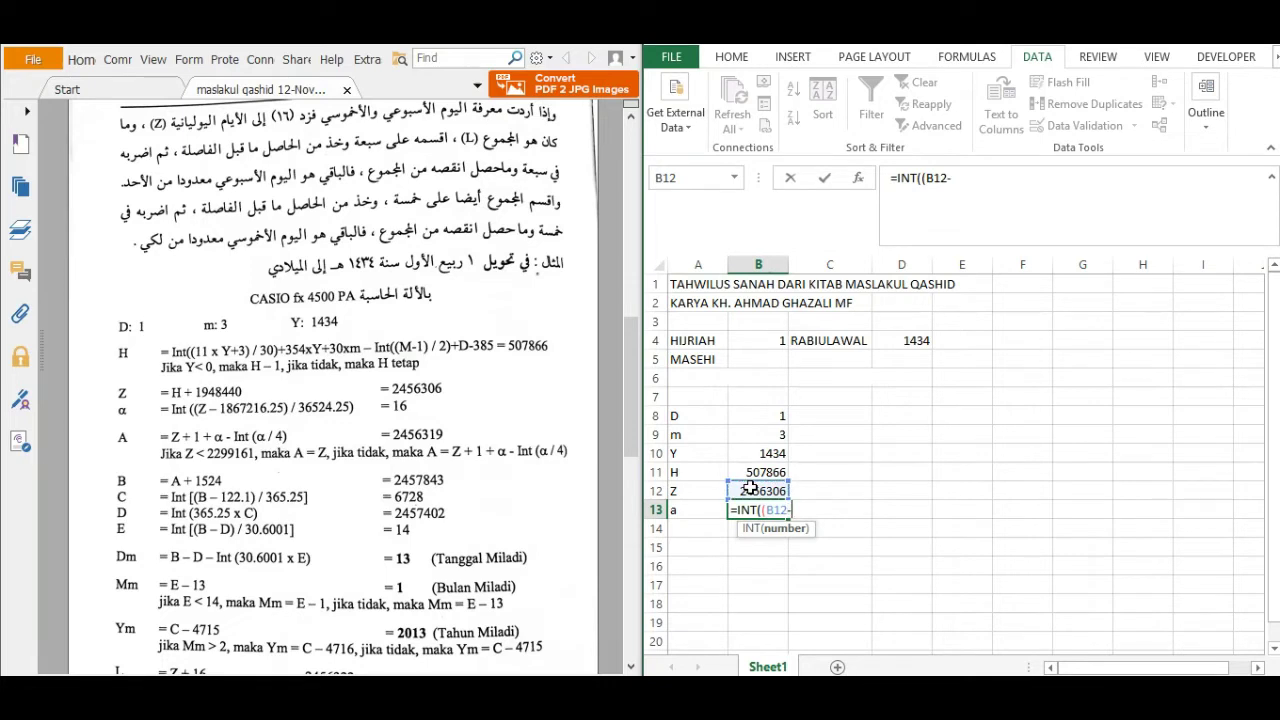
text(1867216.25)/)
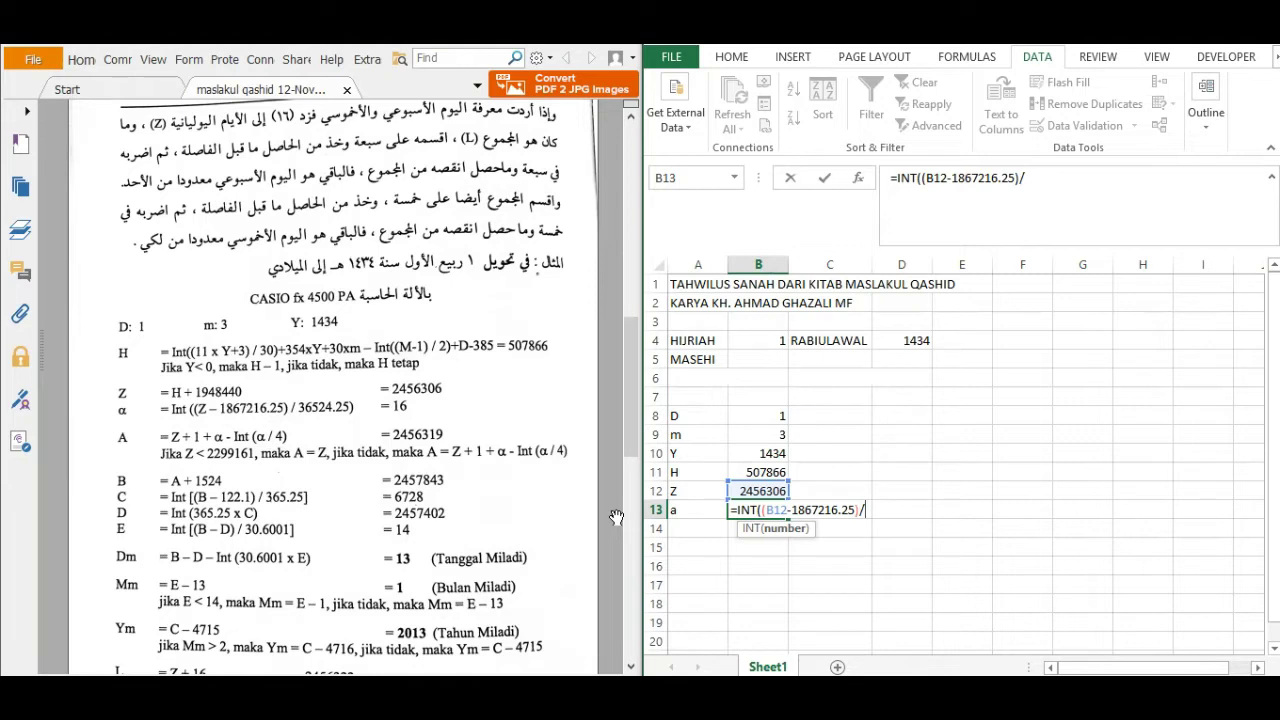
text(36524.25)
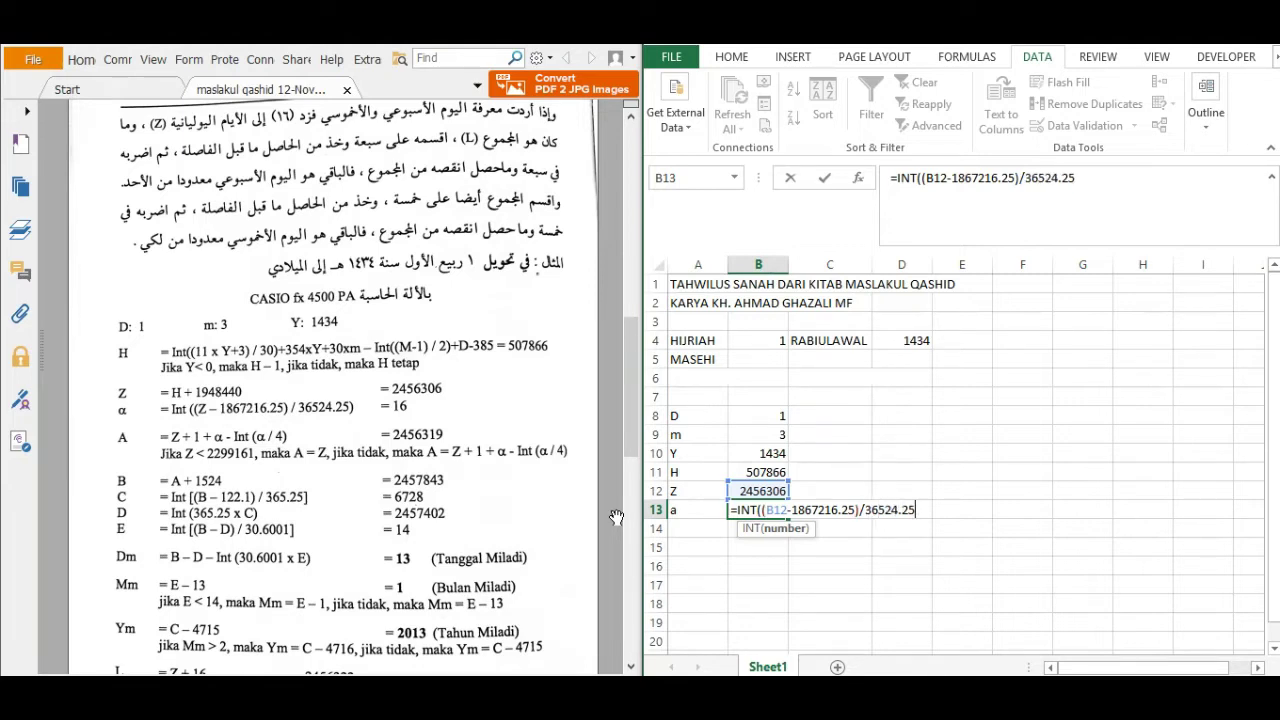
text())
key(Return)
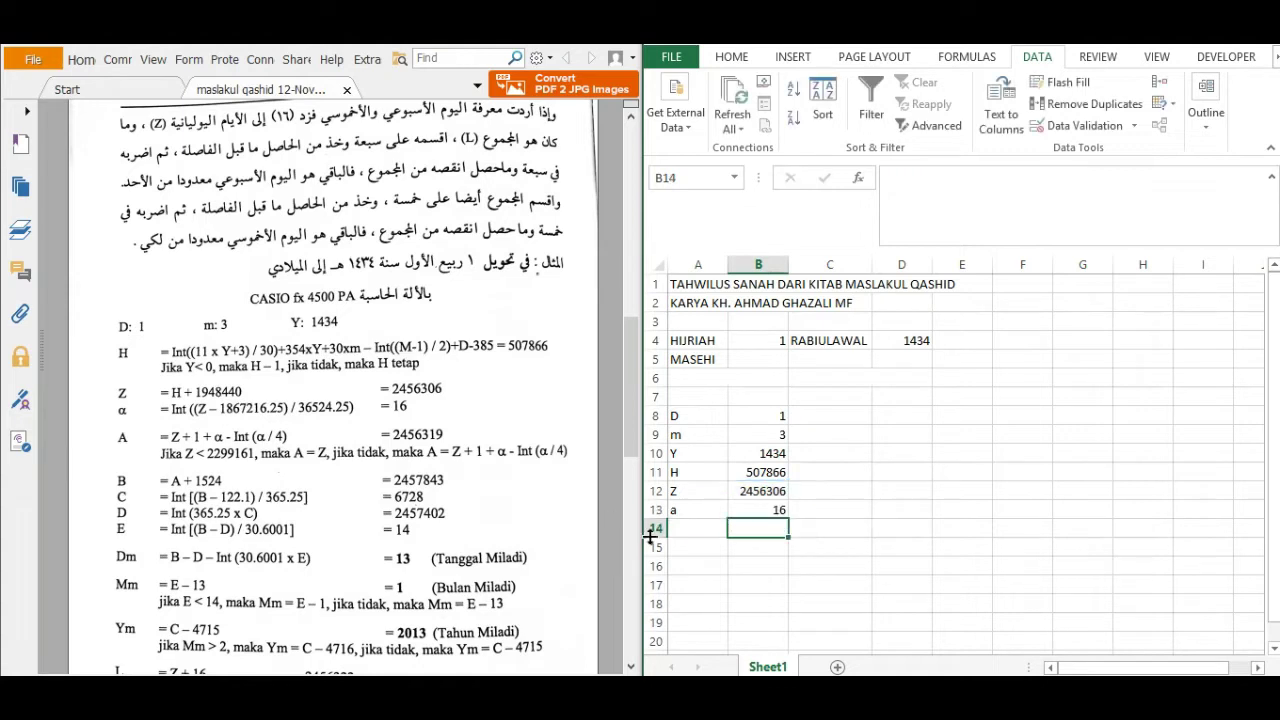
Step: Label A14 as A and enter =B12+1+B13-INT(B13/4) in B14
click(691, 527)
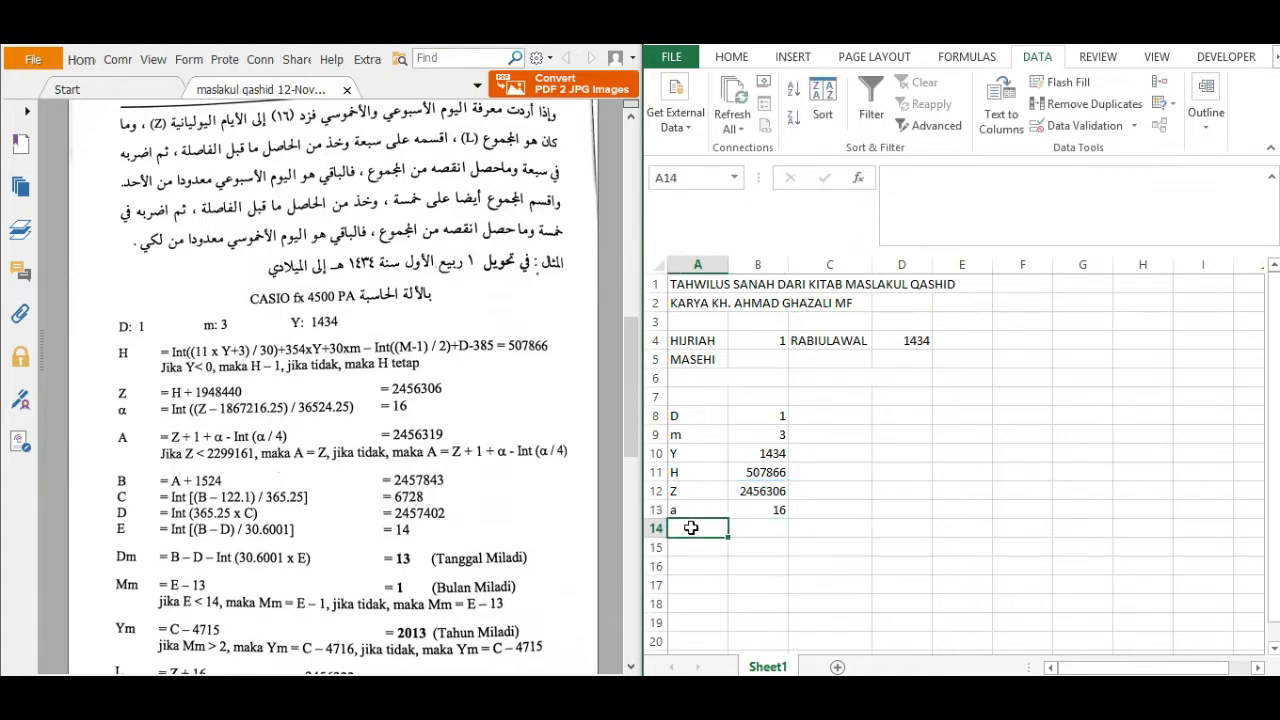
text(A)
click(752, 529)
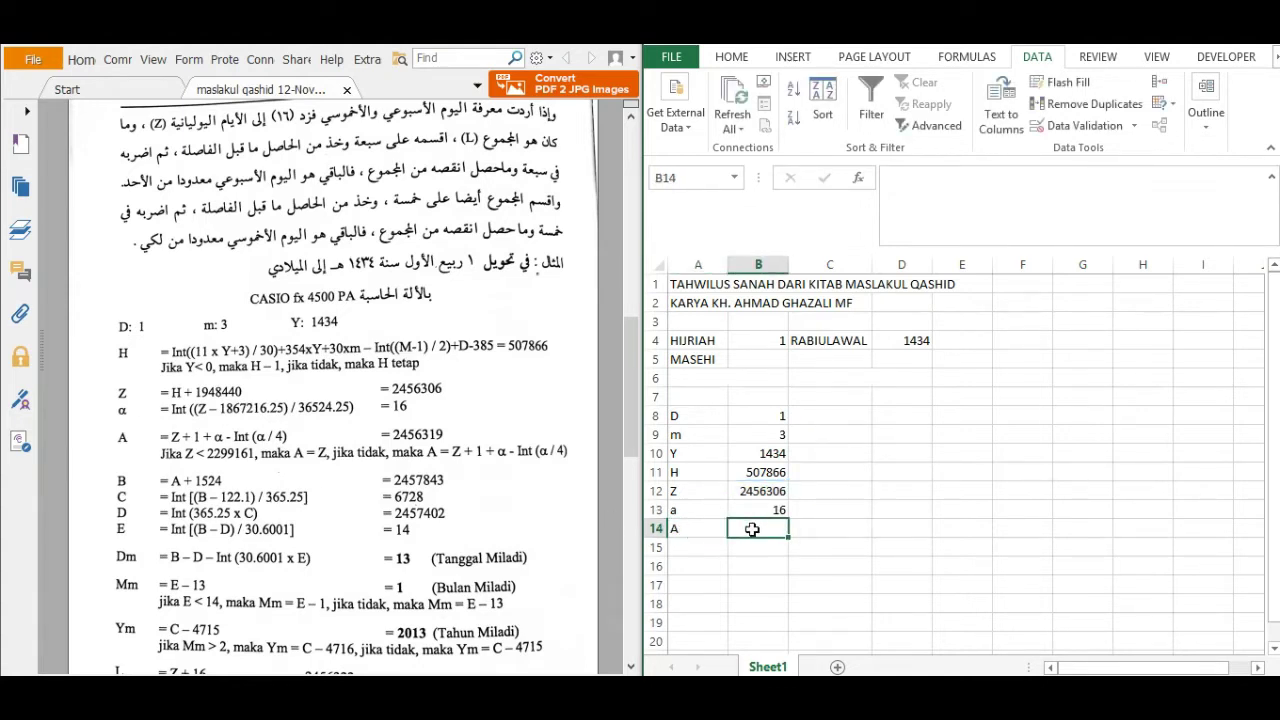
text(=)
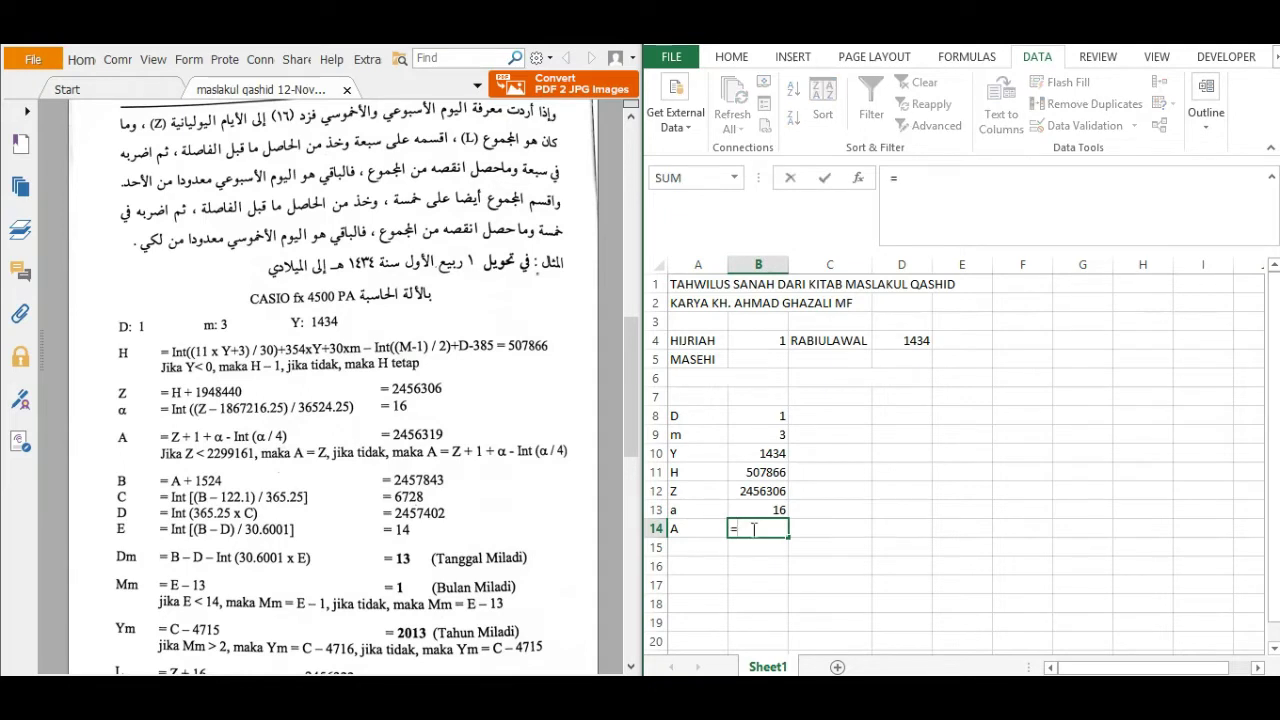
click(770, 491)
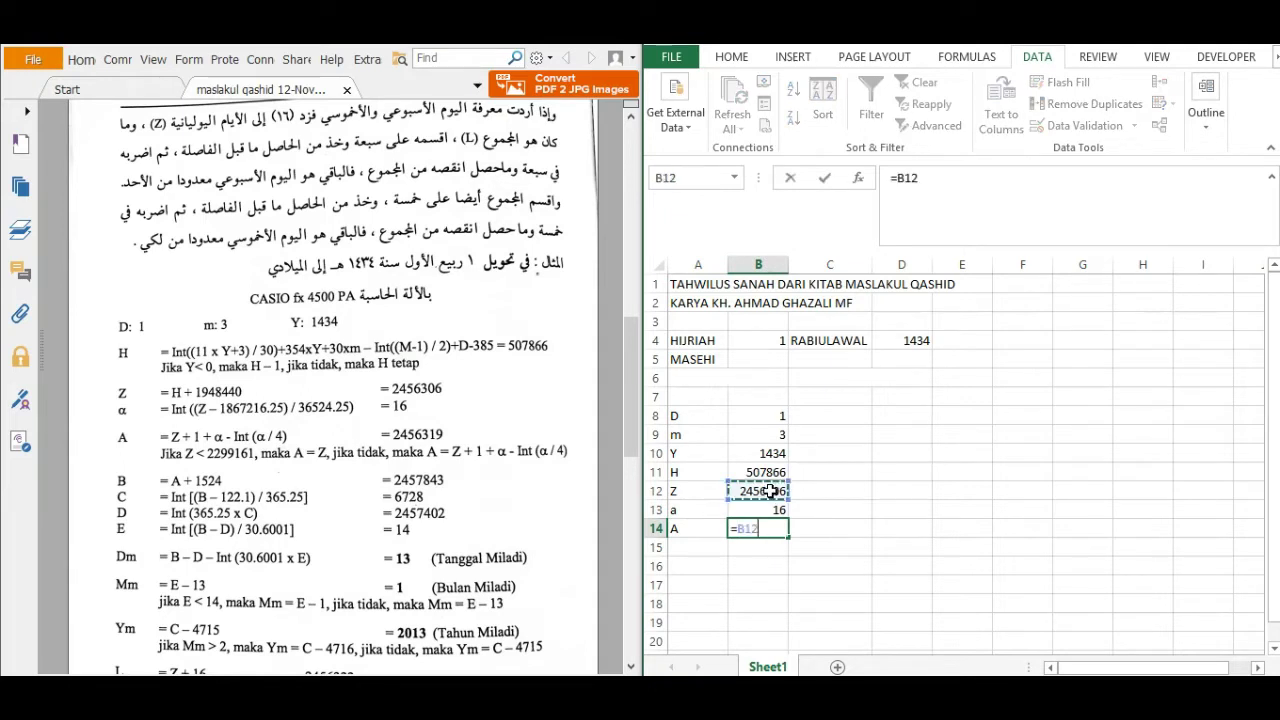
text(+)
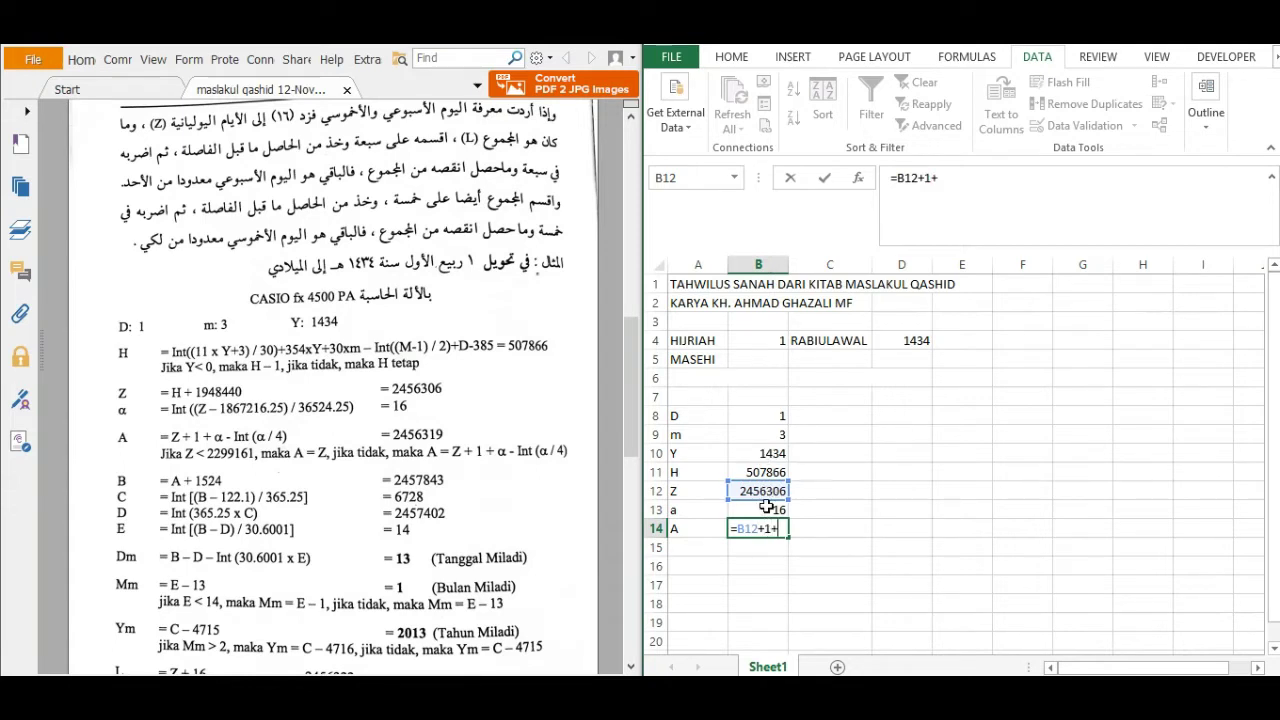
text(1+)
click(765, 509)
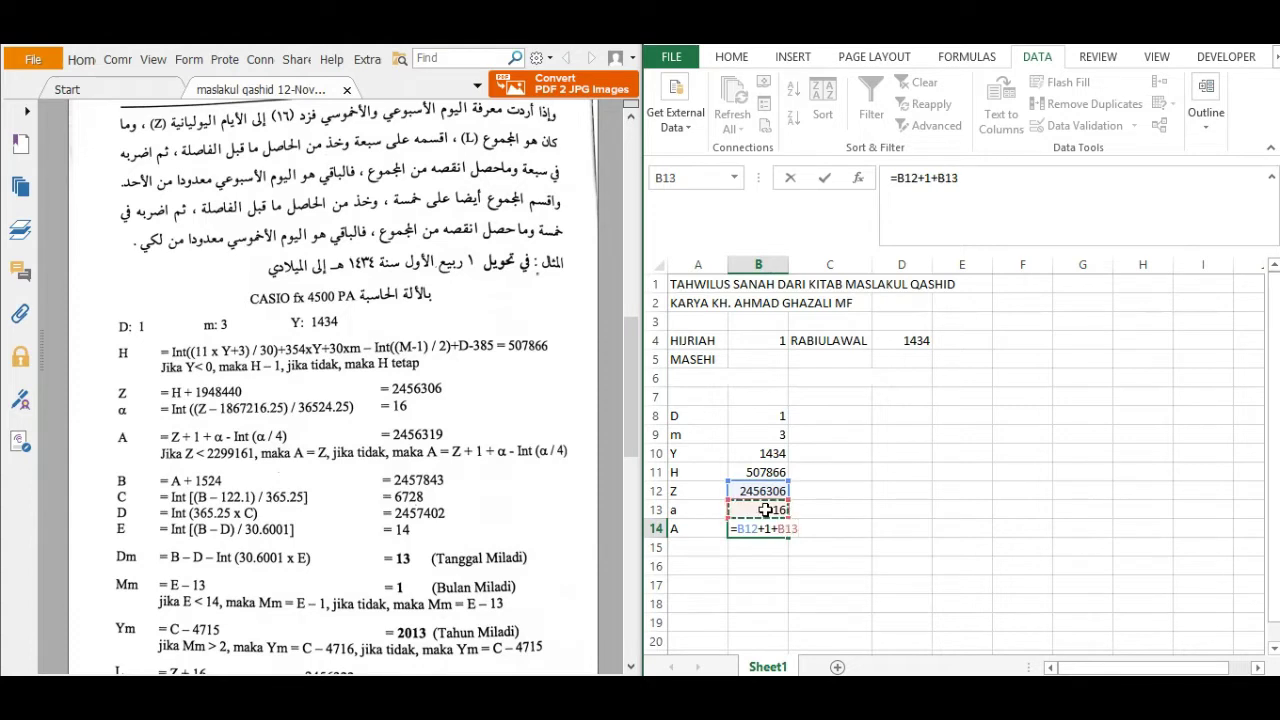
text(-INT()
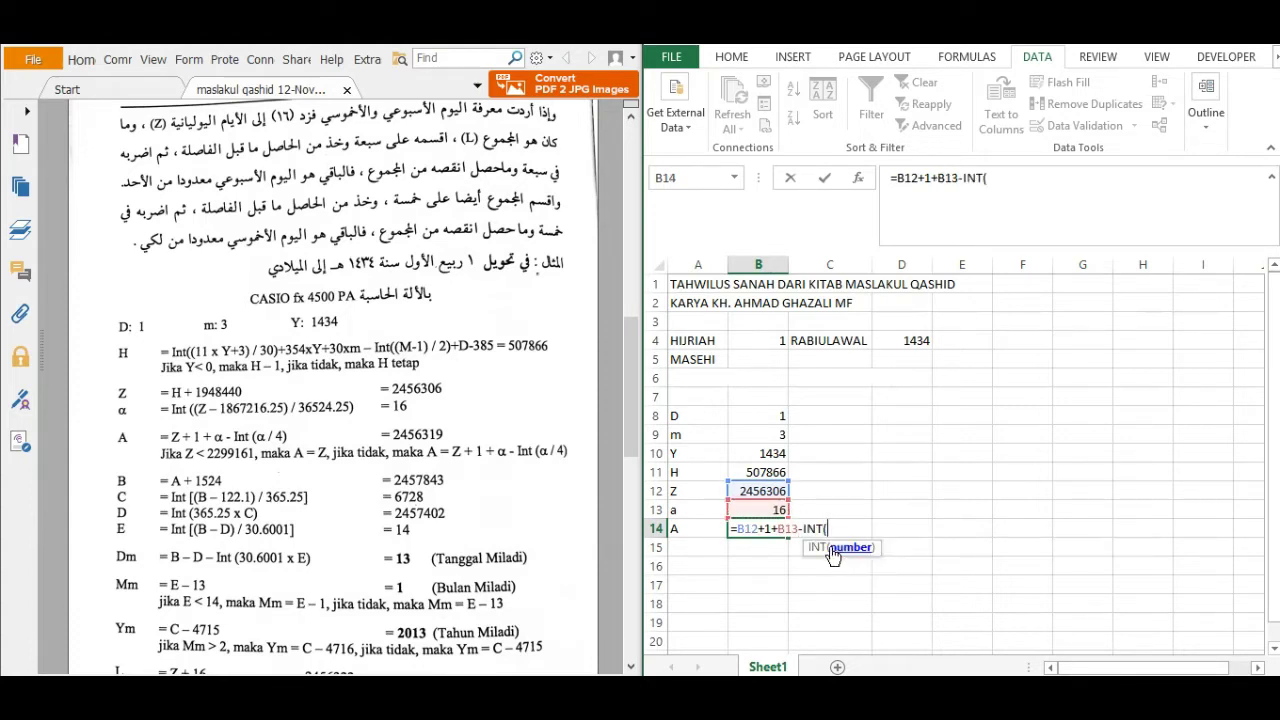
double_click(836, 550)
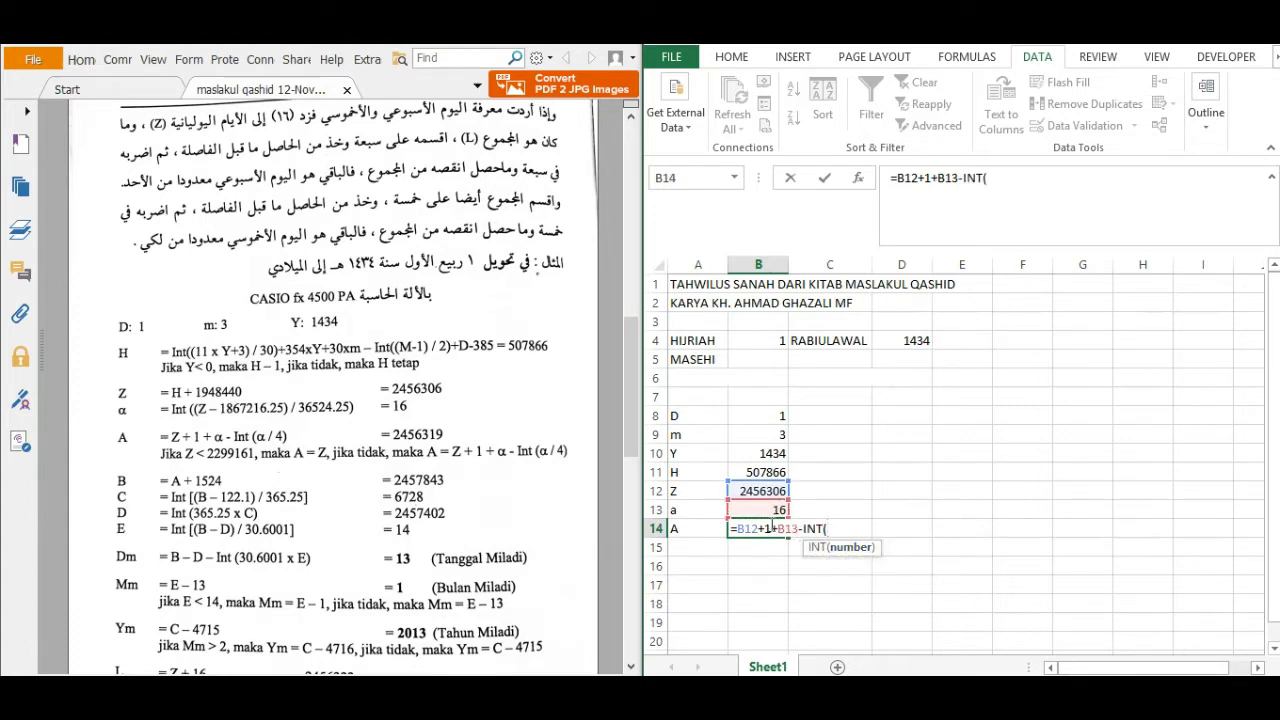
click(759, 509)
text(/)
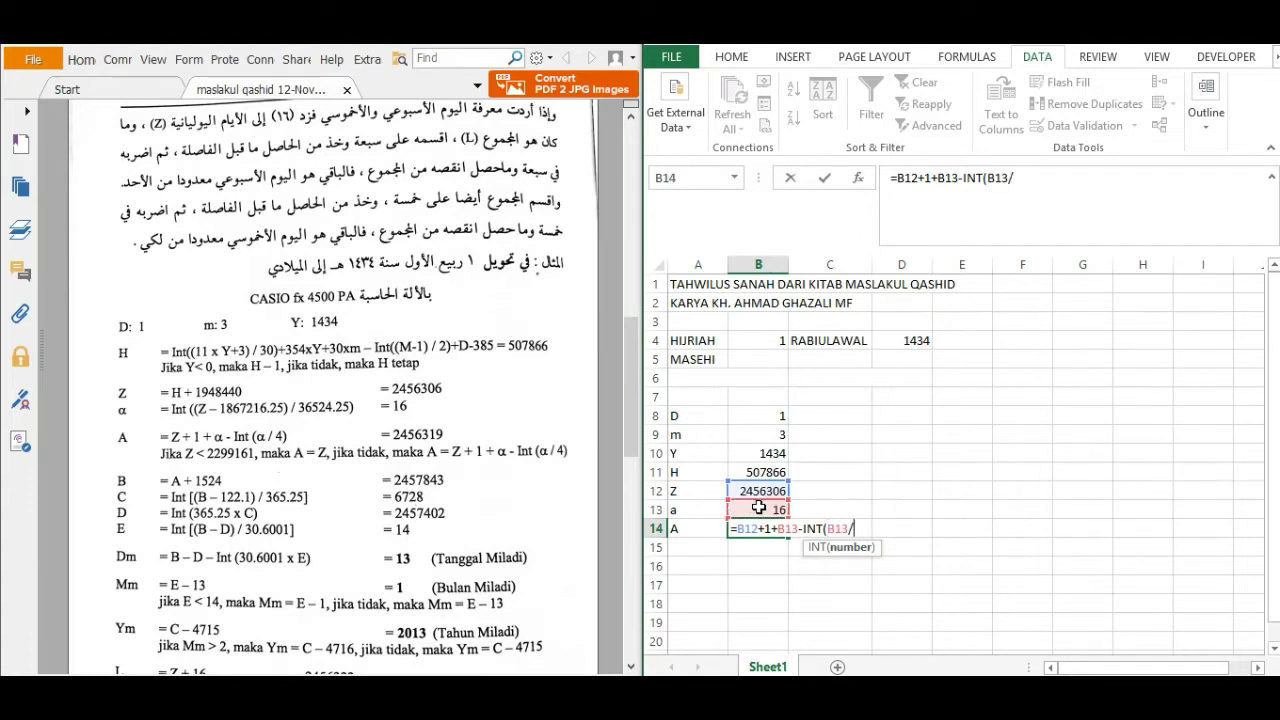
text(4))
key(Return)
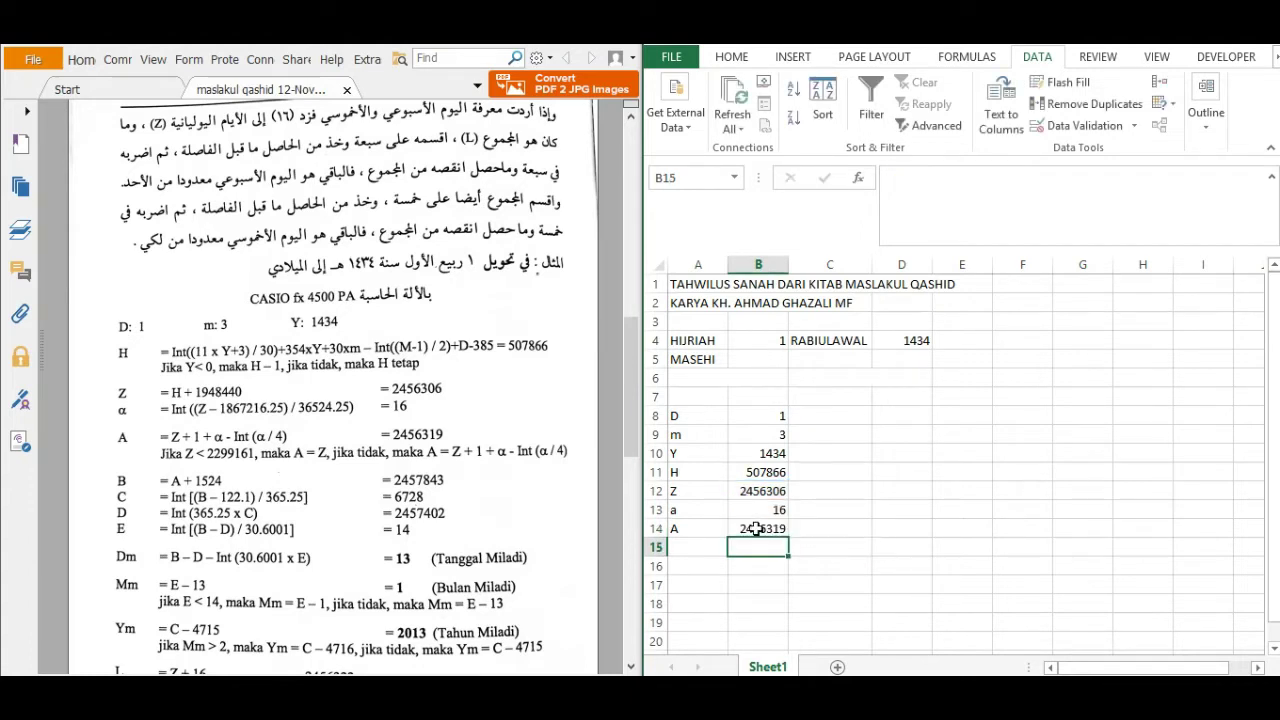
Step: Wrap the B14 formula in an IF that returns B12 when B12<2299161 and the existing expression otherwise
click(756, 528)
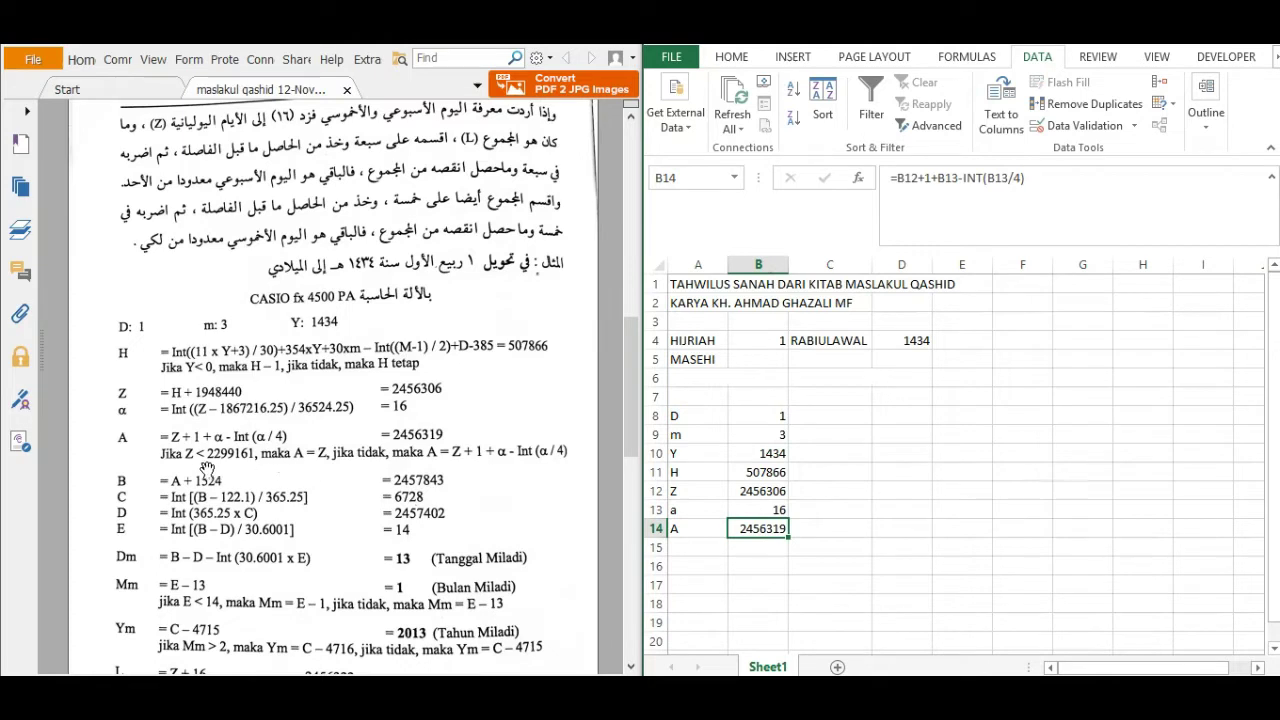
click(931, 177)
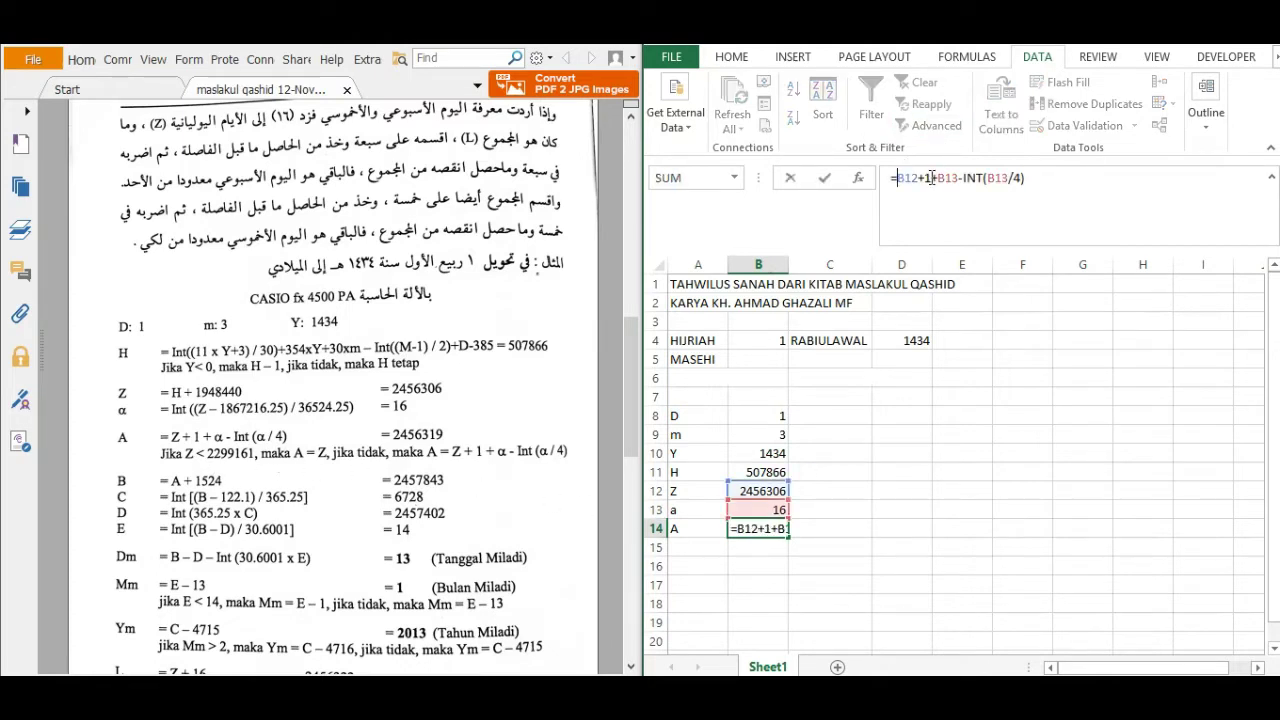
key(Home)
key(Right)
text(IF()
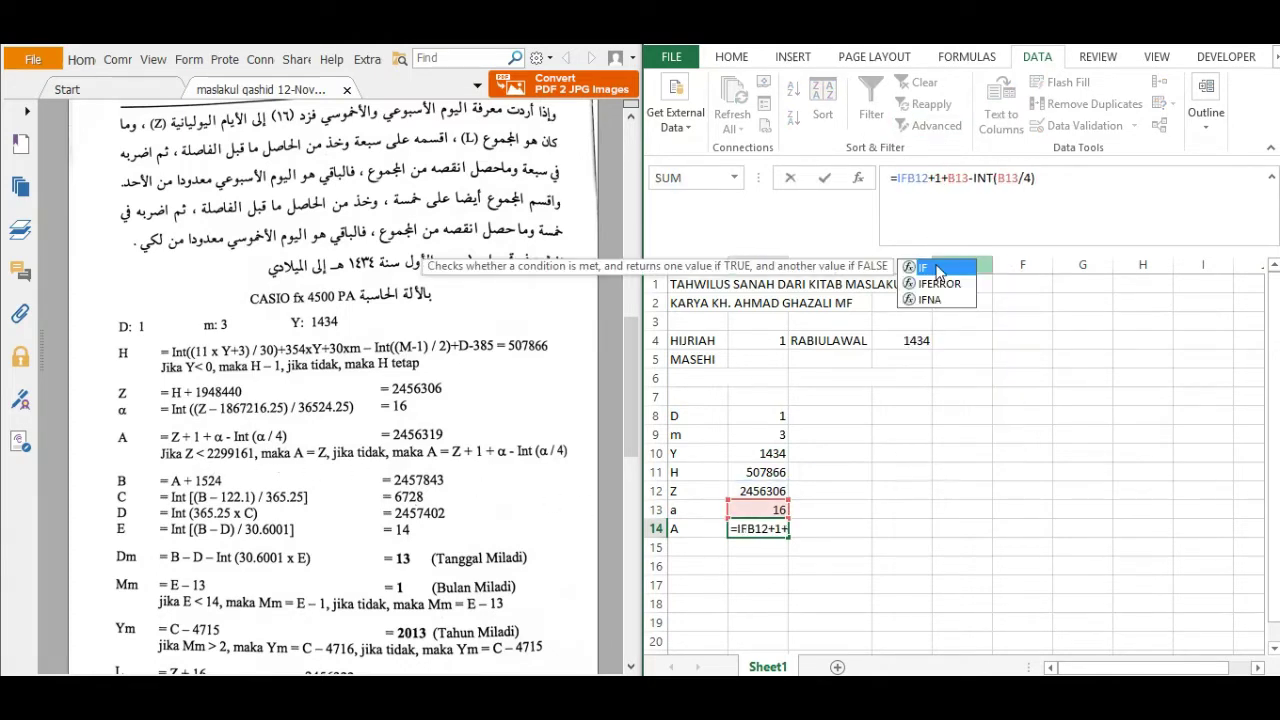
click(763, 491)
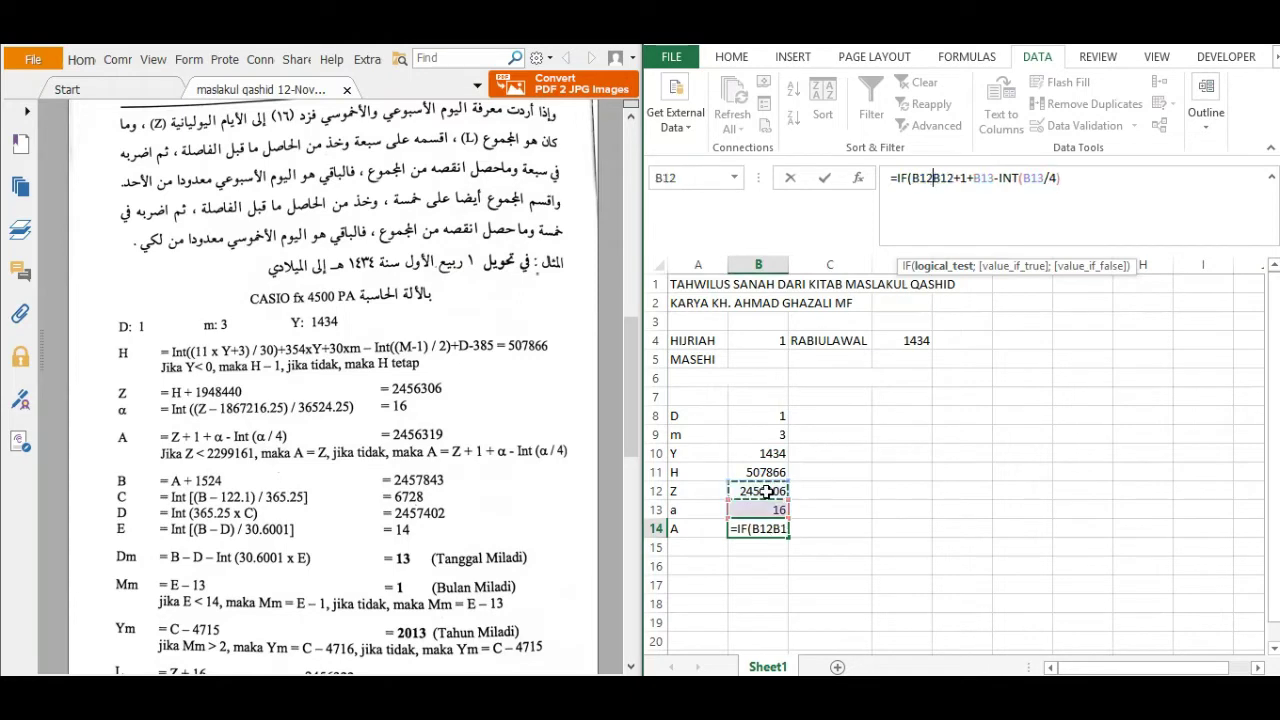
text(<2)
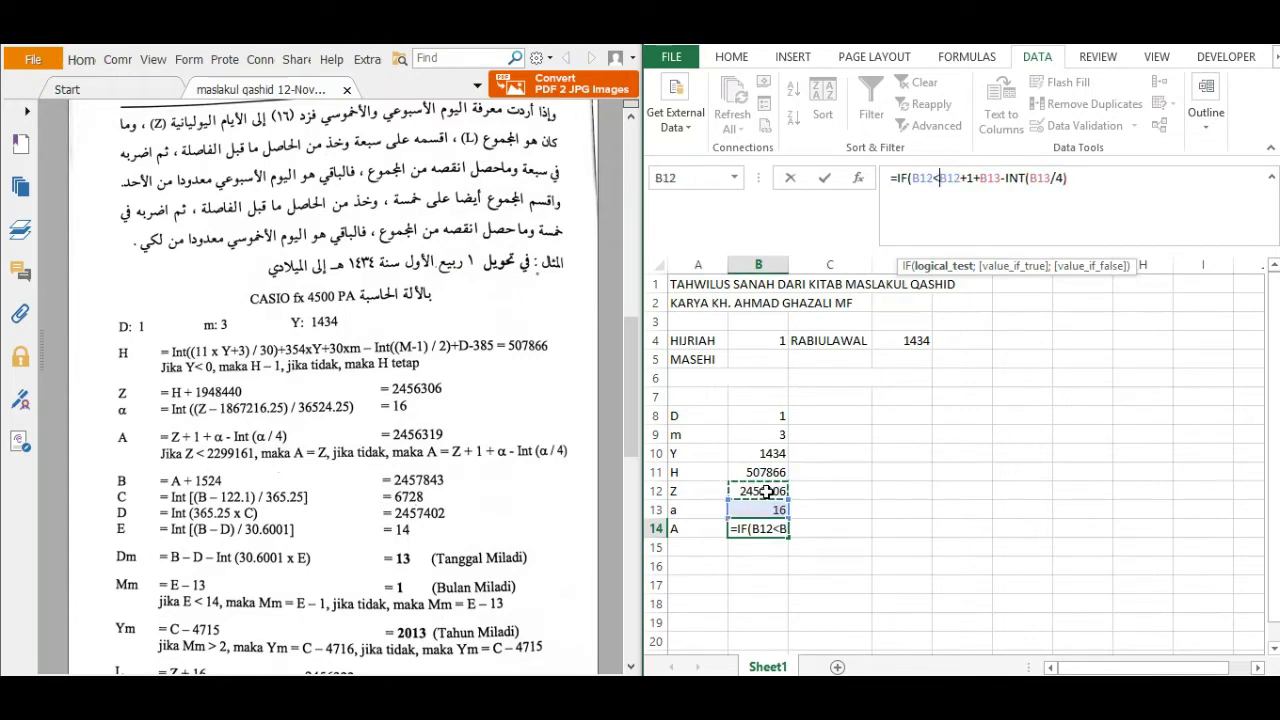
text(2)
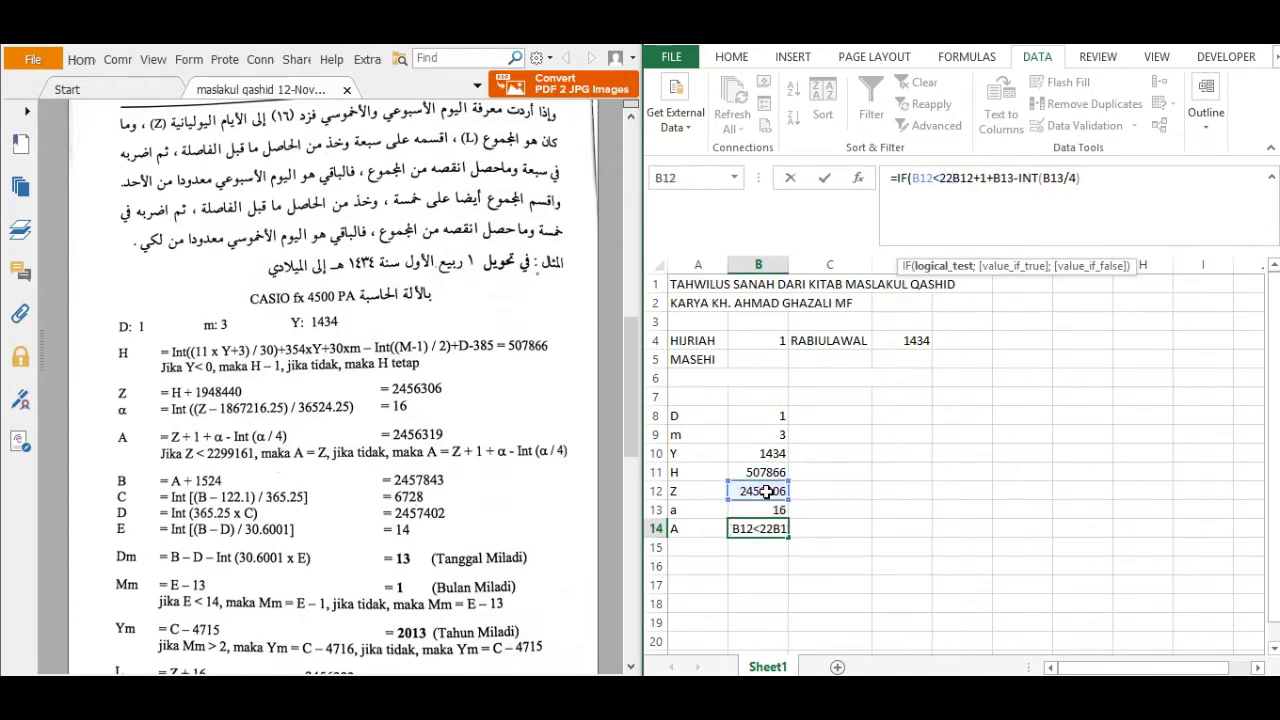
text(99161)
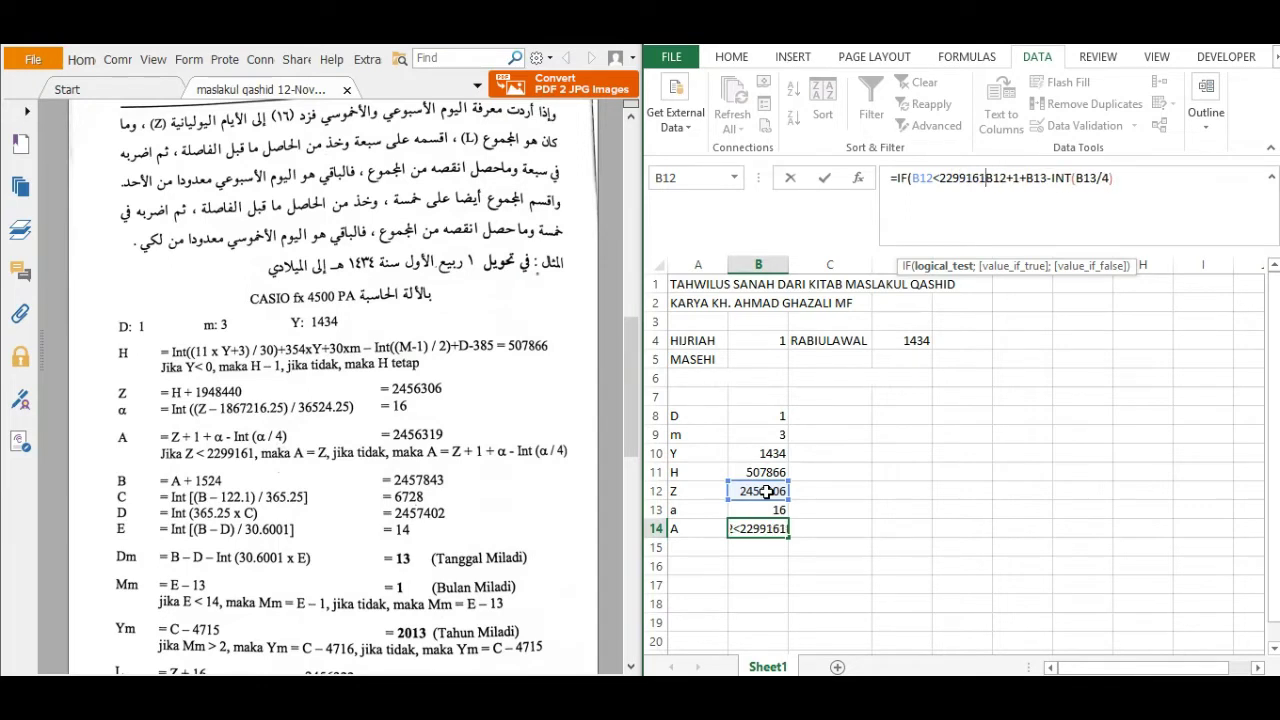
text(;)
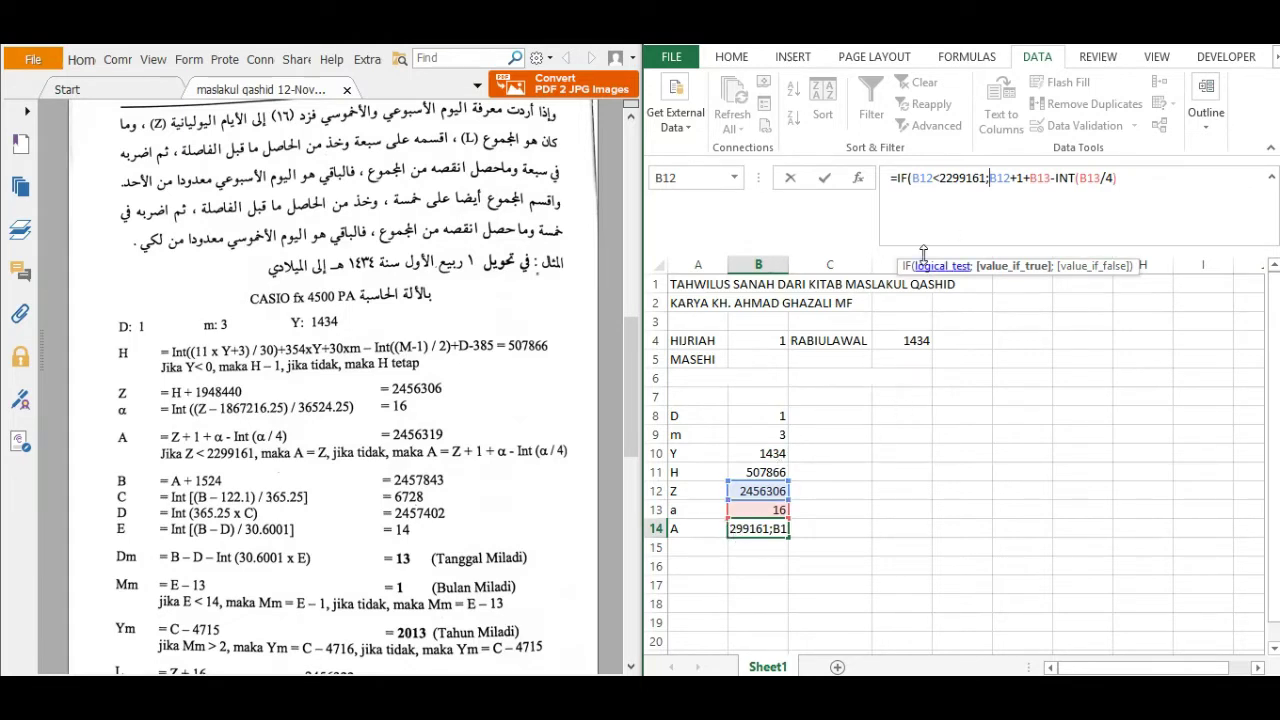
click(752, 490)
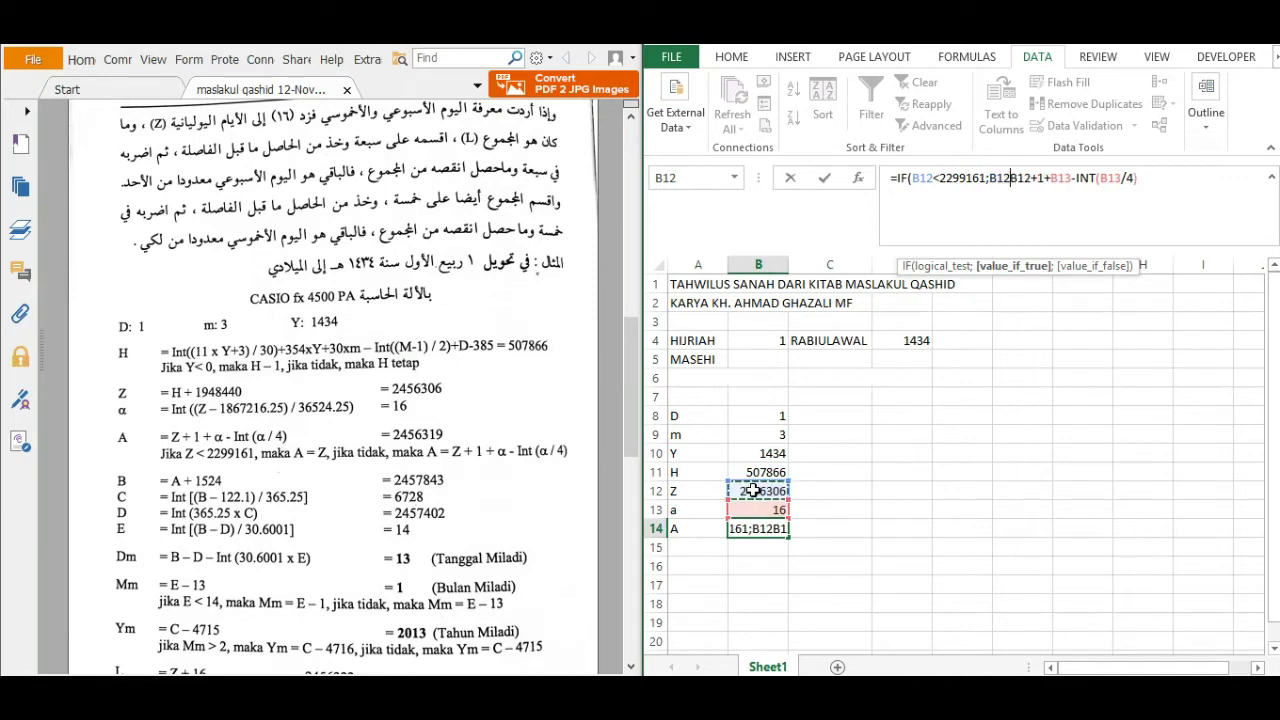
text(;)
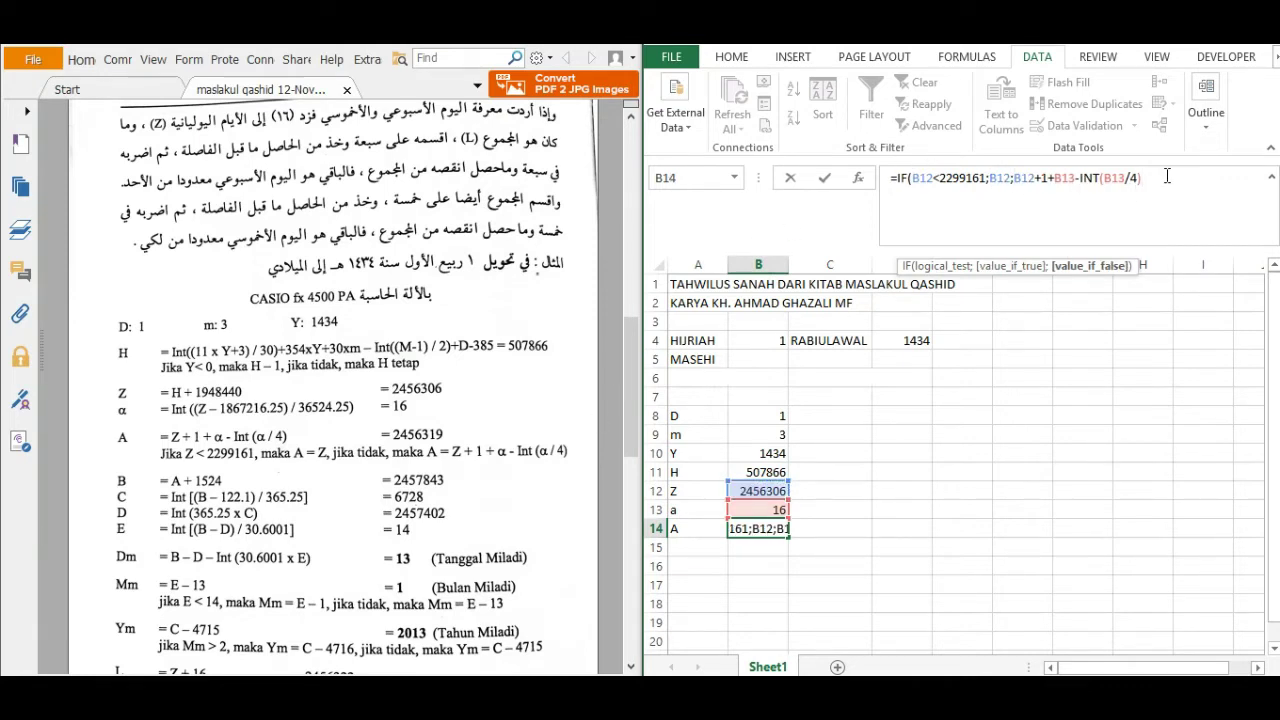
key(Return)
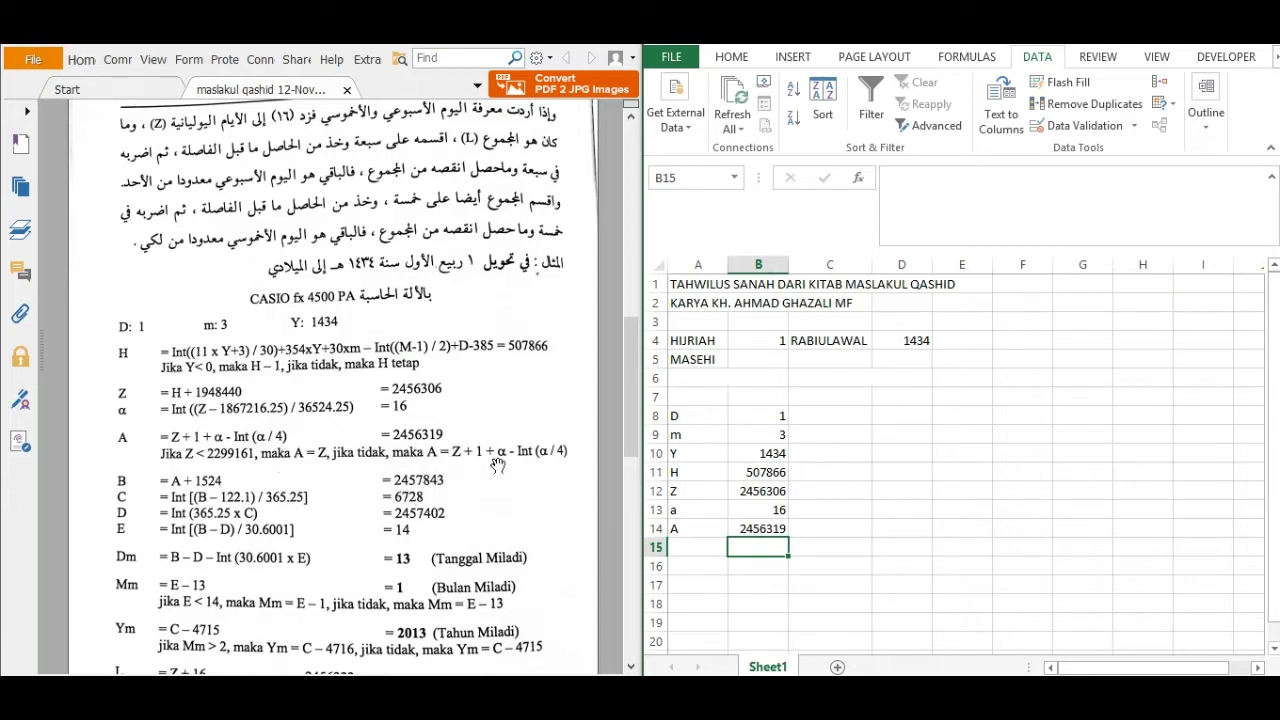
Step: Label A15 as B and enter =B14+1524 in B15
click(690, 546)
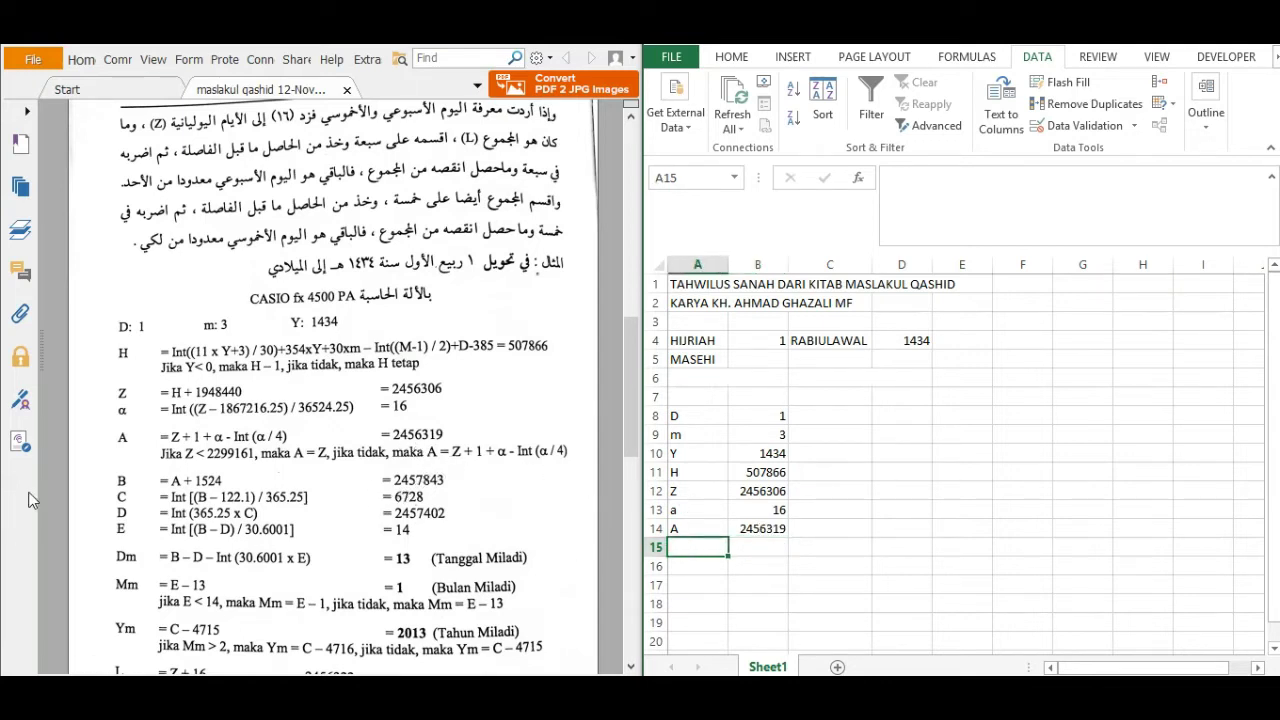
text(B)
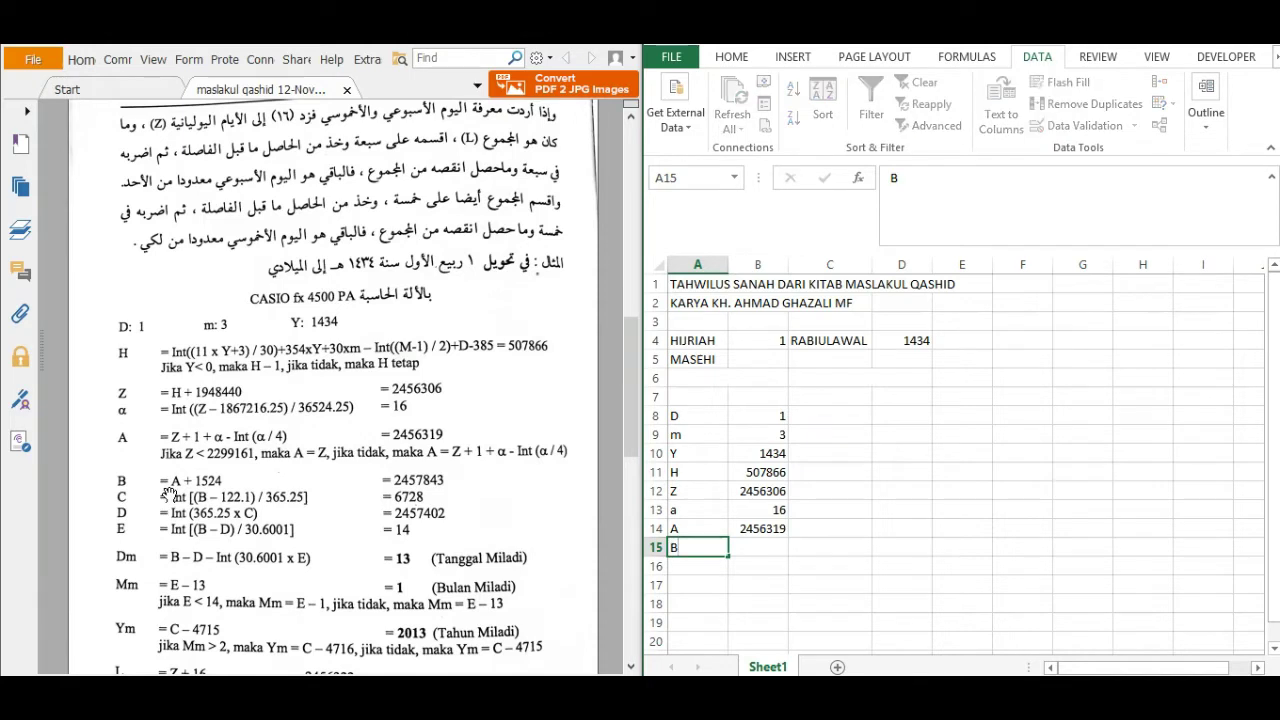
key(Tab)
text(=)
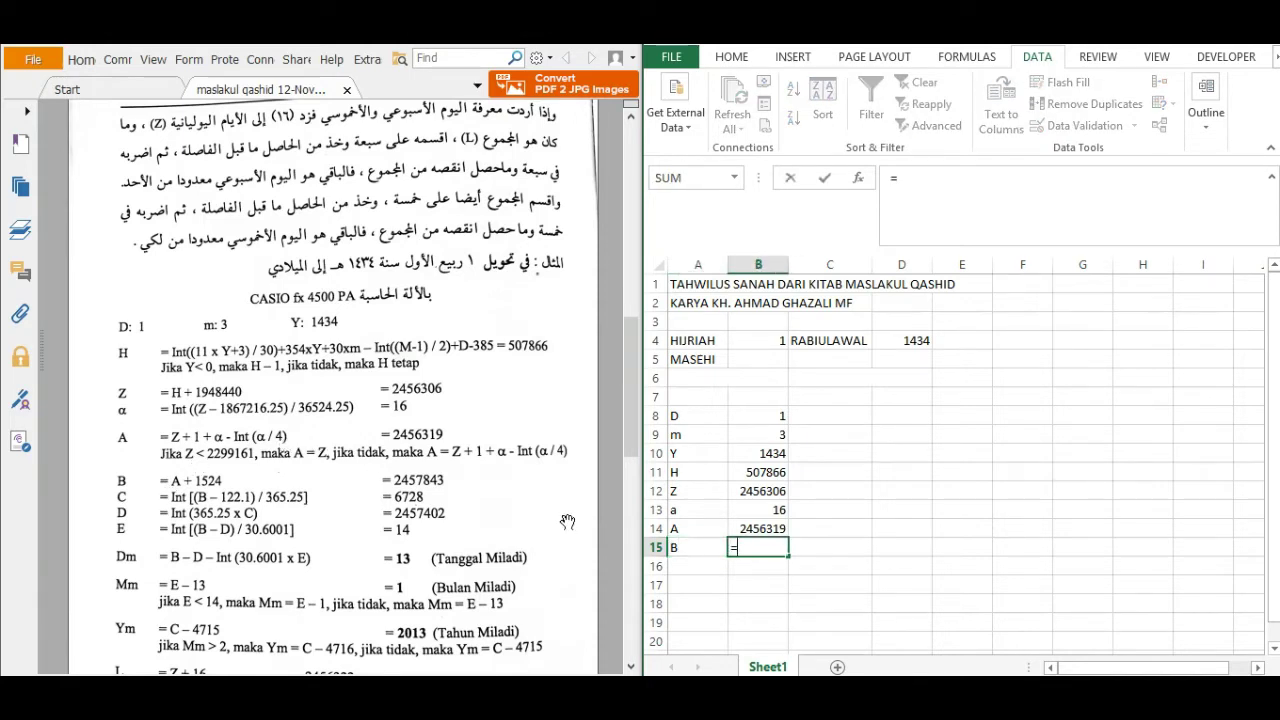
click(758, 528)
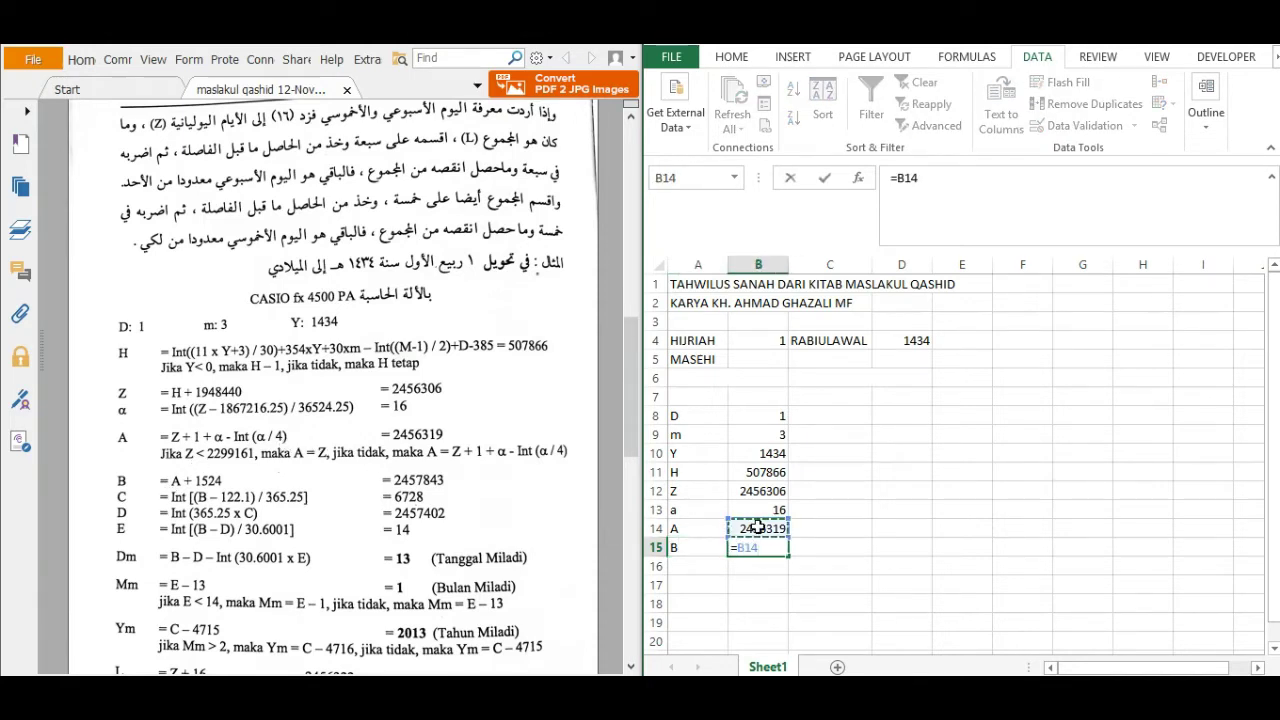
text(+1524)
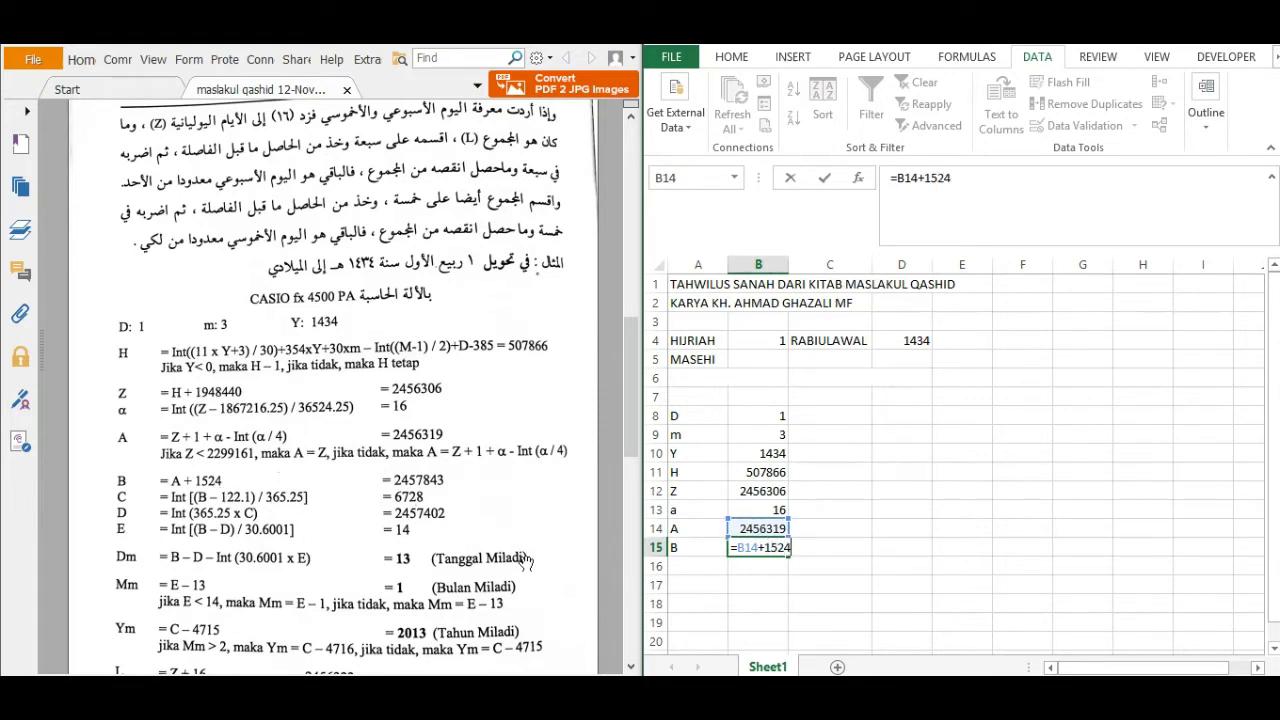
key(Return)
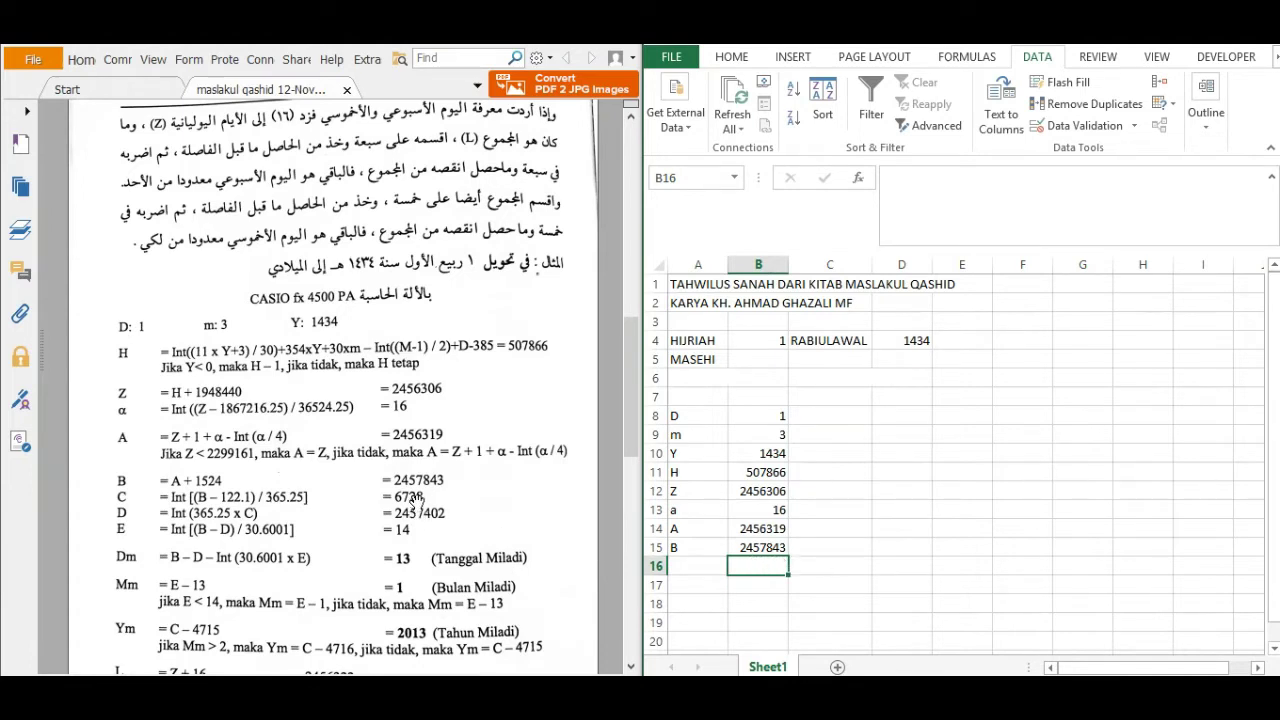
Step: Label A16 as C and enter =INT((B15-122.1)/365.25) in B16
click(686, 567)
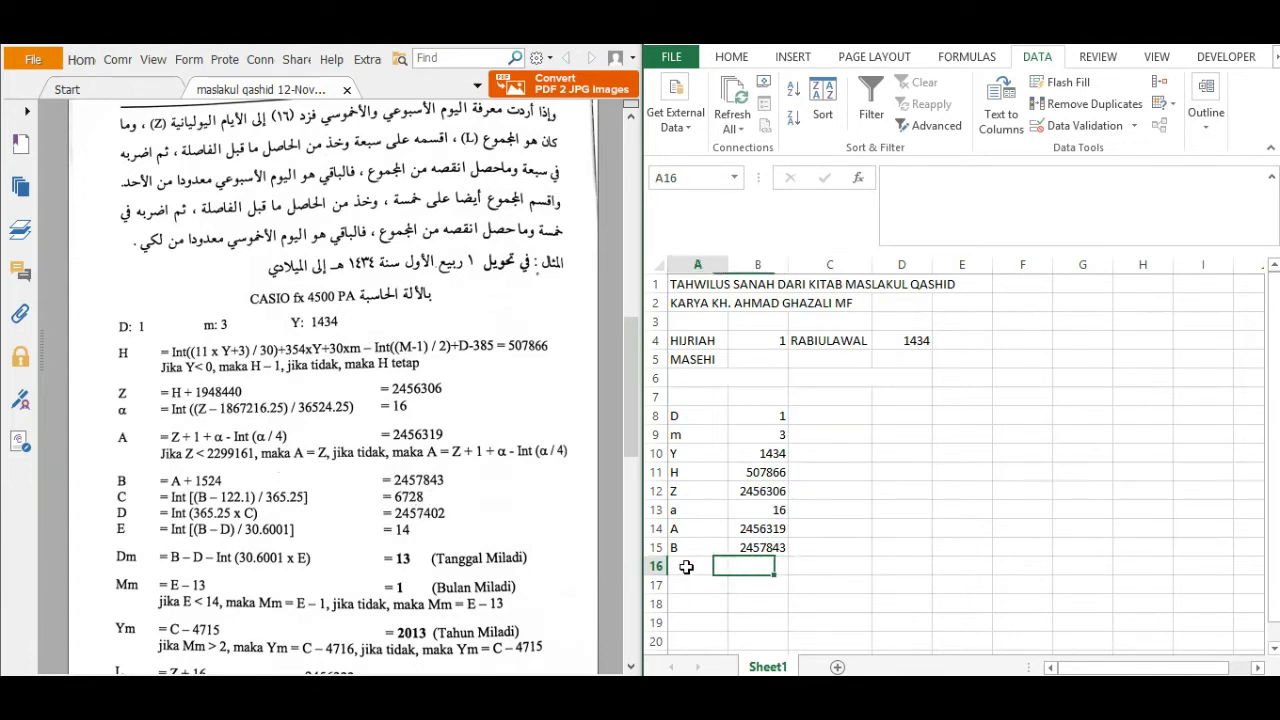
text(C)
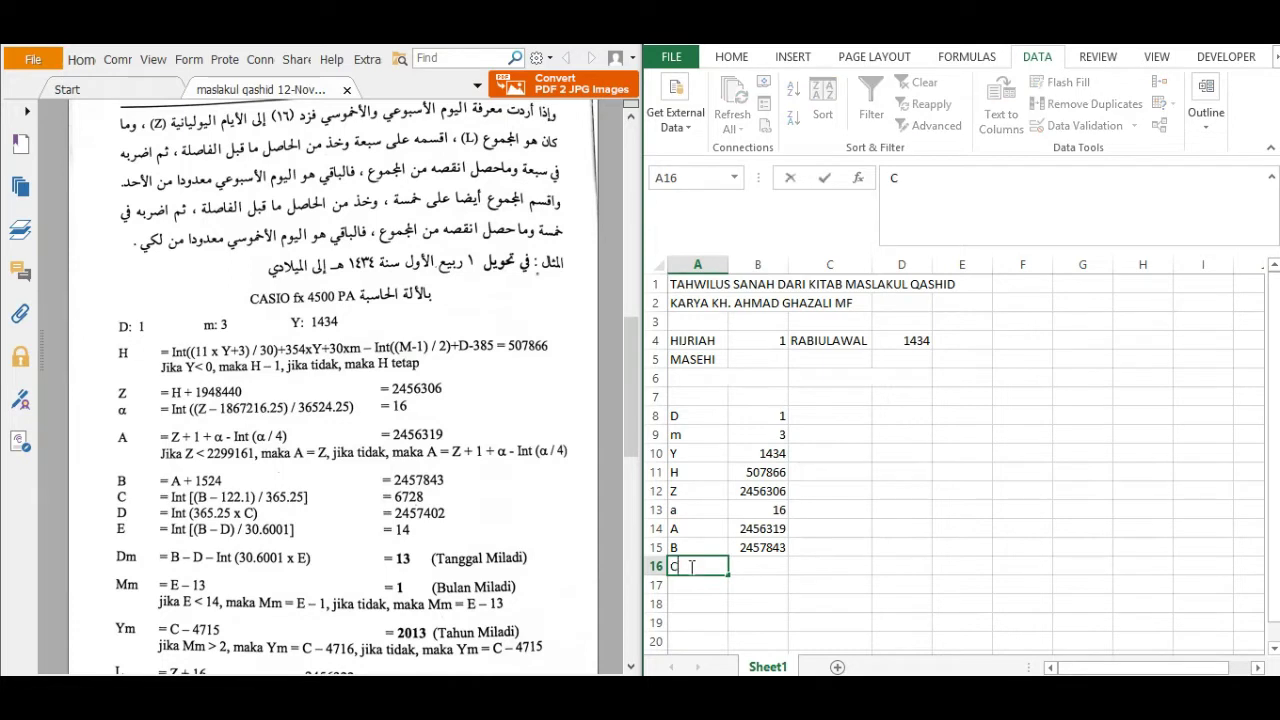
click(760, 567)
text(=INT)
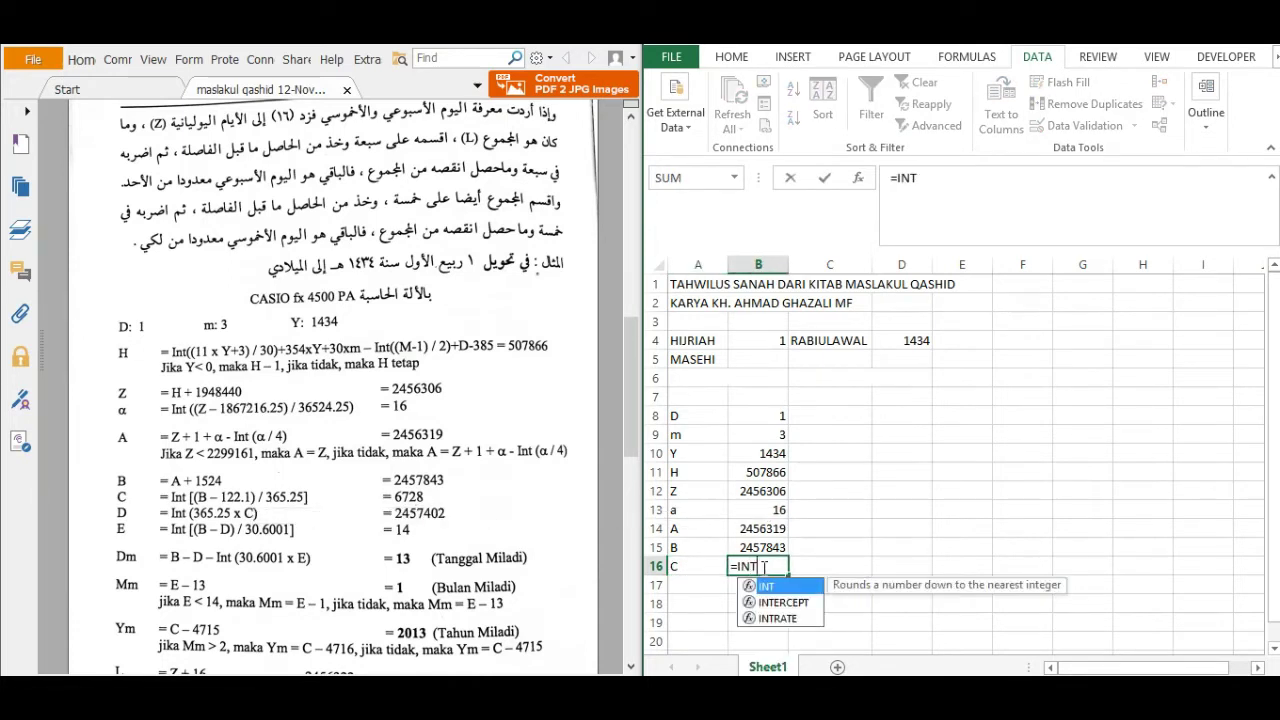
double_click(788, 588)
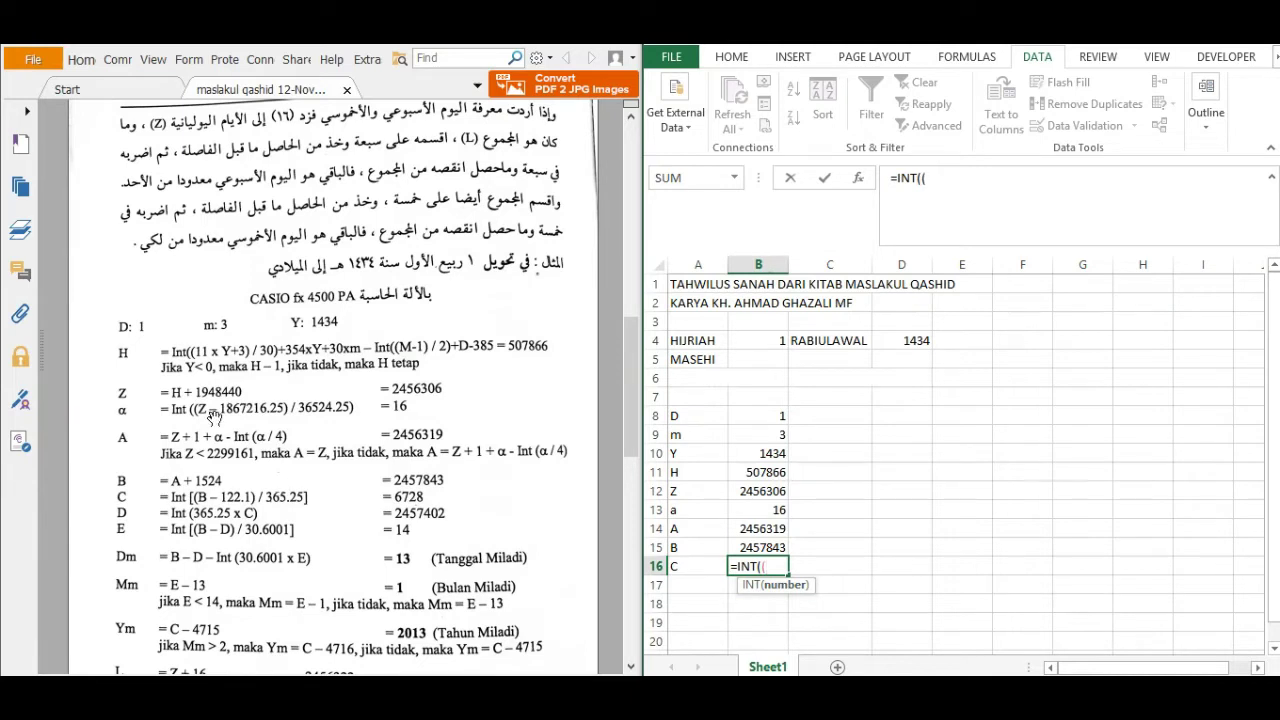
click(759, 546)
text(-12)
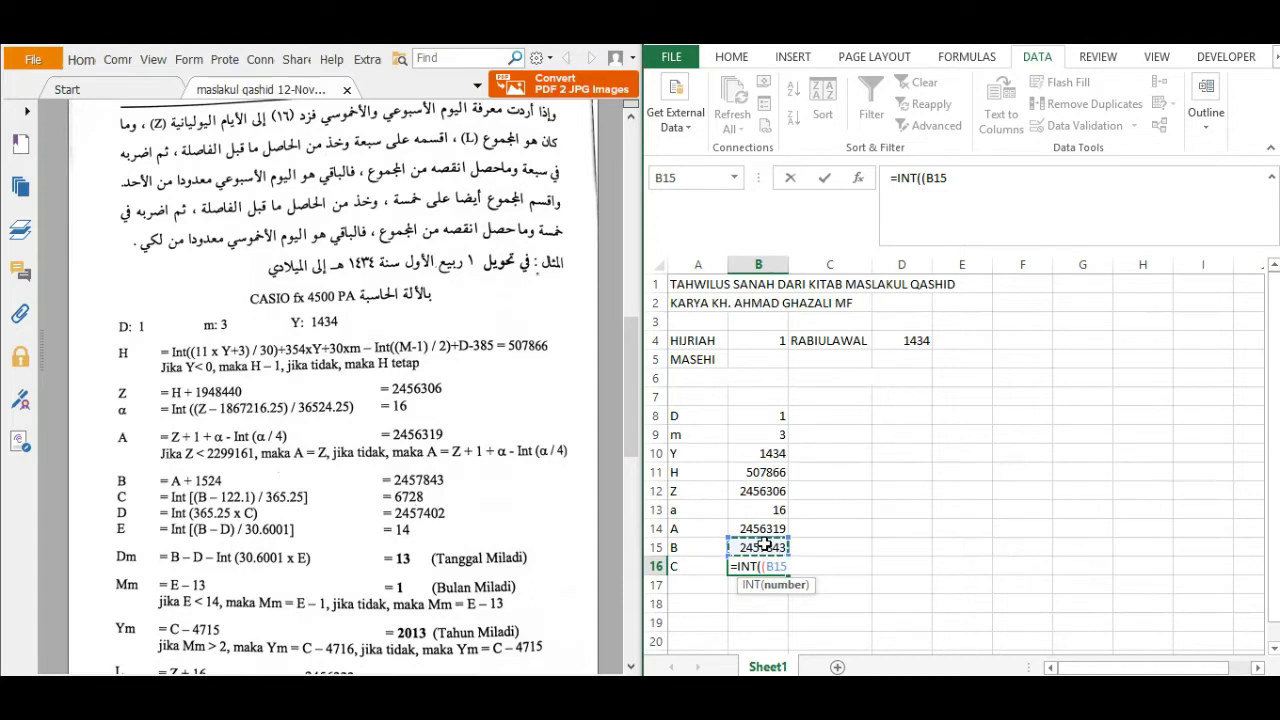
text(2.1)
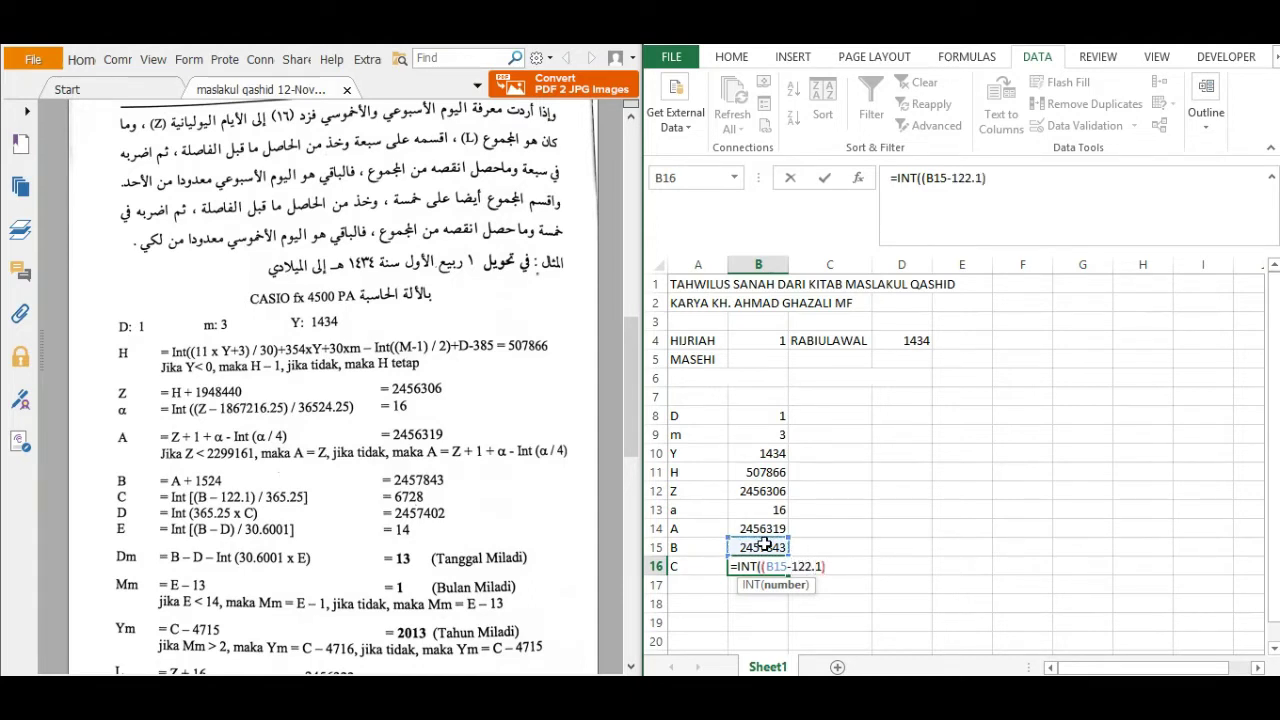
text()/365.25))
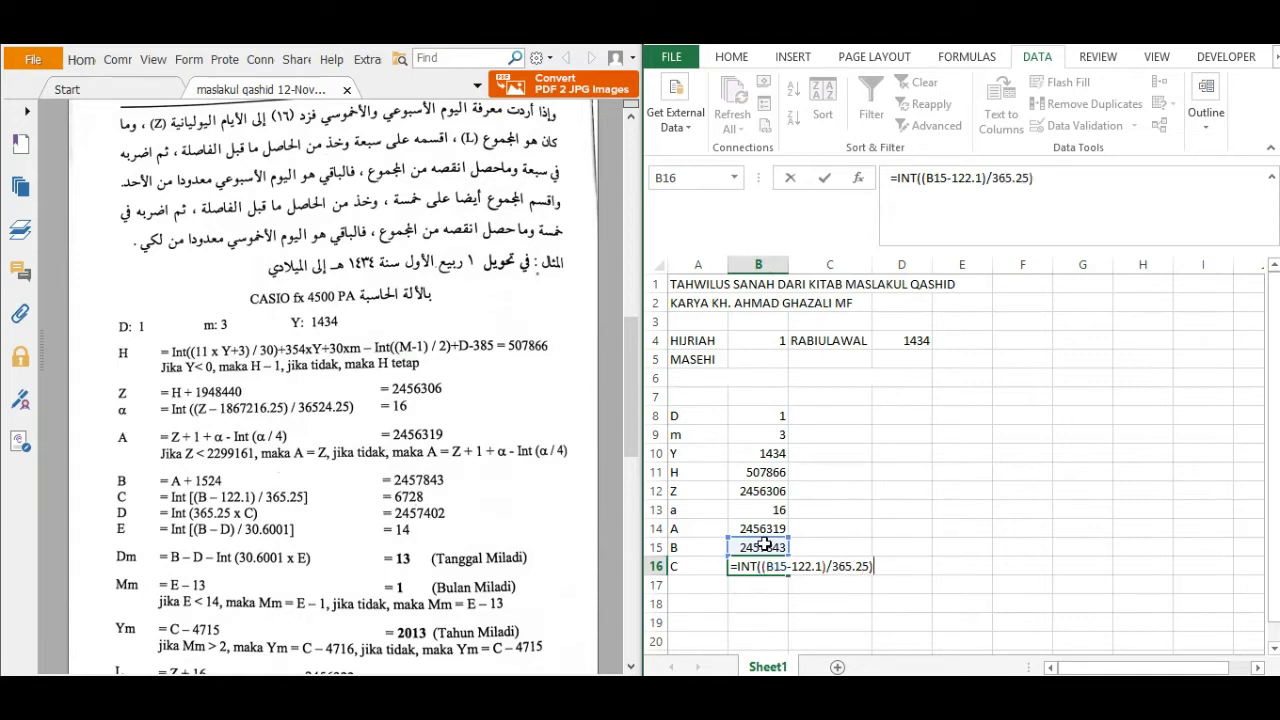
key(Return)
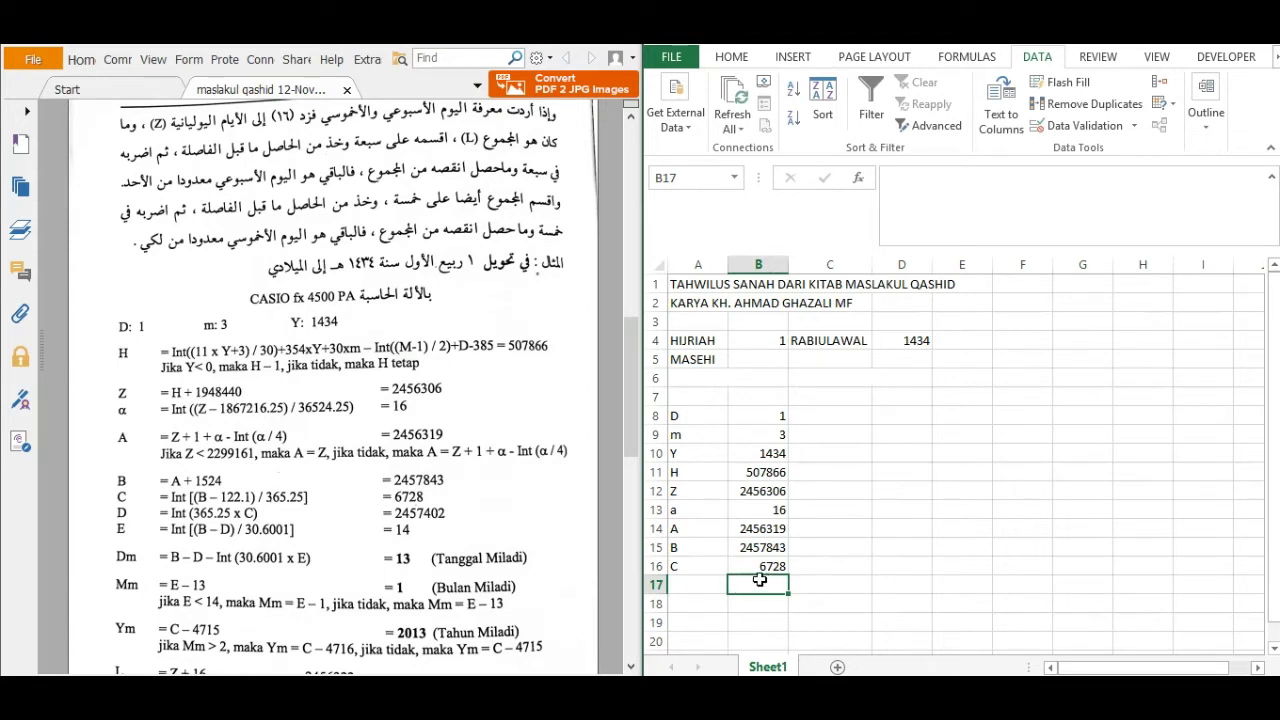
Step: Label A17 as D and enter =INT(365.25*B16) in B17
click(707, 583)
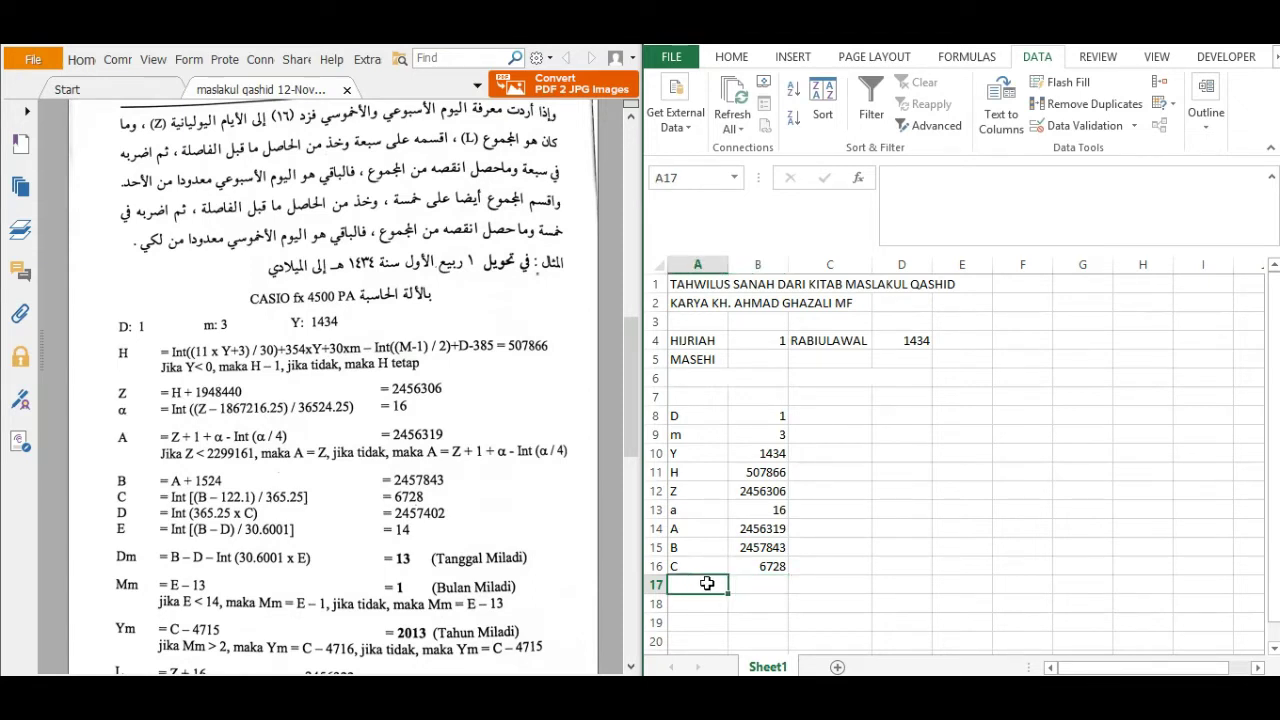
text(D)
click(755, 583)
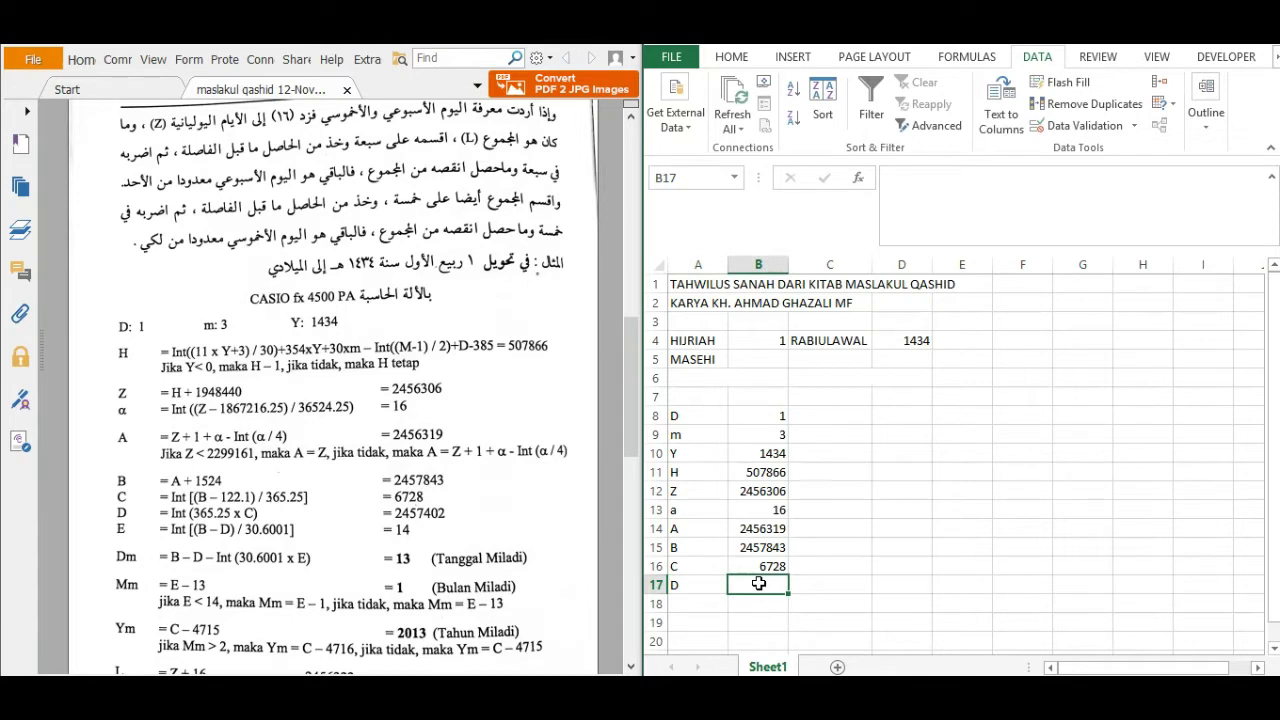
text(=INT)
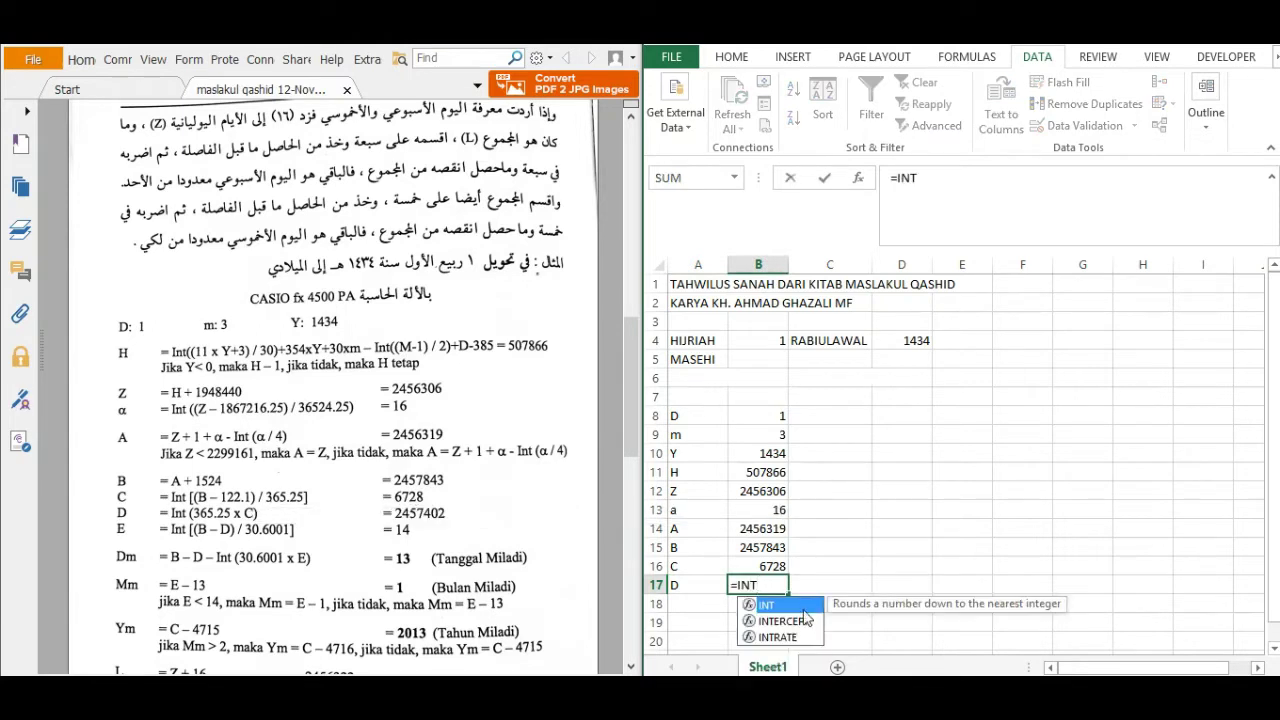
double_click(801, 606)
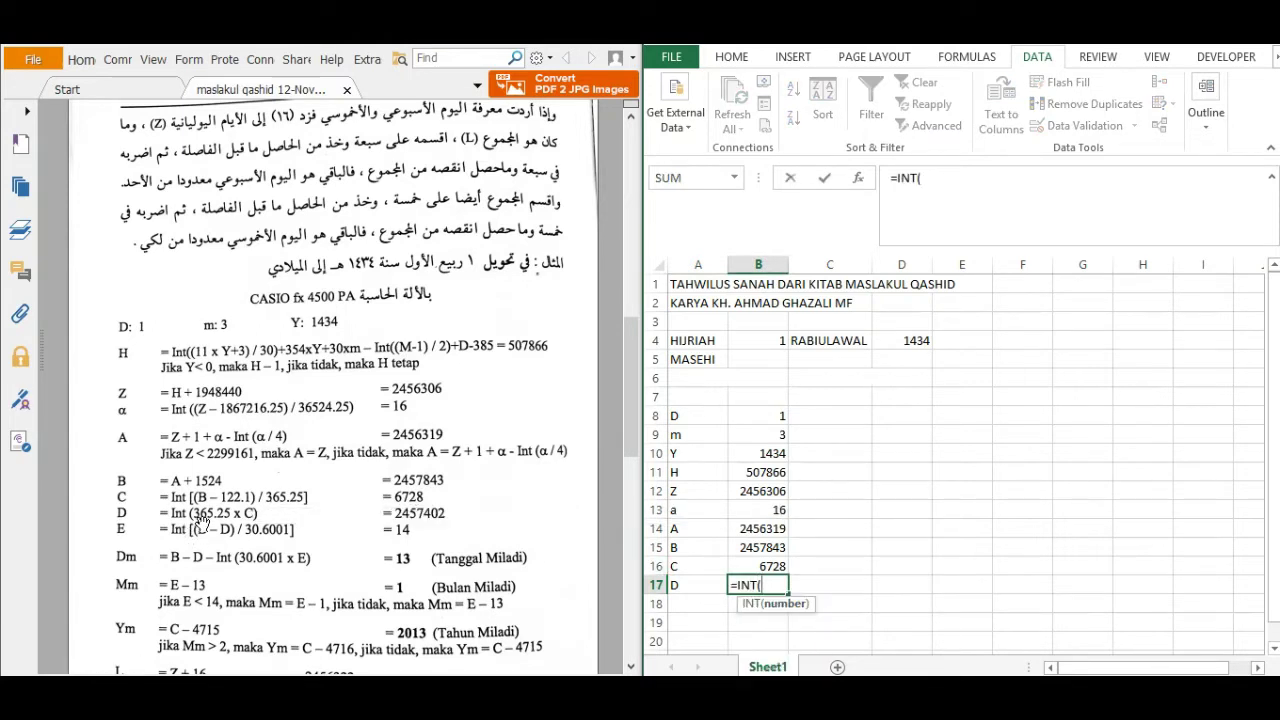
text(365.2)
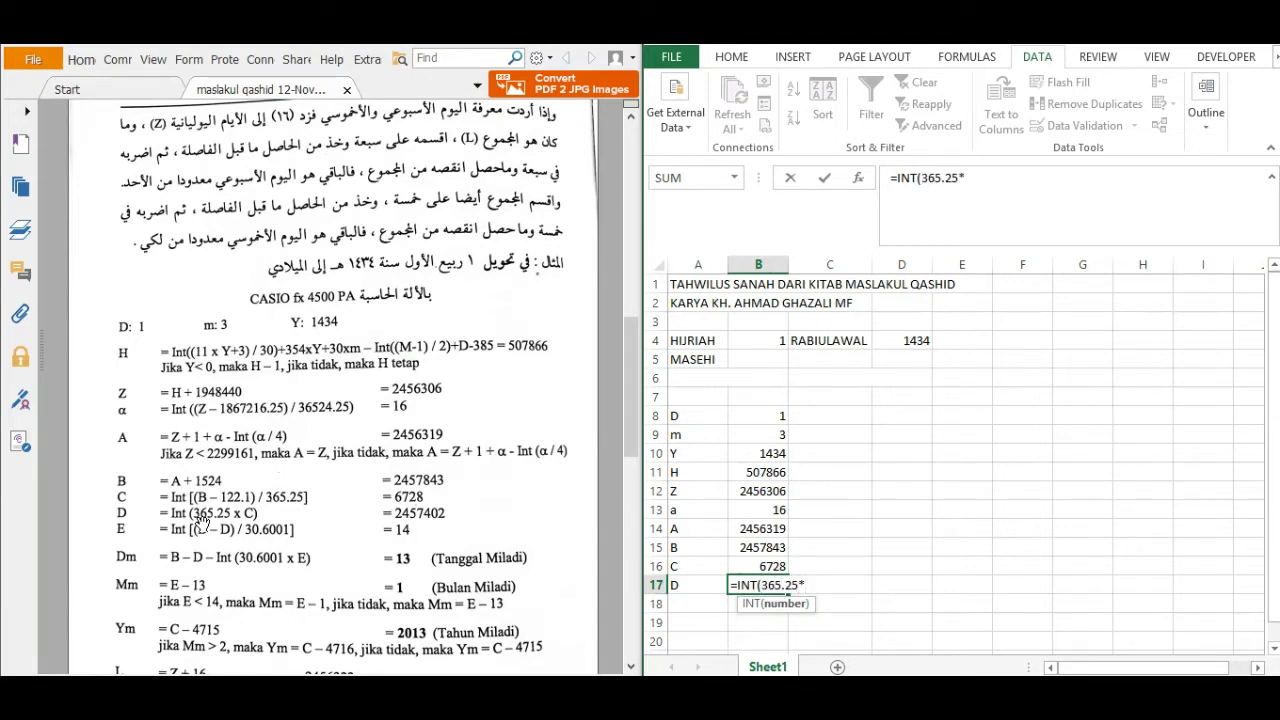
text(5*)
click(753, 566)
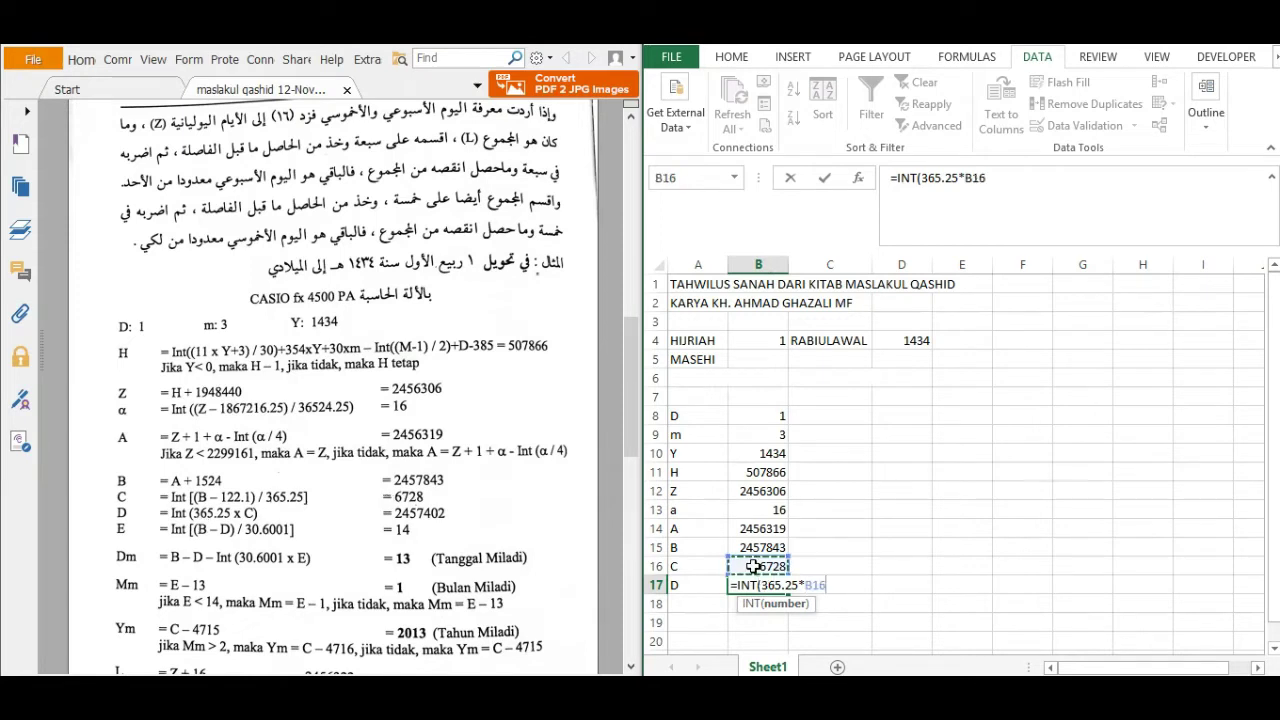
key(Return)
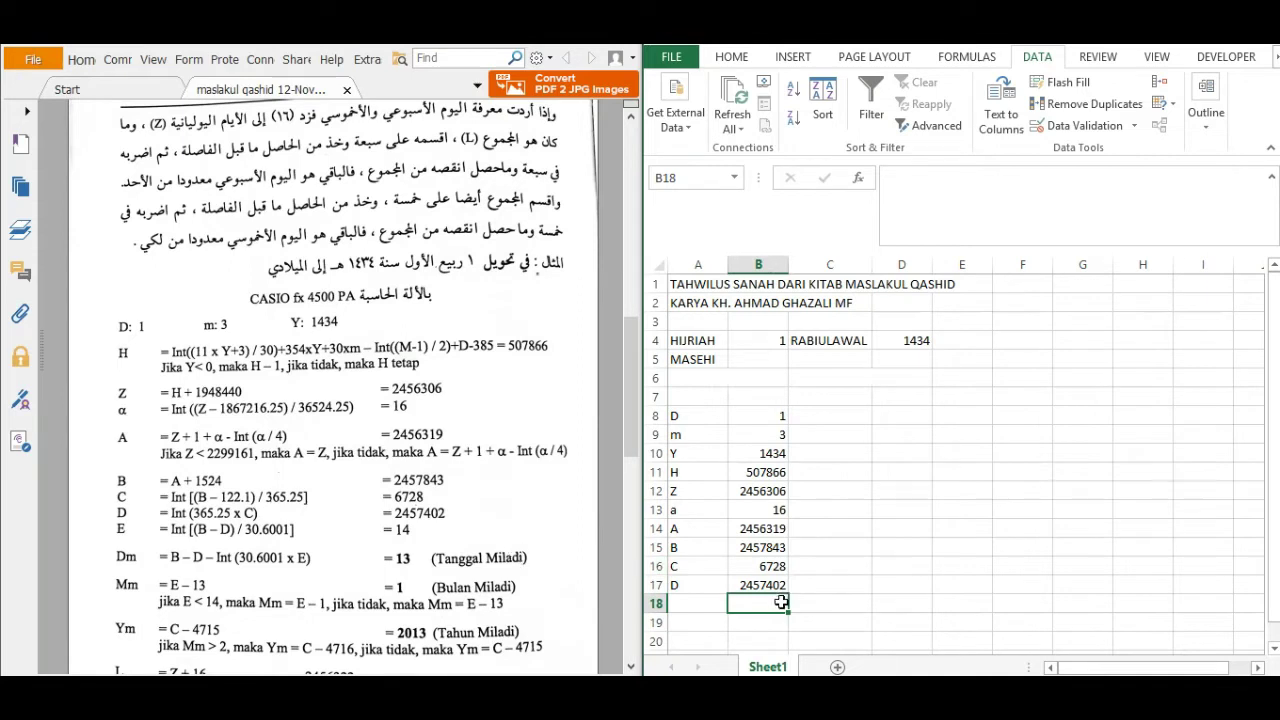
Step: Label A18 as E and enter =INT((B15-B17)/30.6001) in B18
click(690, 603)
text(E)
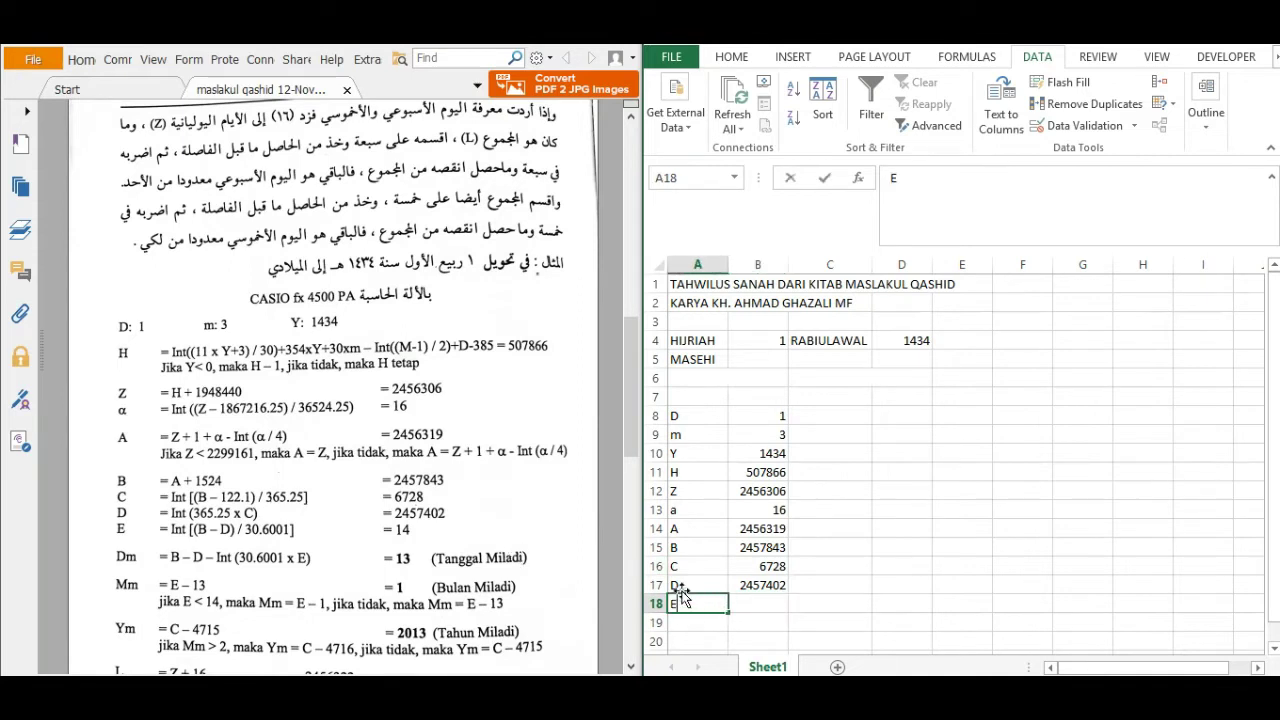
key(Tab)
text(=)
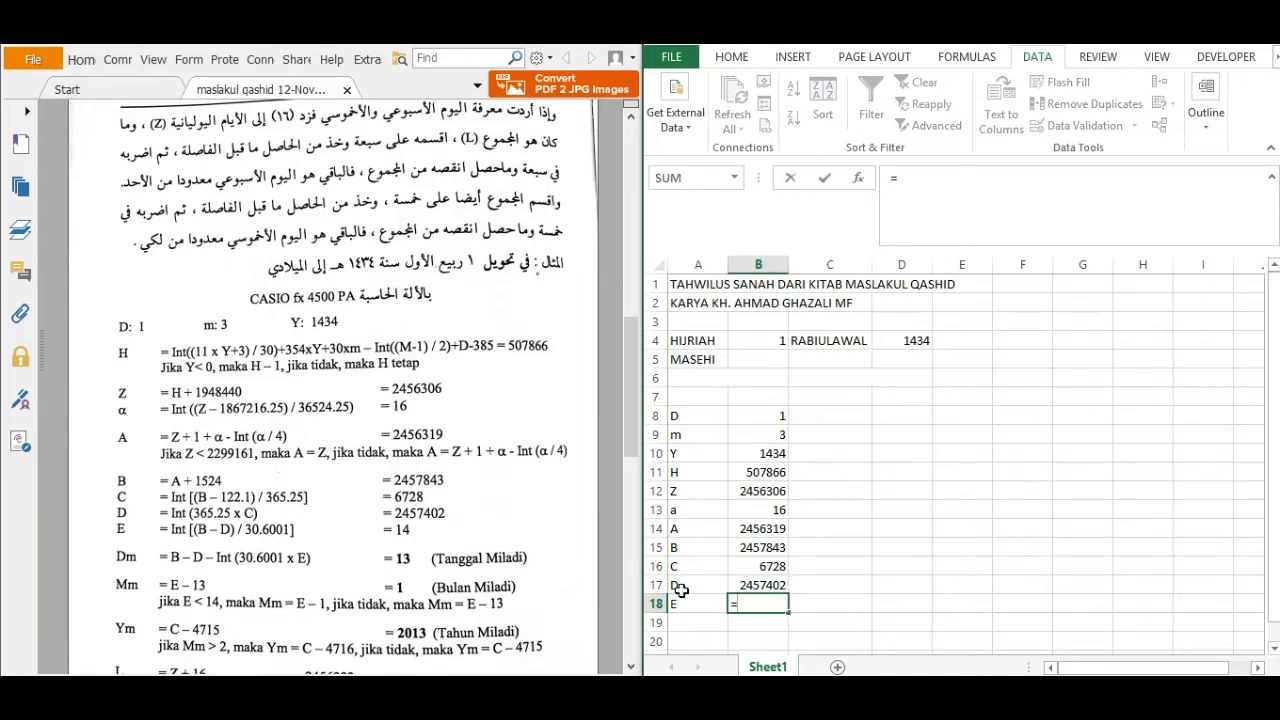
text(INT)
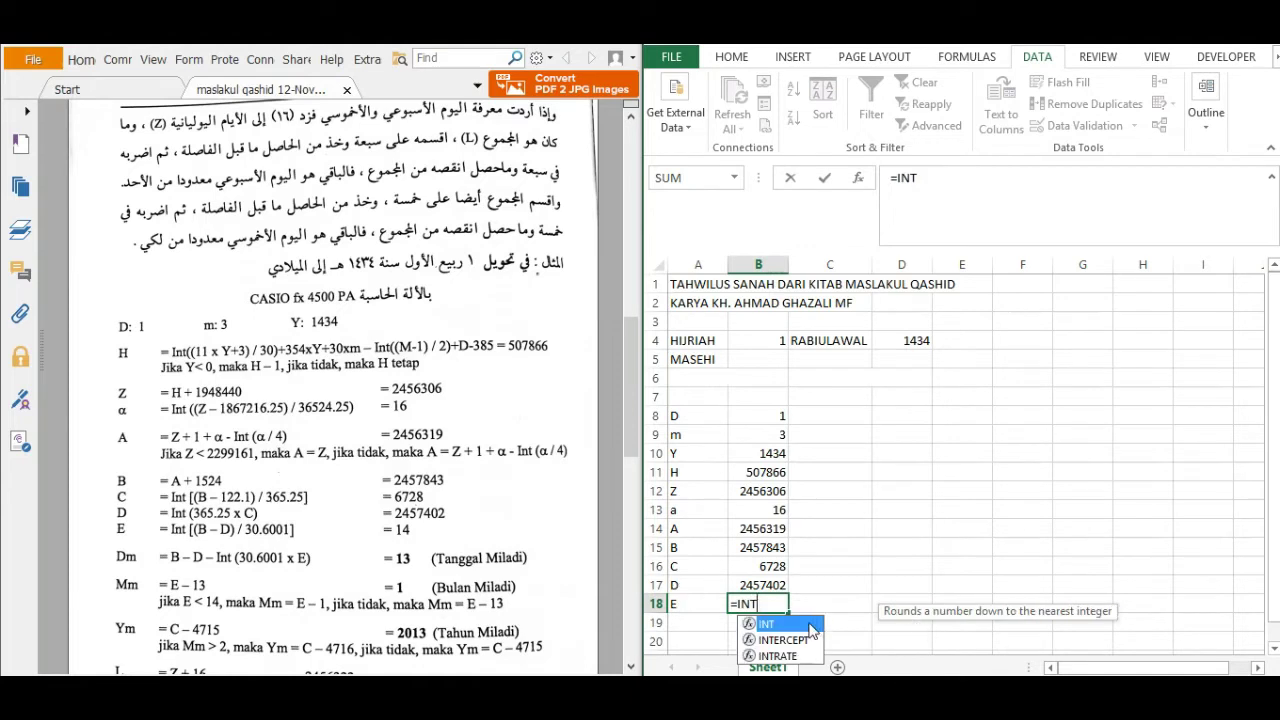
double_click(812, 628)
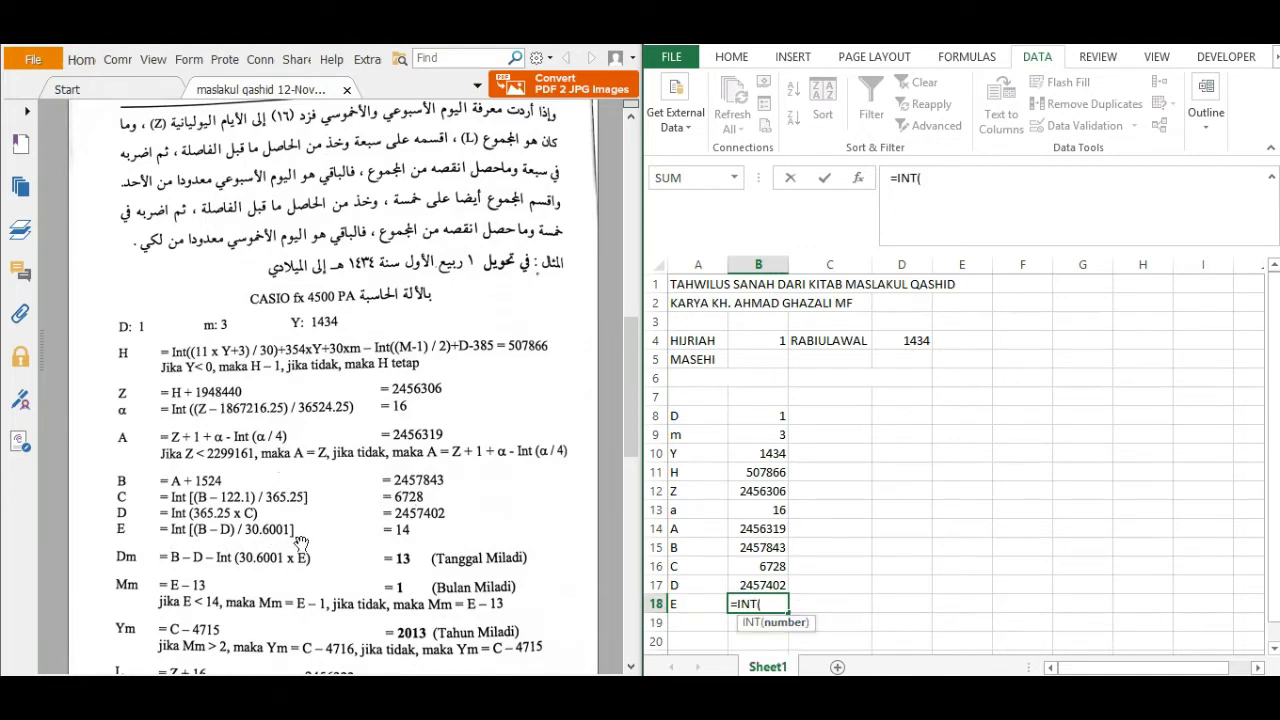
click(772, 548)
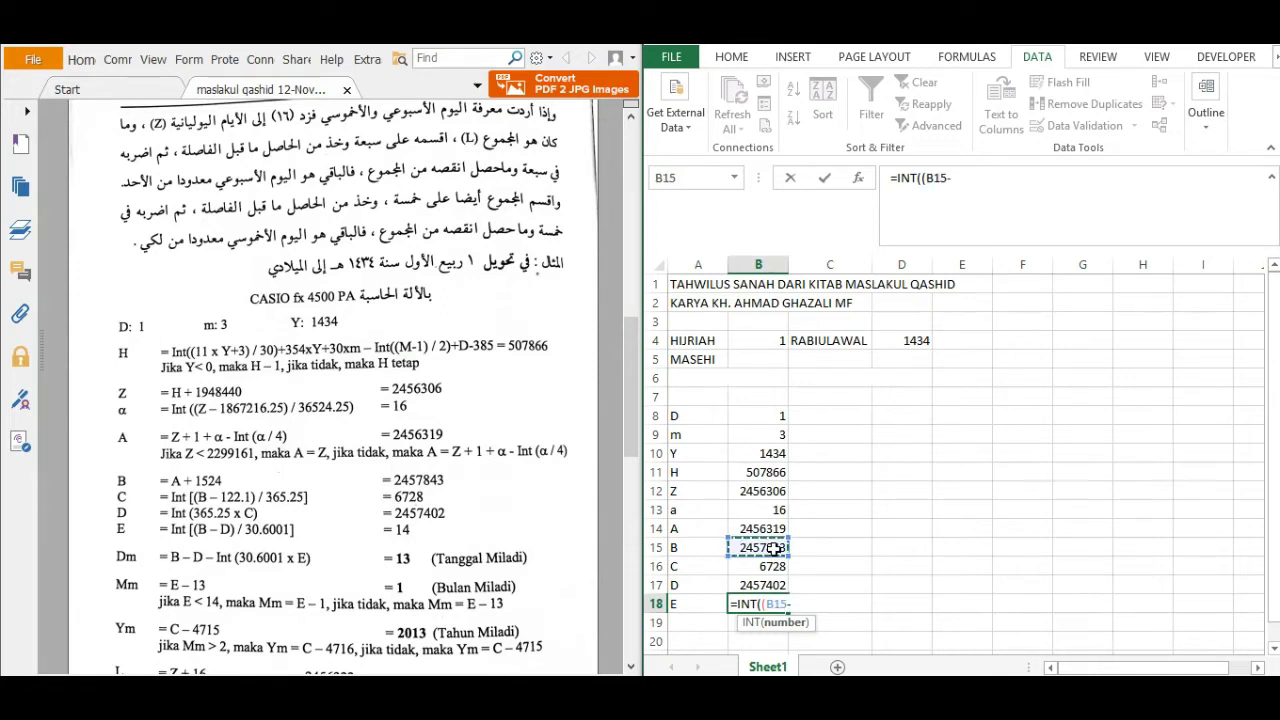
text(-)
click(762, 585)
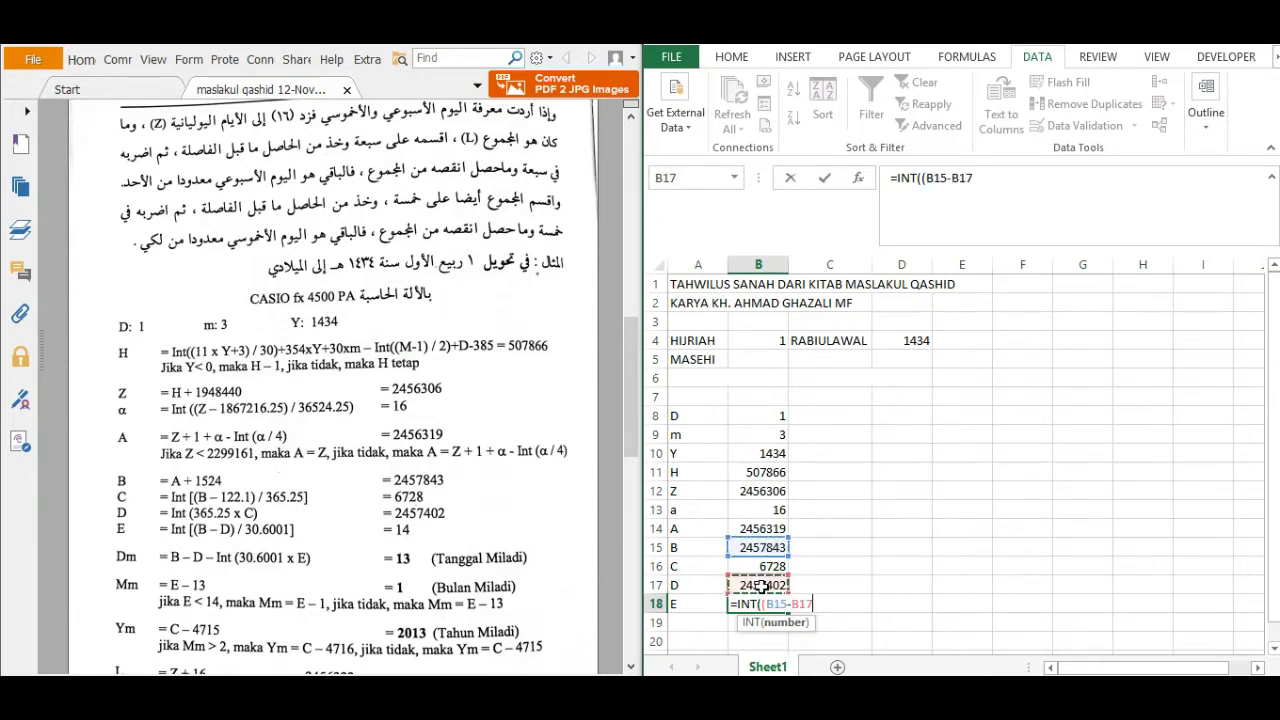
text()/30.)
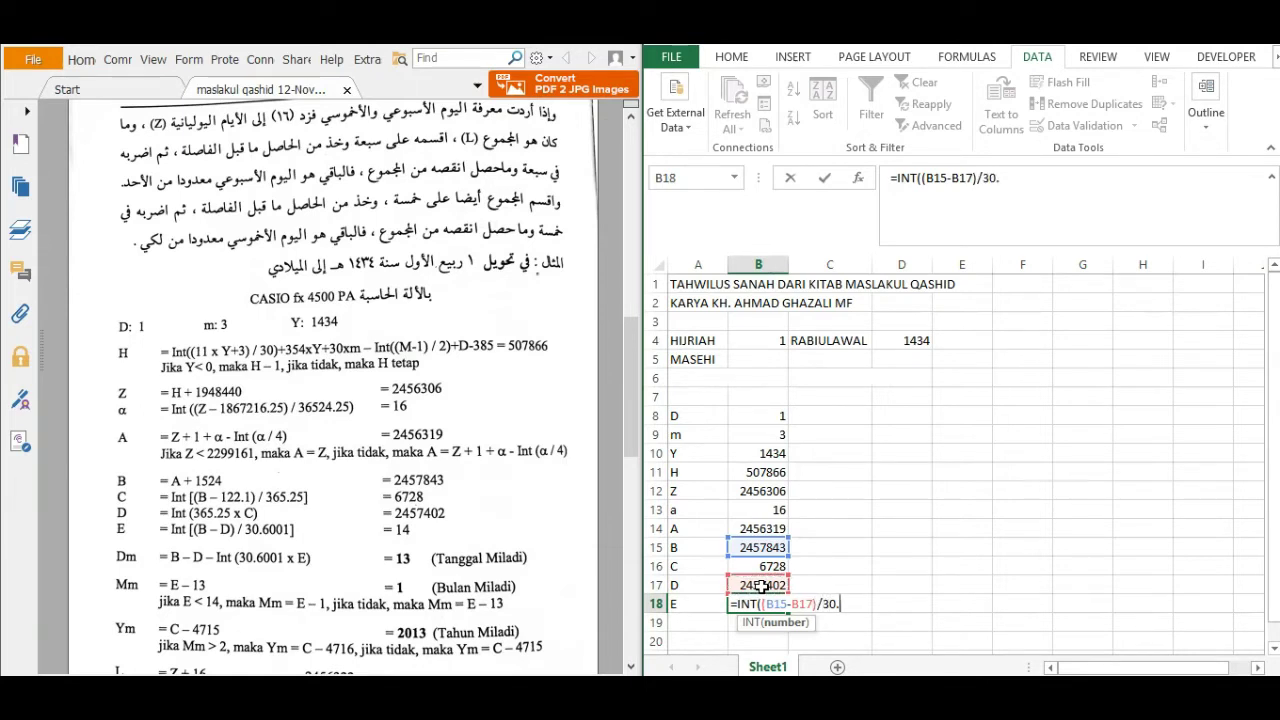
text(6001)
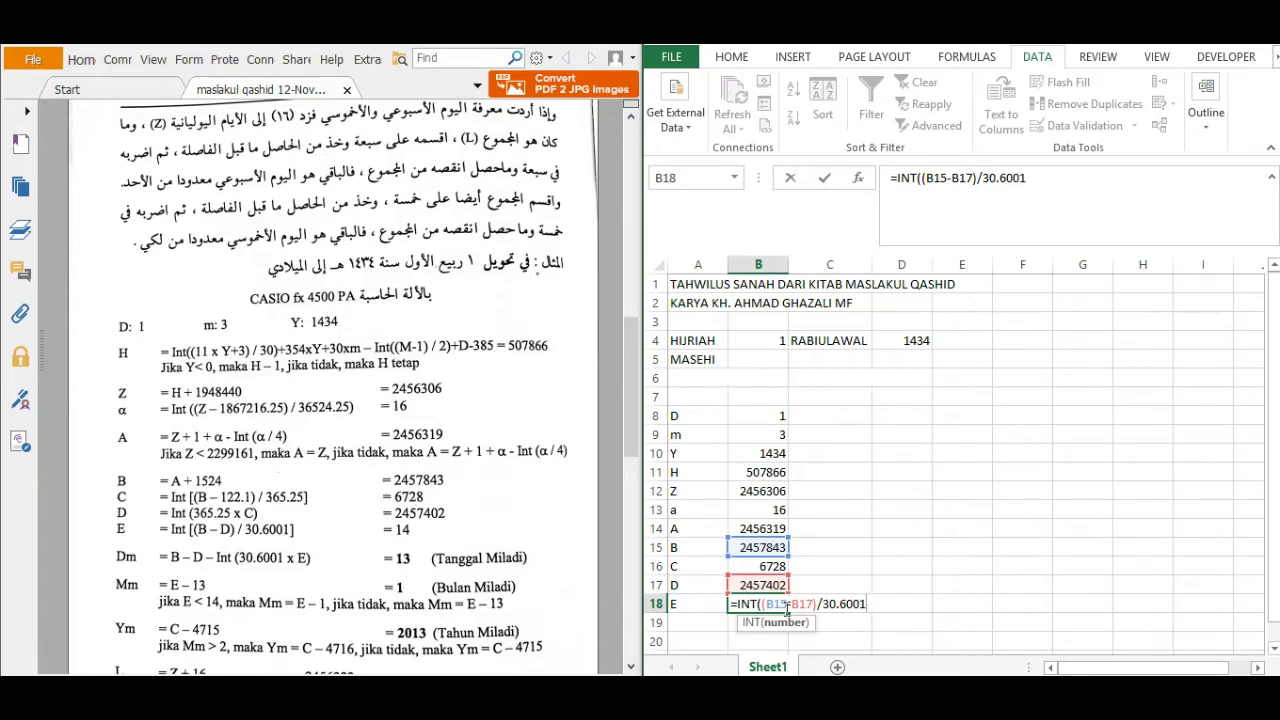
key(Return)
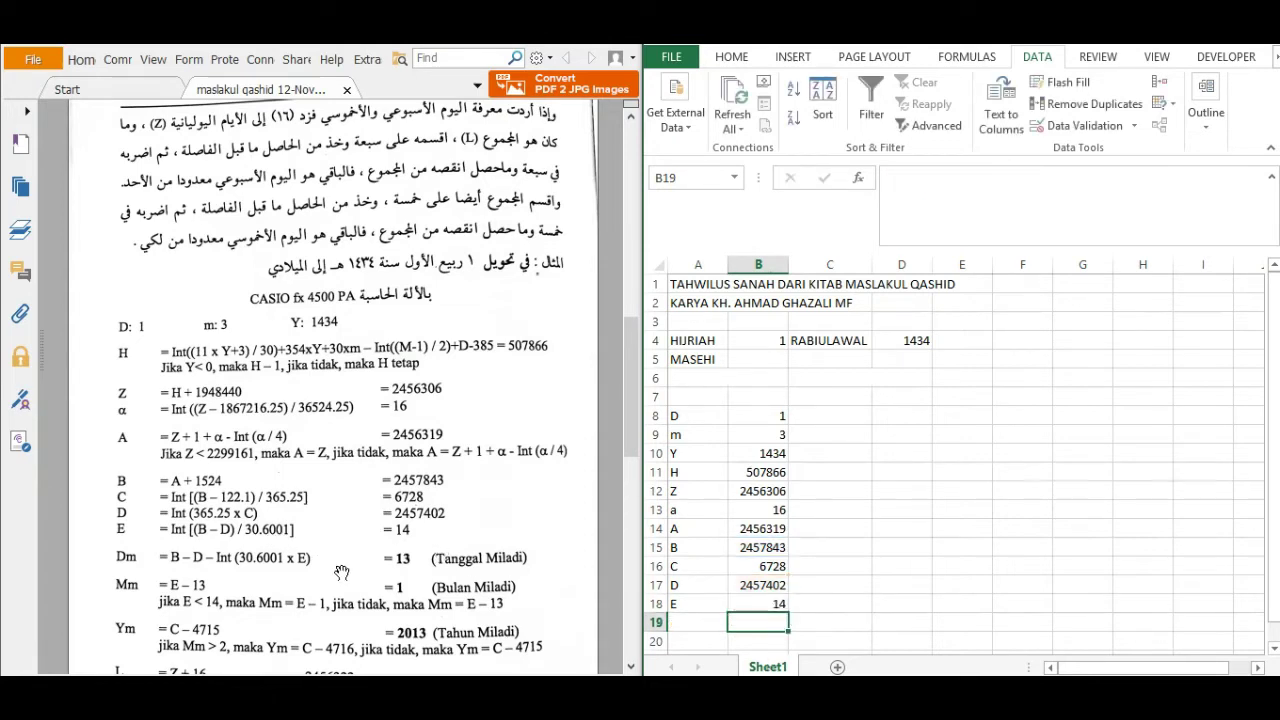
Step: Label C8 as Dm and enter =B15-B17-INT(30.6001*B18) in D8
click(830, 415)
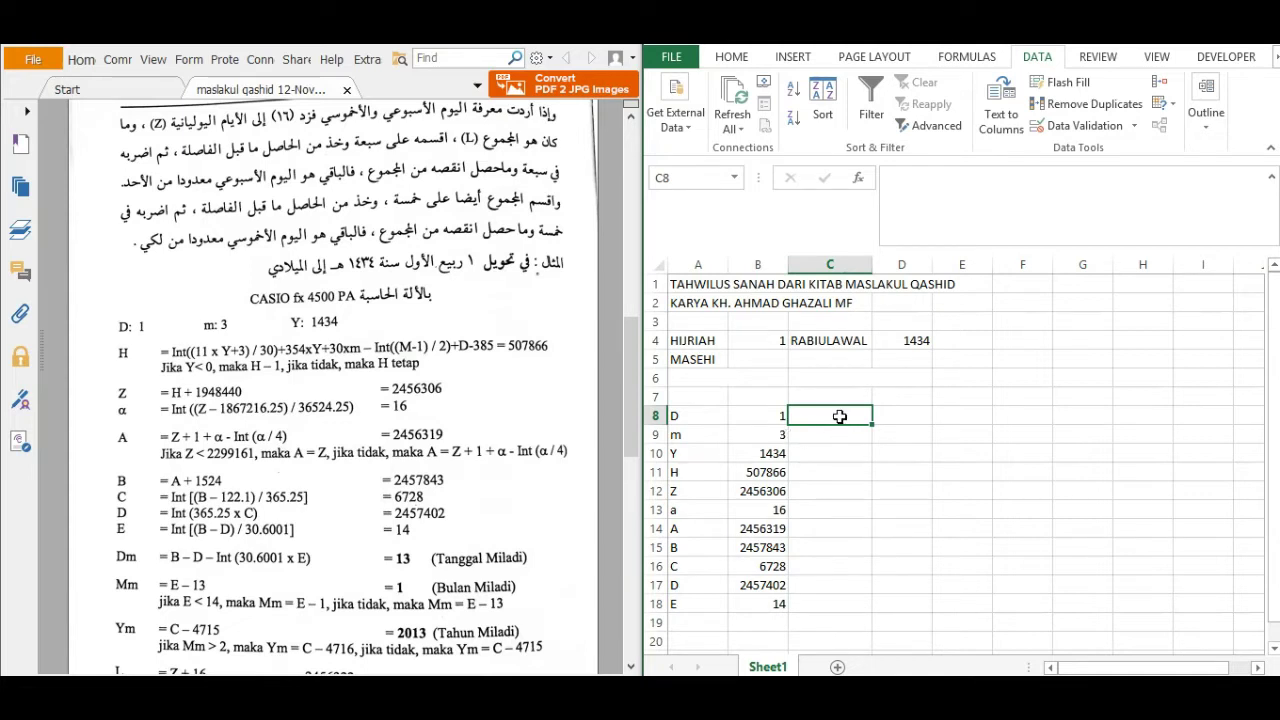
text(Dm)
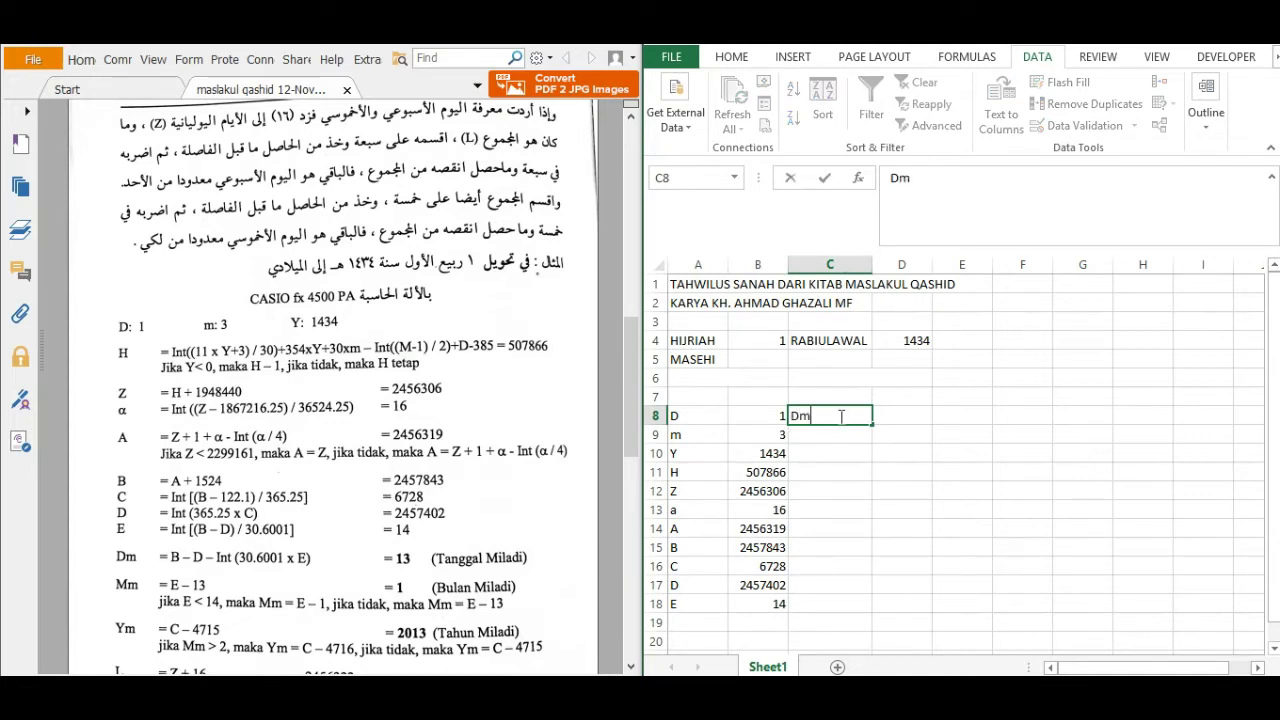
key(Tab)
text(=)
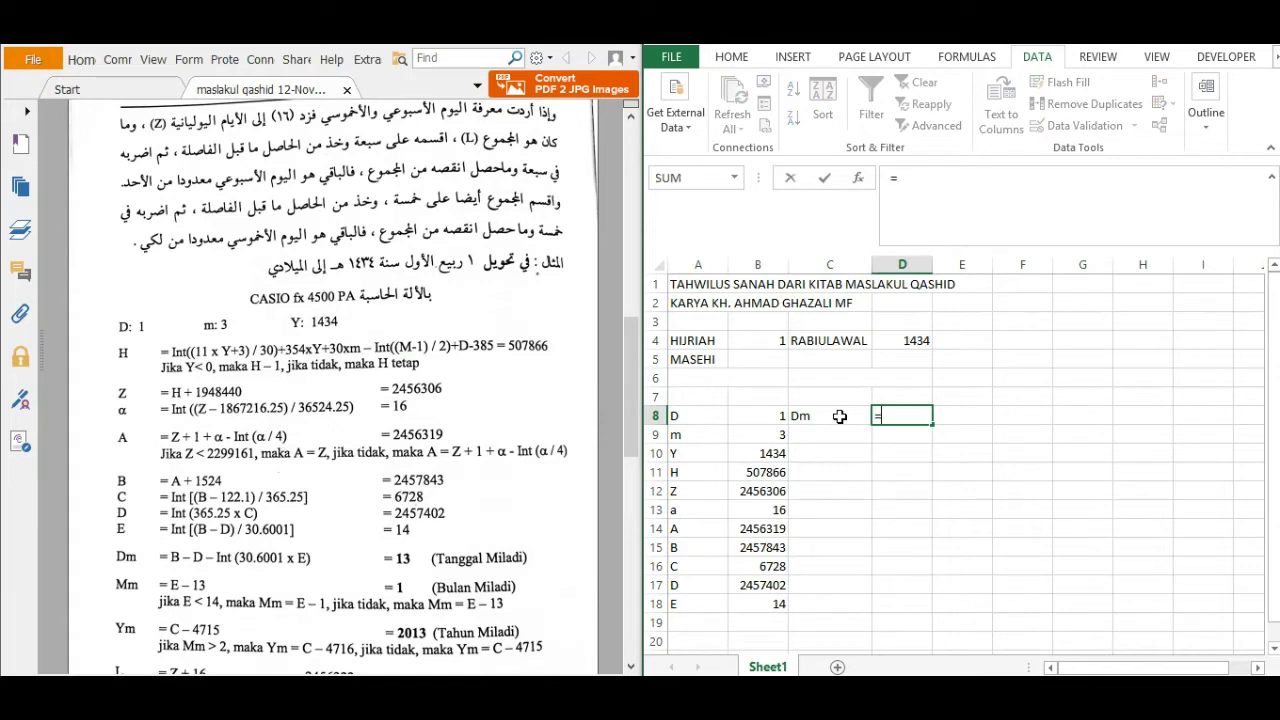
click(765, 549)
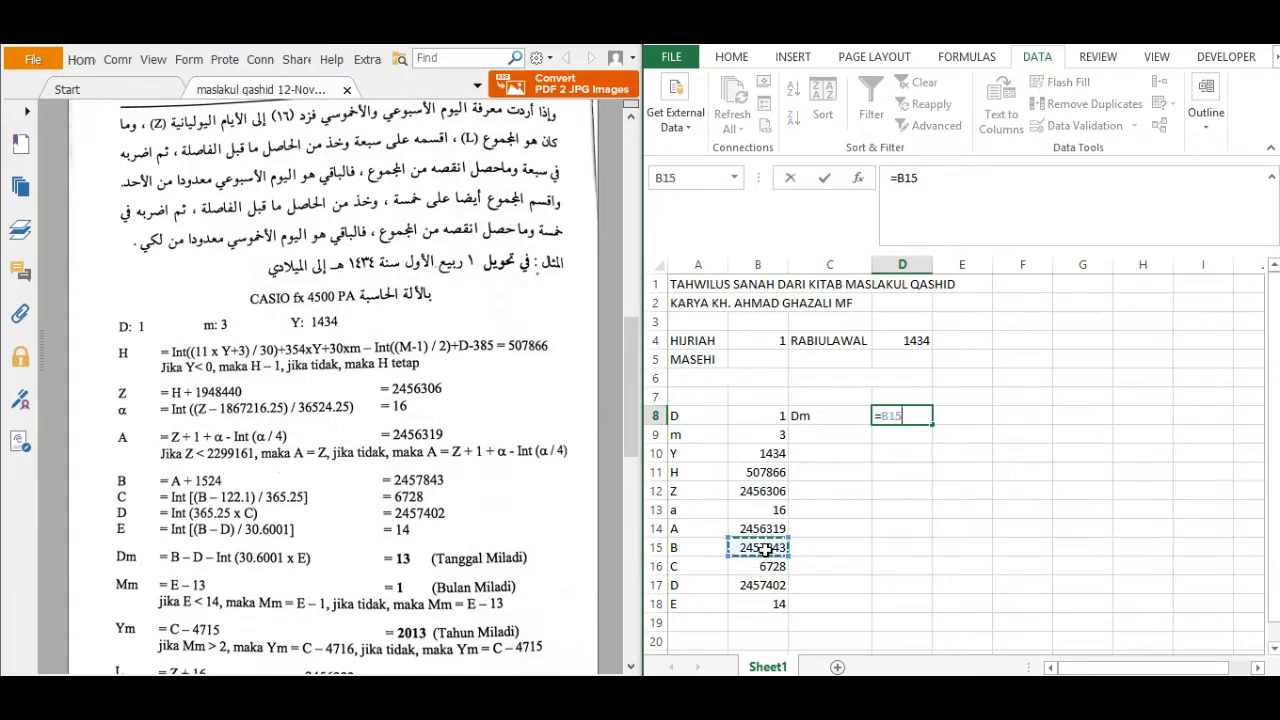
text(-)
click(748, 586)
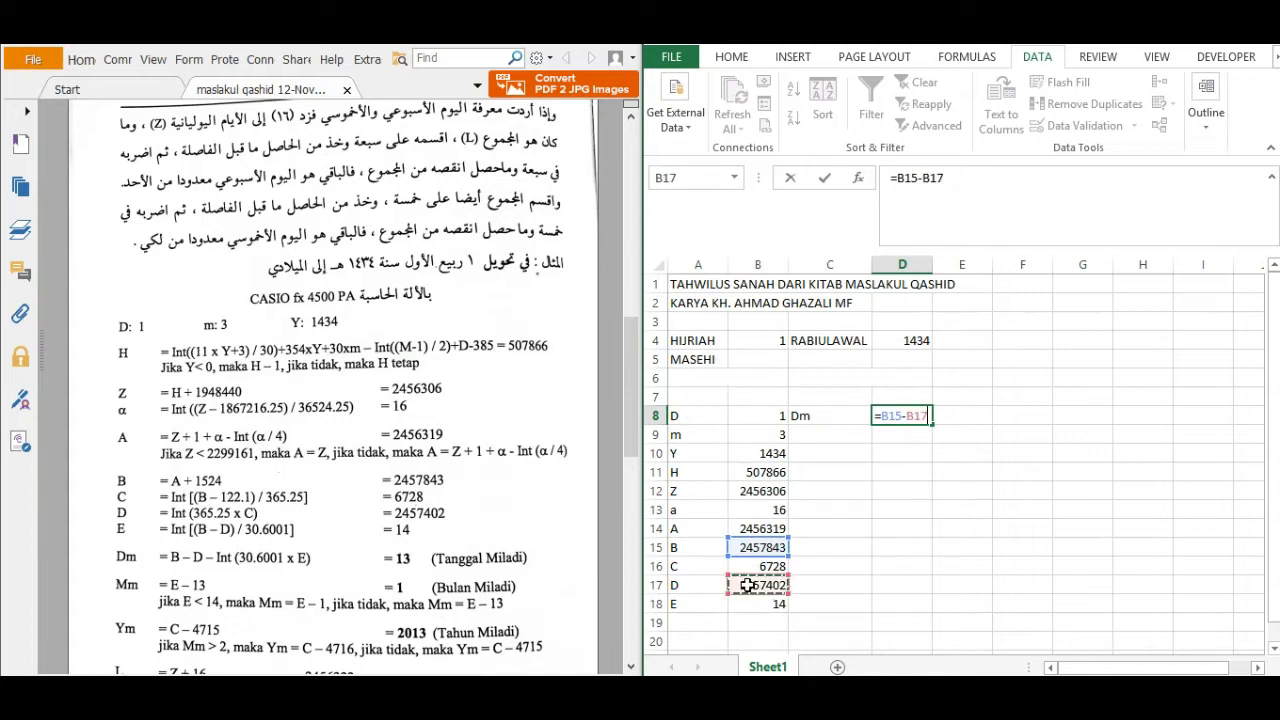
text(-INT)
double_click(990, 436)
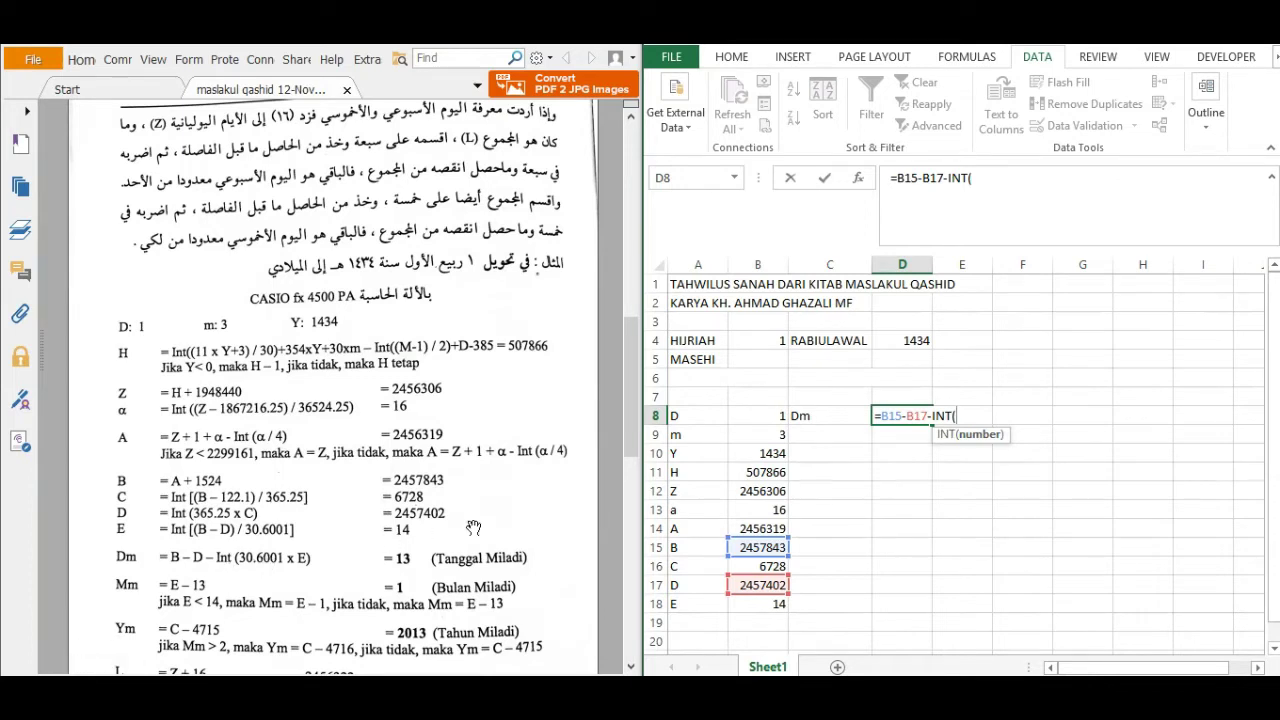
text(30.6001*)
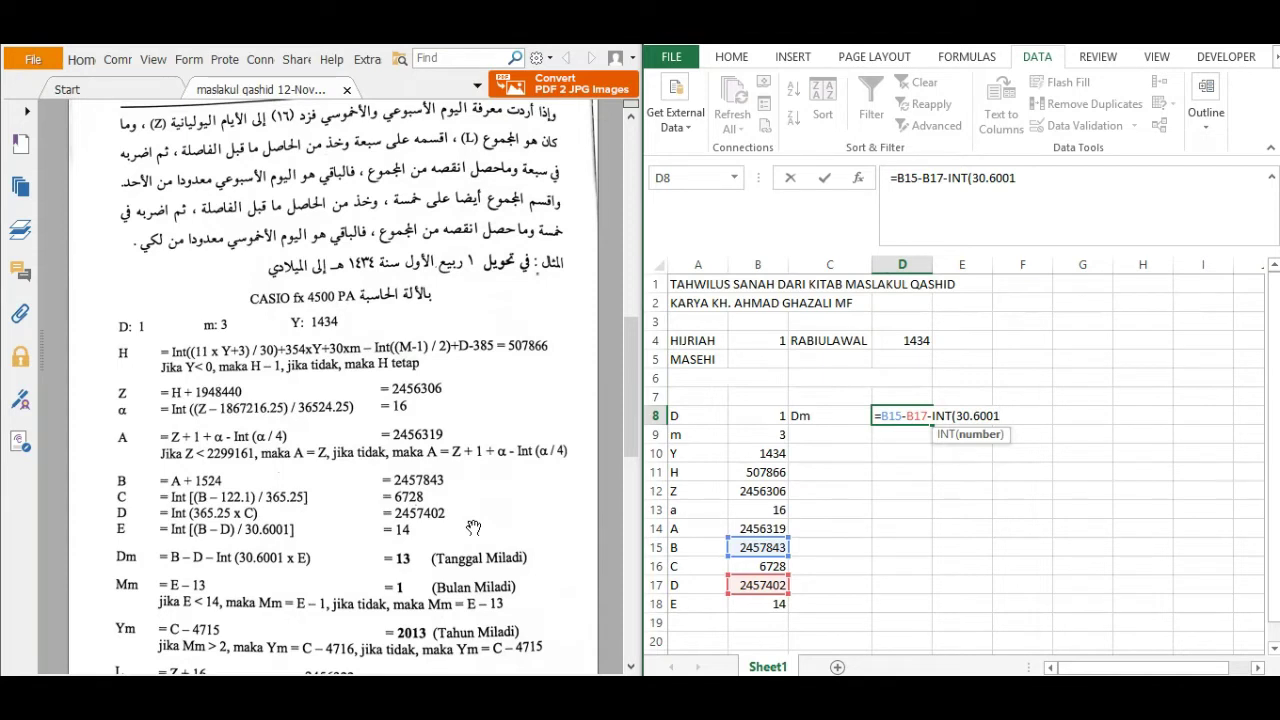
click(751, 606)
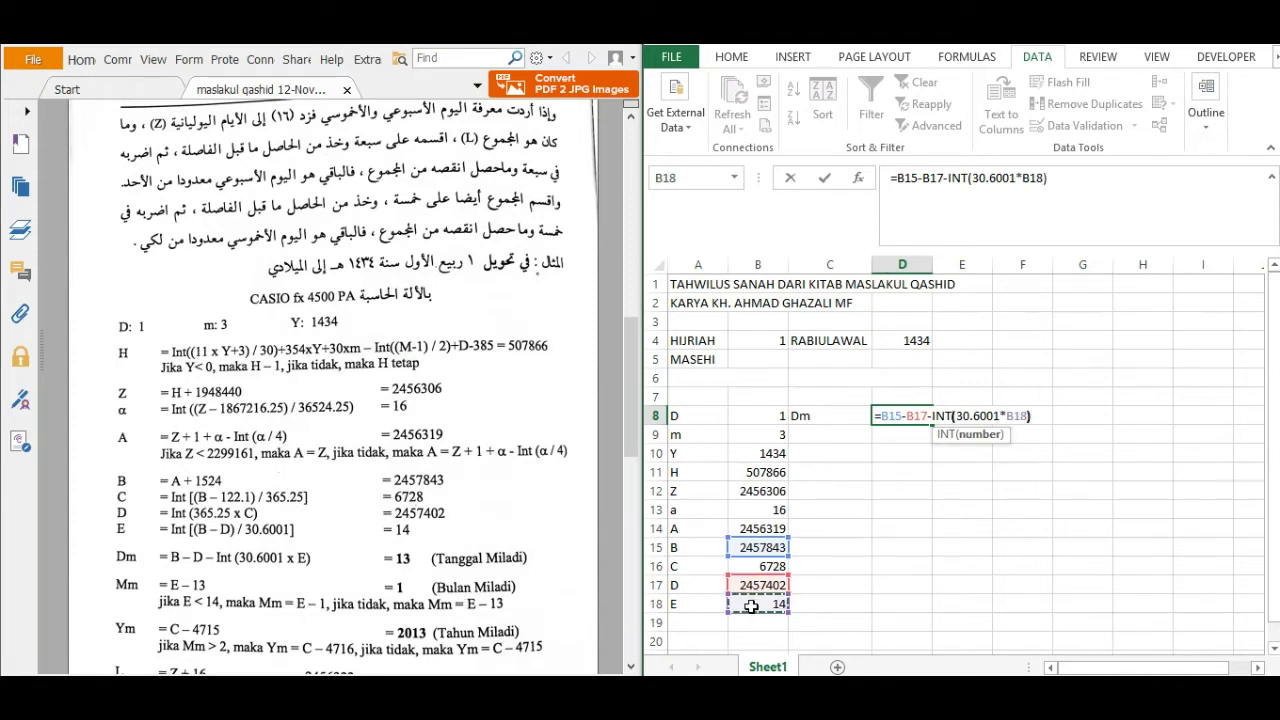
key(Return)
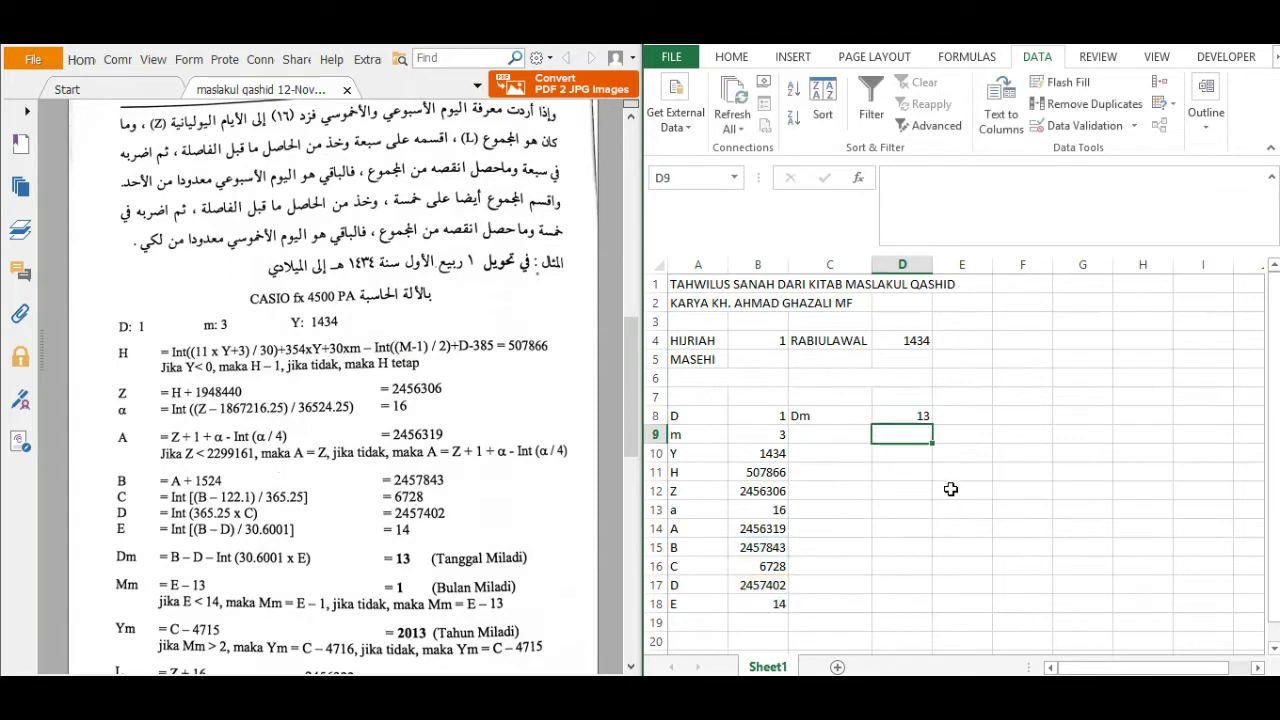
Step: Label C9 as Mm and enter =B18-13 in D9
click(824, 436)
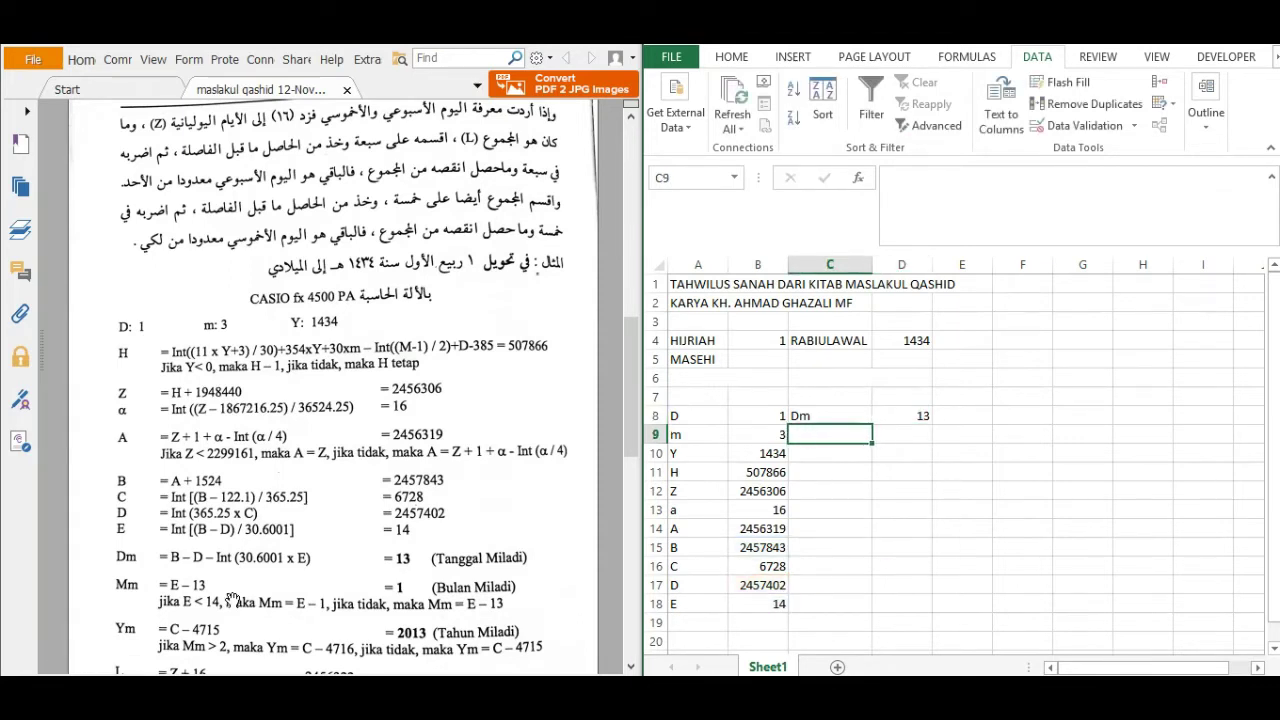
text(Mm)
key(Tab)
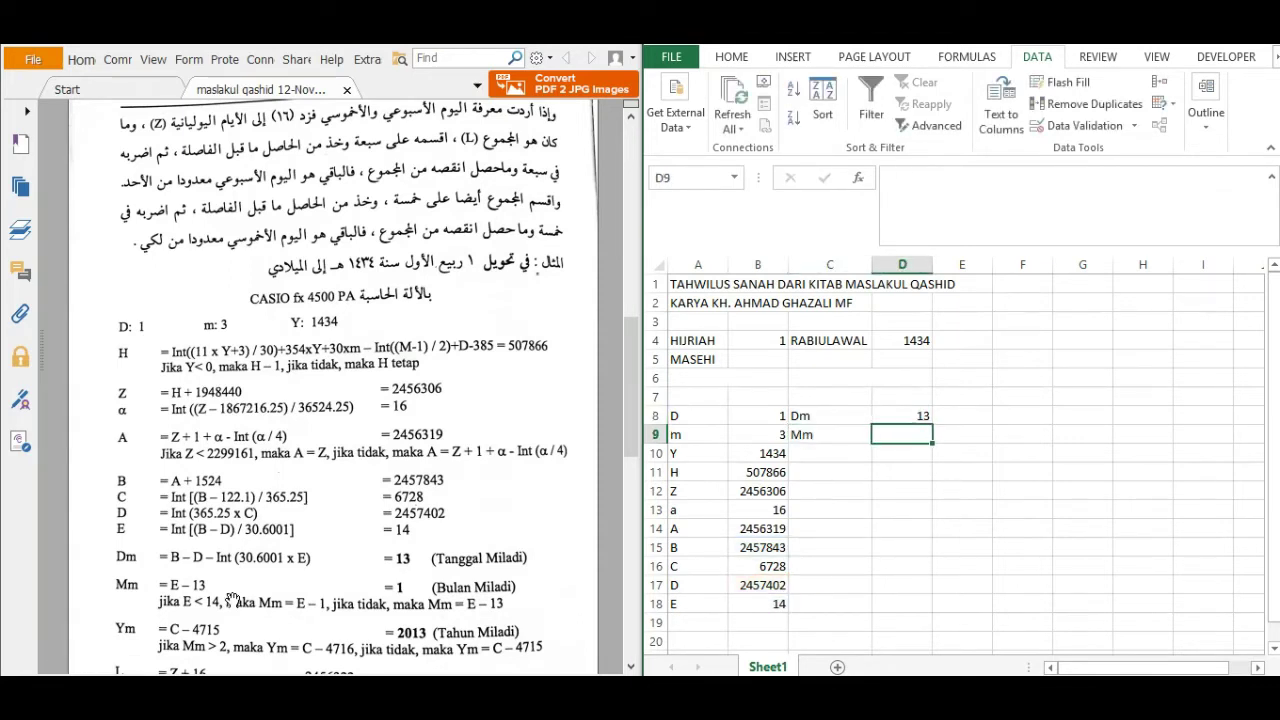
text(=)
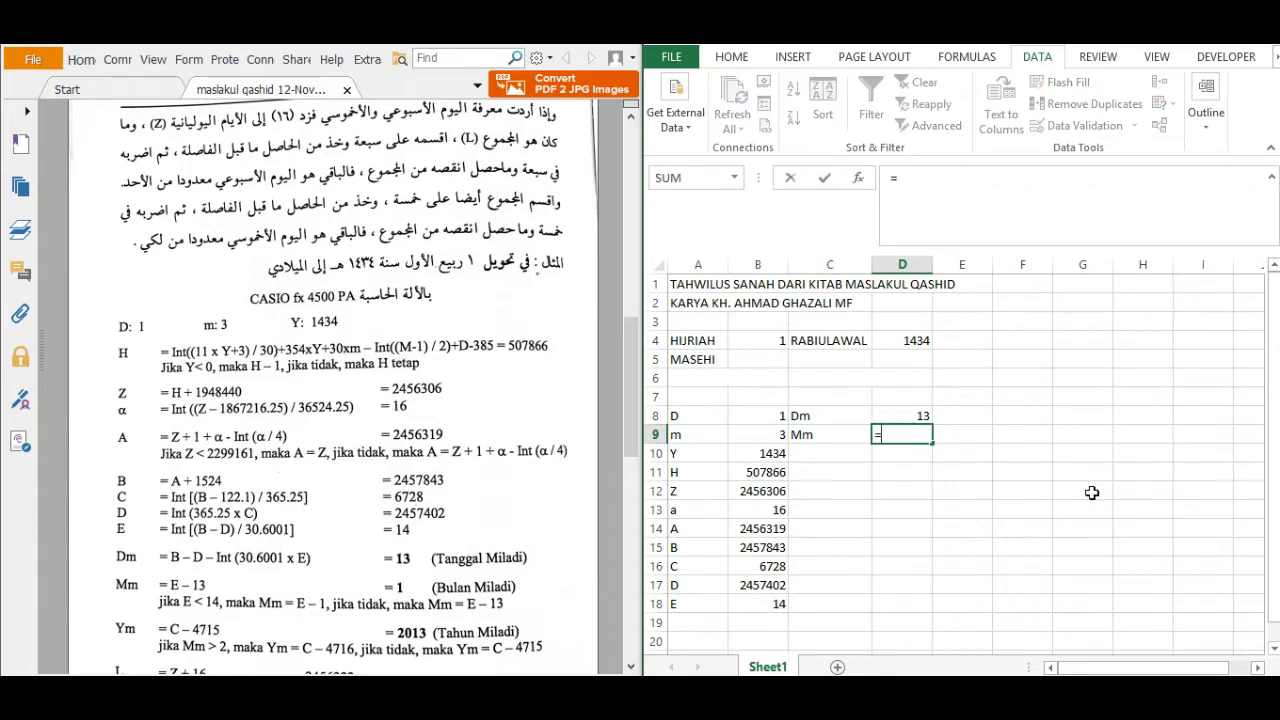
click(755, 601)
text(-)
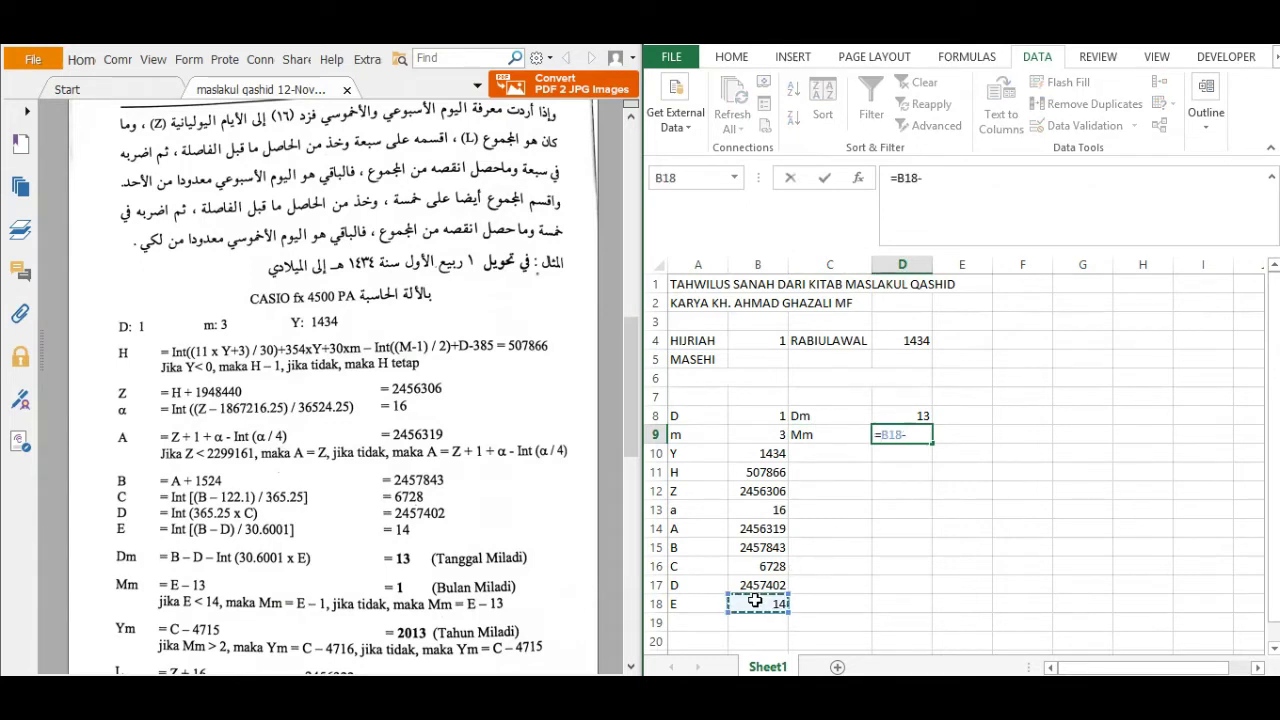
text(13)
key(ctrl+Return)
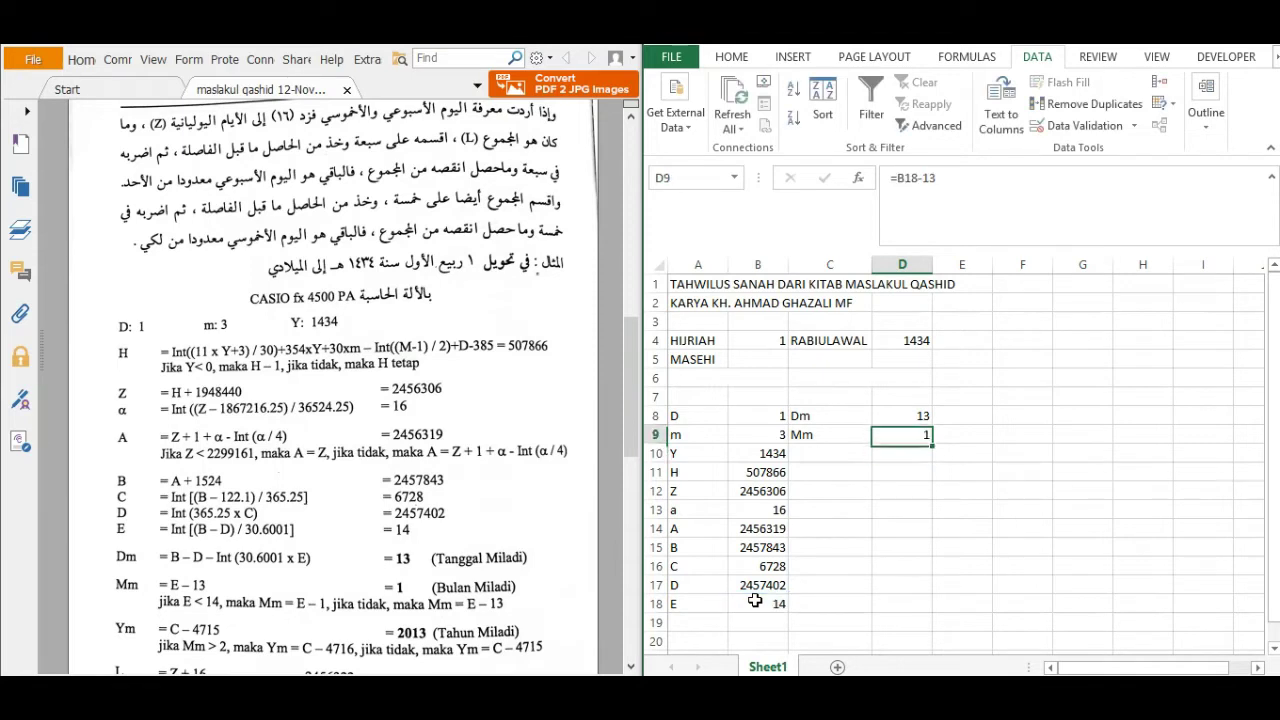
Step: Extend the Mm formula in D9 to =IF(B18<14;B18-1;B18-13)
click(937, 179)
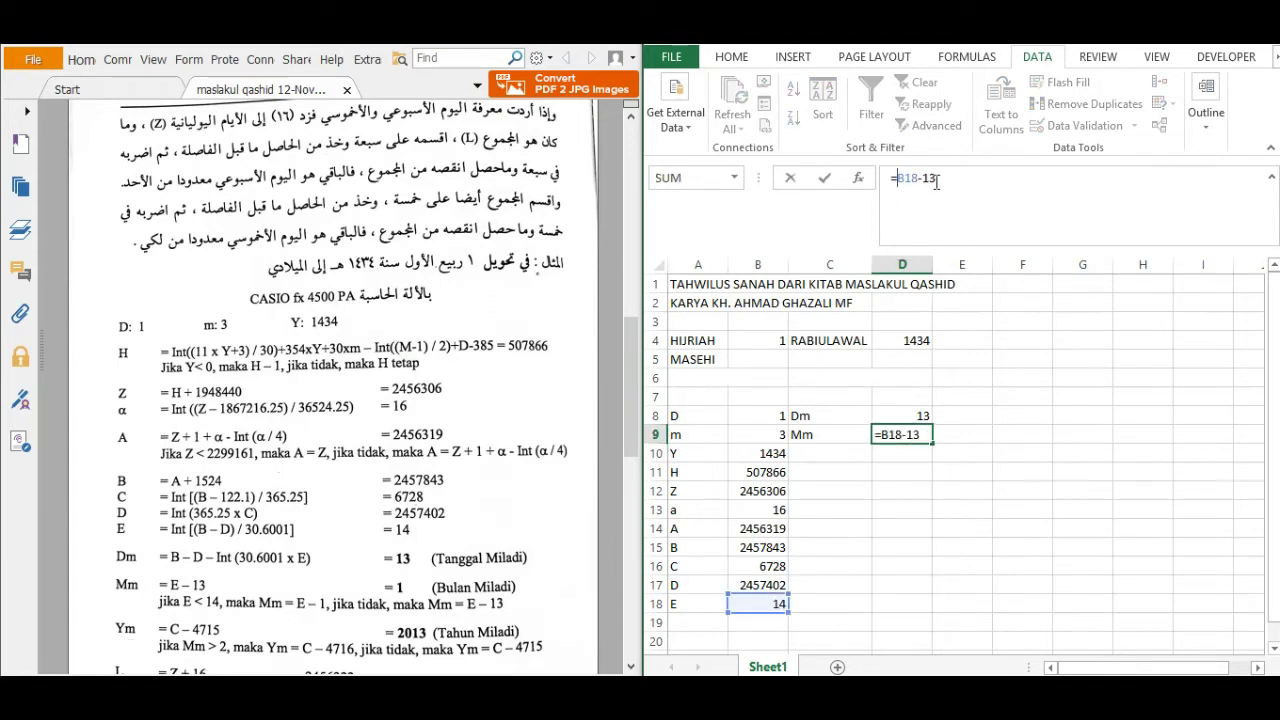
text(IF)
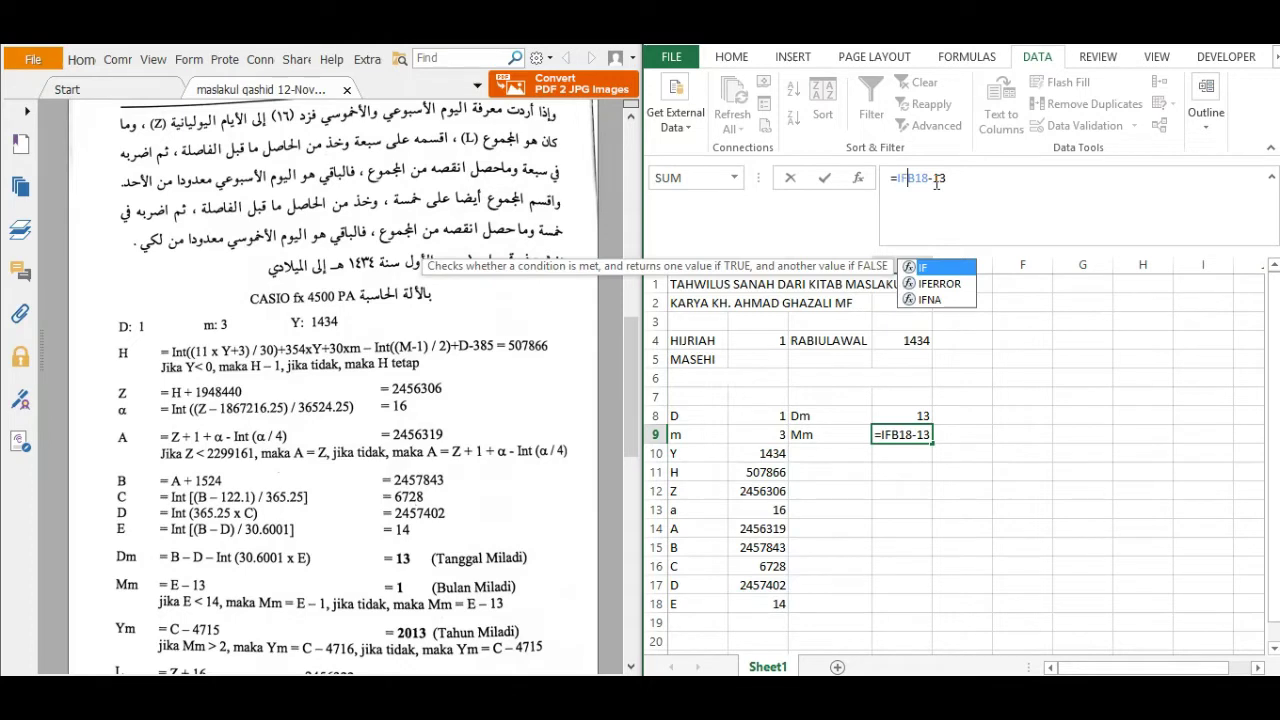
double_click(943, 274)
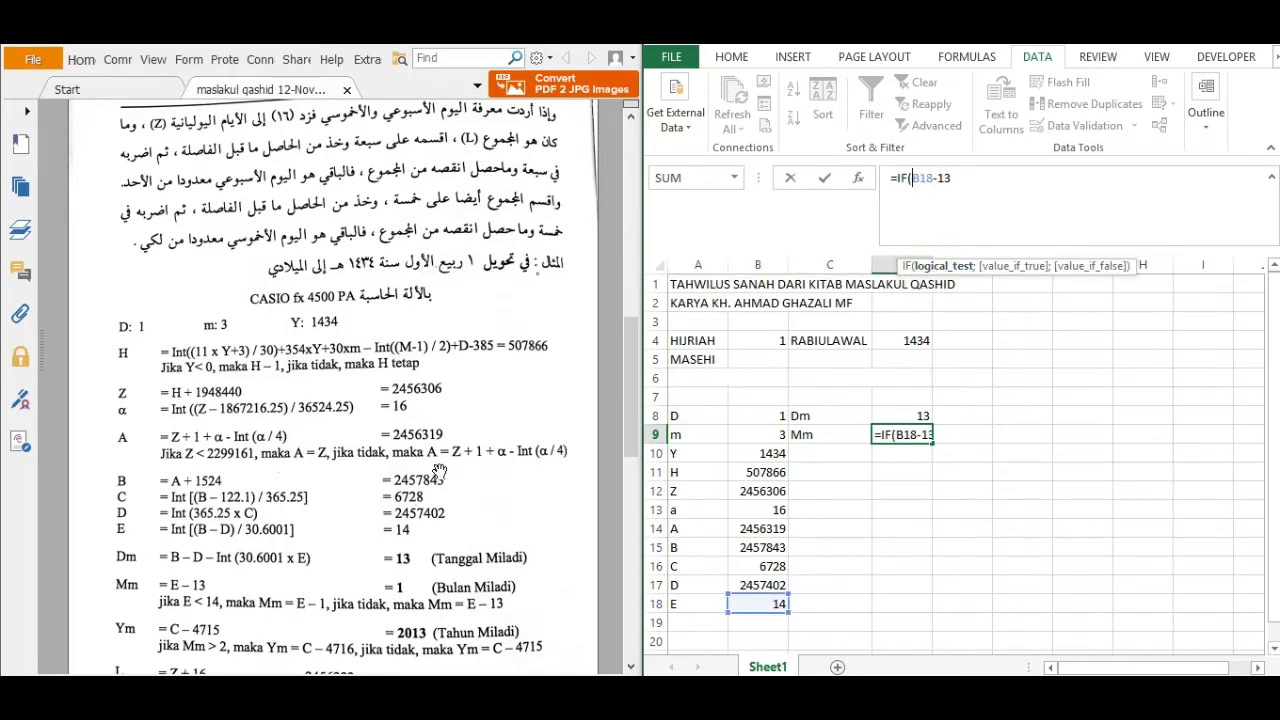
click(752, 604)
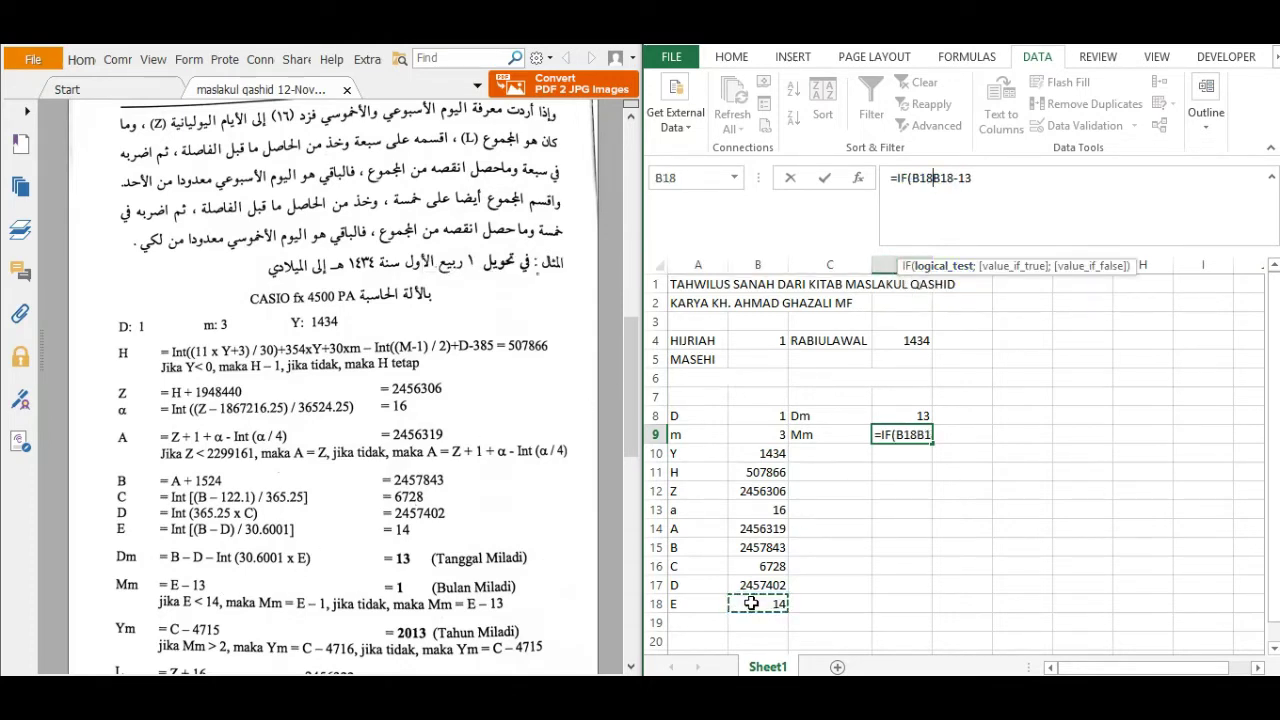
text(<1)
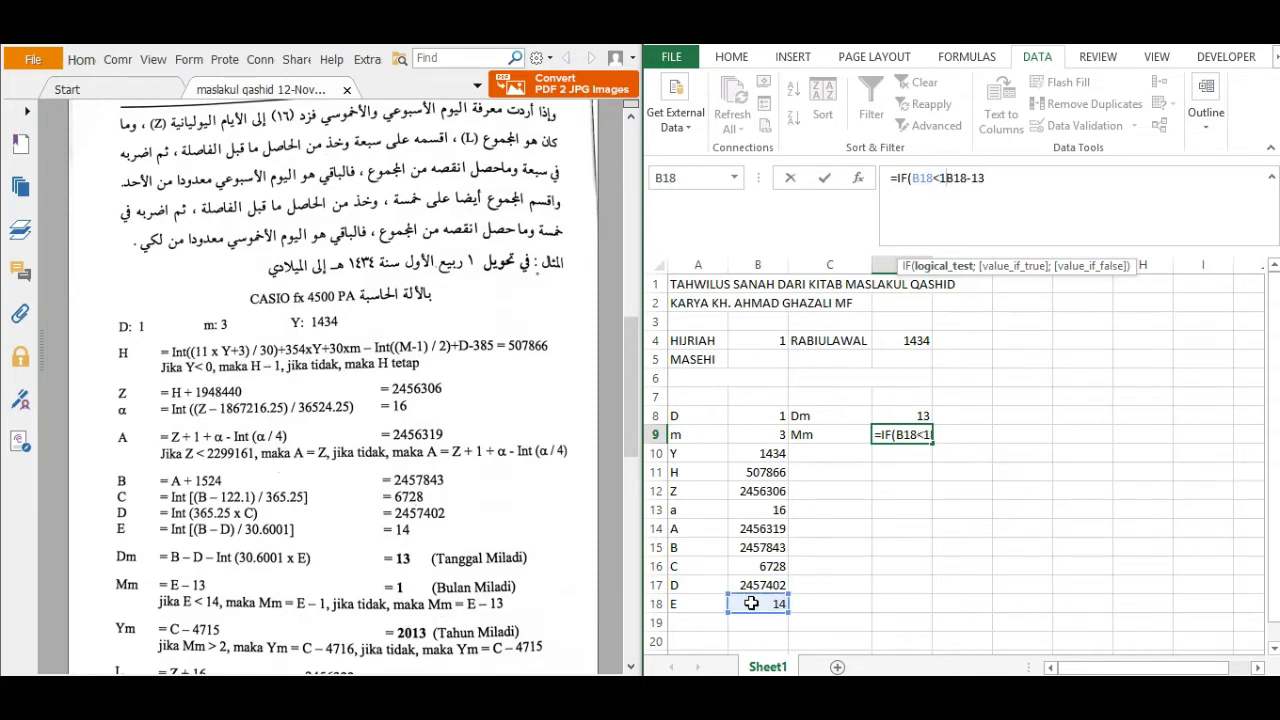
text(4;)
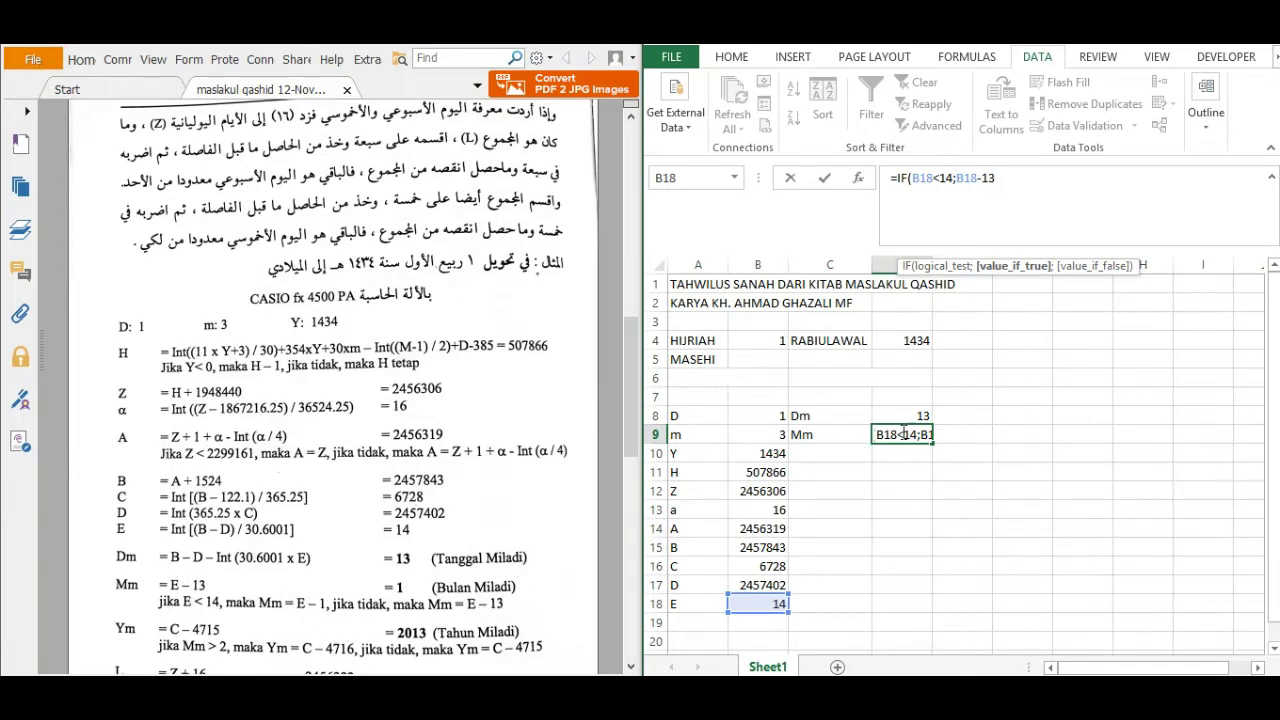
click(753, 601)
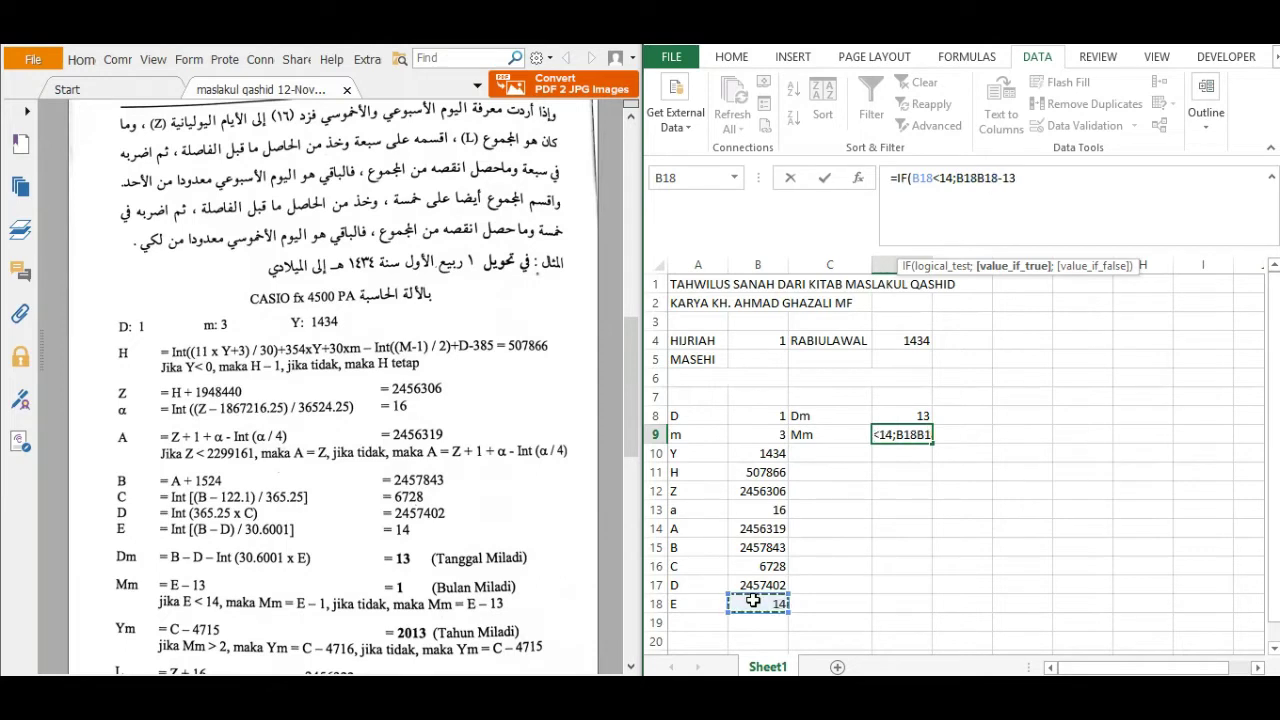
text(-1)
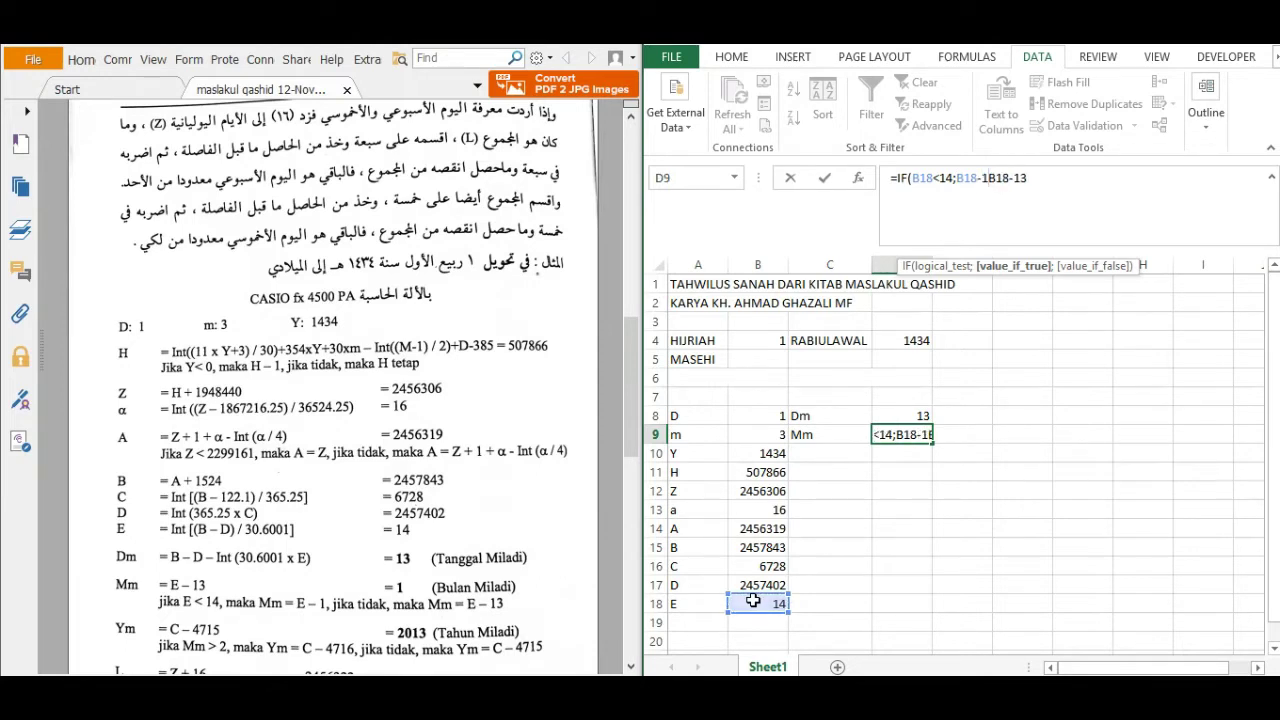
text(;)
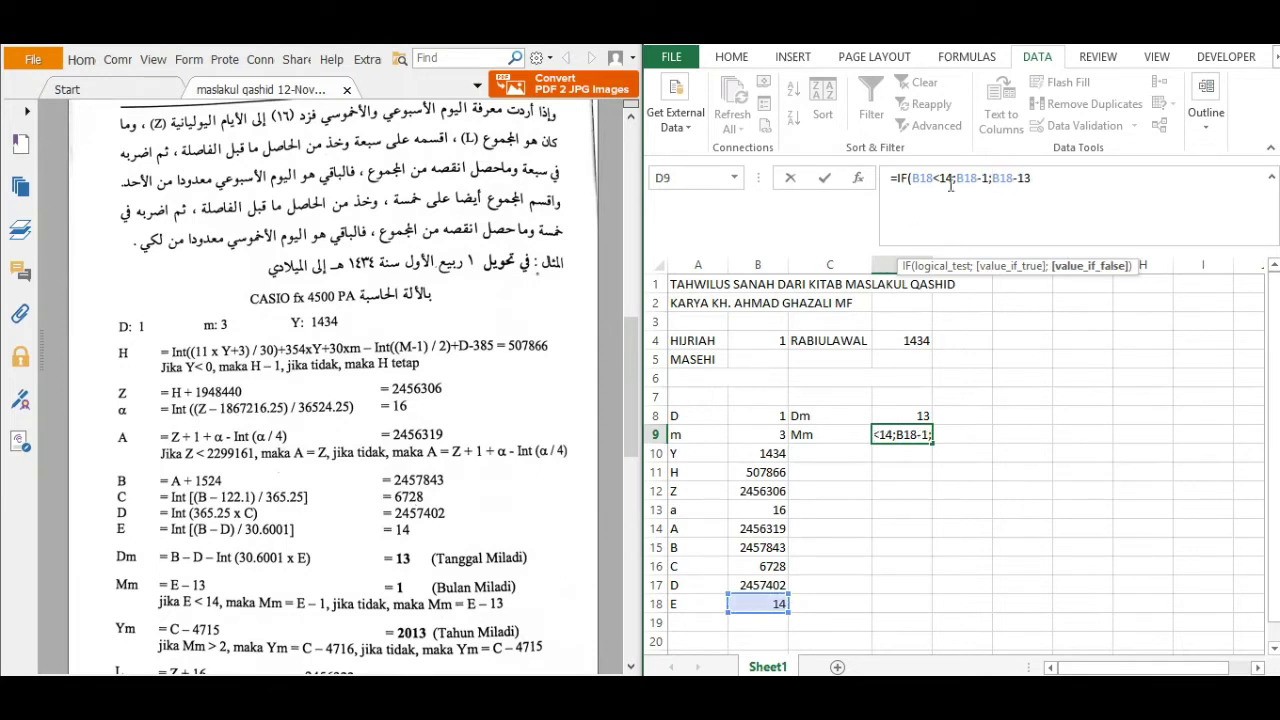
click(1060, 186)
key(Return)
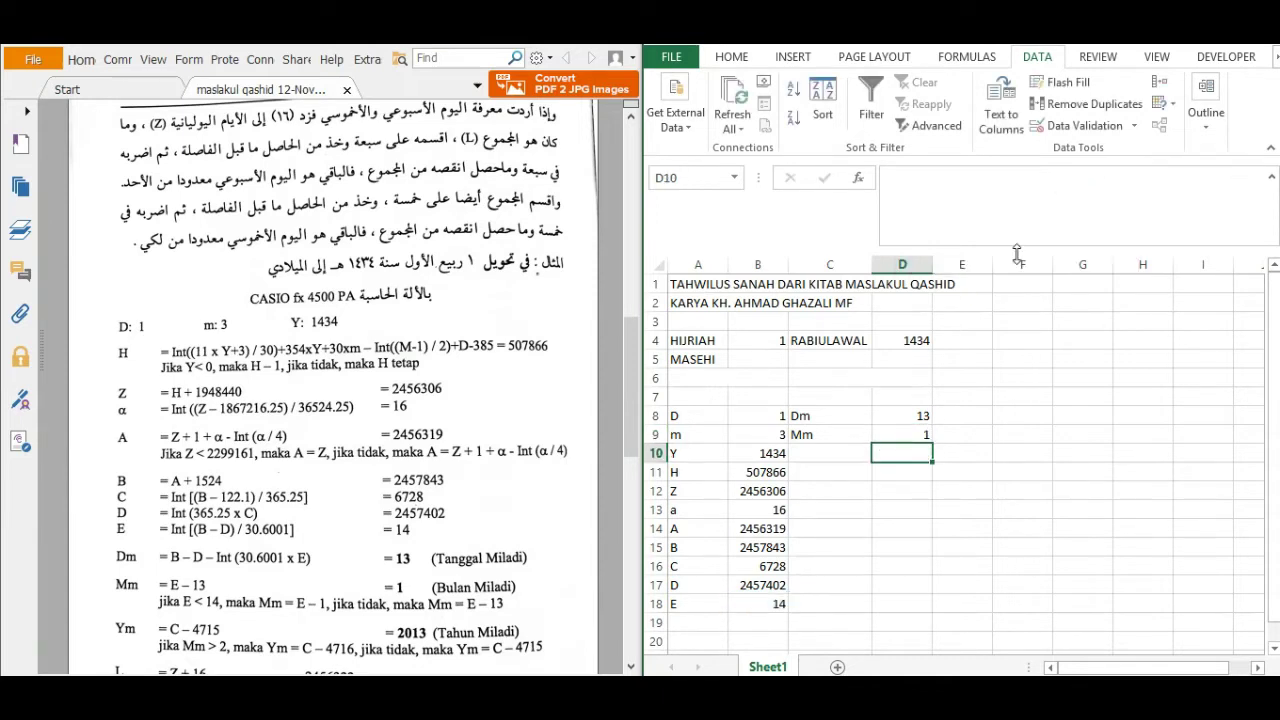
Step: Label C10 as Ym and enter =B16-4715 in D10
click(824, 450)
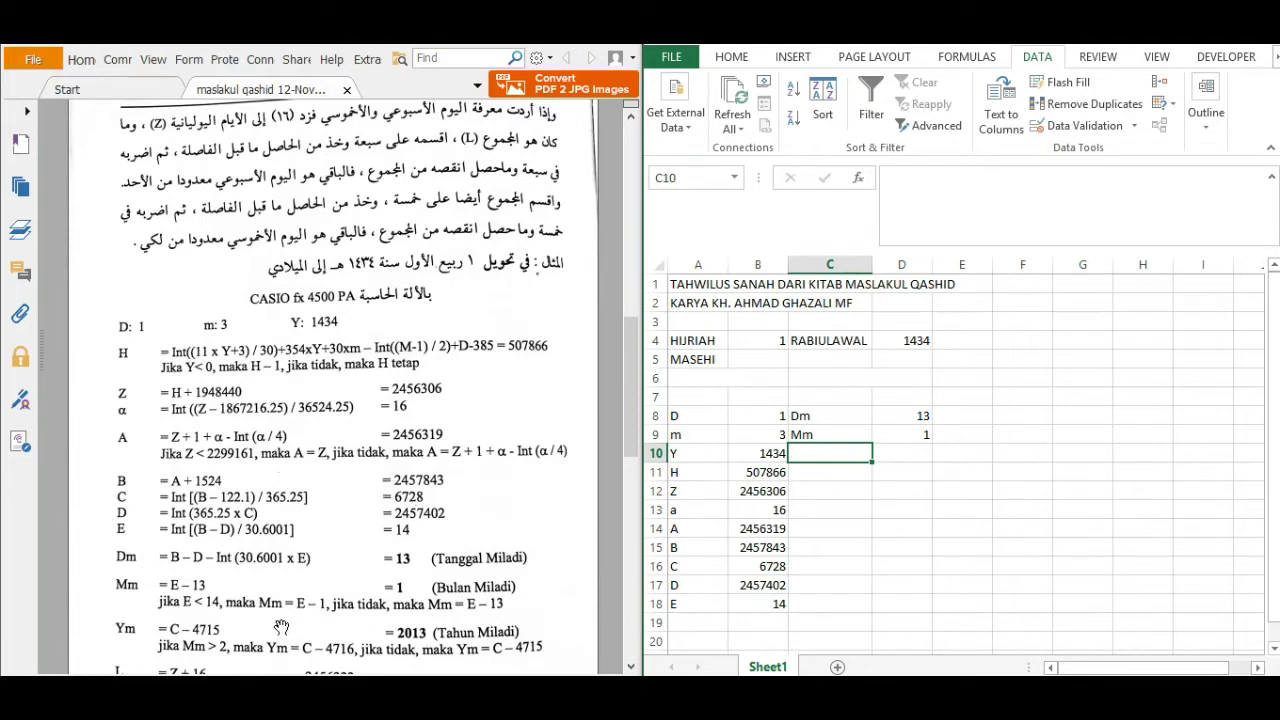
text(Ym)
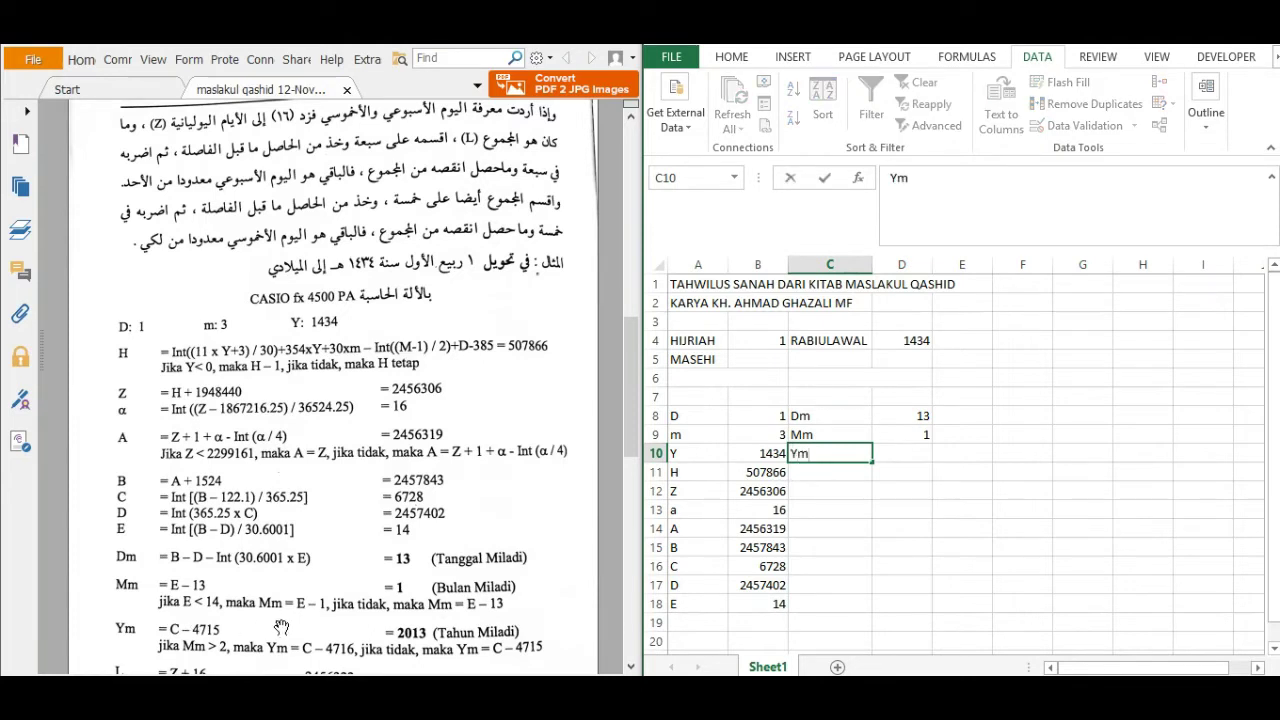
key(Tab)
text(=)
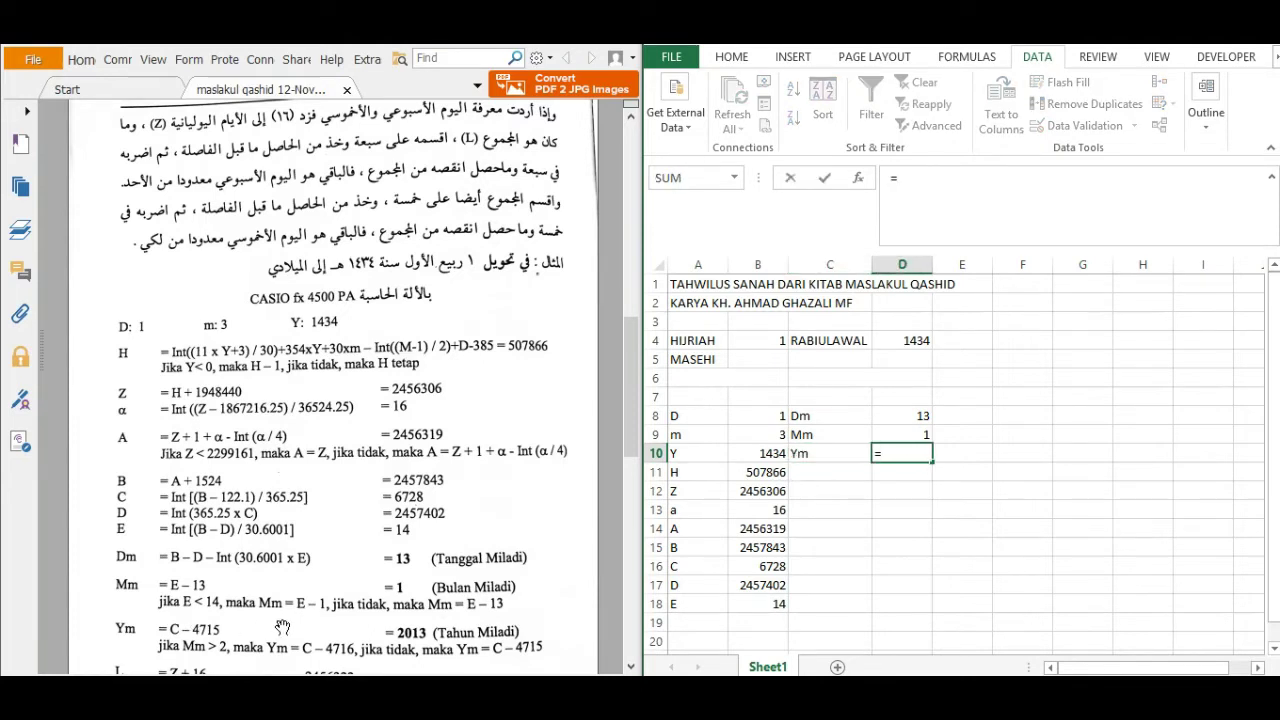
click(750, 566)
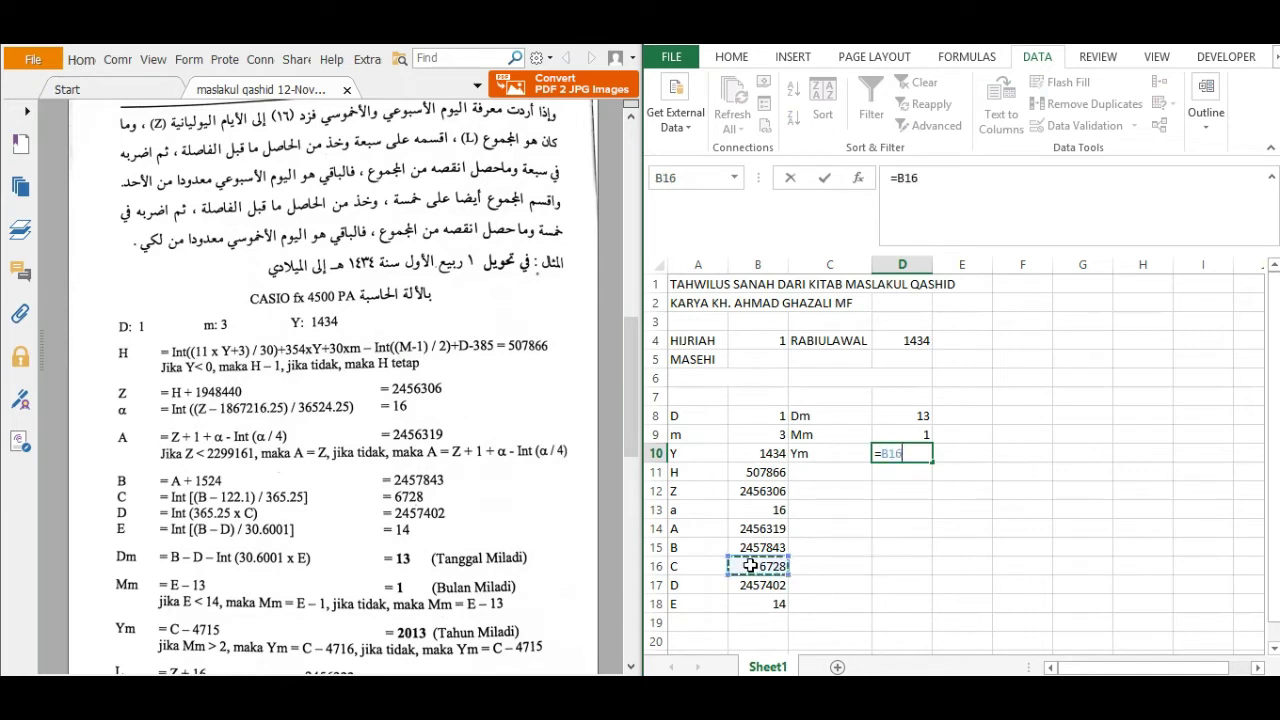
text(-4)
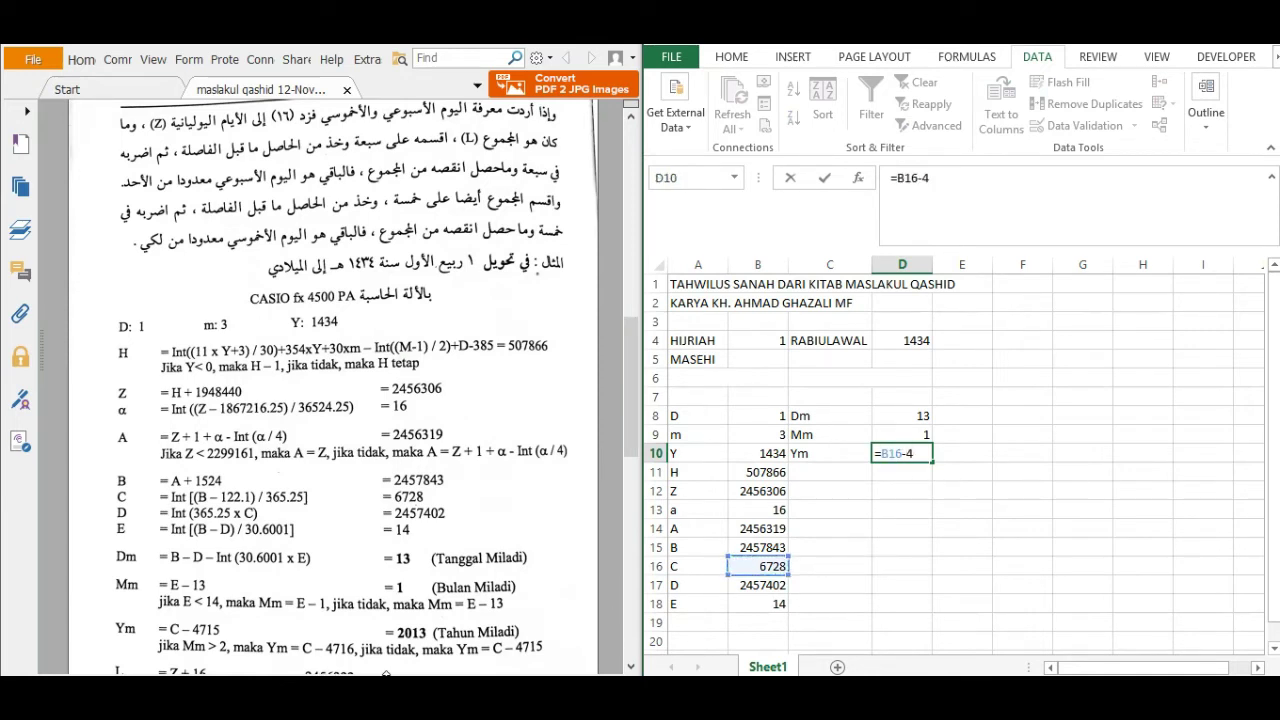
text(715)
key(ctrl+Return)
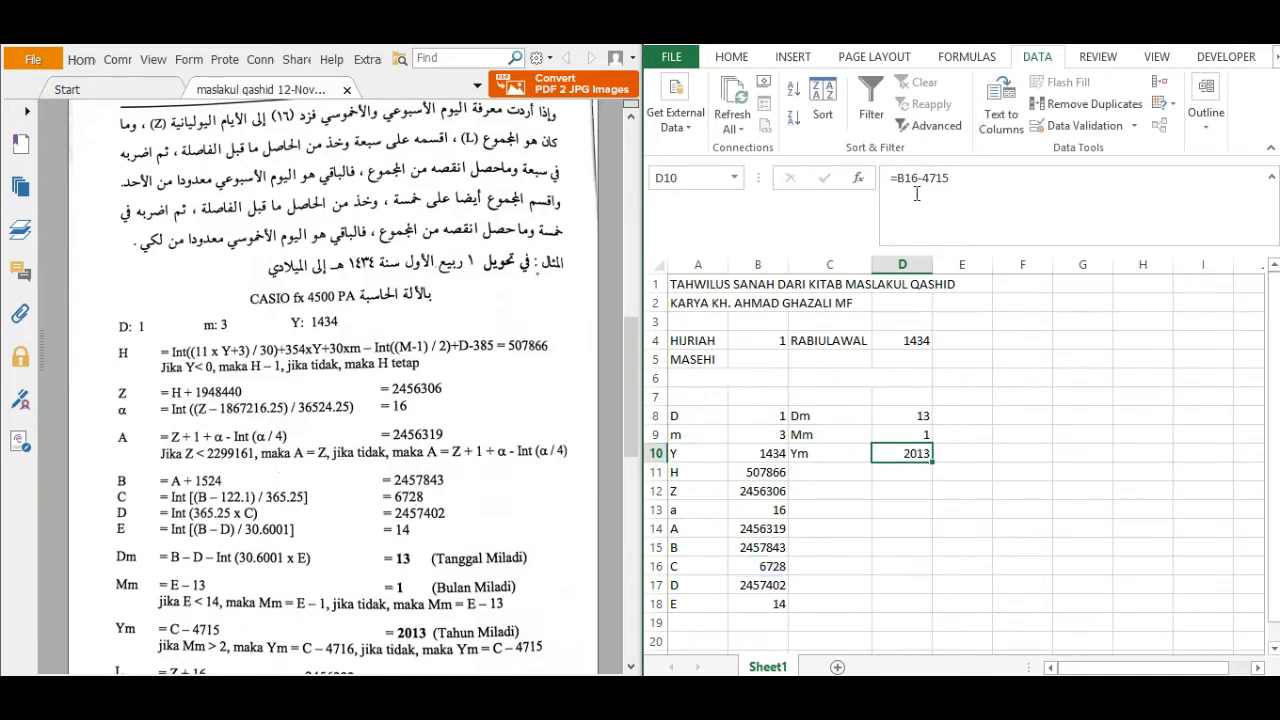
Step: Extend the Ym formula in D10 to =IF(D9>2;B16-4716;B16-4715)
click(952, 182)
key(Home)
key(Right)
text(IF)
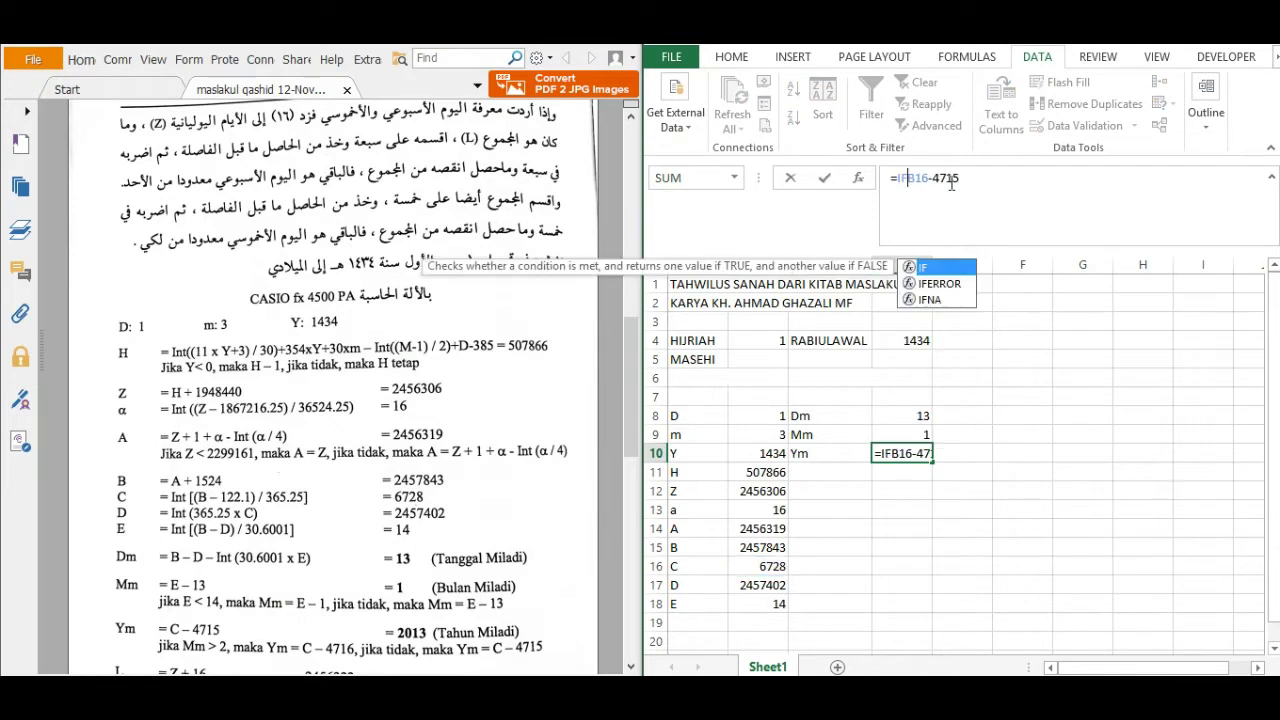
text(()
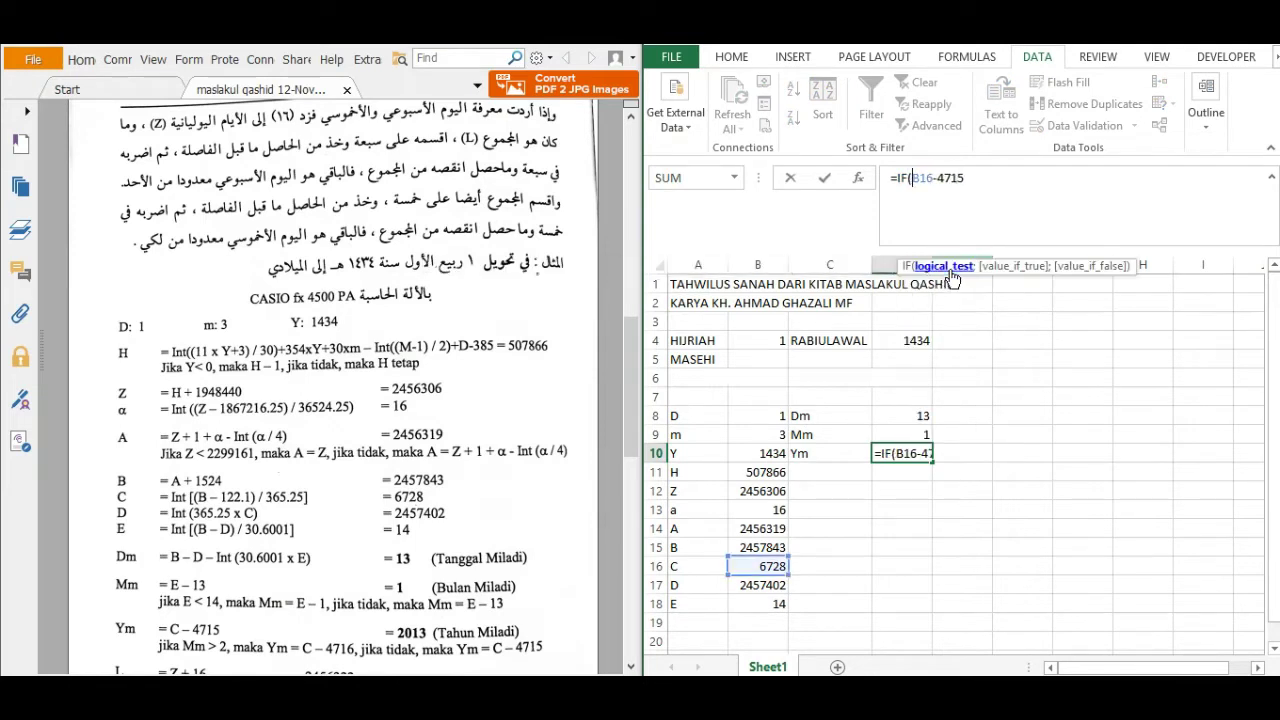
click(901, 433)
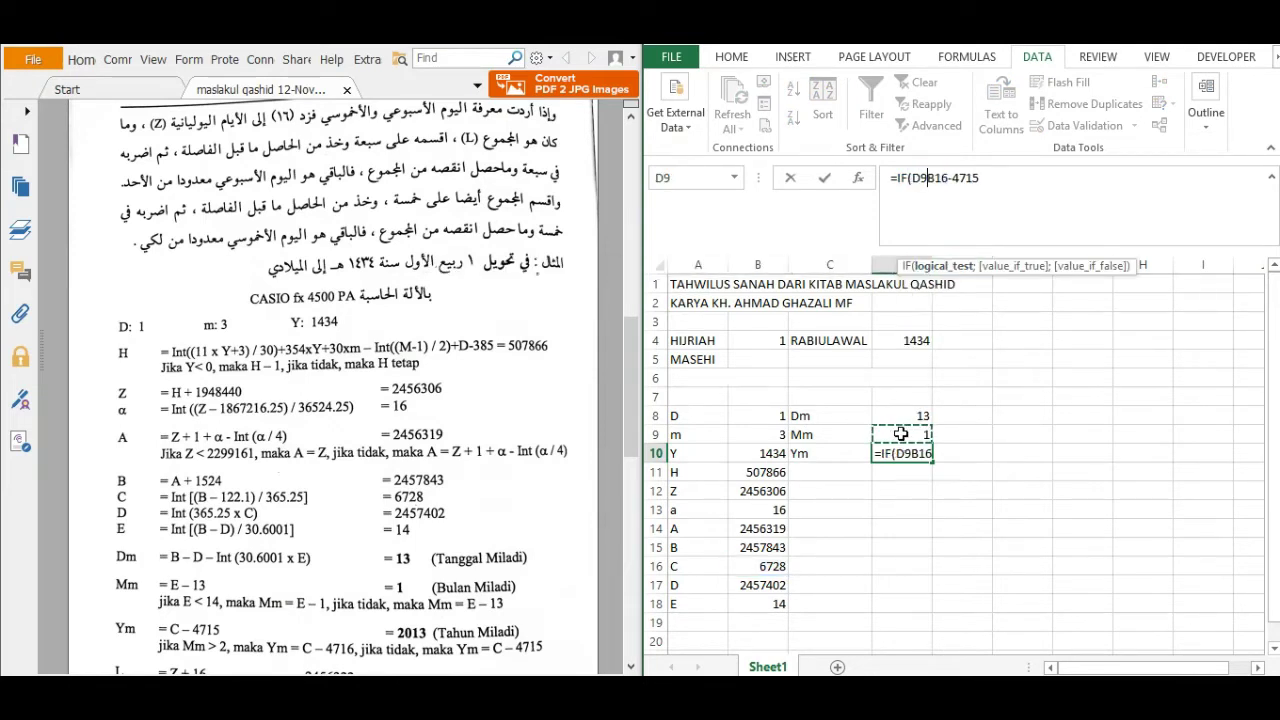
text(>2)
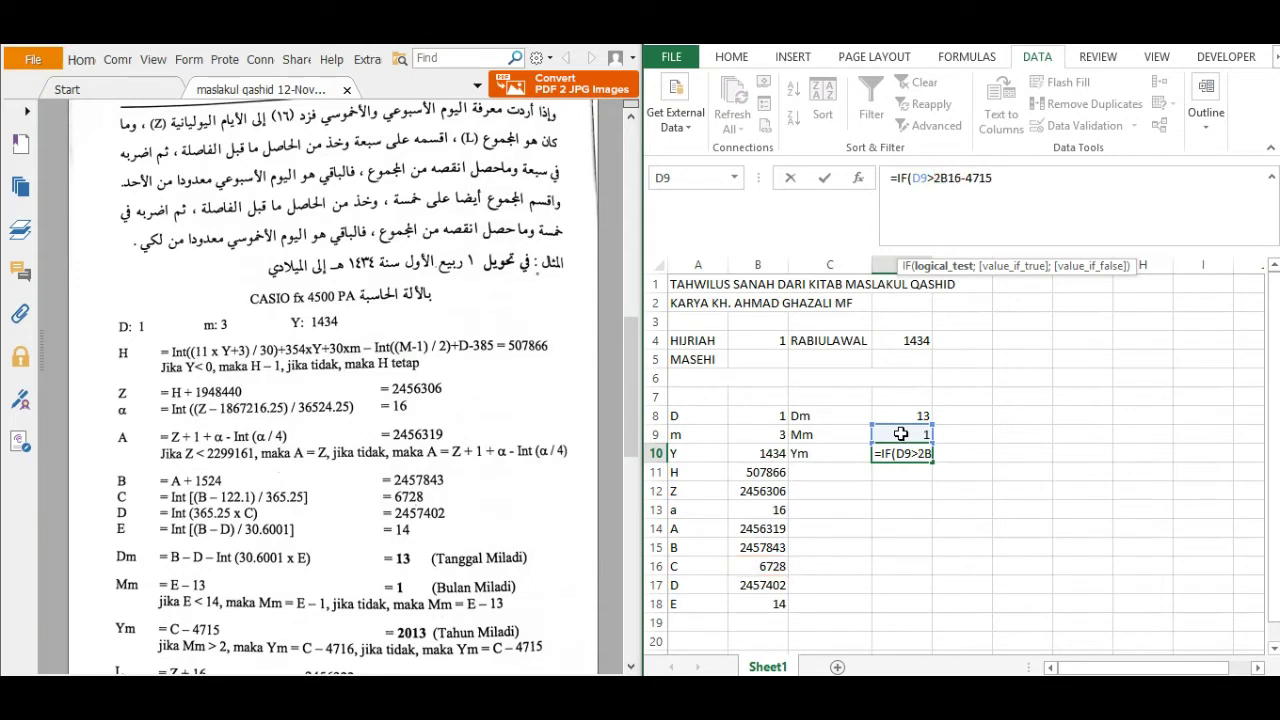
text(;)
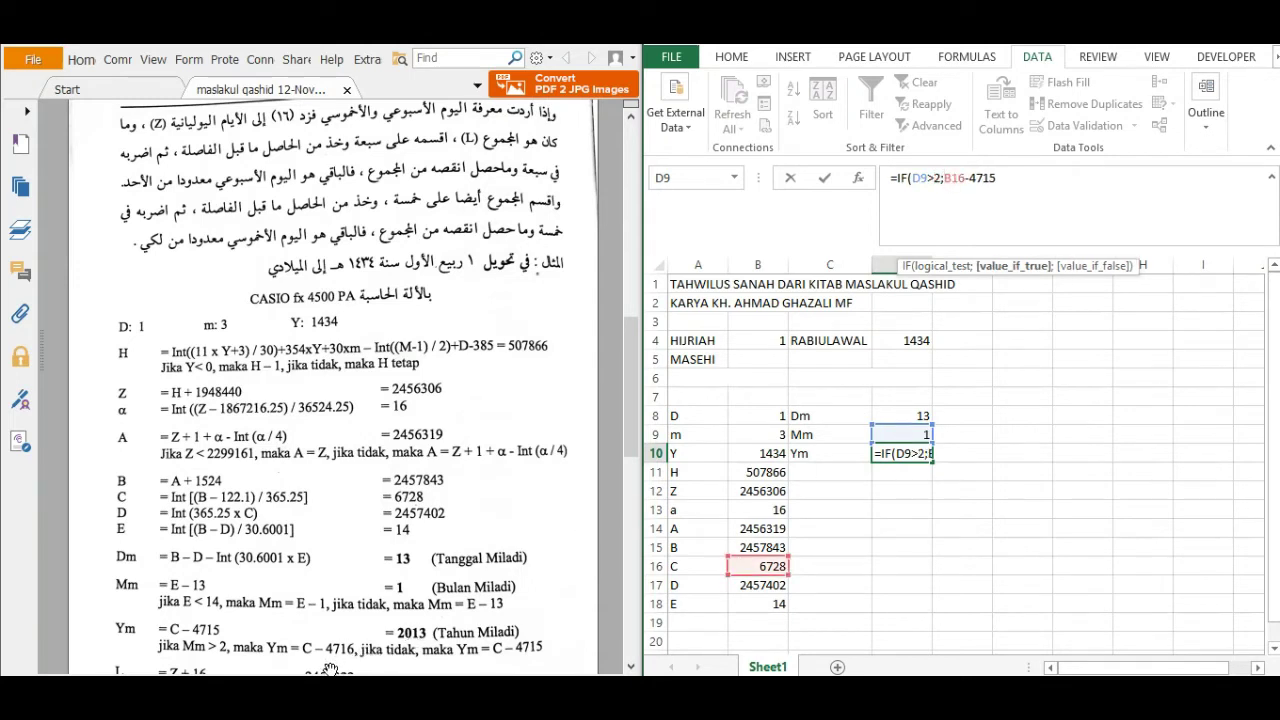
click(751, 566)
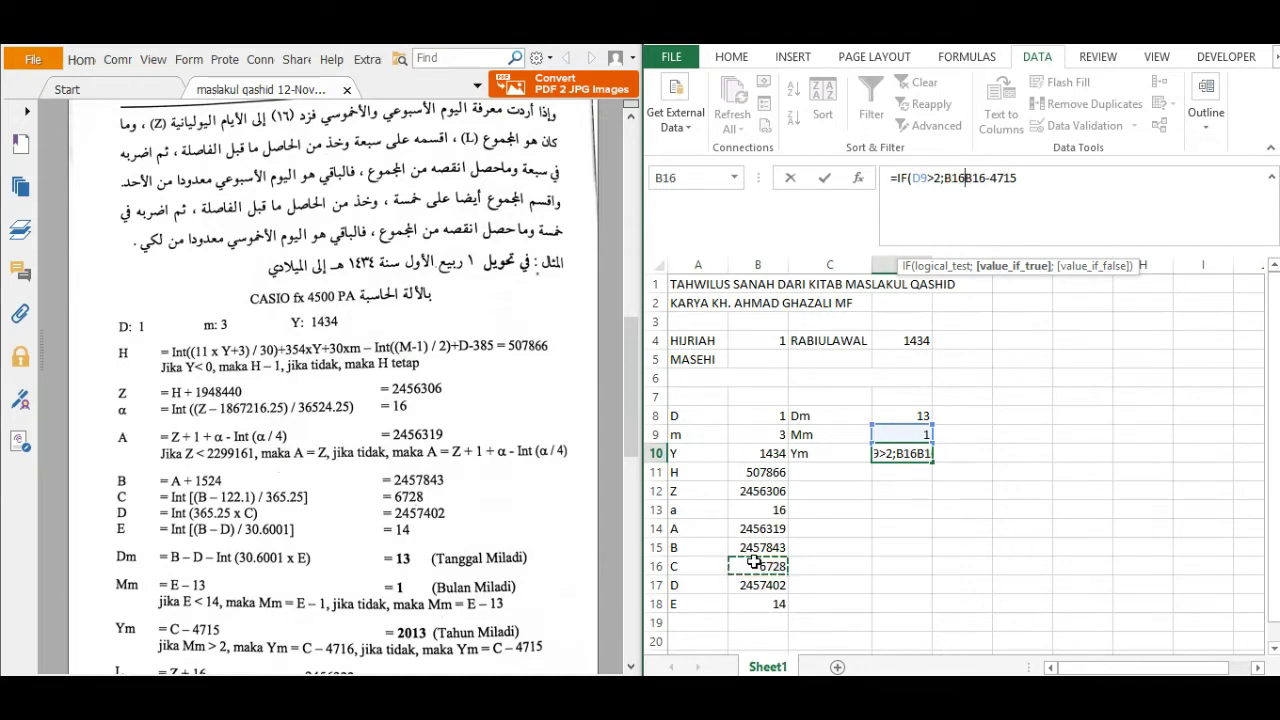
text(-)
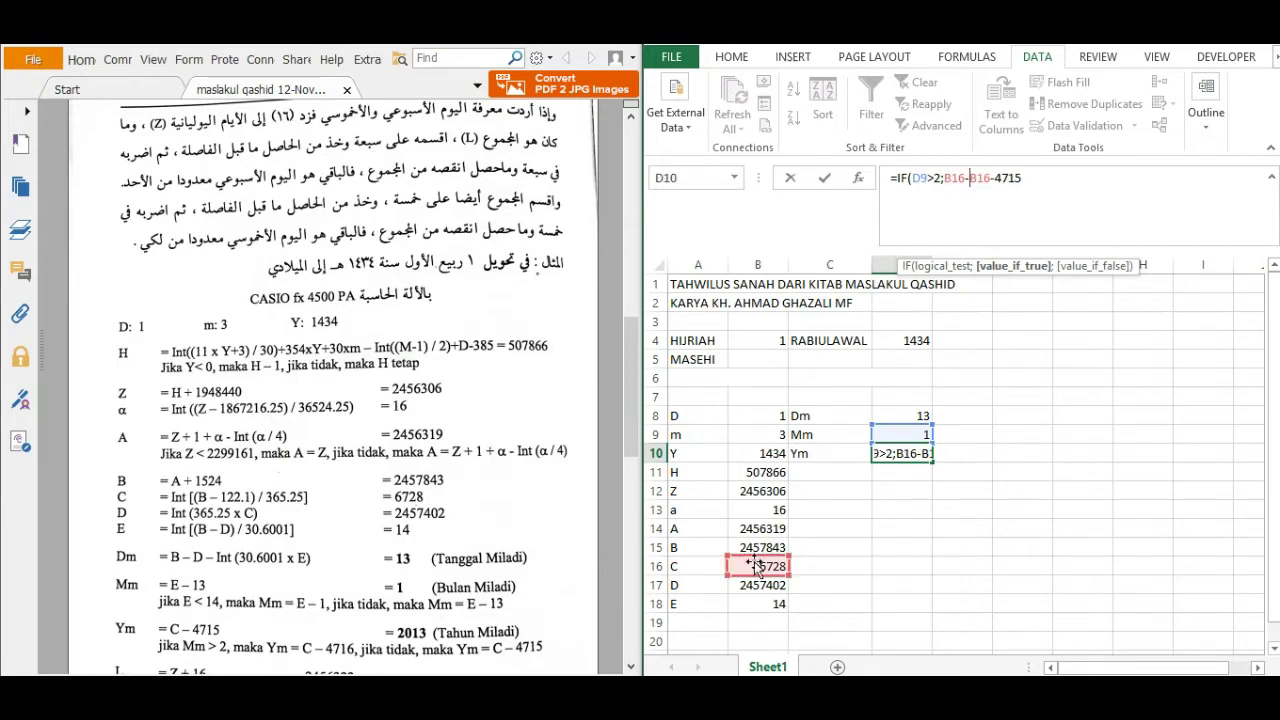
text(4716)
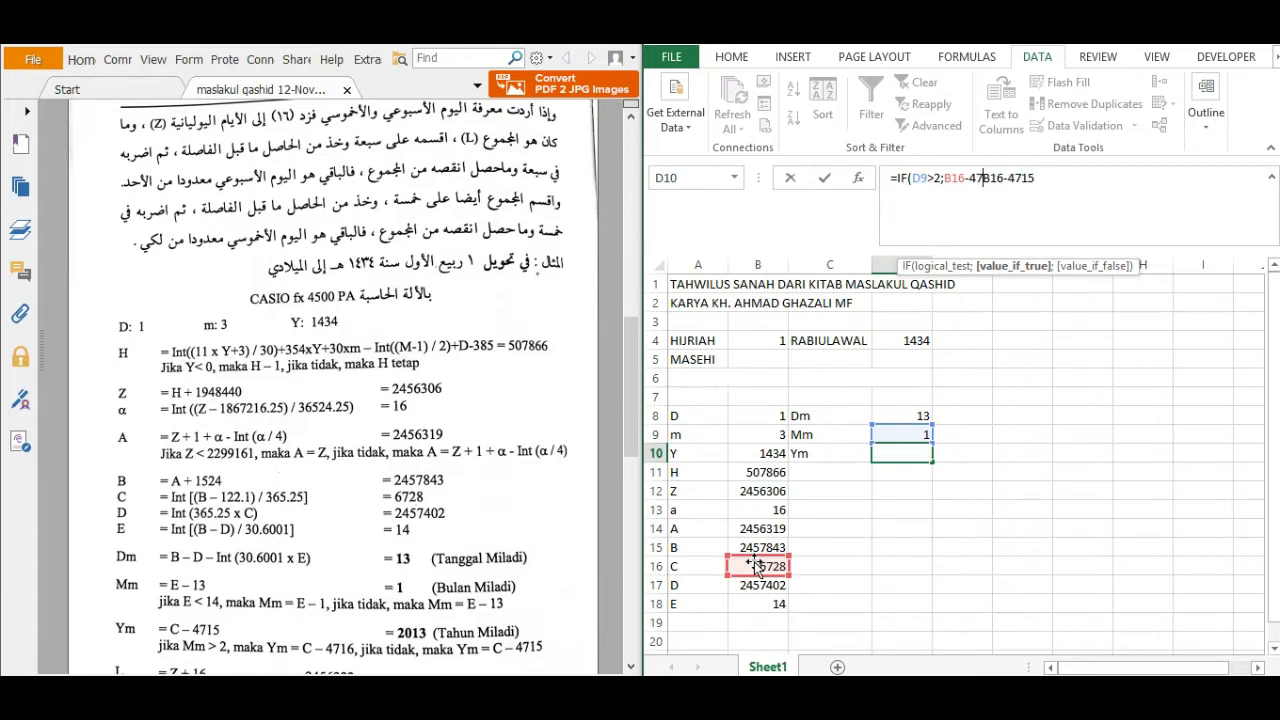
text(;)
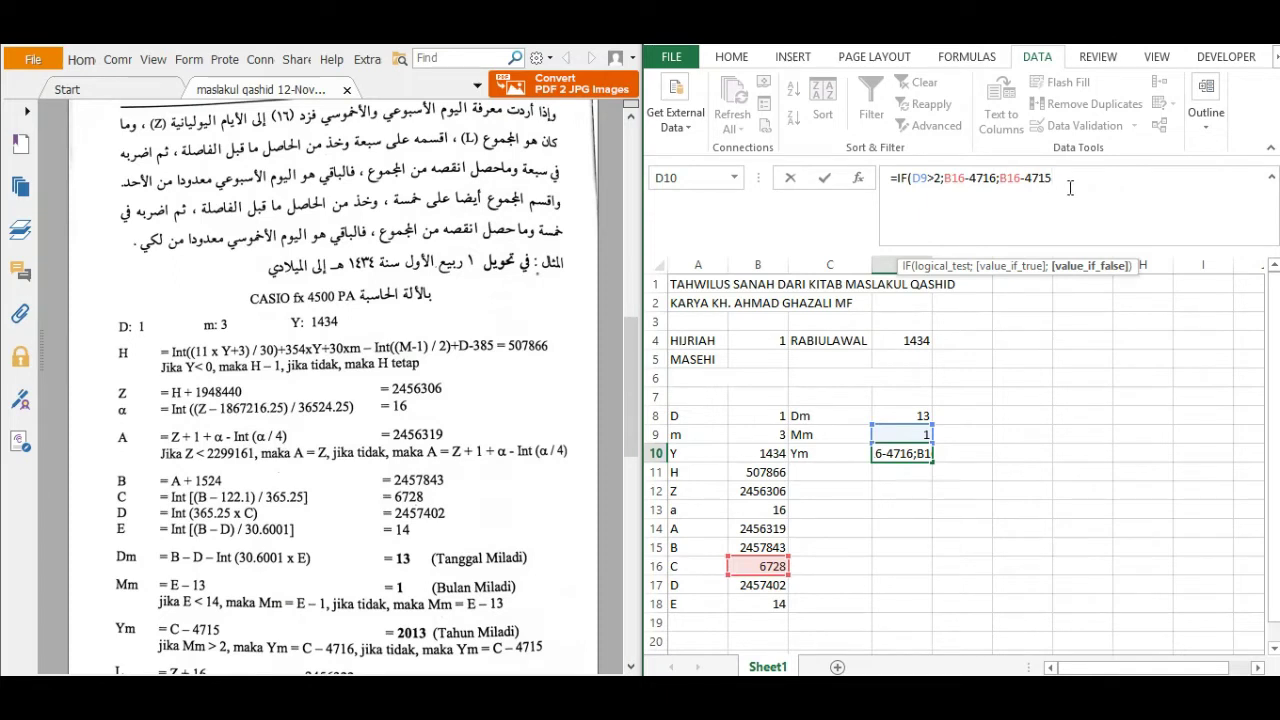
text())
key(Return)
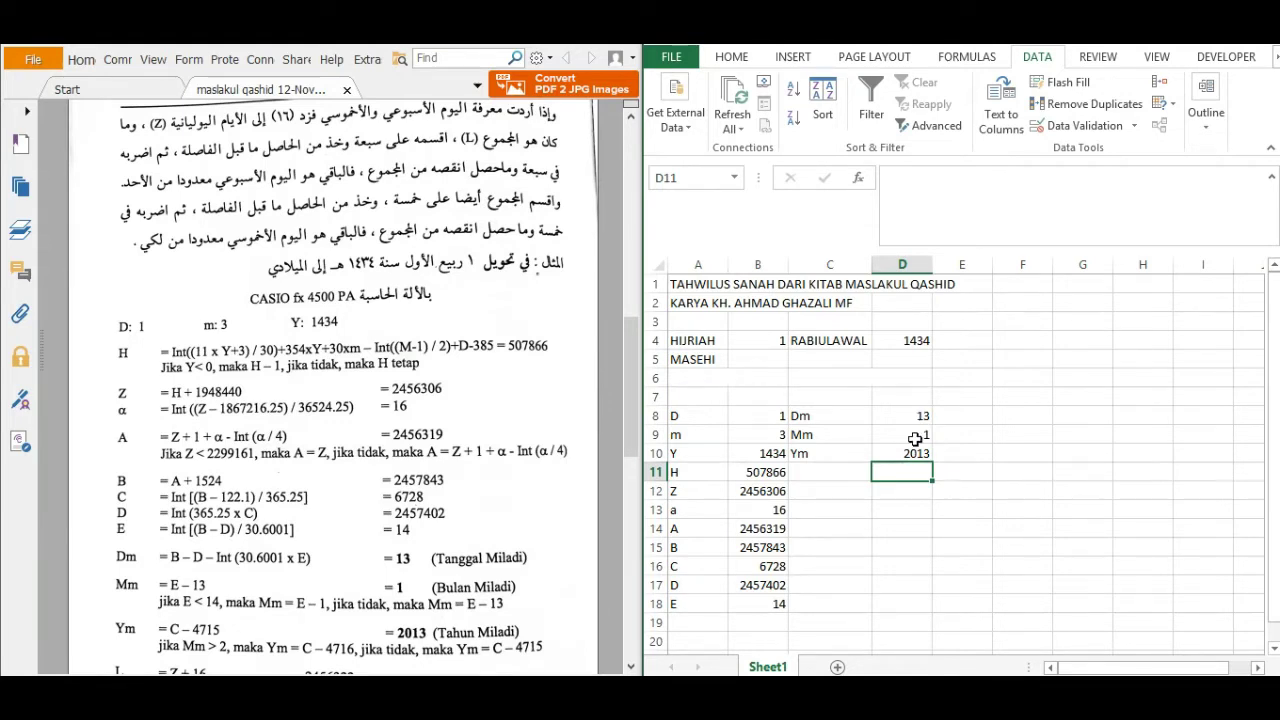
Step: Label C11 as L and enter =B12+16 in D11
click(824, 474)
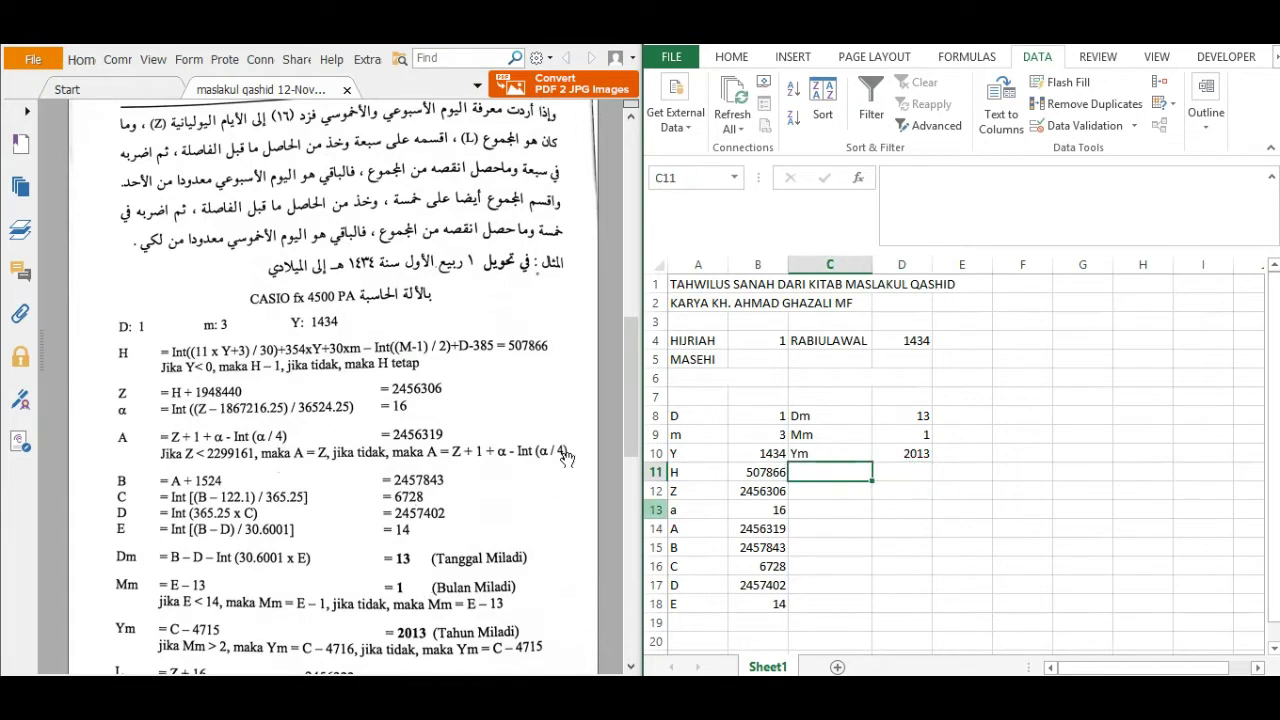
drag(628, 364, 630, 412)
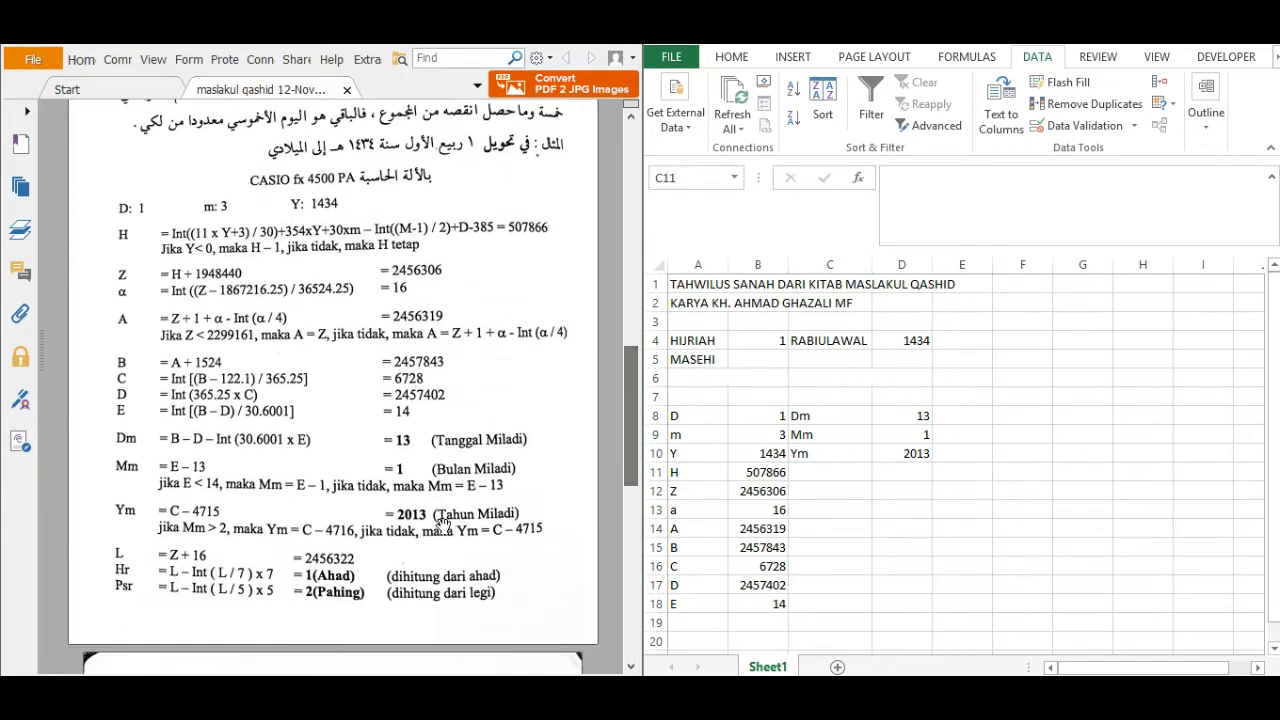
click(817, 471)
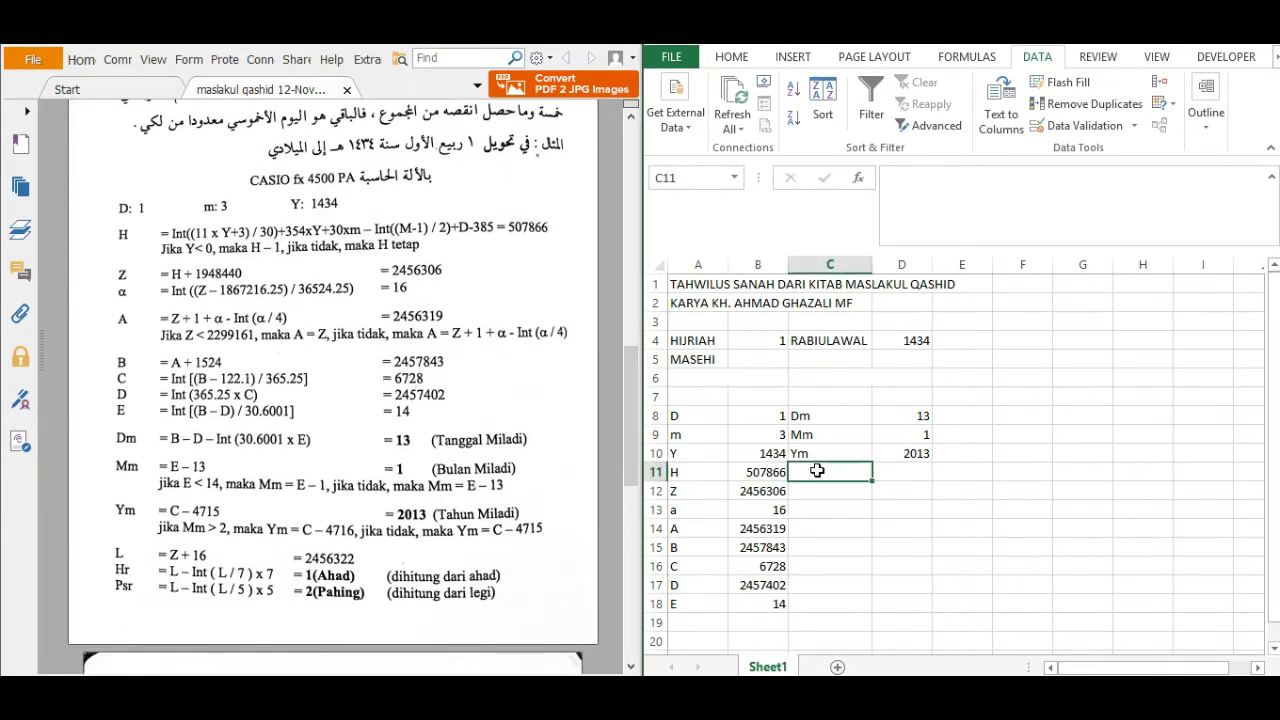
text(L)
key(Tab)
text(=)
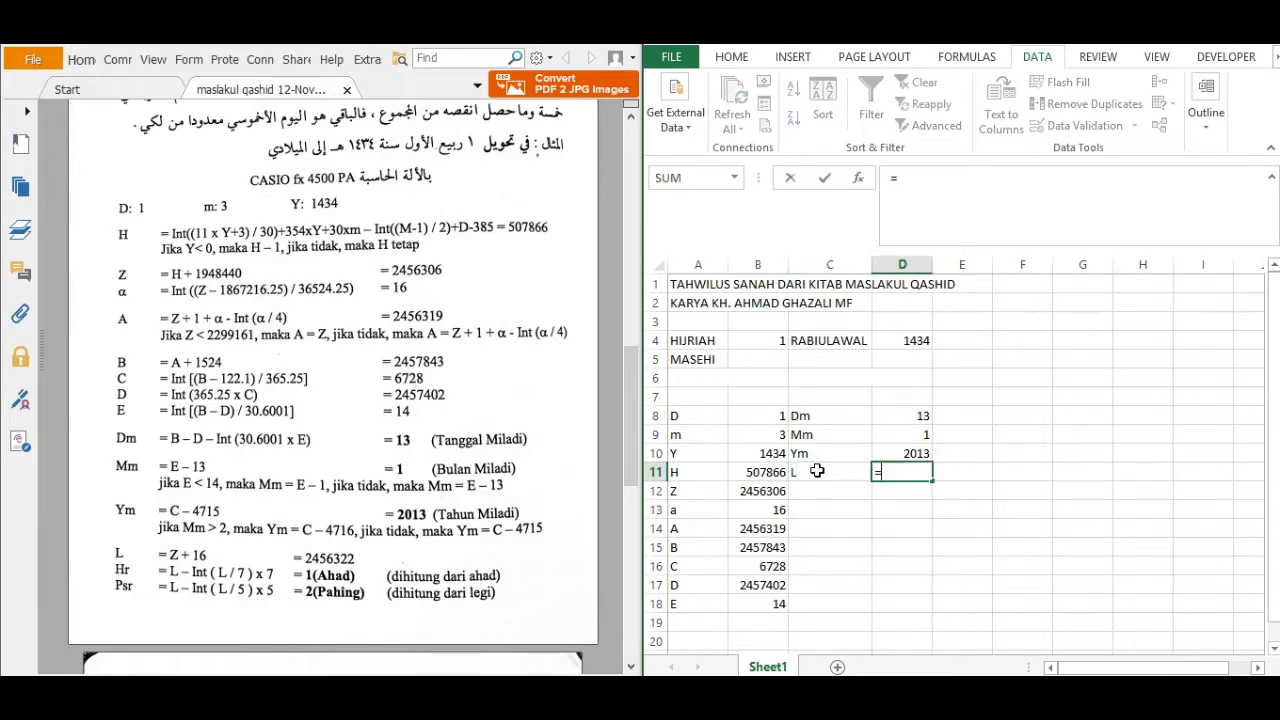
click(749, 491)
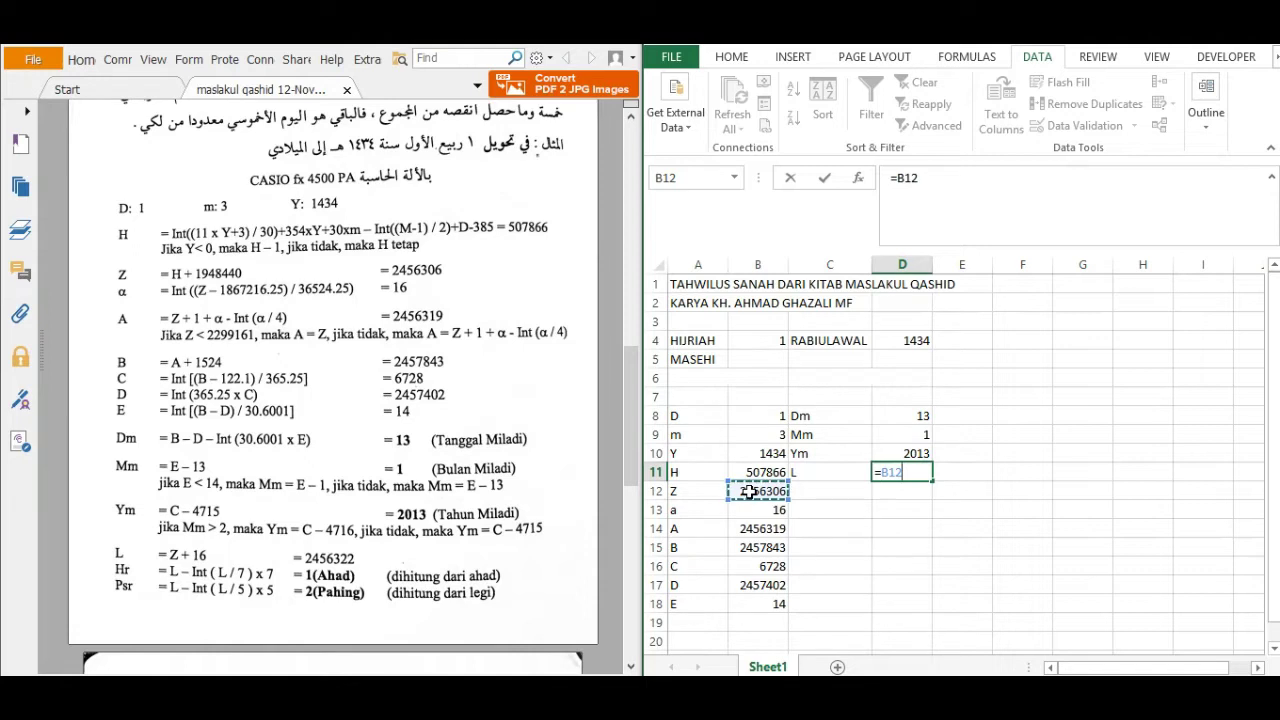
text(+16)
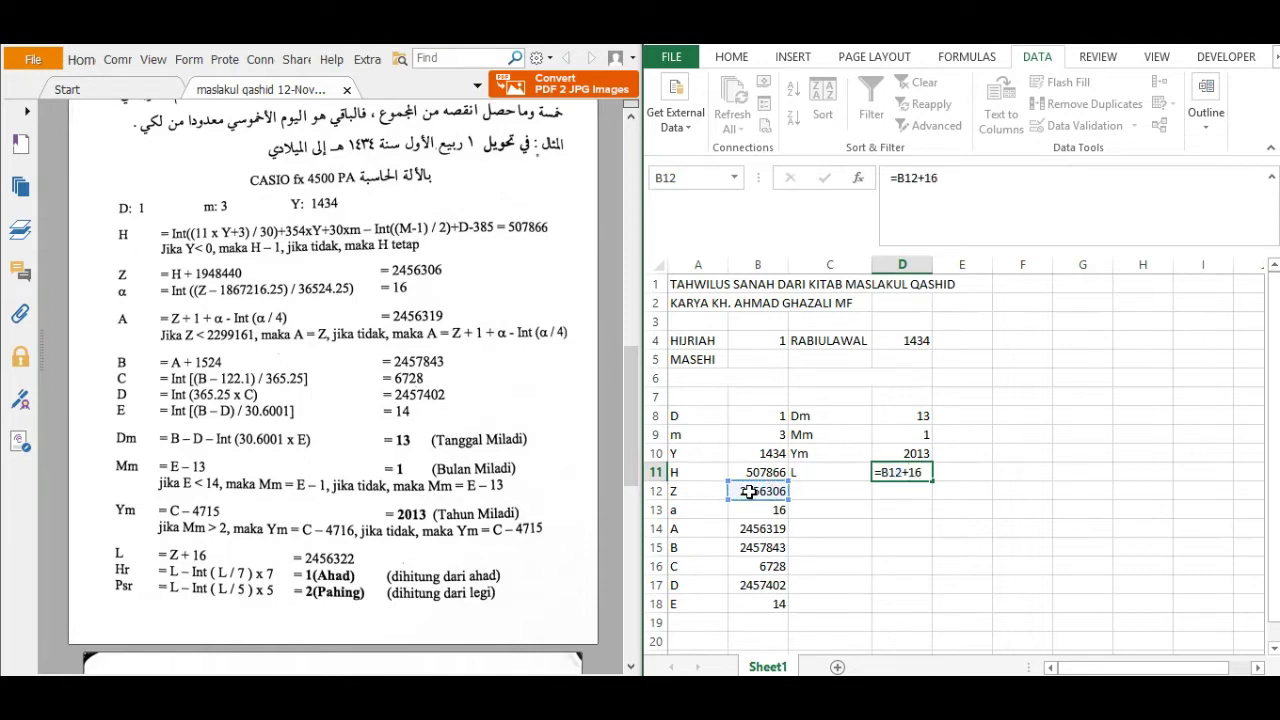
key(Return)
Step: Label C12 as Hr and enter =D11-INT(D11/7)*7 in D12
key(Left)
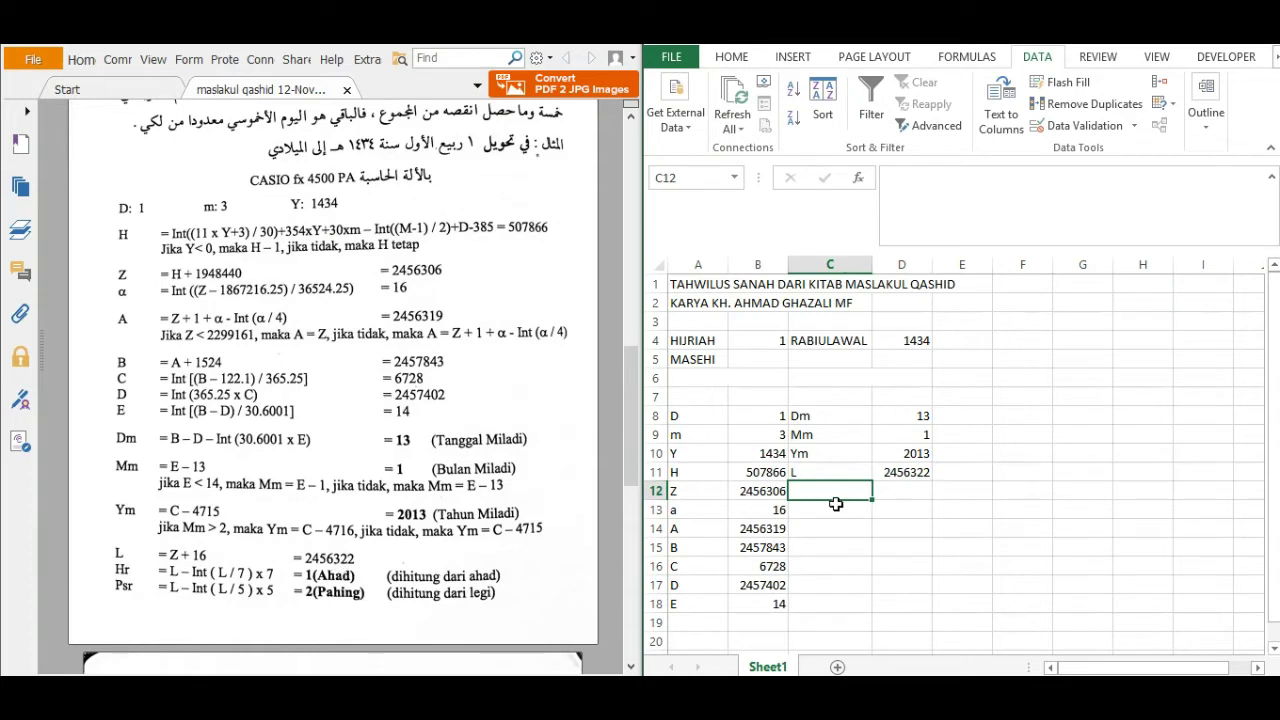
text(H)
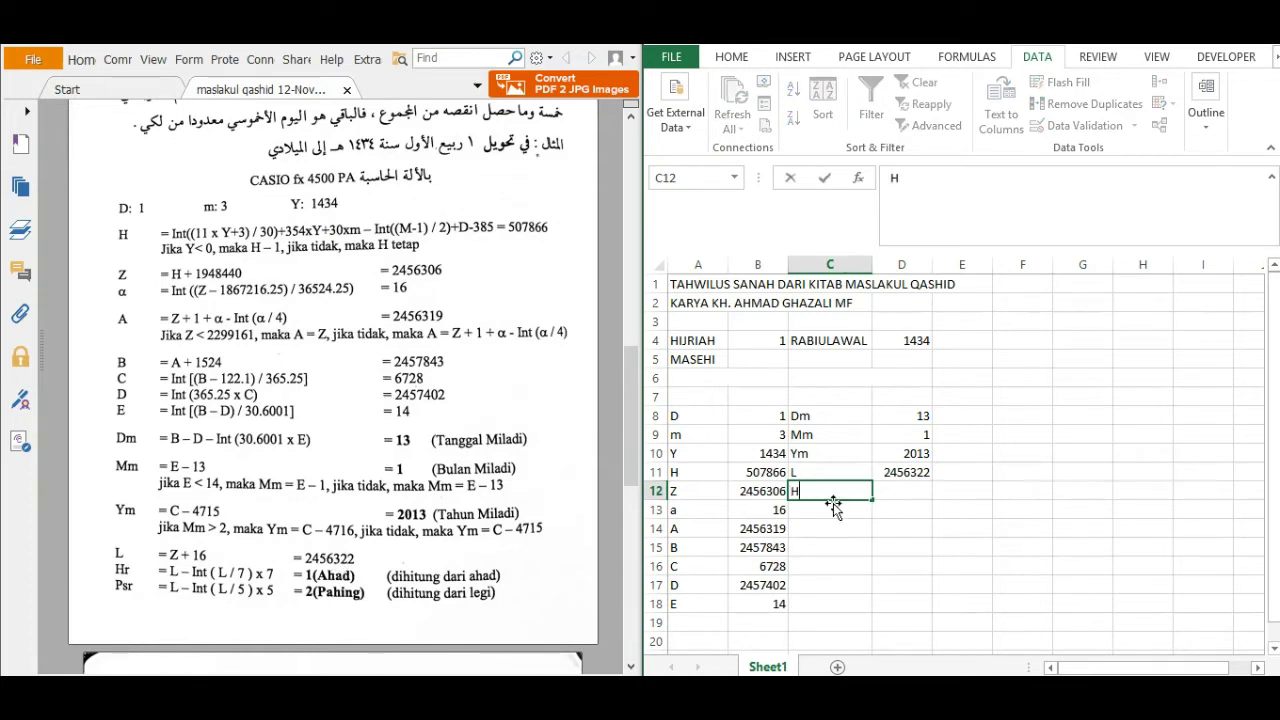
text(r)
key(Tab)
text(=)
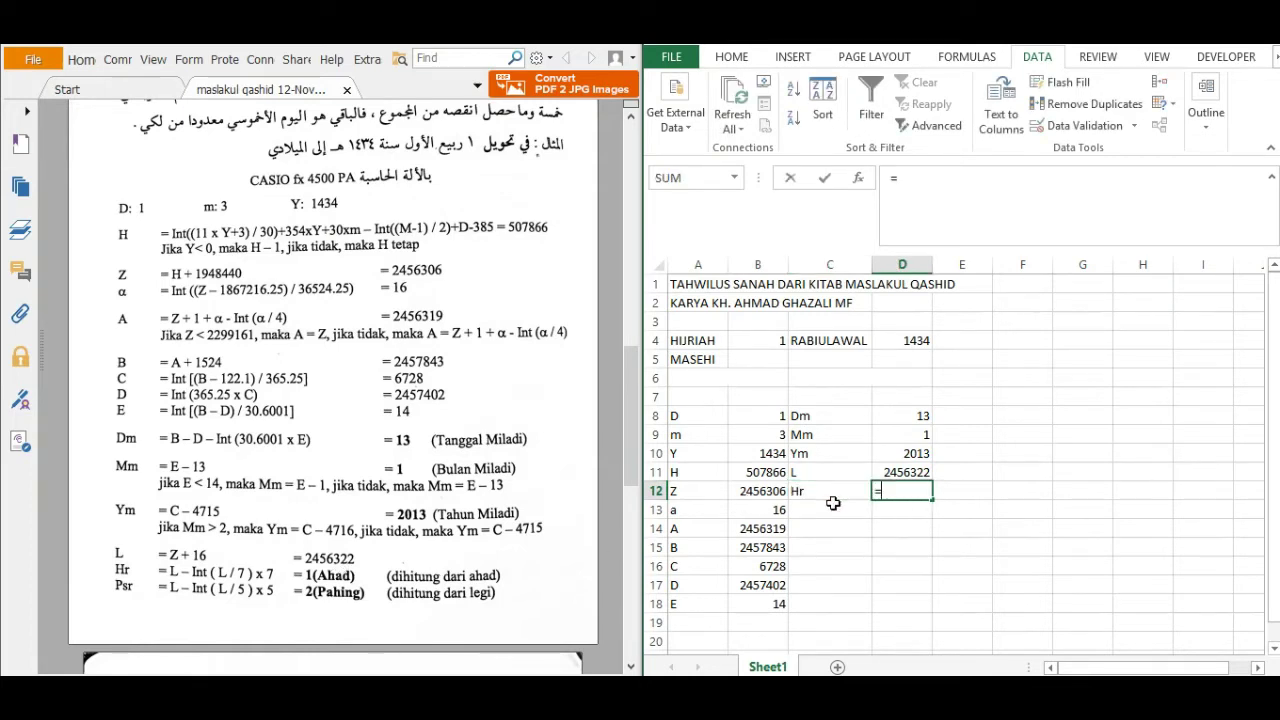
click(886, 473)
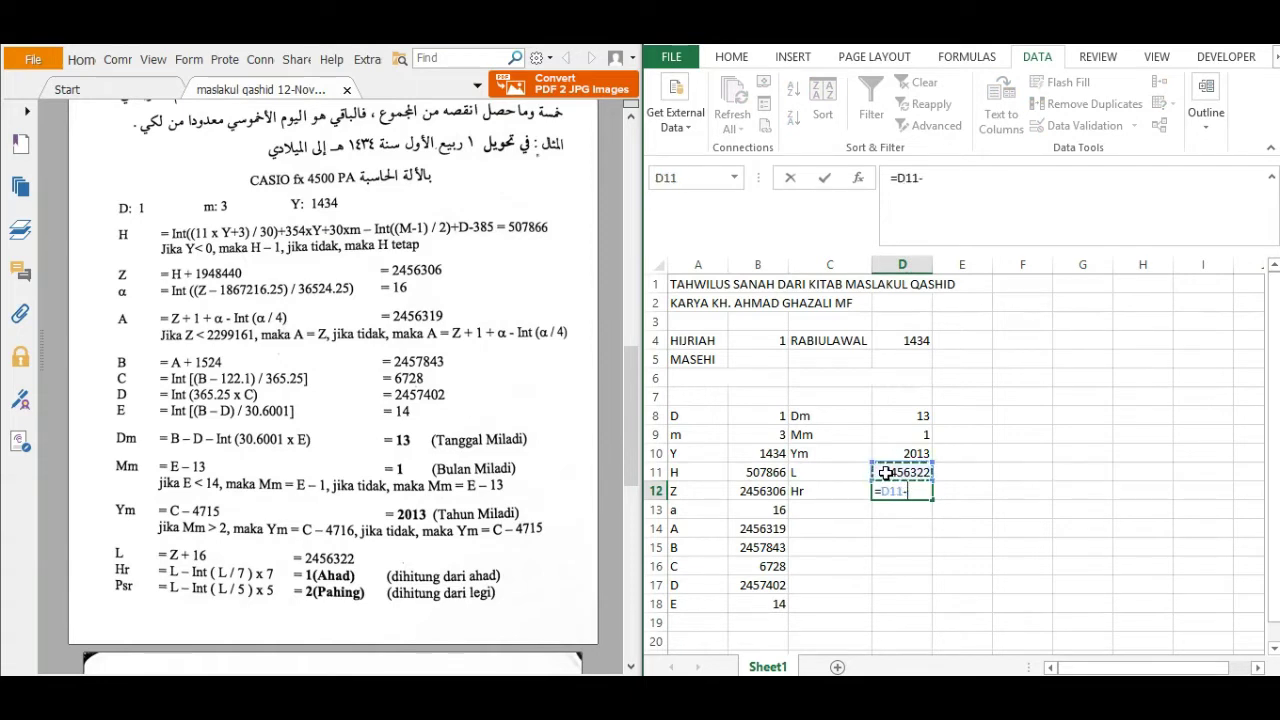
text(INT)
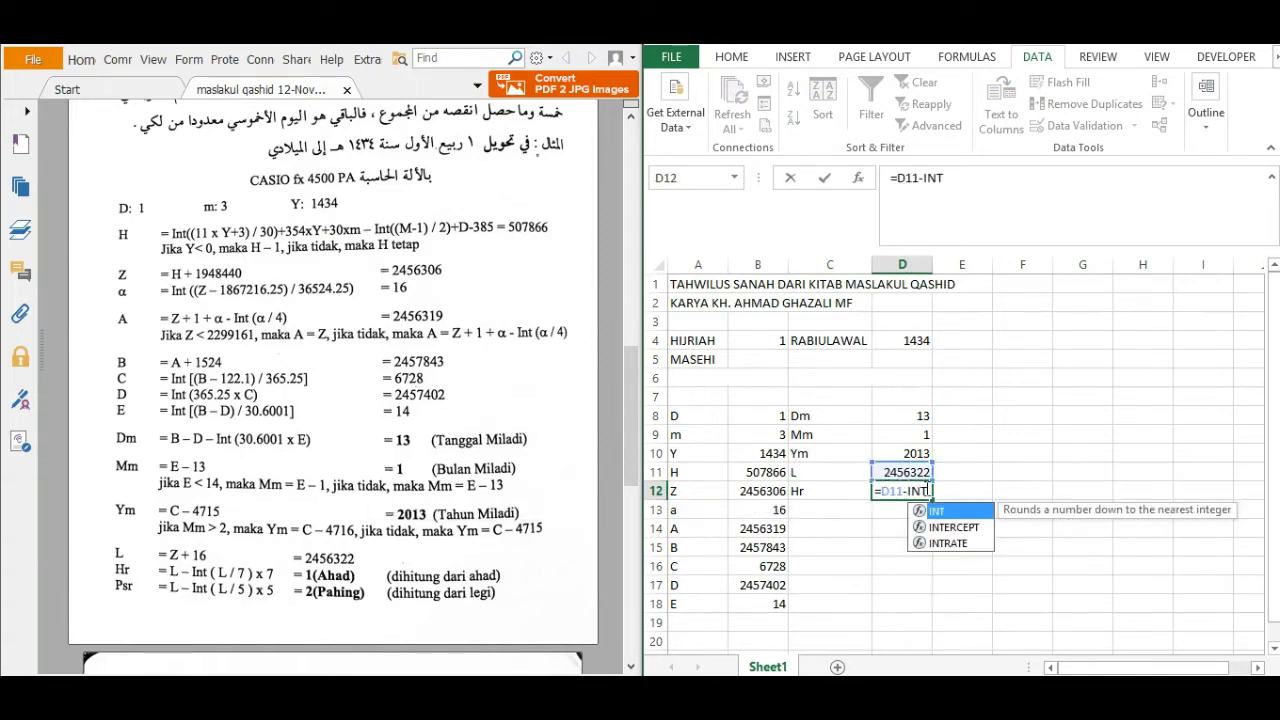
double_click(951, 515)
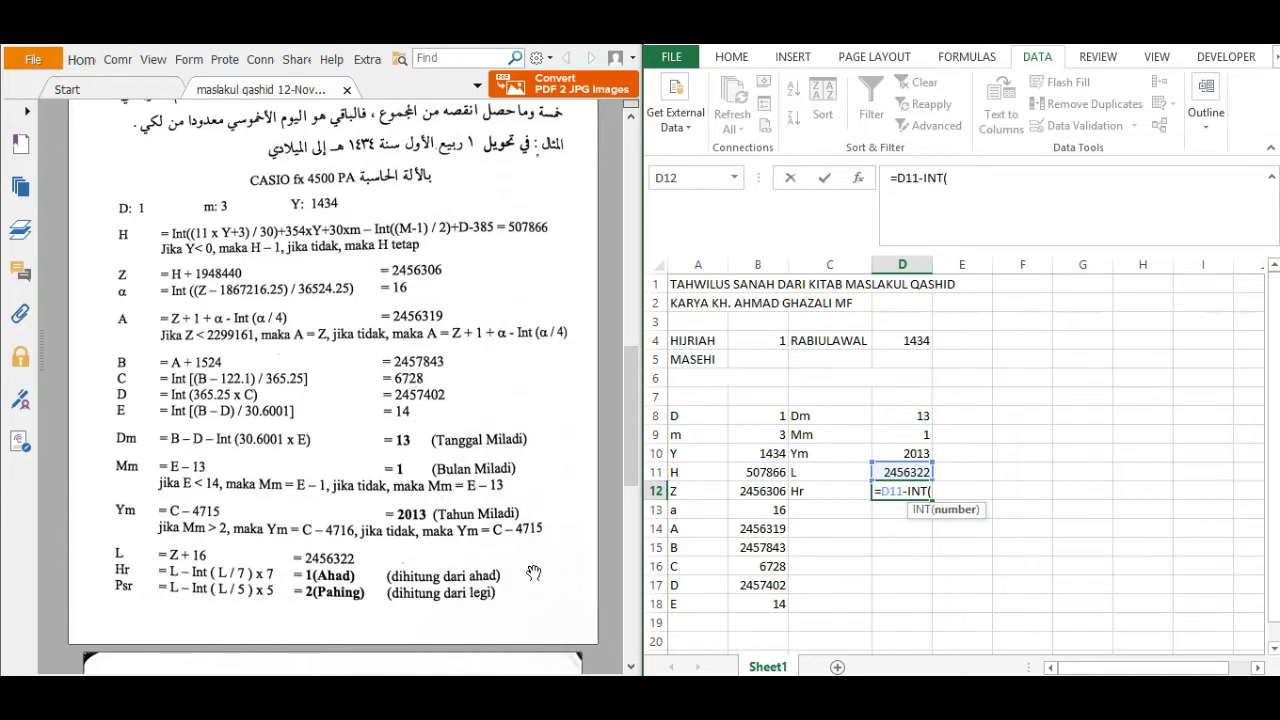
click(907, 470)
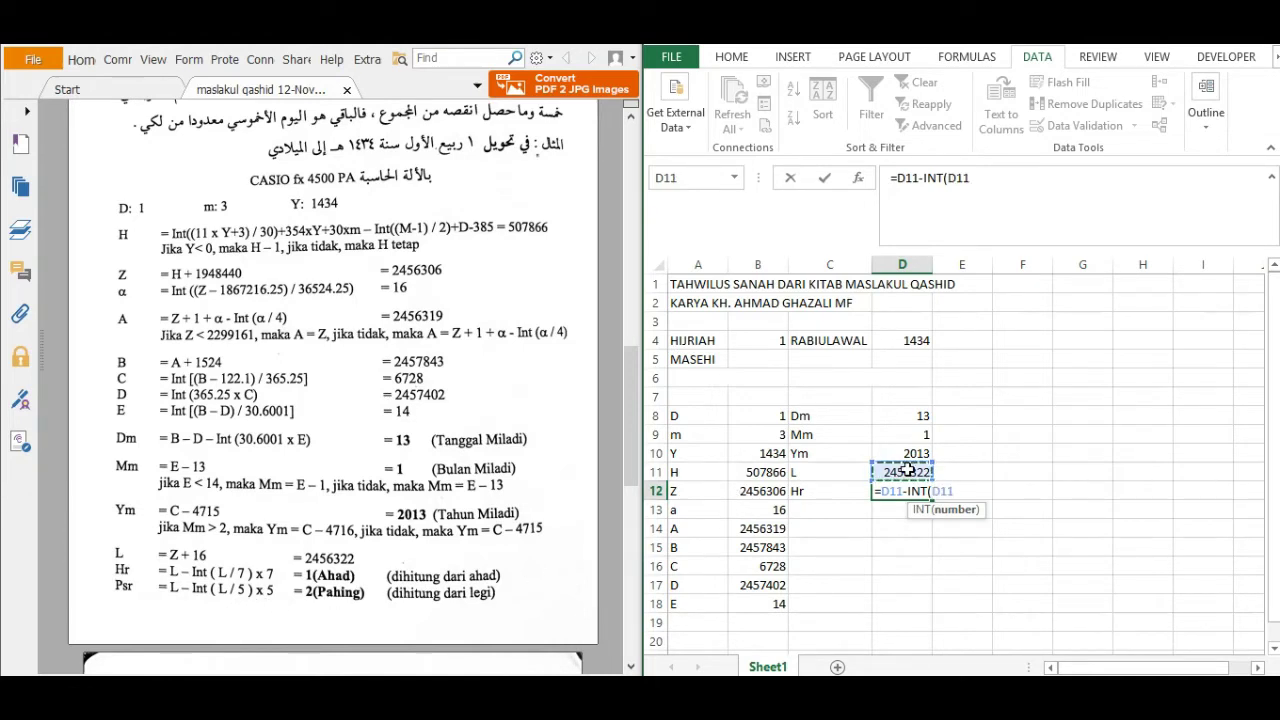
text(/7)*7)
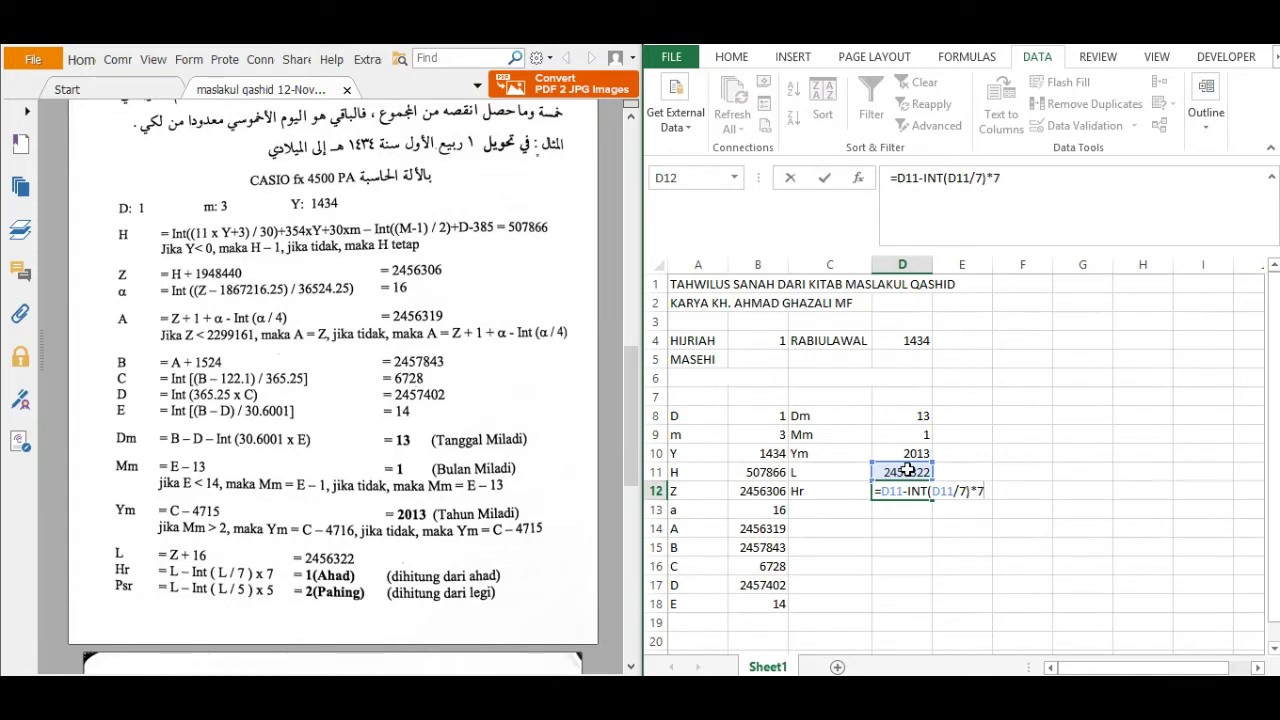
key(Return)
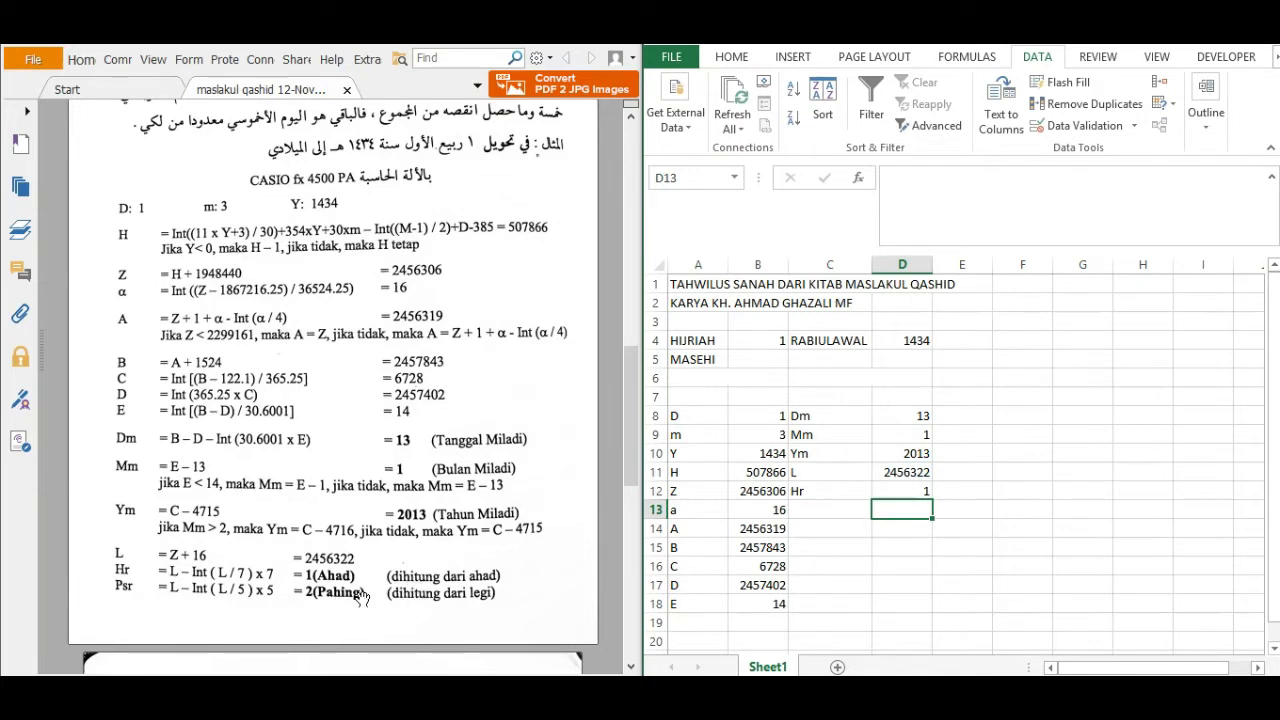
Step: Label C13 as Psr
click(817, 511)
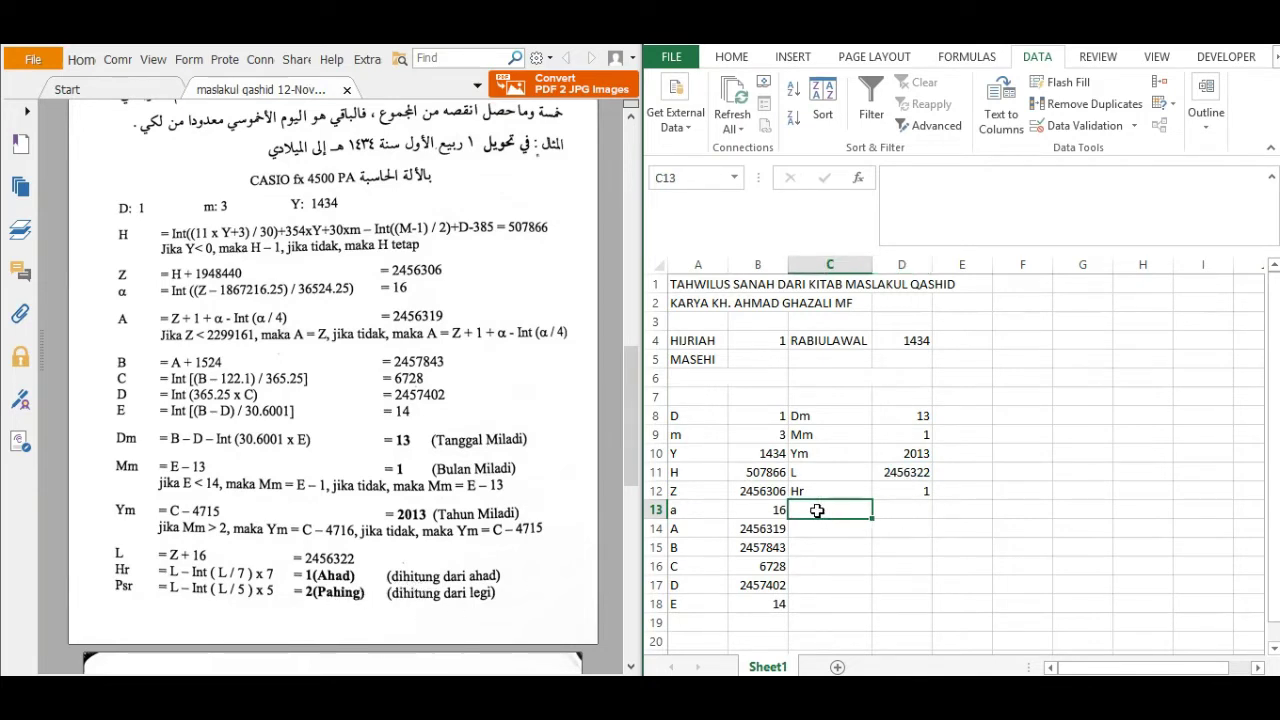
text(Psr)
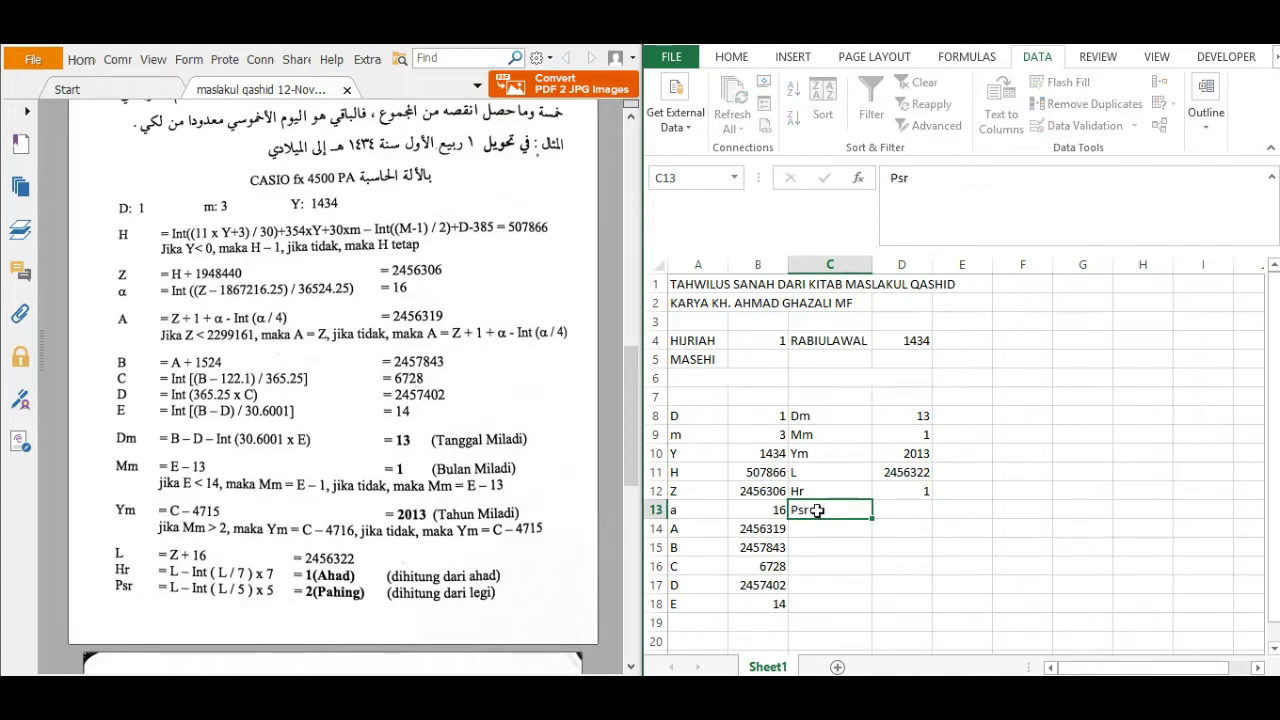
Step: Enter the Psr formula =D11-INT(D11/5)*5 in cell D13
key(Tab)
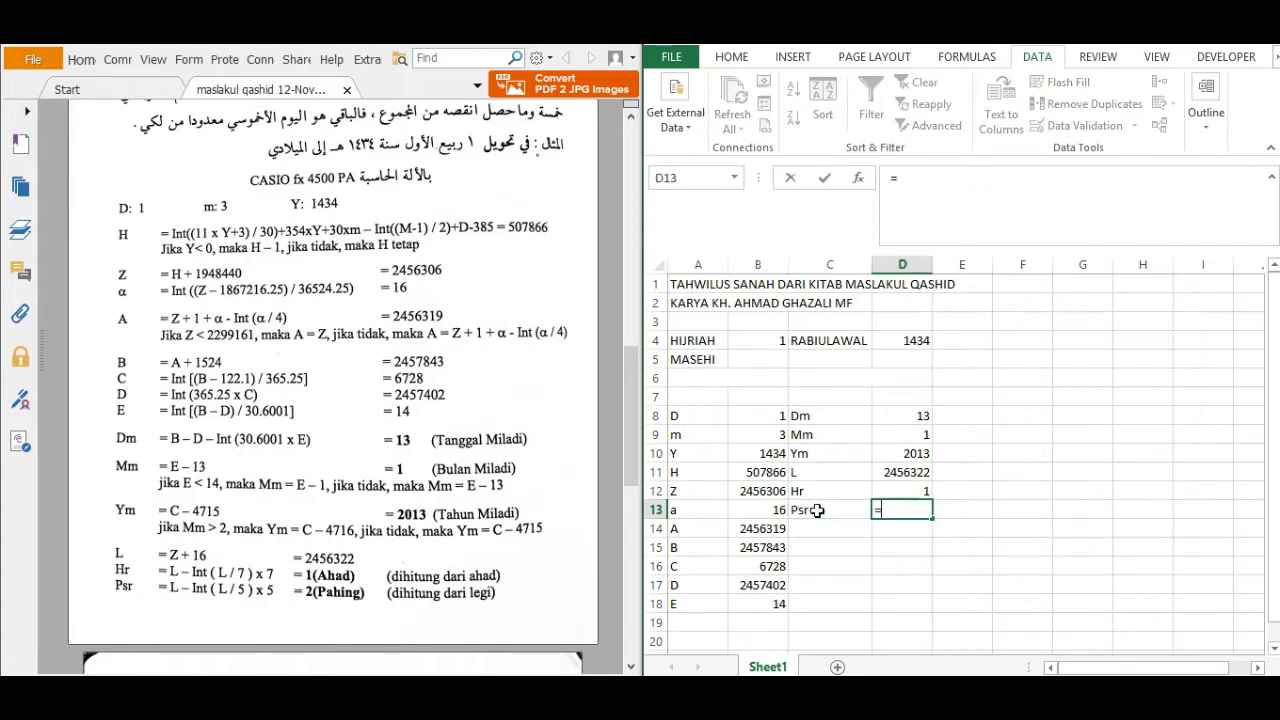
text(=)
click(915, 472)
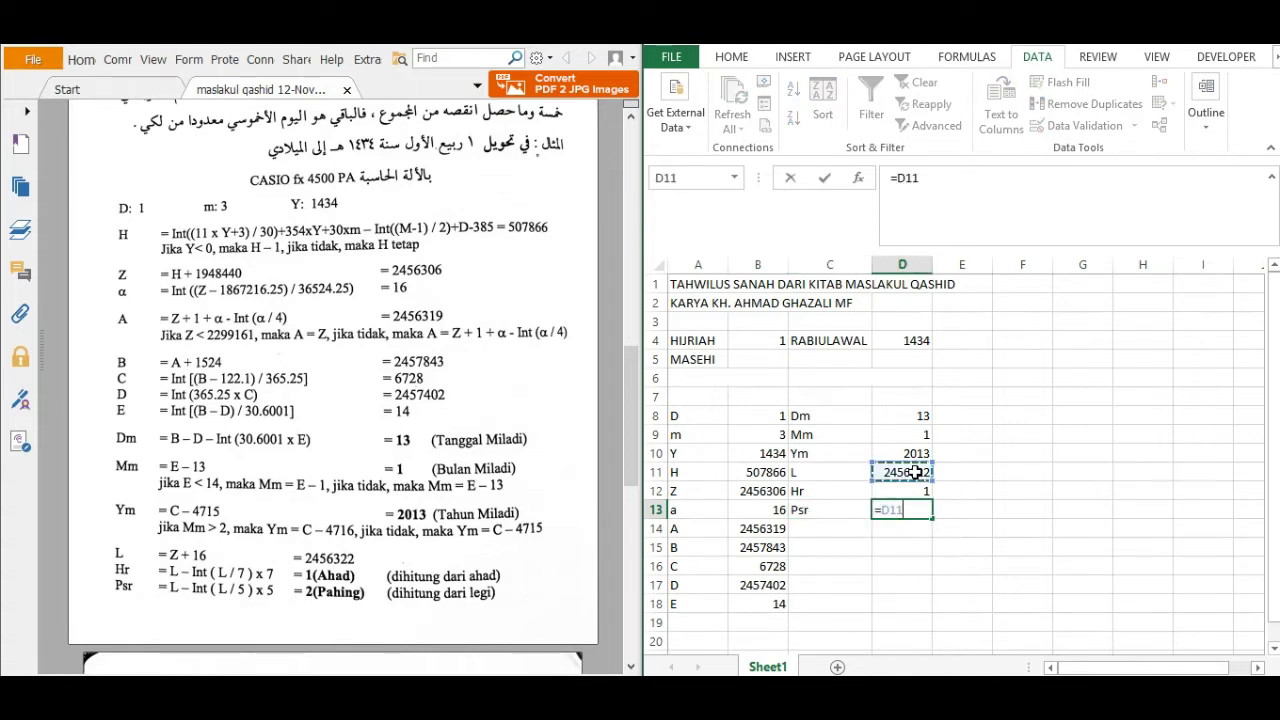
text(-INT()
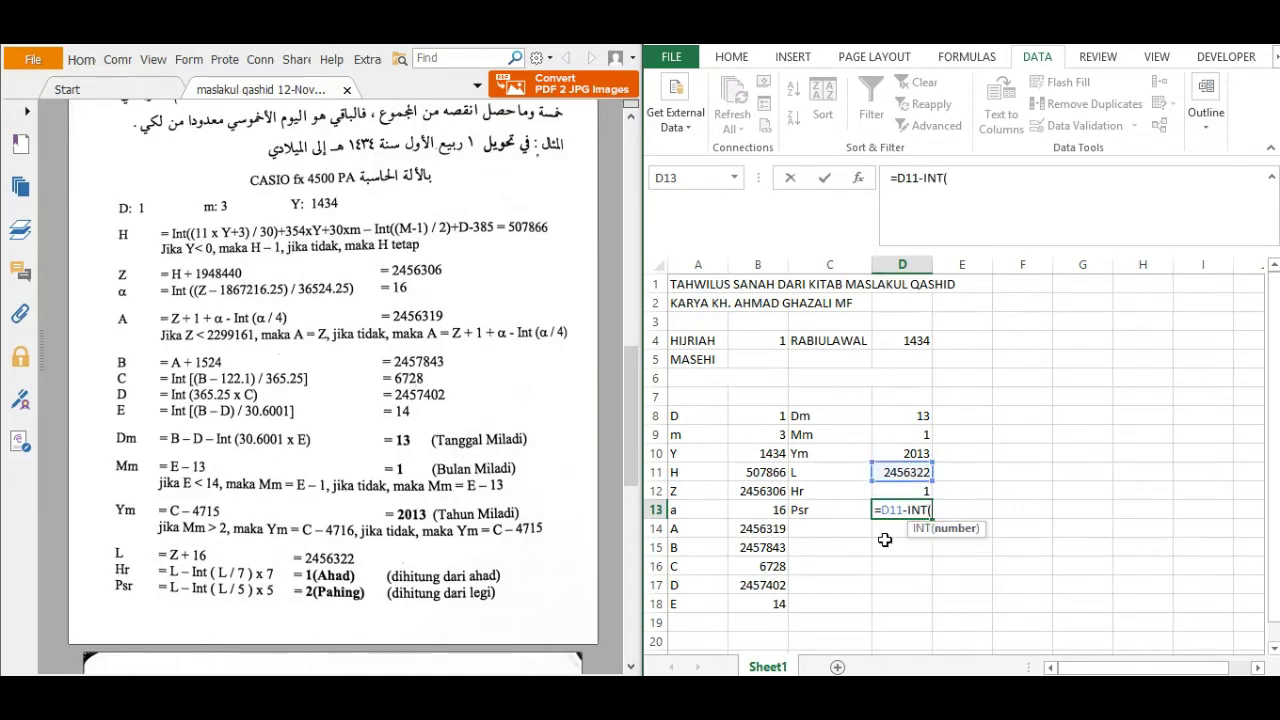
click(893, 472)
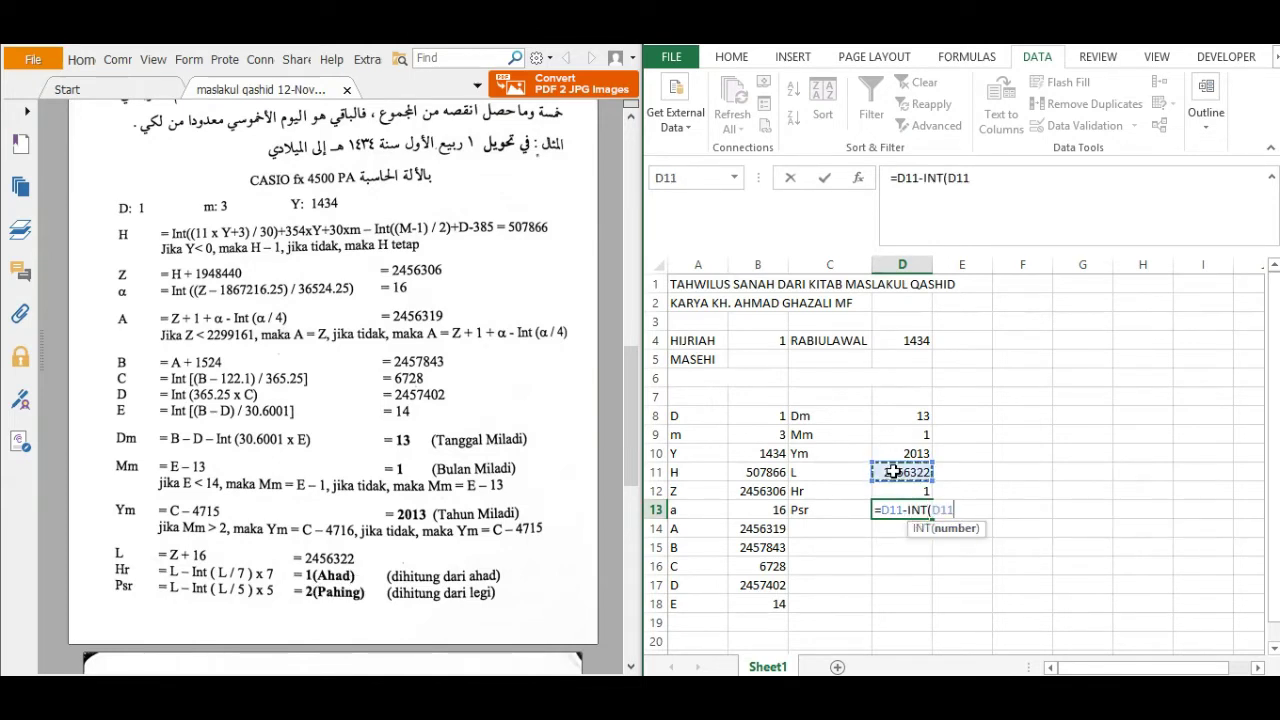
text(/5)
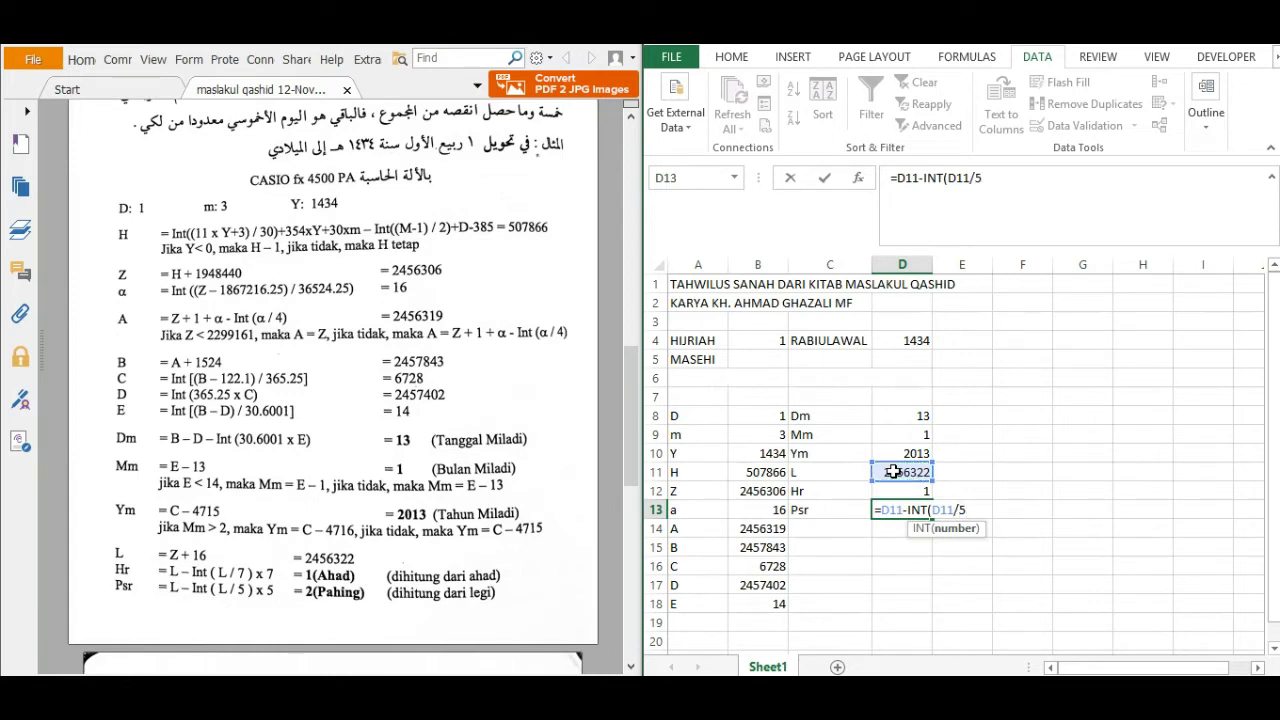
text(*)
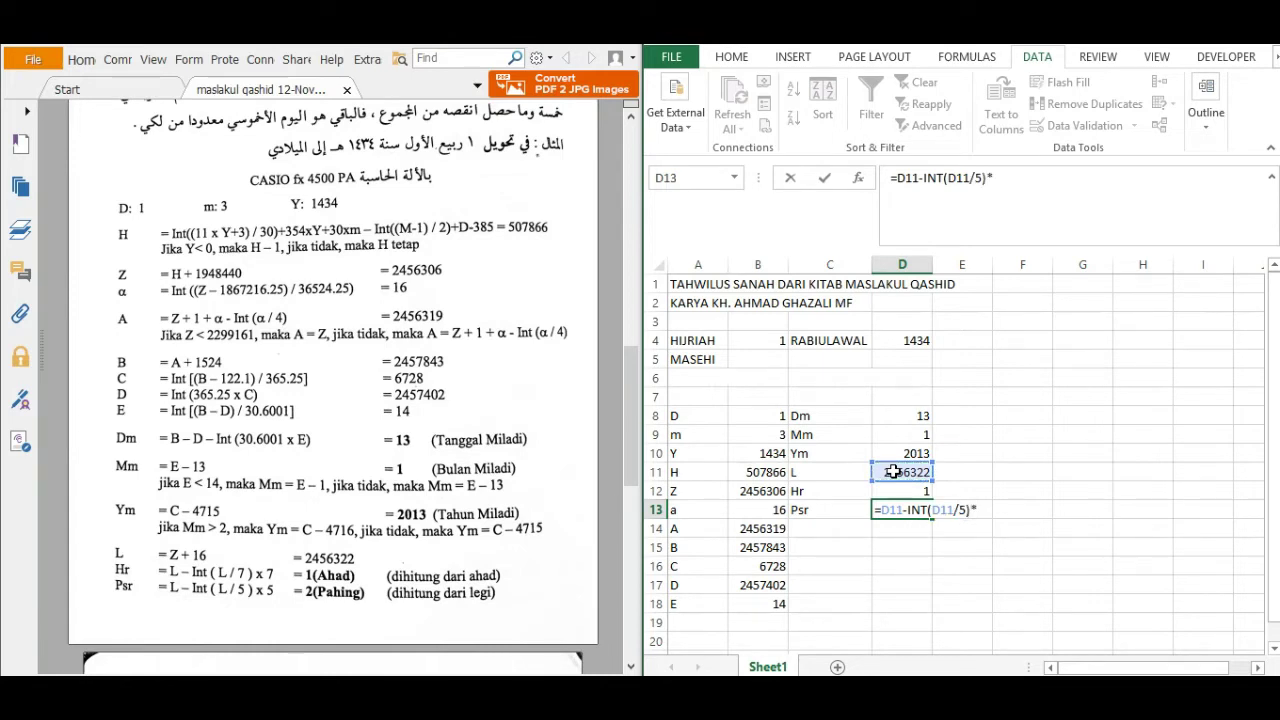
text(5)
key(Return)
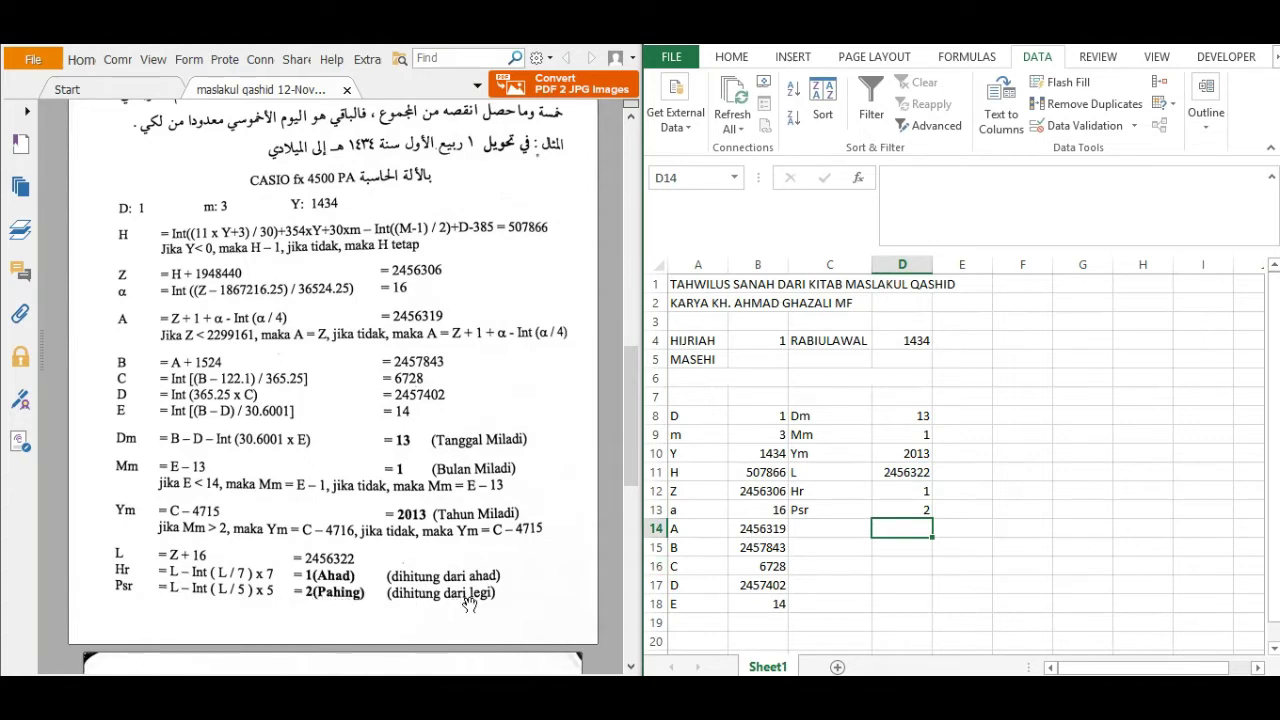
click(1012, 585)
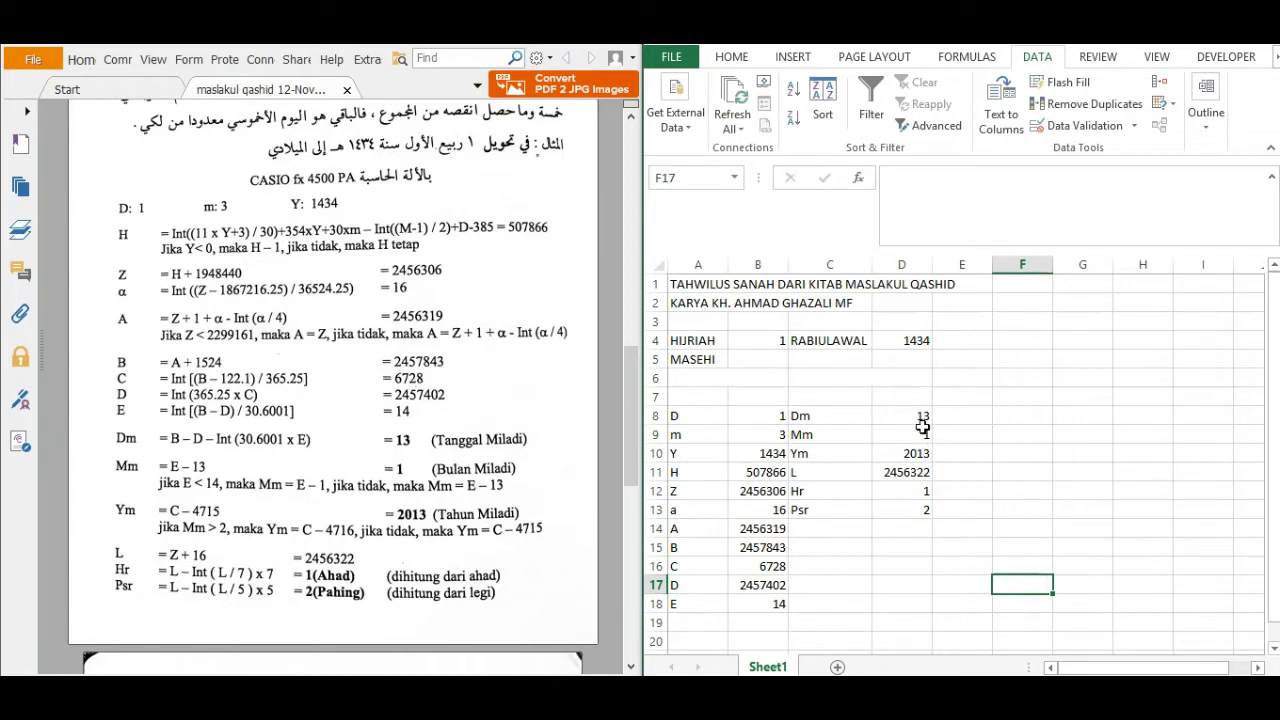
click(745, 358)
click(812, 358)
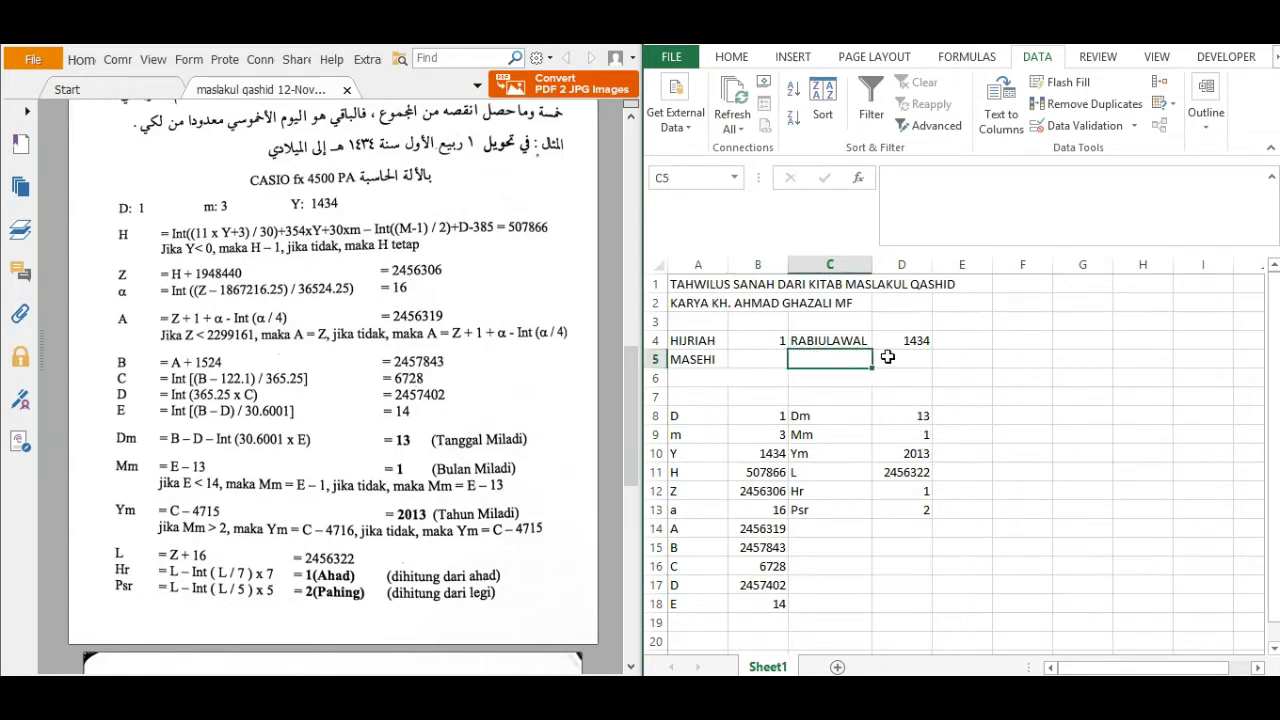
click(740, 379)
click(881, 377)
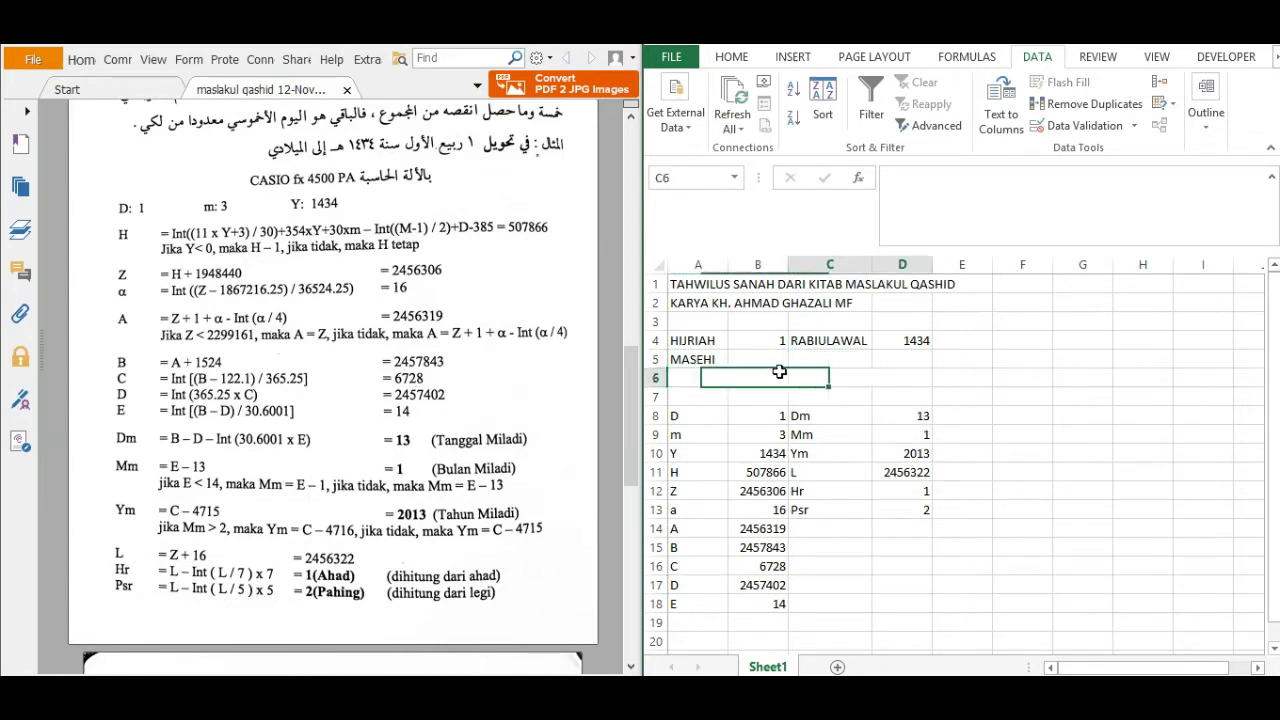
click(770, 362)
click(835, 362)
Step: Link the MASEHI day in cell B5 to the Dm value in D8
click(777, 365)
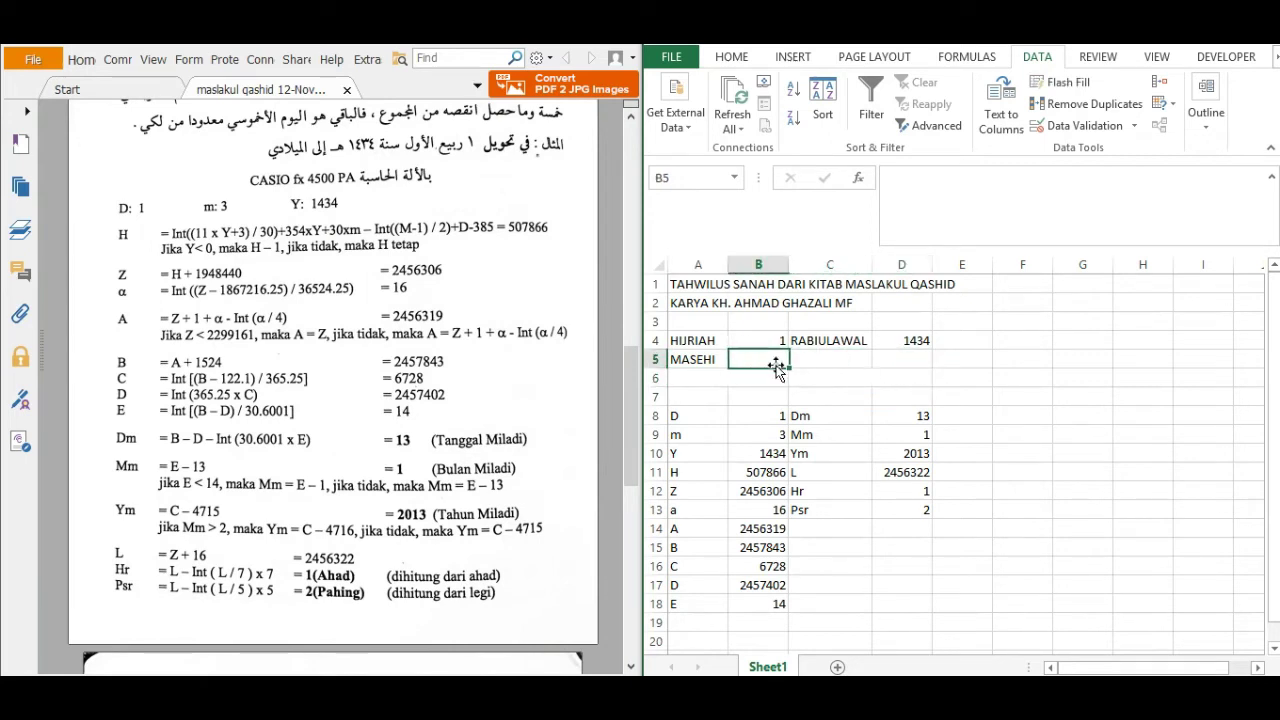
text(=)
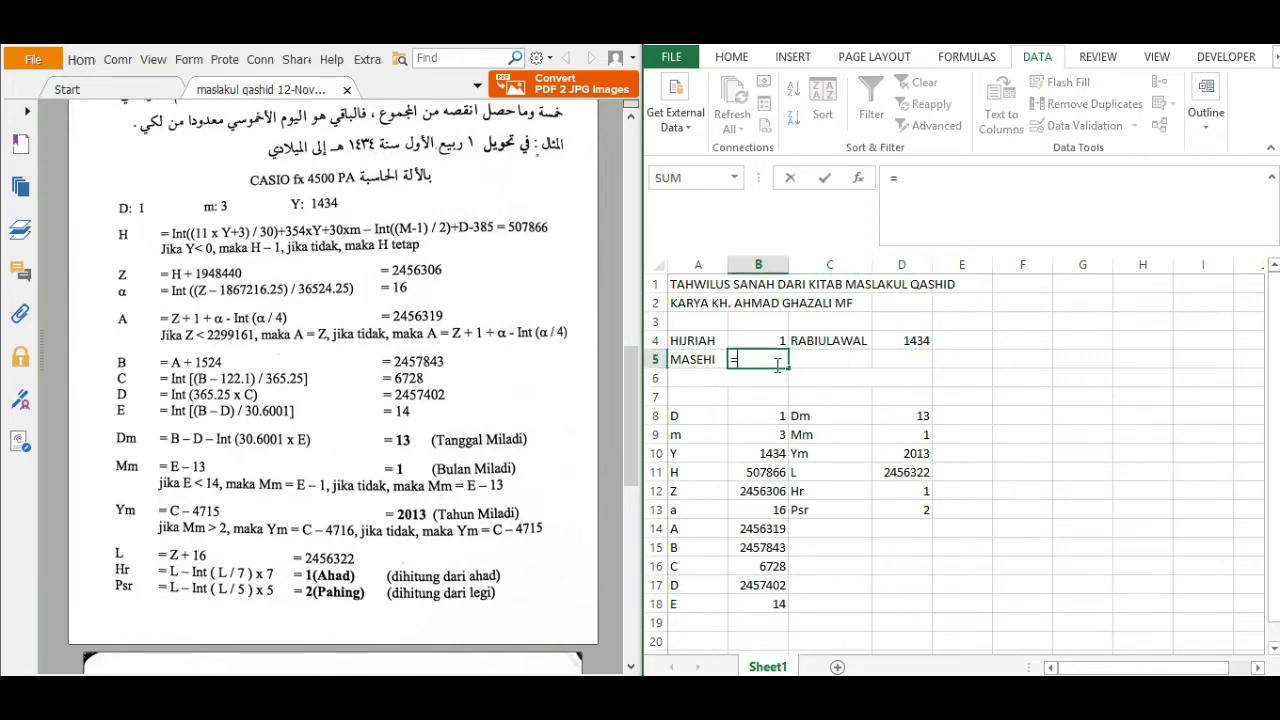
click(904, 419)
key(Return)
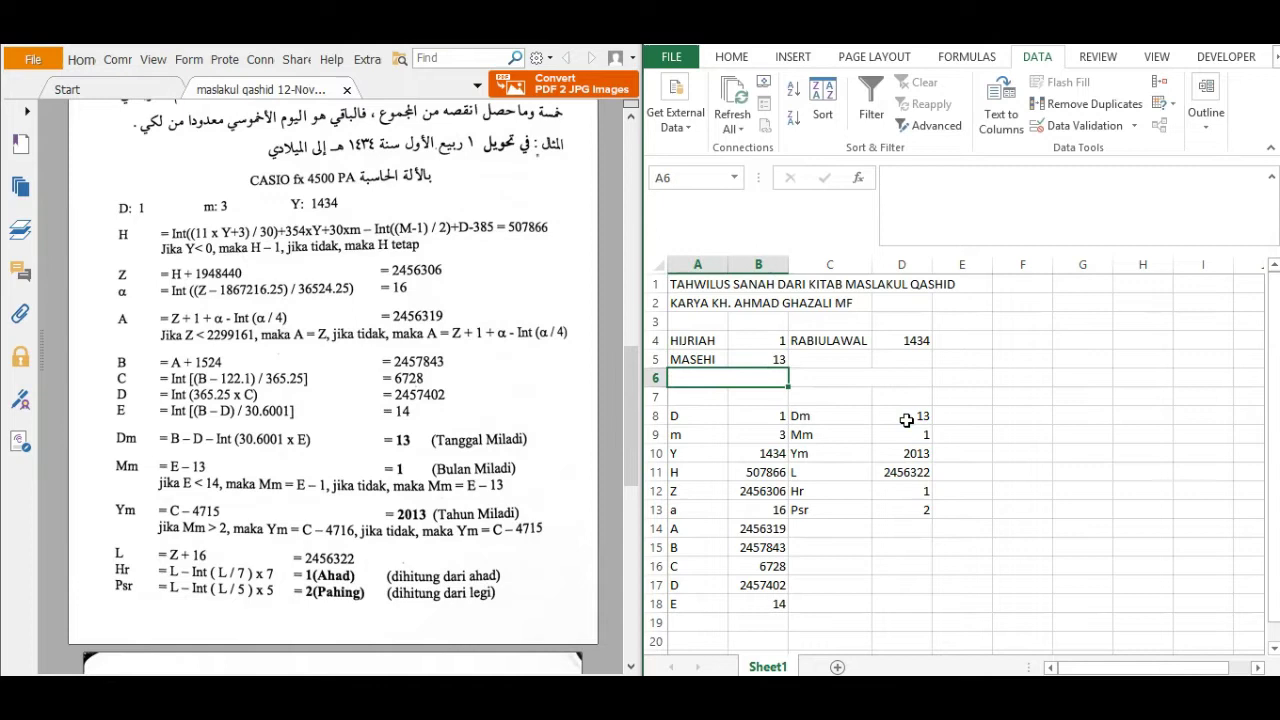
Step: Begin an IF formula in cell C5 that returns "JANUARI" when the Mm value in D9 equals 1
click(830, 364)
text(=IF)
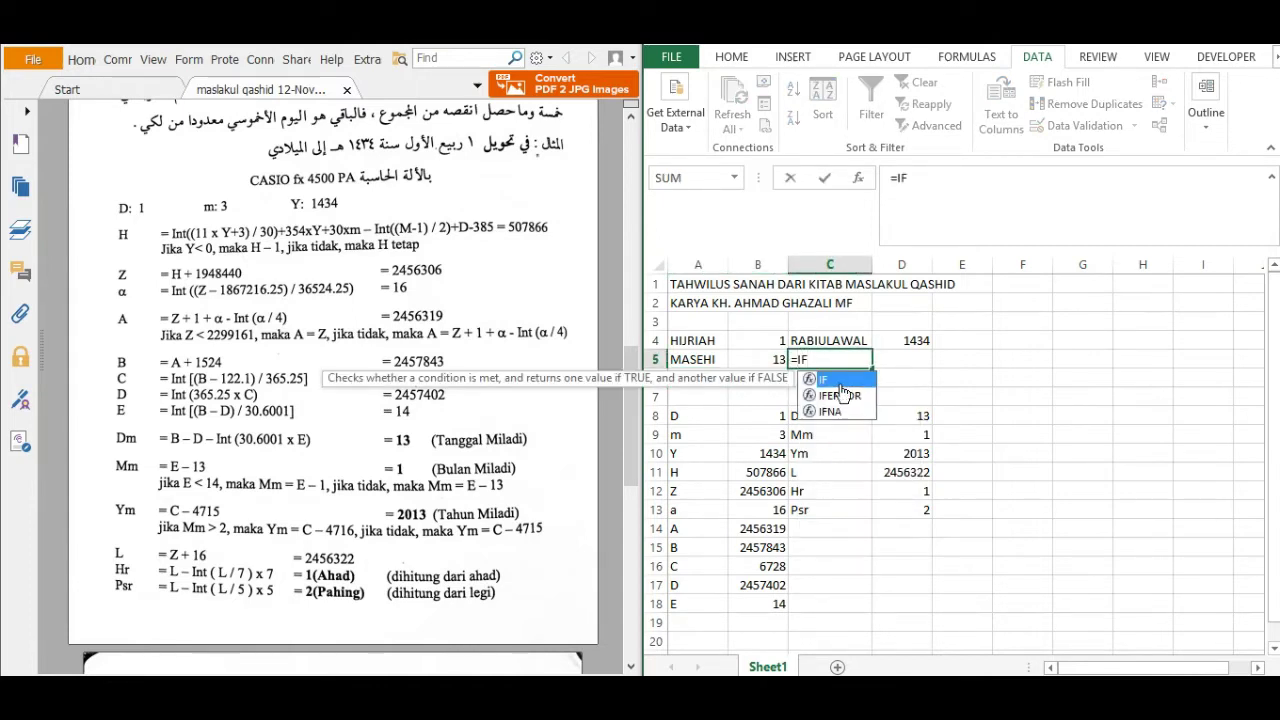
double_click(840, 384)
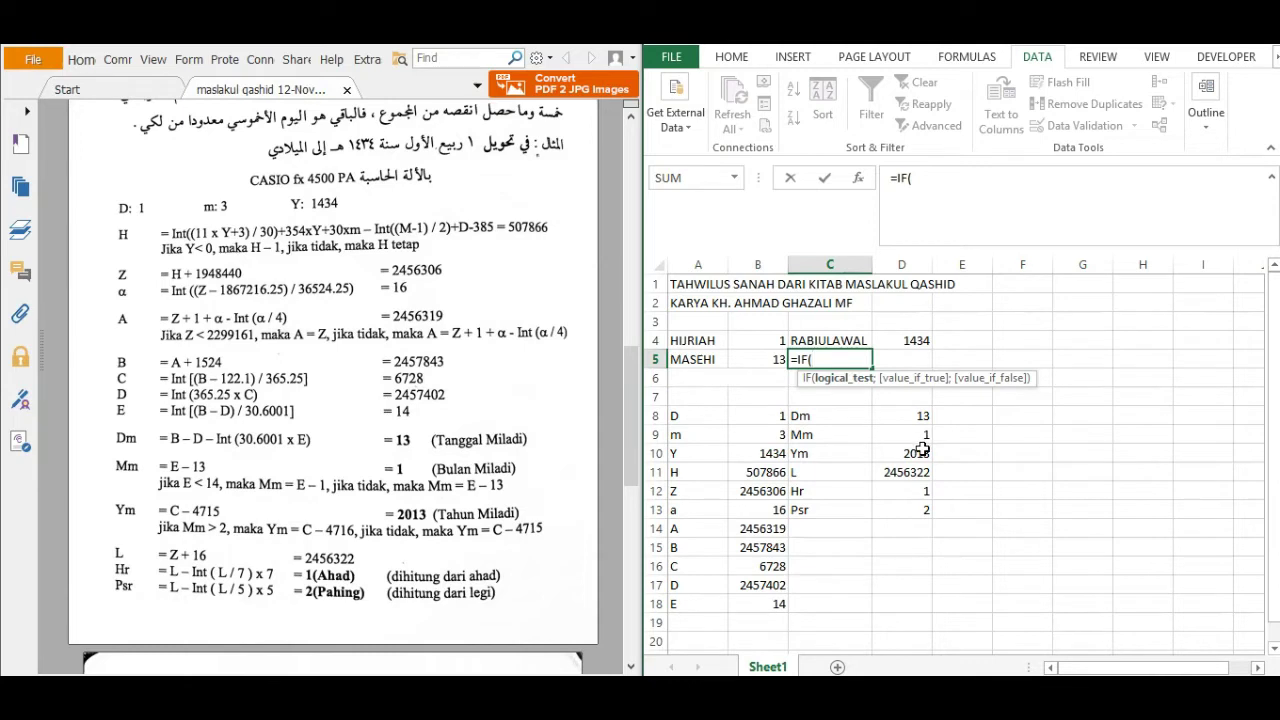
click(918, 435)
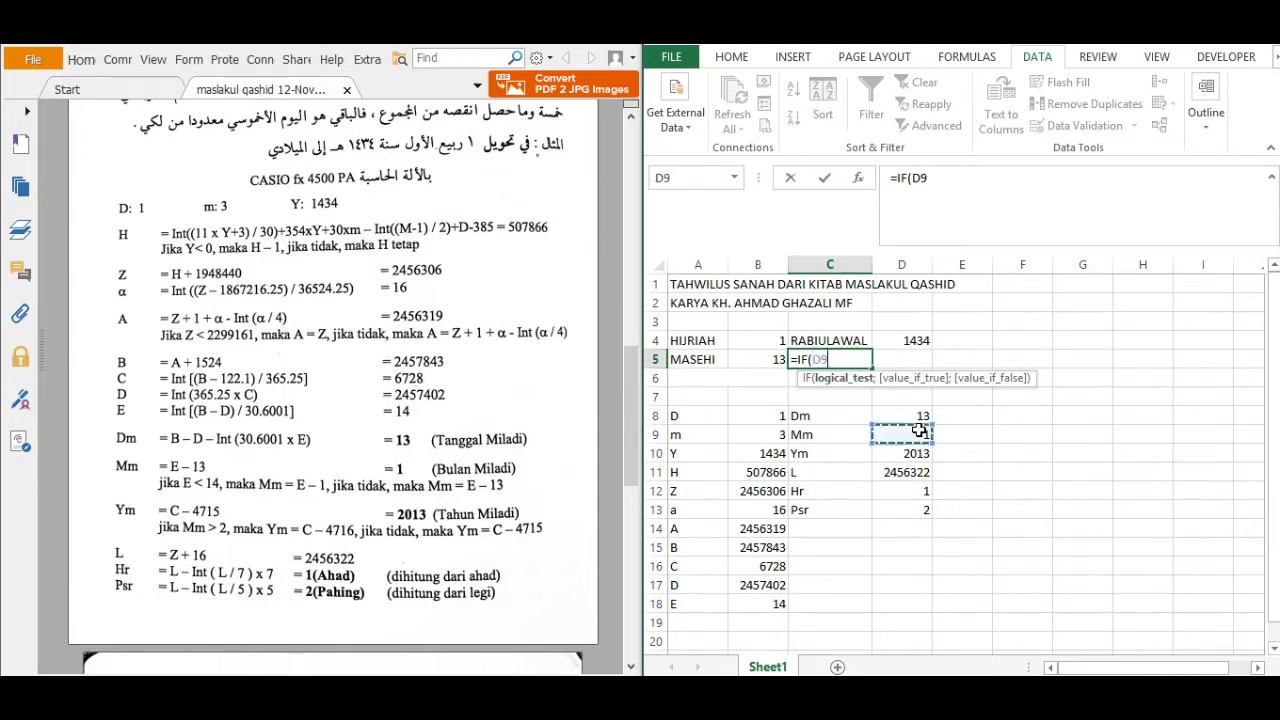
text(=)
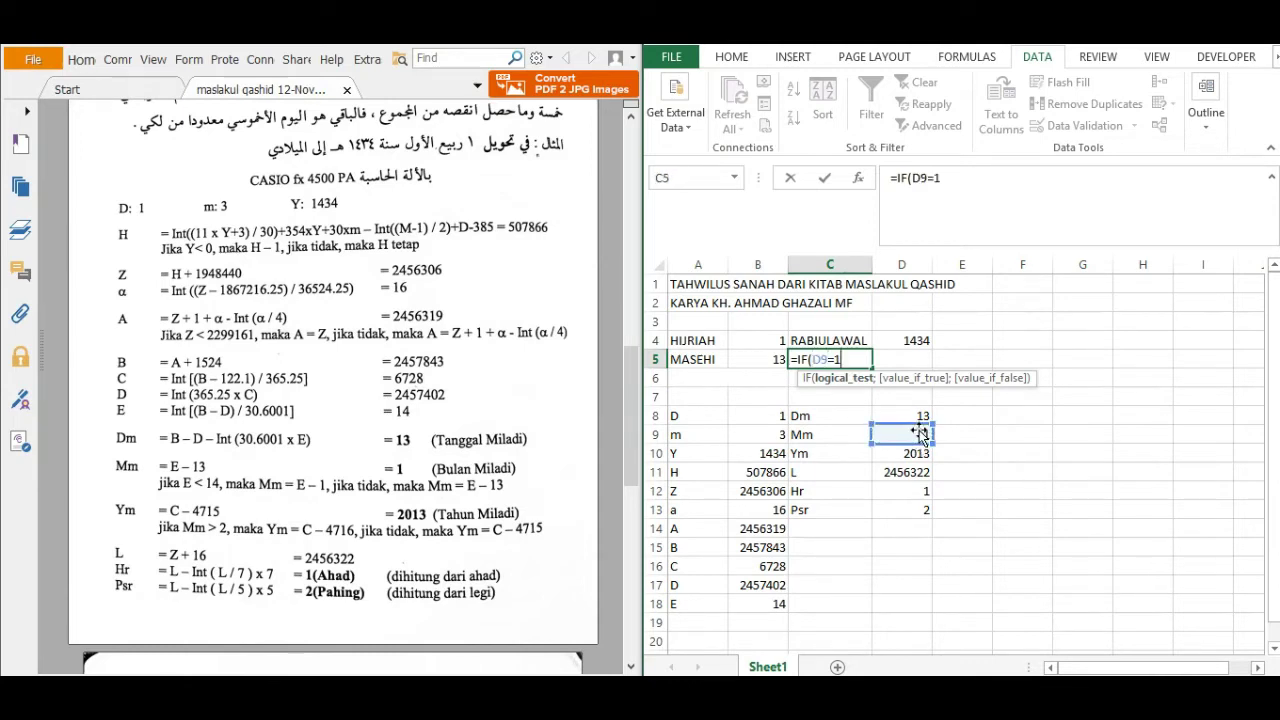
text(1;)
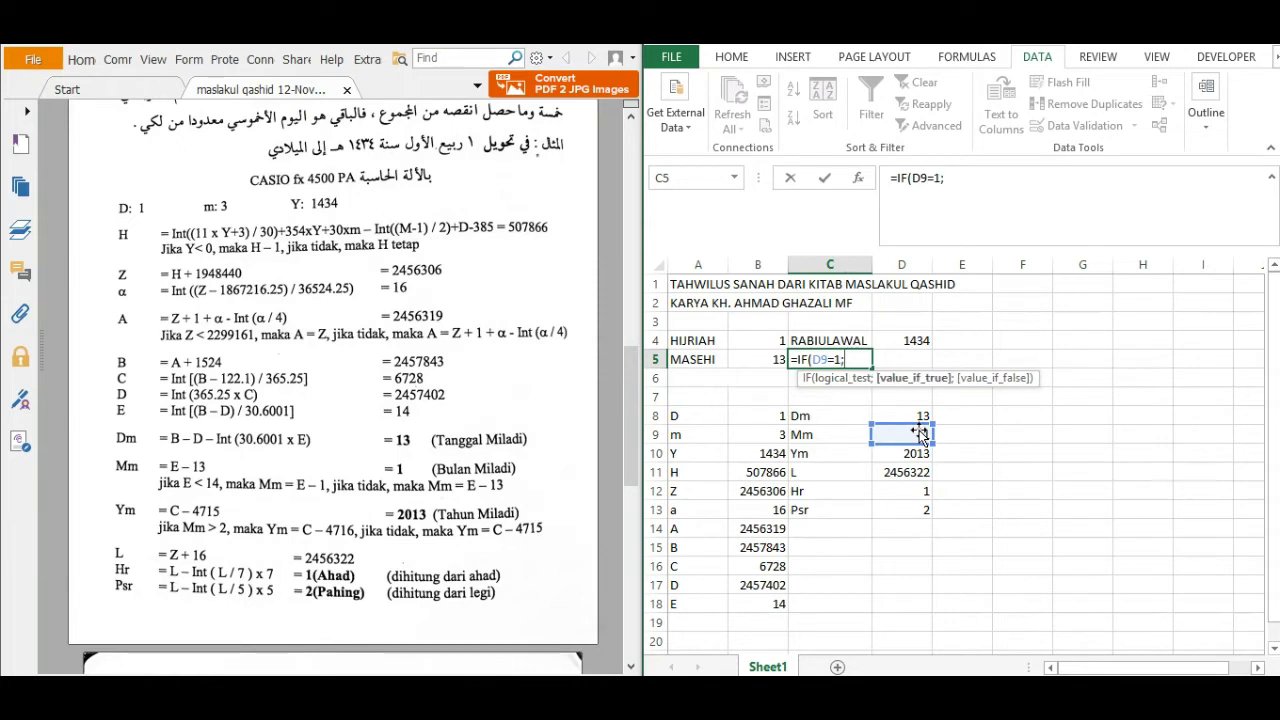
text("JANUARI)
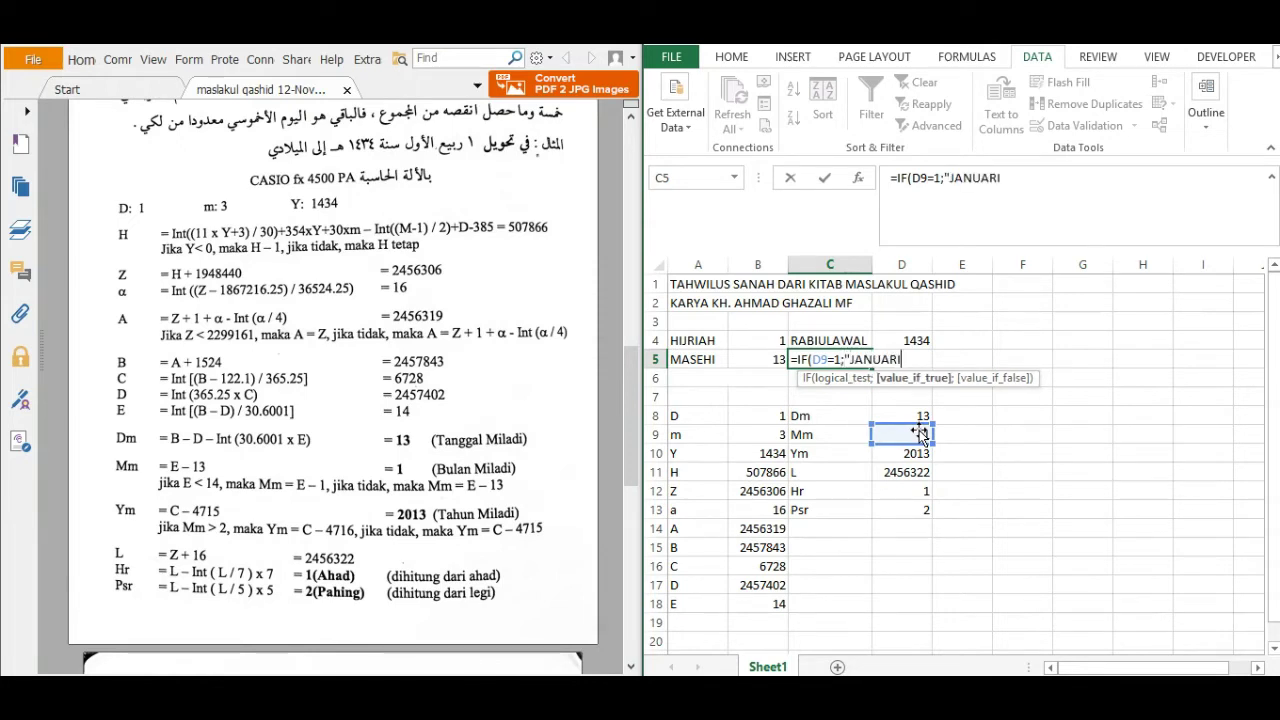
Step: Nest a second IF in the C5 month formula that returns "FEBRUARI" when D9 equals 2
text(";I)
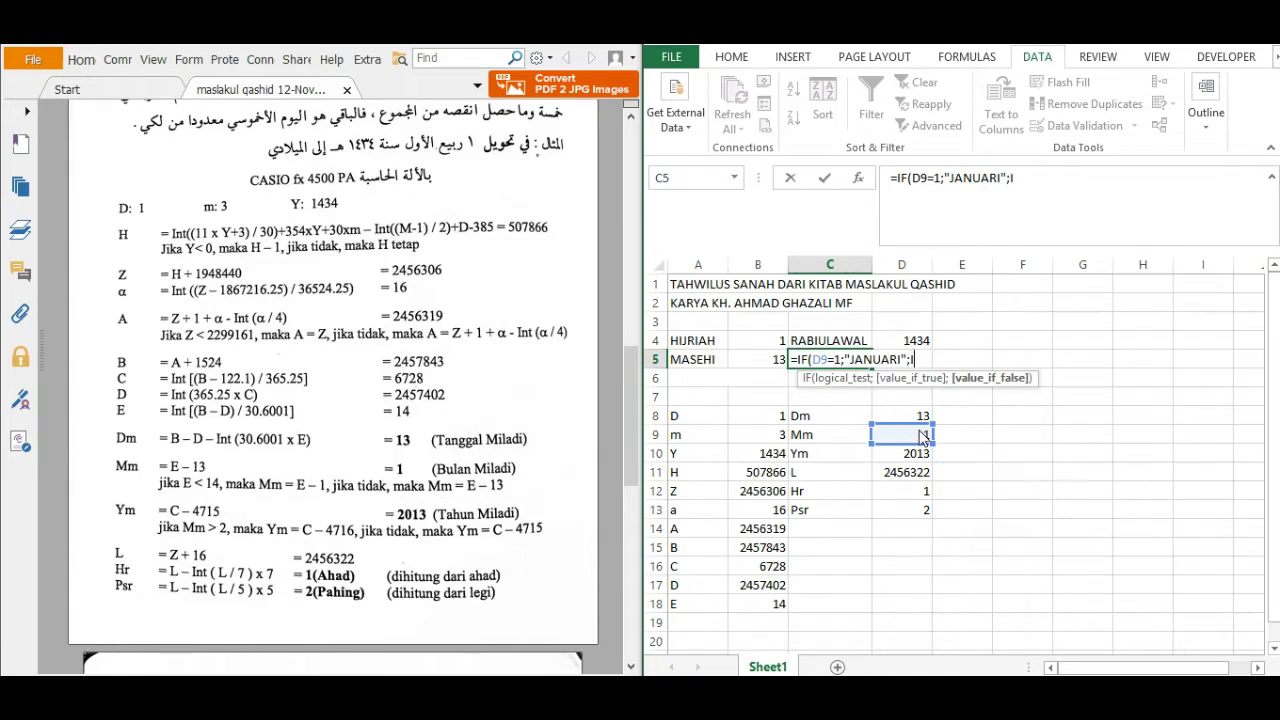
text(F()
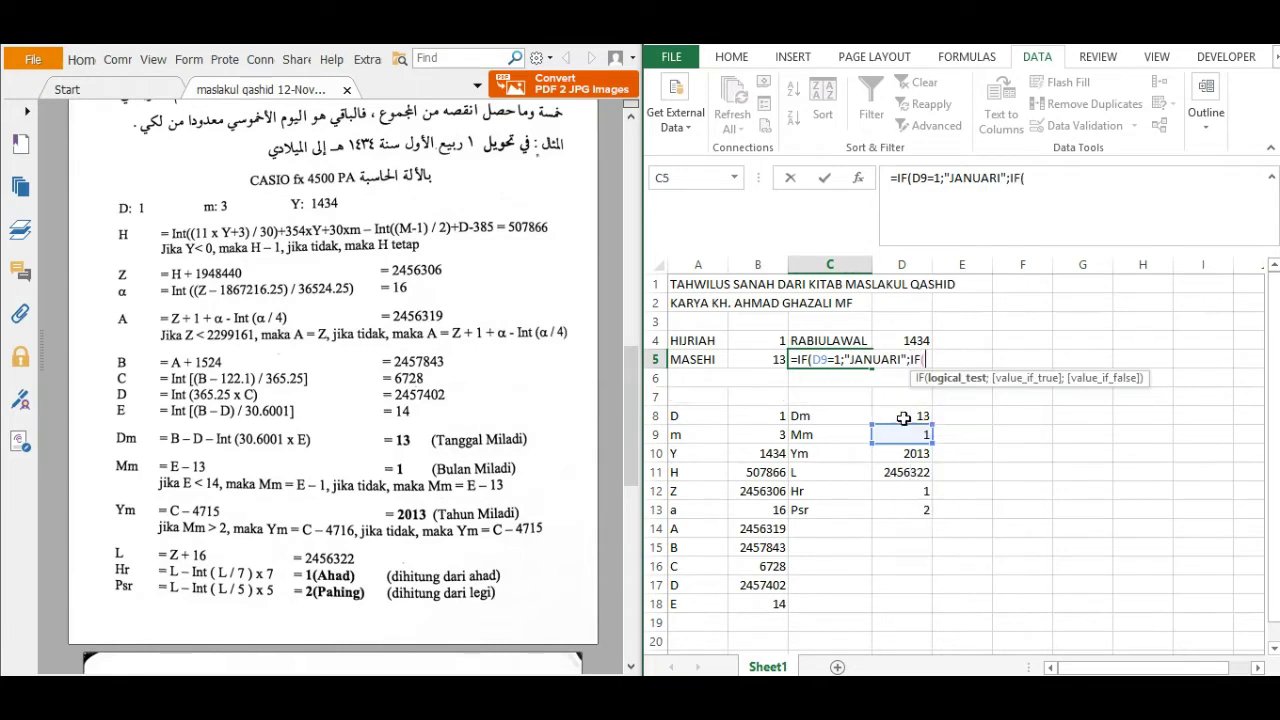
click(897, 436)
text(=)
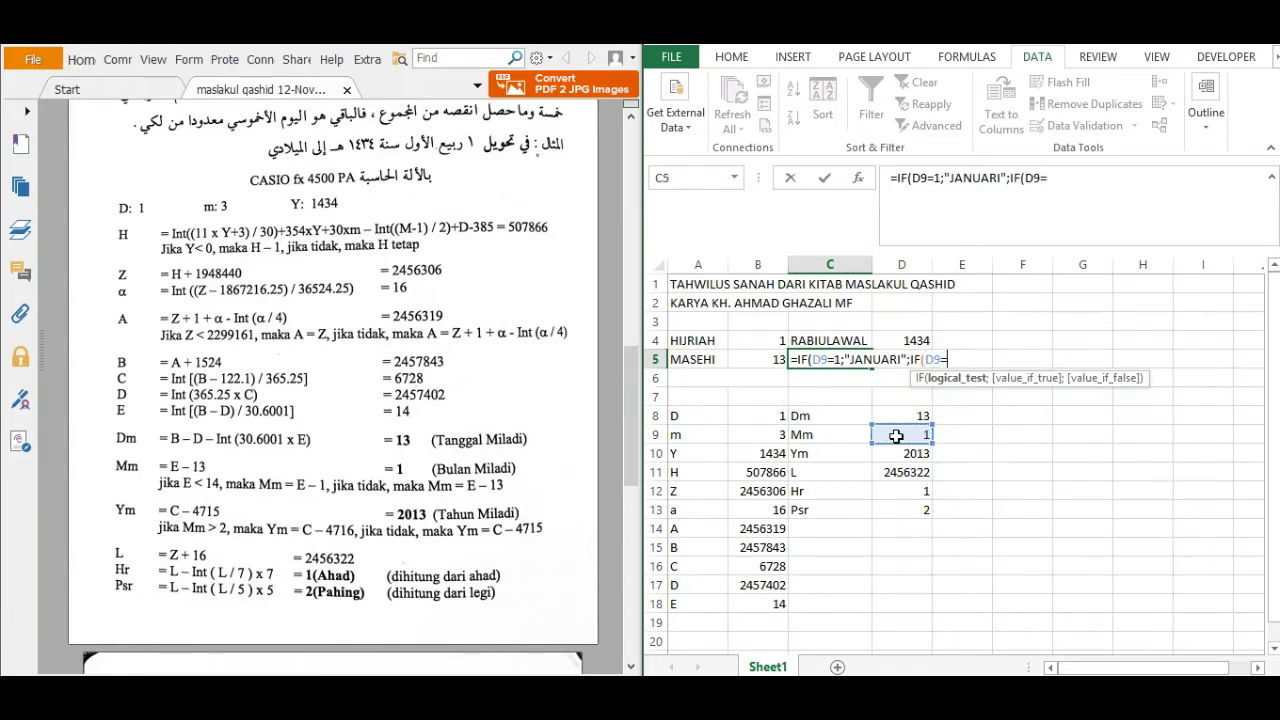
text(2;)
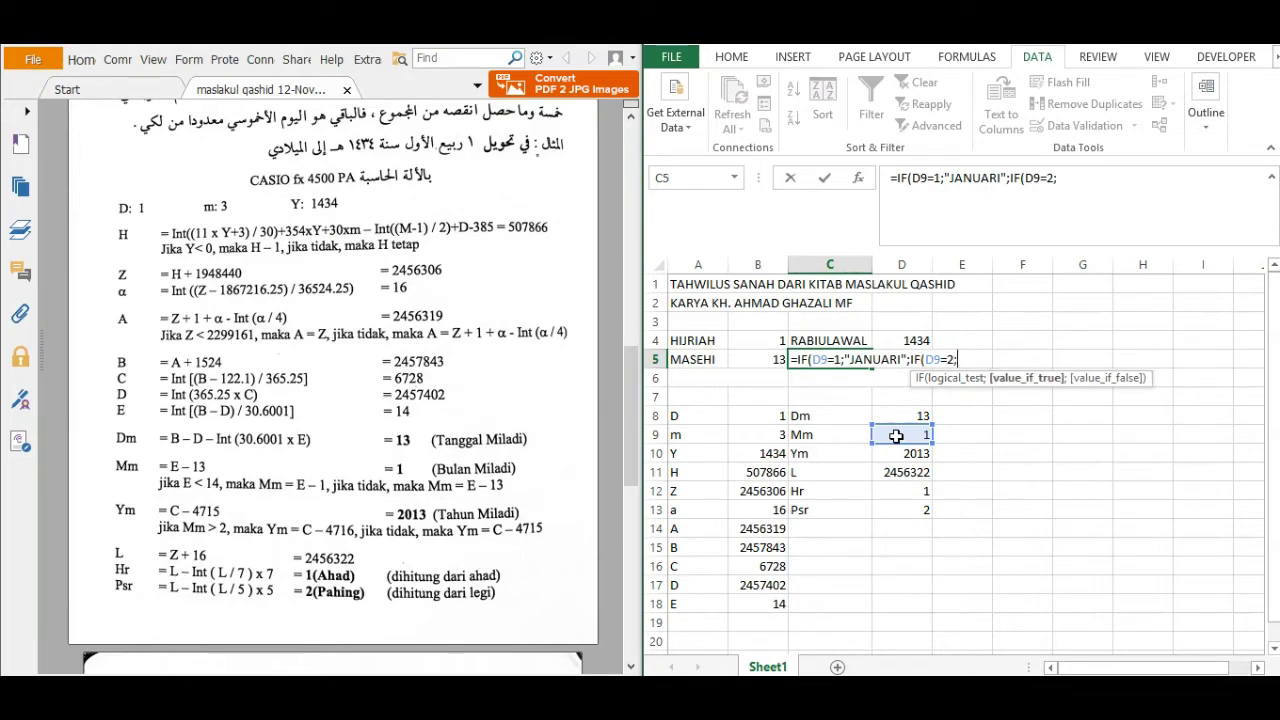
text("FEBRUARI)
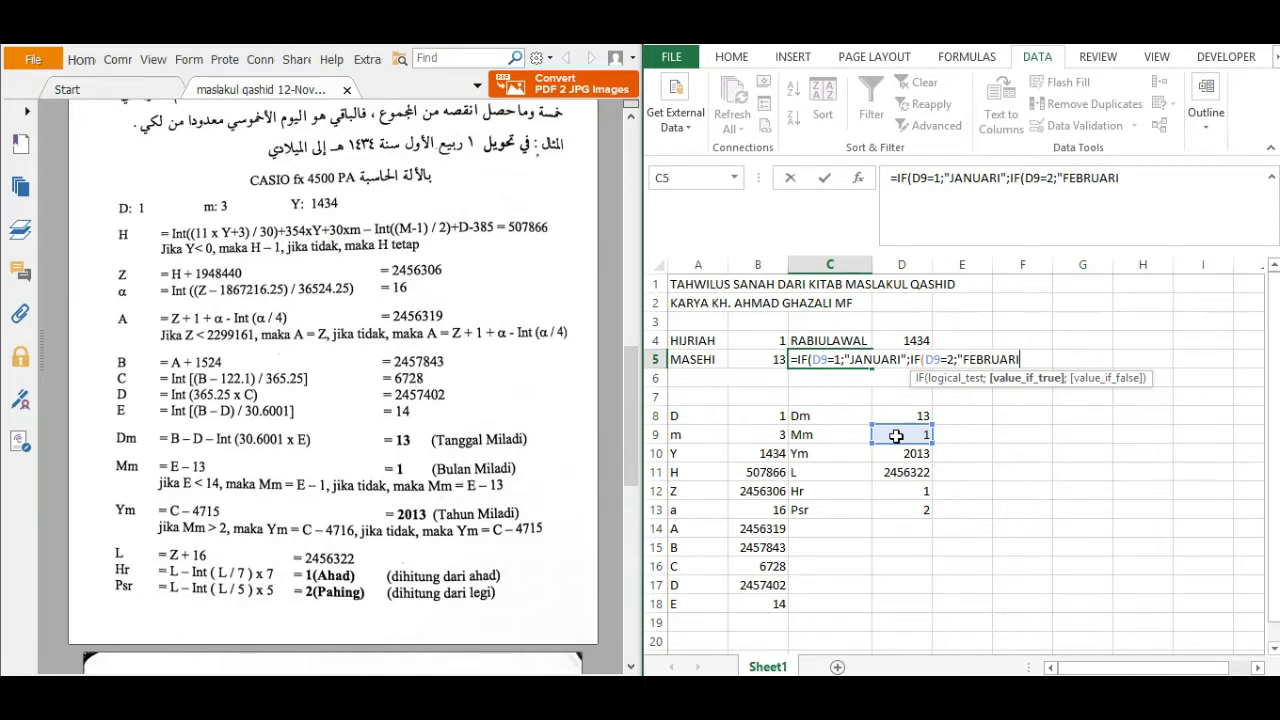
text(";)
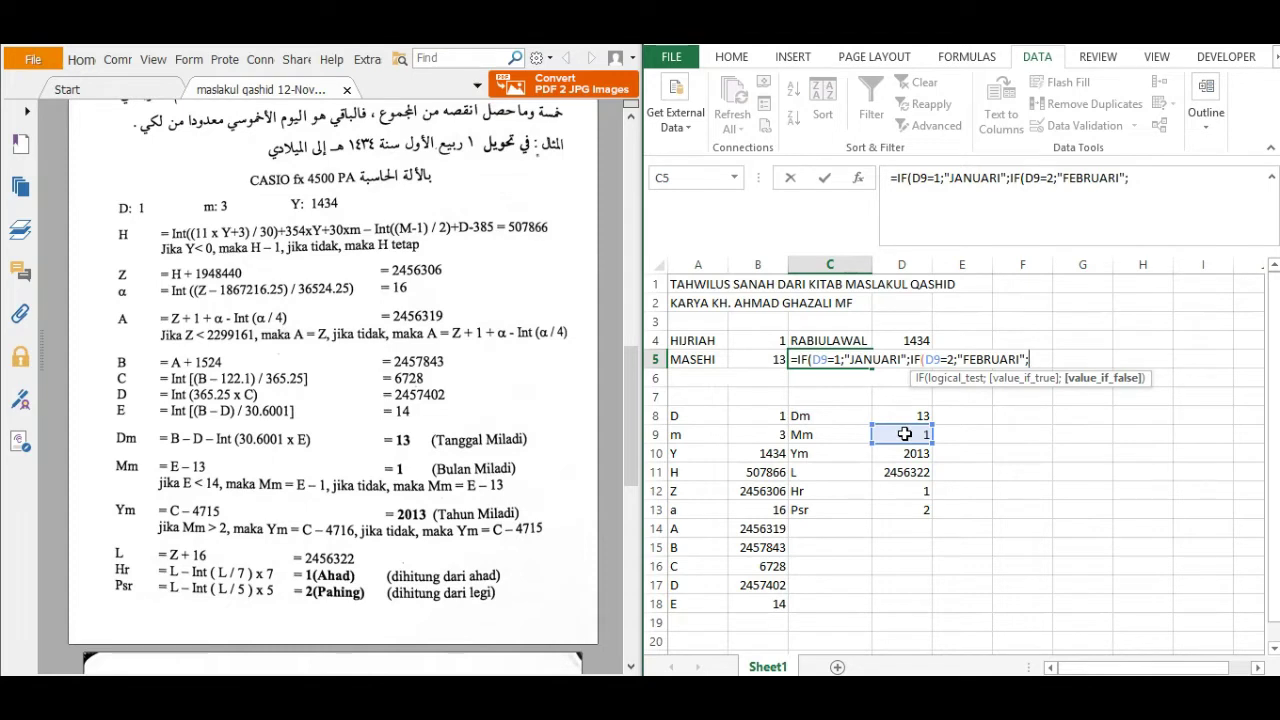
Step: Nest a third IF in the C5 month formula that returns "MARET" when D9 equals 3
text(IF)
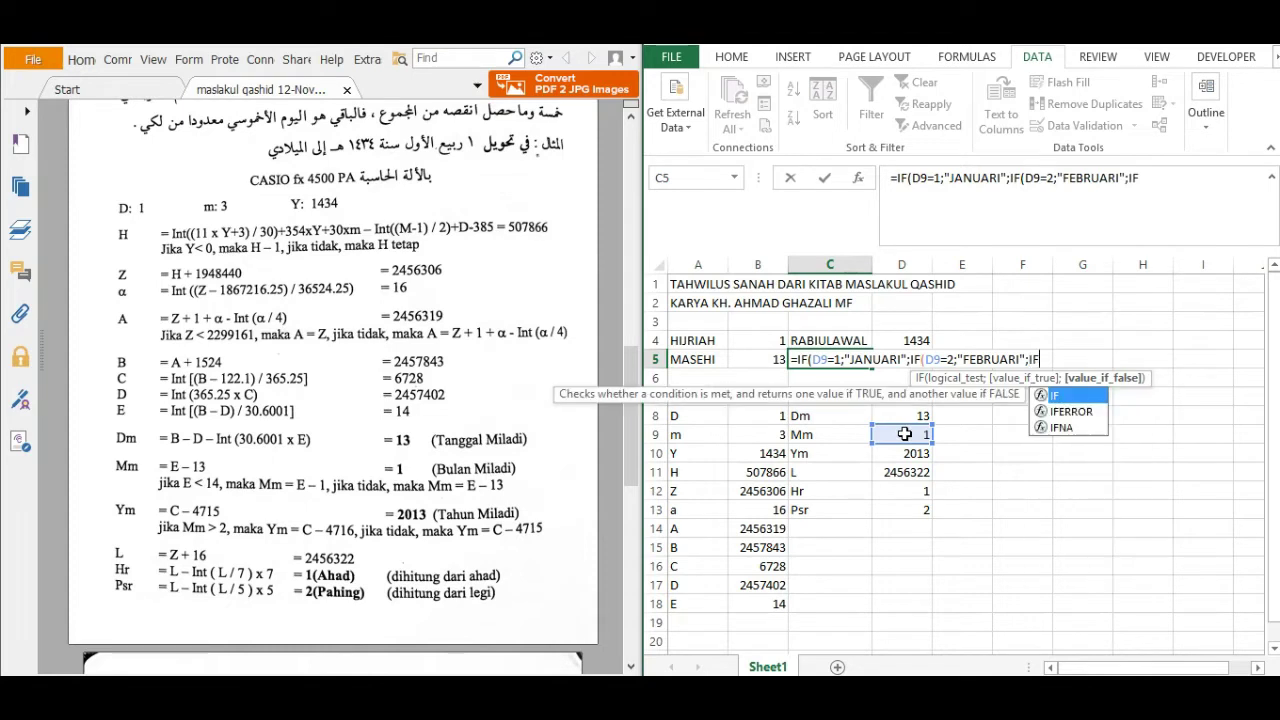
double_click(1078, 398)
click(913, 431)
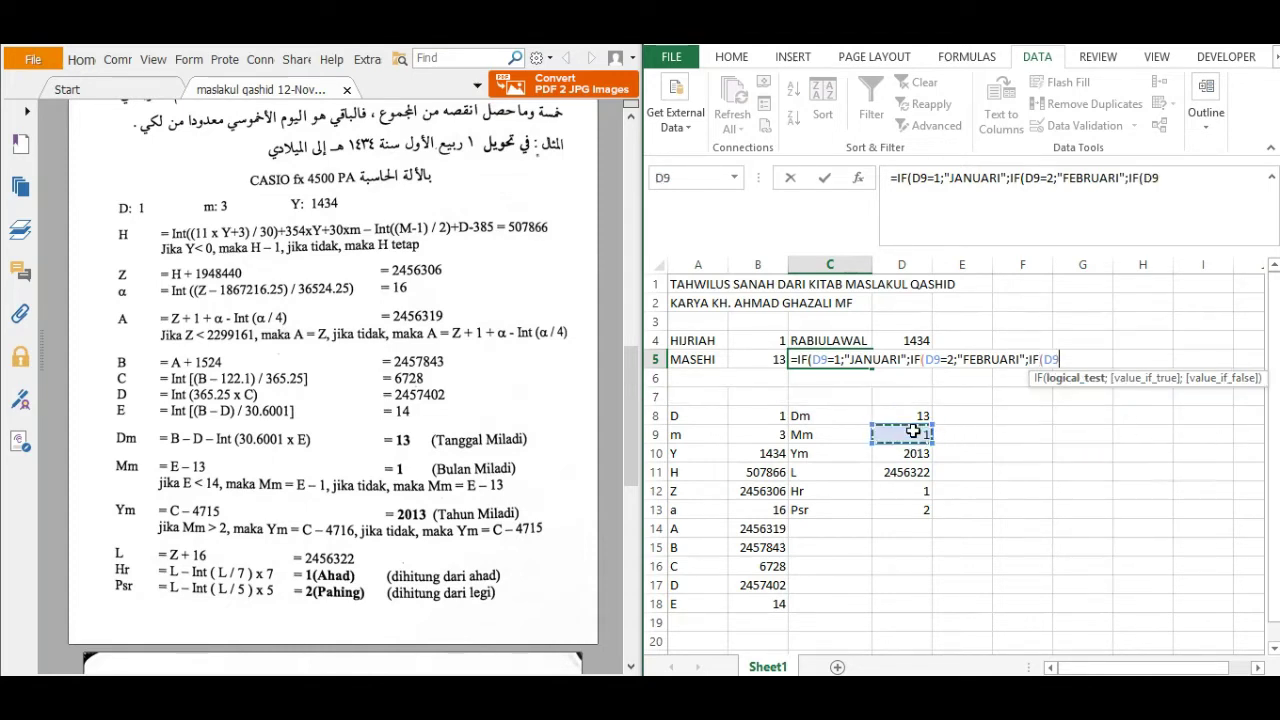
text(=3)
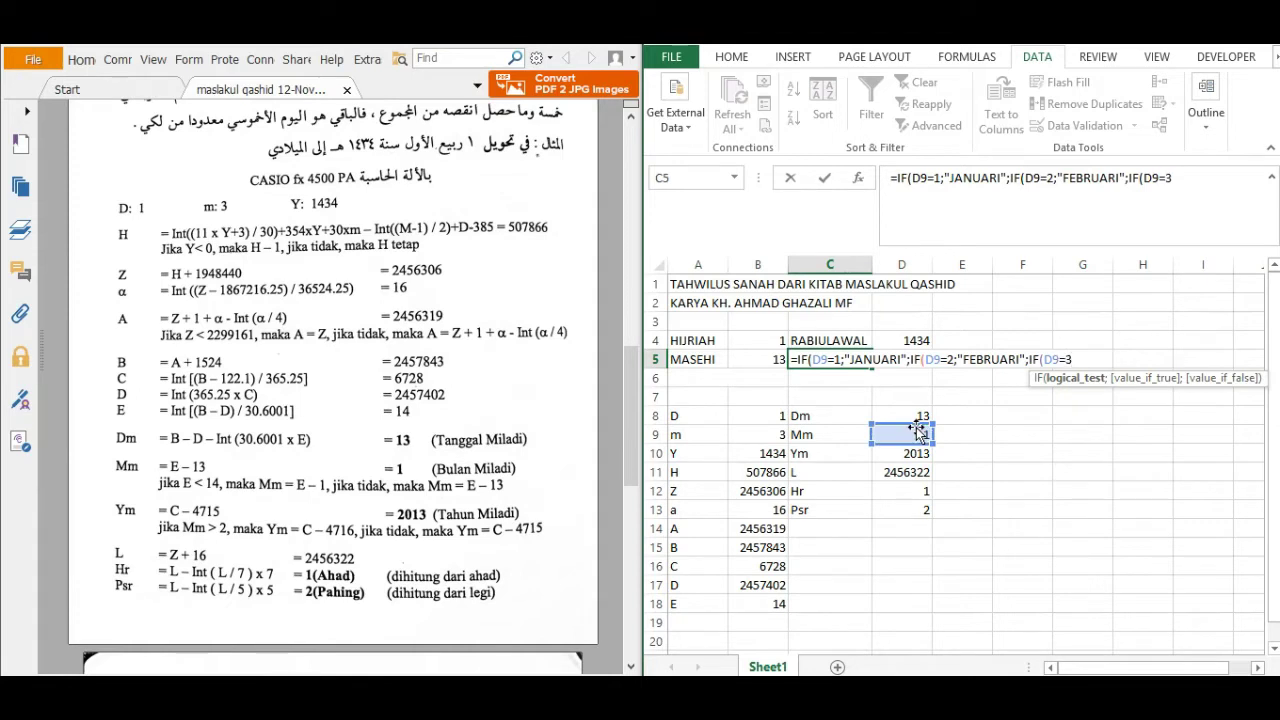
text(;")
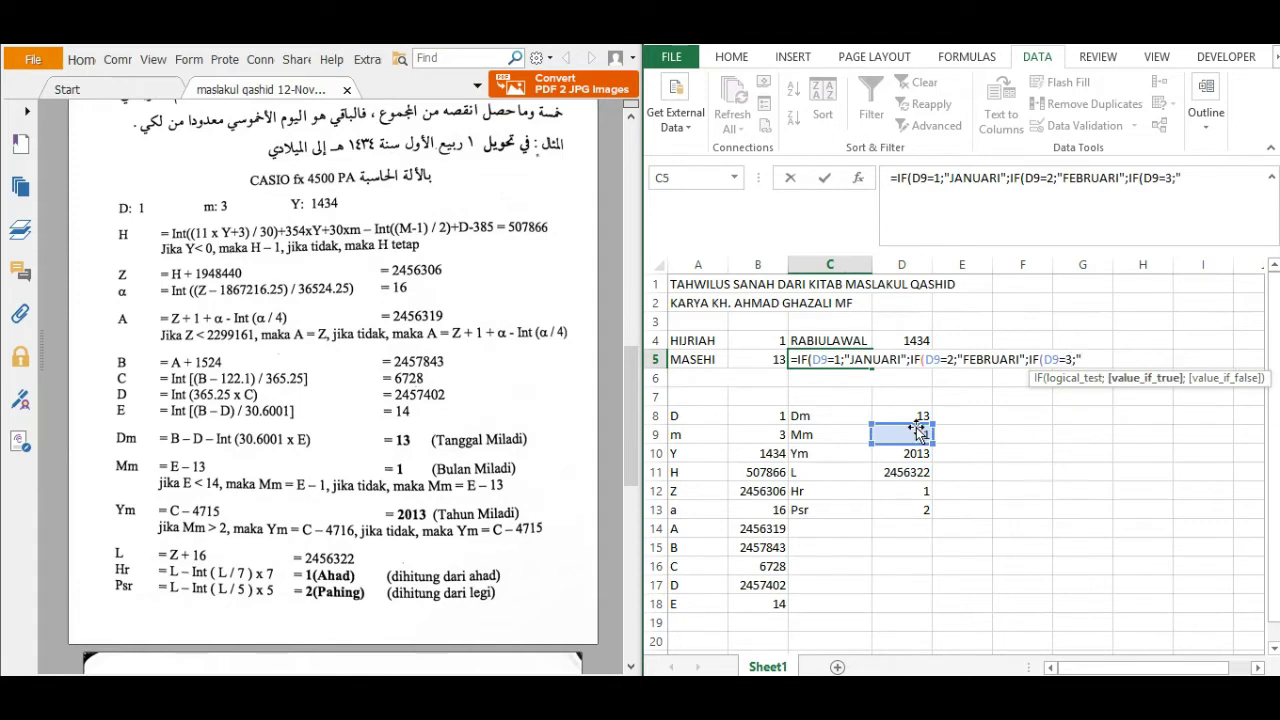
text(MARET";IF)
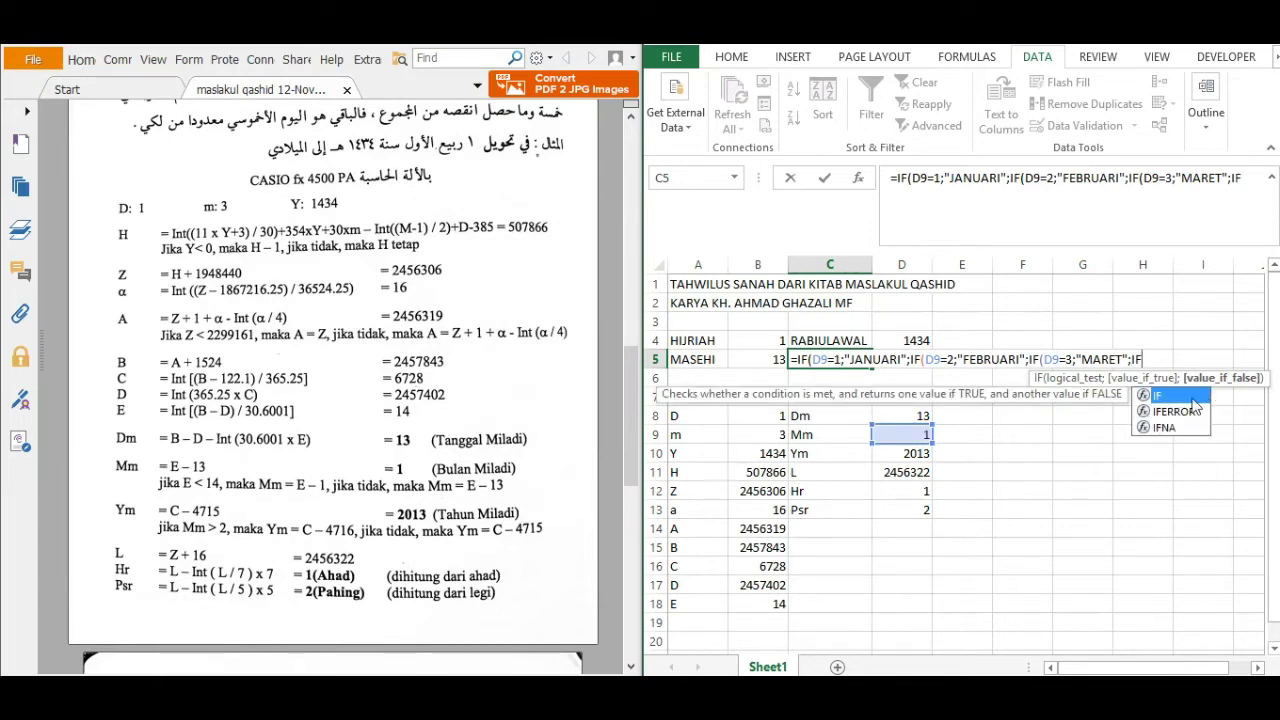
Step: Nest a fourth IF in the C5 month formula that returns "APRIL" when D9 equals 4
text(()
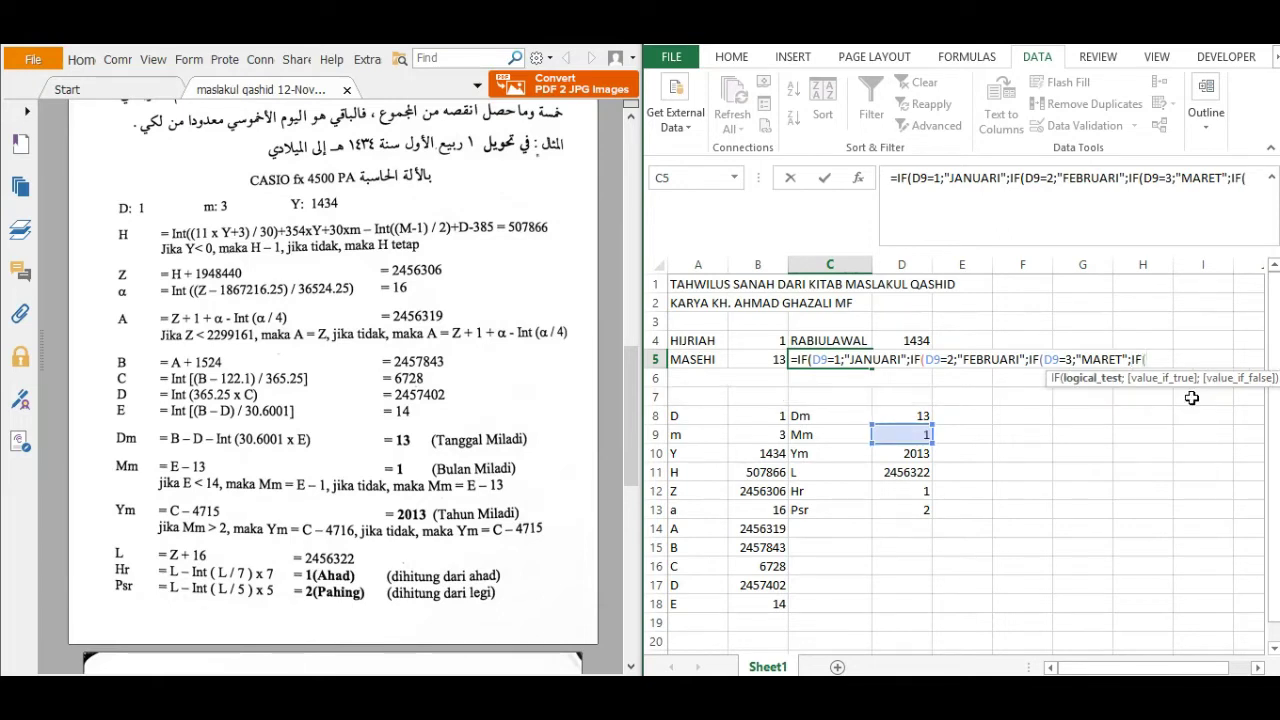
click(882, 435)
text(=)
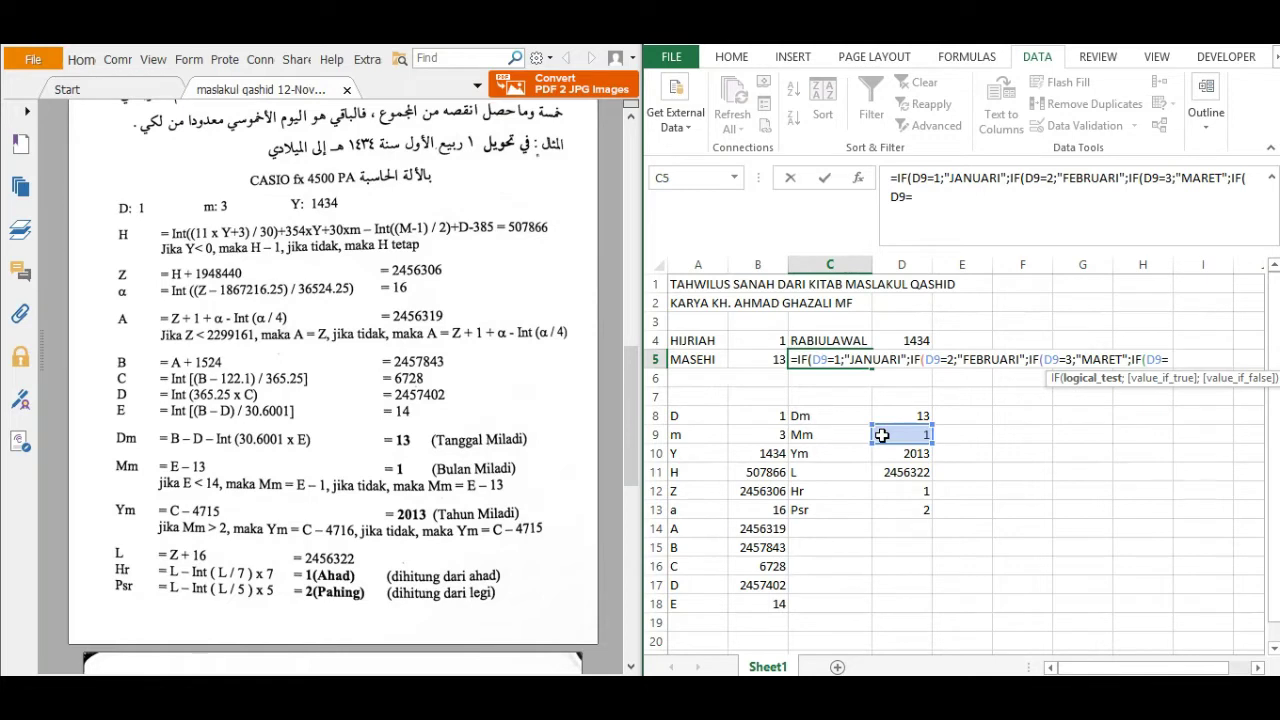
text(4;)
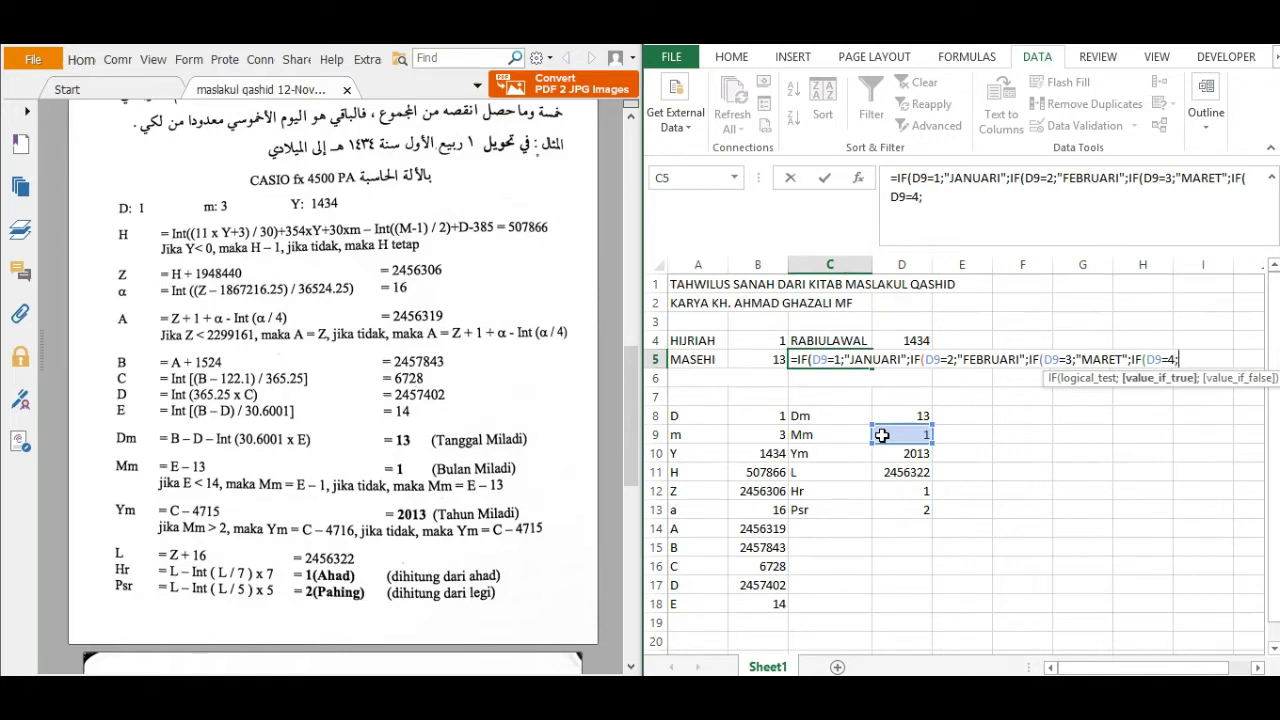
text("APRIL";IF)
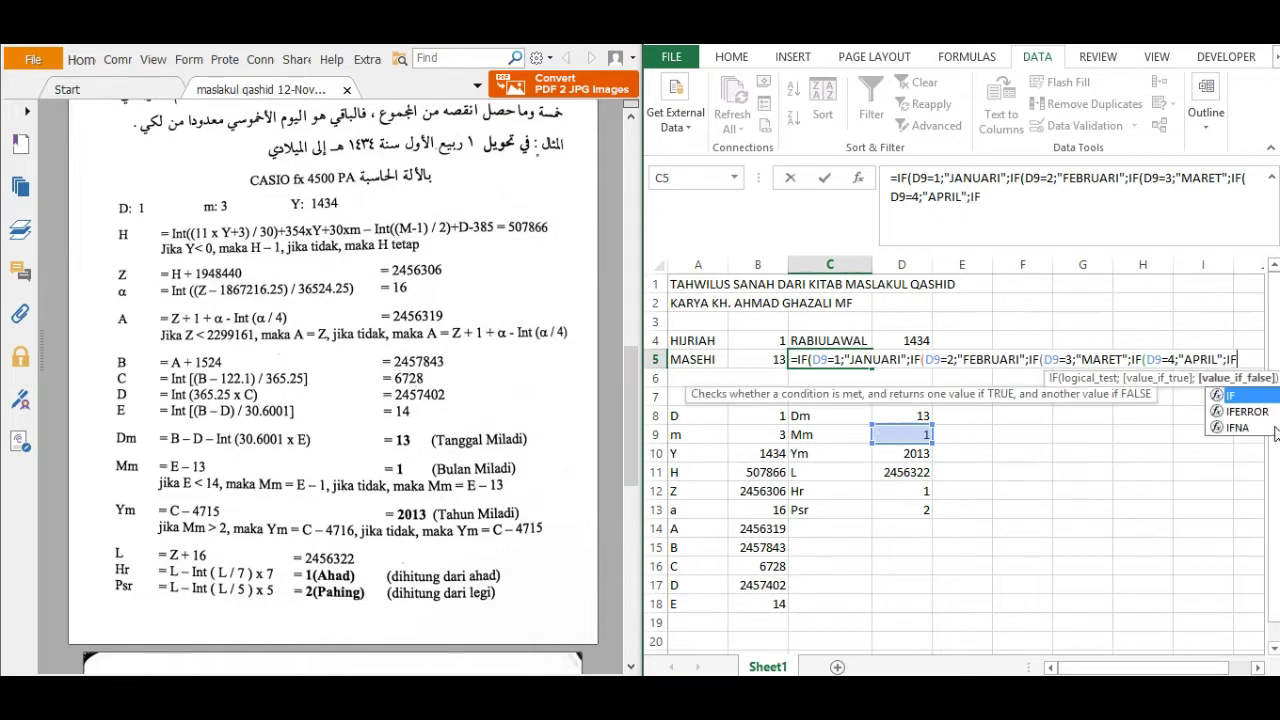
Step: Nest a fifth IF in the C5 month formula that returns "MEI" when D9 equals 5
text(()
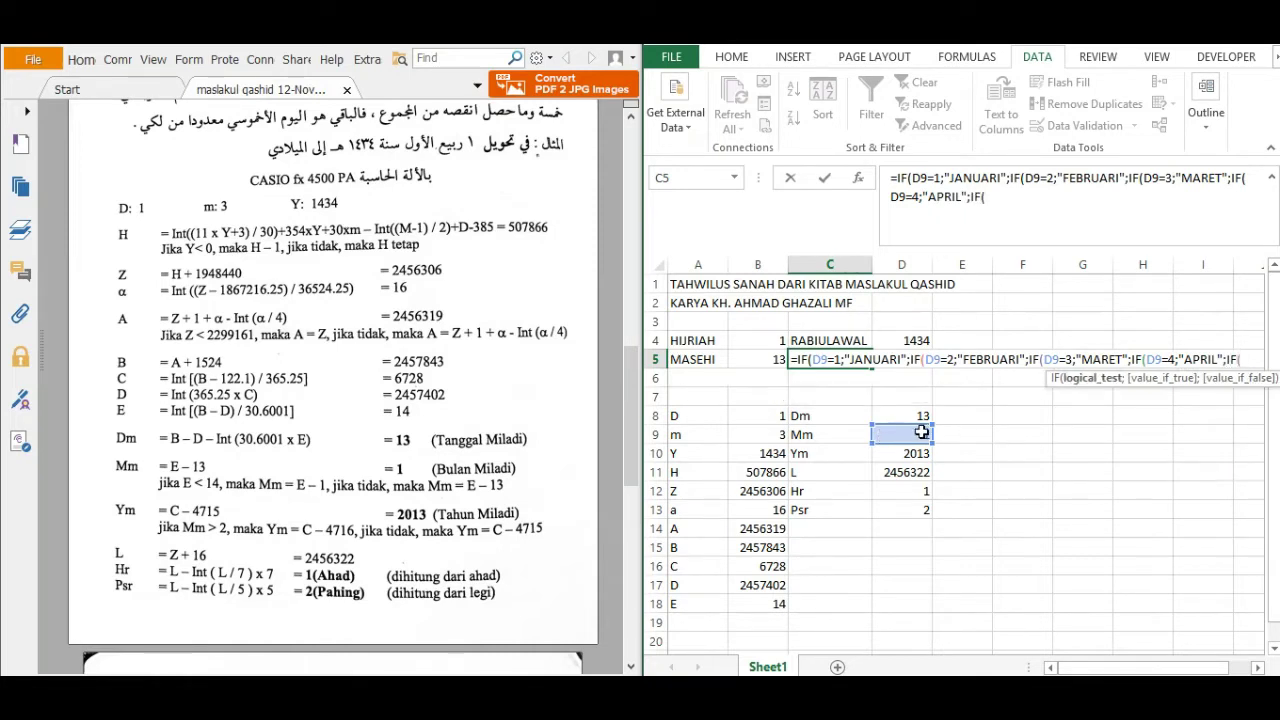
click(921, 432)
text(=5)
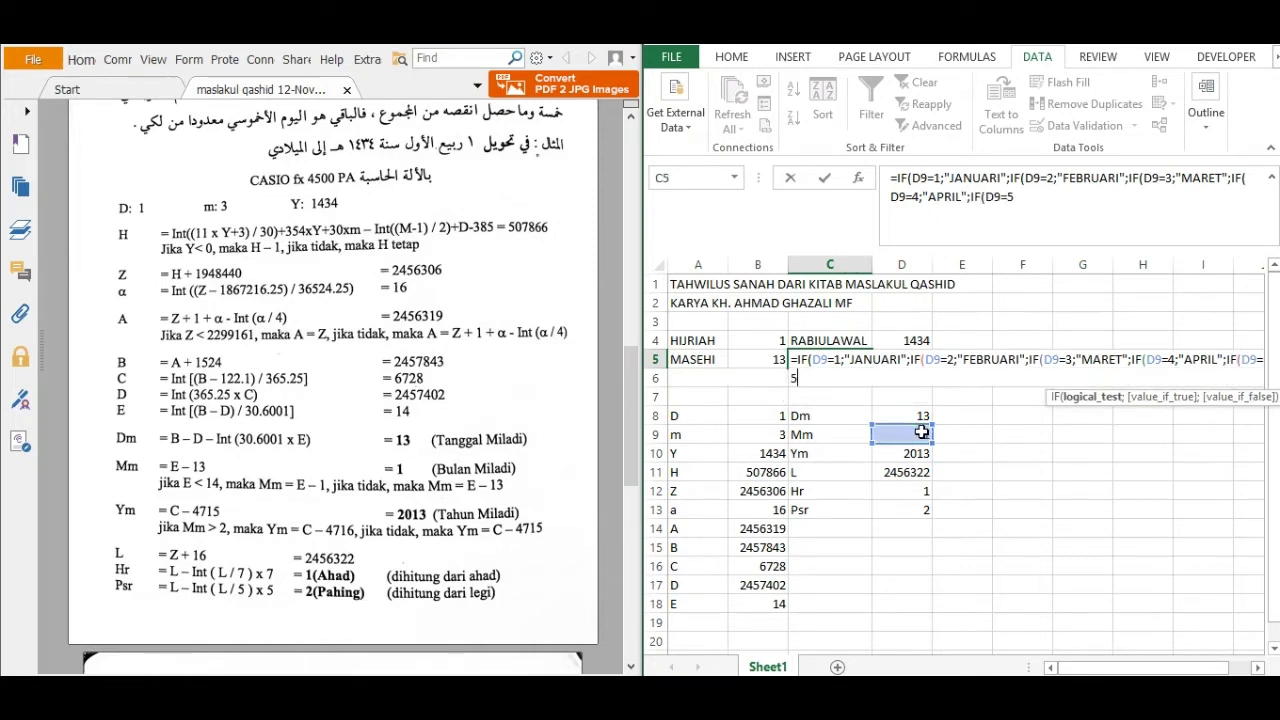
text(;"MEI";)
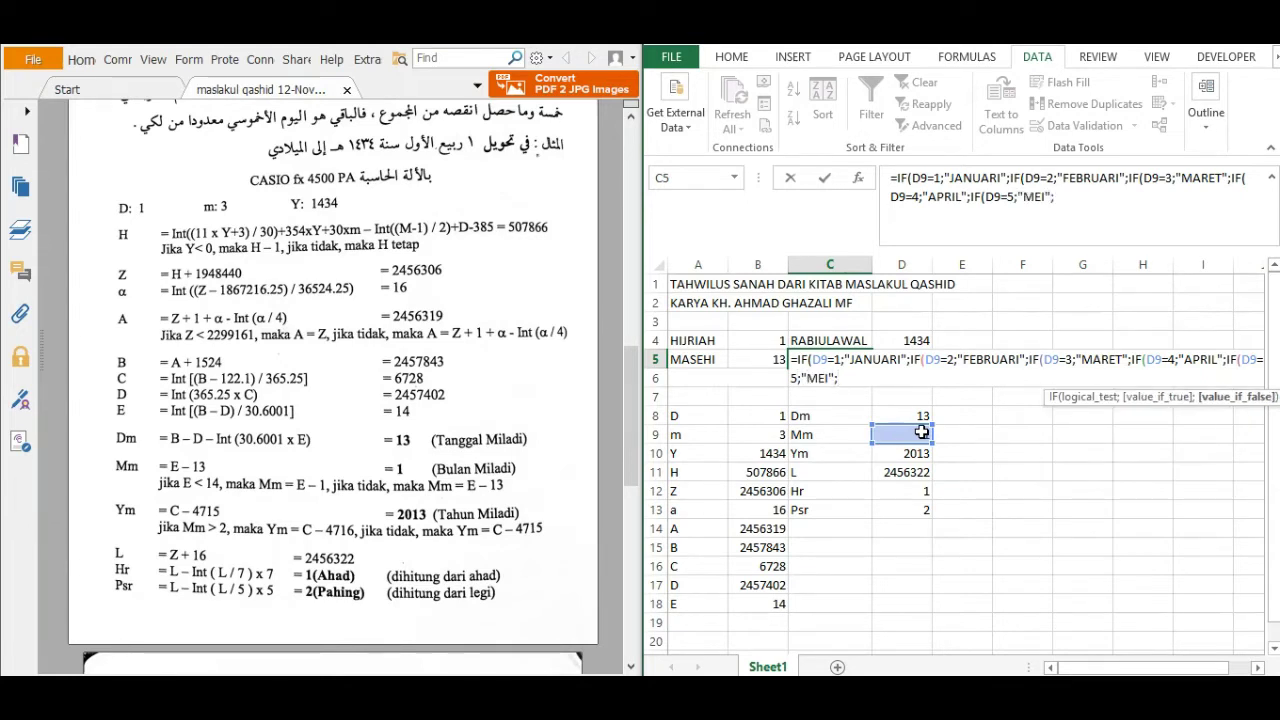
Step: Nest a sixth IF in the C5 month formula that returns "JUNI" when D9 equals 6
text(IF)
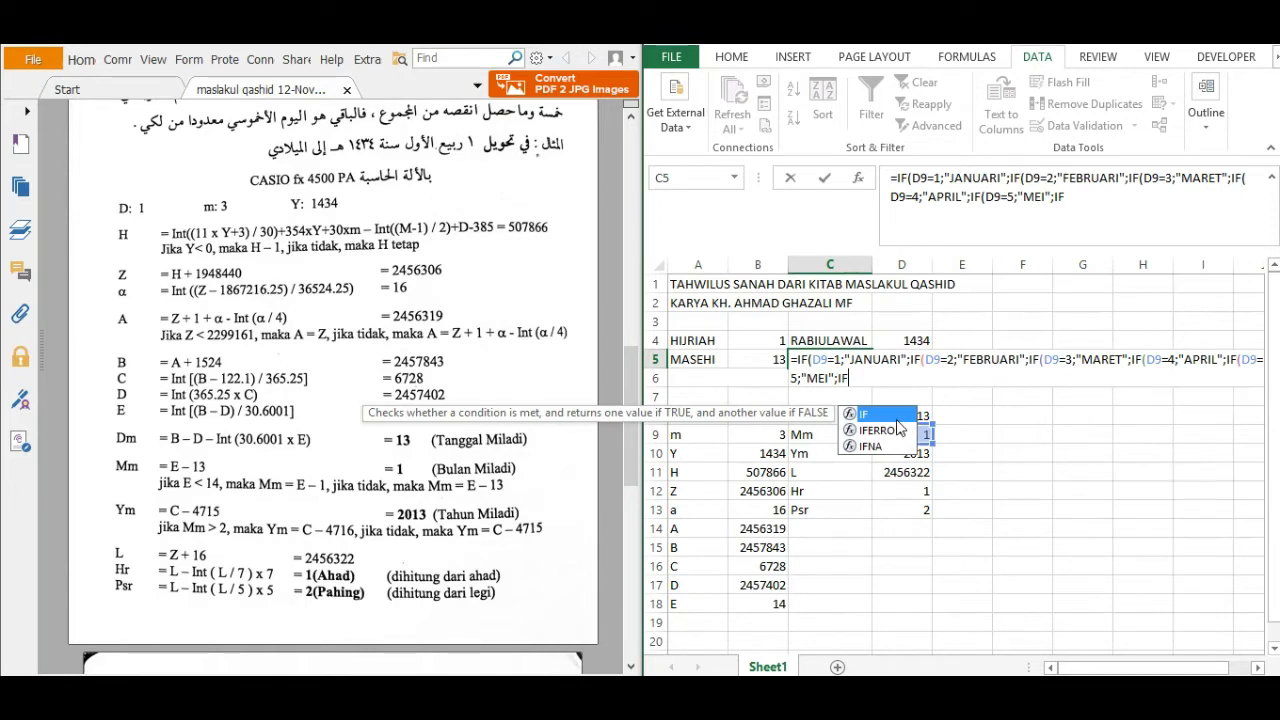
text(()
click(916, 437)
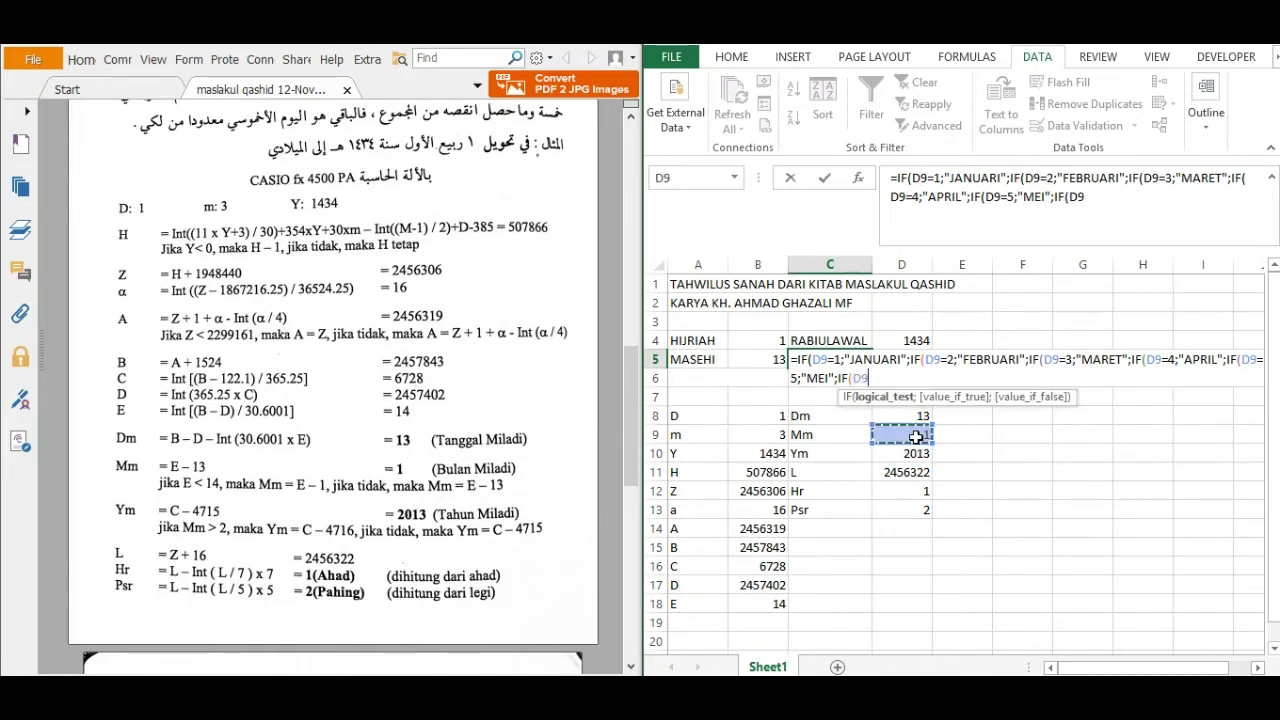
text(=6;")
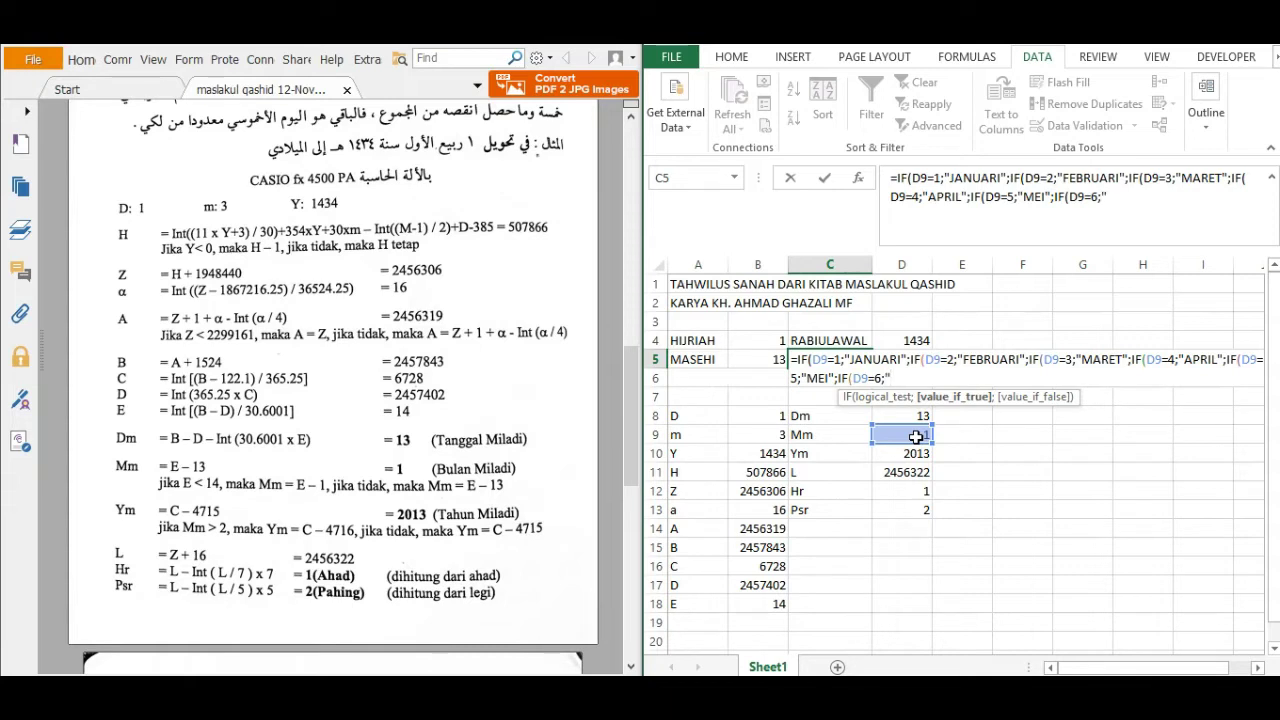
text(JUNI";)
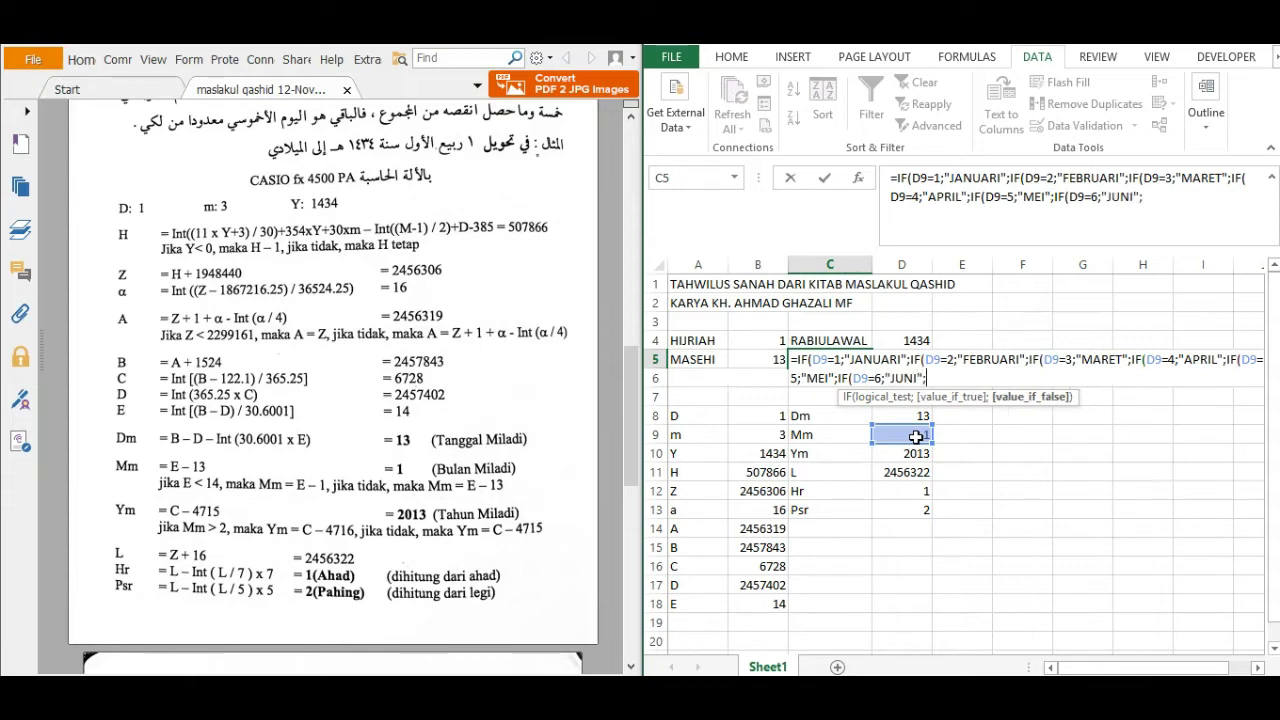
Step: Nest a seventh IF in the C5 month formula that returns "JULI" when D9 equals 7
text(IF()
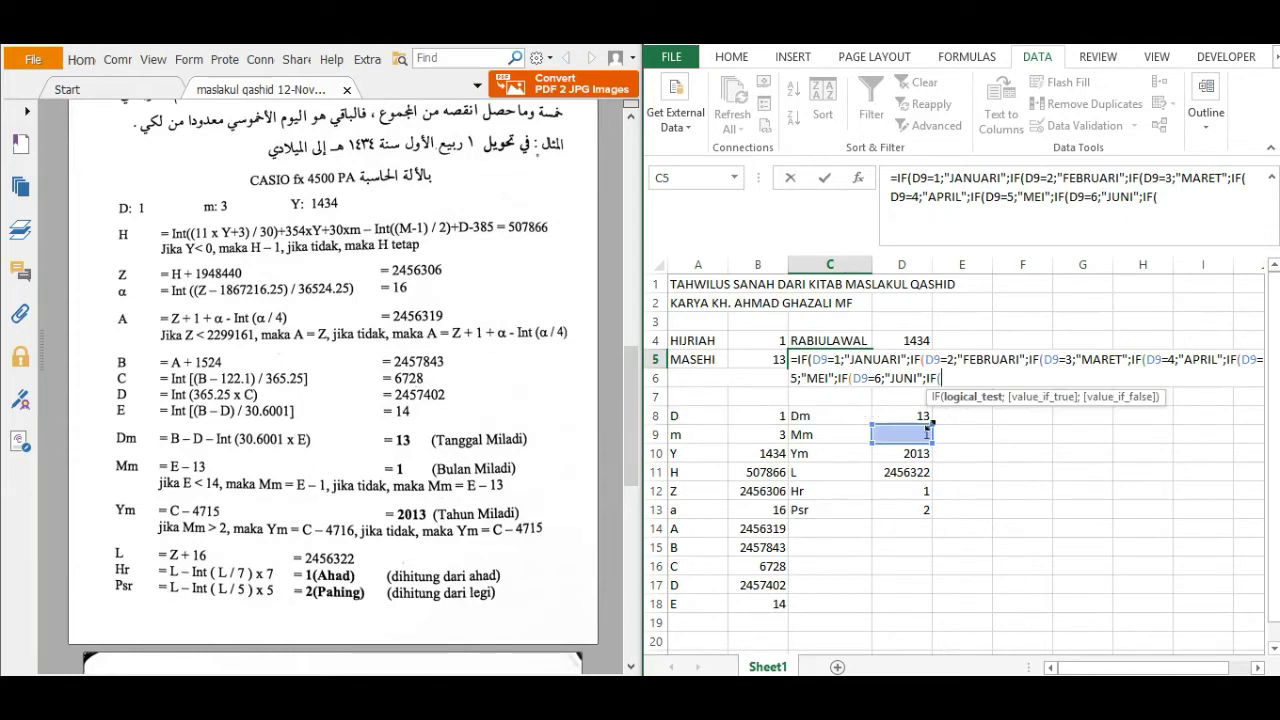
click(910, 434)
text(=7)
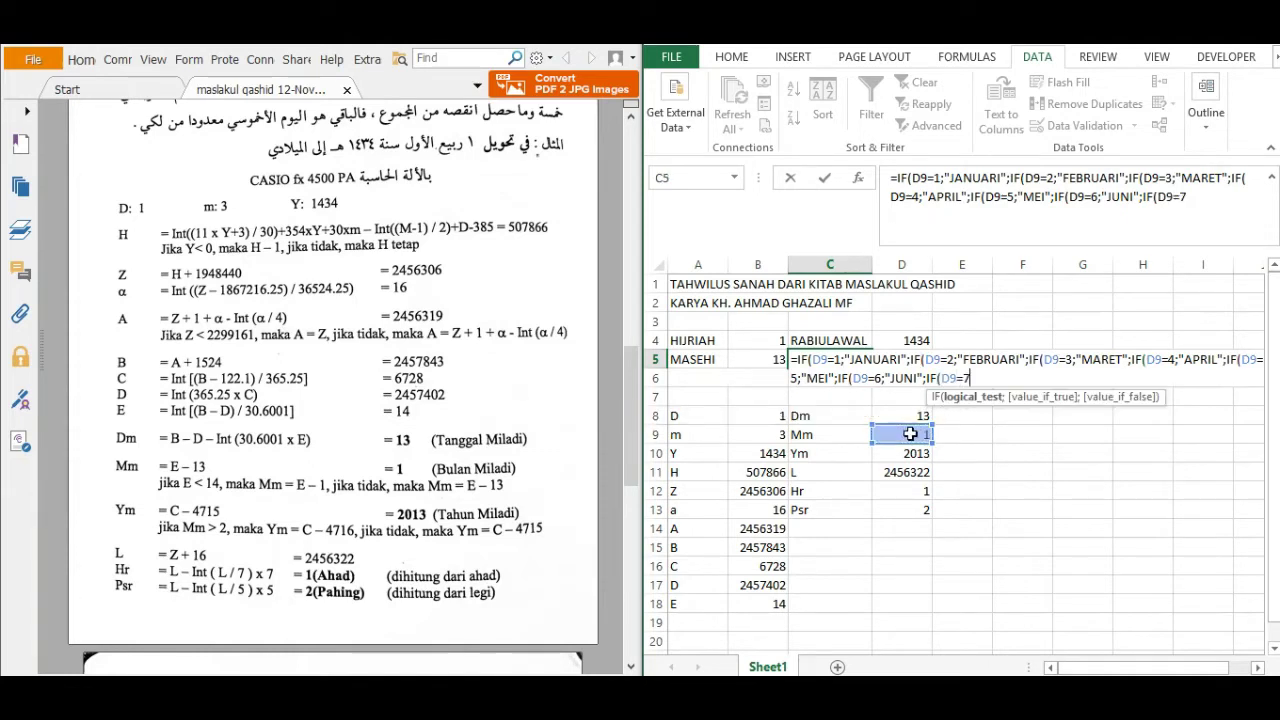
text(;")
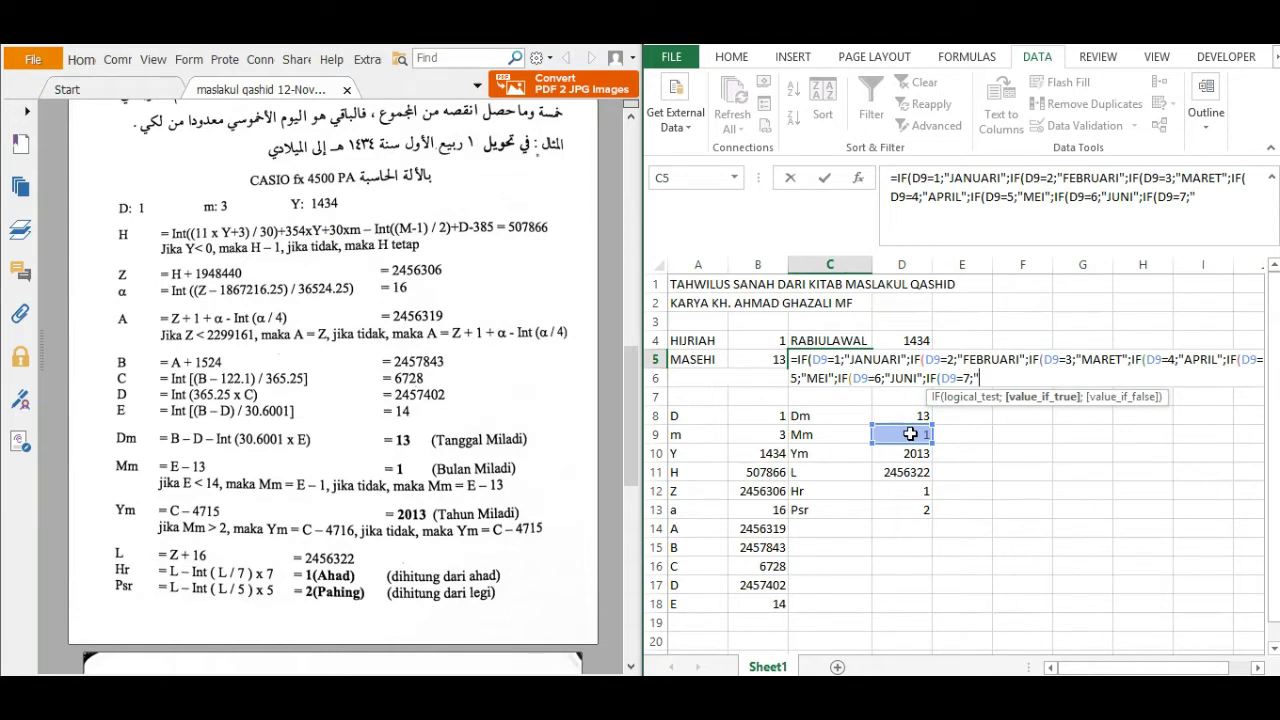
text(JULI";)
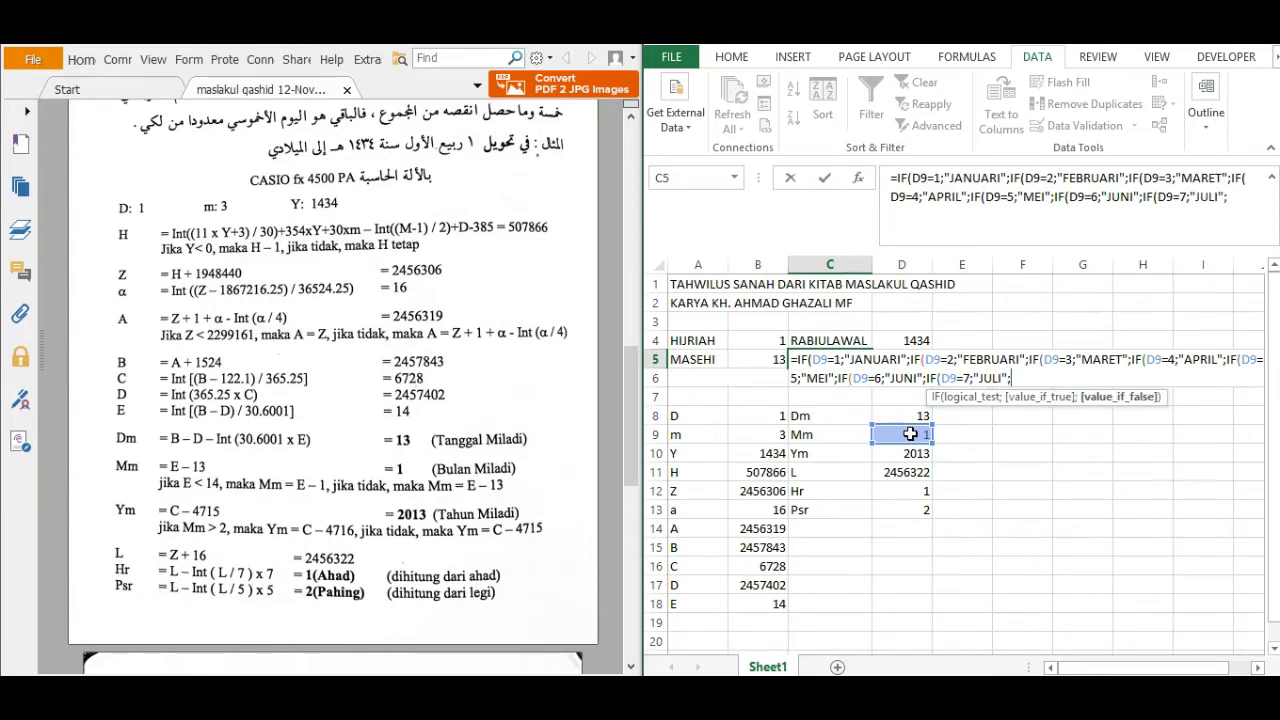
Step: Nest an eighth IF in the C5 month formula that returns "AGUSTUS" when D9 equals 8
text(IF)
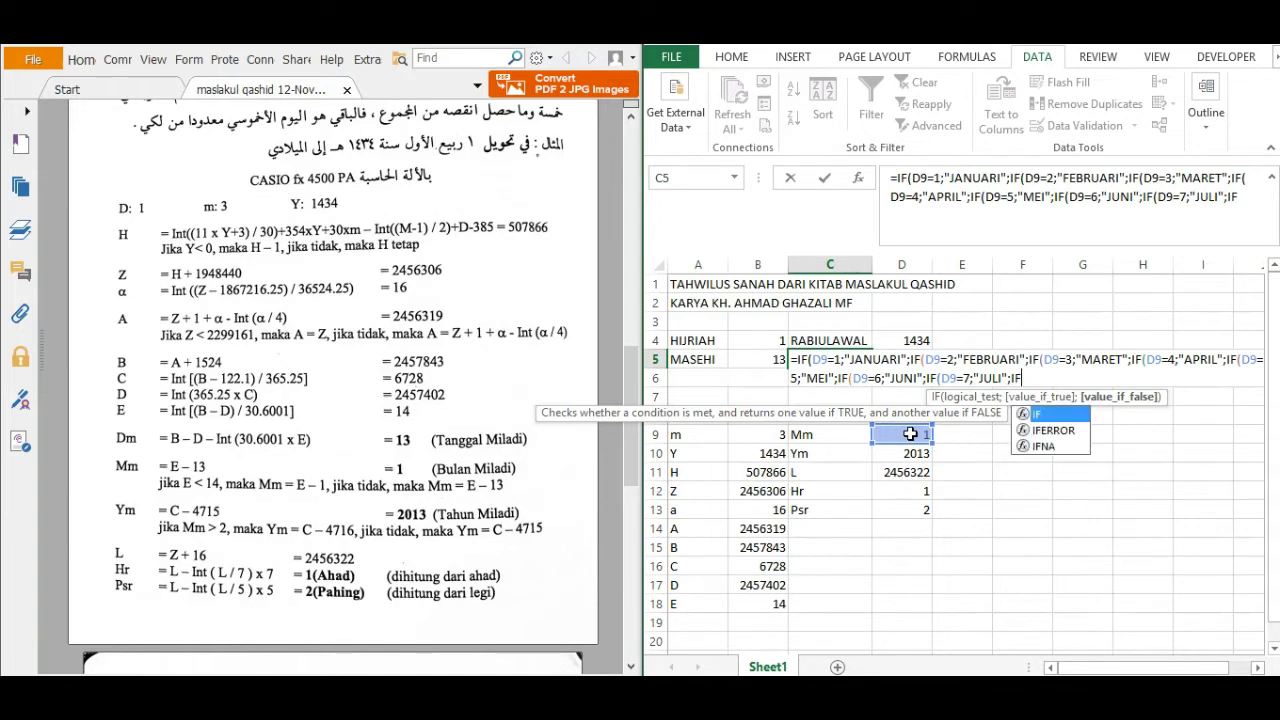
double_click(1053, 416)
click(896, 433)
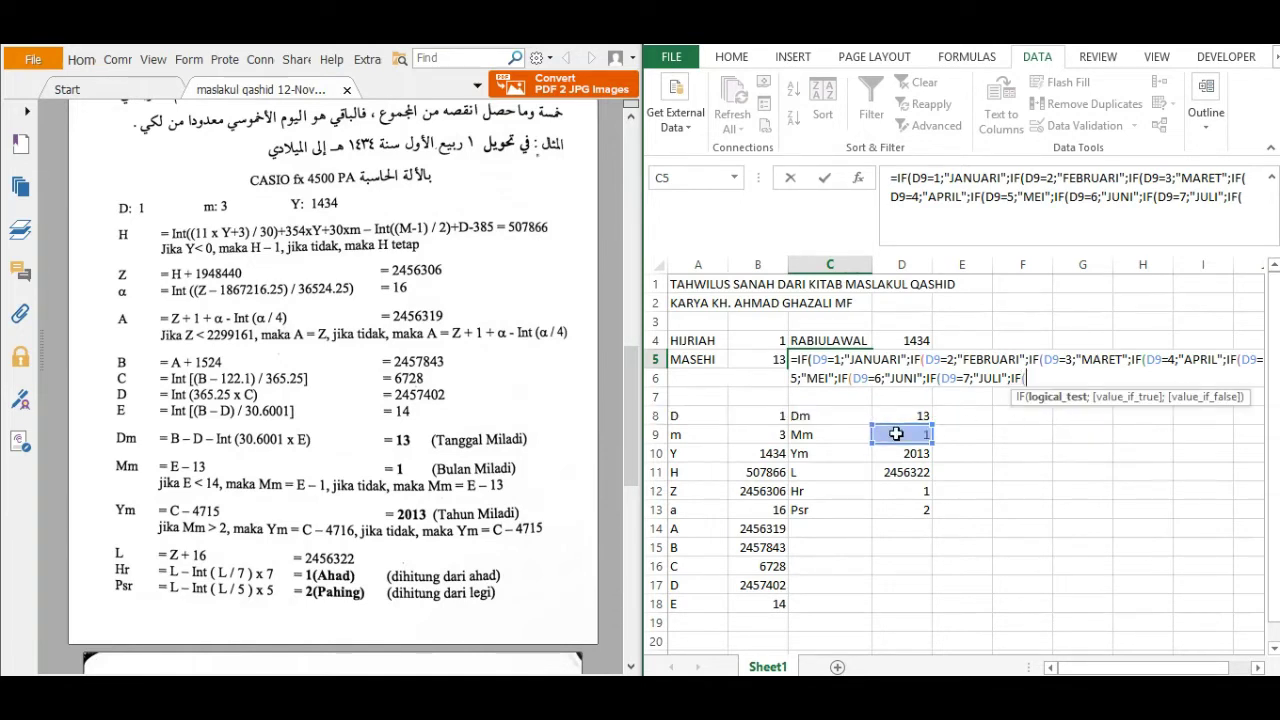
text(=8;")
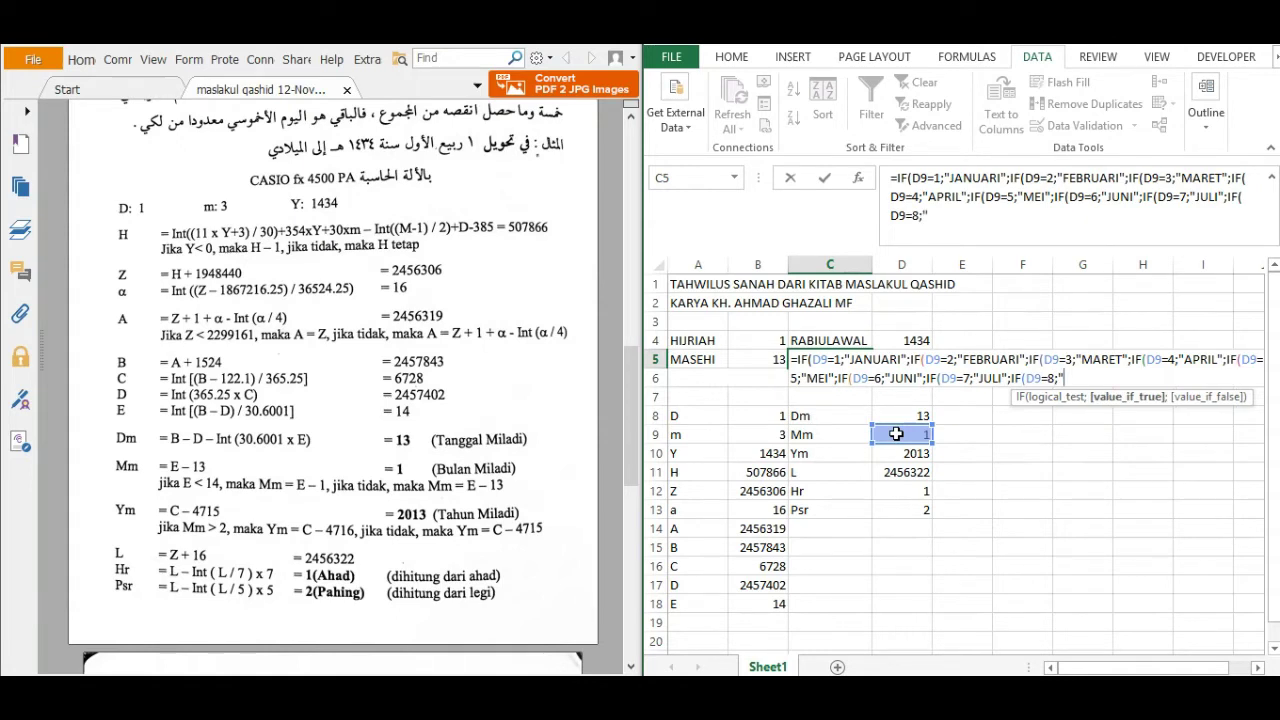
text(AGUSTUS)
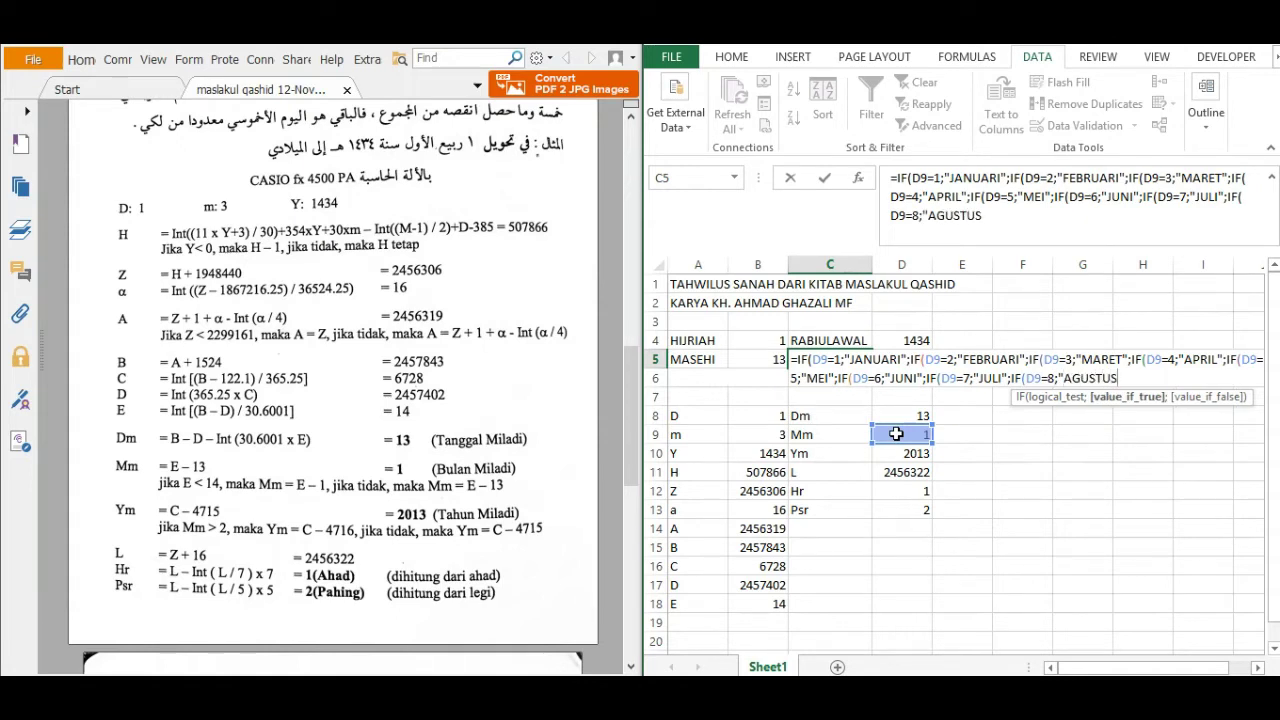
text(";I)
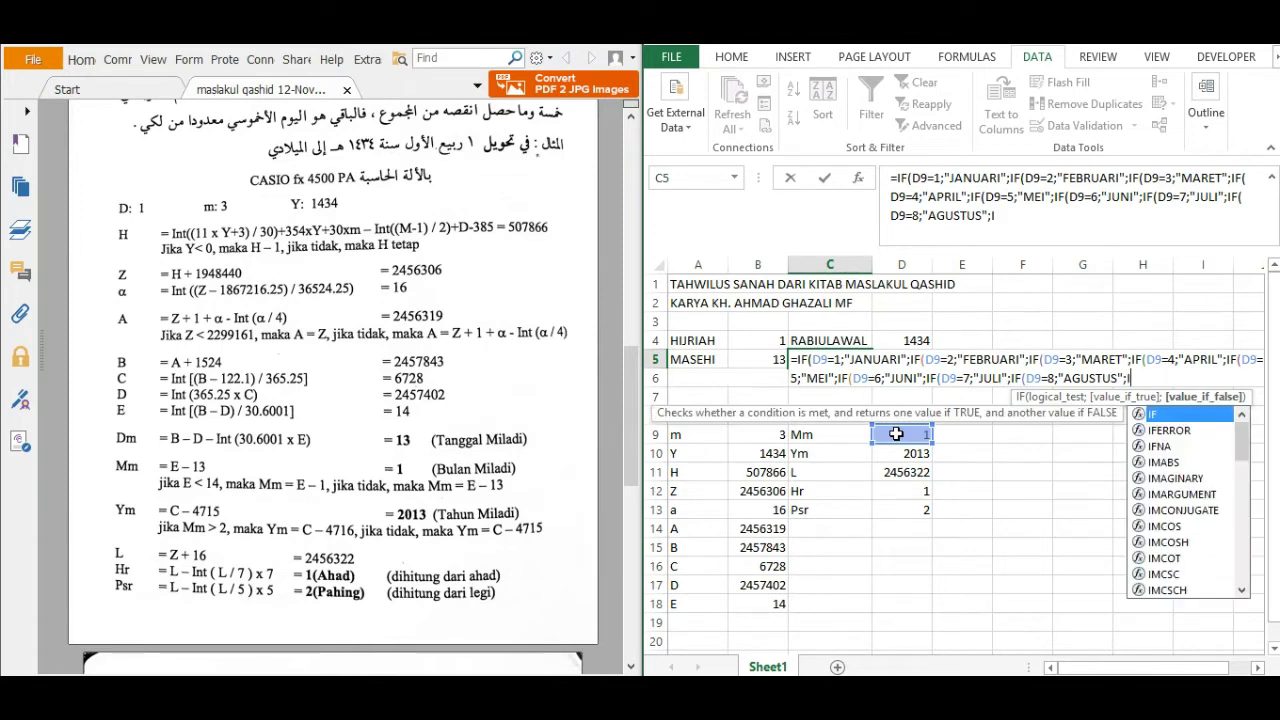
Step: Nest a ninth IF in the C5 month formula that returns "SEPTEMBER" when D9 equals 9
text(F)
double_click(1176, 414)
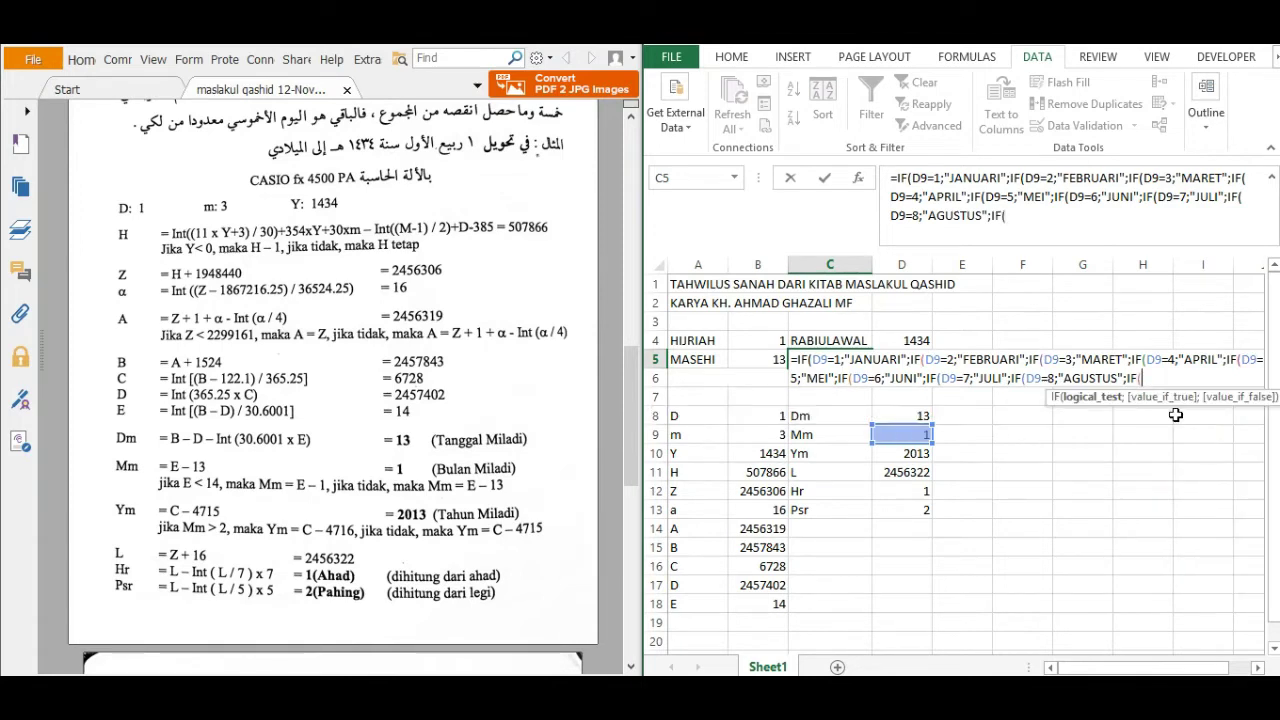
click(903, 435)
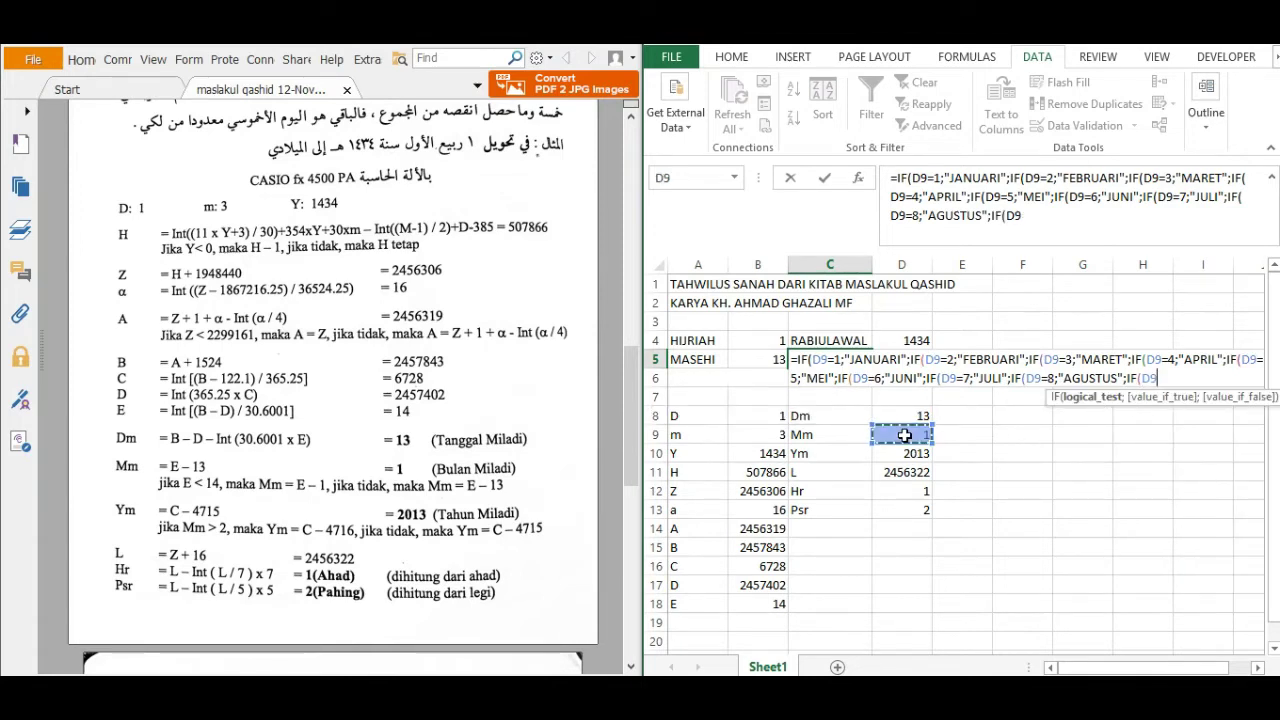
text(=9)
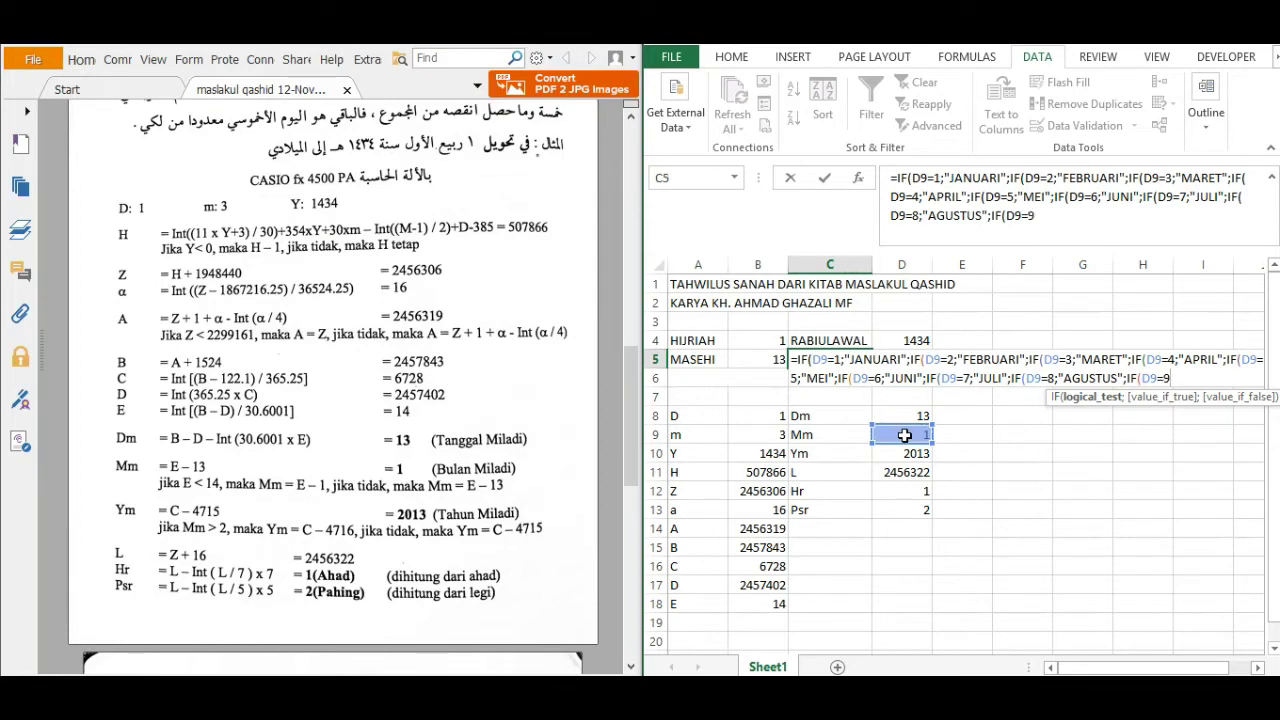
text(;"SEPT)
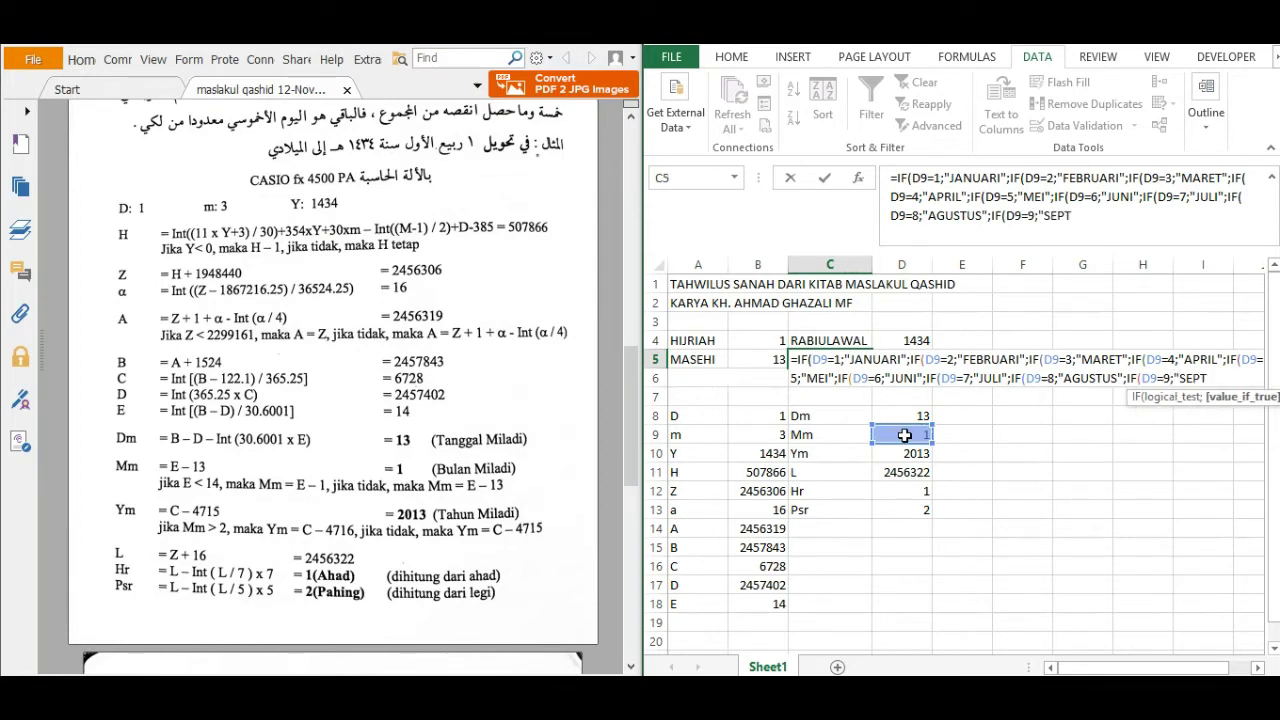
text(EMBER")
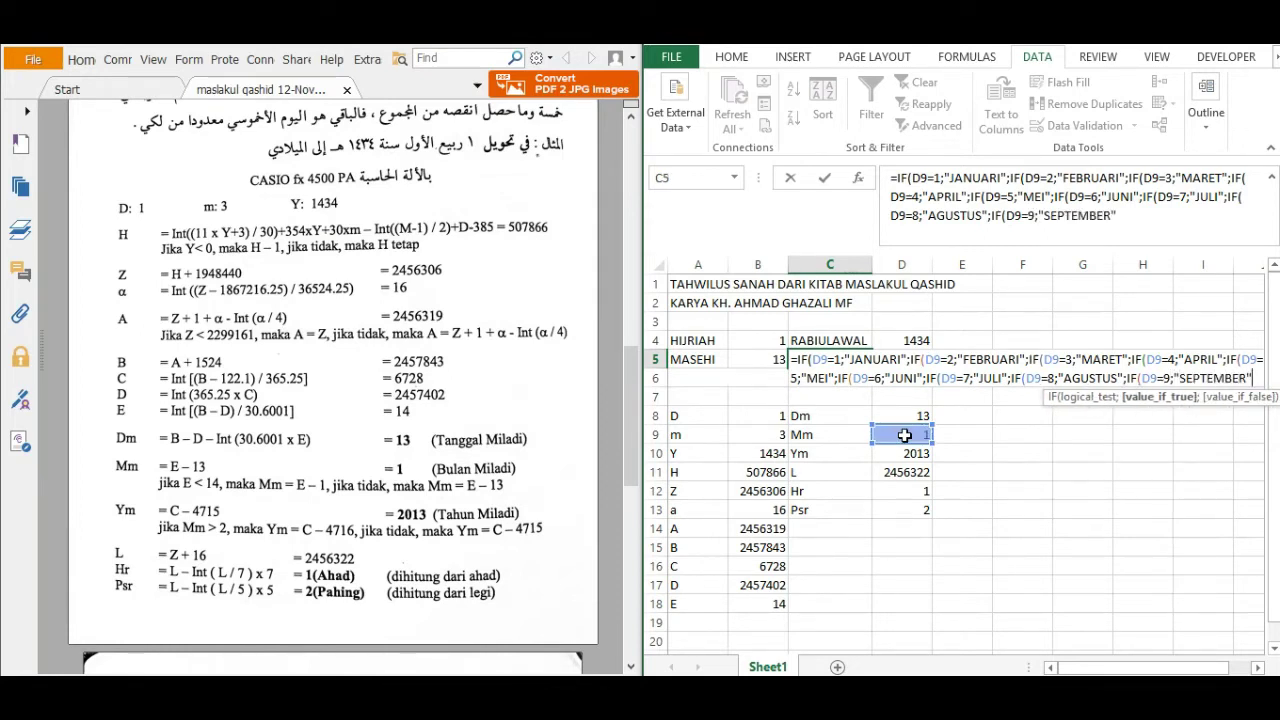
Step: Nest a tenth IF in the C5 month formula that returns "OKTOBER" when D9 equals 10
text(;IF()
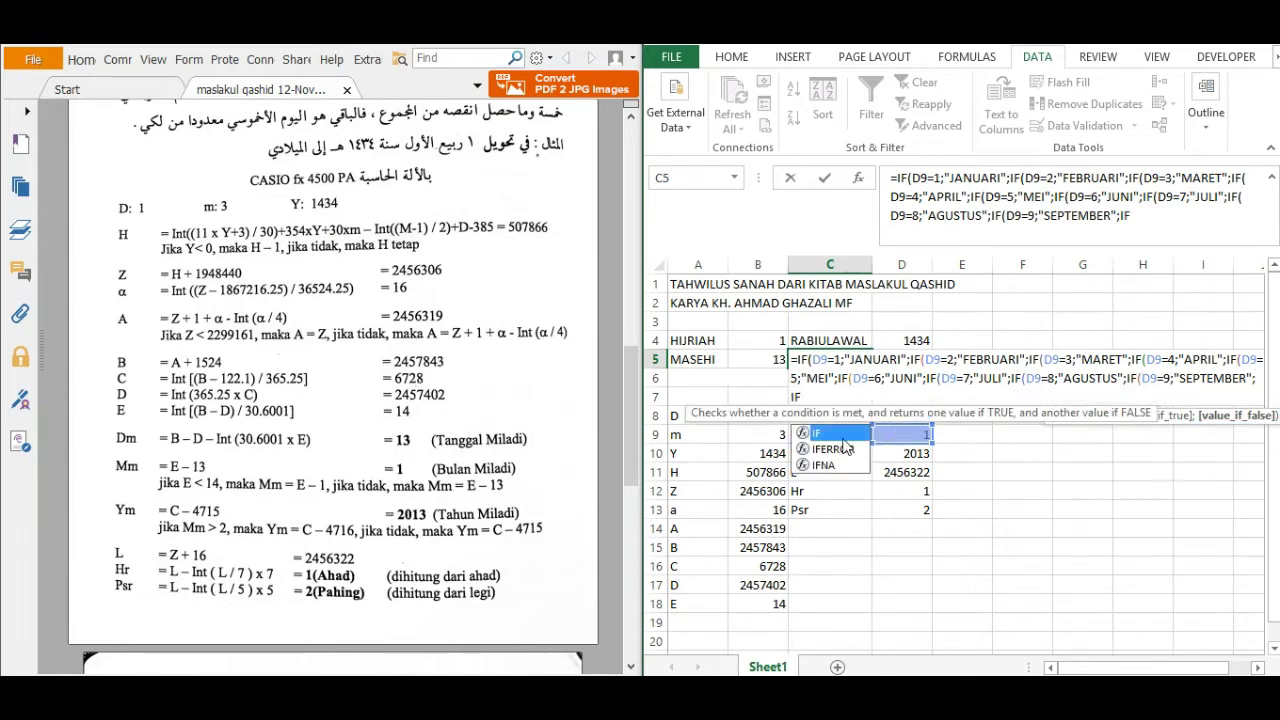
click(890, 434)
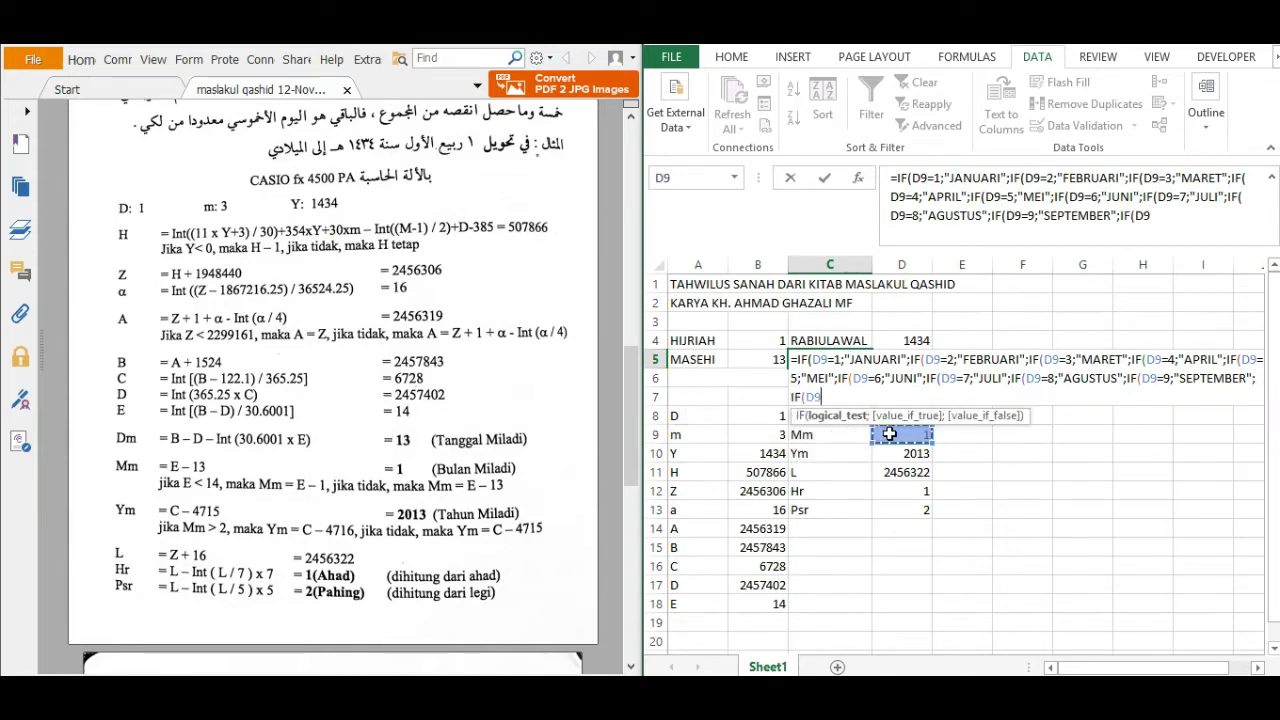
text(=10)
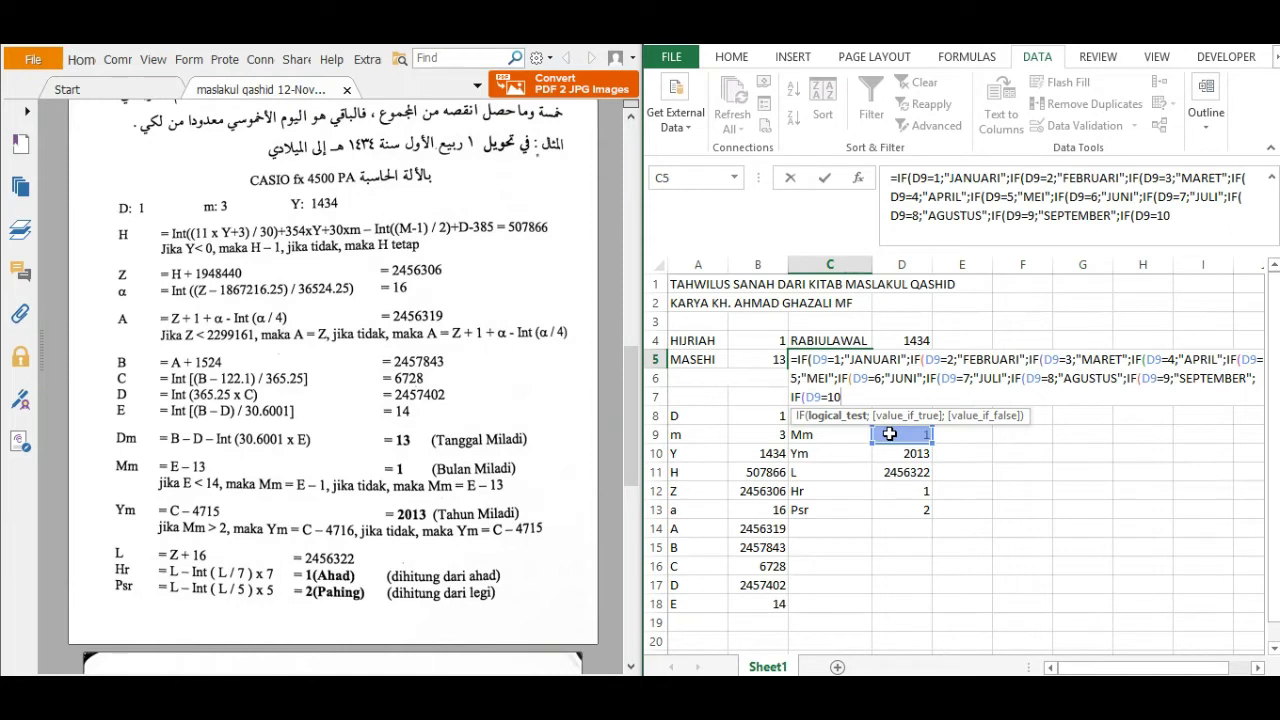
text(;")
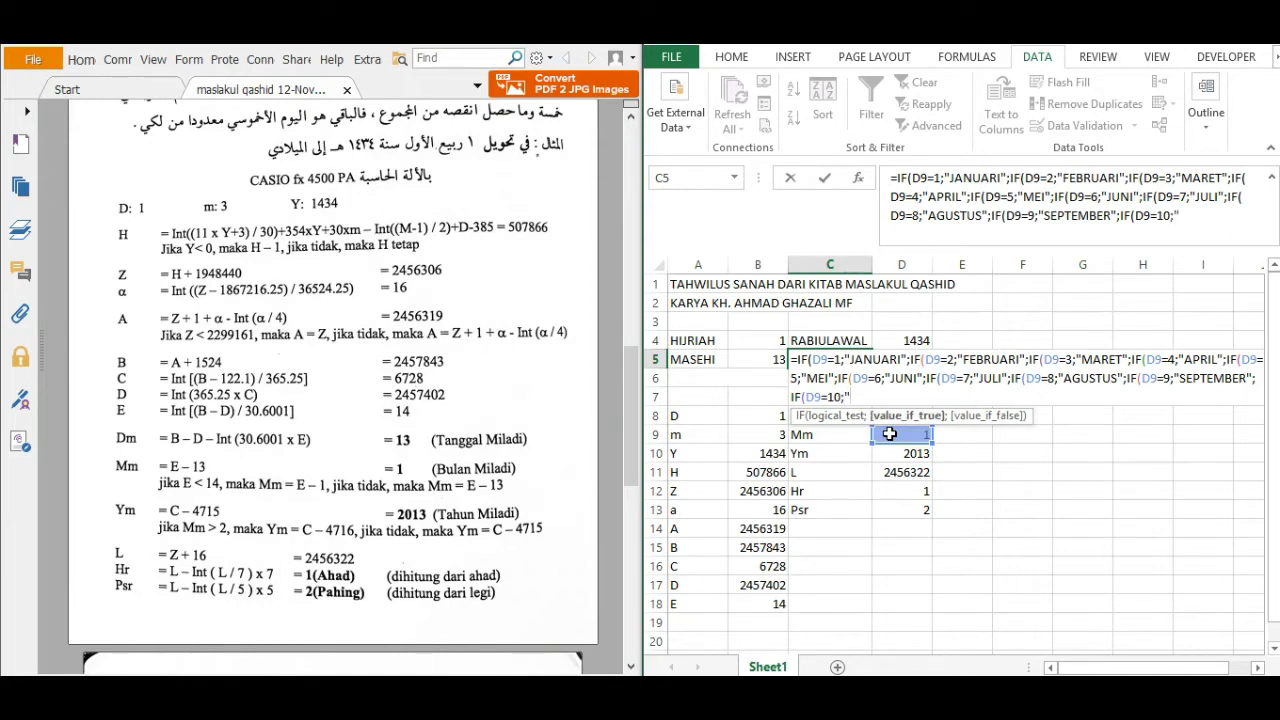
text(OKTOBER)
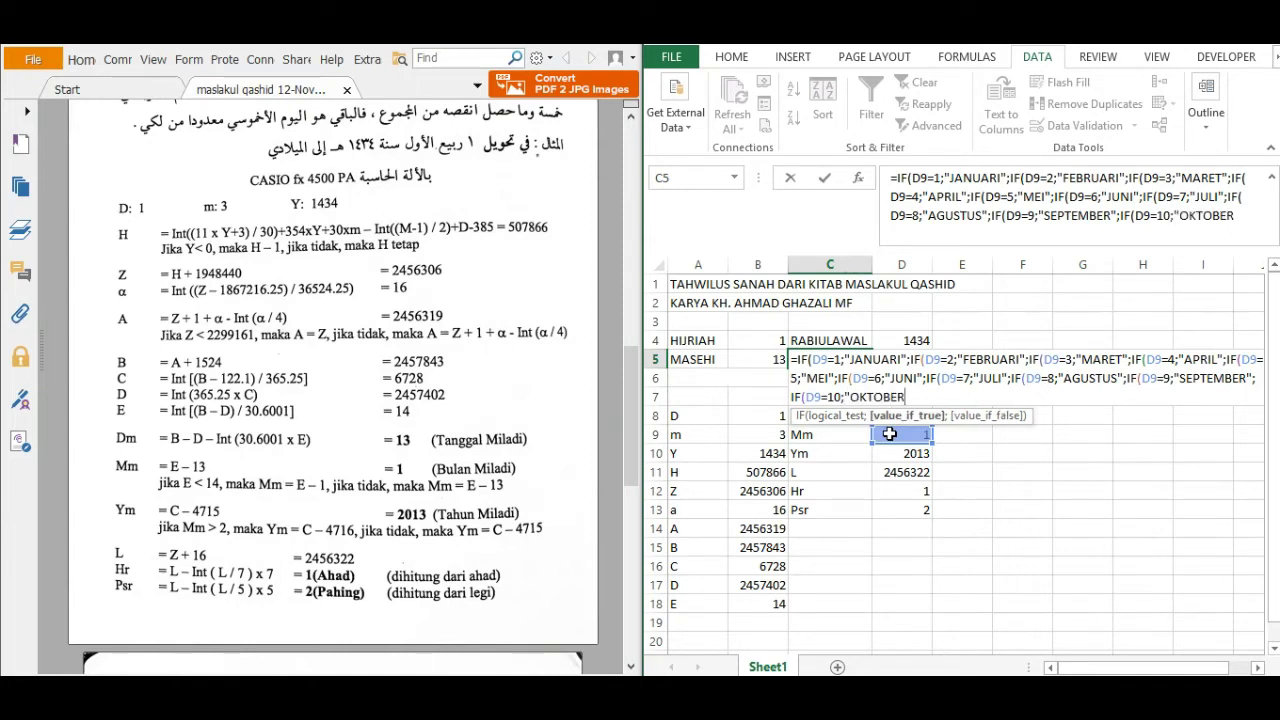
text(";)
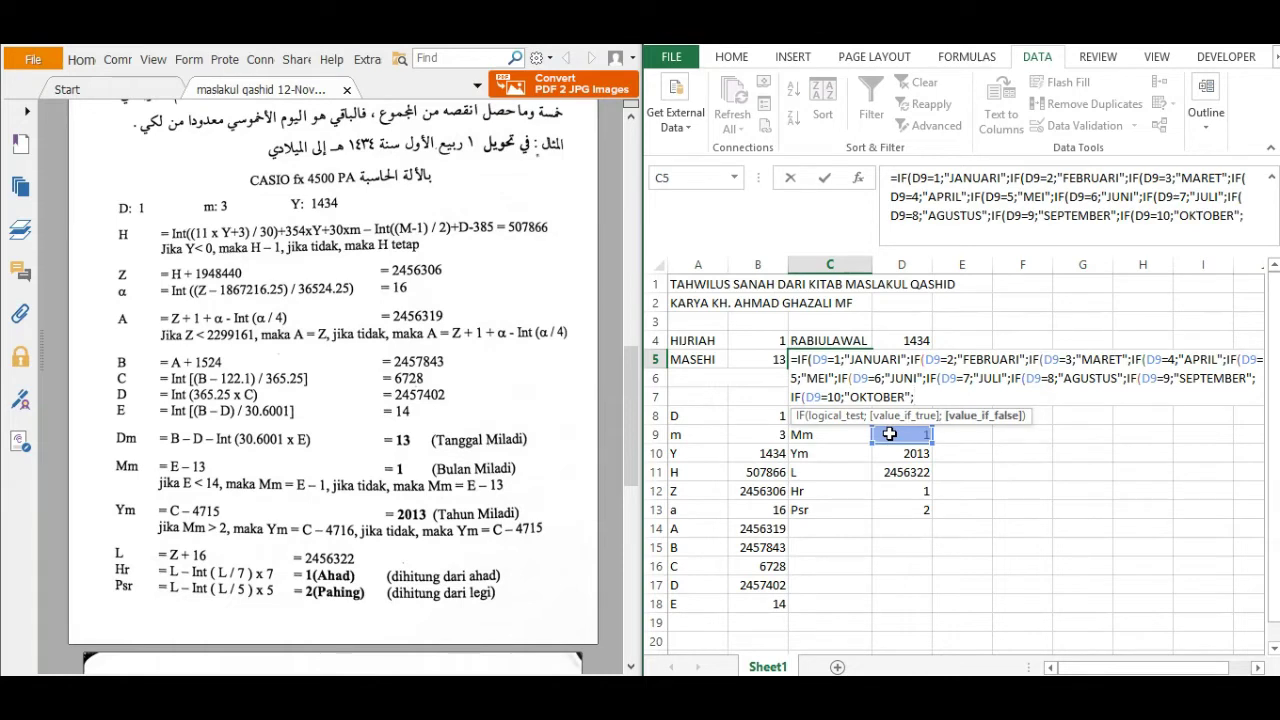
Step: Nest an eleventh IF in the C5 month formula that returns "NOVEMBER" when D9 equals 11
text(IF()
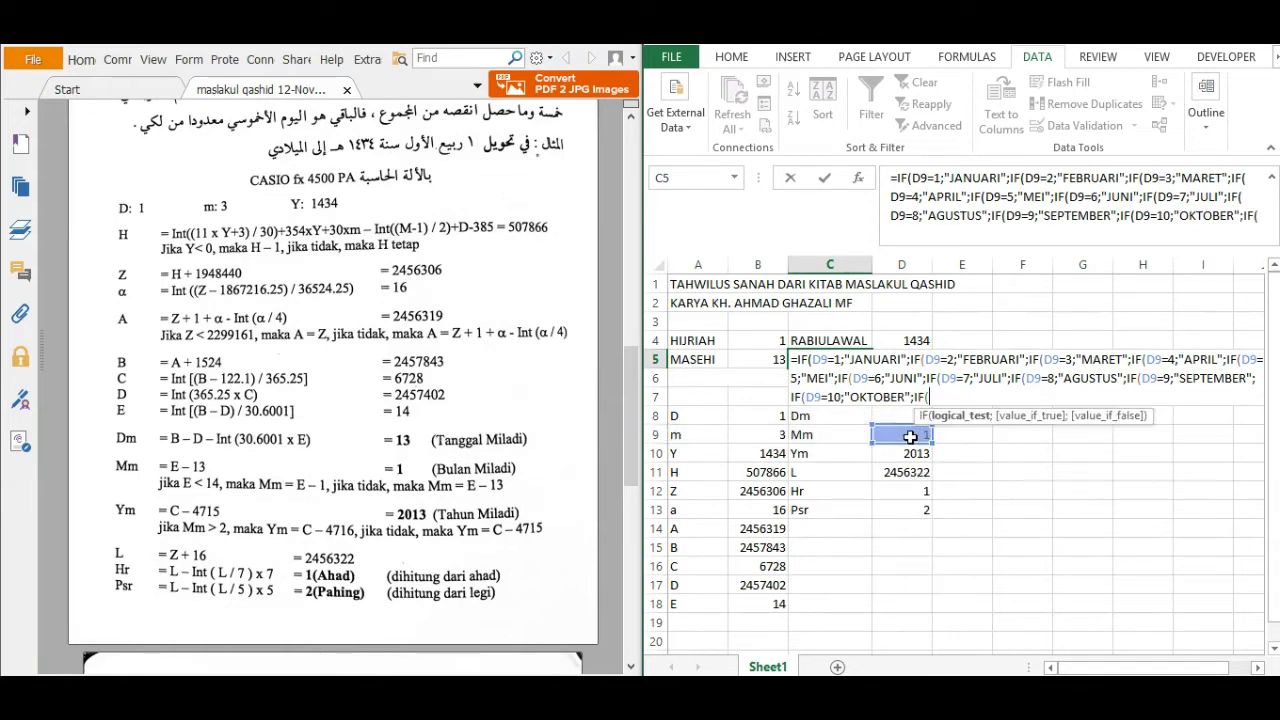
click(903, 435)
text(=1)
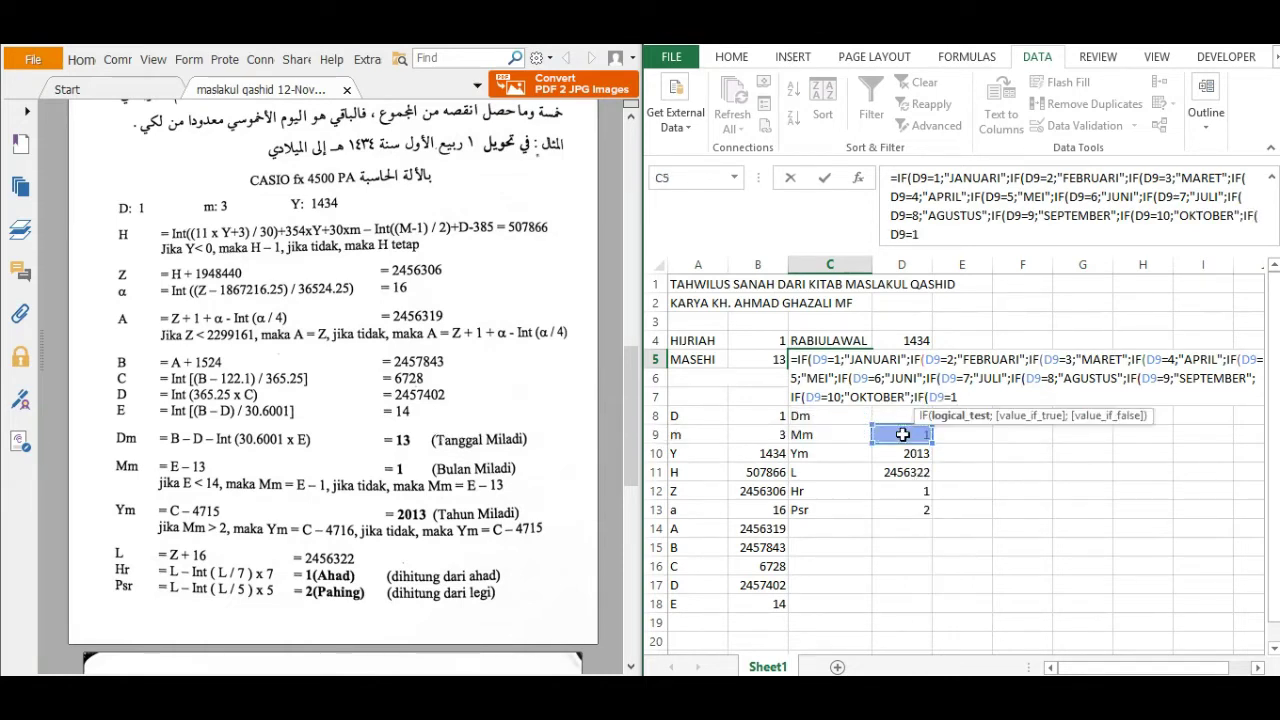
text(1;")
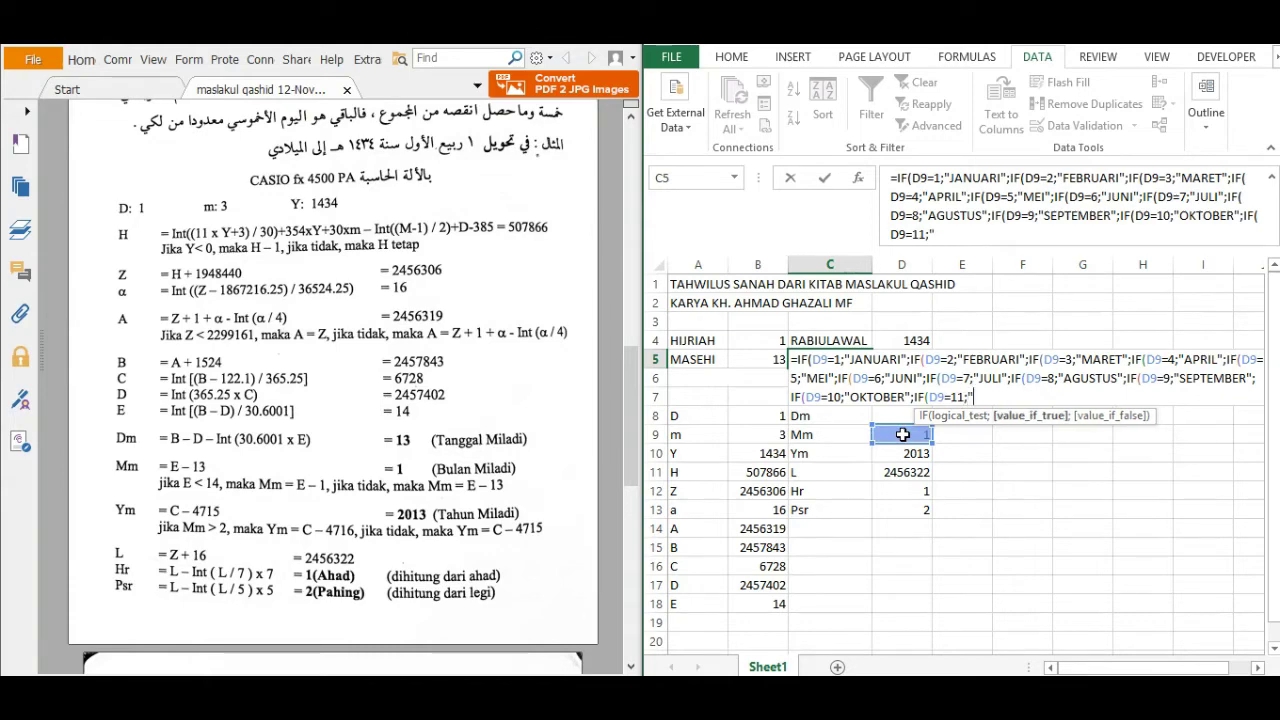
text(NOVEMBER)
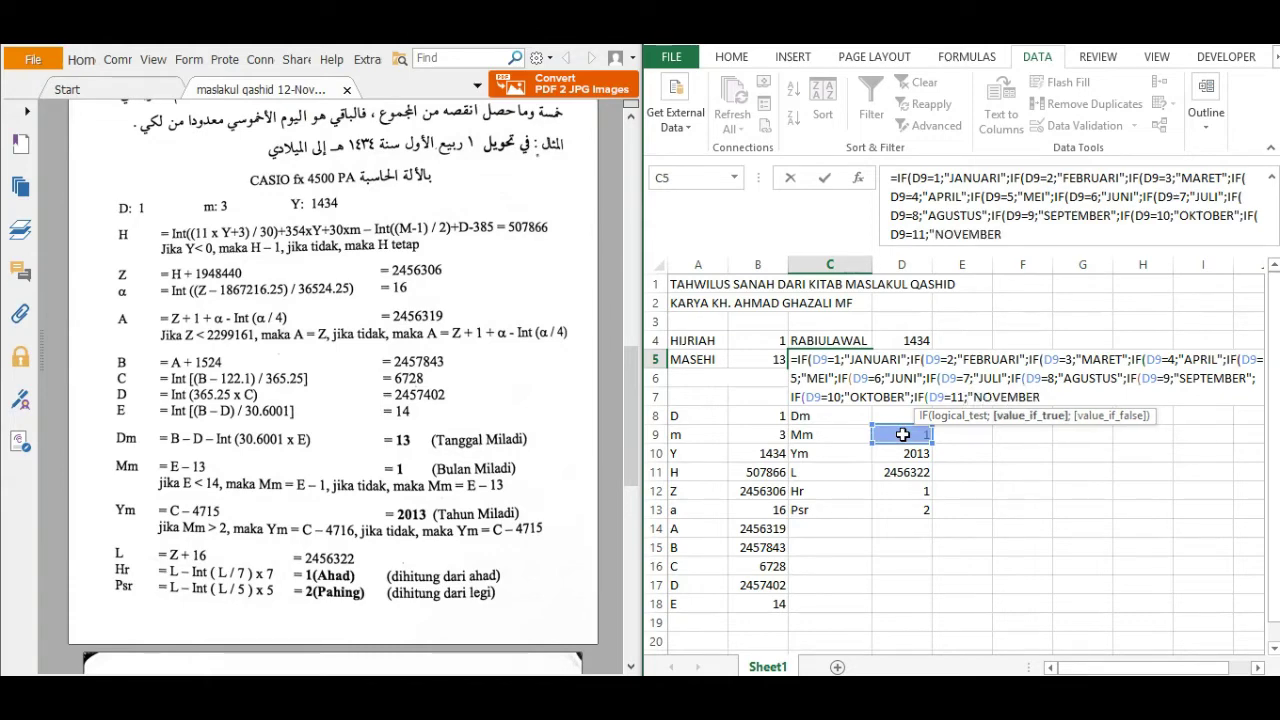
text(";)
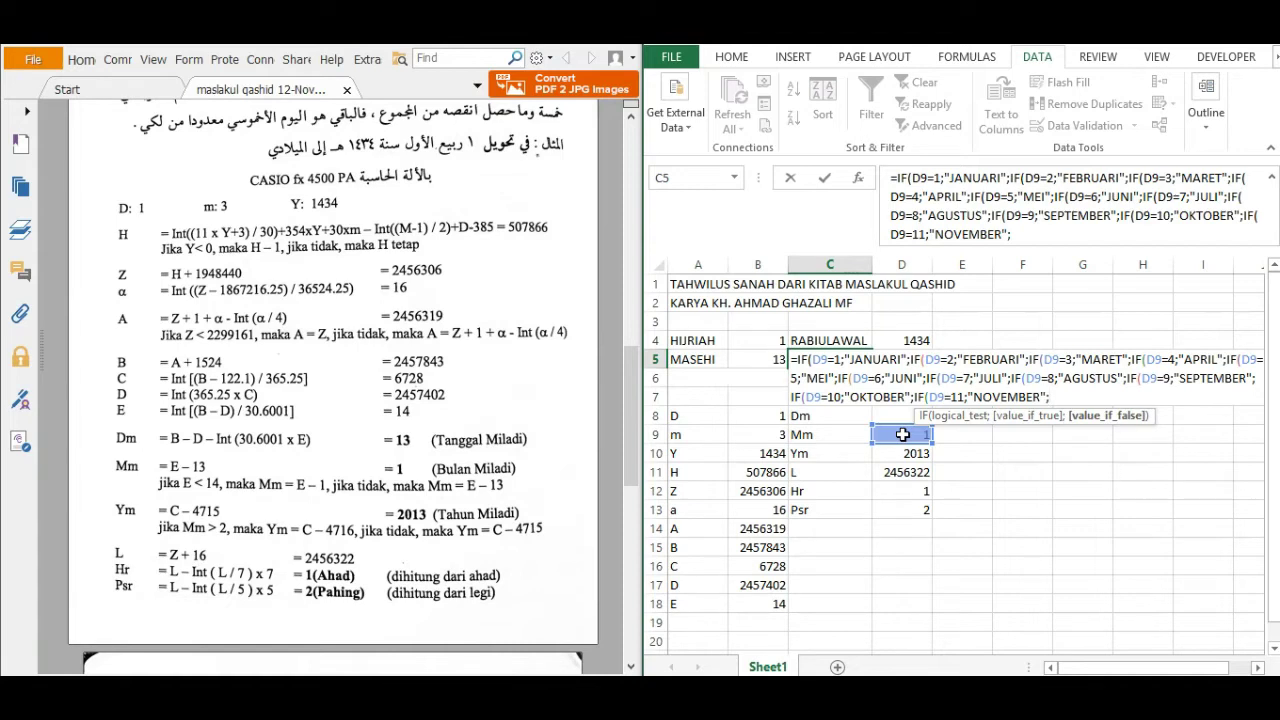
Step: Finish the C5 month formula with "DESEMBER" as the final fallback value, closing all eleven nested IFs
text("DESEMBE)
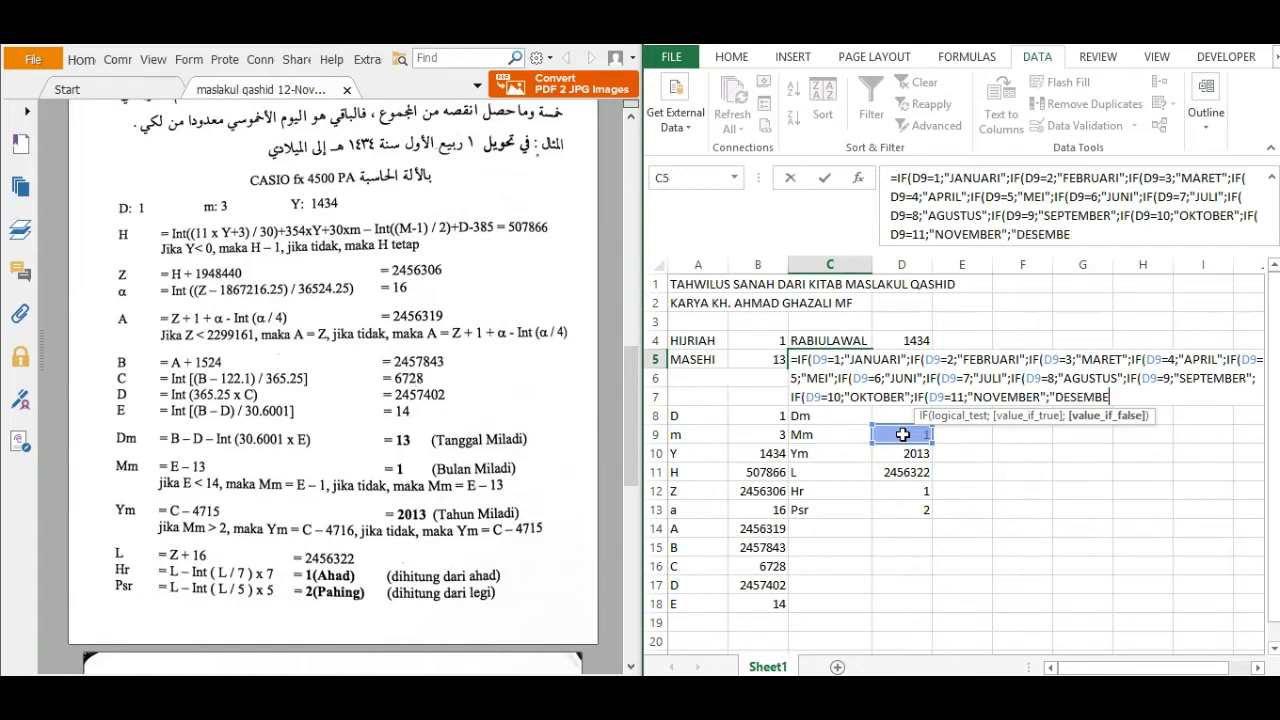
text(R")))))
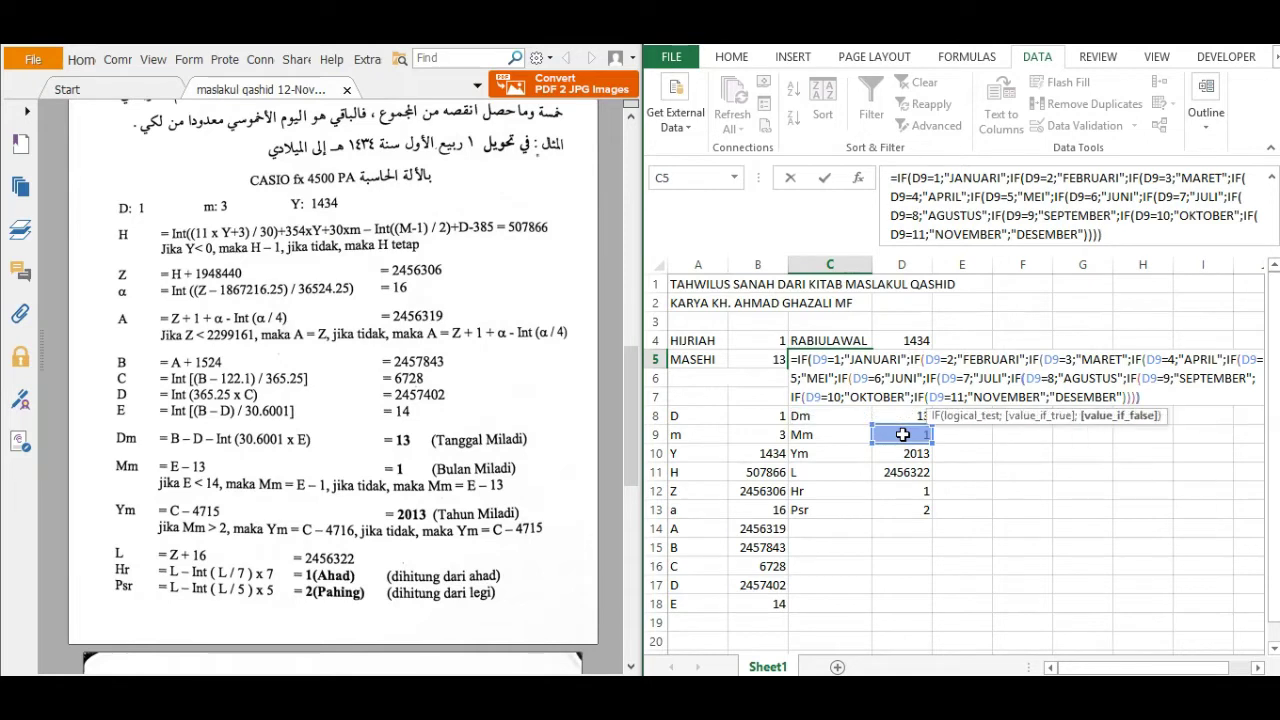
text())))
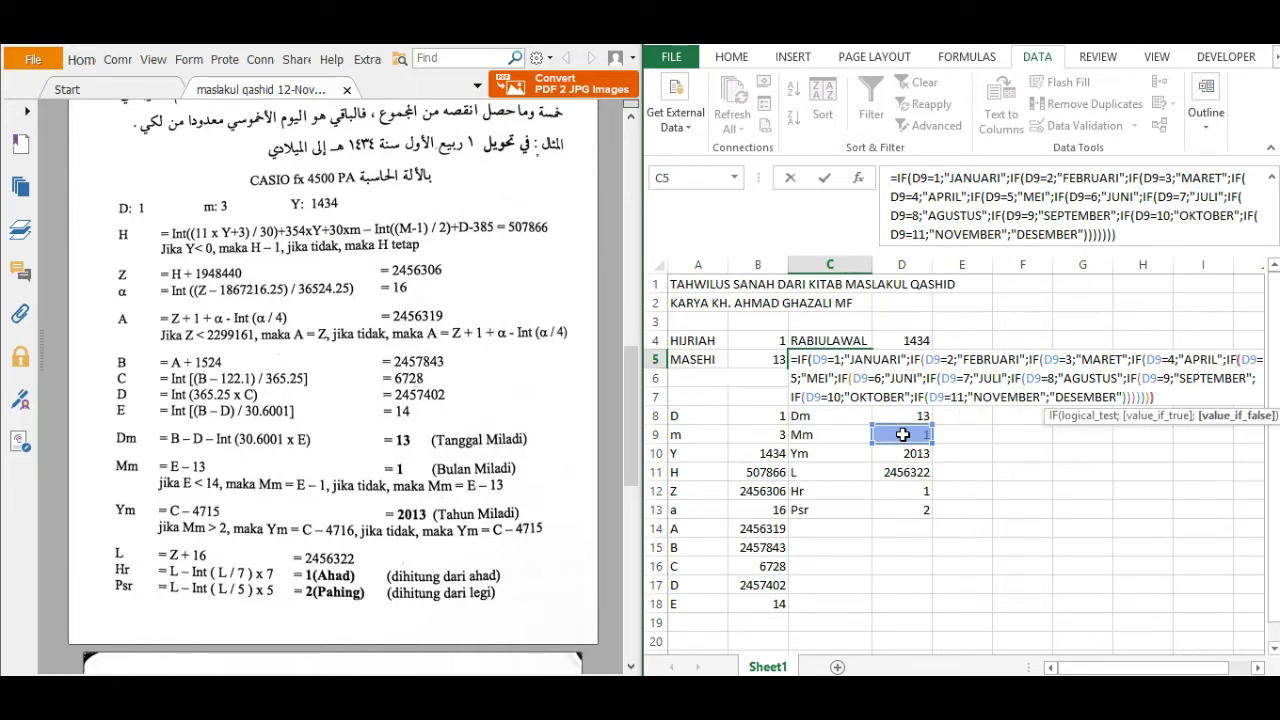
text()))
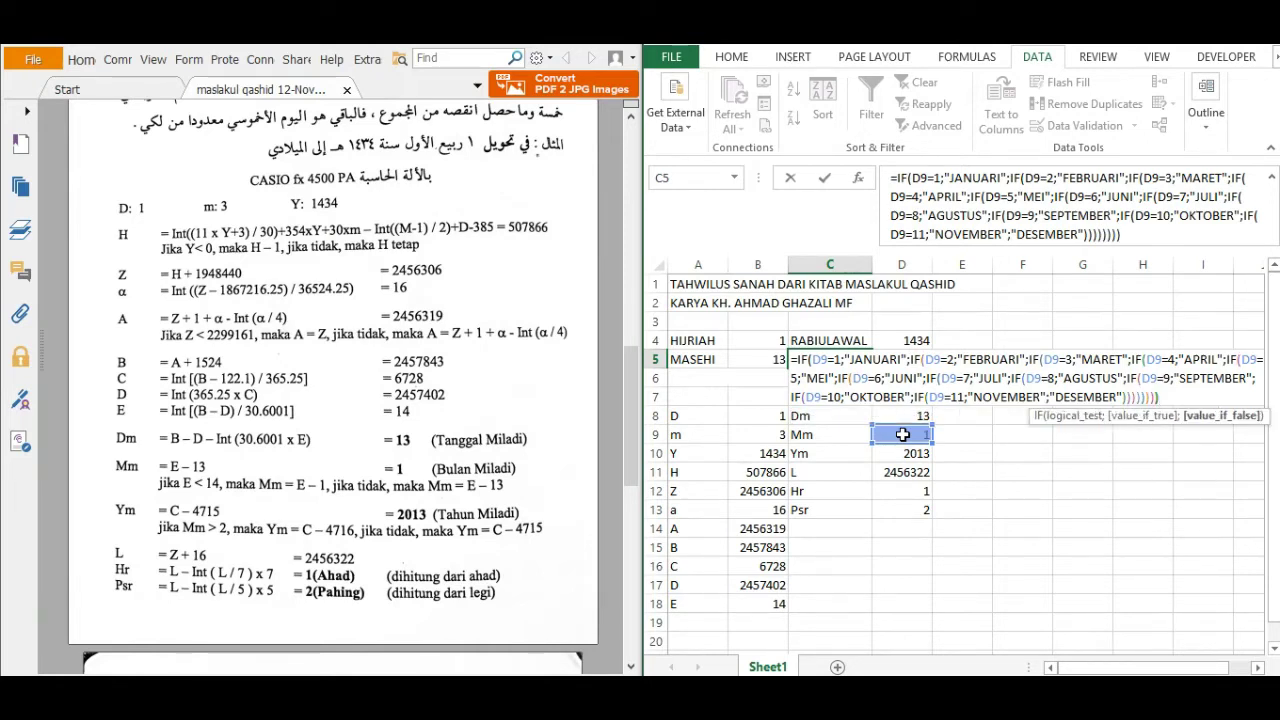
text()))
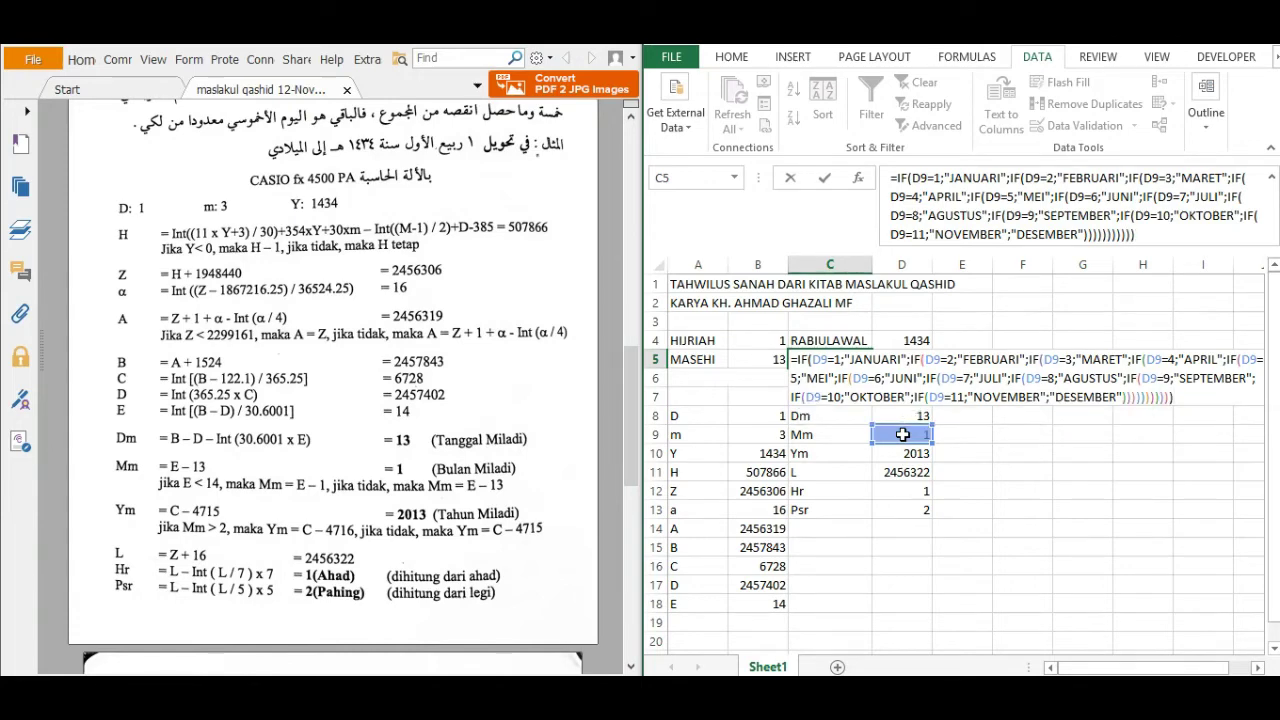
key(Return)
click(820, 359)
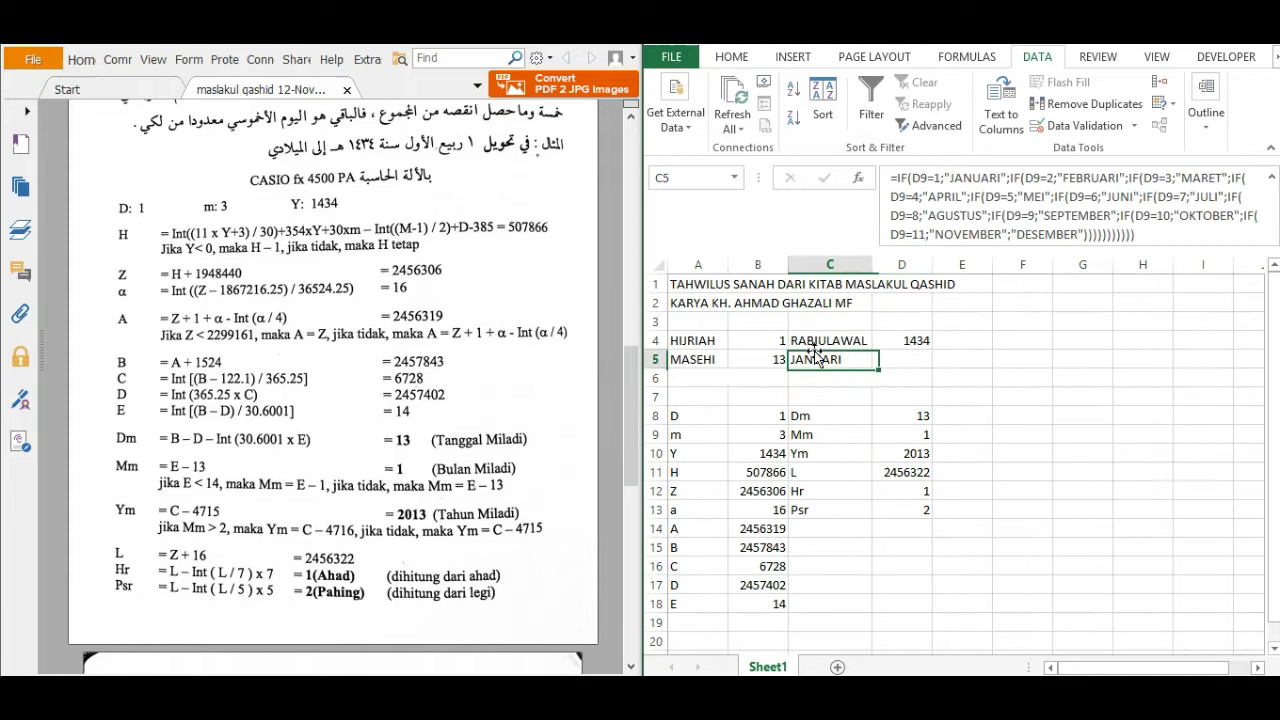
Step: Link the Masehi year cell D5 to the Ym value in D10
click(893, 362)
text(=)
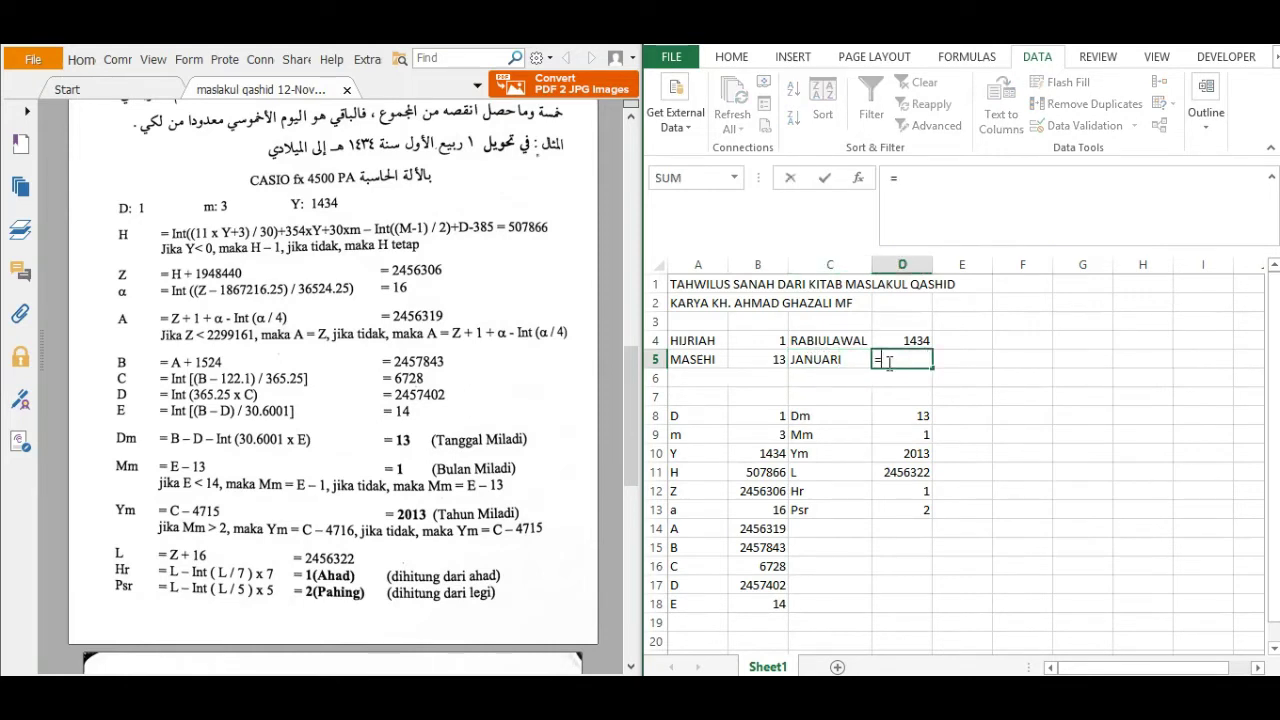
click(912, 453)
key(Return)
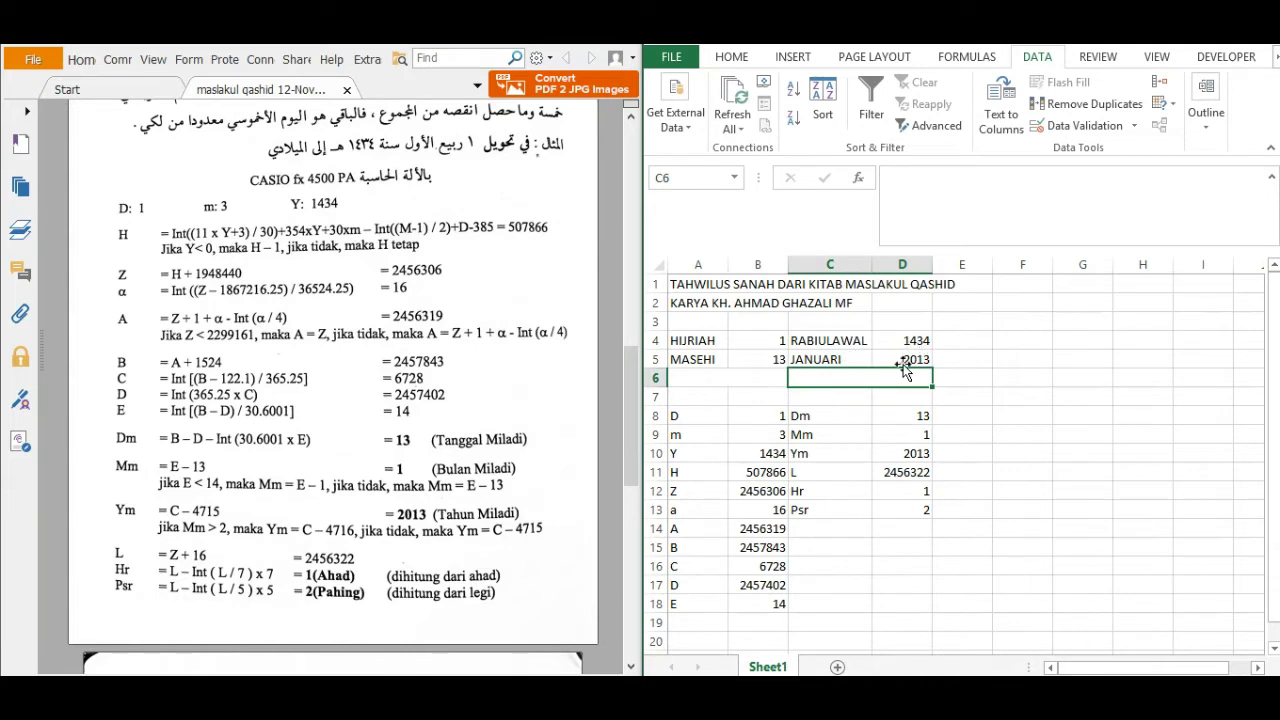
Step: Start a weekday formula in merged cell A6 with an IF that returns "AHAD" when D12 equals 1
click(708, 374)
text(=)
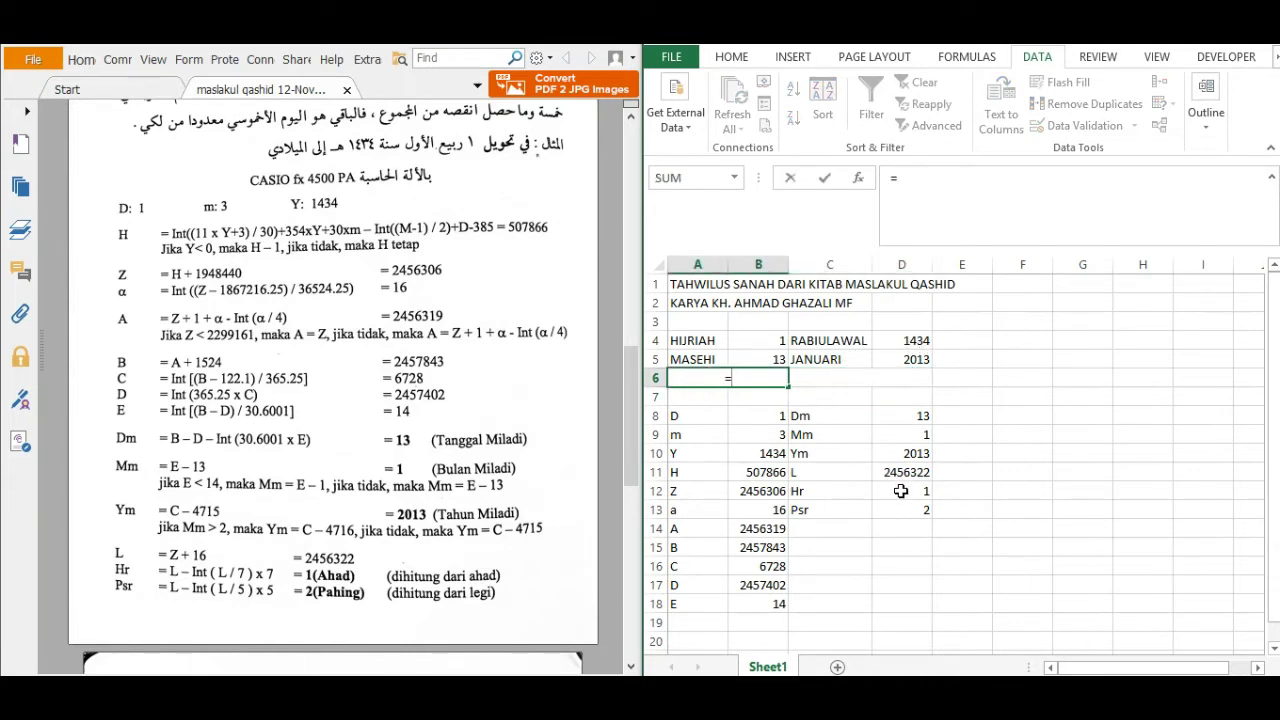
text(IF)
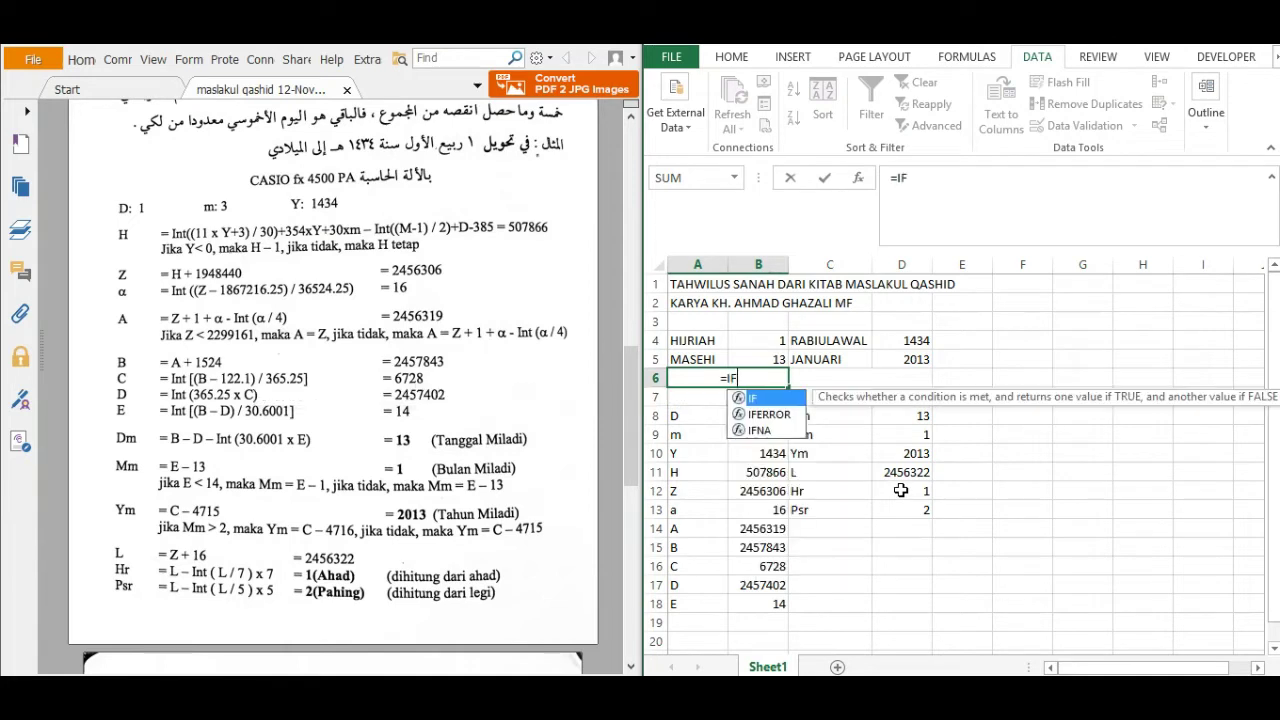
double_click(783, 399)
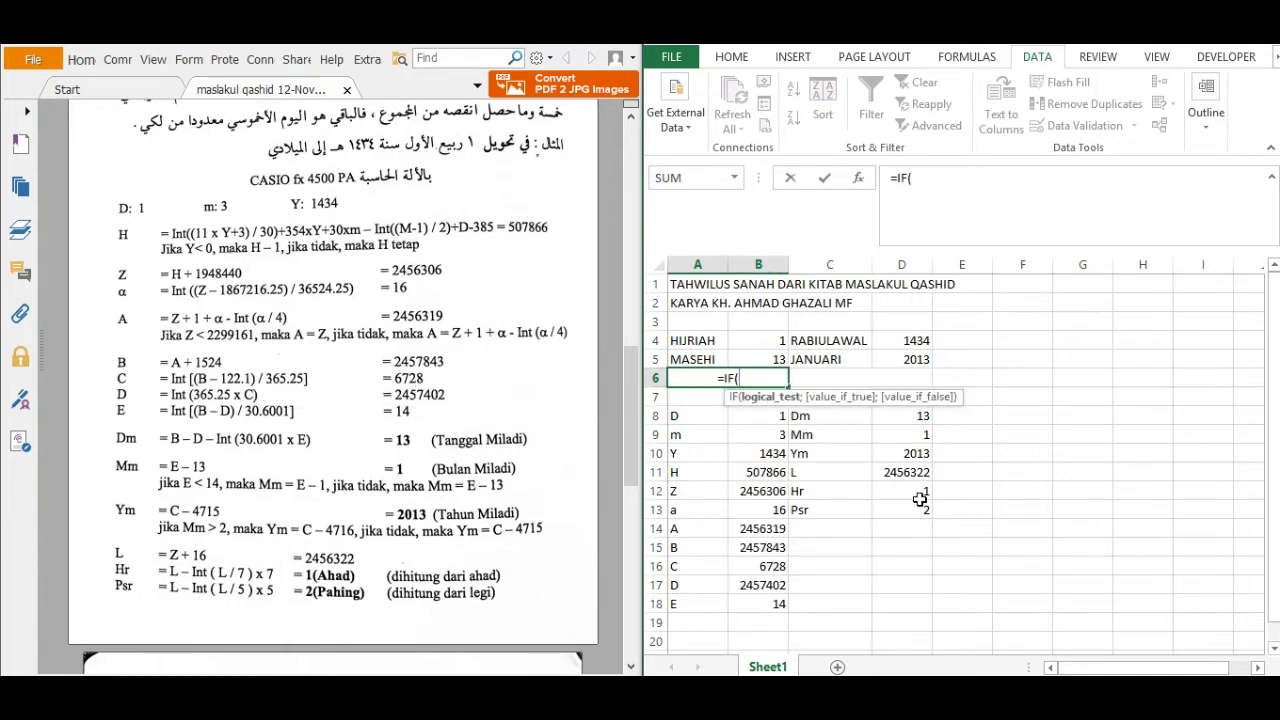
click(915, 490)
text(=)
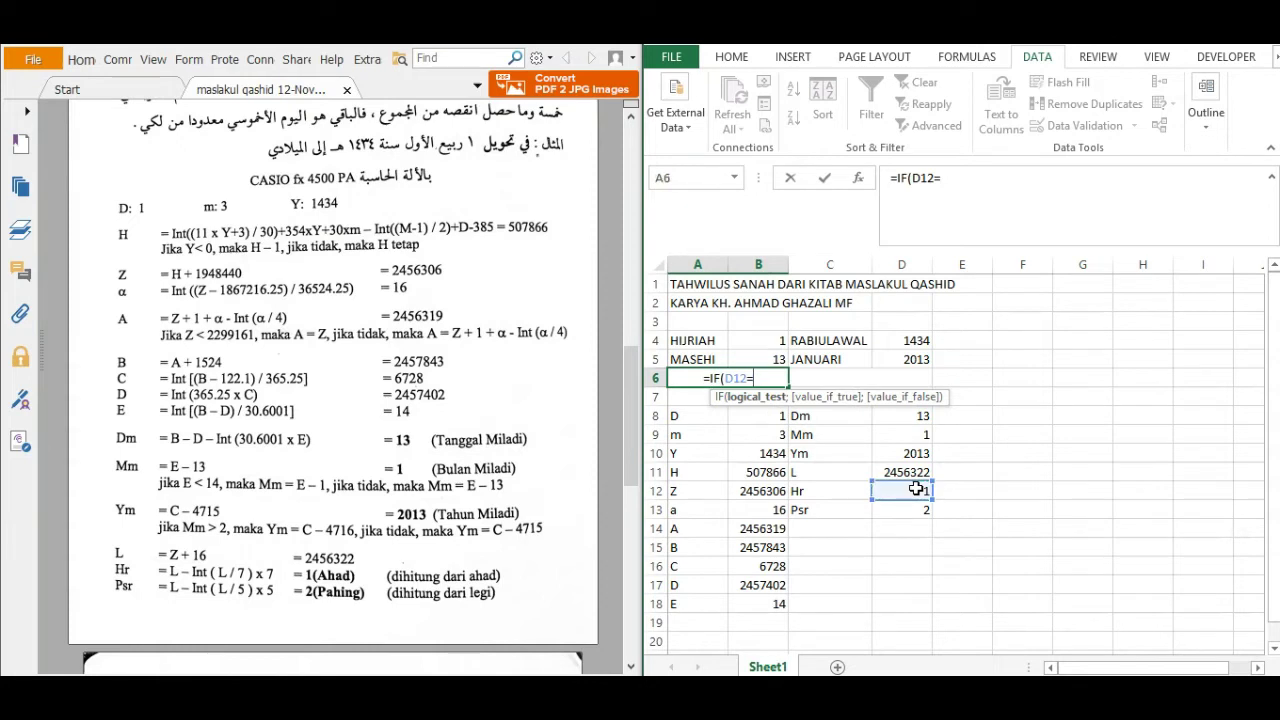
text(1;"AH)
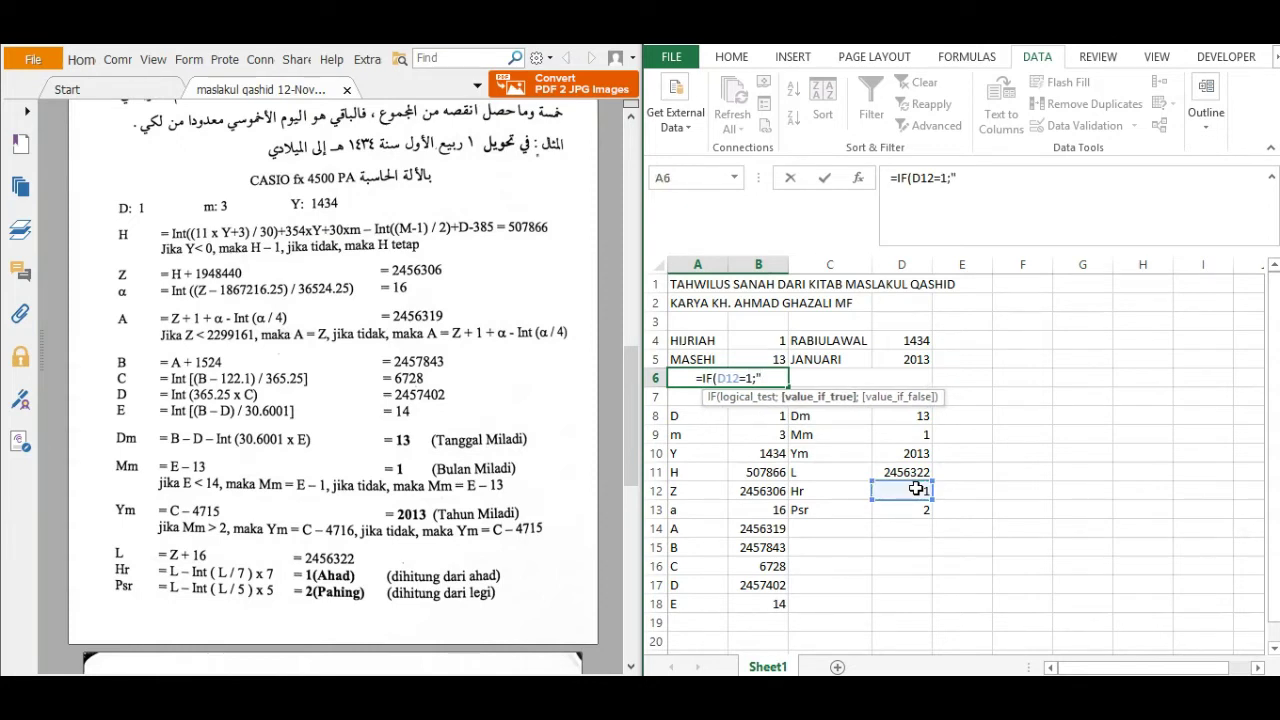
text(AD";)
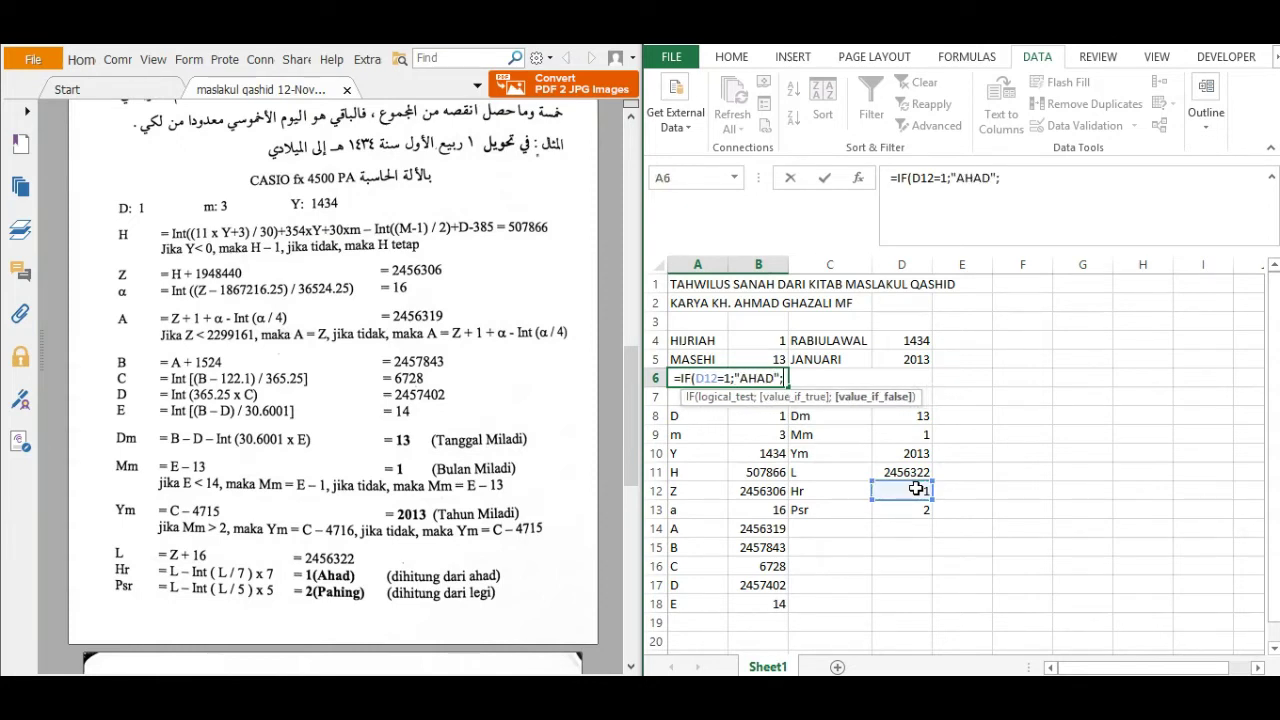
Step: Nest a second IF in the A6 weekday formula that returns "SENIN" when D12 equals 2
text(IF)
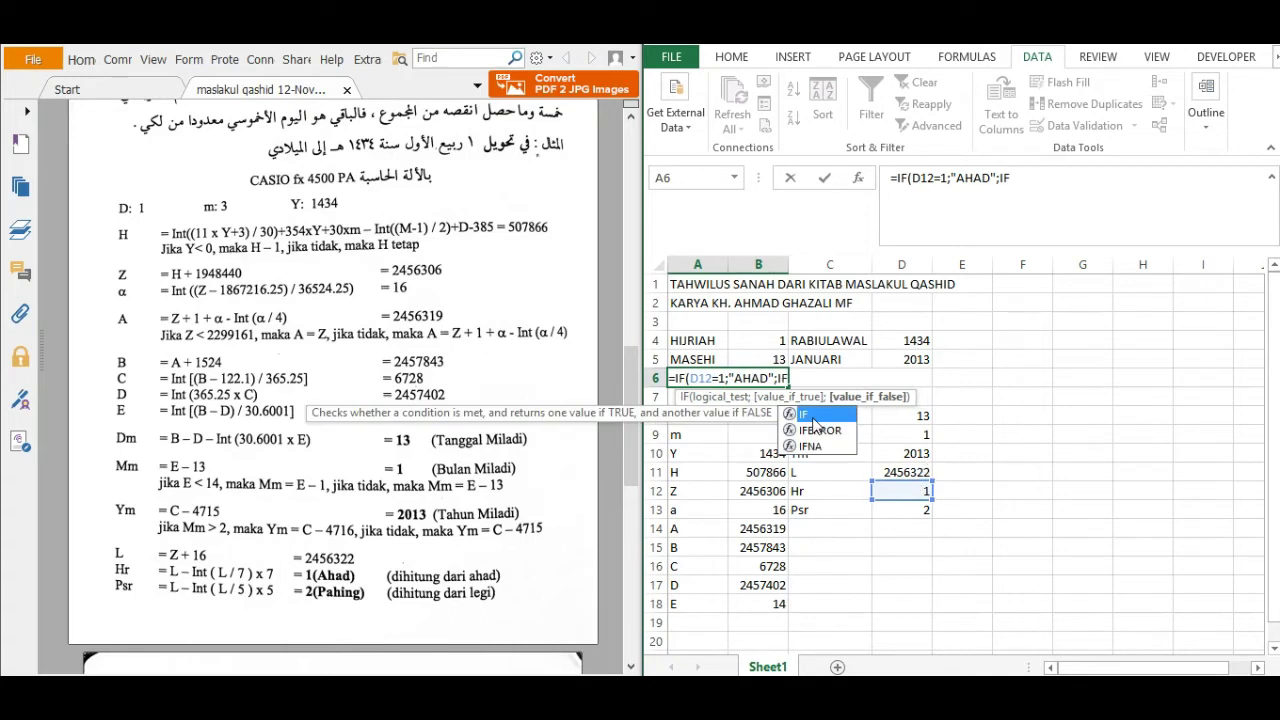
text(()
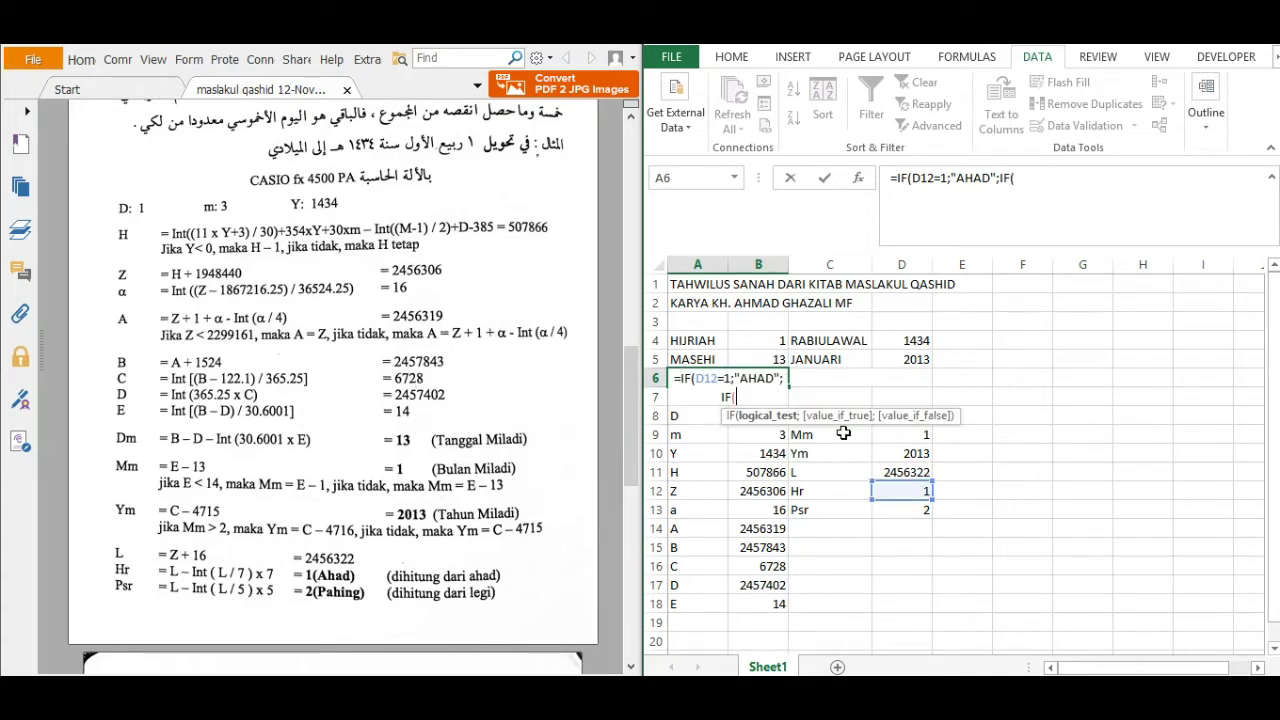
click(918, 490)
text(=2)
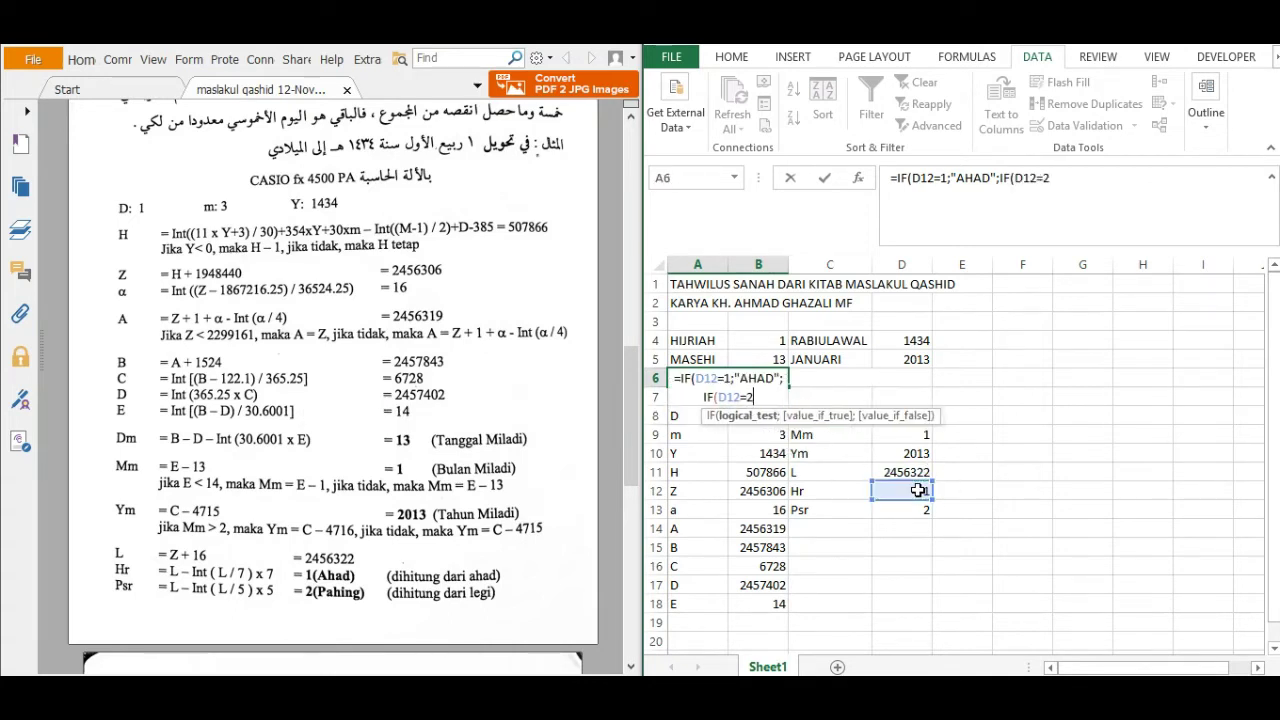
text(;"SENIN)
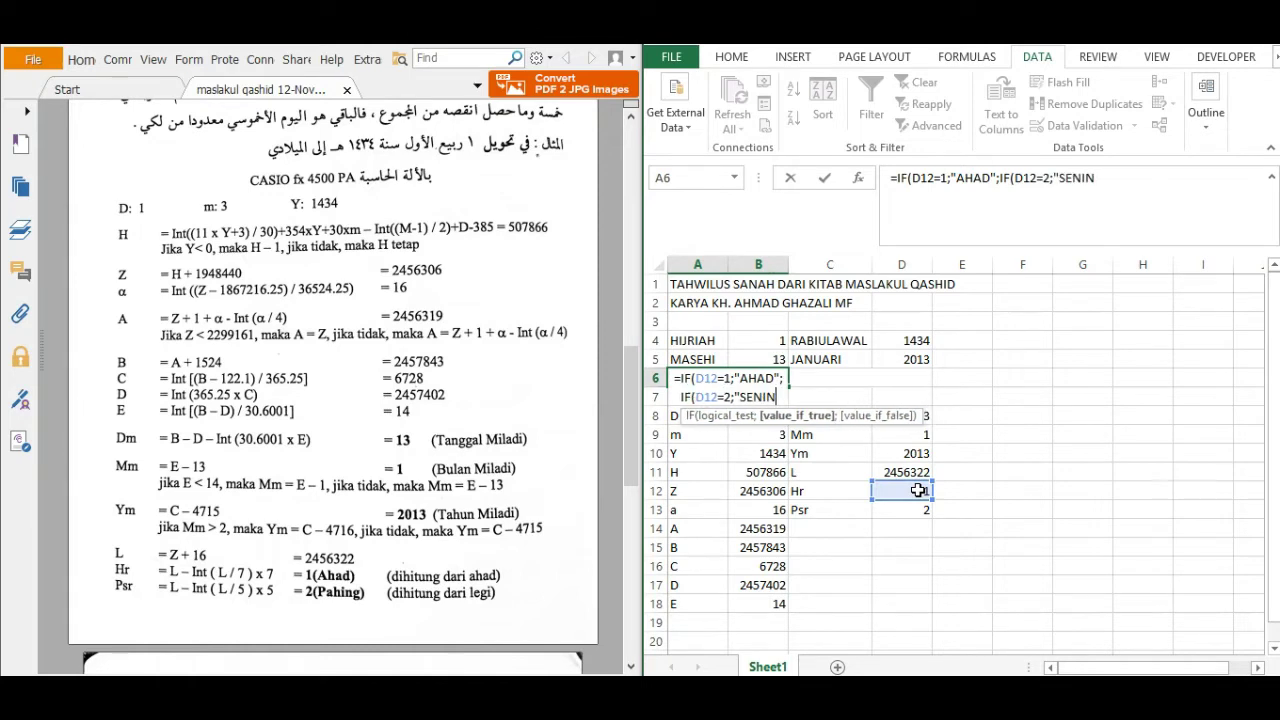
text(";IF)
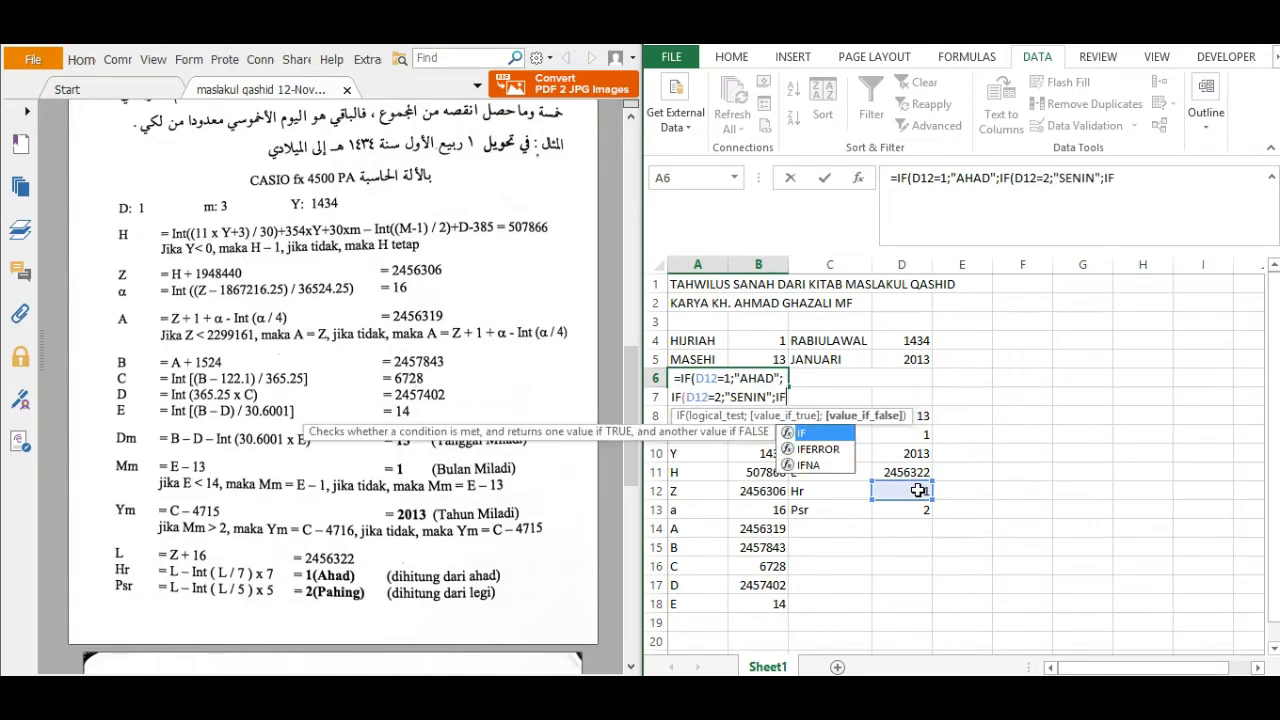
Step: Nest a third IF in the A6 weekday formula that returns "SELASA" when D12 equals 3
text(()
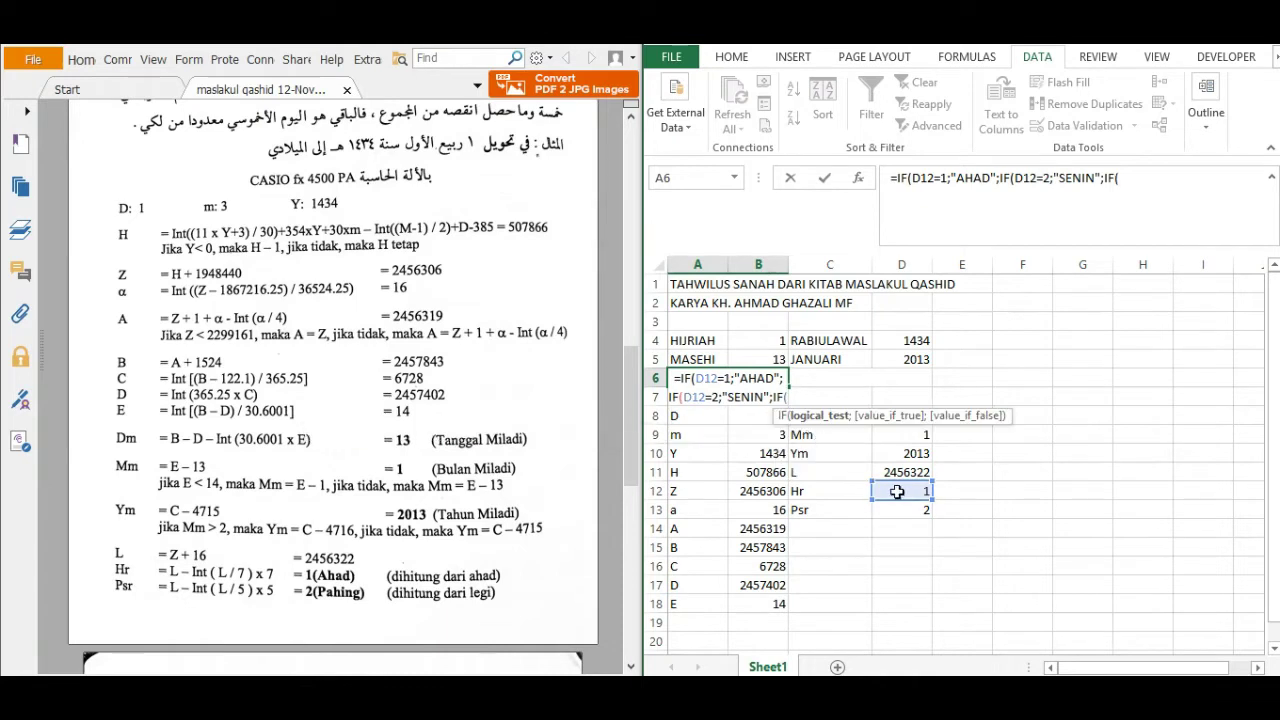
click(905, 492)
text(=)
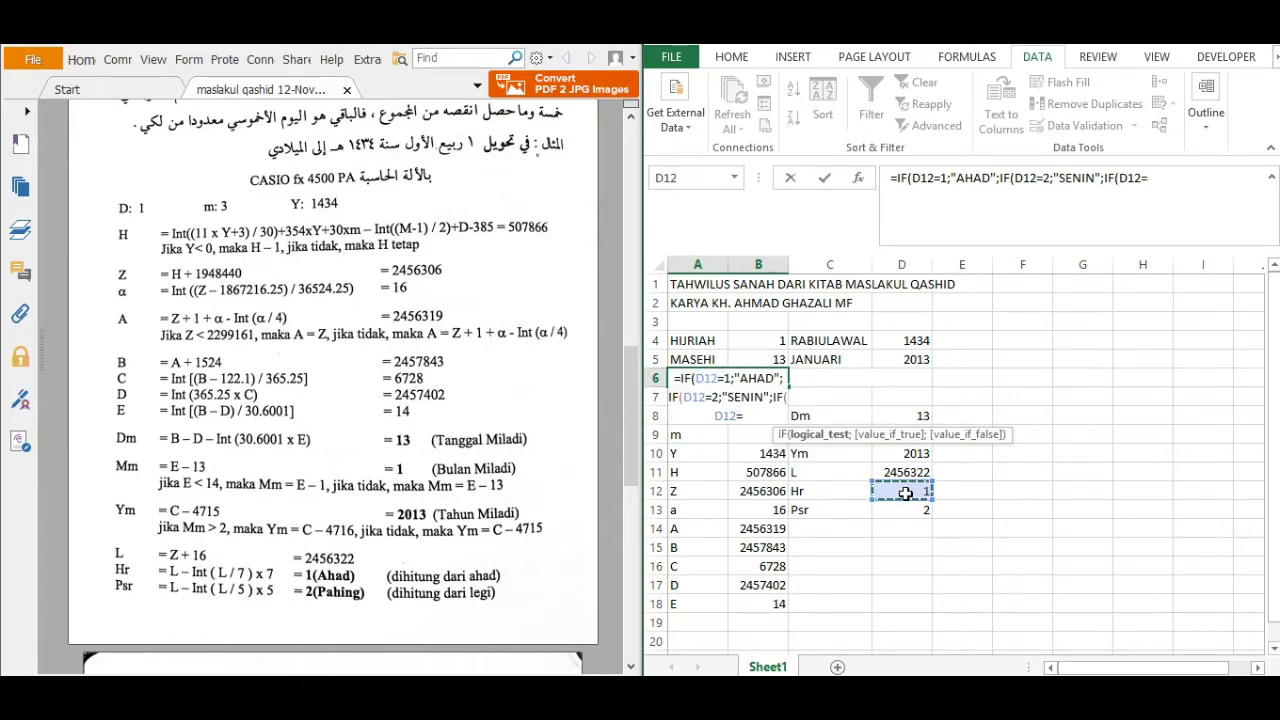
text(3;")
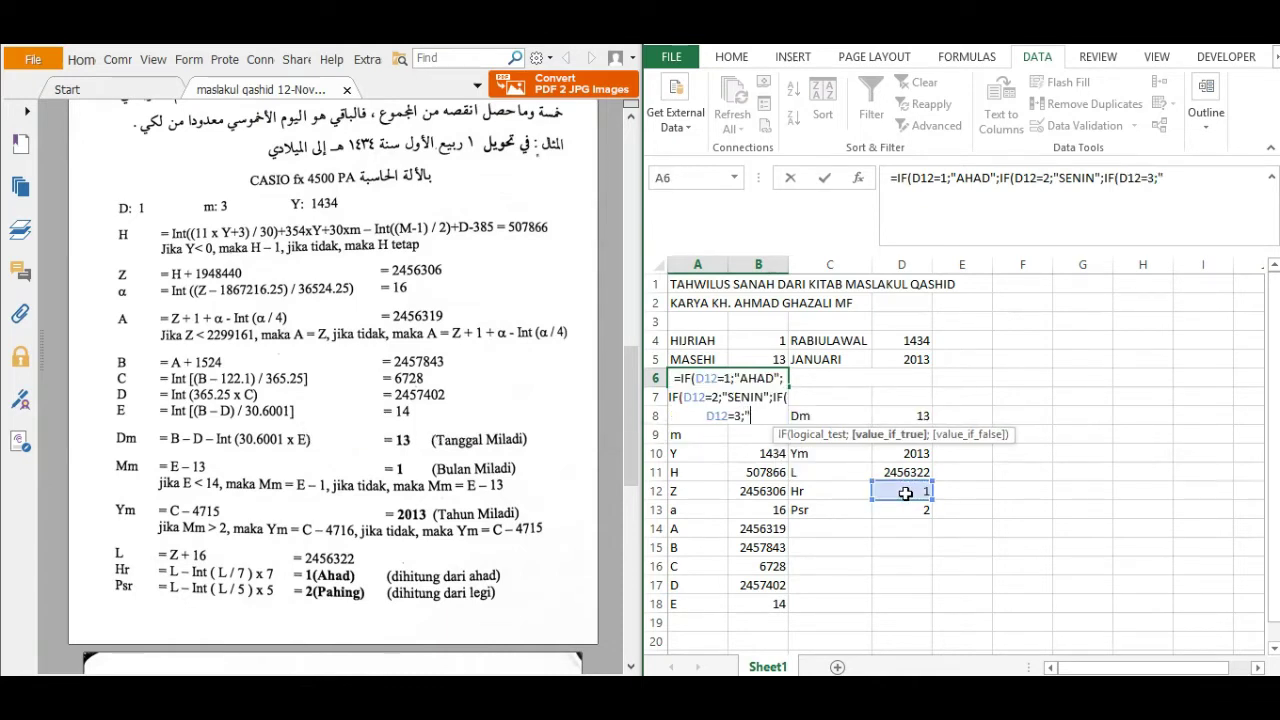
text(SELASA)
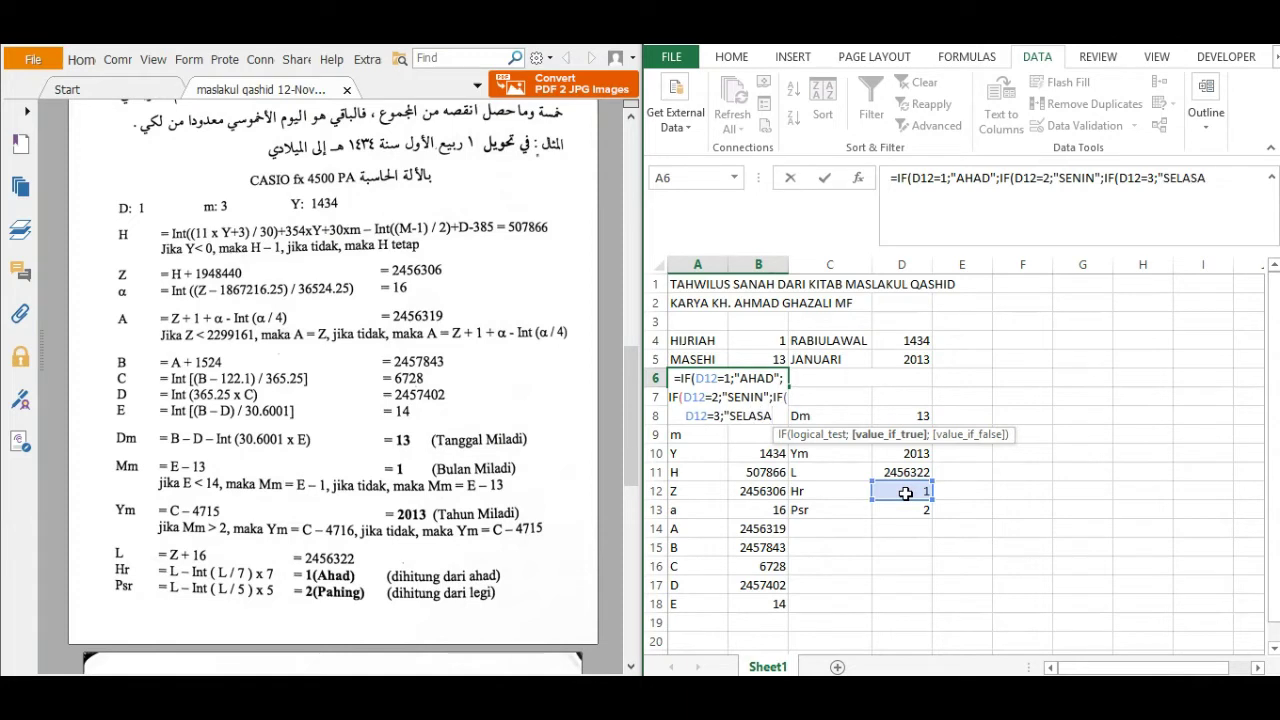
text(";IF)
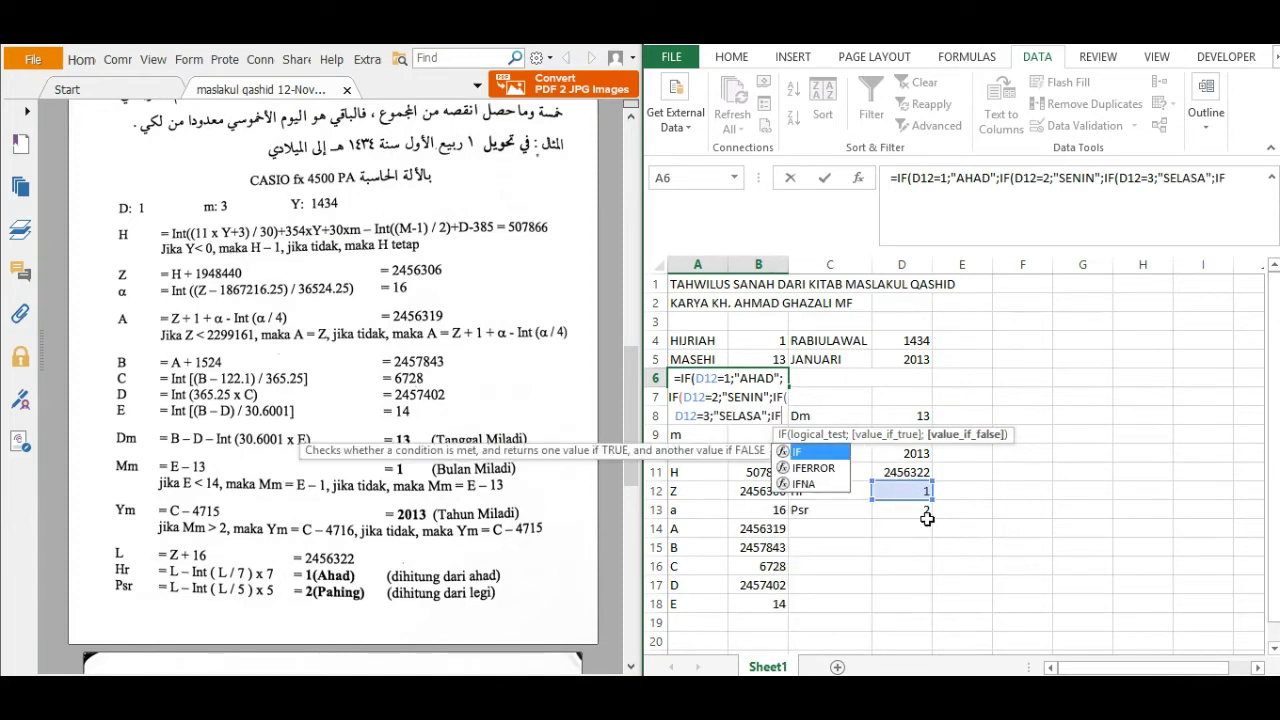
Step: Nest a fourth IF in the A6 weekday formula that returns "RABU" when D12 equals 4
double_click(816, 453)
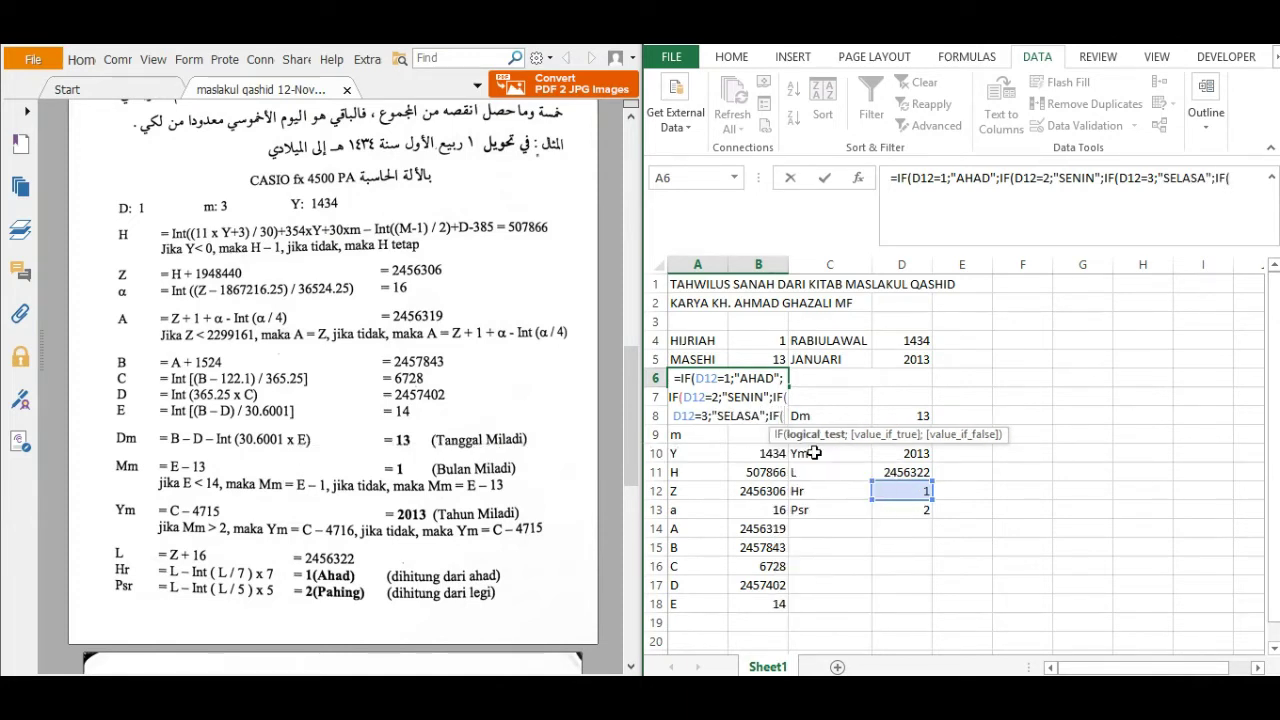
click(888, 489)
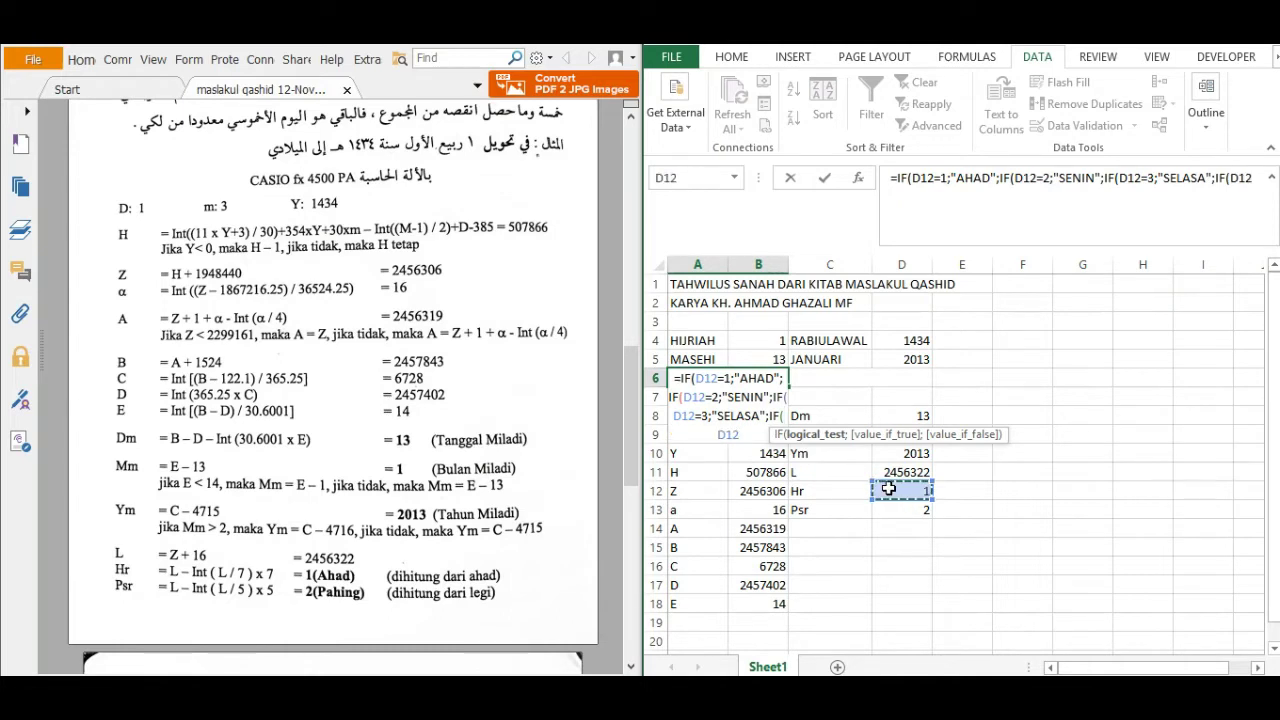
text(=4)
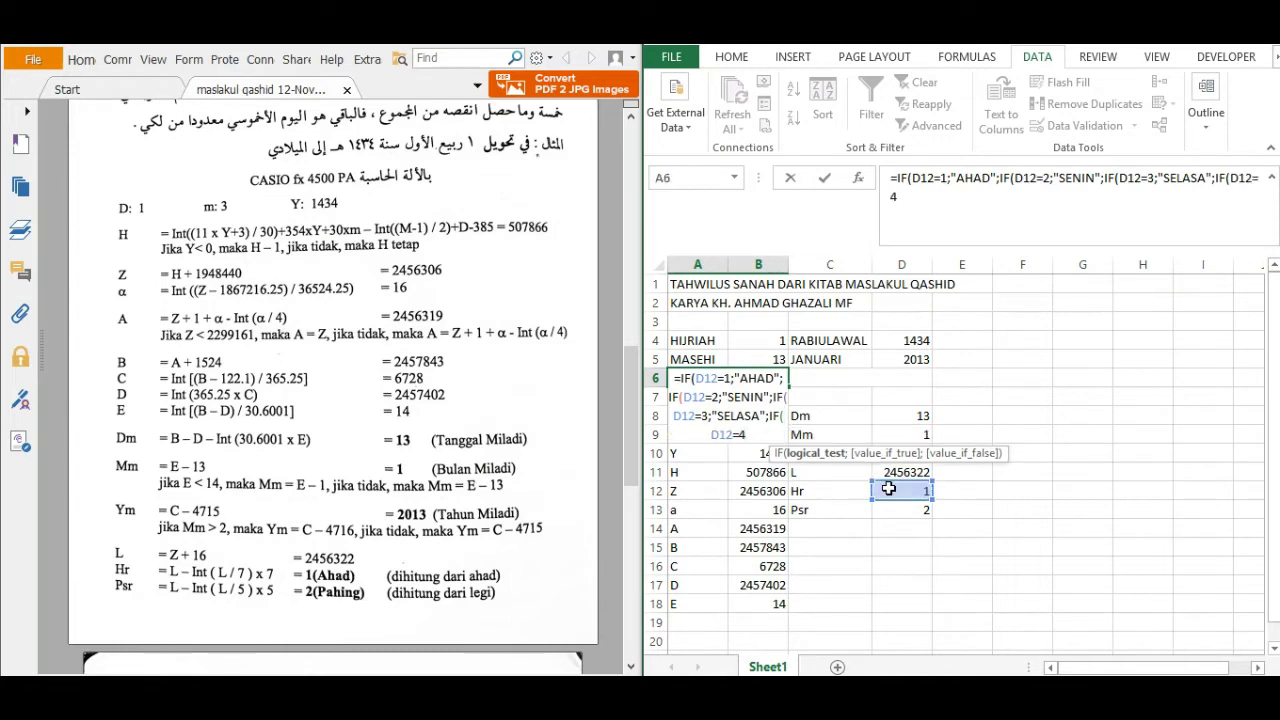
text(;"RABU)
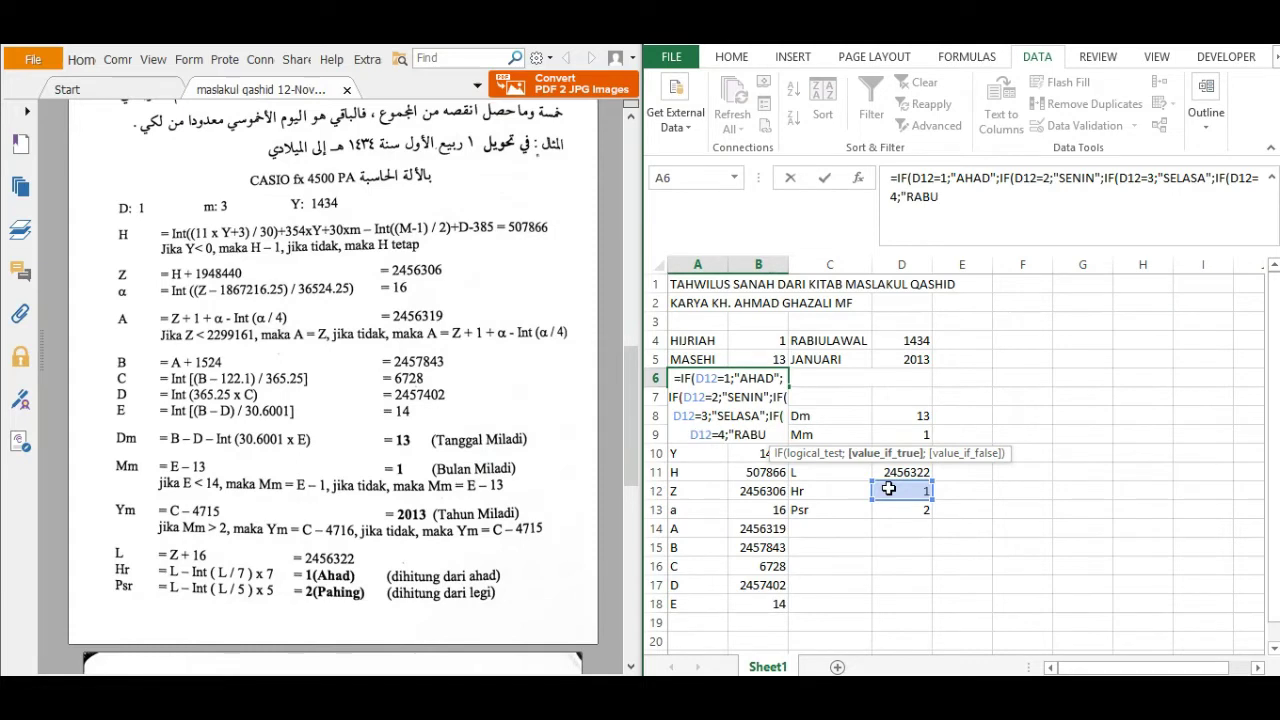
text(";)
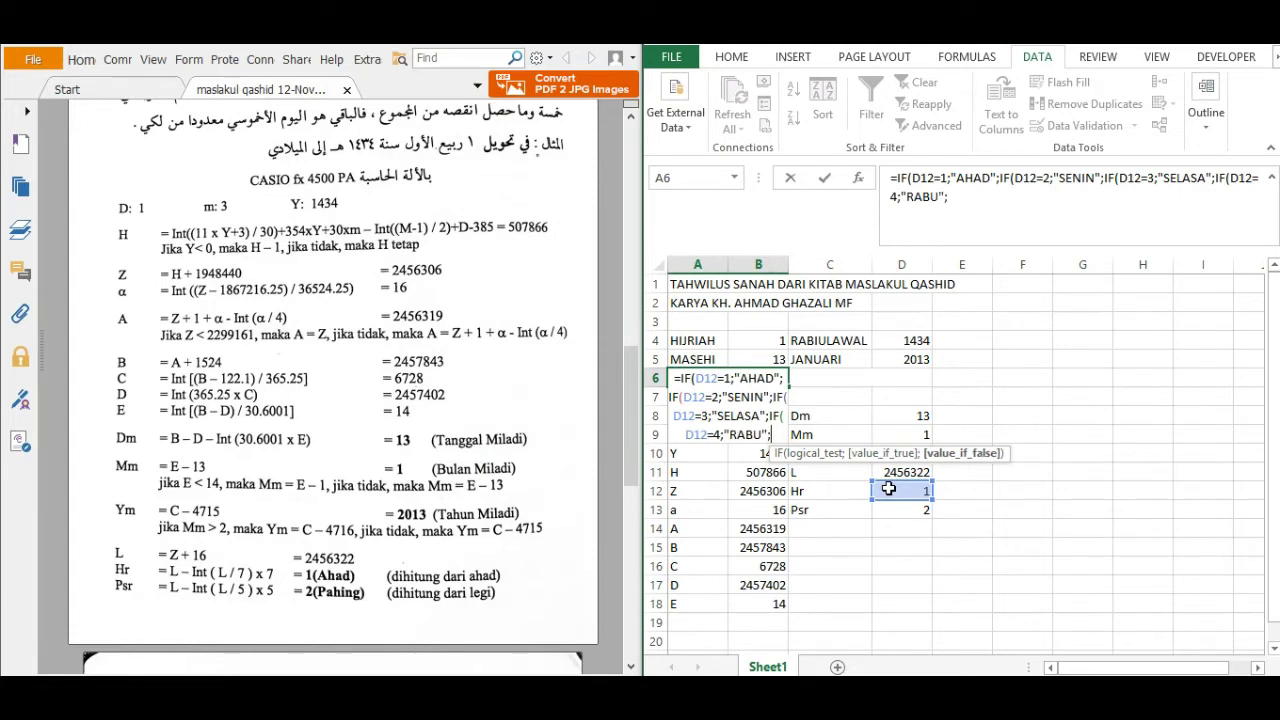
Step: Nest a fifth IF in the A6 weekday formula that returns "KAMIS" when D12 equals 5
text(IF)
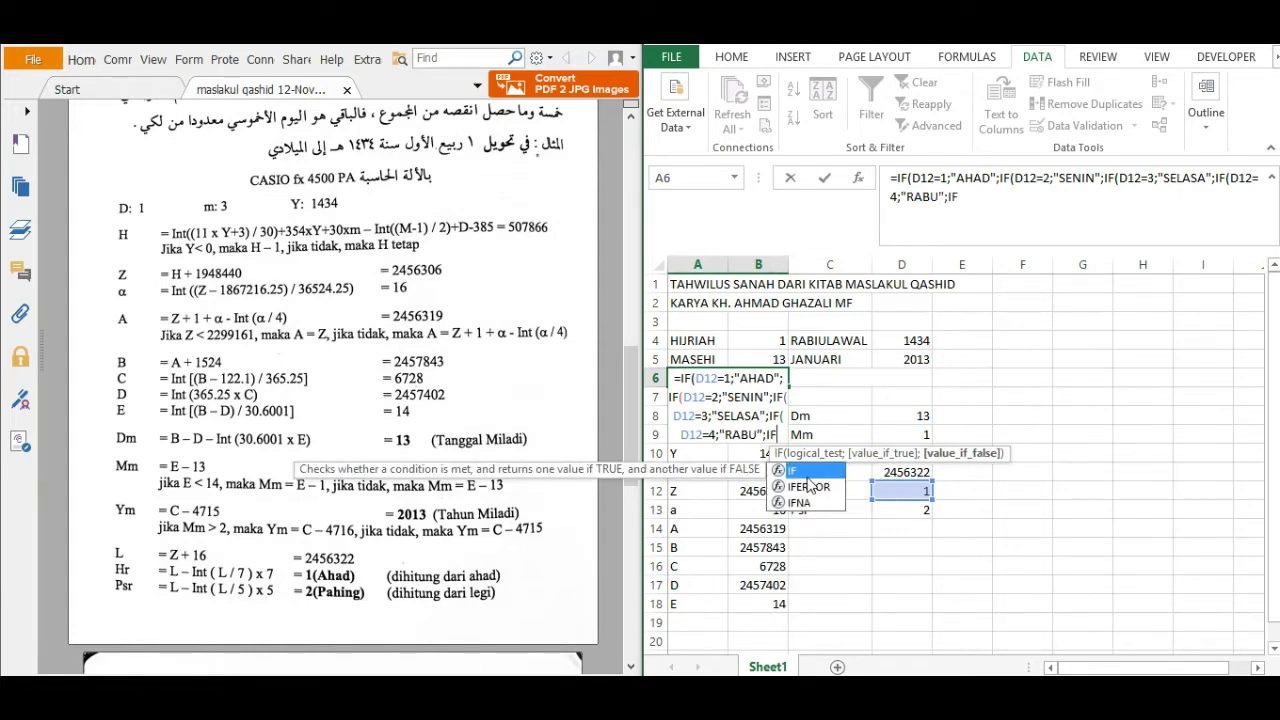
double_click(805, 476)
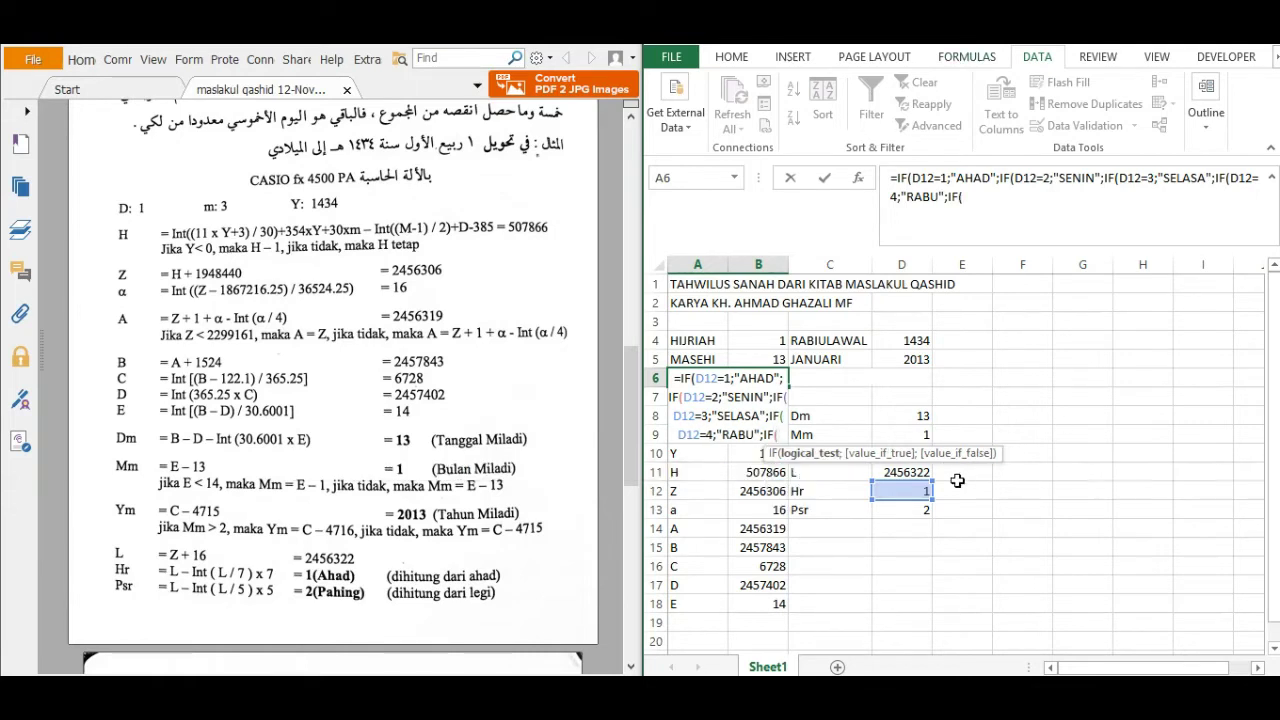
click(913, 490)
text(=)
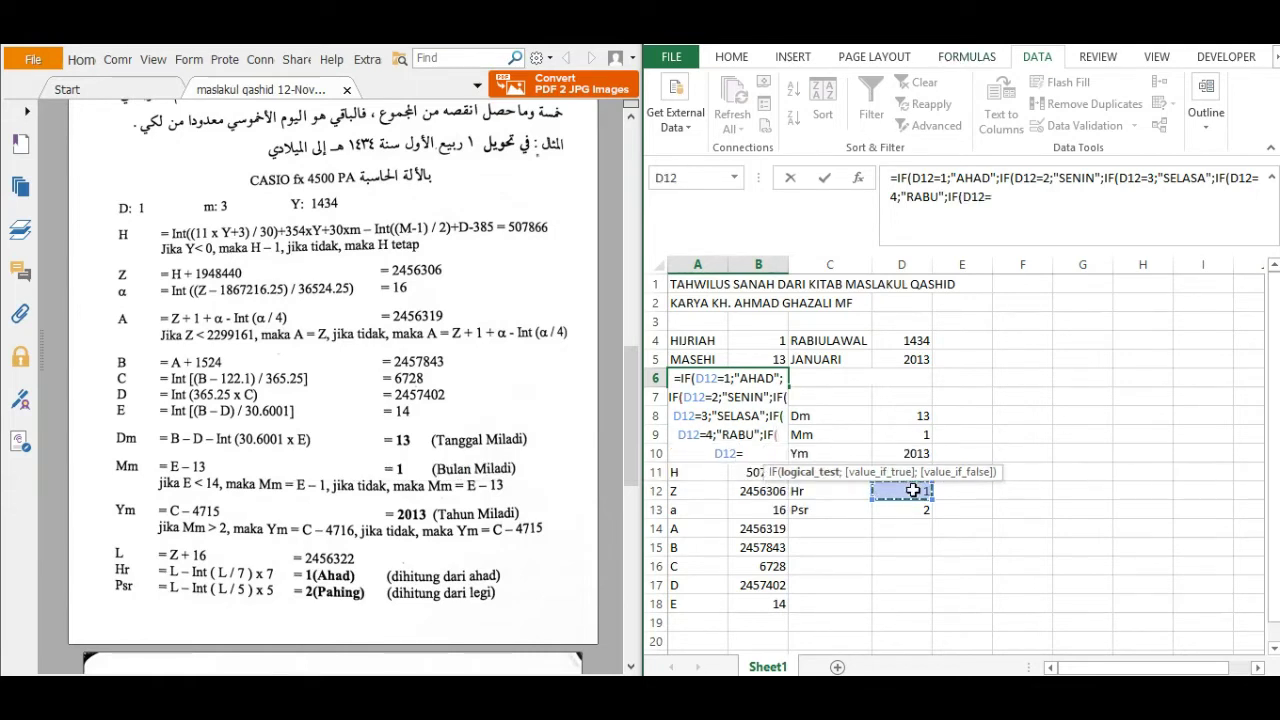
text(5;"KA)
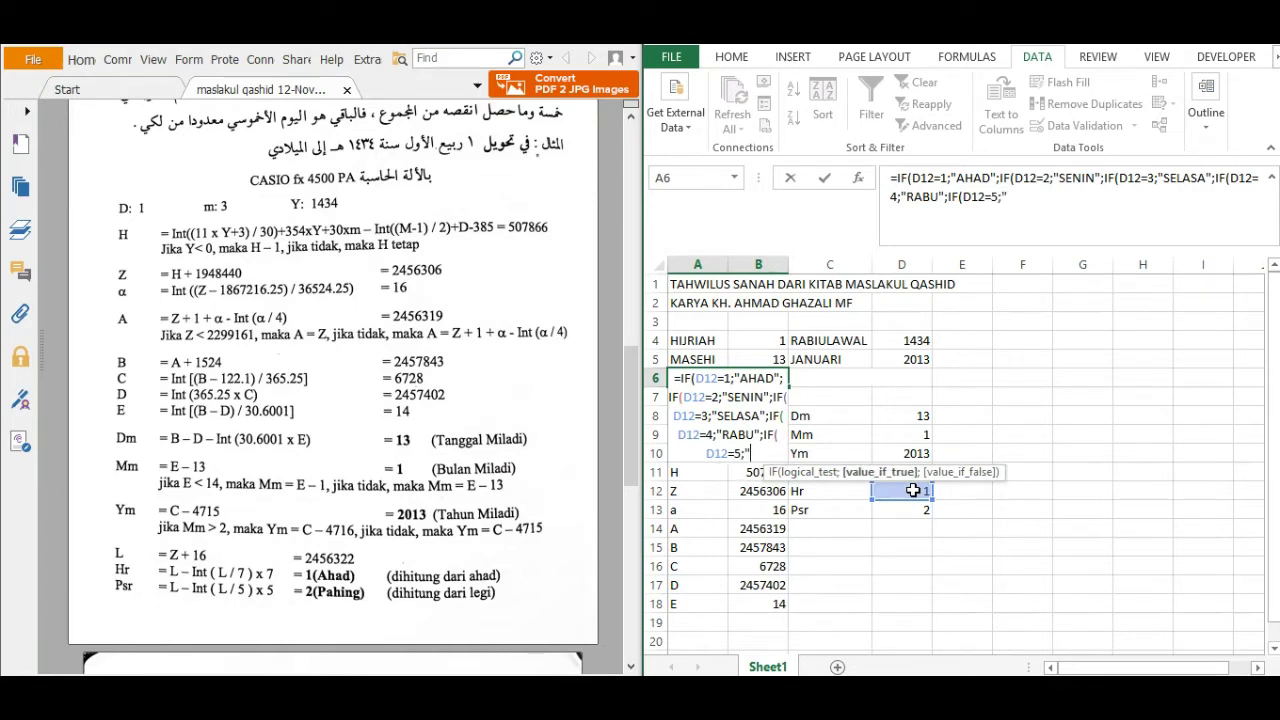
text(MIS")
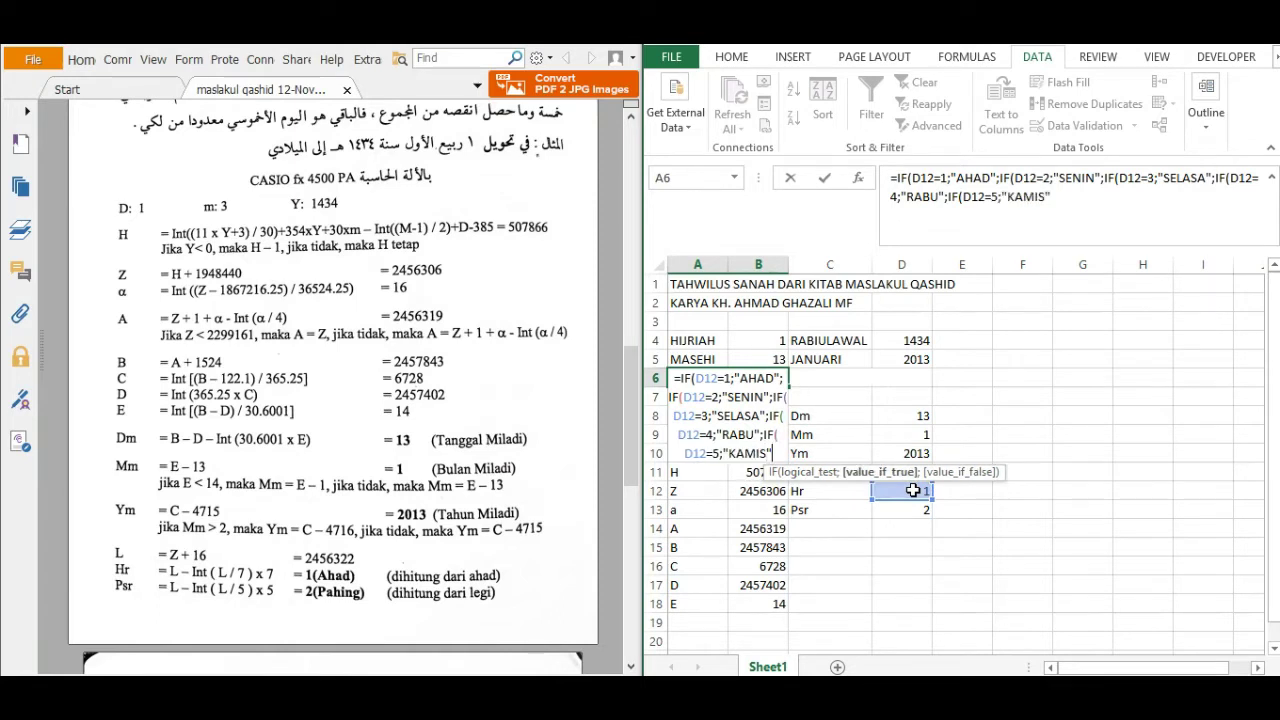
Step: Nest a sixth IF in the A6 weekday formula that returns "JUMAT" when D12 equals 6
text(;IF)
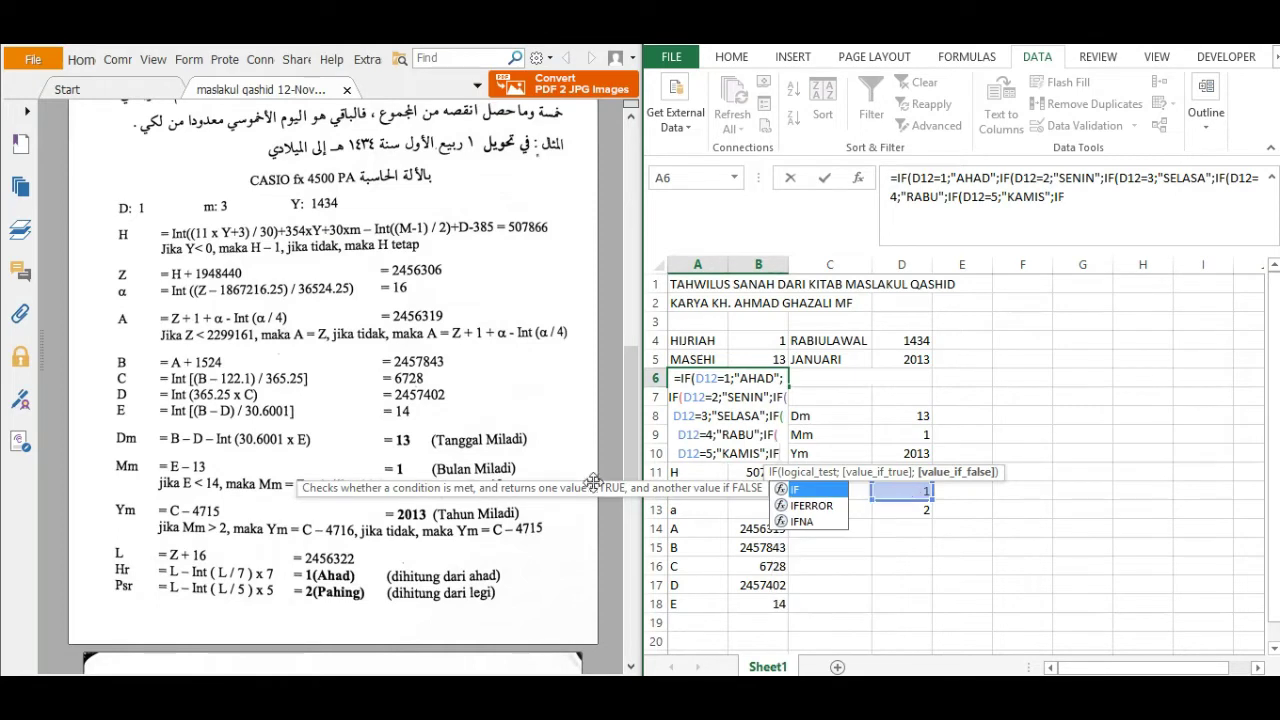
text(()
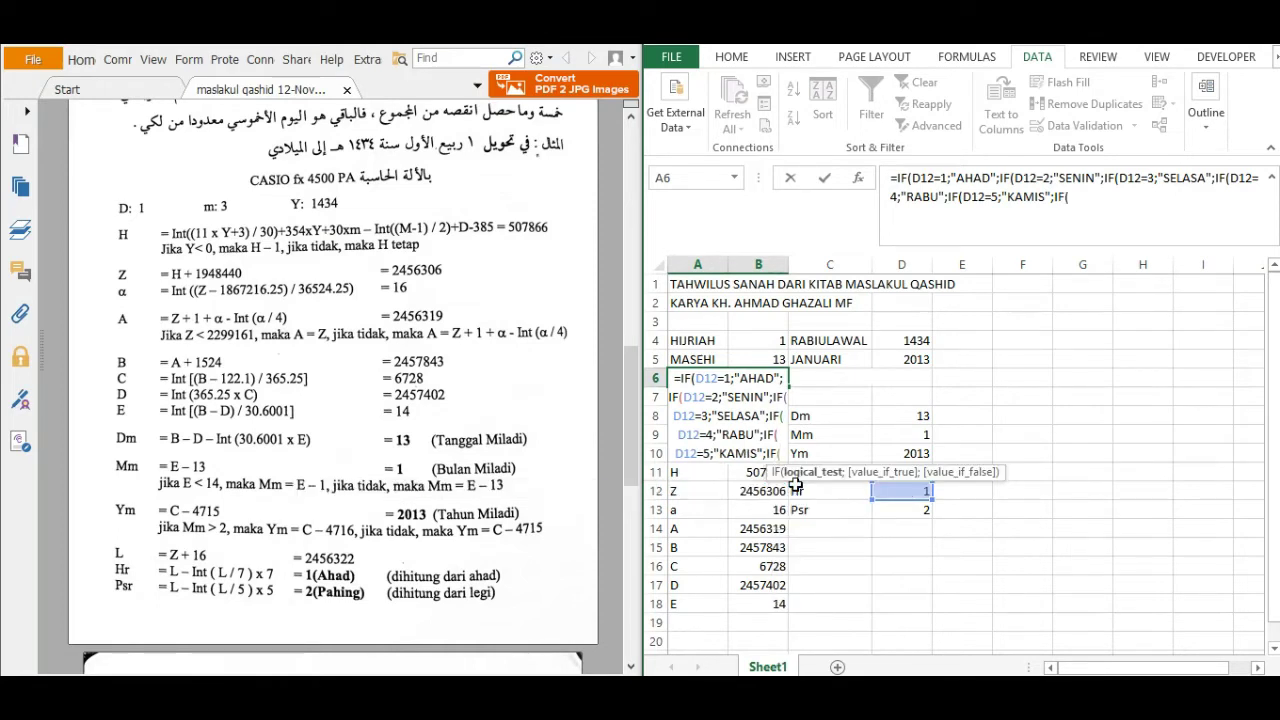
click(896, 490)
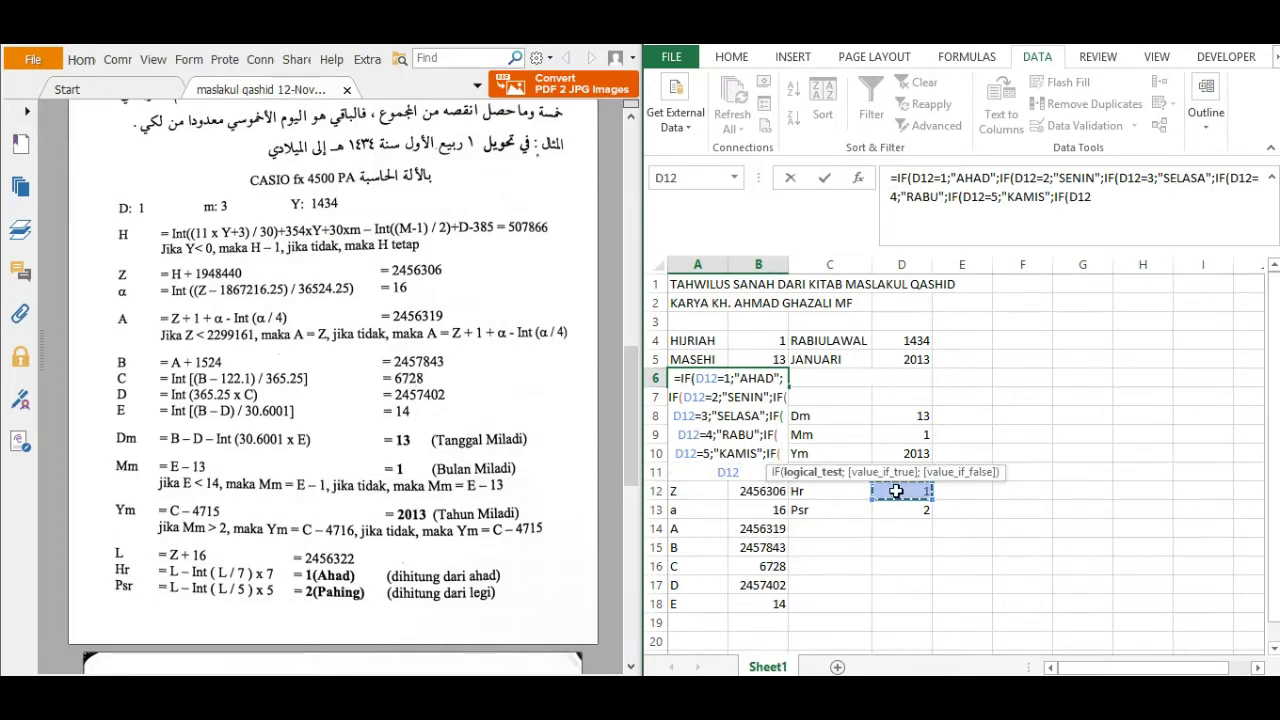
text(=6)
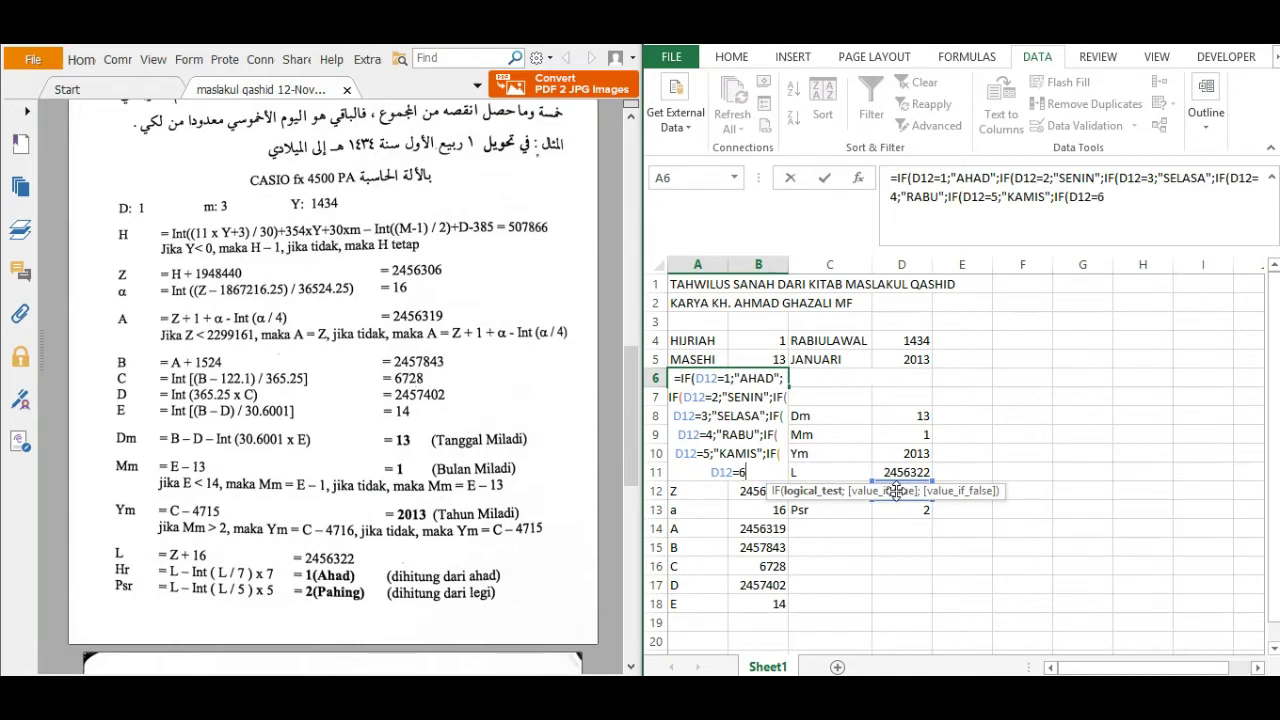
text(;")
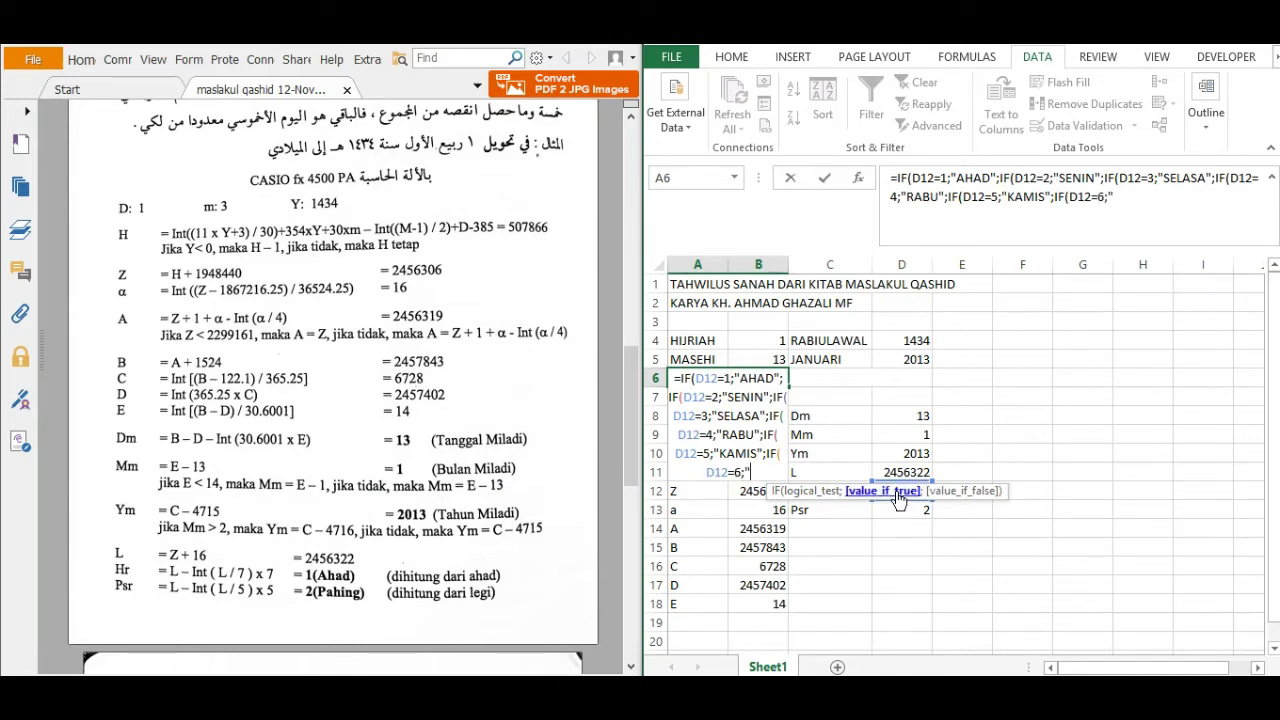
text(JUMAT";)
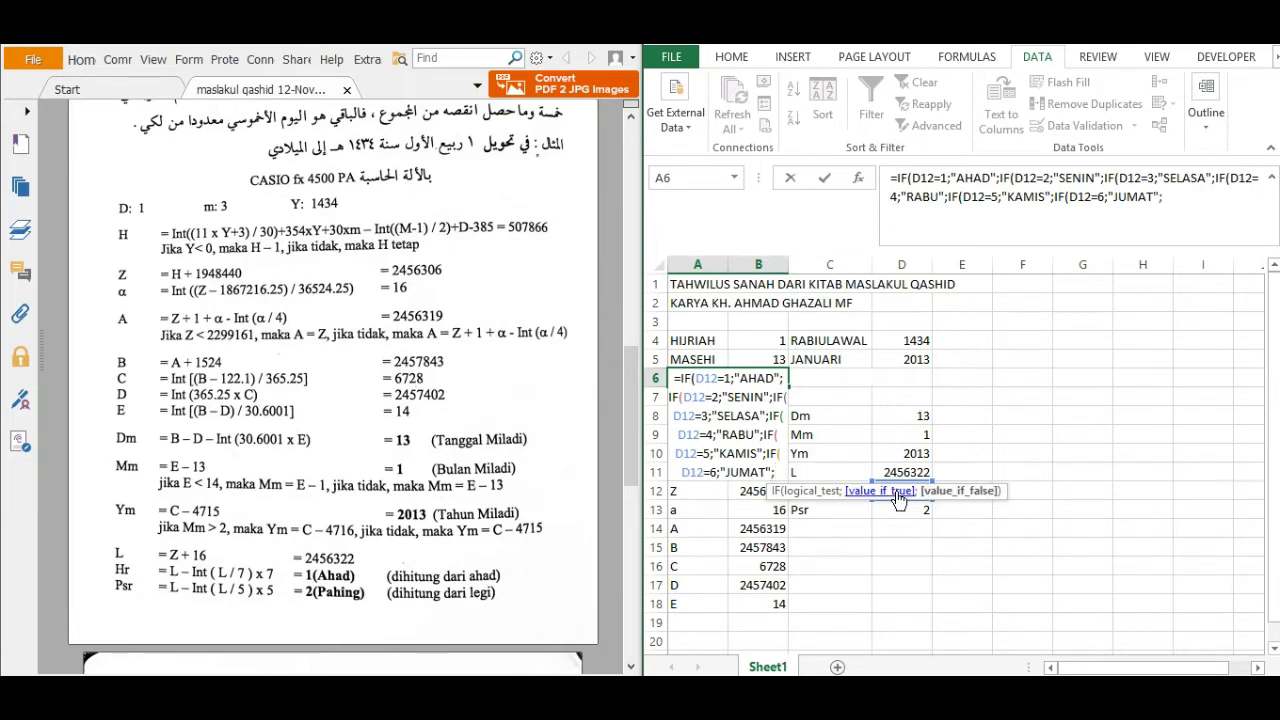
Step: Finish the A6 weekday formula with "SABTU" as the fallback value, close all the nested IFs and enter it
text("SABTU)
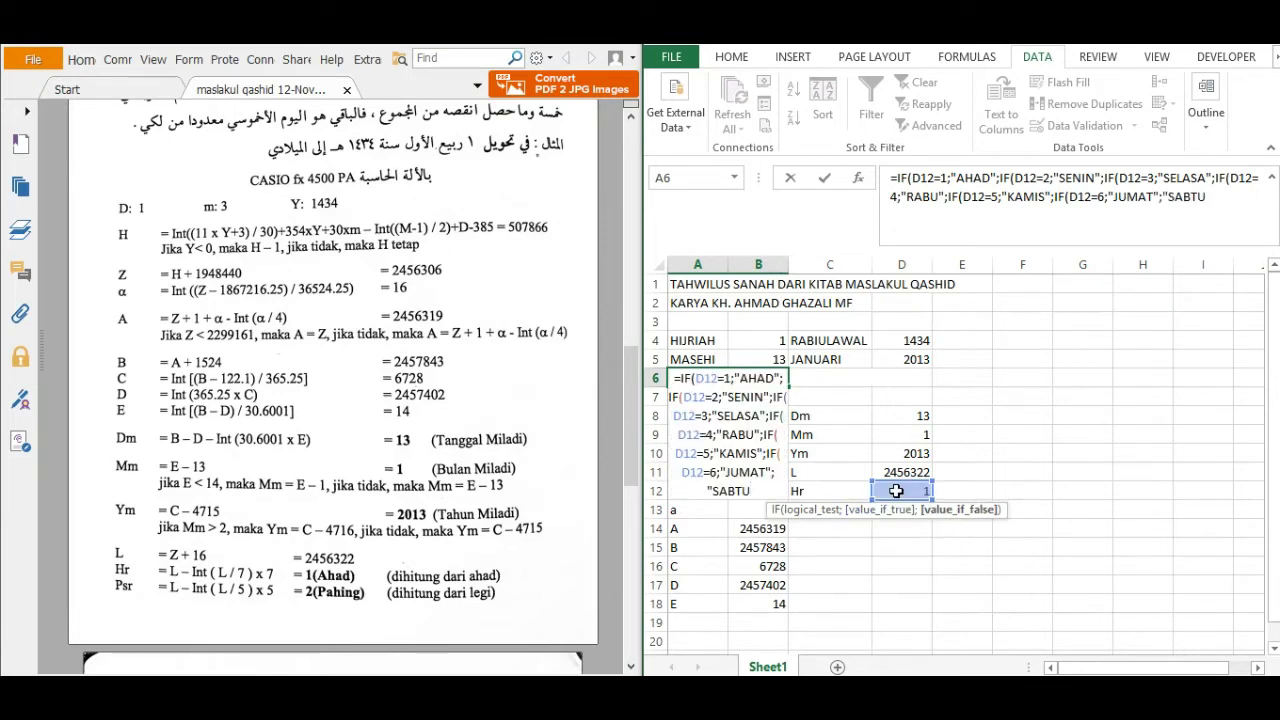
text(")
text()))
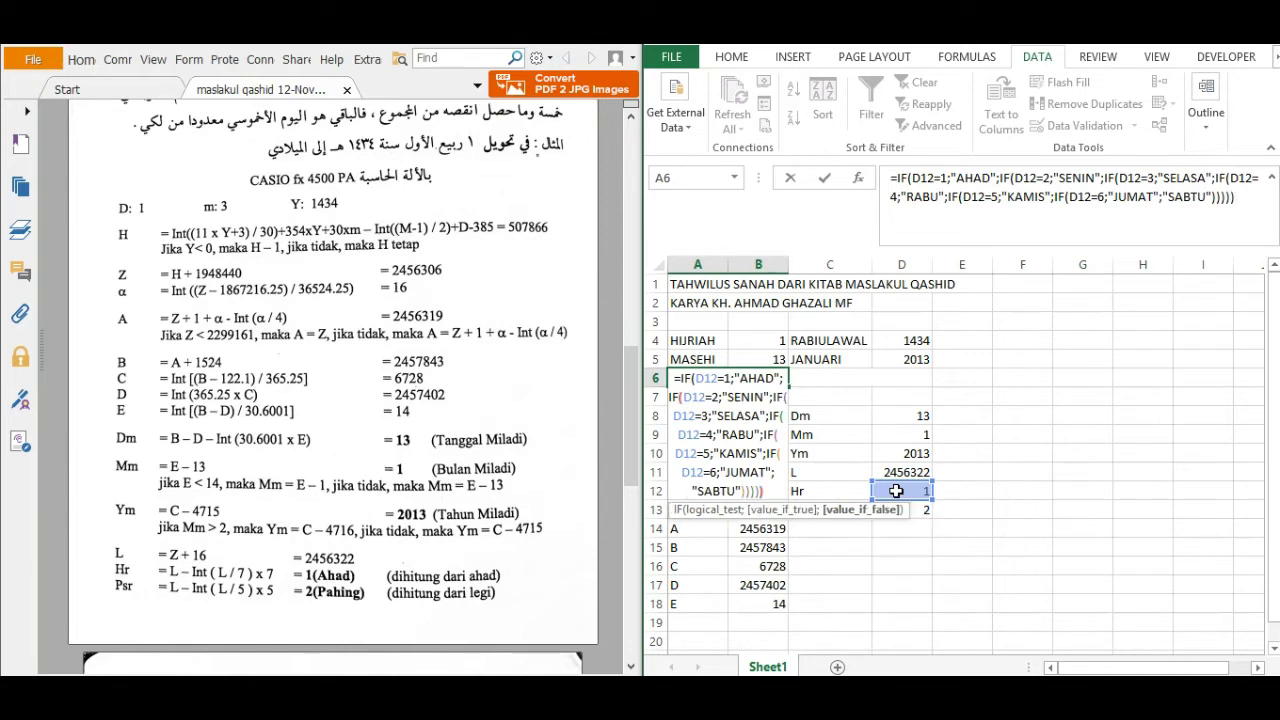
key(Return)
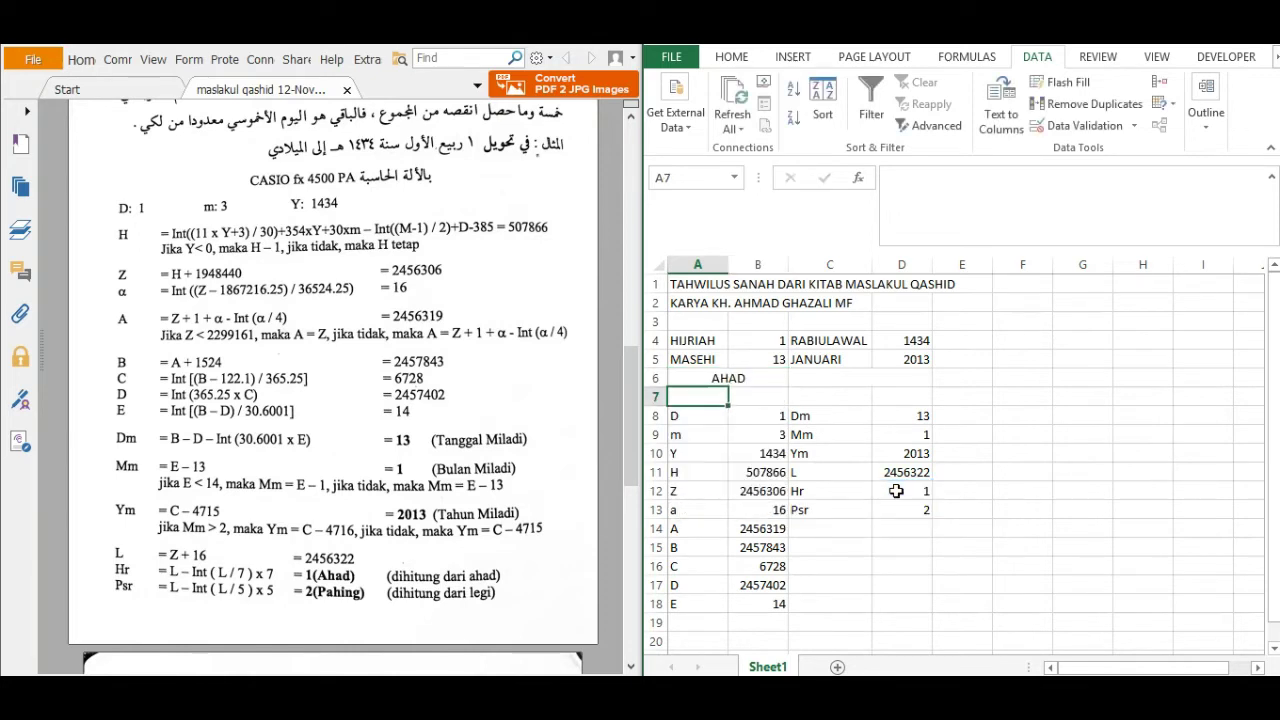
Step: Start a pasaran formula in merged cell C6 with an IF that returns "LEGI" when D13 equals 1
click(815, 380)
text(=)
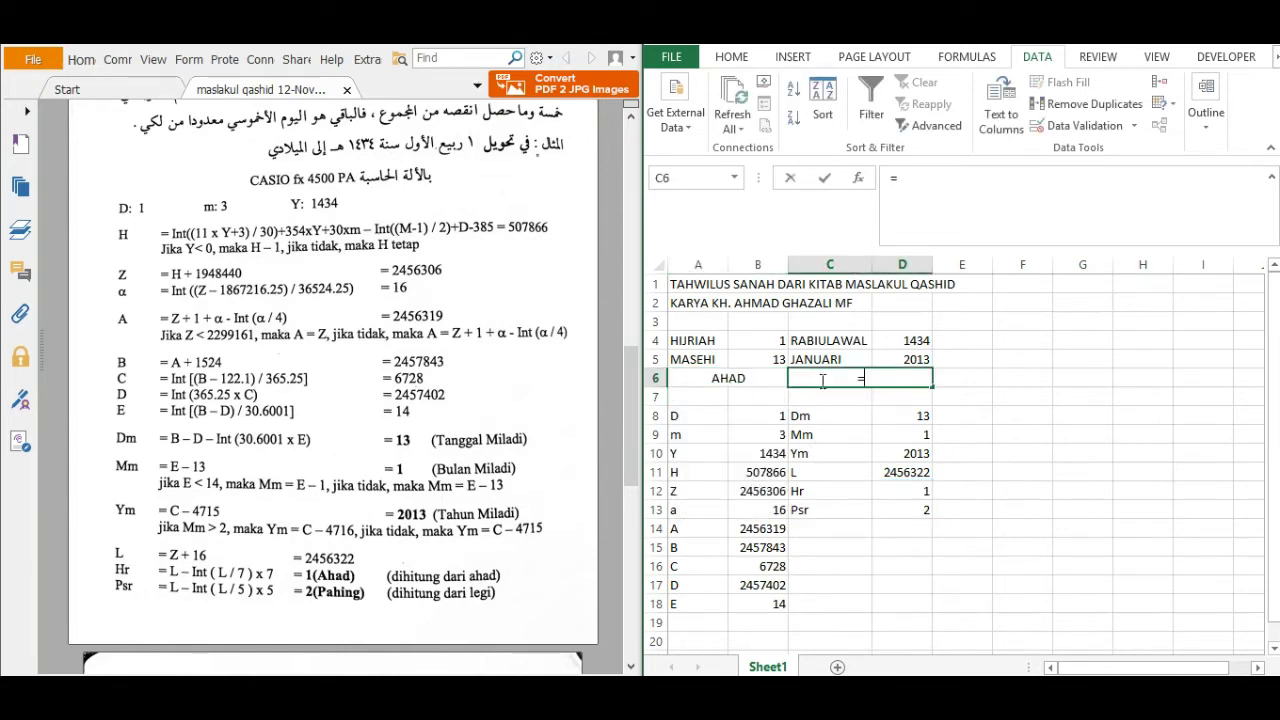
text(I)
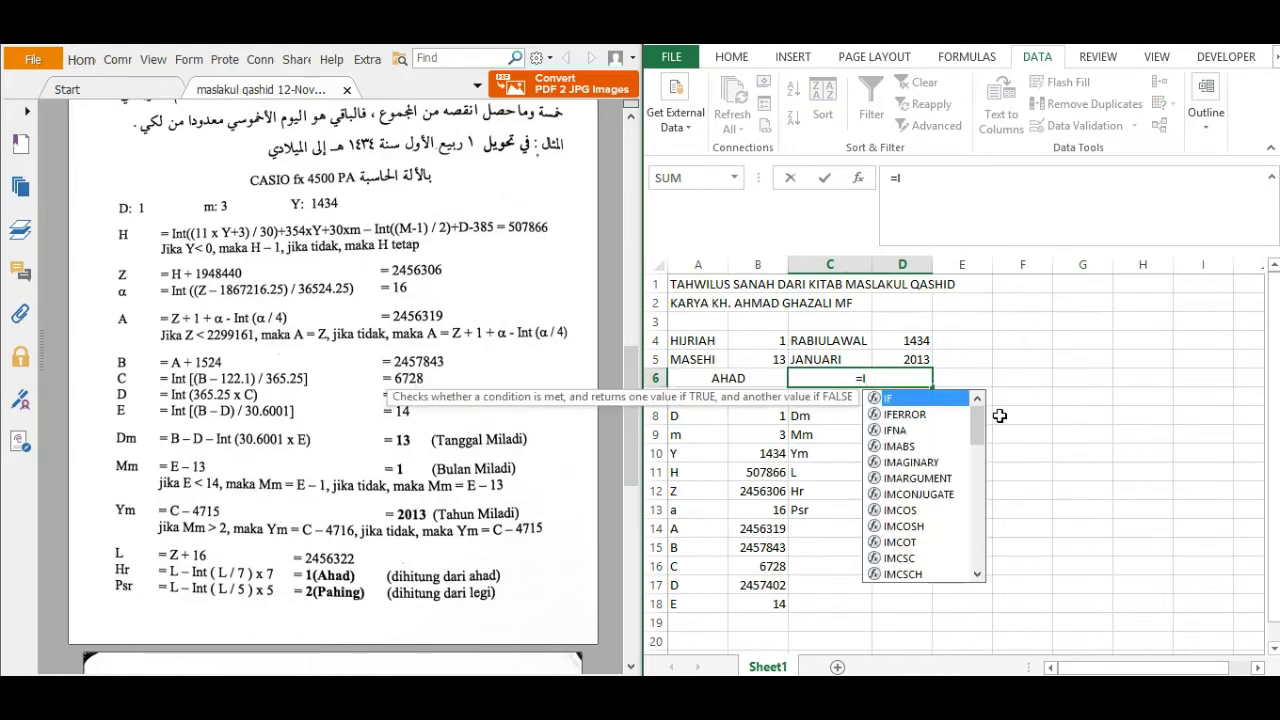
double_click(952, 400)
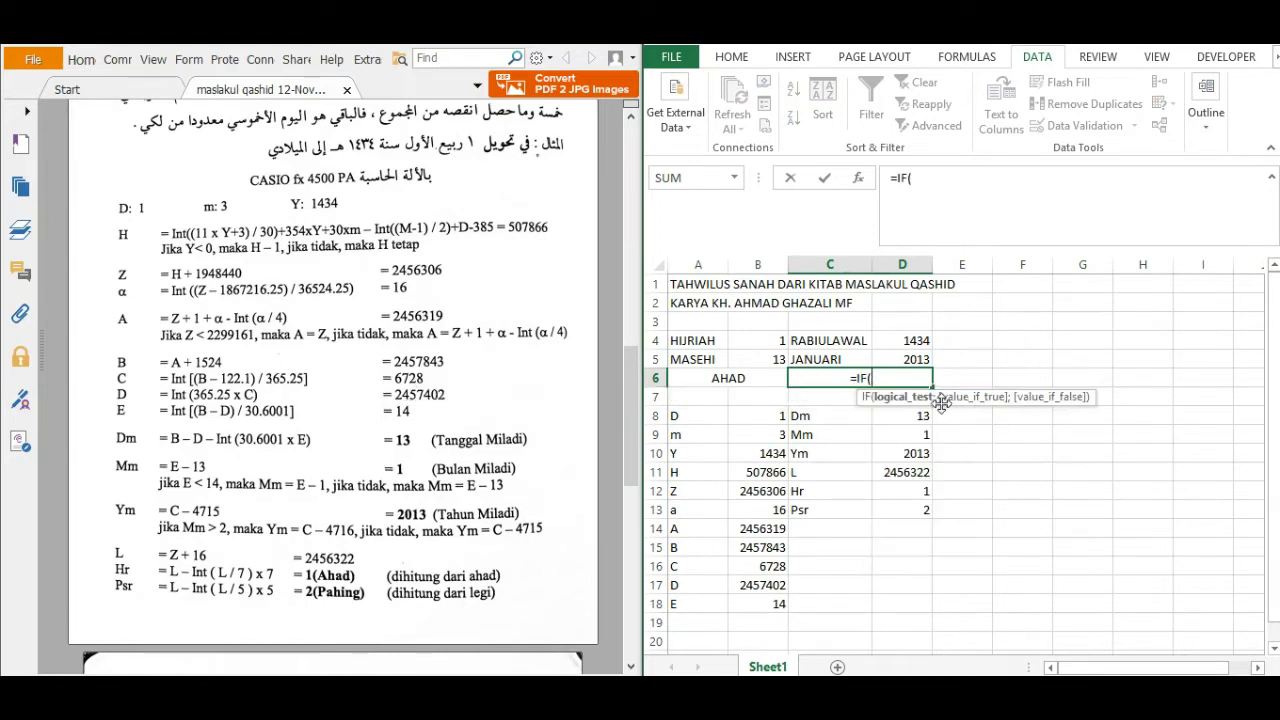
click(911, 508)
text(=)
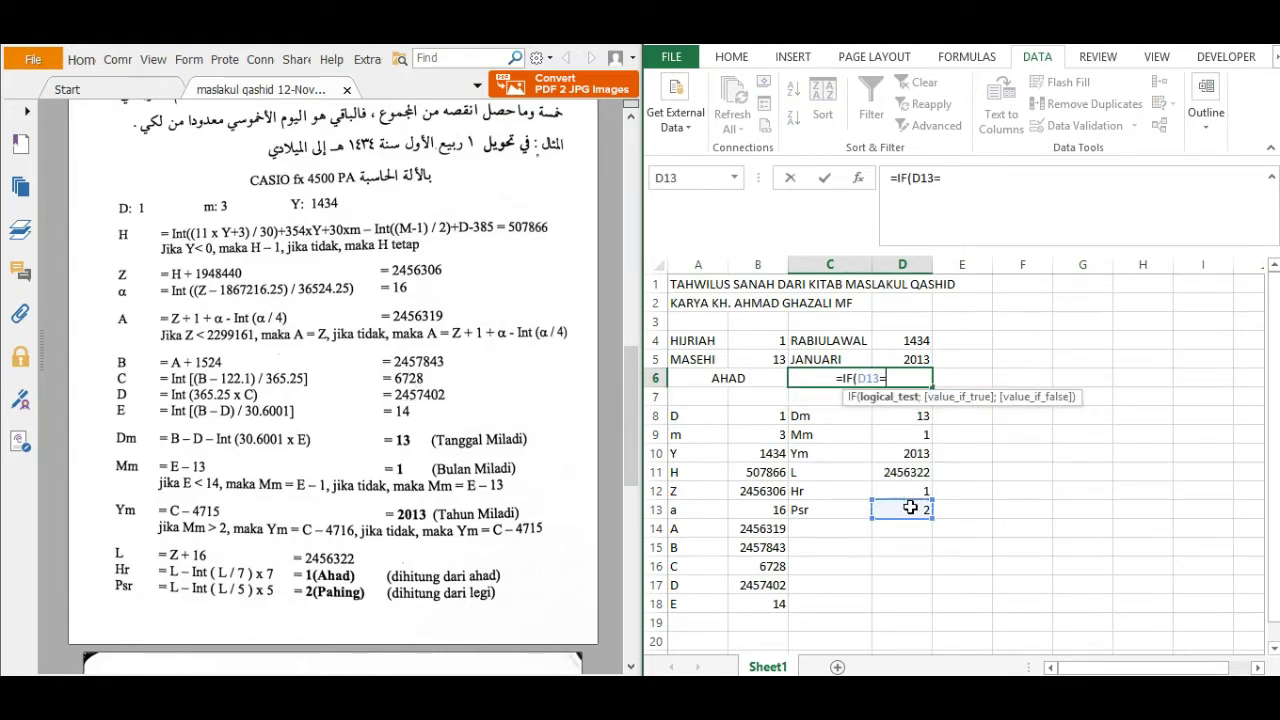
text(1;")
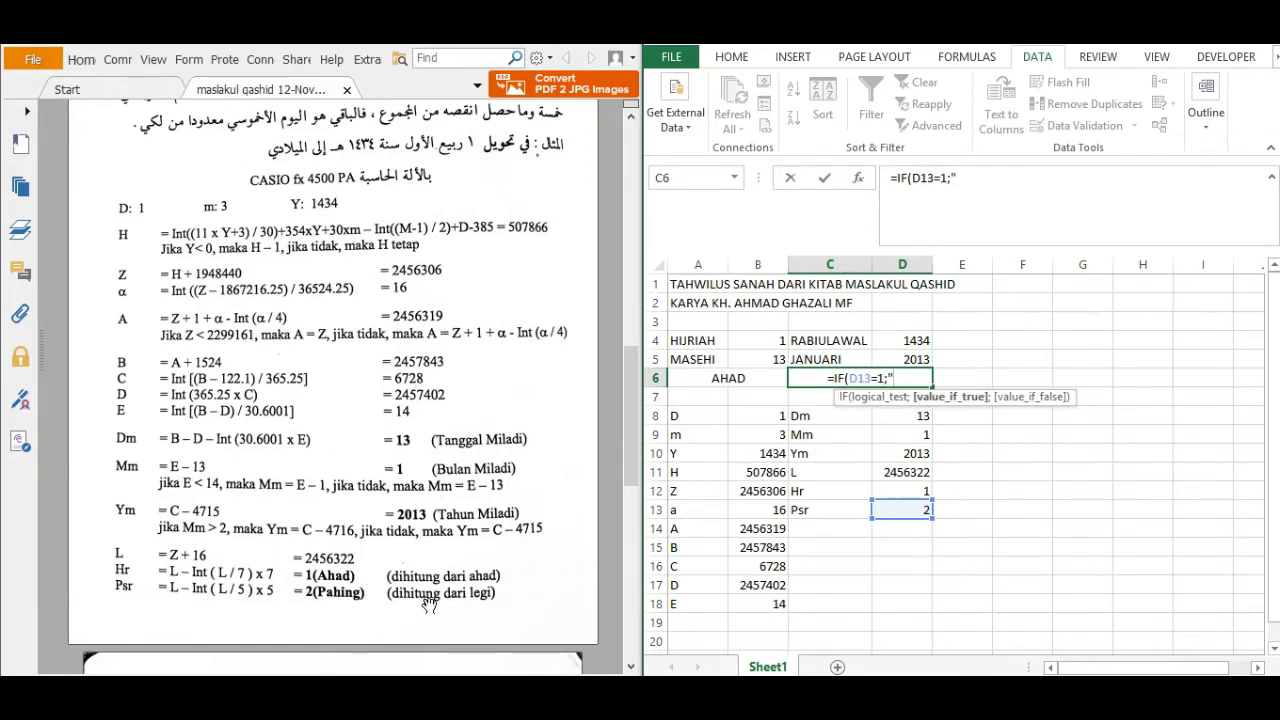
text(L)
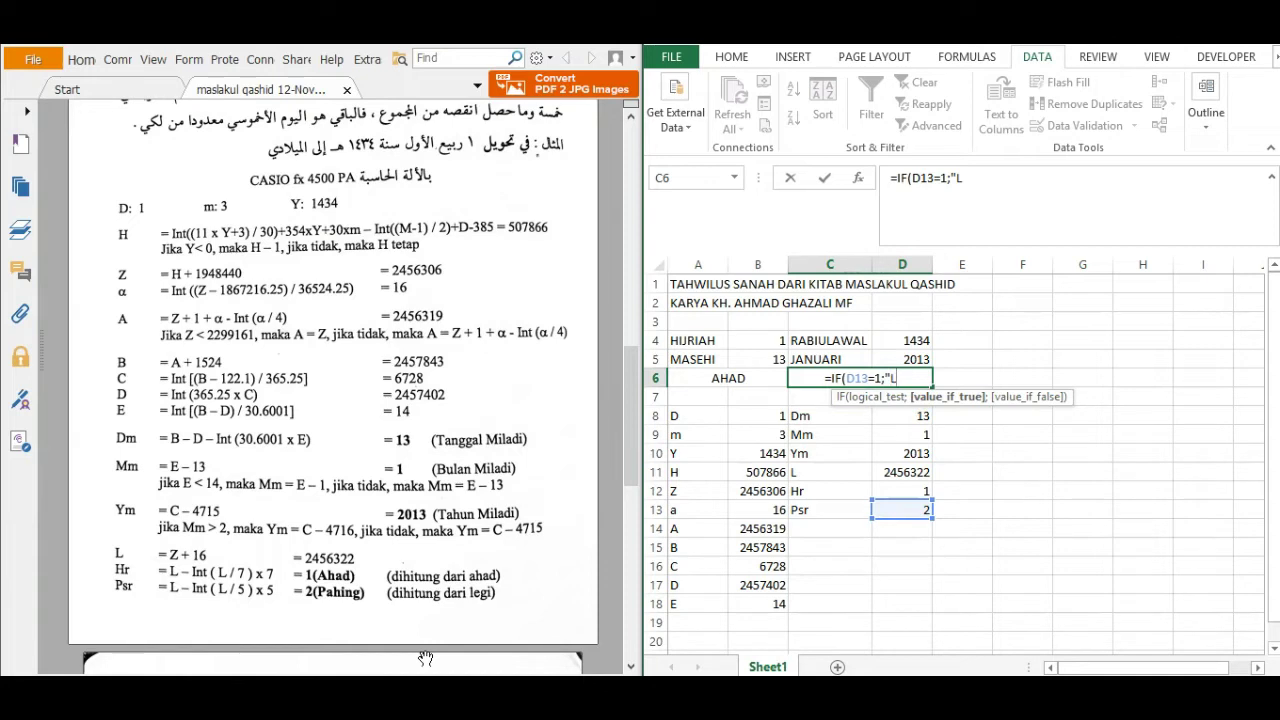
text(EGI)
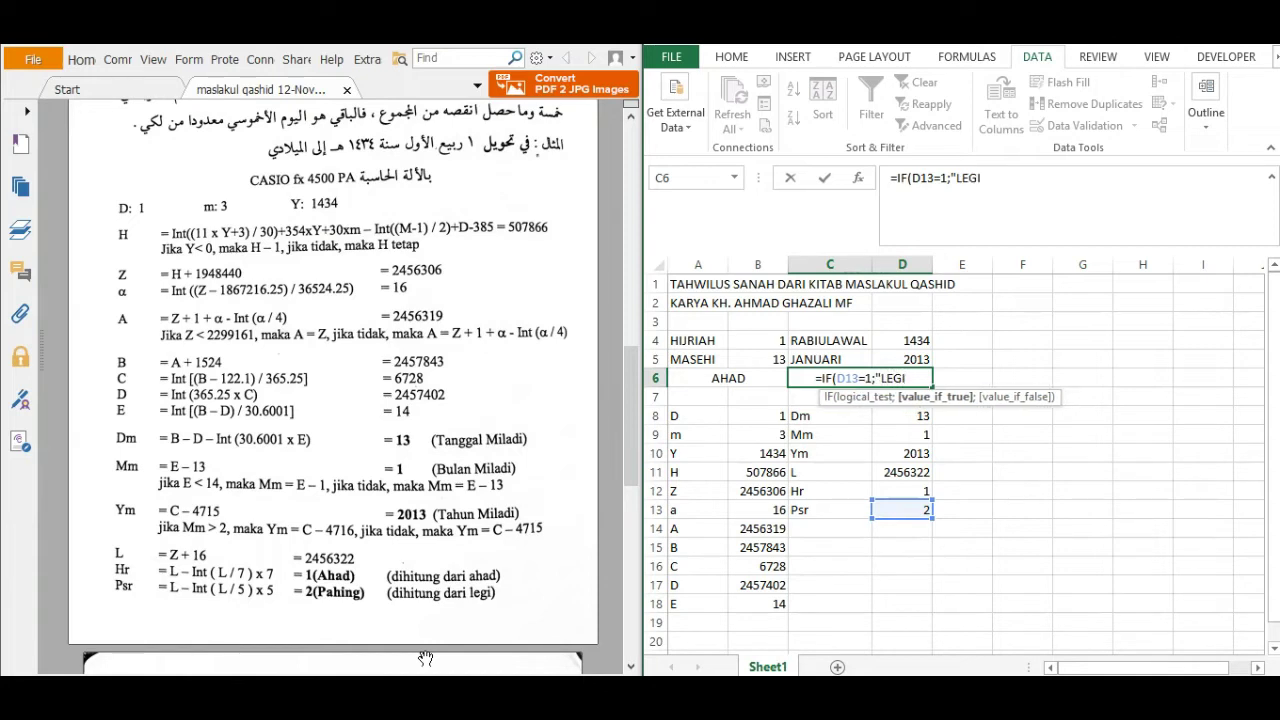
Step: Nest a second IF in the C6 pasaran formula that returns "PAHING" when D13 equals 2
text(";IF)
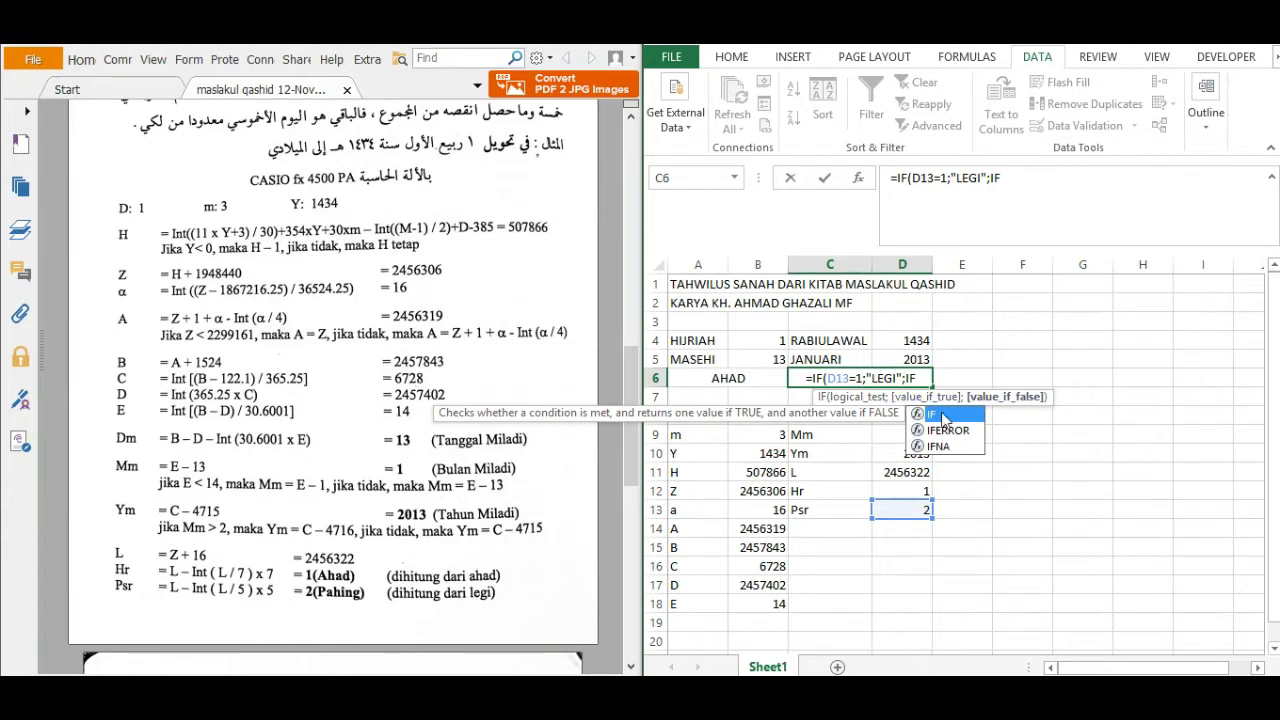
text(()
click(906, 511)
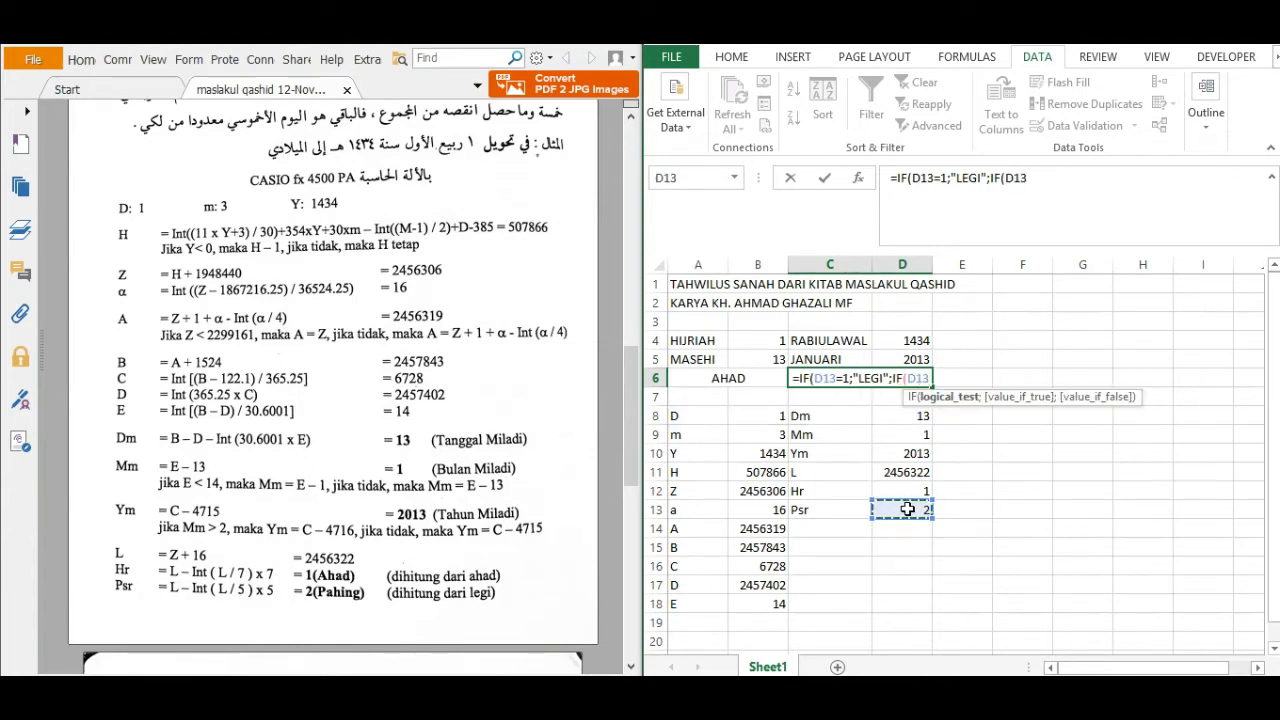
text(=)
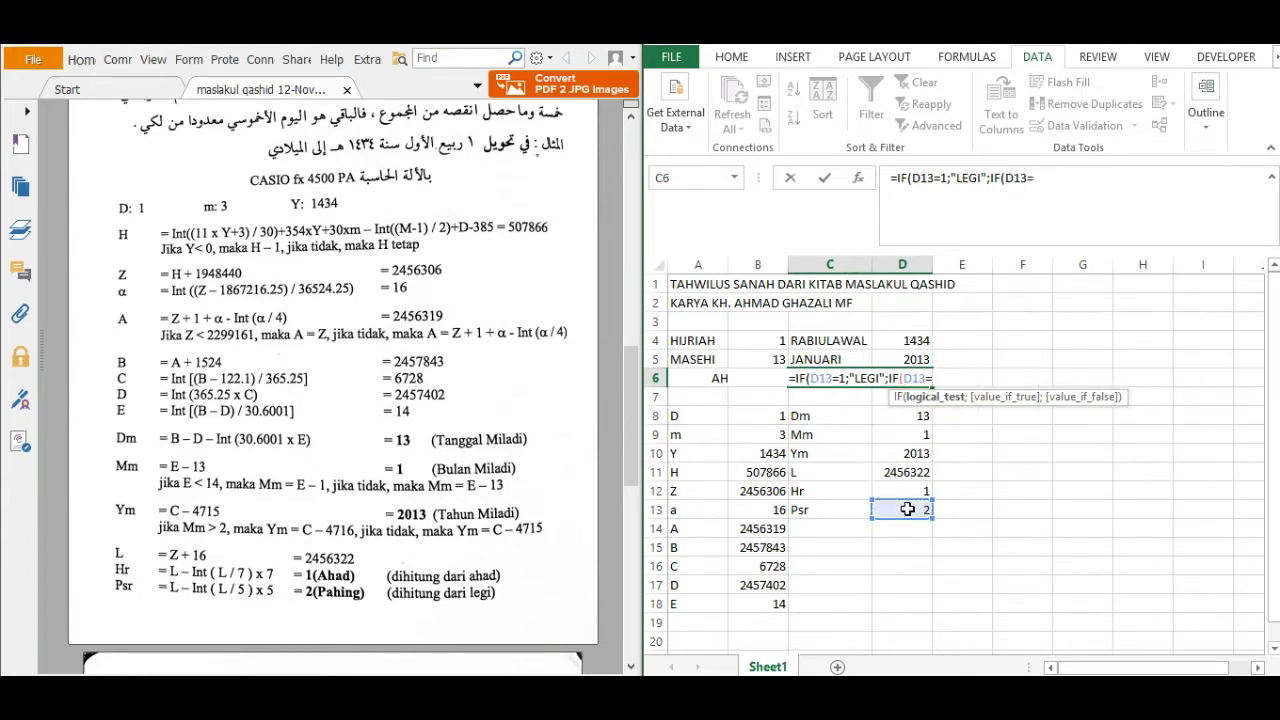
text(2)
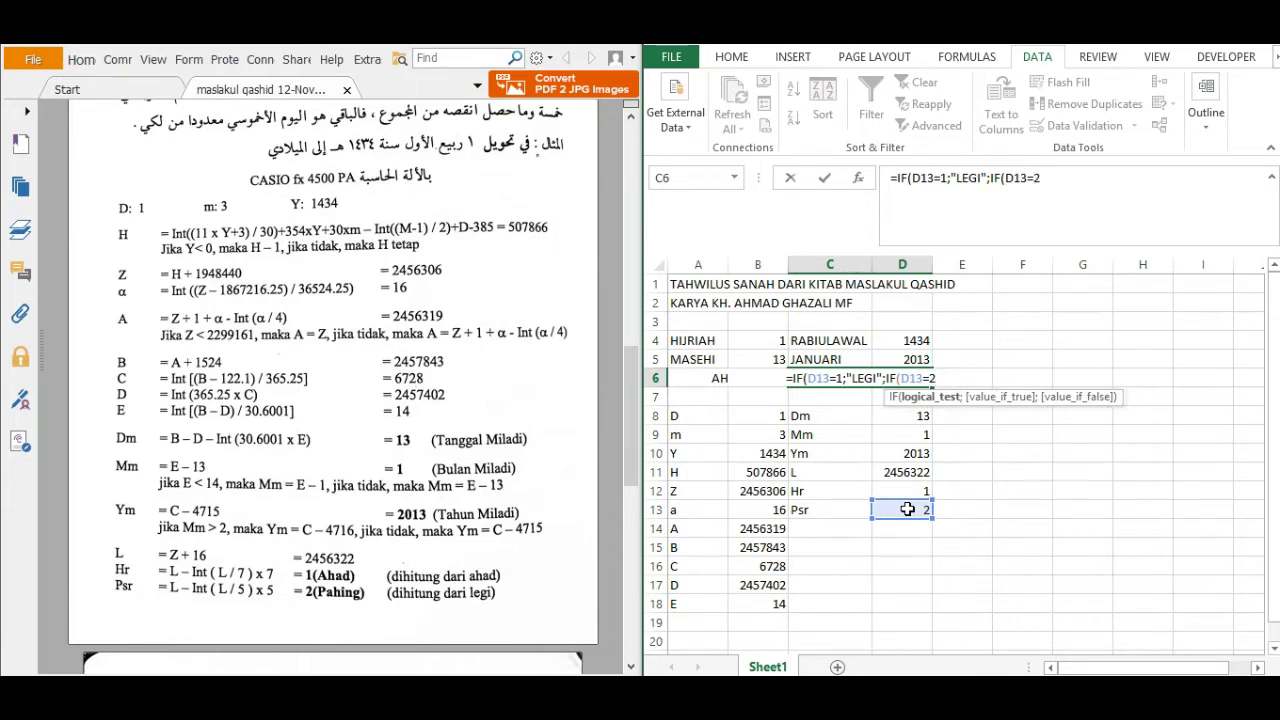
text(;"PAHIN)
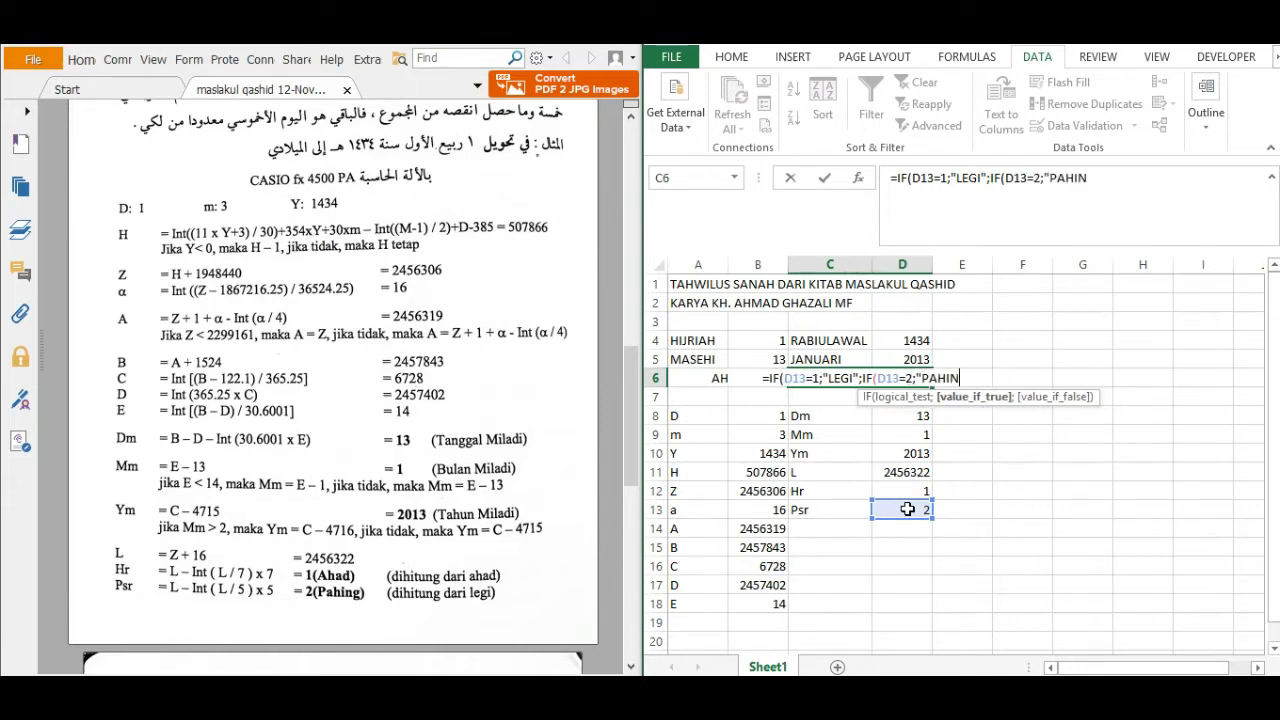
text(G";)
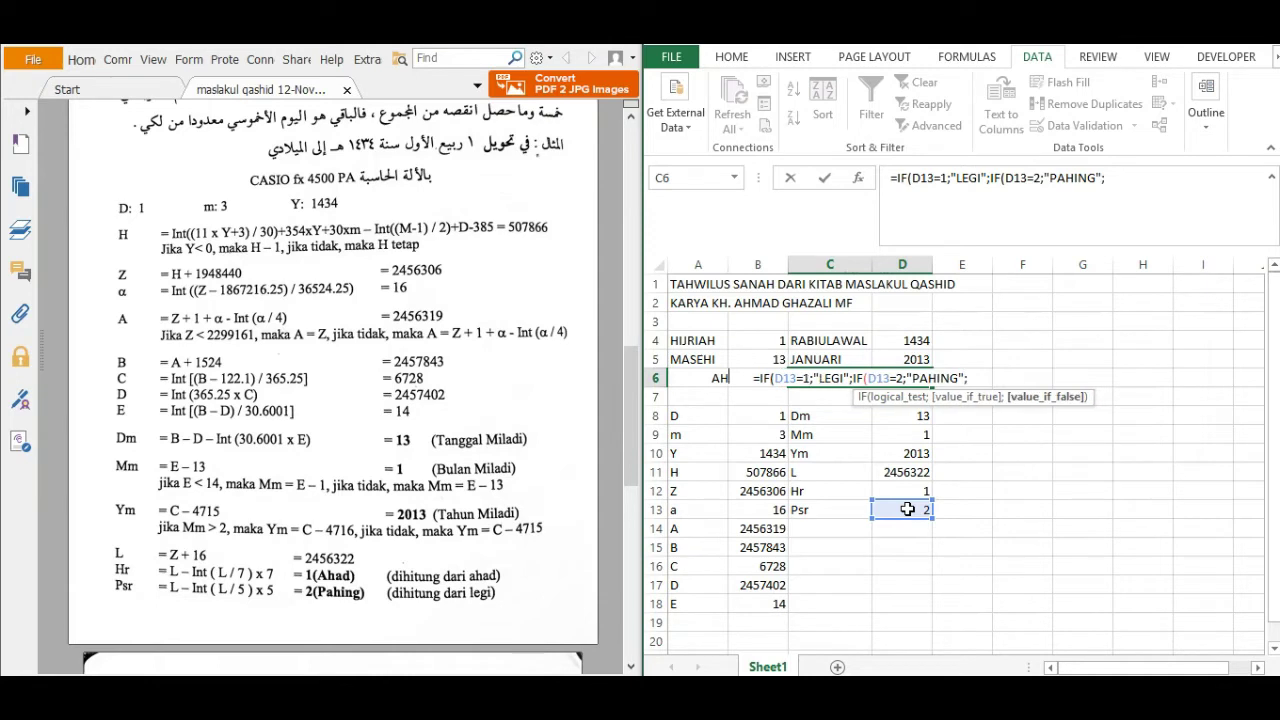
Step: Nest a third IF in the C6 pasaran formula that returns "PON" when D13 equals 3
text(IF()
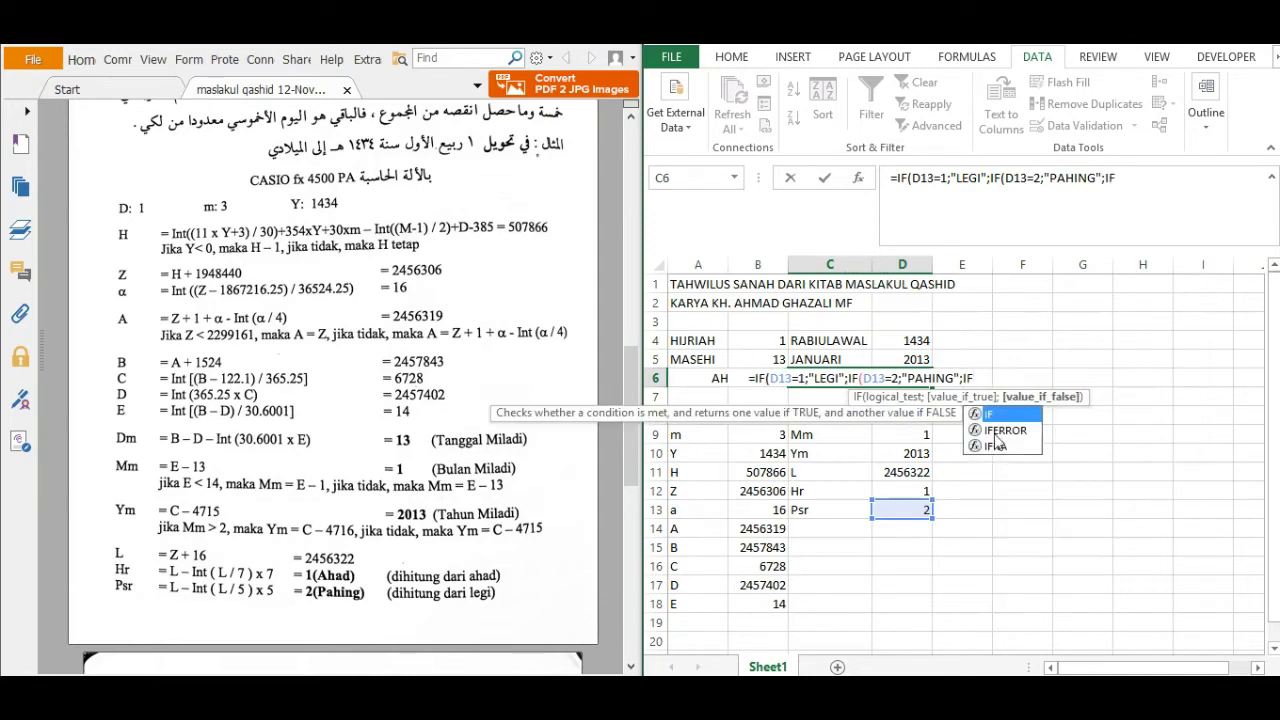
click(910, 510)
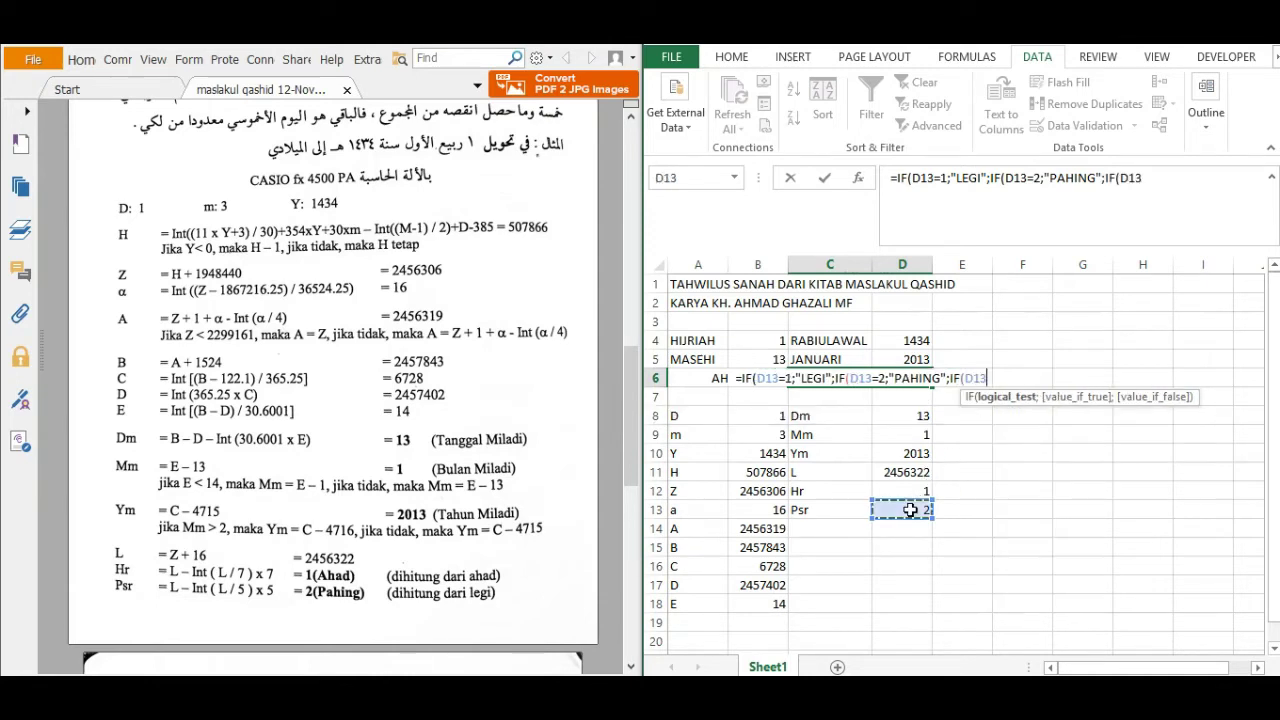
text(=)
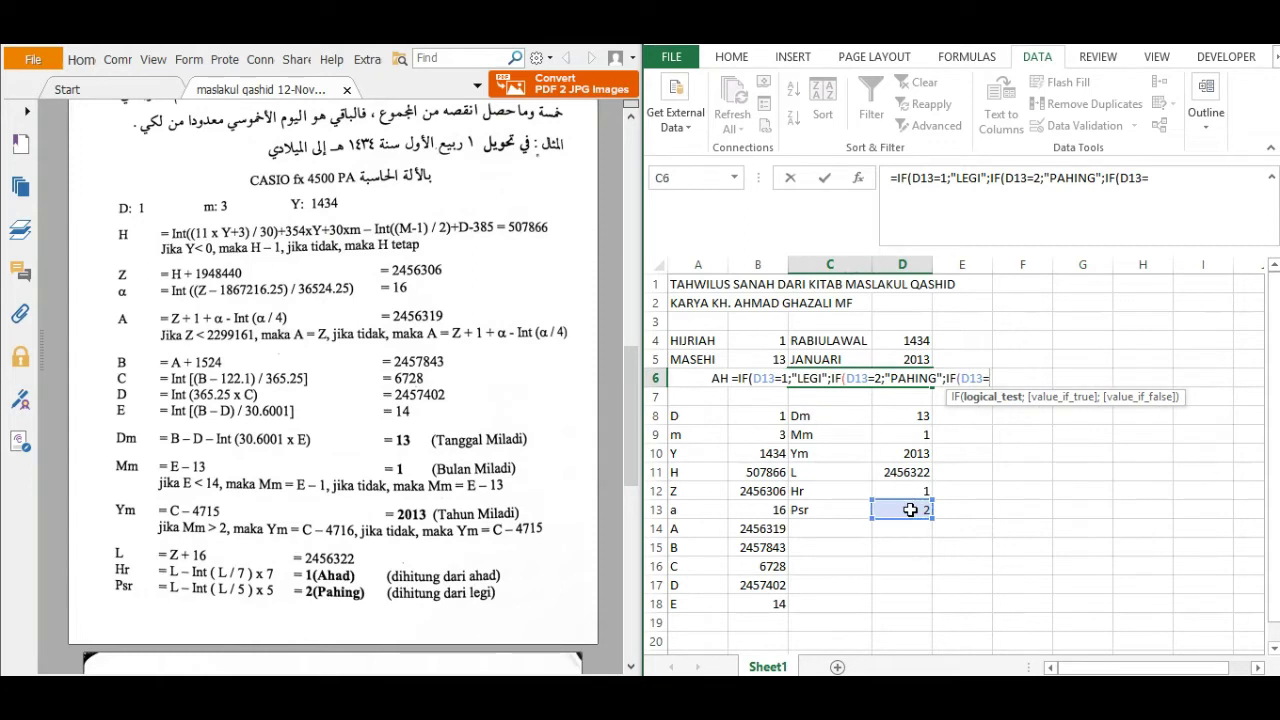
text(3;")
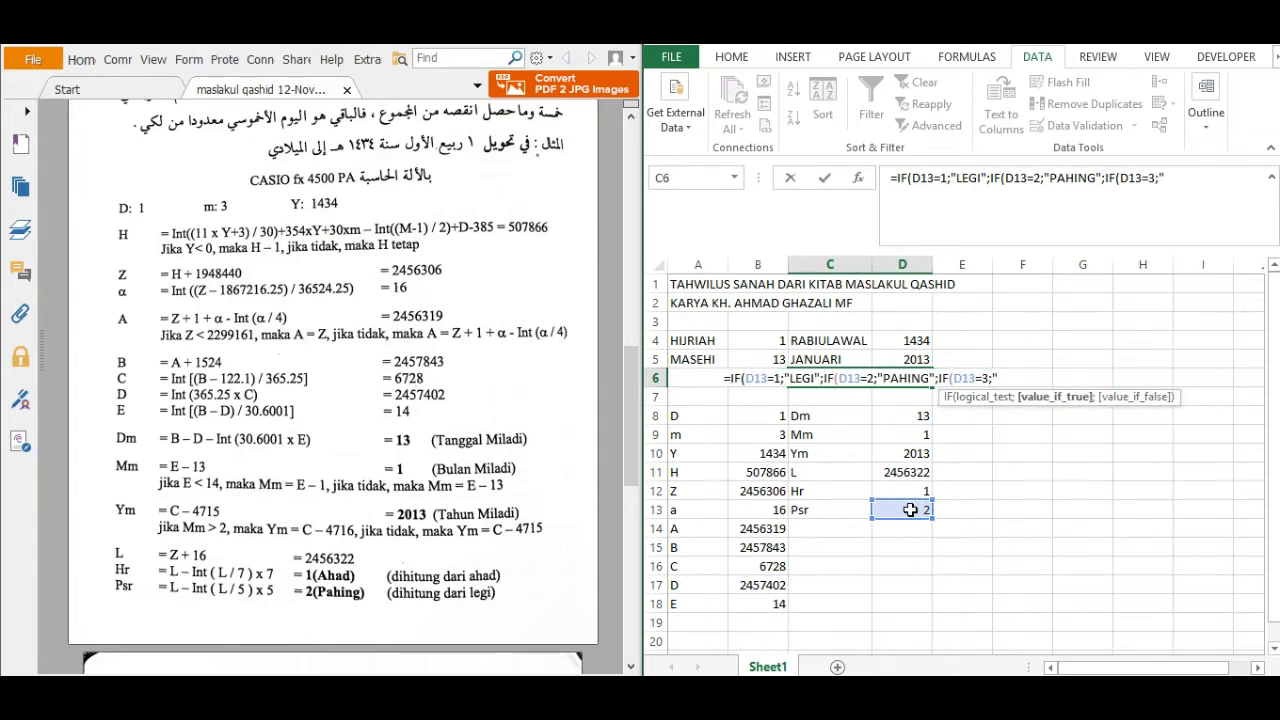
text(PON)
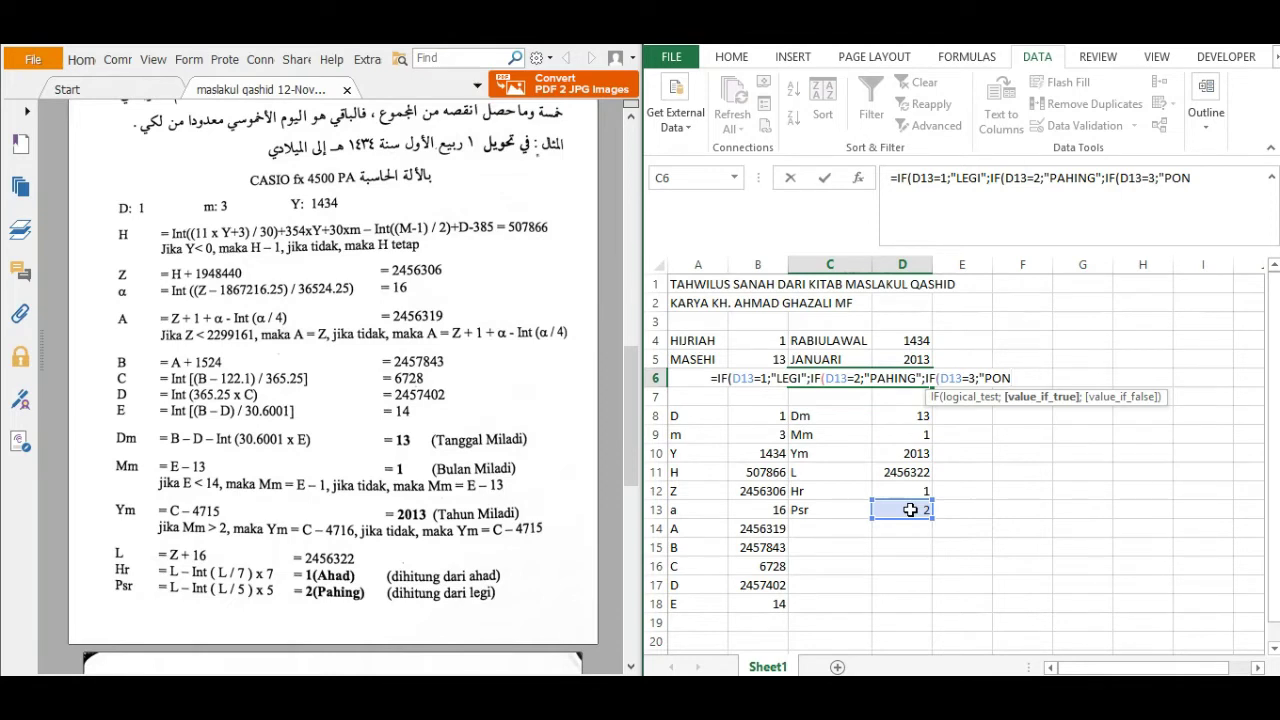
text(")
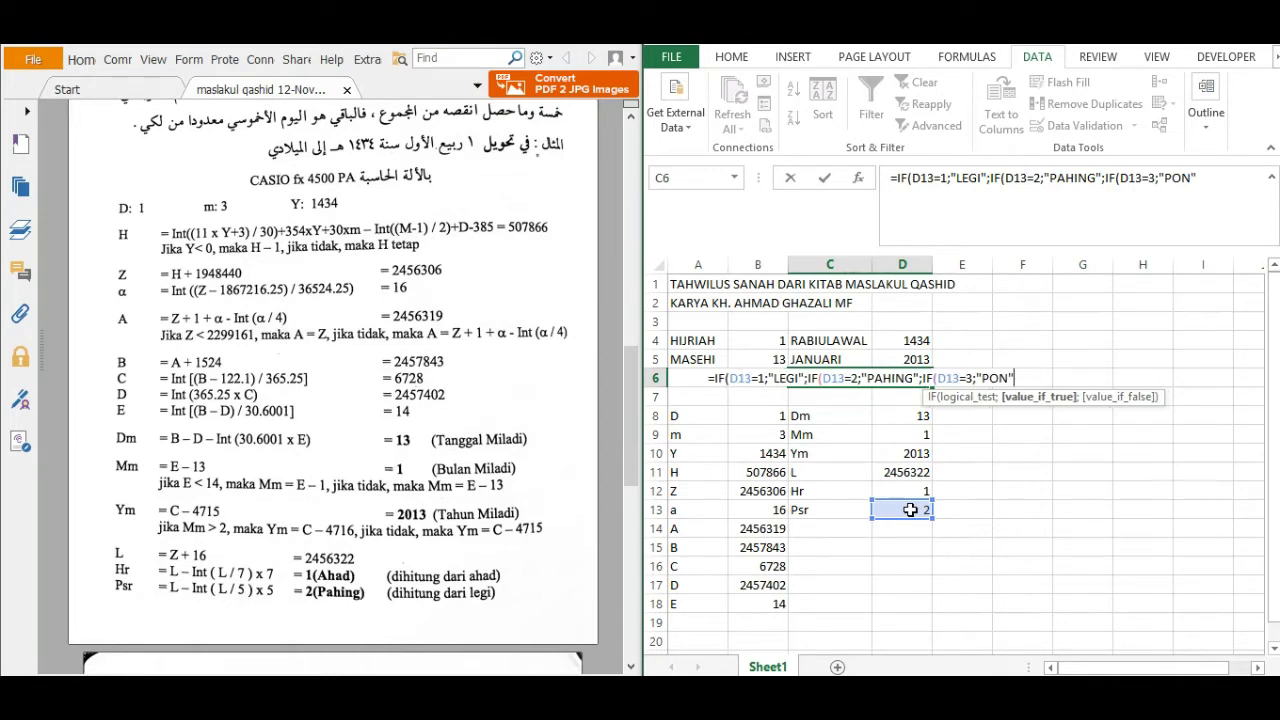
Step: Nest a fourth IF in the C6 pasaran formula that returns "WAGE" when D13 equals 4
text(;IF)
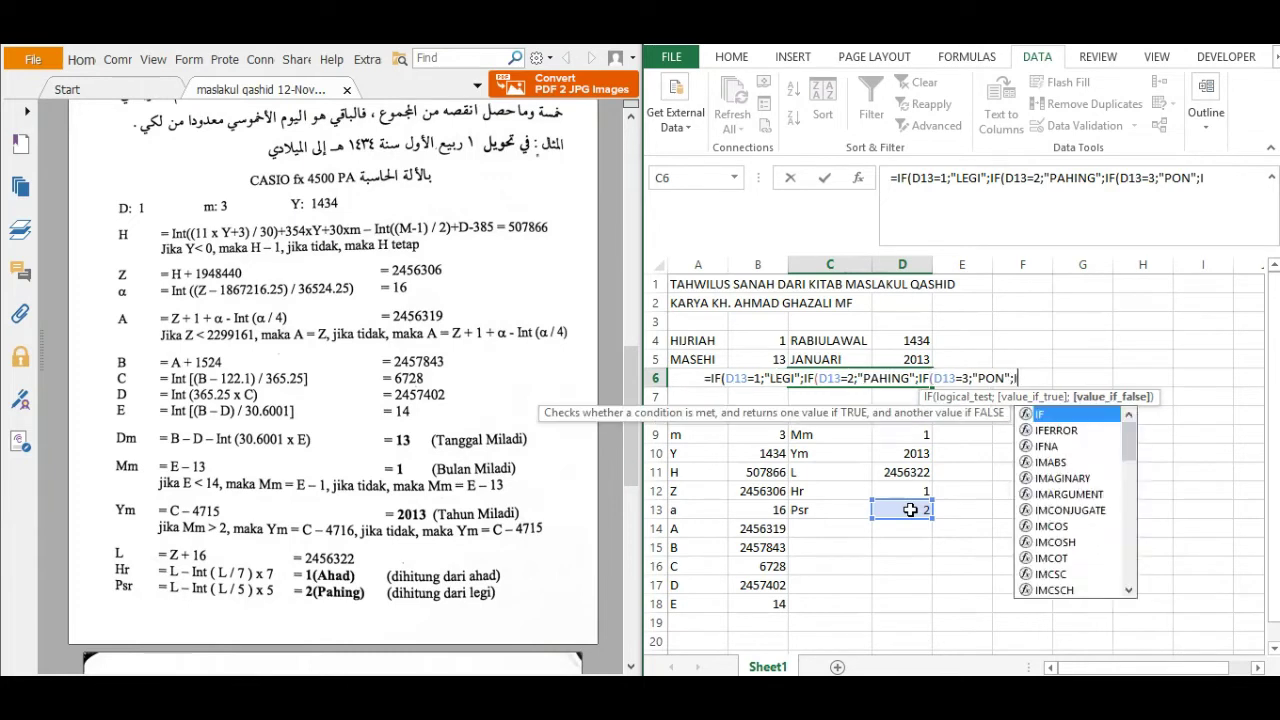
text(()
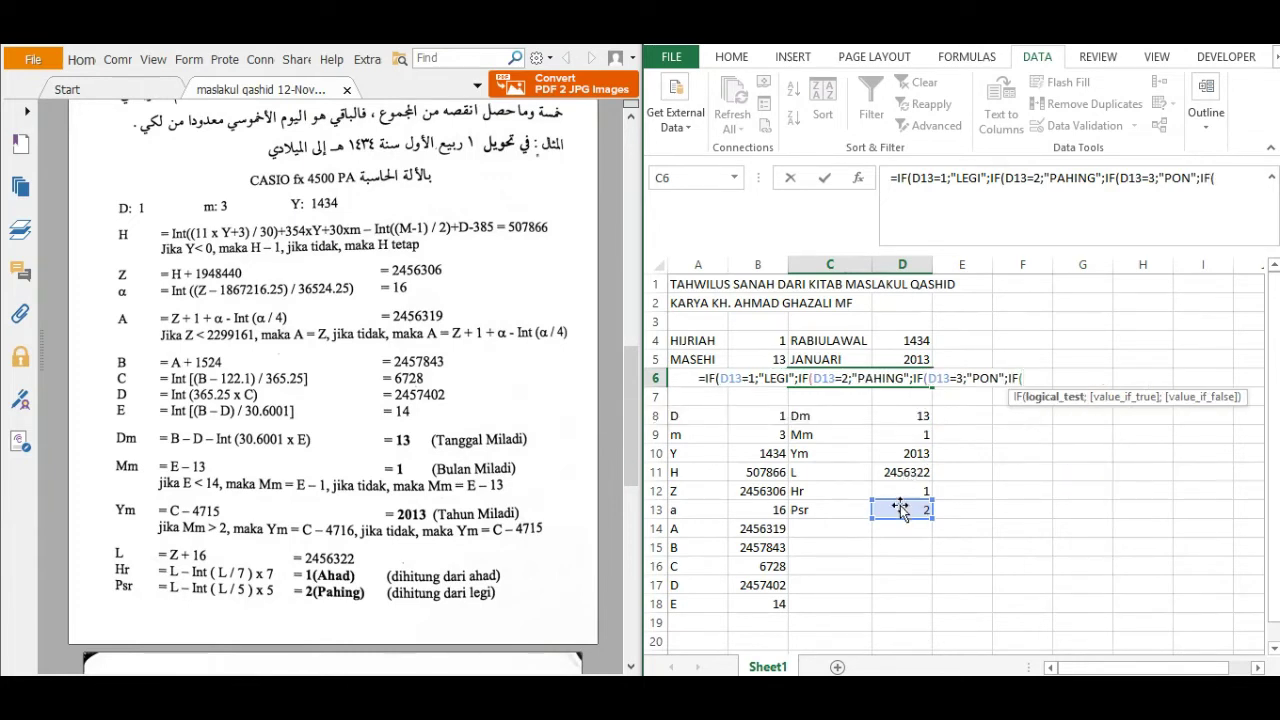
click(902, 508)
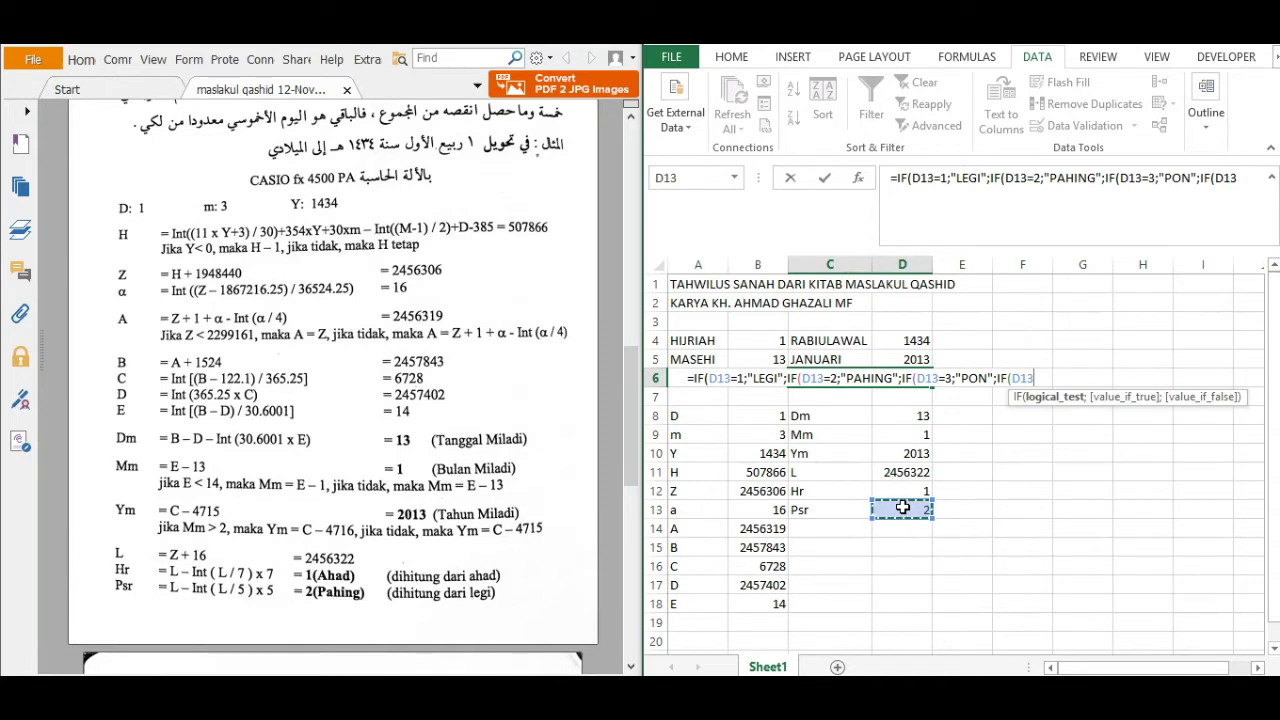
text(=)
text(4)
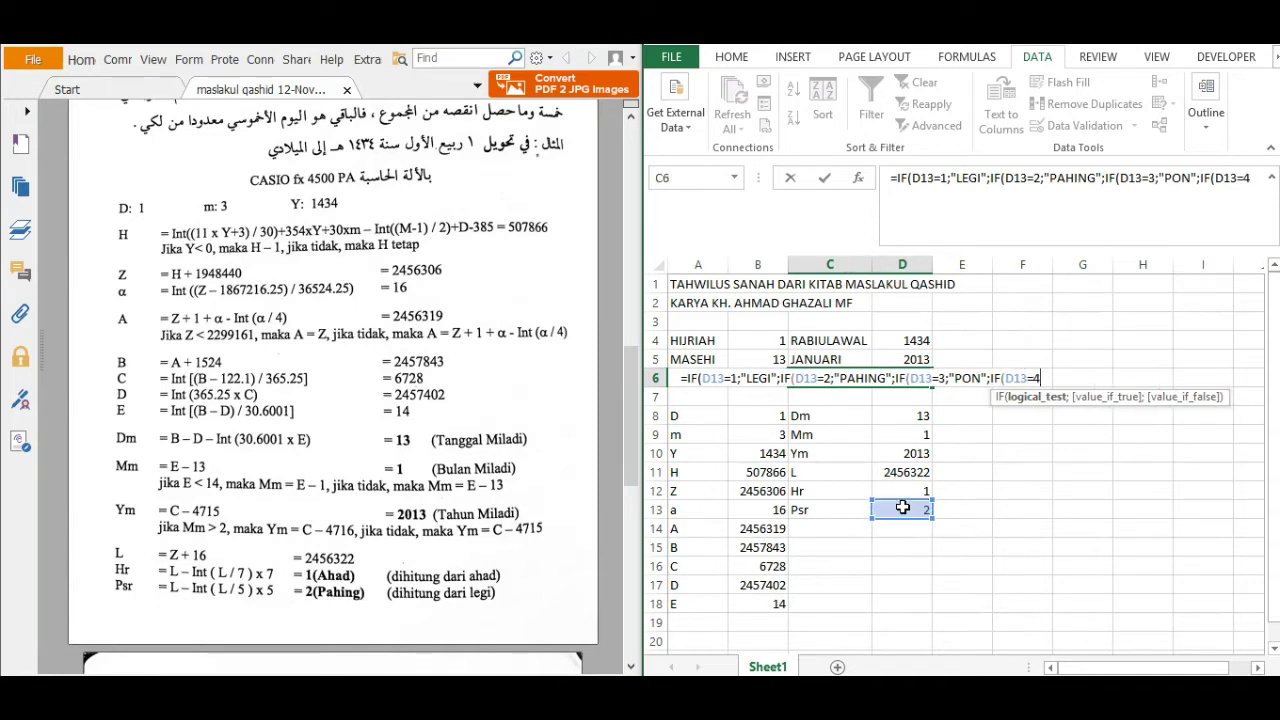
text(;"W)
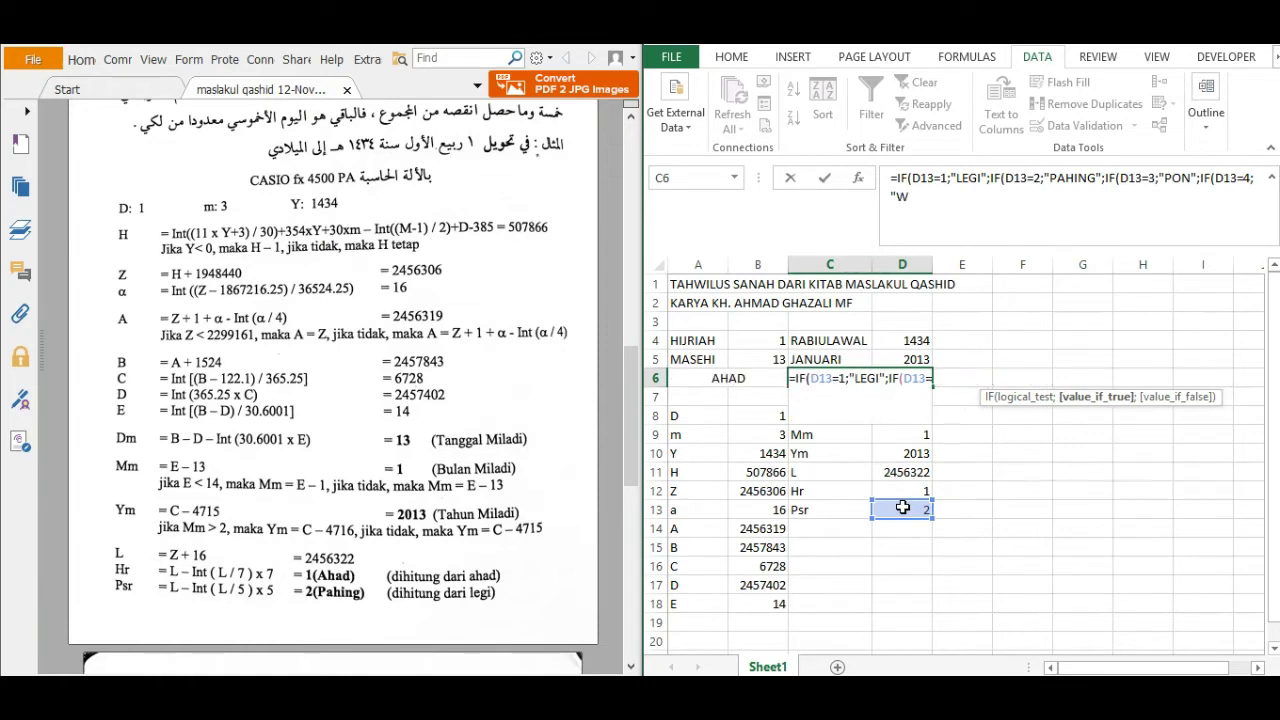
text(AGE";)
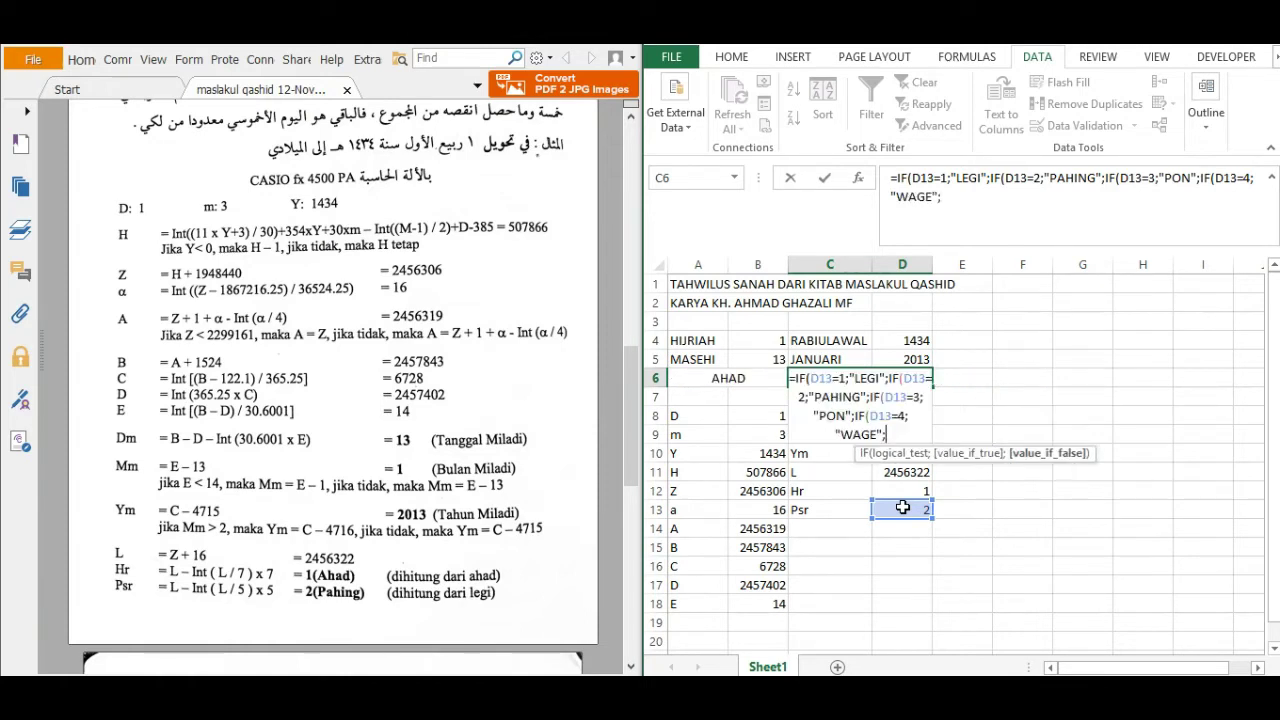
Step: Finish the C6 pasaran formula with "KLIWON" as the fallback value, close all the nested IFs and enter it
text(I)
key(BackSpace)
text("KLIWON)
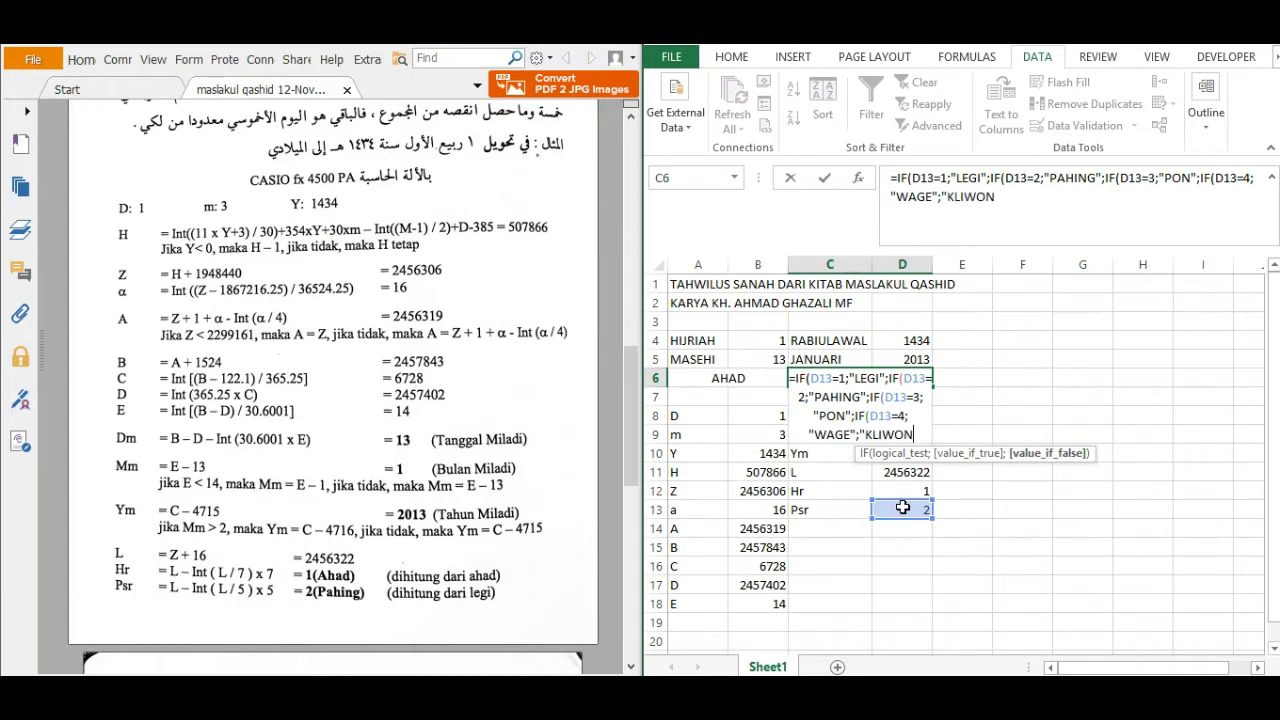
text(")
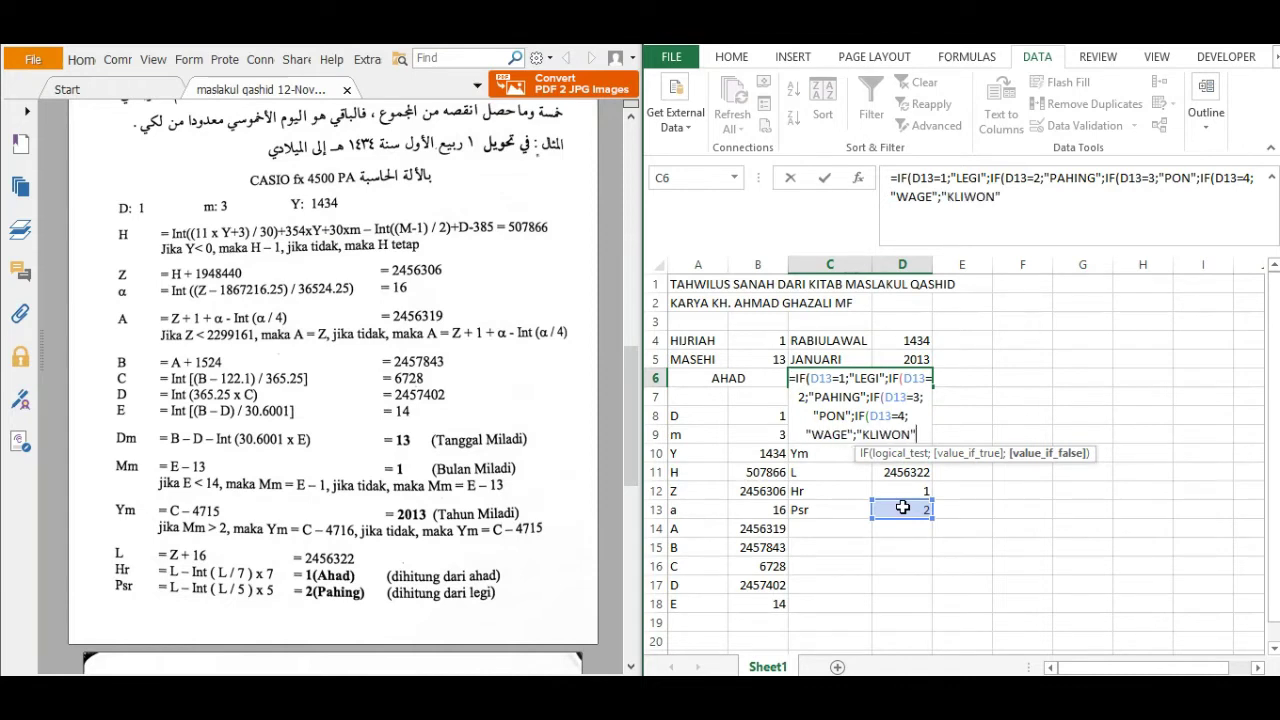
text()))))
key(Return)
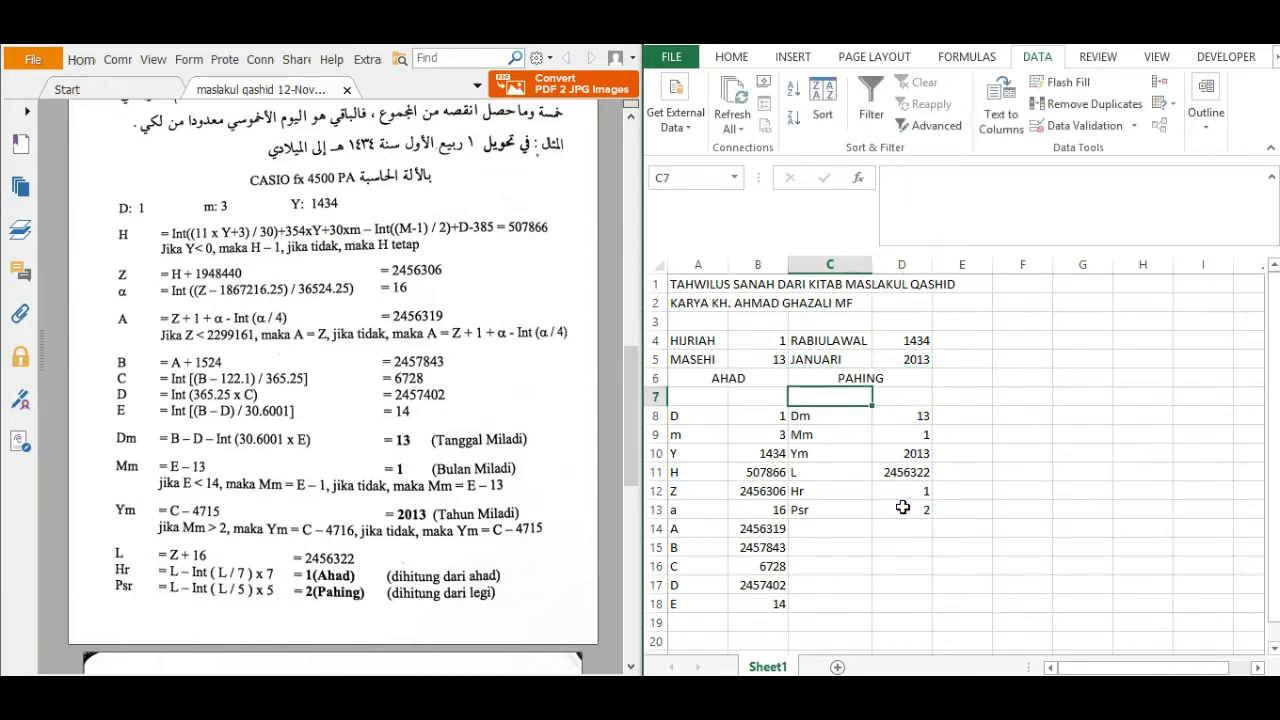
click(730, 385)
click(820, 378)
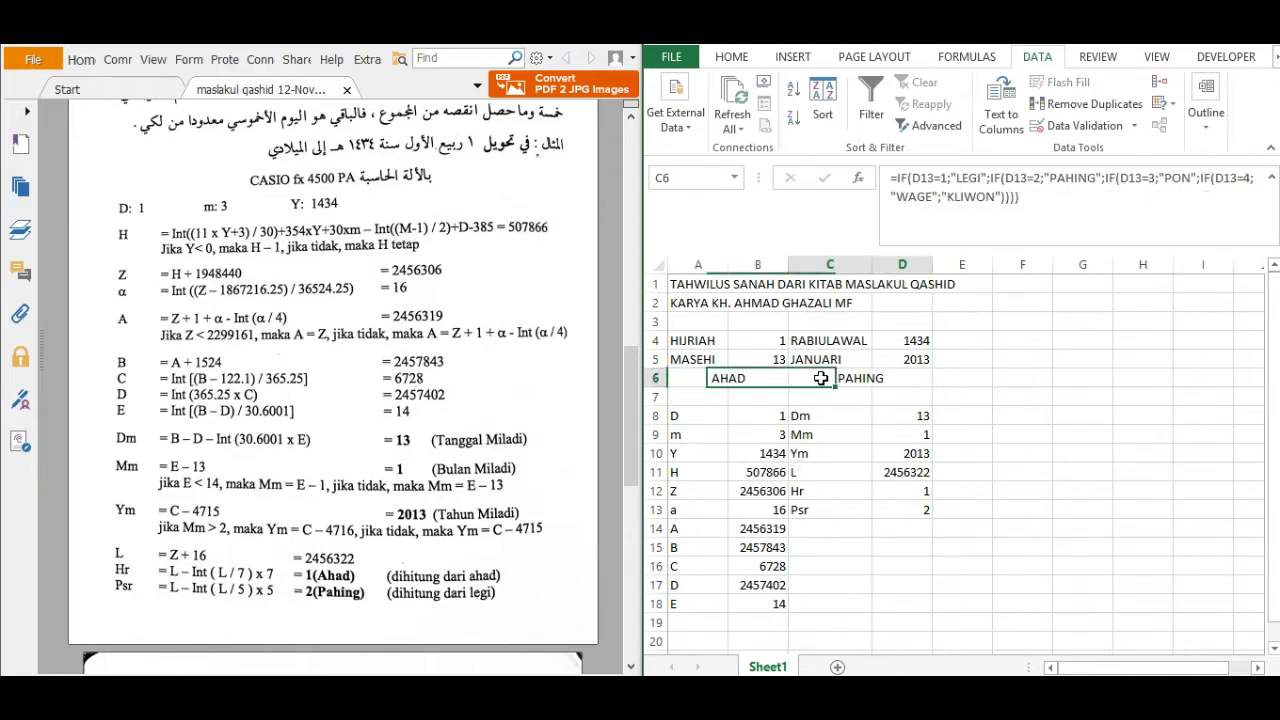
click(780, 377)
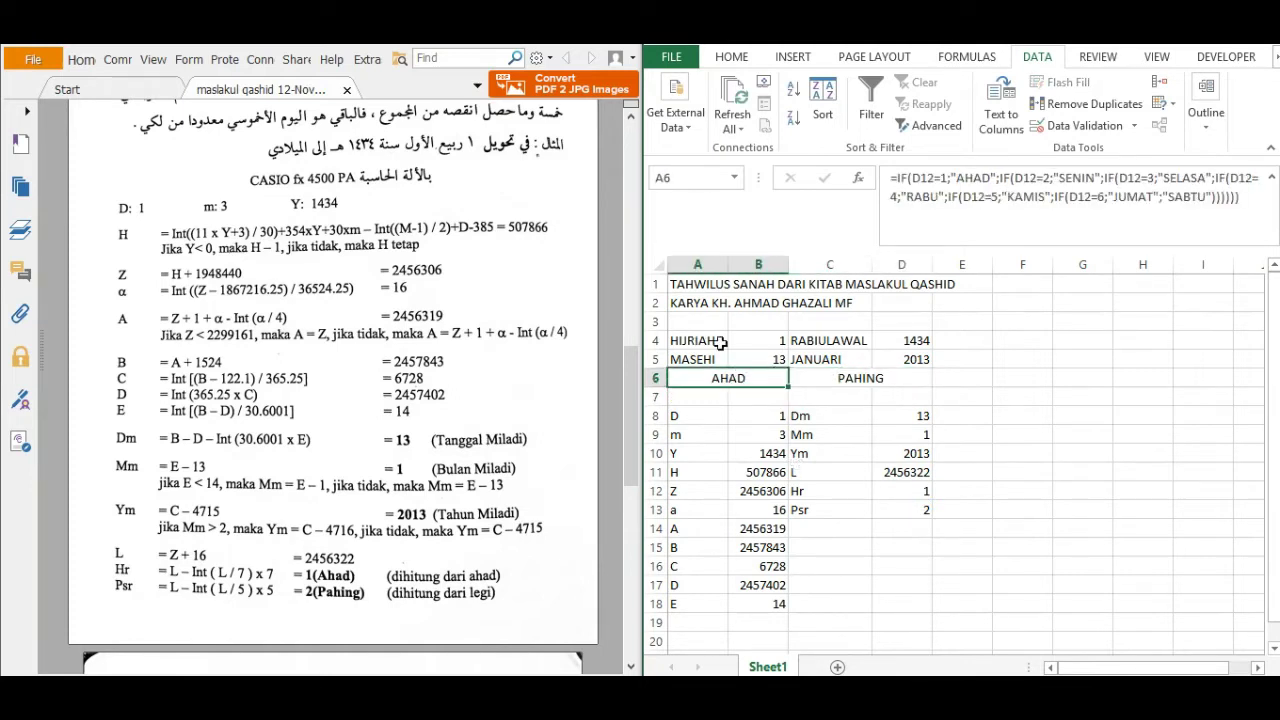
click(871, 387)
Step: Using the Masehi-to-Hijri example page as reference, label cell F4 MASEHI and cell F5 HIJRIAH
click(1025, 341)
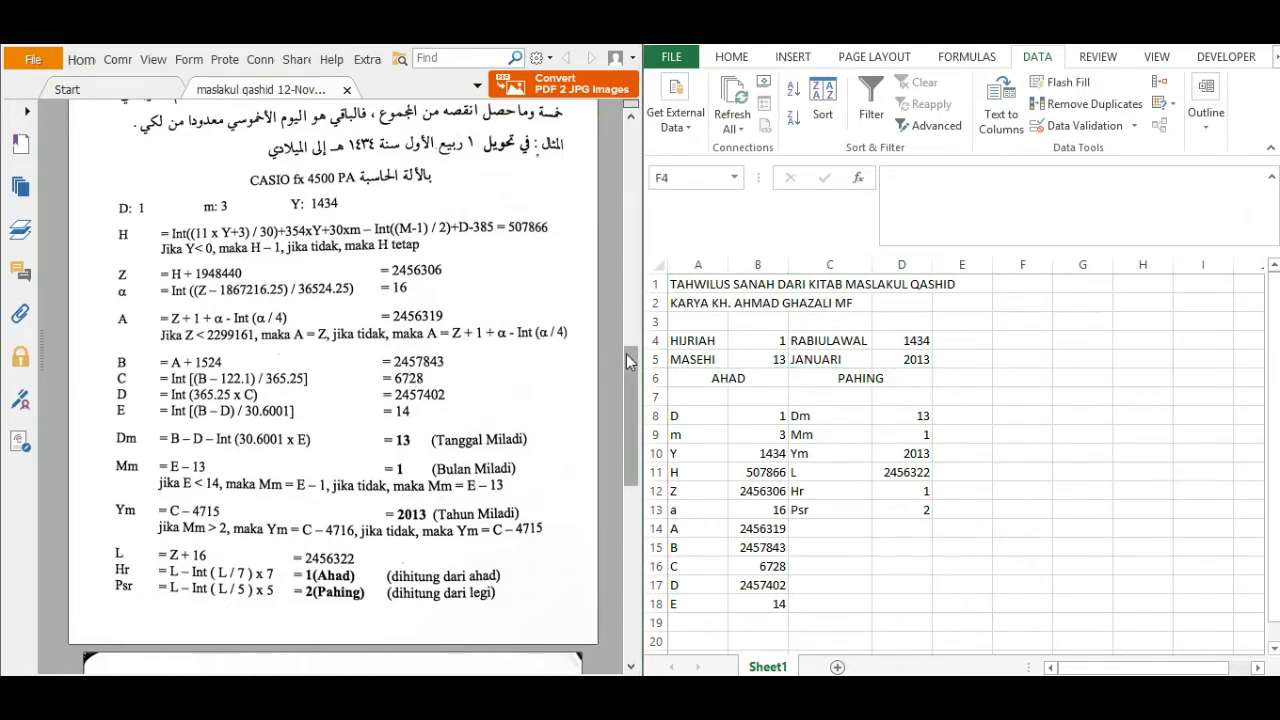
drag(631, 362, 633, 515)
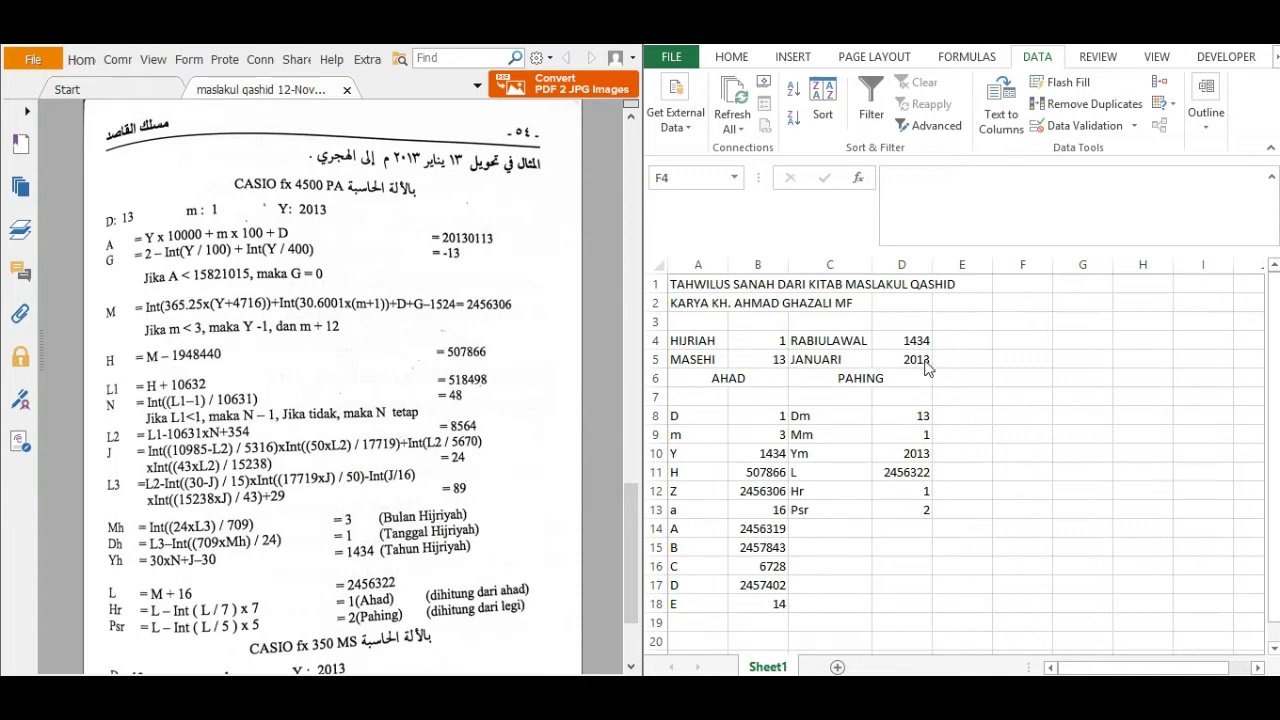
click(1006, 347)
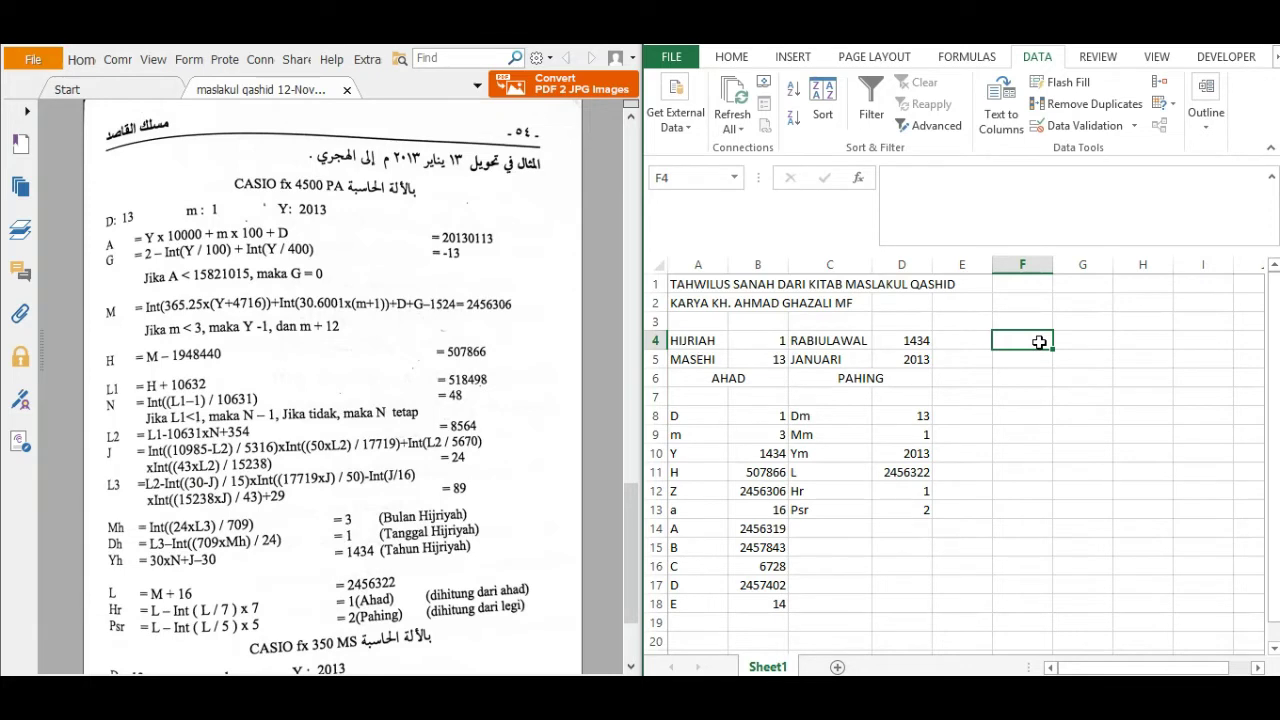
text(MASEHI)
key(Return)
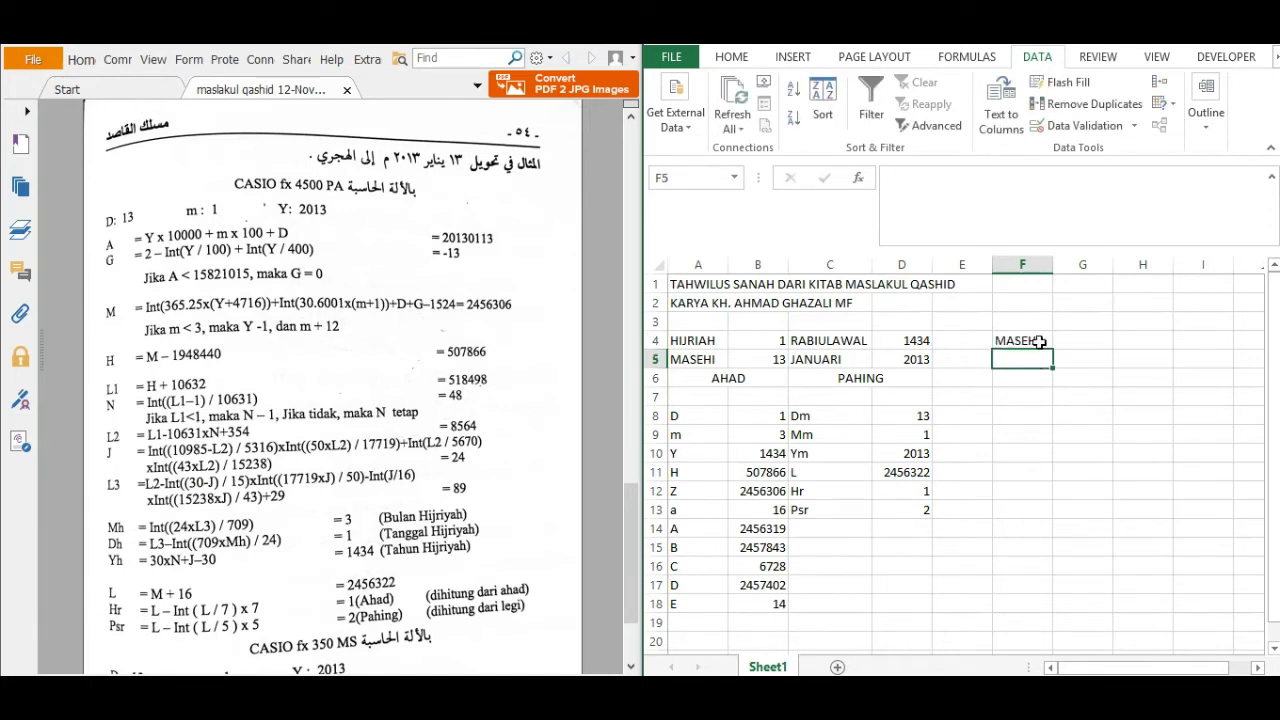
text(HIJRIAH)
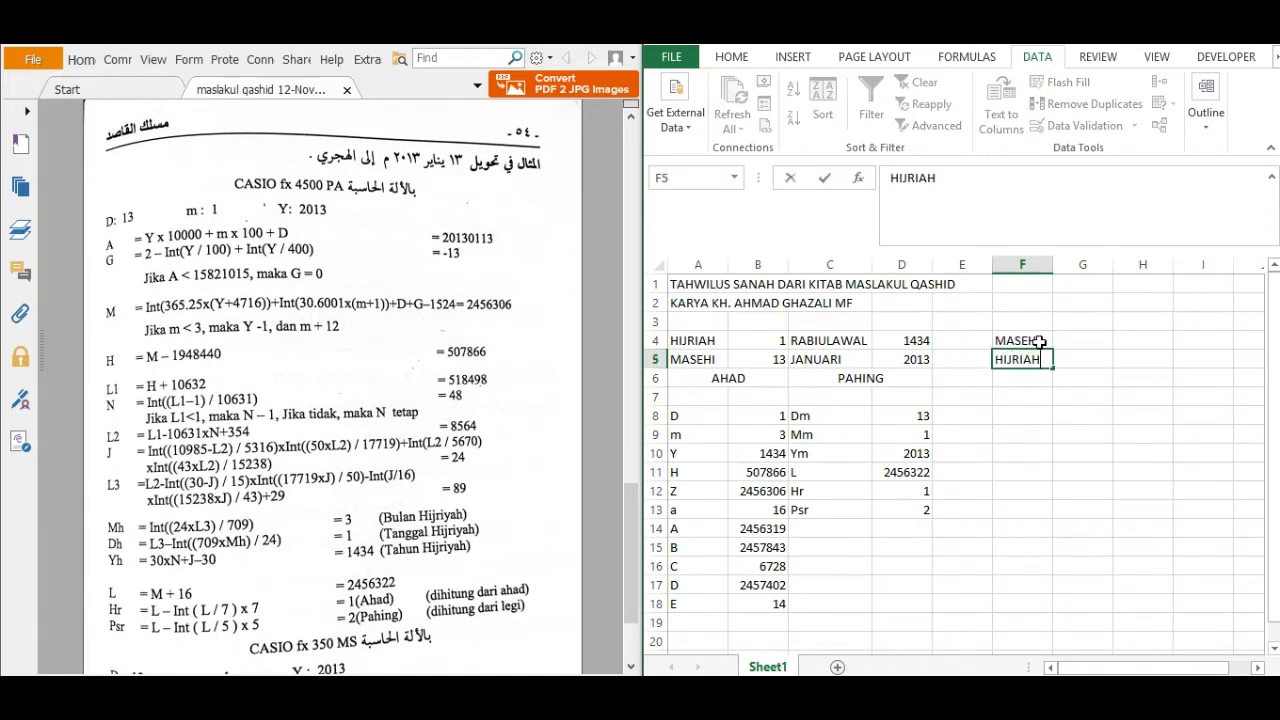
Step: Enter 13 as the Masehi day in G4, beside the new MASEHI label
key(Up)
key(Right)
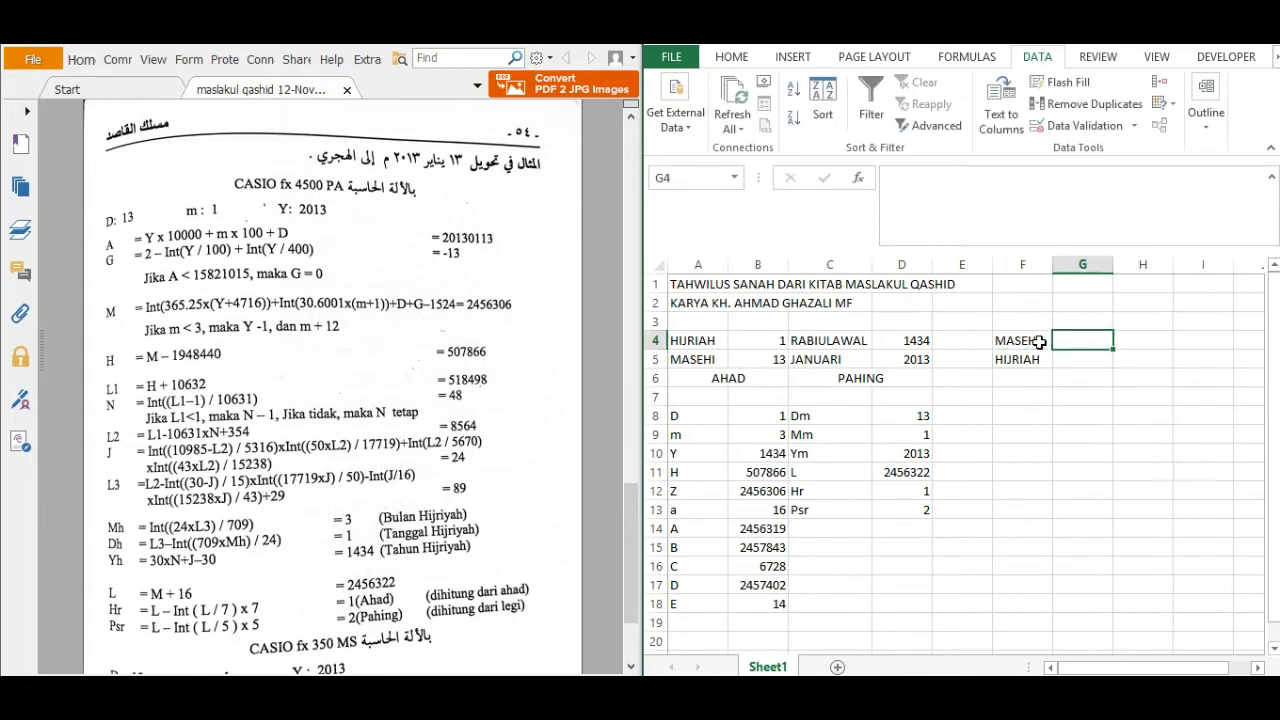
text(13)
key(Tab)
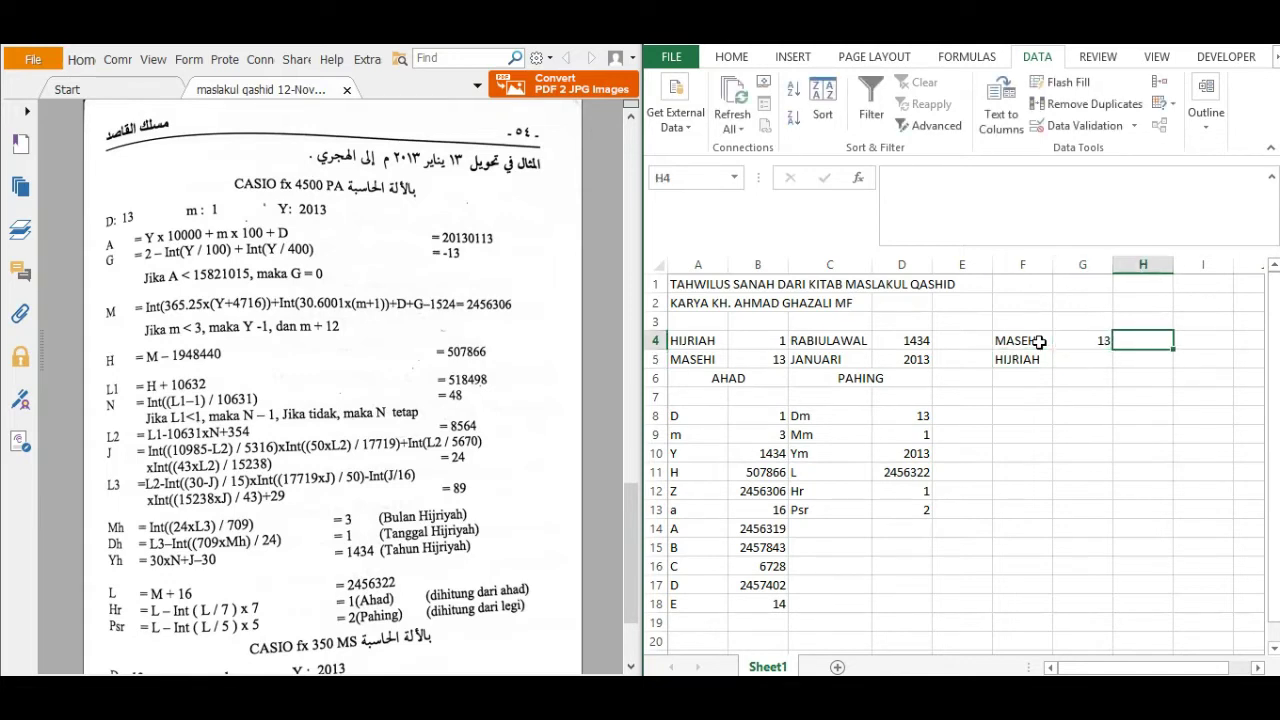
Step: Open data validation for the Masehi month cell H4 and restrict its allowed entries to a List
click(1105, 123)
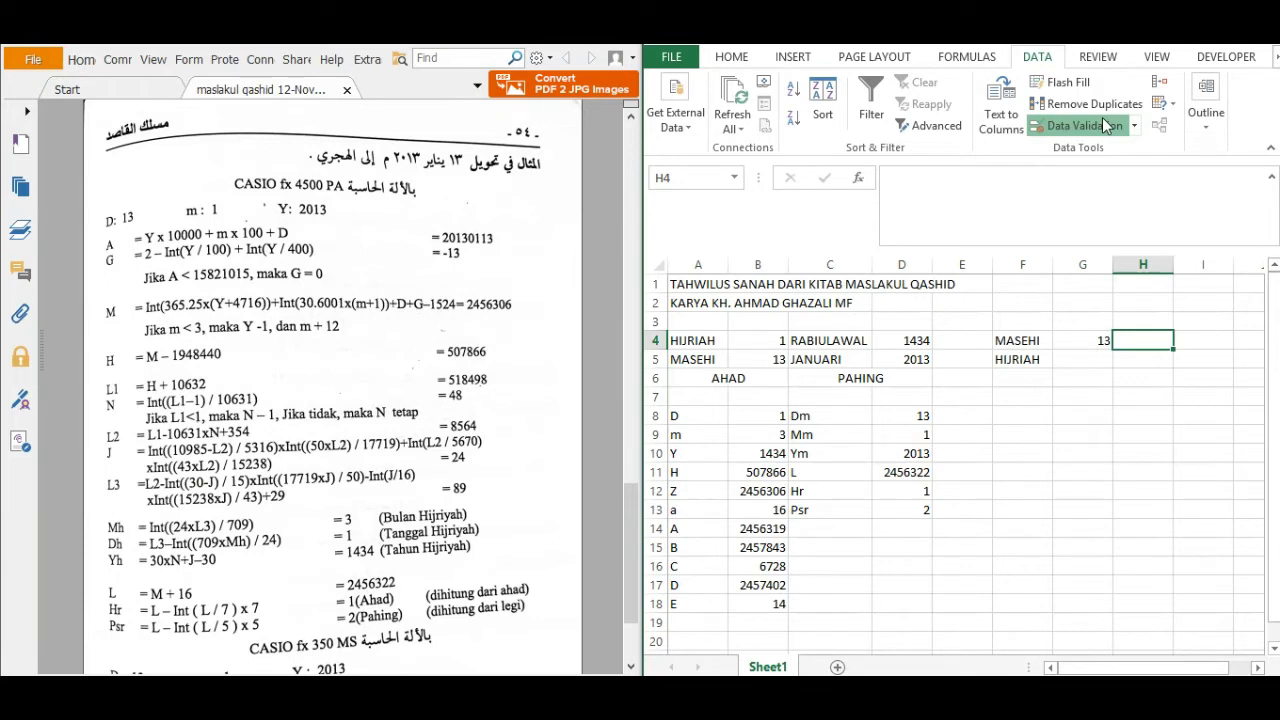
click(893, 315)
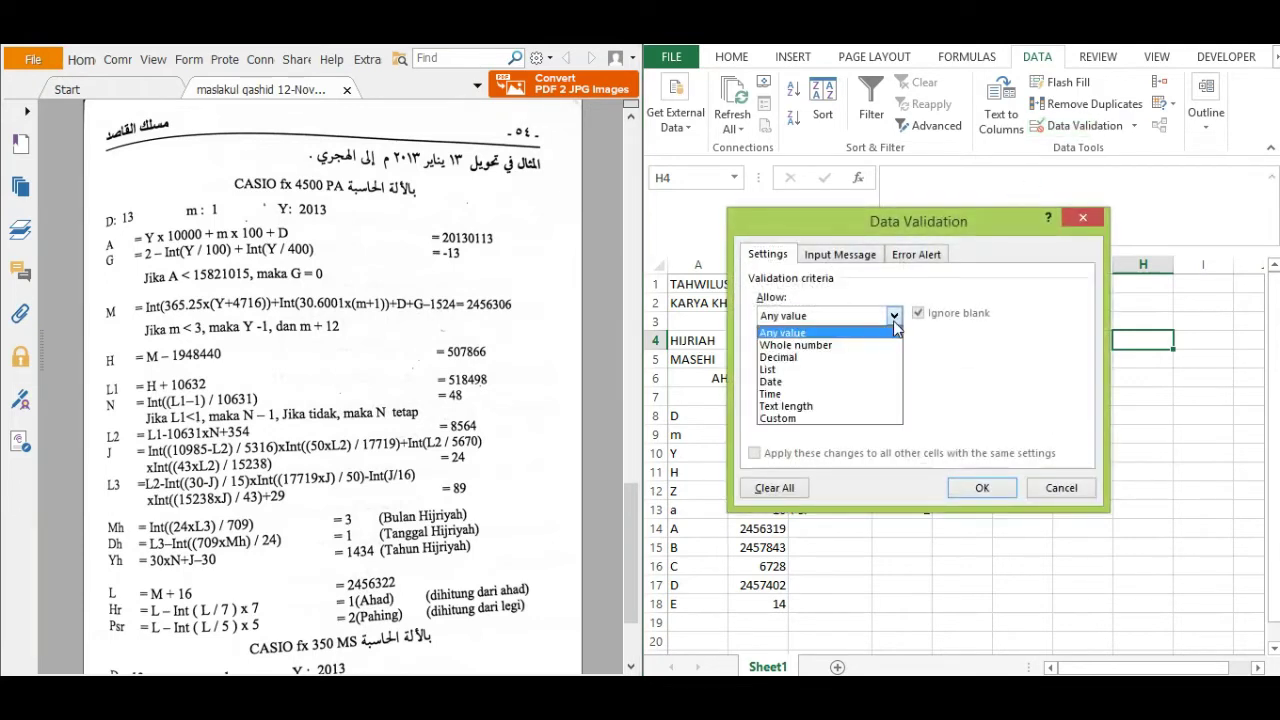
click(838, 360)
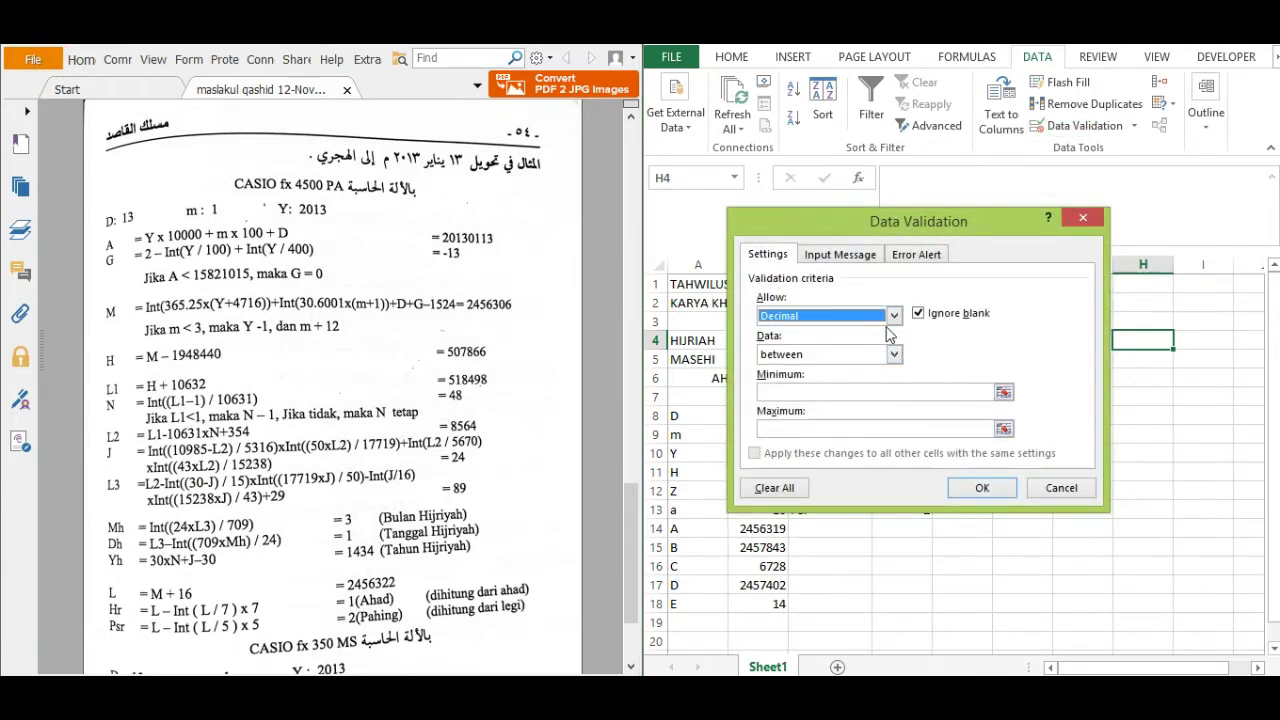
click(893, 315)
click(845, 370)
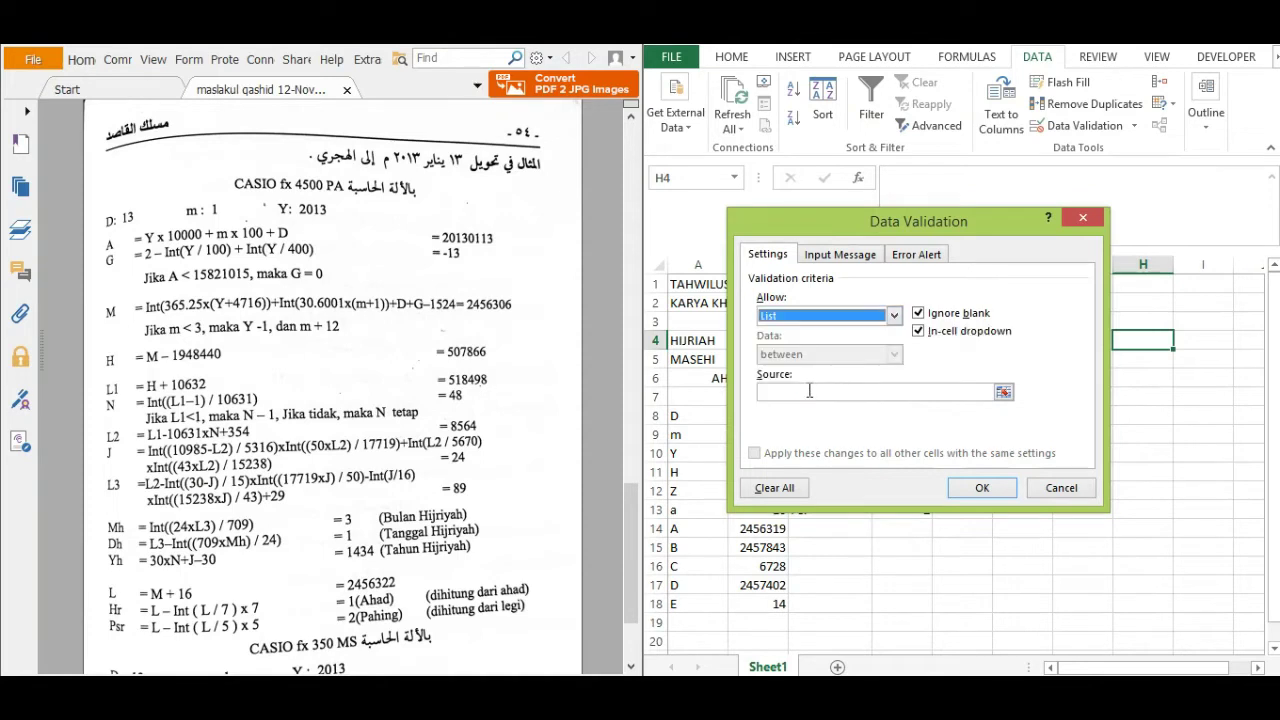
Step: Fill the H4 list source with the twelve months from JANUARI to DESEMBER, separated by semicolons, and apply the validation
click(808, 392)
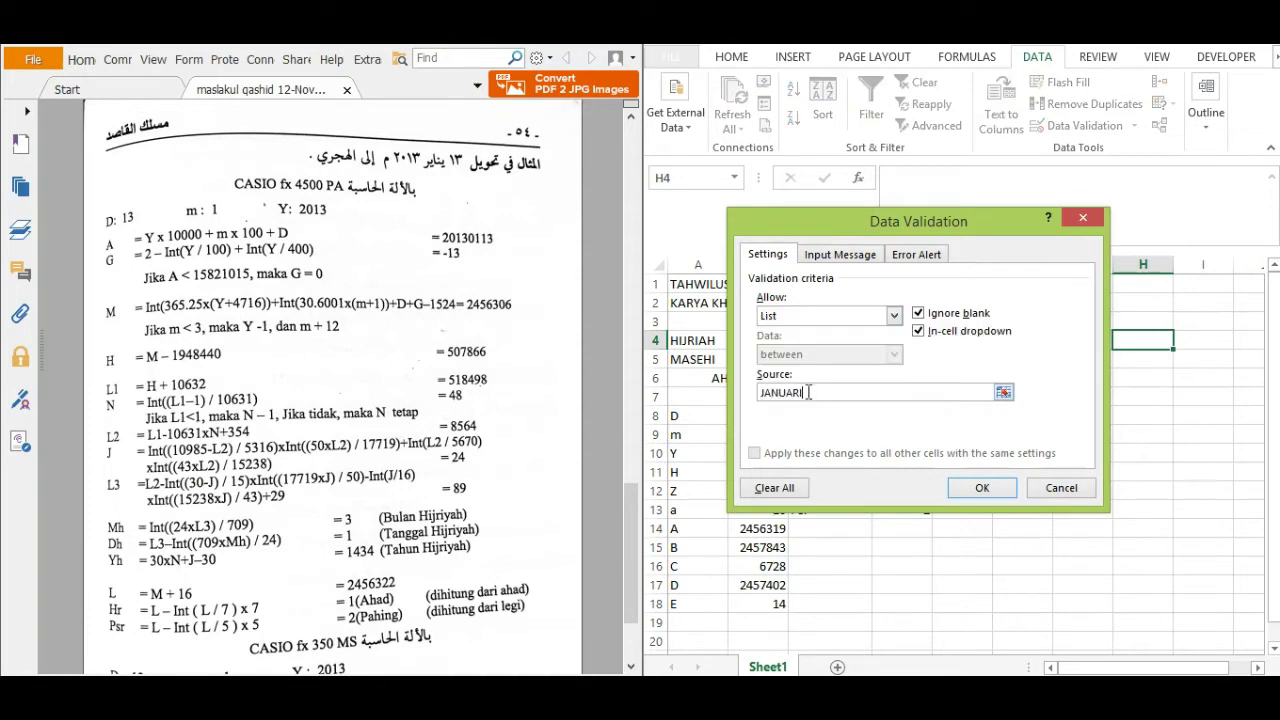
text(JANUARI; FEBRUARI; MARET; APRIL; MEI; JUNI)
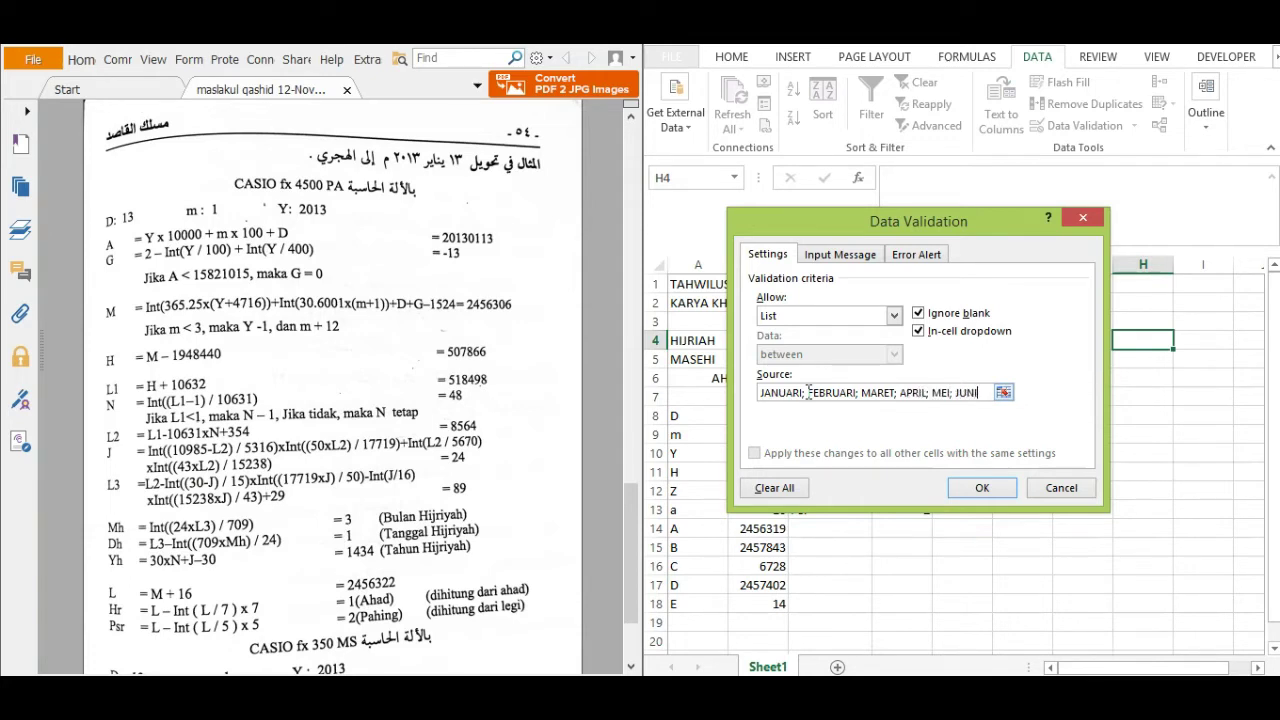
text(JU)
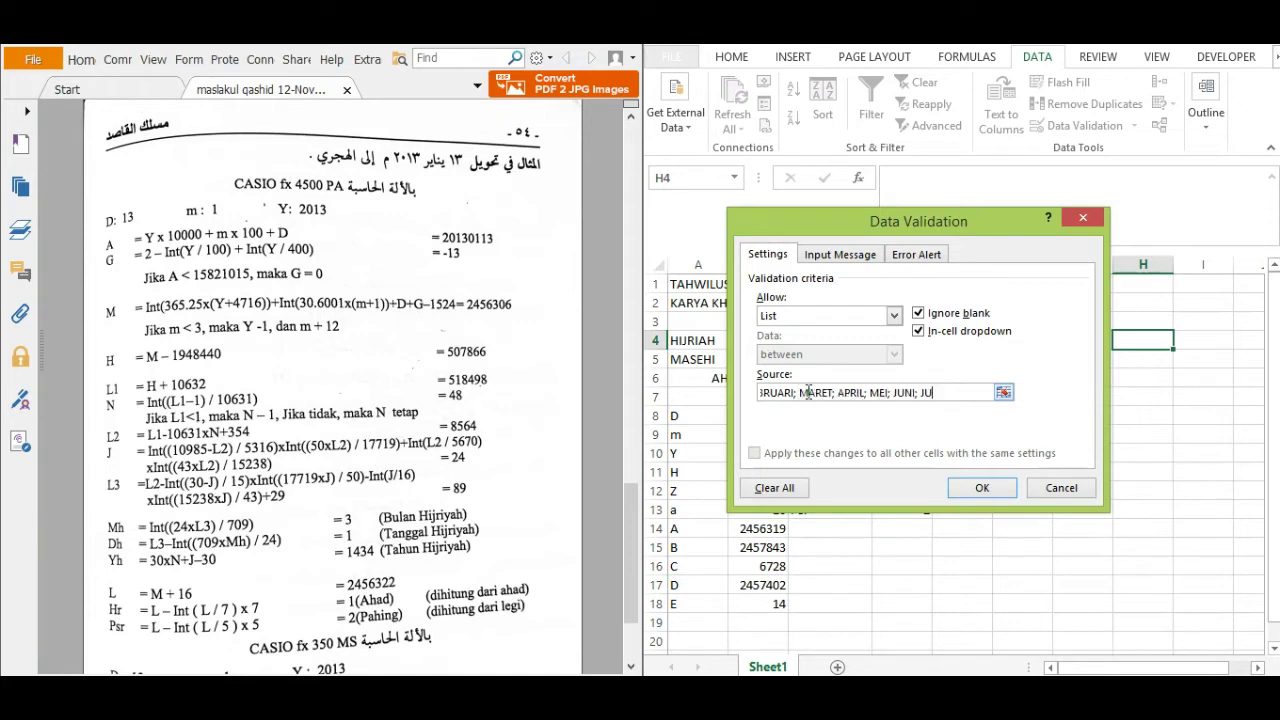
text(LI; AGUSTUS)
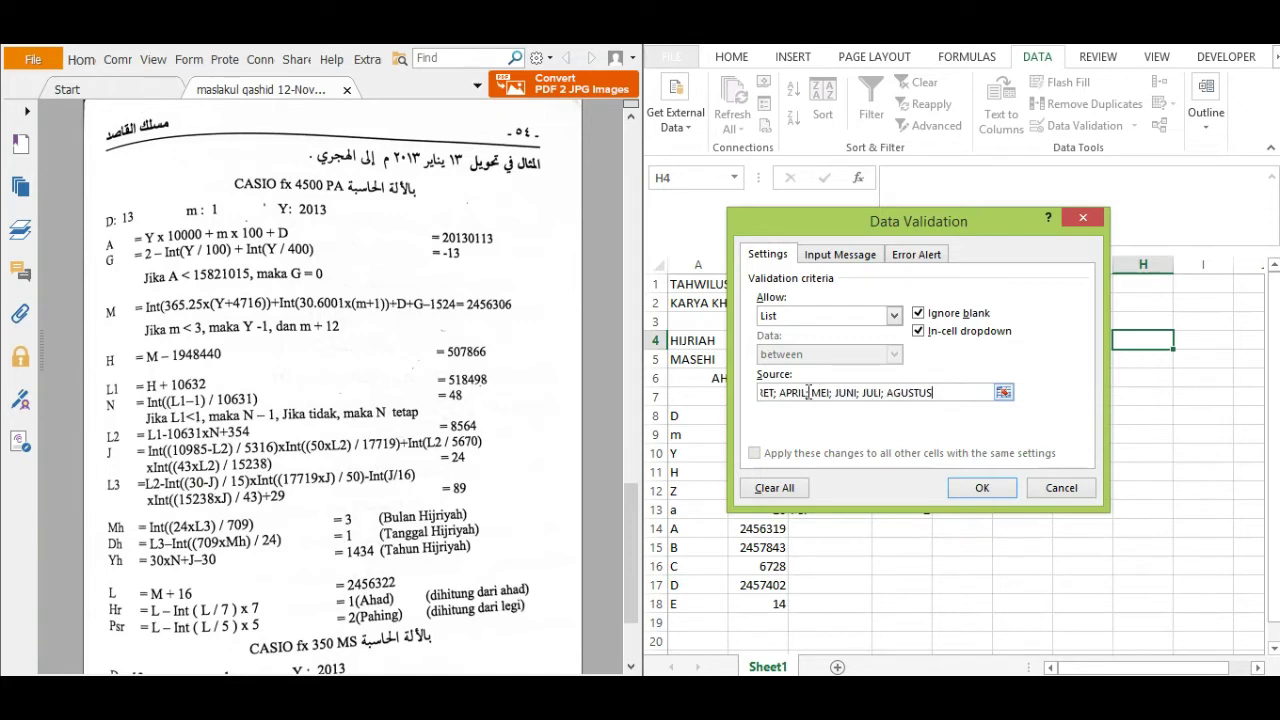
text(; SEPTEMBER; OKTOBER; NOVEMBER; DESEMBER)
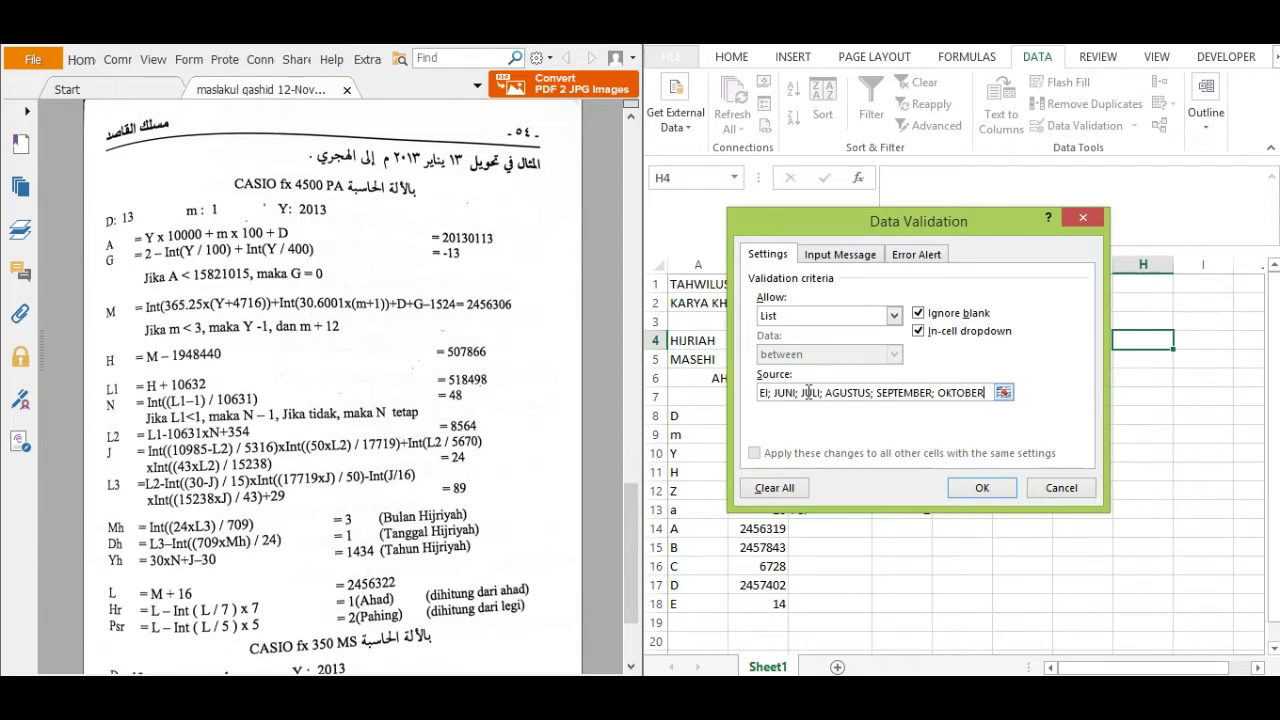
text(NOVEMBER)
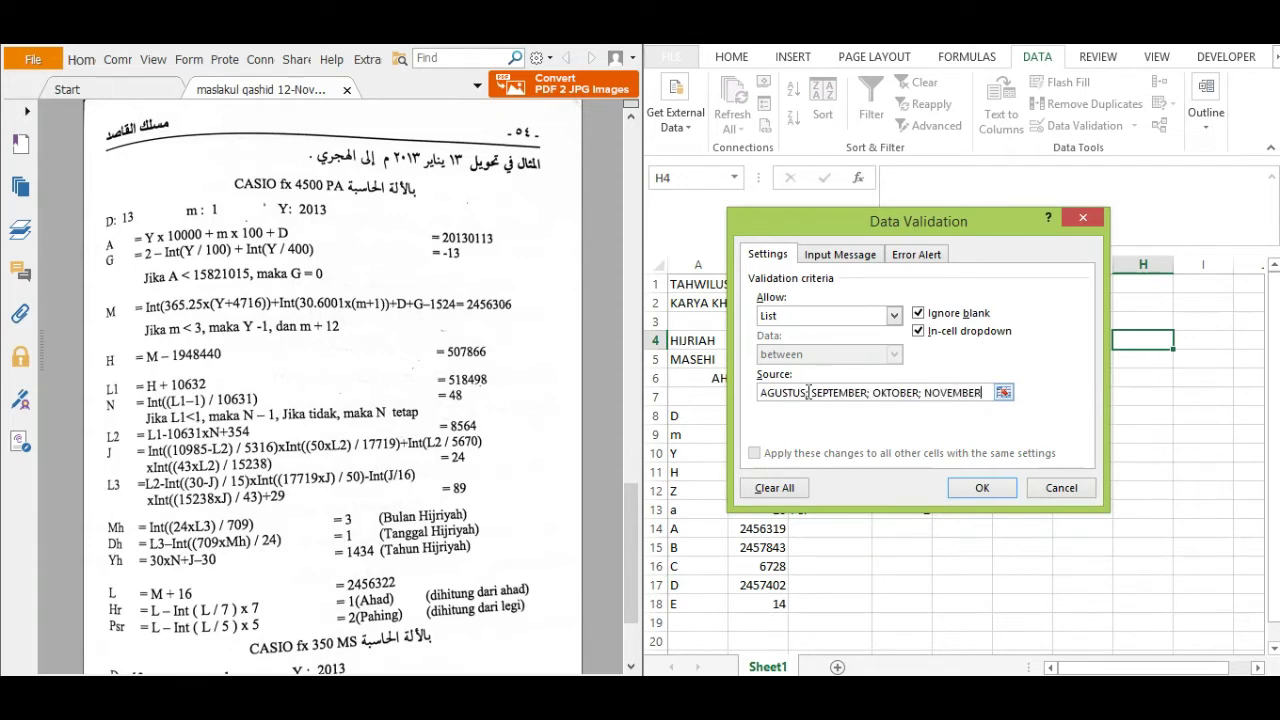
text(; DESEMBER)
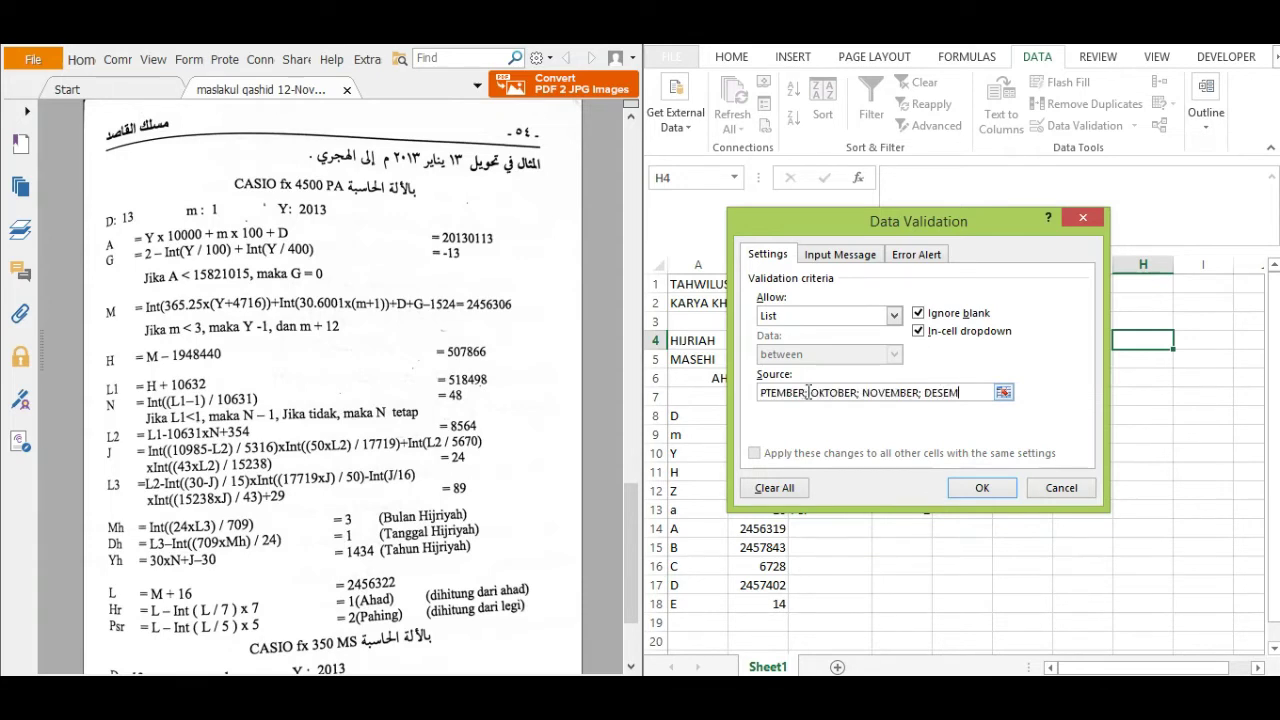
click(982, 487)
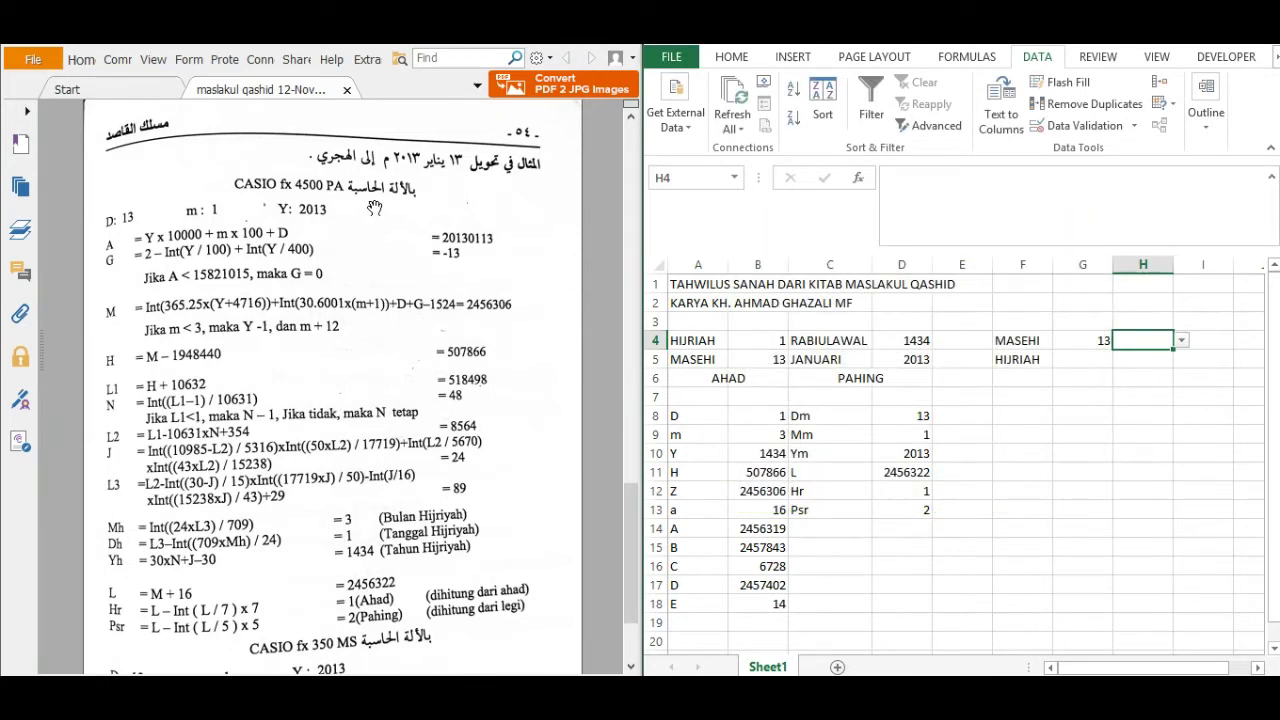
Step: Choose JANUARI as the Masehi month in H4 and set the width of column H to 12
click(1181, 341)
click(1140, 357)
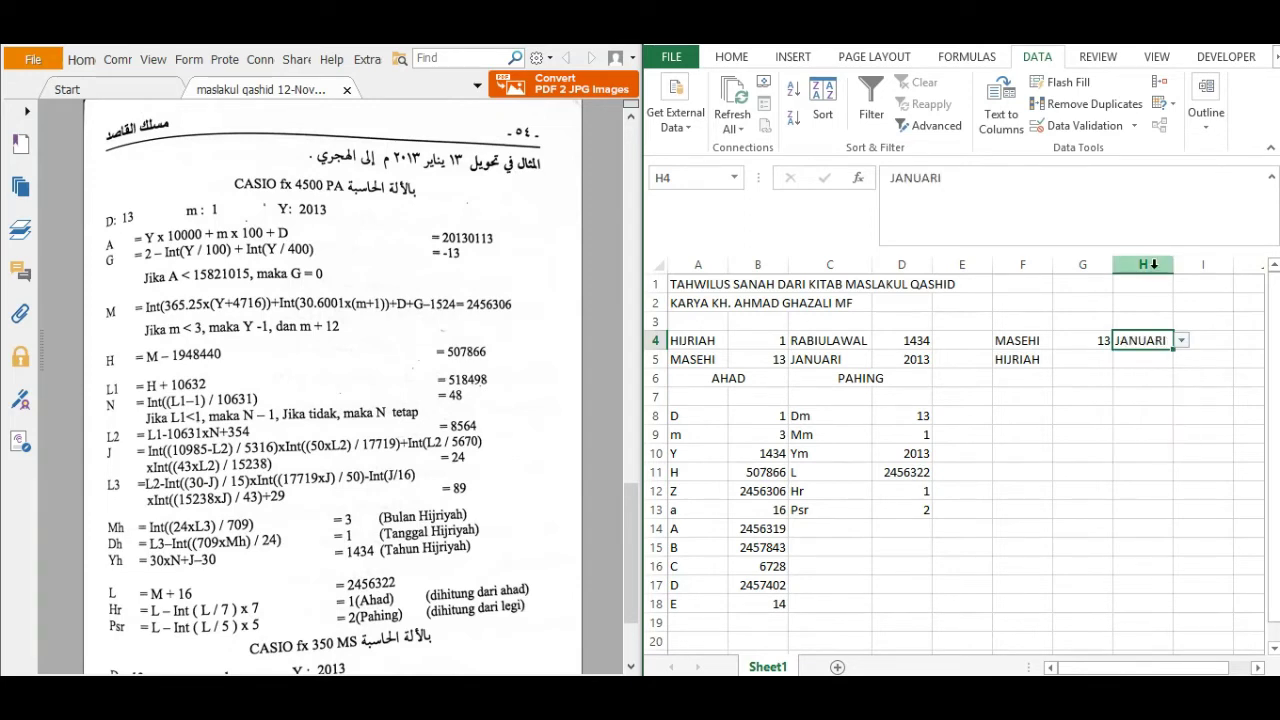
click(1154, 264)
right_click(1143, 338)
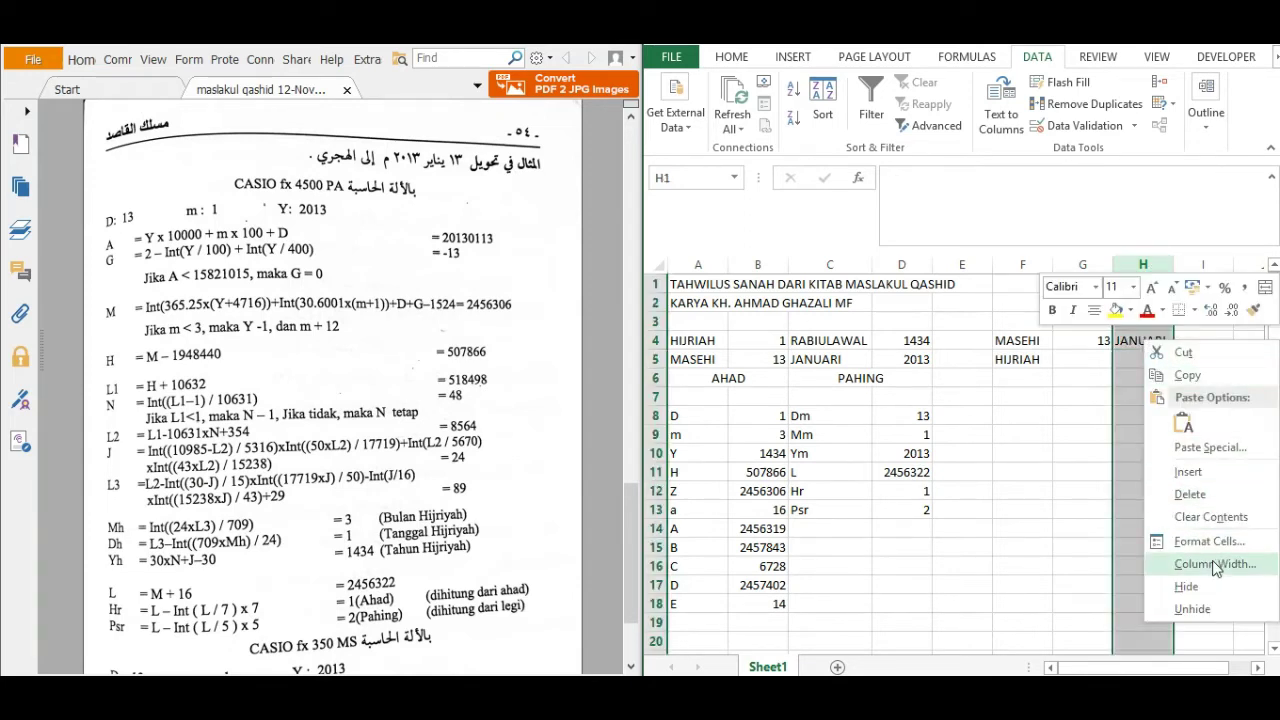
click(1215, 564)
text(1)
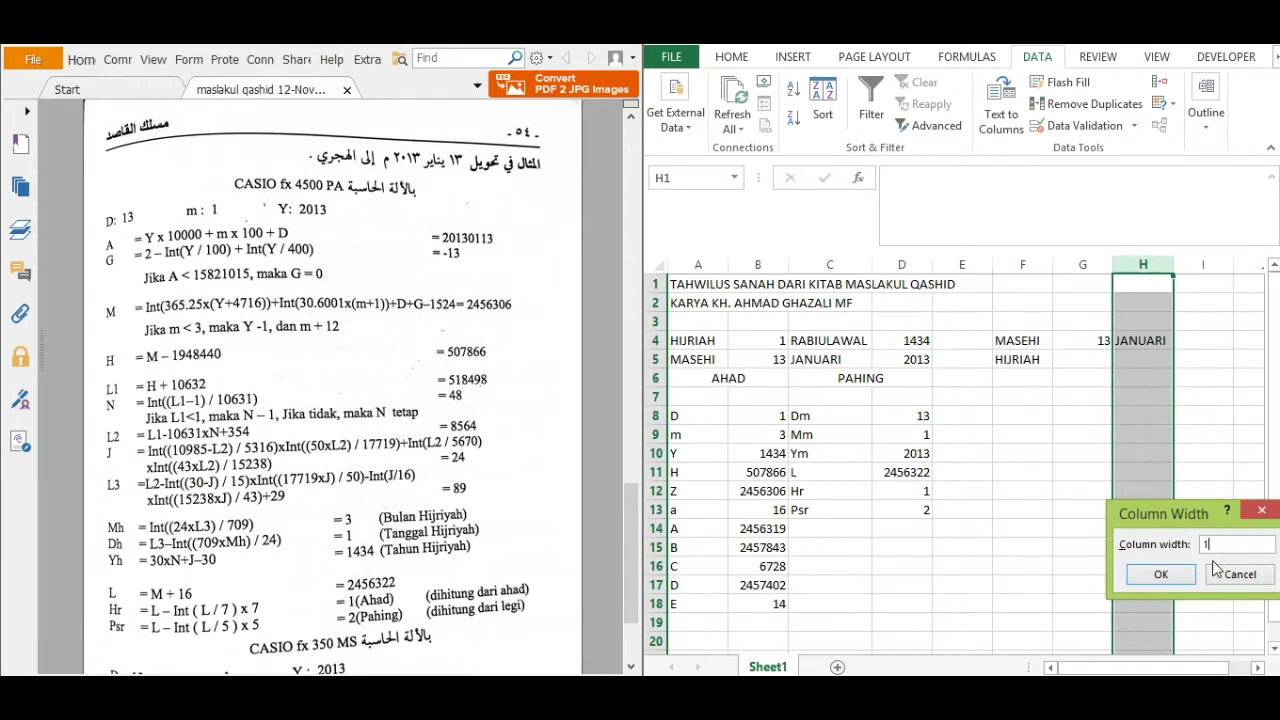
text(2)
click(1161, 574)
Step: Enter 2013 as the Masehi year in I4
click(1224, 340)
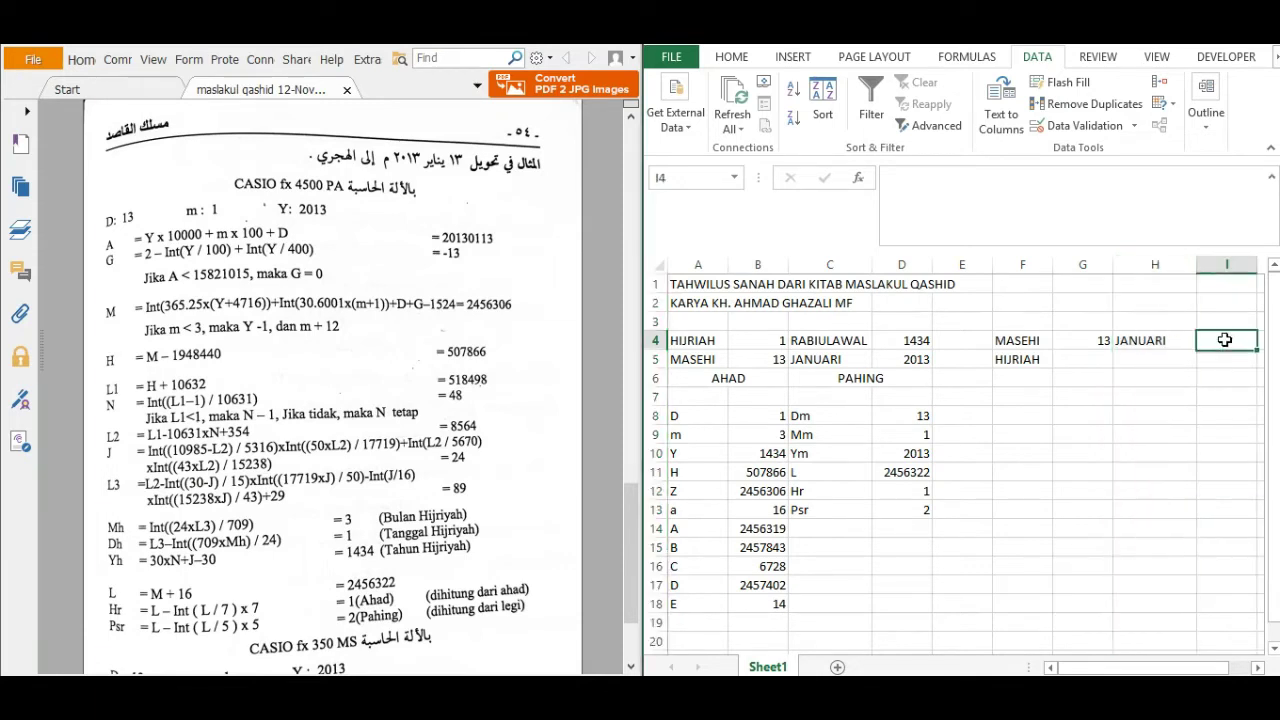
text(2013)
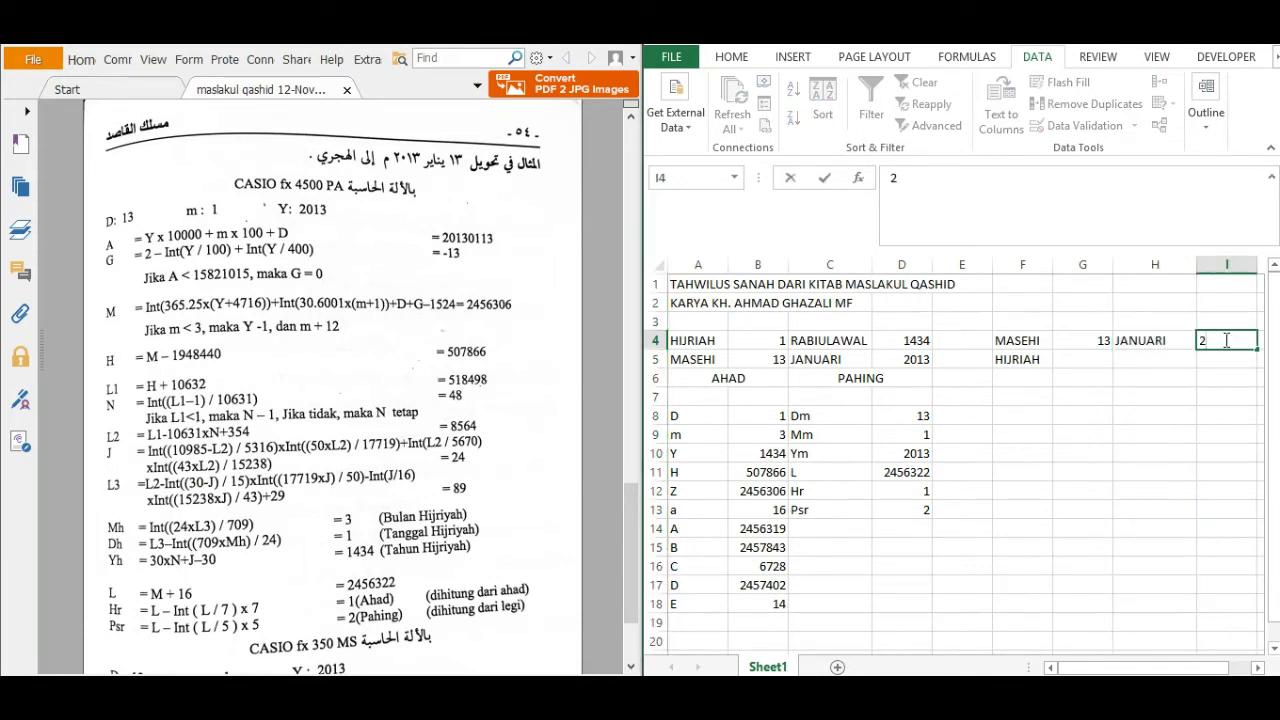
key(ctrl+Return)
Step: Merge and center cells F6:G6, and merge and center cells H6:I6, below the HIJRIAH row
key(Down)
key(Left)
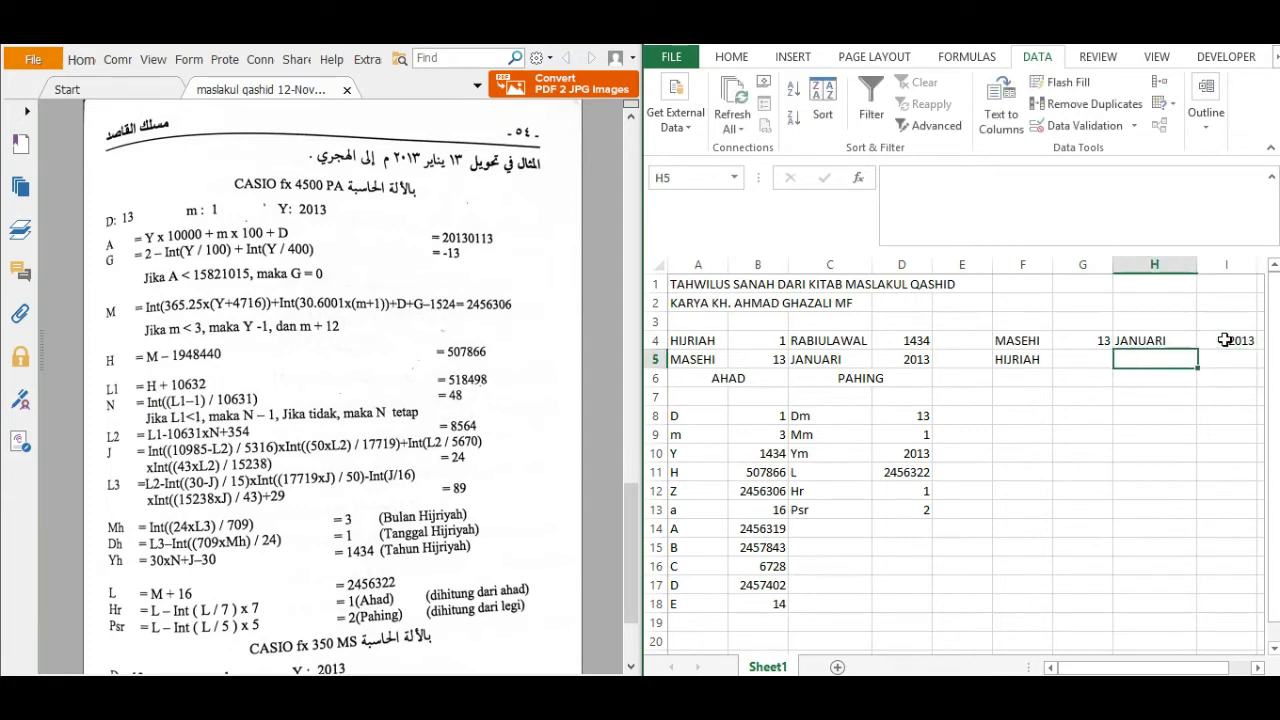
key(Left)
key(Right)
key(Right)
key(Down)
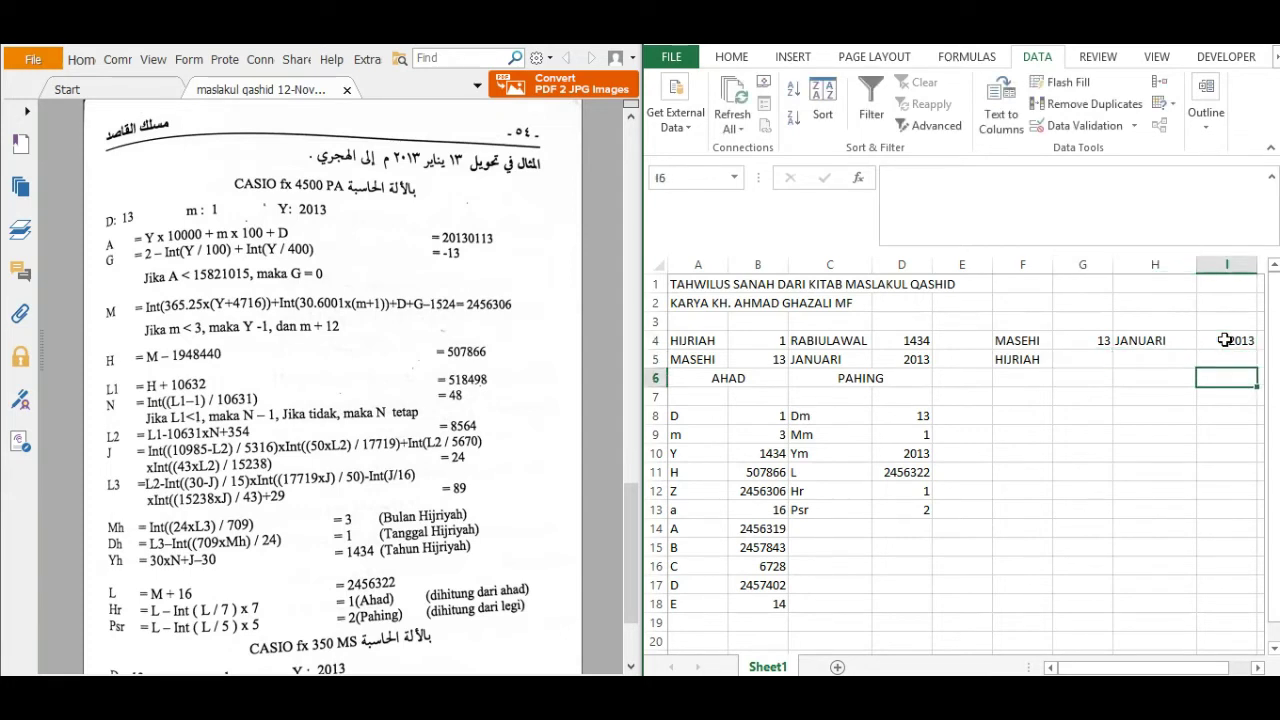
key(Left)
key(Left)
key(Left)
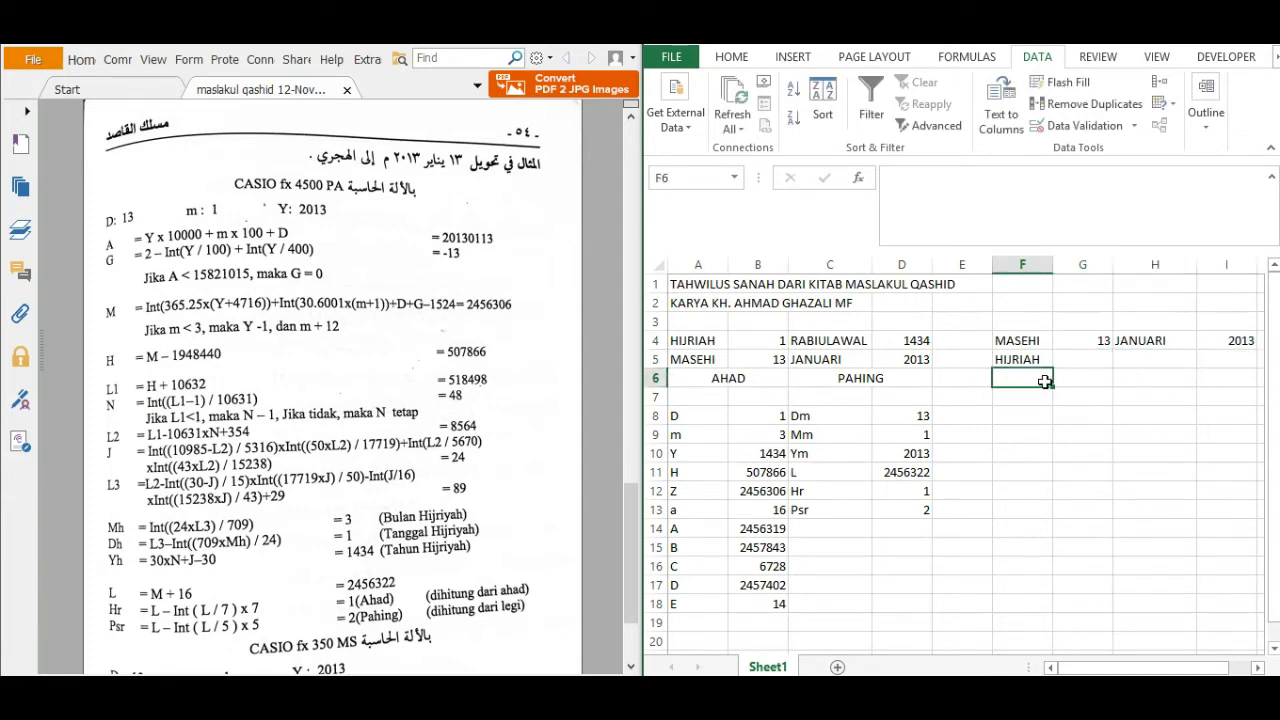
drag(1040, 378, 1072, 377)
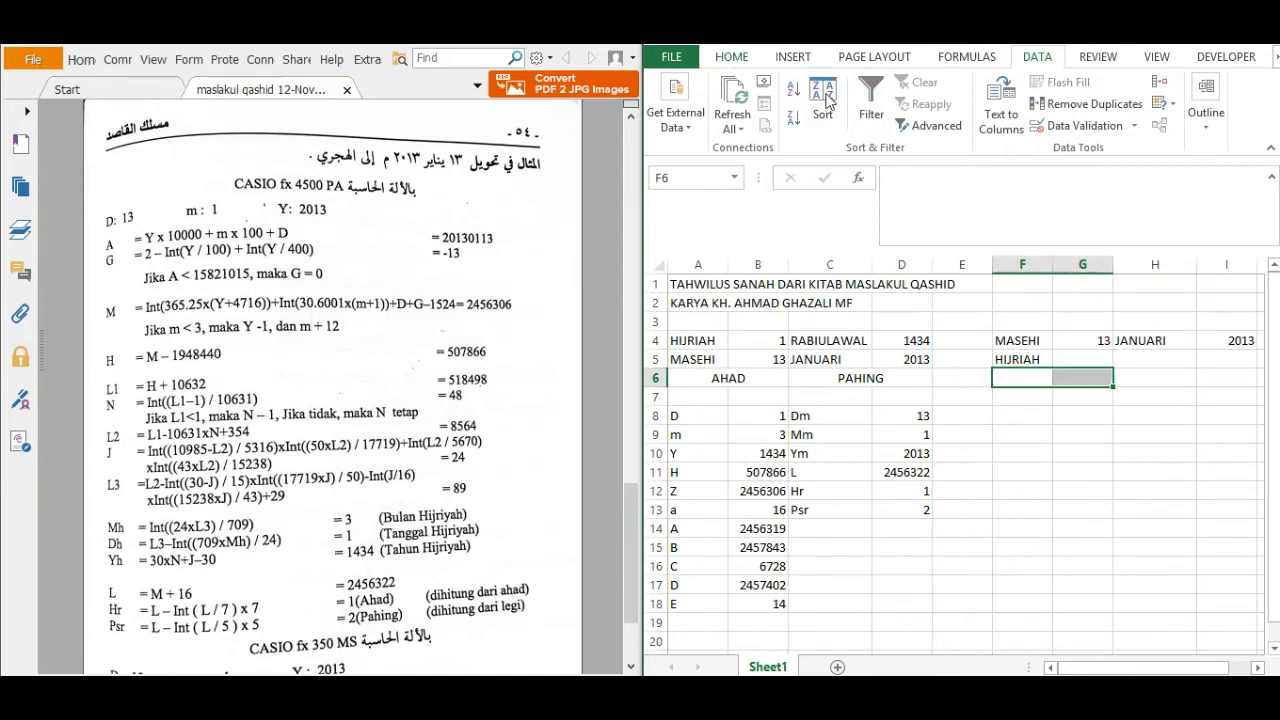
click(736, 58)
click(894, 130)
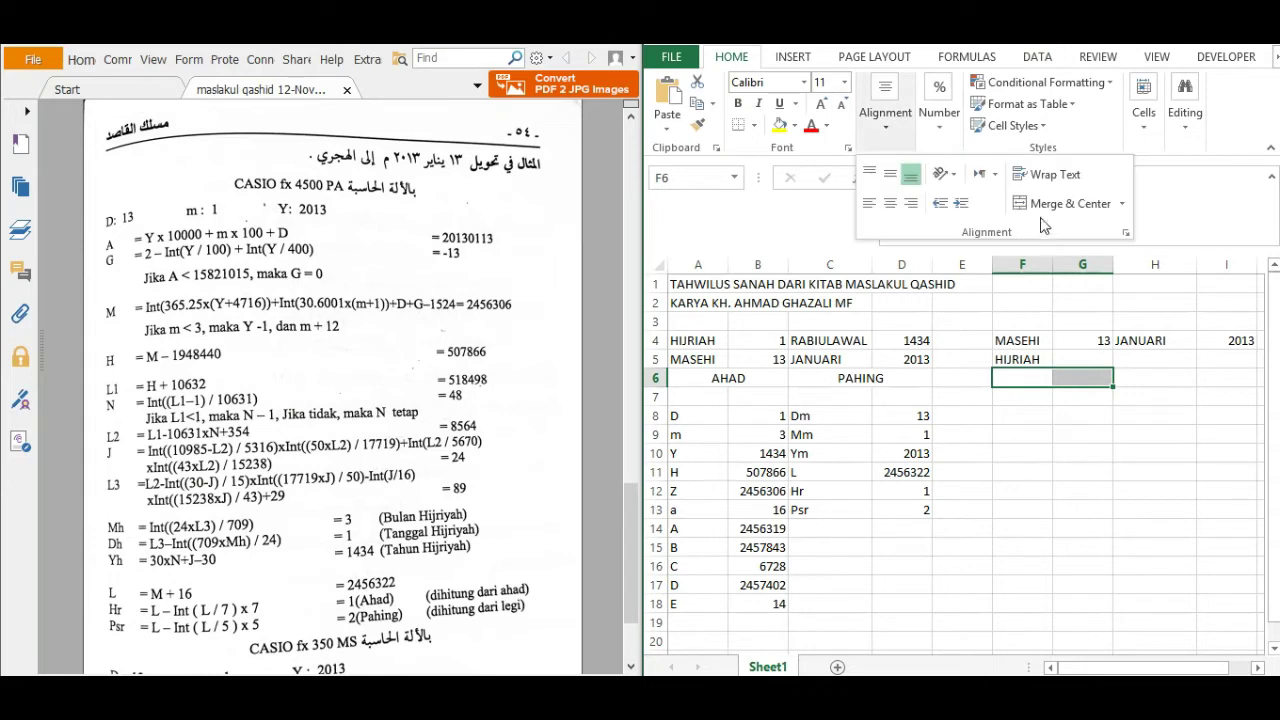
click(940, 202)
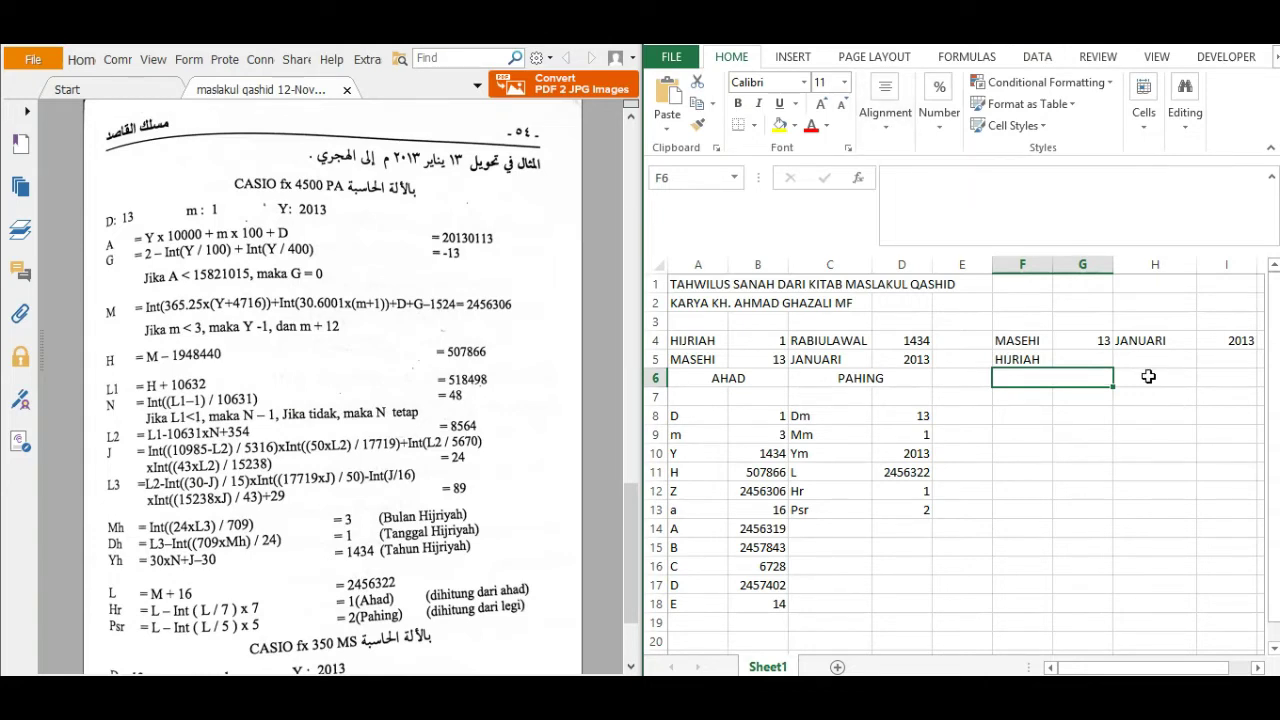
drag(1150, 375, 1228, 376)
click(890, 135)
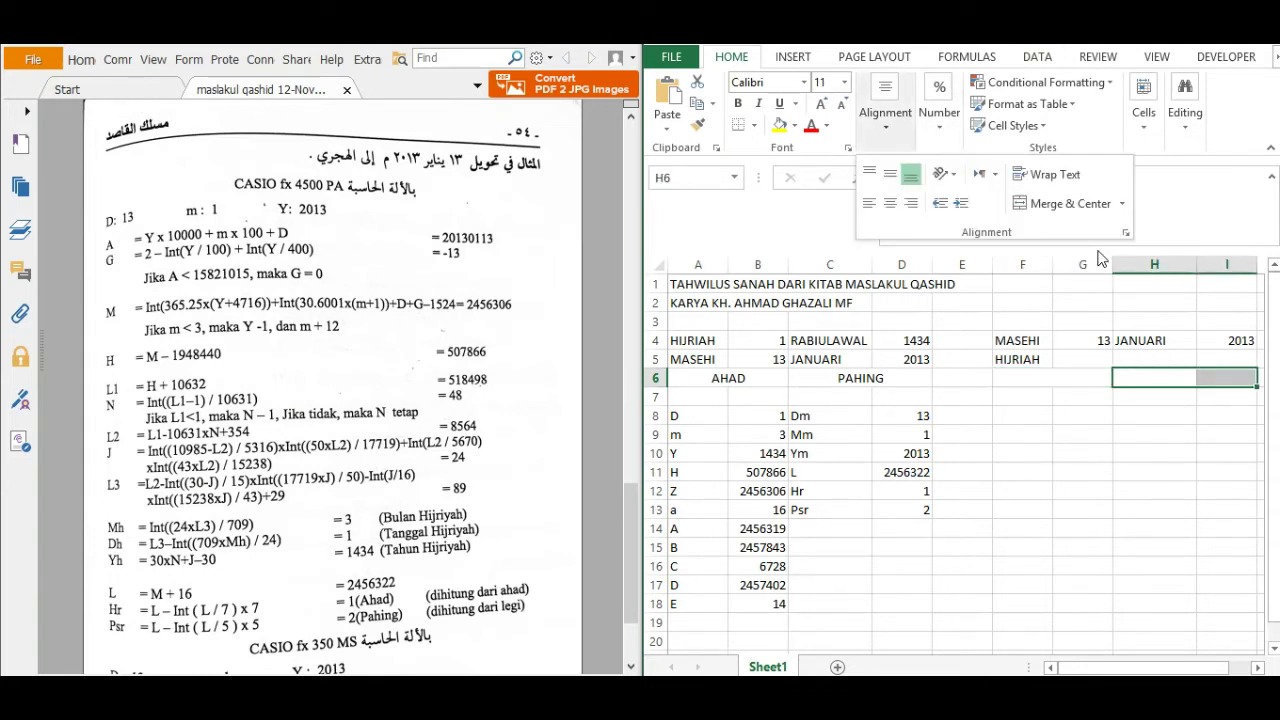
click(1025, 204)
Step: Label cell F8 D and link G8 to the Masehi day with the formula =G4
click(1025, 397)
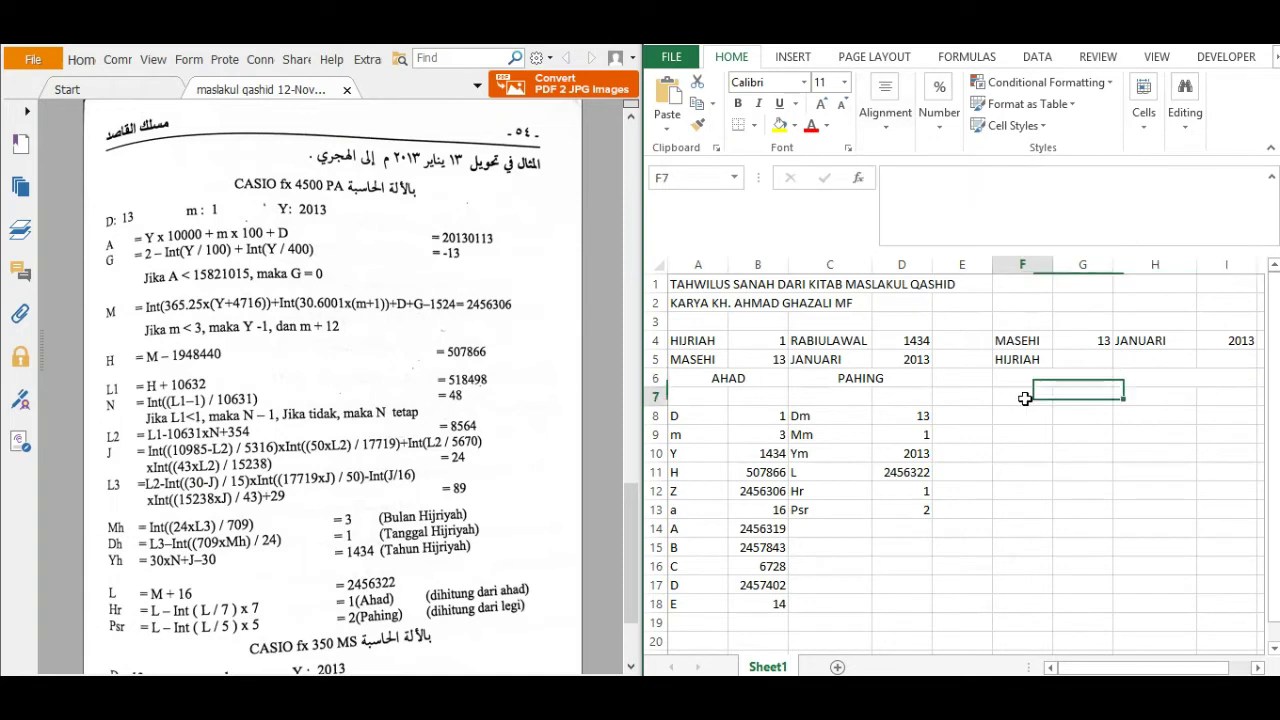
click(1022, 415)
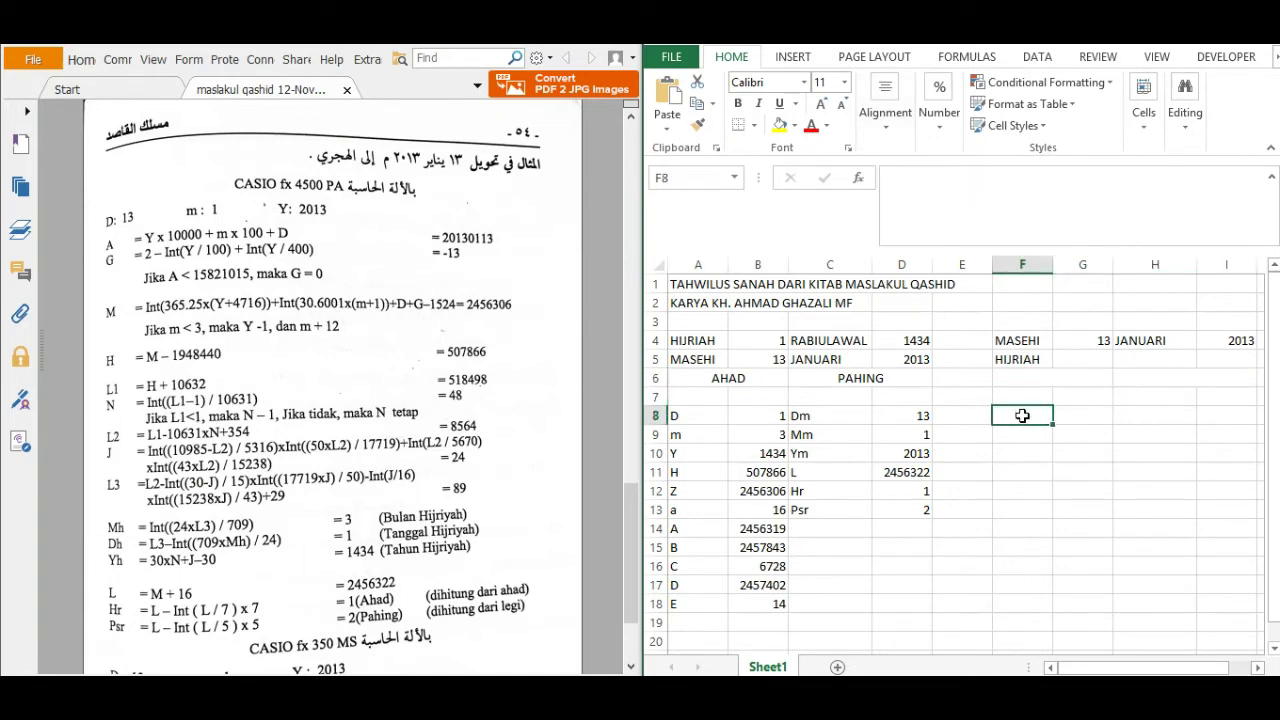
text(D)
click(1093, 415)
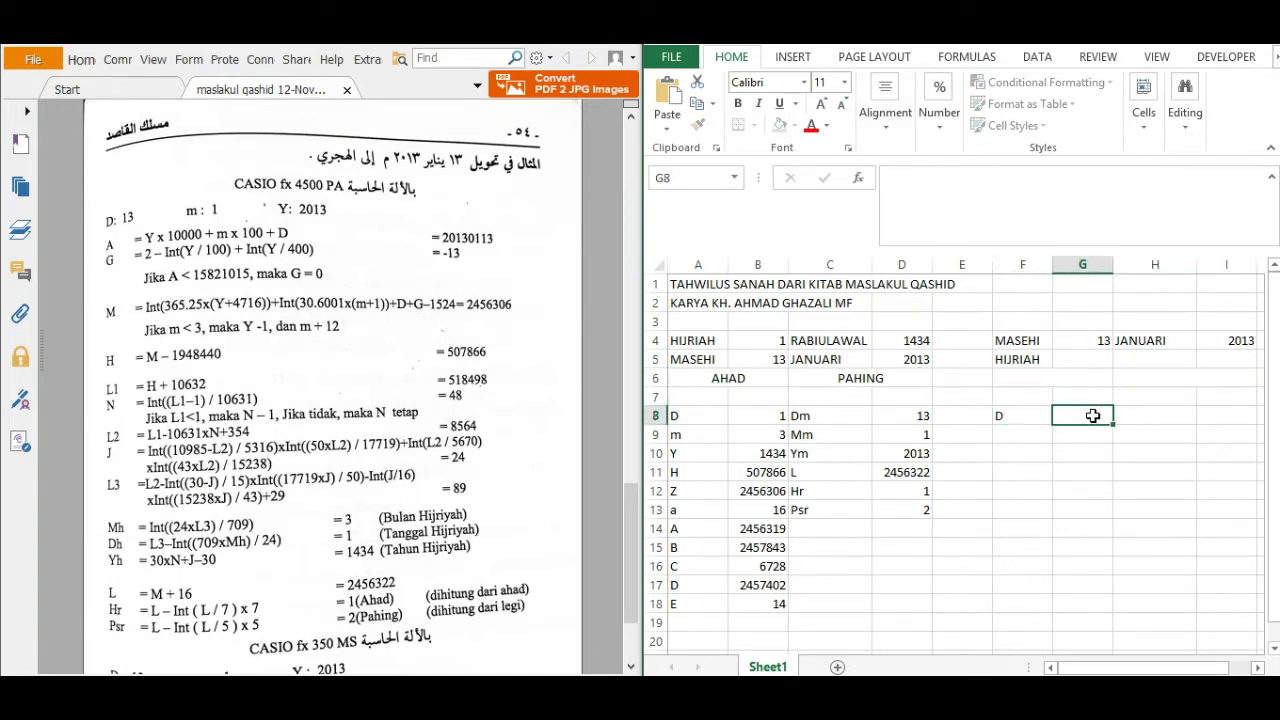
text(=)
click(1095, 341)
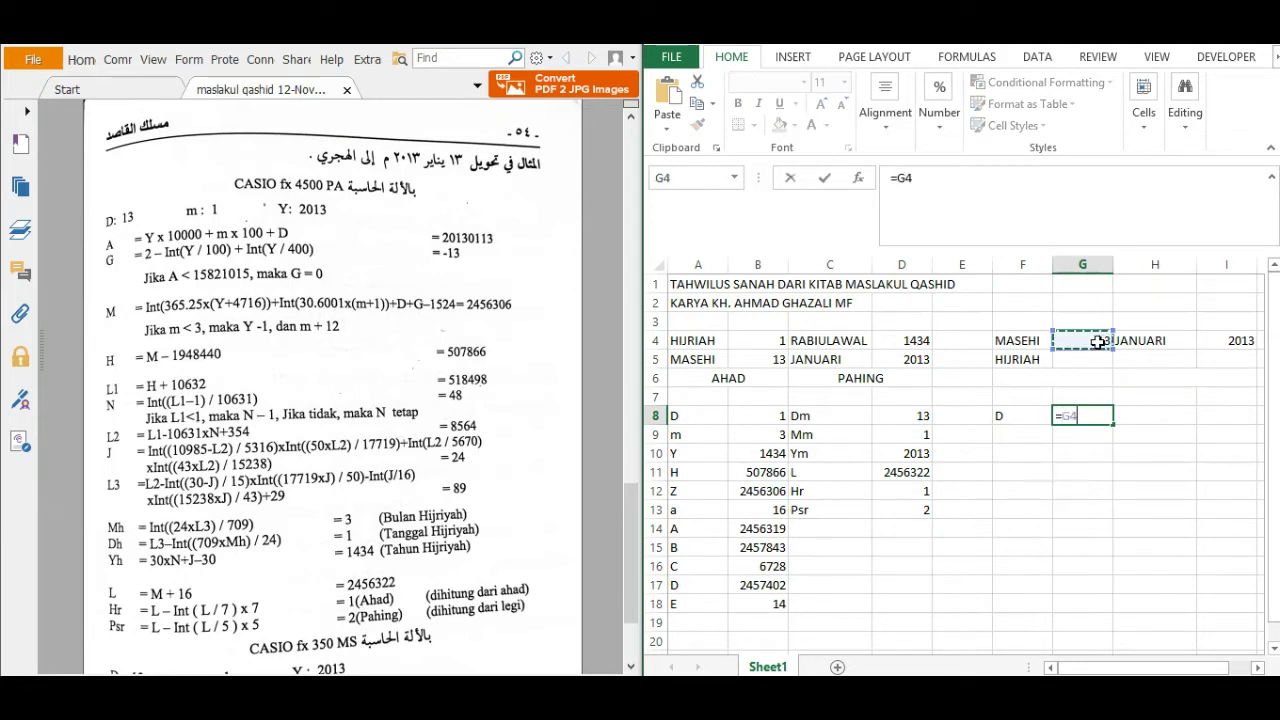
key(Return)
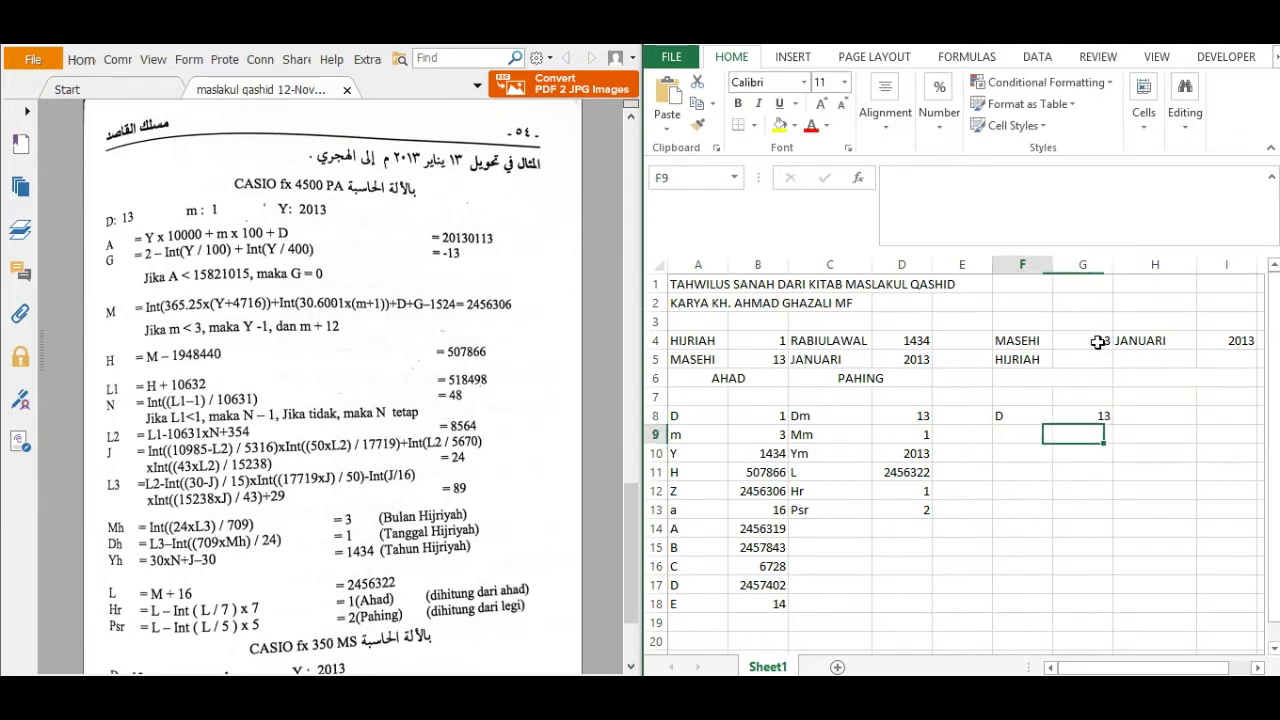
Step: Label cell F9 m, below the D label
key(Left)
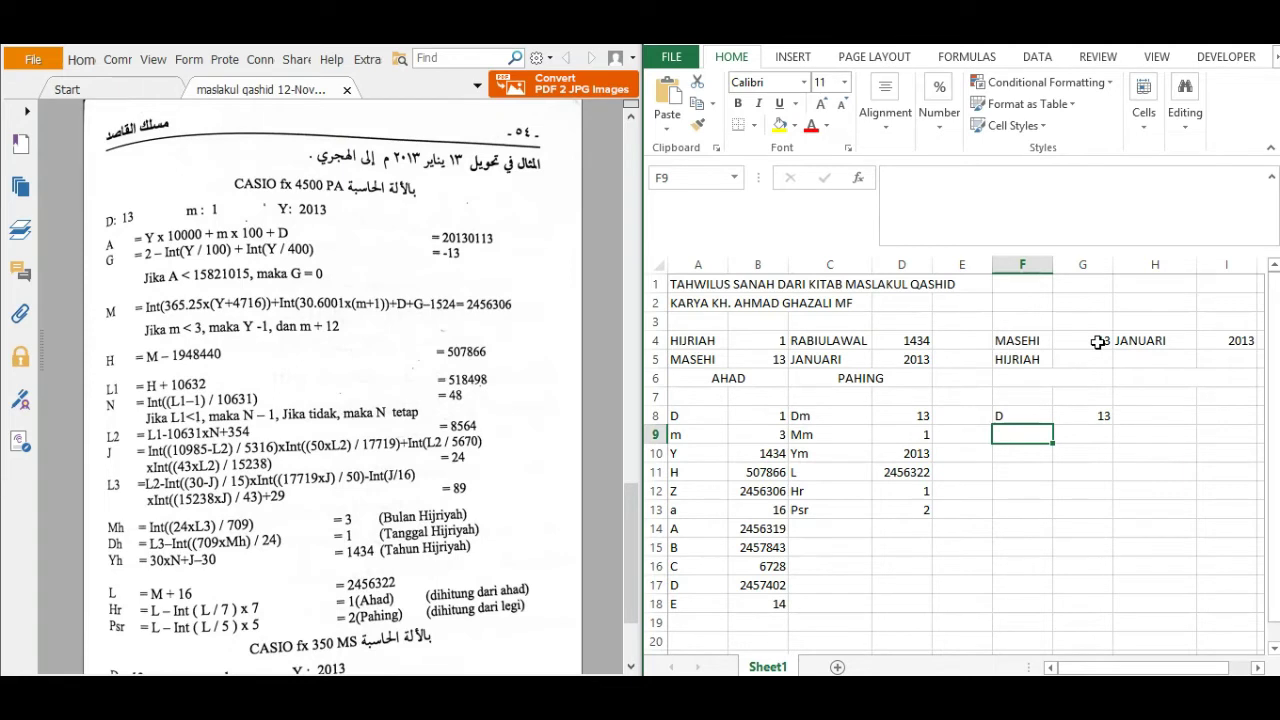
text(m)
key(Tab)
key(Up)
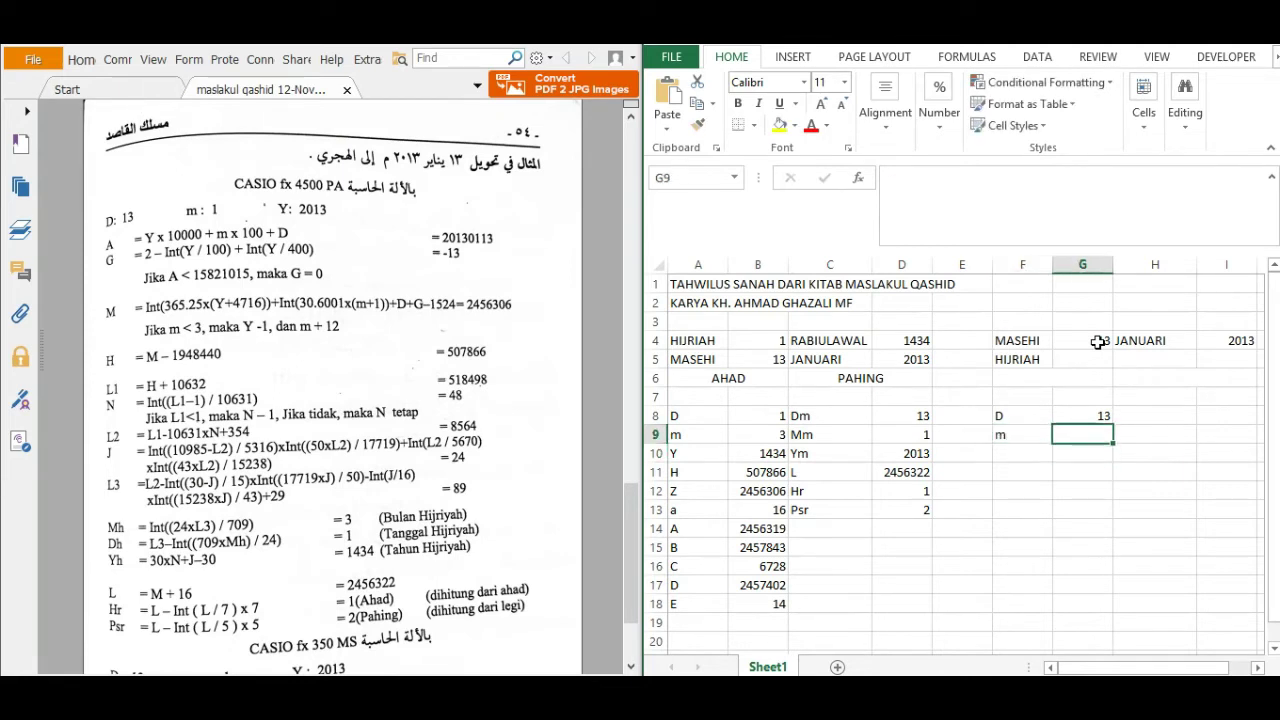
Step: Copy the complete month list from the data validation source of cell H4
click(1145, 340)
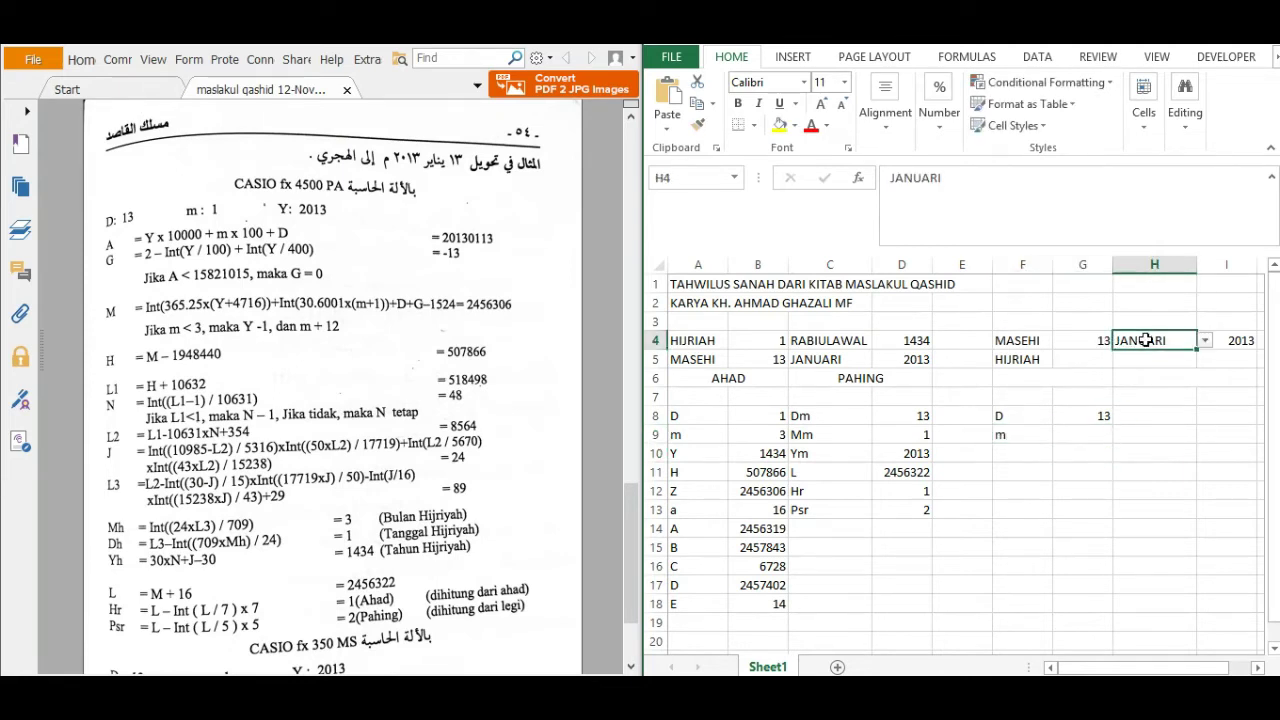
click(1034, 60)
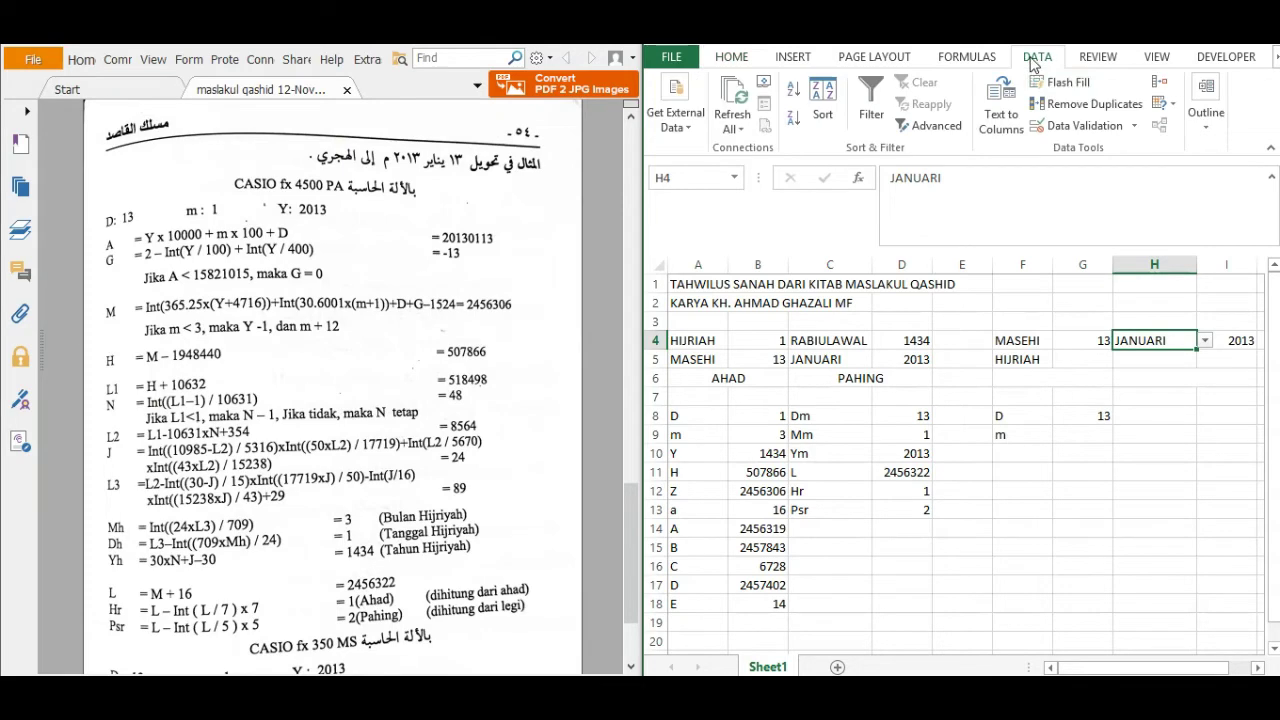
click(1078, 125)
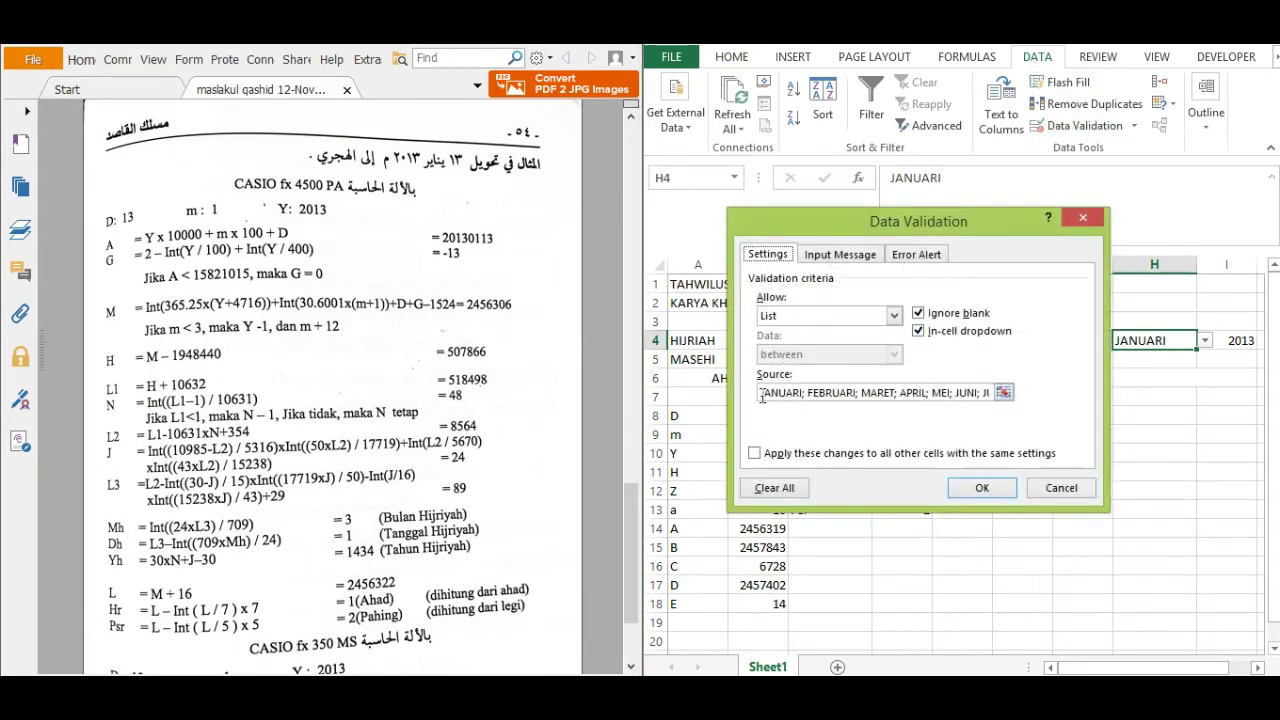
drag(762, 397, 1097, 400)
key(ctrl+c)
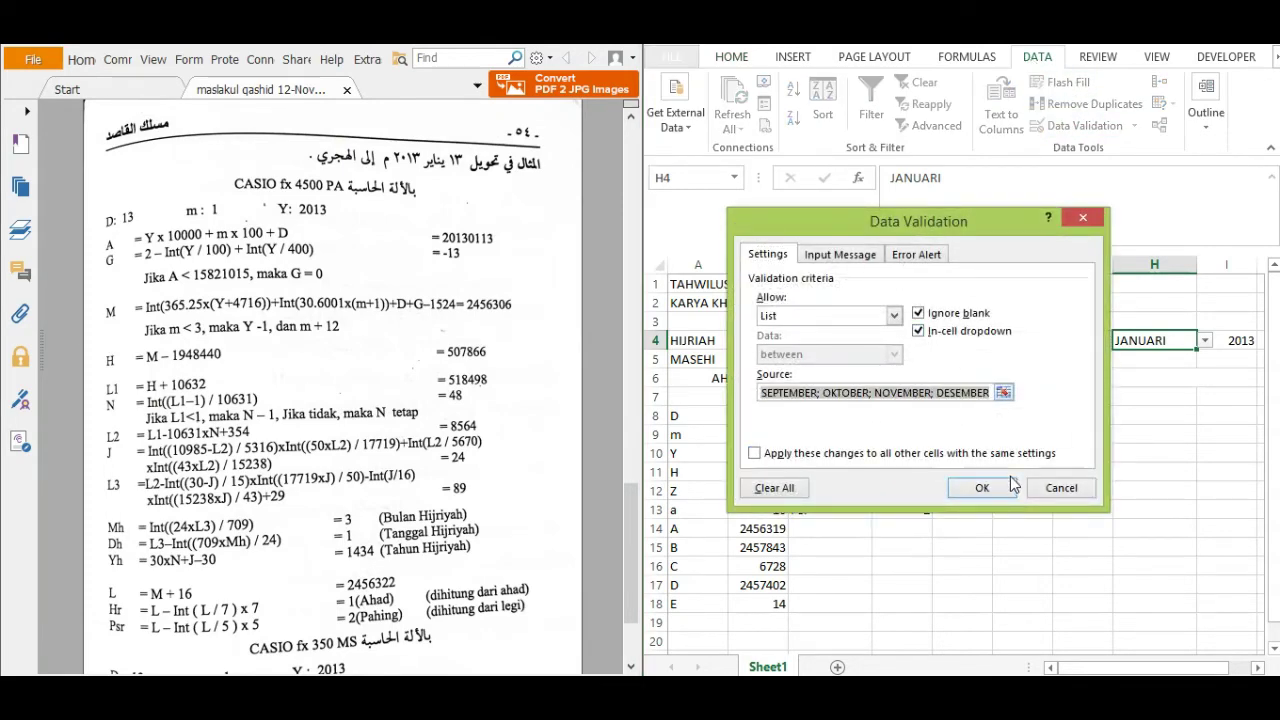
click(1000, 484)
Step: Paste the copied month list as text into cell G9, beside the m label
click(1055, 442)
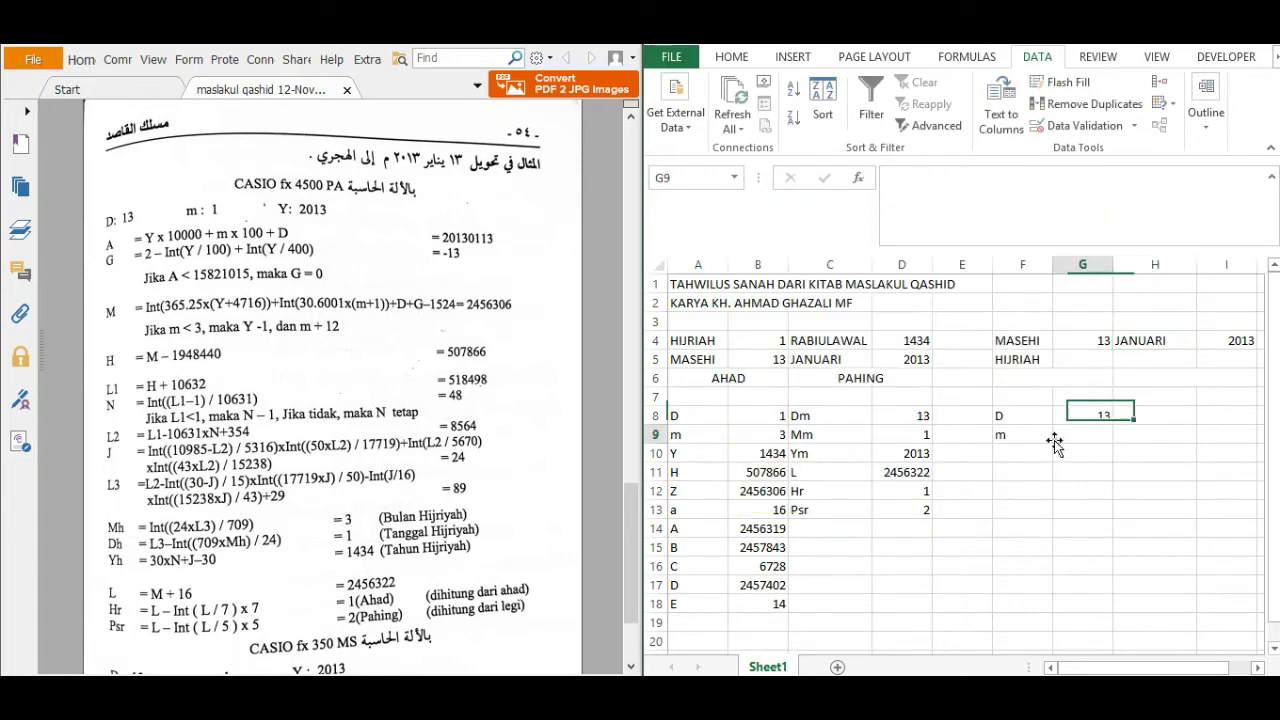
click(955, 222)
key(ctrl+v)
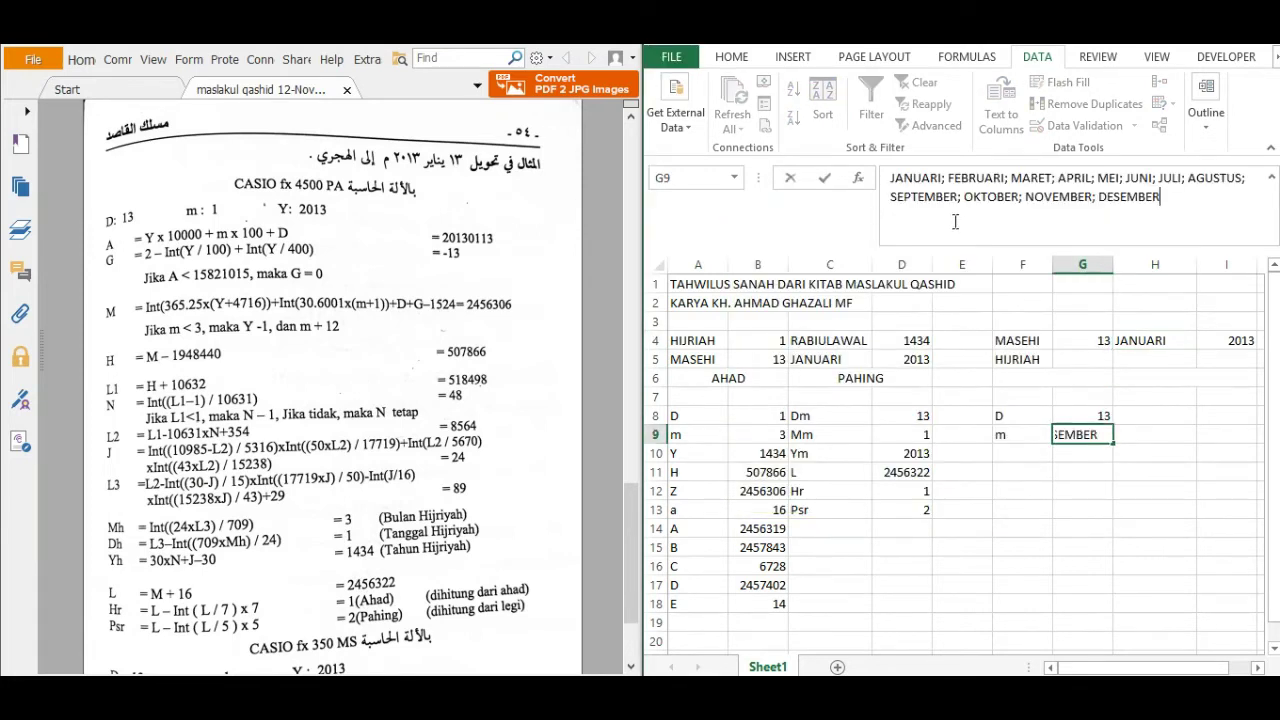
Step: Turn the list in G9 into a formula beginning =IF(H4="JANUARI";1; ahead of the remaining month names
click(888, 183)
text(=)
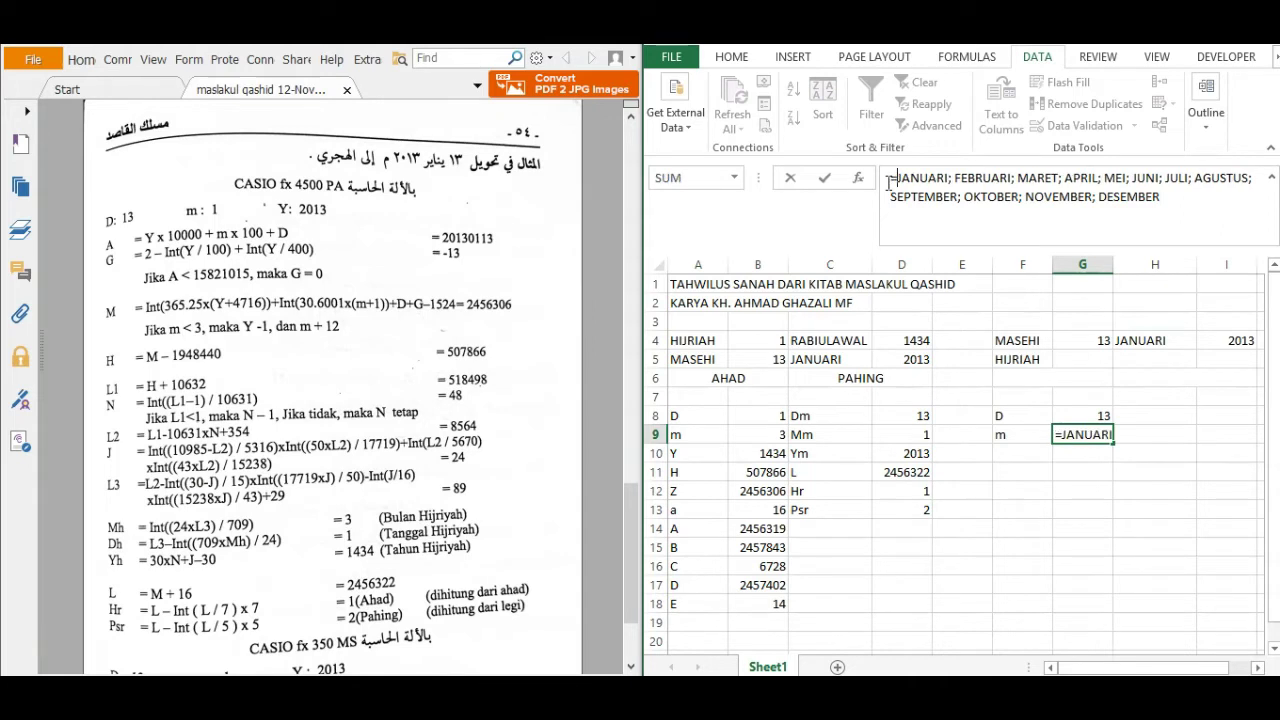
text(IF()
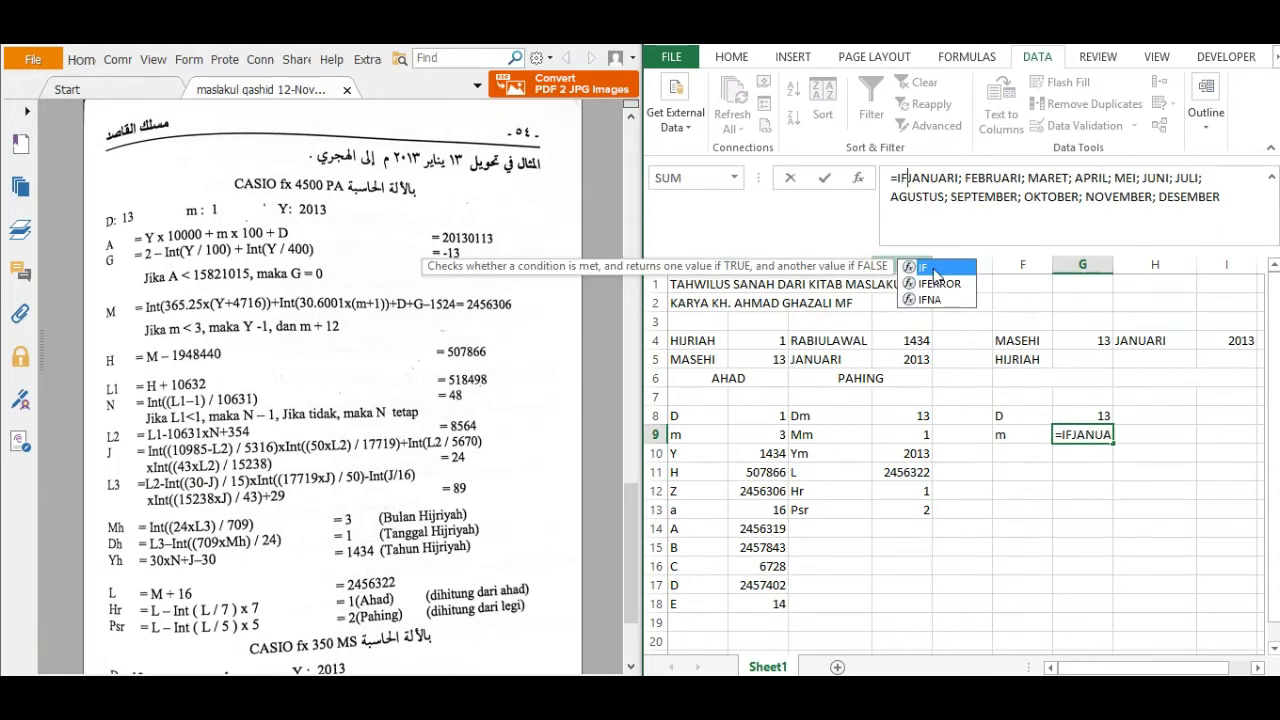
click(1155, 340)
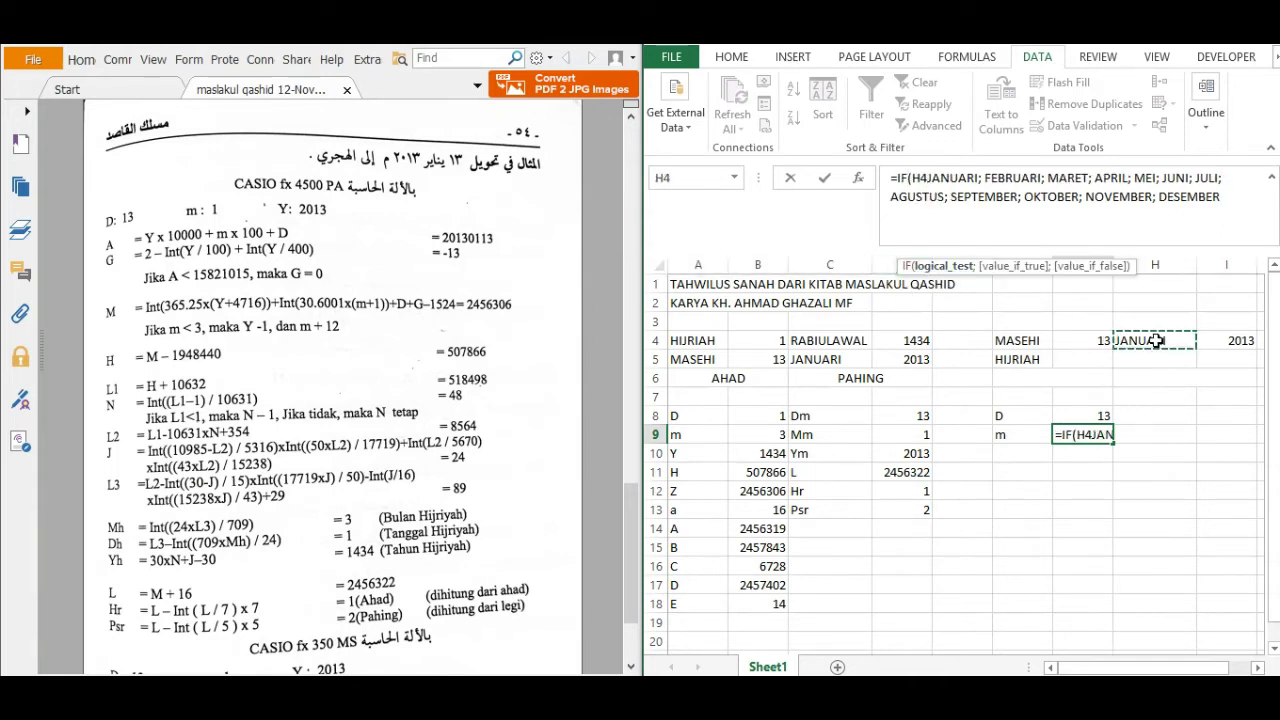
text(=)
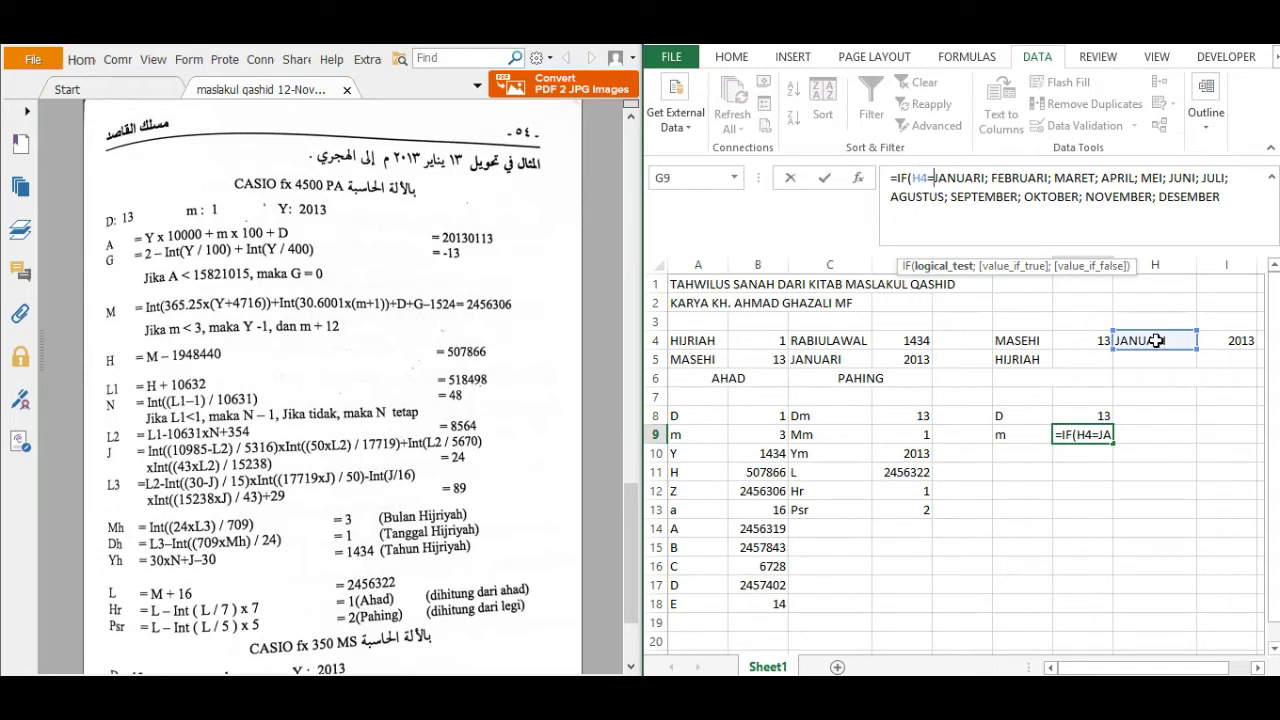
text(")
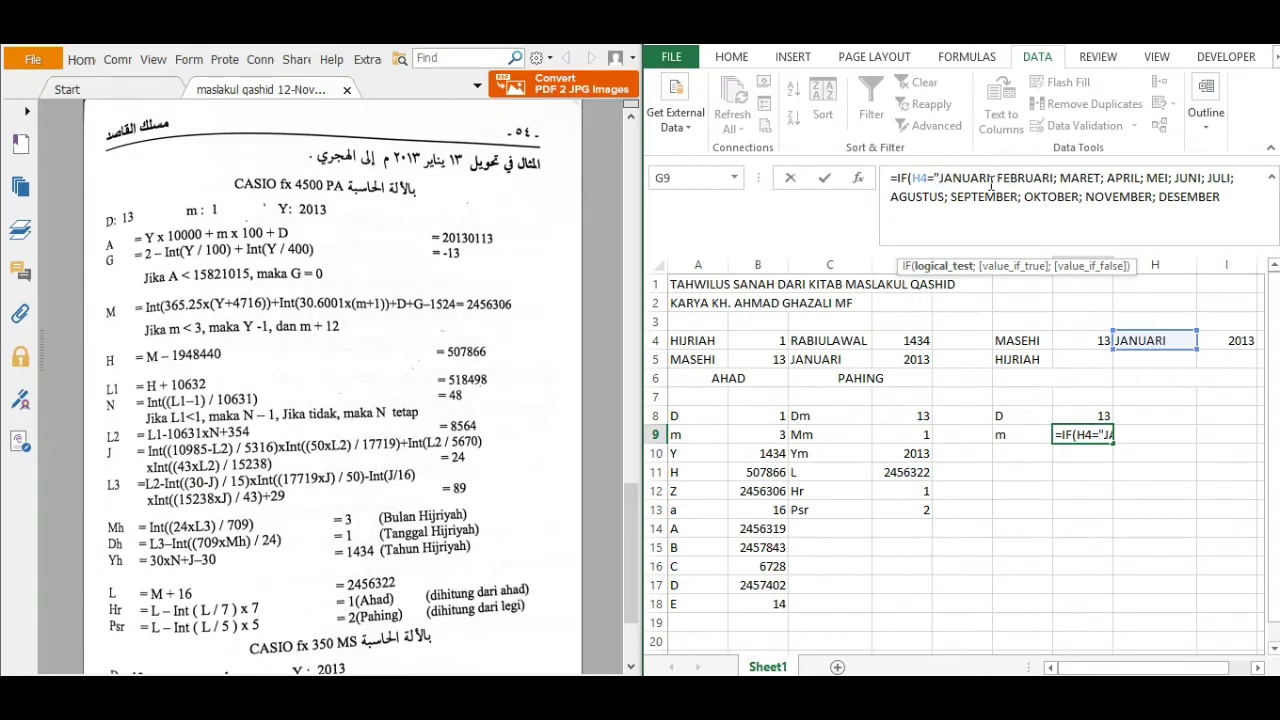
key(Right)
key(Right)
key(Right)
key(Right)
key(Right)
key(Right)
key(Right)
text(")
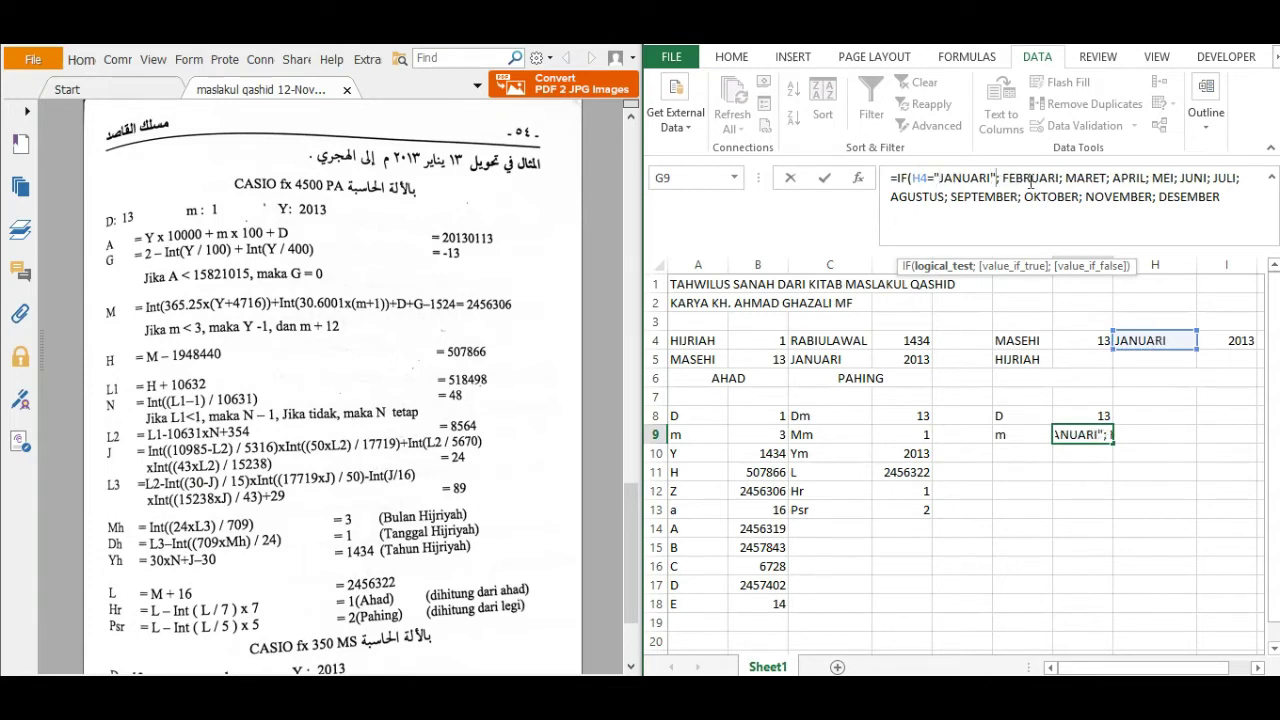
key(Right)
text(1)
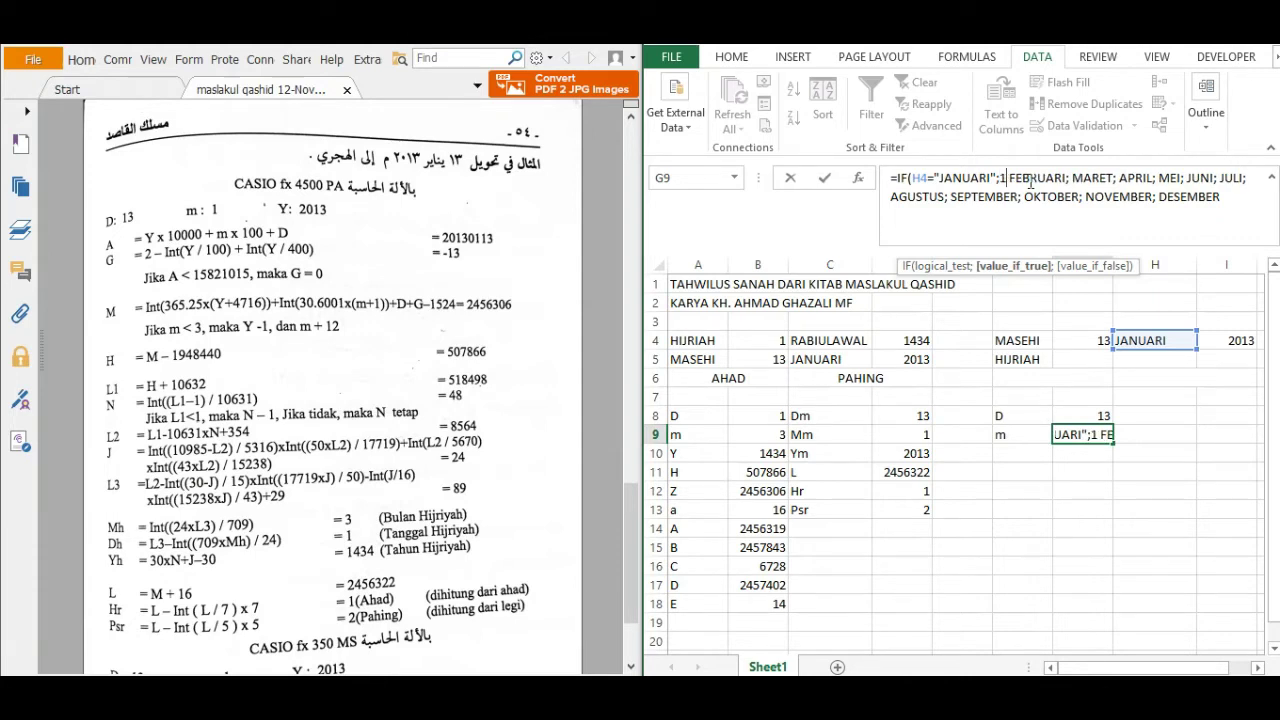
text(;)
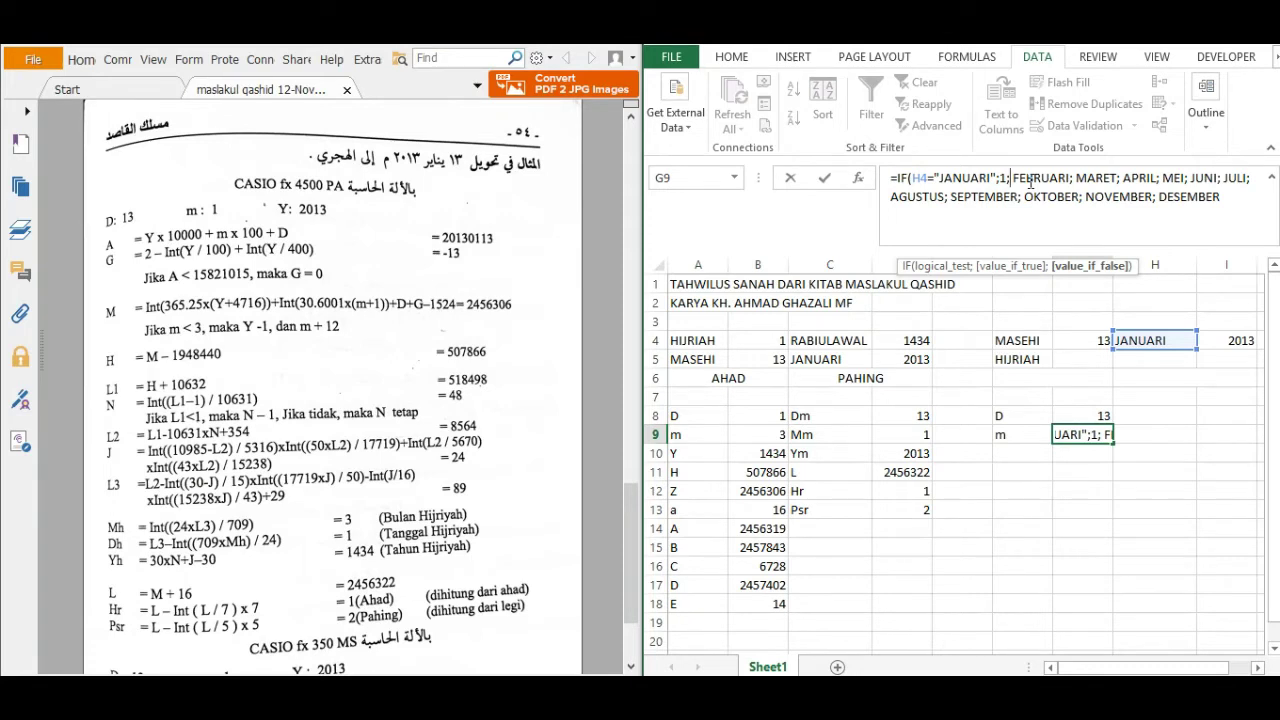
Step: Add the nested condition IF(H4="FEBRUARI";2 to the month formula in G9
text(IF)
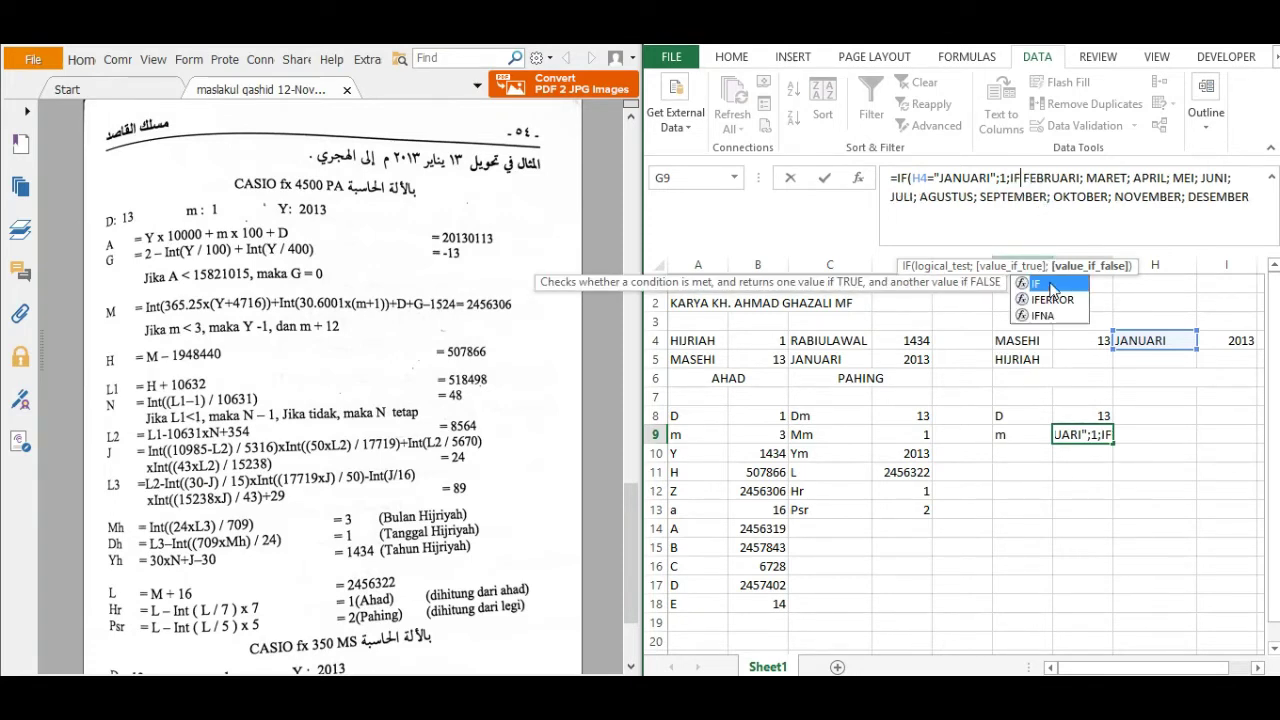
double_click(1052, 289)
click(1159, 341)
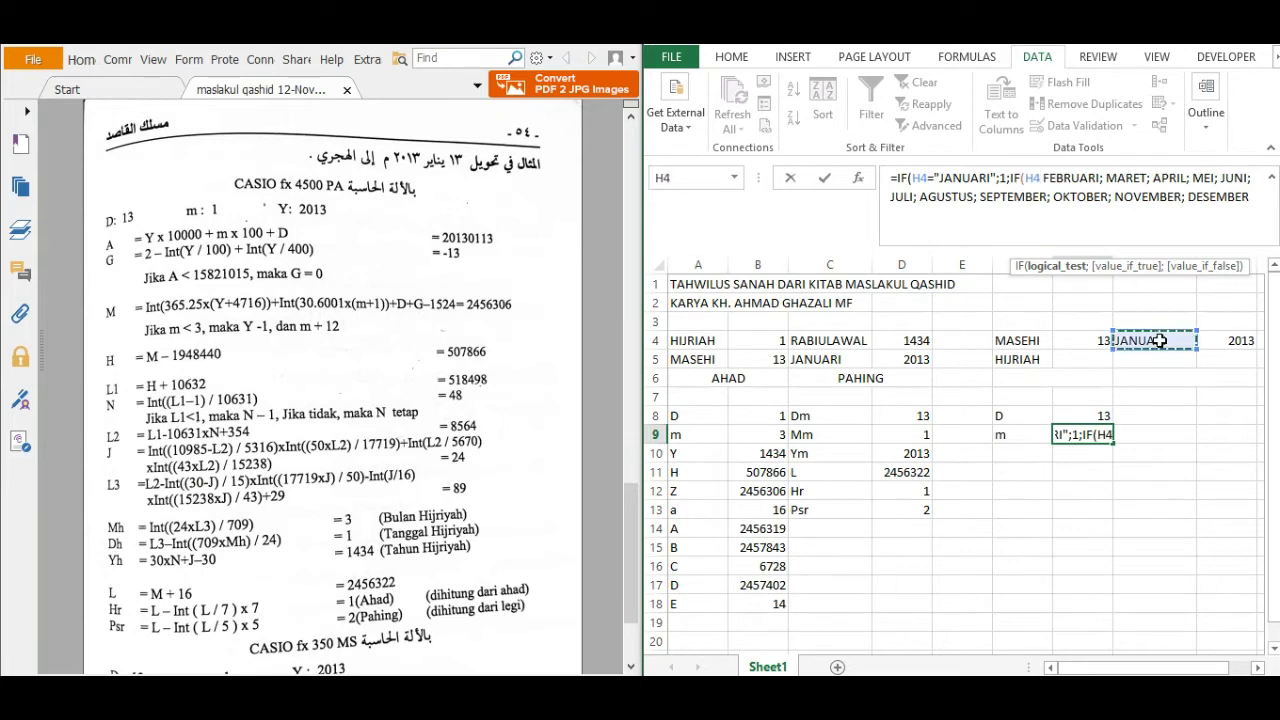
text(=)
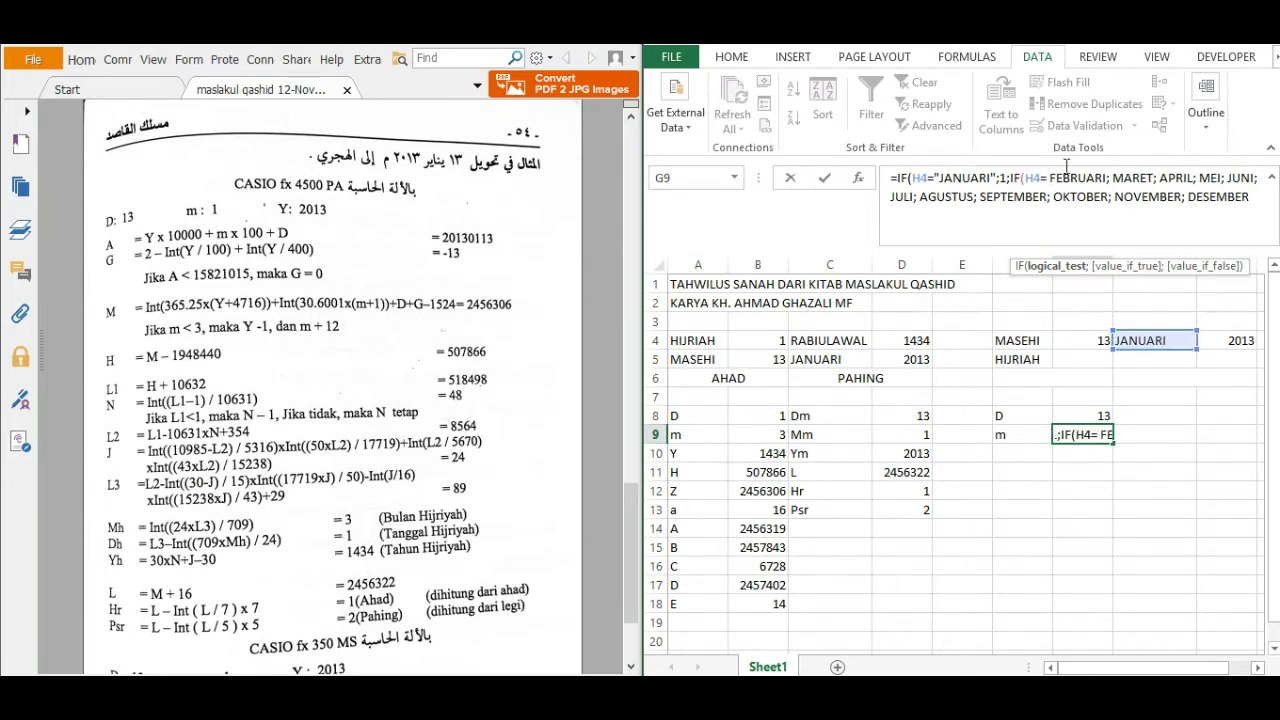
text(")
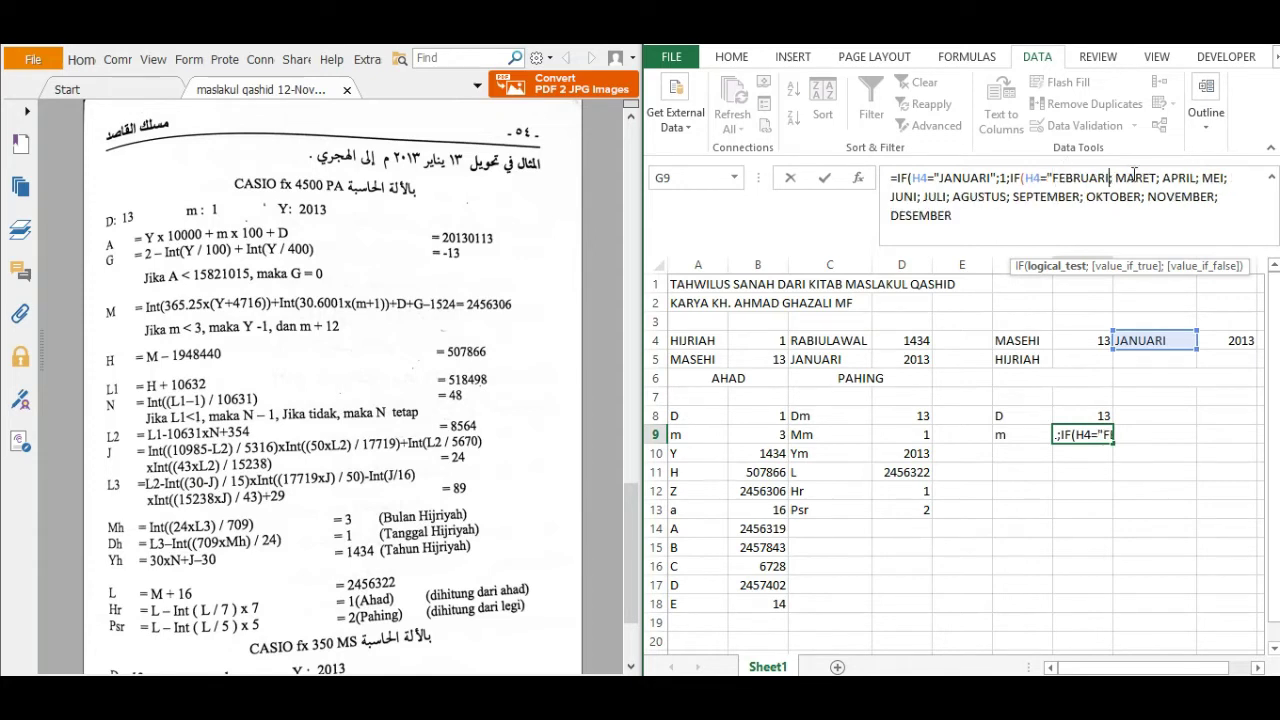
click(1112, 178)
text(";)
key(Right)
text(2)
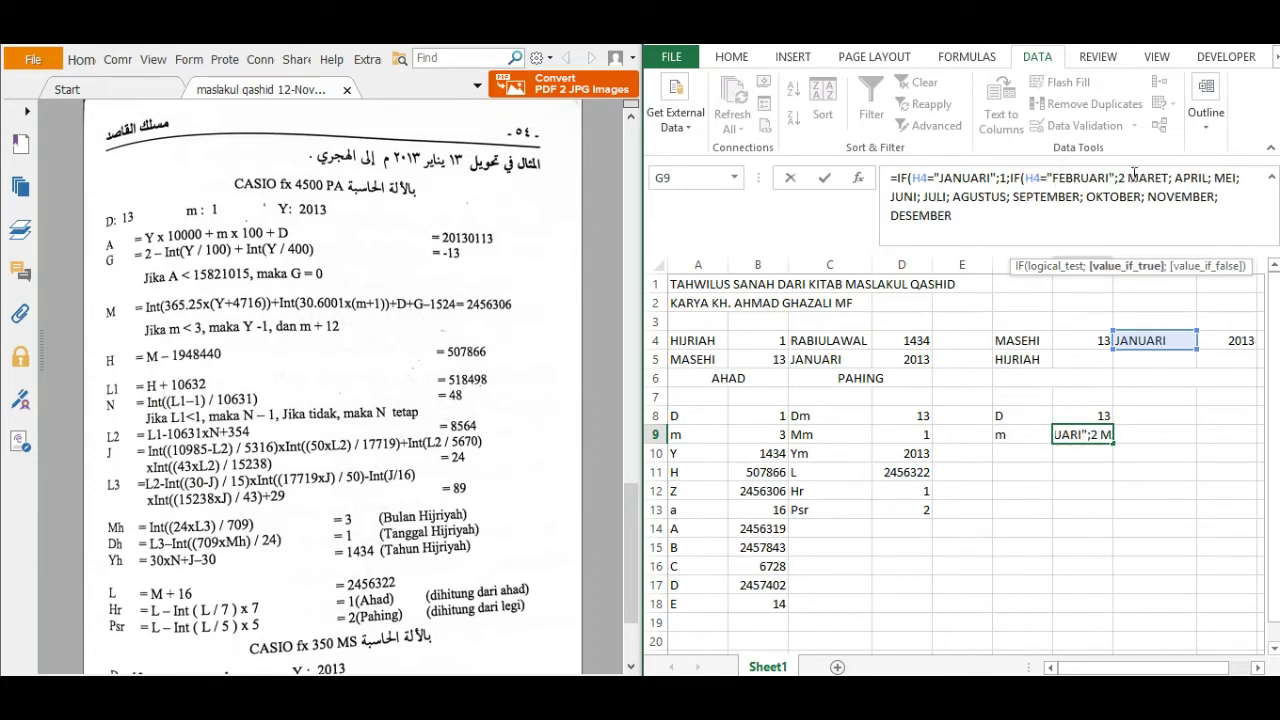
Step: Extend the G9 formula with IF(H4="MARET";3 and start another nested IF before APRIL
text(;IF)
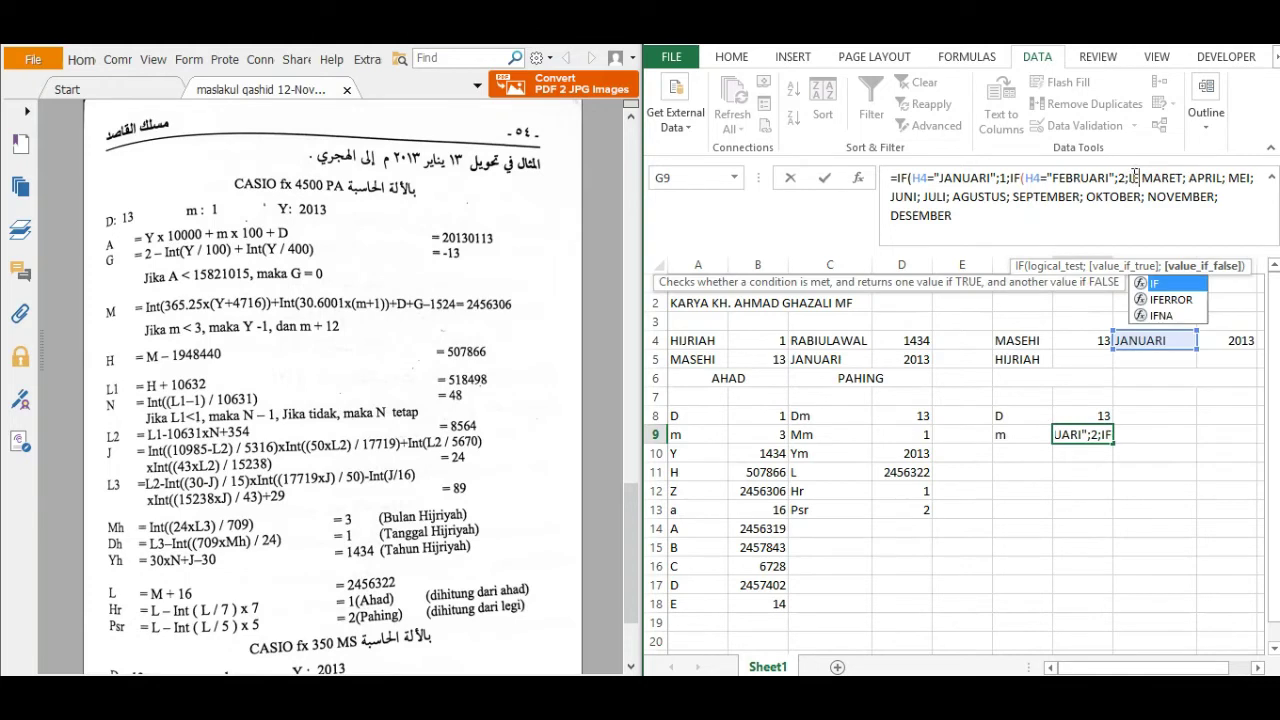
text(()
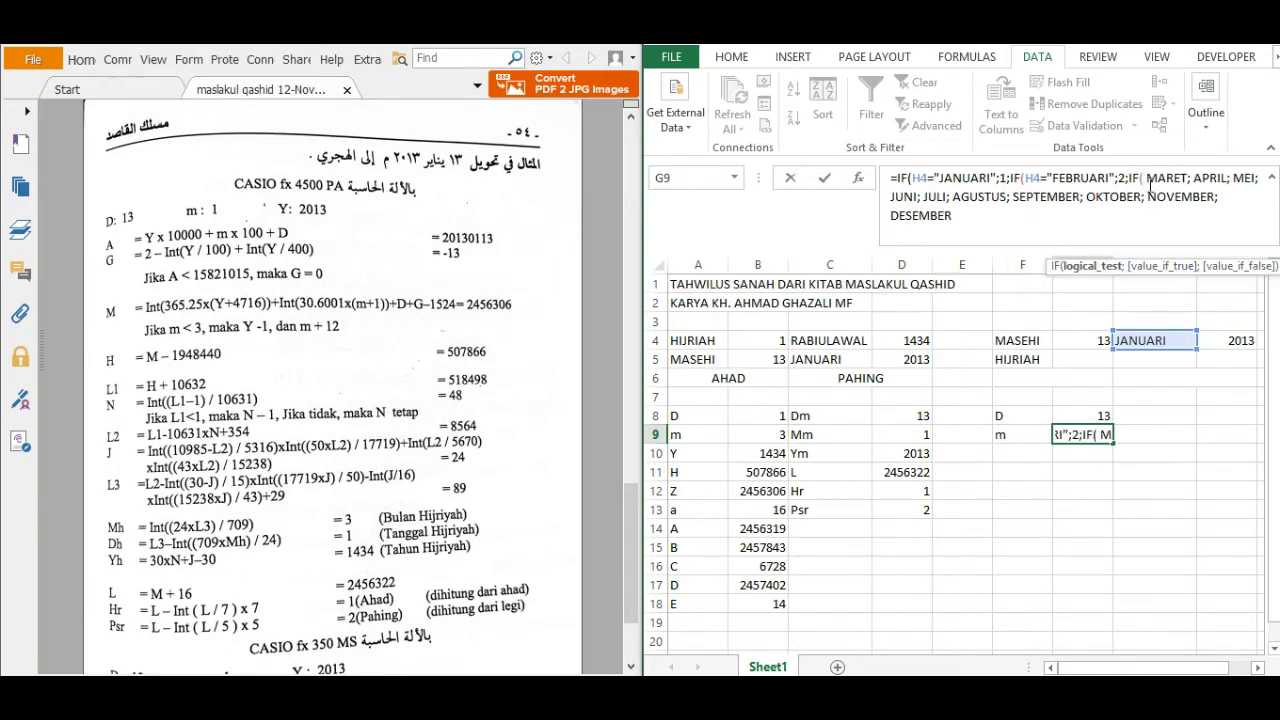
key(Delete)
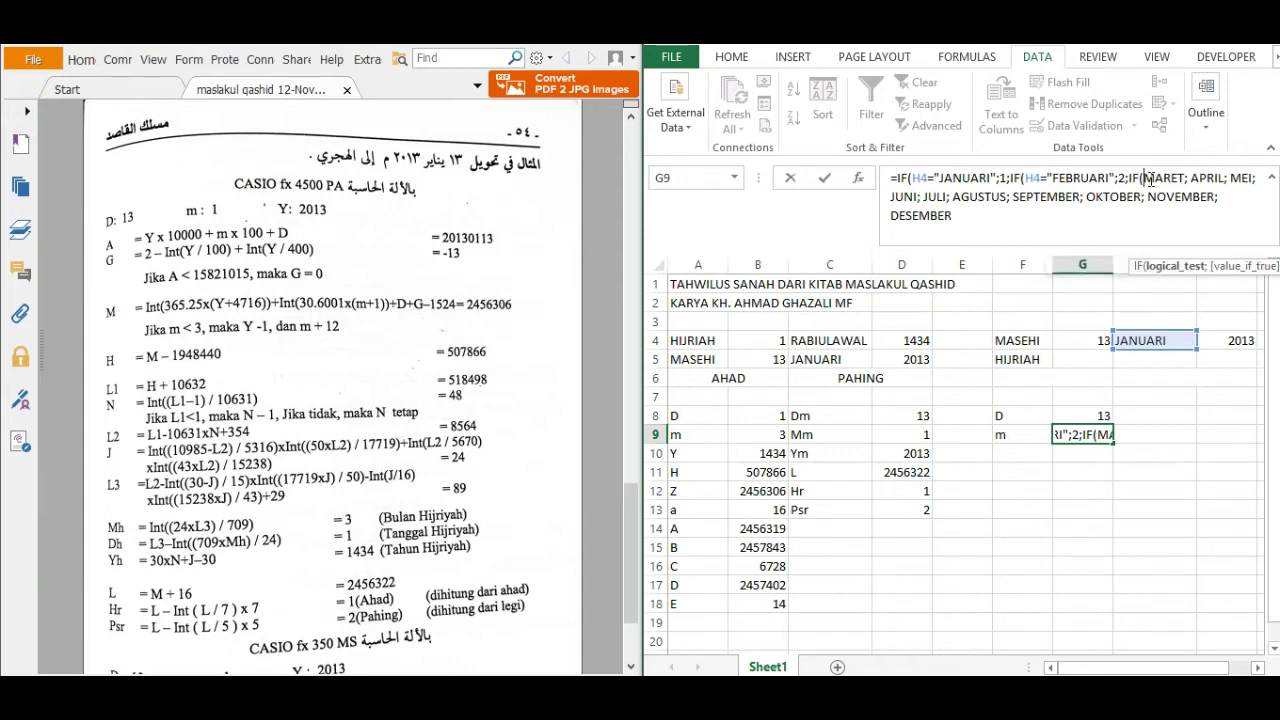
click(1150, 340)
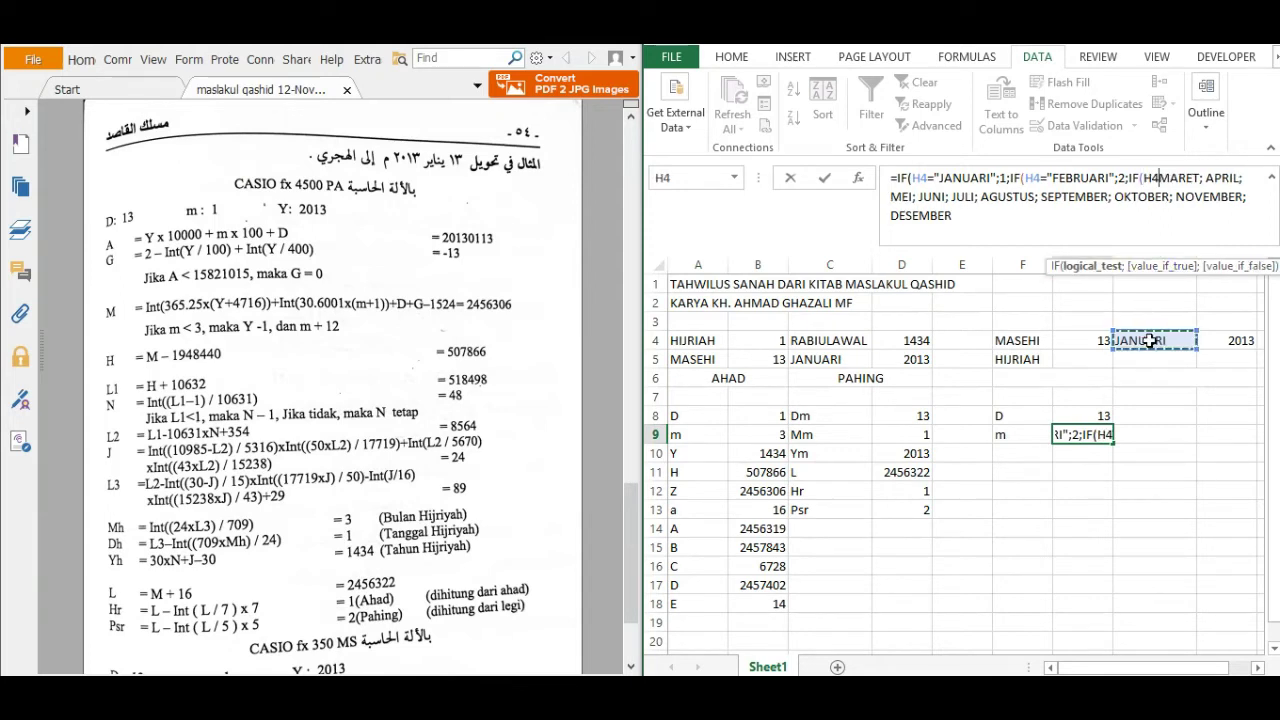
text(=")
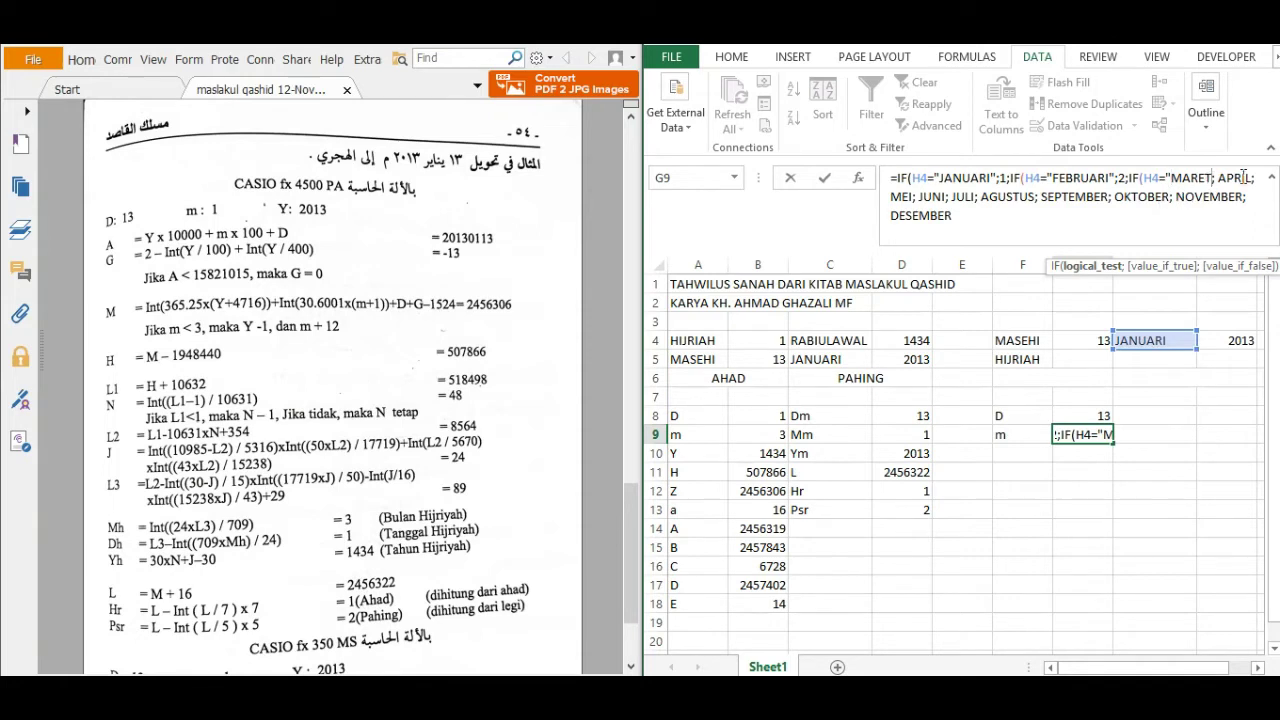
key(Right)
key(Right)
key(Right)
key(Right)
key(Right)
text(";)
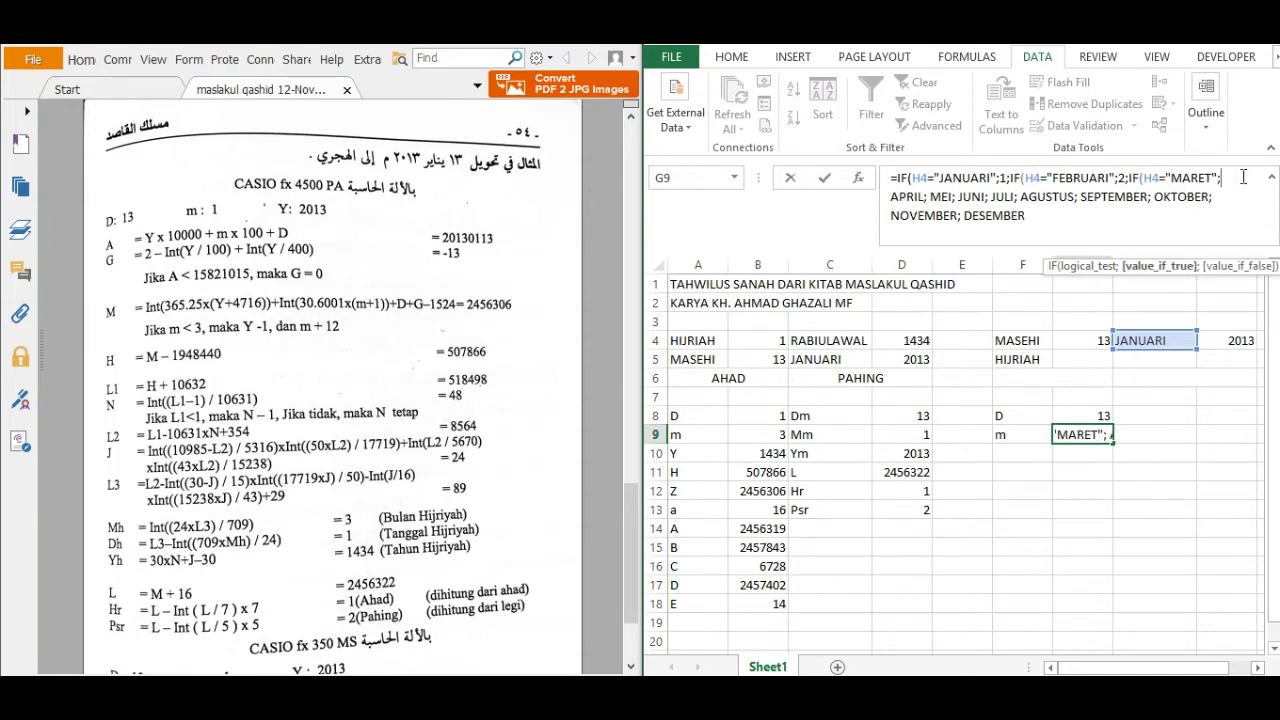
text(3;IF)
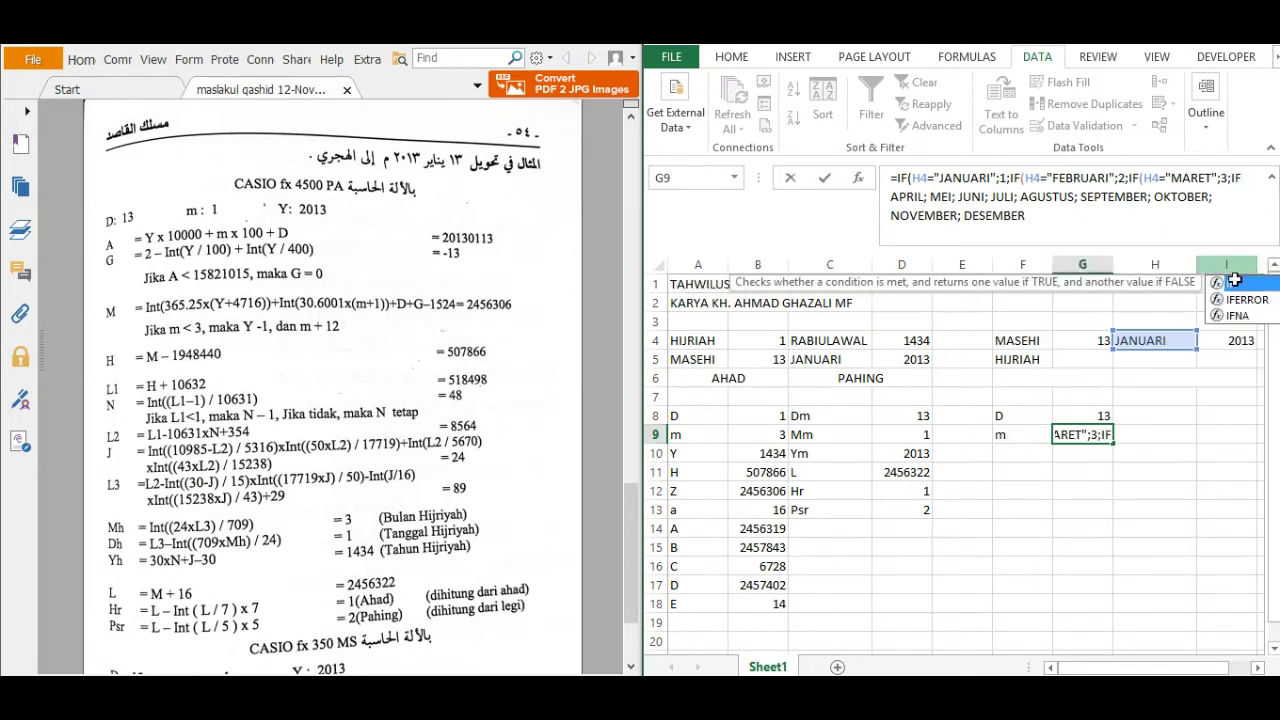
Step: Complete the nested APRIL condition in G9 as IF(H4="APRIL";4
double_click(1234, 281)
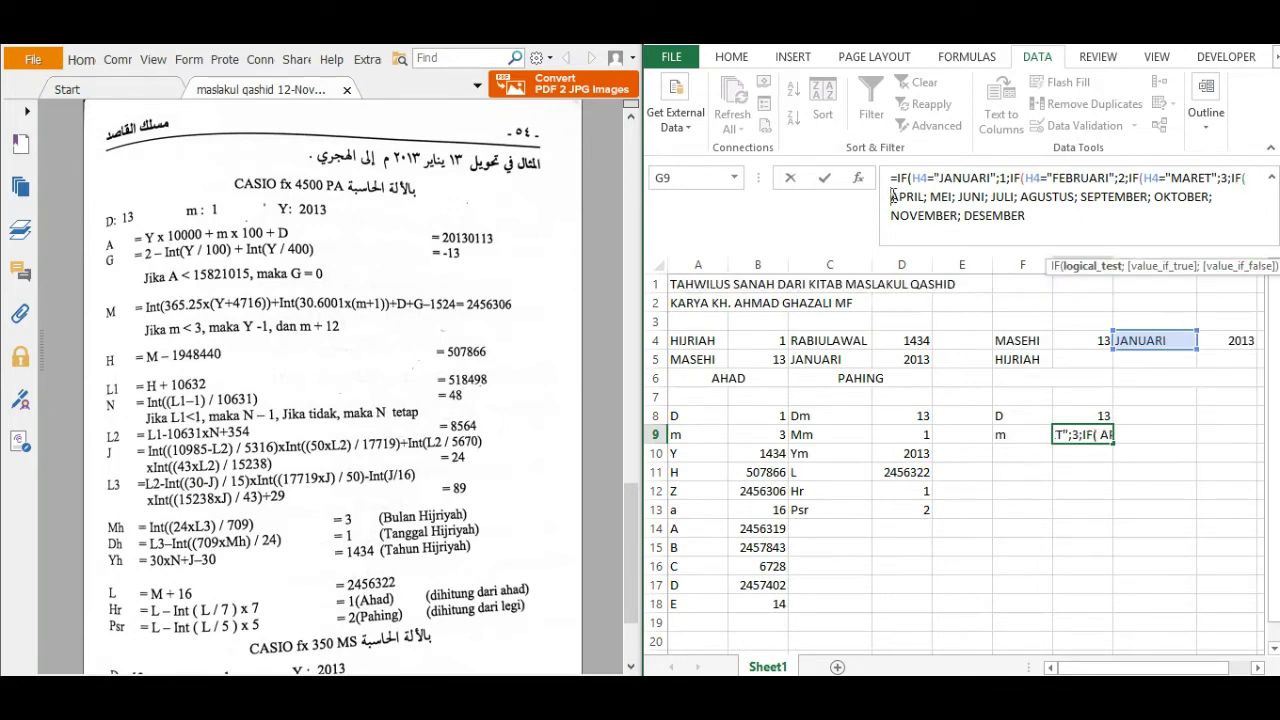
click(1137, 343)
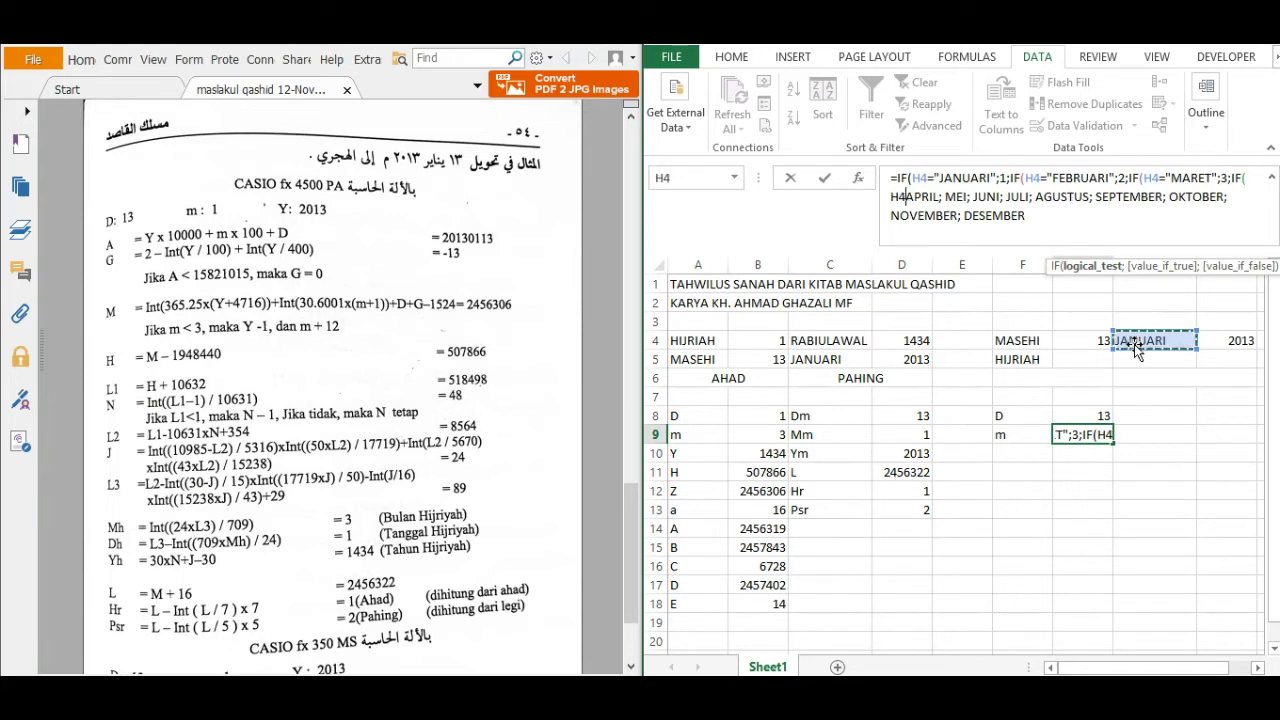
text(=)
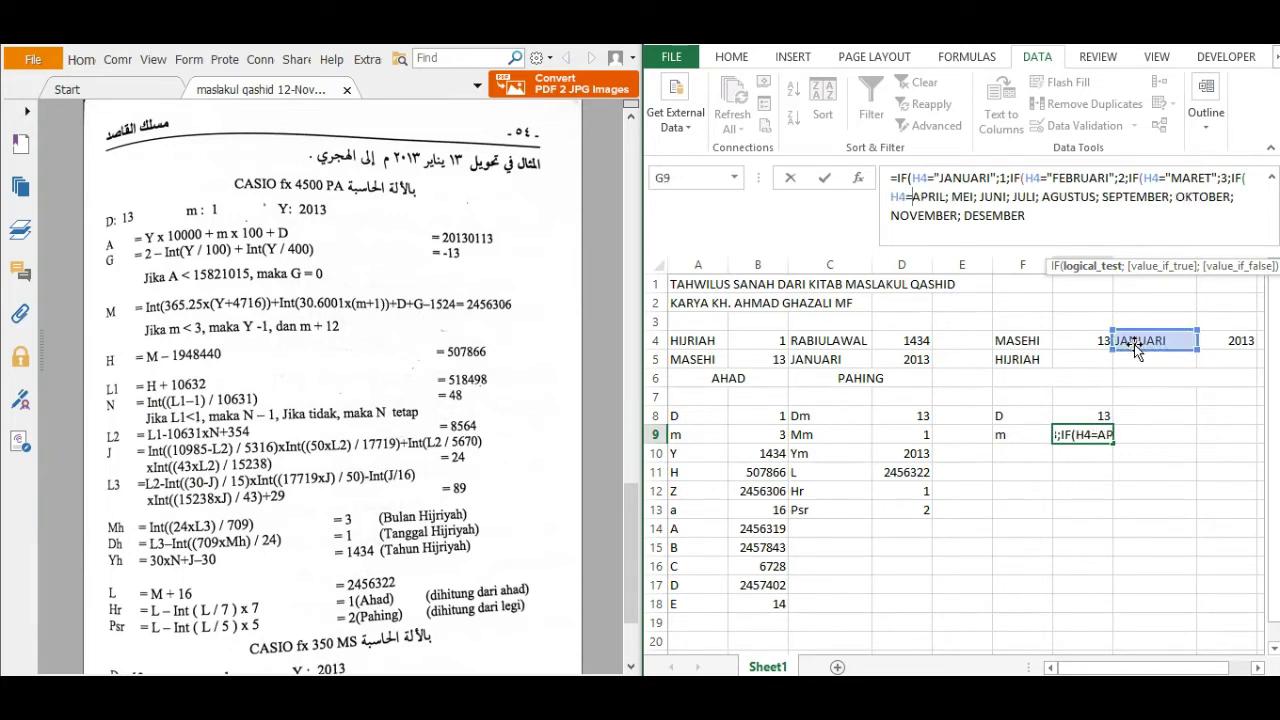
text(")
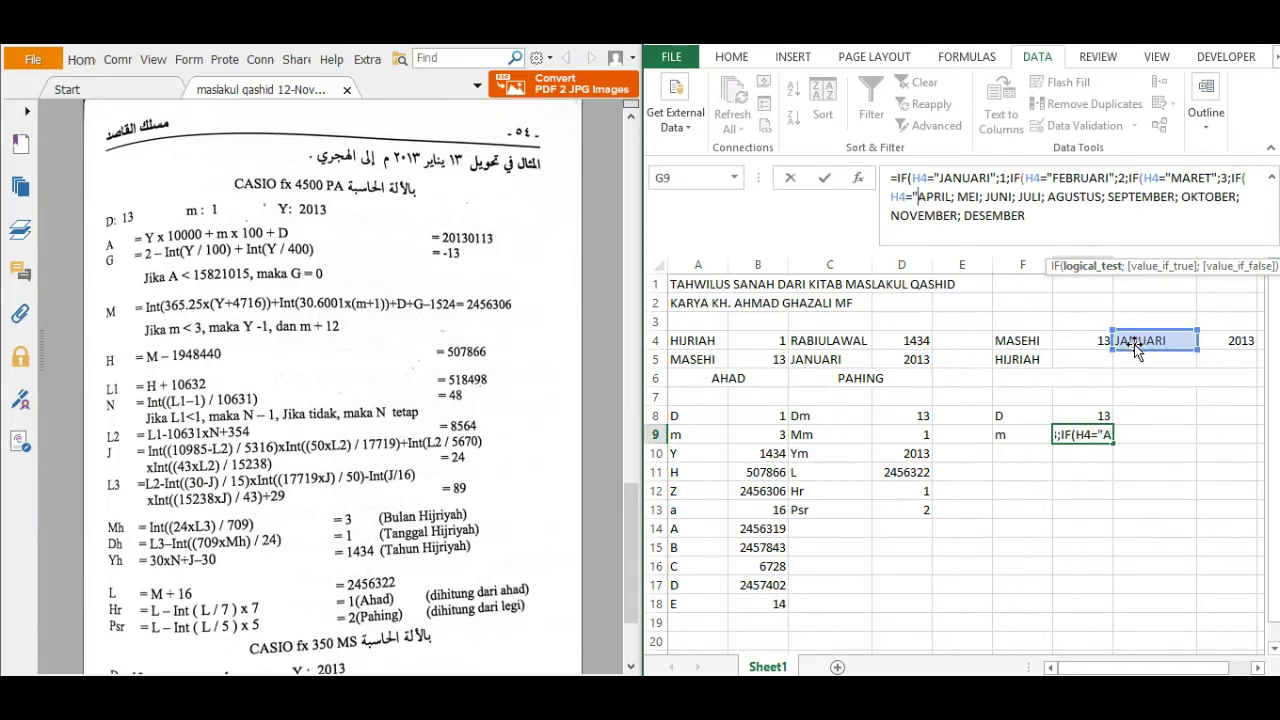
click(953, 199)
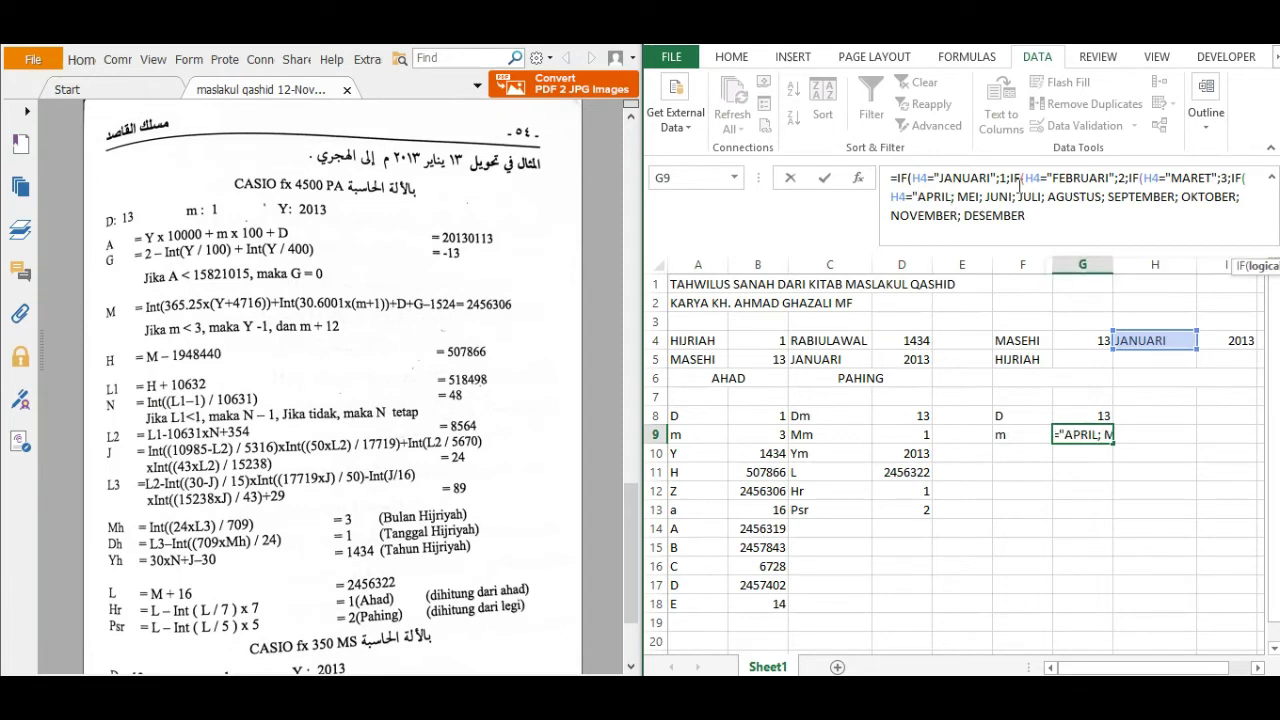
text(")
key(Right)
text(4)
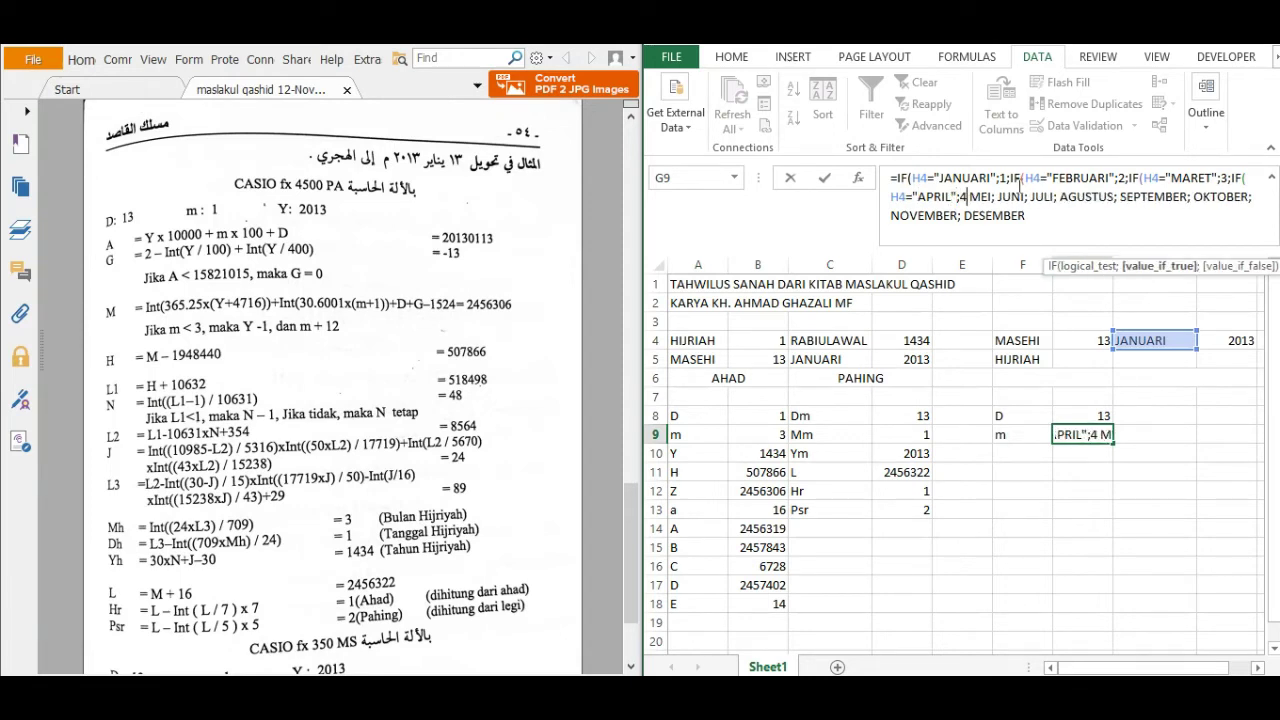
Step: Add the nested condition IF(H4="MEI";5; to the month formula in G9
text(;IF)
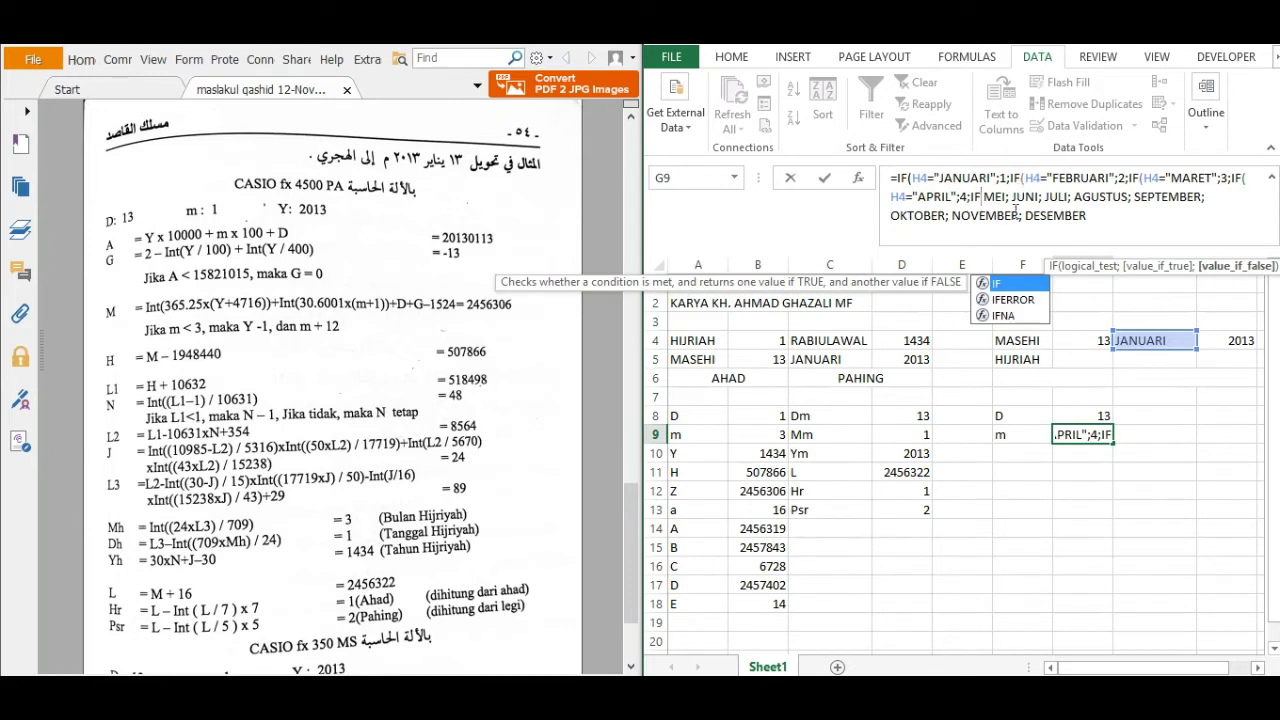
double_click(1010, 290)
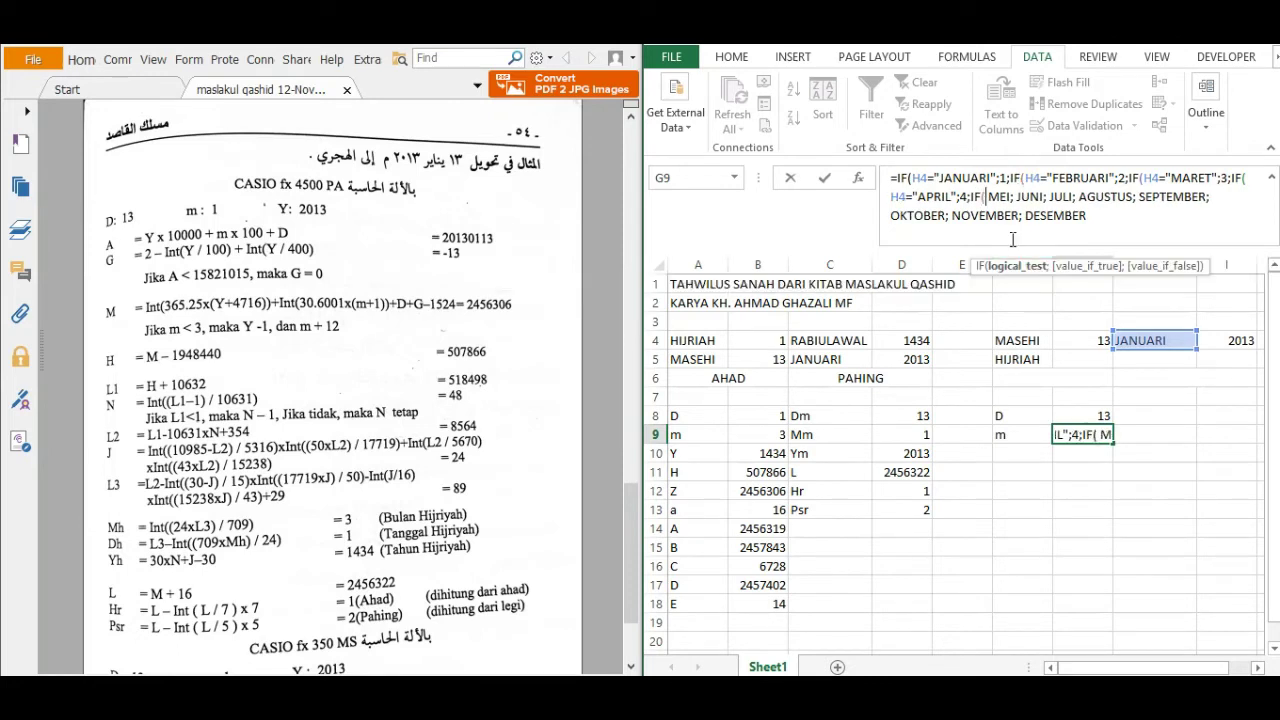
click(1178, 342)
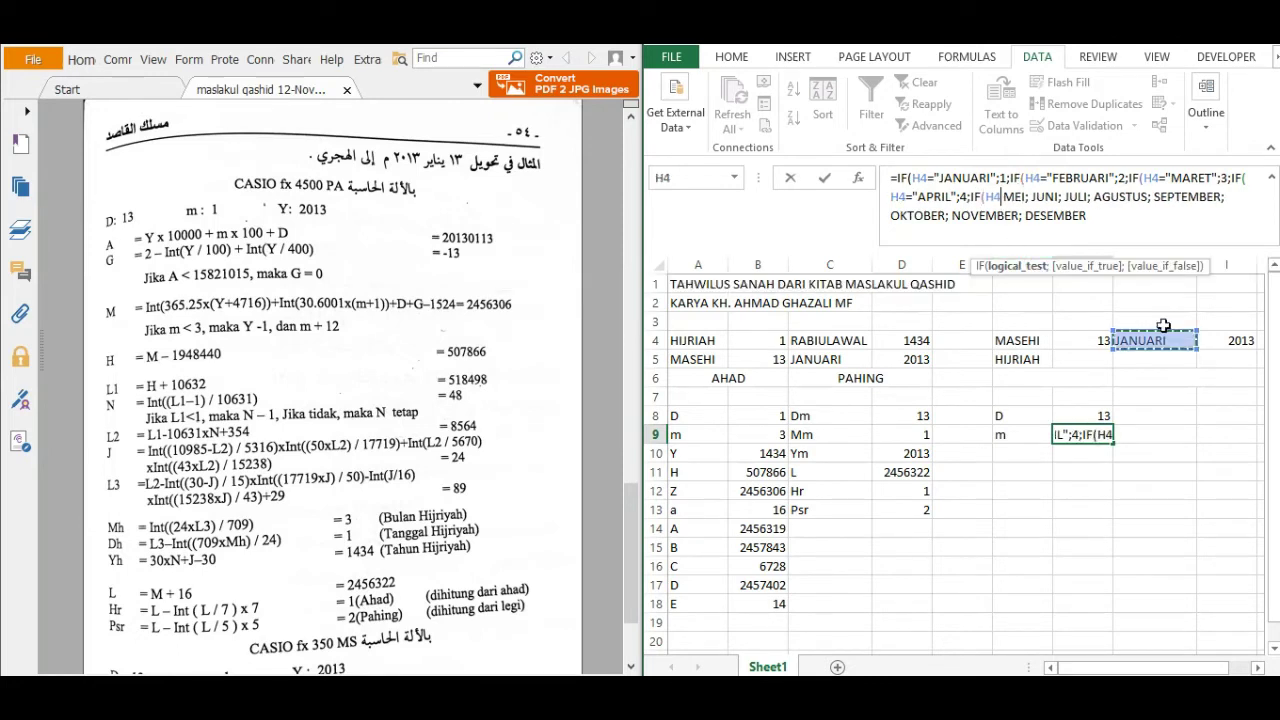
click(1006, 196)
text(=")
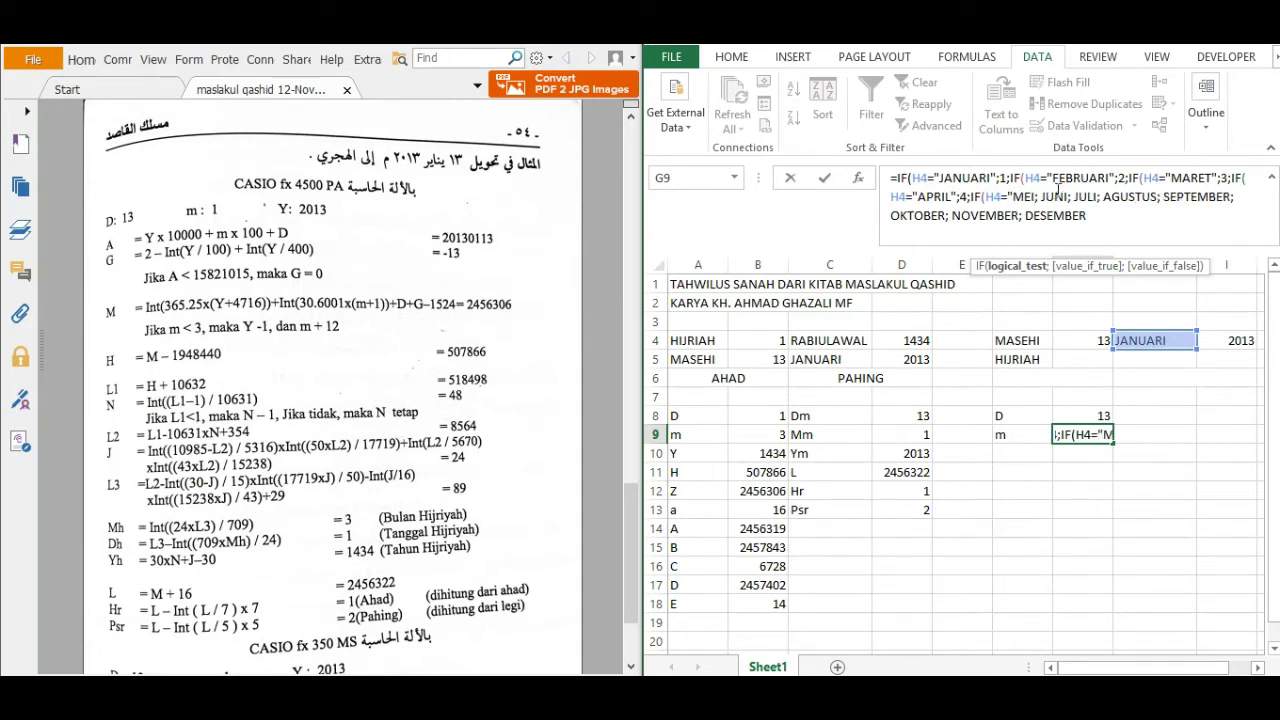
key(Right)
key(Right)
key(Right)
text(")
key(Right)
text(5;)
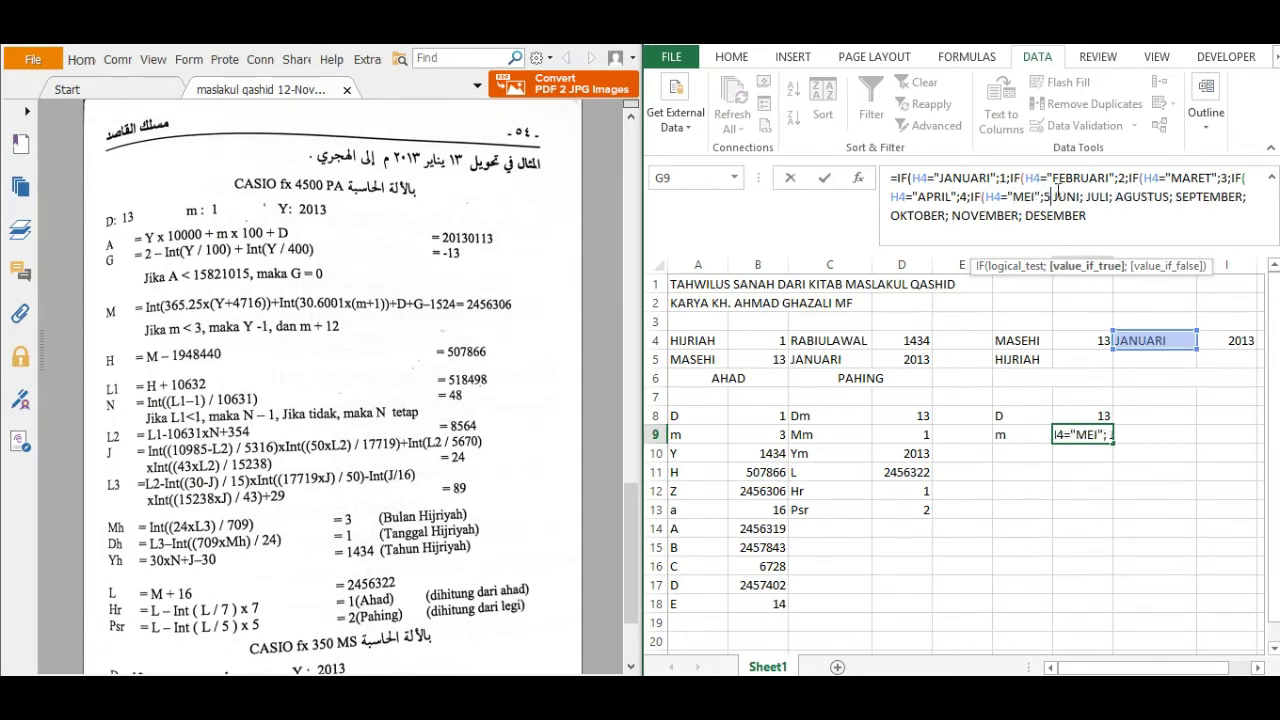
Step: Add the nested condition IF(H4="JUNI";6 to the month formula in G9
text(IF)
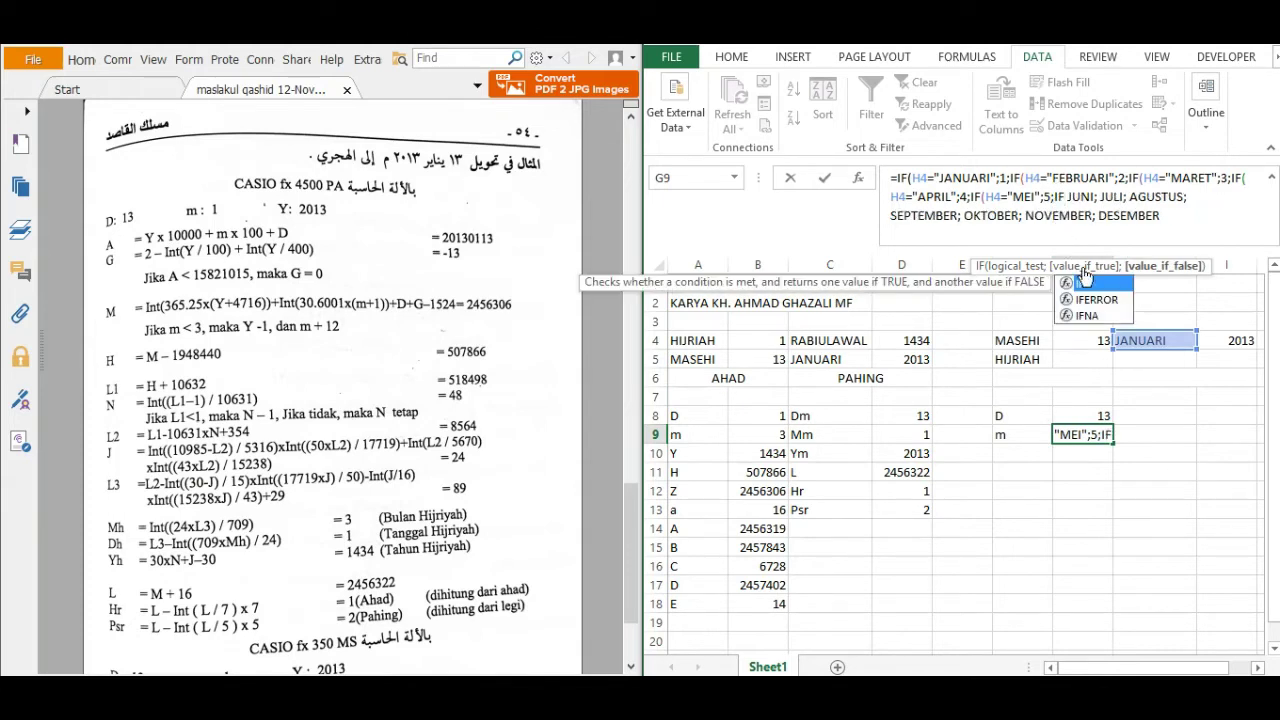
text(()
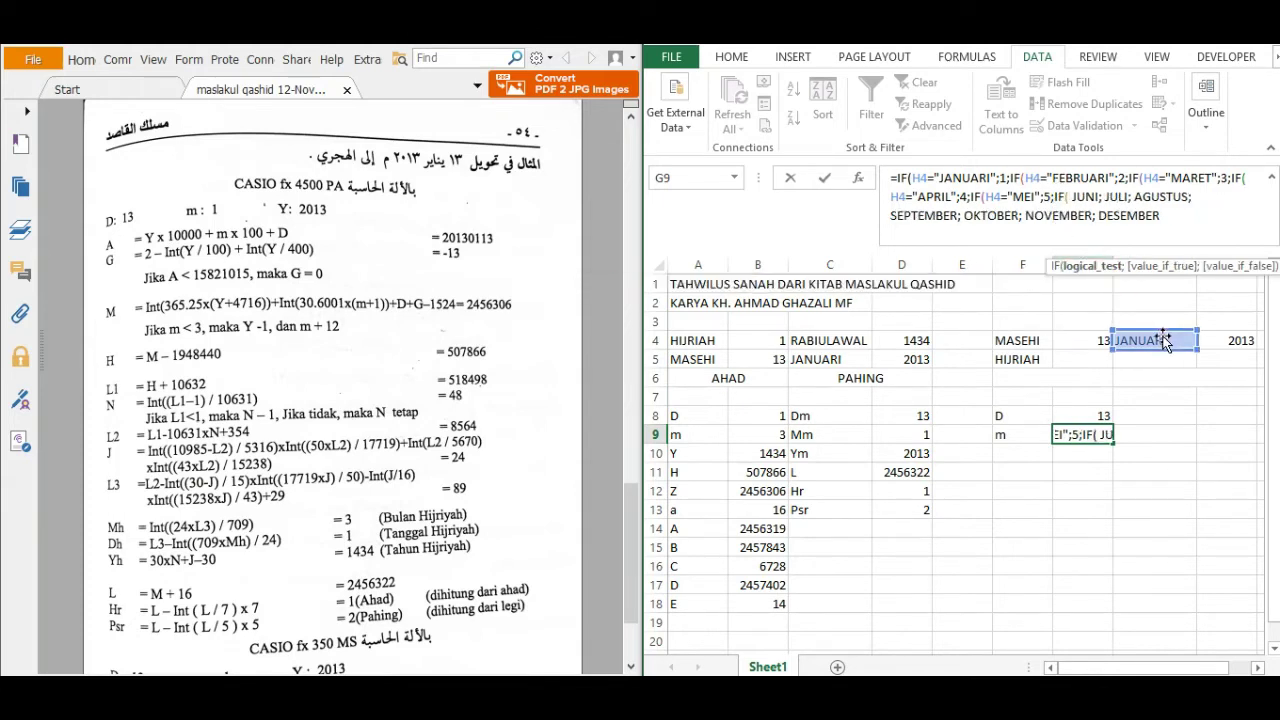
click(1158, 341)
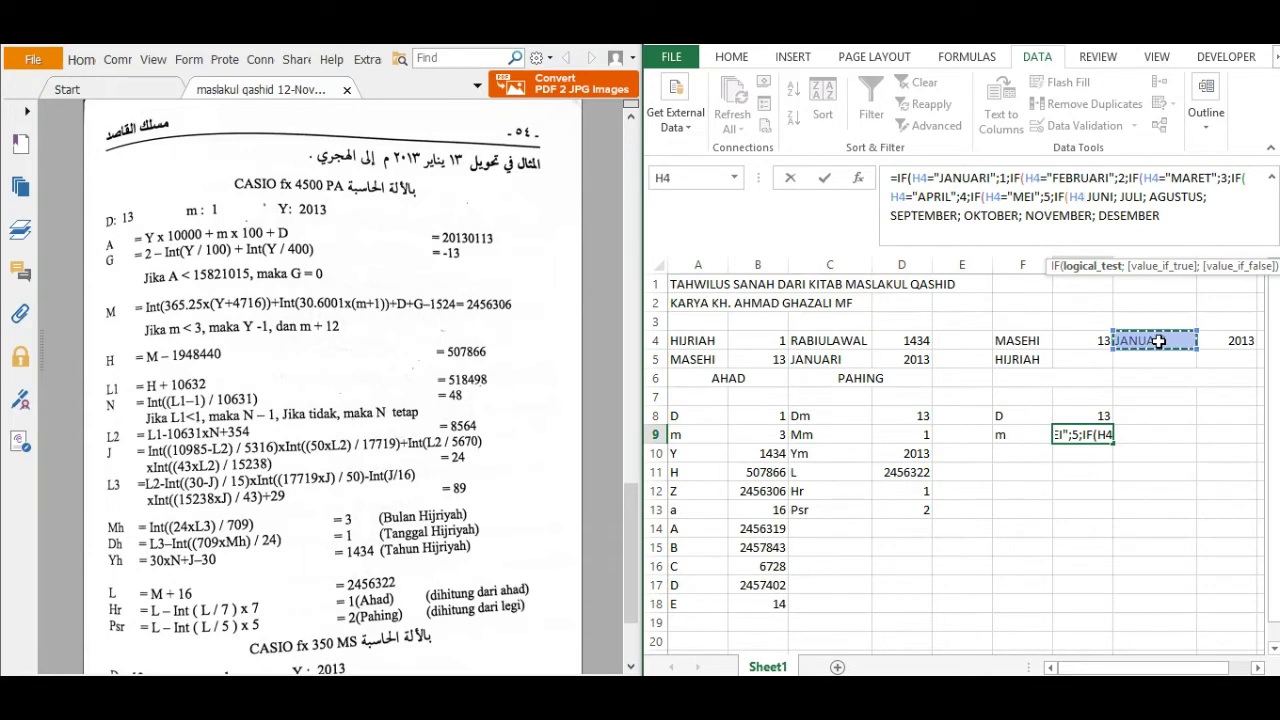
text(=)
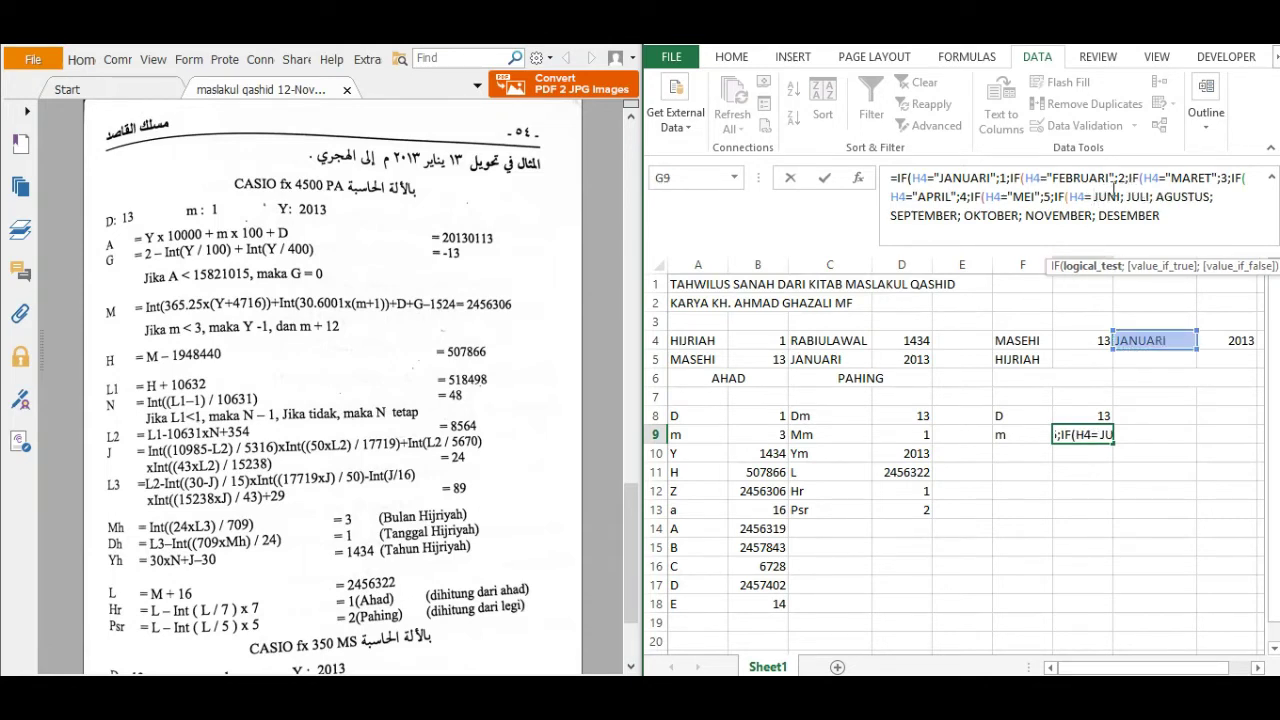
text(")
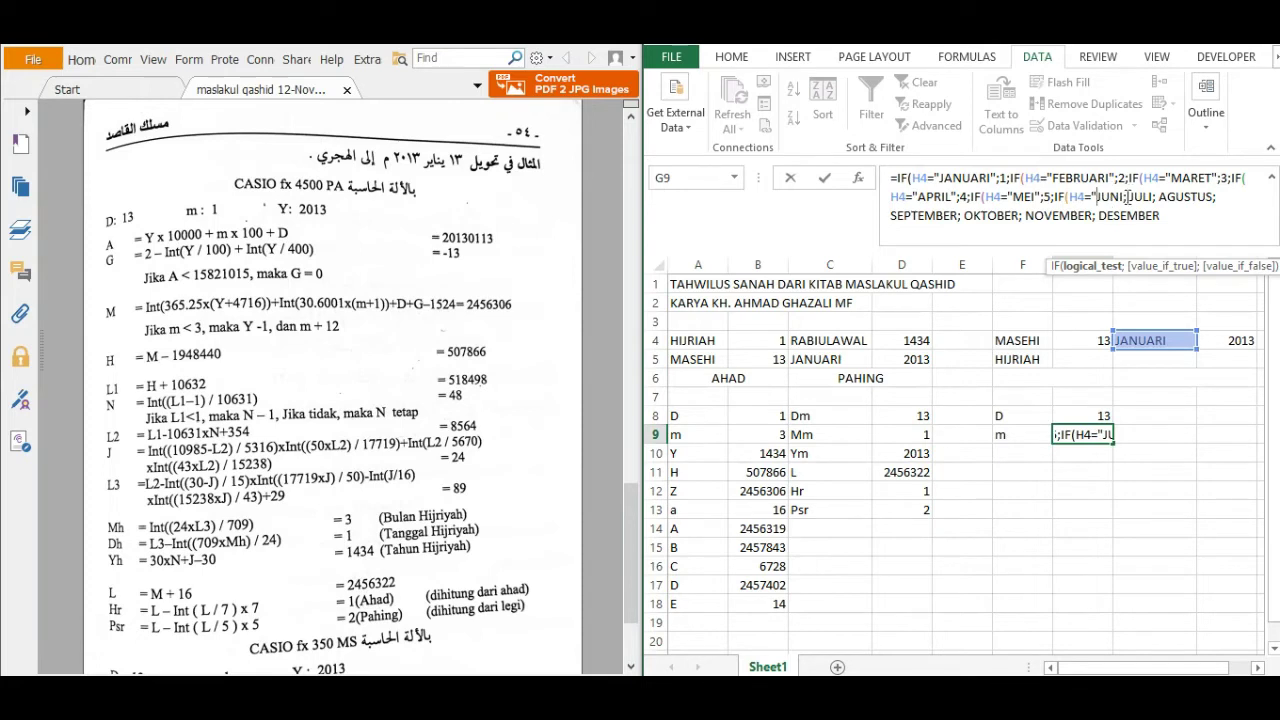
click(1127, 197)
text(")
click(1133, 195)
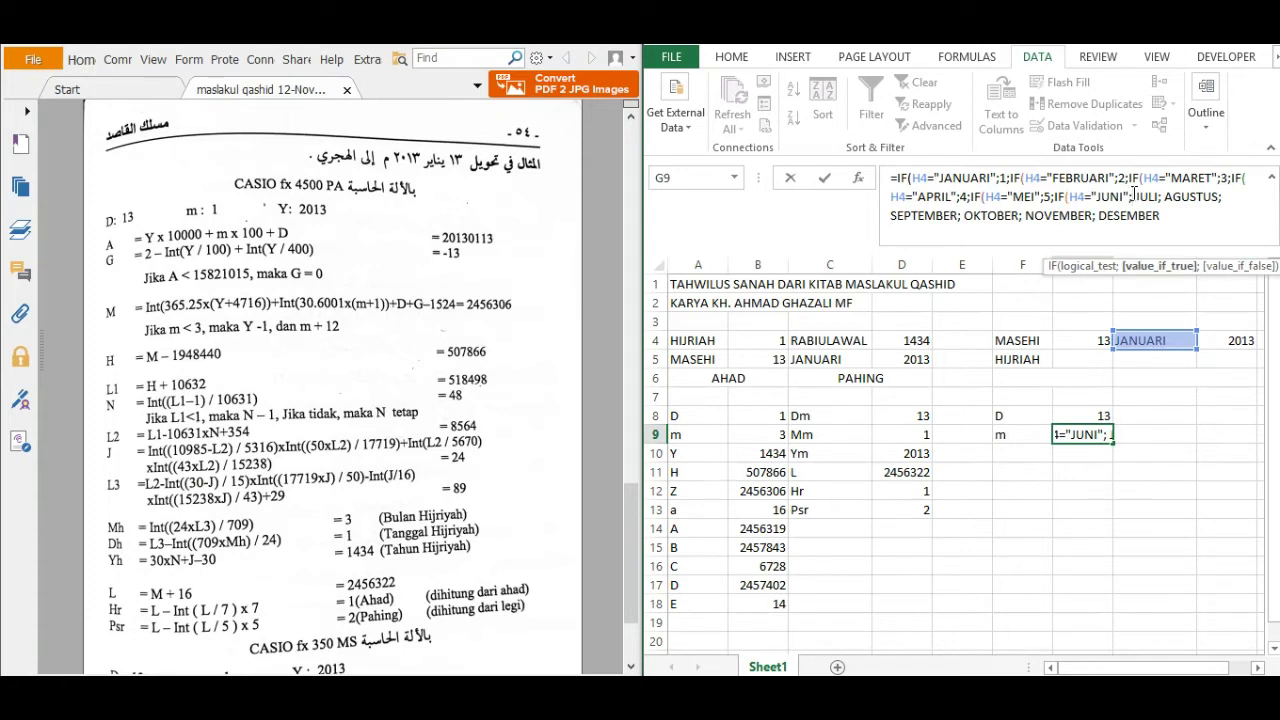
text(6)
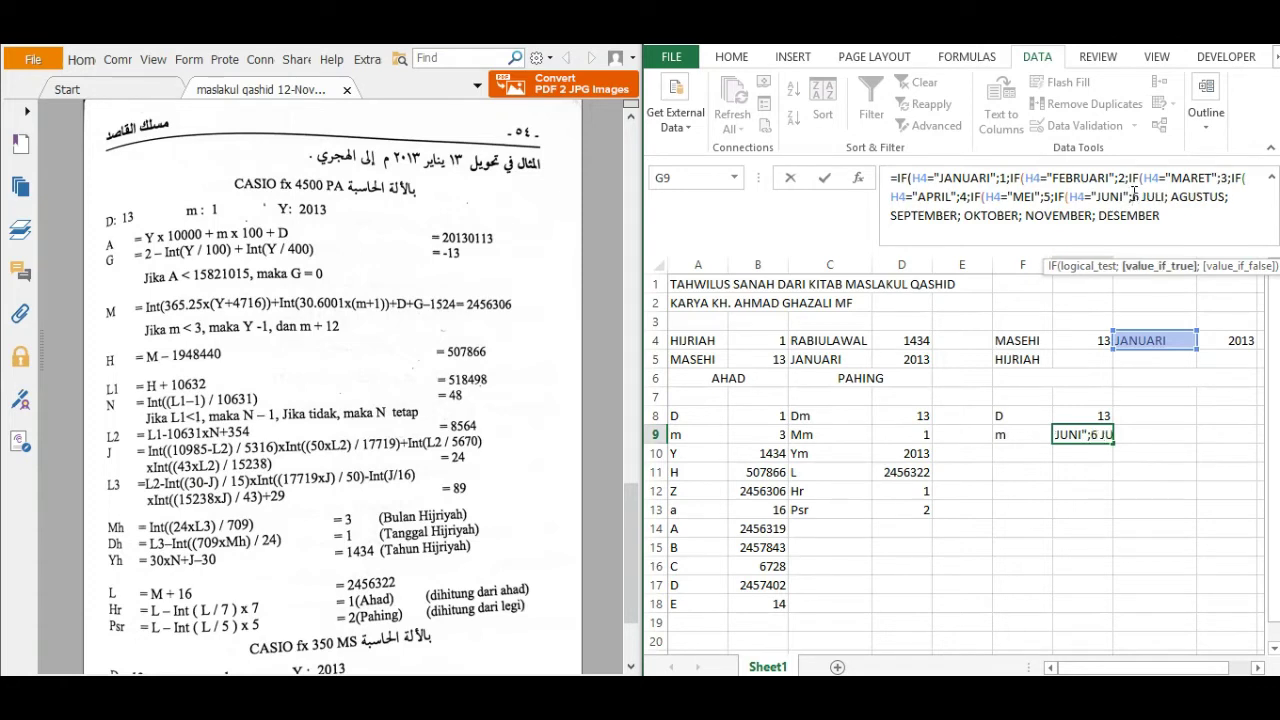
Step: Extend the G9 formula with IF(H4="JULI";7 and start another nested IF before AGUSTUS
text(;IF)
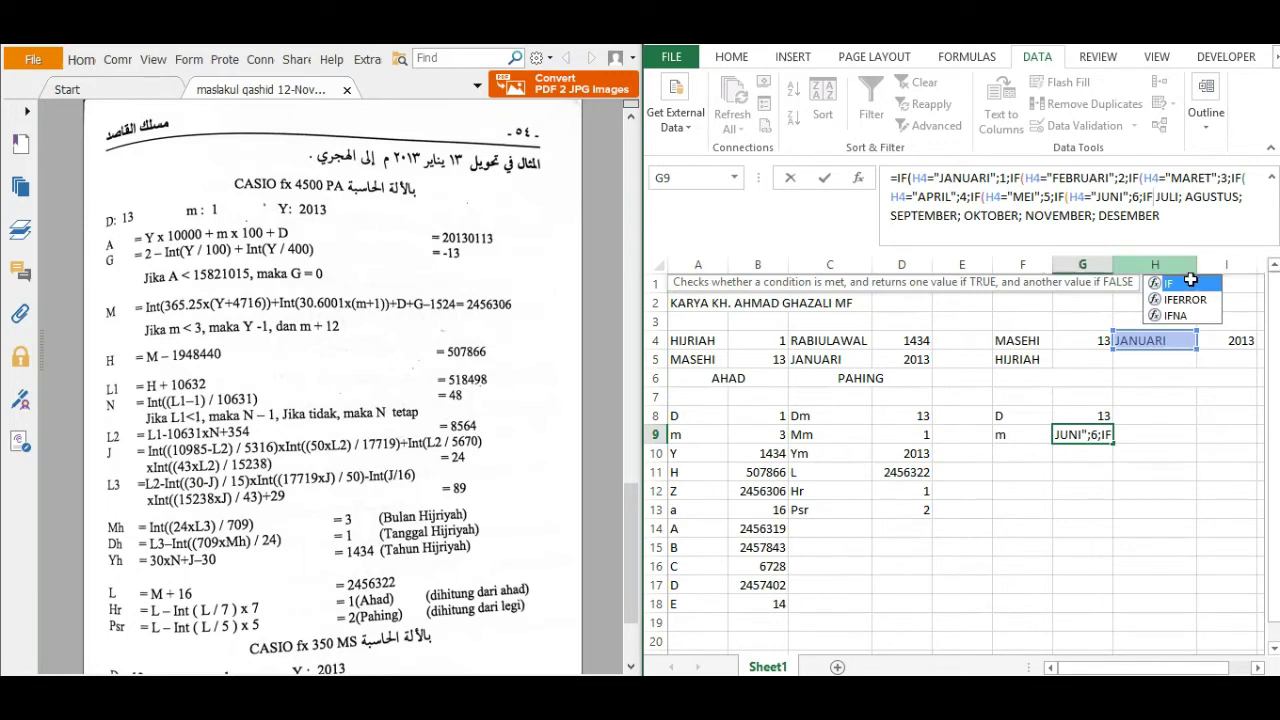
text(()
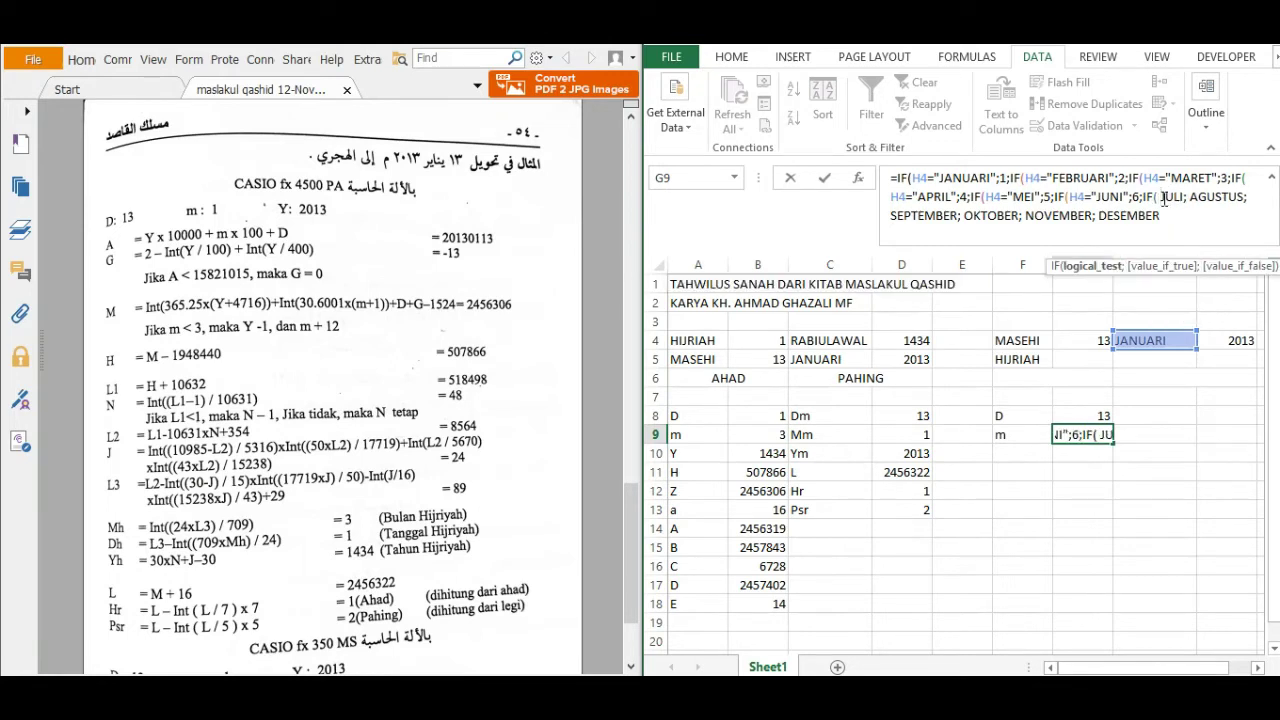
click(1131, 341)
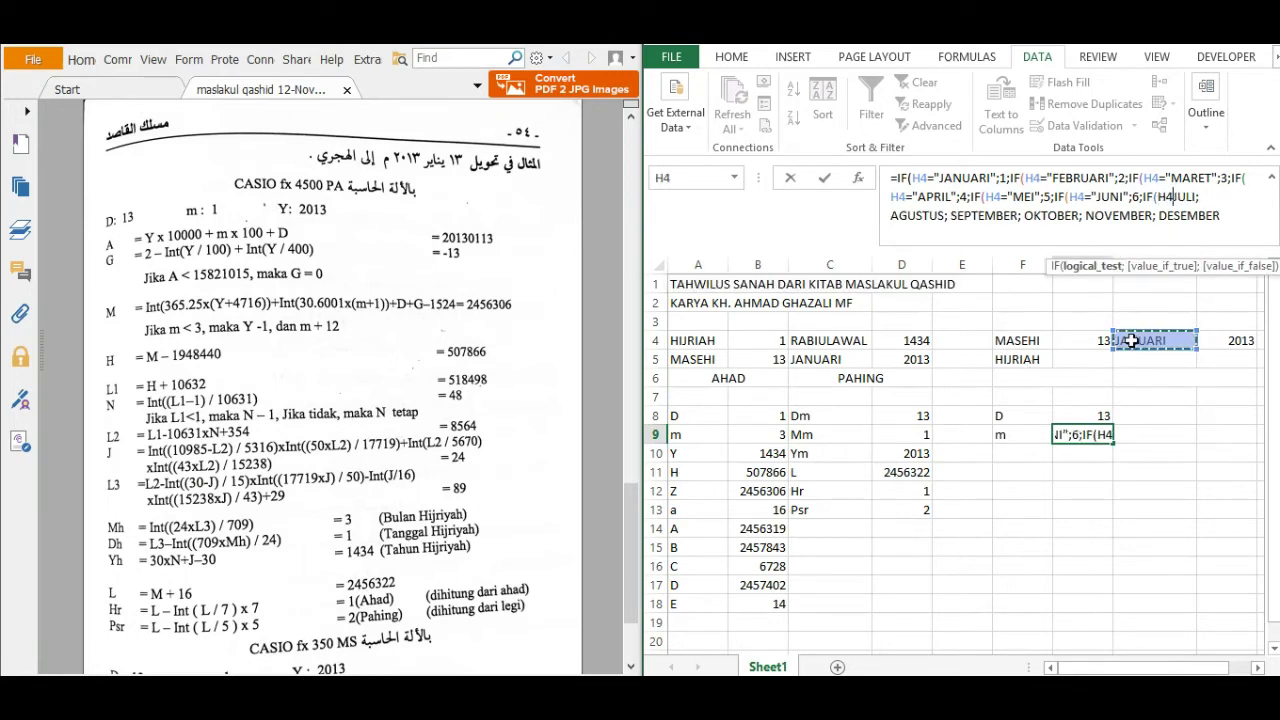
text(=")
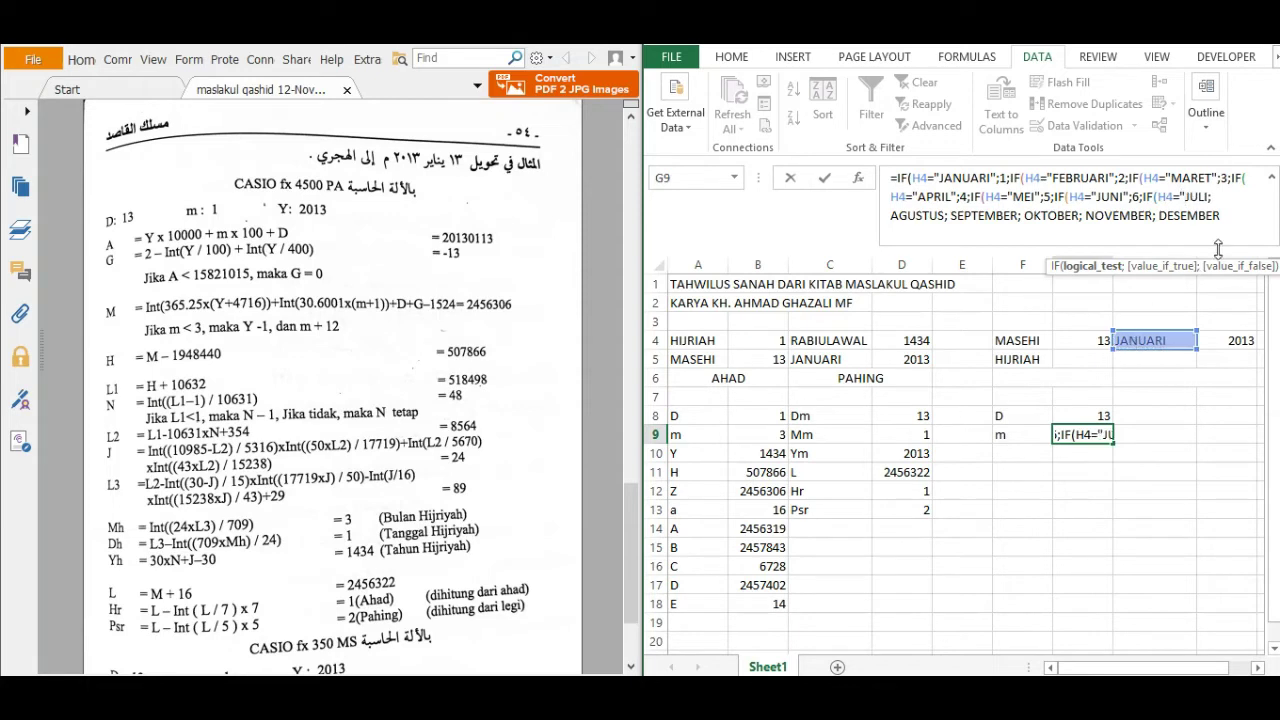
click(1211, 199)
text(")
key(Right)
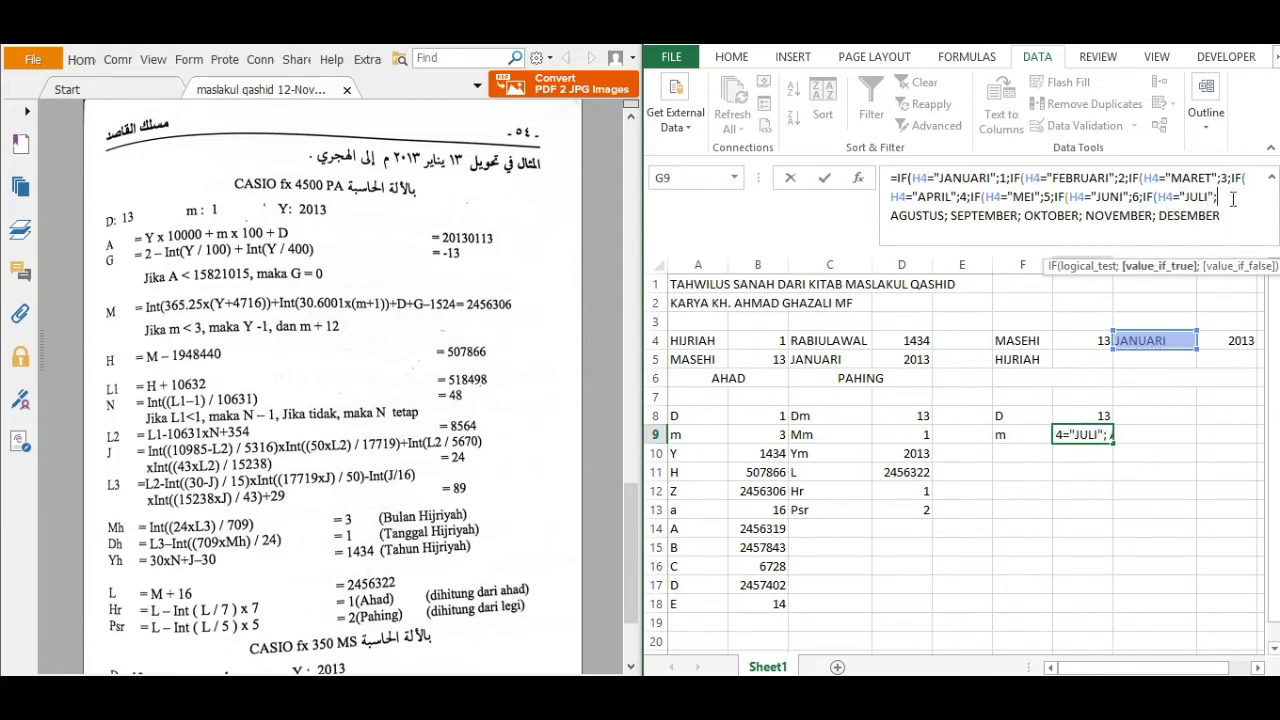
text(7;IF)
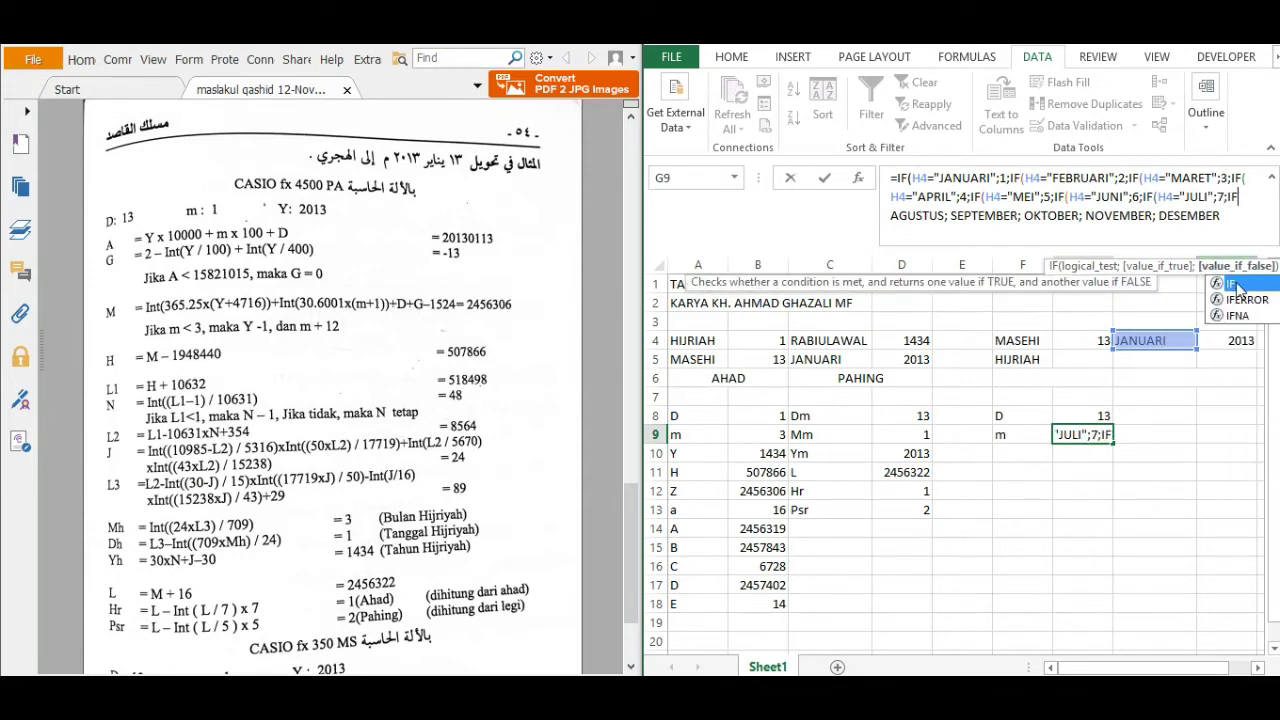
Step: Complete the nested AGUSTUS condition in G9 as IF(H4="AGUSTUS";8 and begin another IF before SEPTEMBER
text(()
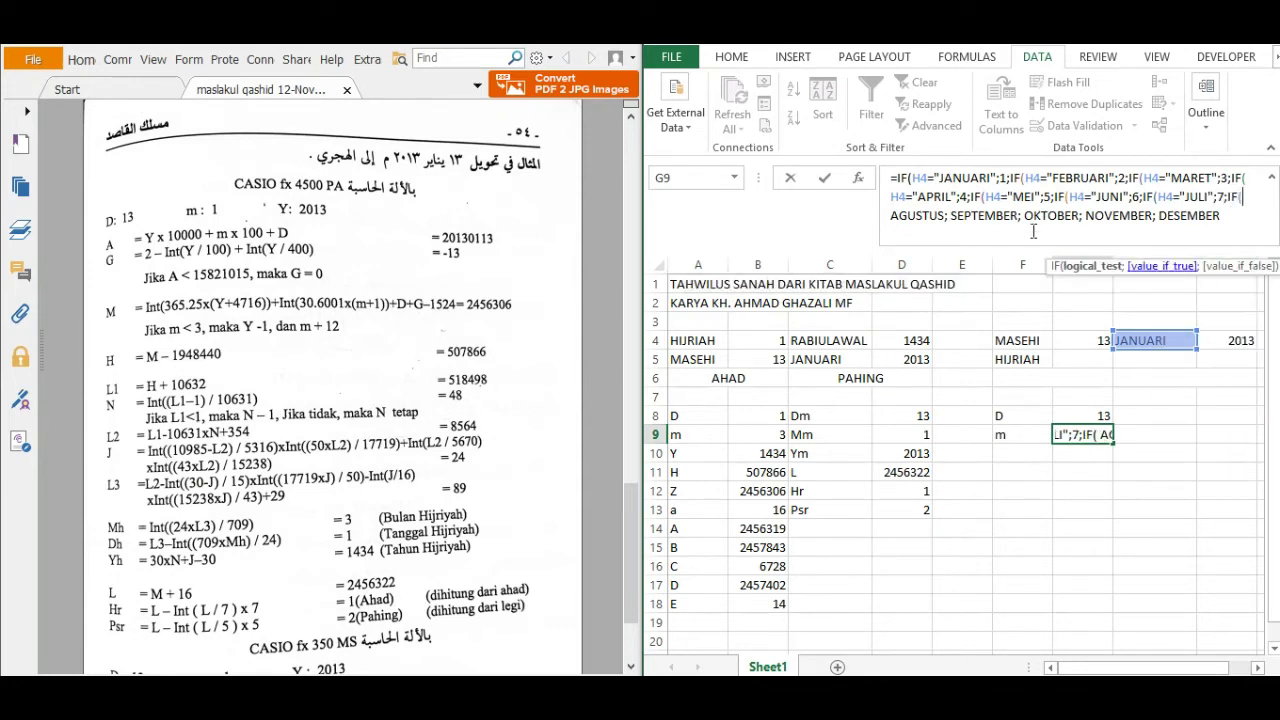
click(1153, 340)
key(BackSpace)
text(=")
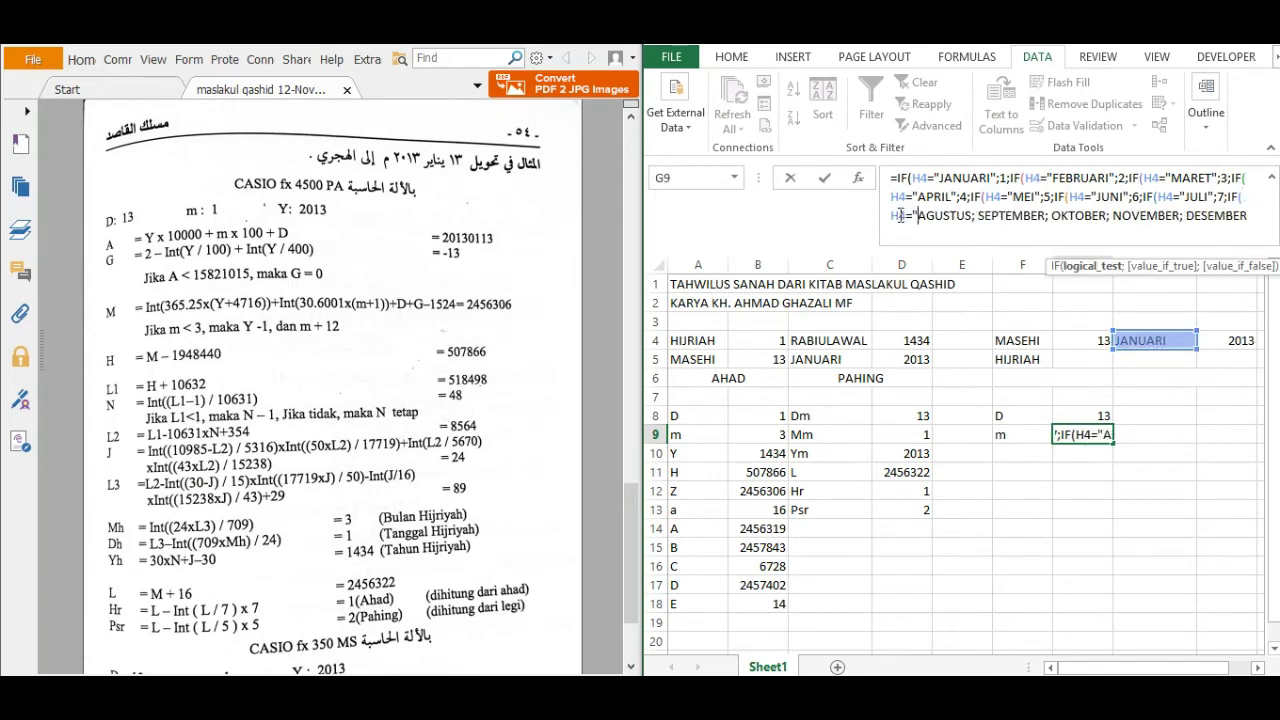
click(974, 217)
text(")
key(Right)
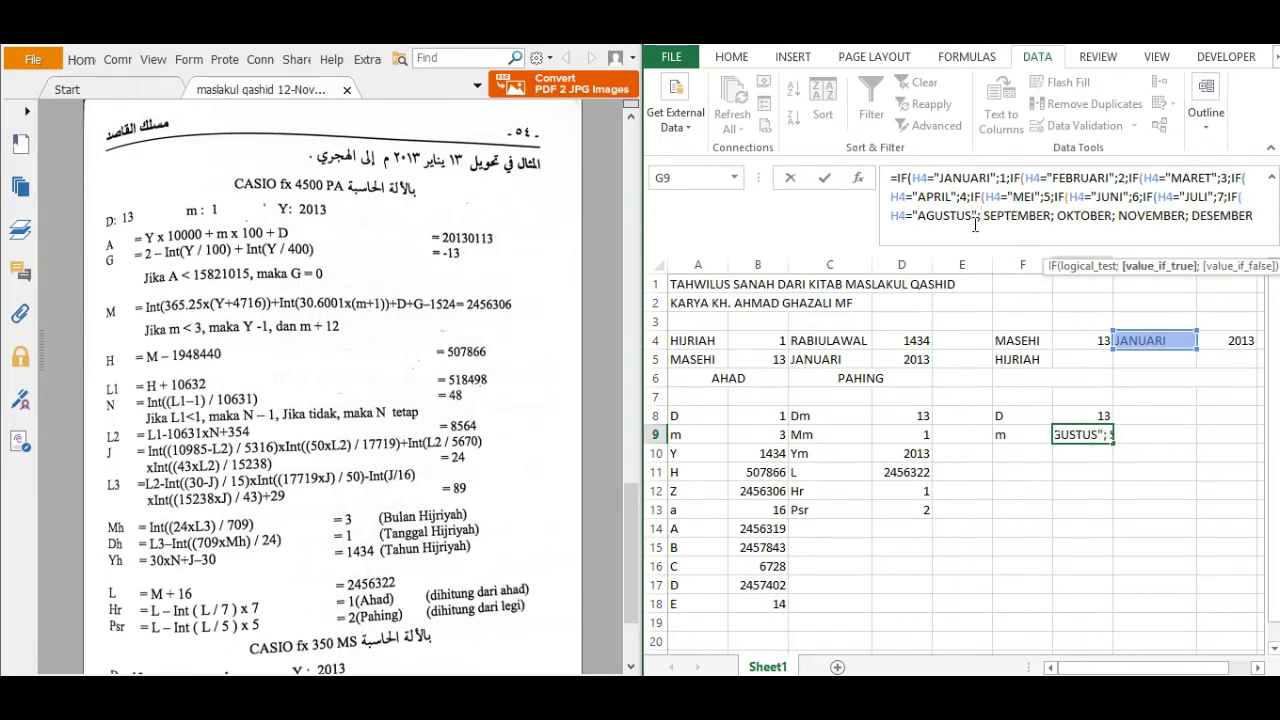
text(8;IF)
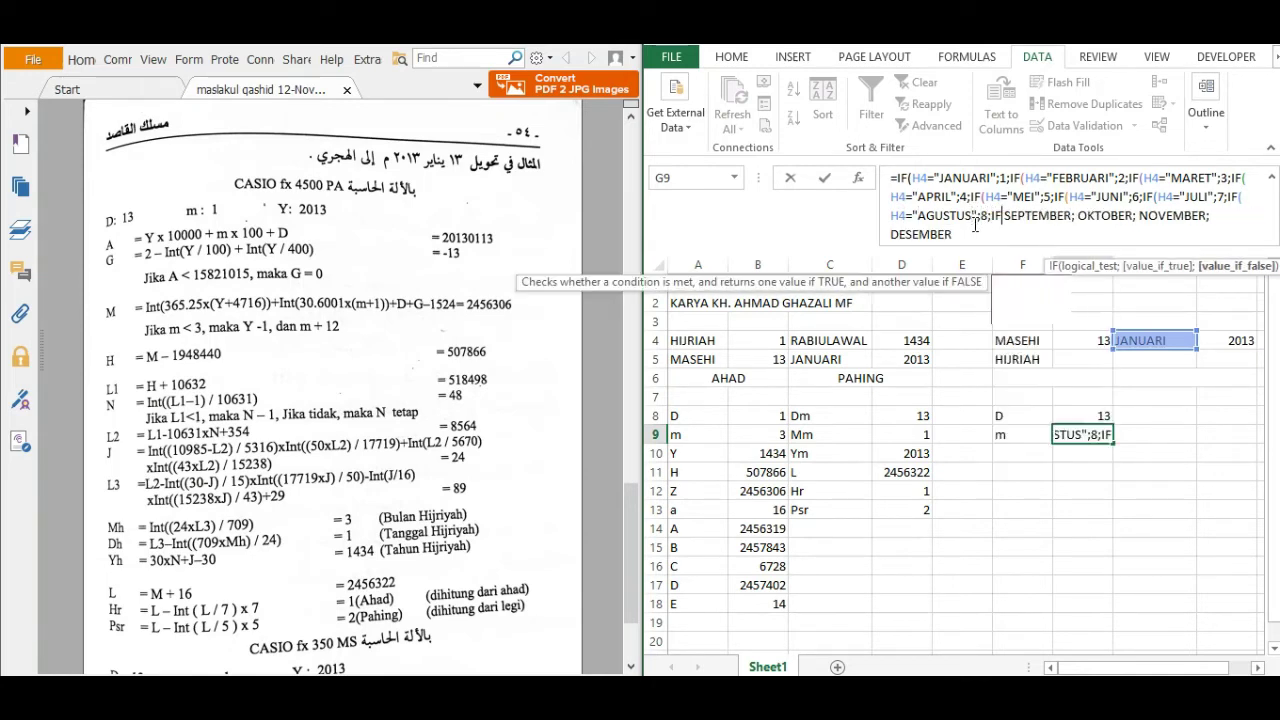
Step: Complete the nested SEPTEMBER condition in G9 as IF(H4="SEPTEMBER";9 and begin another IF before OKTOBER
double_click(1040, 295)
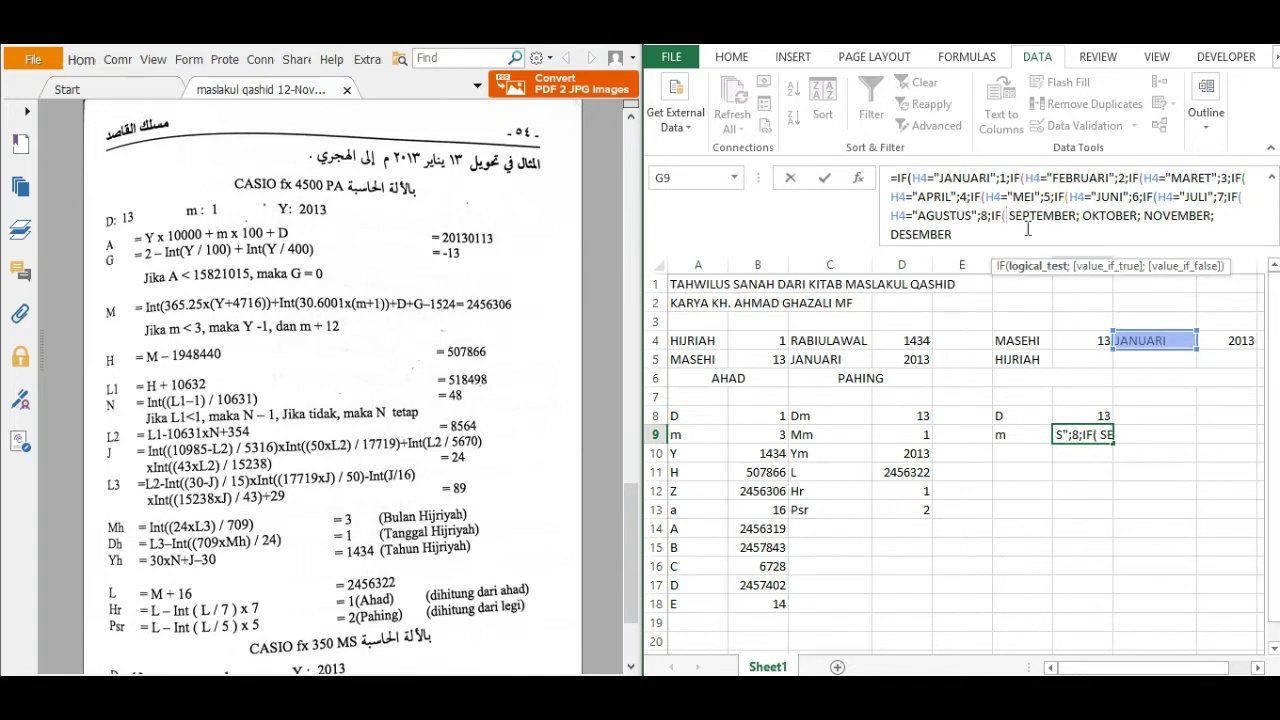
click(1150, 340)
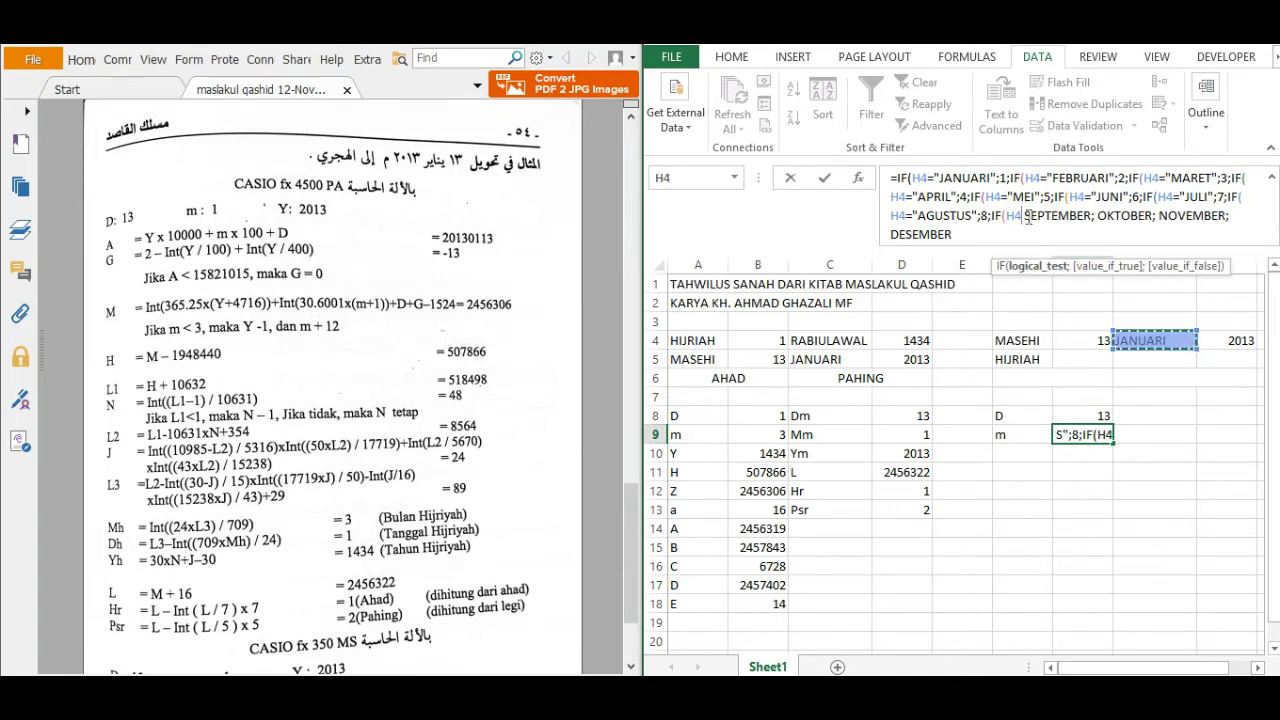
click(1027, 217)
text(=)
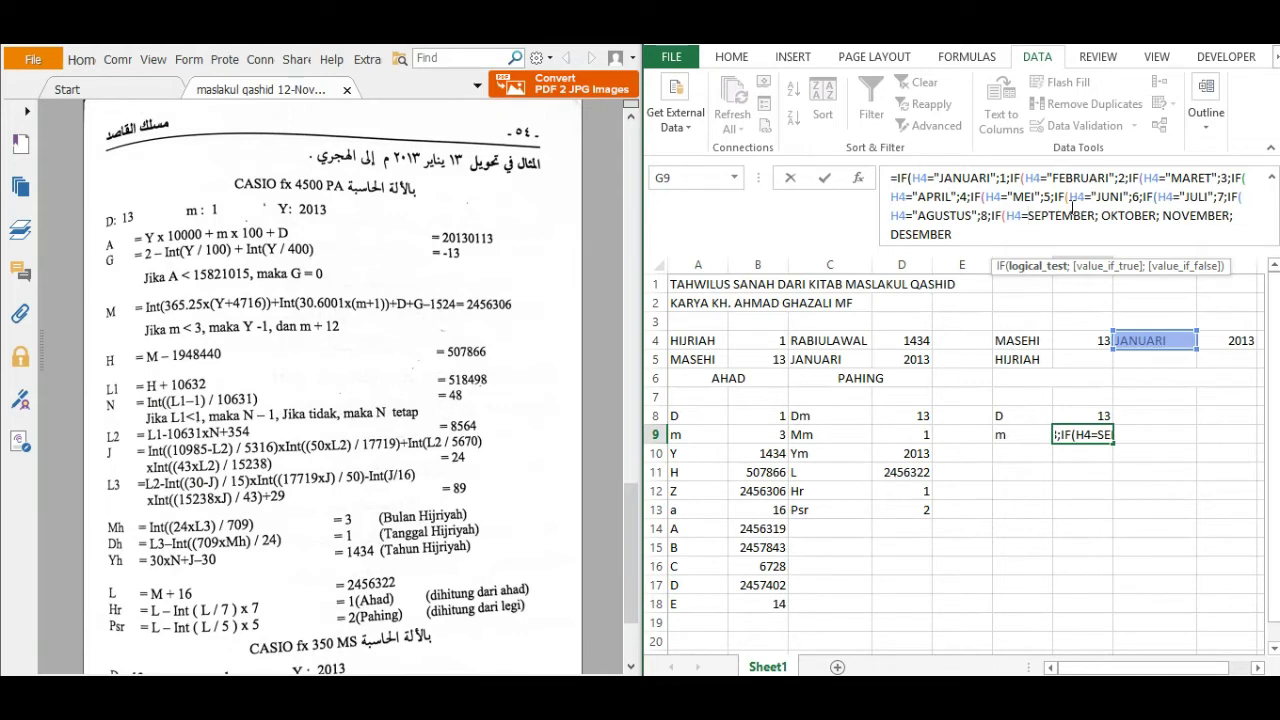
text("MEI)
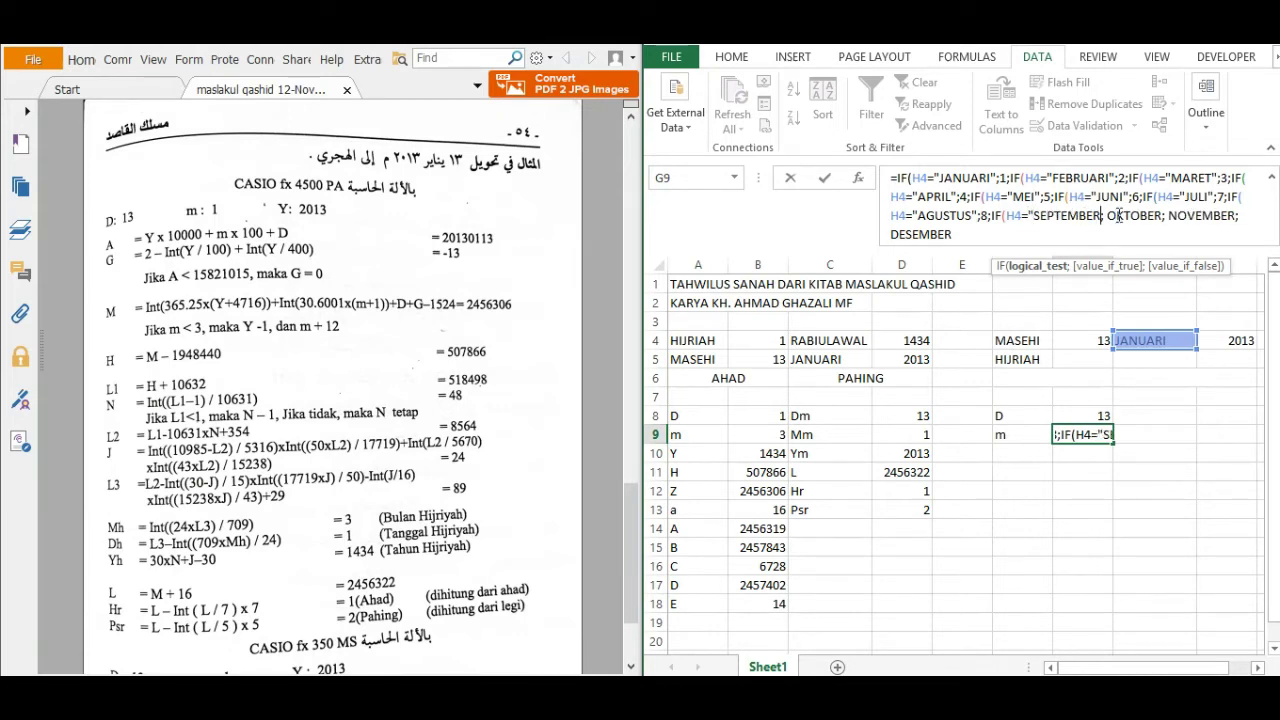
text(")
key(Right)
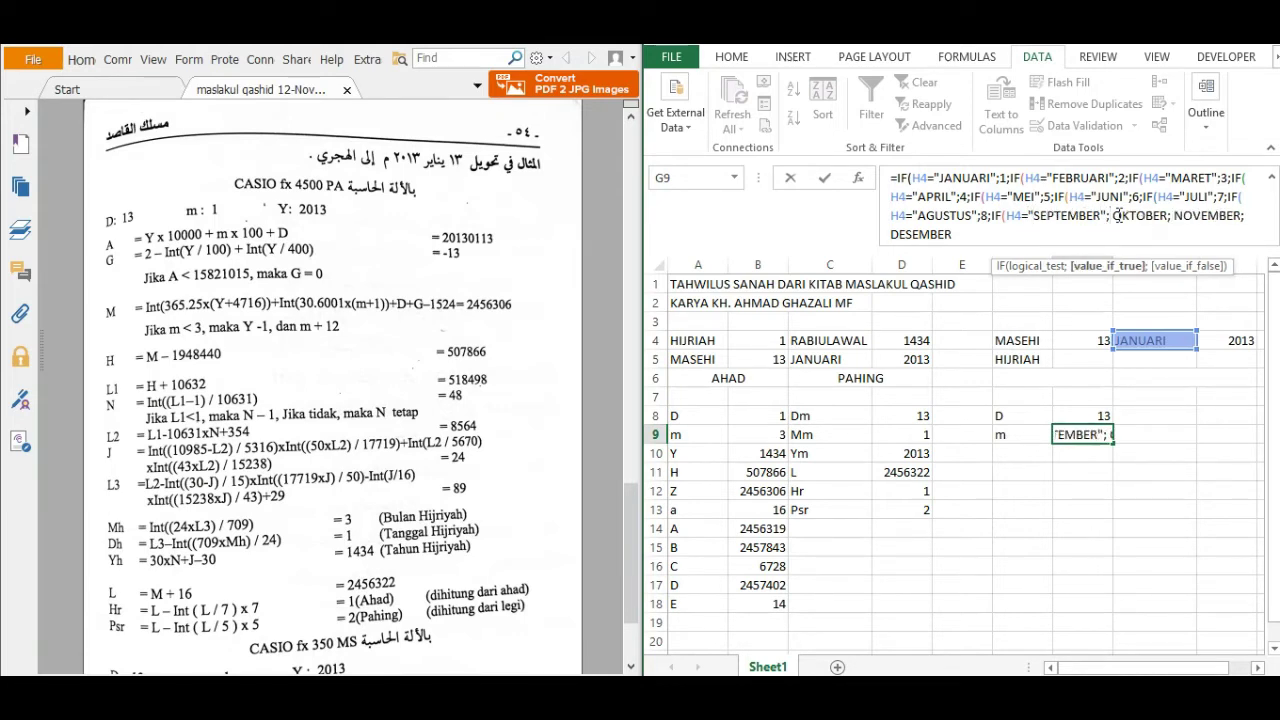
text(9;IF)
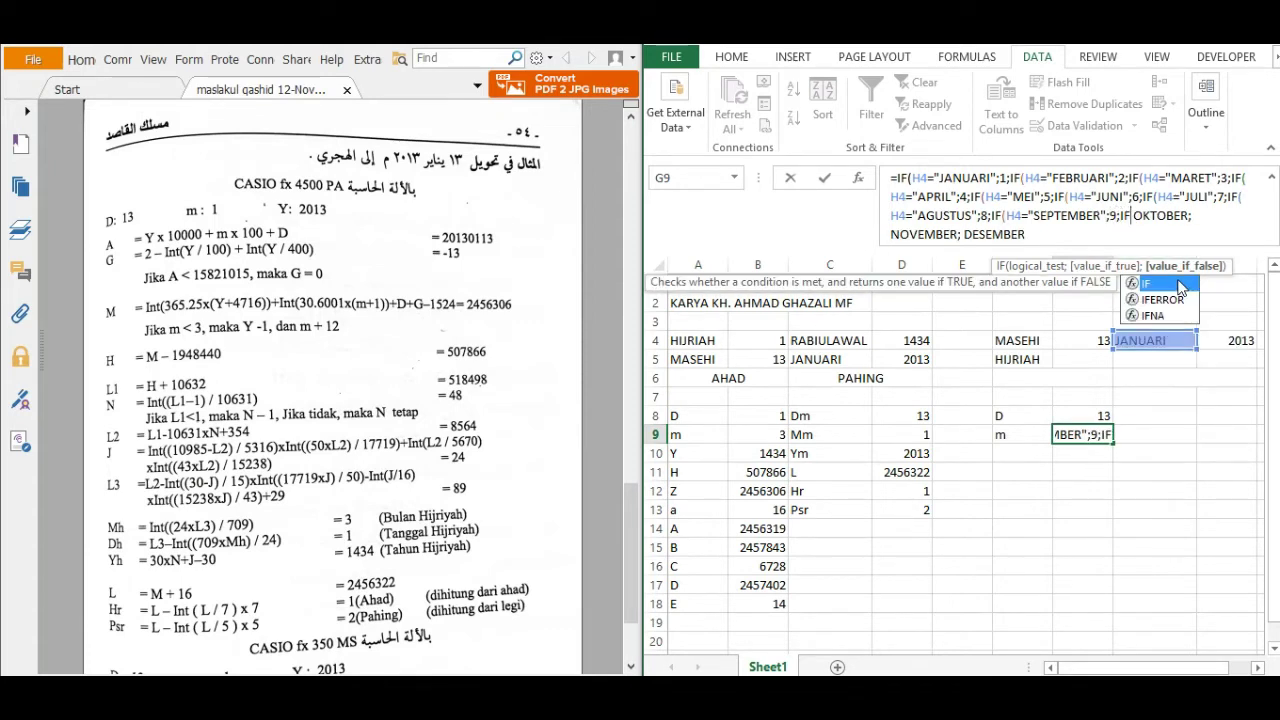
Step: Complete the nested OKTOBER condition in G9 as IF(H4="OKTOBER";10 and begin another IF before NOVEMBER
text(()
click(1140, 342)
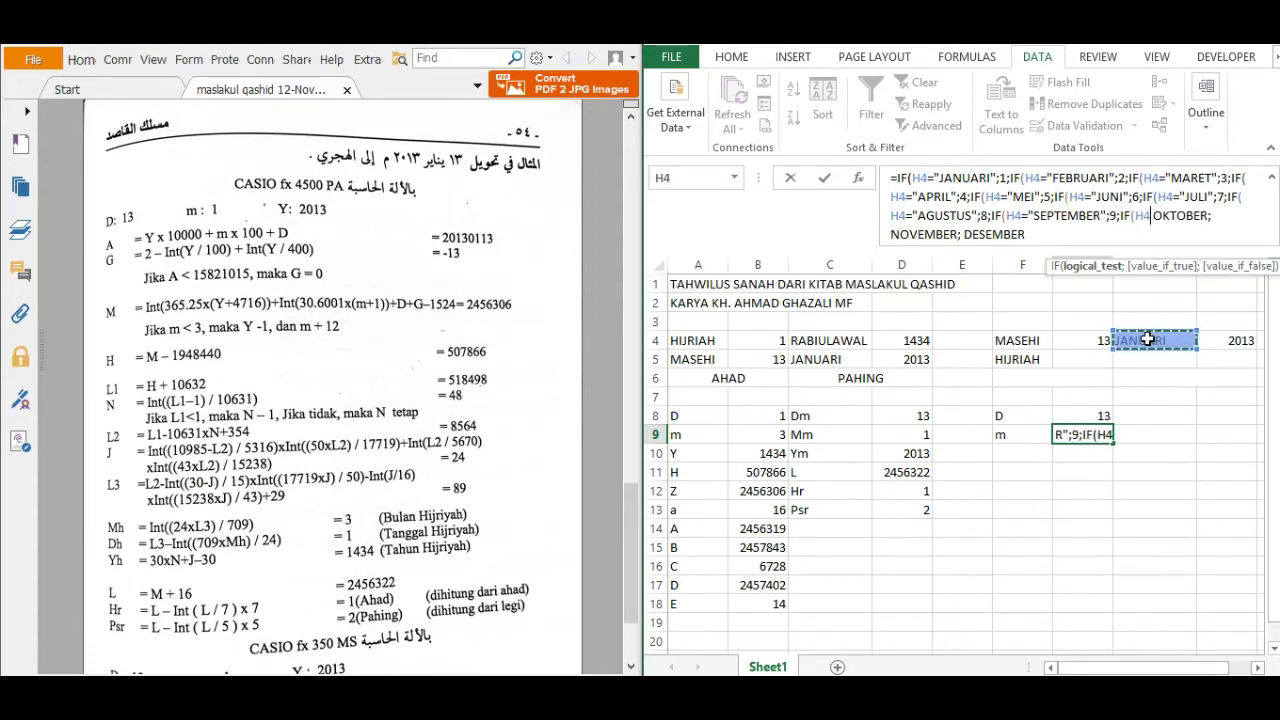
click(1156, 216)
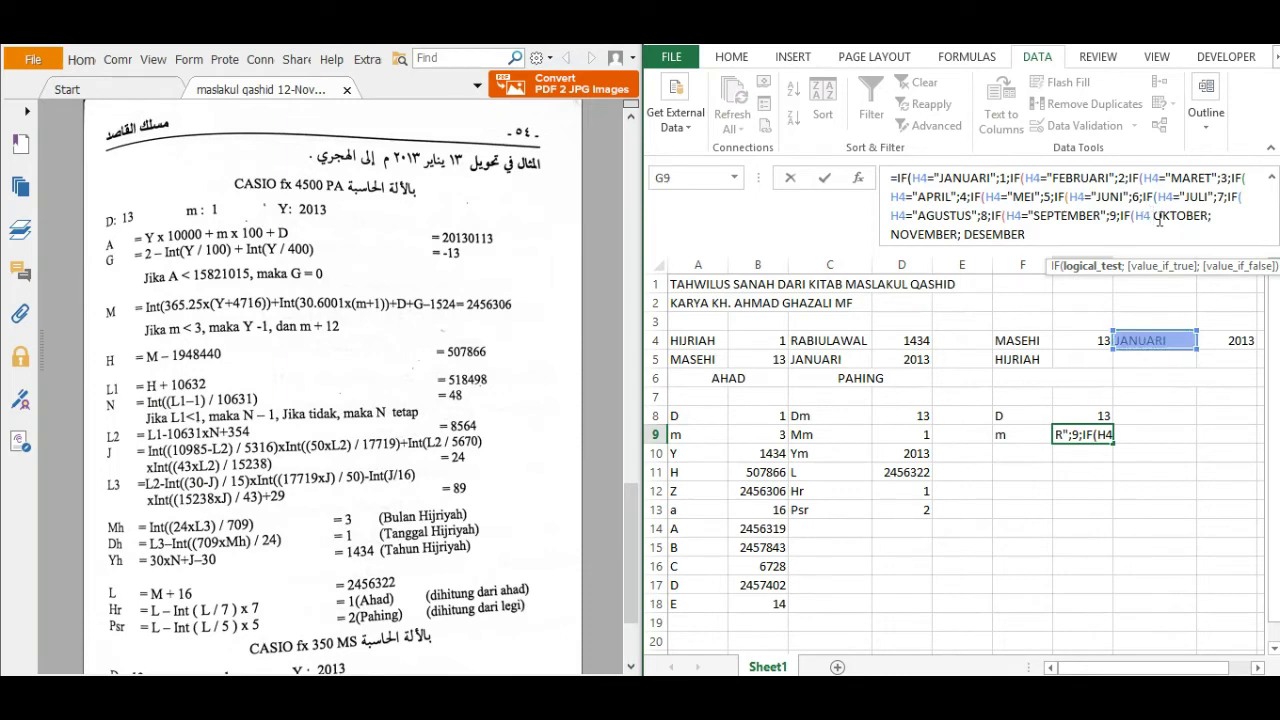
text(=")
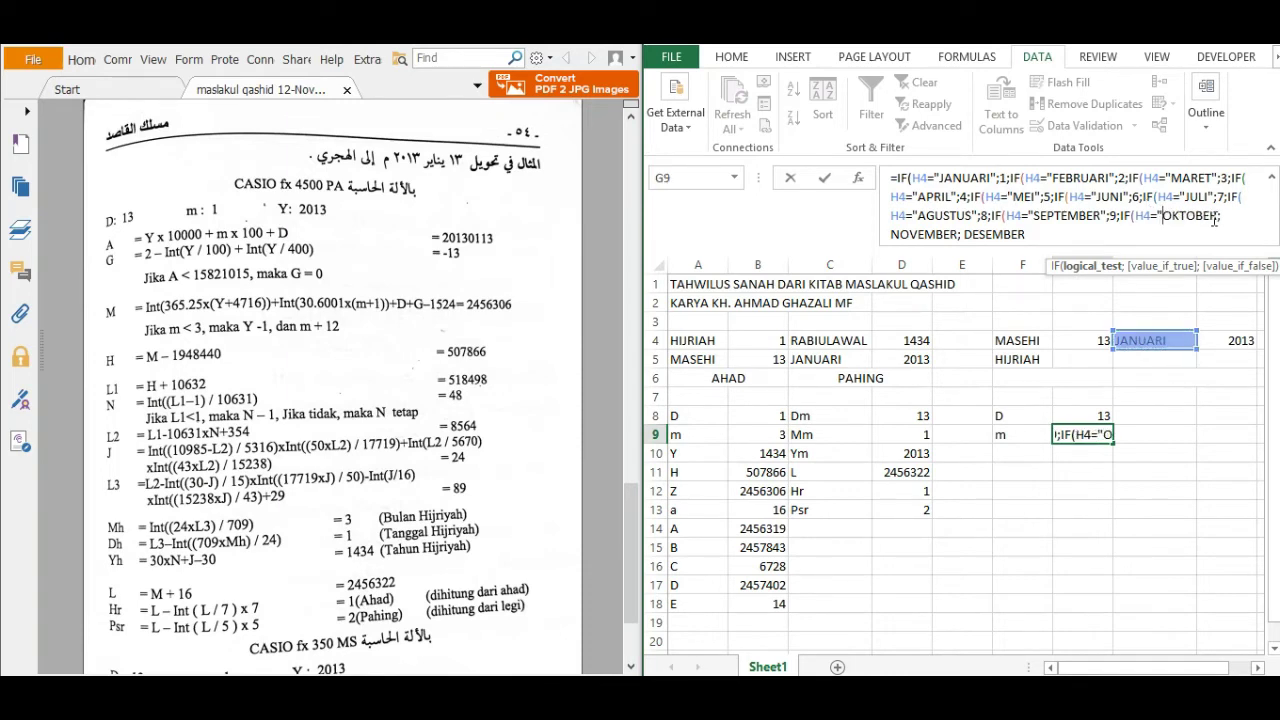
click(1240, 216)
text(";)
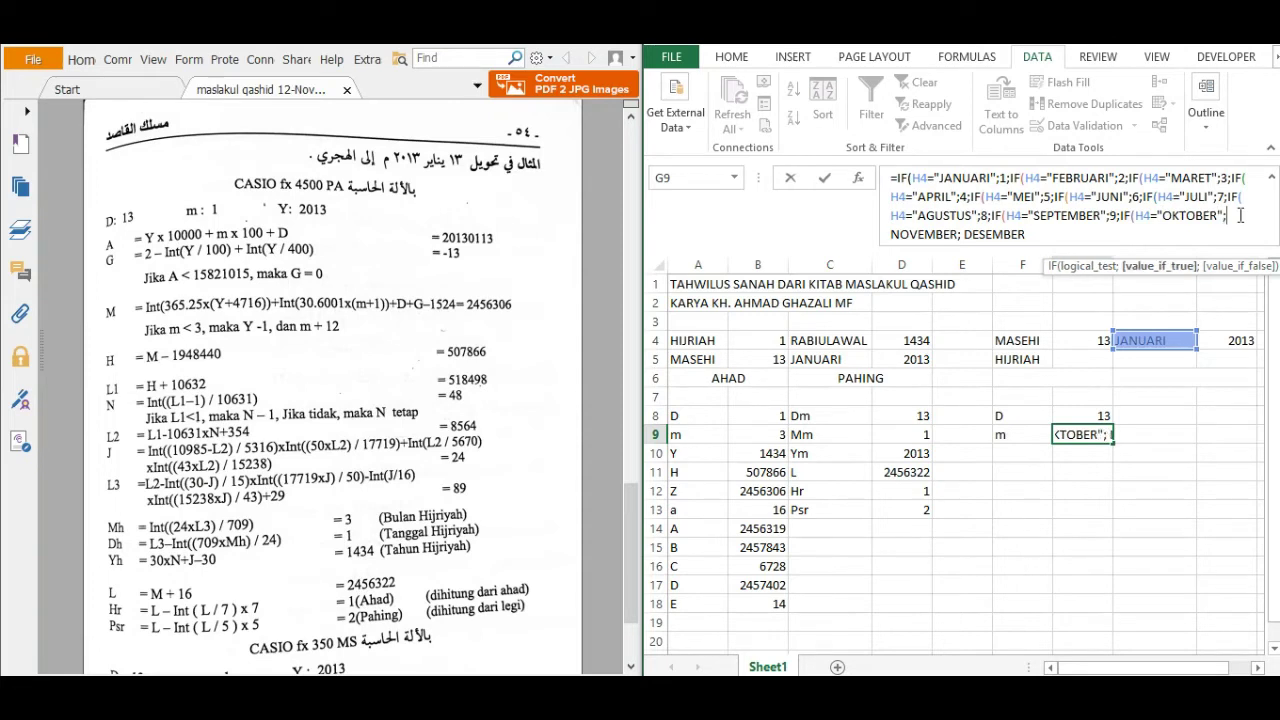
text(10)
text(;IF)
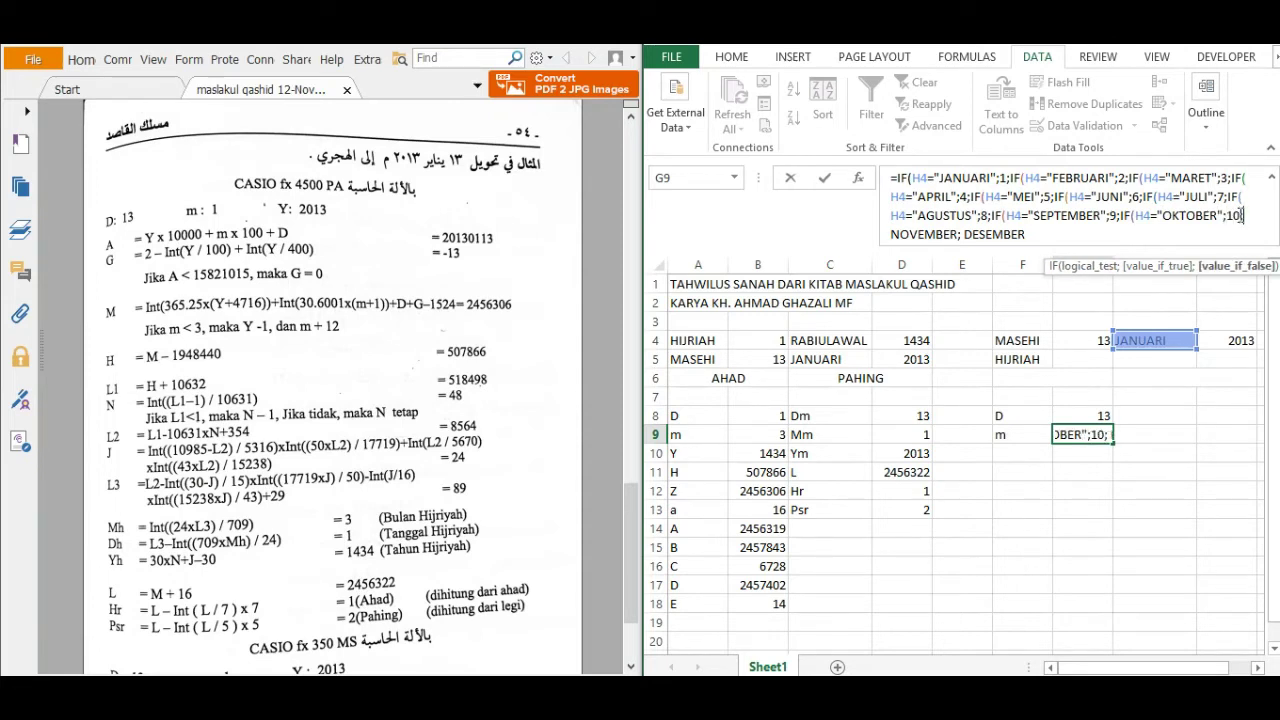
Step: Complete the nested NOVEMBER condition in G9 as IF(H4="NOVEMBER";11, without a stray space before H4
double_click(1256, 284)
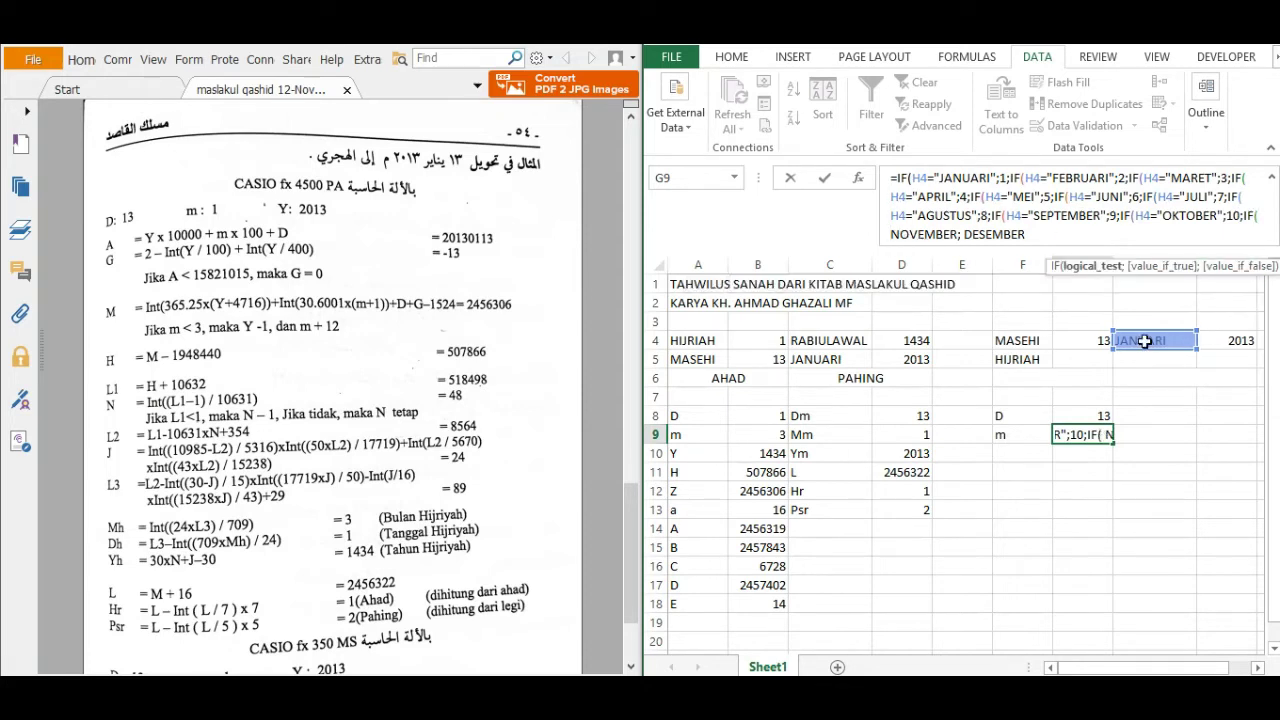
click(1144, 341)
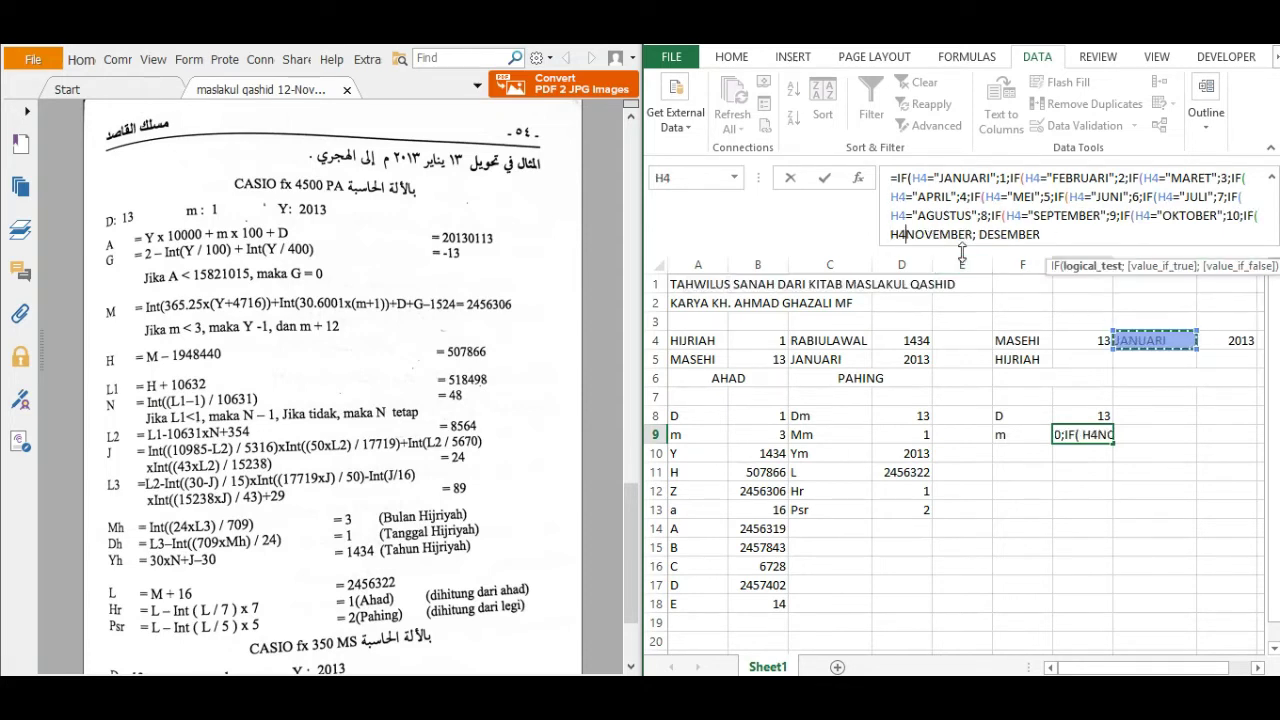
key(BackSpace)
key(BackSpace)
key(Delete)
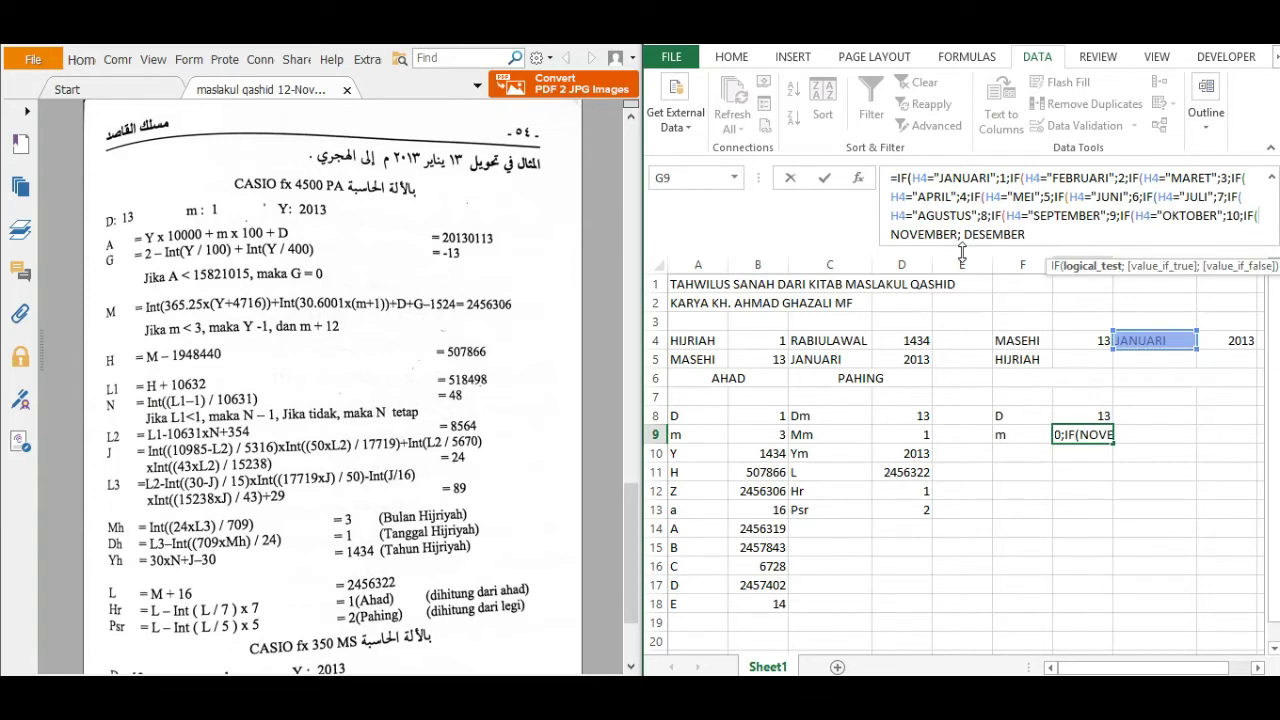
click(1156, 341)
text(=")
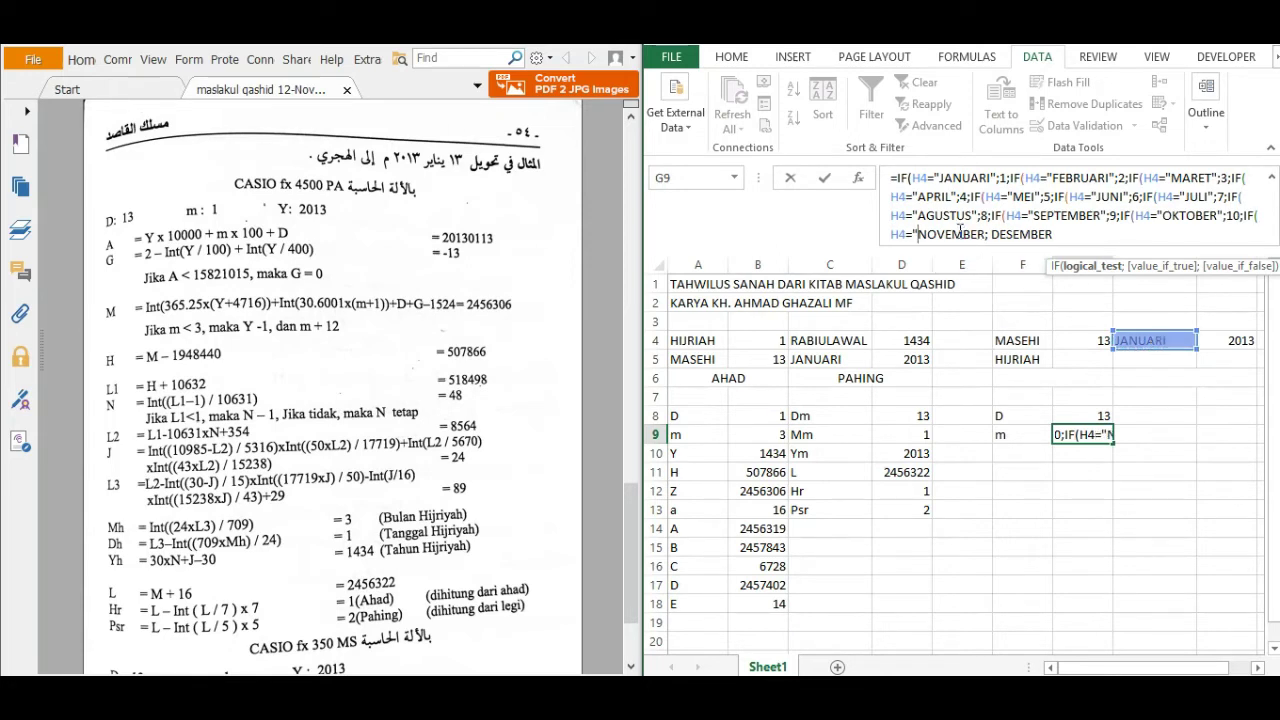
key(Right)
key(Right)
key(Right)
key(Right)
key(Right)
key(Right)
key(Right)
key(Right)
text(")
key(Right)
text(11)
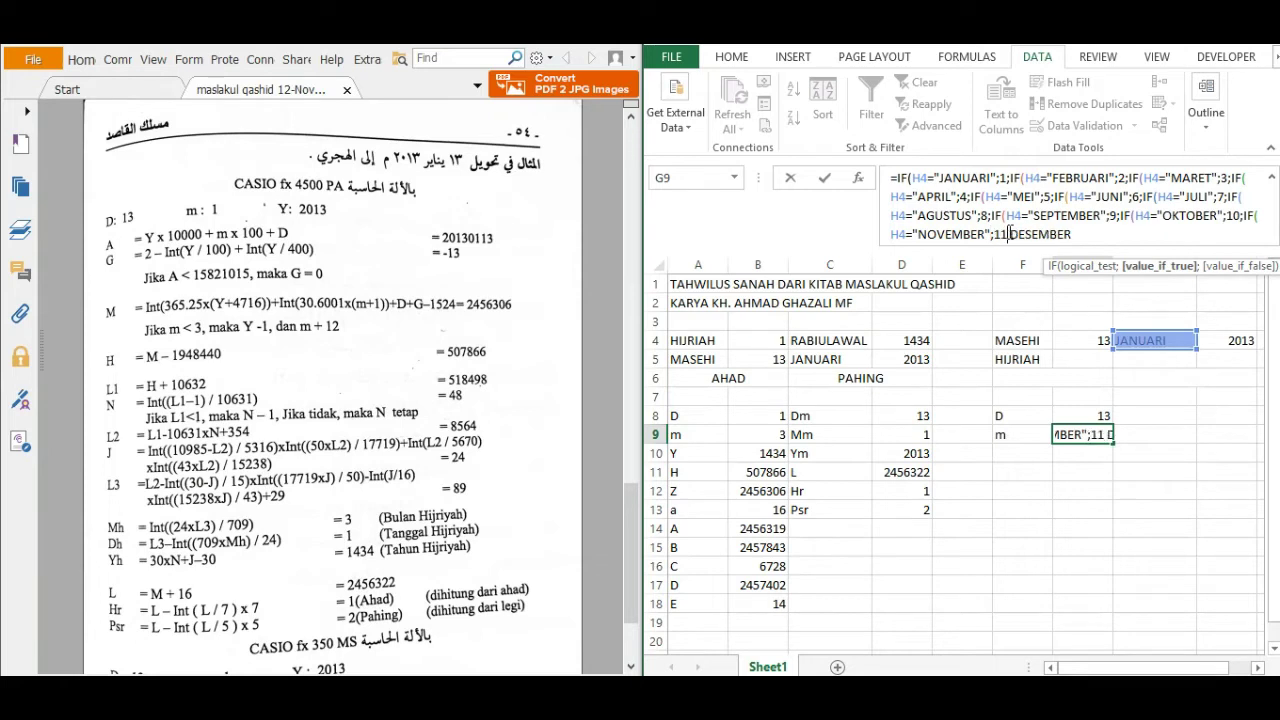
Step: Add 12 as the final value-if-false in the G9 formula and delete the leftover word DESEMBER
text(;12)
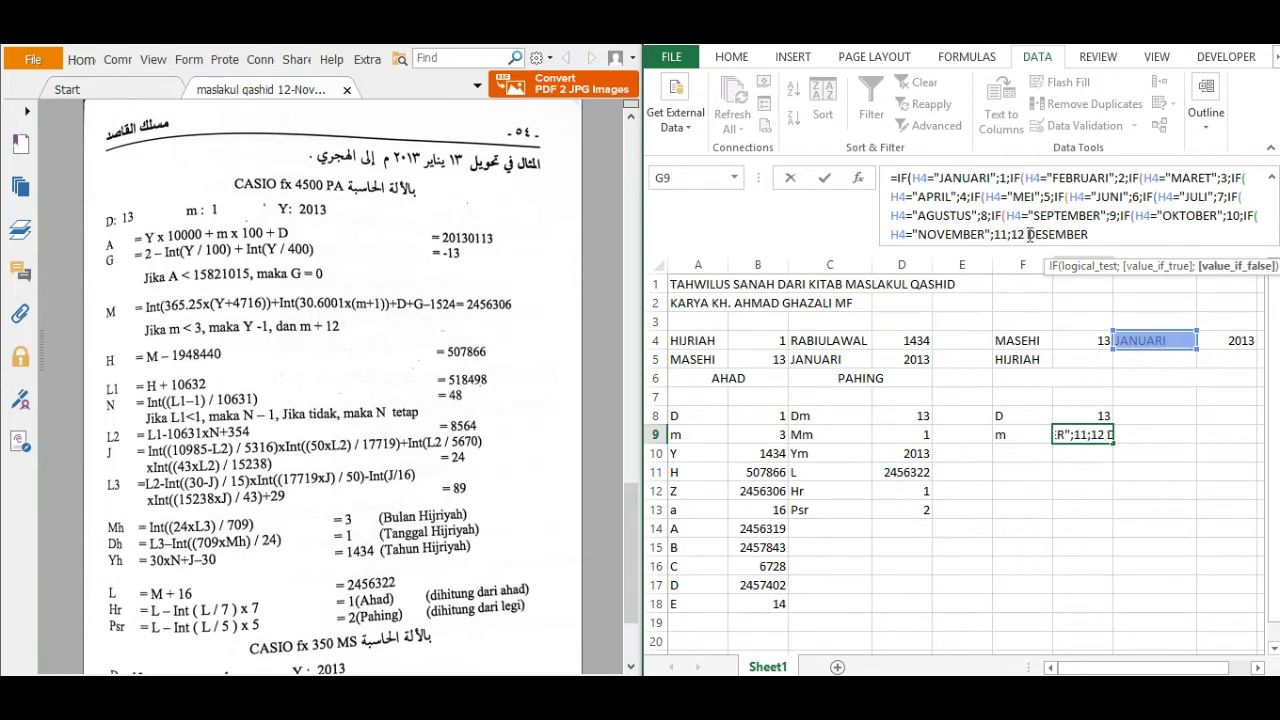
drag(1027, 234, 1152, 234)
key(BackSpace)
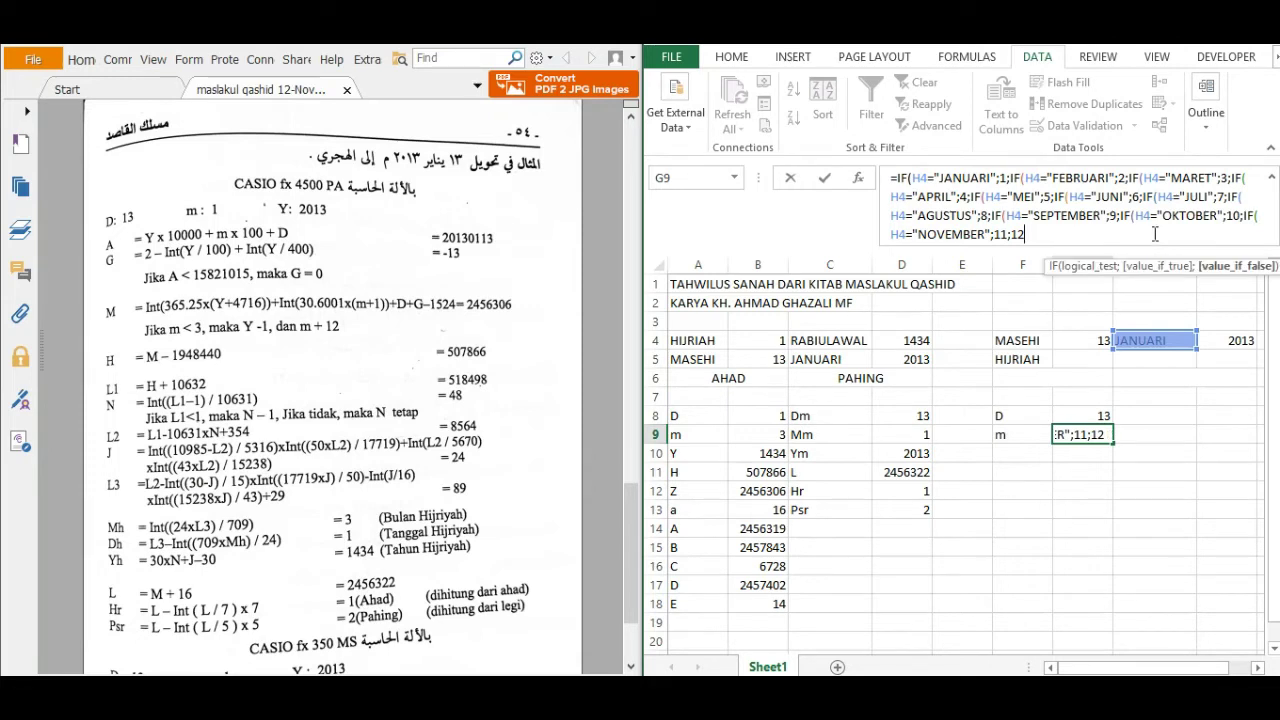
Step: Close all the nested IF parentheses in the G9 month-number formula and enter it
text())))))))))))
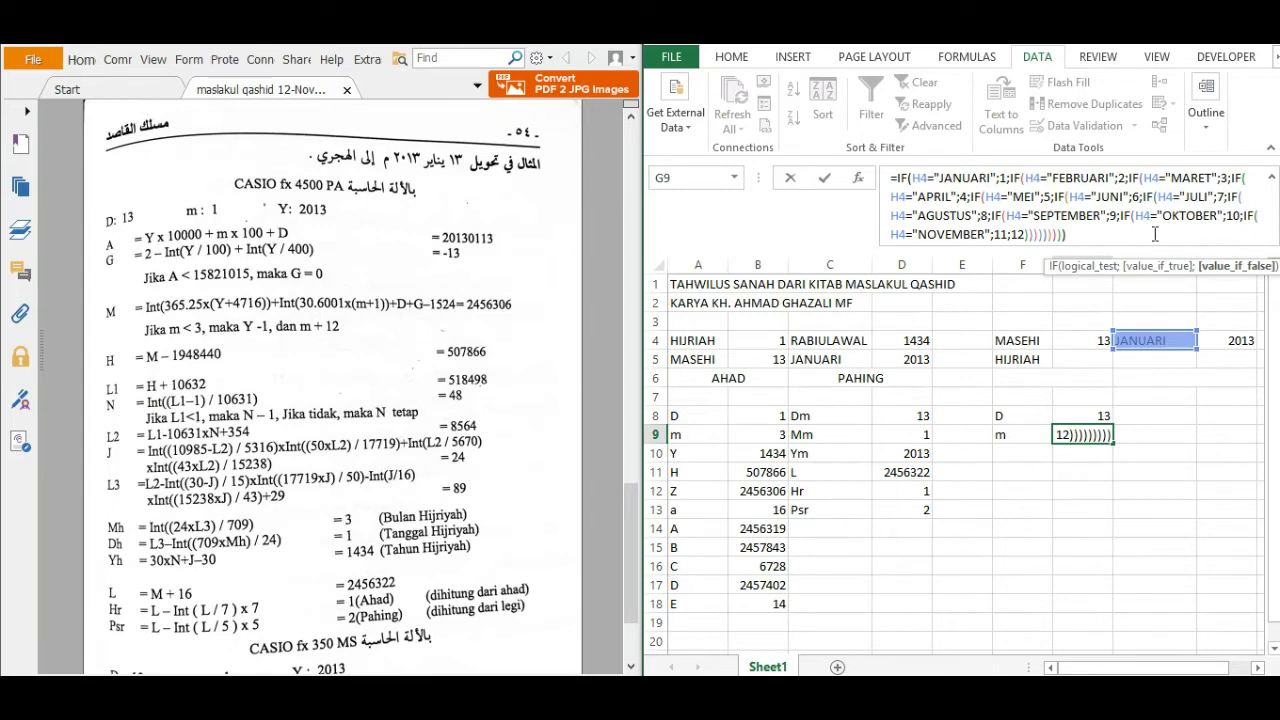
key(Return)
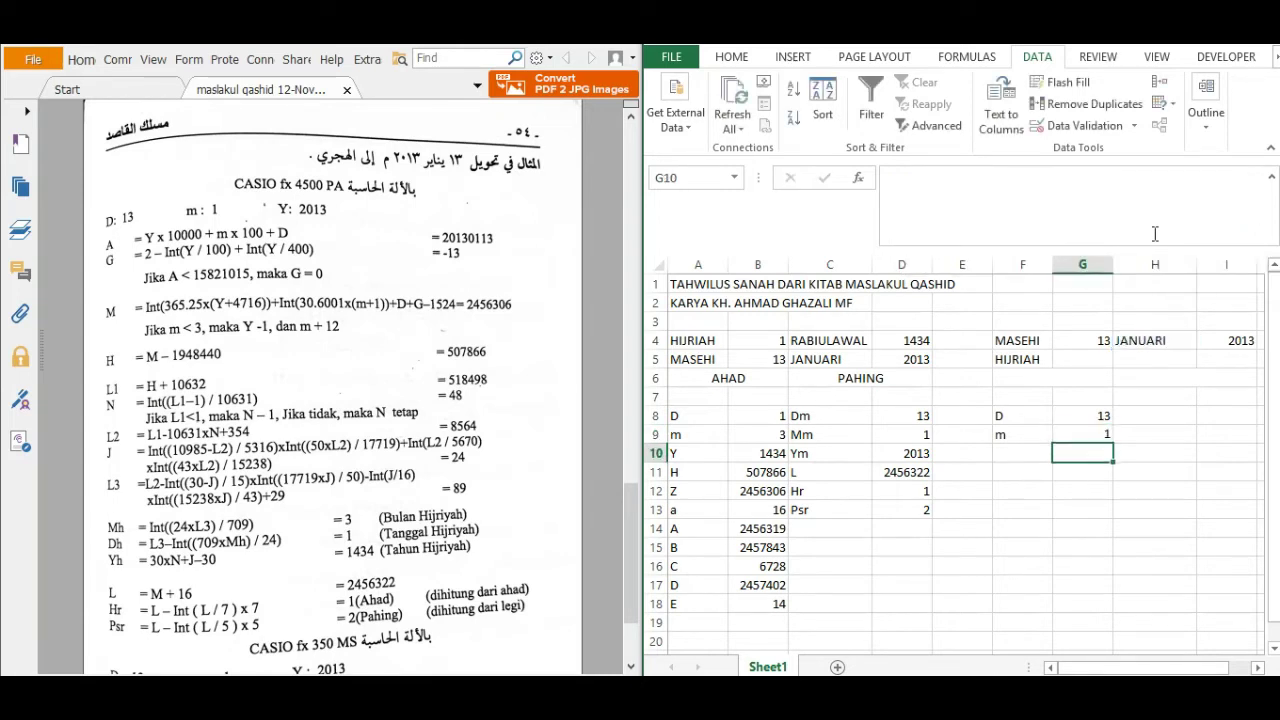
Step: Label F10 as Y and link G10 to the Masehi year with =I4
click(1018, 450)
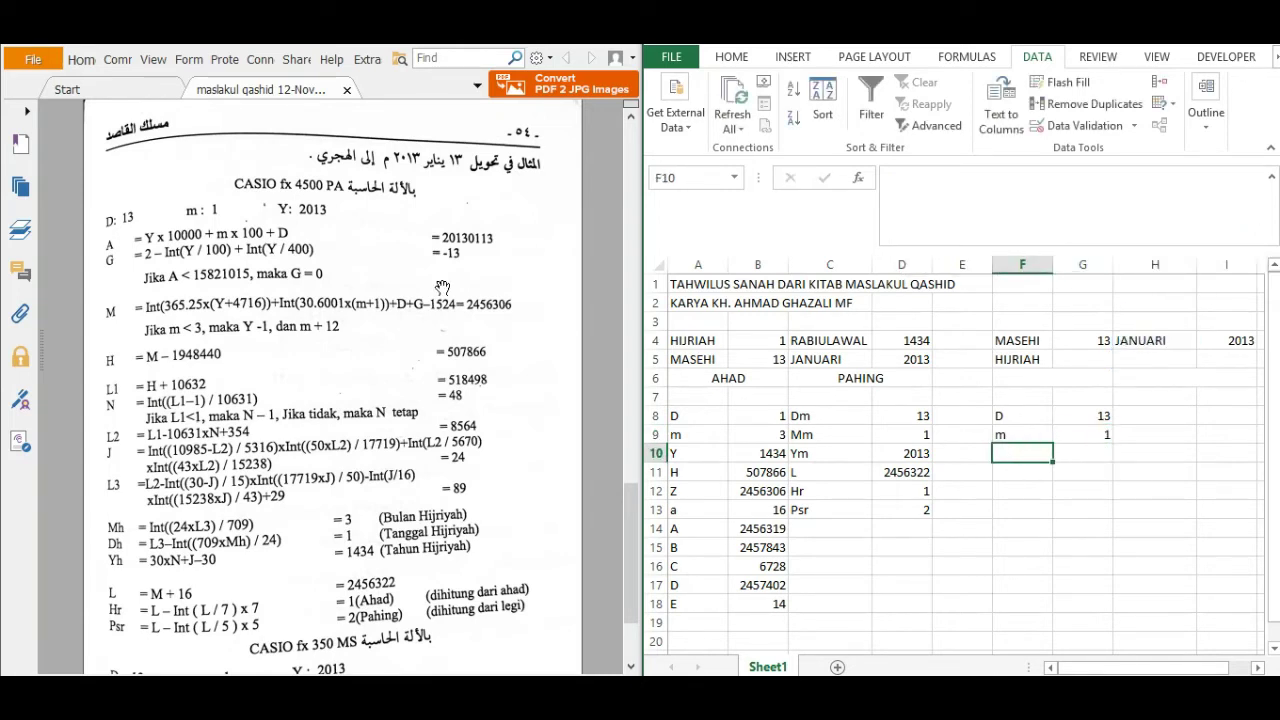
text(Y)
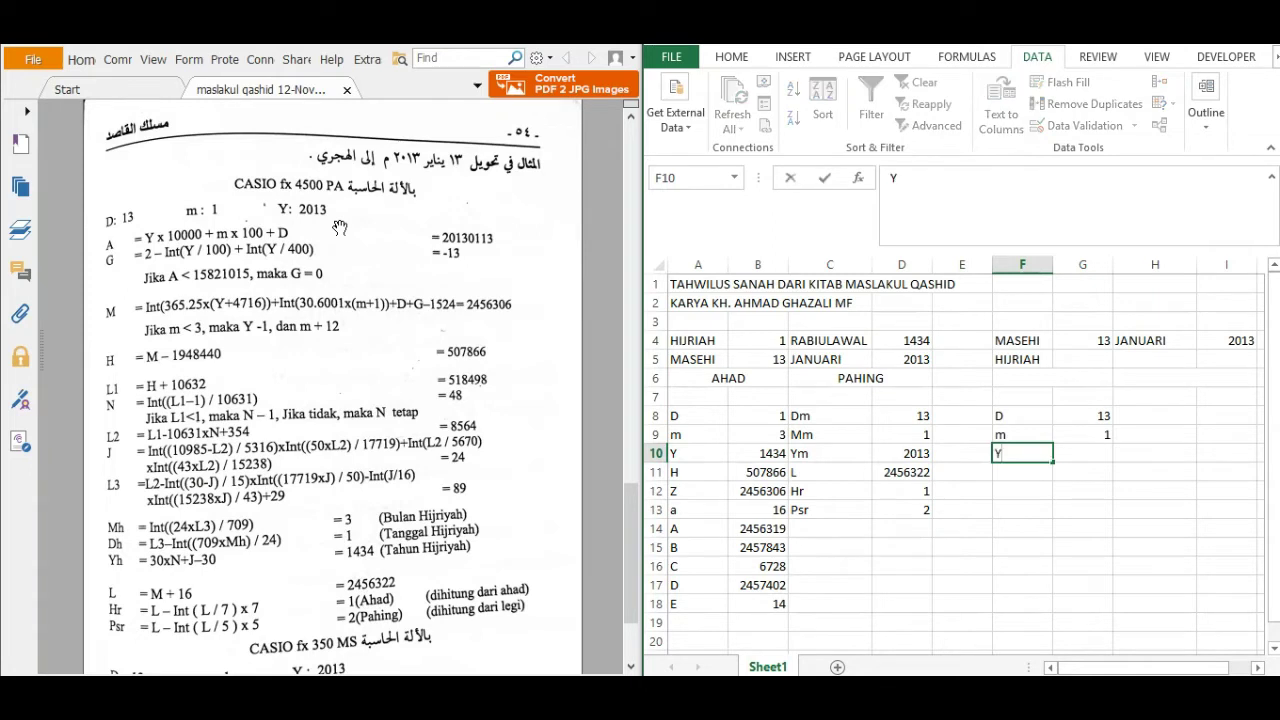
key(Tab)
text(=)
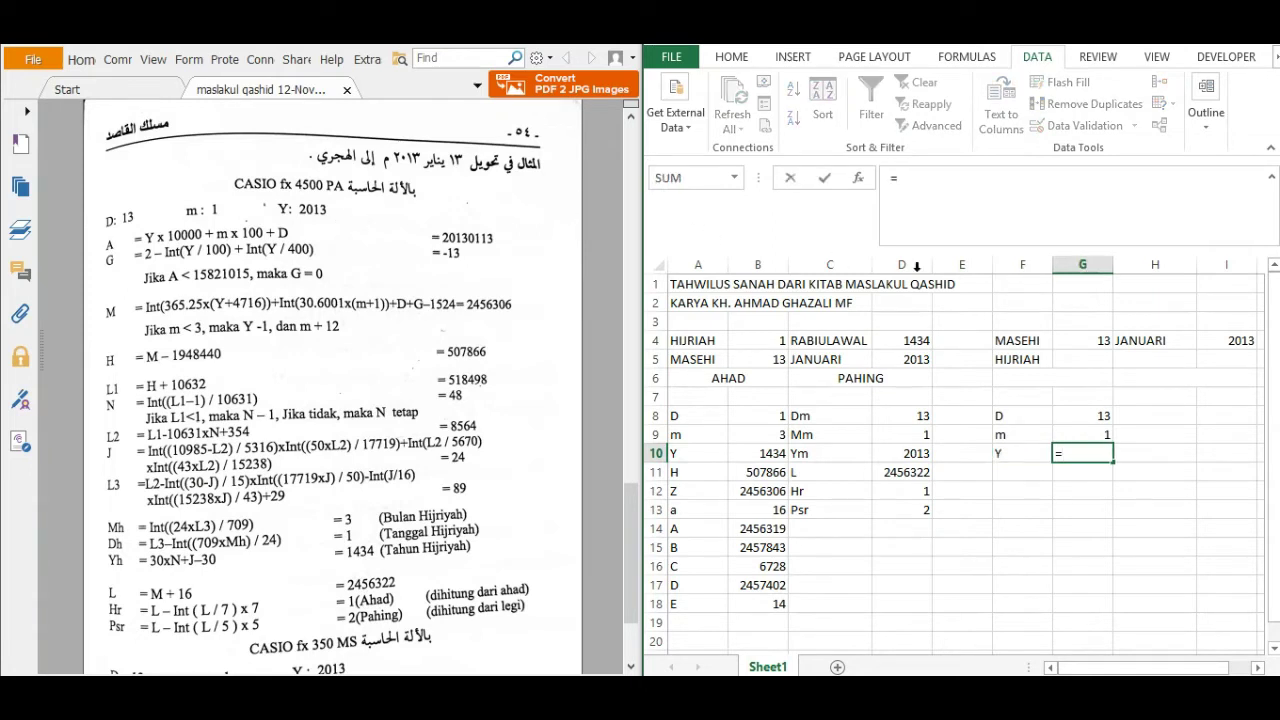
click(1213, 335)
key(Return)
Step: Label F11 as A and enter the formula =G10*10000+G9*100+G8 in G11
key(Left)
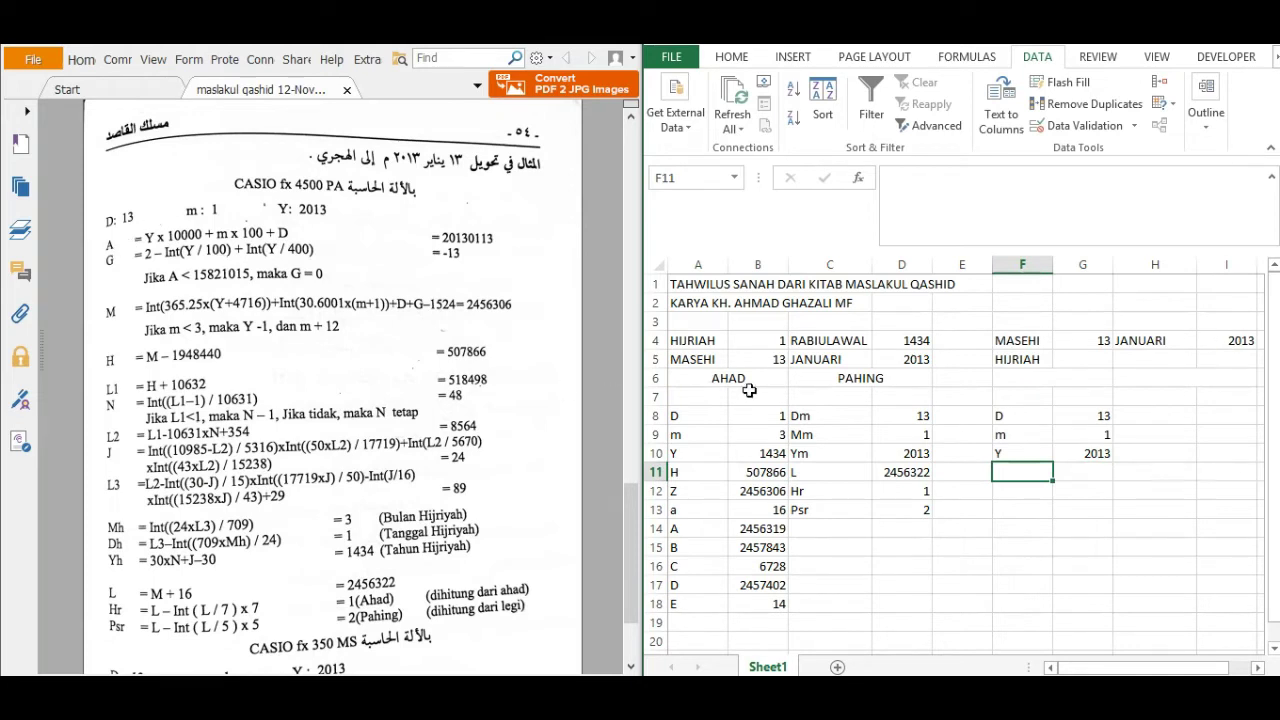
text(A)
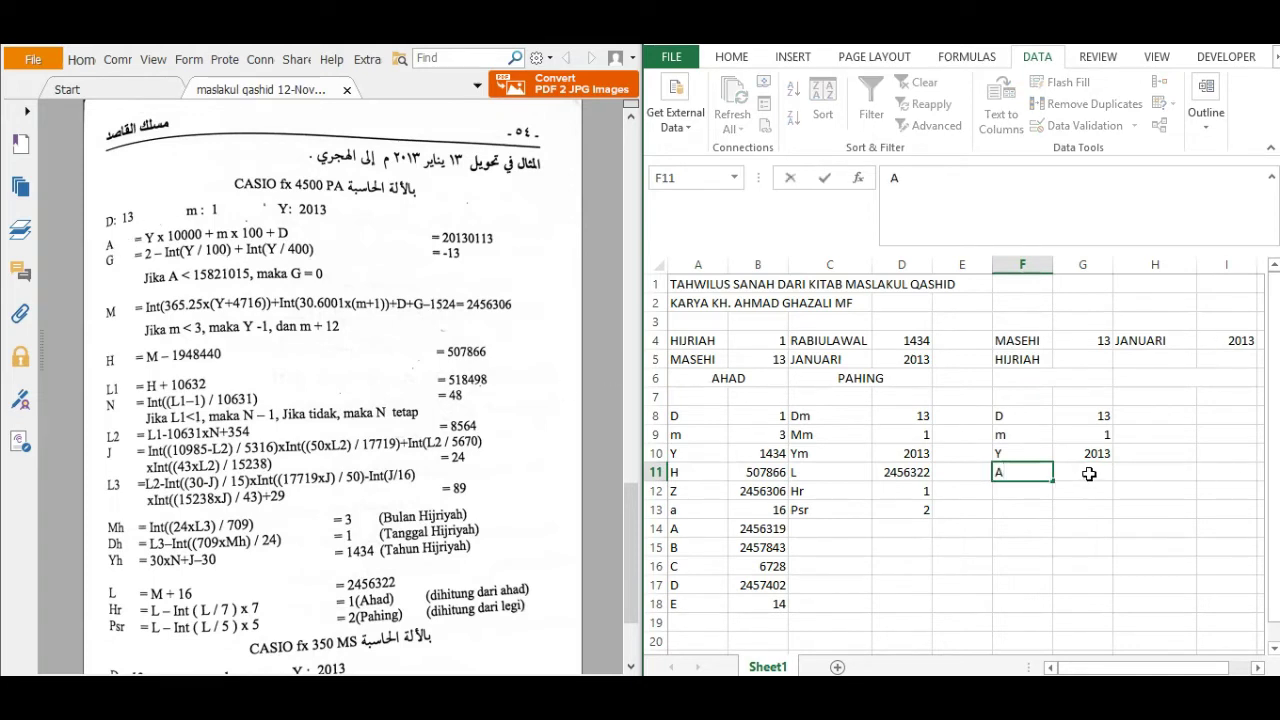
click(1091, 474)
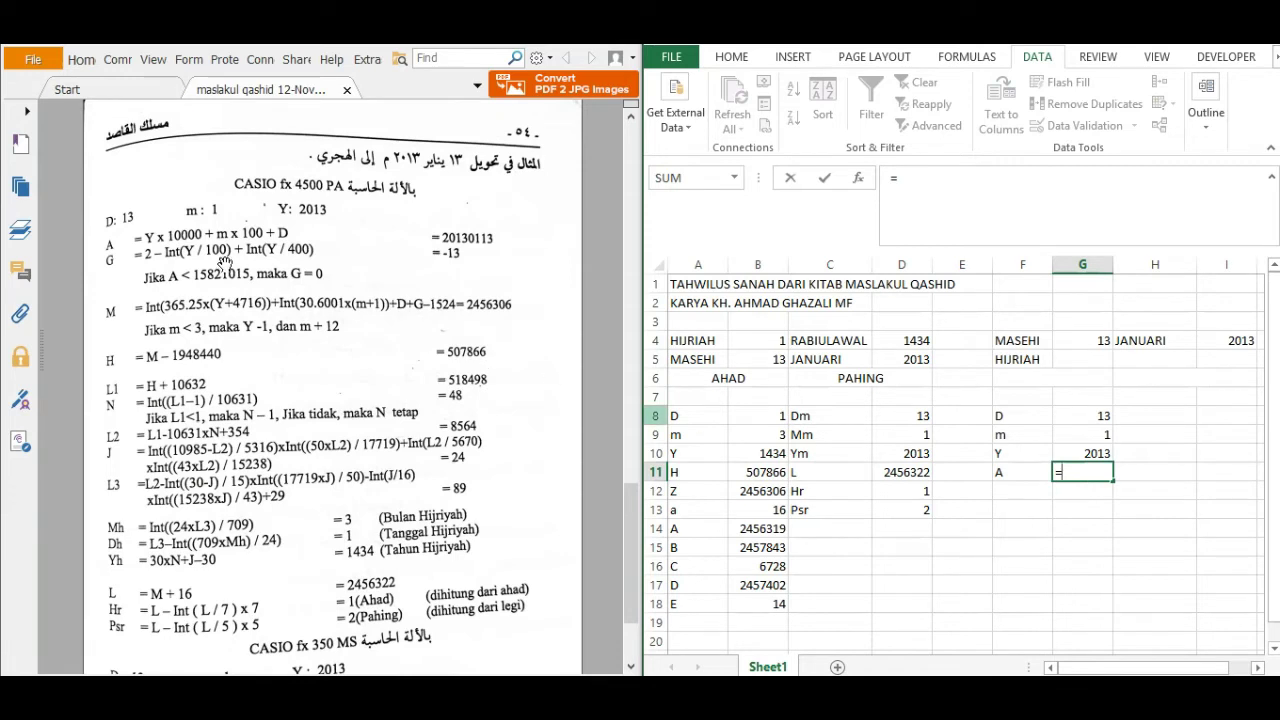
click(1098, 453)
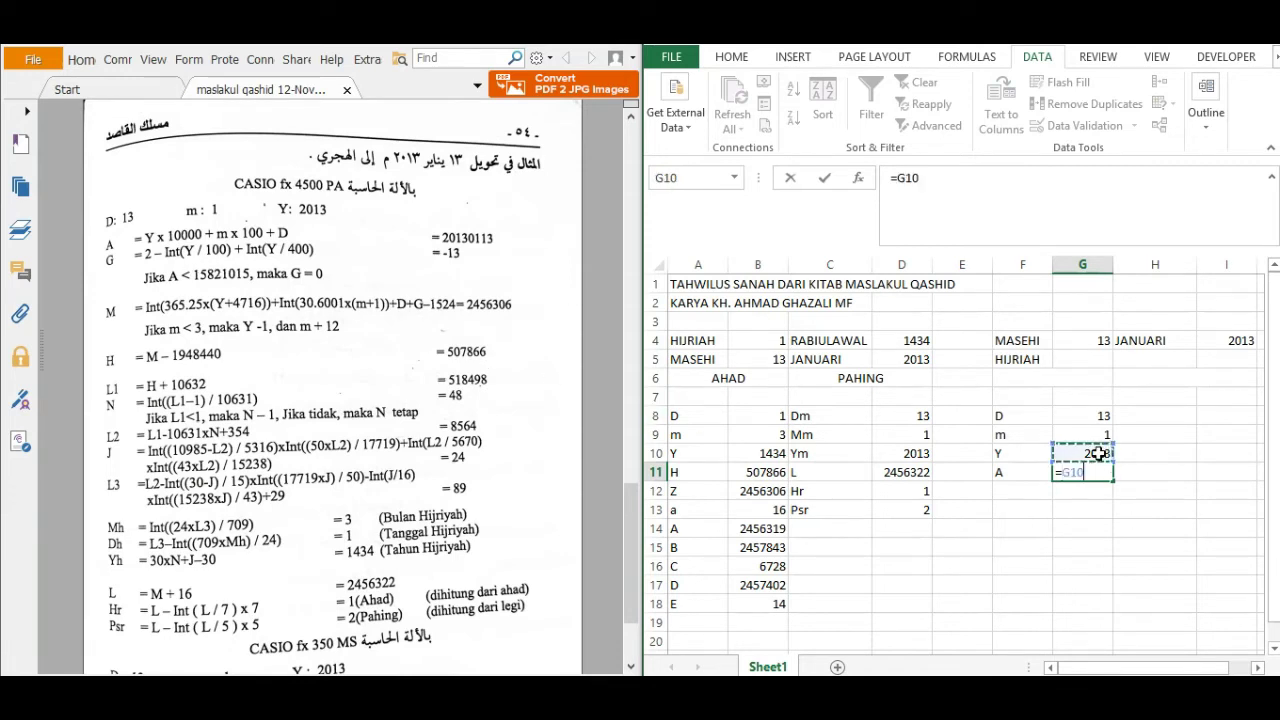
text(*10000+)
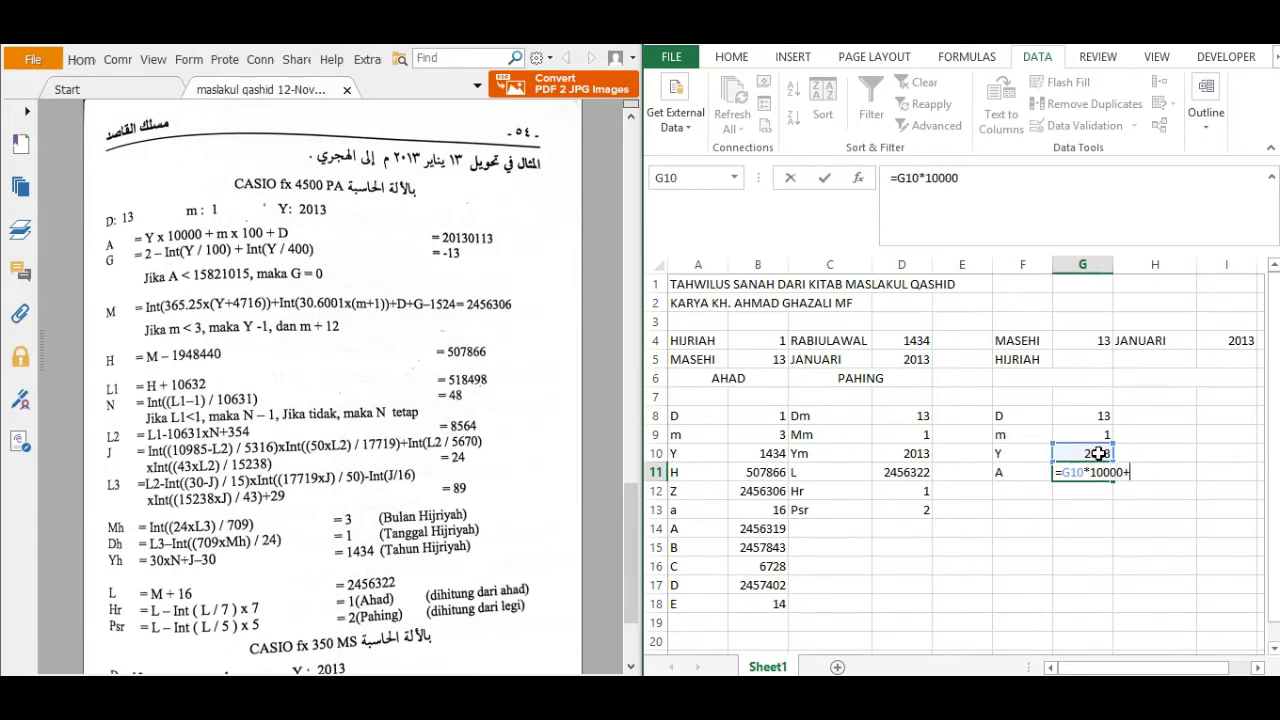
click(1093, 435)
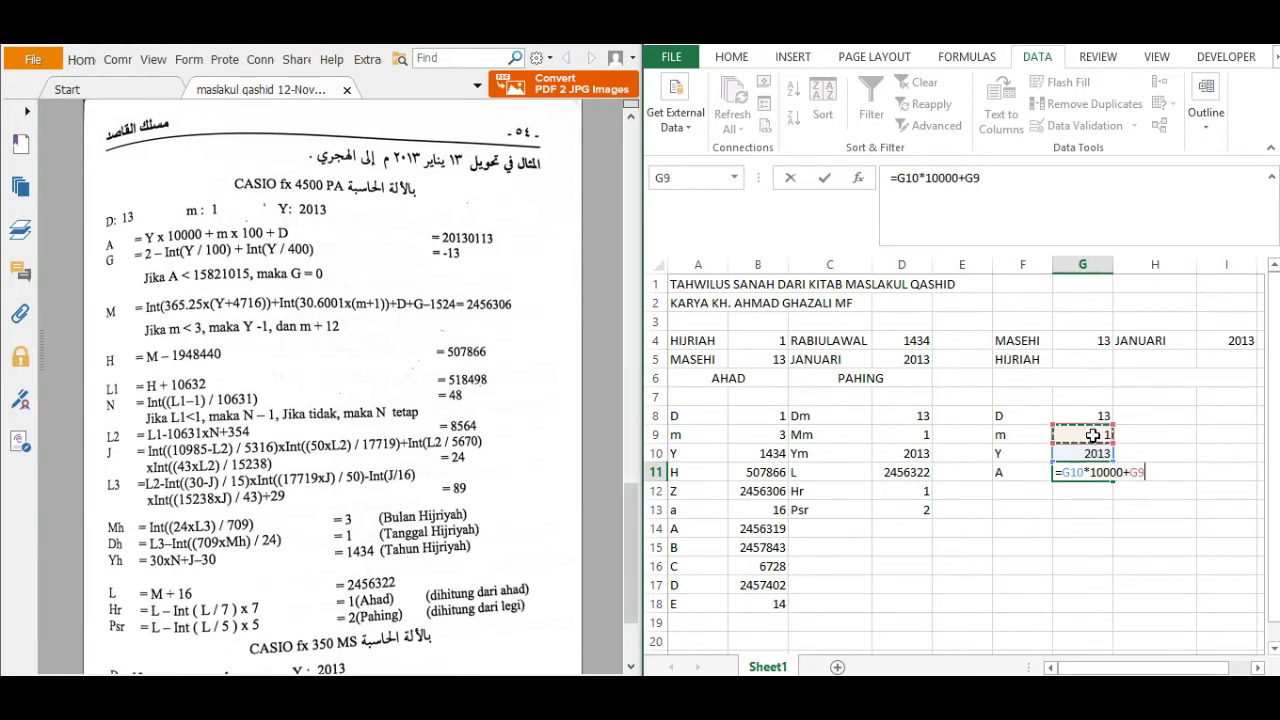
text(&)
text(100)
text(+)
click(1095, 417)
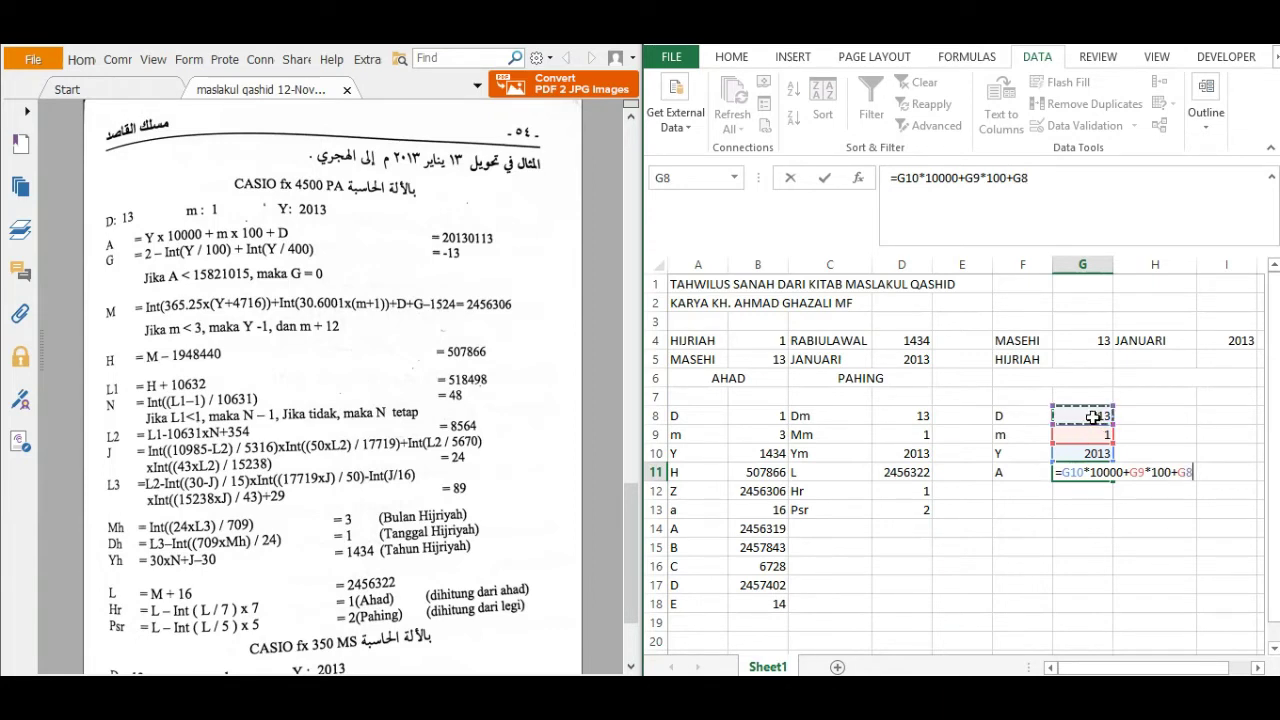
key(Return)
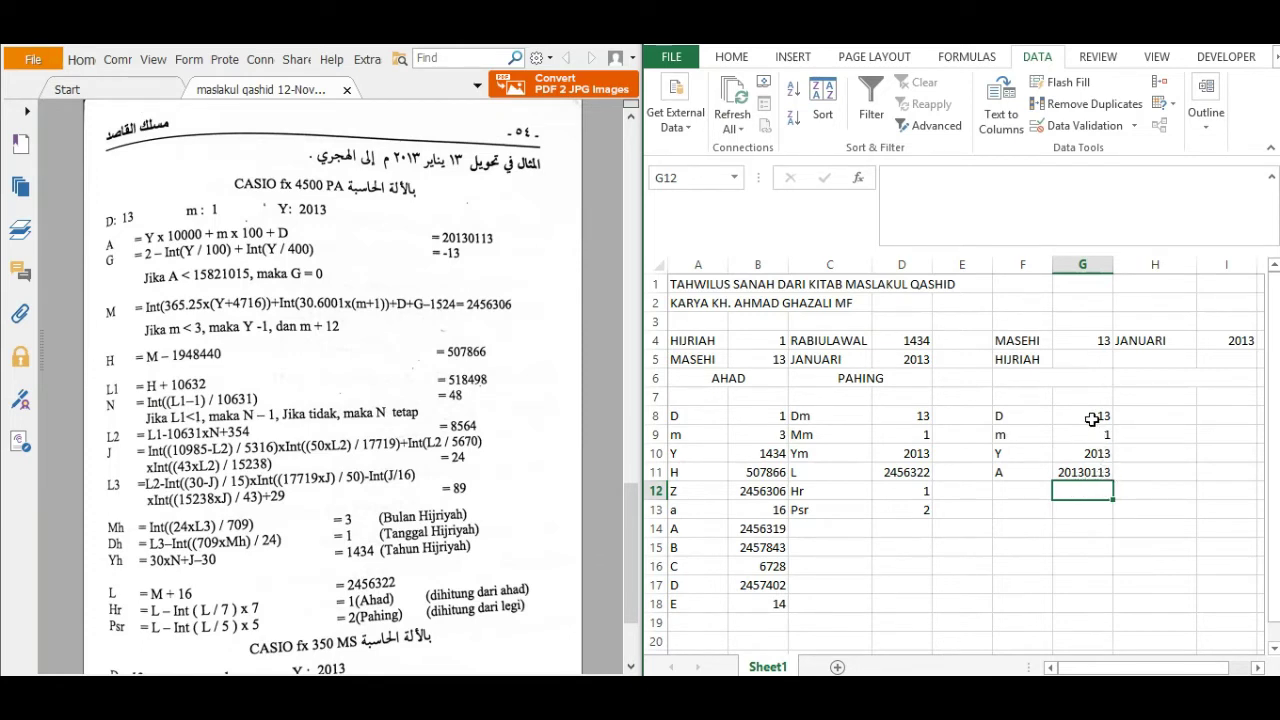
Step: Label F12 as G and enter the formula =2-INT(G10/100)+INT(G10/400) in G12
click(1028, 490)
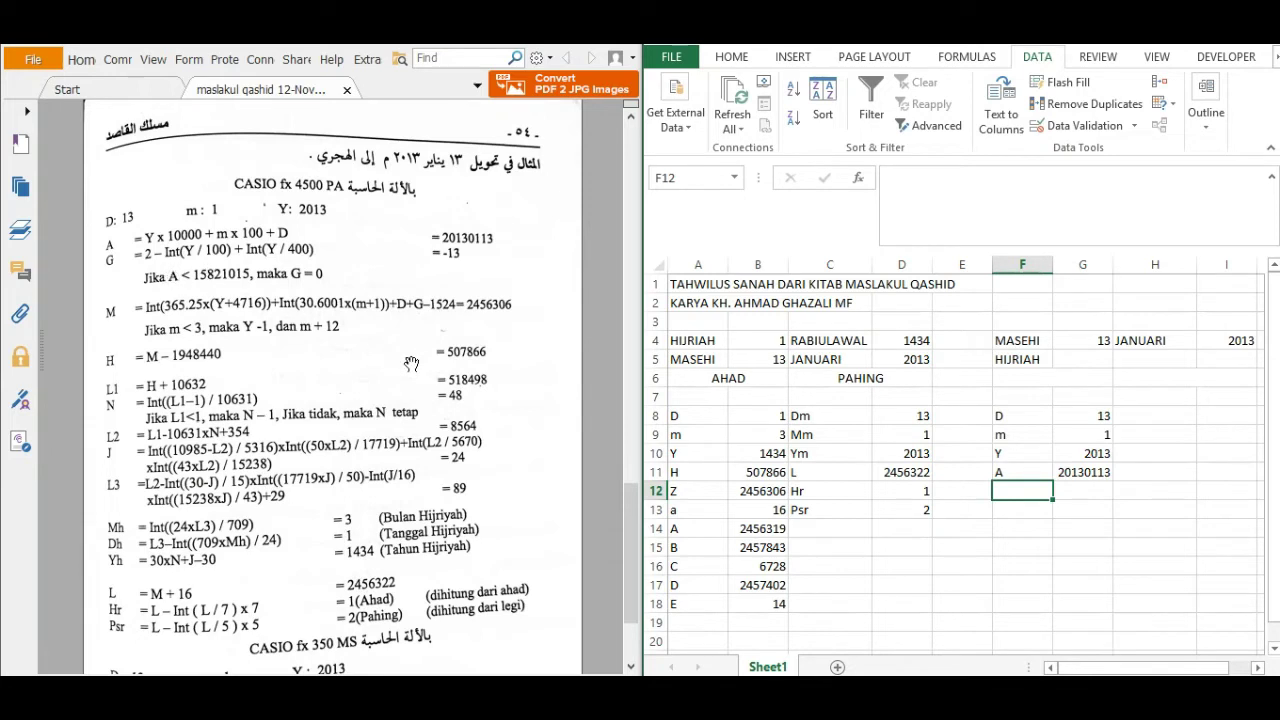
text(G)
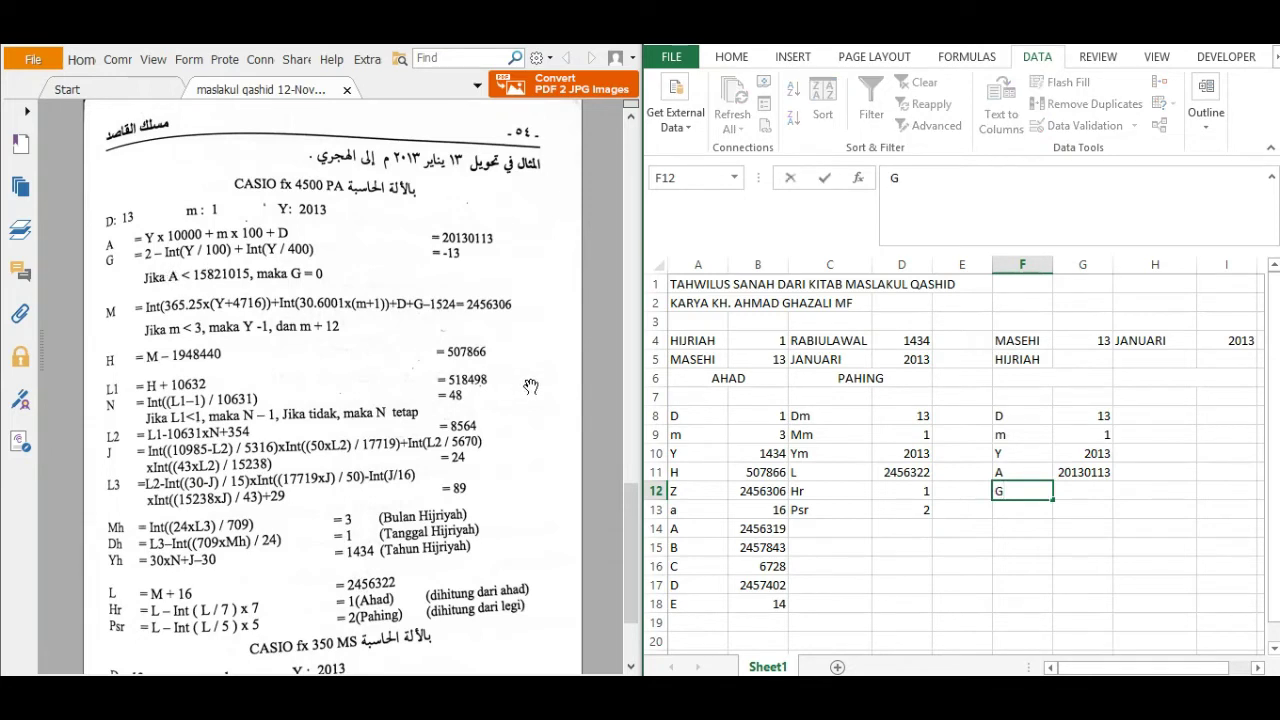
key(Tab)
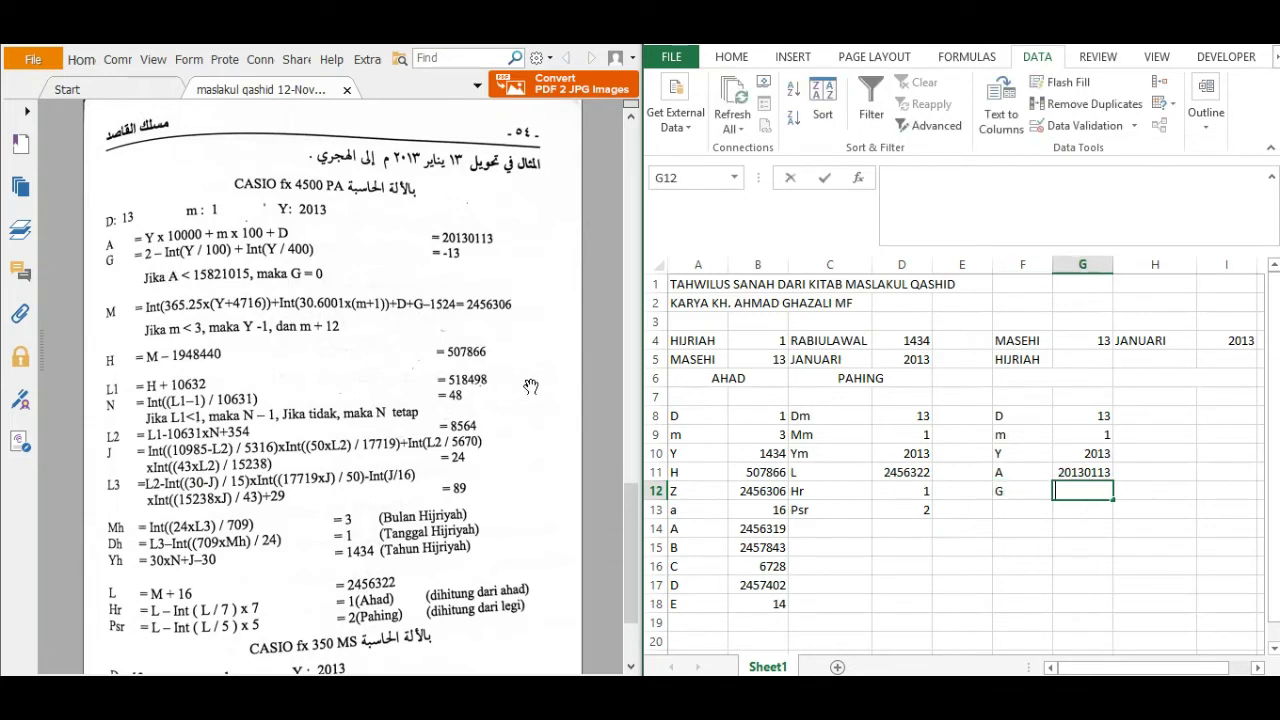
text(=2)
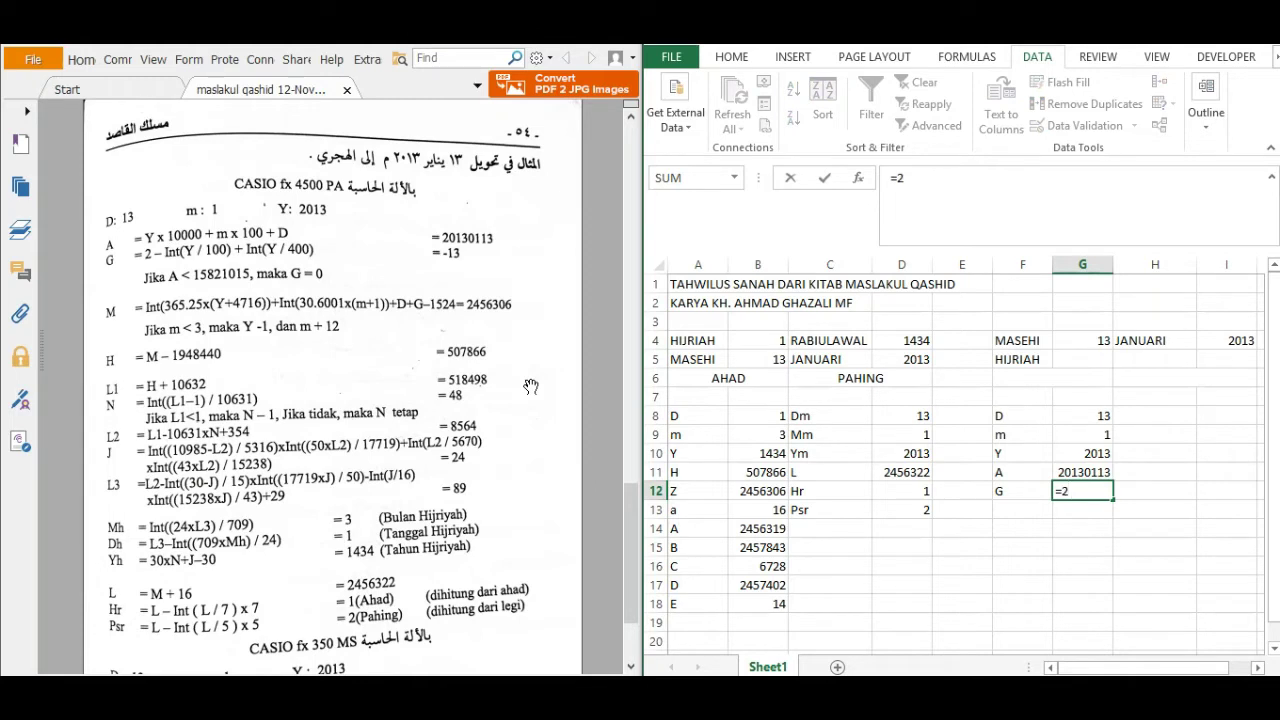
text(-INT)
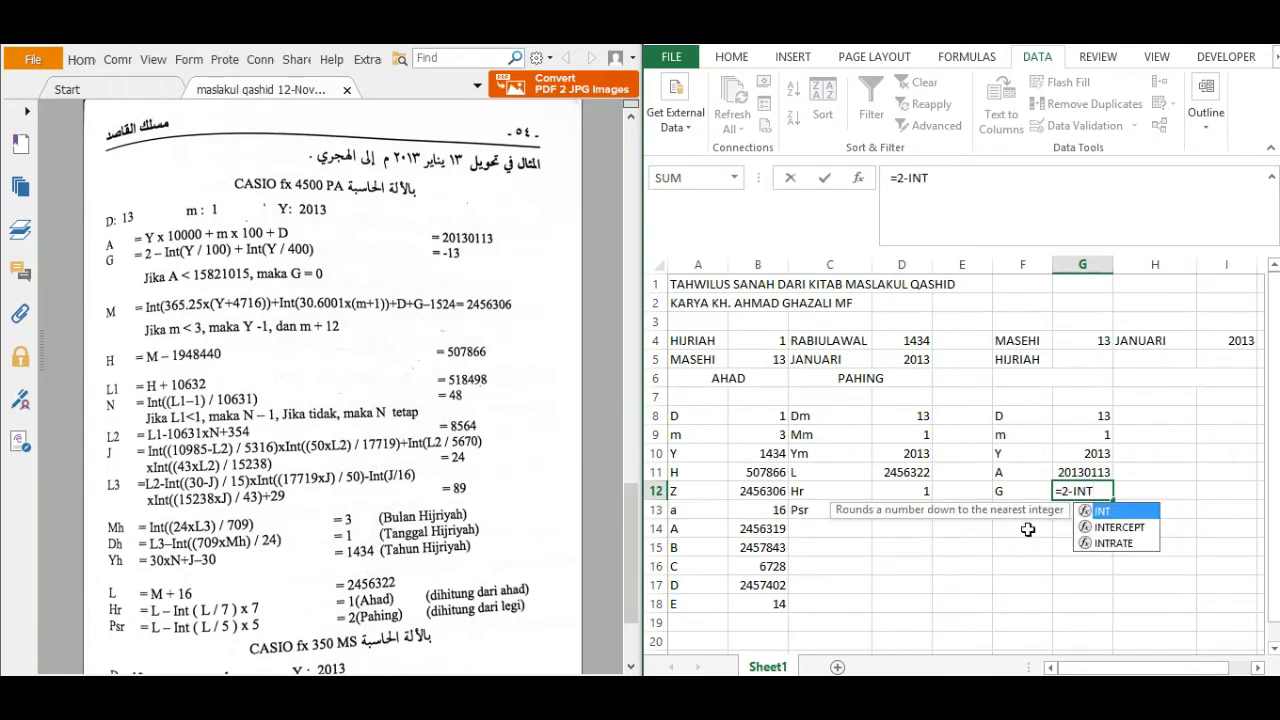
double_click(1121, 514)
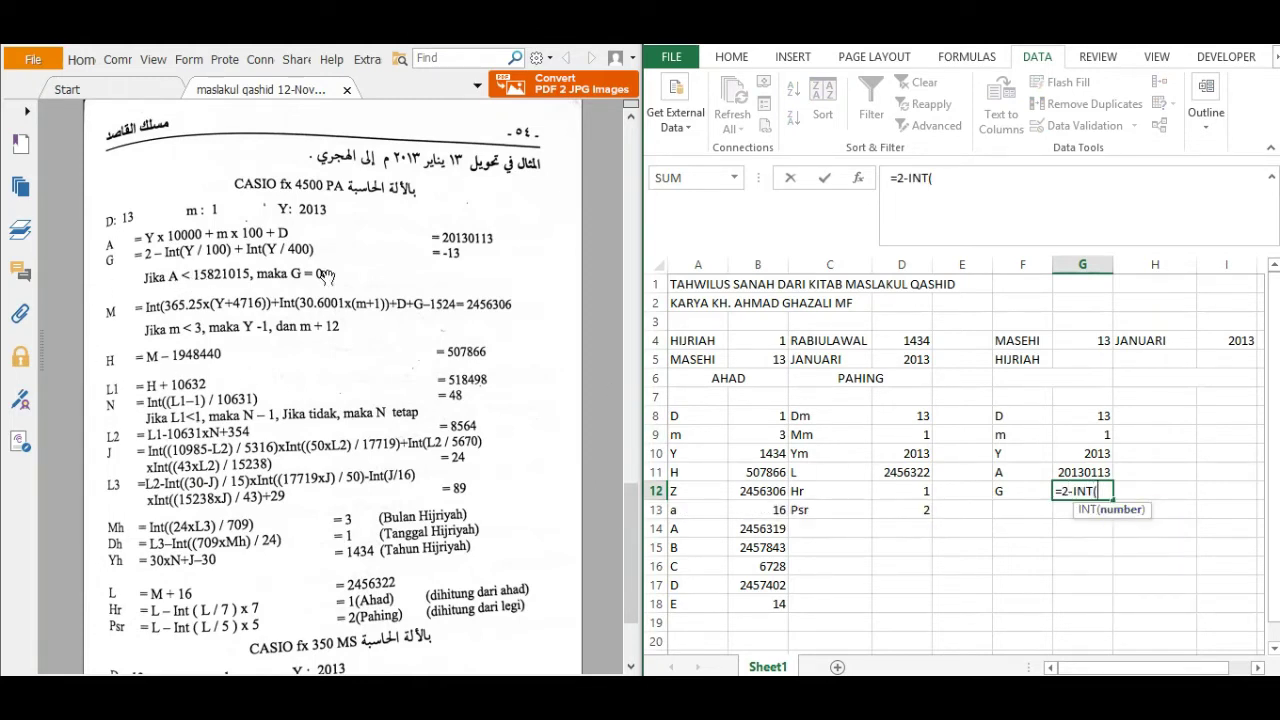
click(1082, 456)
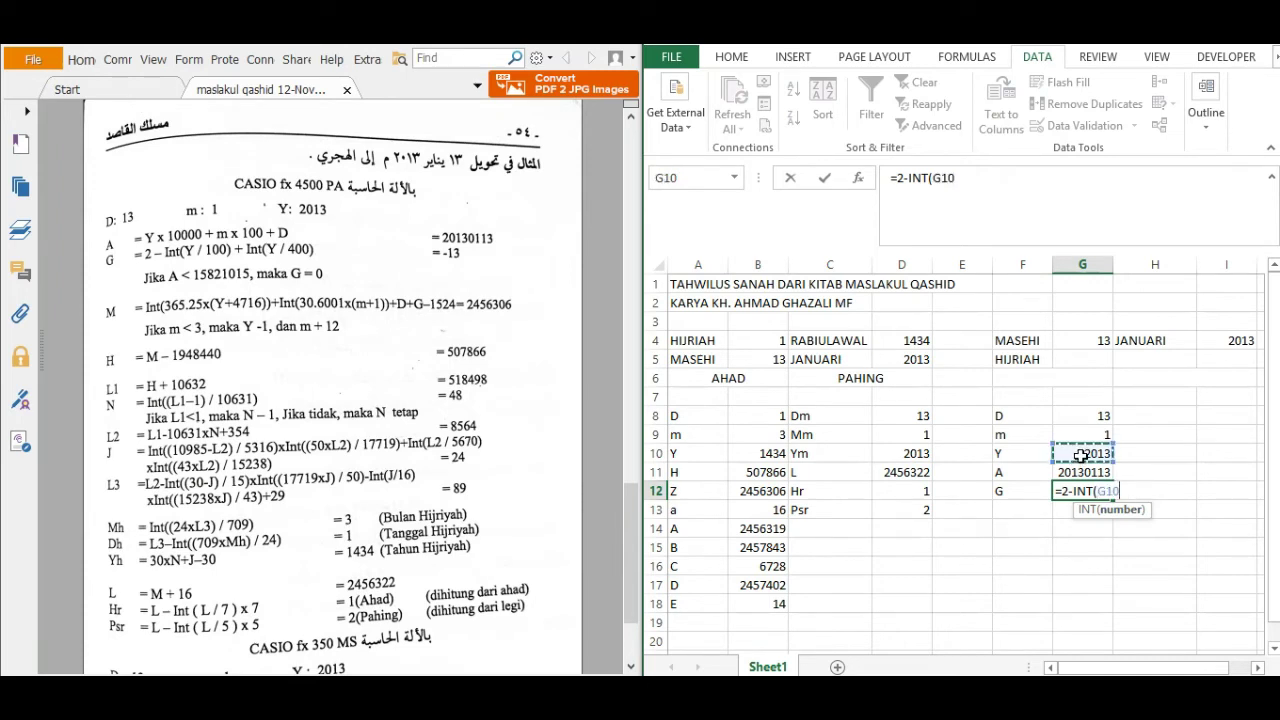
text(/100)
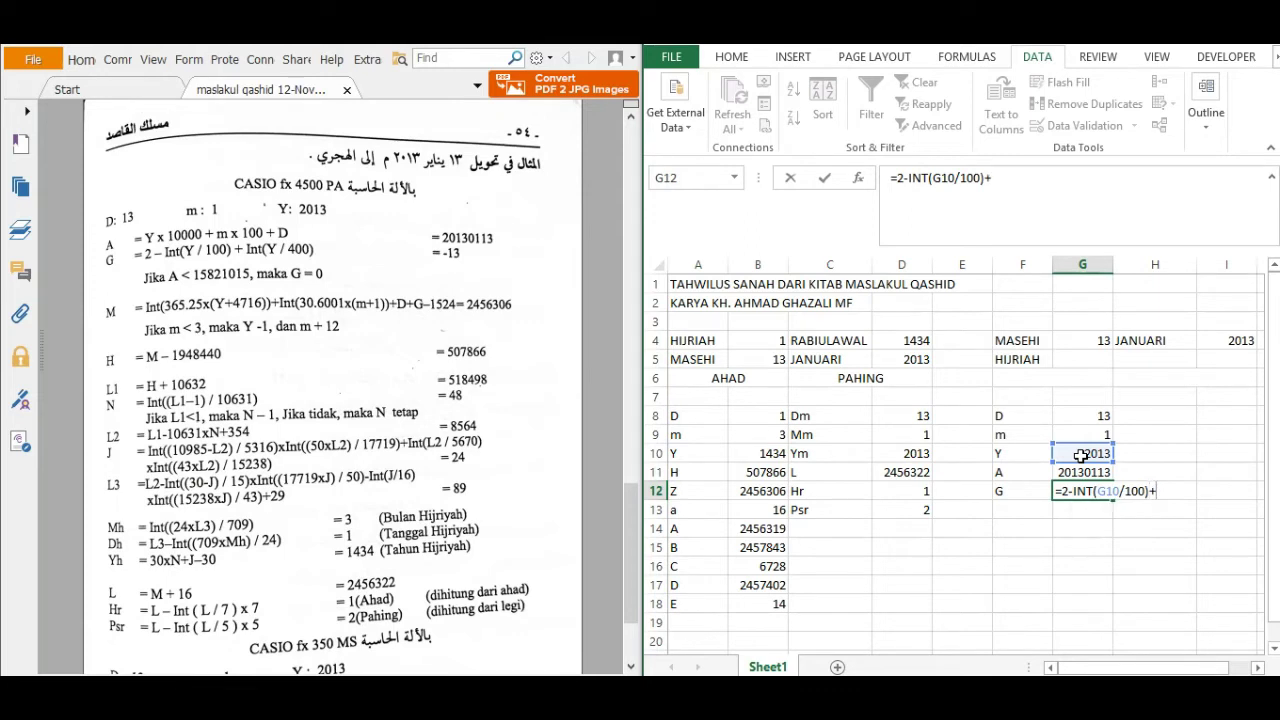
text(+INT)
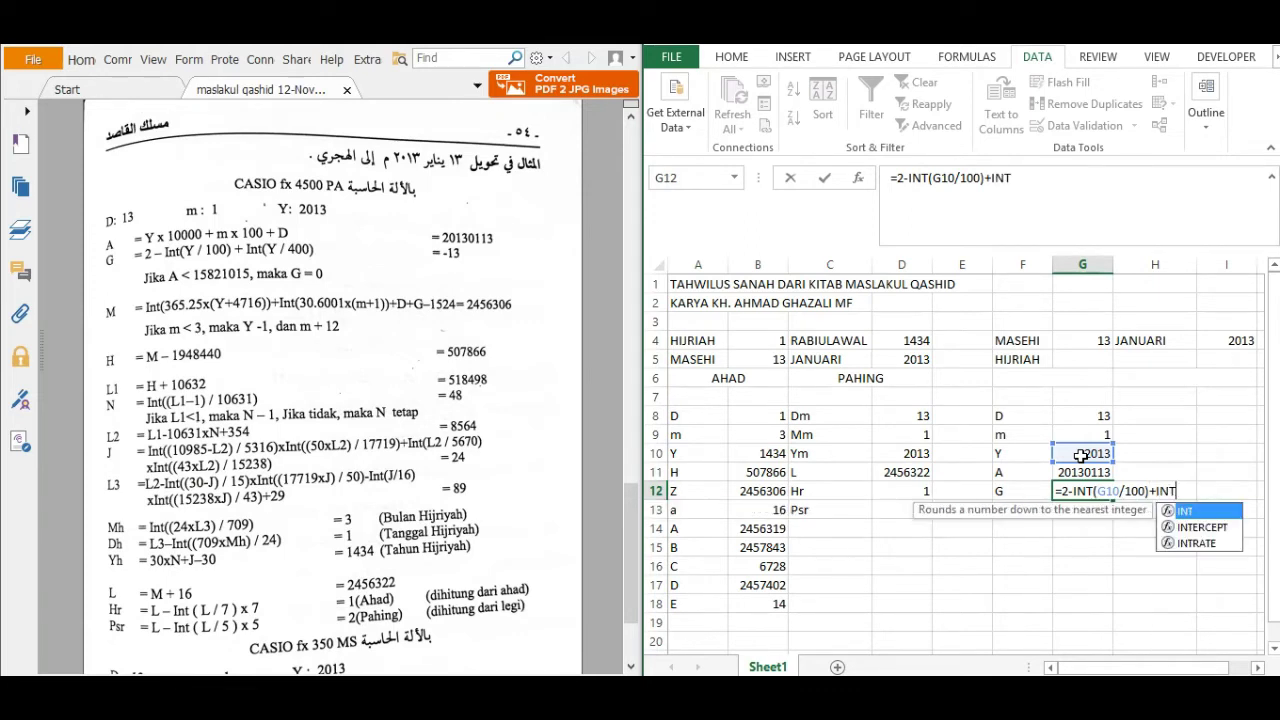
double_click(1200, 512)
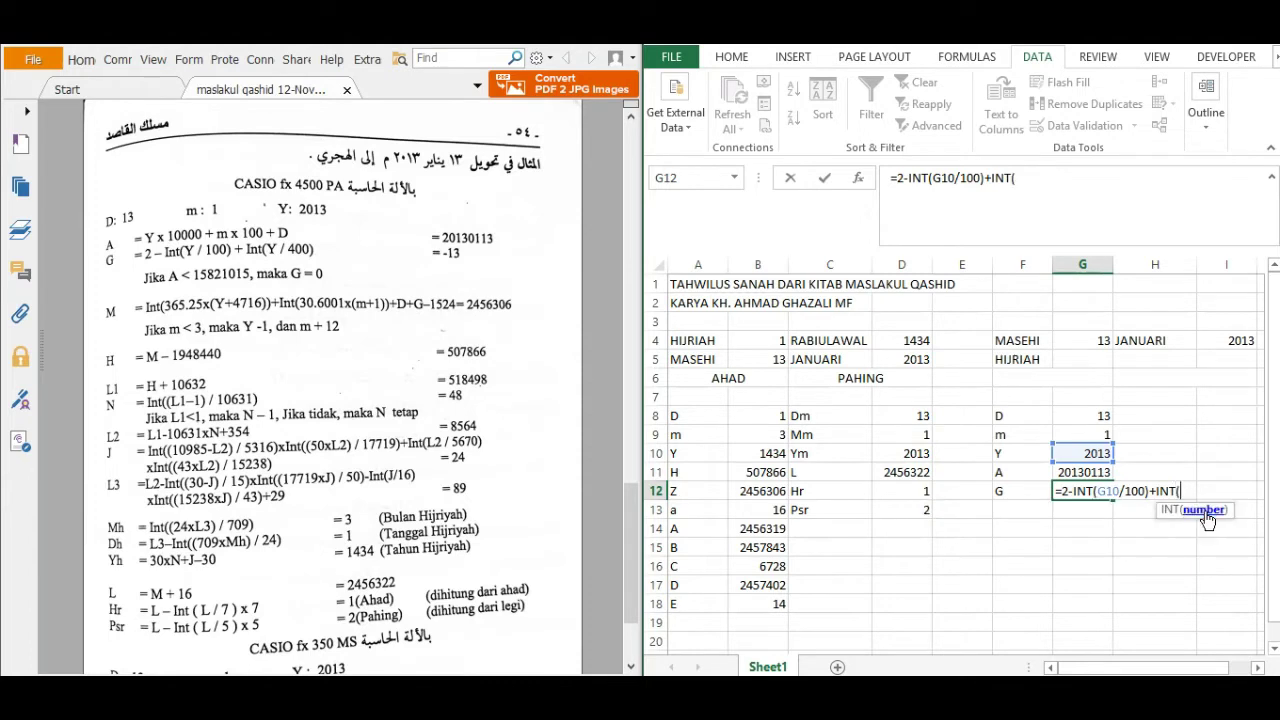
click(1078, 453)
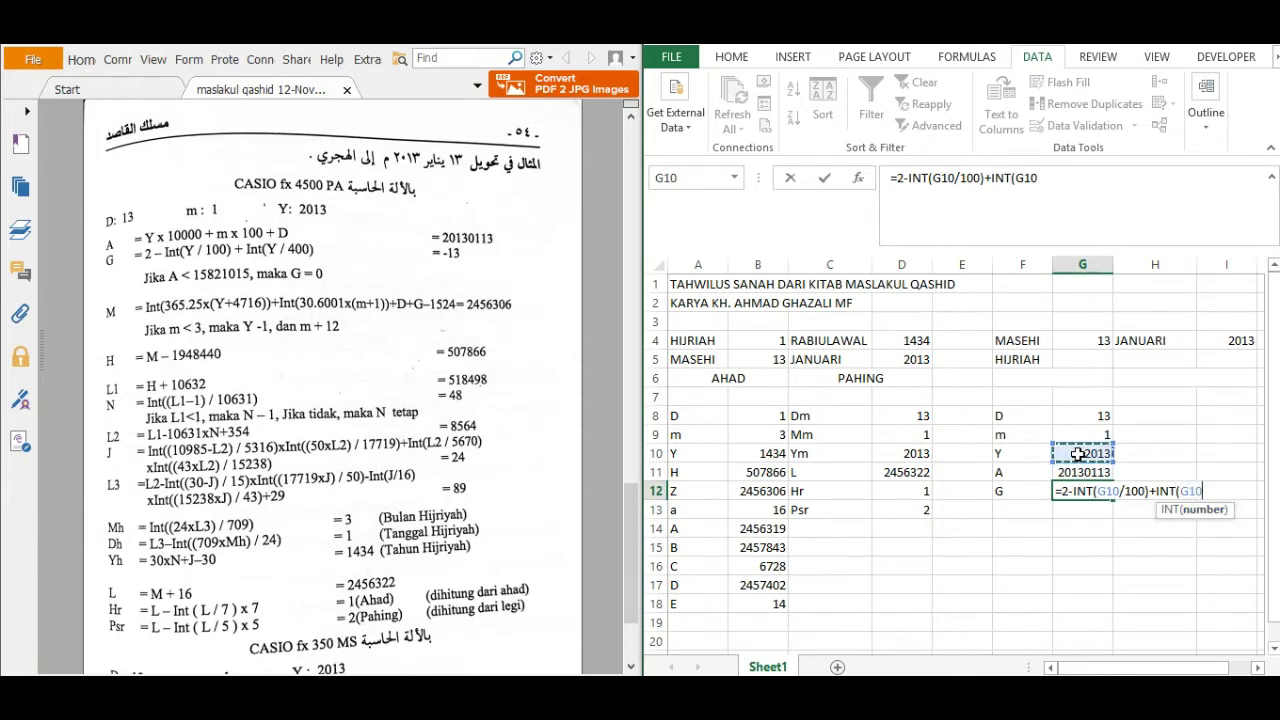
text(/400)
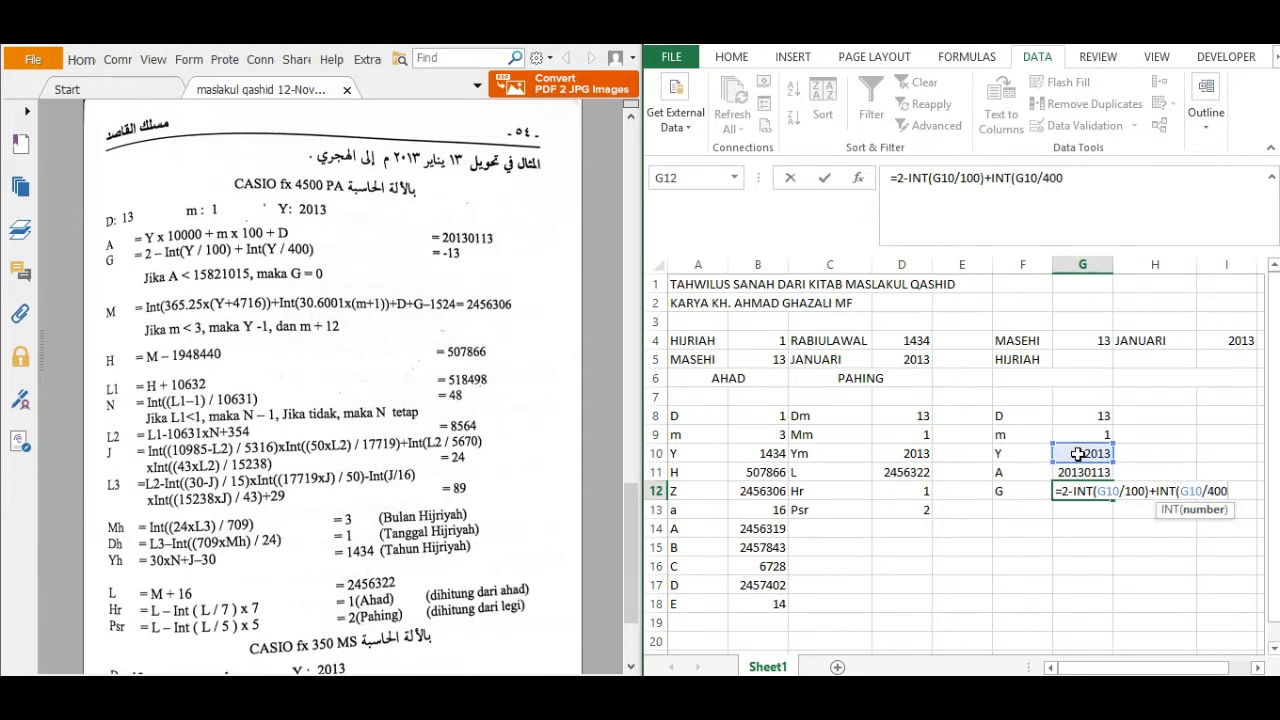
text())
key(Return)
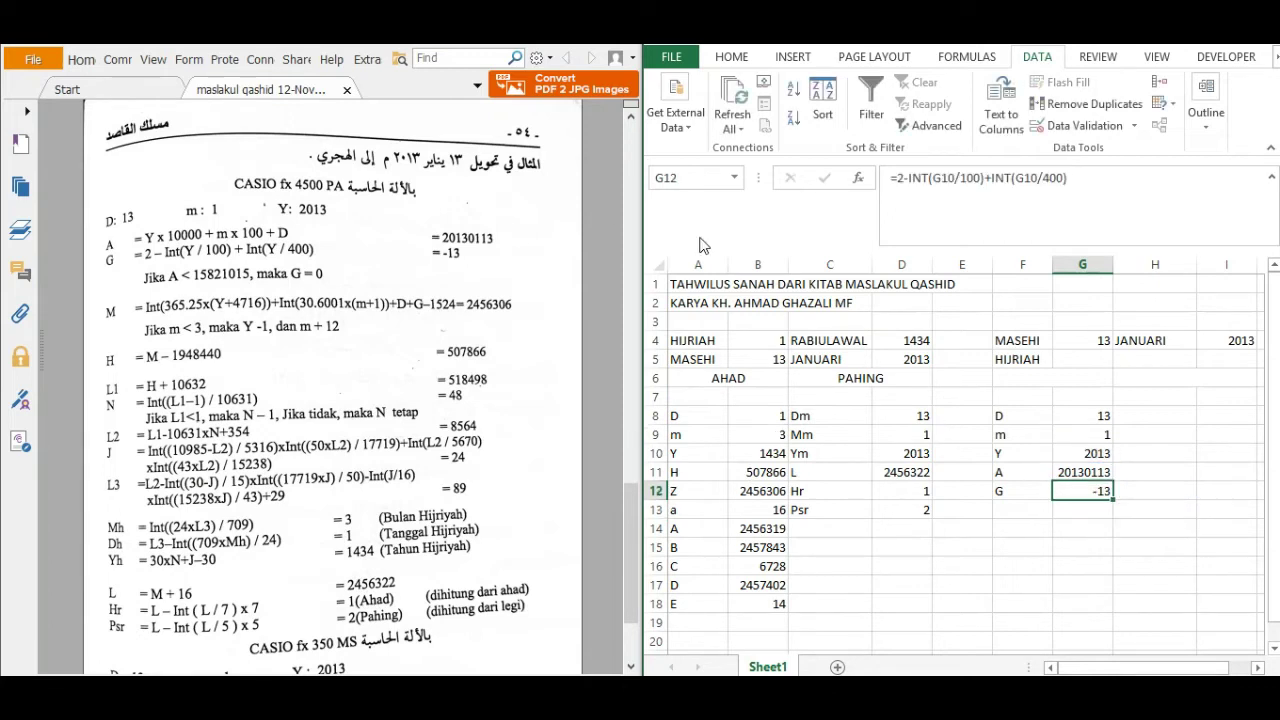
Step: Wrap the G12 formula in a condition so it reads =IF(G11<15821015;0;2-INT(G10/100)+INT(G10/400))
click(897, 178)
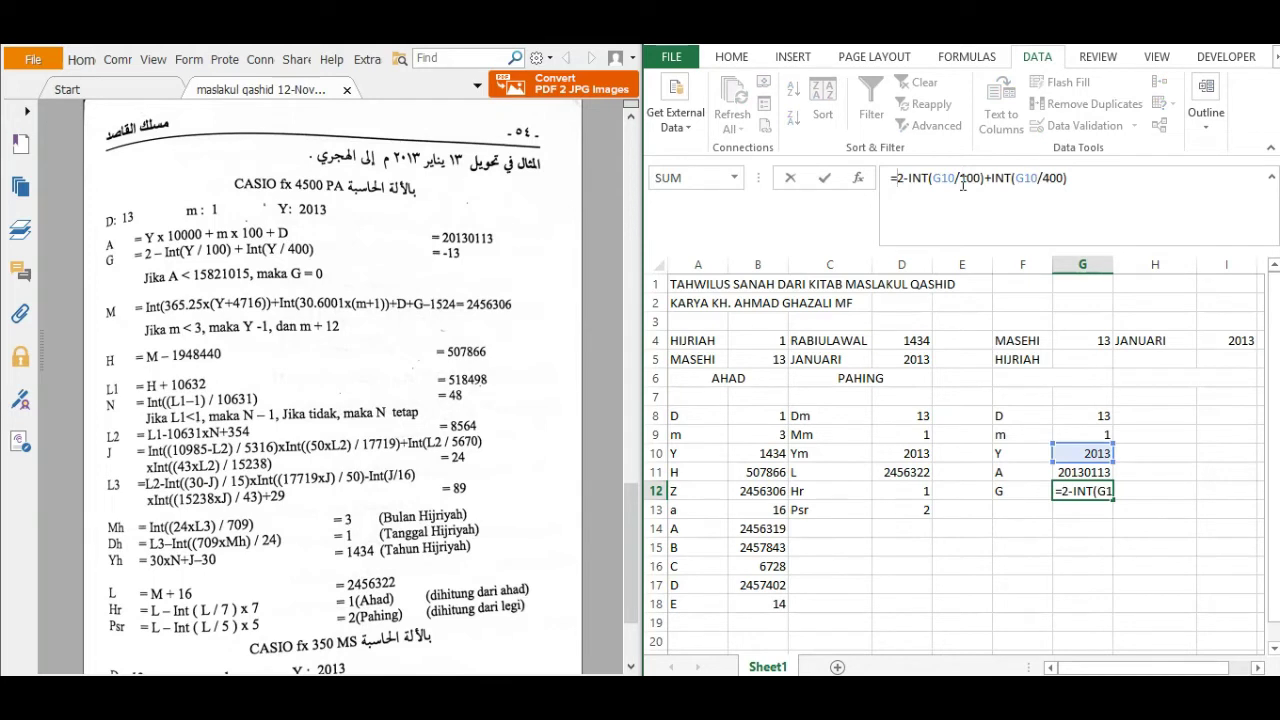
text(IF)
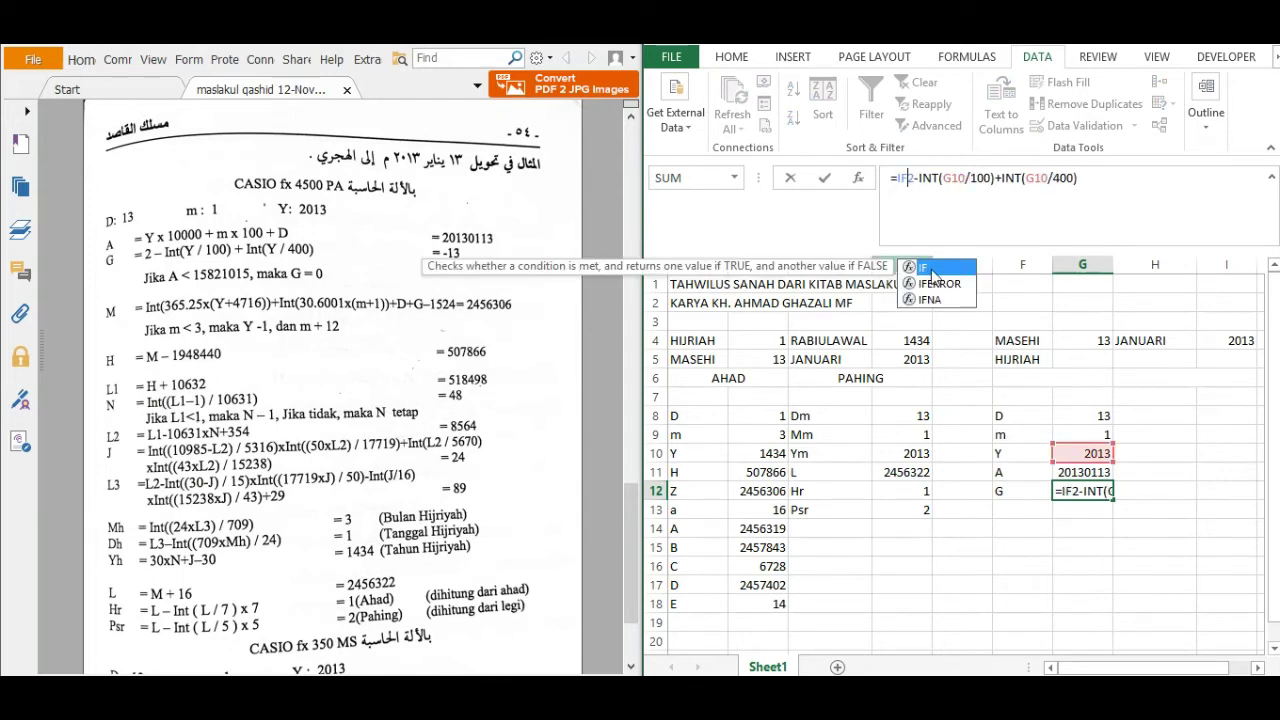
text(()
click(1085, 471)
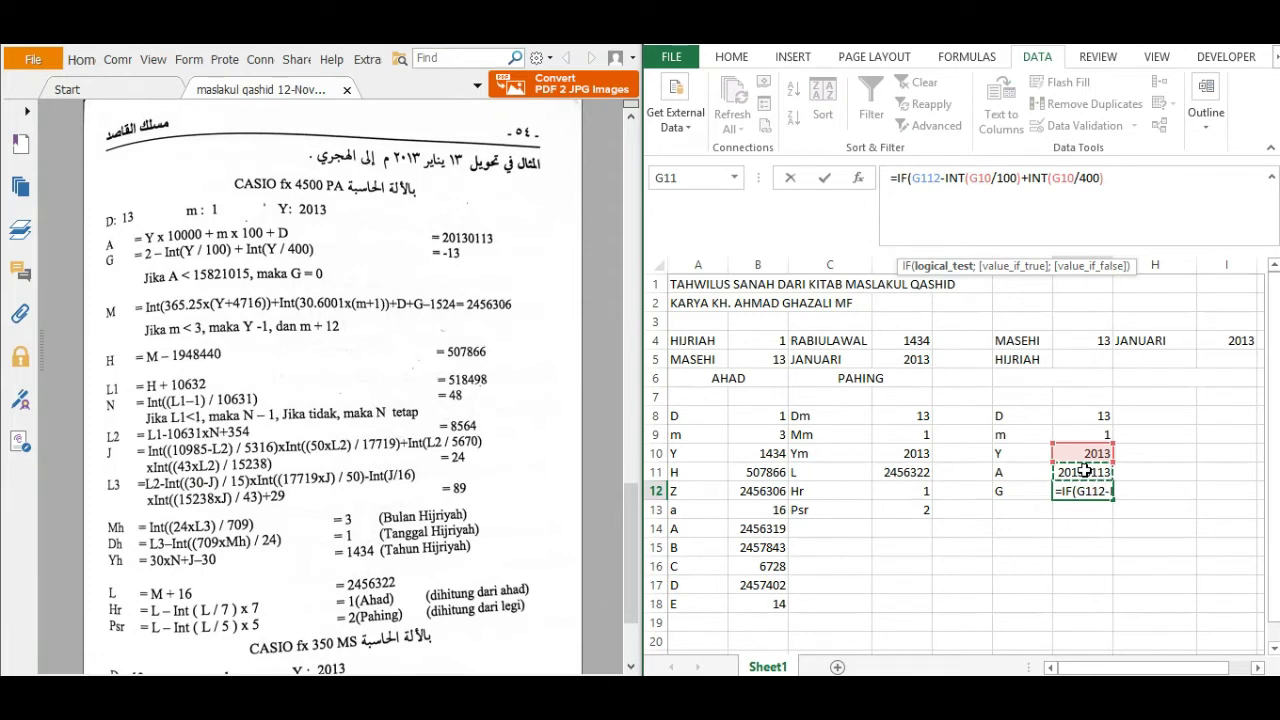
text(<)
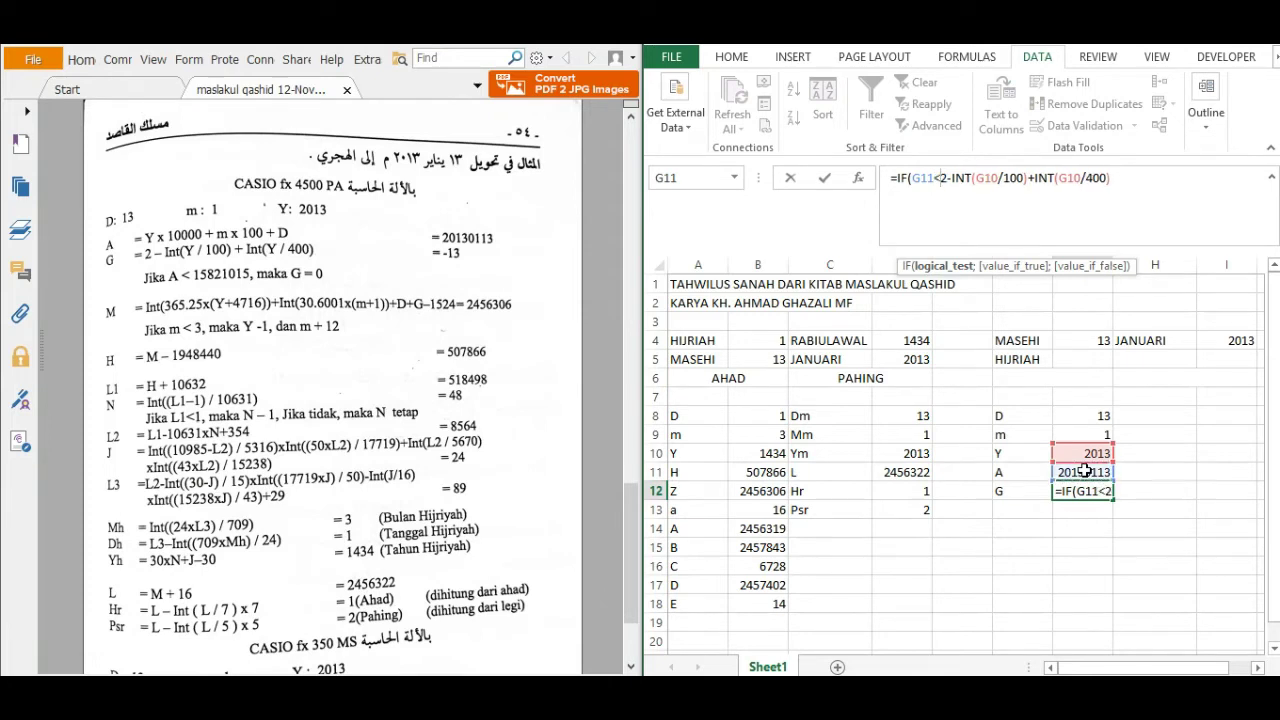
text(158)
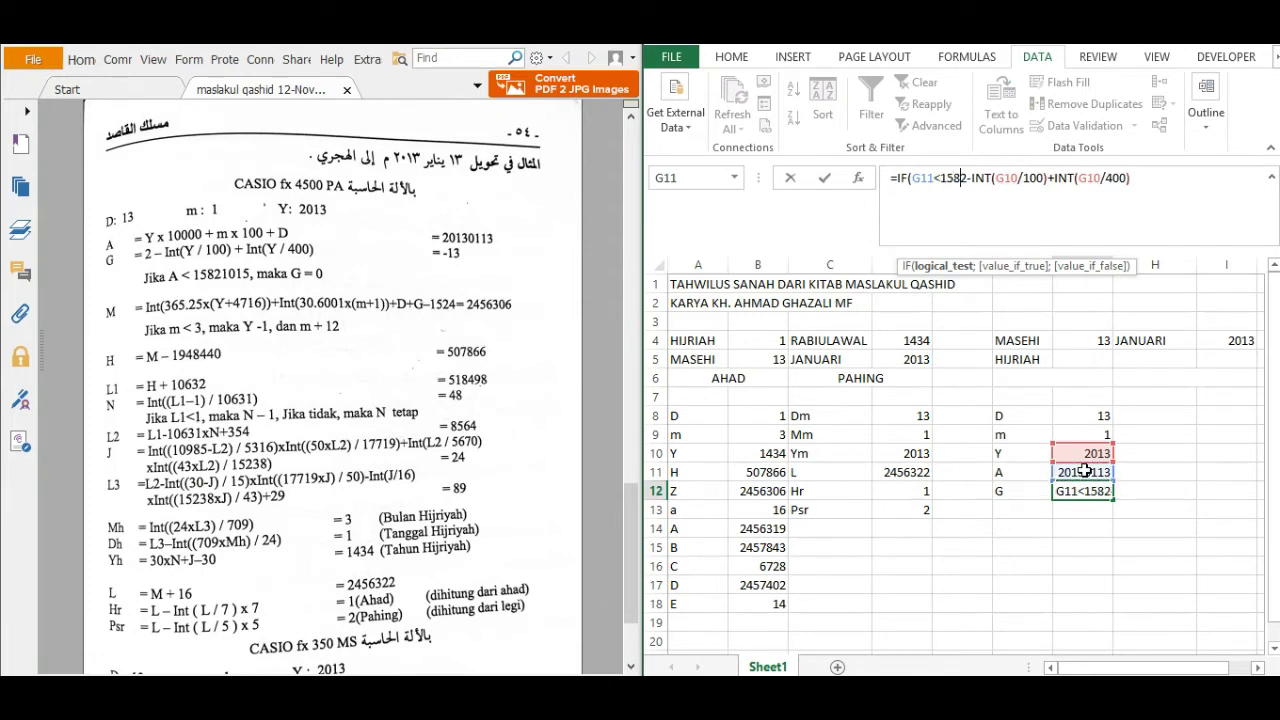
text(2)
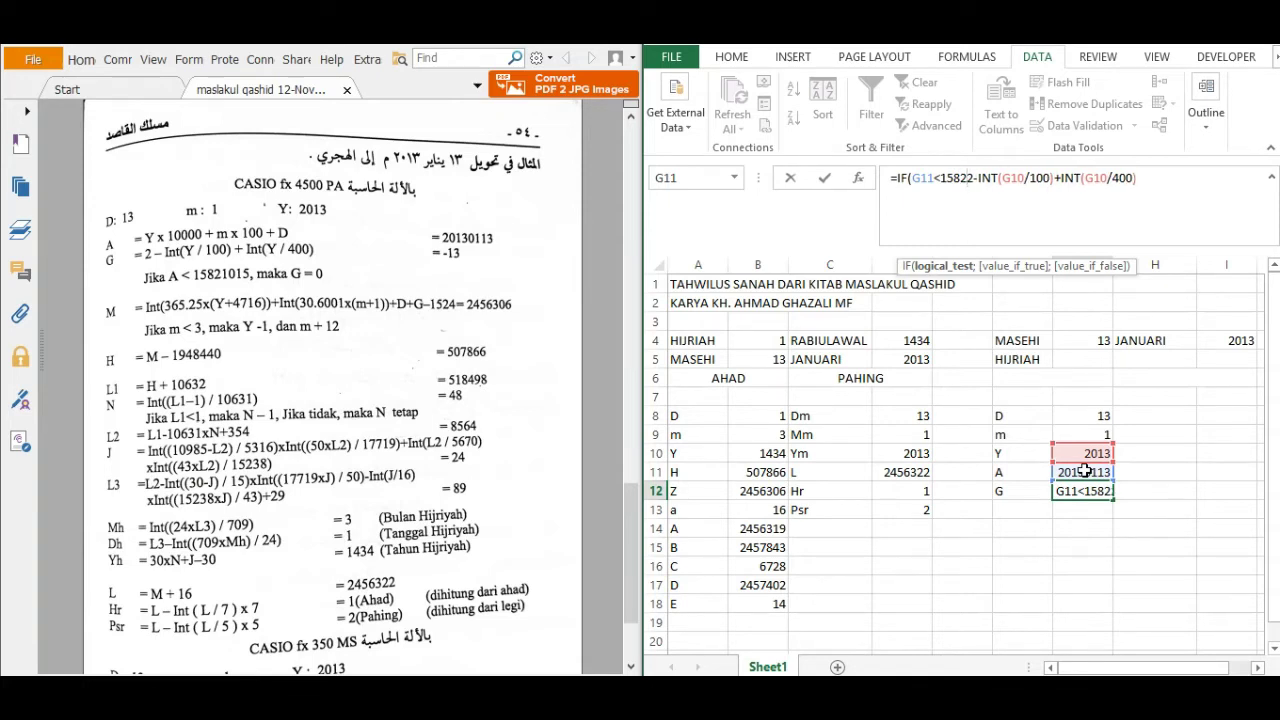
text(101)
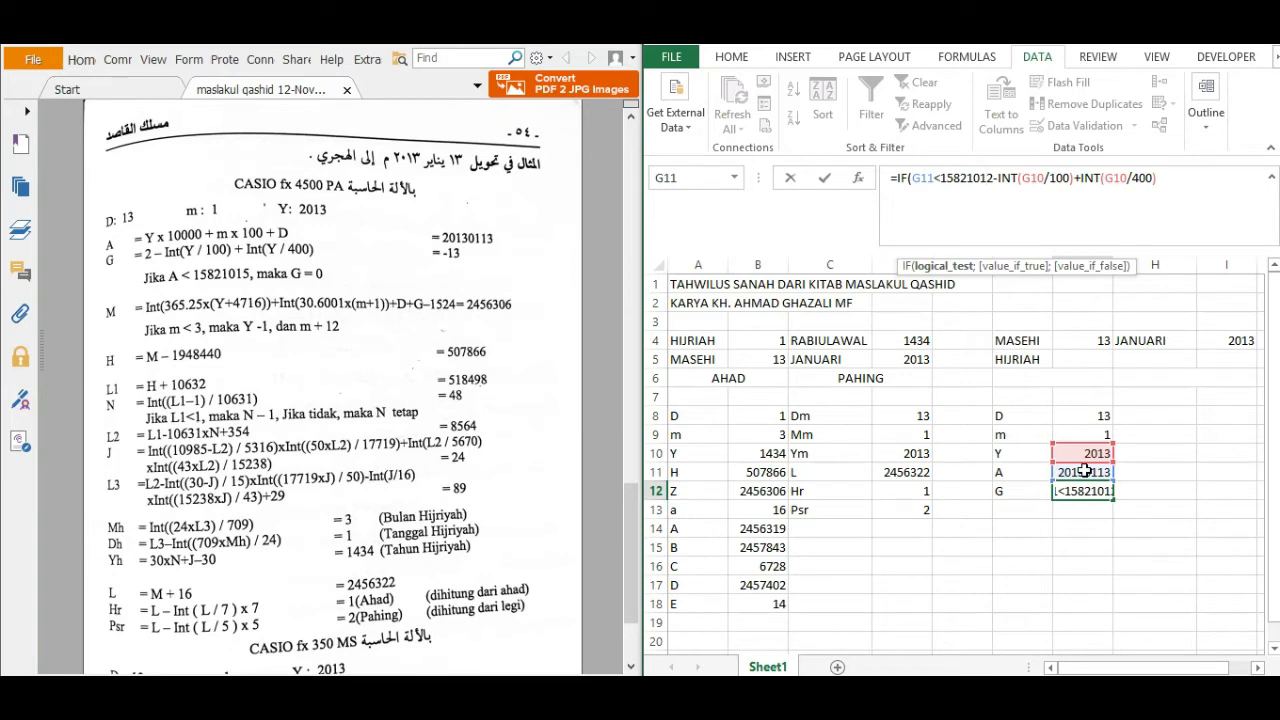
text(5)
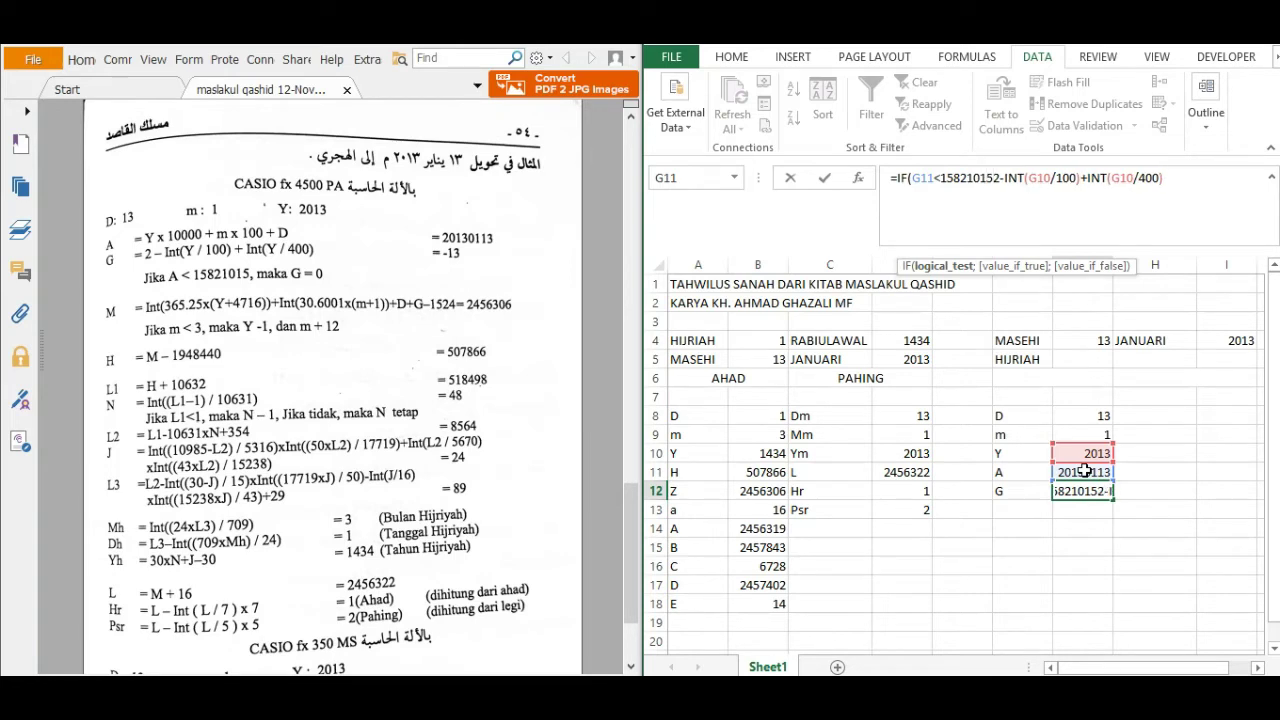
text(;)
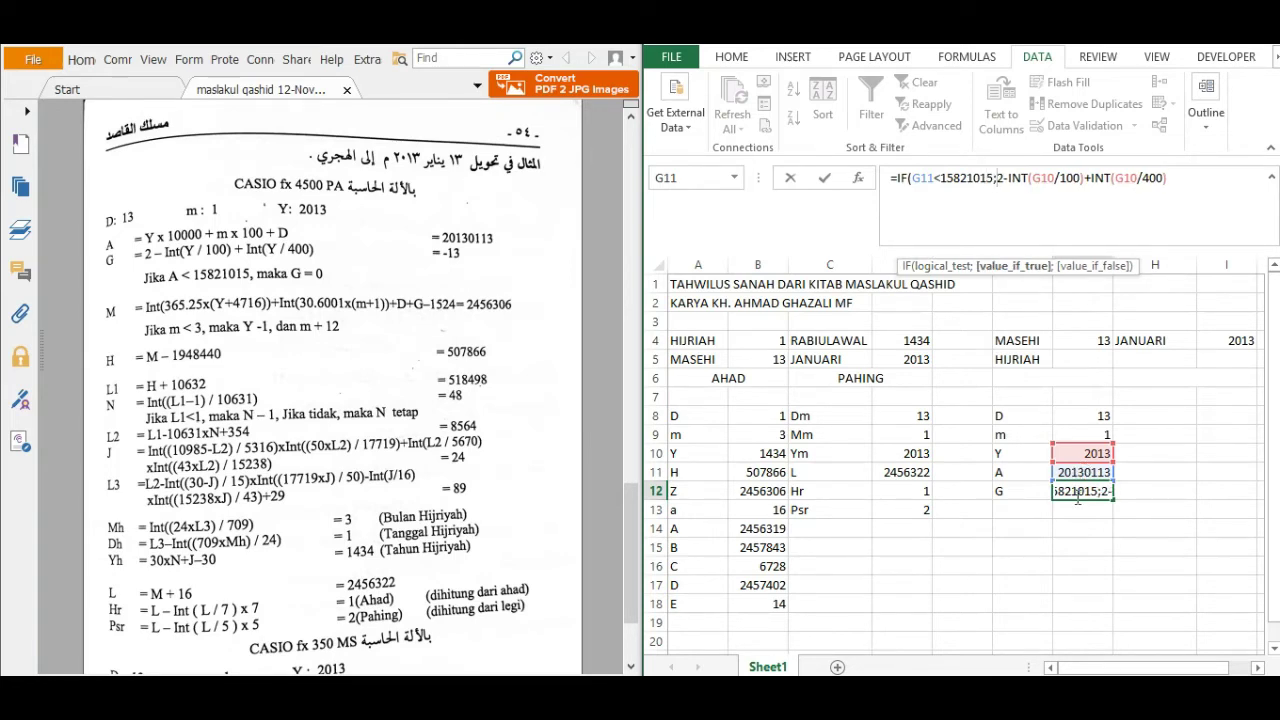
text(0;)
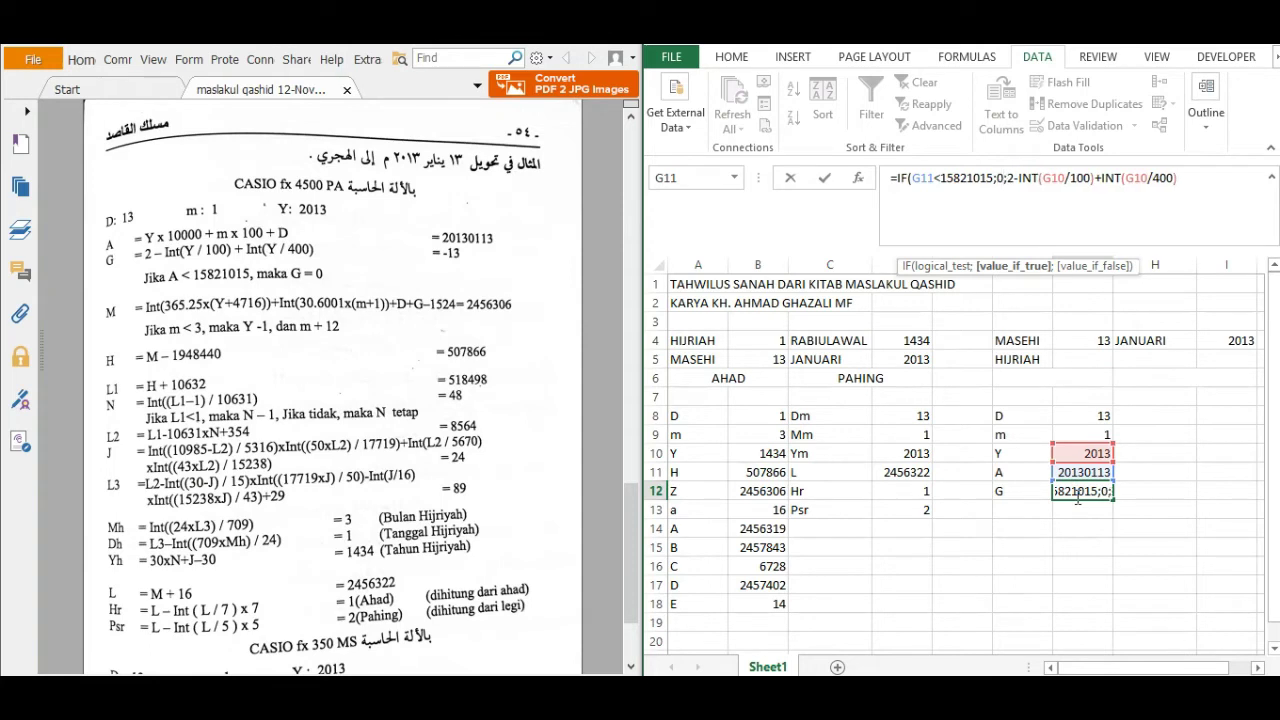
click(1200, 181)
key(Return)
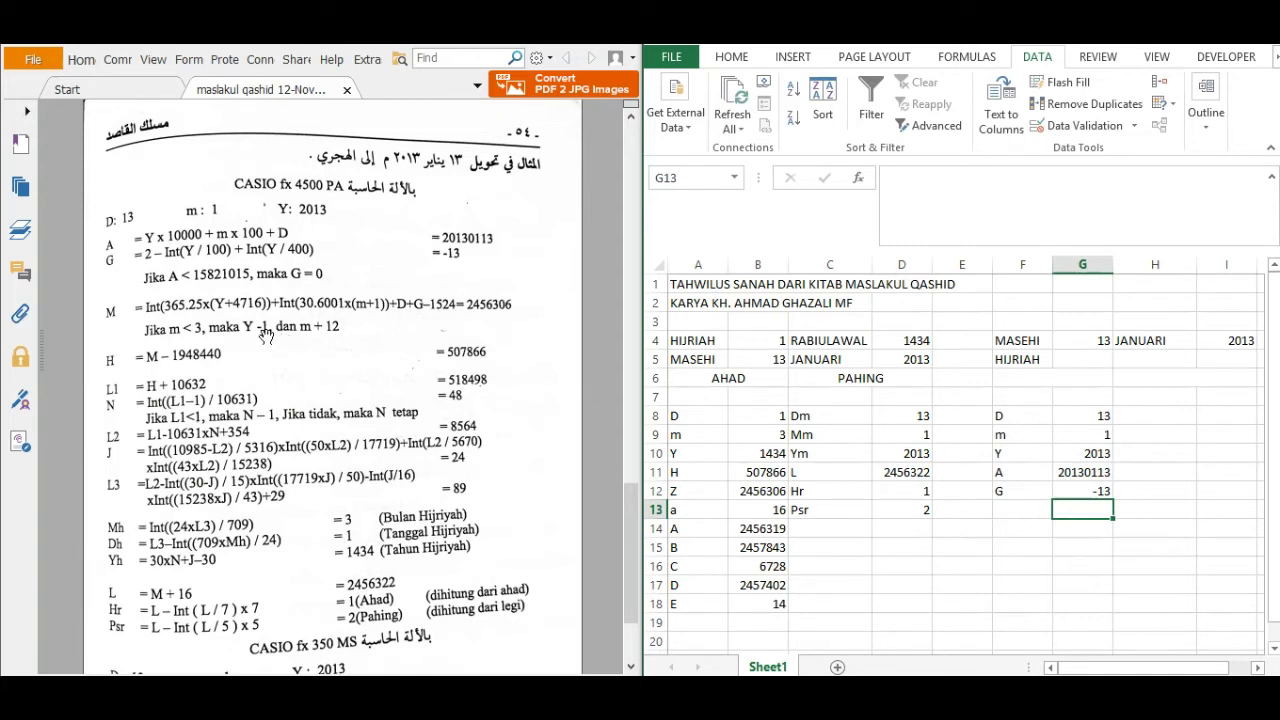
Step: Label F13 as Y for the adjusted year and select G13 for its formula
click(1010, 512)
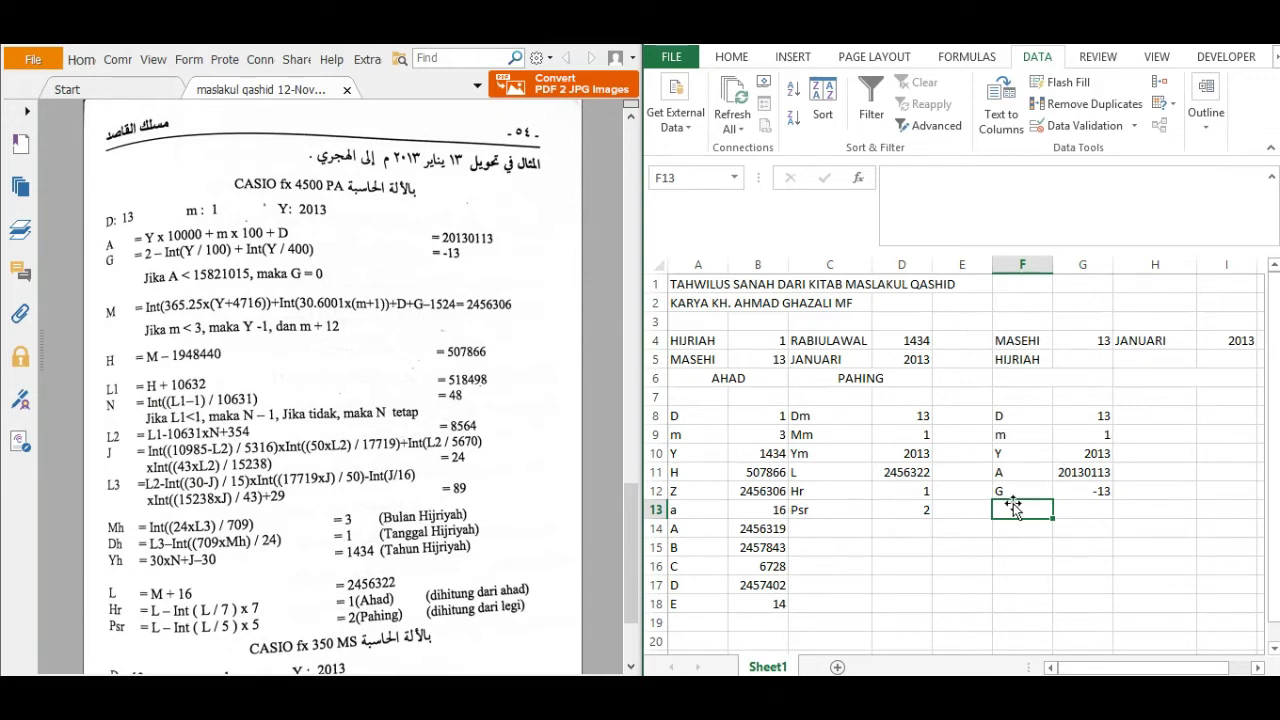
text(Y)
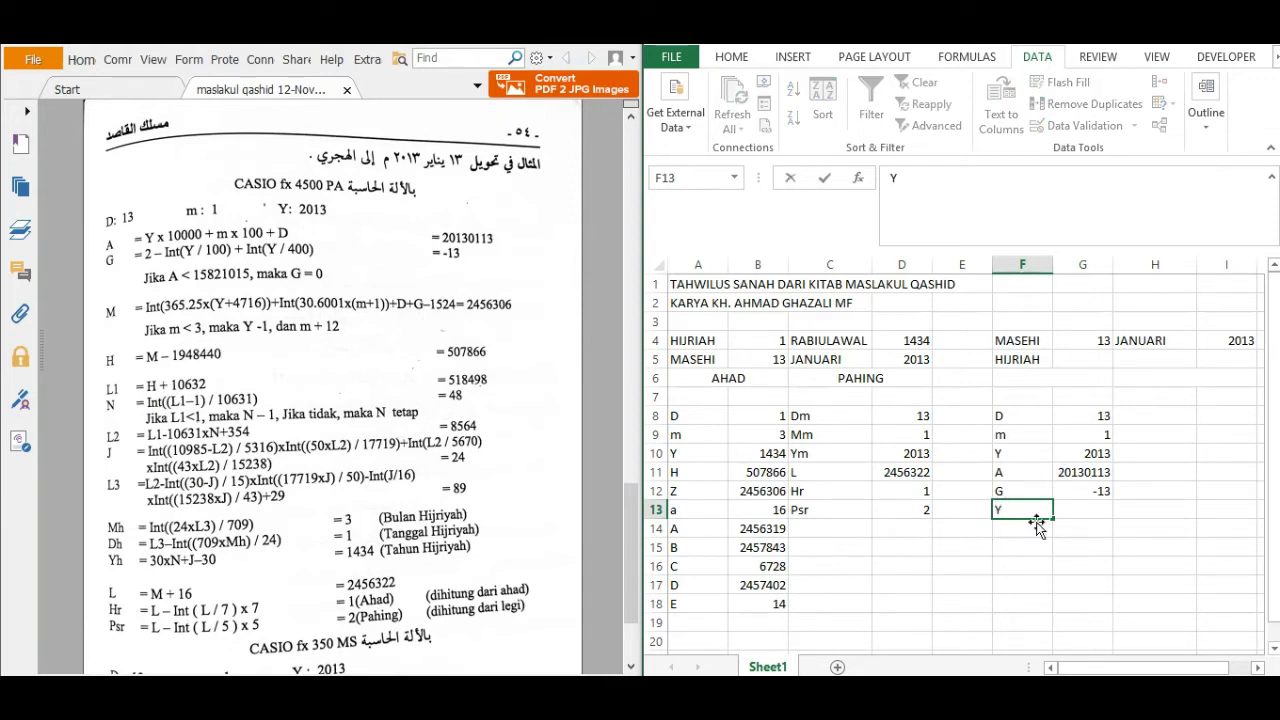
click(1078, 511)
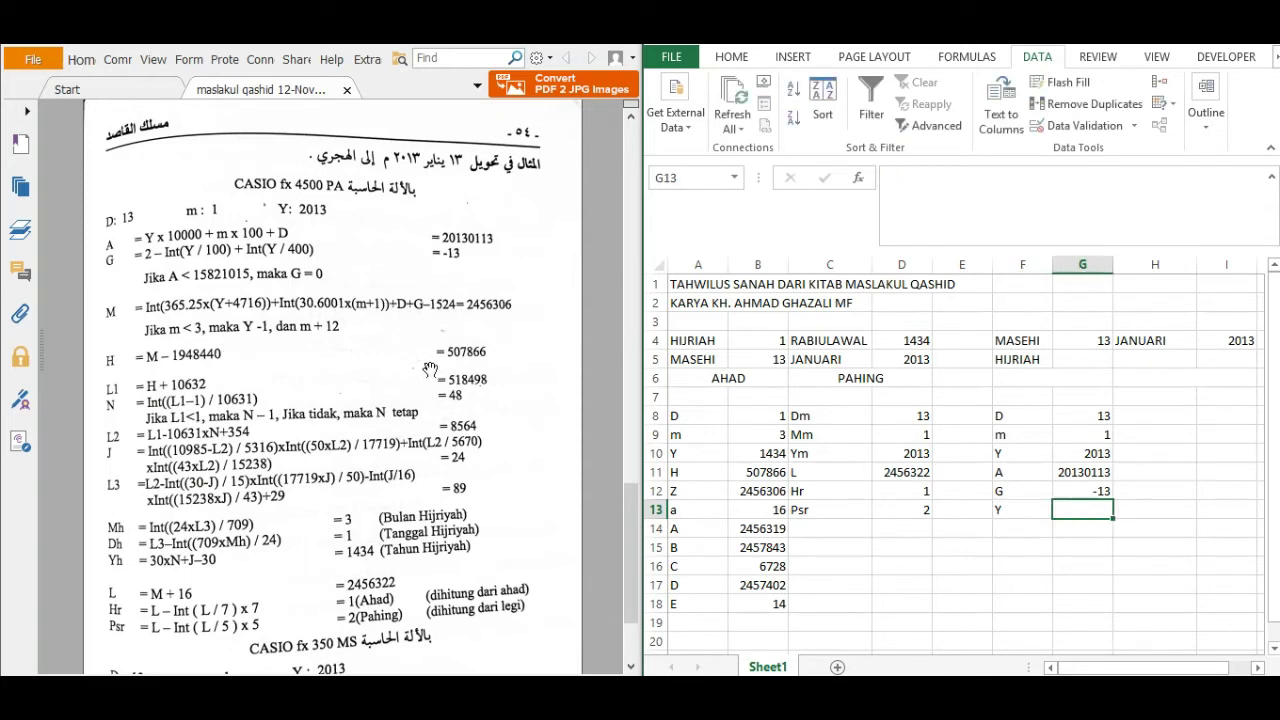
Step: Enter the adjusted-year formula =IF(G9<3;G10-1;G10) in G13
text(=IF)
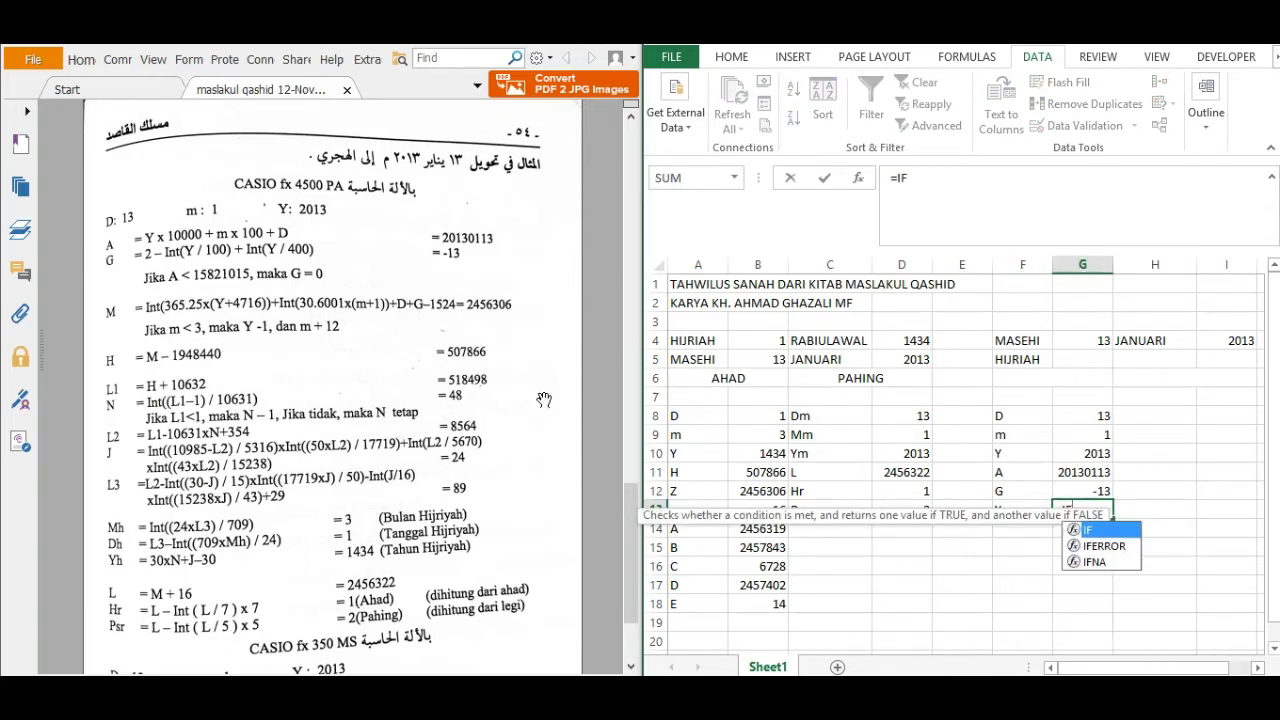
text(()
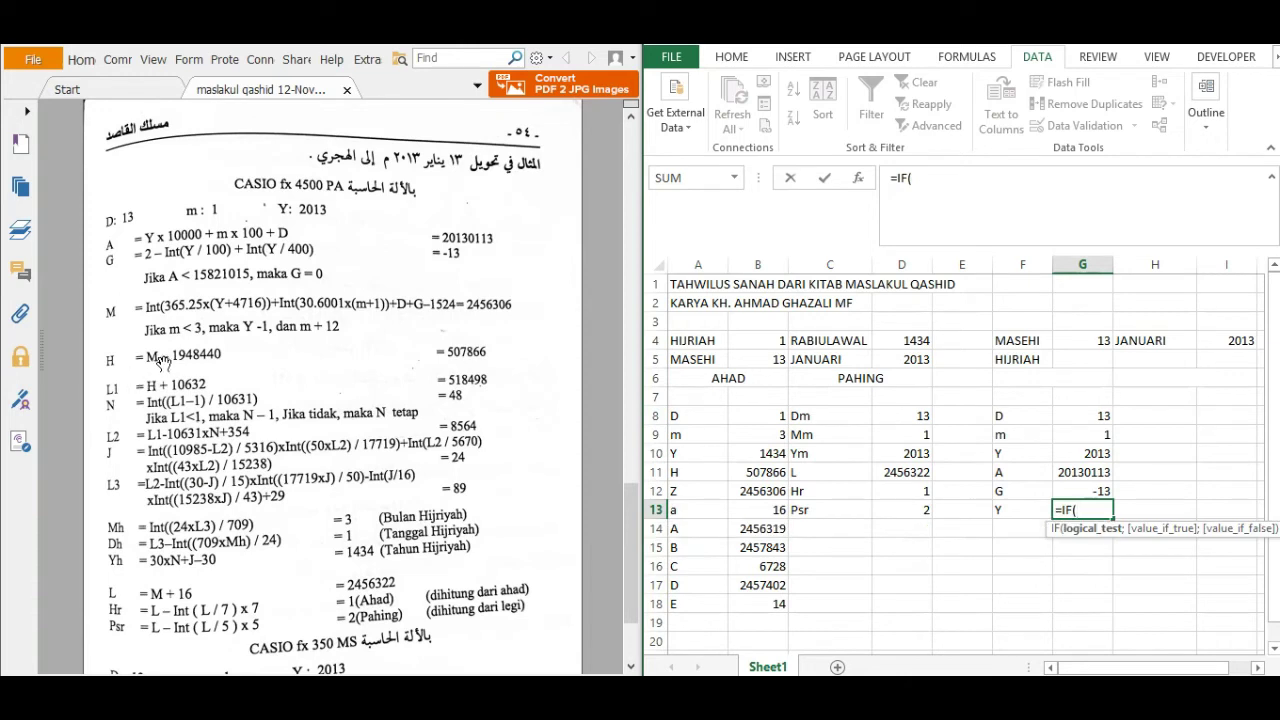
click(1092, 436)
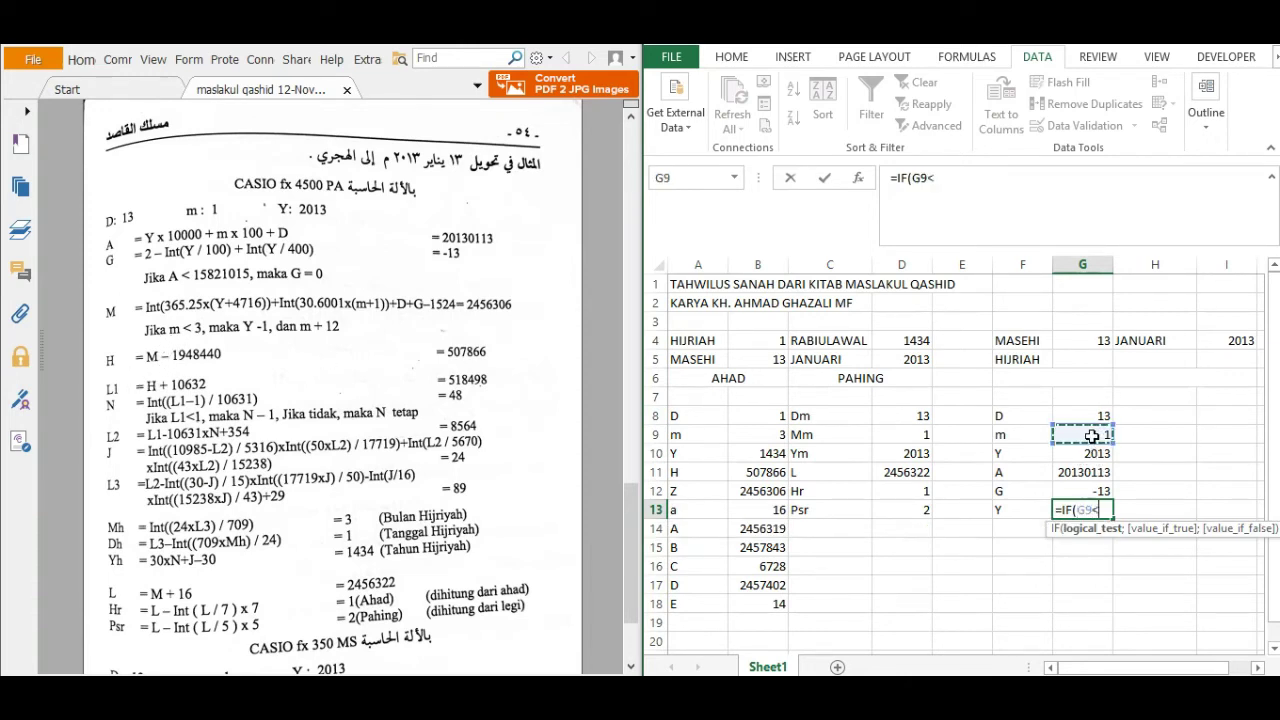
text(<3;)
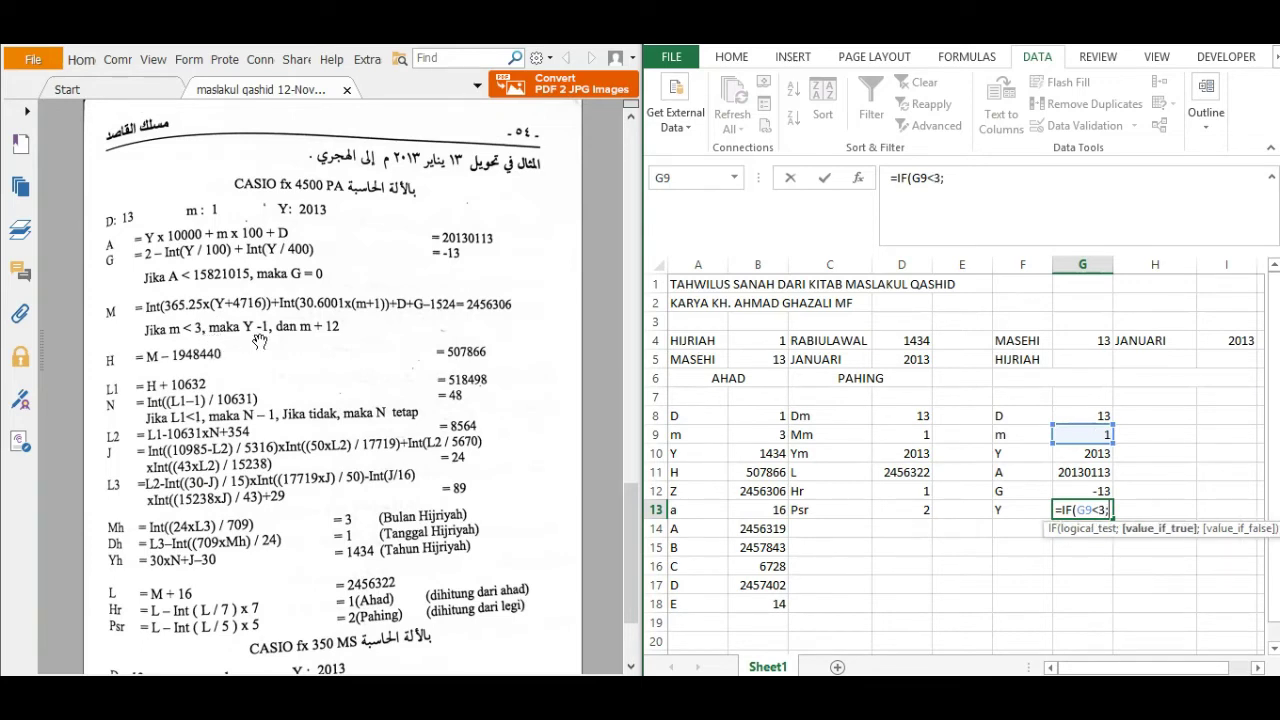
click(1088, 455)
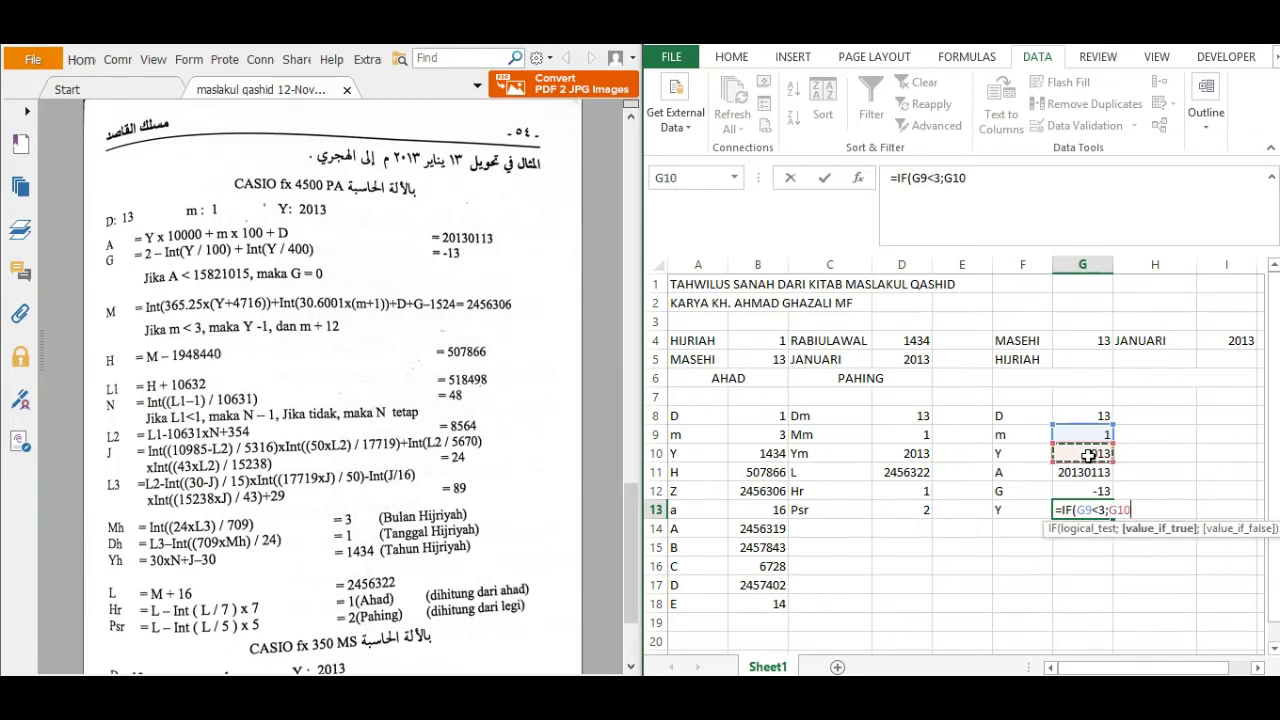
text(-1;)
click(1088, 455)
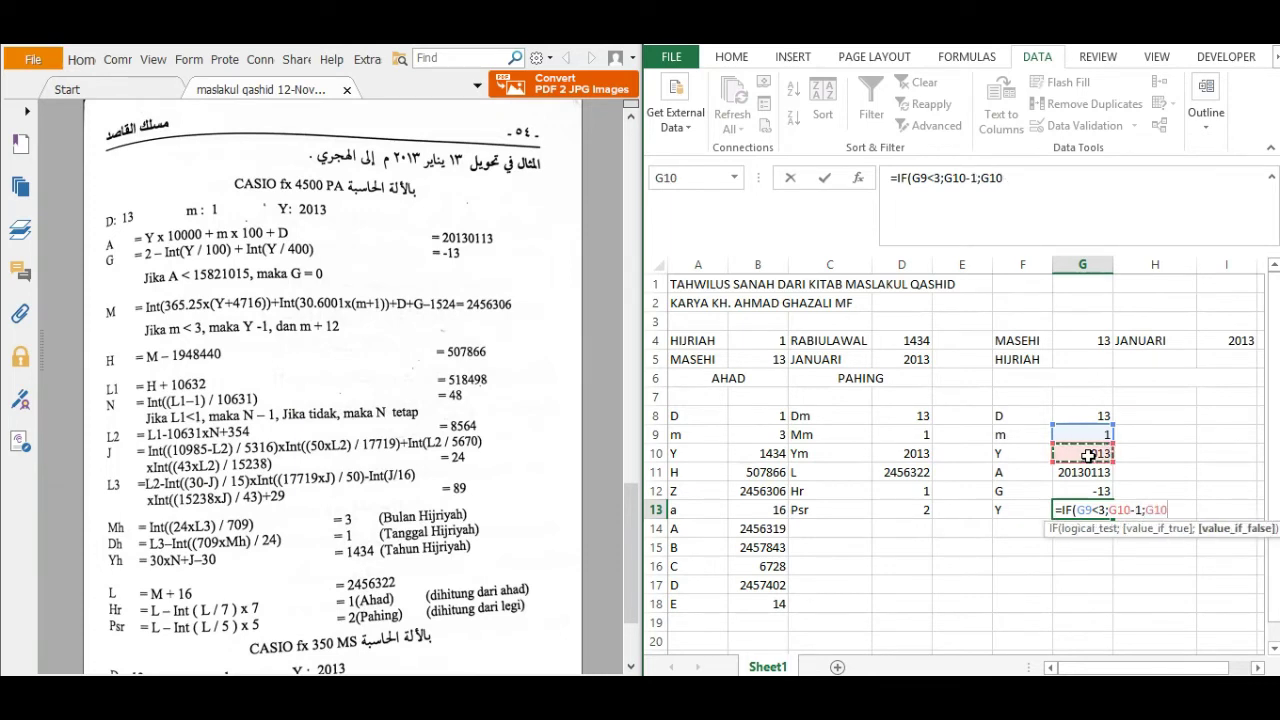
text())
key(Return)
Step: Label F14 as m and enter the adjusted-month formula =IF(G9<3;G9+12;G9) in G14
key(Left)
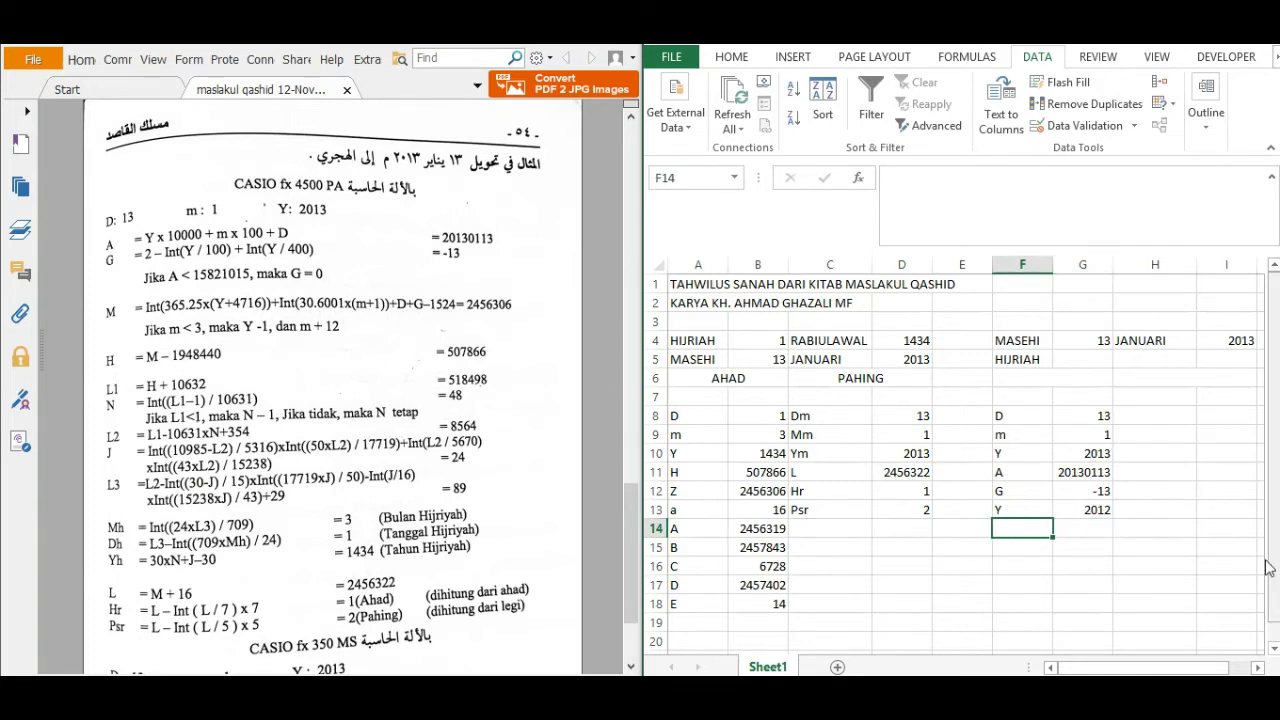
text(m)
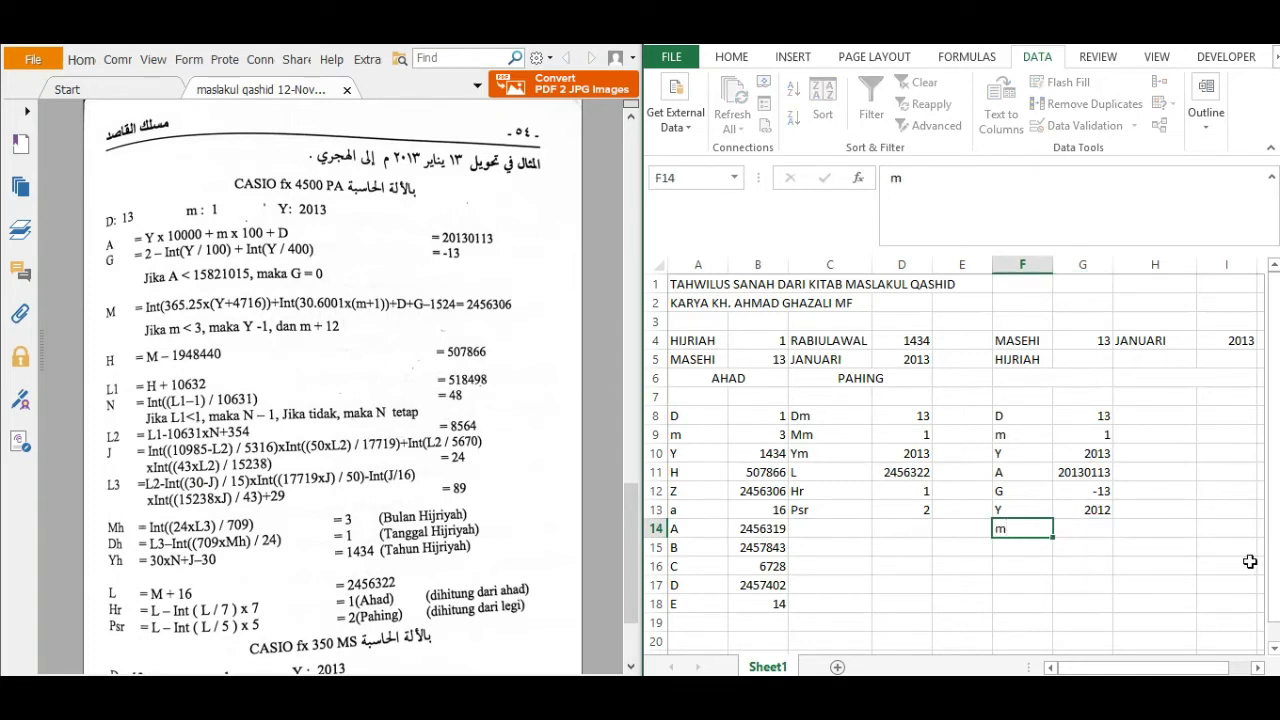
key(Tab)
text(=IF)
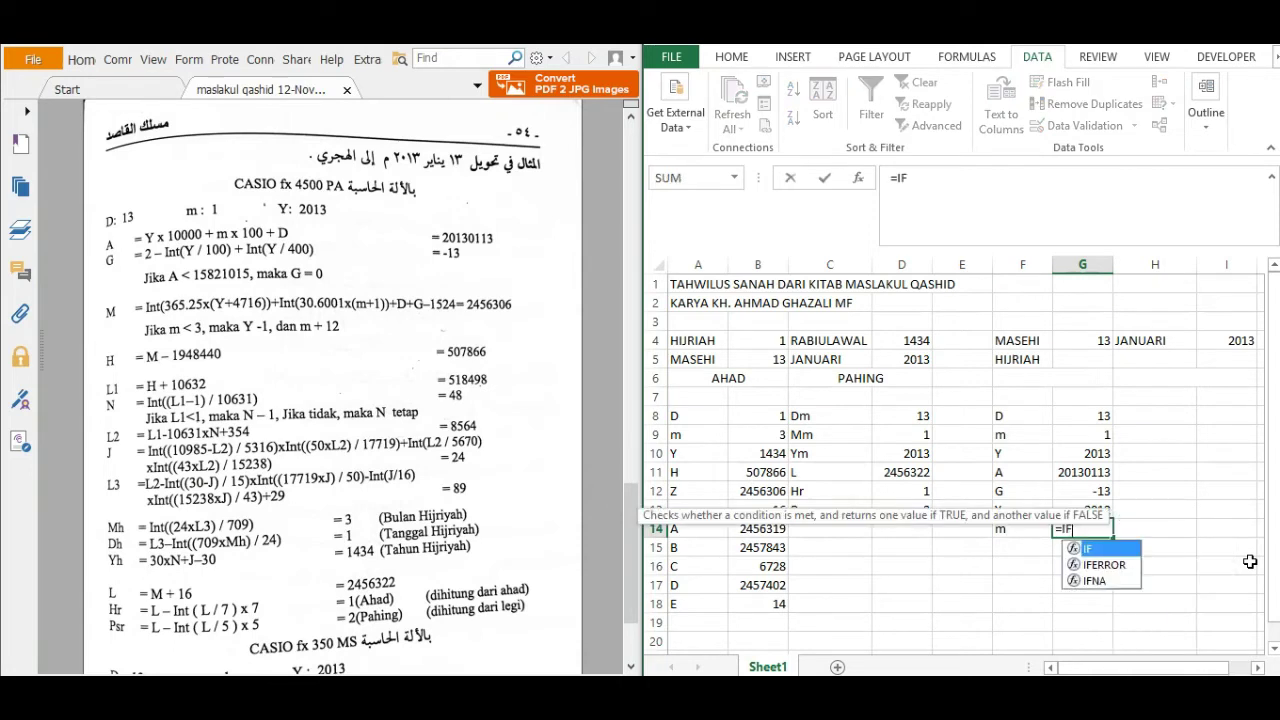
double_click(1118, 550)
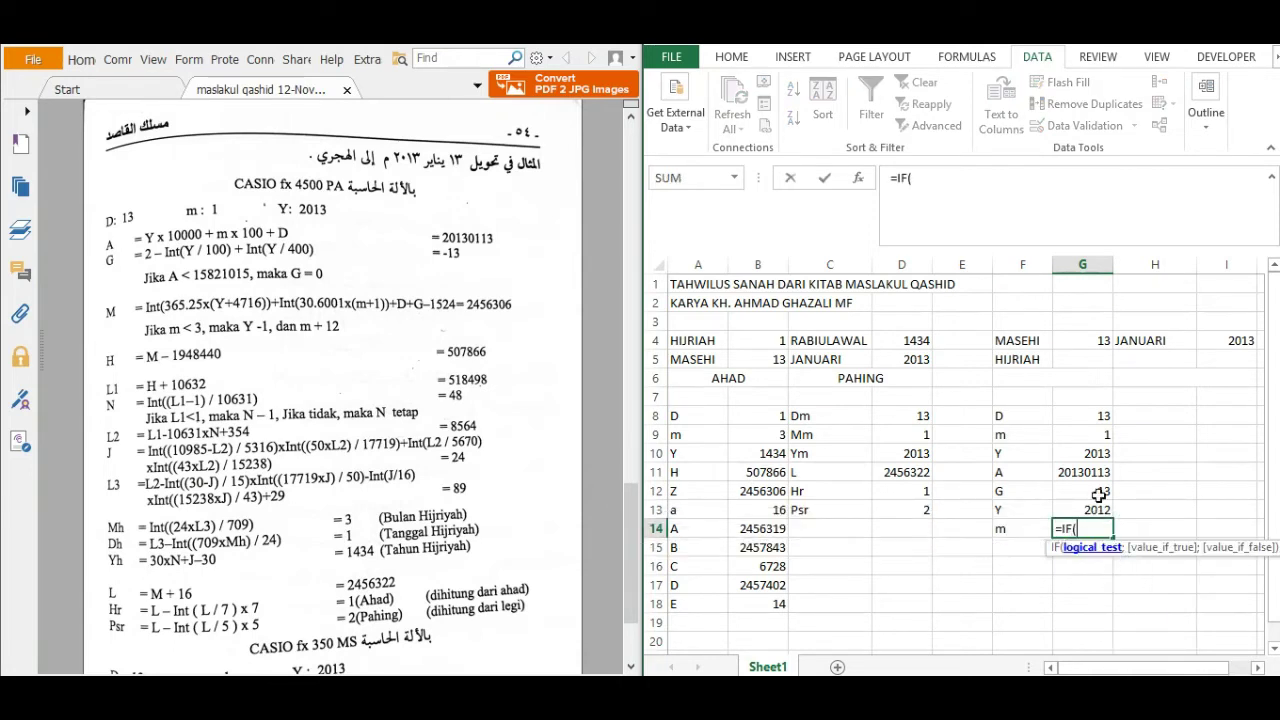
click(1091, 436)
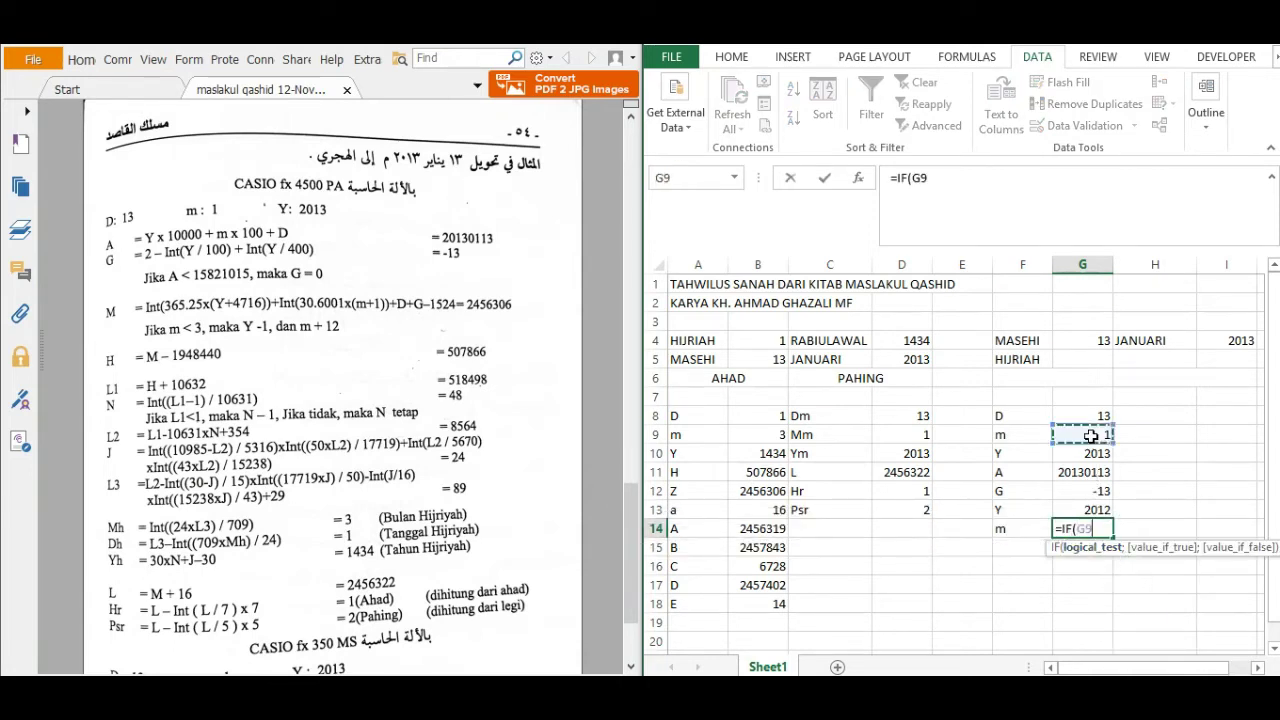
text(<3;)
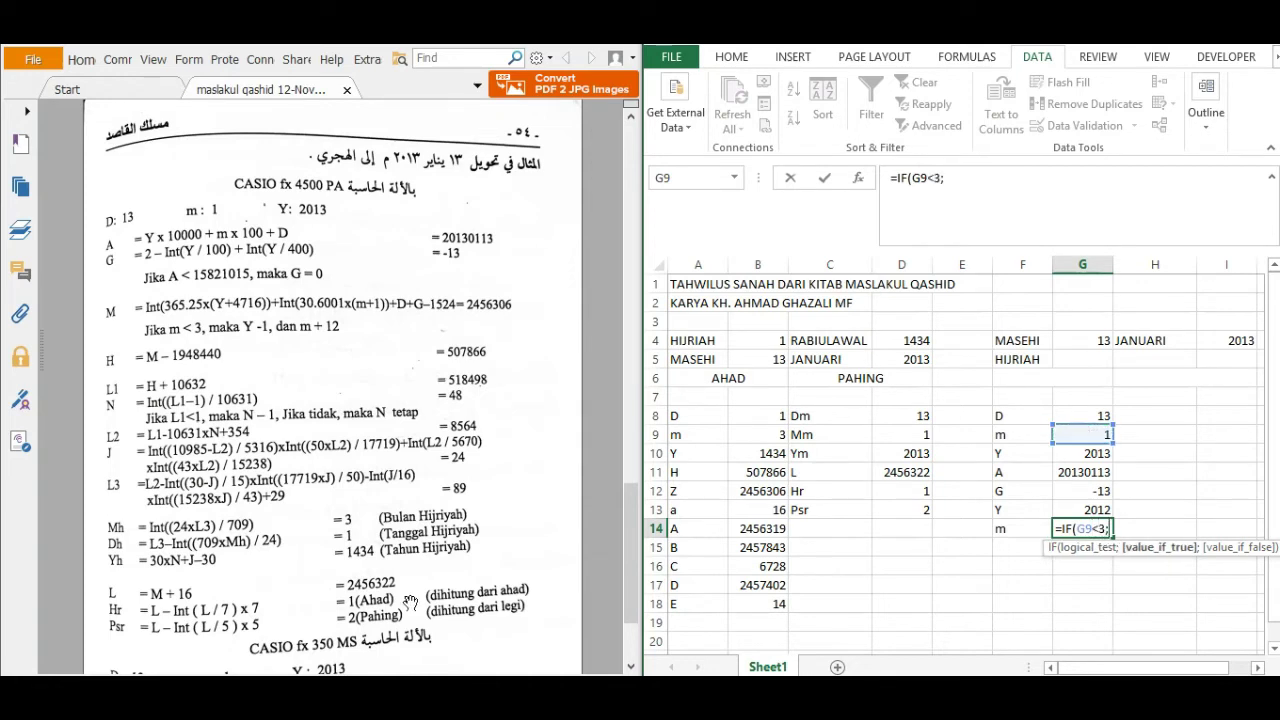
click(1073, 436)
text(+12;)
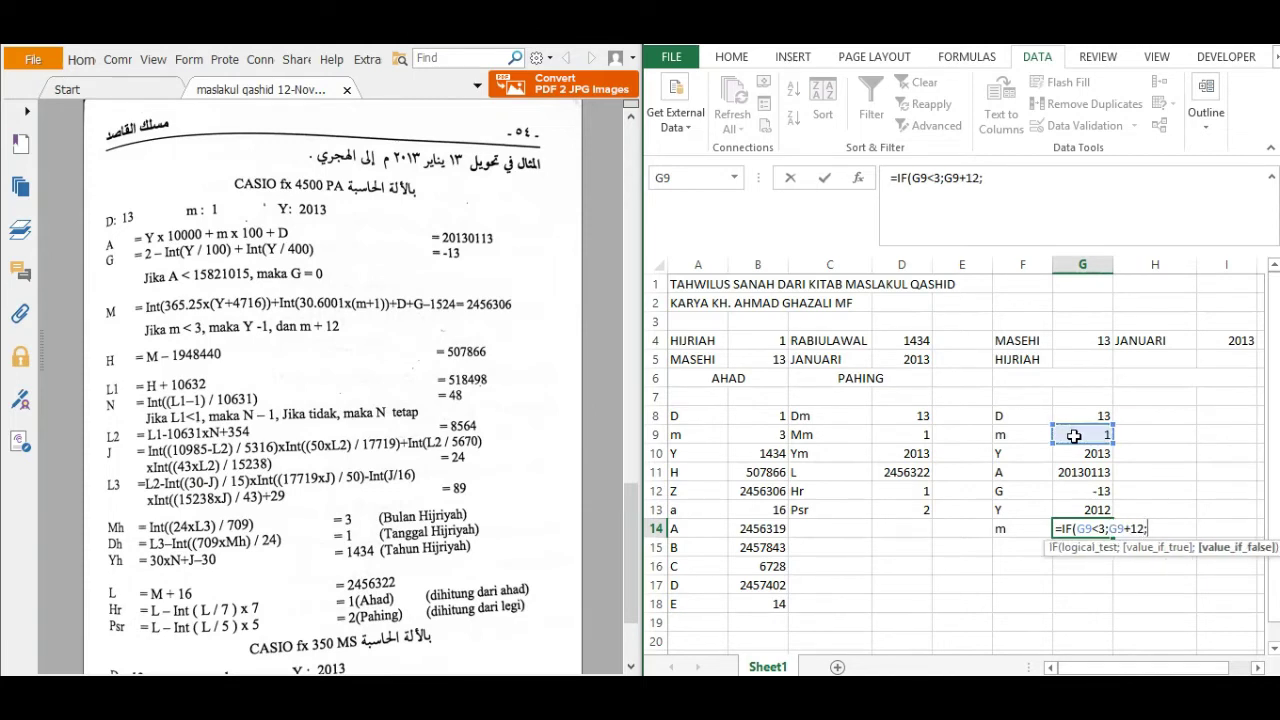
click(1073, 436)
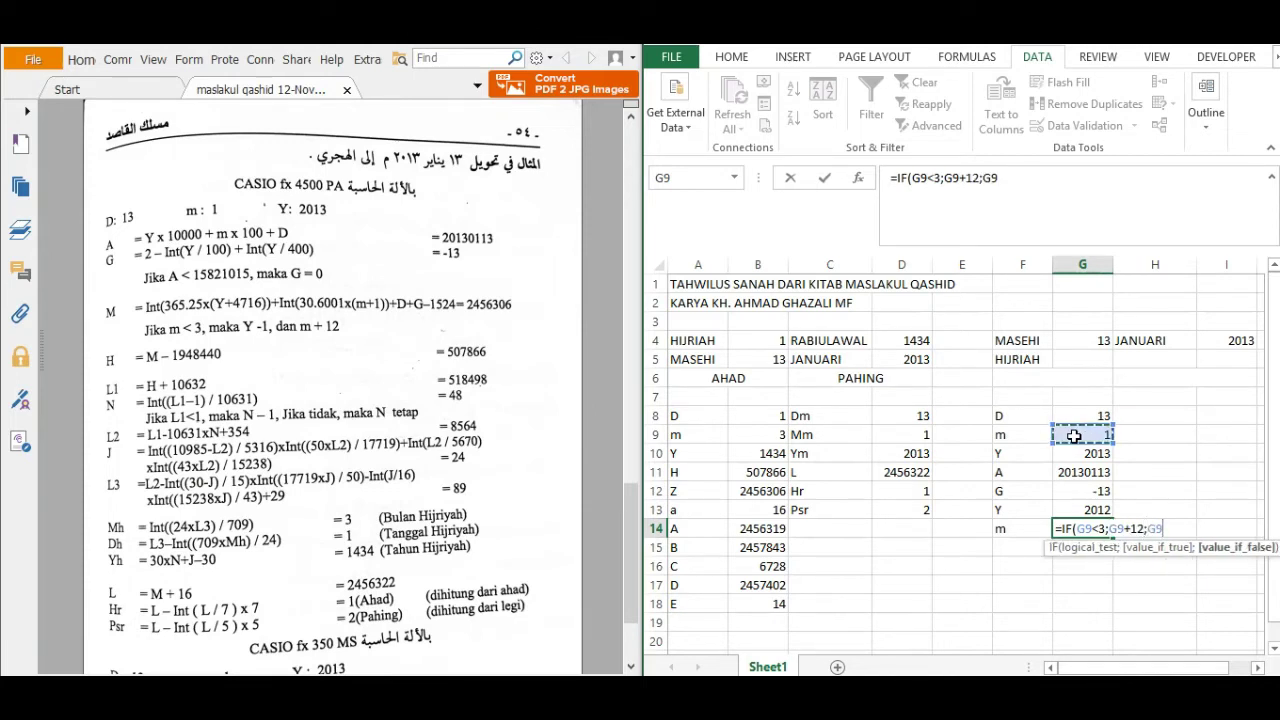
text())
key(Return)
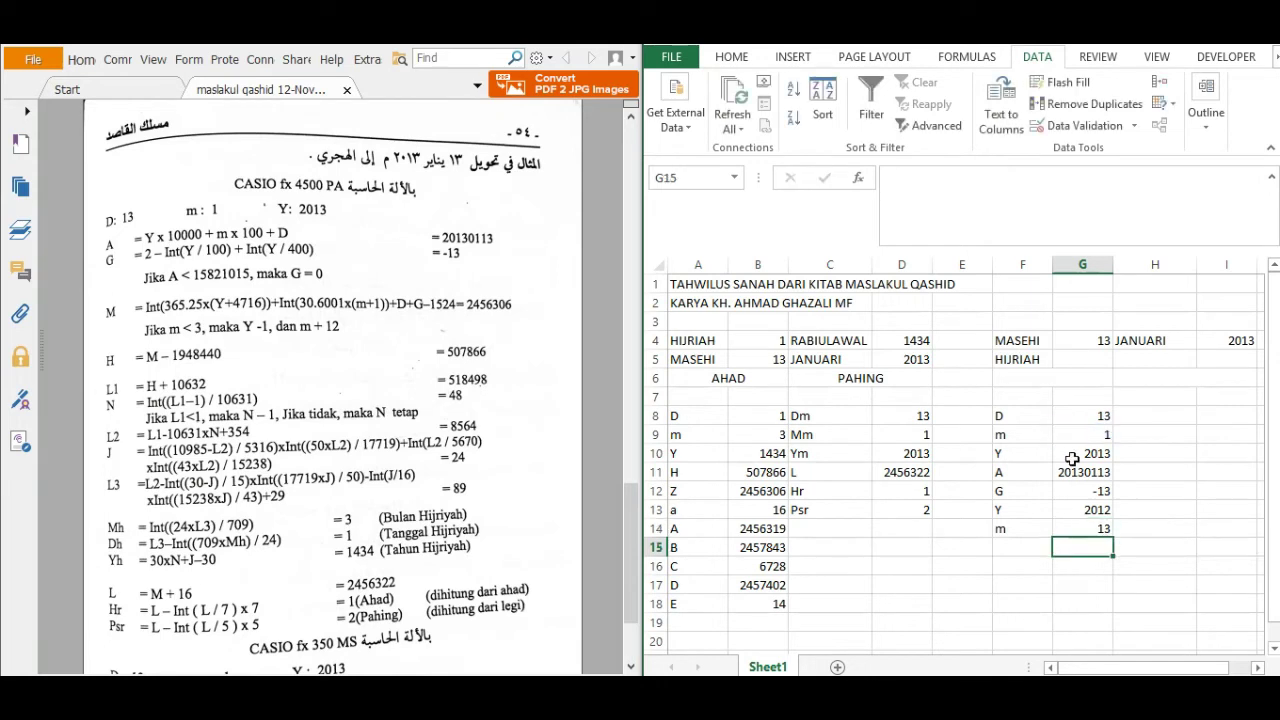
Step: Label F15 as M and start the G15 formula with the year term =INT(365.25*(G13+4716))
click(1029, 545)
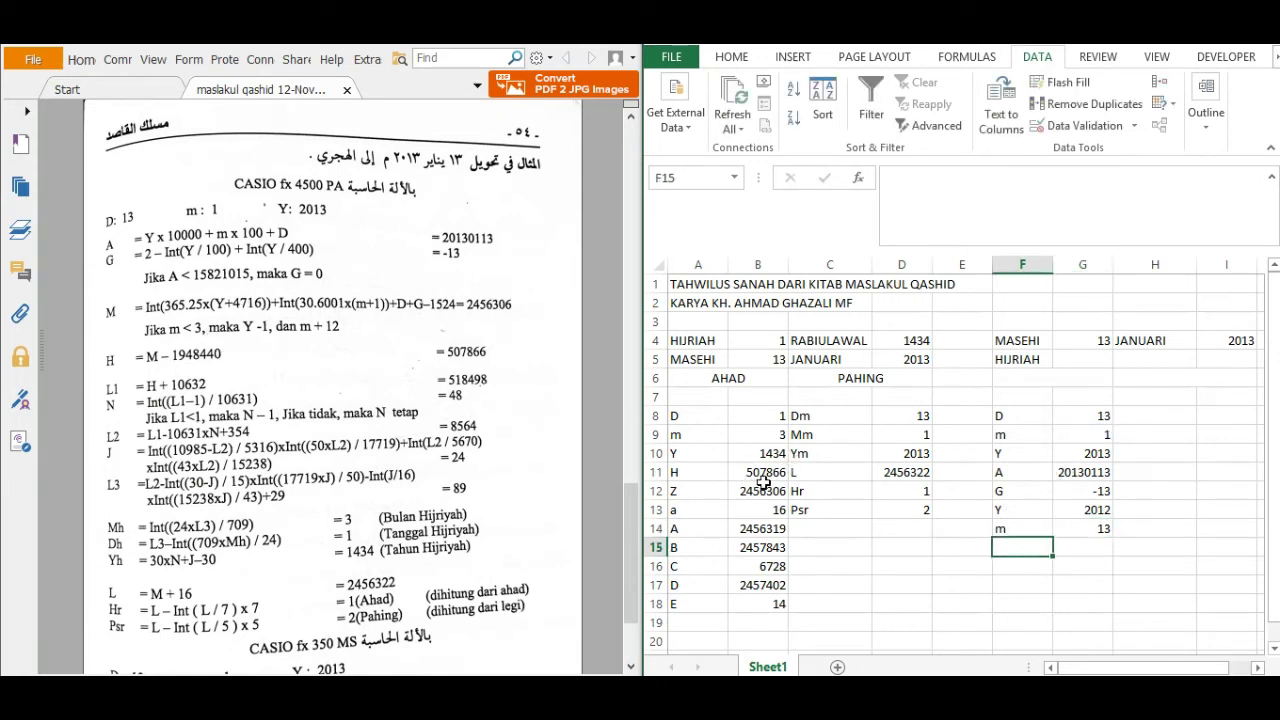
text(M)
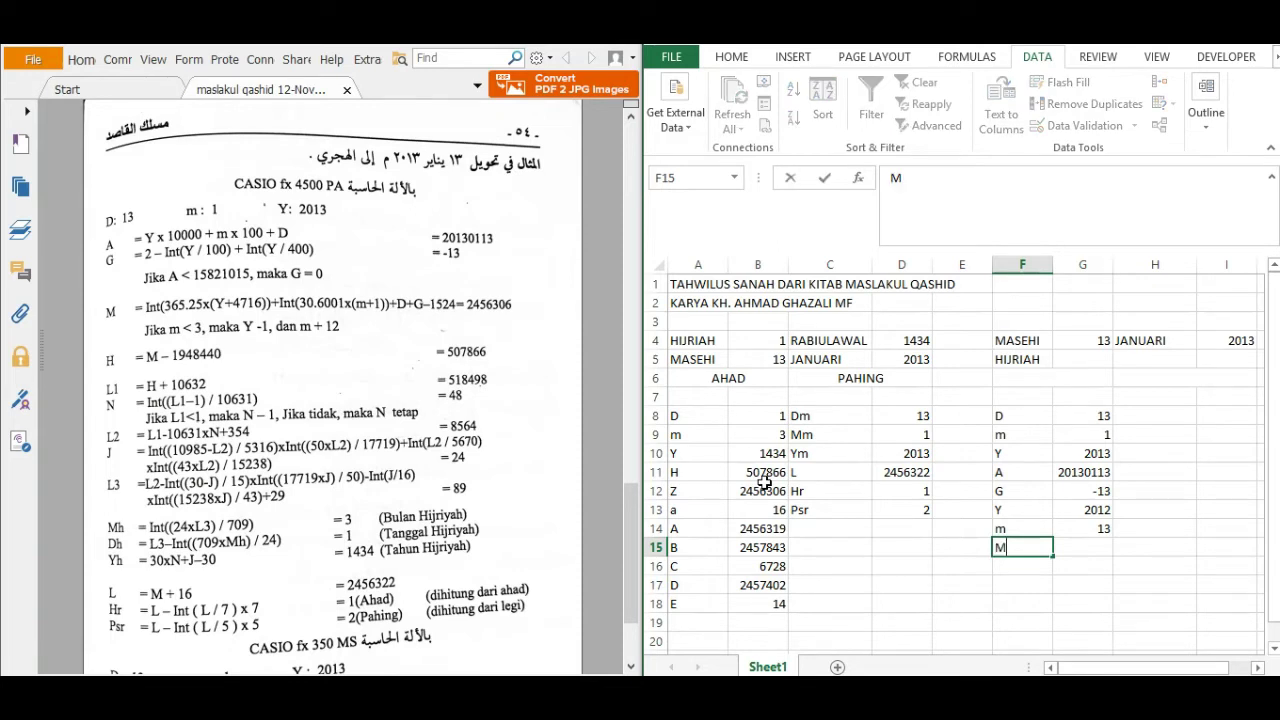
key(Tab)
text(=)
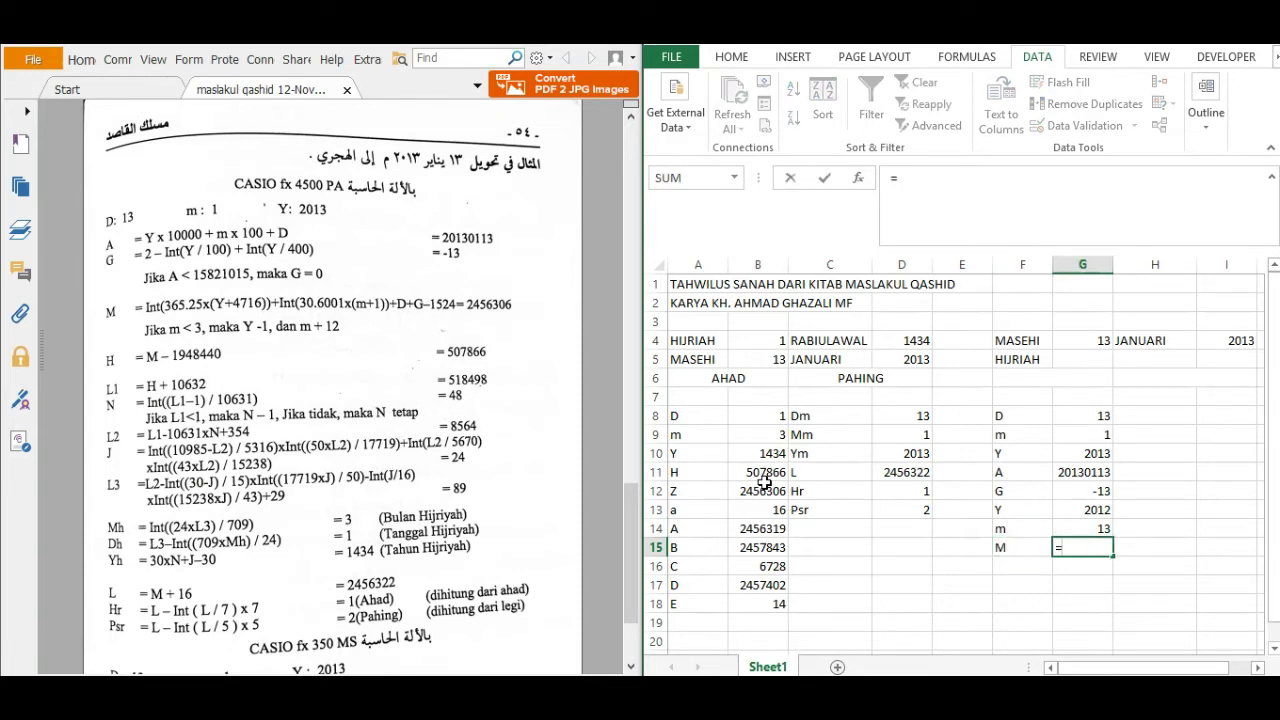
text(IN)
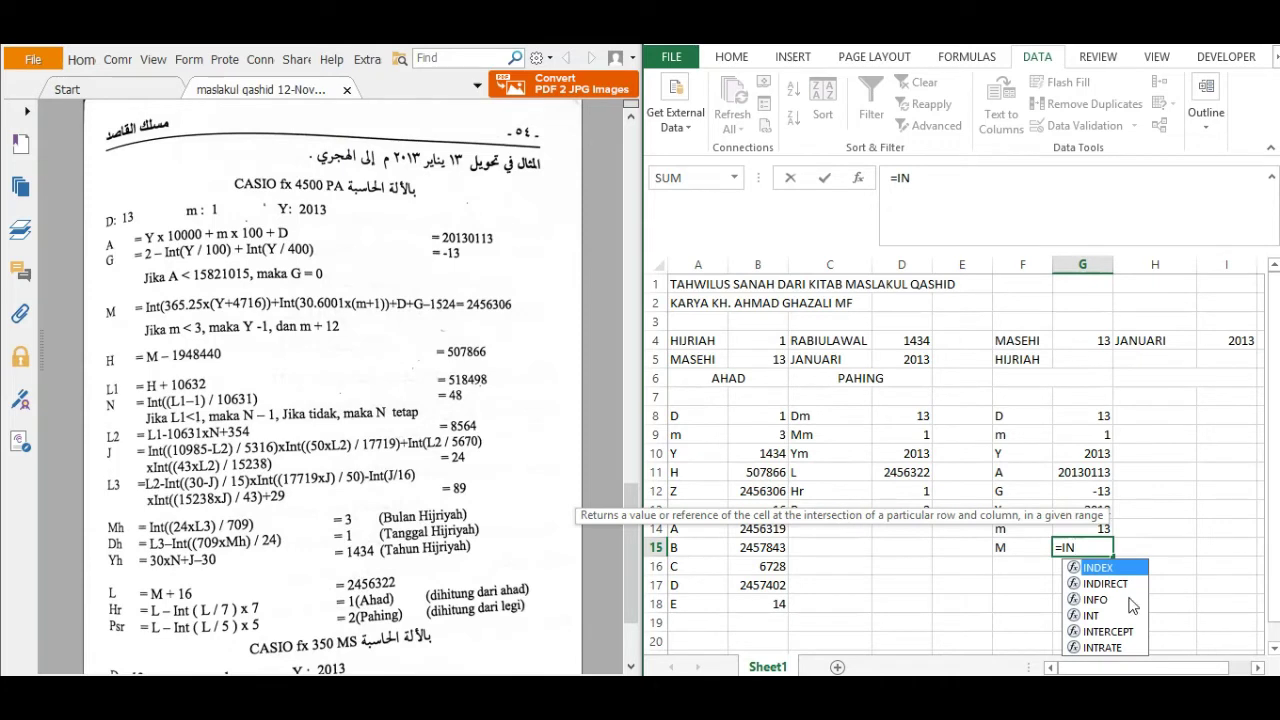
double_click(1095, 615)
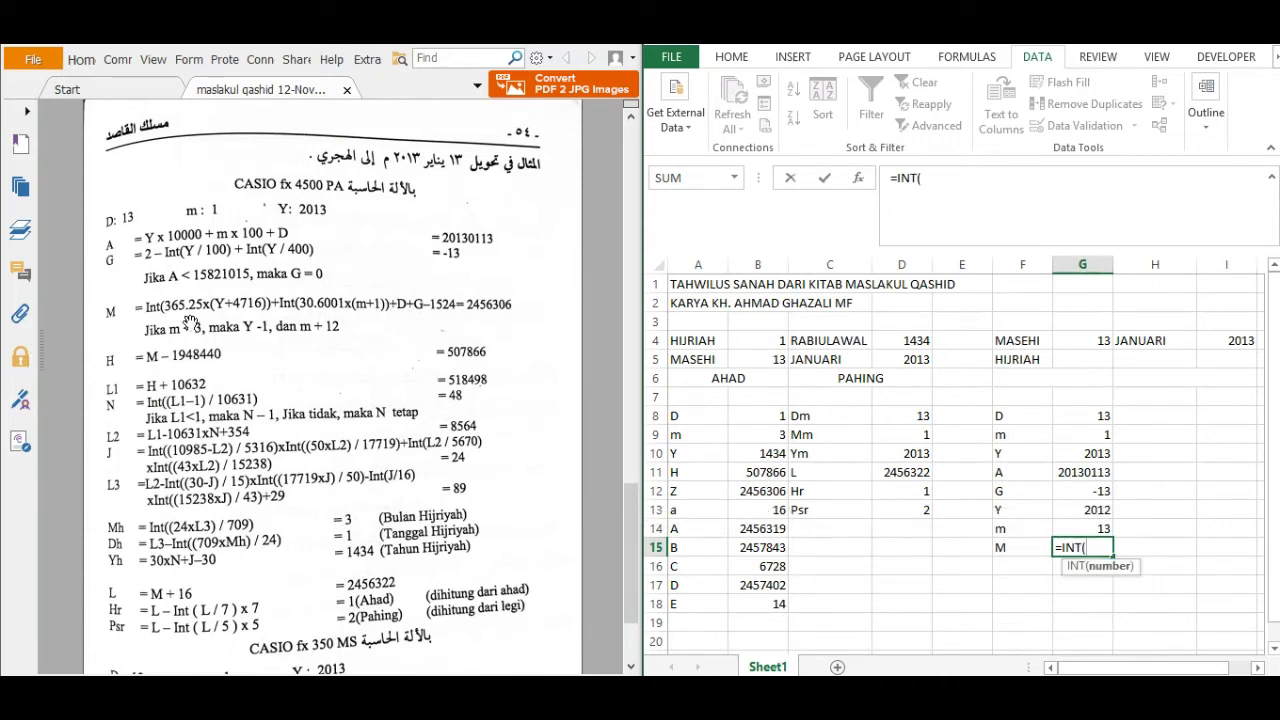
text(365.25*()
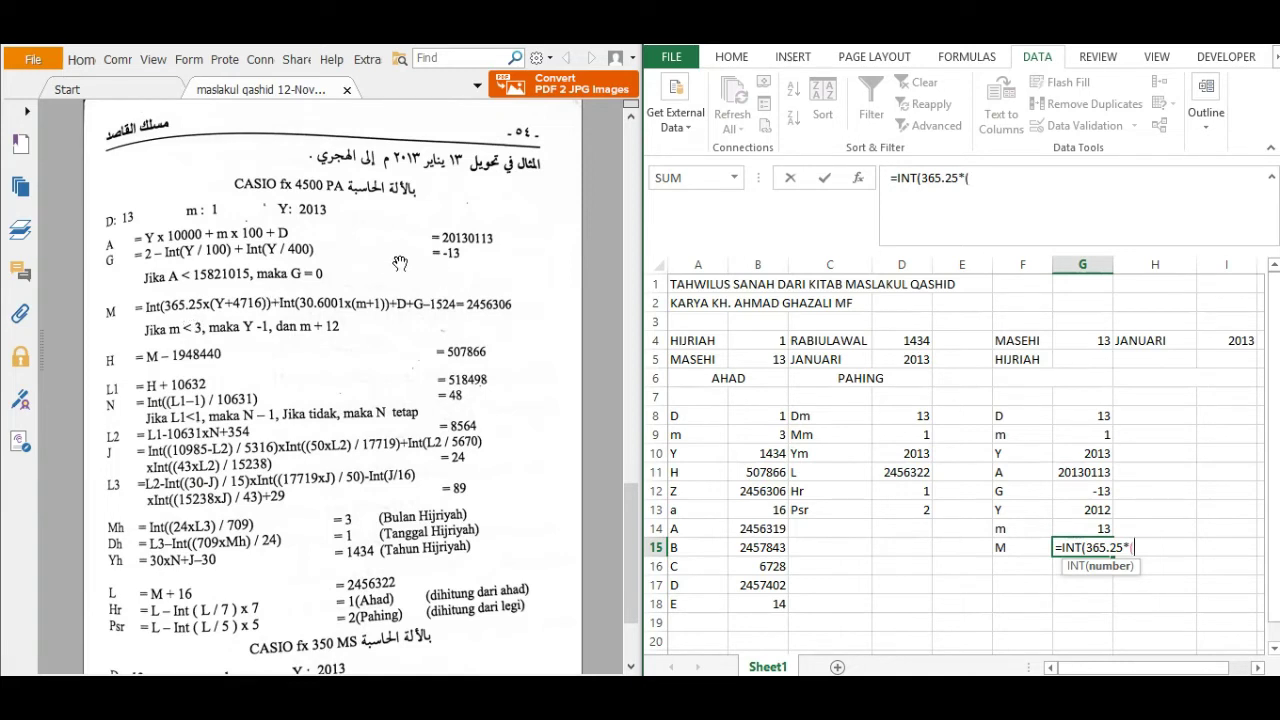
click(1083, 509)
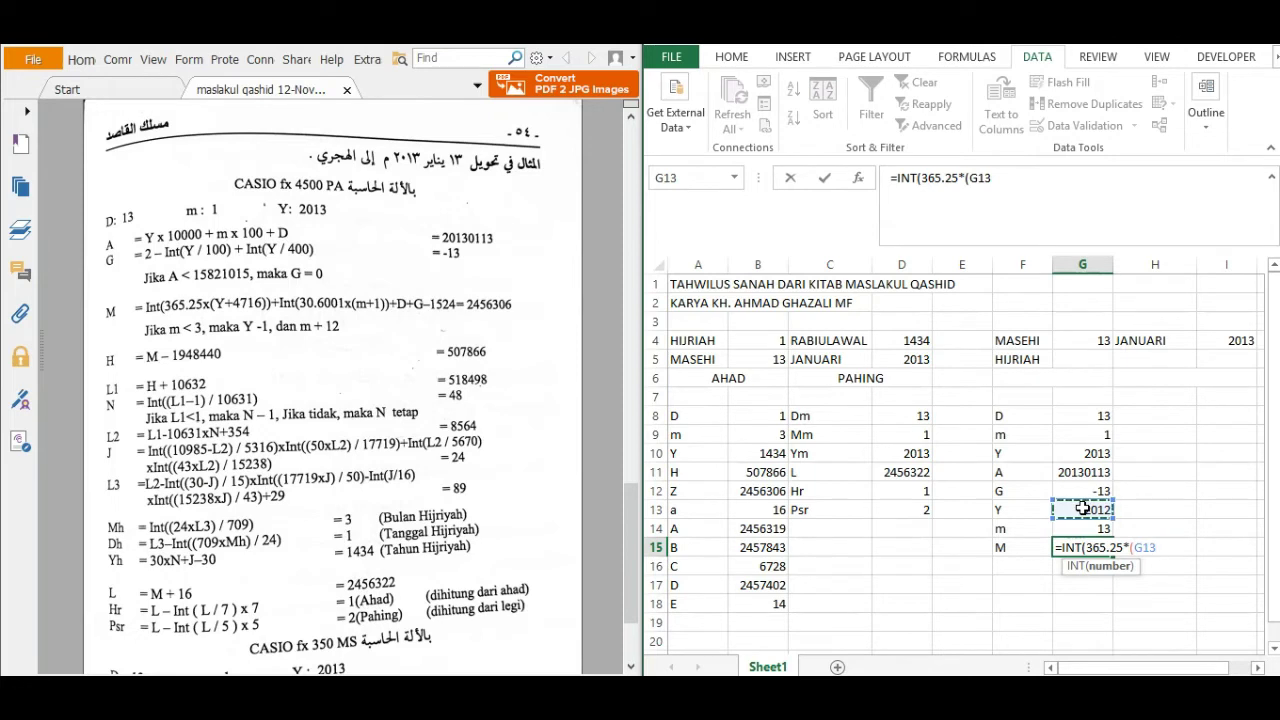
text(+4716)
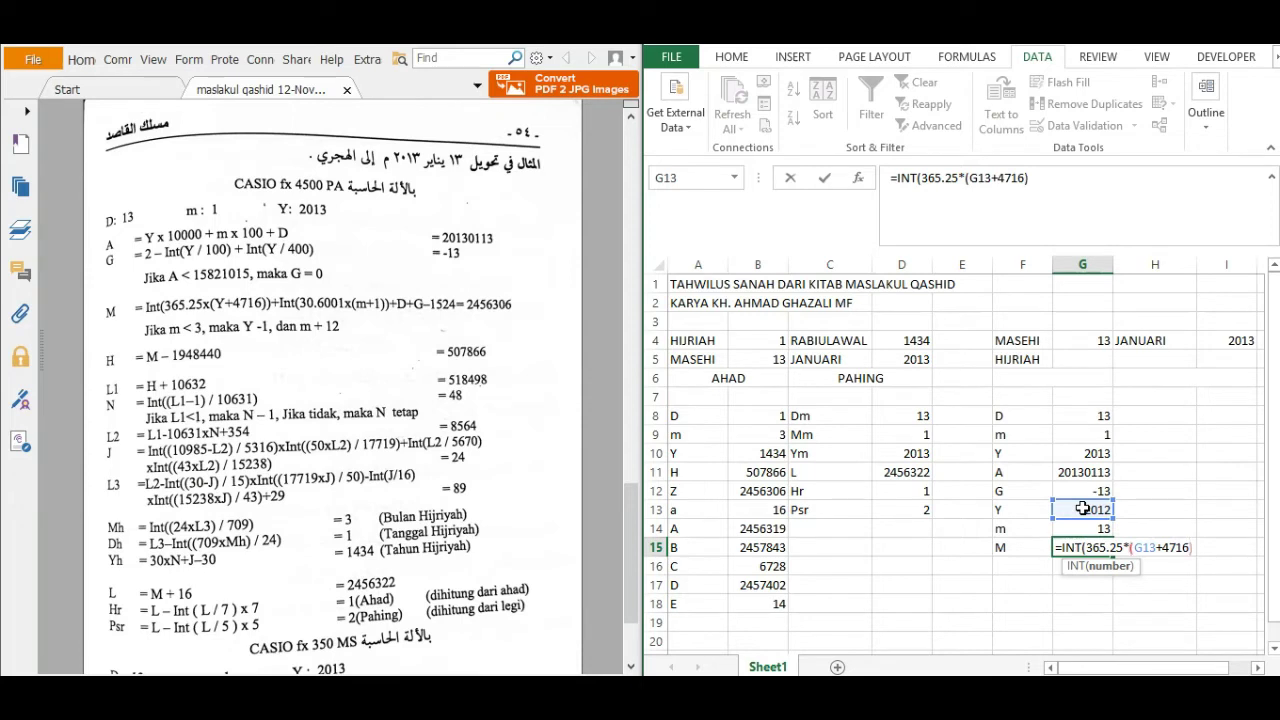
text()))
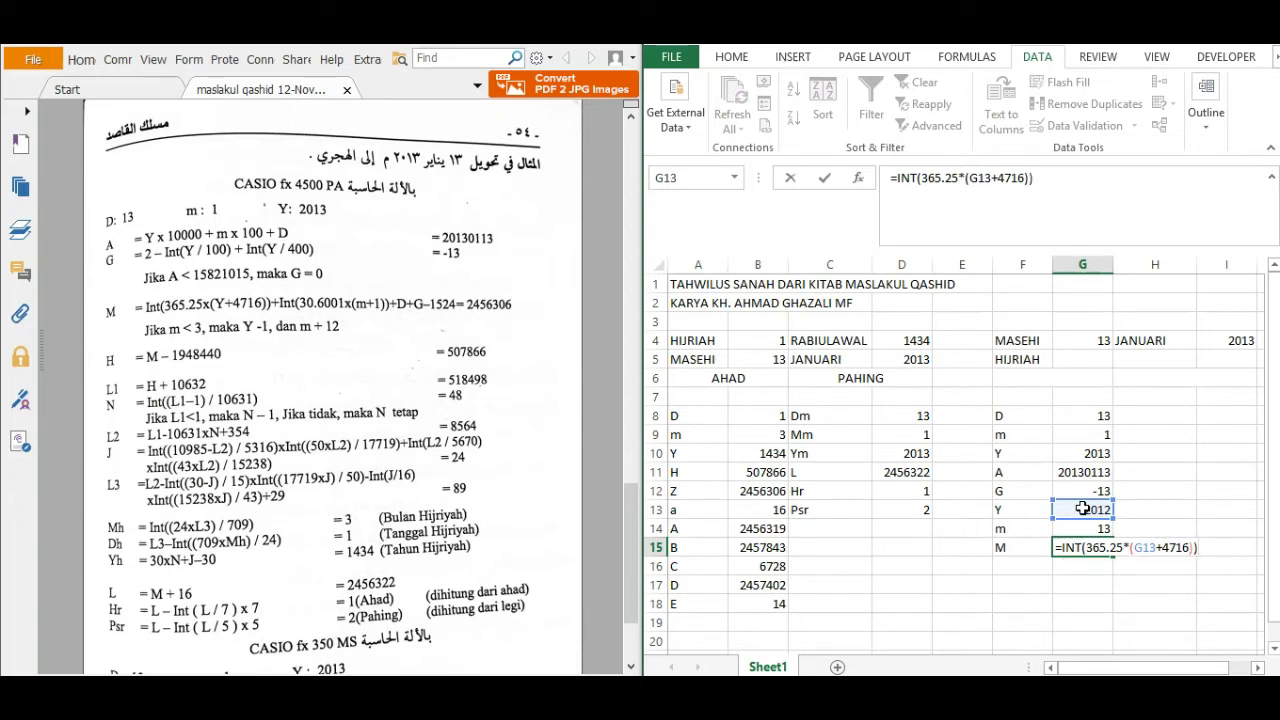
Step: Complete the G15 formula by appending +INT(30.6001*(G14+1))+G8+G12-1524
text(+INT)
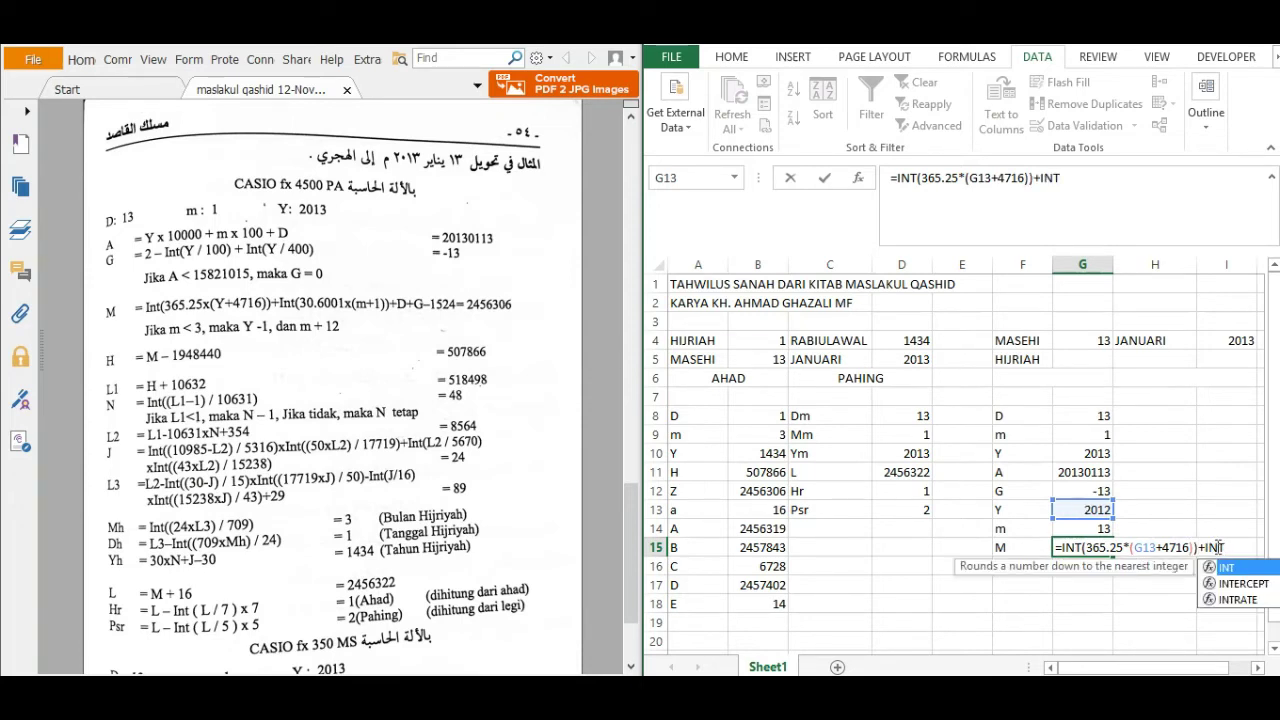
double_click(1218, 570)
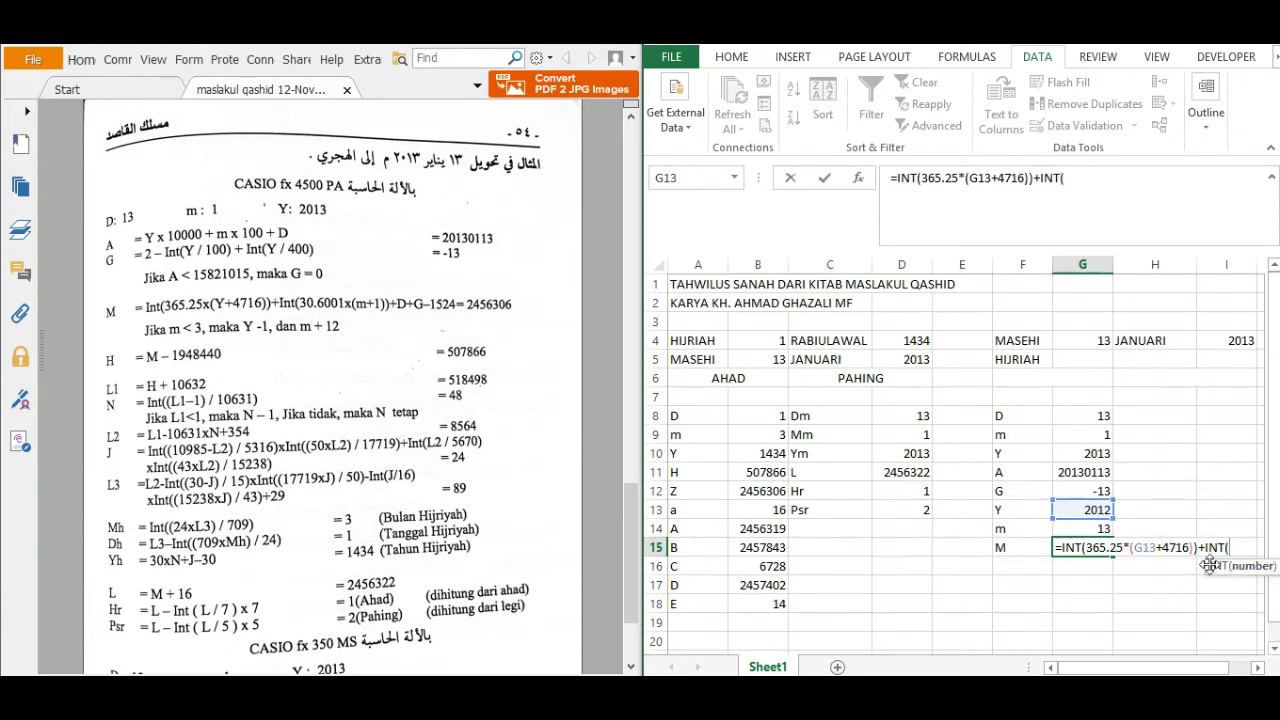
text(30.6001*()
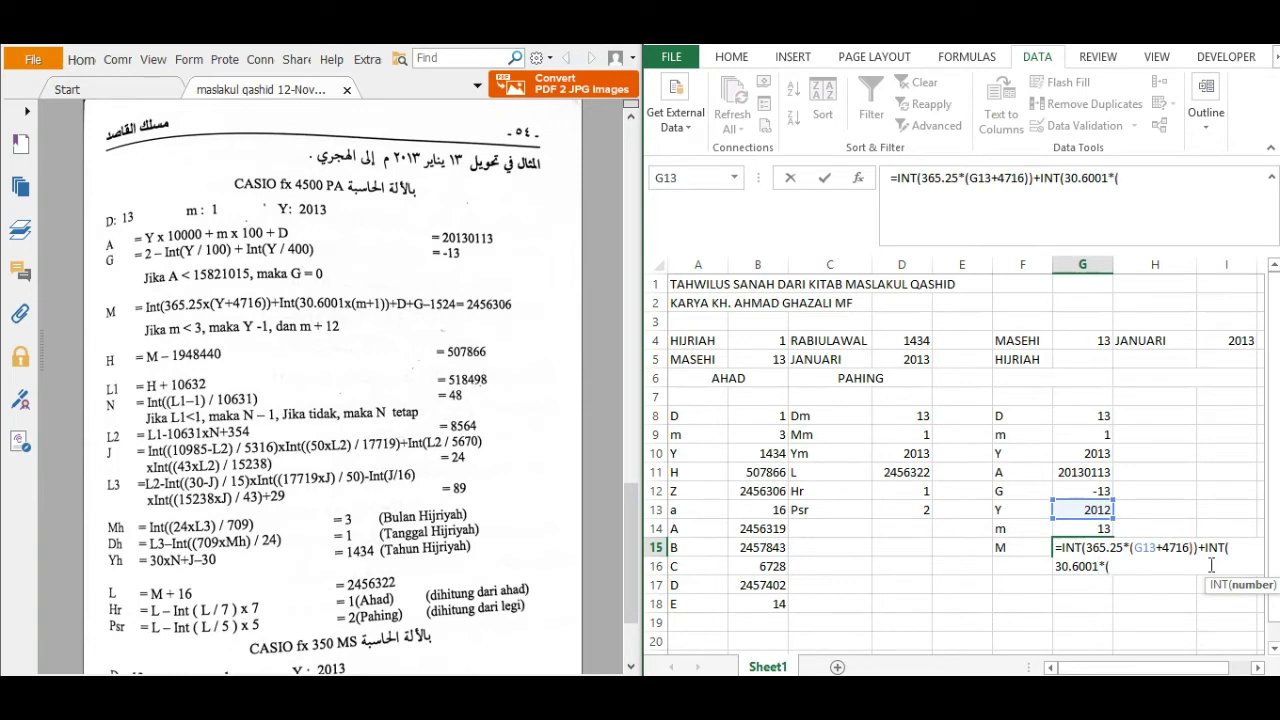
click(1087, 528)
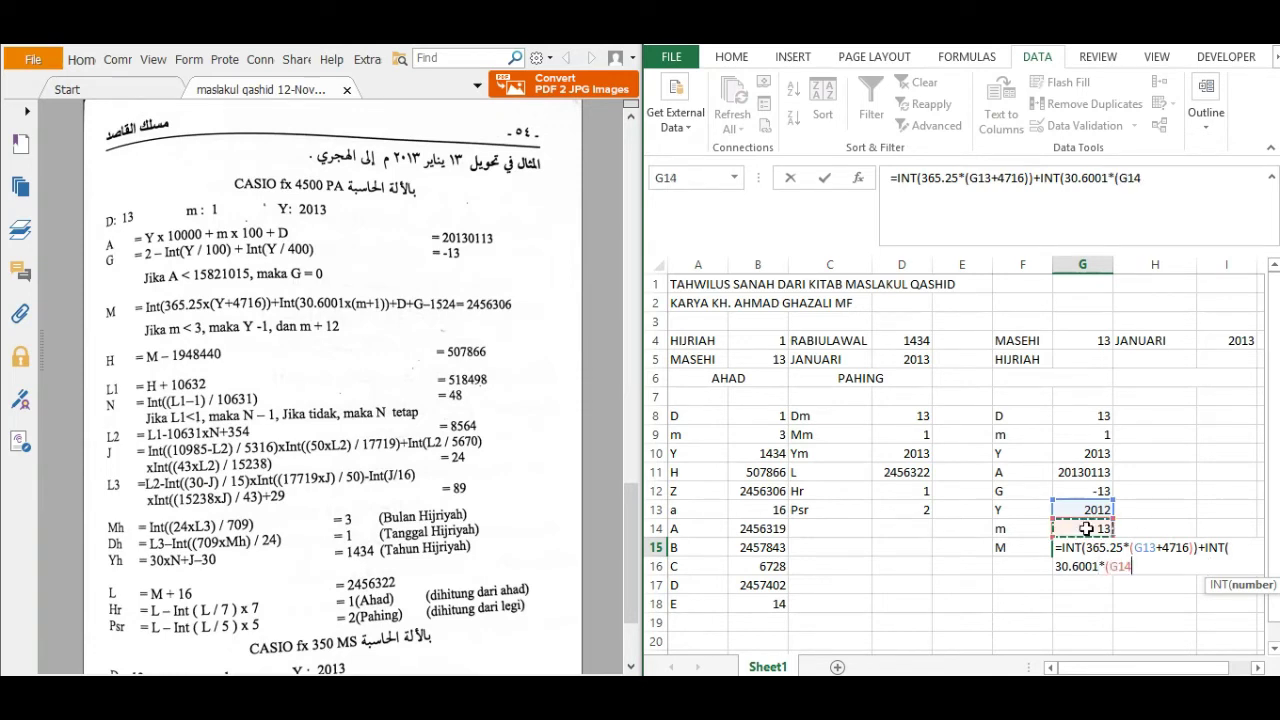
text(+)
text())+)
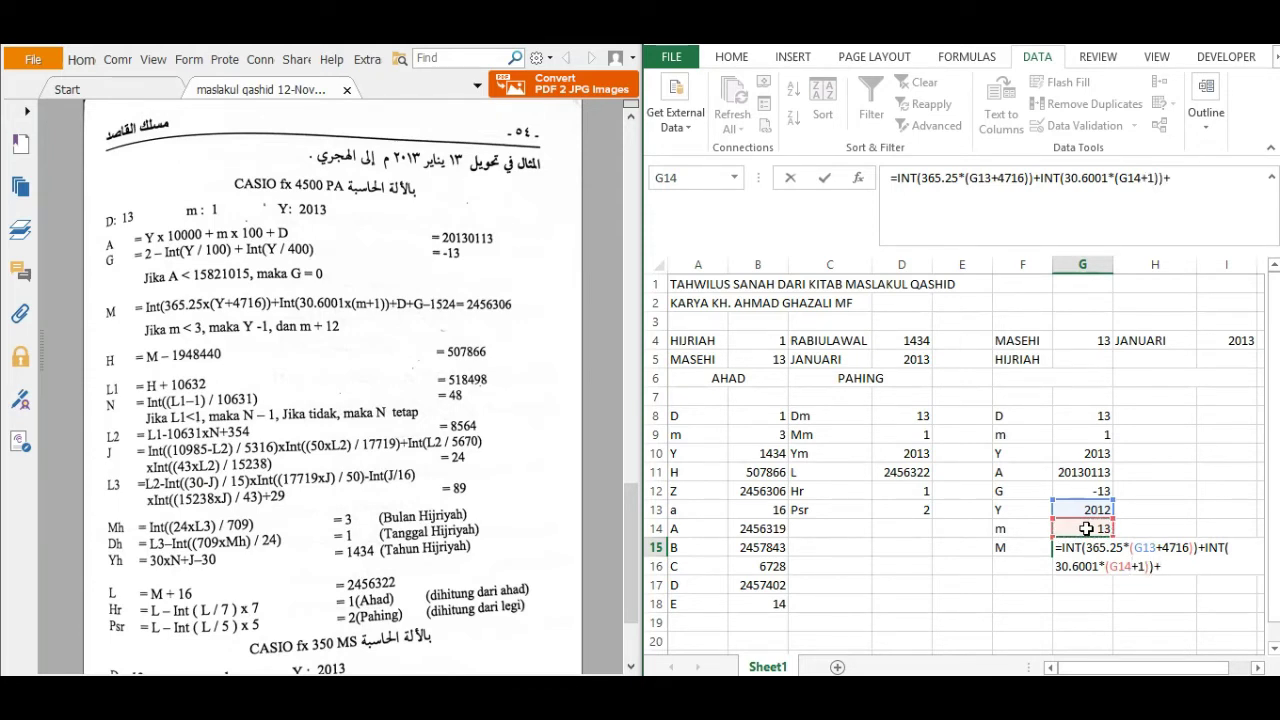
click(1076, 413)
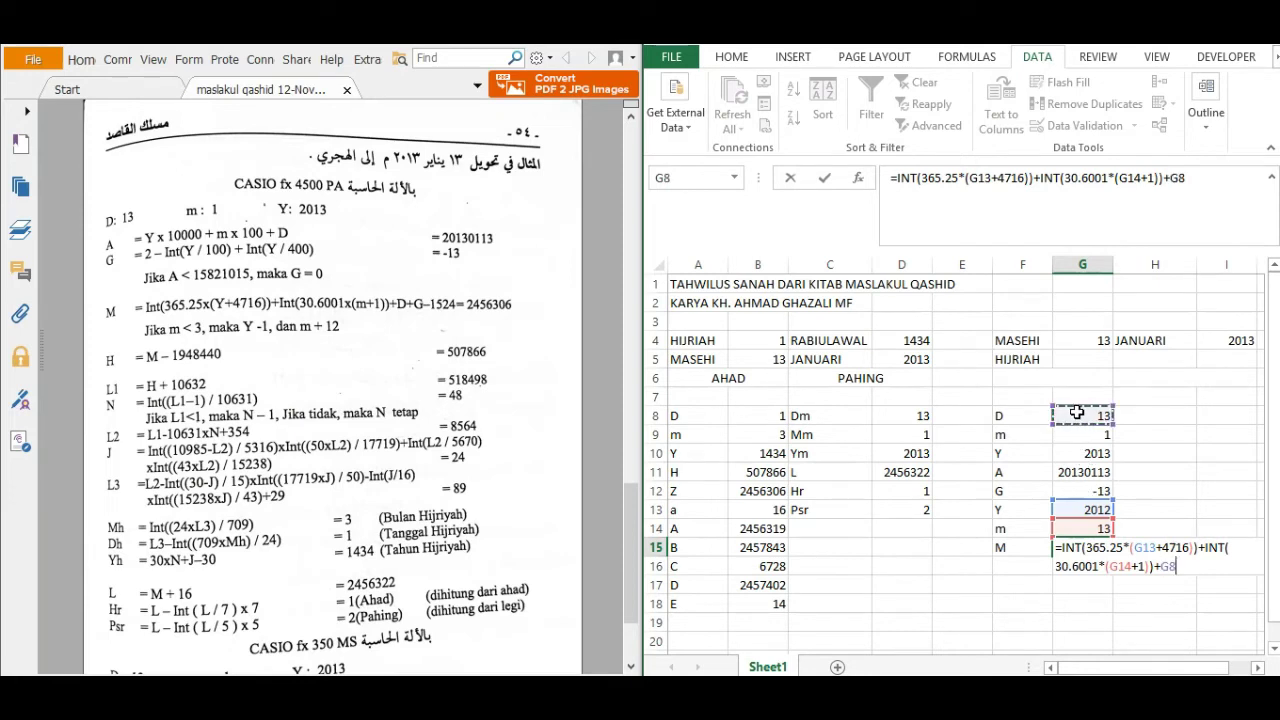
text(+)
click(1085, 490)
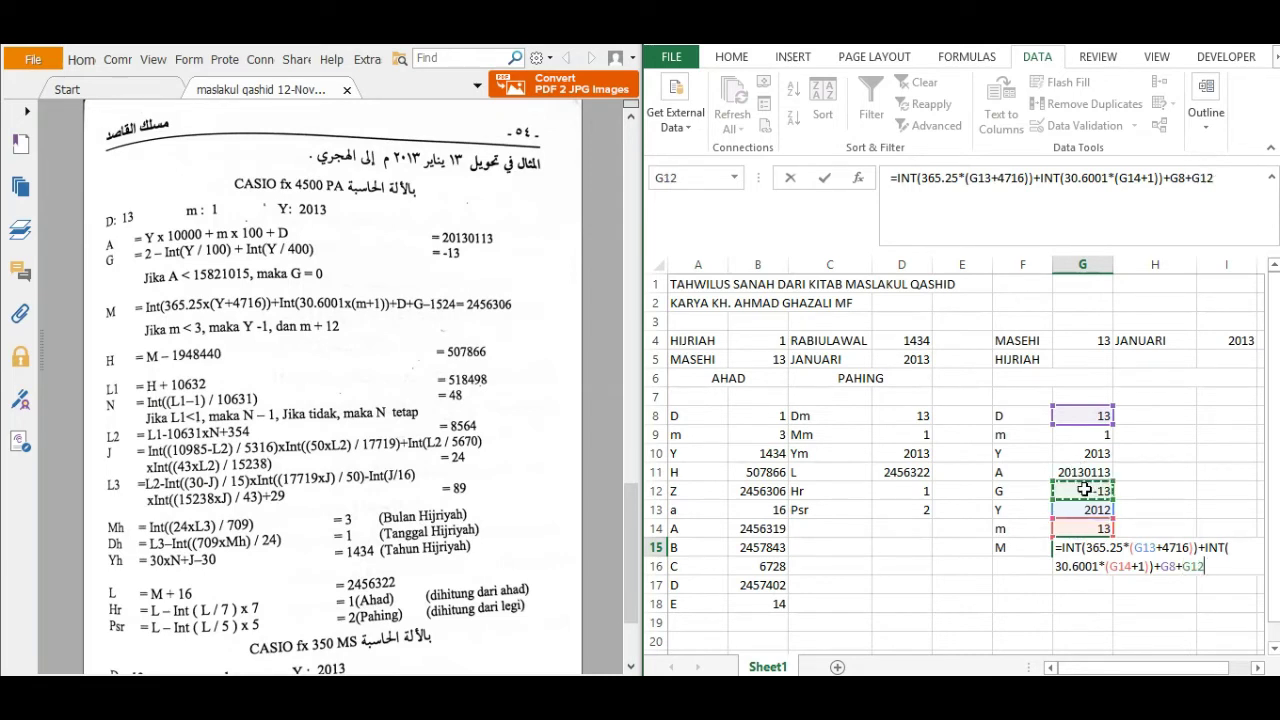
text(-1524)
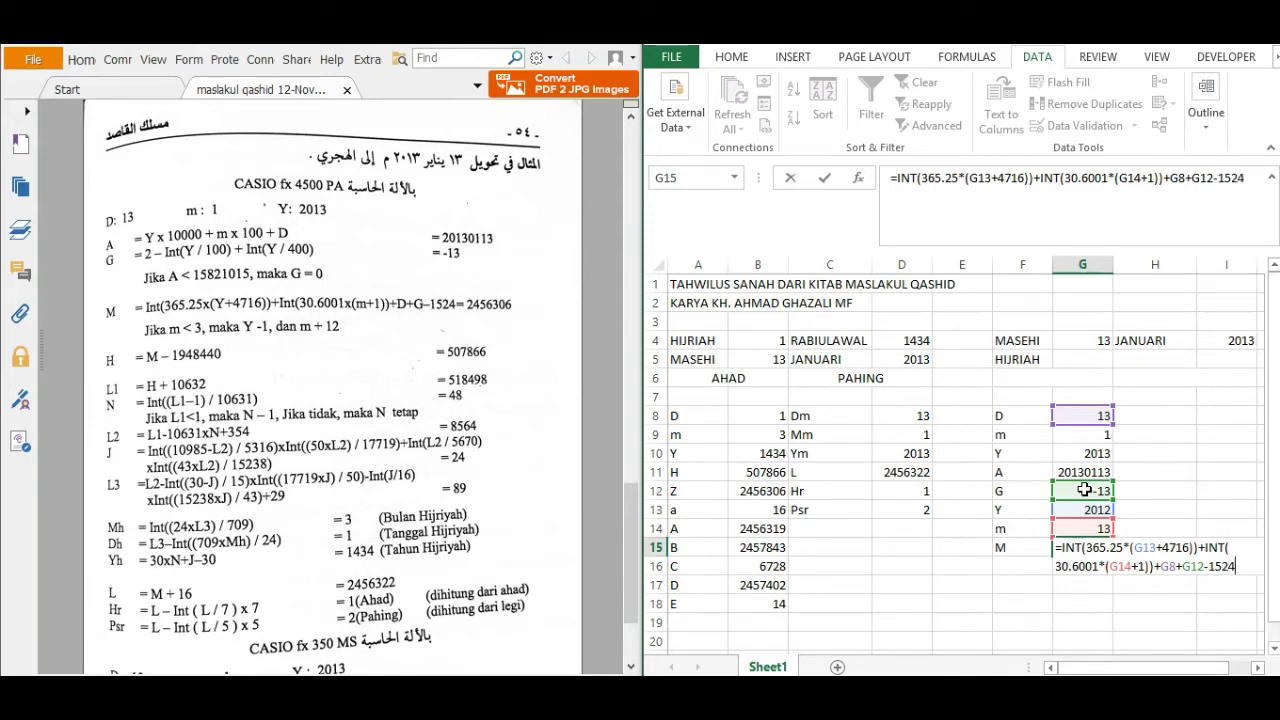
key(ctrl+Return)
Step: Commit the G15 formula, label F16 as H and enter the formula =G15-1948440 in G16
click(1097, 575)
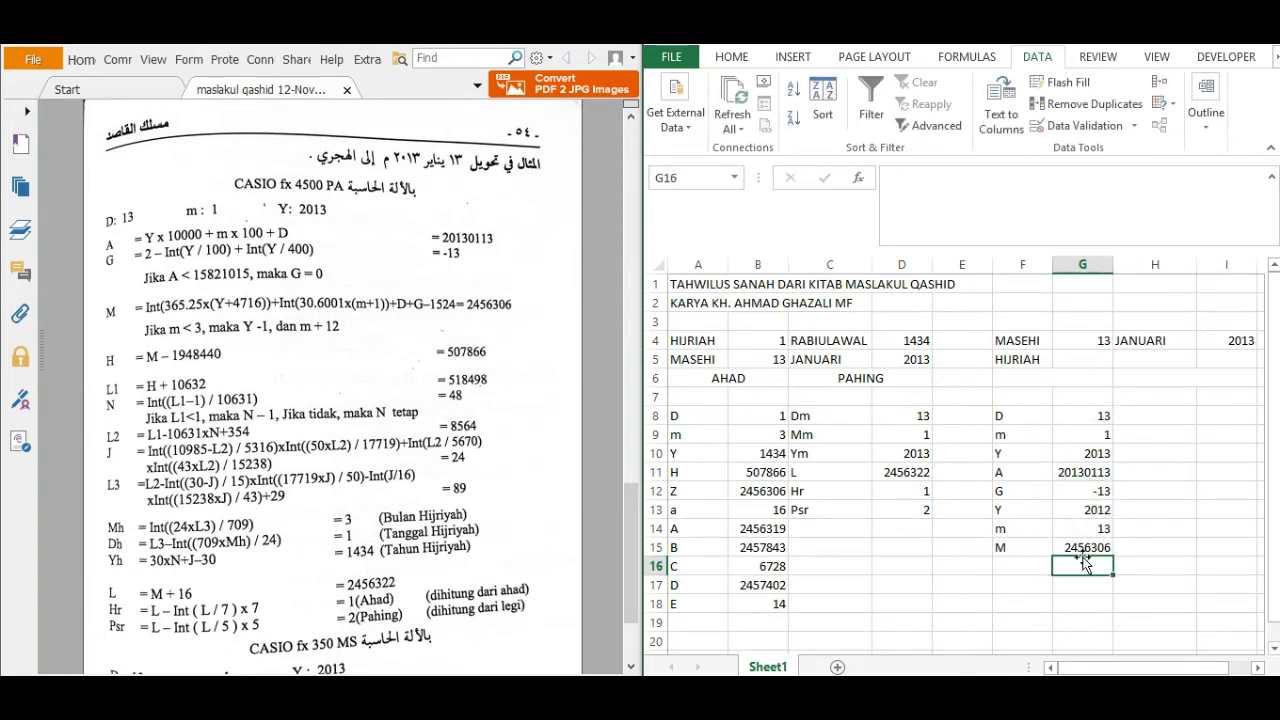
click(1030, 566)
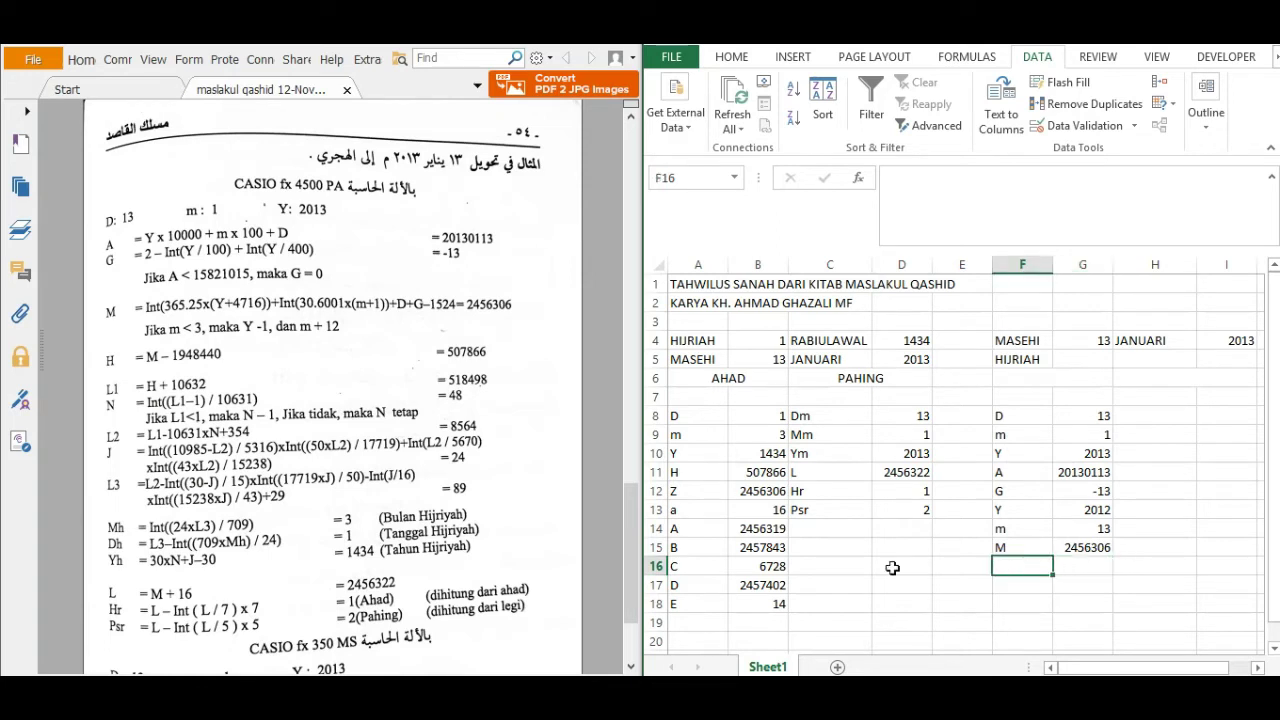
text(H)
key(Tab)
text(=)
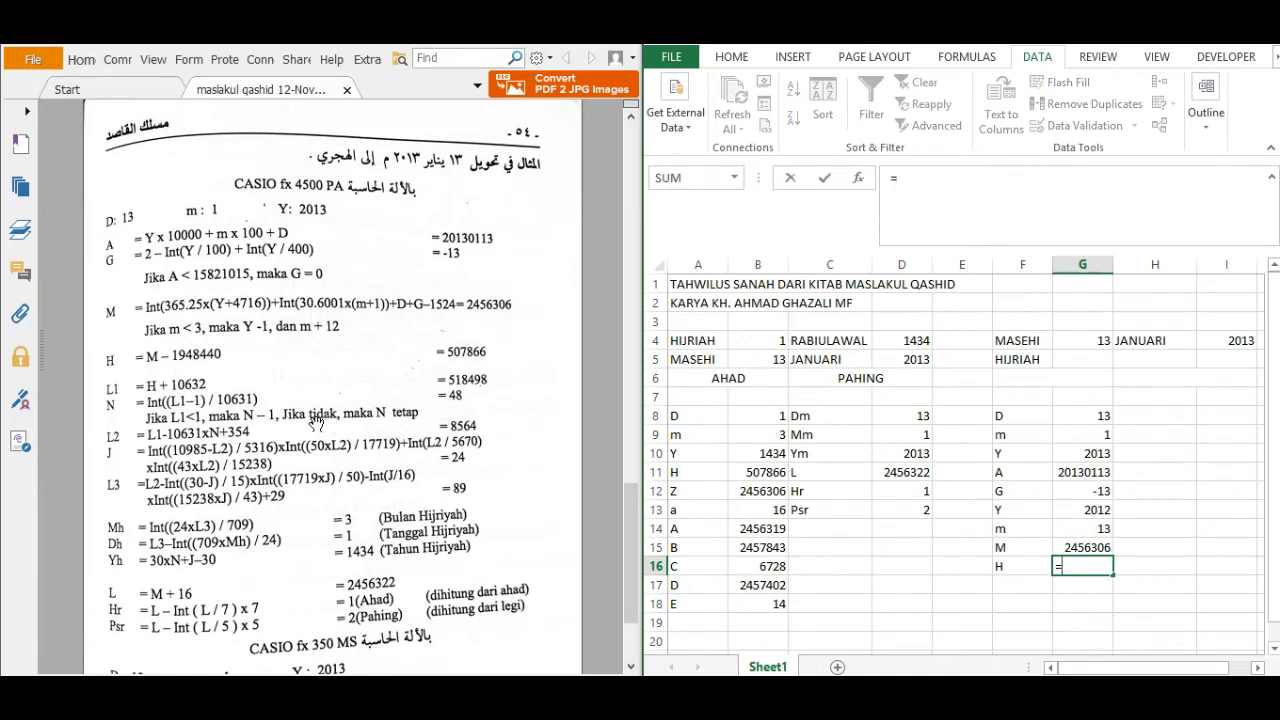
click(1083, 548)
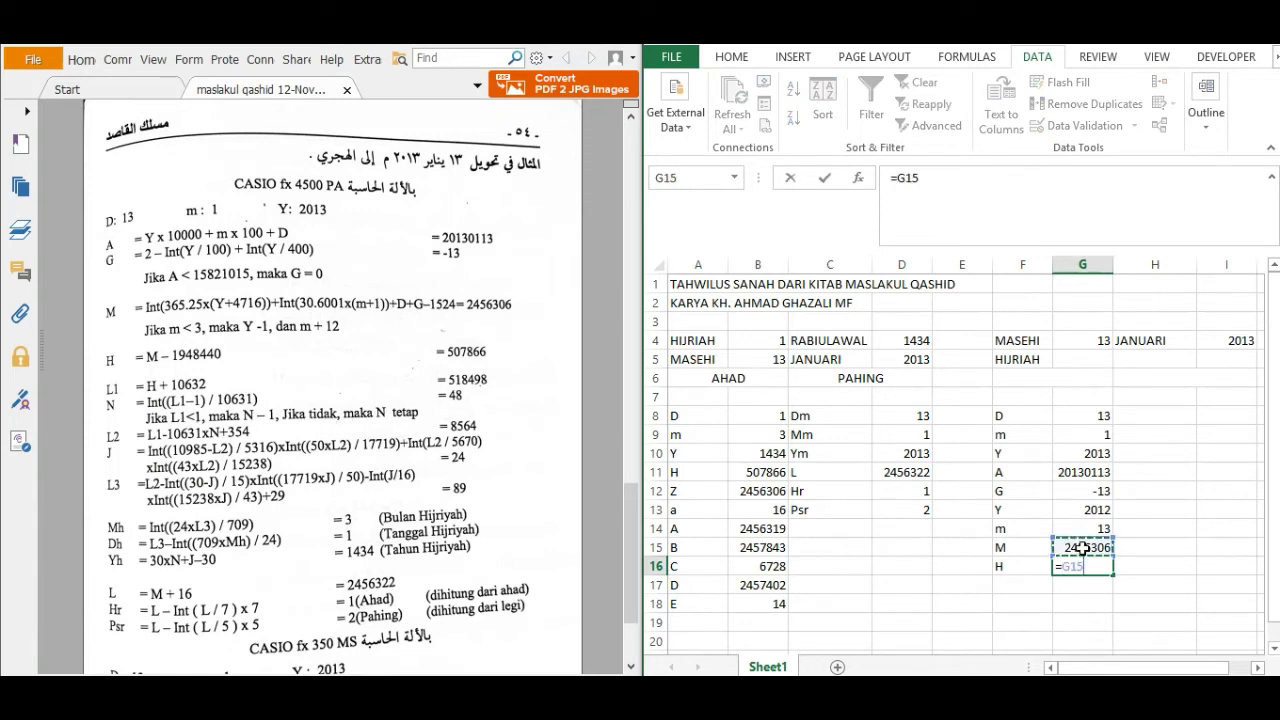
text(-194844)
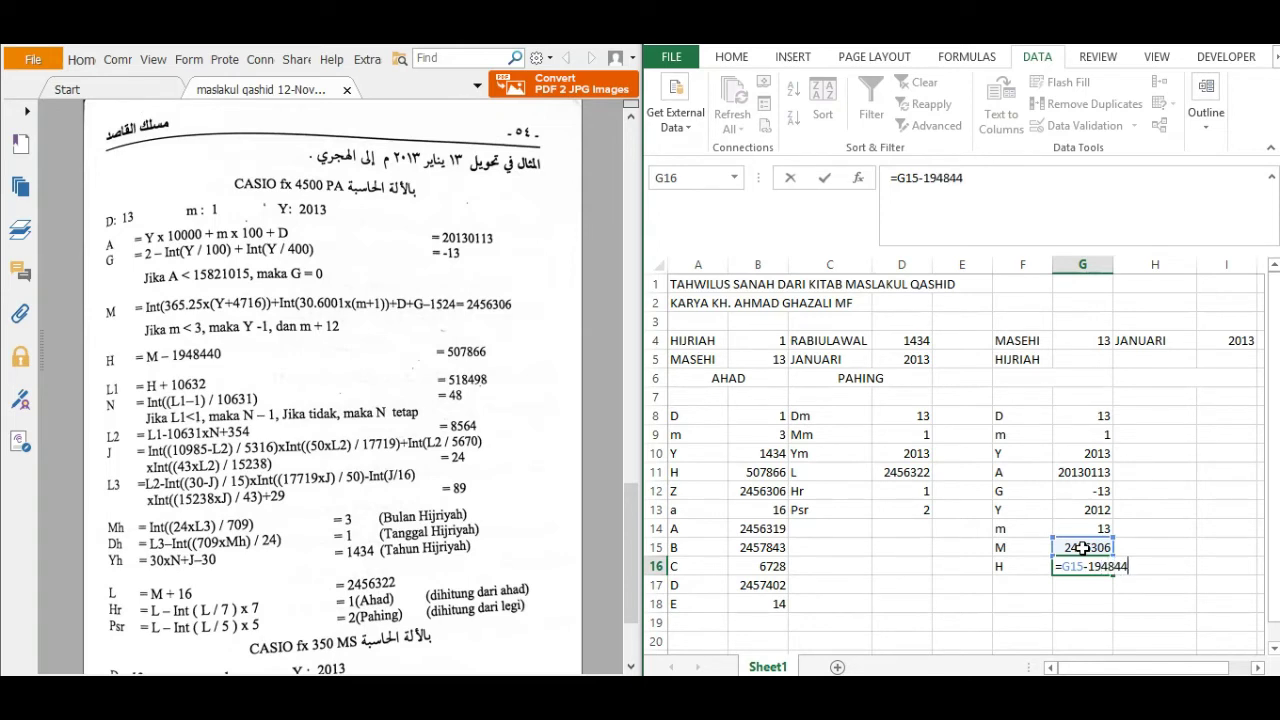
text(0)
key(Return)
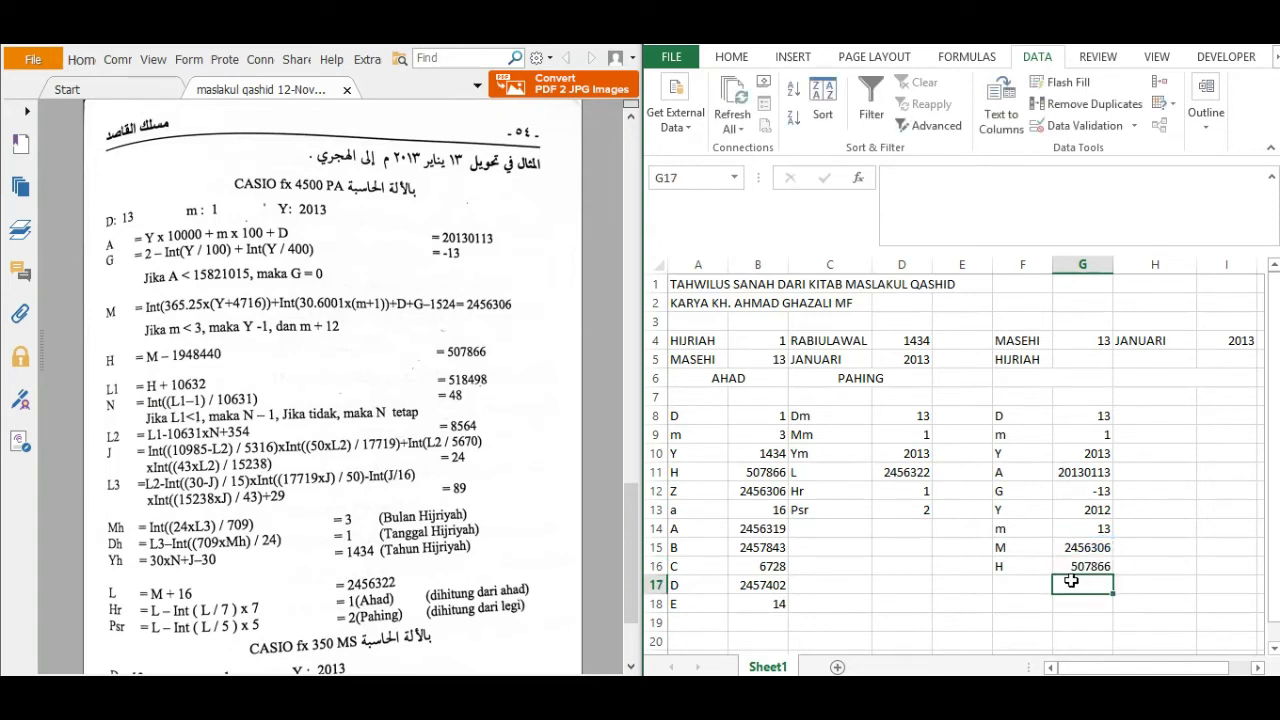
Step: Label F17 as L1 and enter the formula =G16+10632 in G17
click(1010, 583)
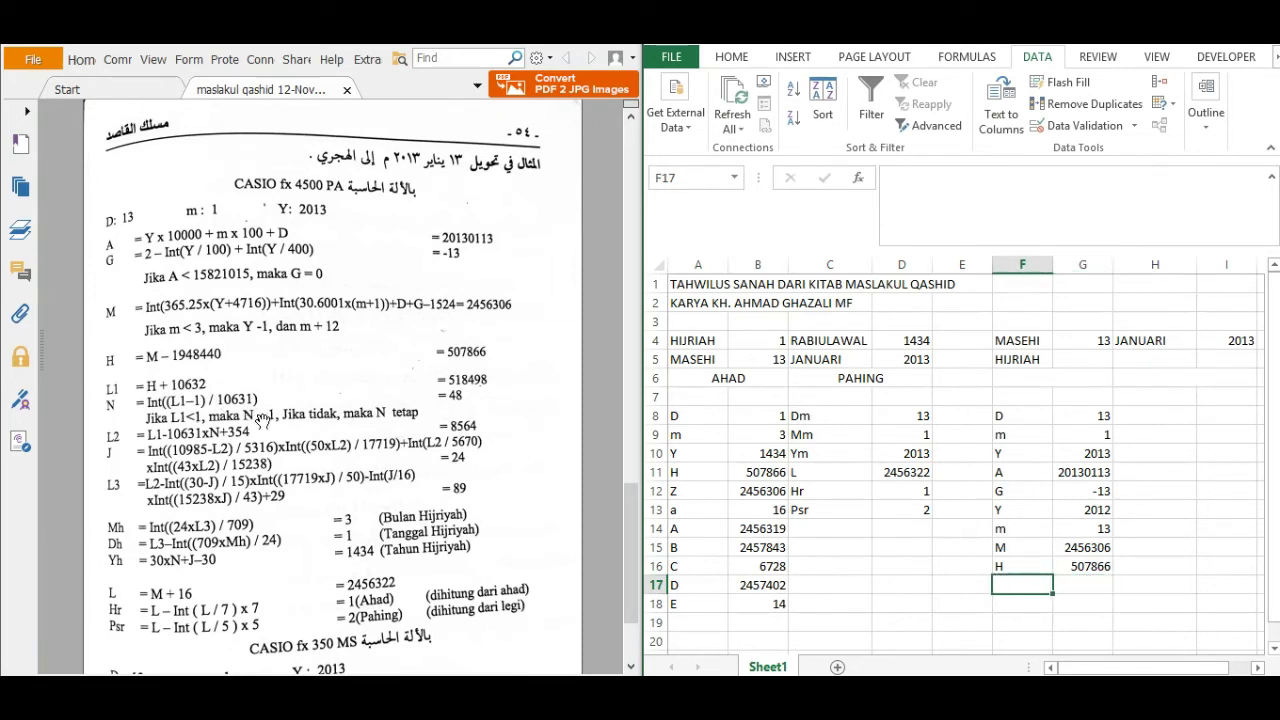
text(L1)
key(Tab)
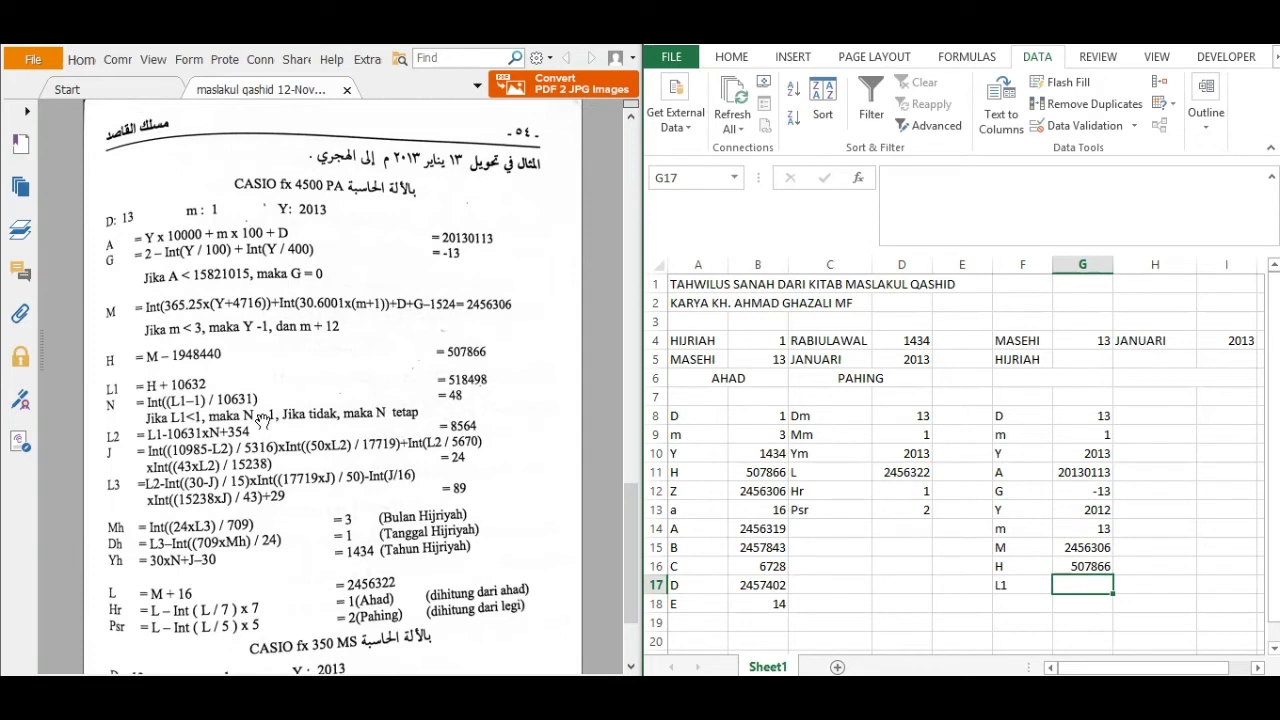
text(=)
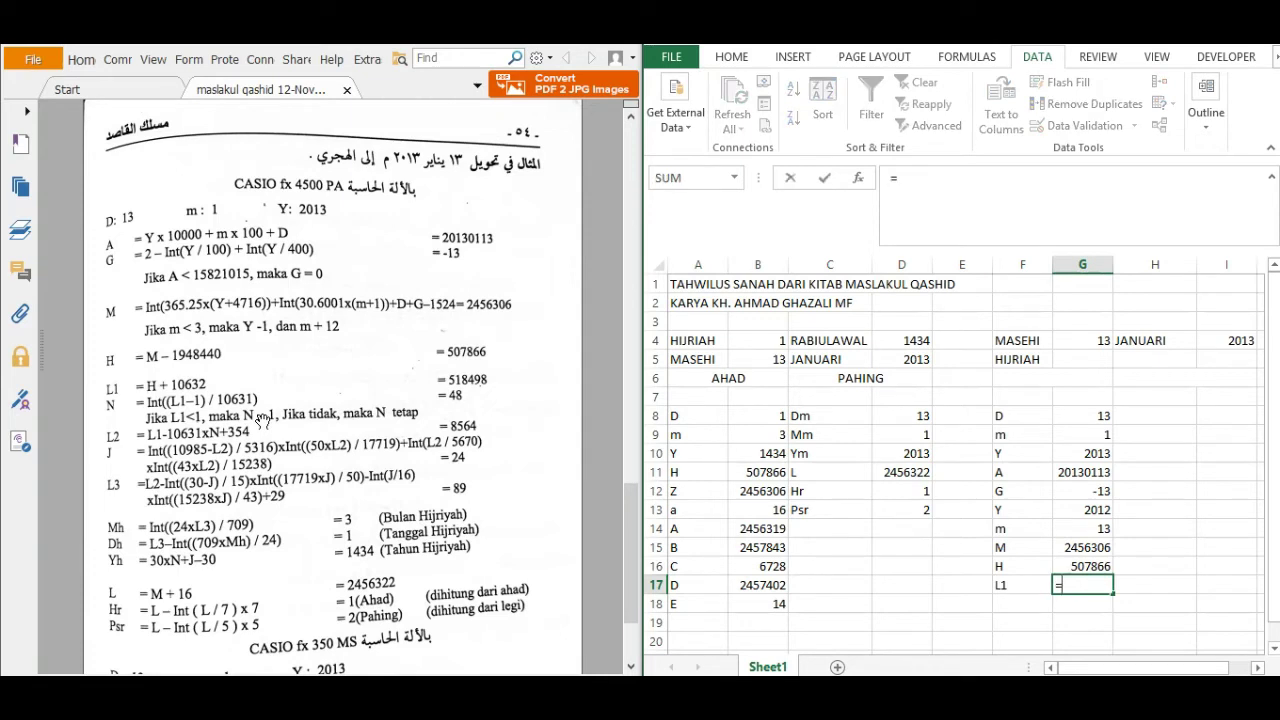
click(1100, 566)
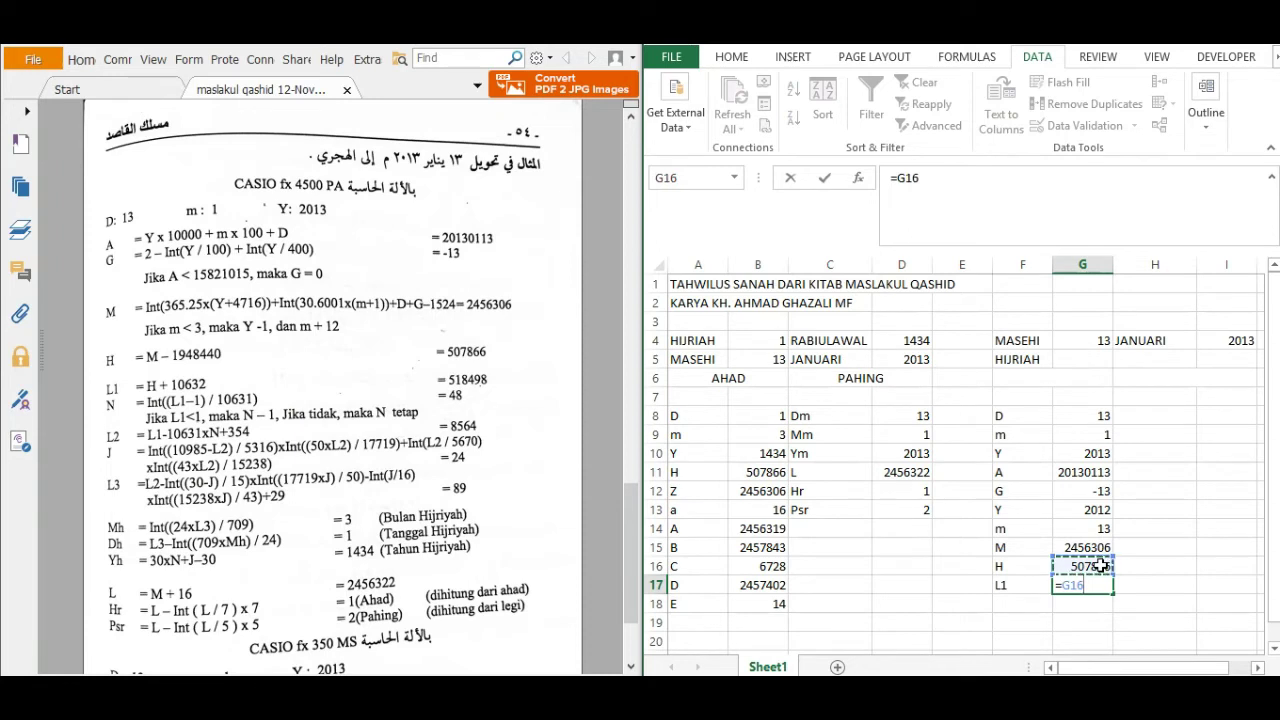
text(+10632)
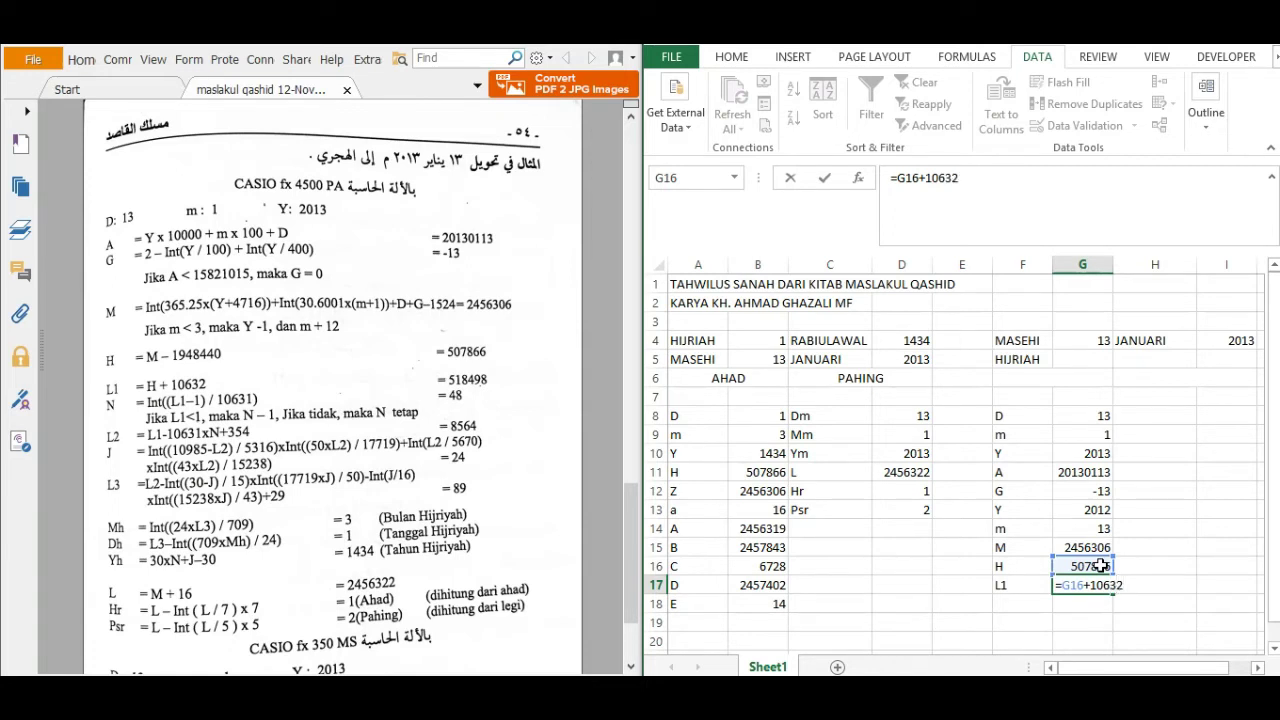
key(Return)
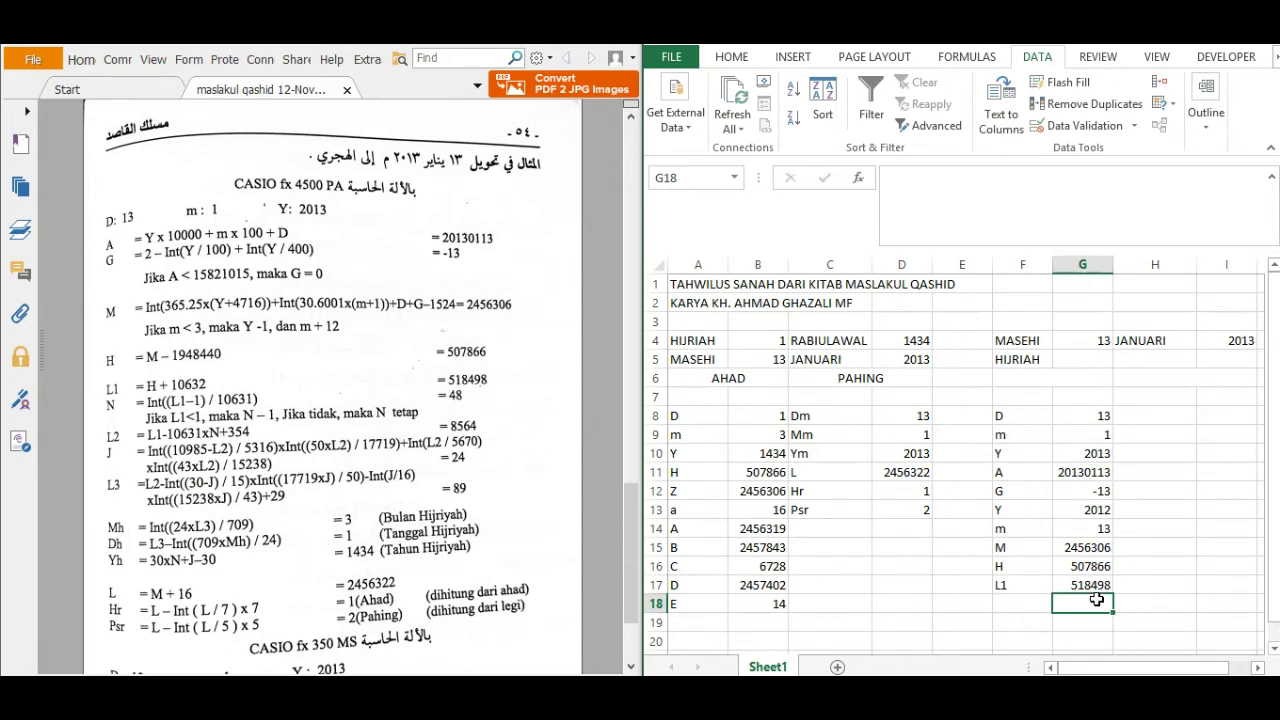
Step: Label F18 as N and enter the formula =INT((G17-1)/10631) in G18
click(998, 602)
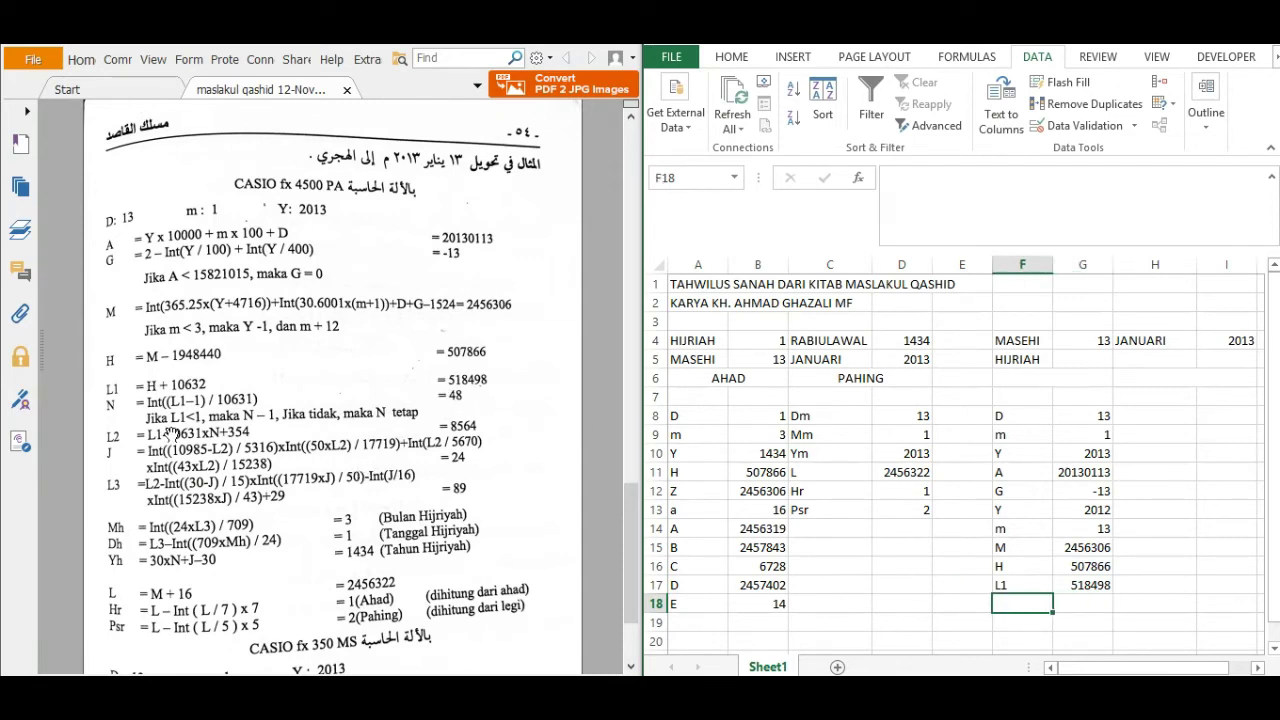
text(N)
key(Tab)
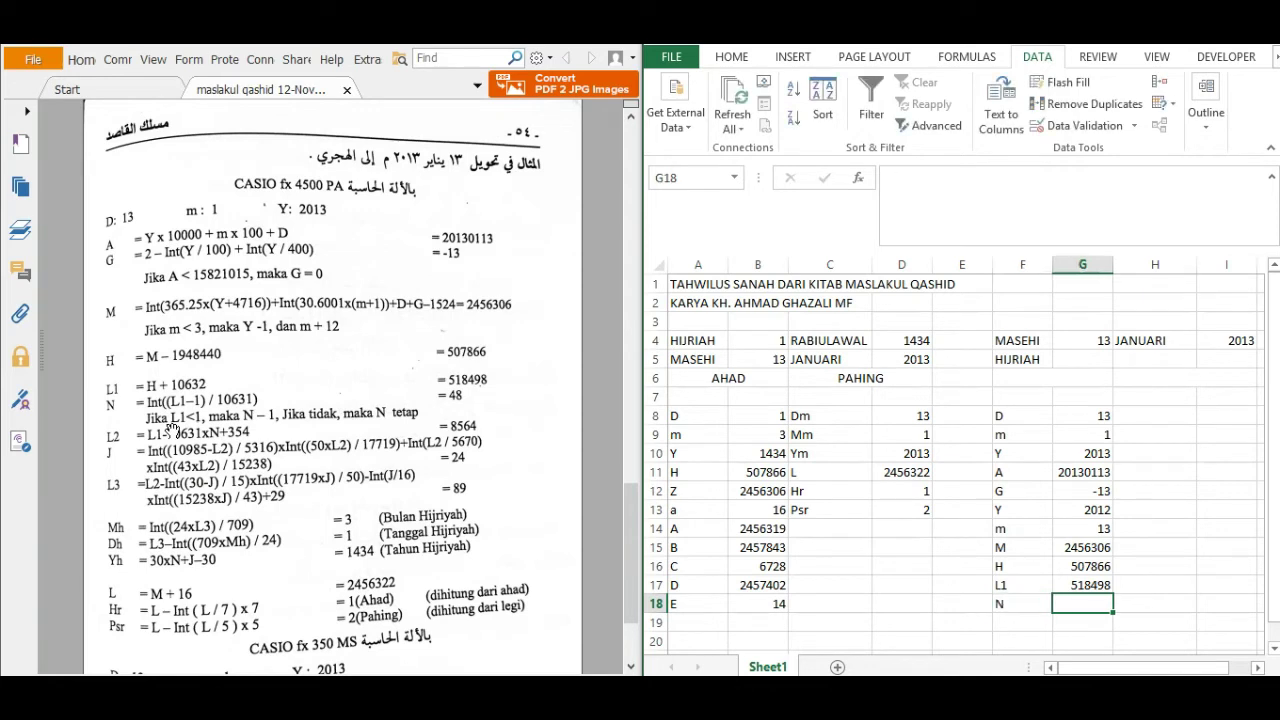
text(=)
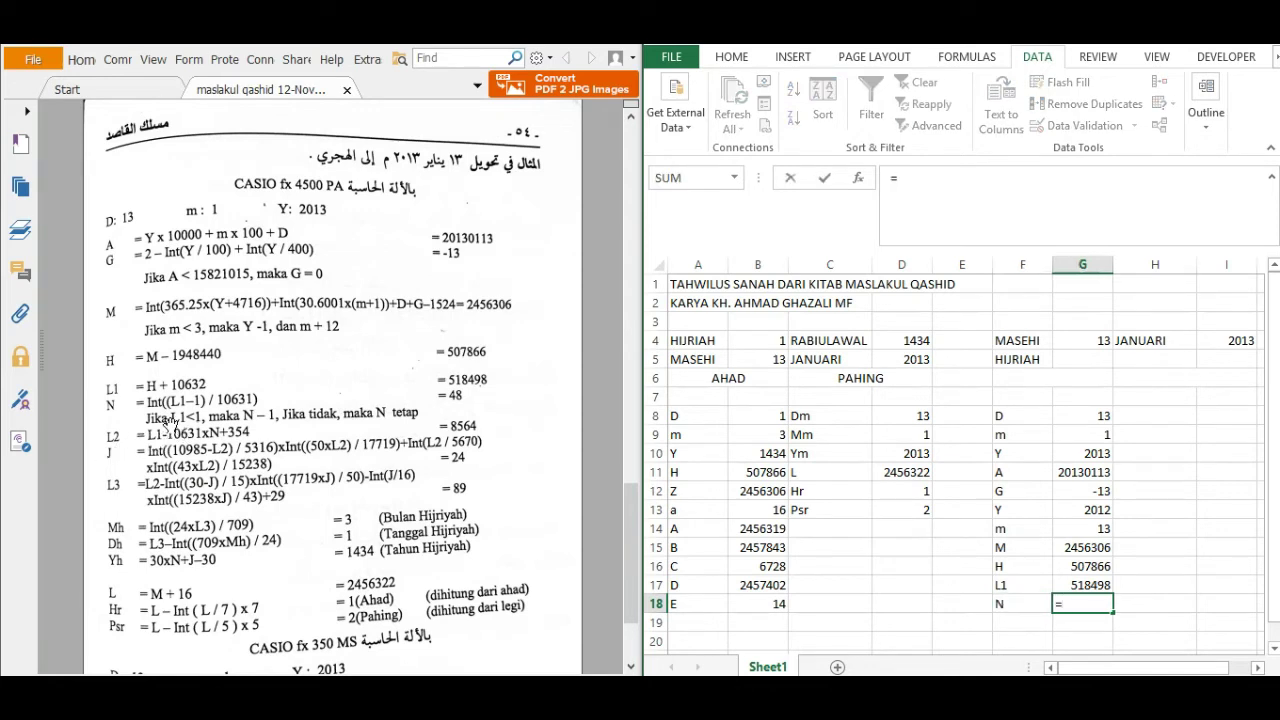
text(INT)
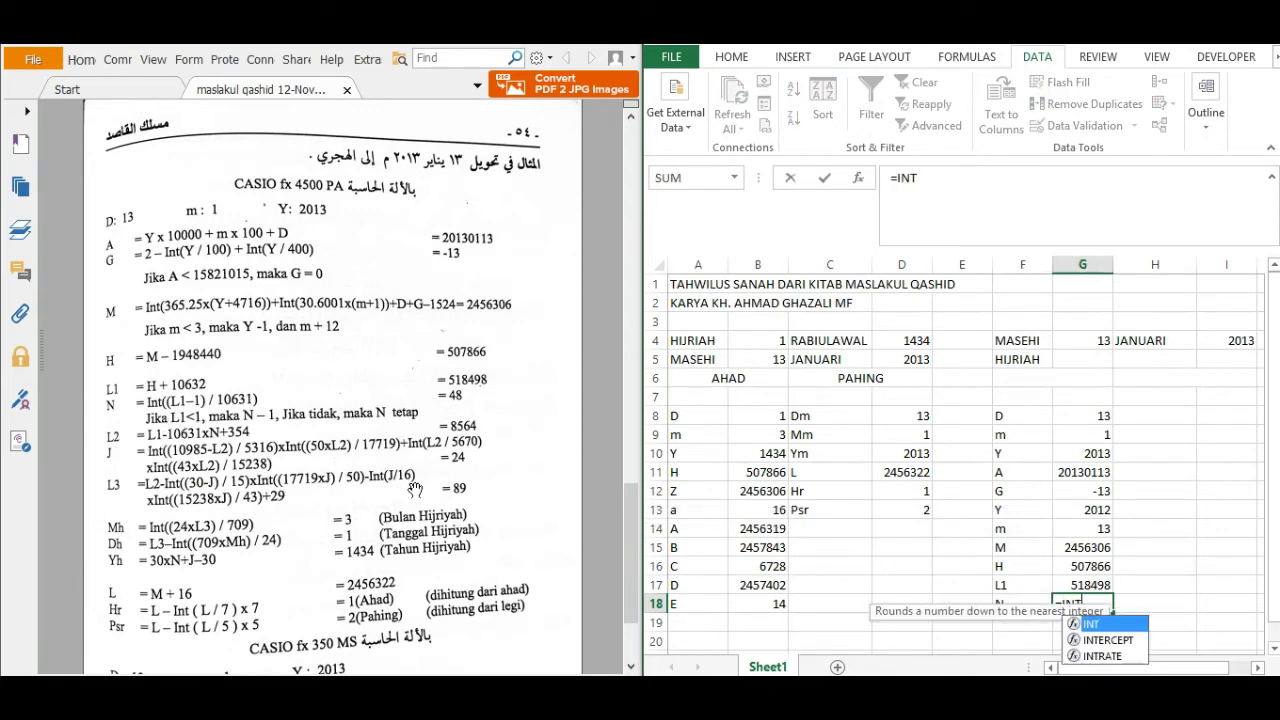
text((()
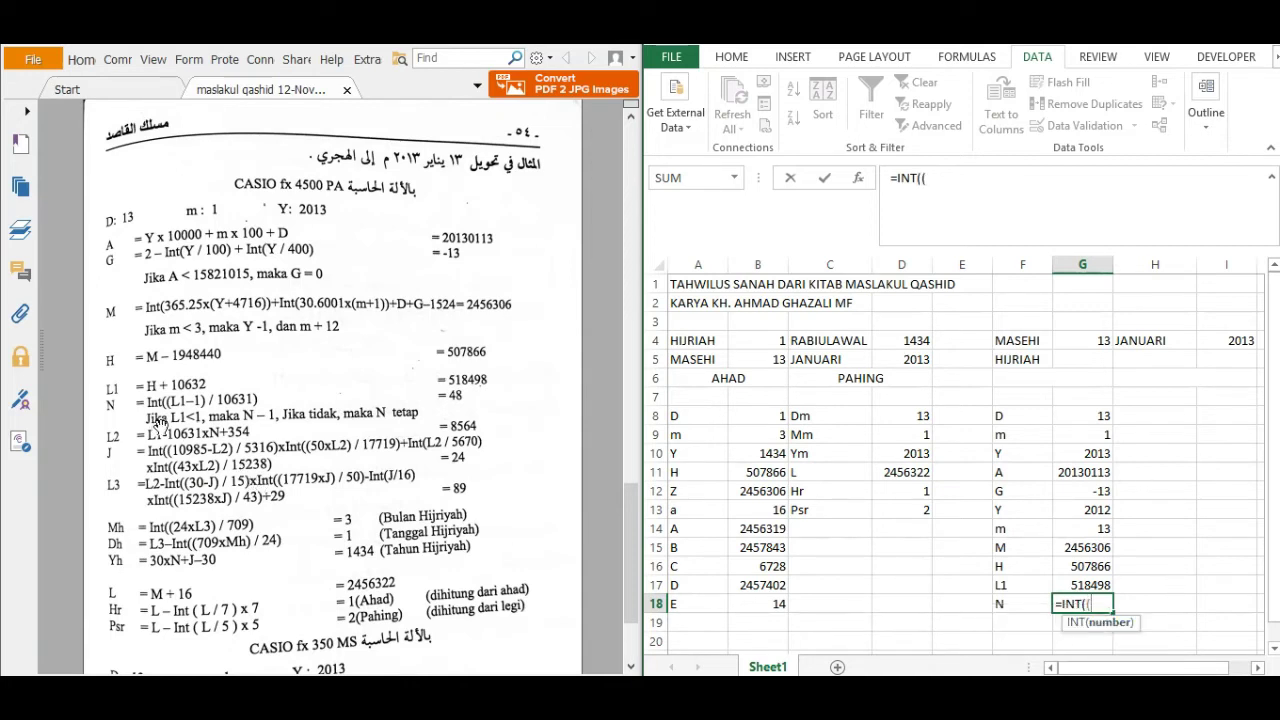
text(()
click(1098, 585)
text(-)
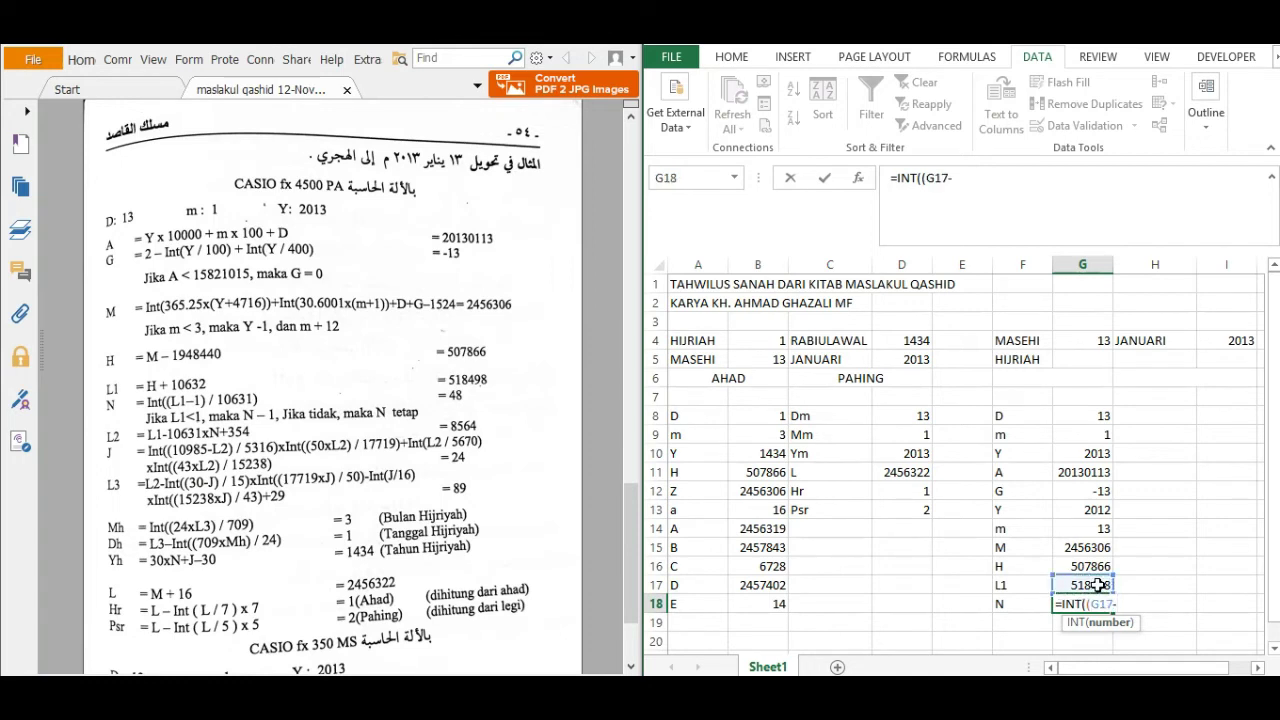
text(1)/10631)
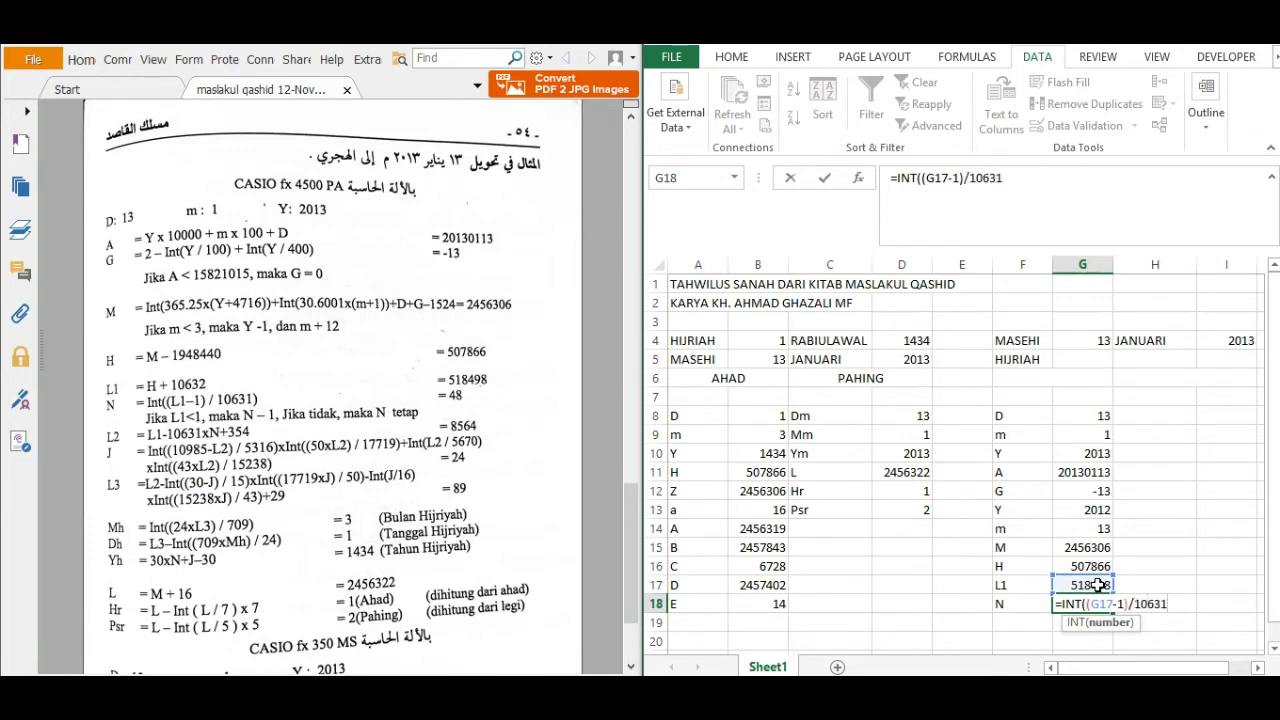
key(Return)
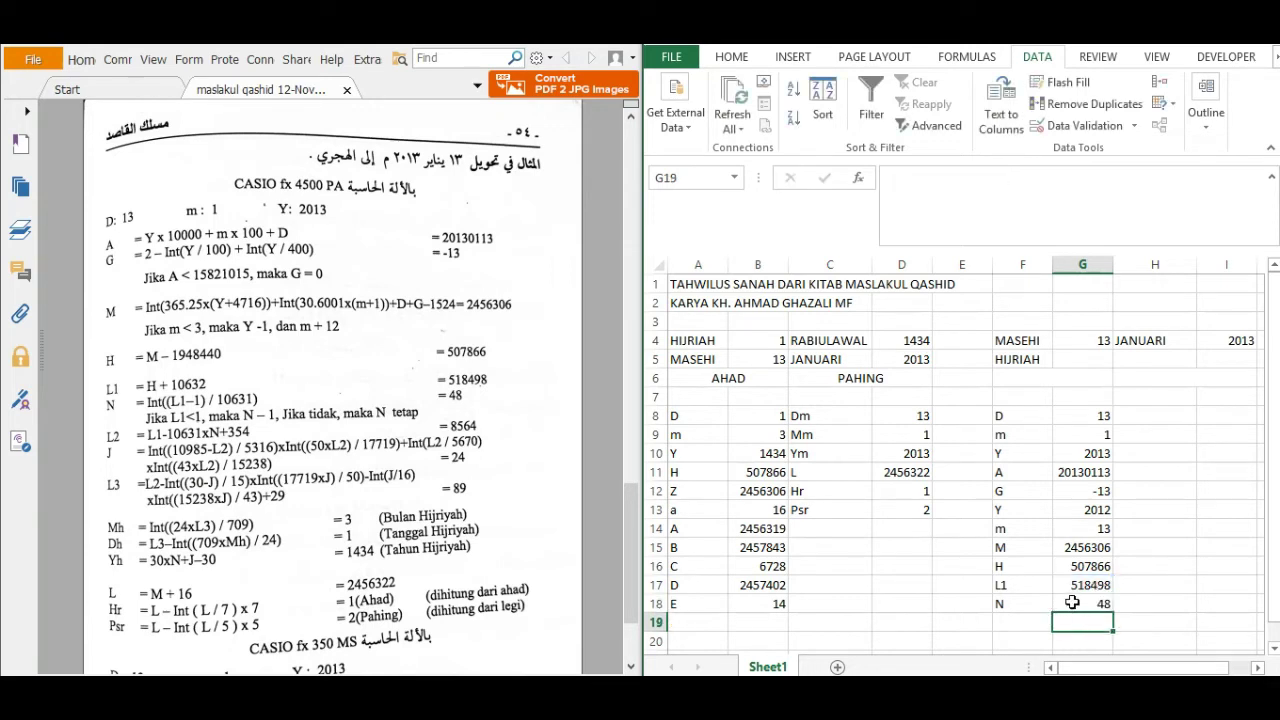
Step: Wrap the G18 formula in an IF with the condition G17<1 and the true value (INT((G17-1)/10631))-1
click(1075, 603)
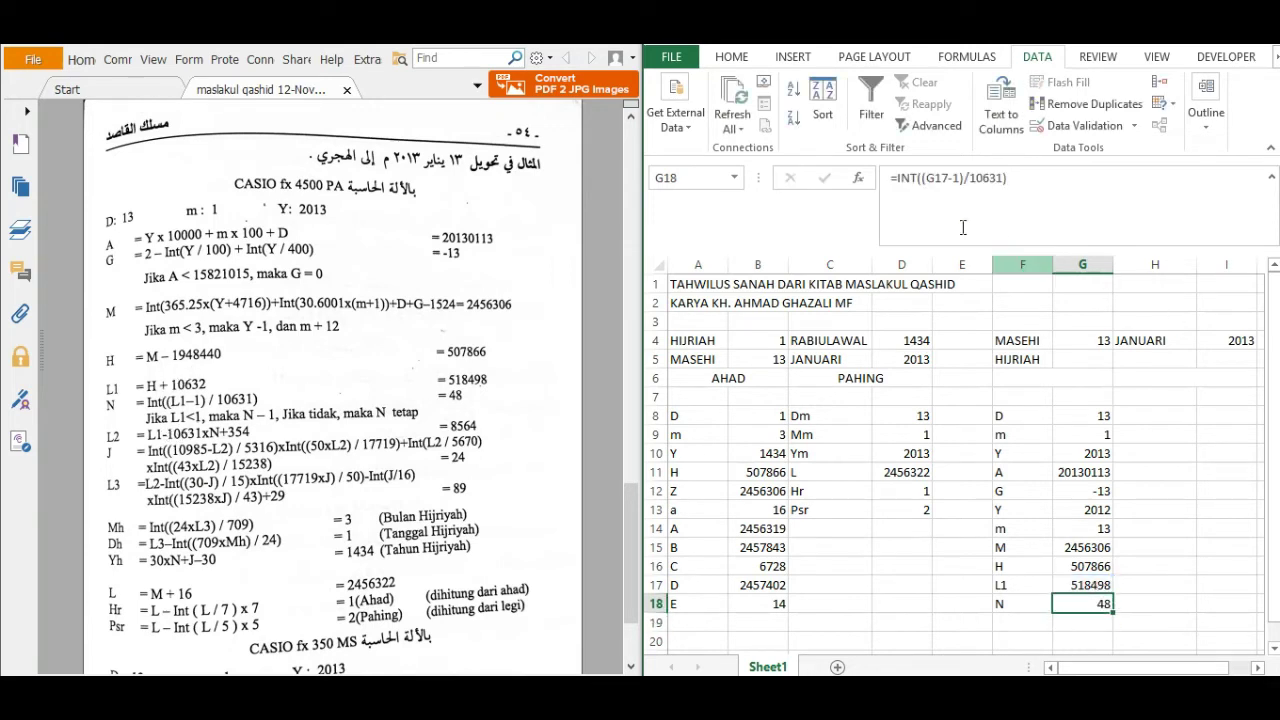
click(903, 177)
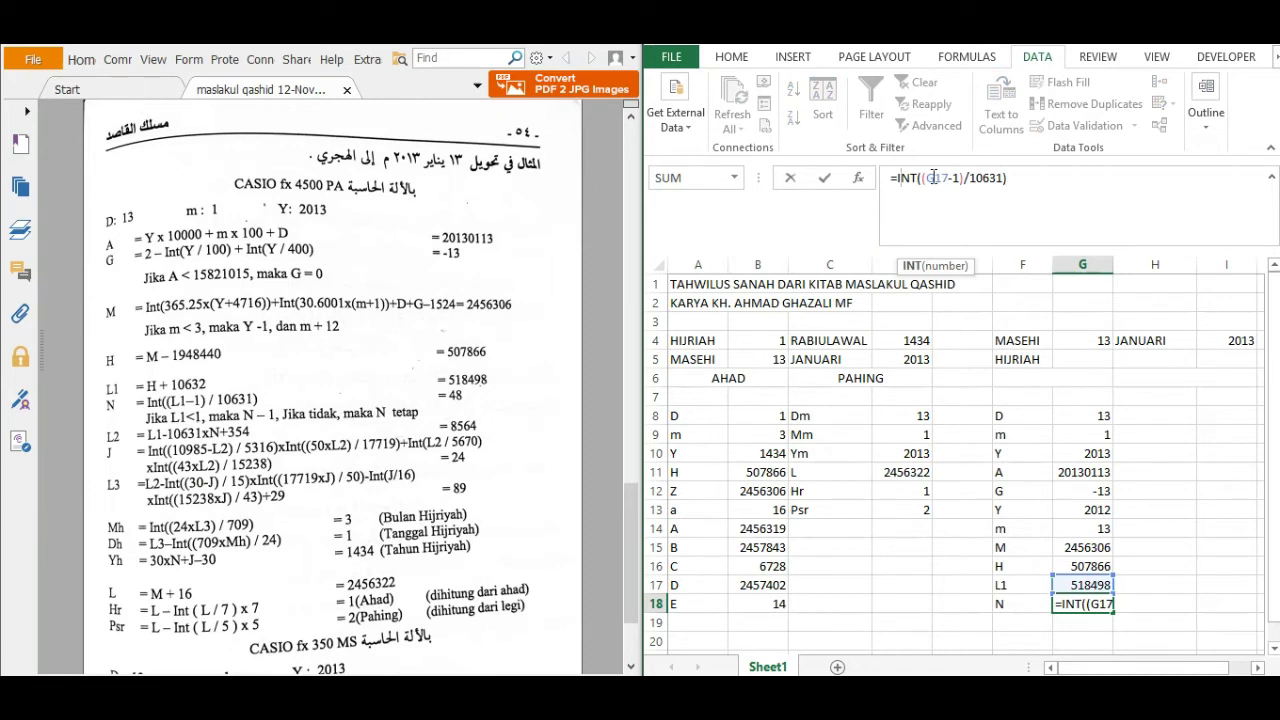
text(IF)
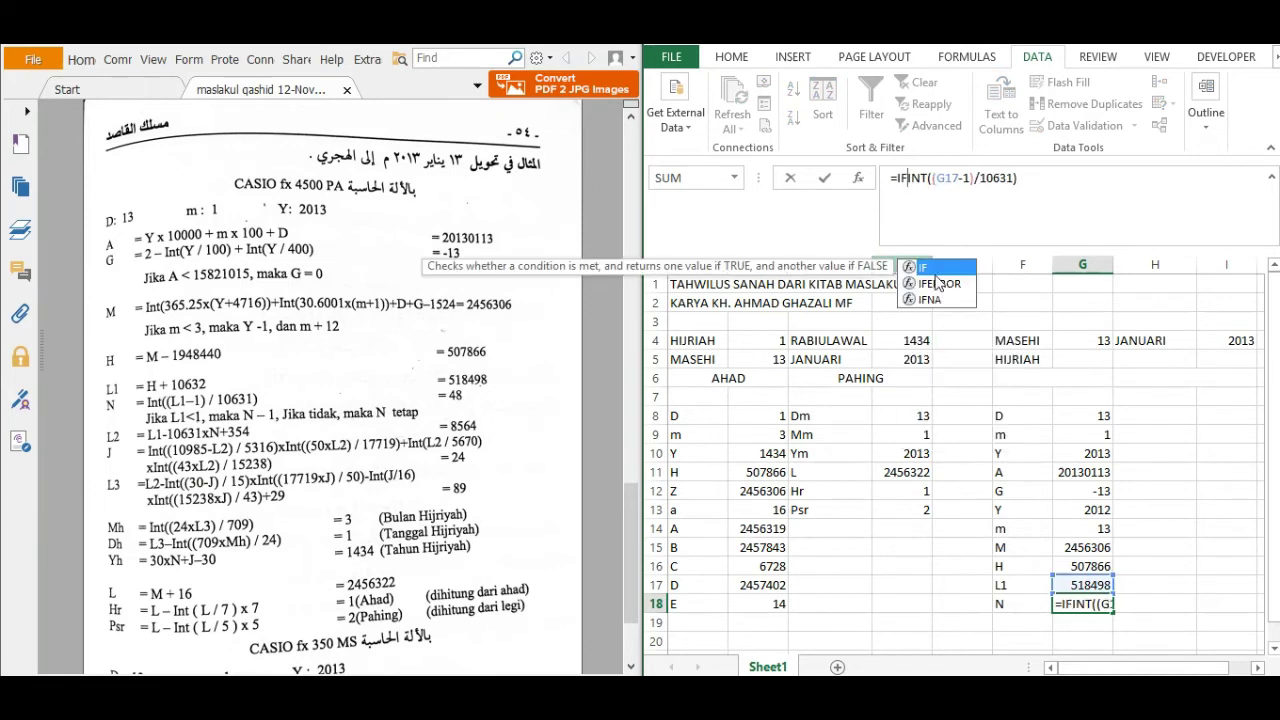
text(()
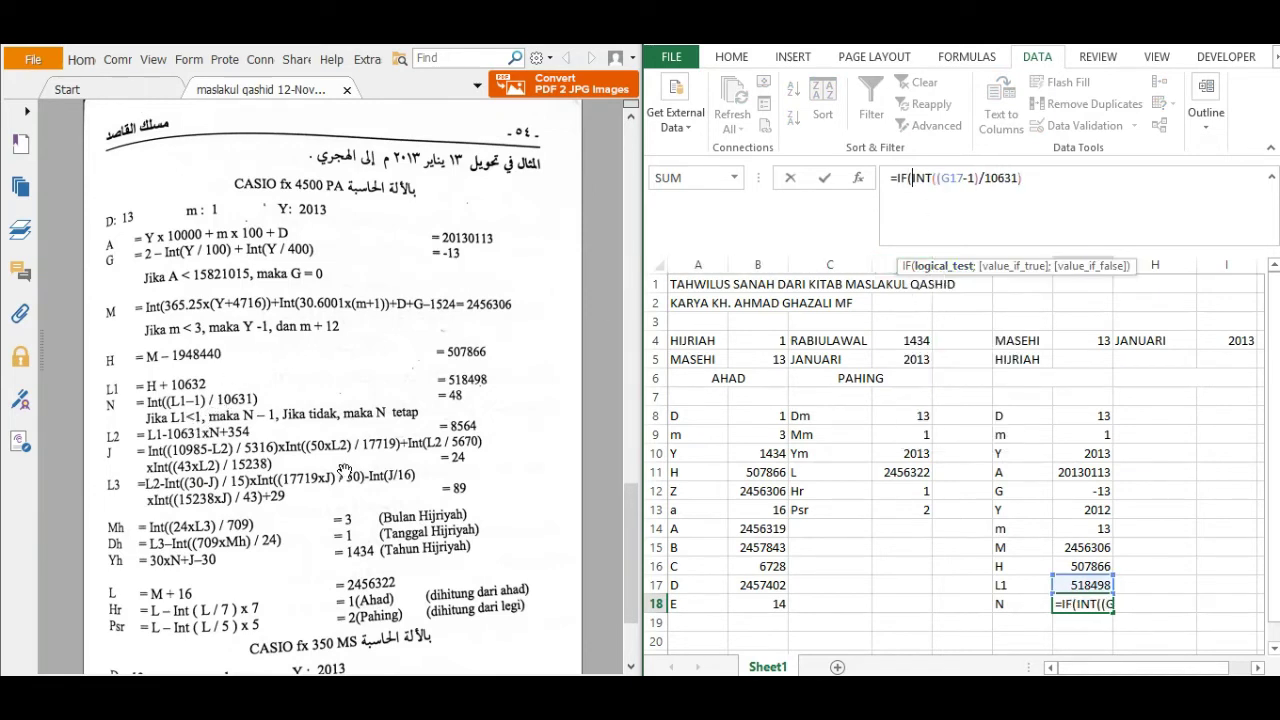
click(1085, 586)
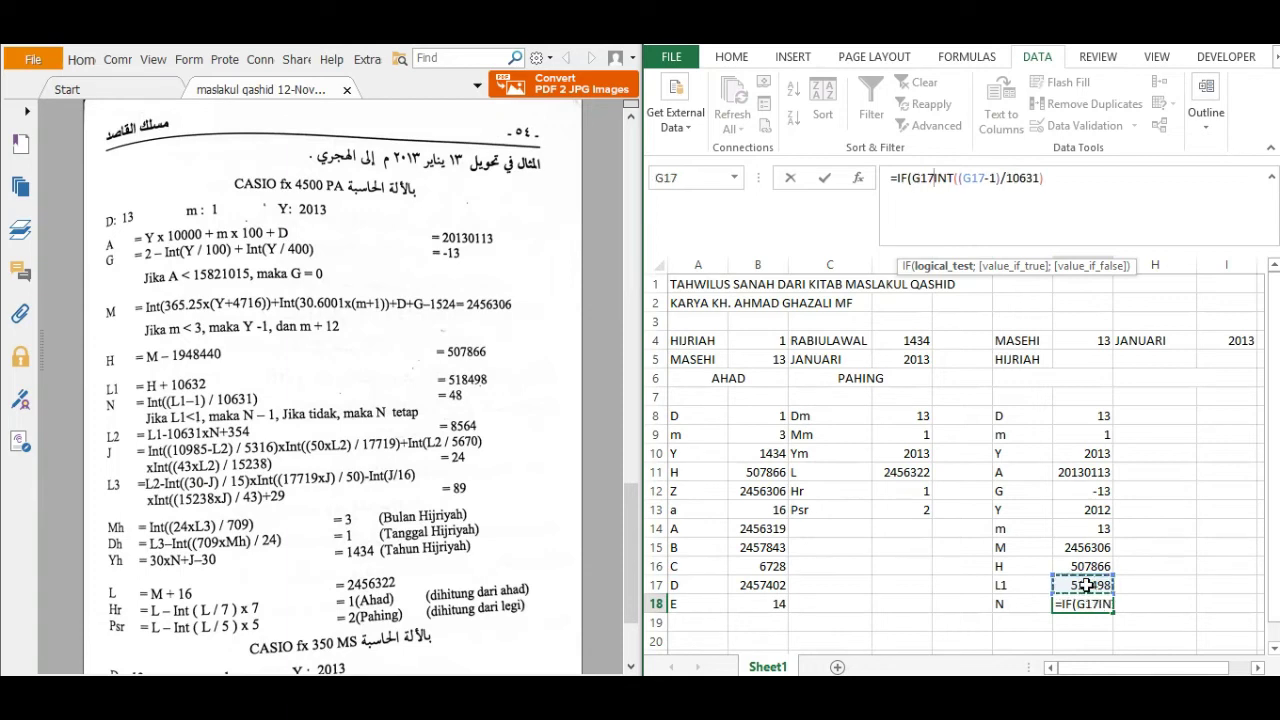
text(<)
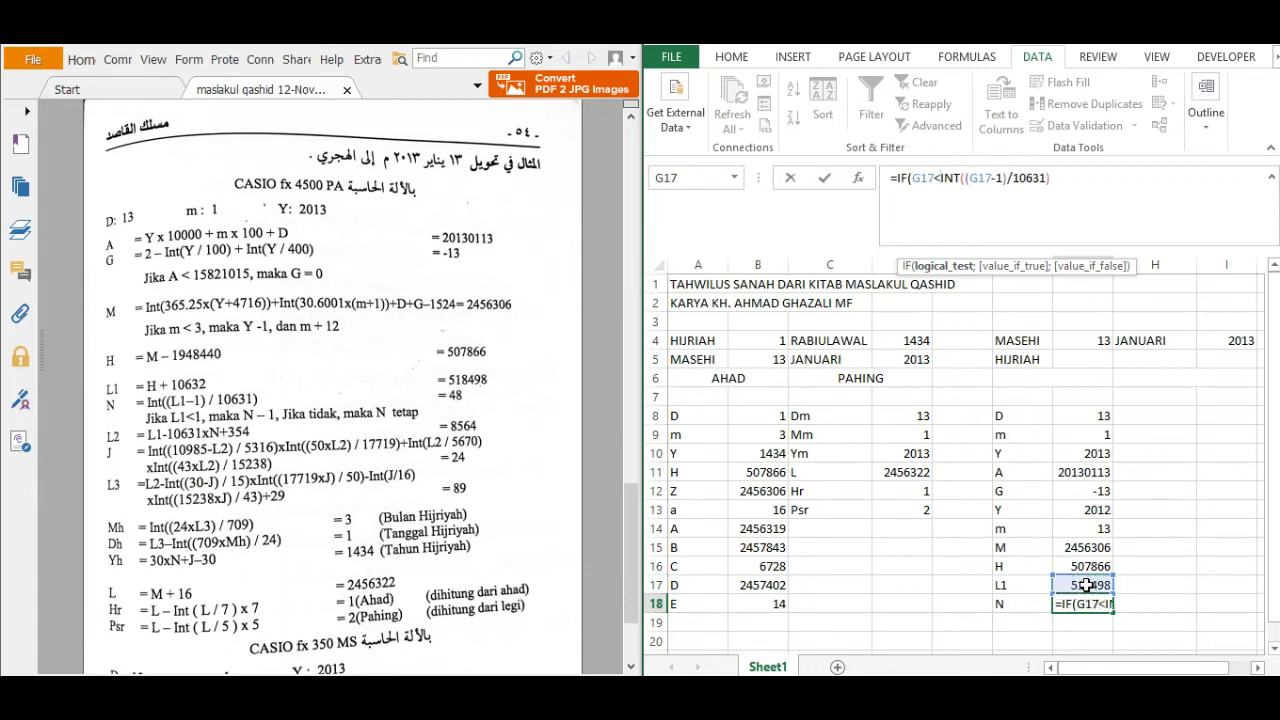
text(1)
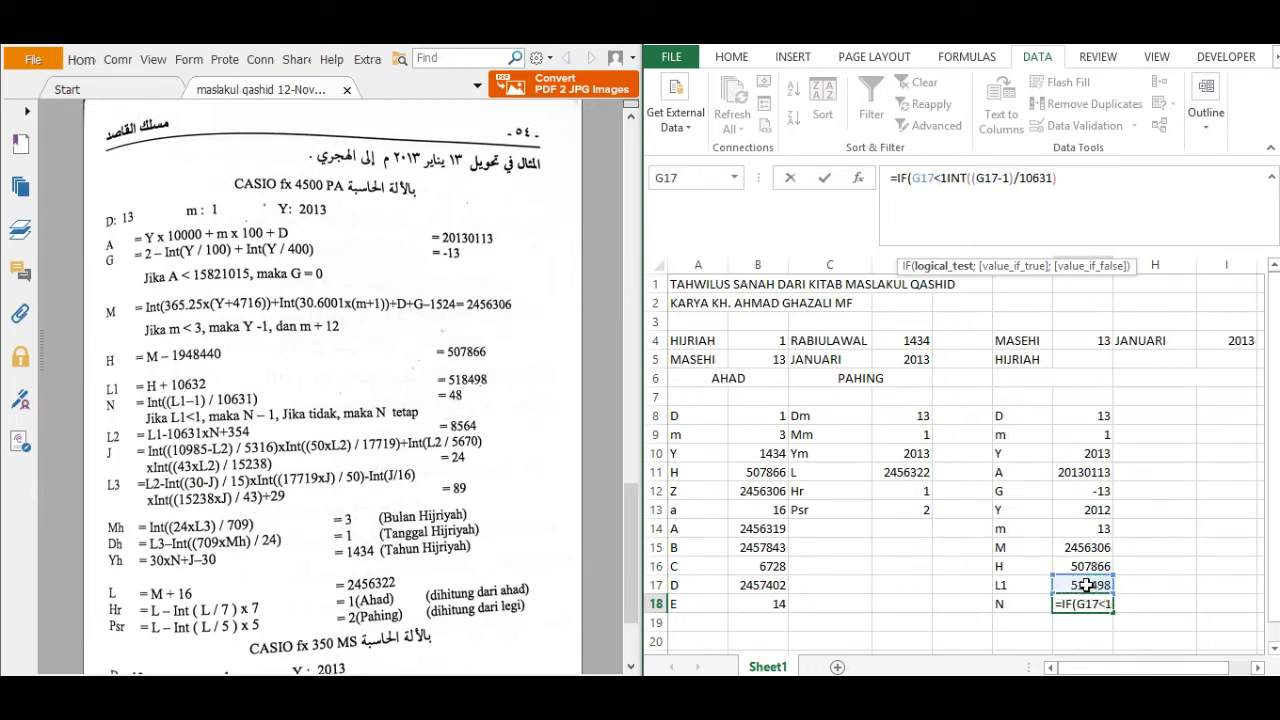
text(;)
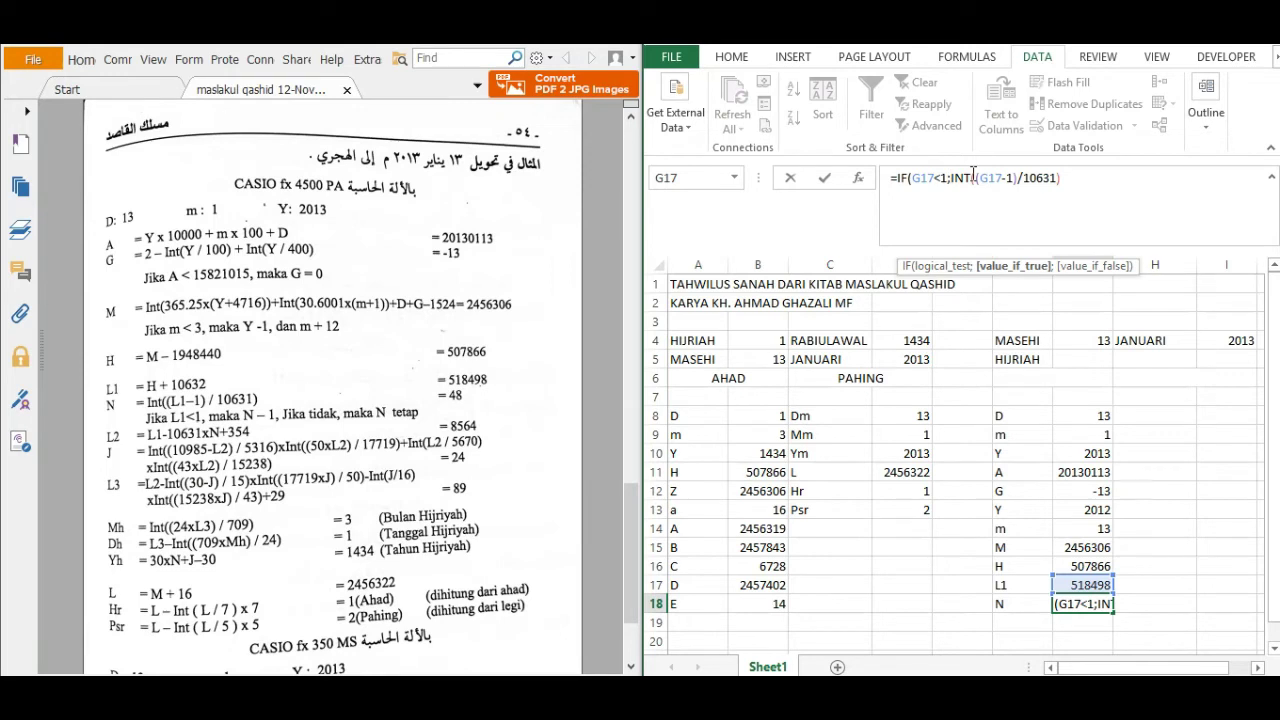
text(()
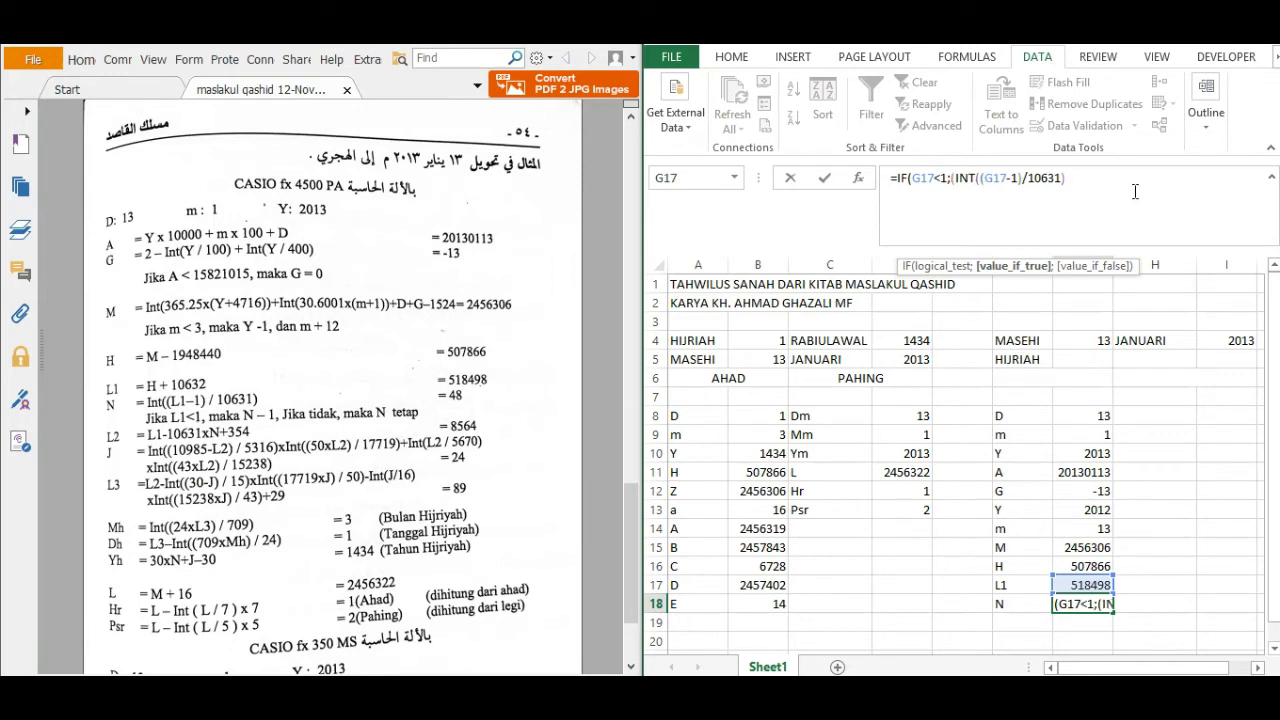
click(1083, 177)
text()-1;)
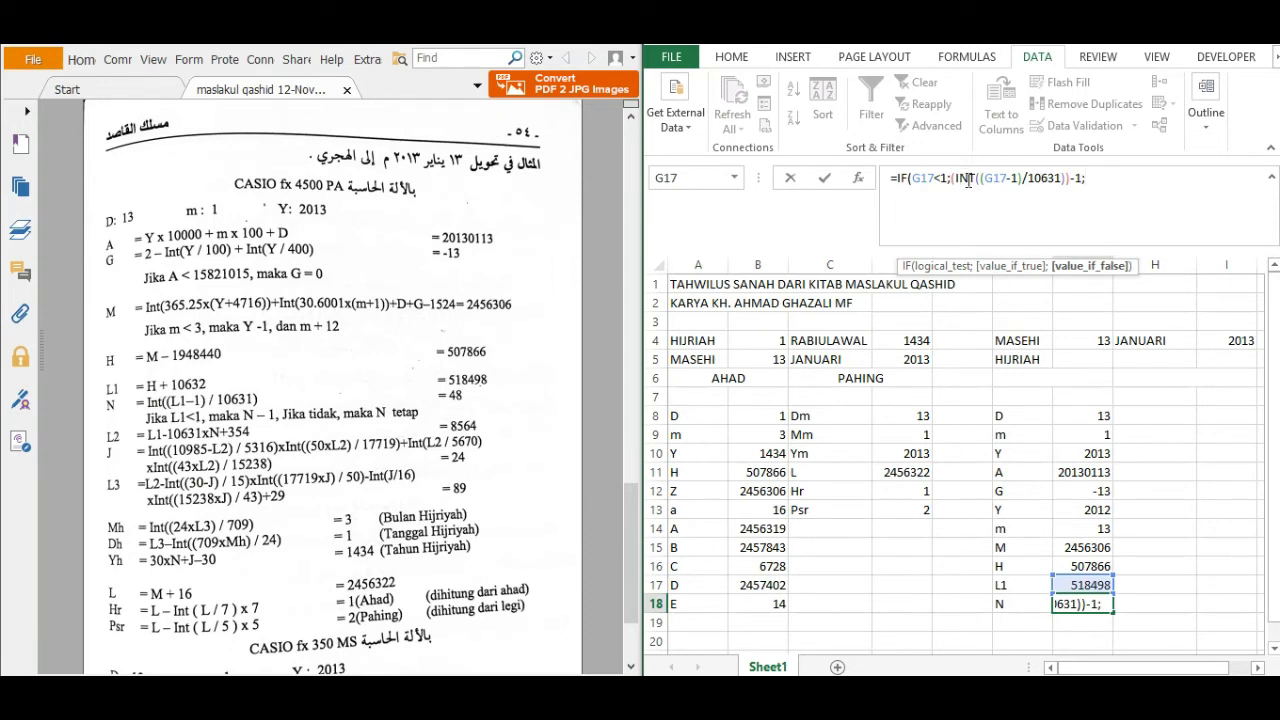
Step: Complete the G18 IF formula by copying INT((G17-1)/10631) from the true value as its false value
click(963, 178)
drag(958, 177, 1064, 178)
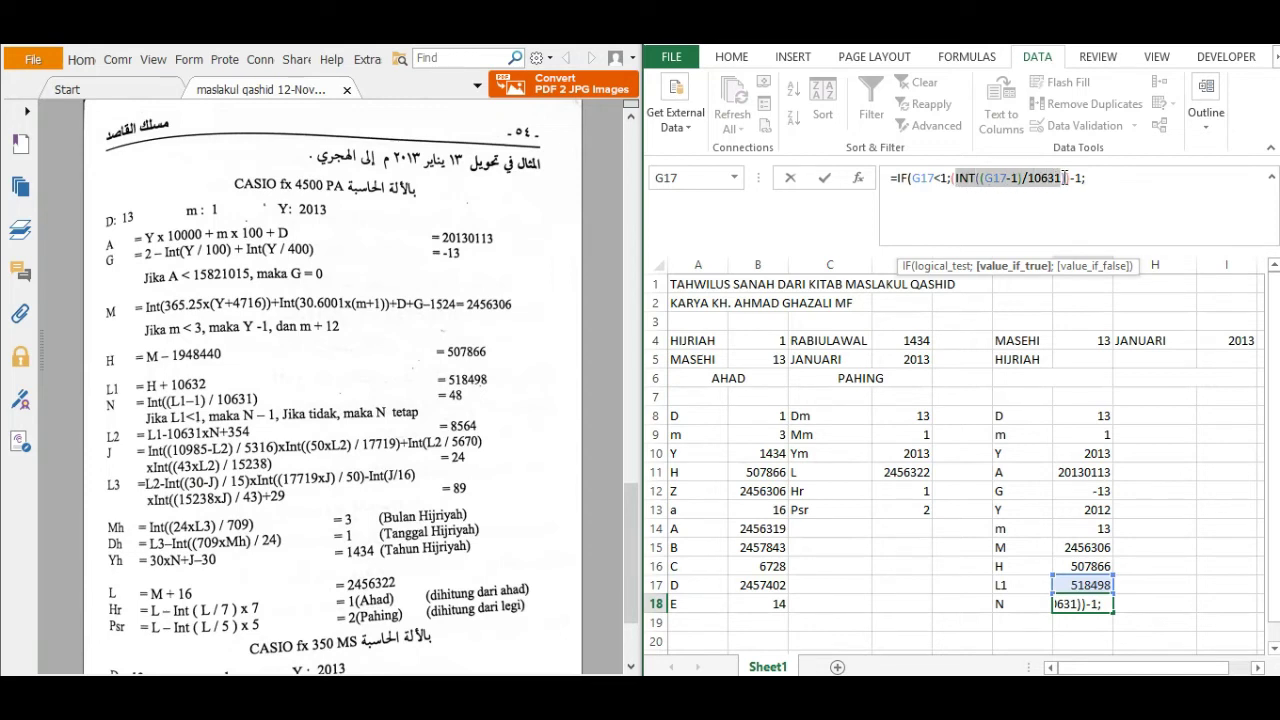
click(1125, 187)
key(ctrl+v)
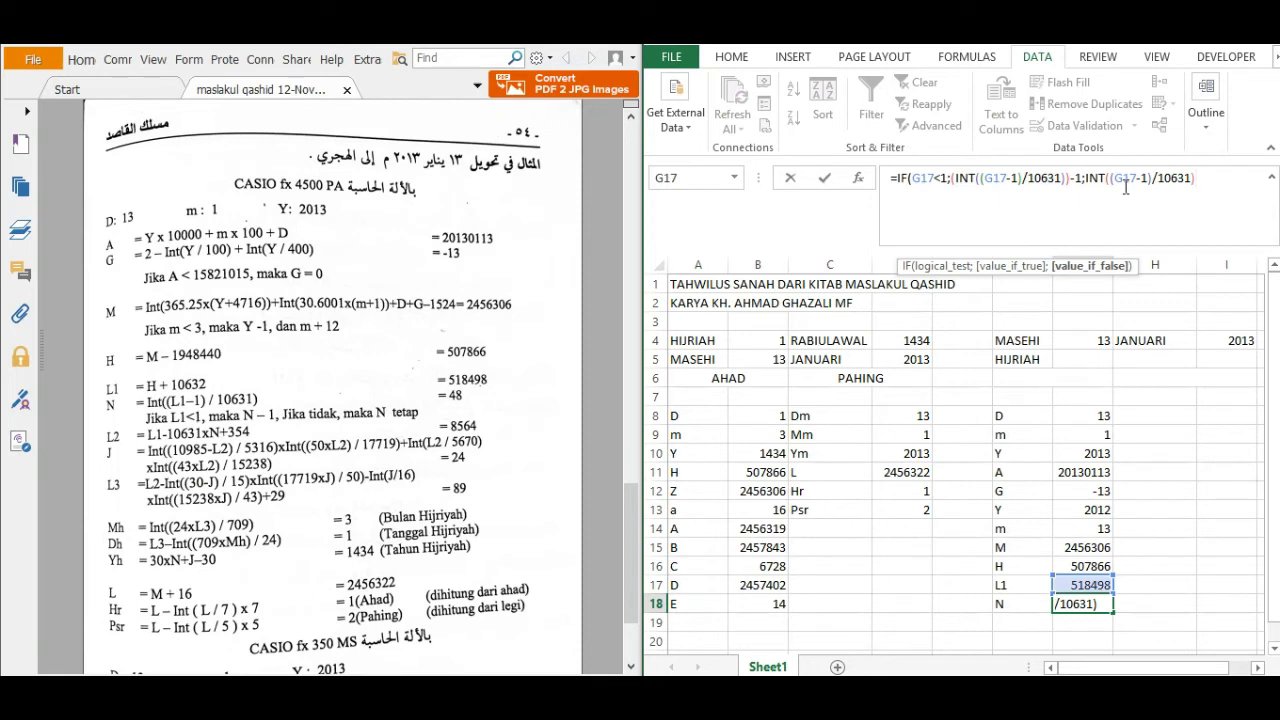
text())
key(Return)
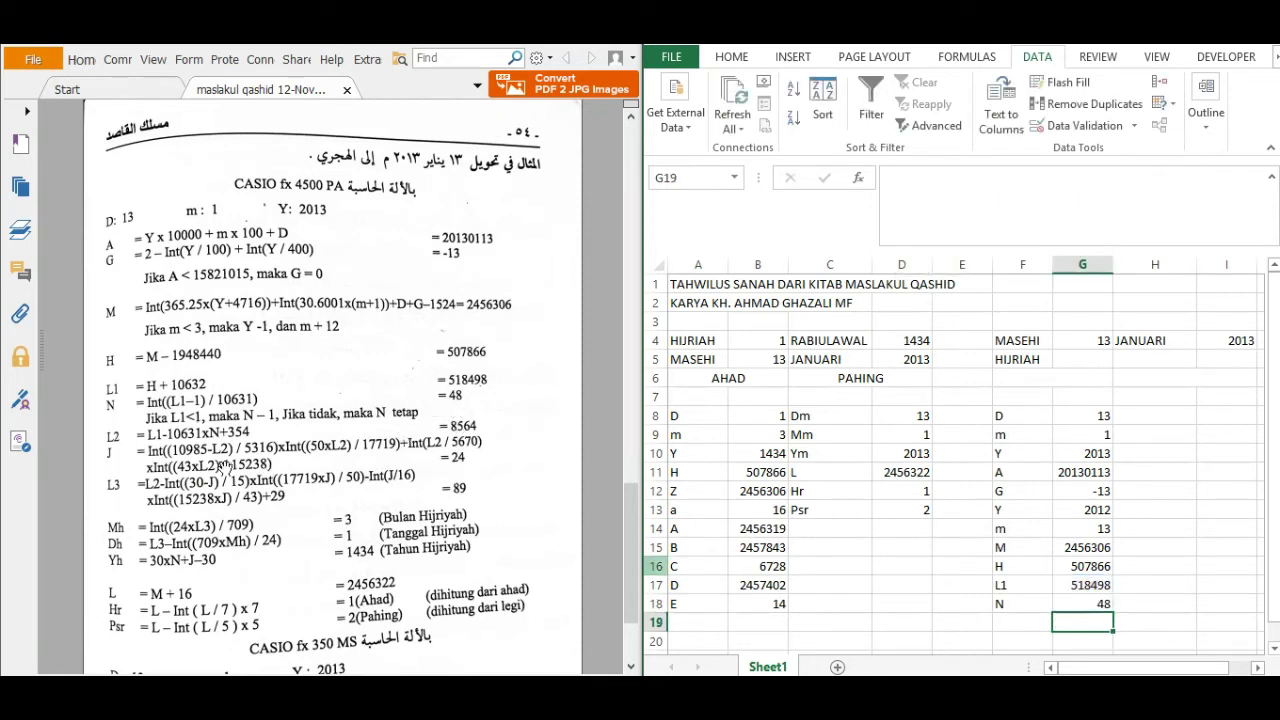
Step: Label F19 as L2 and enter the formula =G17-10631*G18+354 in G19
click(1014, 622)
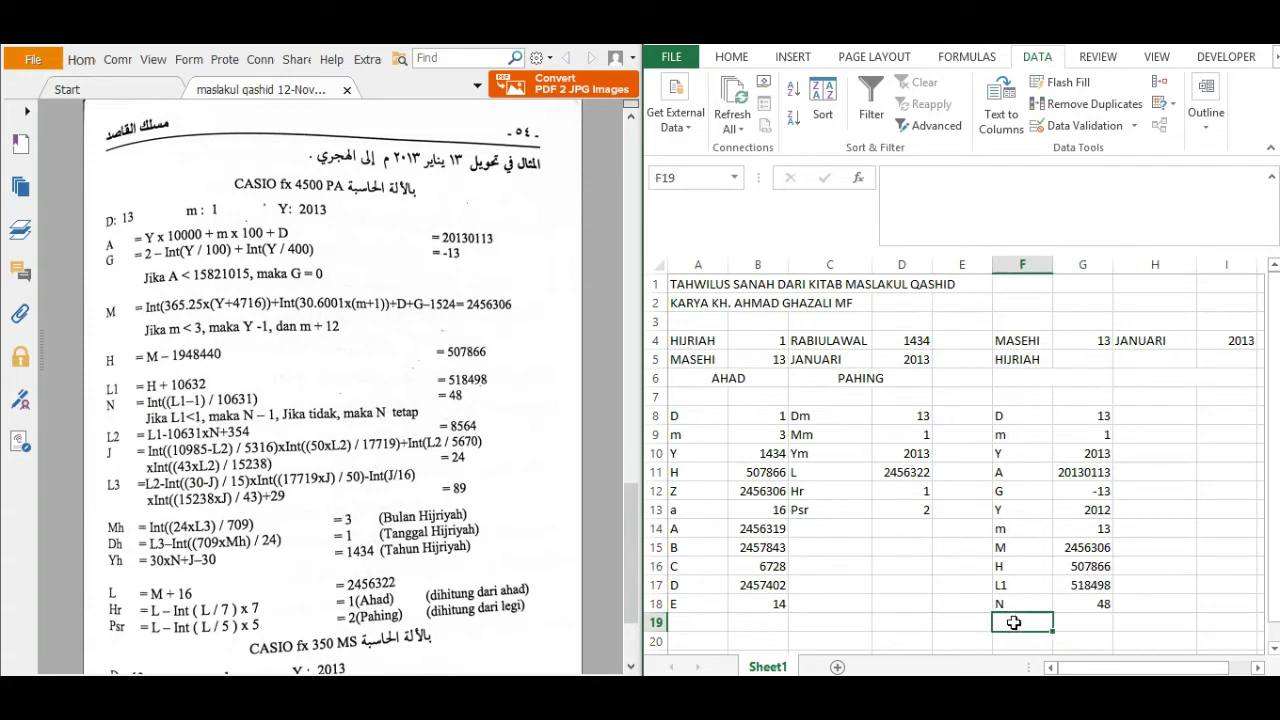
text(L2)
key(Tab)
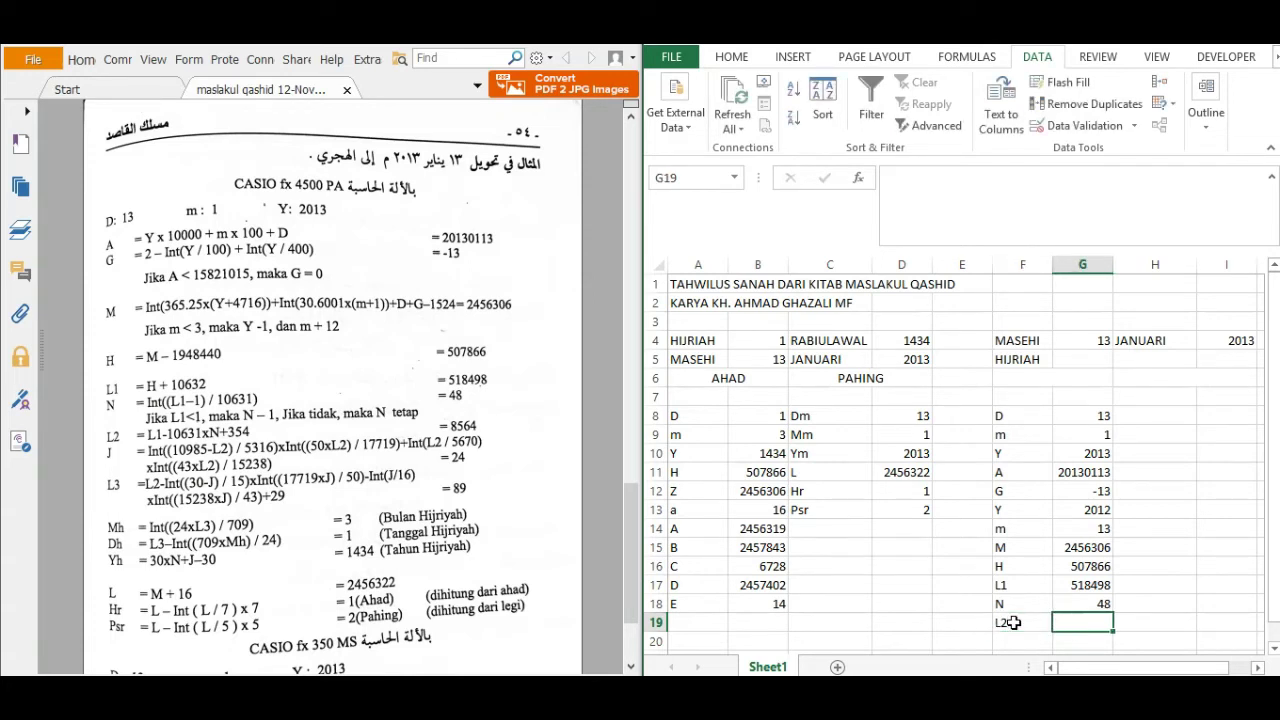
text(=)
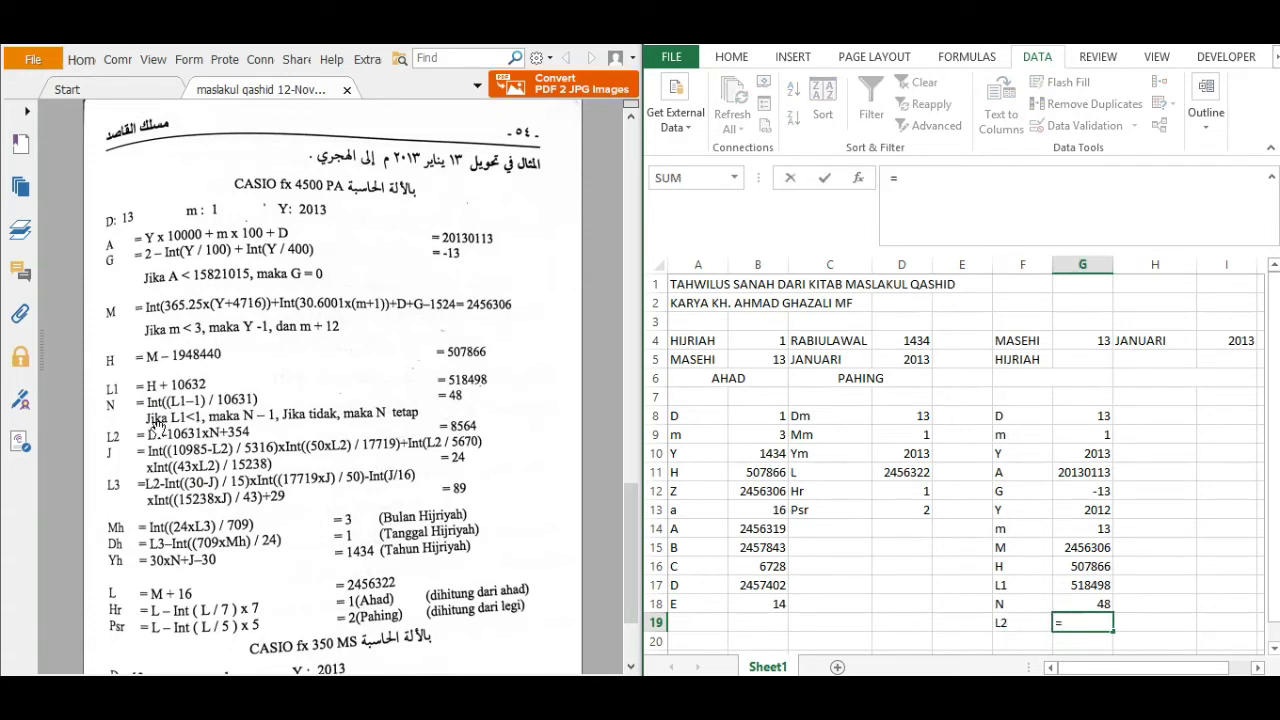
click(1090, 585)
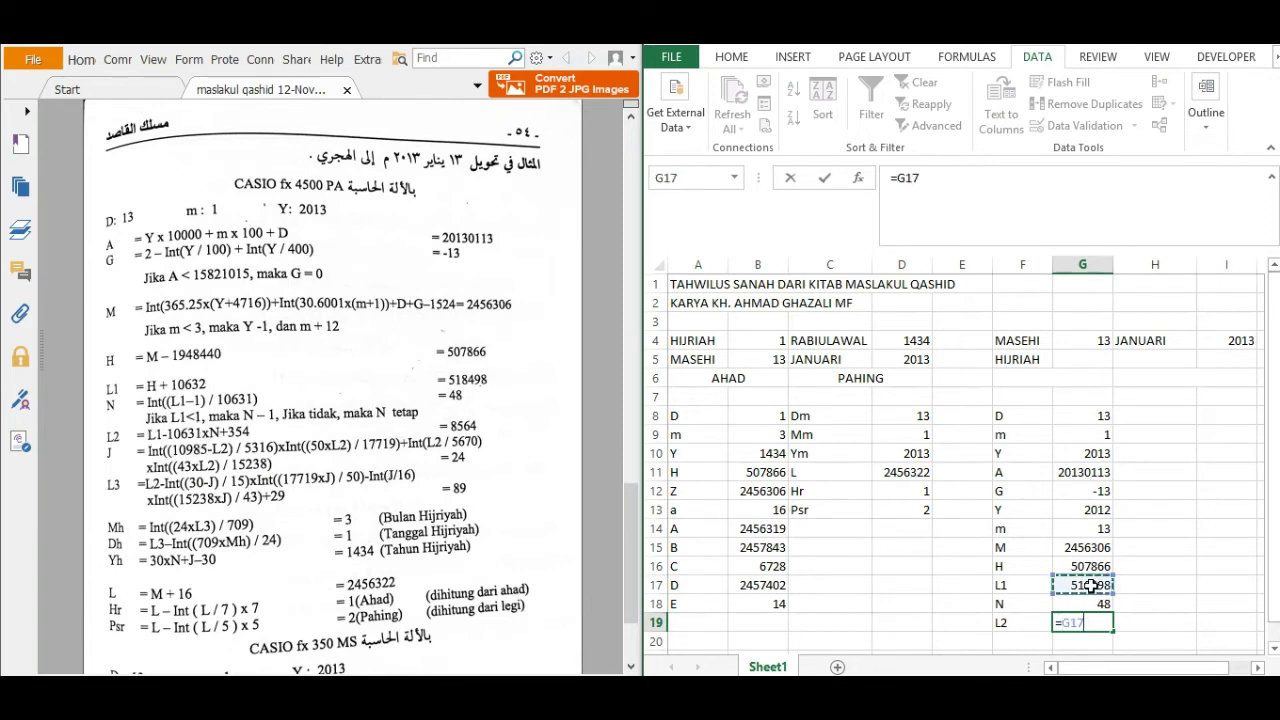
text(-10631)
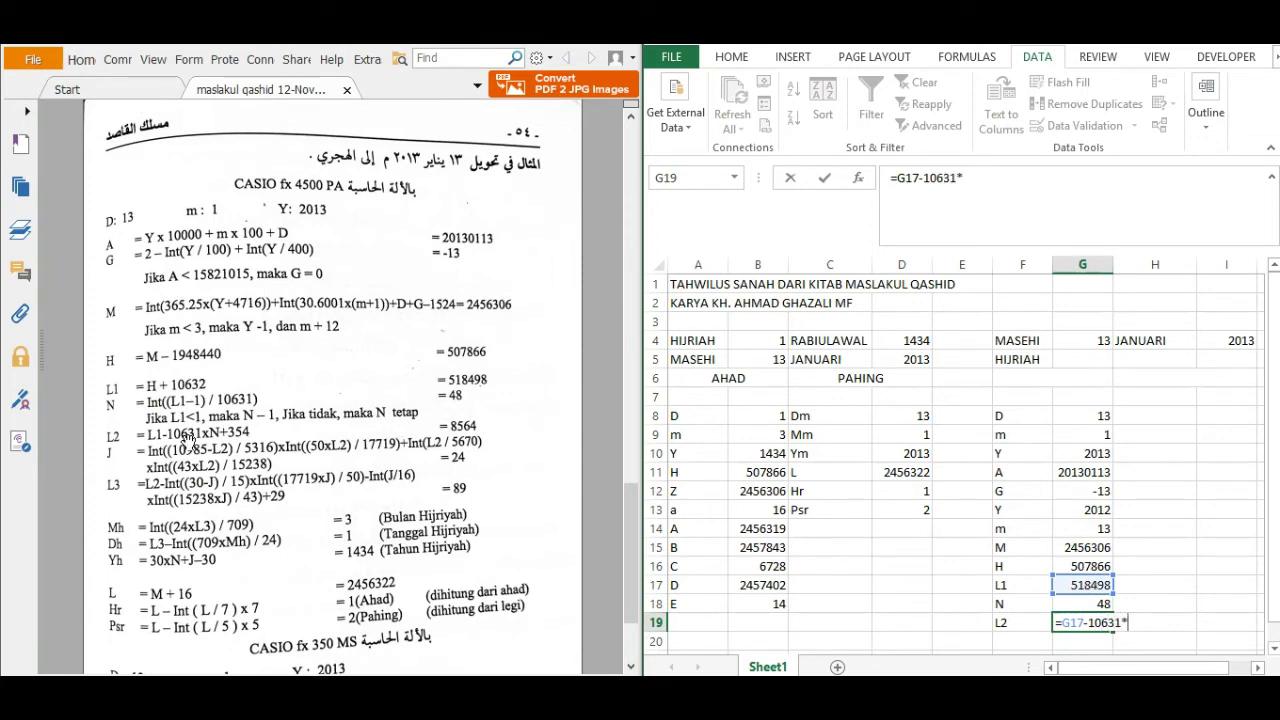
text(*)
click(1080, 602)
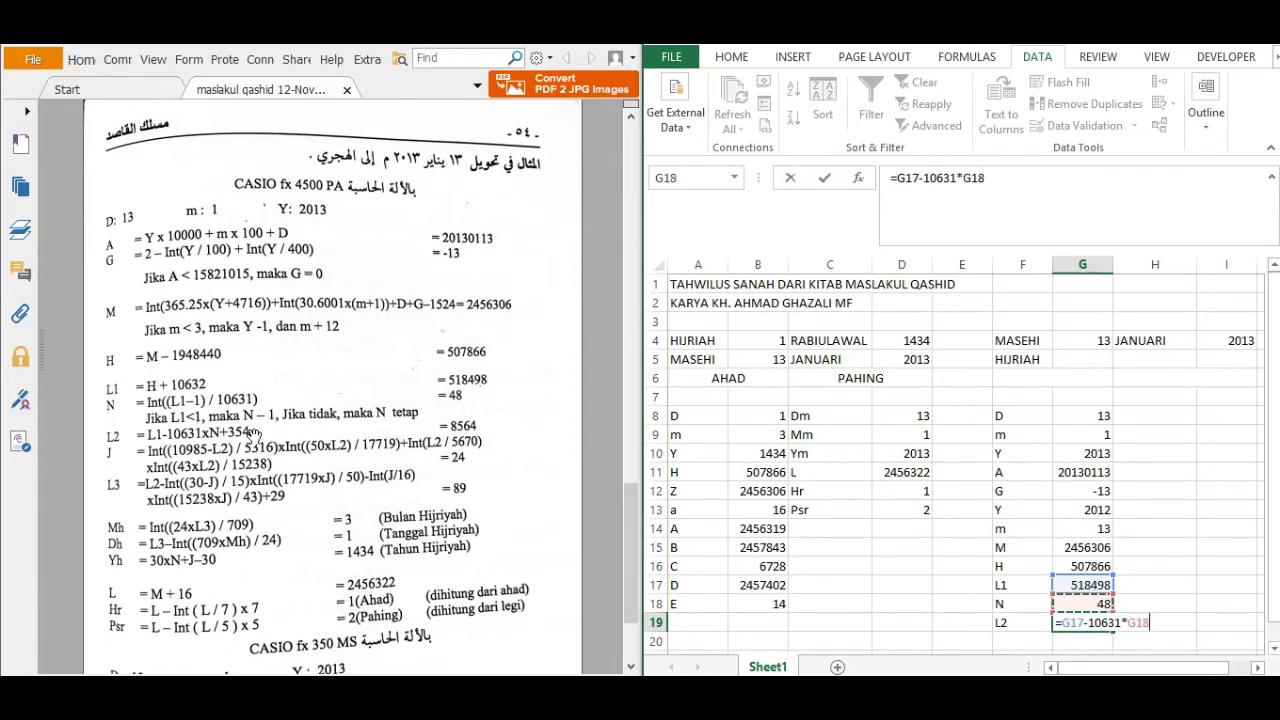
text(+354)
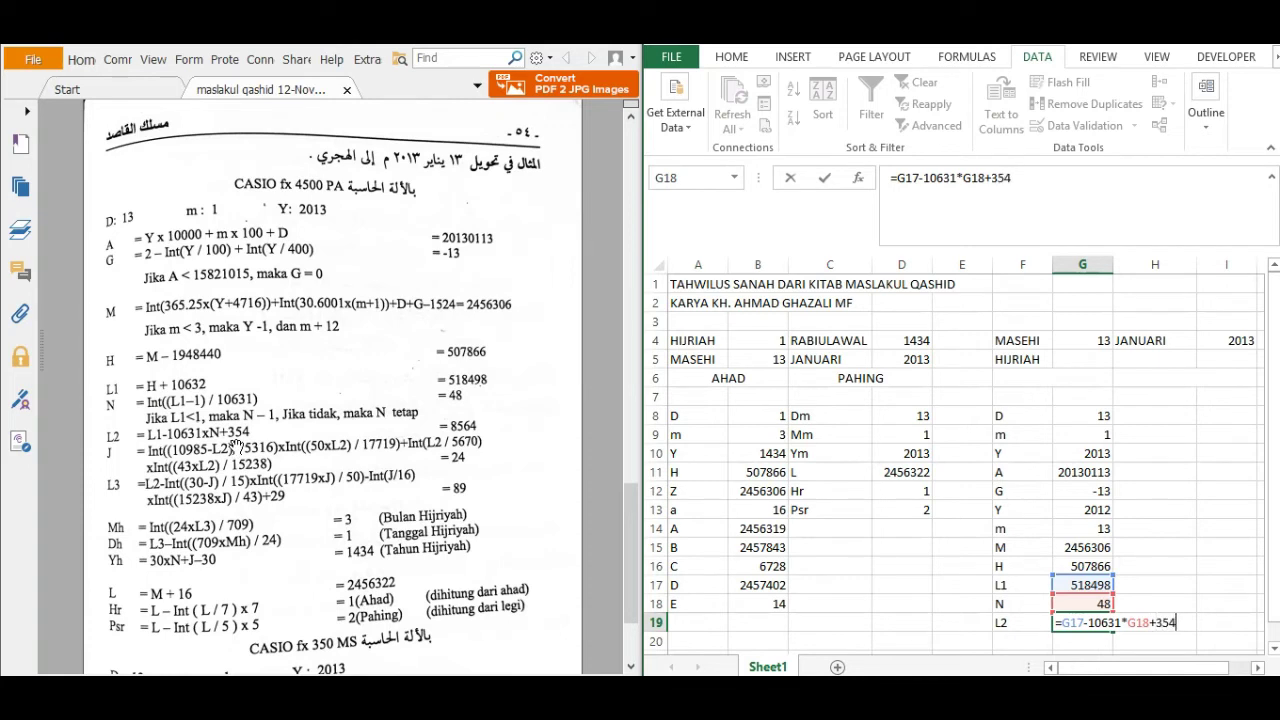
key(Return)
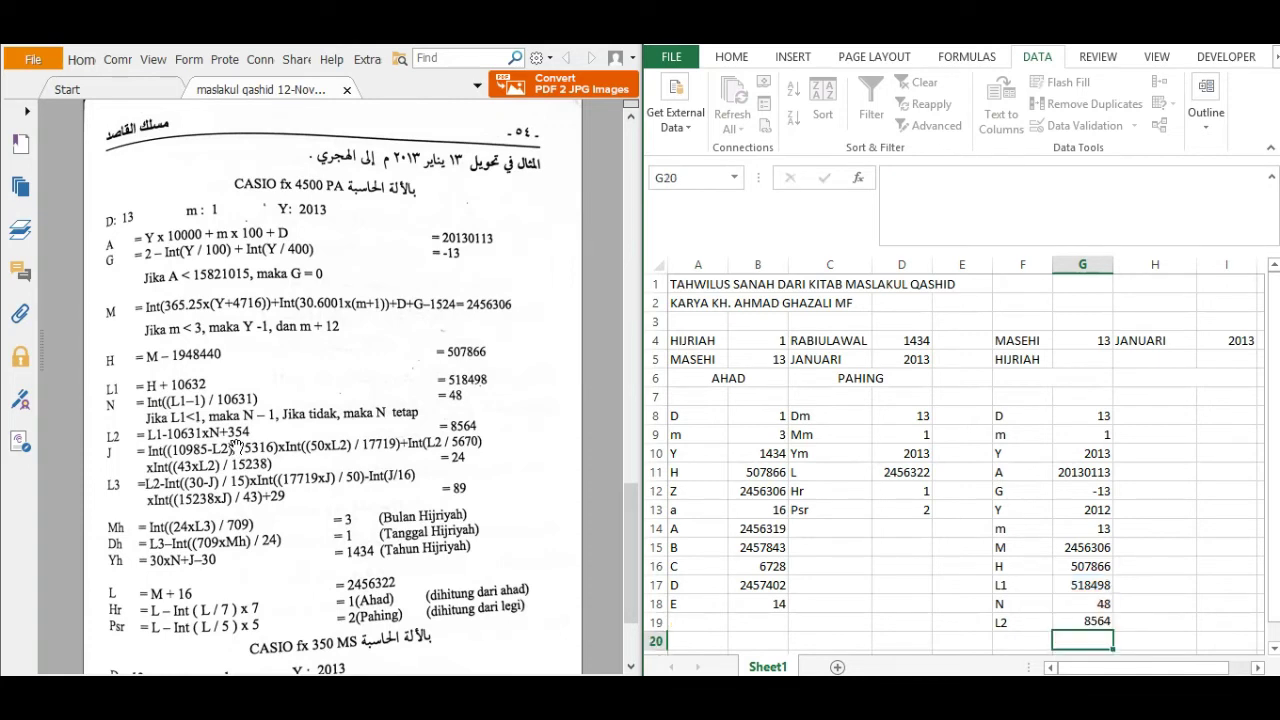
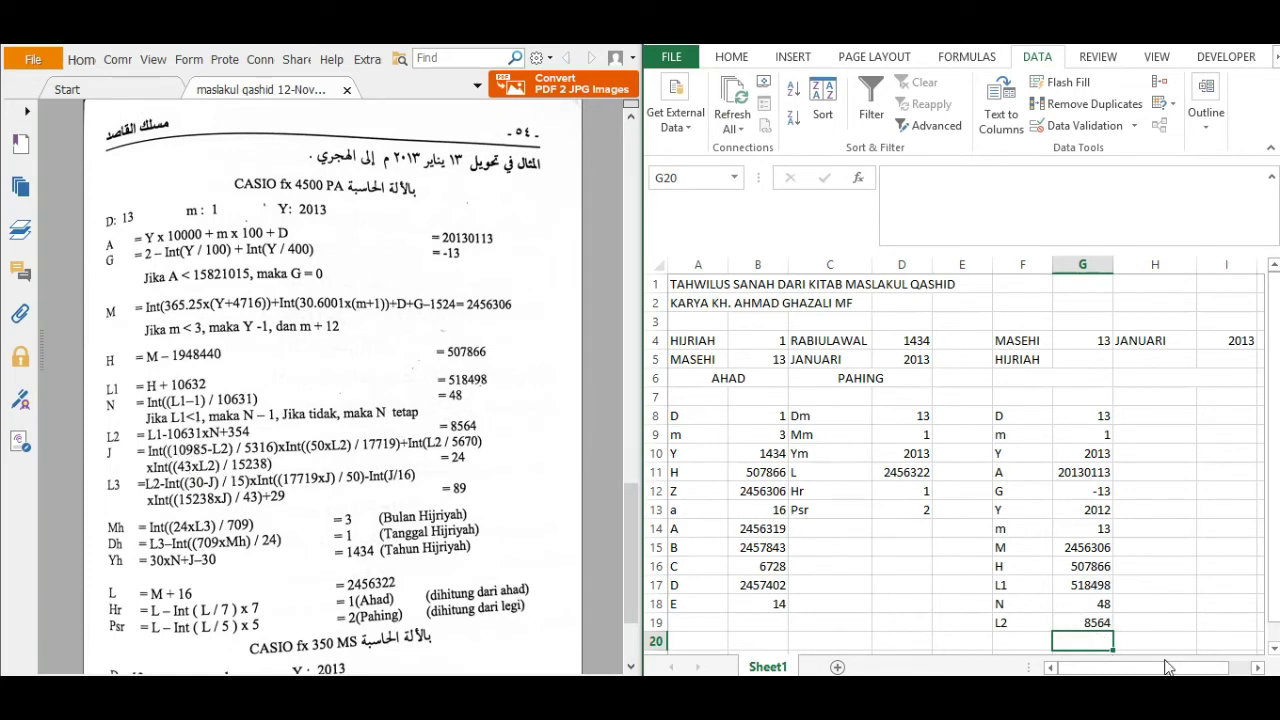
Step: Label F20 as J and begin the G20 formula with =INT((10985-G19)/5316)
click(1029, 638)
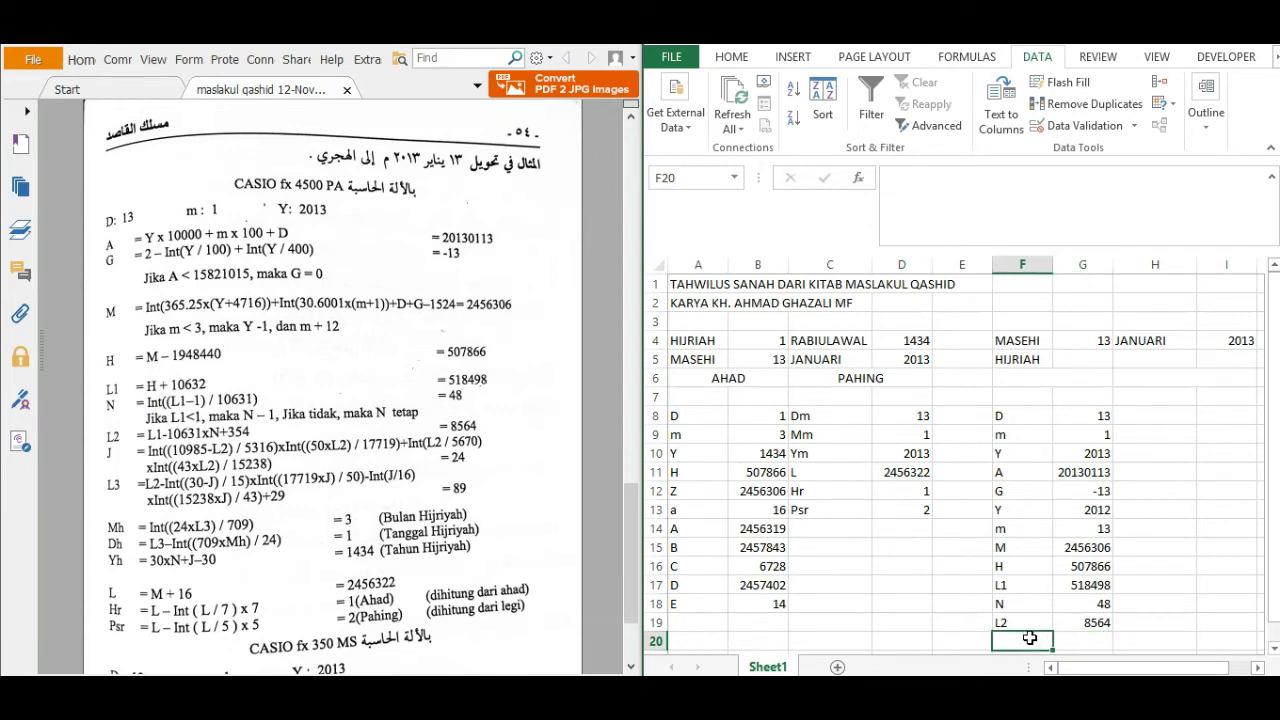
text(J)
key(Tab)
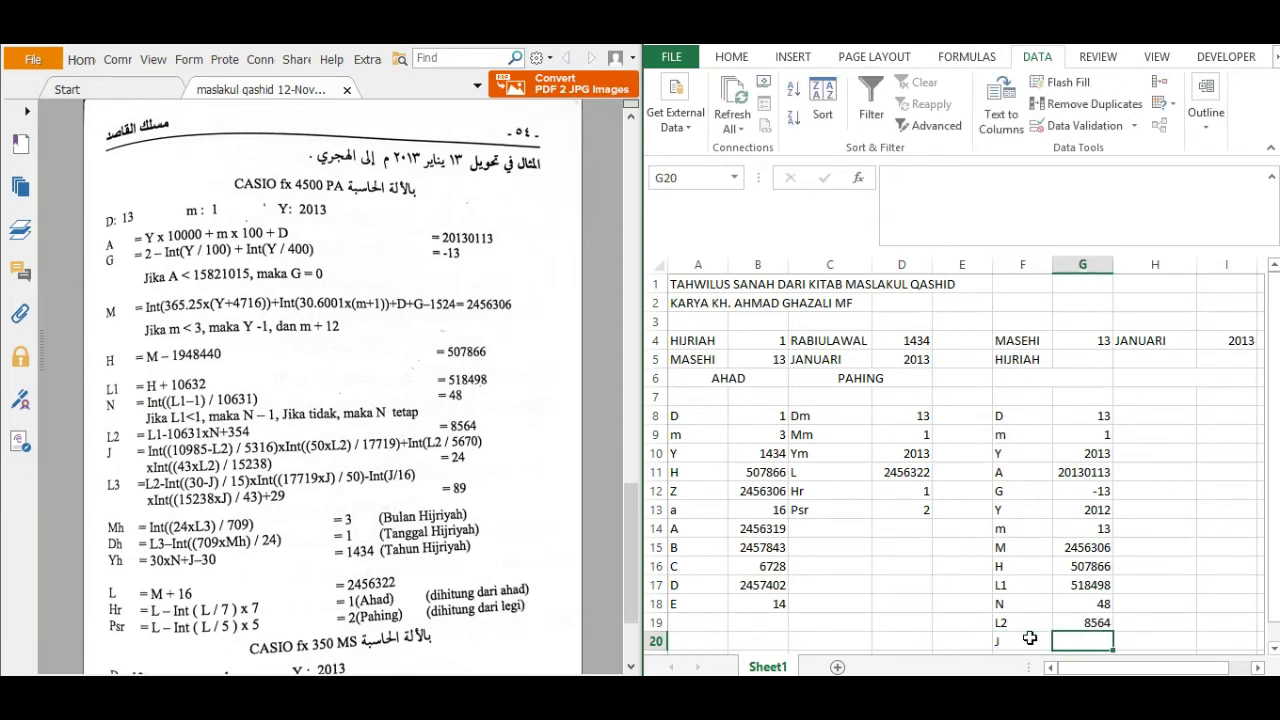
text(=INT)
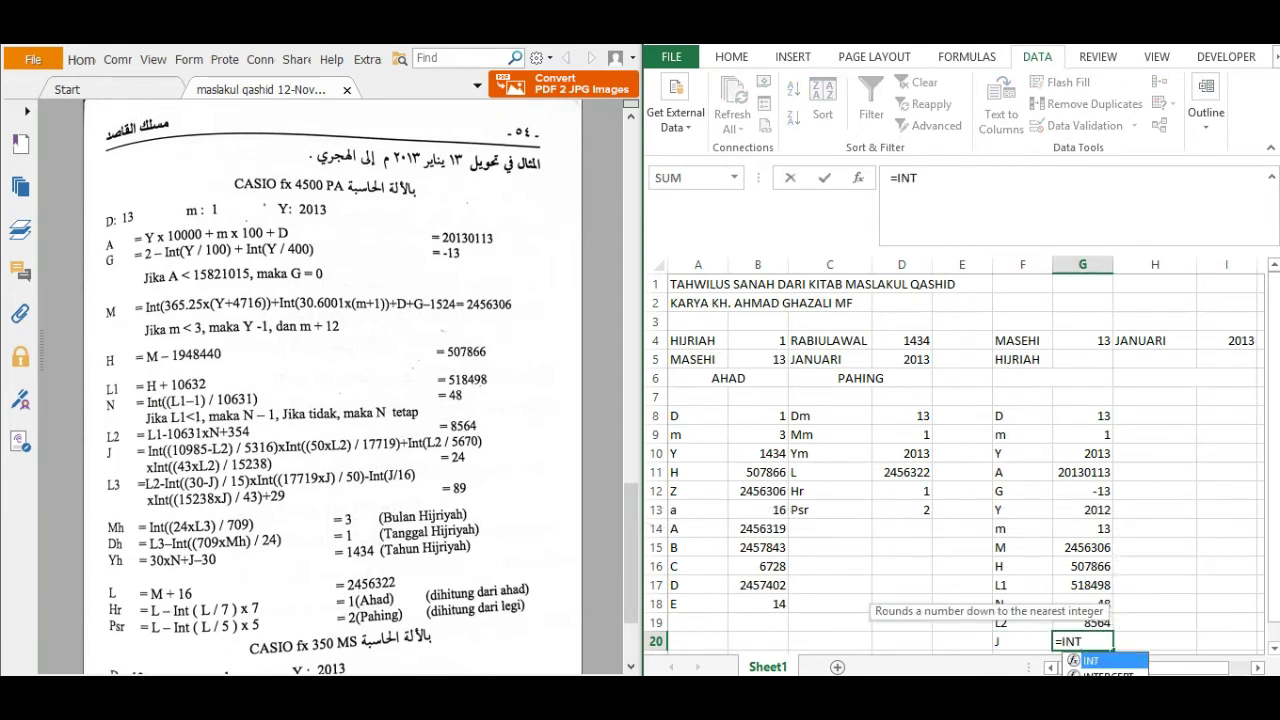
double_click(1136, 662)
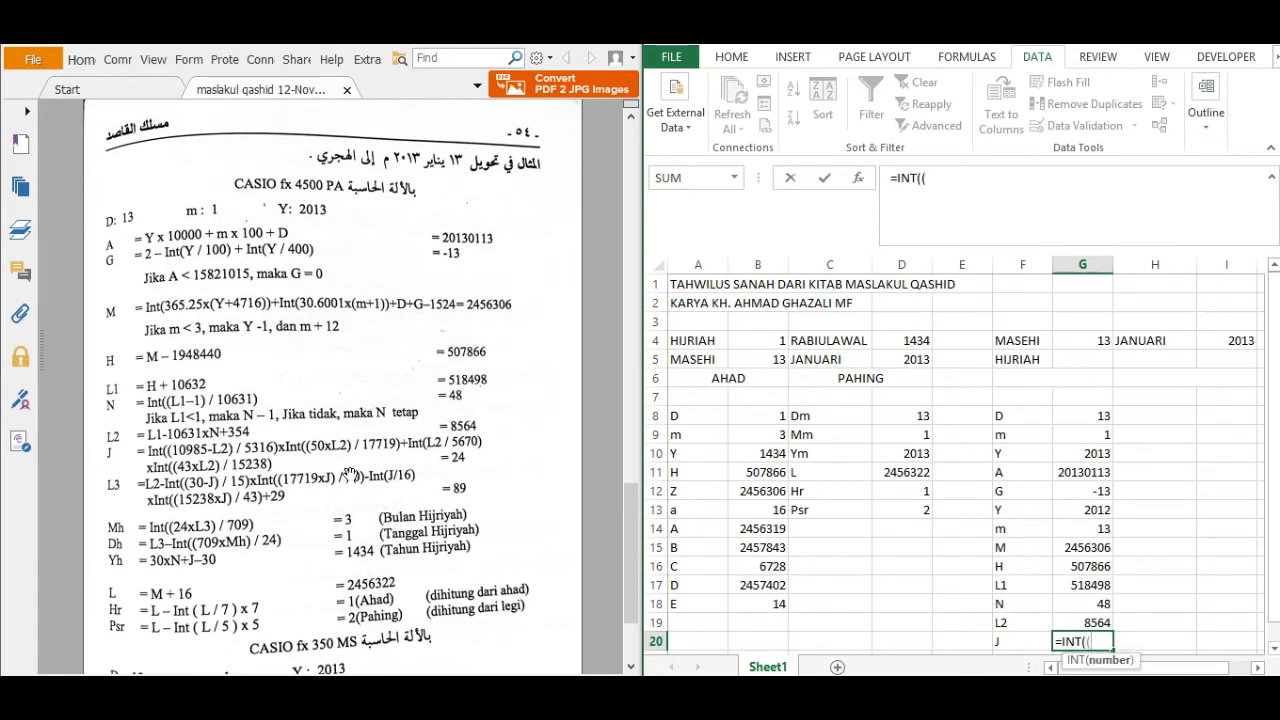
text((10985-)
click(1086, 623)
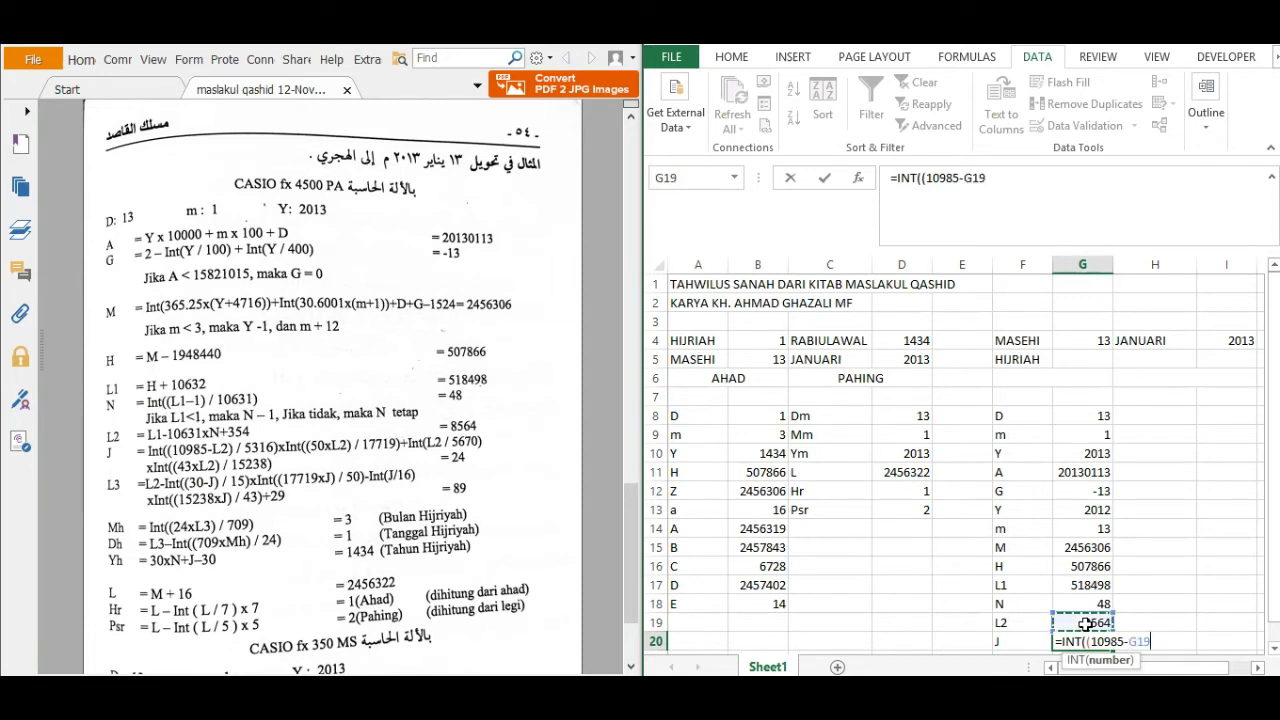
text()/5316)
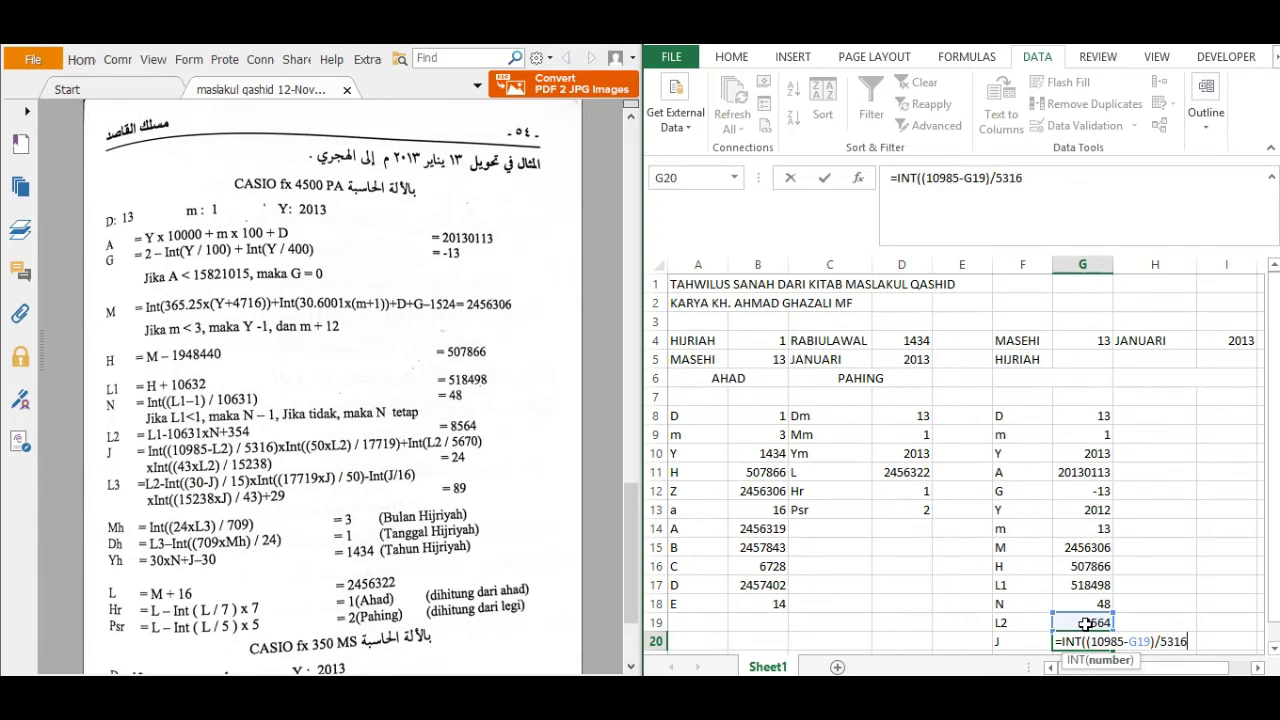
text())
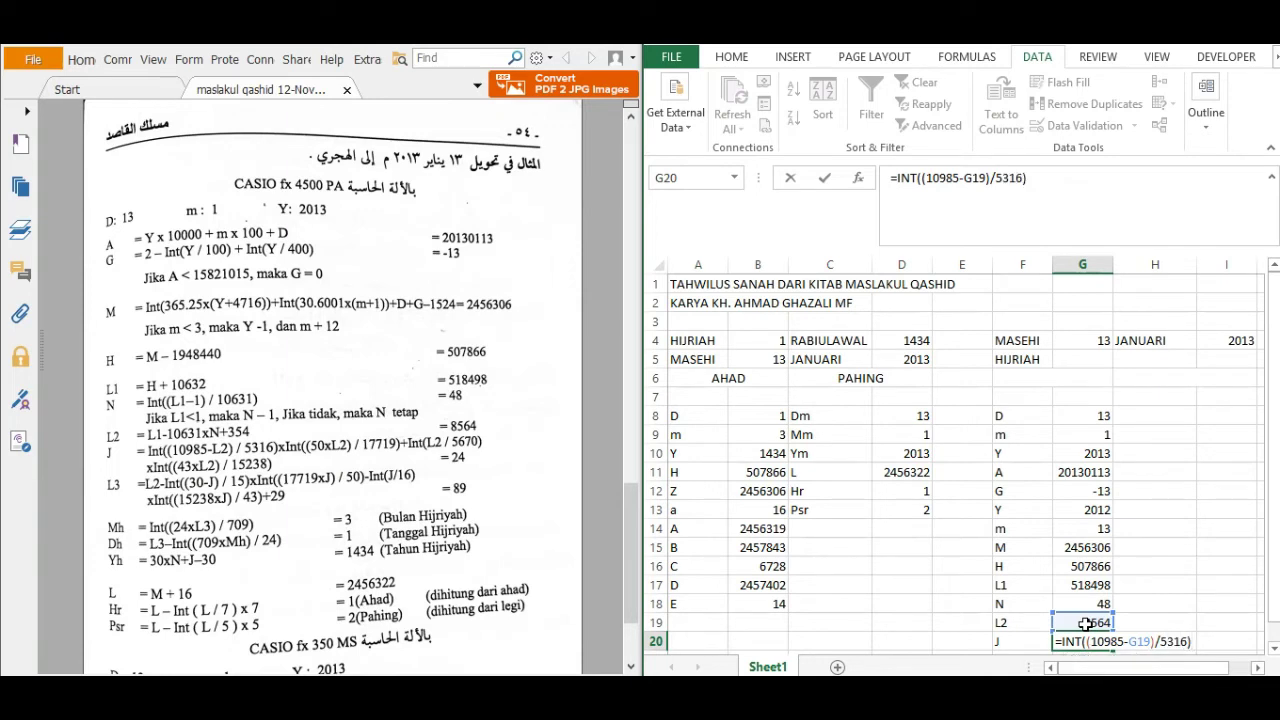
Step: Extend the G20 formula by multiplying its first term by INT((50*G19)/17719)
text(*INT()
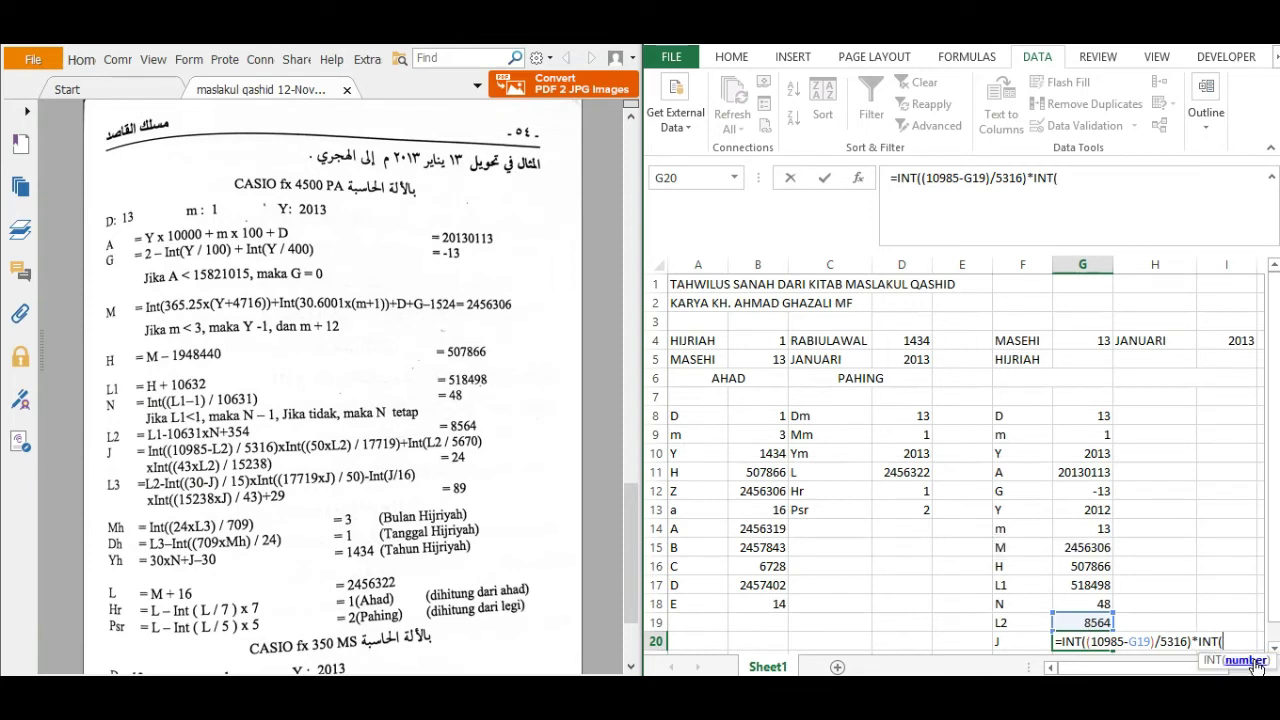
text((50*)
click(1079, 622)
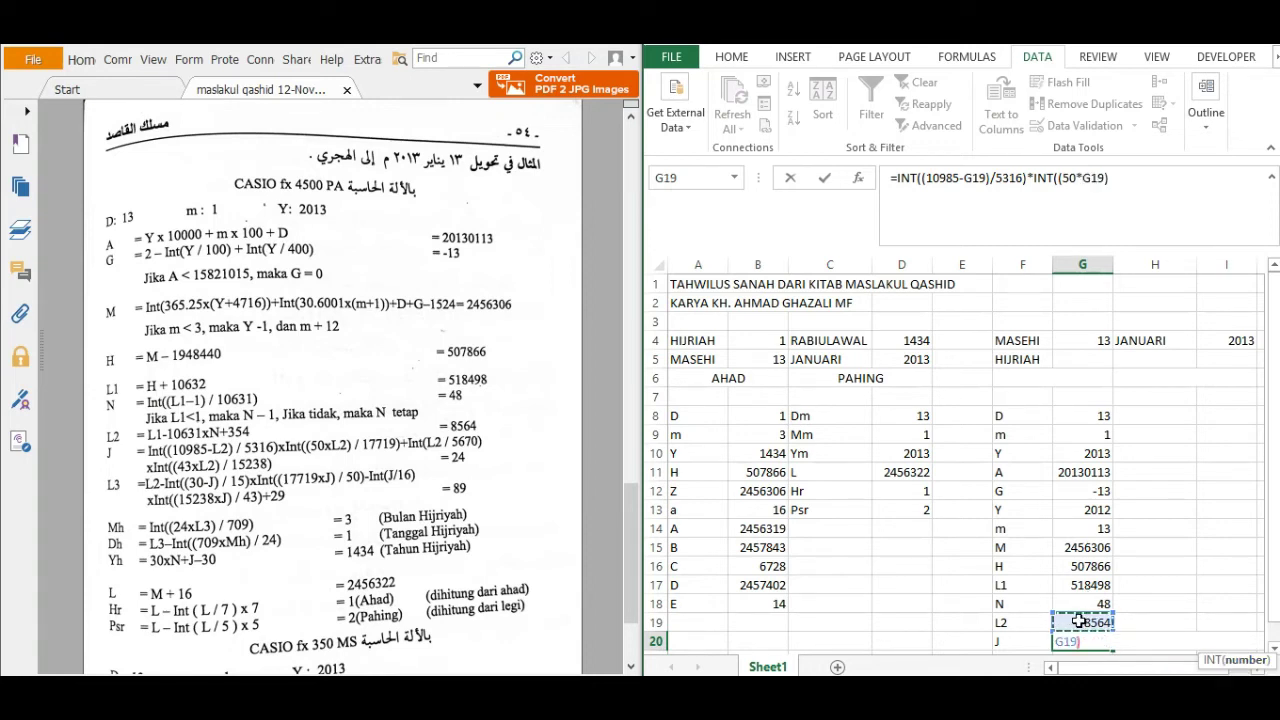
text()/1771)
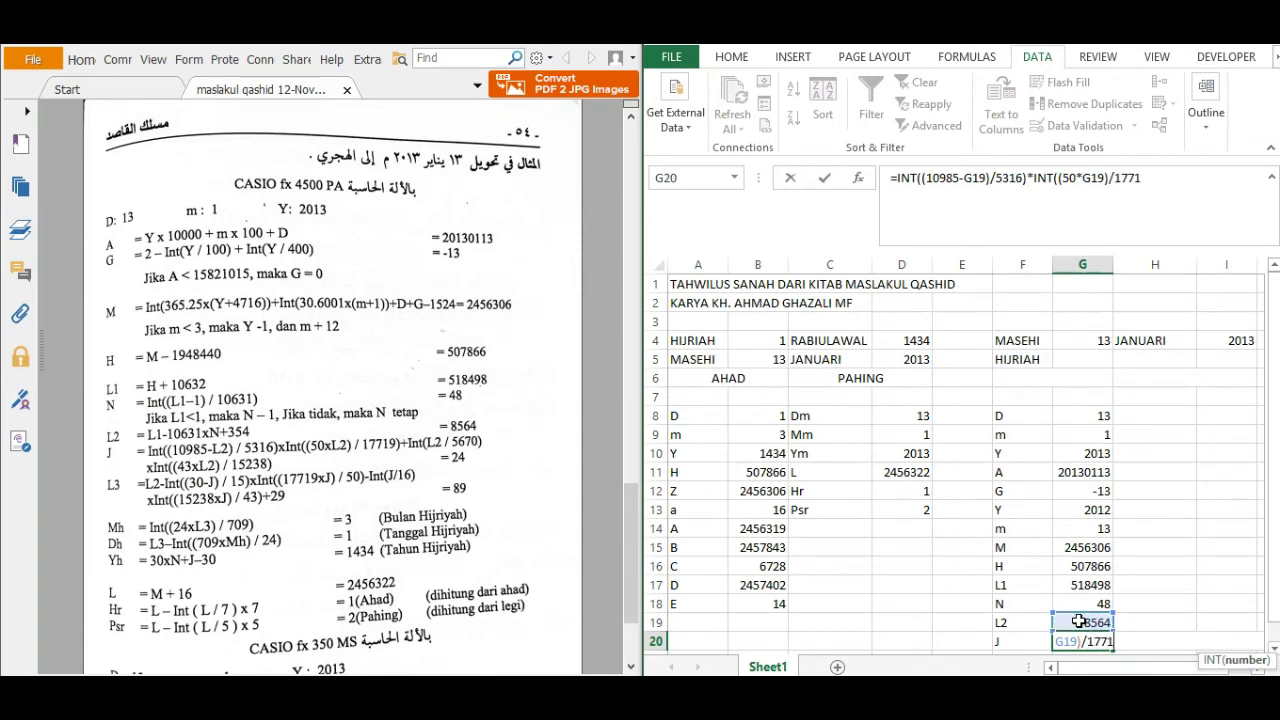
text(9)
text())
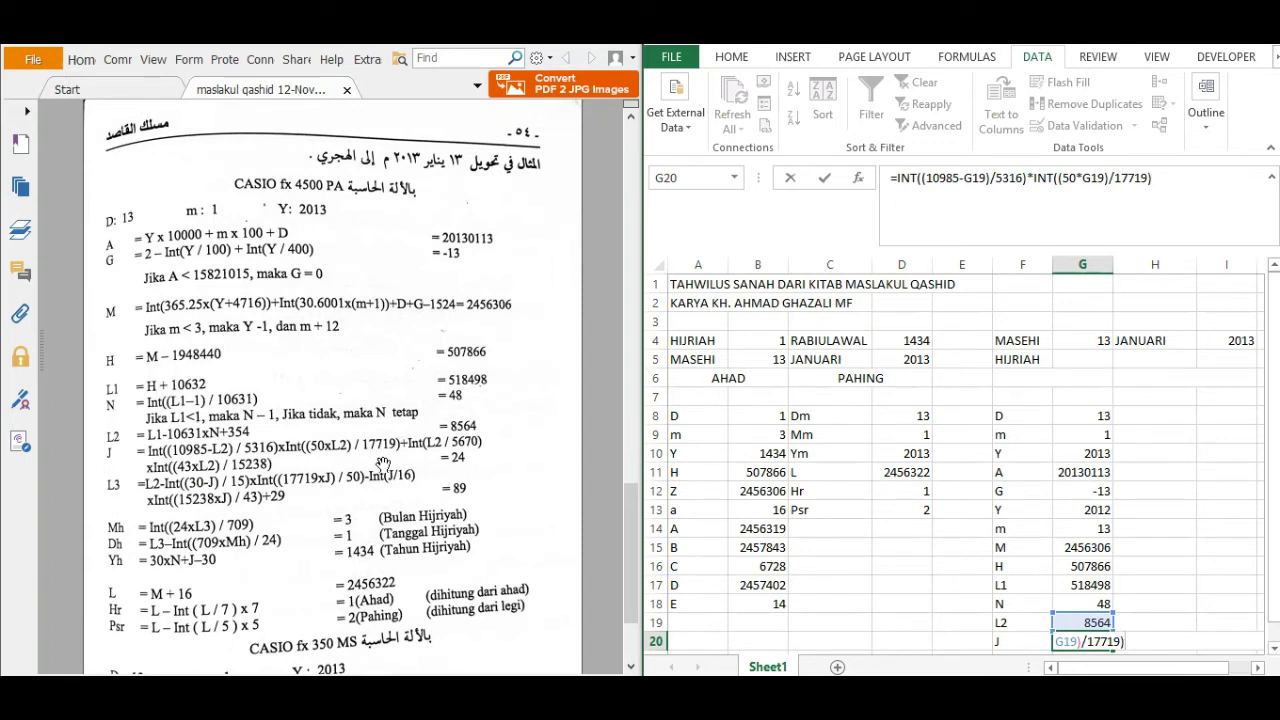
Step: Add the term +INT(G19/5670) to the G20 formula
text(+INT)
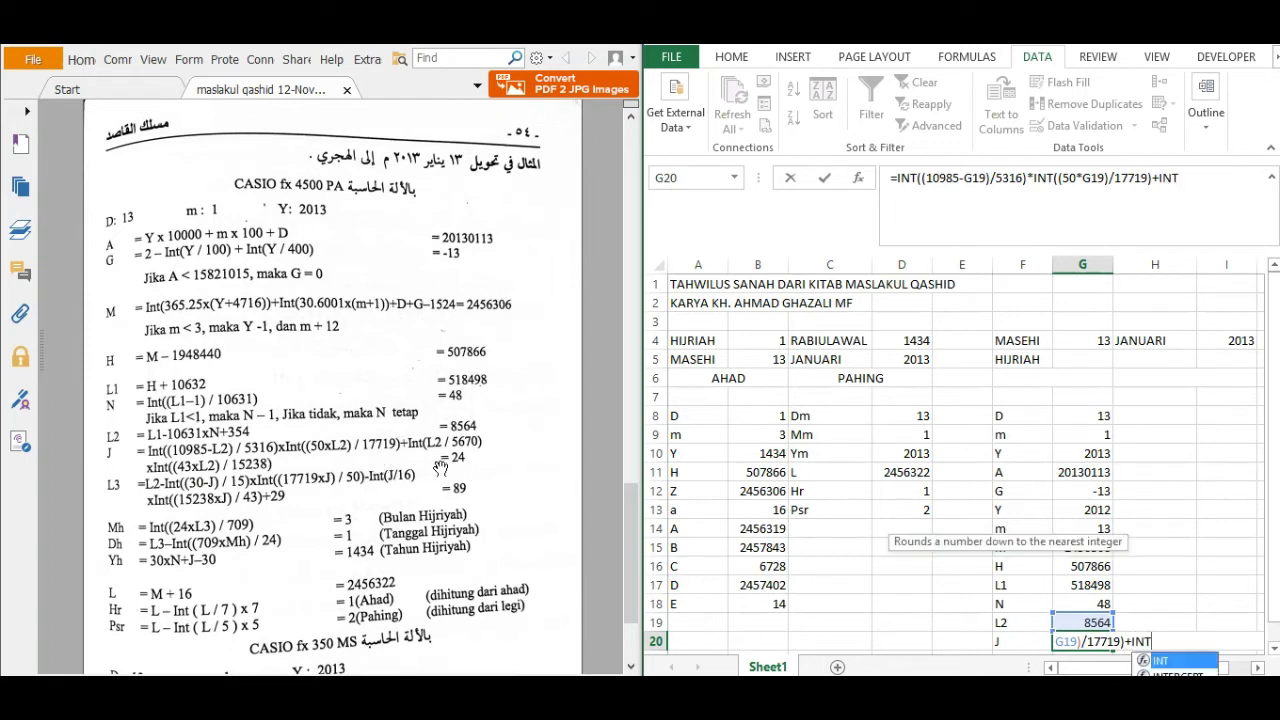
double_click(1180, 662)
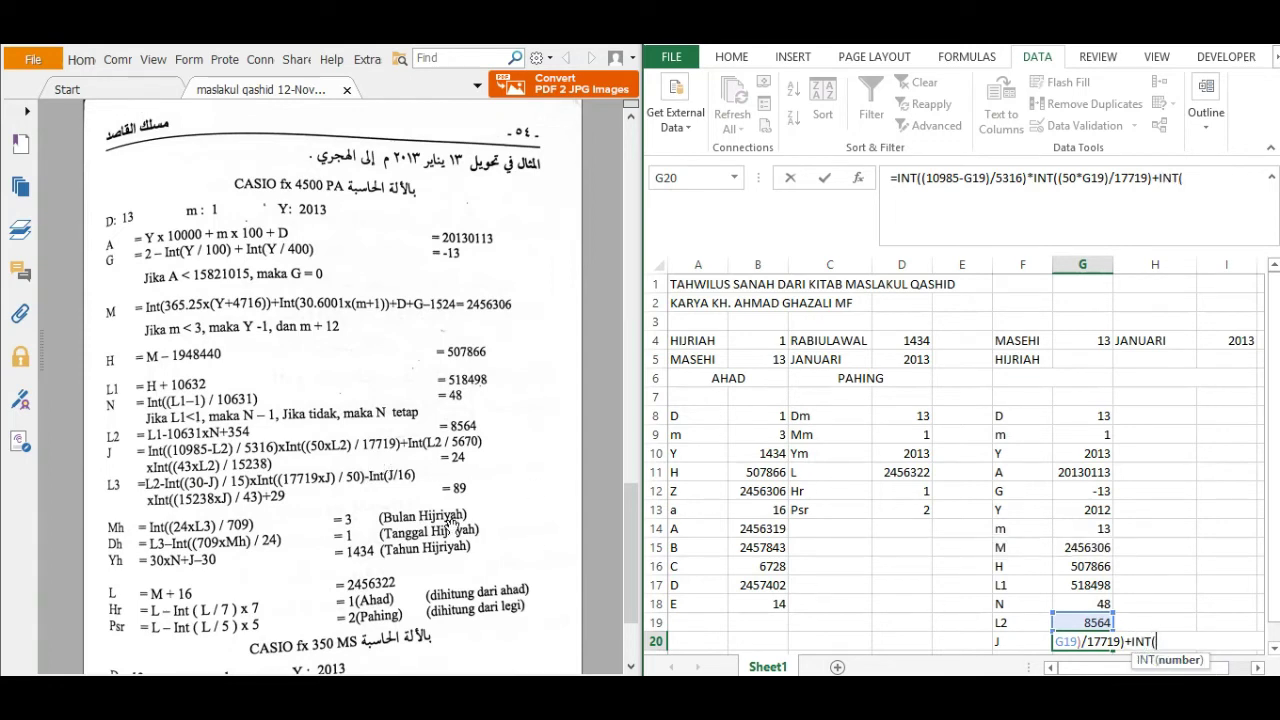
click(1087, 621)
text(/)
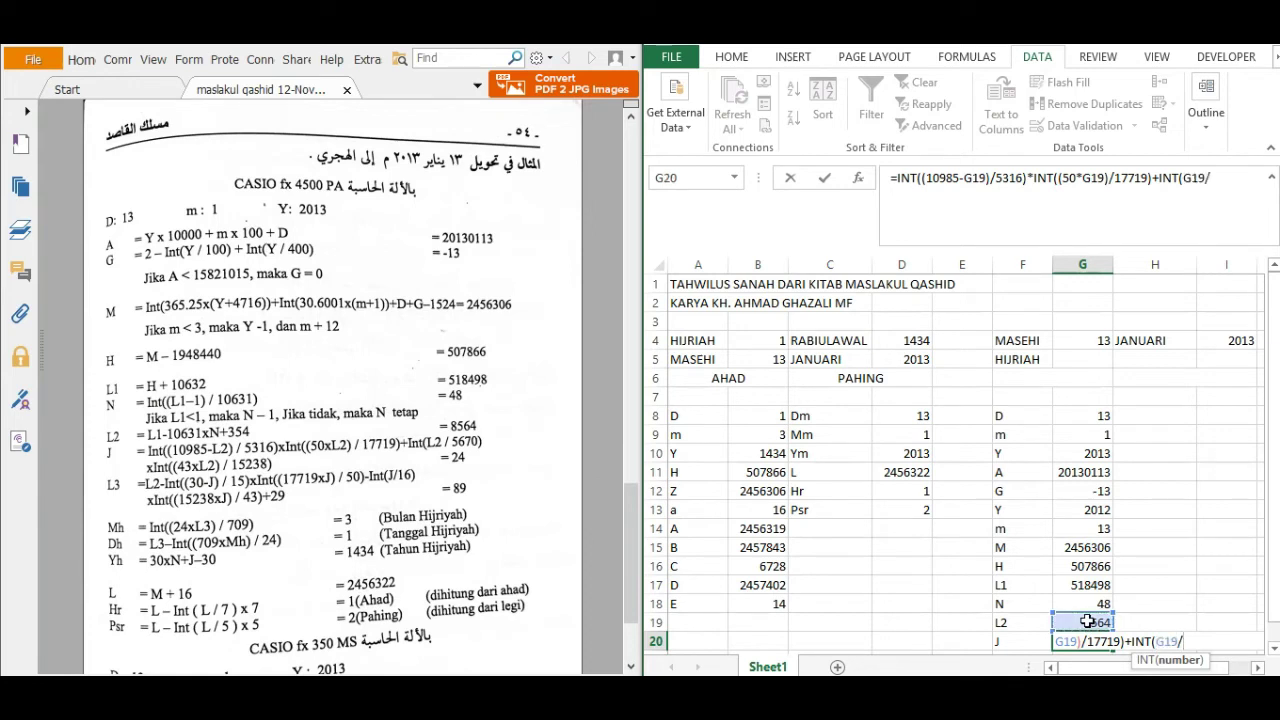
text(5670))
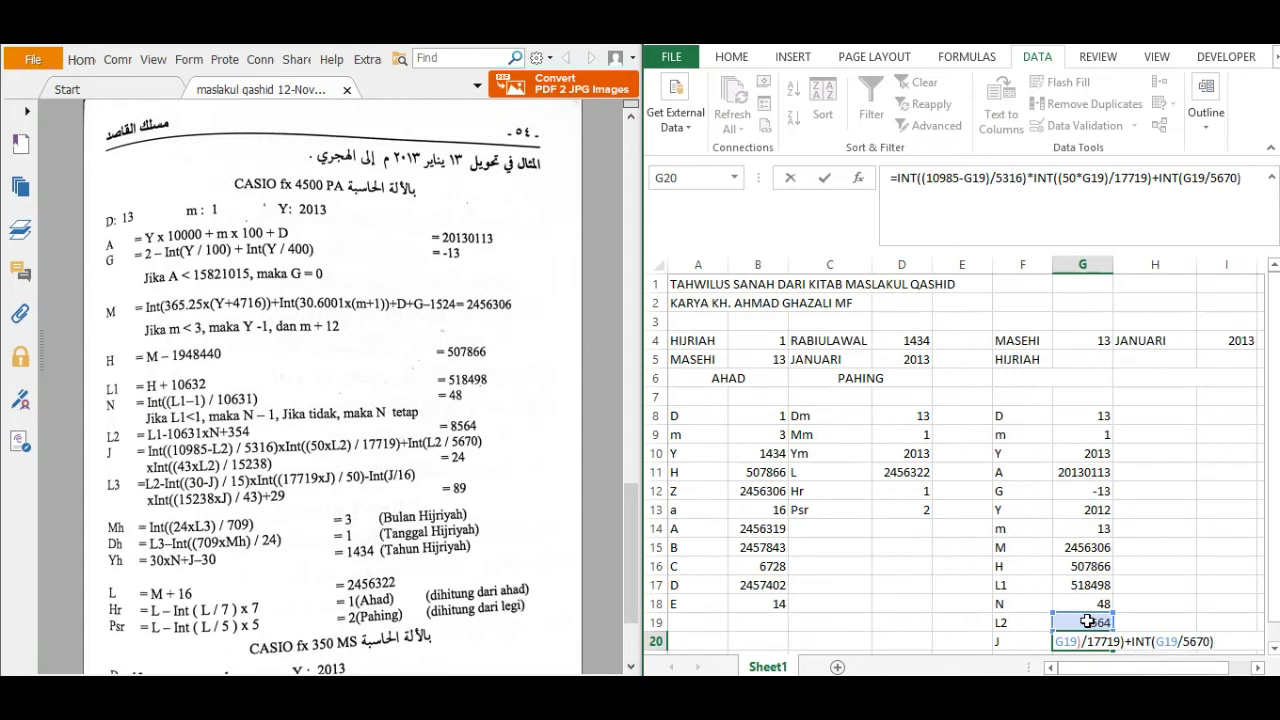
Step: Complete the G20 formula by multiplying its last term by INT((43*G19)/15238)
text(*INT)
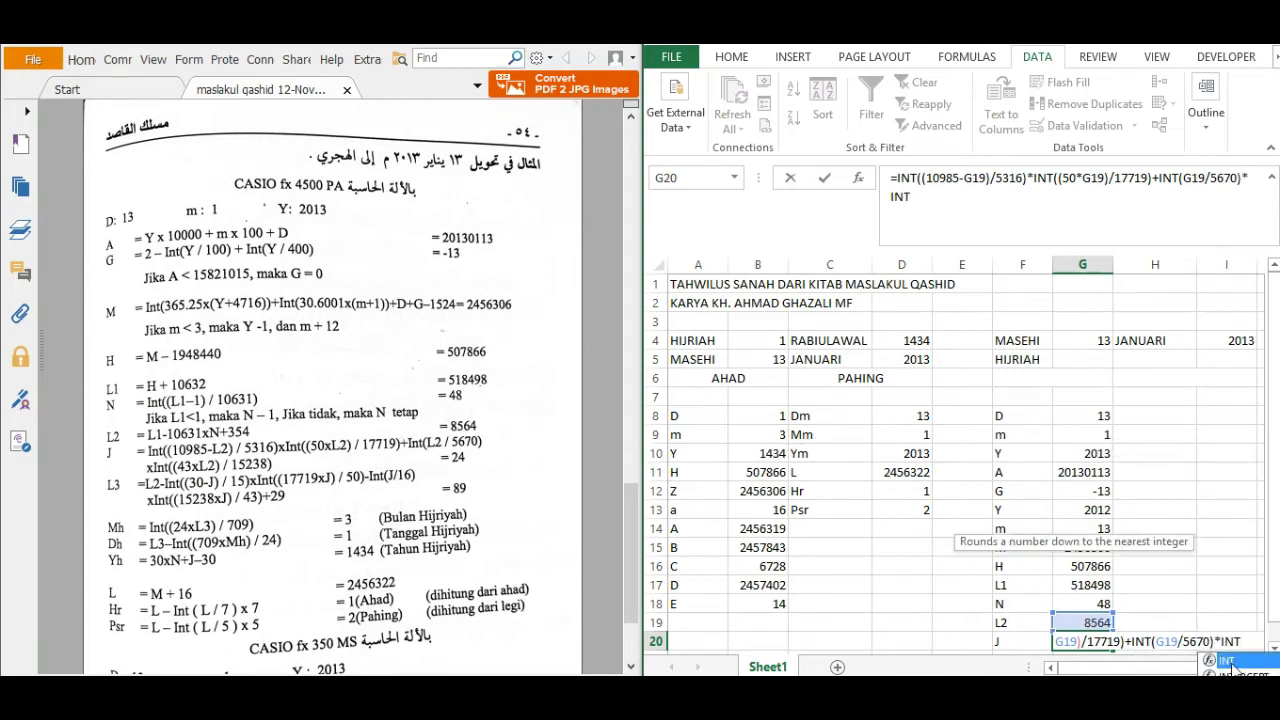
text(()
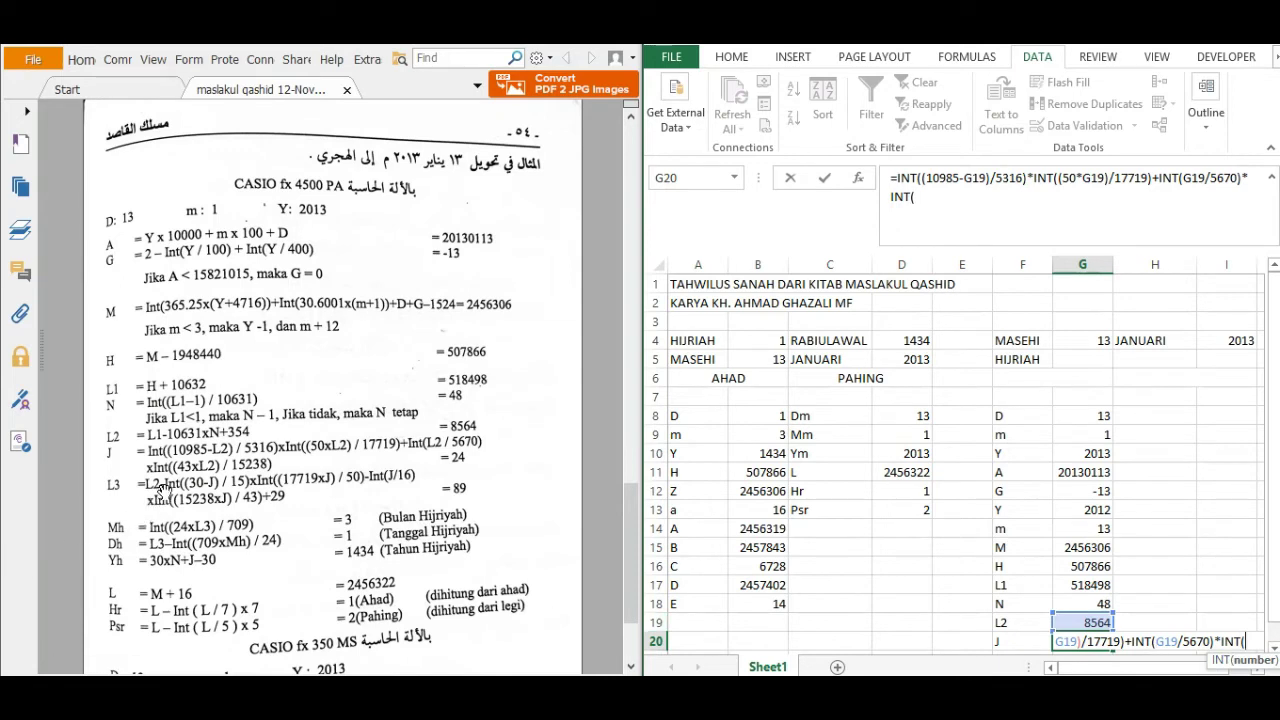
text((43*)
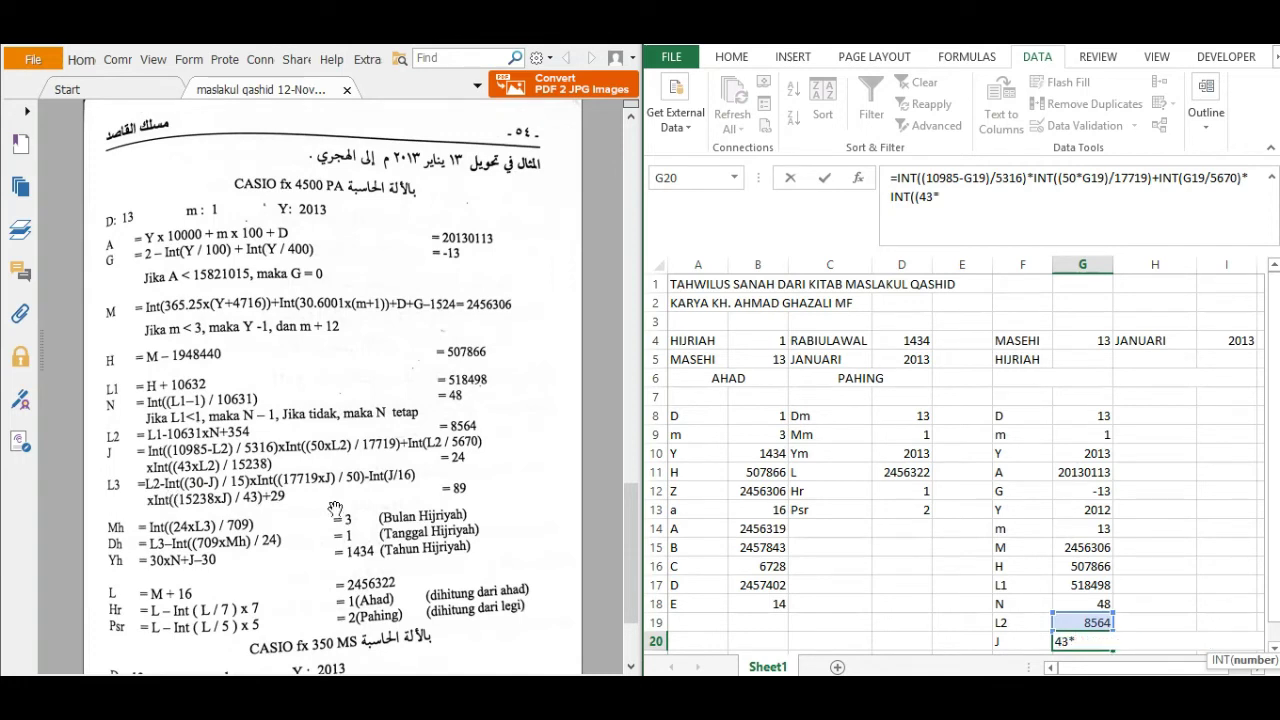
click(1100, 623)
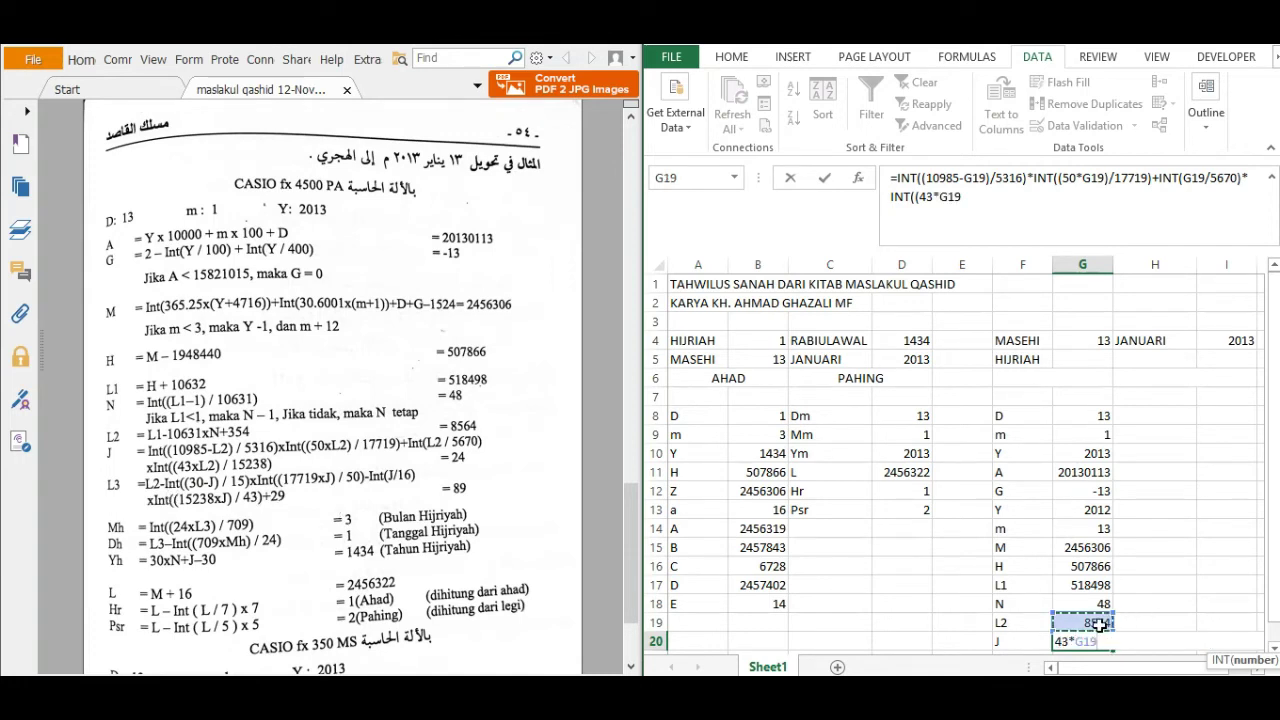
text()/15238)
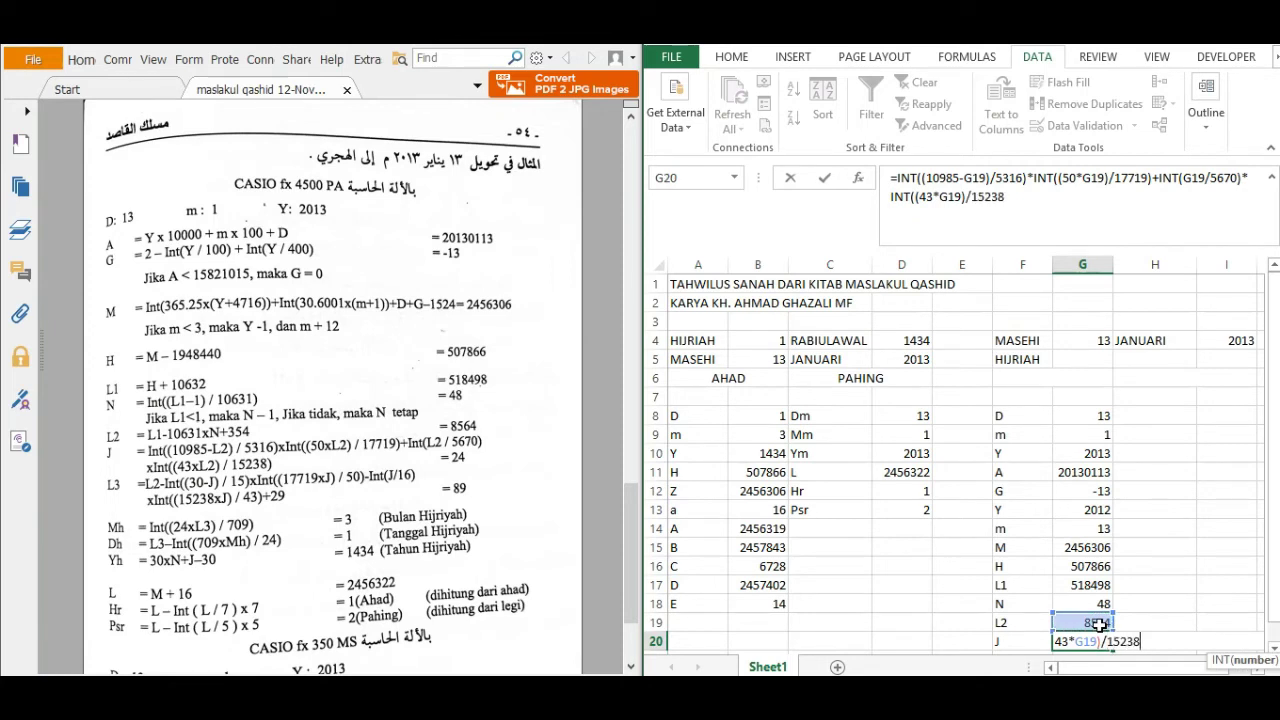
text())
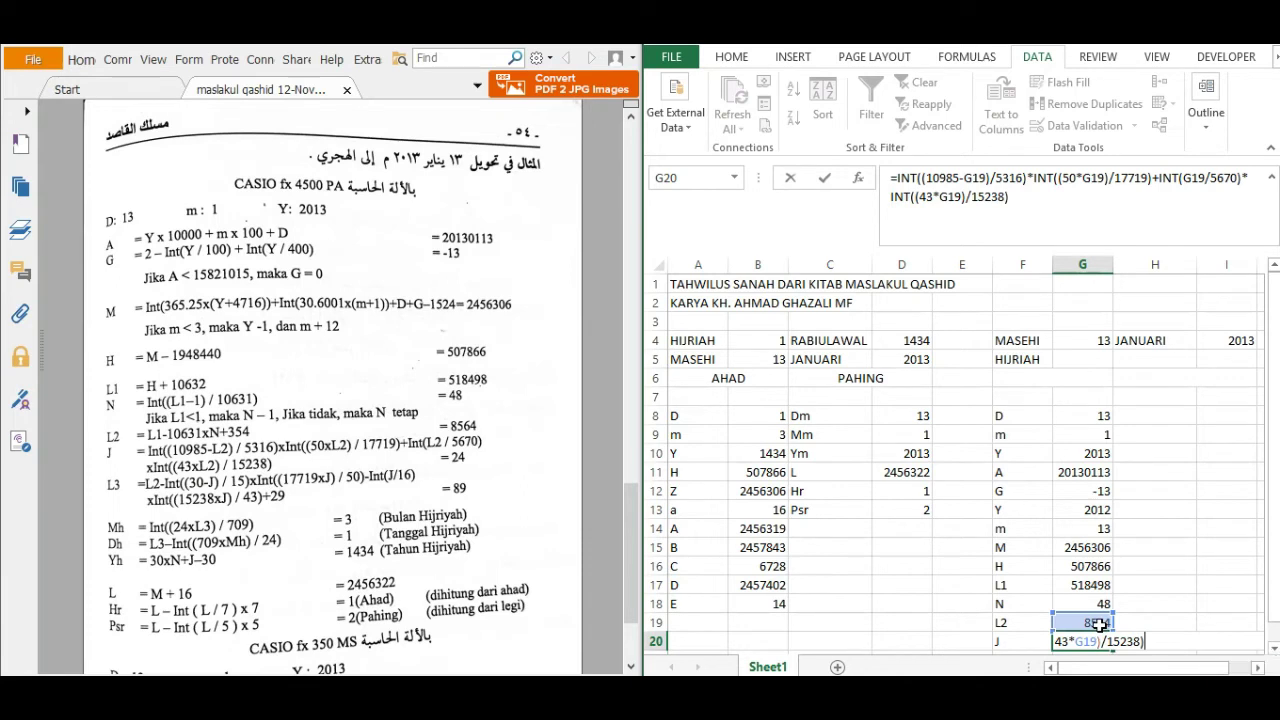
key(Return)
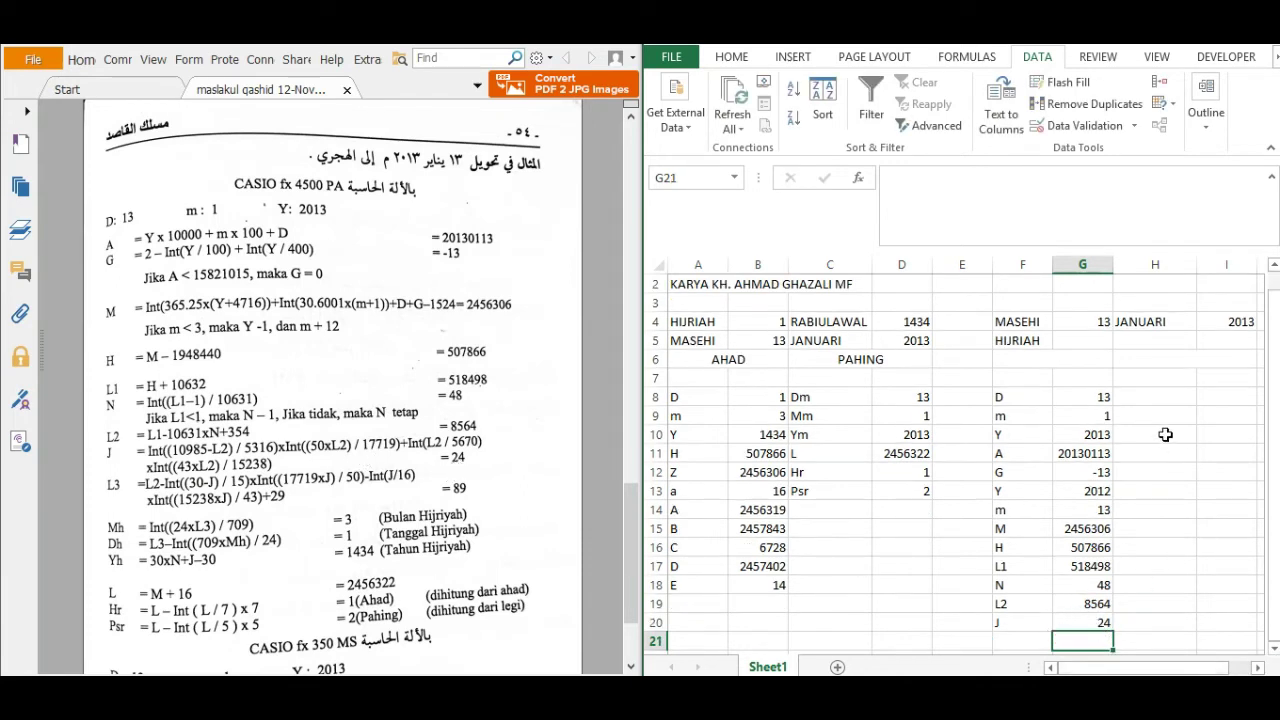
Step: Label H8 as L3 and begin the I8 formula with =G19
click(1140, 412)
scroll(1270, 390, up, 1)
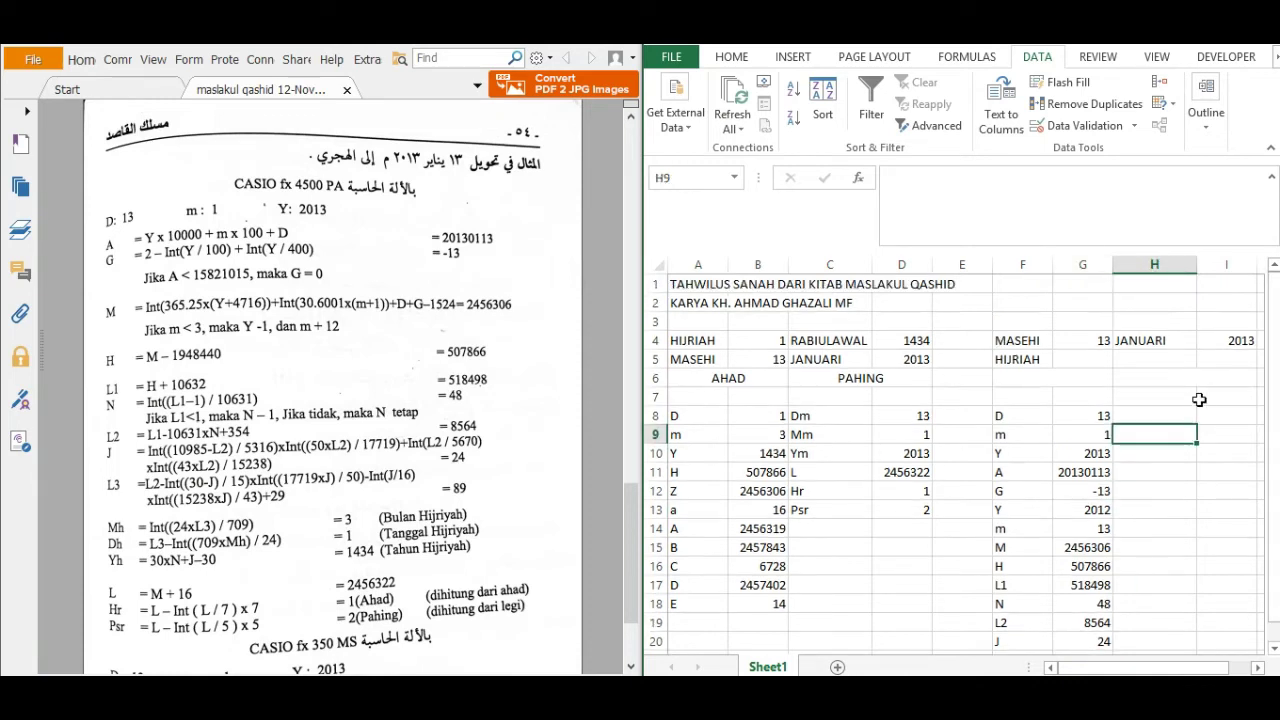
click(1152, 414)
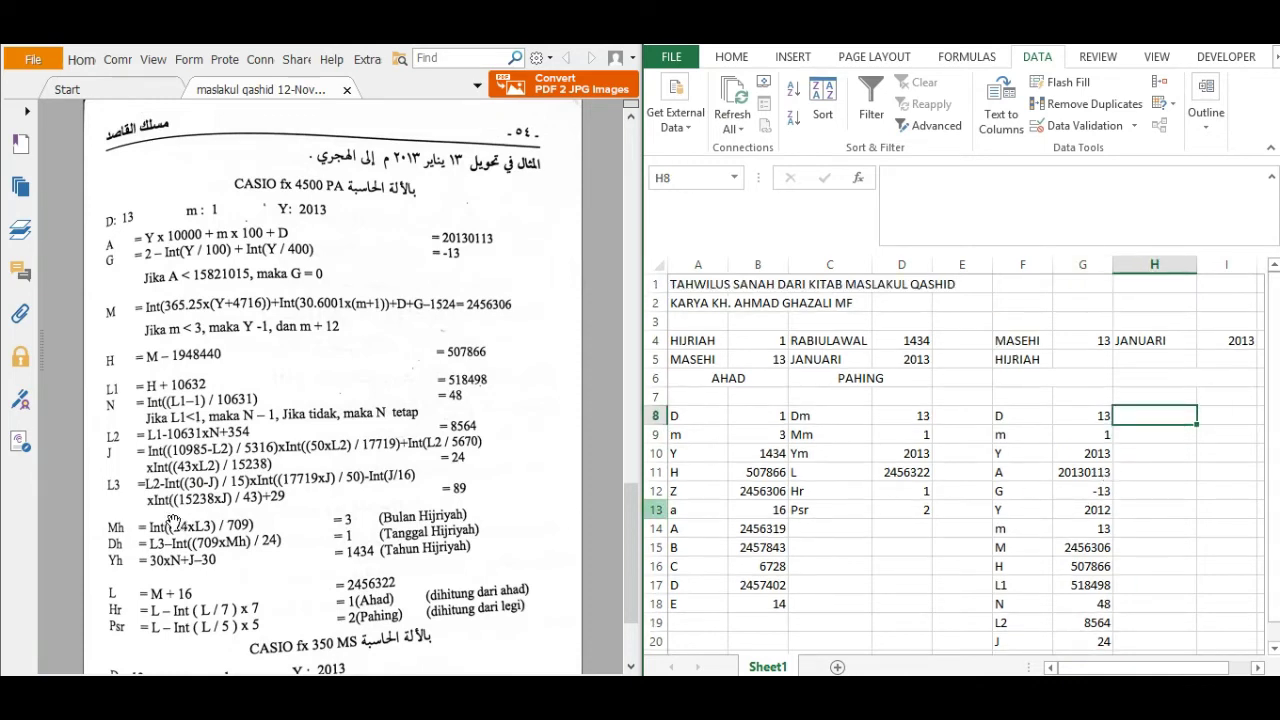
text(L3)
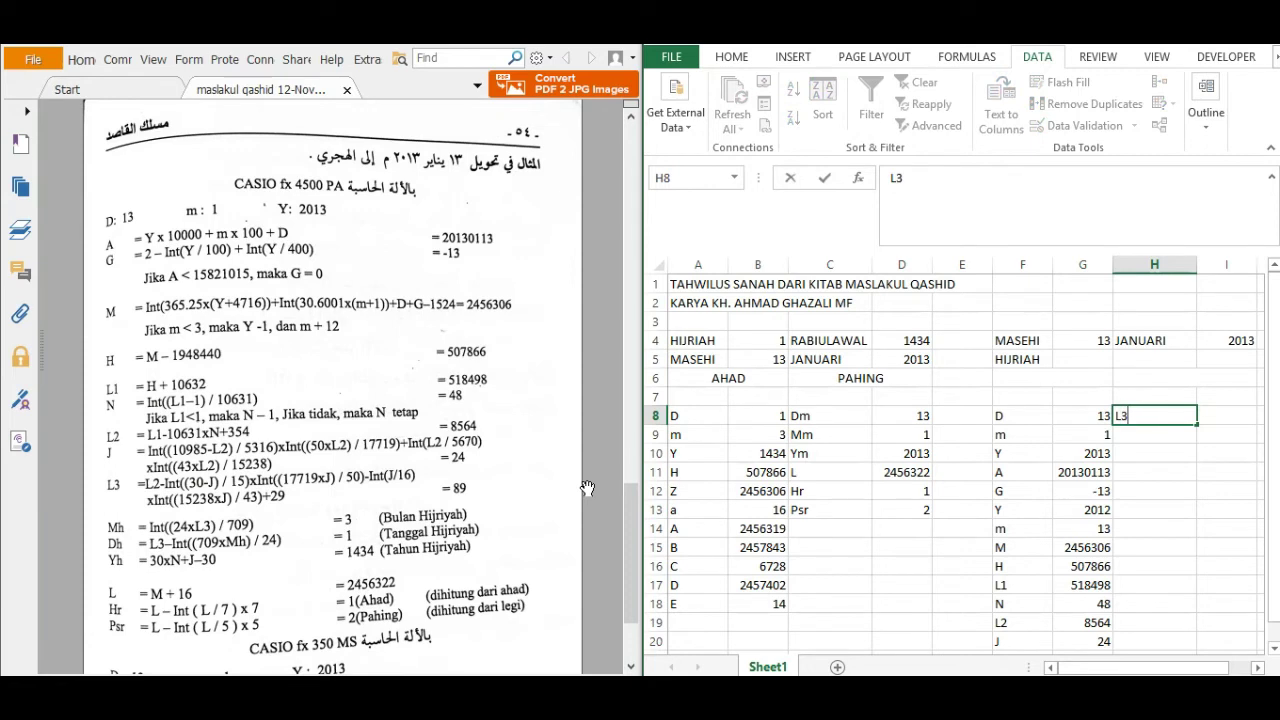
key(Tab)
text(=)
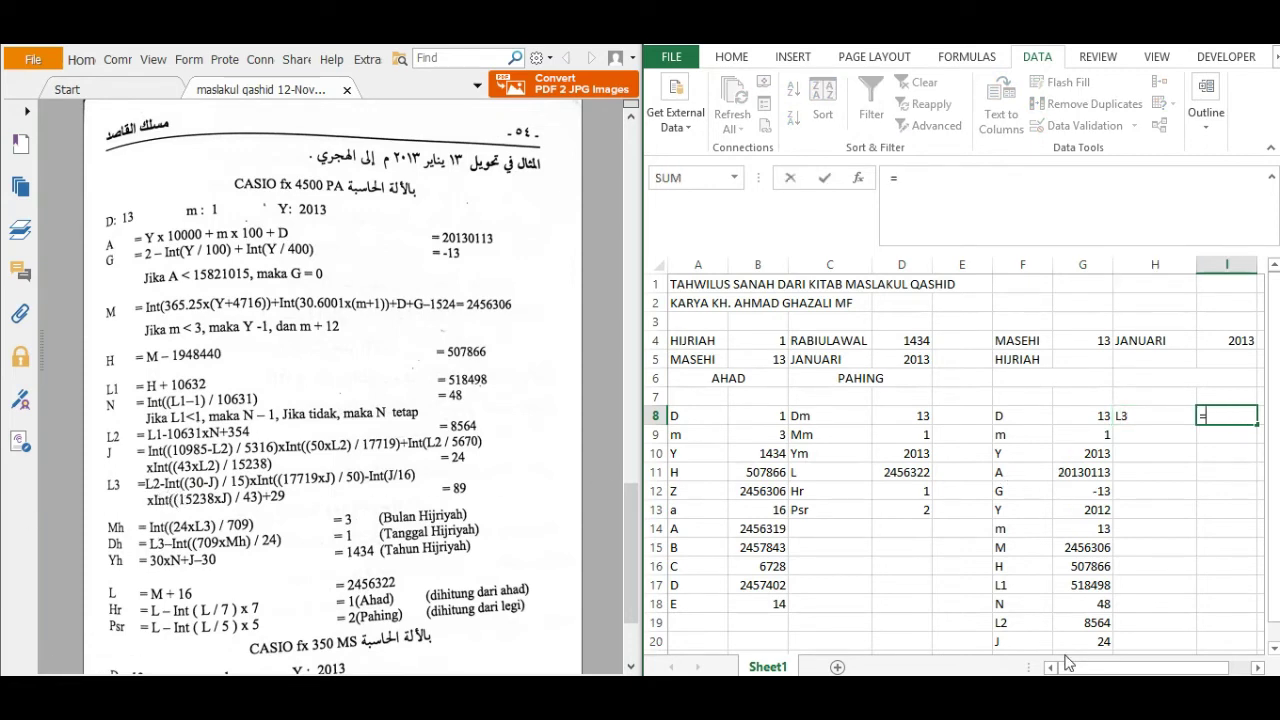
click(1082, 620)
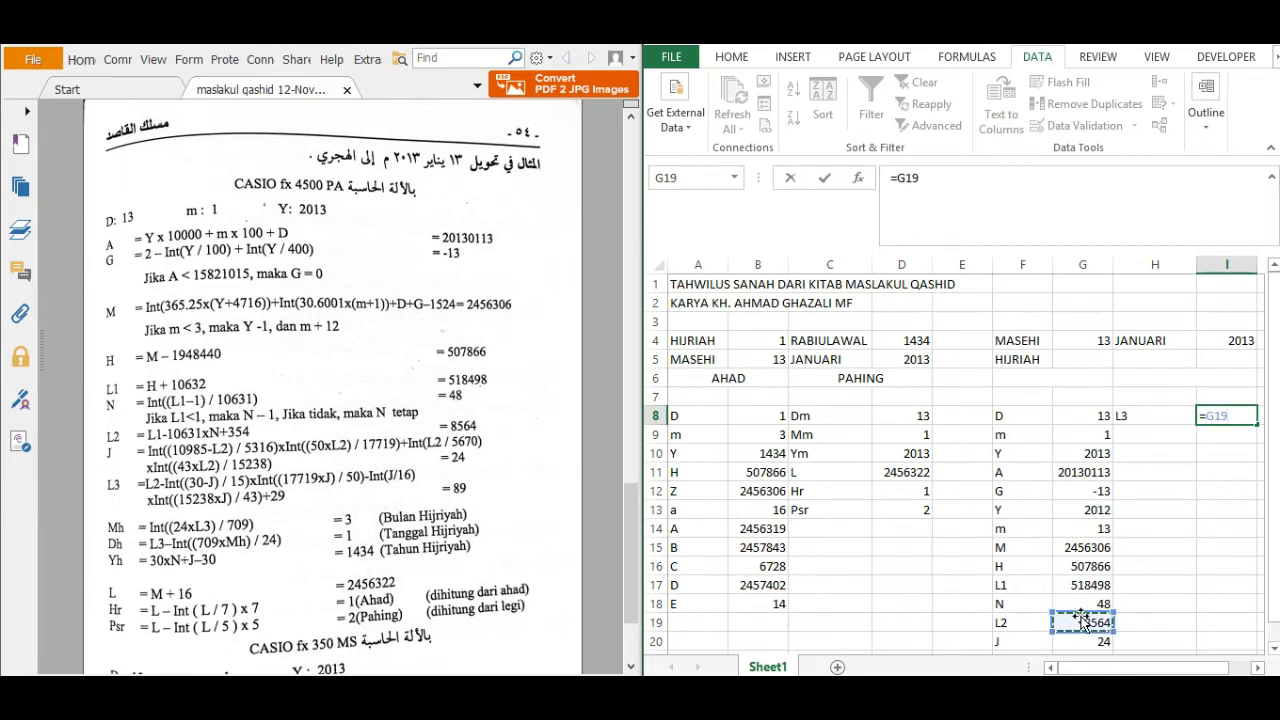
Step: Extend the I8 formula by subtracting the term INT((30-G20)/15)
text(-IN)
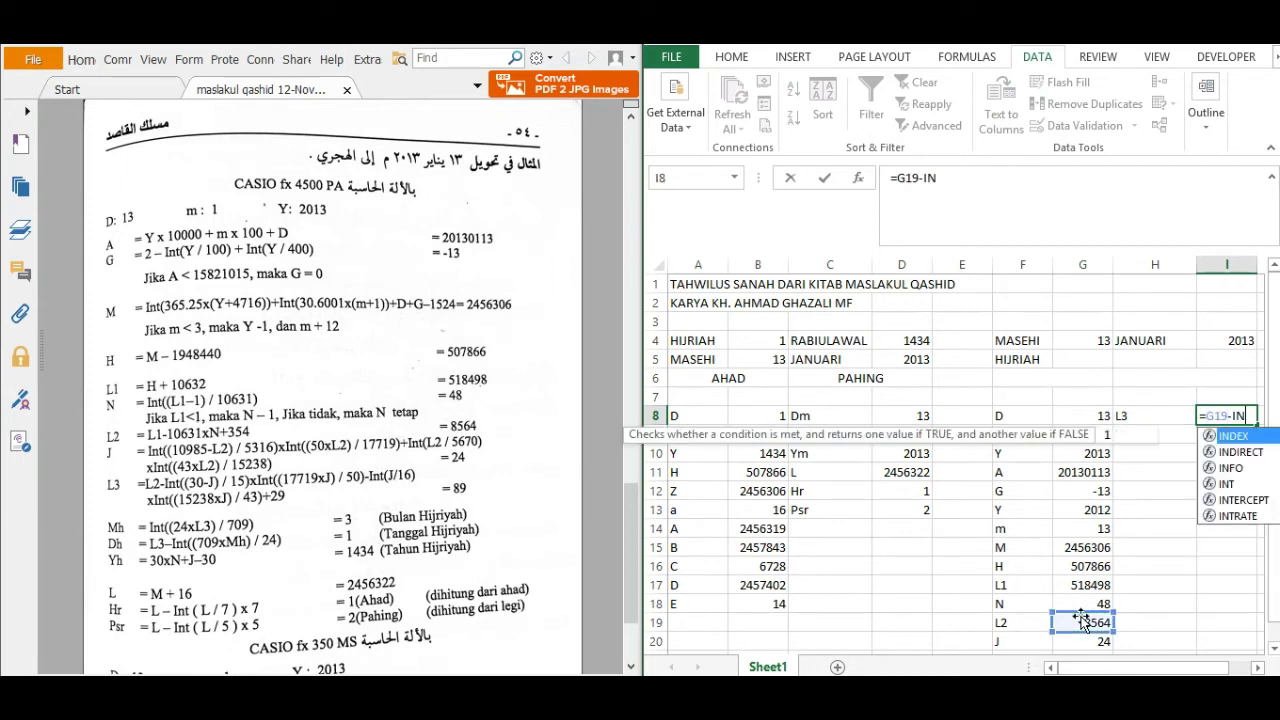
text(T()
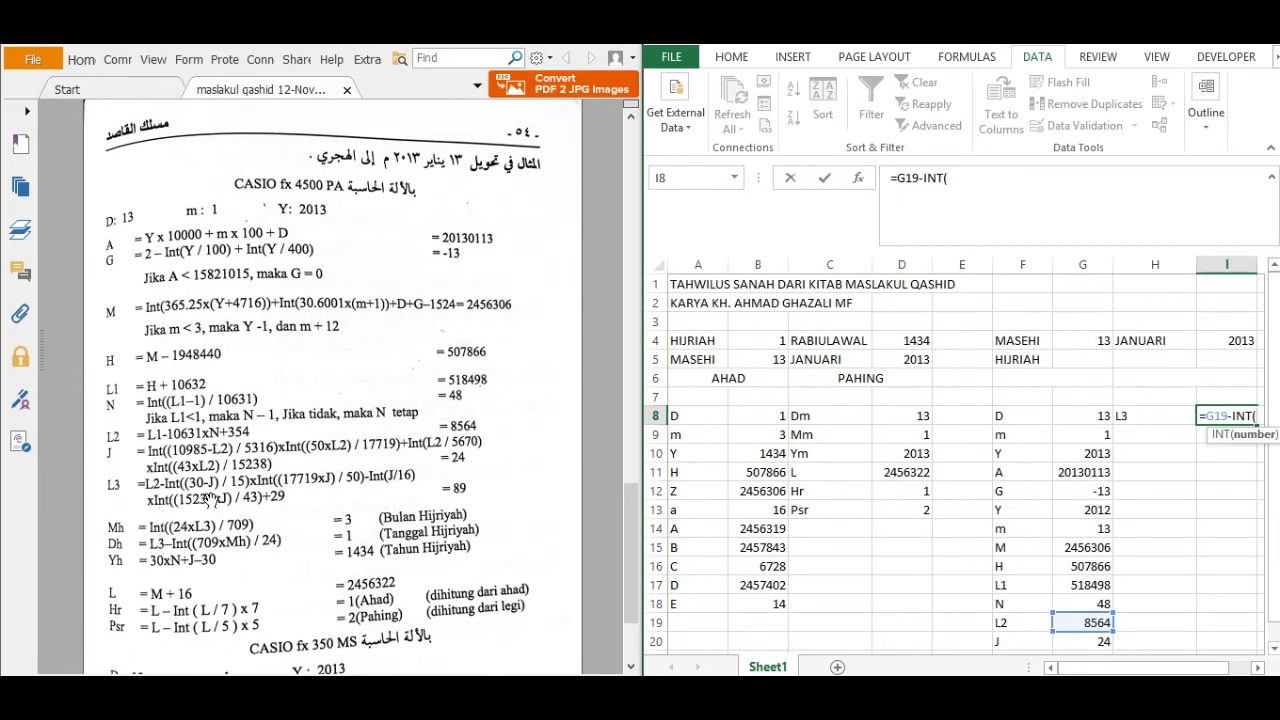
text((30)
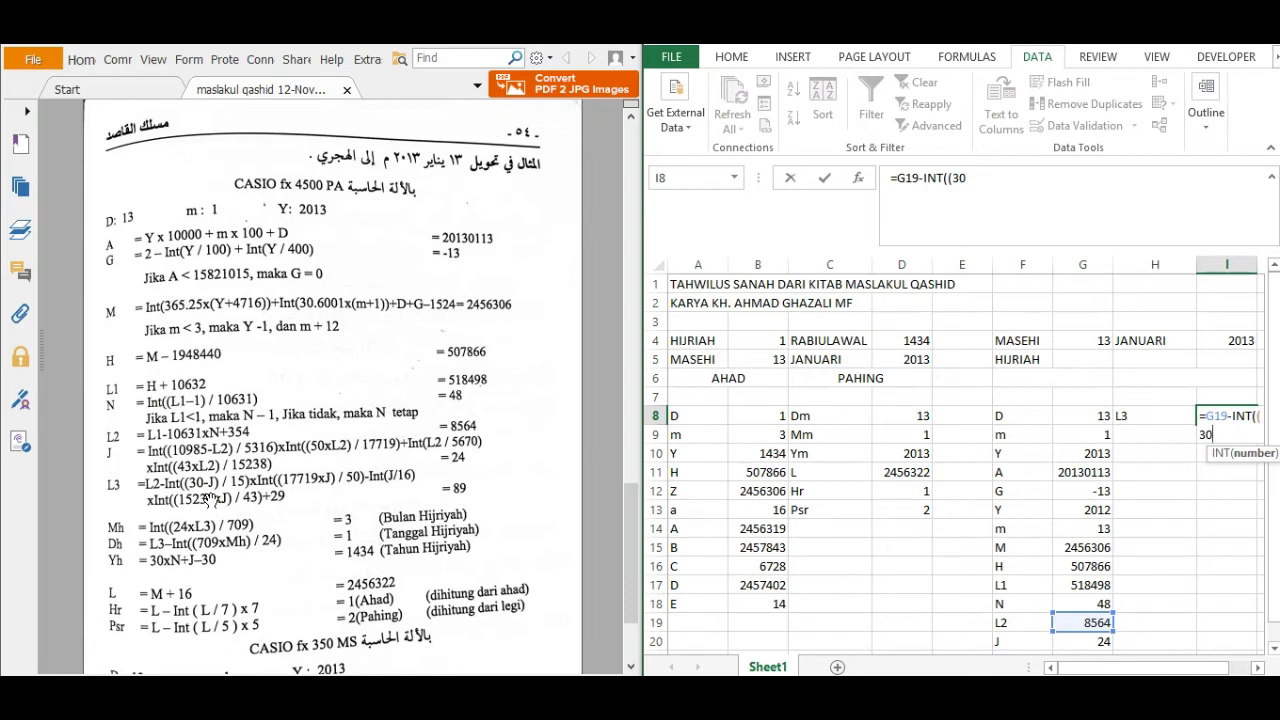
text(-)
click(1095, 641)
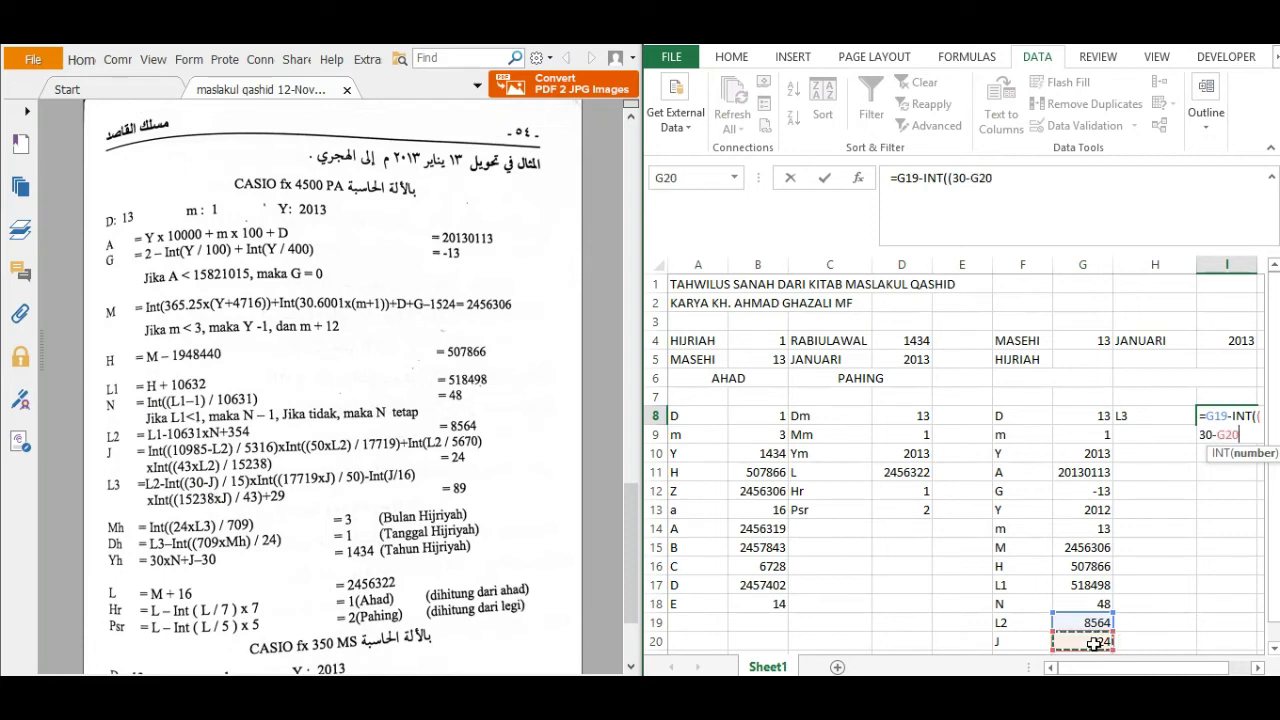
text()/1)
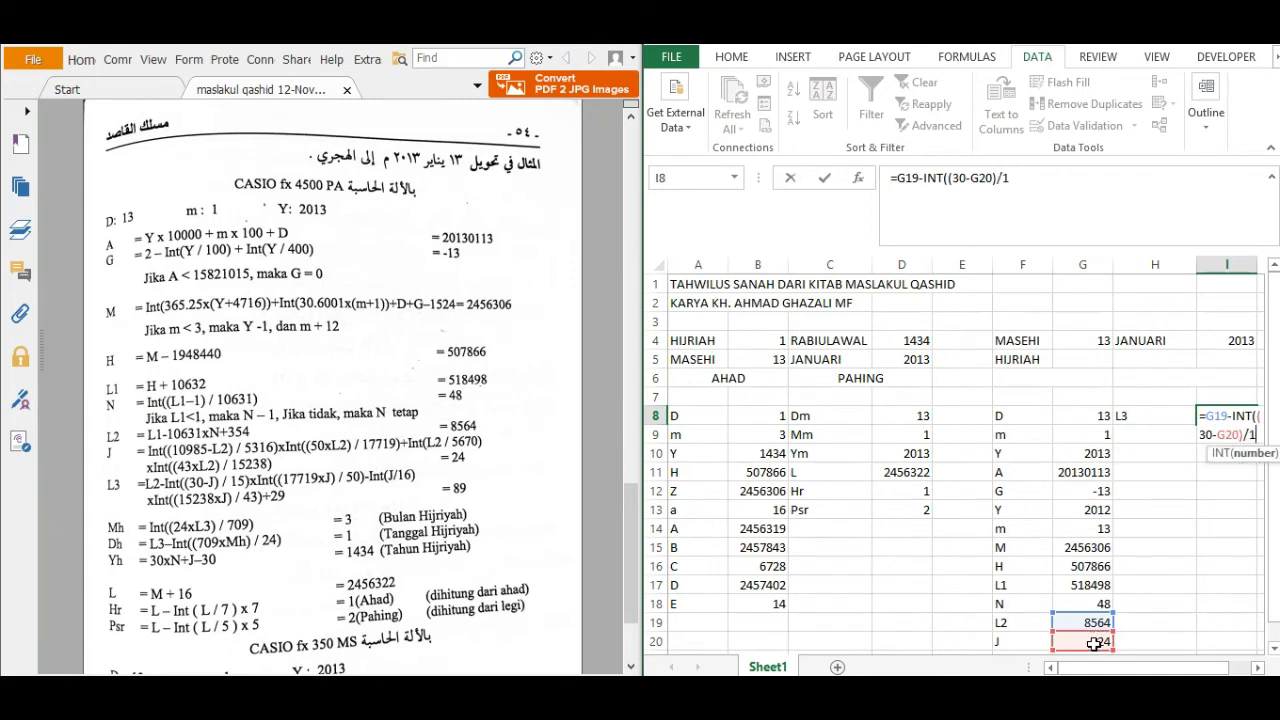
text(5)*INT)
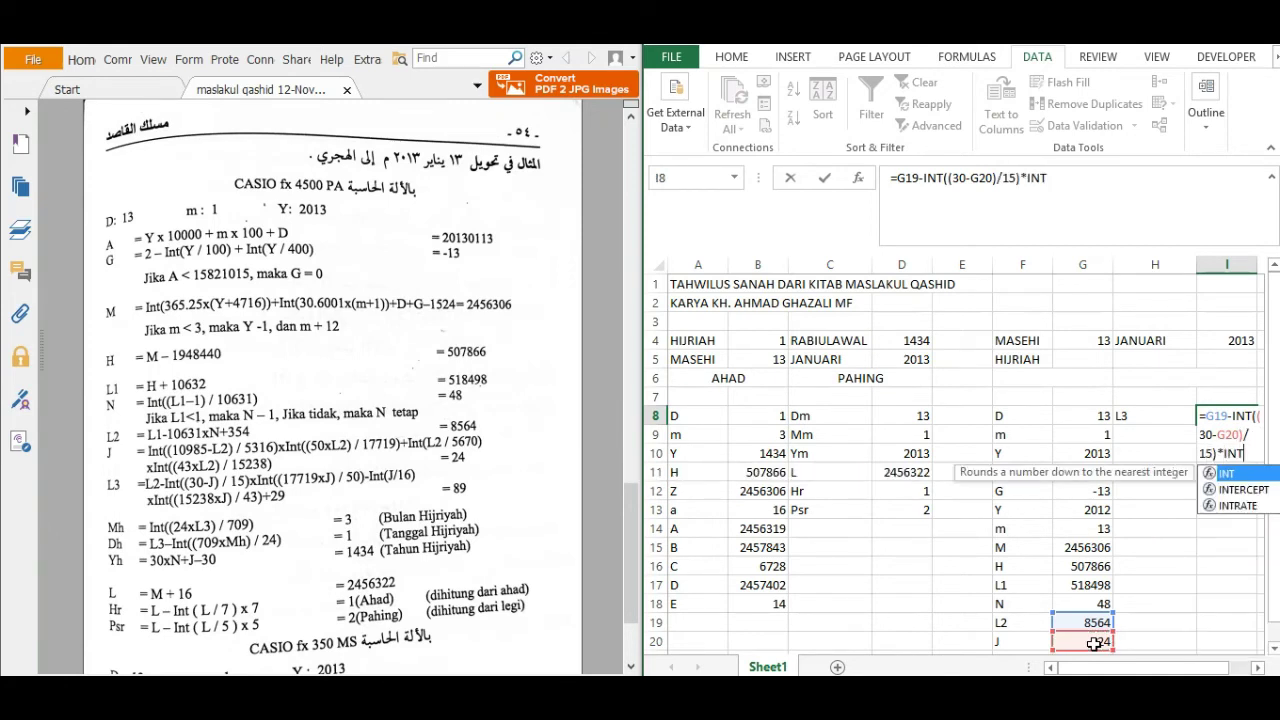
Step: Multiply the subtracted term in the I8 formula by INT((17719*G20)/50)
double_click(1240, 475)
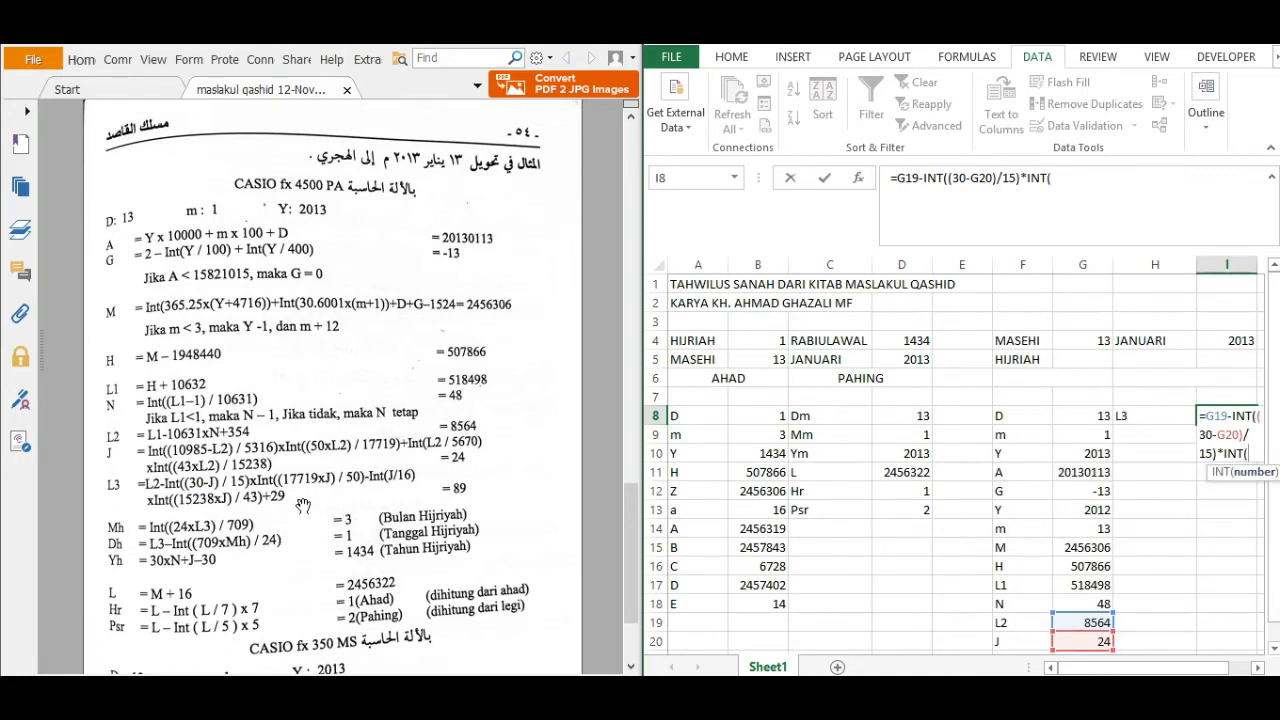
text((17719)
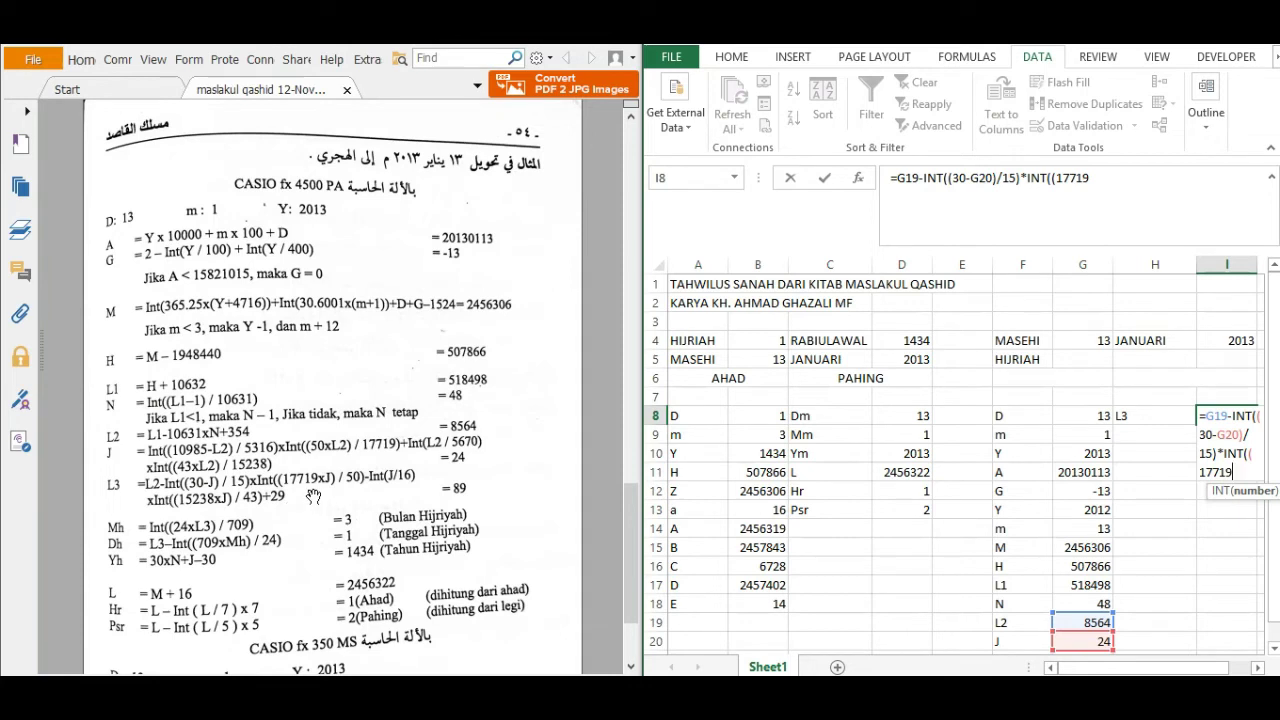
text(*)
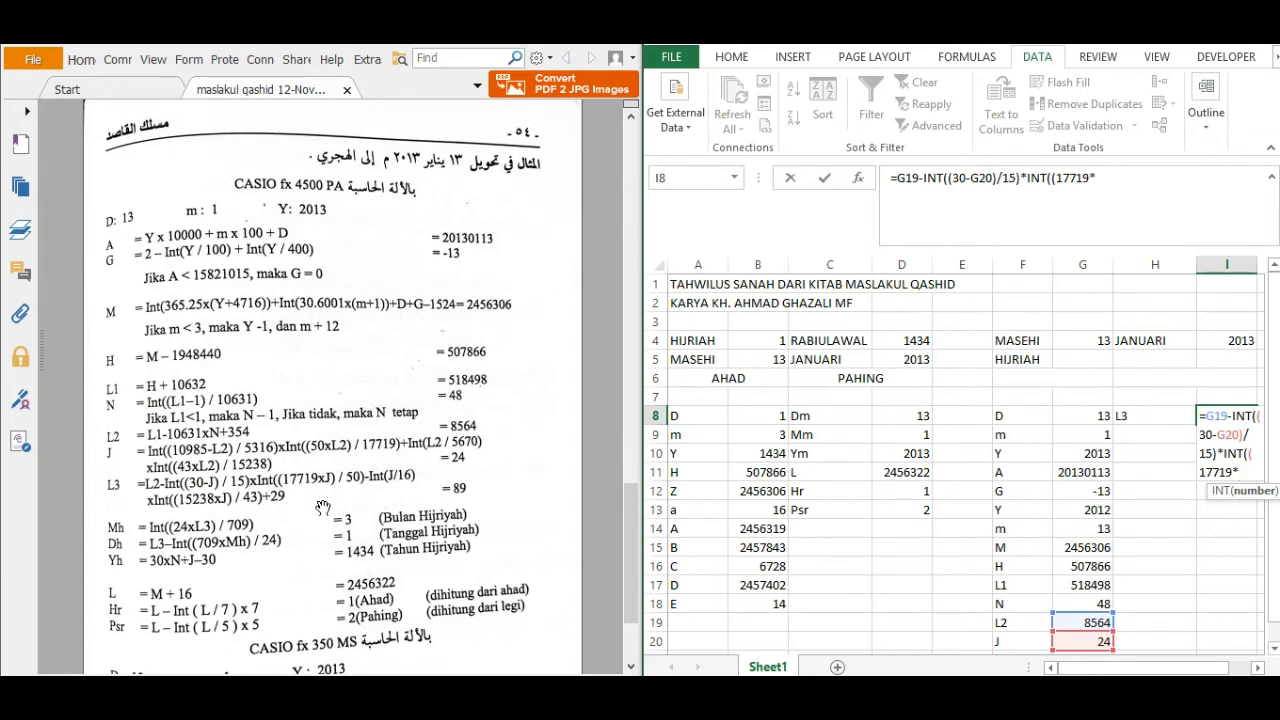
click(1081, 642)
text())
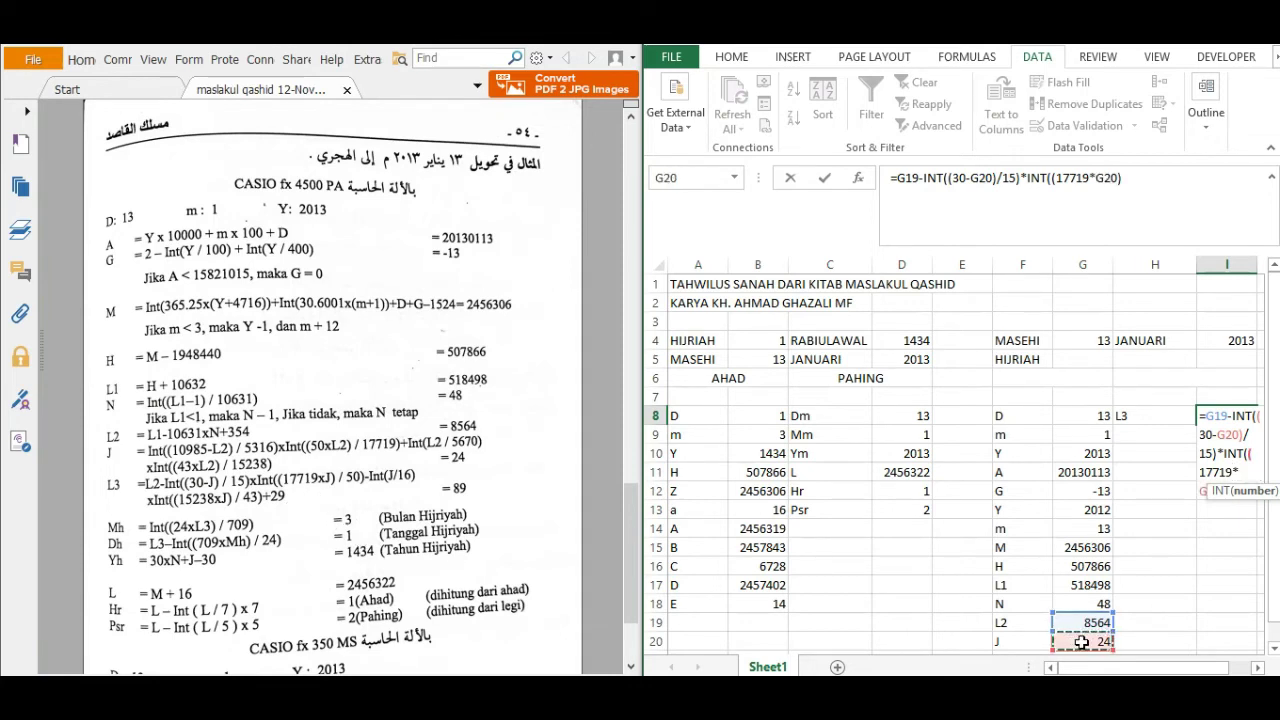
text(/50)
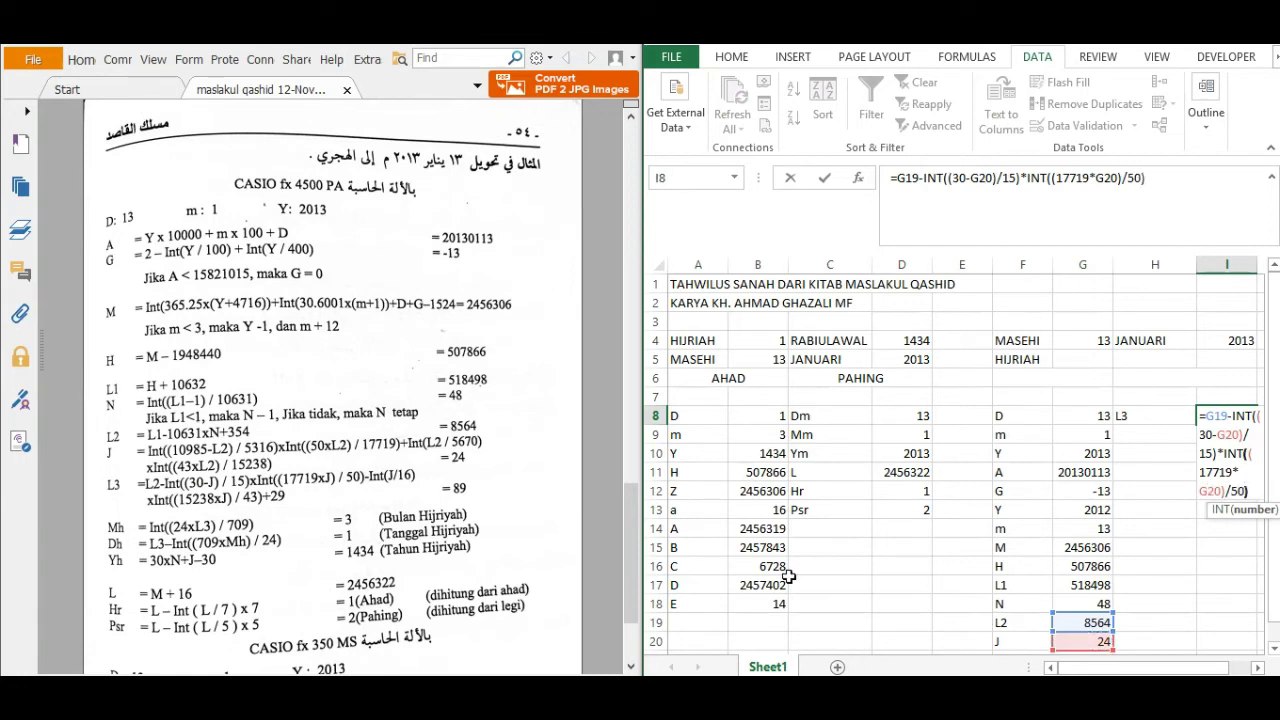
Step: Add the term -INT(G20/16) to the I8 formula
text()-INT()
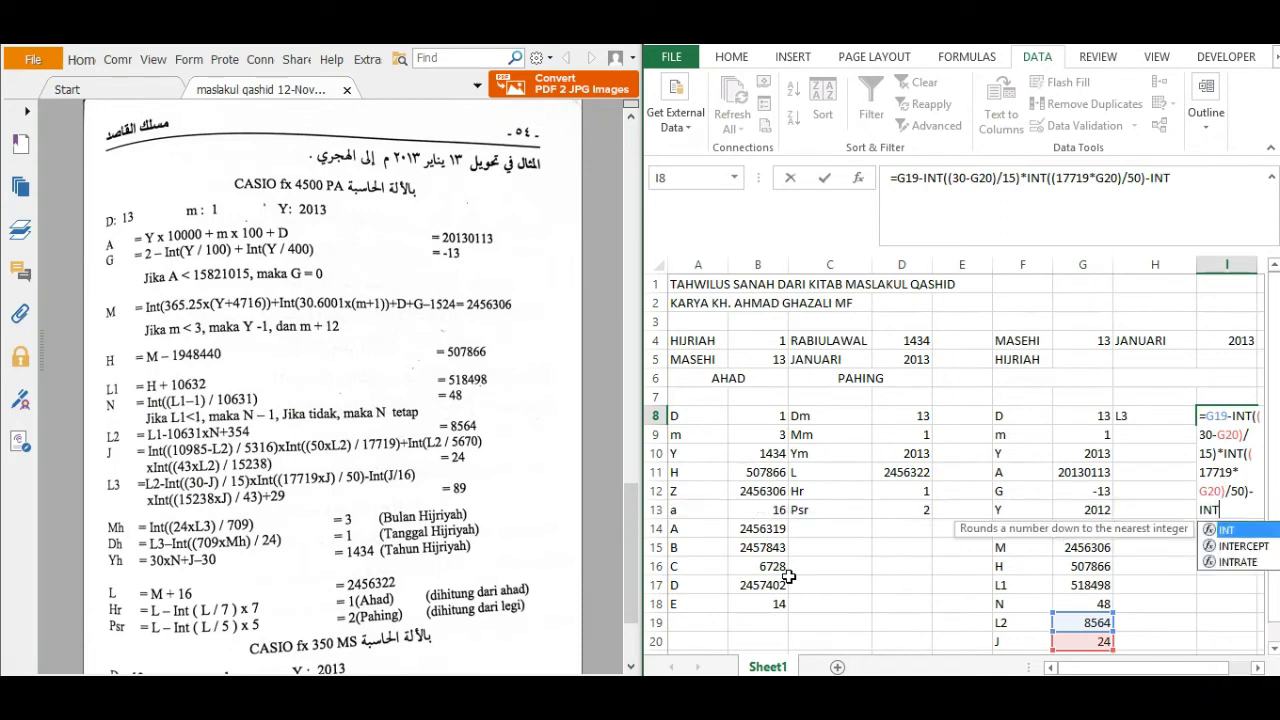
double_click(1248, 537)
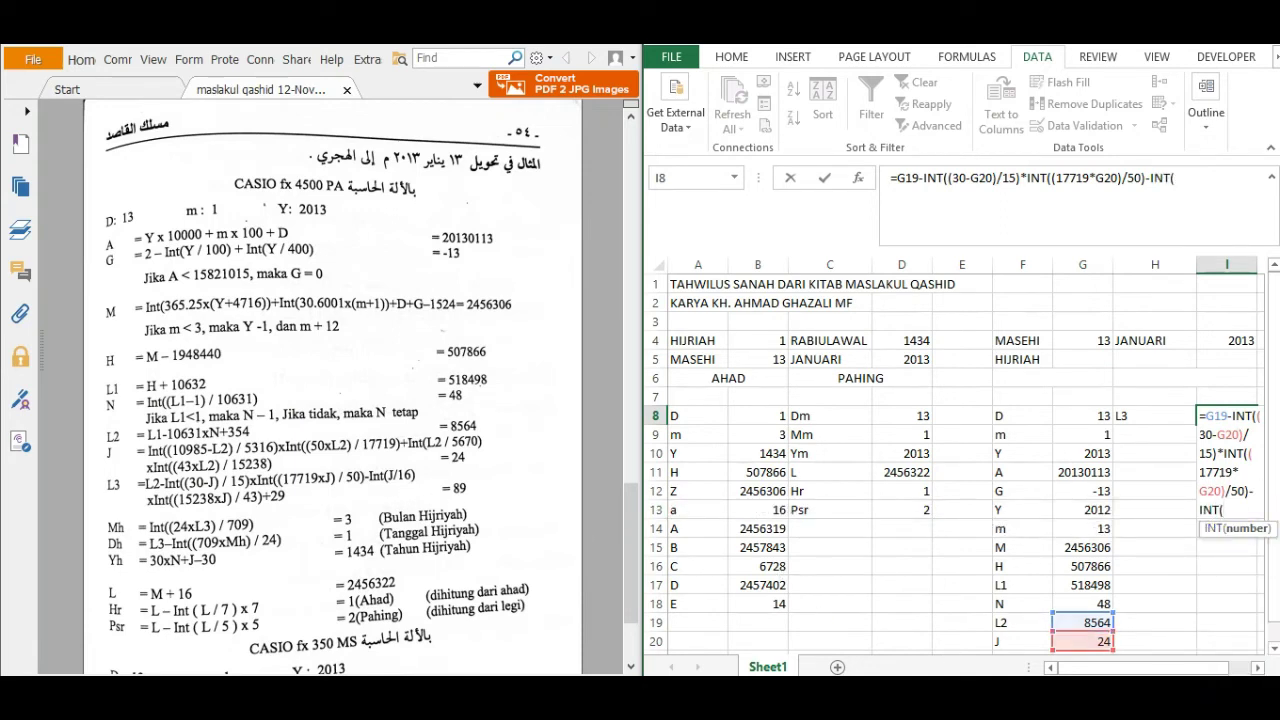
click(1078, 642)
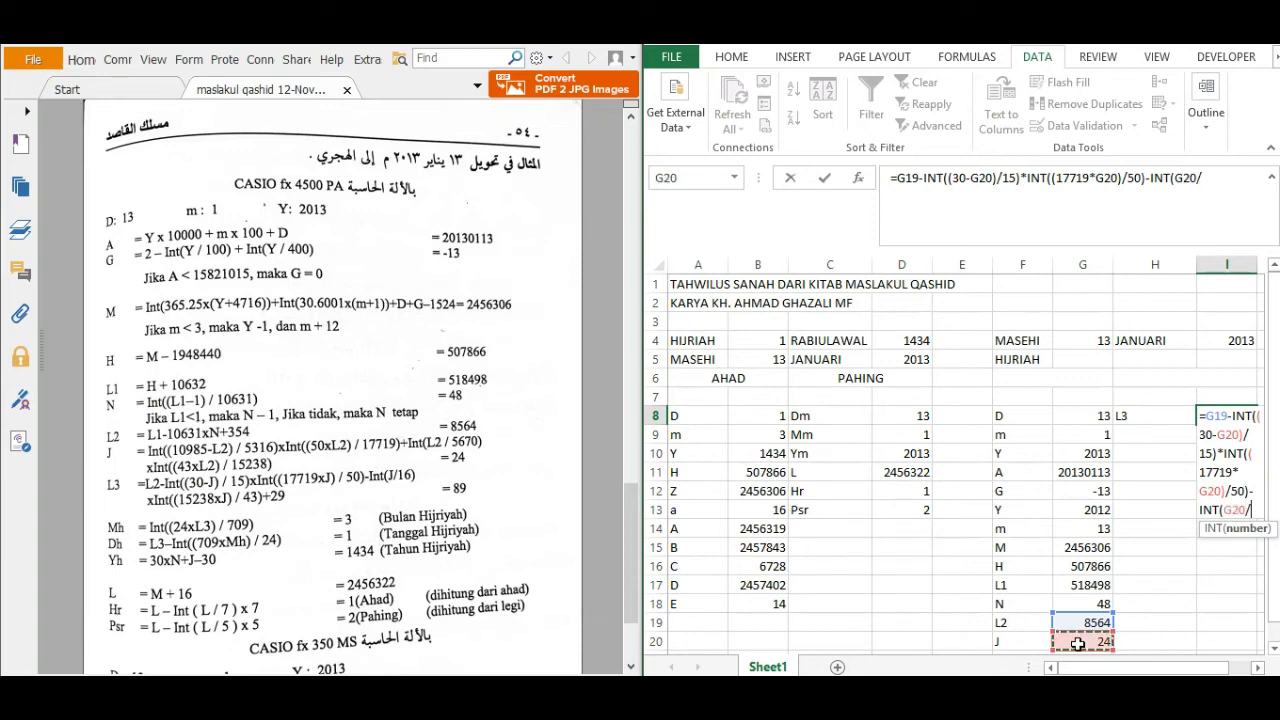
text(/16))
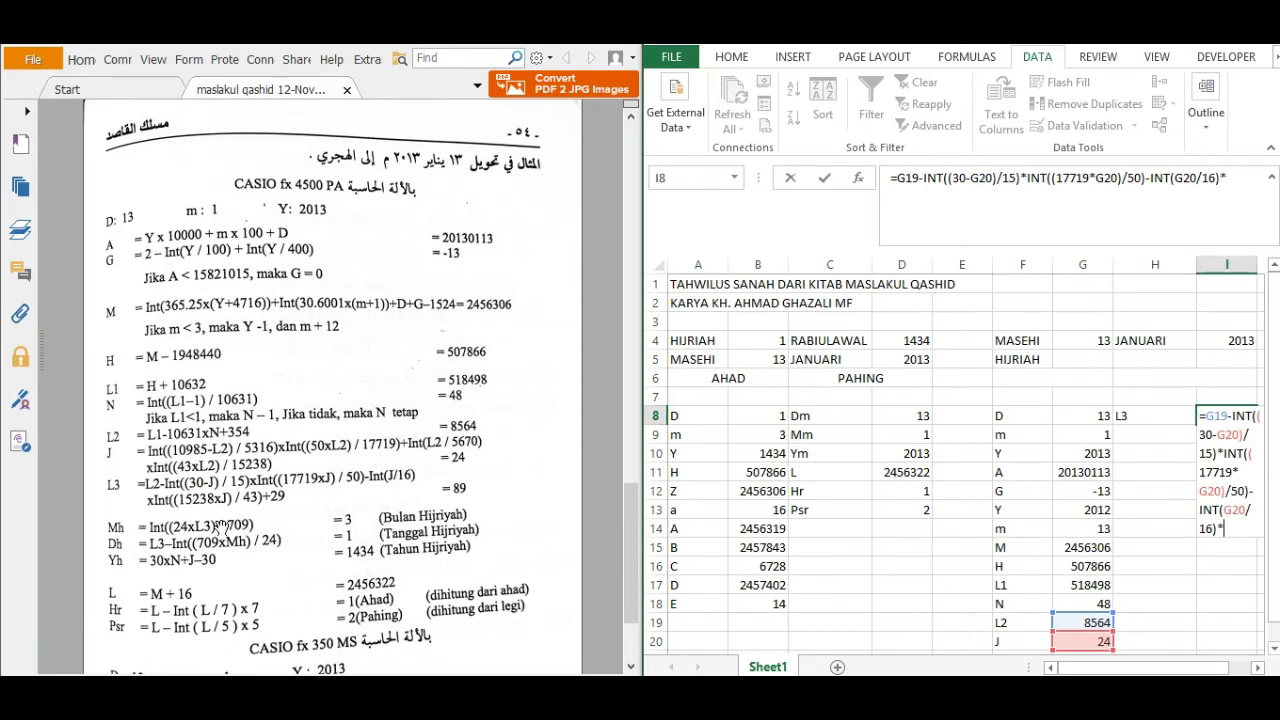
Step: Complete the I8 formula by multiplying its last term by INT((15238*G20)/43) and adding 29
text(*INT(()
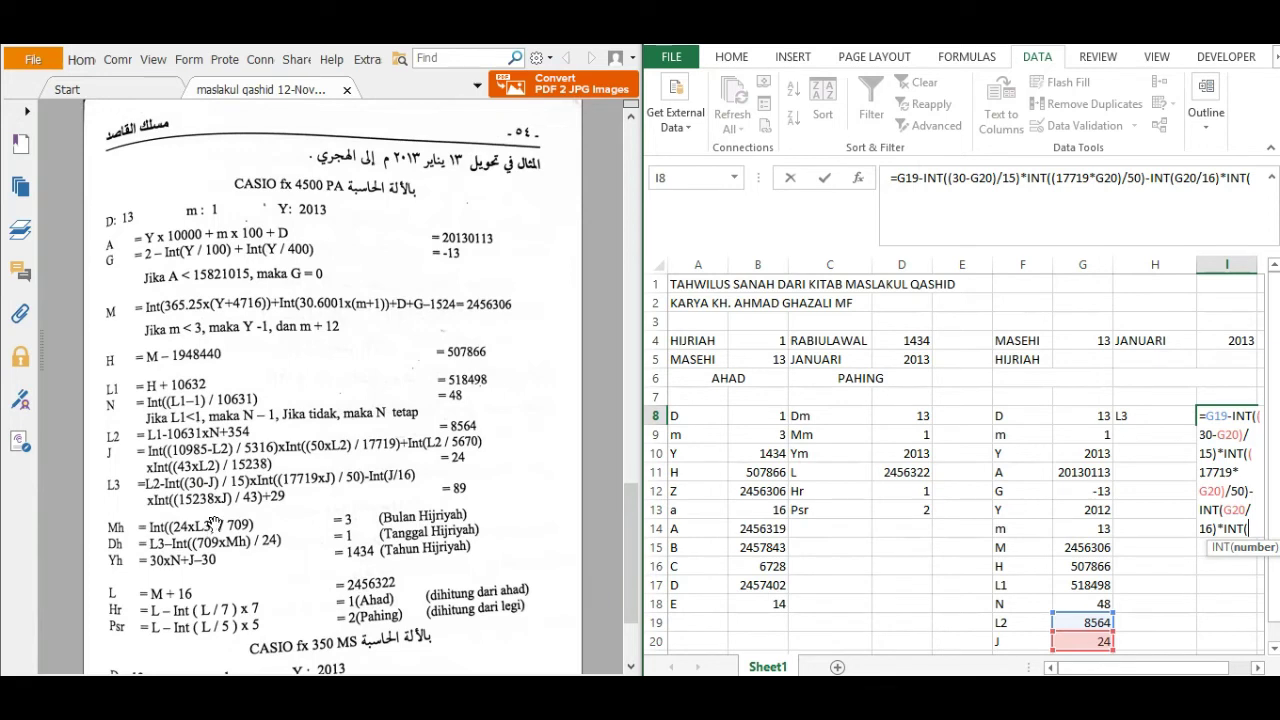
text(152)
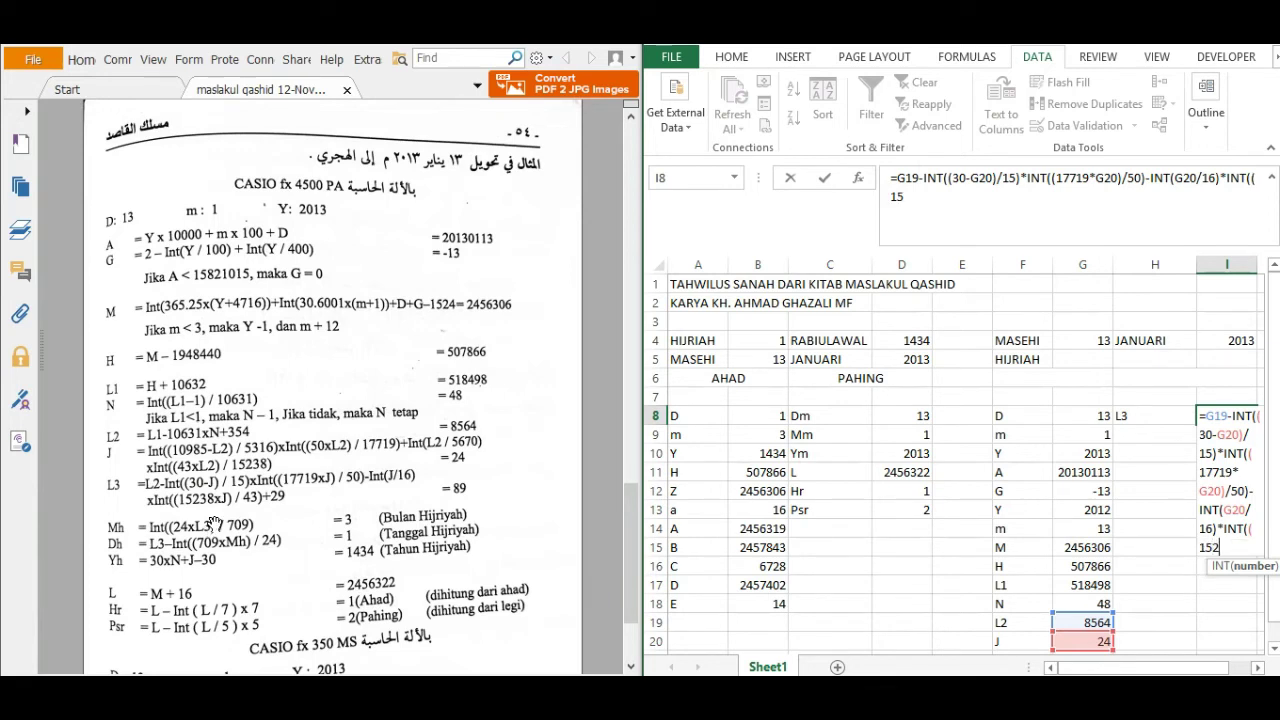
text(38*)
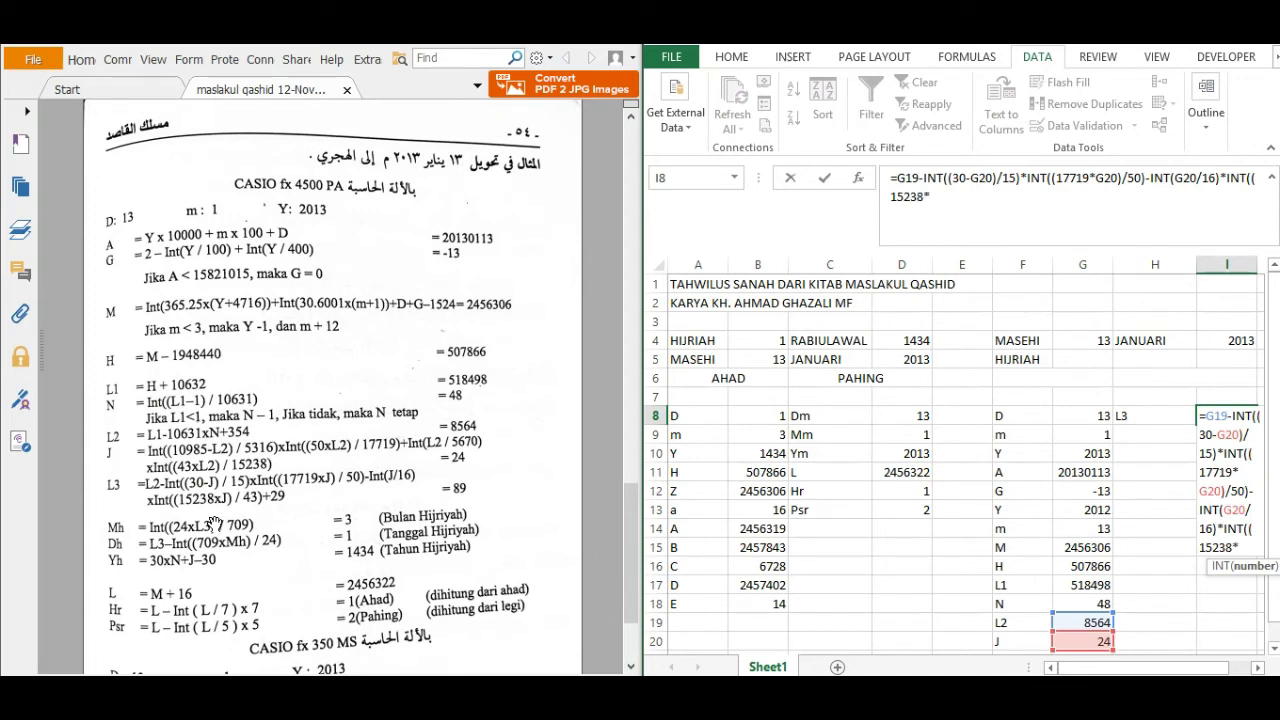
click(1101, 642)
text())
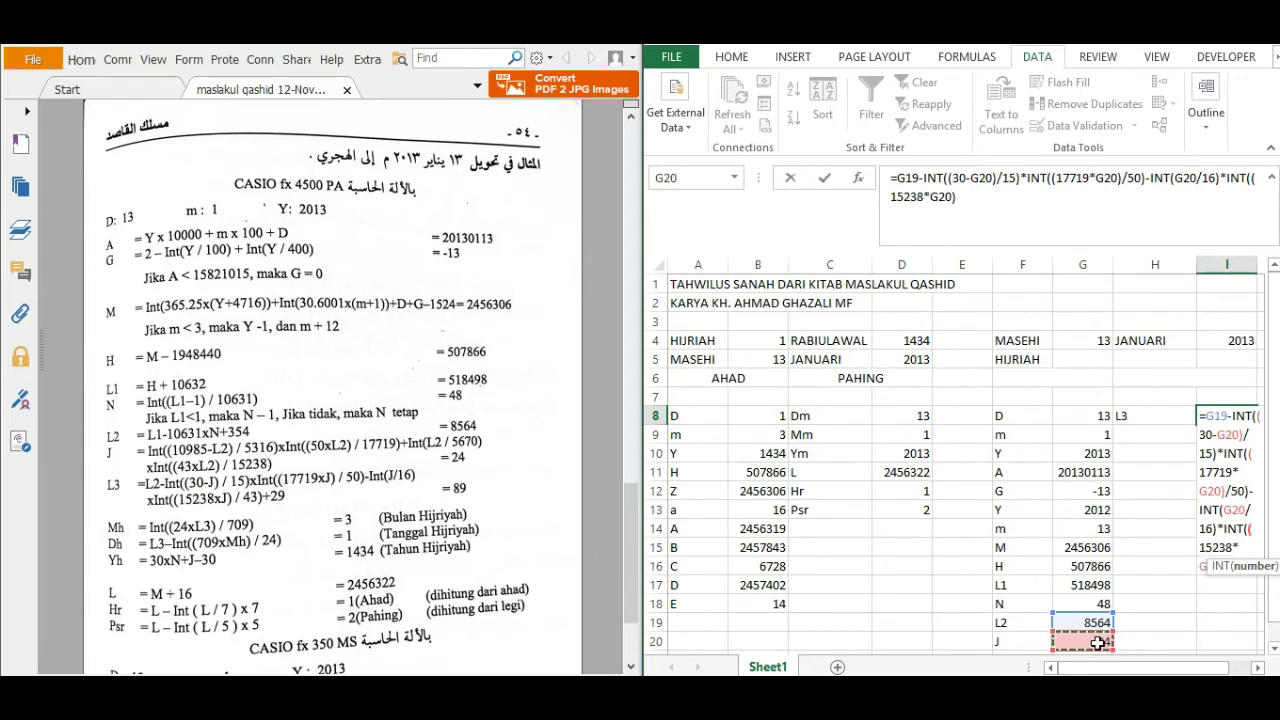
text(/43)
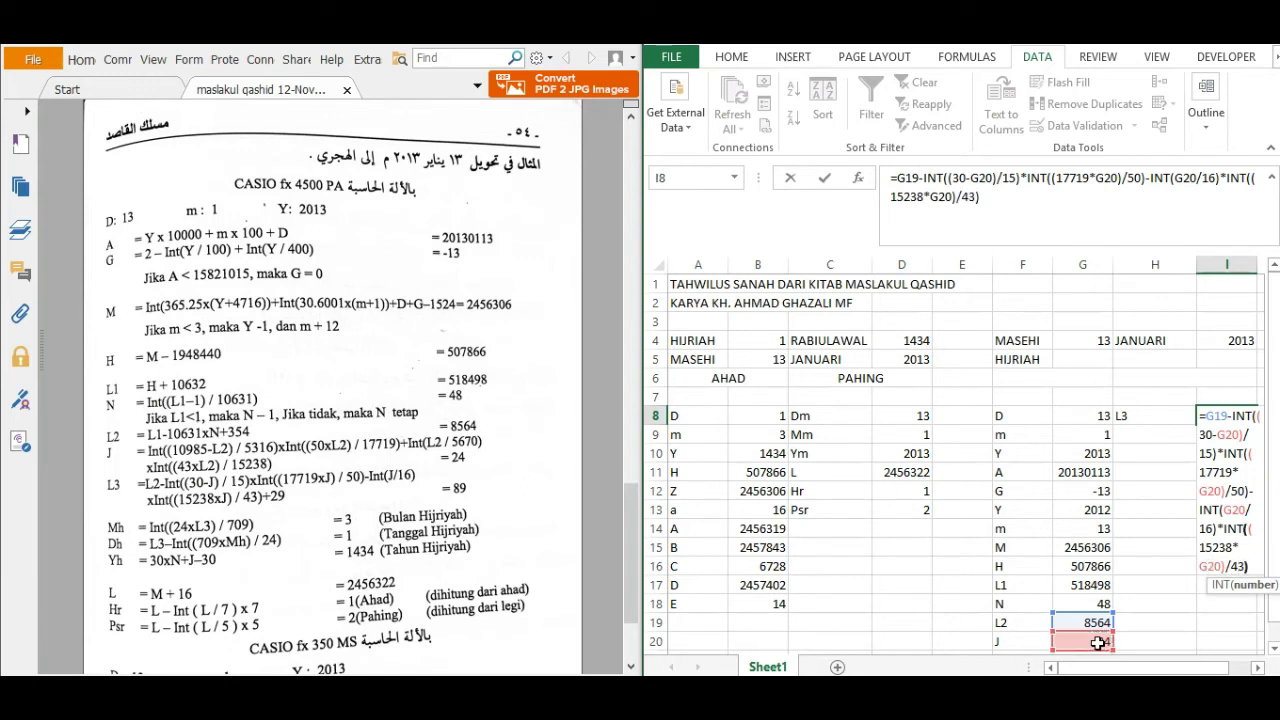
text())
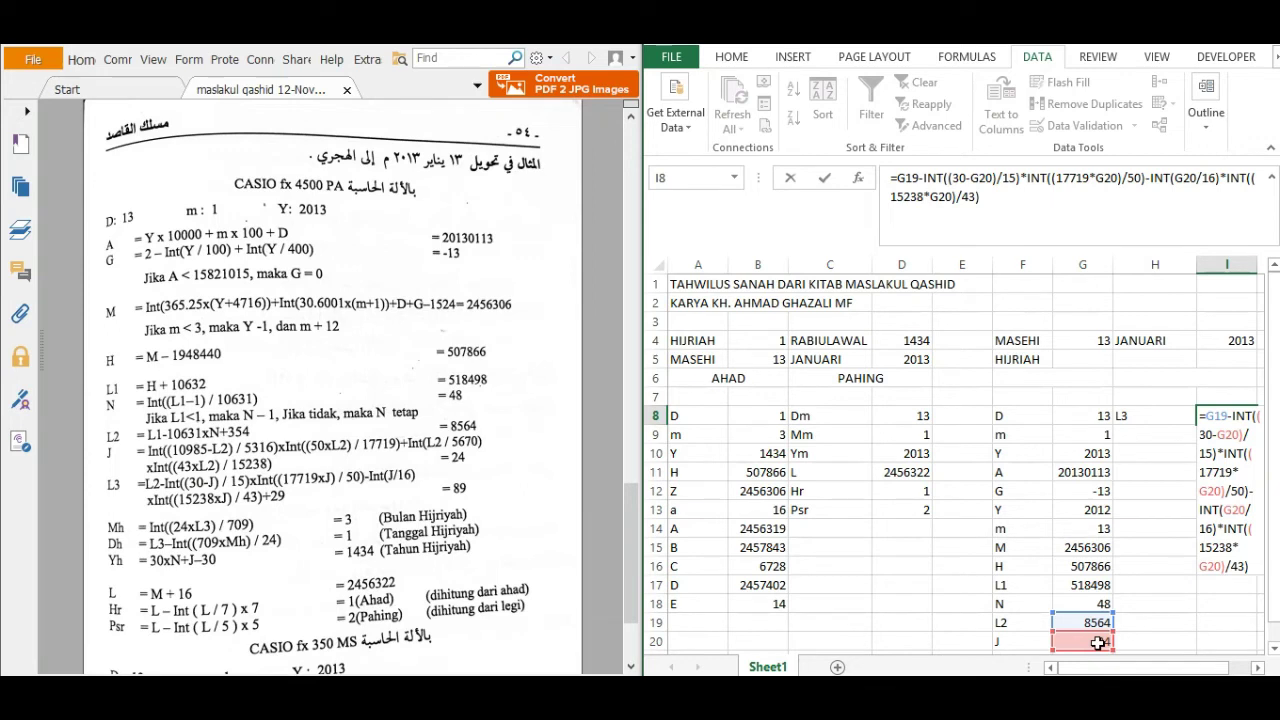
text(+2)
key(Return)
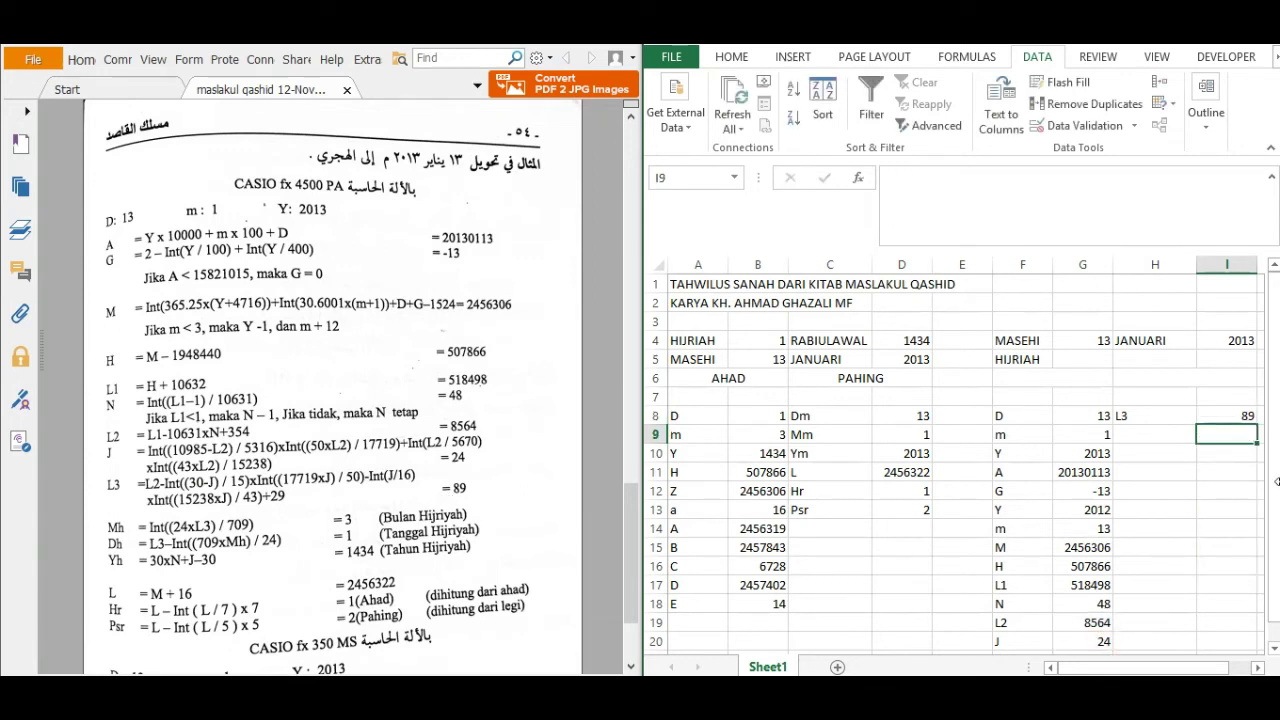
Step: Label H9 as Mh and enter the formula =INT((24*I8)/709) in I9
click(1134, 436)
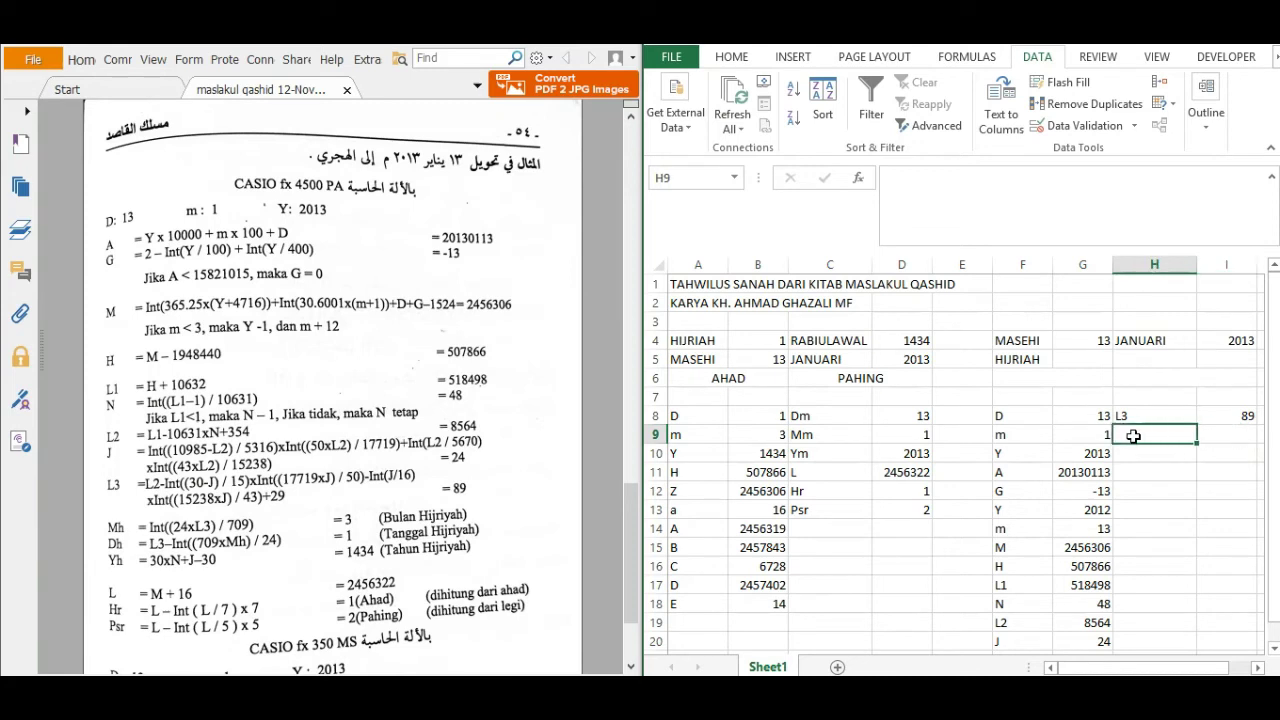
text(MH)
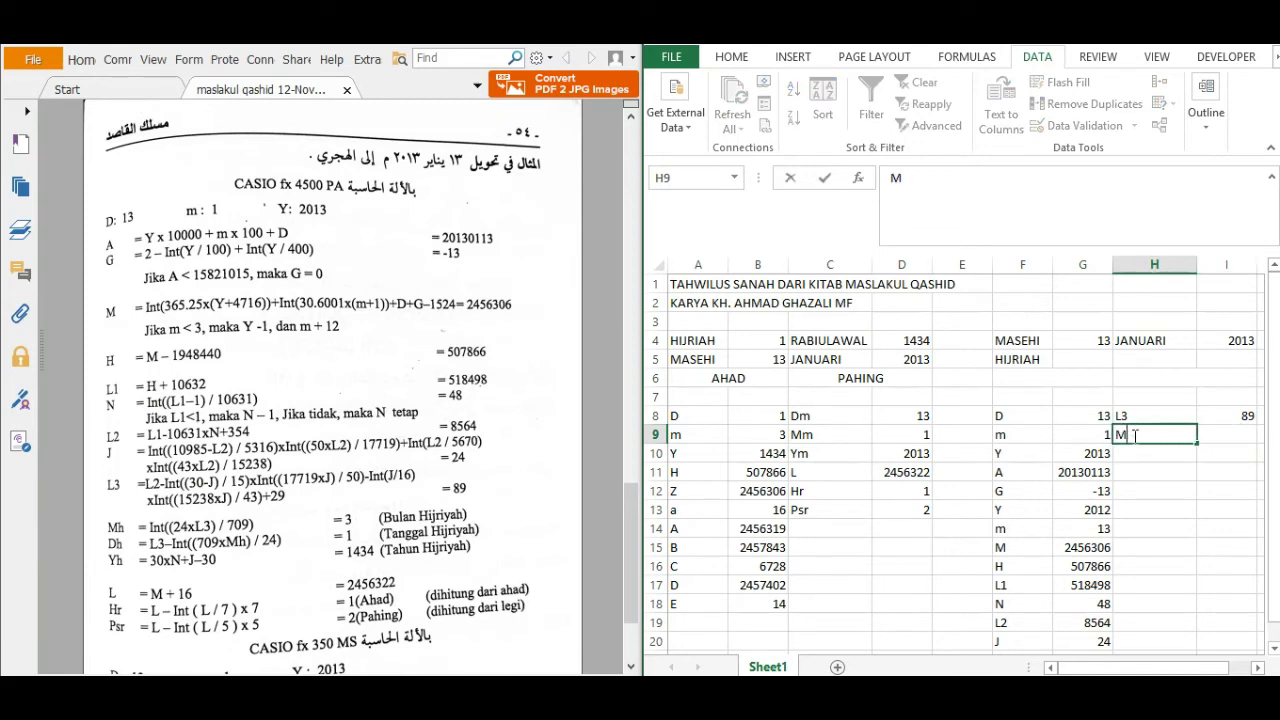
key(Tab)
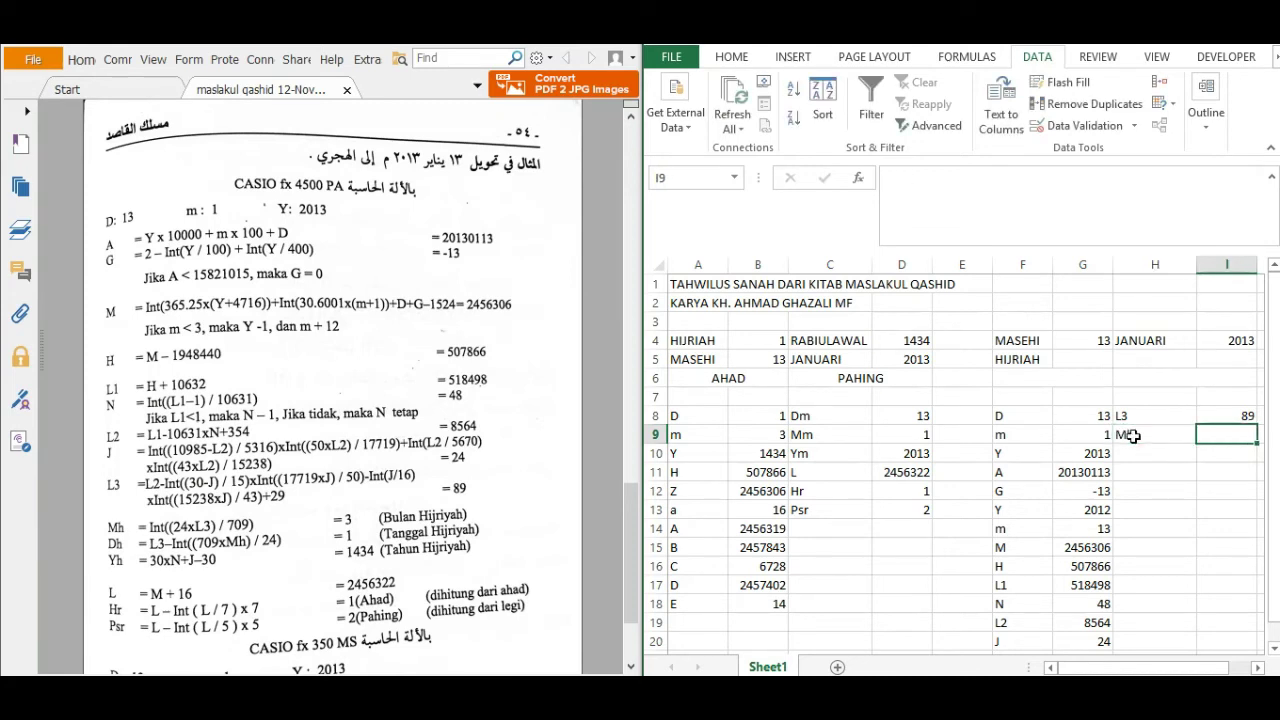
text(=)
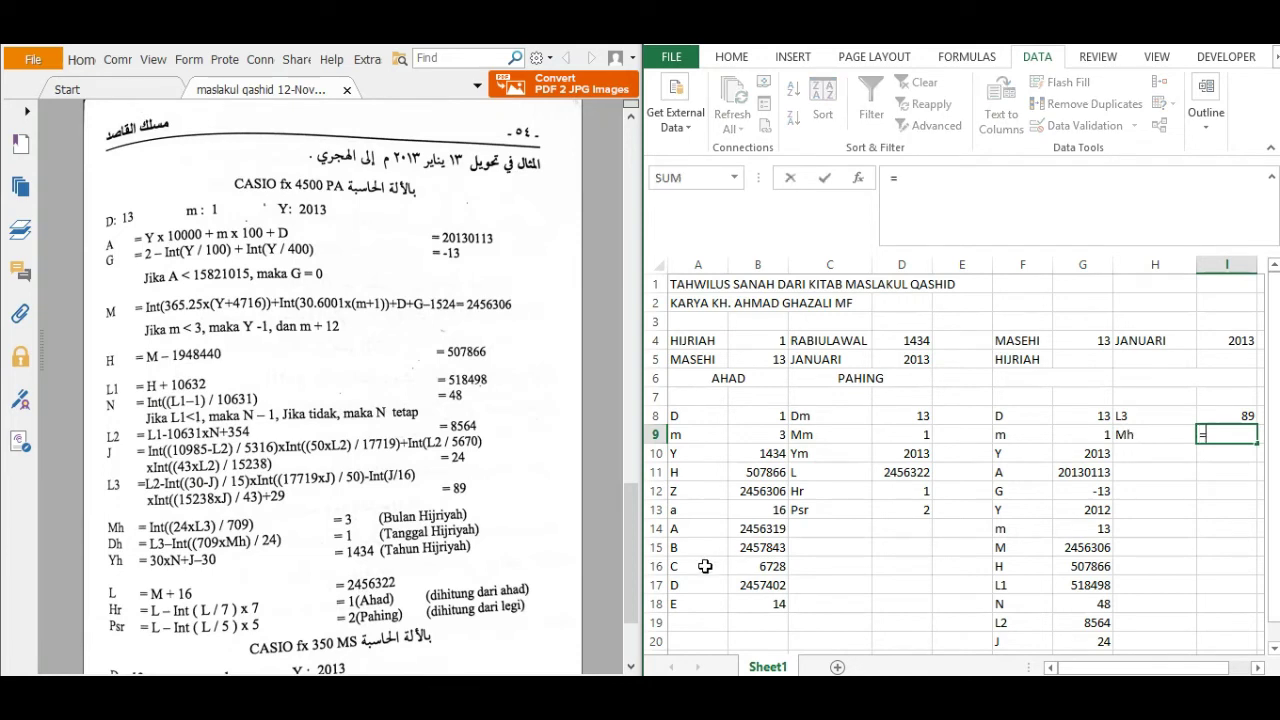
text(INT)
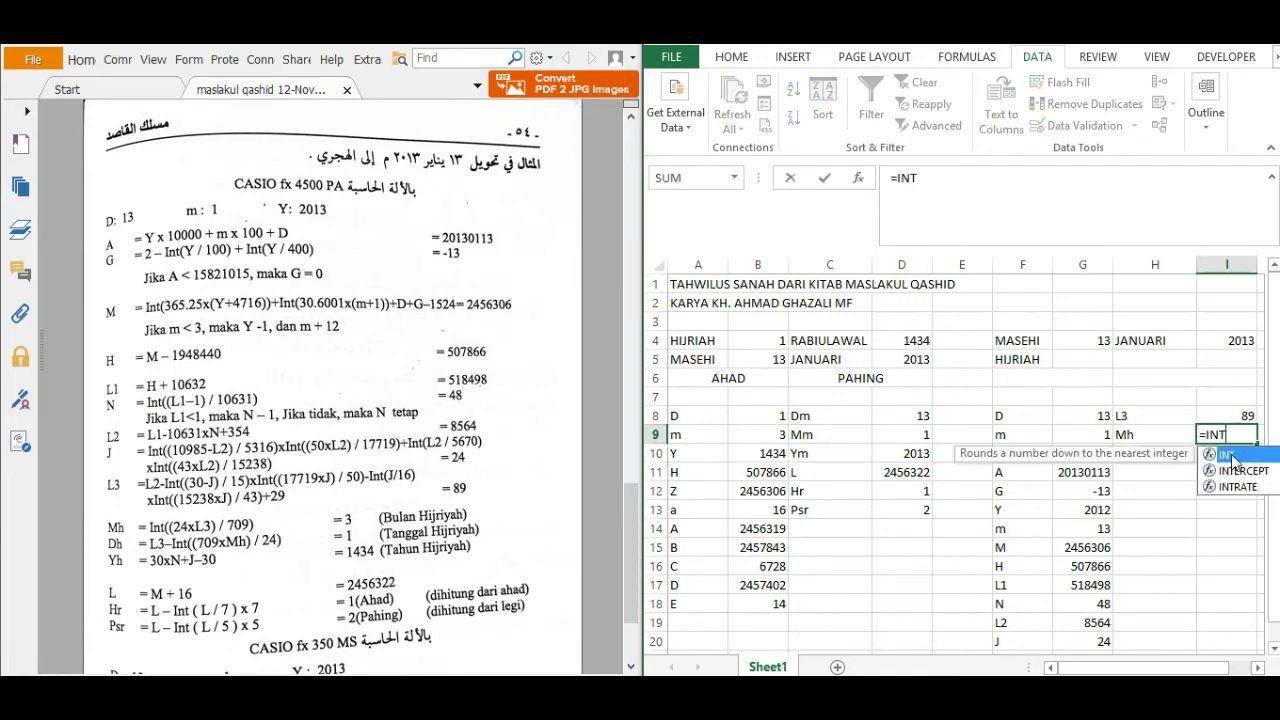
double_click(1230, 456)
text((()
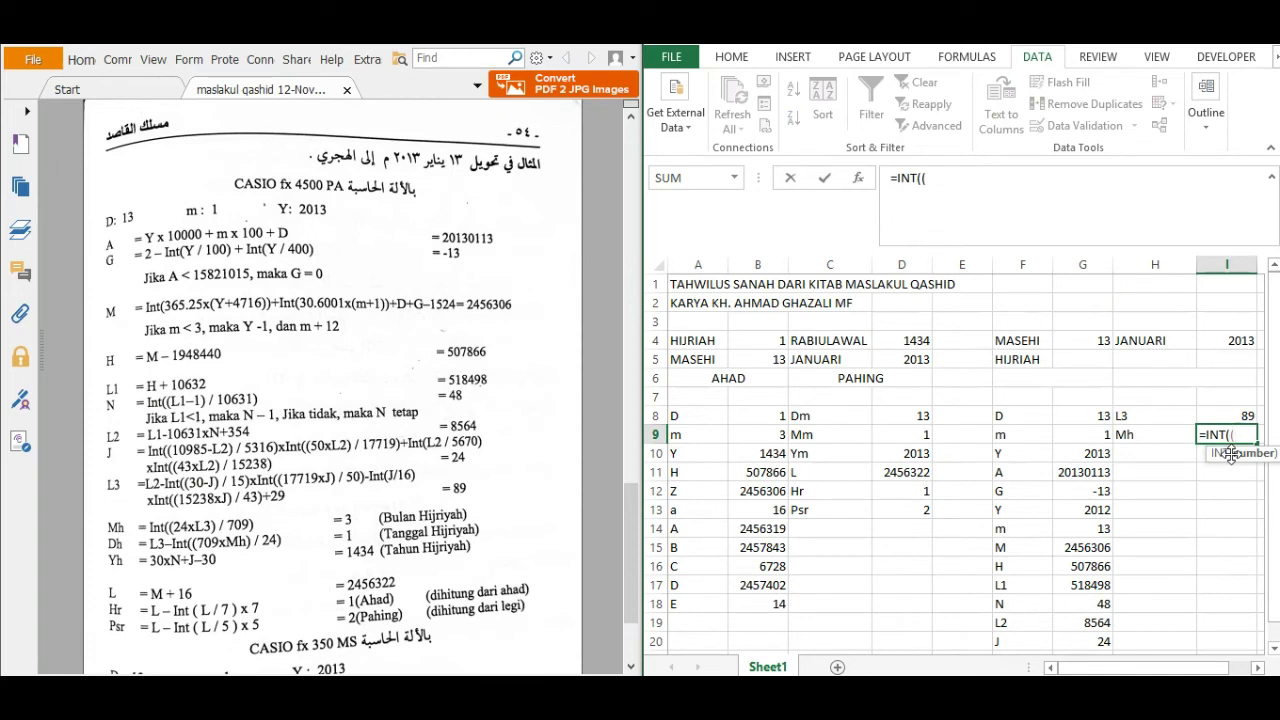
text(24*)
click(1237, 414)
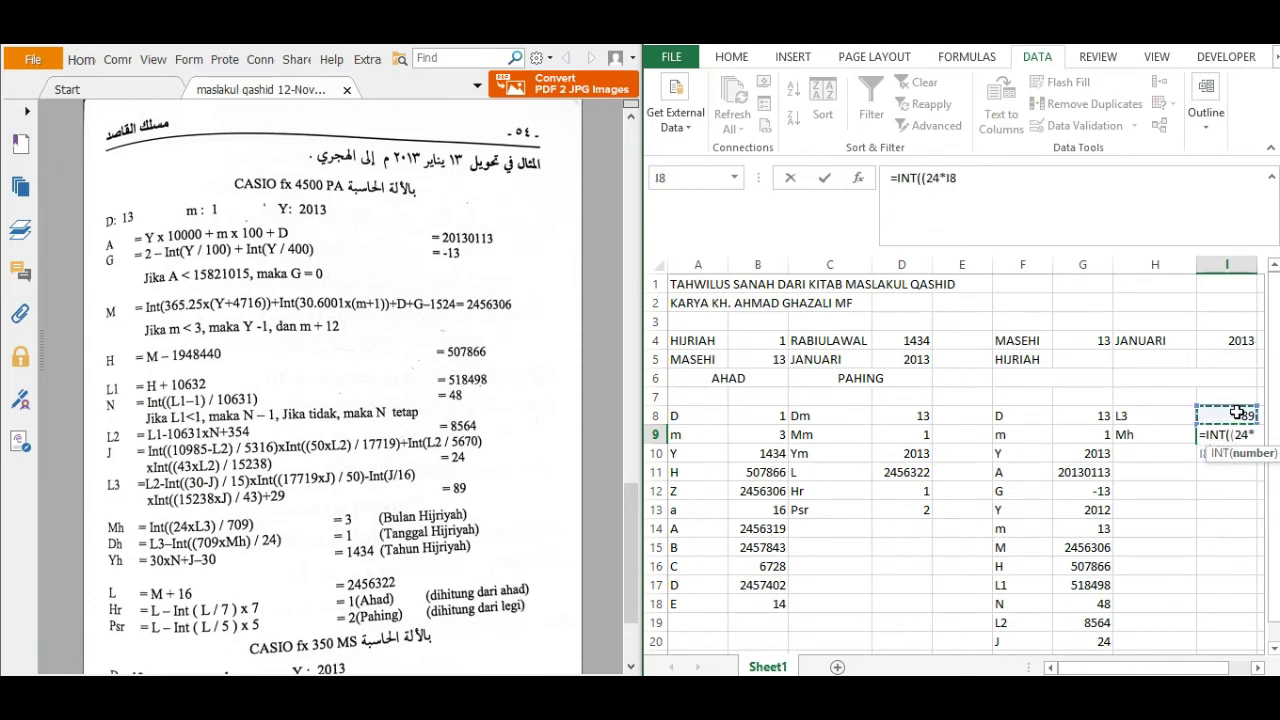
text()/709)
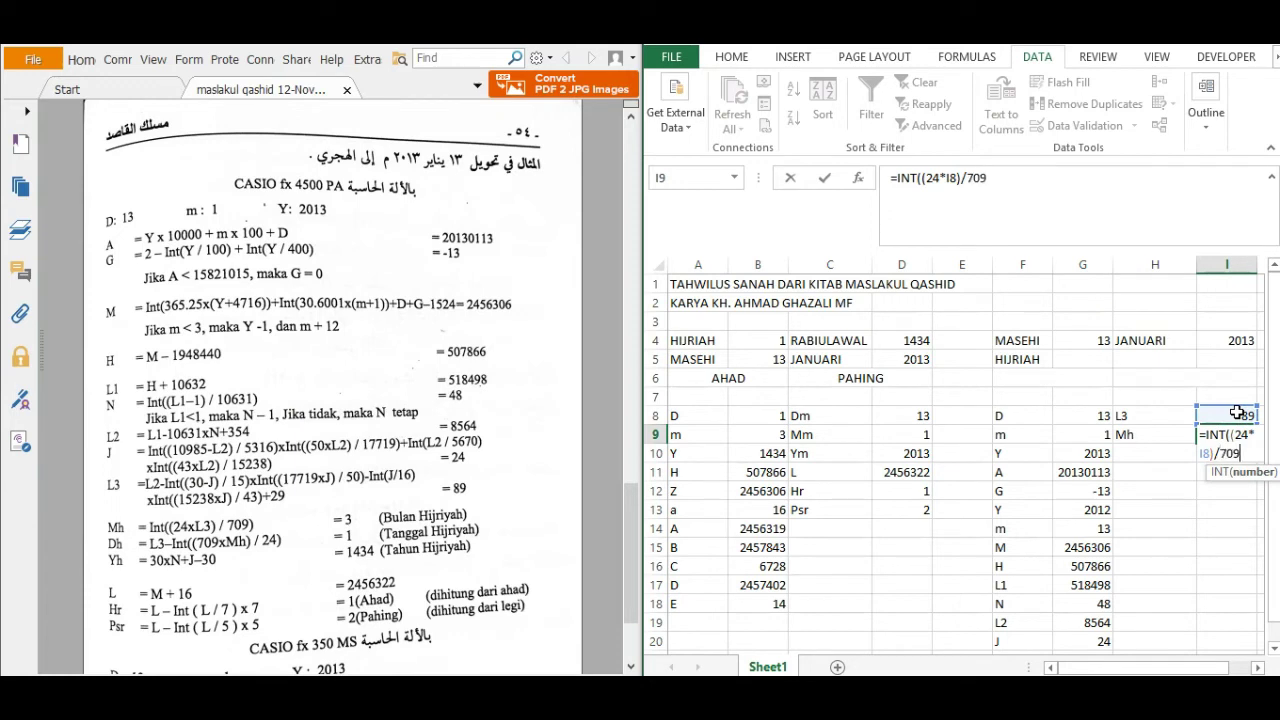
text())
key(Return)
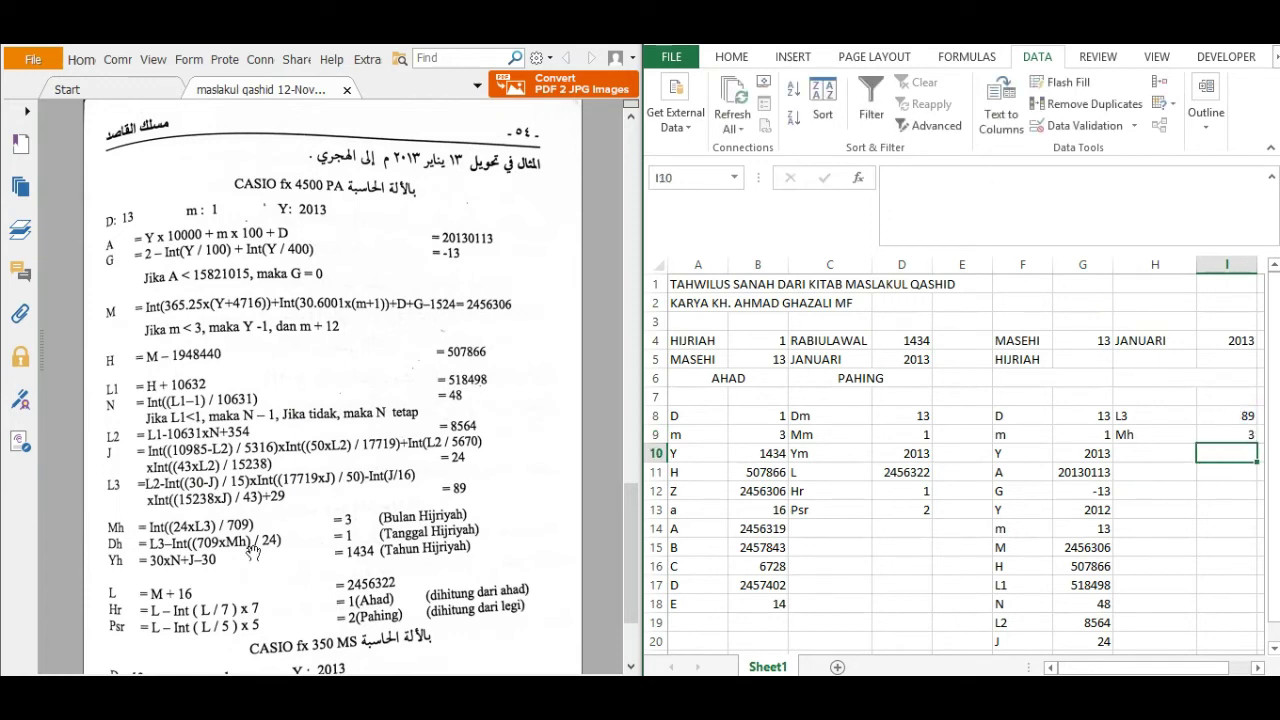
Step: Label H10 as Dh and enter the formula =I8-INT((709*I9)/24) in I10
click(1153, 449)
text(Dh)
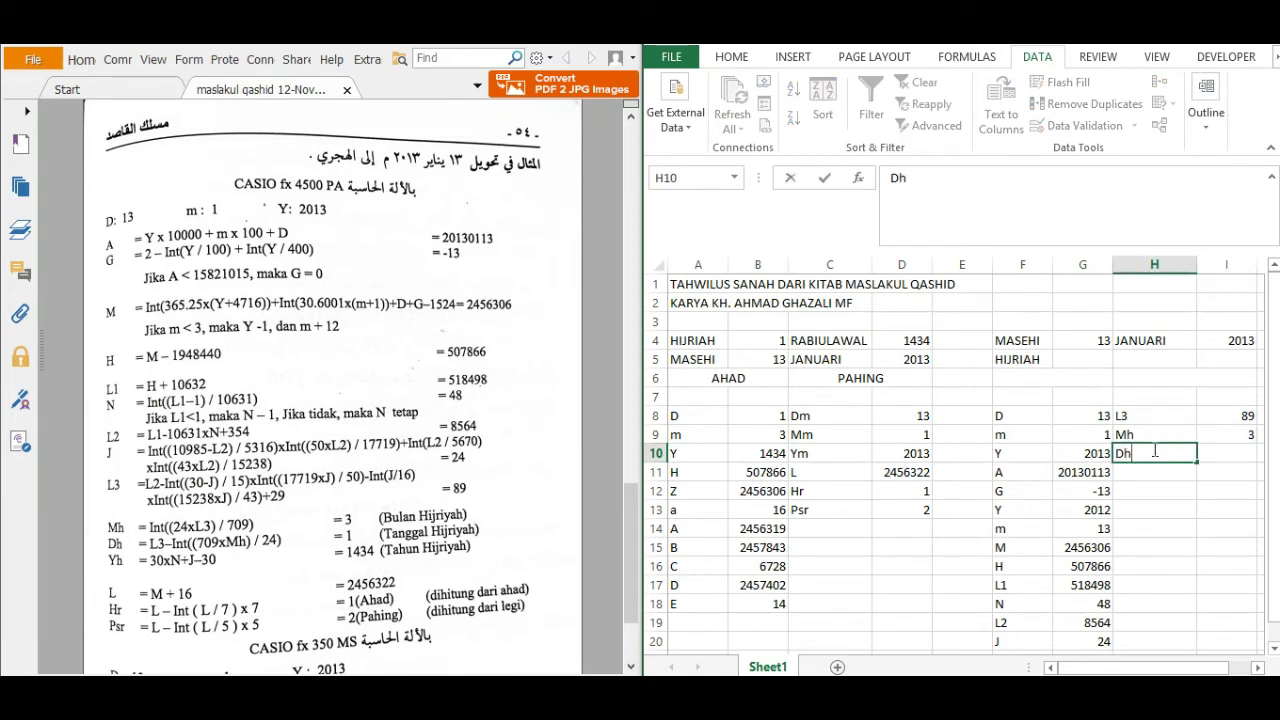
key(Tab)
text(=)
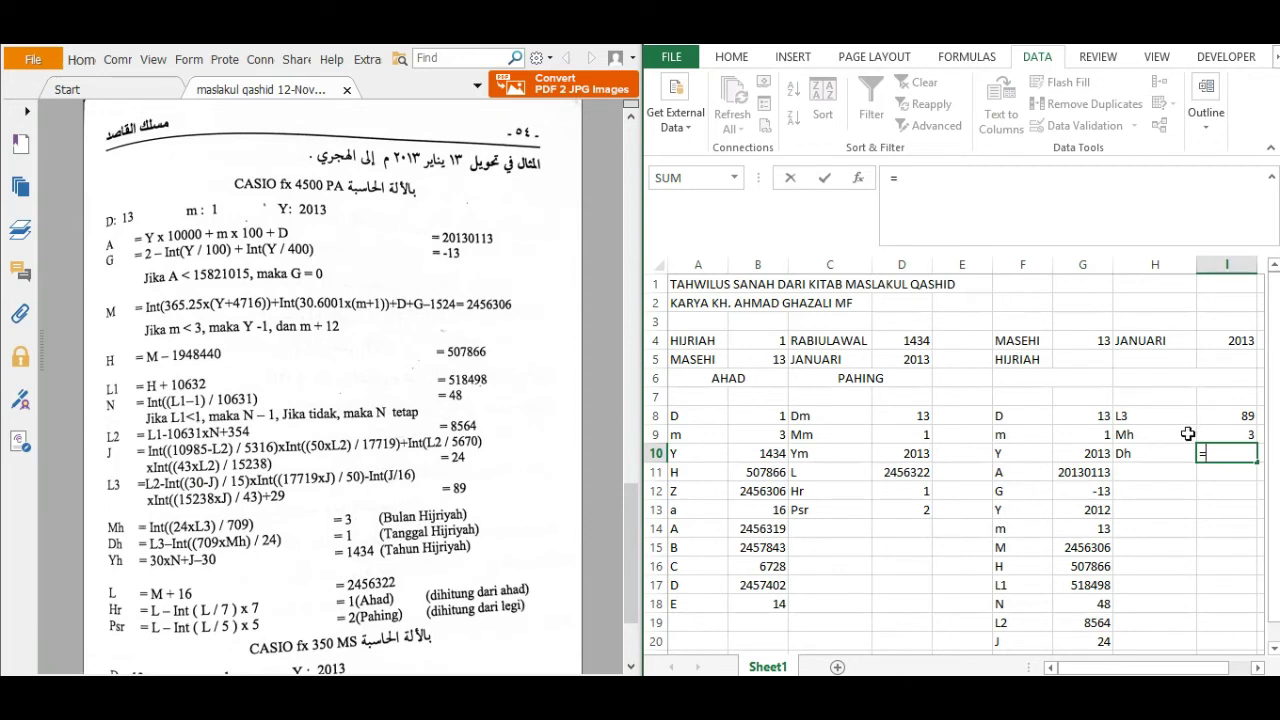
click(1230, 415)
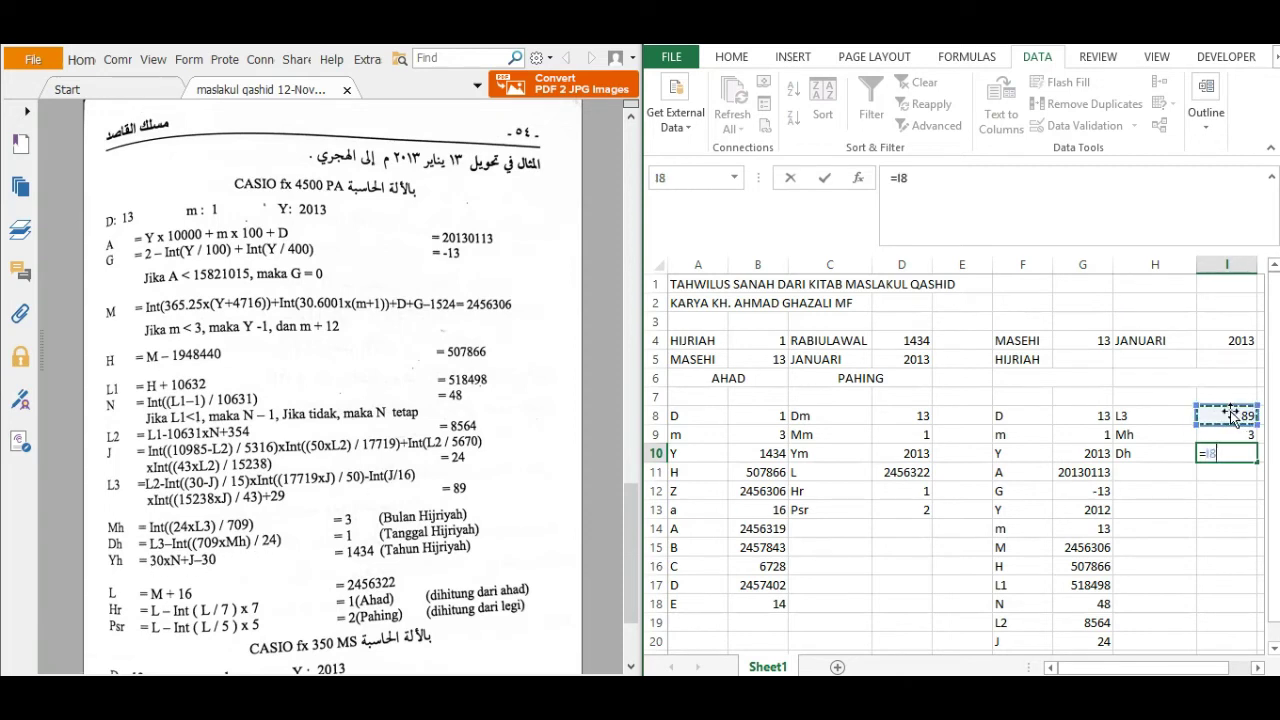
text(-INT)
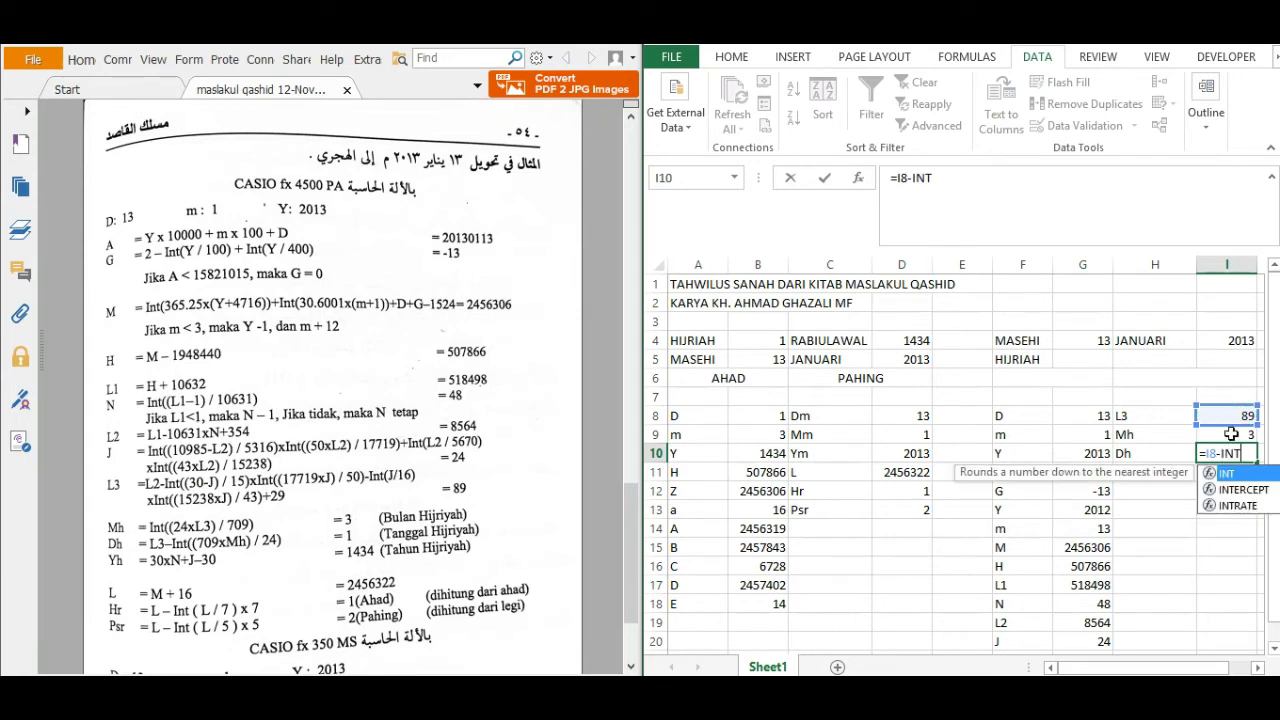
text(()
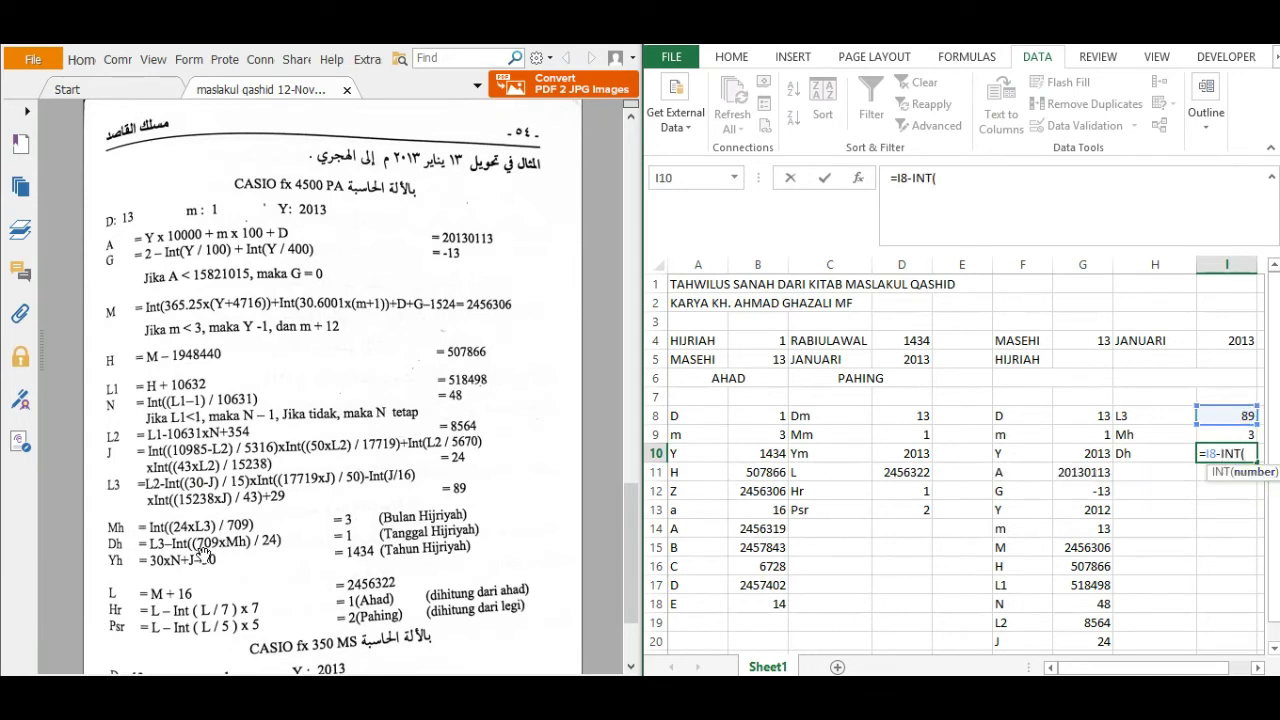
text((709)
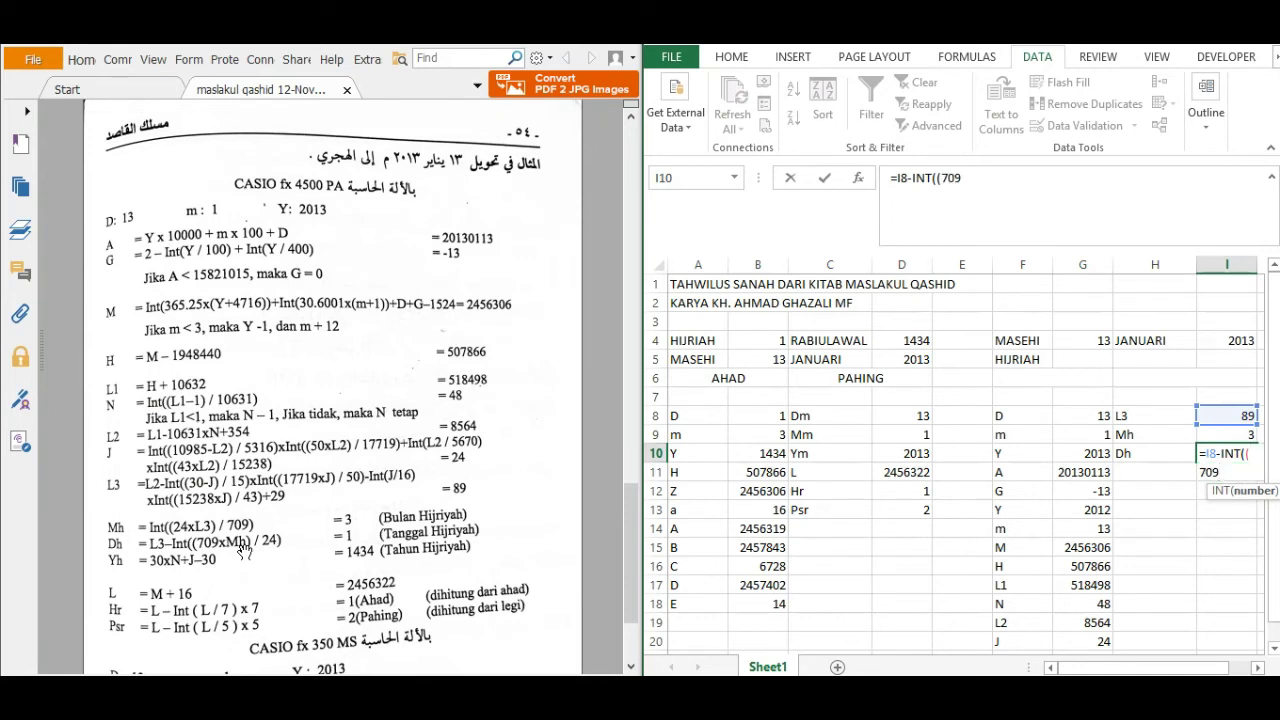
text(*)
click(1233, 436)
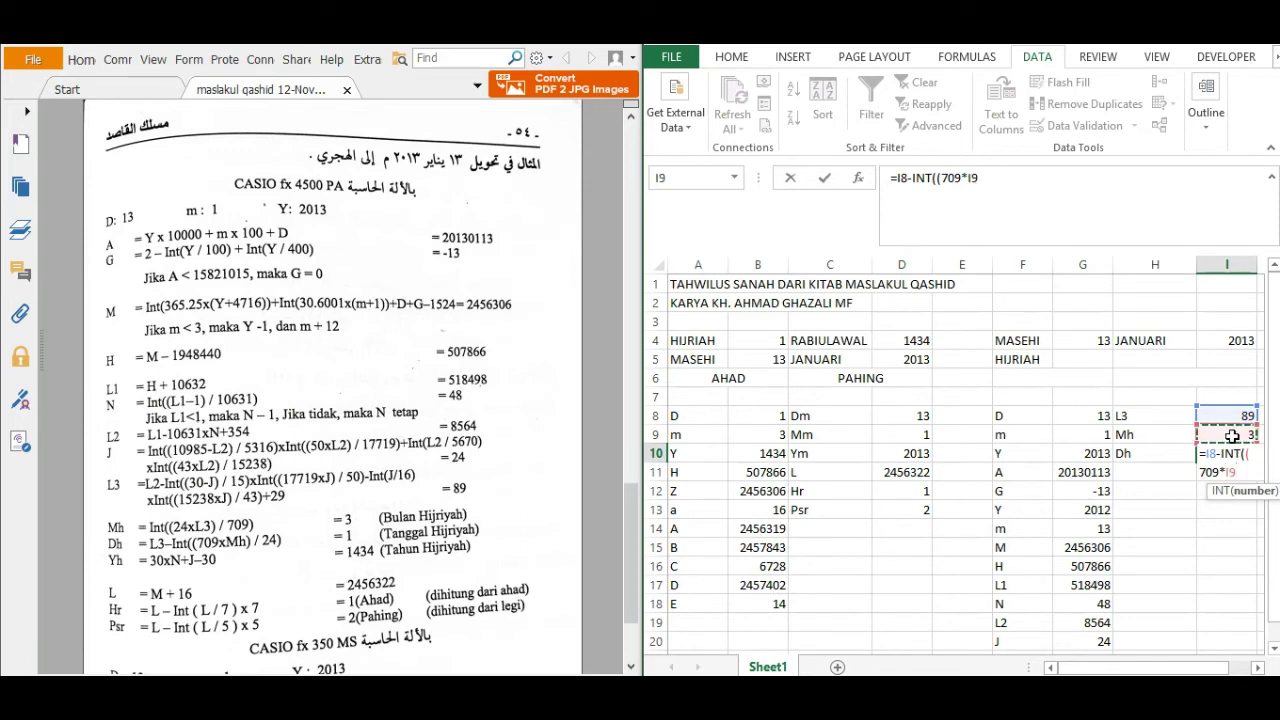
text()/24)
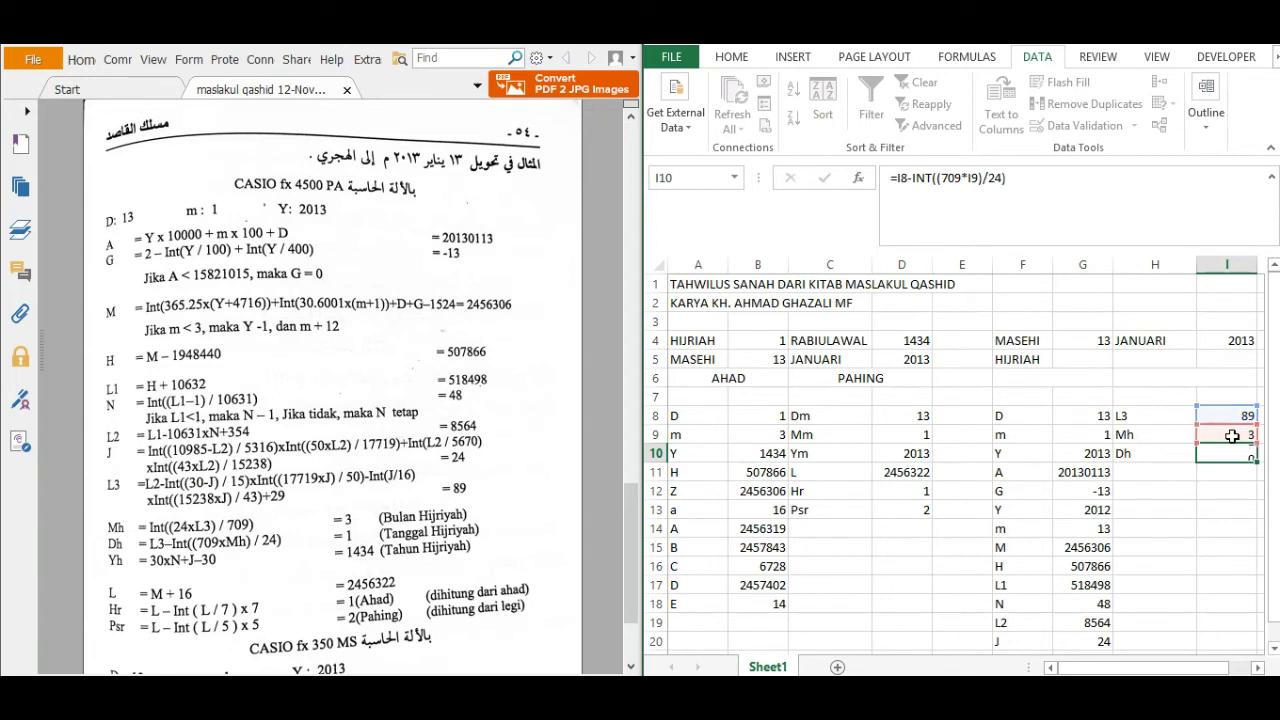
key(Return)
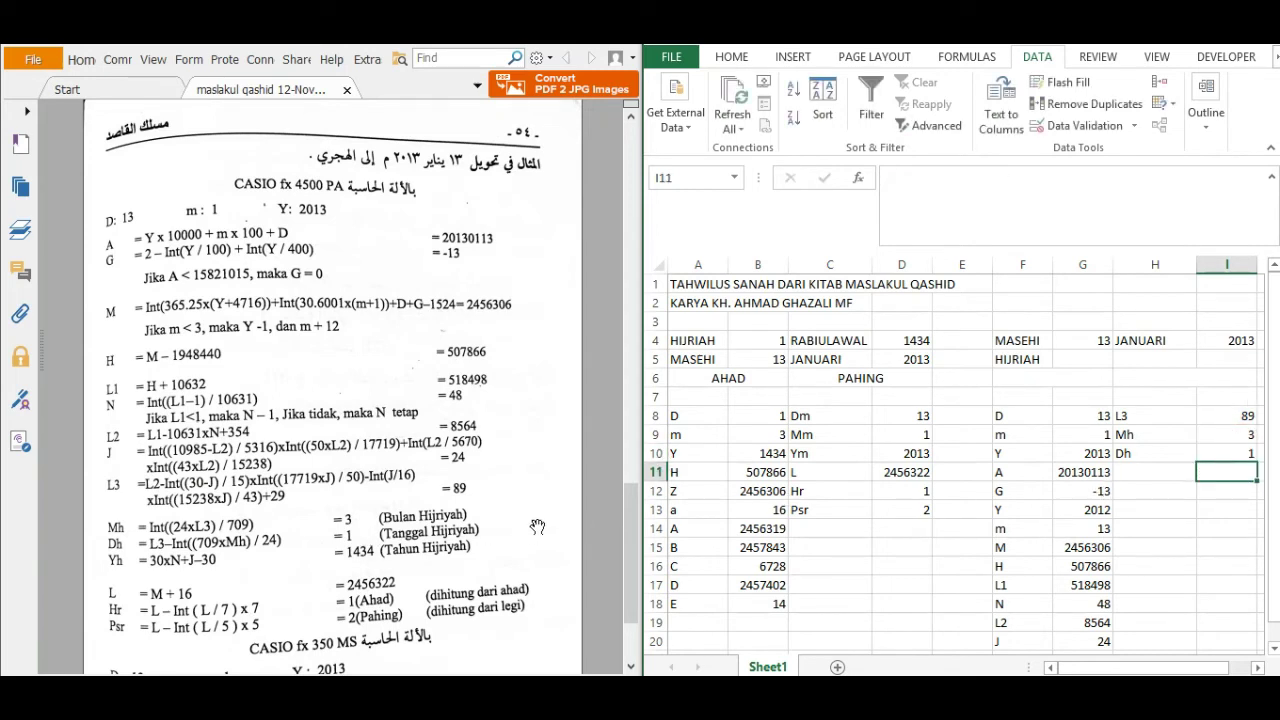
Step: Label H11 as Yh and enter the formula =30*G18+G20-30 in I11
click(1138, 474)
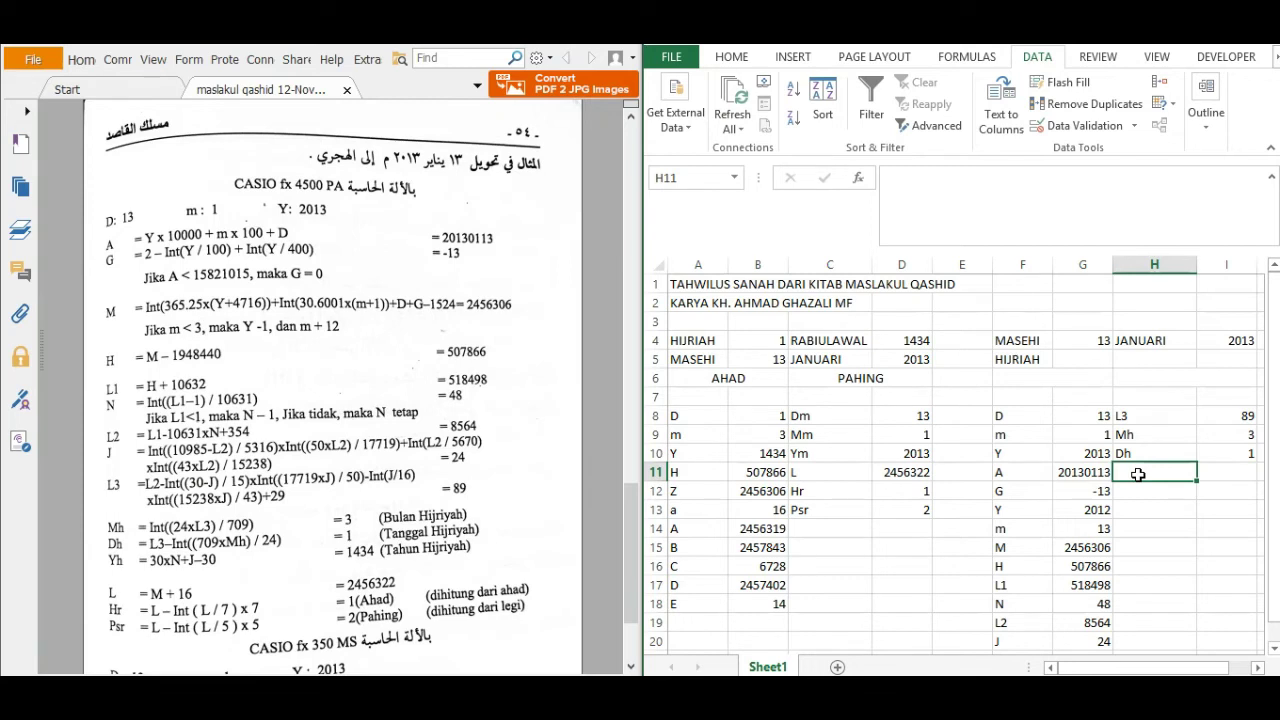
text(Yh)
key(Tab)
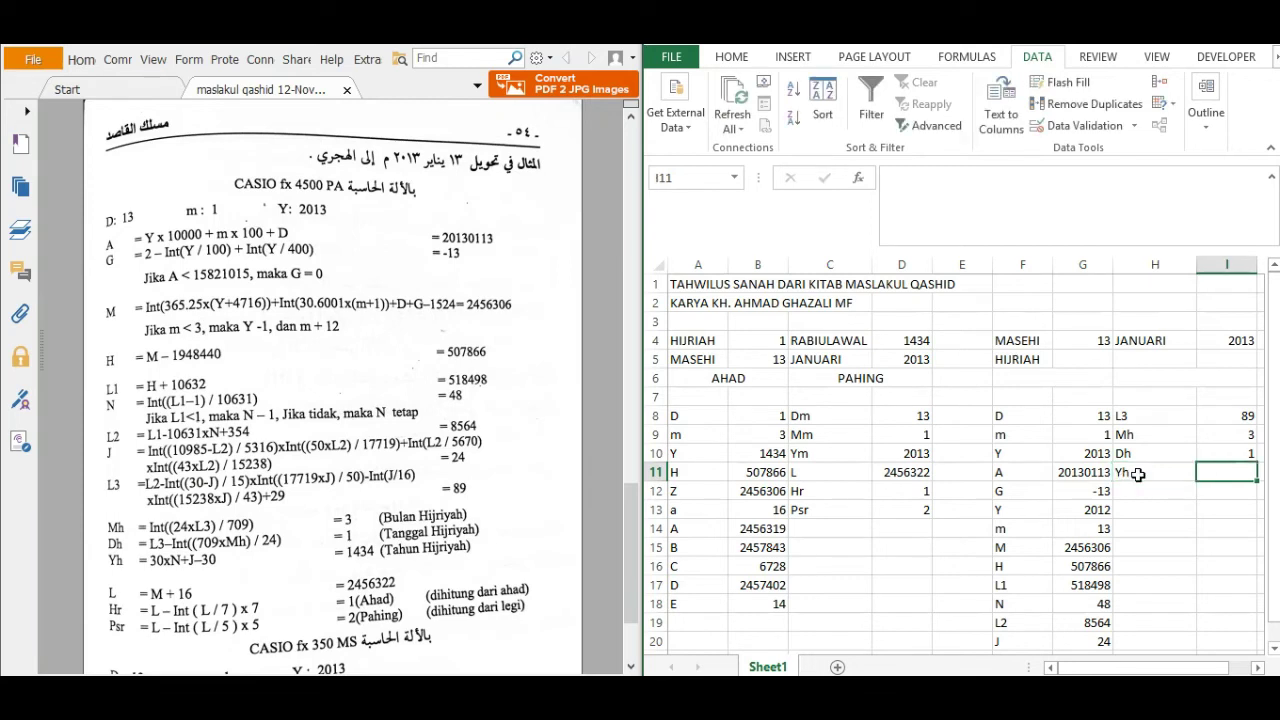
text(=)
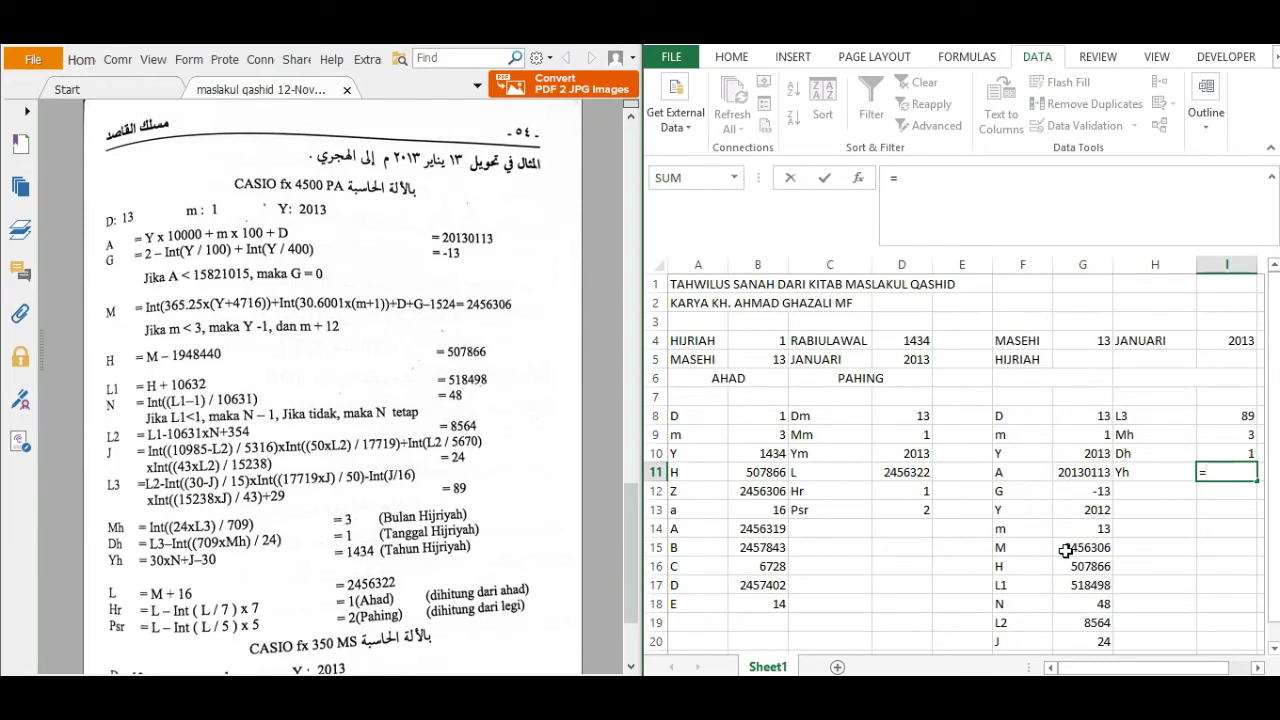
text(30*)
click(1080, 603)
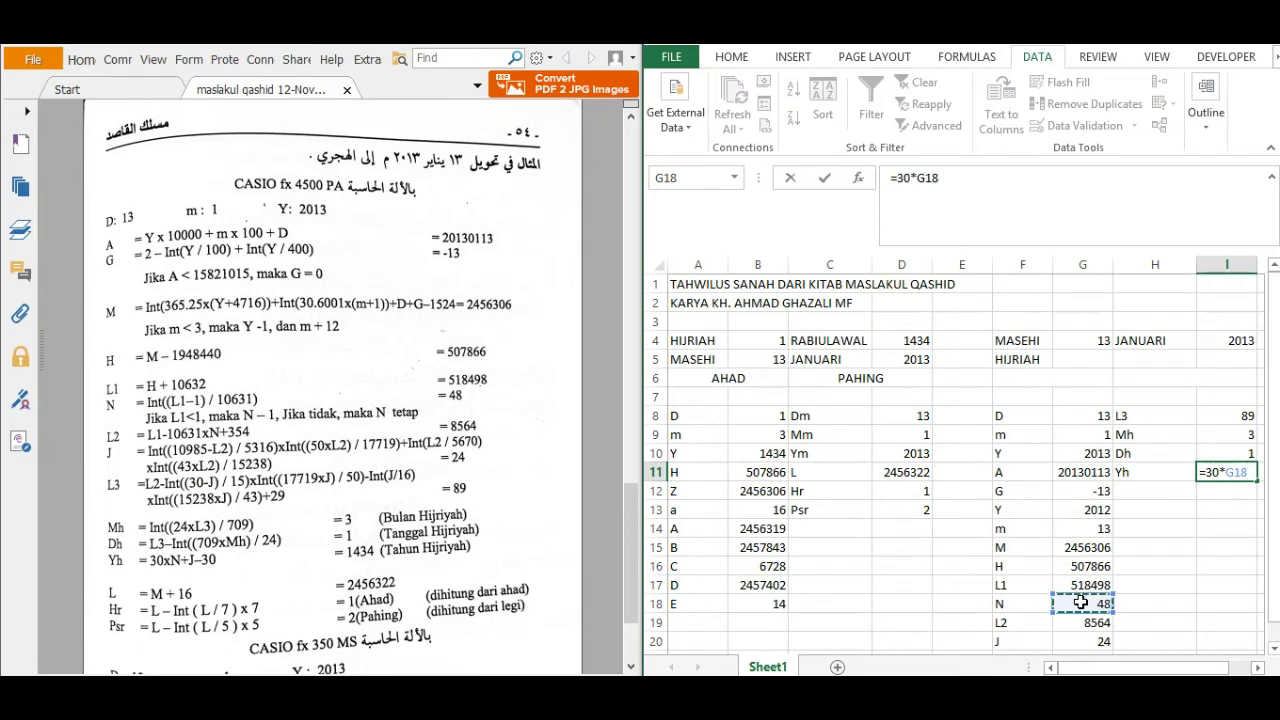
text(+)
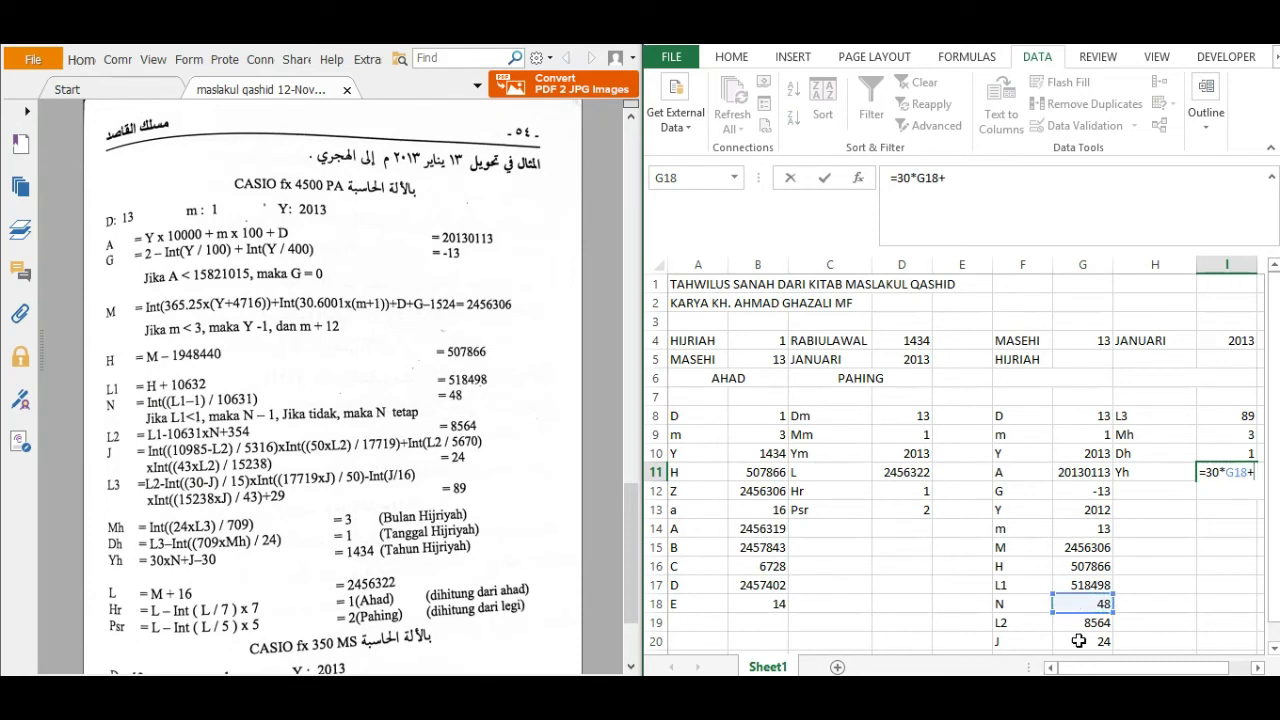
click(1072, 642)
text(-)
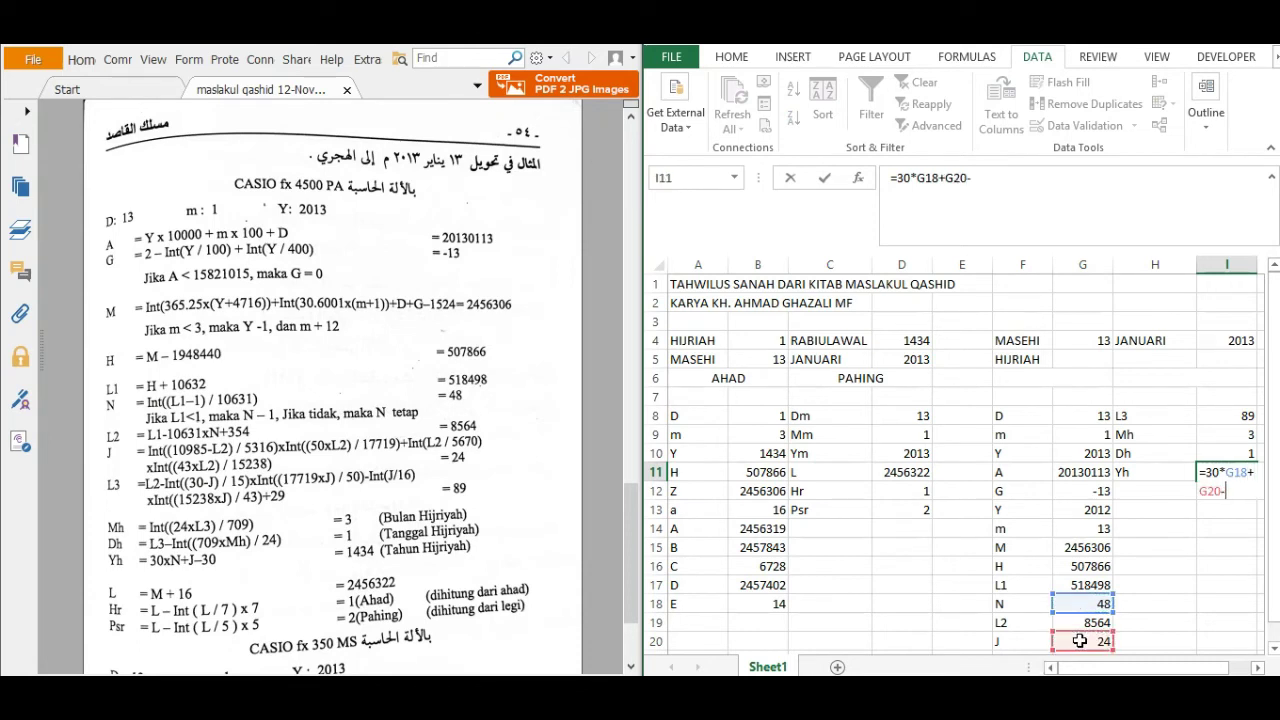
text(30)
key(Return)
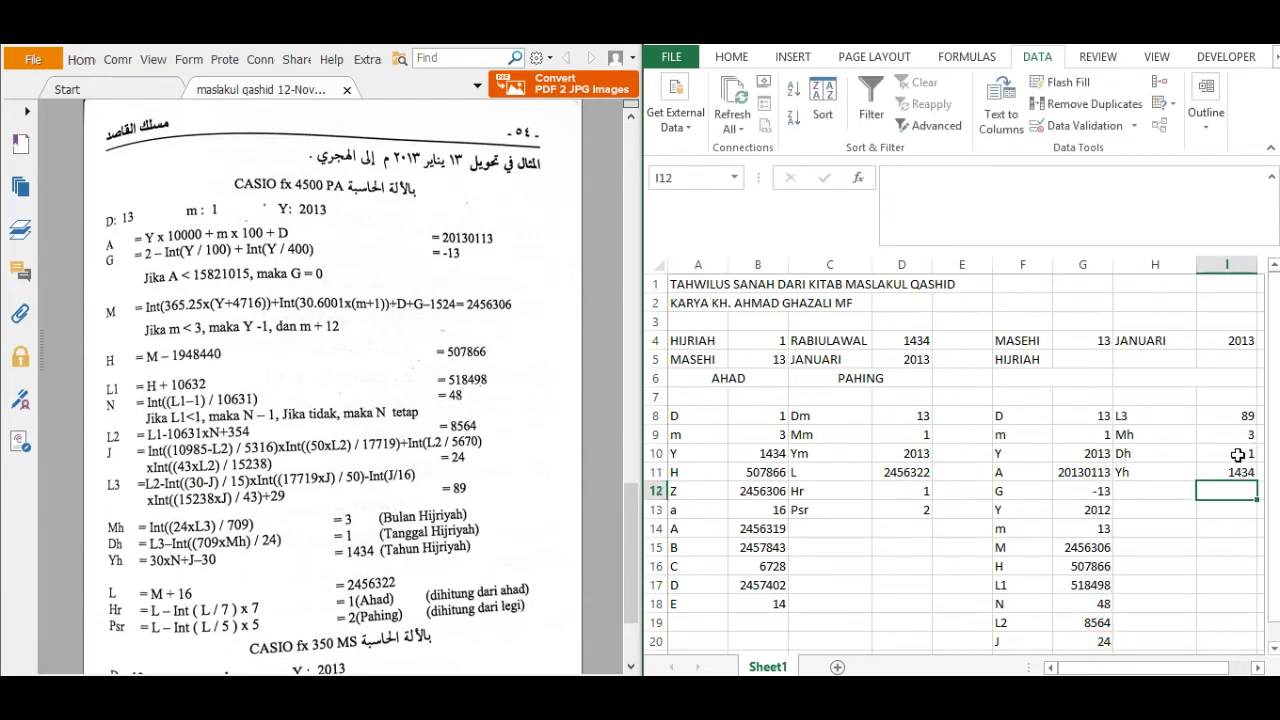
Step: Label H12 as L and enter the formula =G15+16 in I12
click(1146, 489)
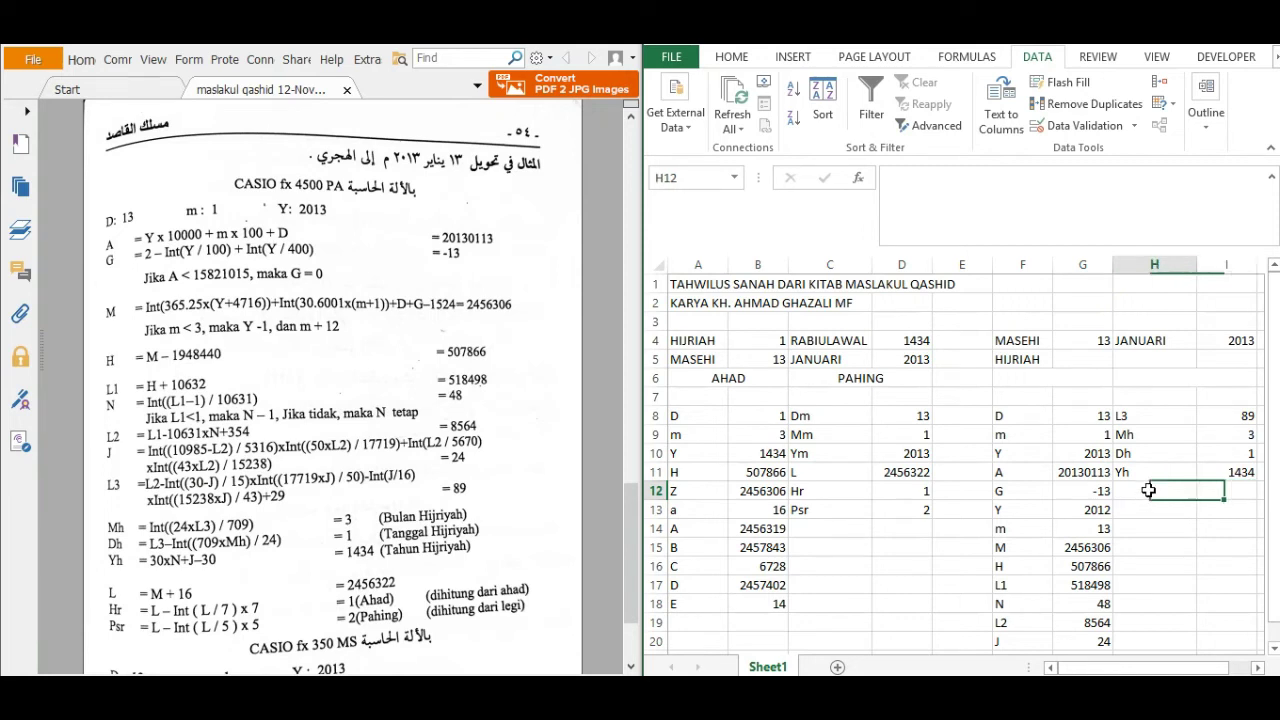
text(L)
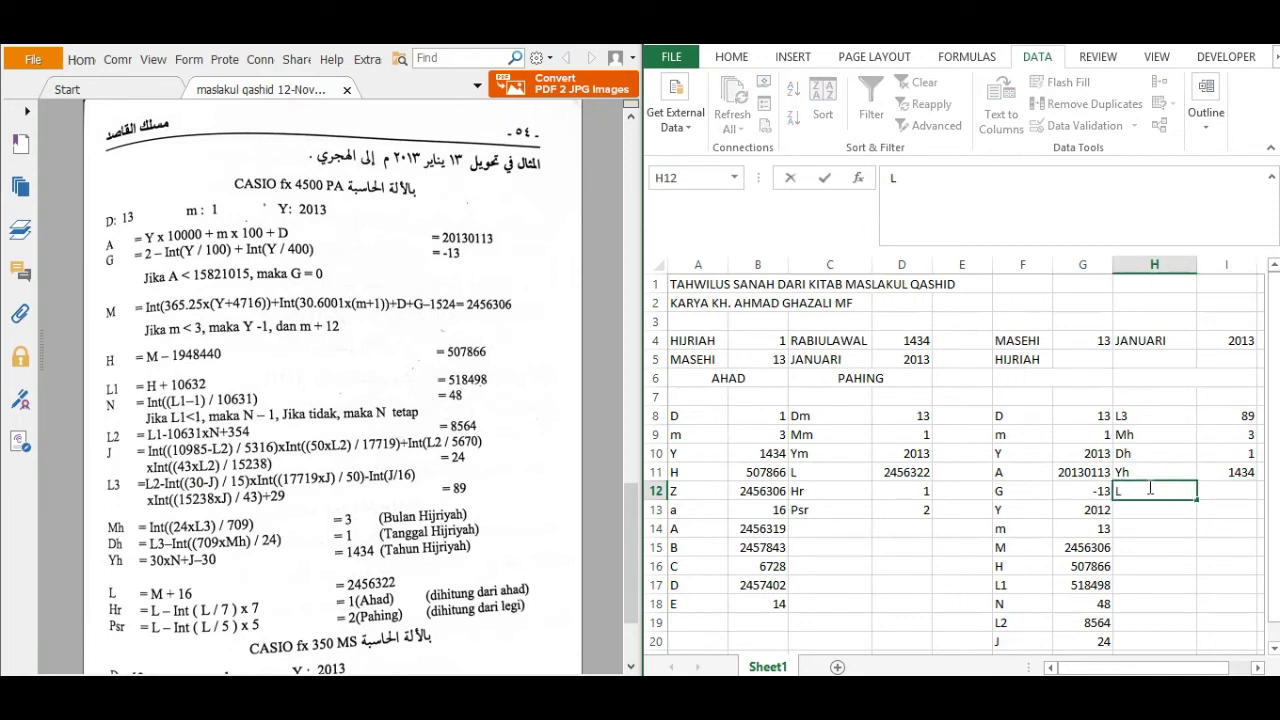
click(1221, 489)
text(=)
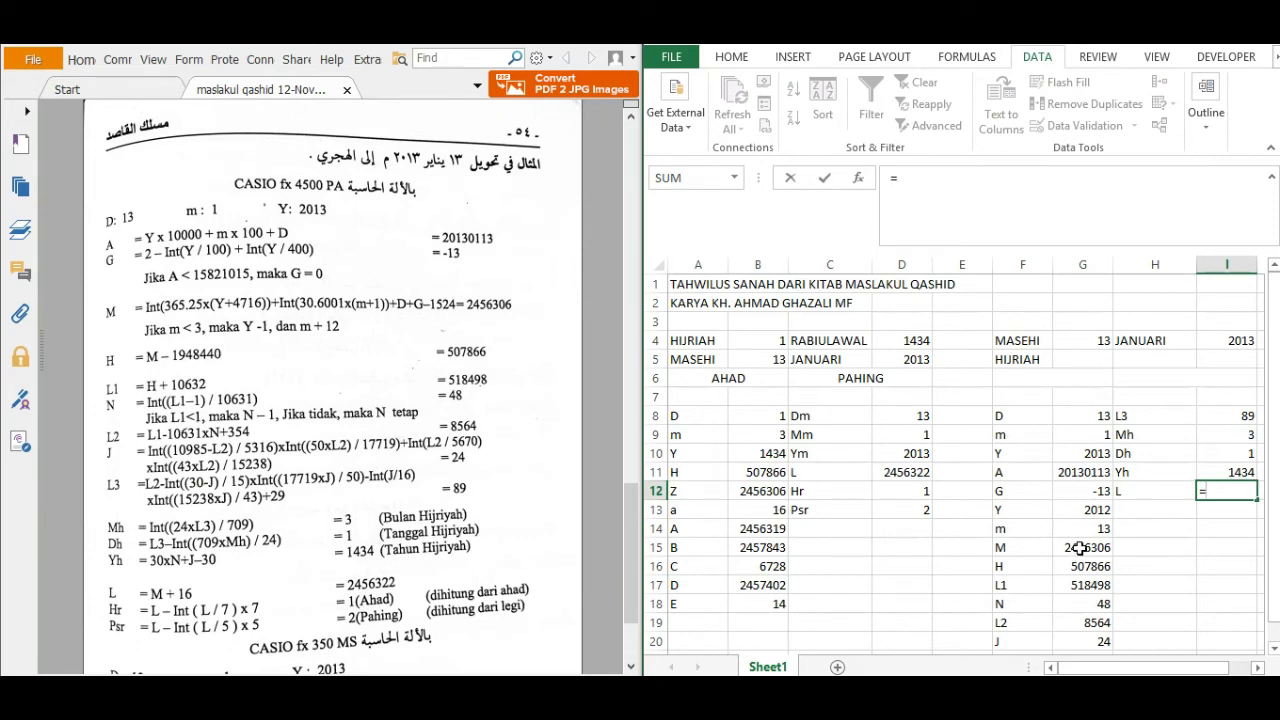
click(1078, 548)
text(+16)
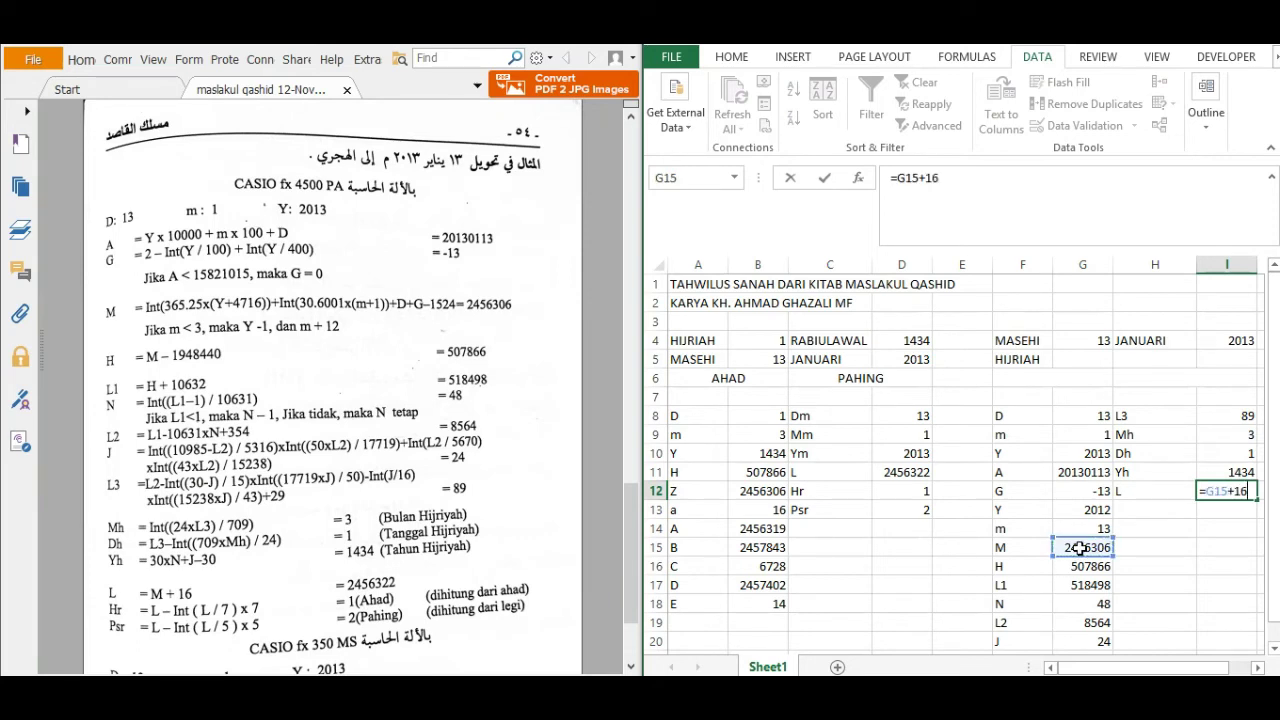
key(Return)
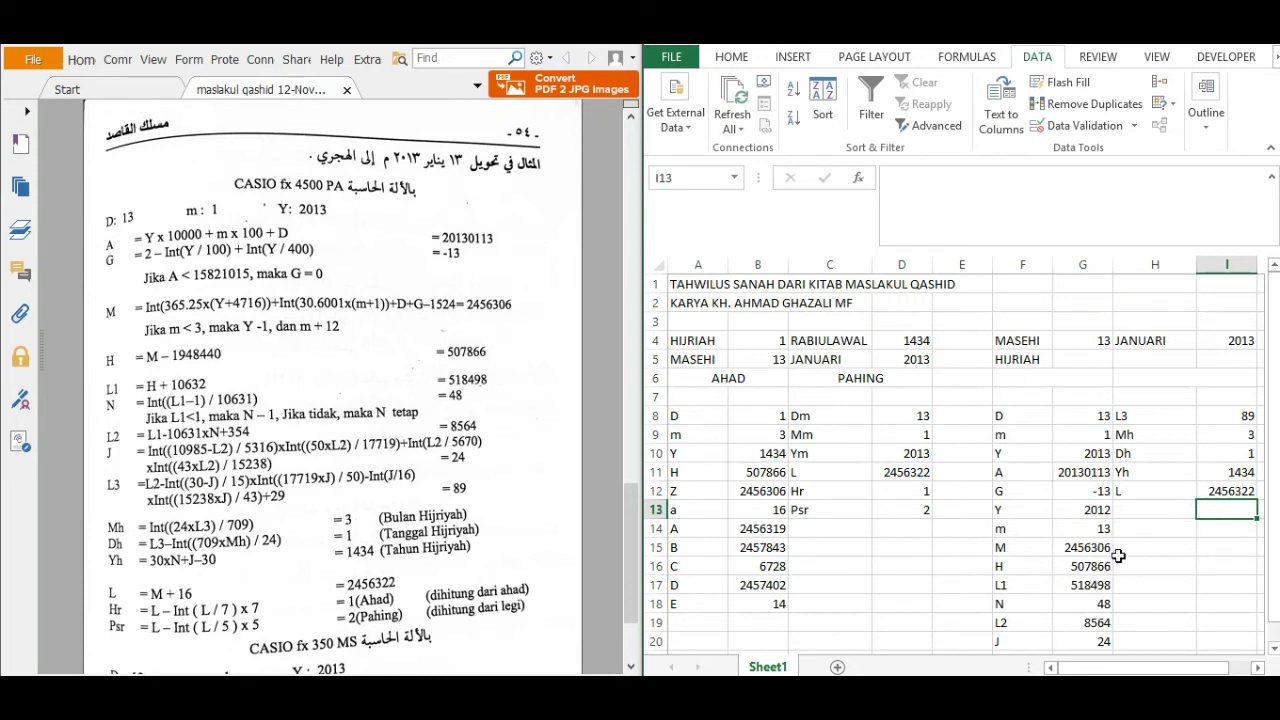
Step: Label H13 as Hr and enter the formula =I12-INT(I12/7)*7 in I13
click(1143, 508)
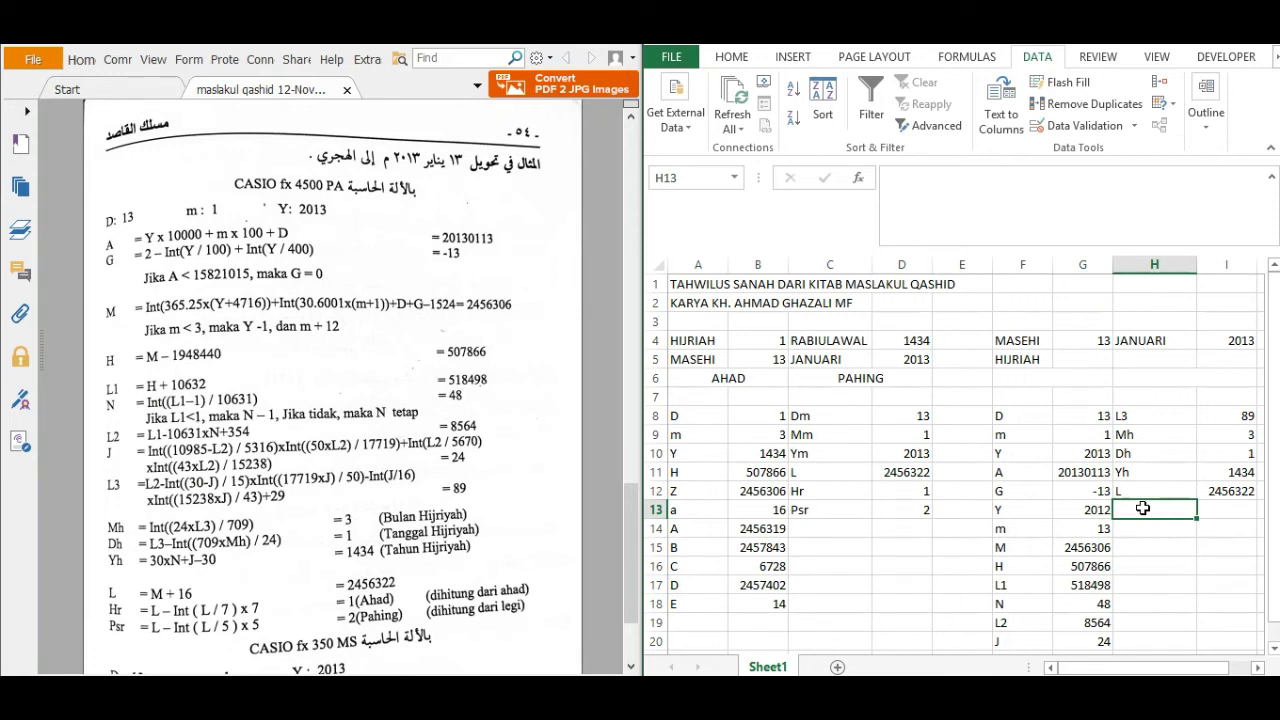
text(Hr)
key(Tab)
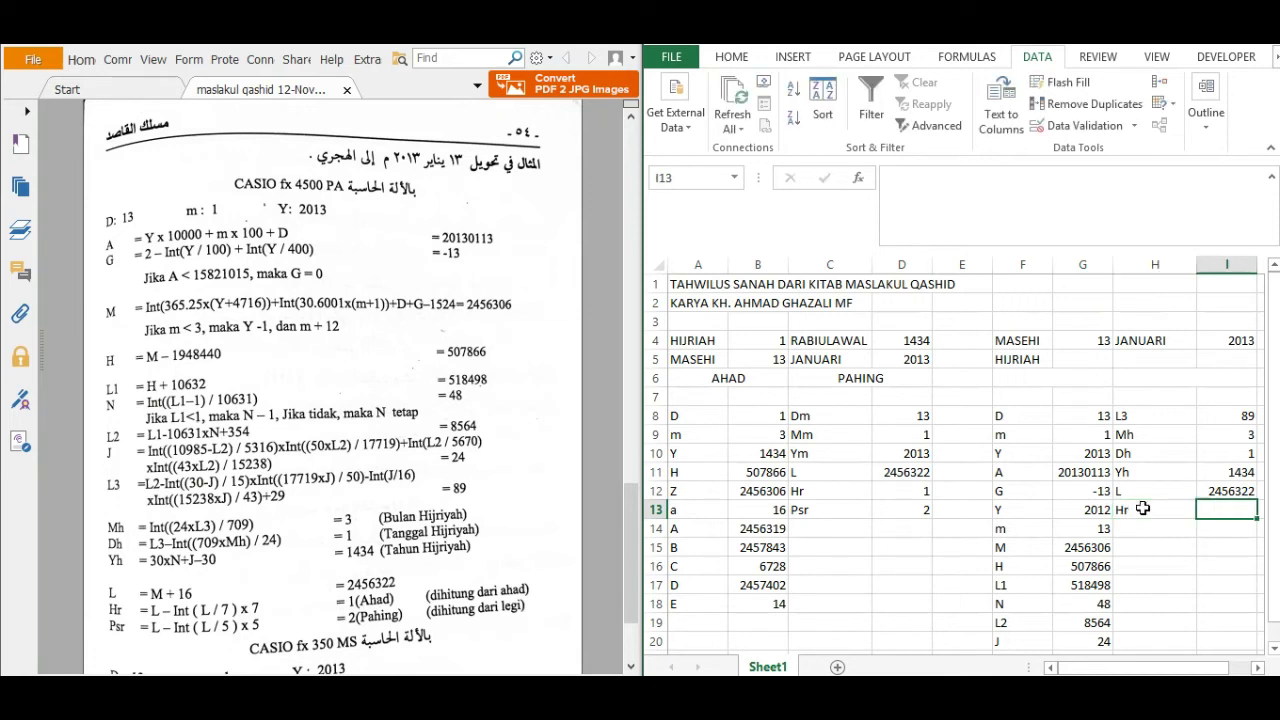
text(=)
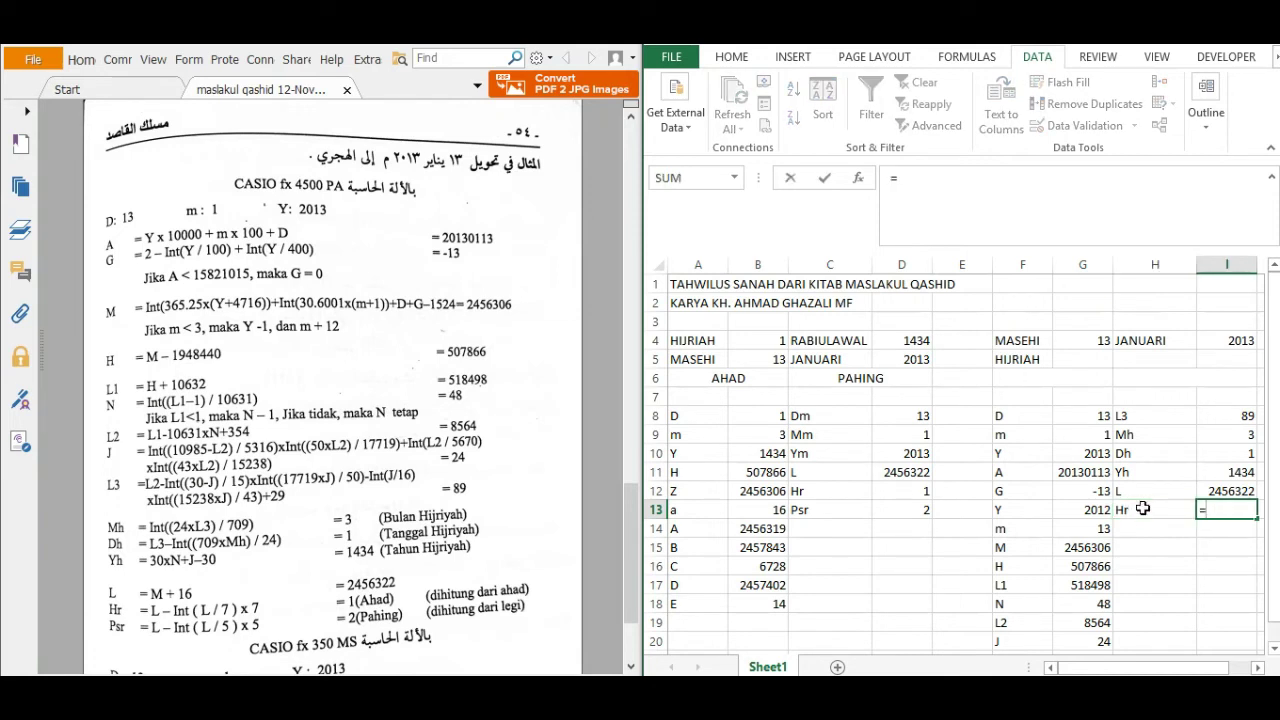
click(1220, 492)
text(-)
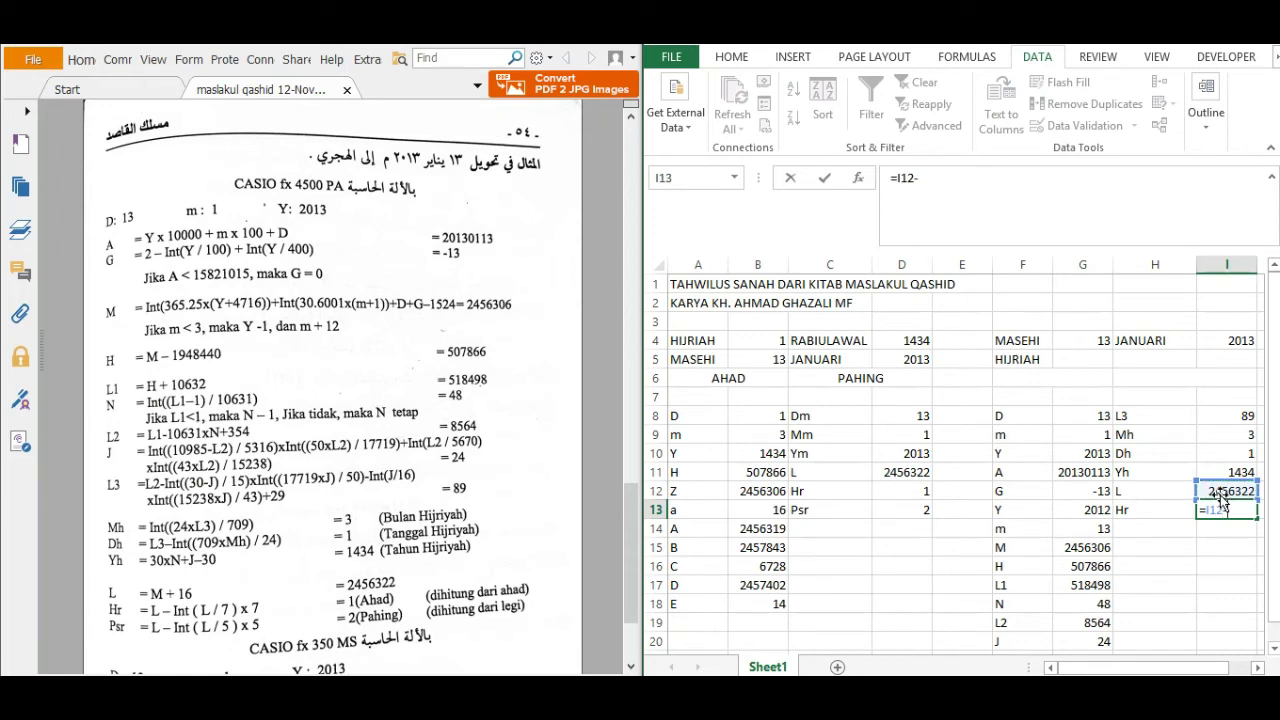
text(INT)
double_click(1240, 535)
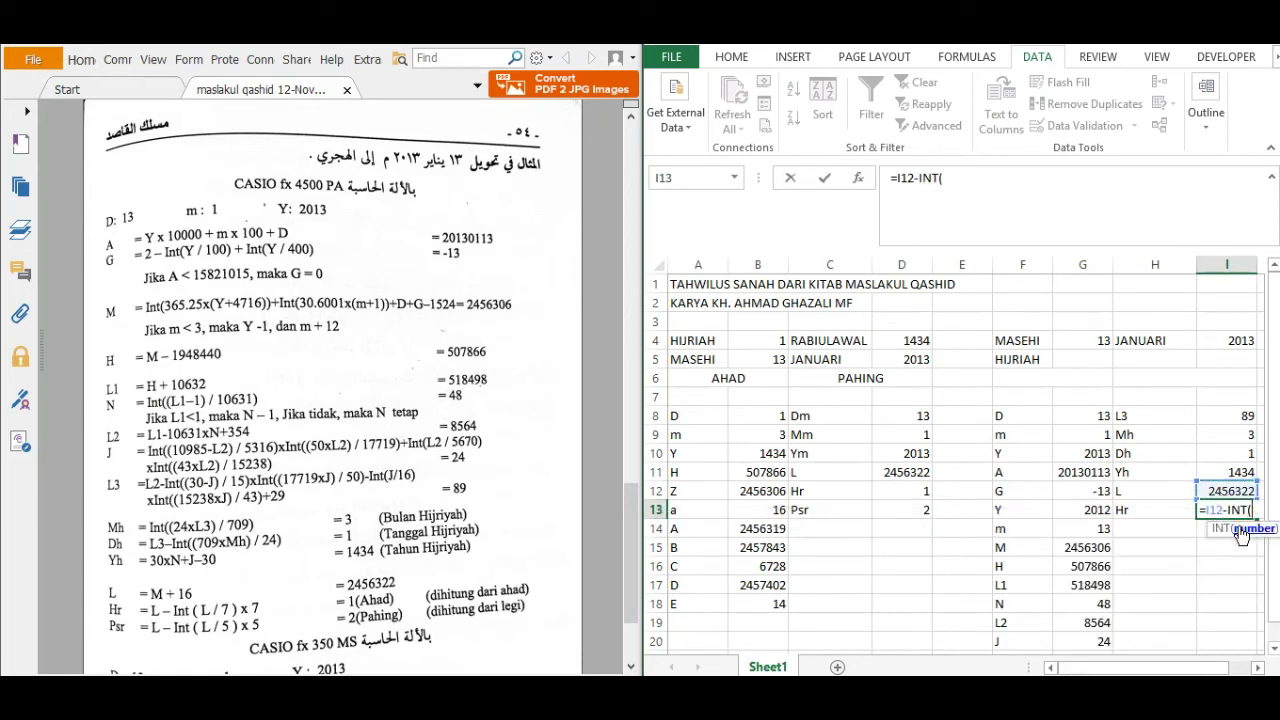
click(1222, 491)
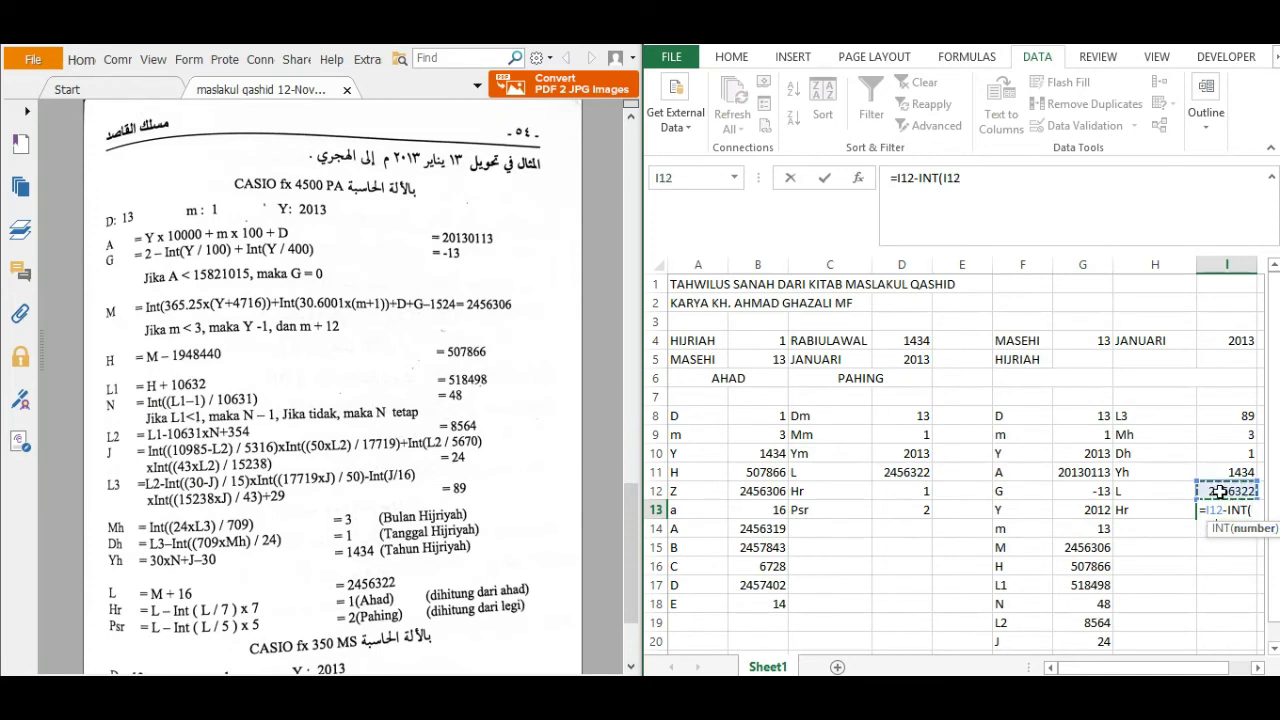
text(/)
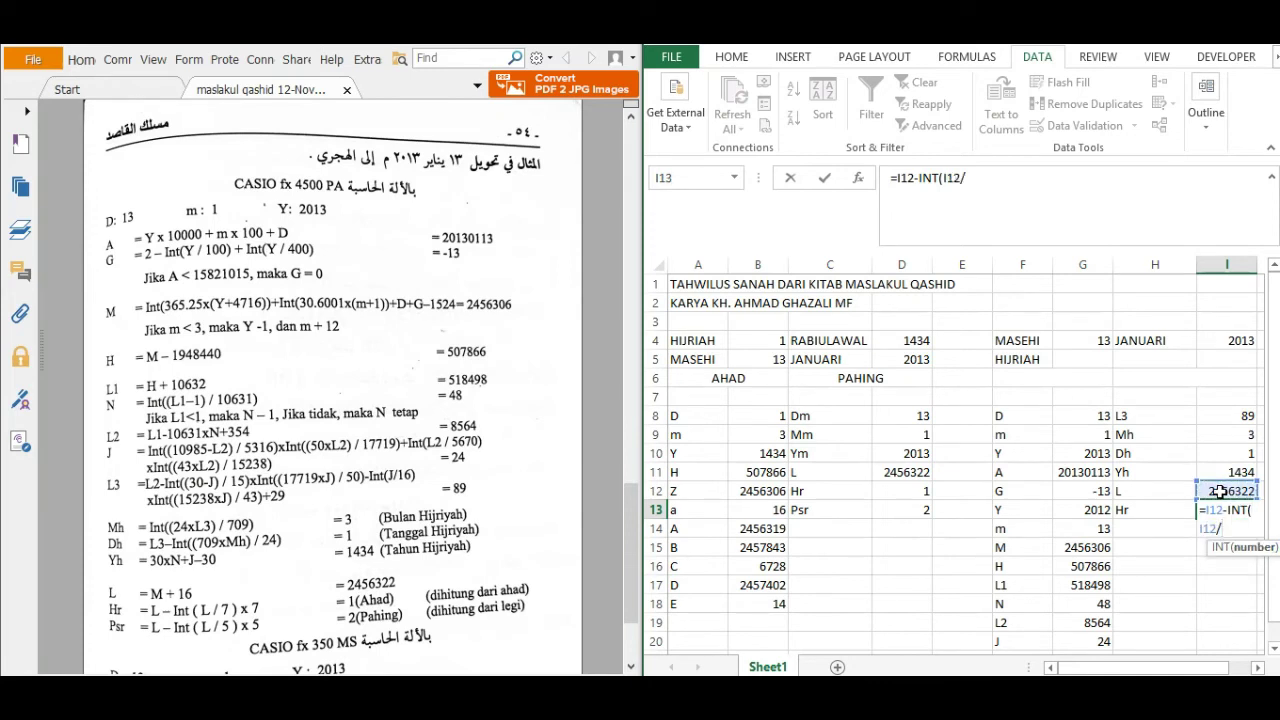
text(7)*7)
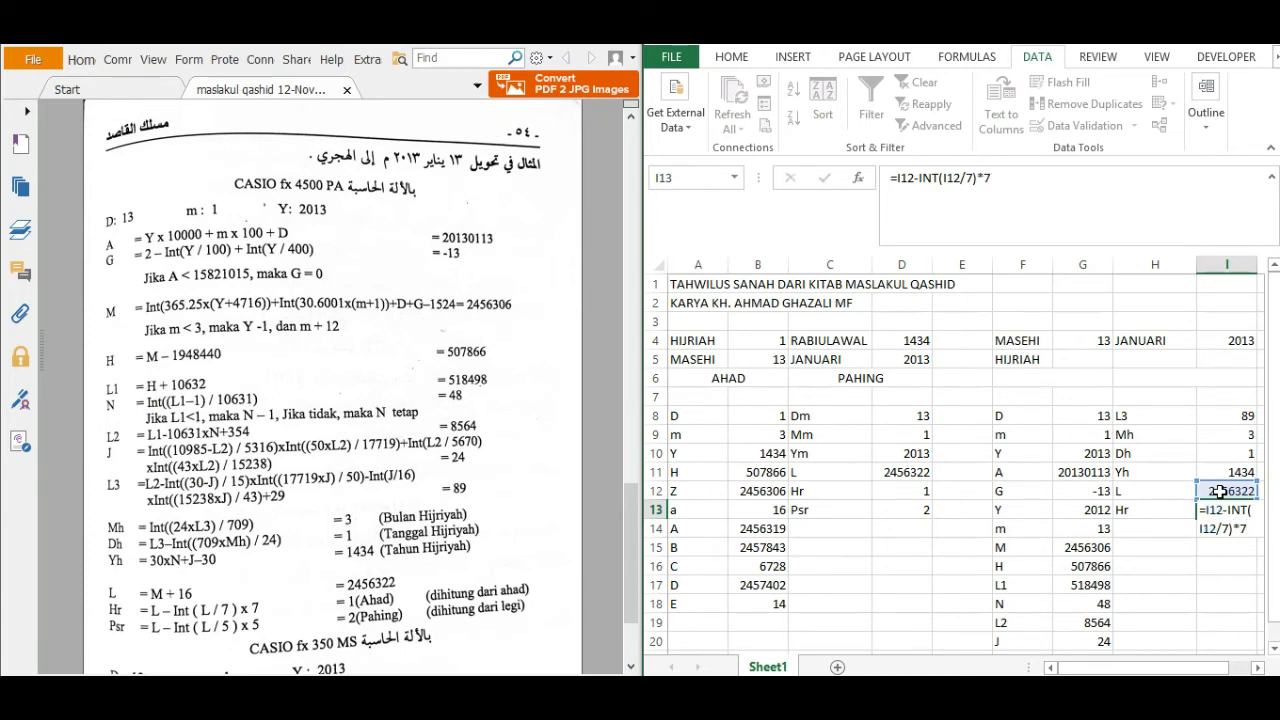
key(Return)
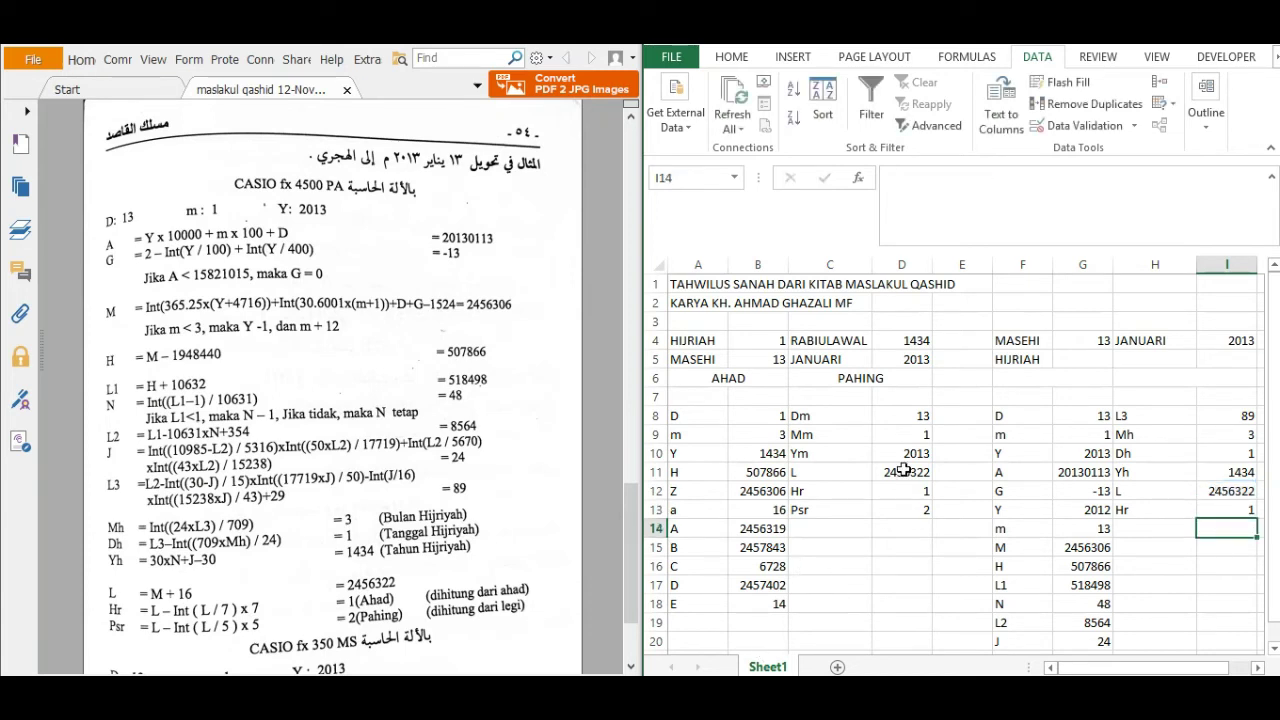
Step: Label H14 as Psr and enter the formula =I12-INT(I12/5)*5 in I14
click(1134, 530)
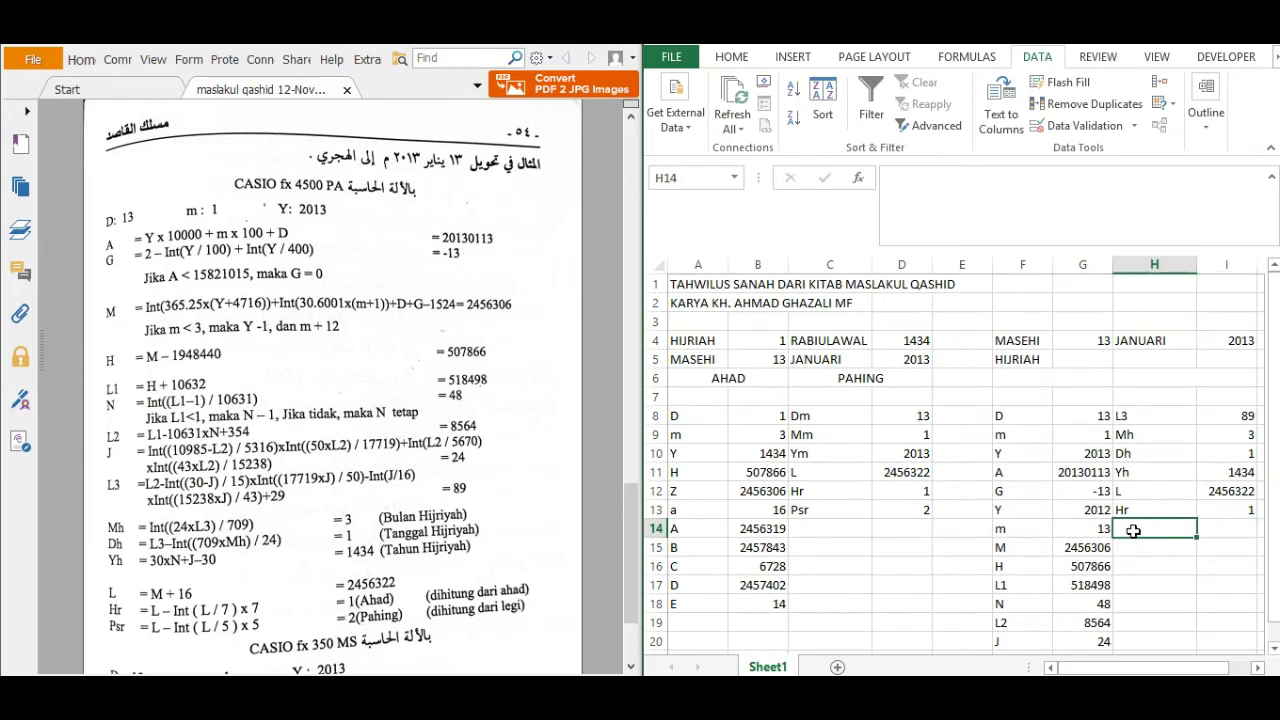
text(P)
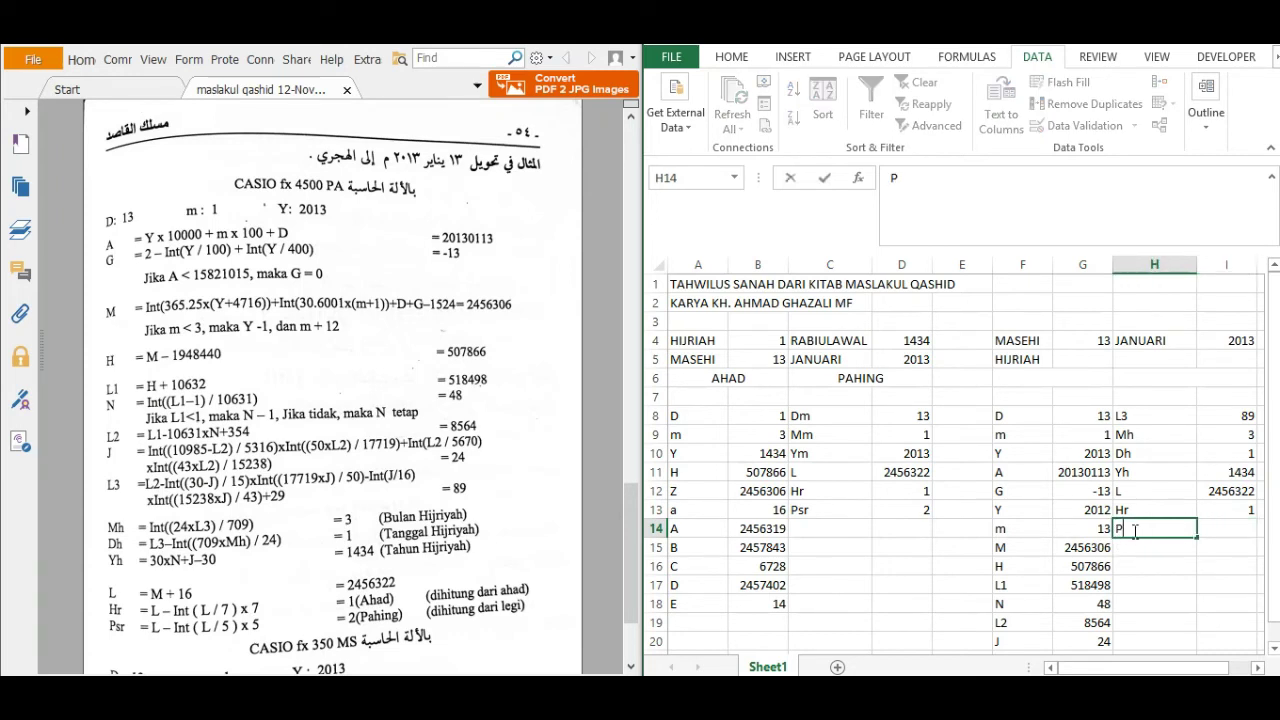
text(sr)
key(Tab)
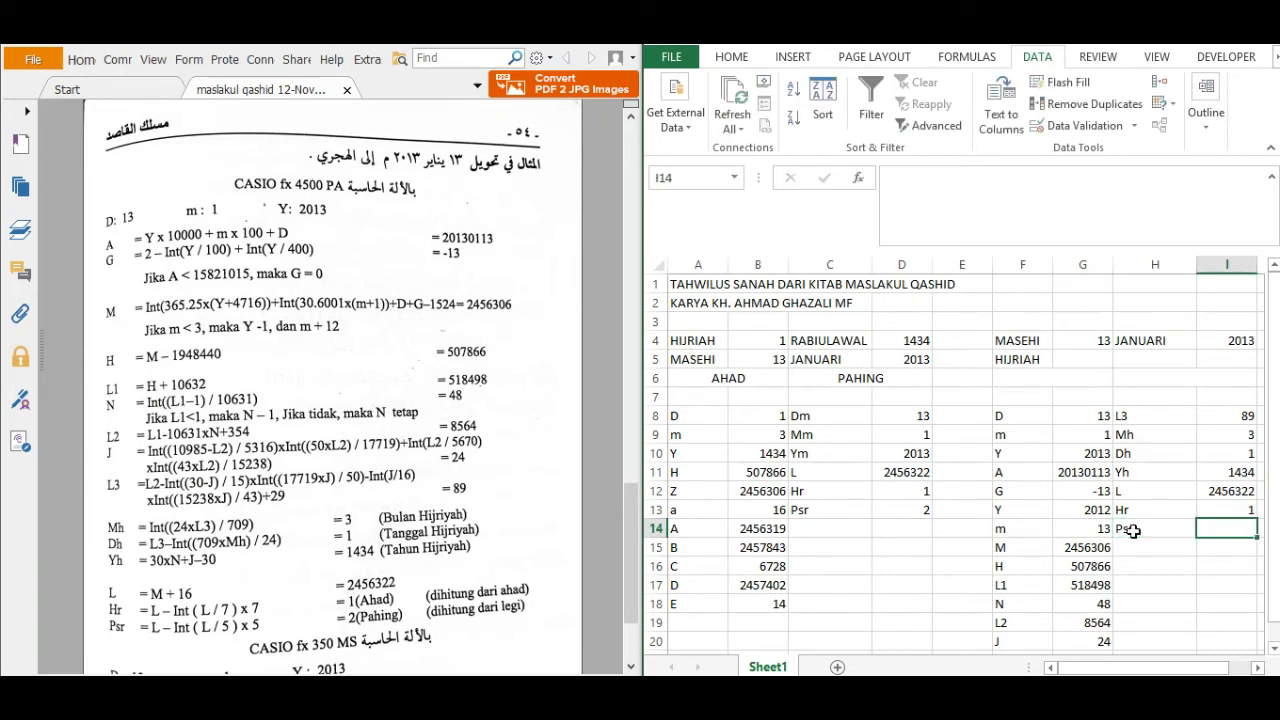
text(=)
click(1238, 491)
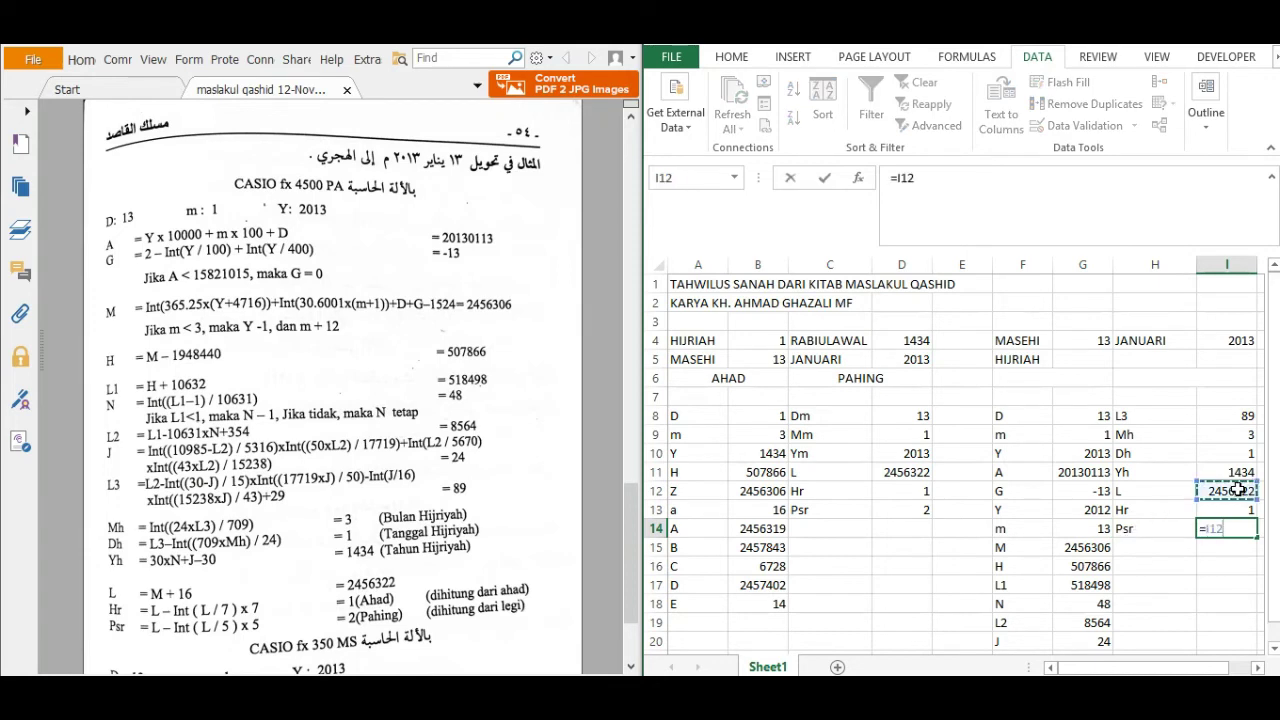
text(-INT)
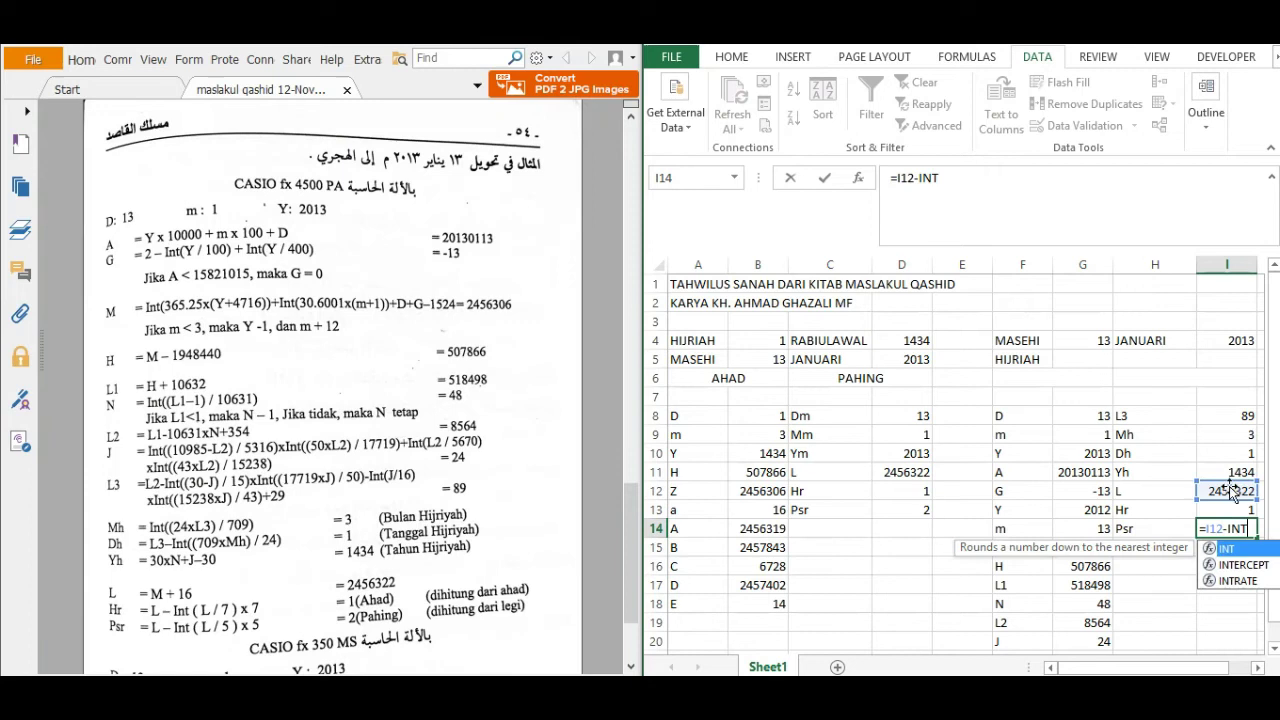
double_click(1228, 549)
click(1241, 491)
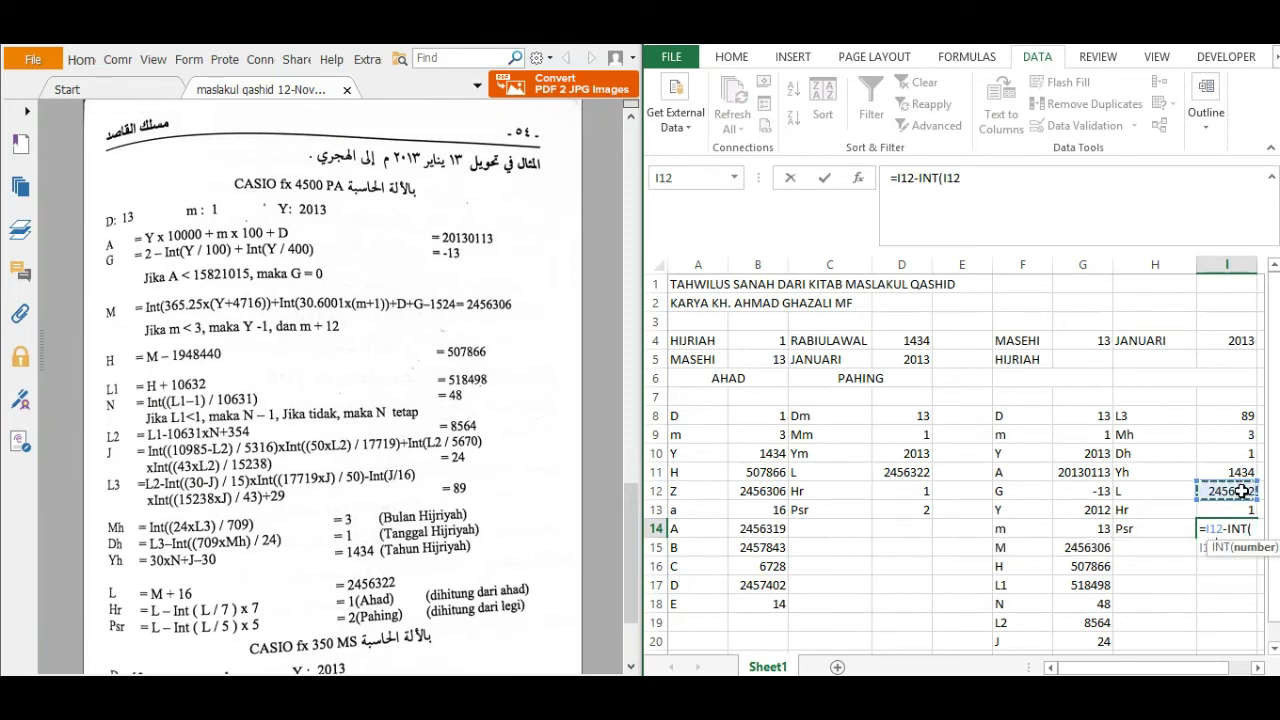
text(/)
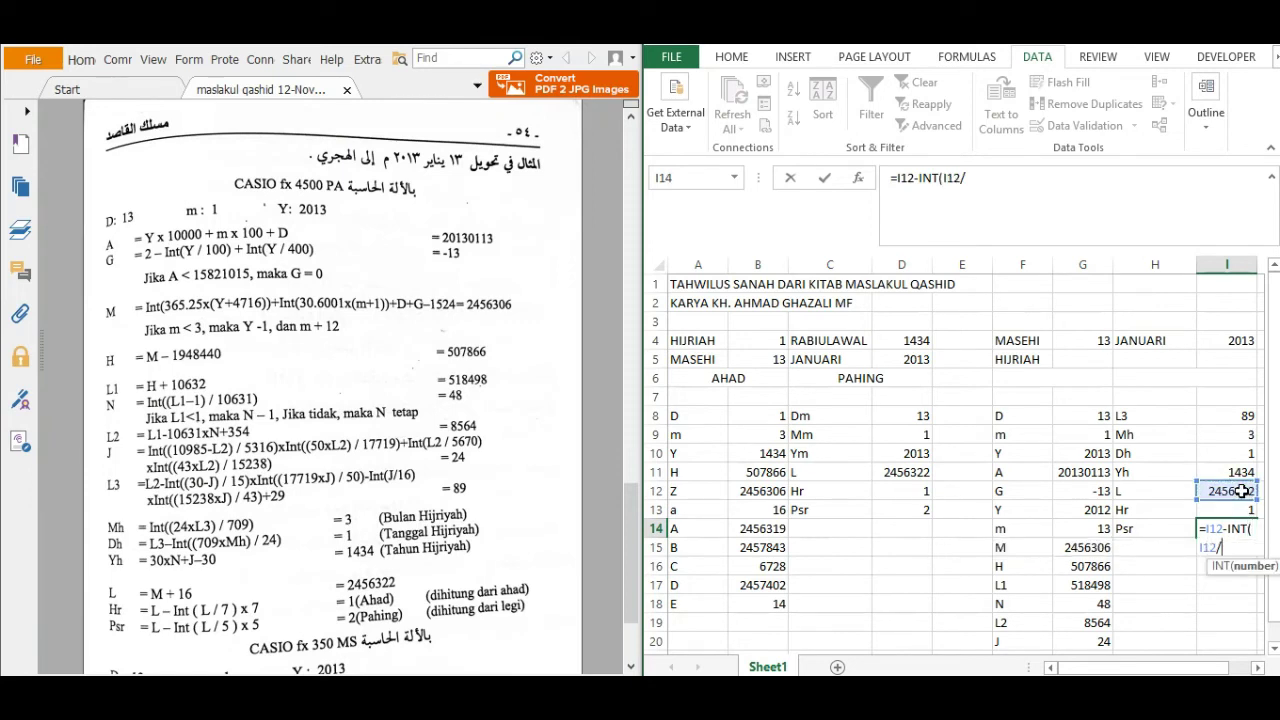
text(5))
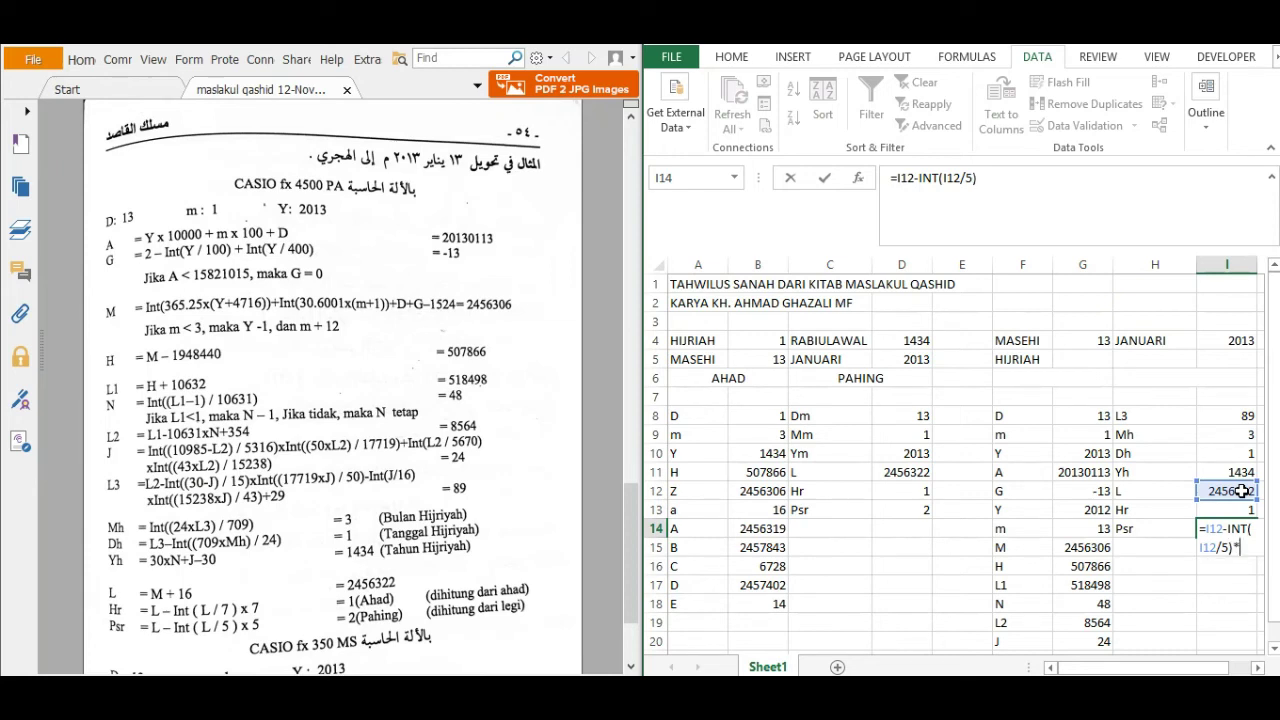
text(*5)
key(Return)
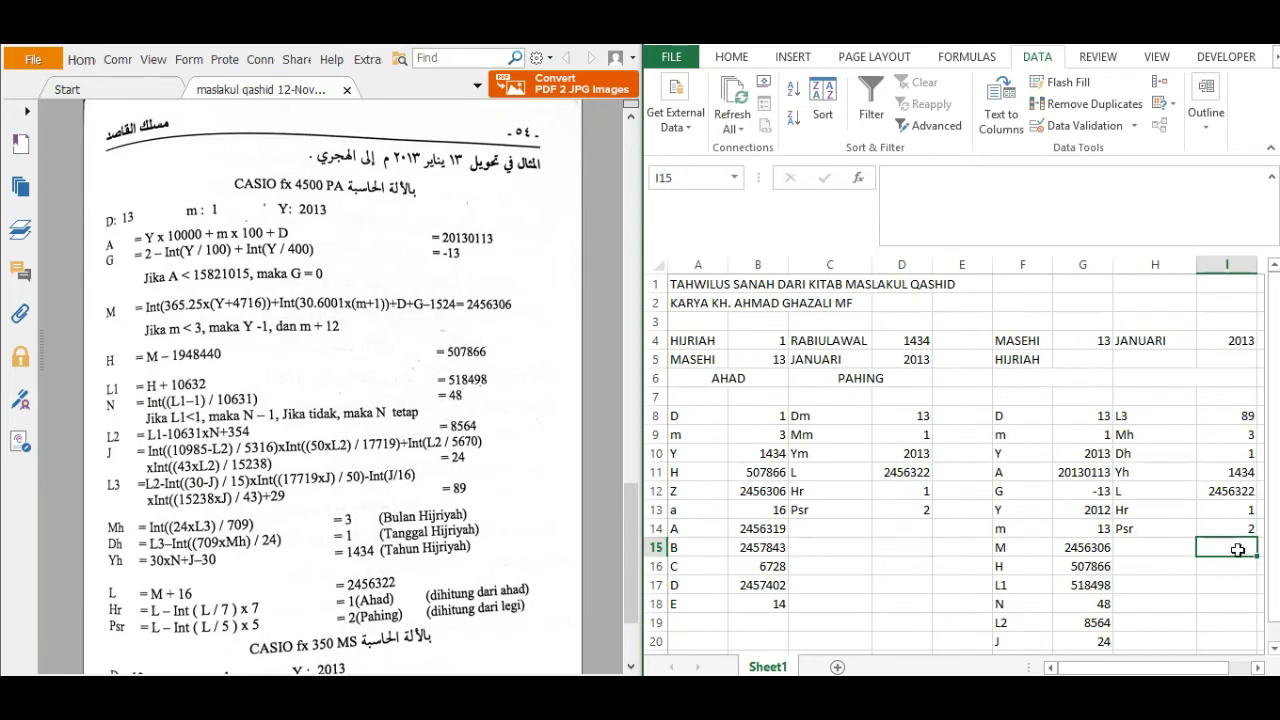
Step: Link the HIJRIAH day cell G5 to the Dh result with =I10
click(1101, 362)
text(=)
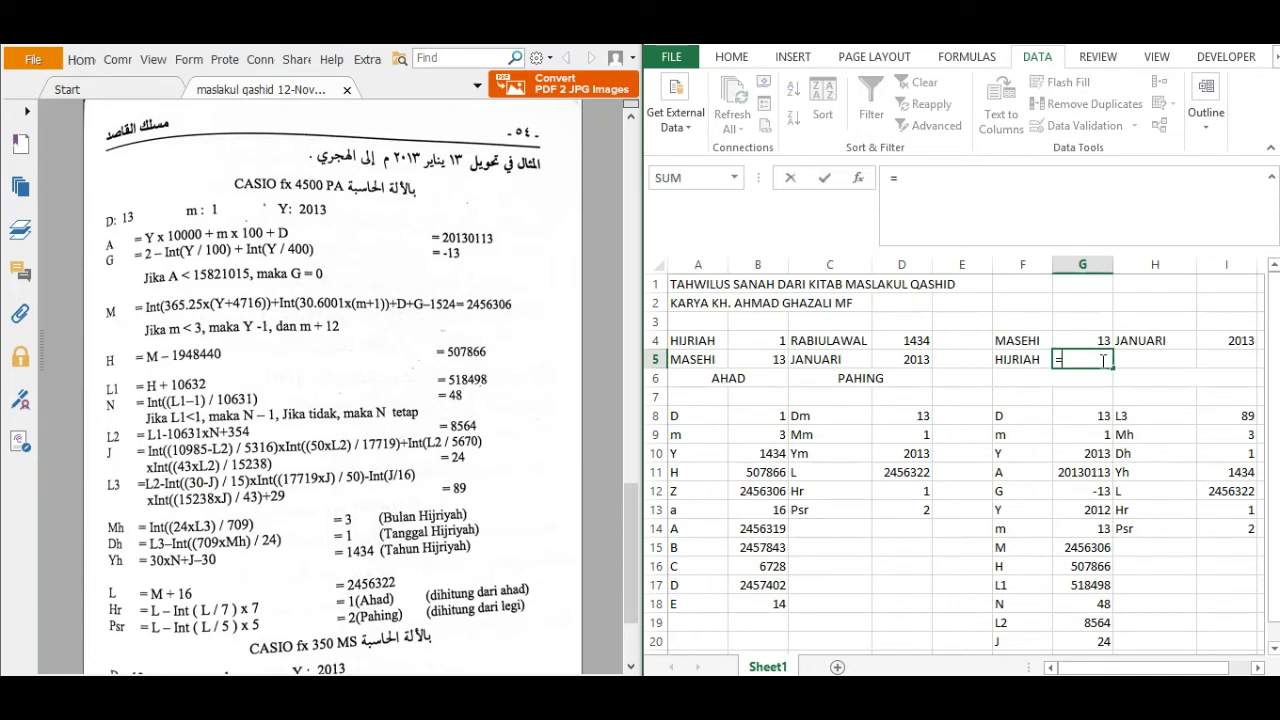
click(1231, 451)
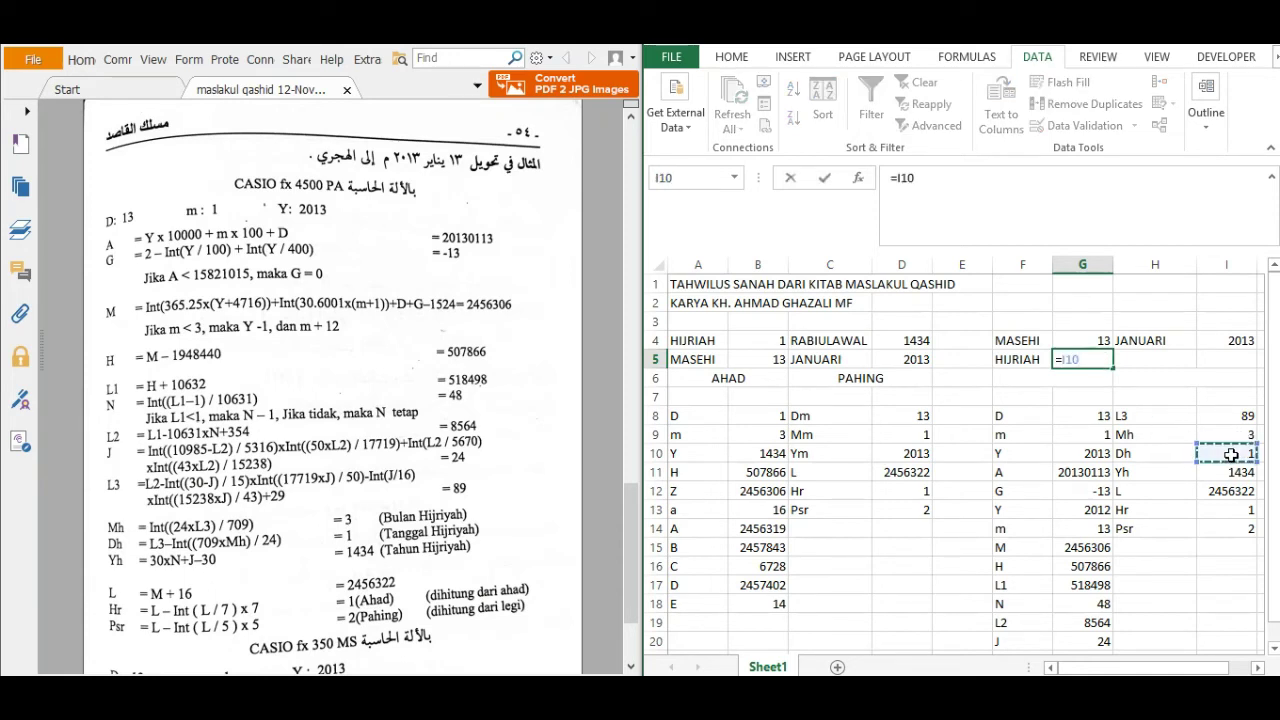
key(Return)
Step: Begin a month-name IF formula in H5 that returns "MUHARAM" when I9=1
key(Up)
key(Right)
key(Right)
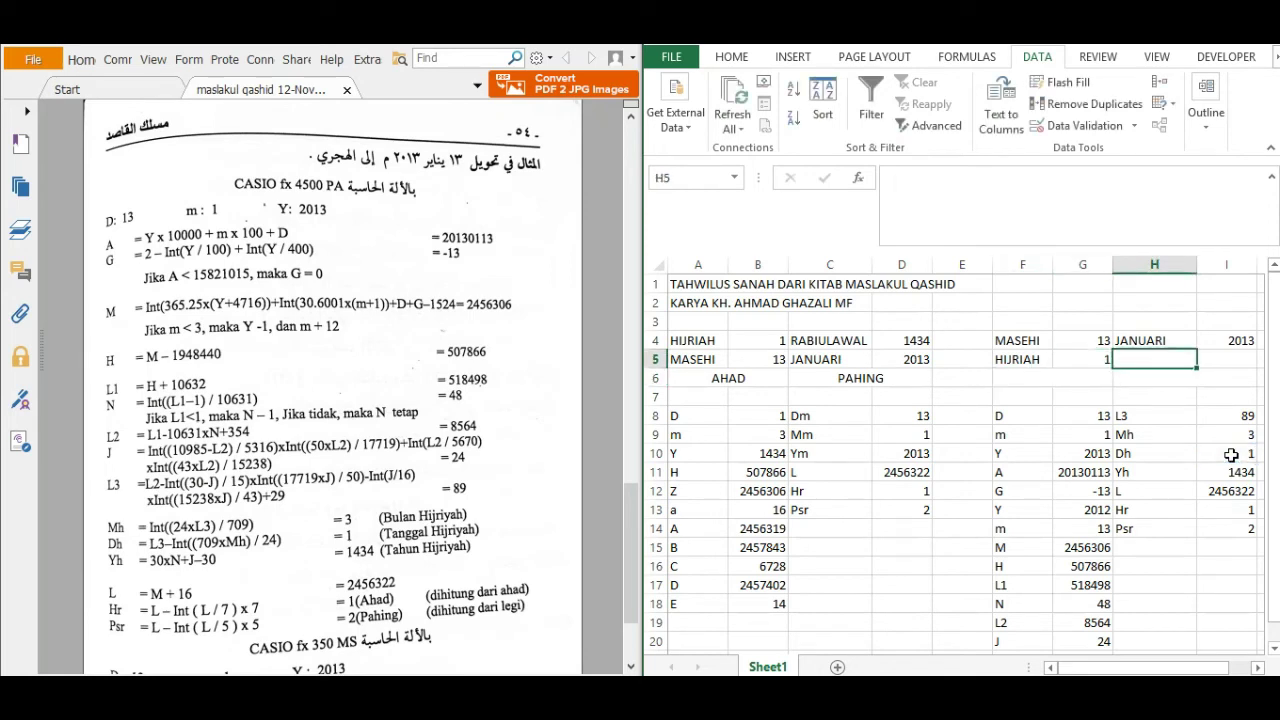
text(=)
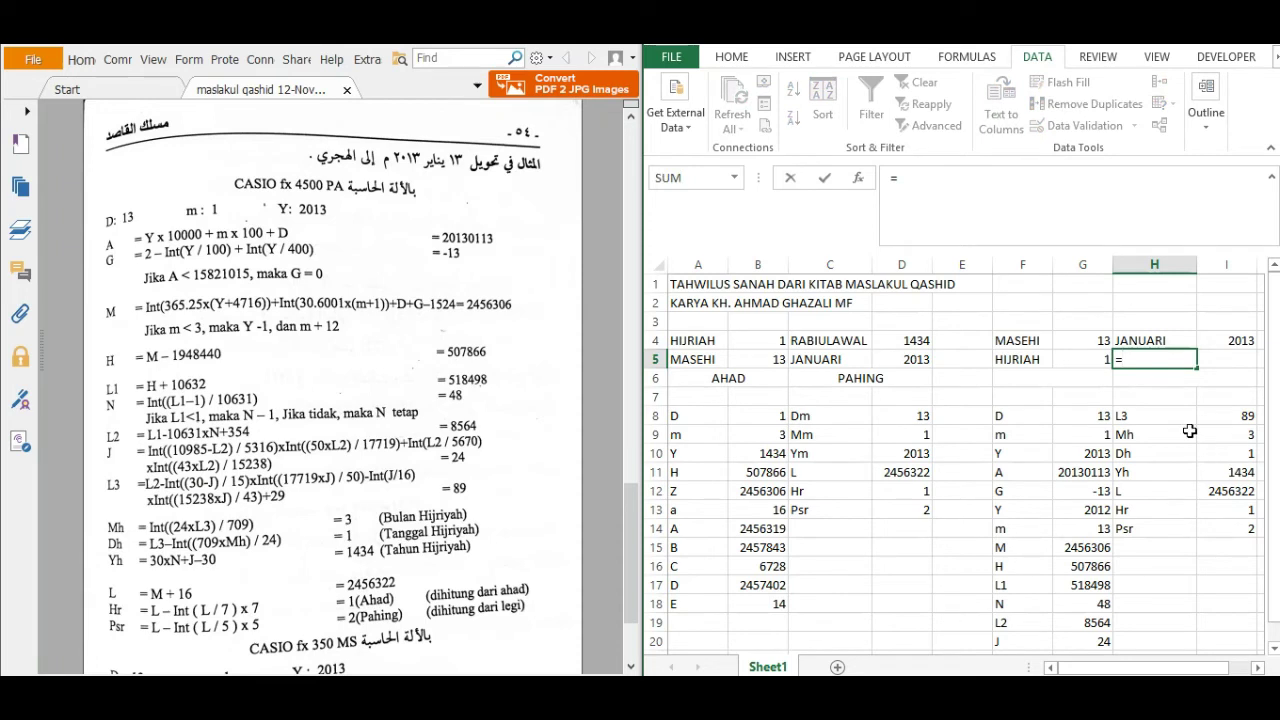
text(IF)
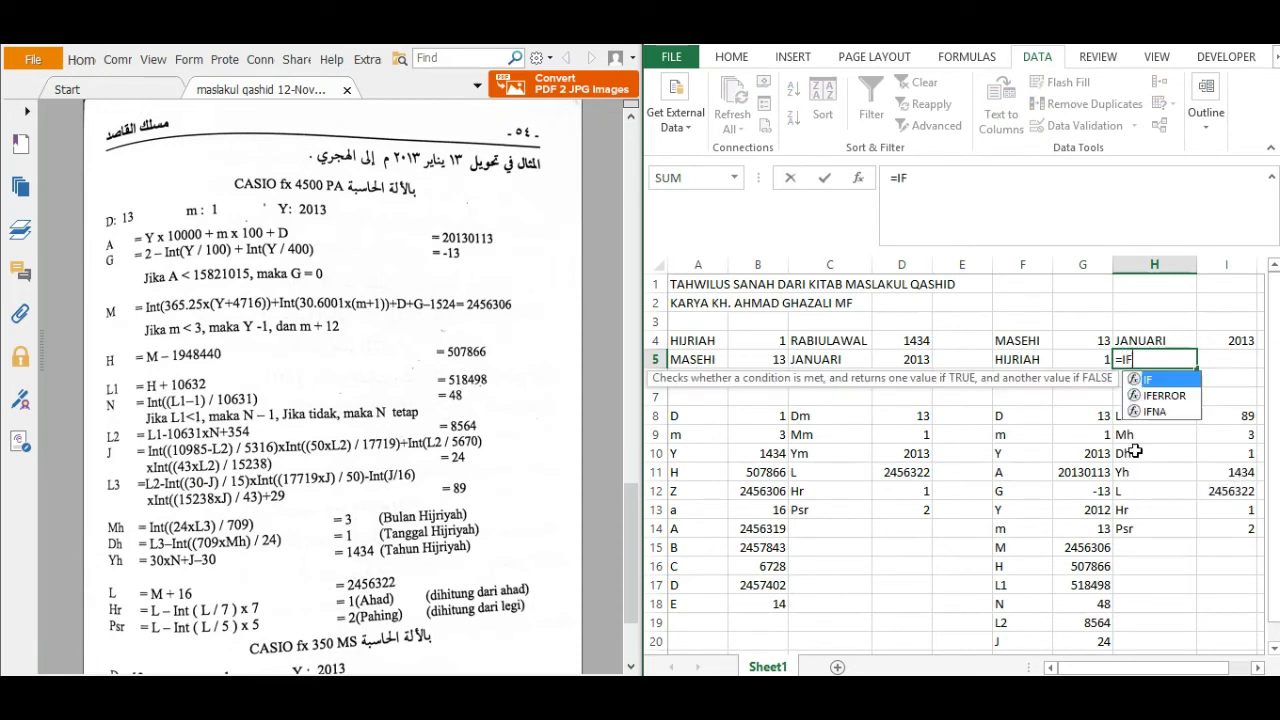
double_click(1163, 379)
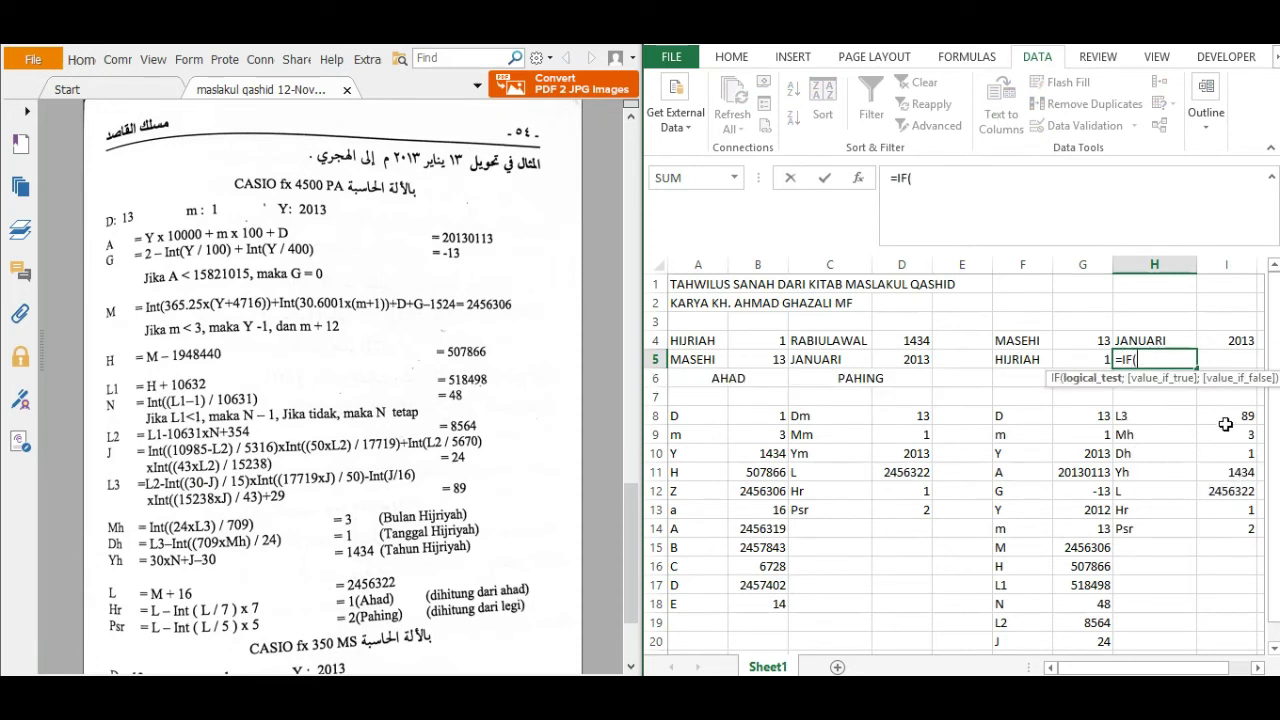
click(1242, 436)
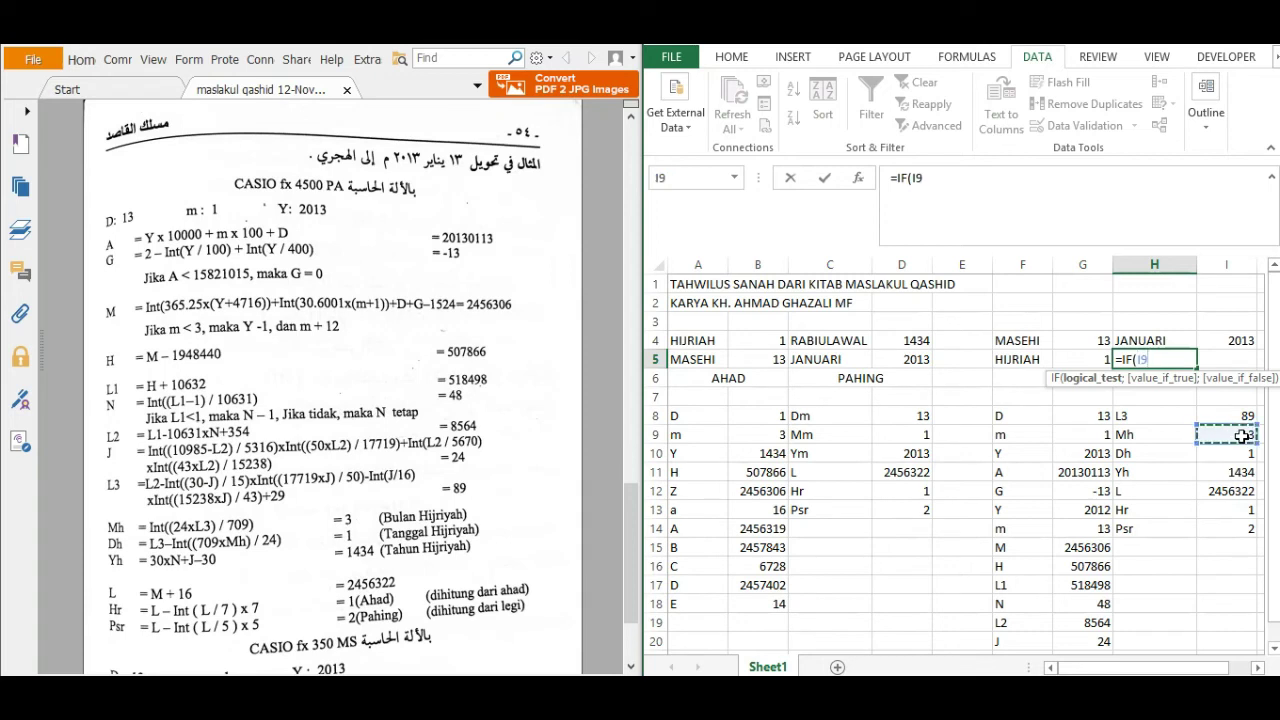
text(=1;)
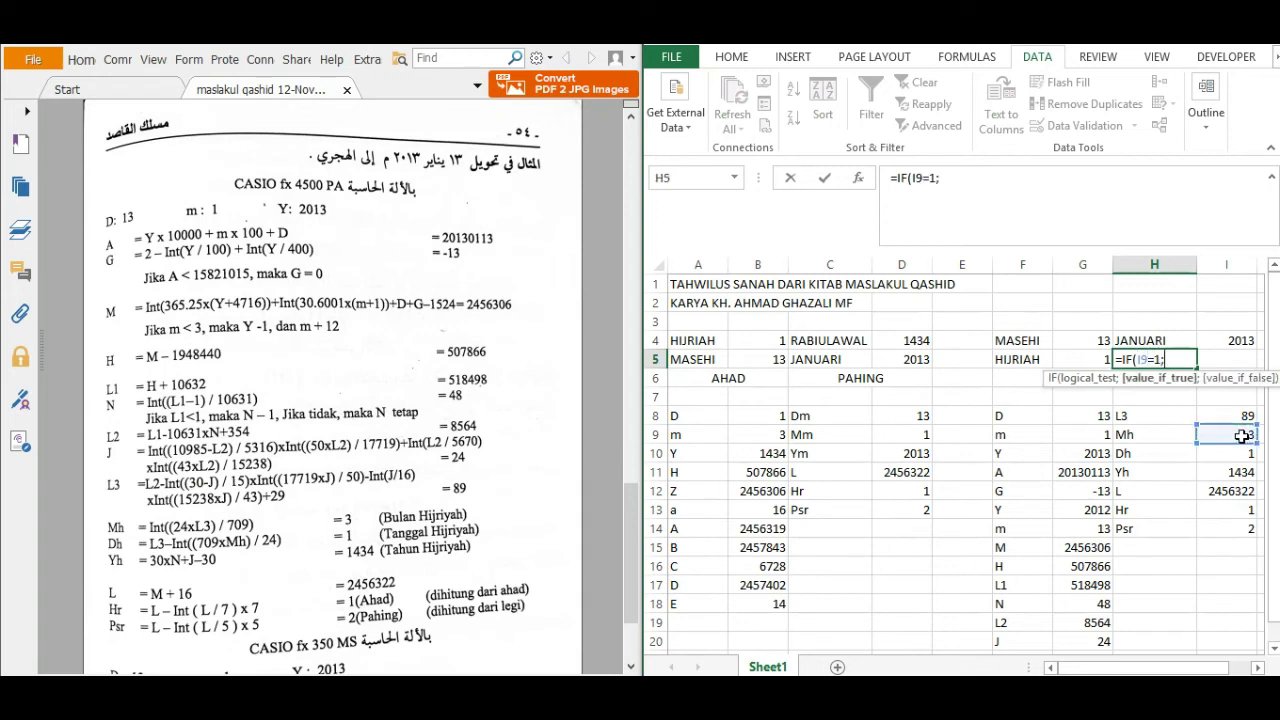
text("MUHARAM)
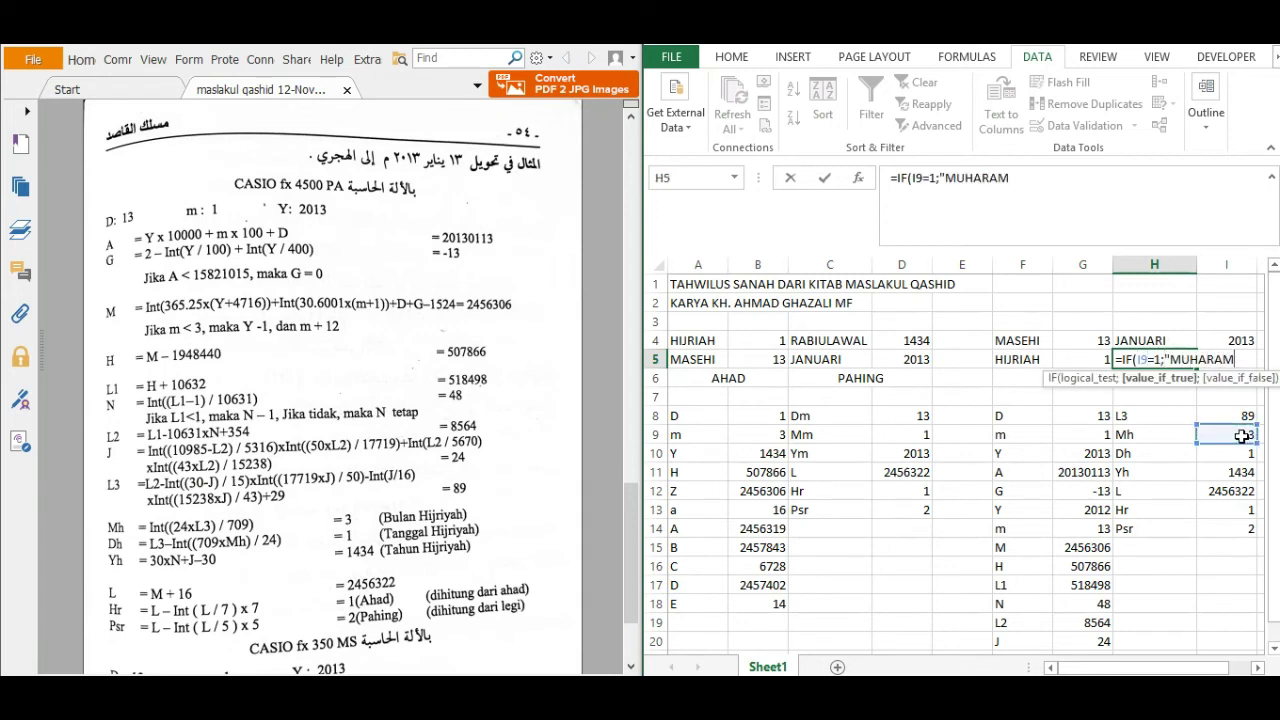
text(";)
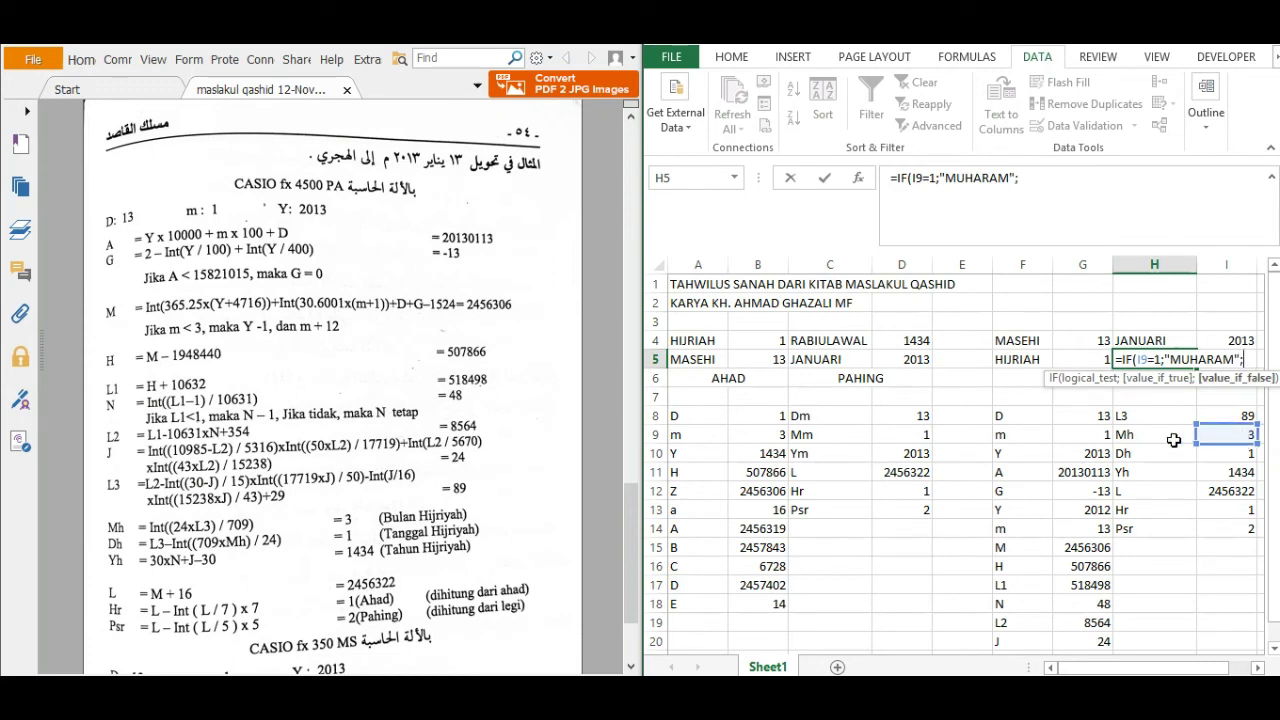
Step: Nest an IF condition in the H5 formula that returns "SAFAR" when I9=2
text(IF()
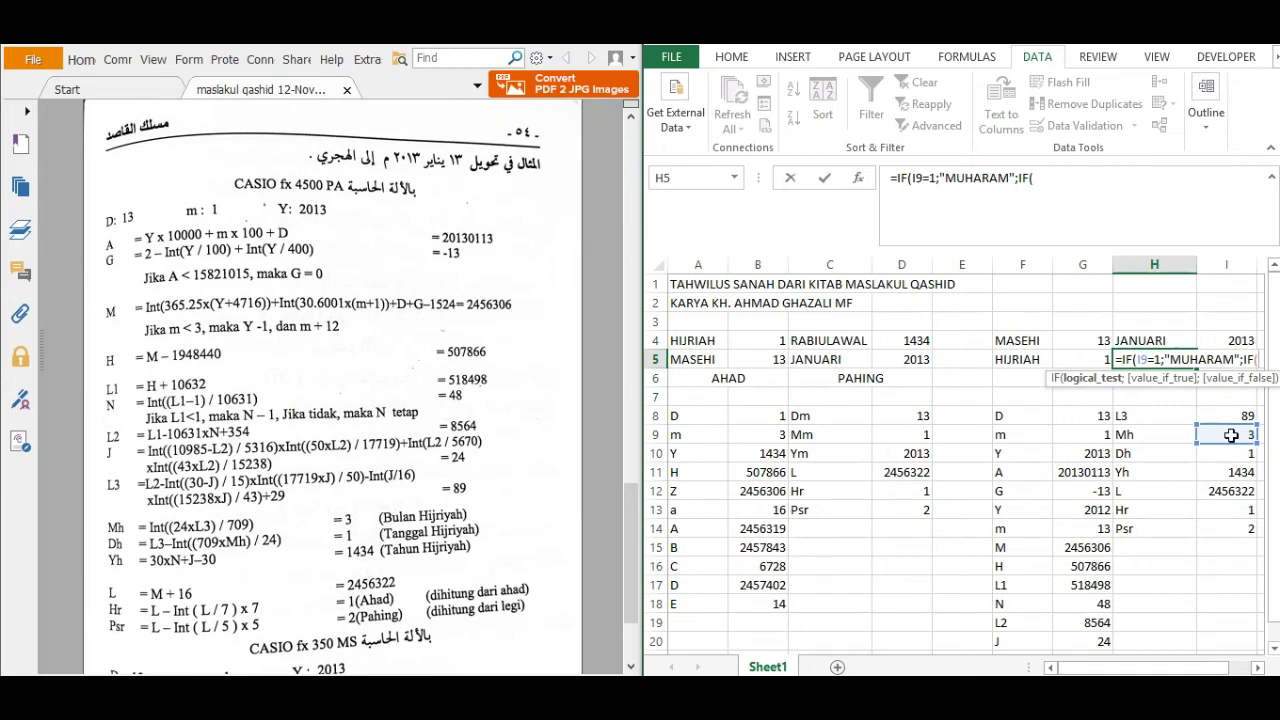
click(1234, 432)
text(=2)
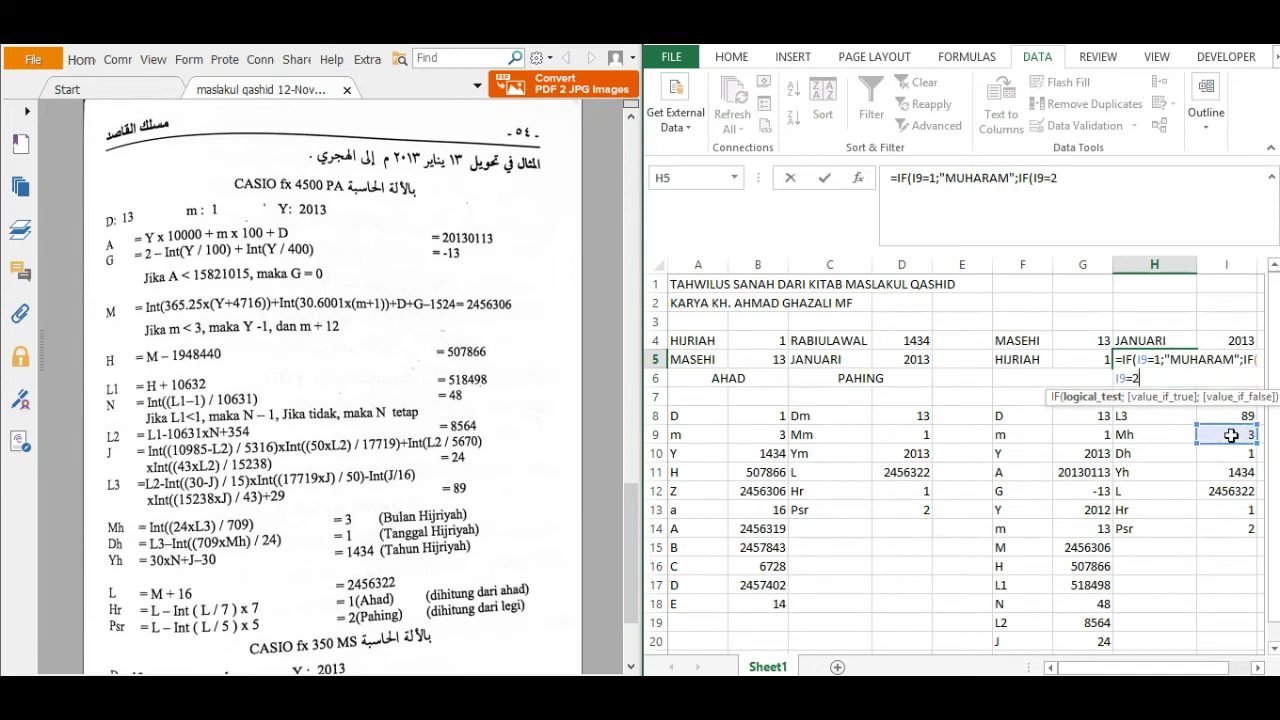
text(;)
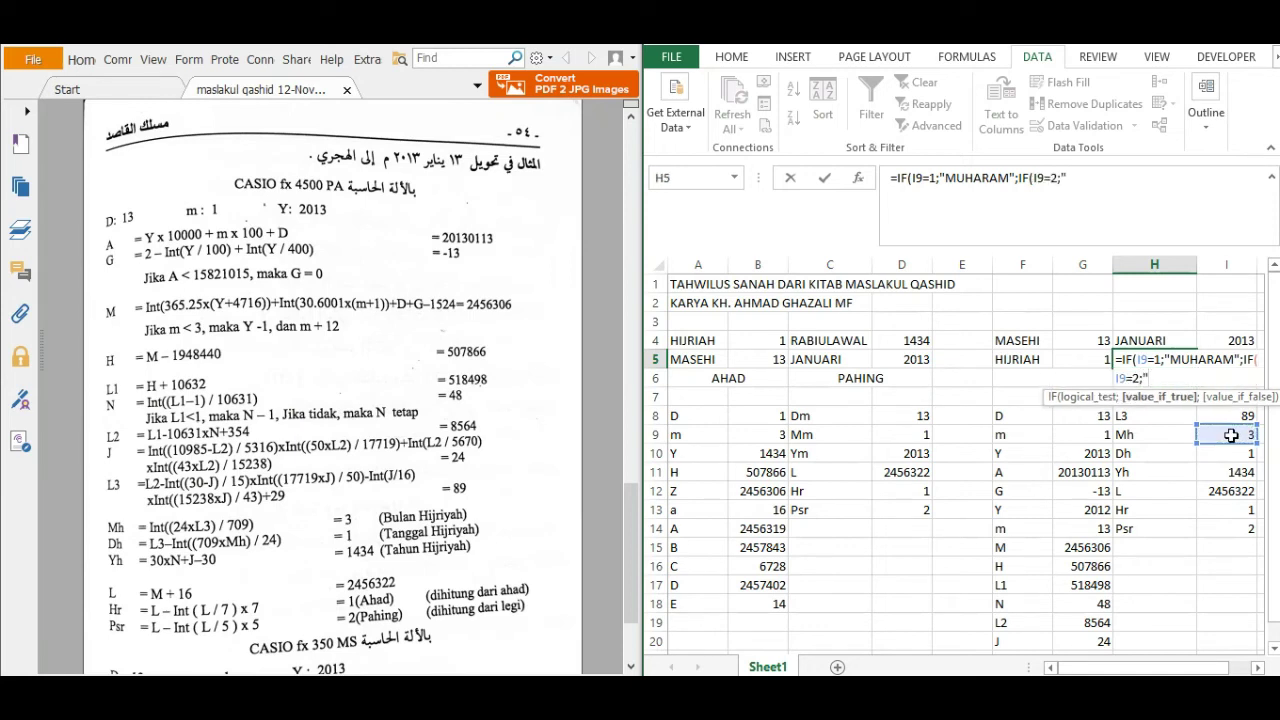
text("SAFAR";IF)
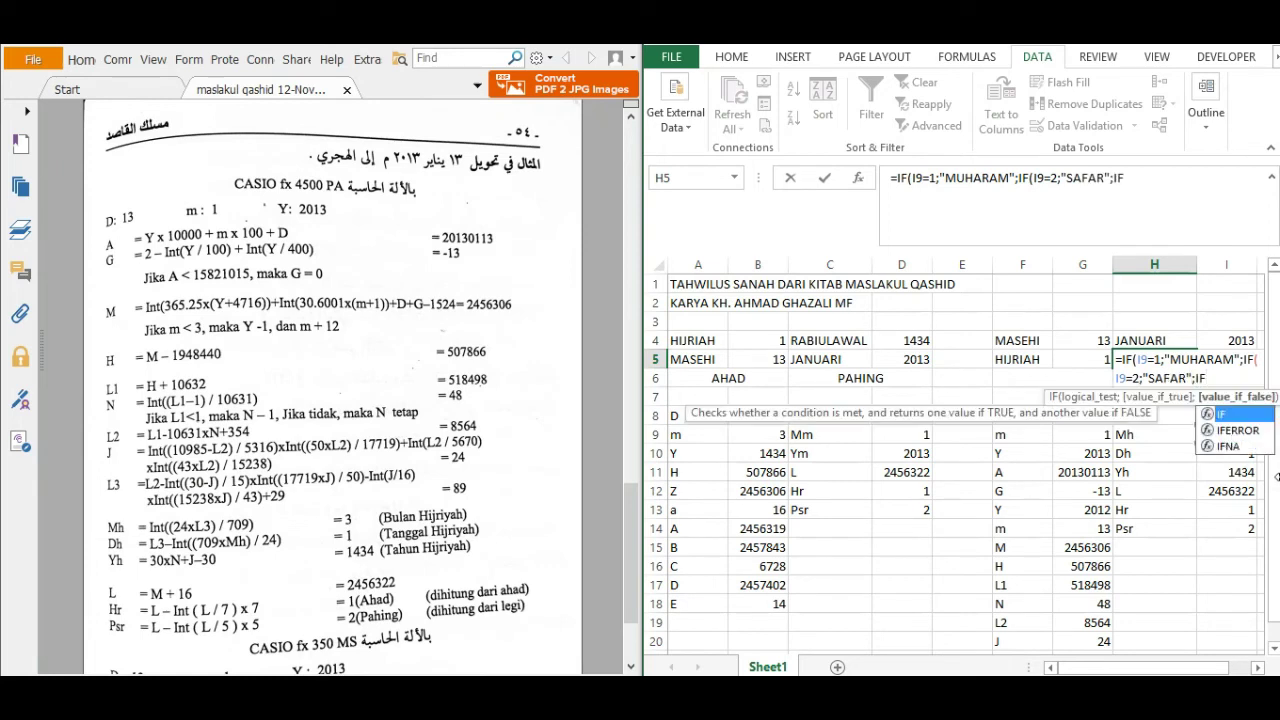
Step: Add the third-month condition to the H5 formula, returning "RABIULAWAL" when I9=3
text(()
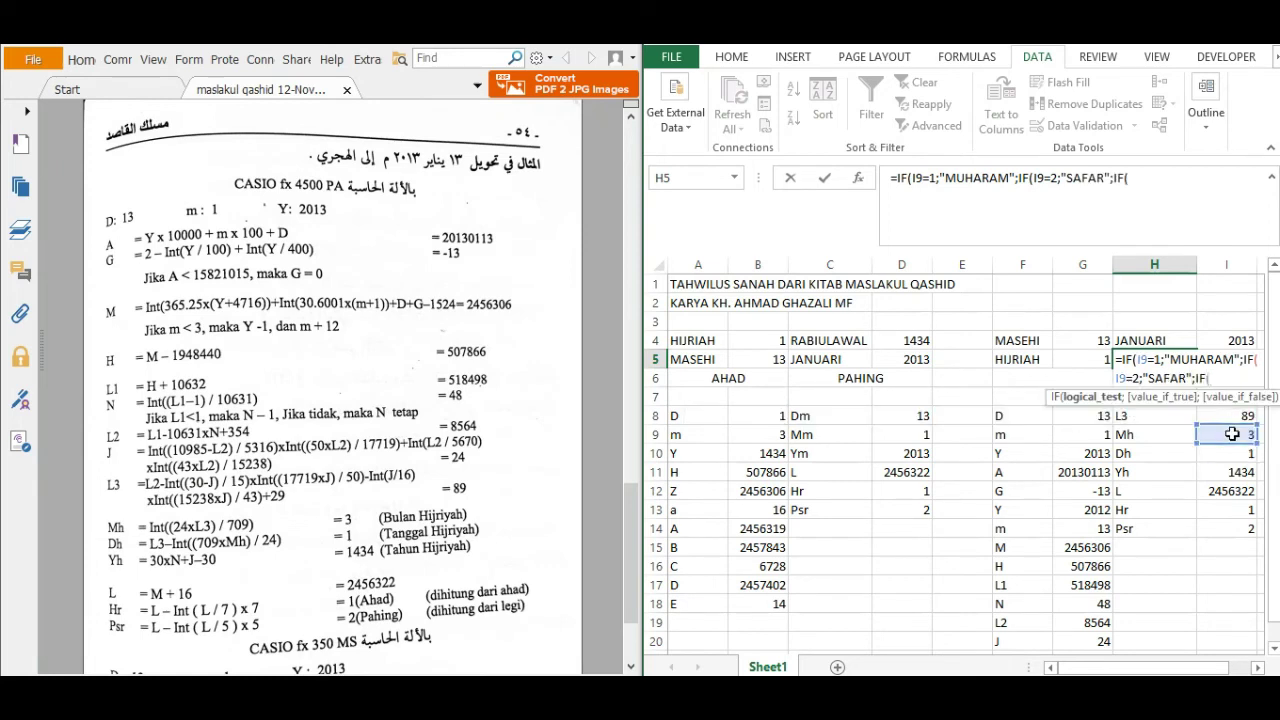
click(1231, 434)
text(=3;)
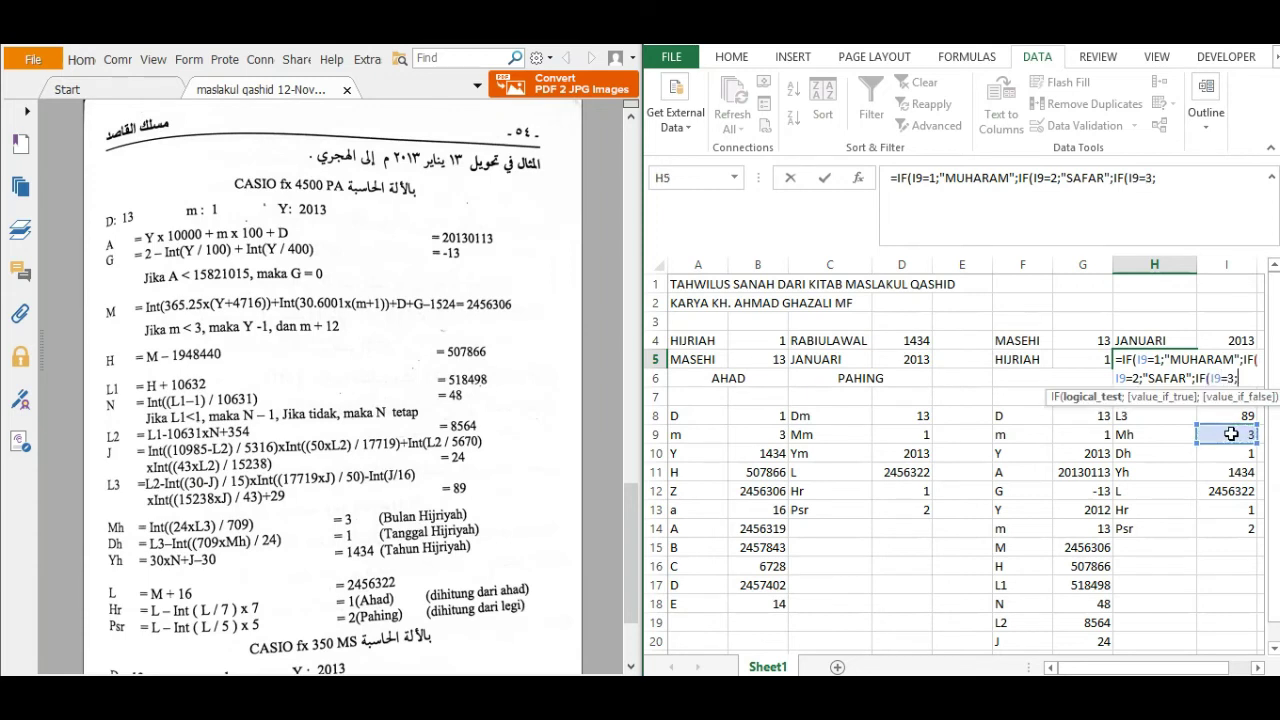
text("RABIULAWAL")
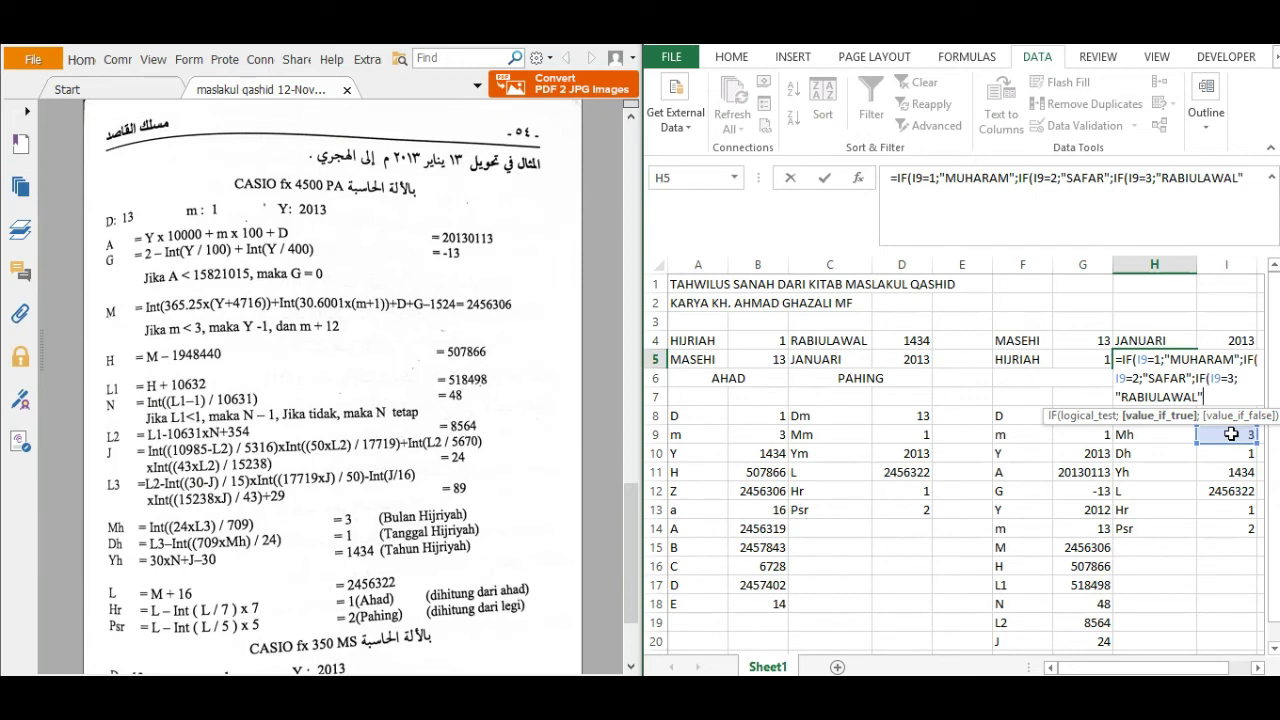
Step: Nest the fourth-month condition in the H5 formula so that I9=4 returns "RABIULAKHIR"
text(;IF)
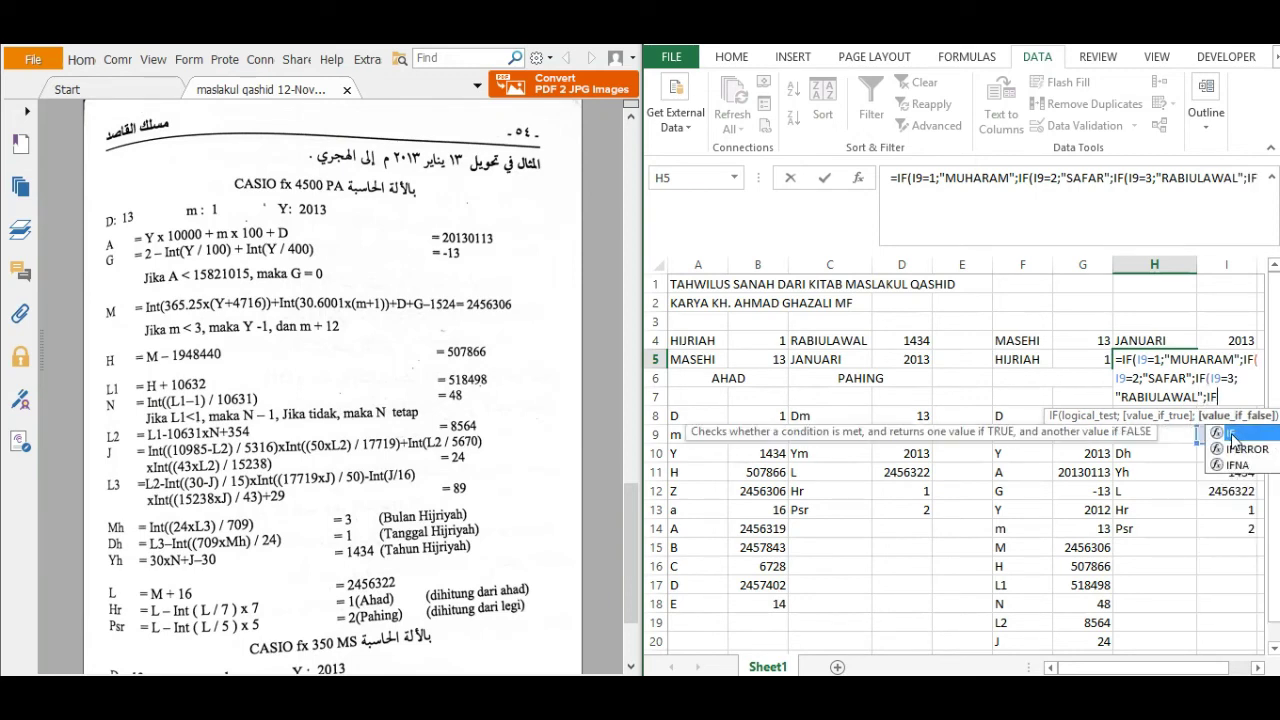
text(()
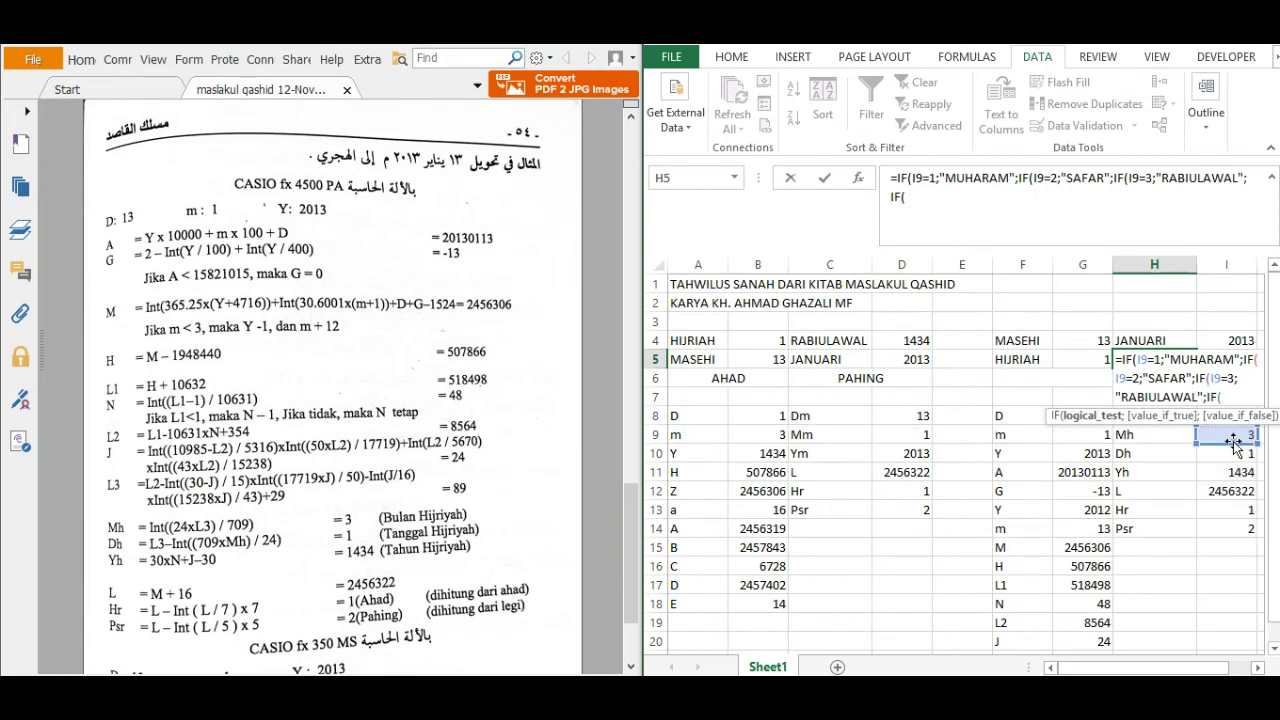
click(1236, 432)
text(=4;)
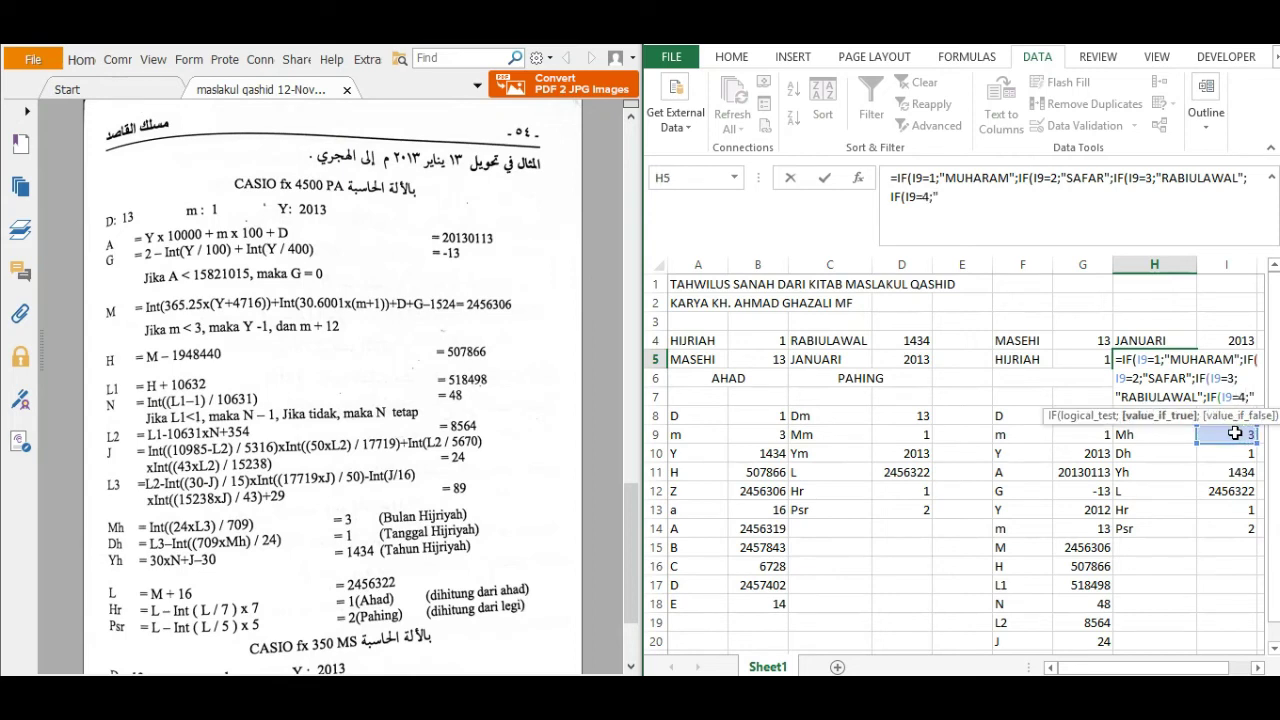
text("RABIUL)
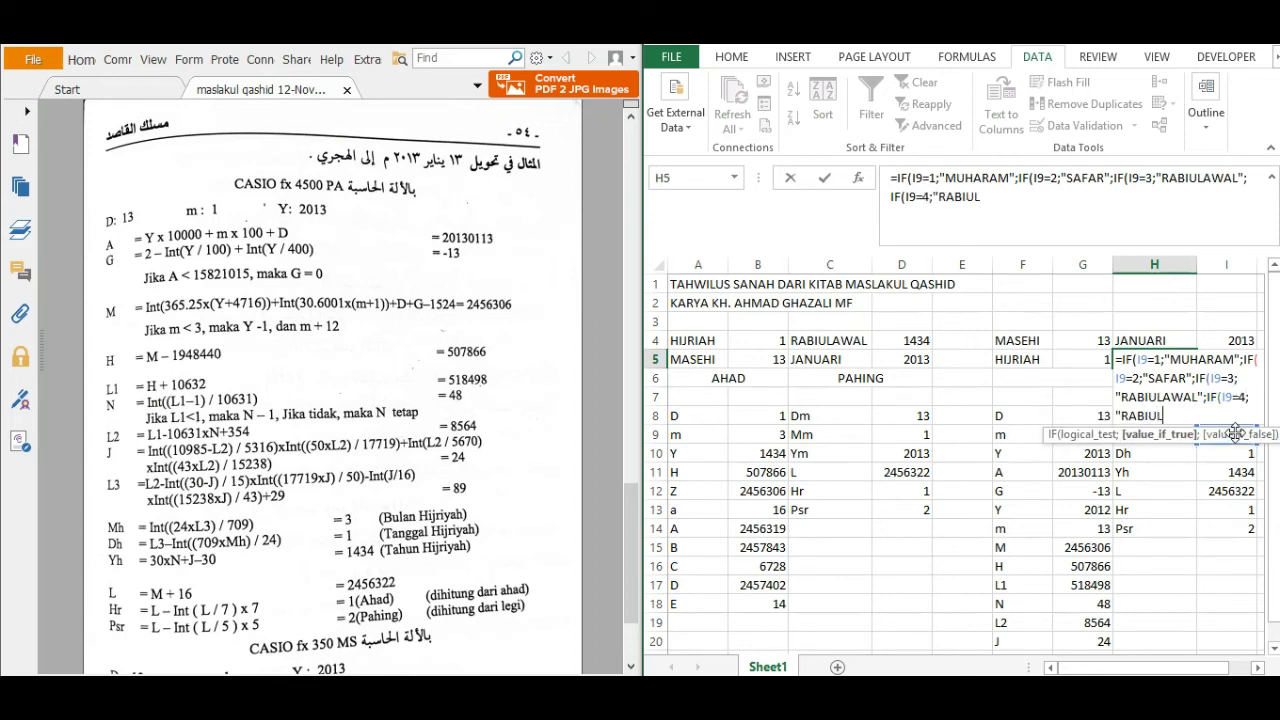
text(AKHIR)
text(";IF)
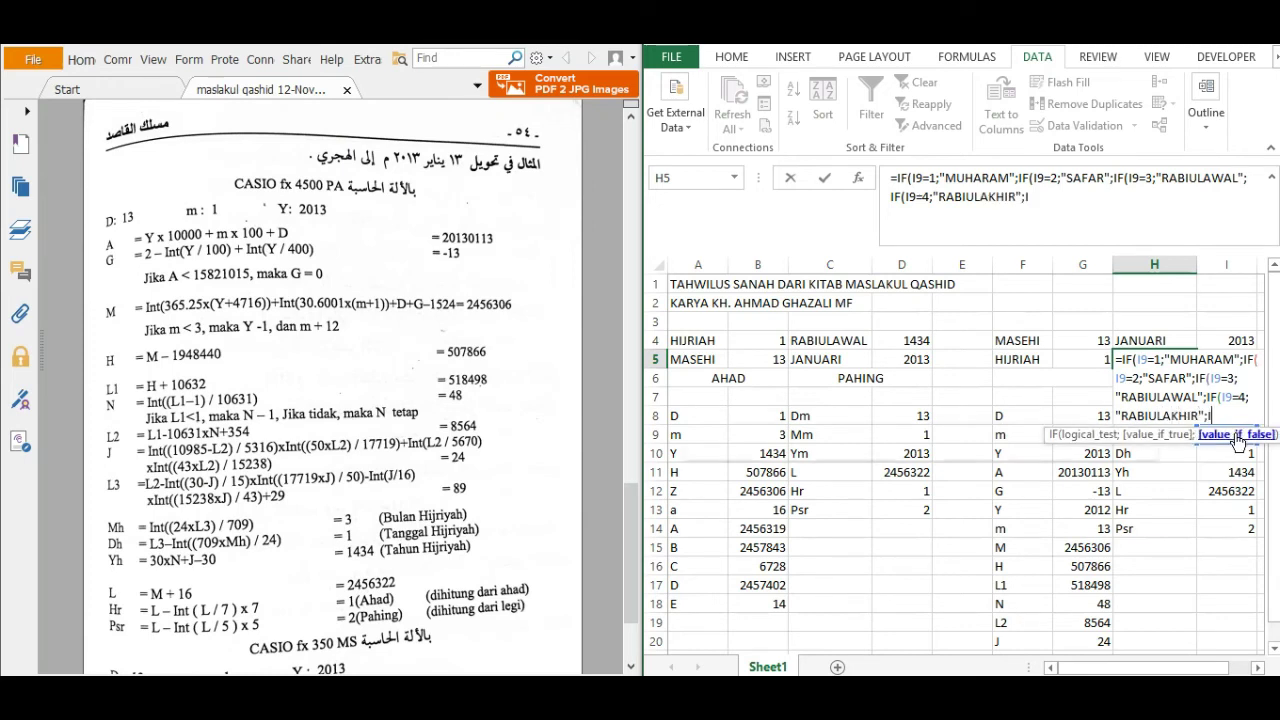
Step: Extend the H5 formula with conditions returning "JUMADILAWAL" when I9=5 and "JUMADILAKHIR" when I9=6
text(()
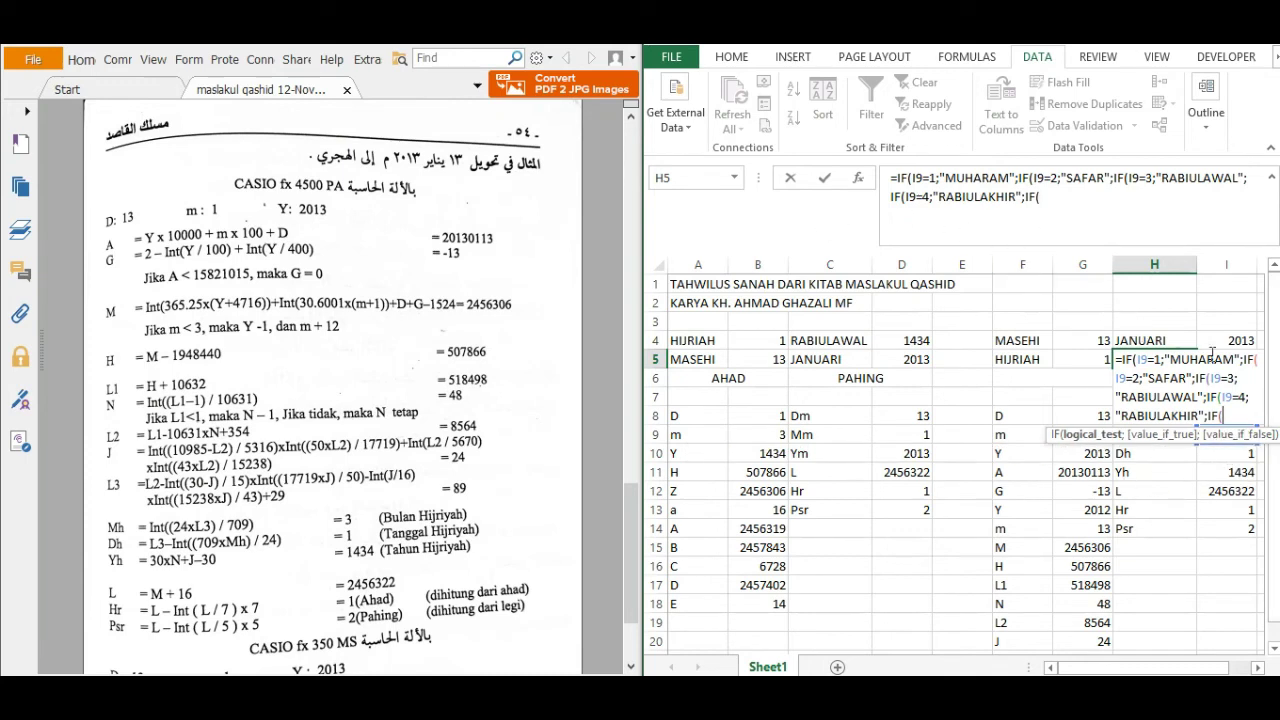
text(I9=5;)
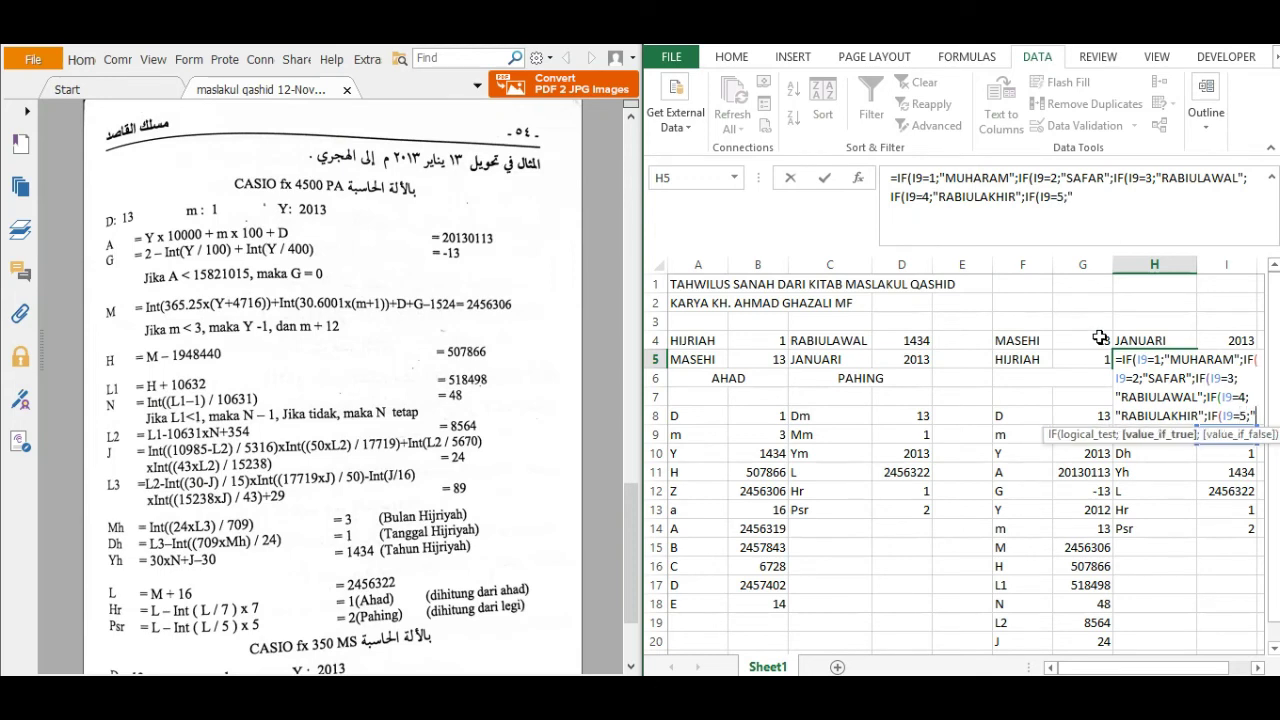
text("JUMADILA)
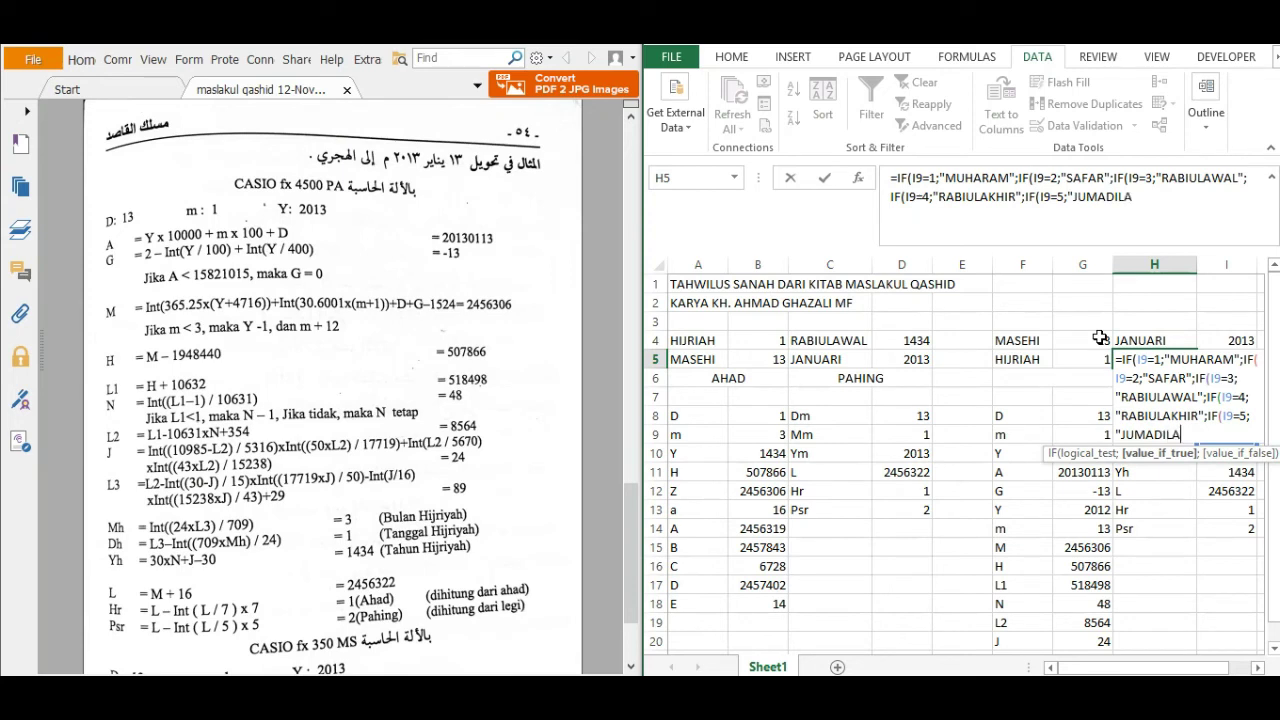
text(WAL";IF)
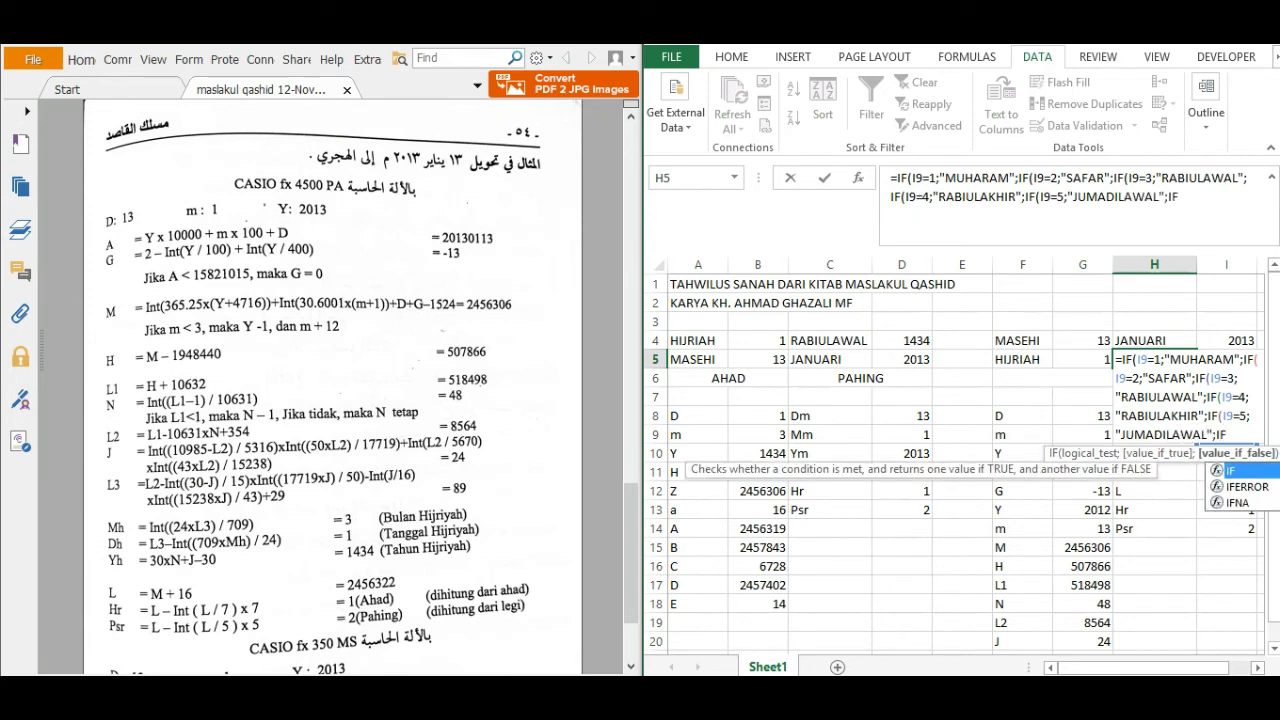
double_click(1234, 472)
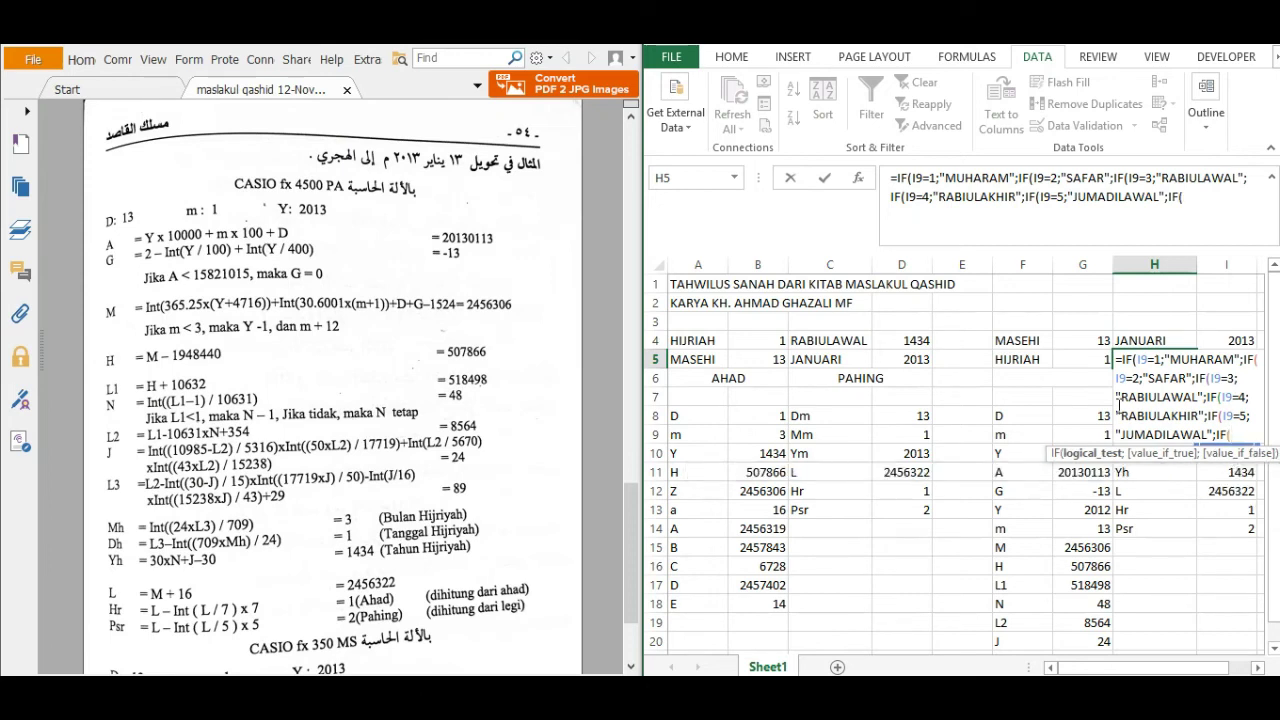
text(I9=6;")
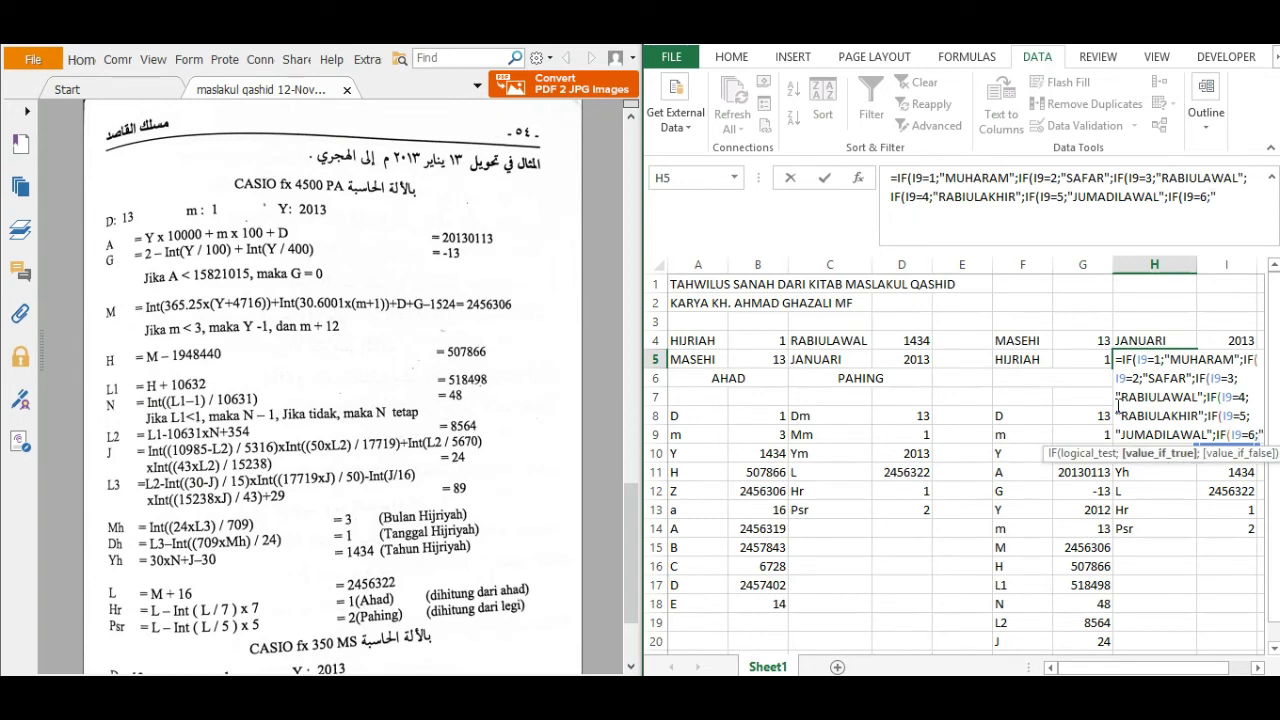
text(JUMADILA)
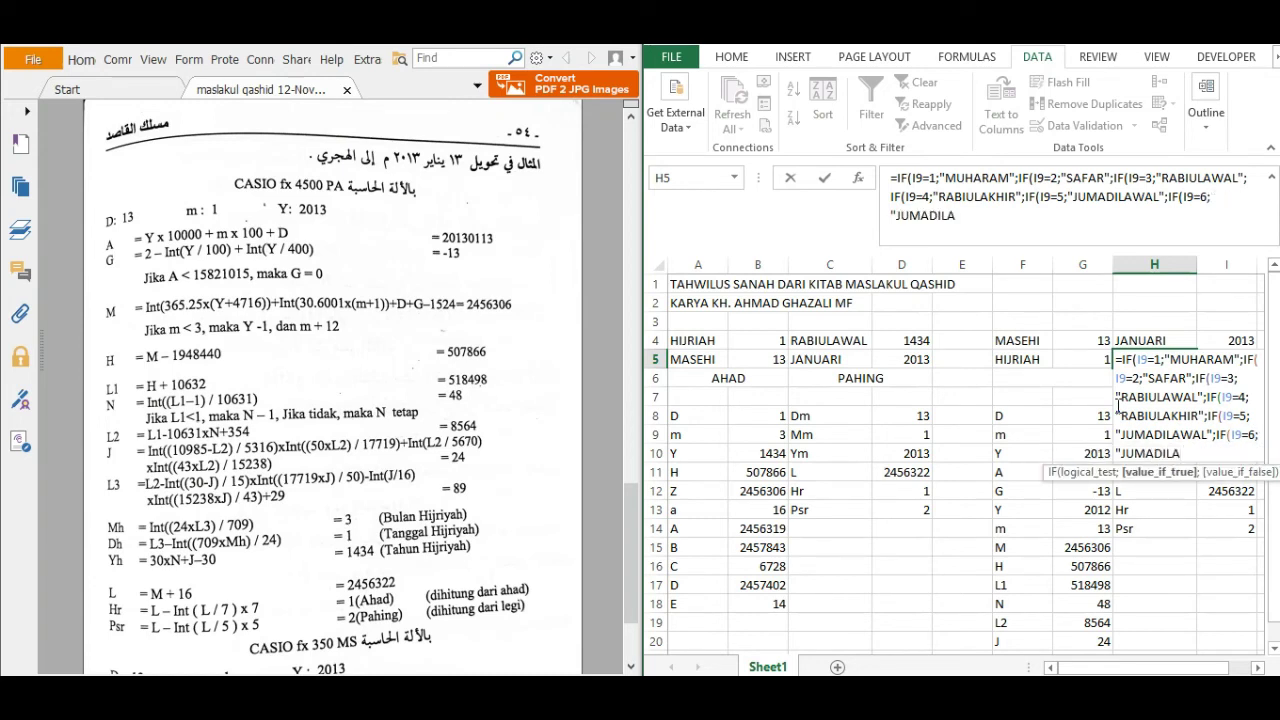
text(KHIR";)
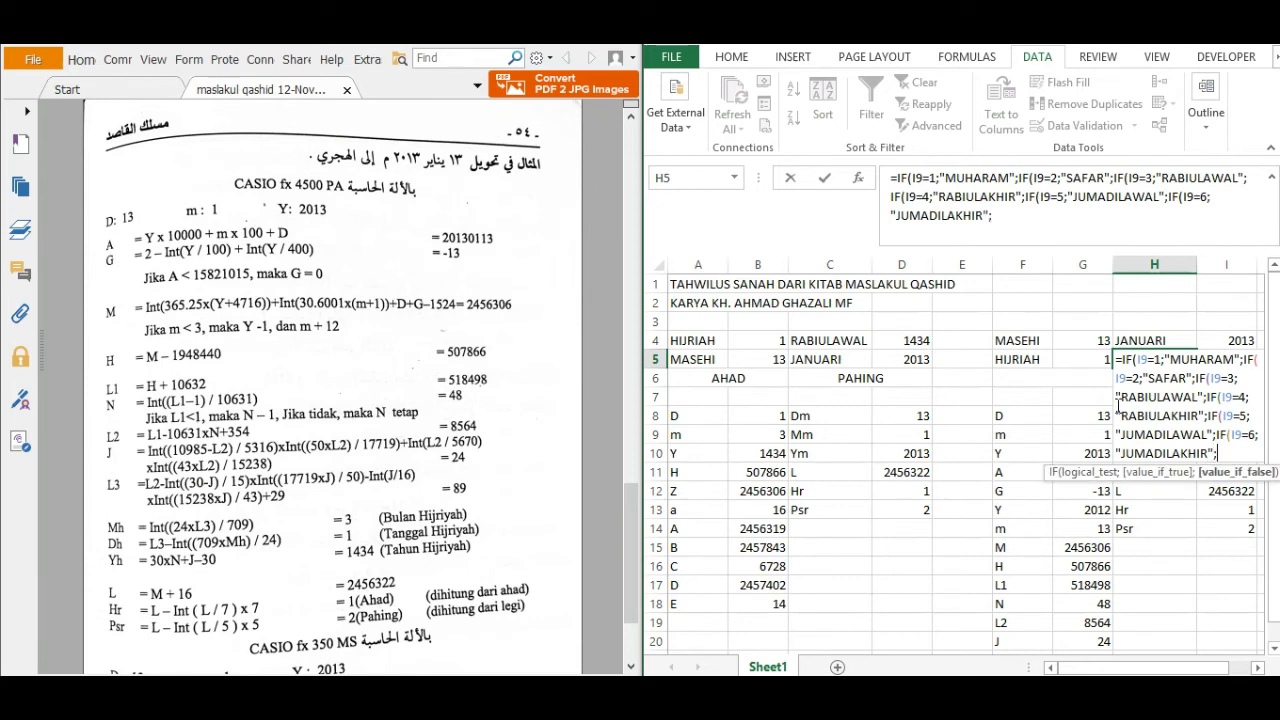
Step: Nest the seventh-month condition in the H5 formula, returning "RAJAB" when I9=7
text(IF)
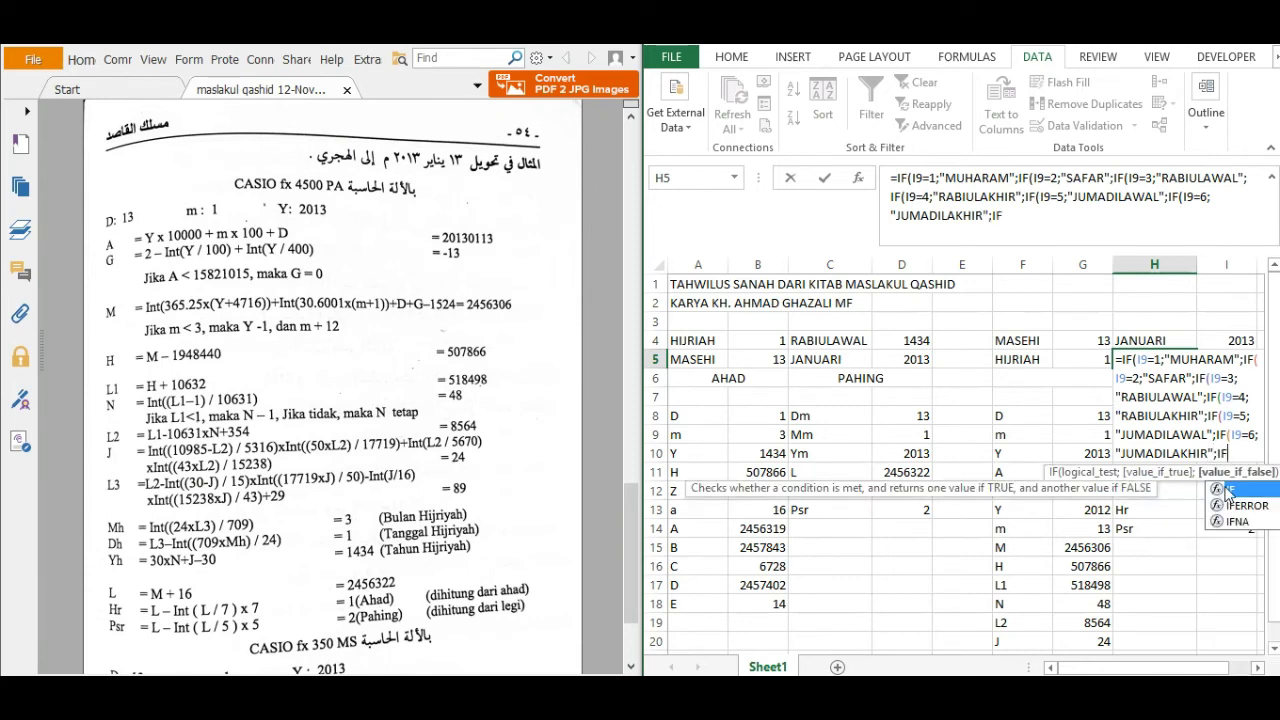
double_click(1232, 490)
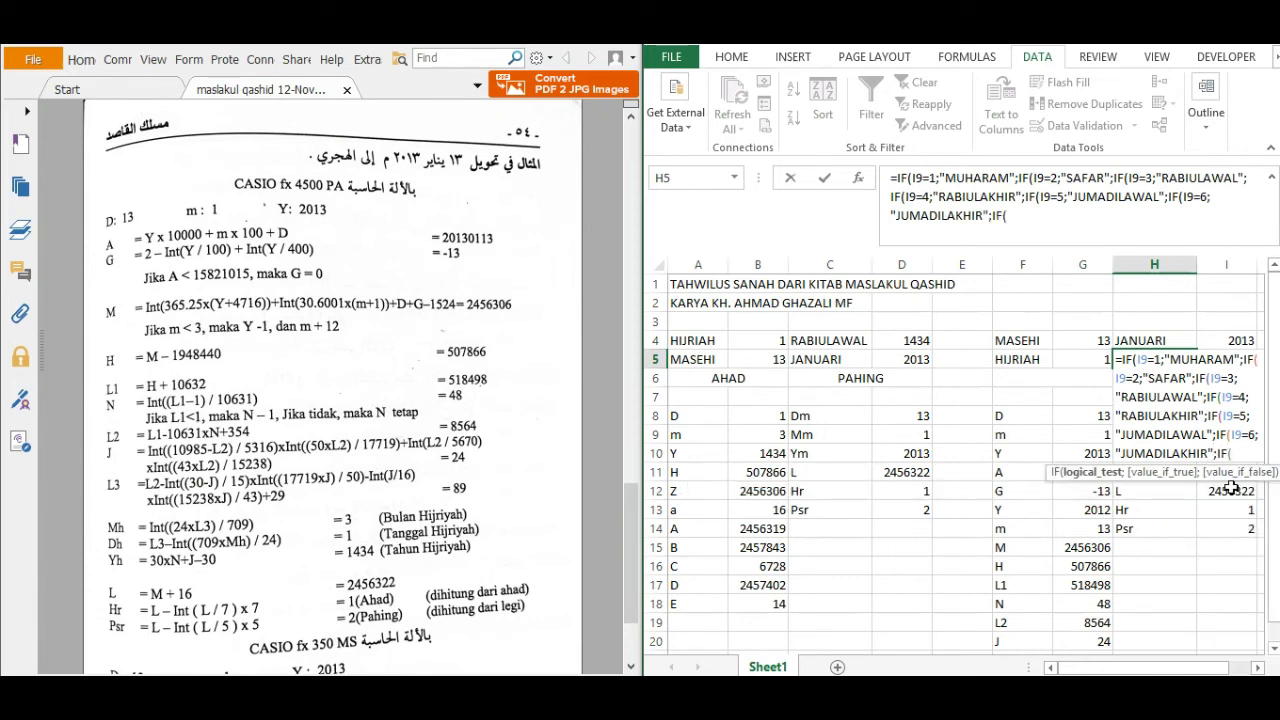
text(I9=7;)
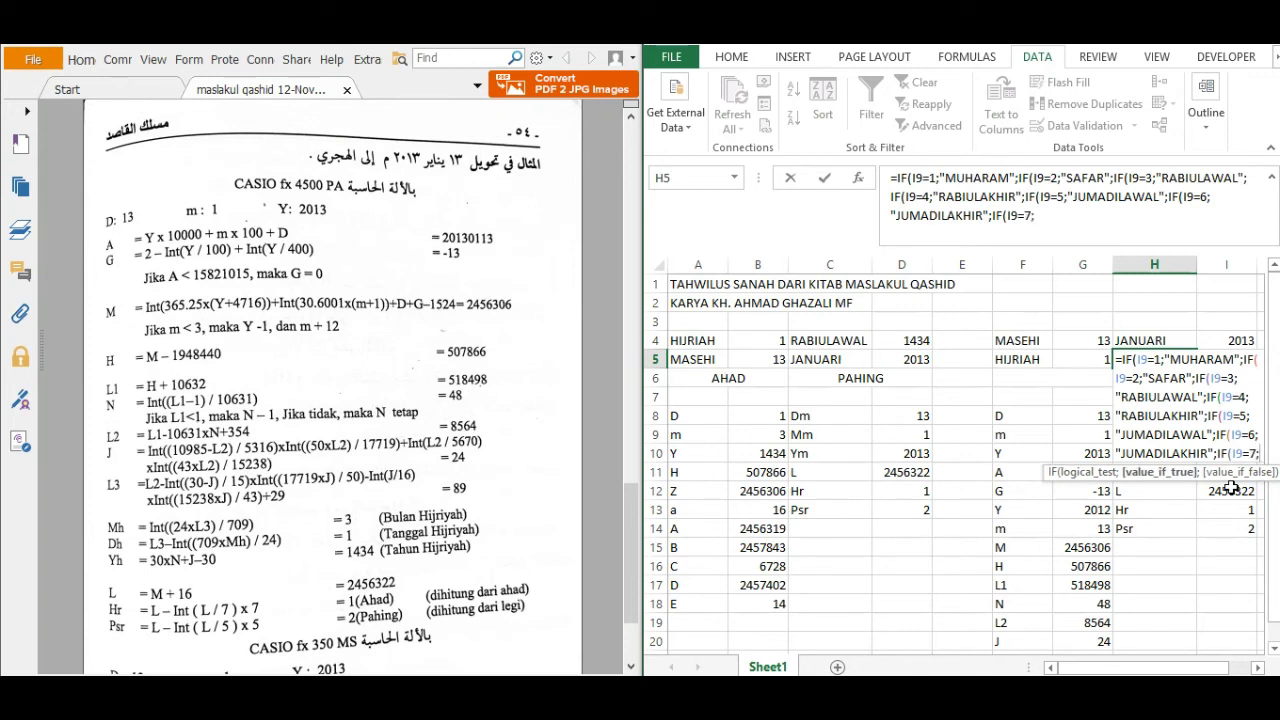
text(")
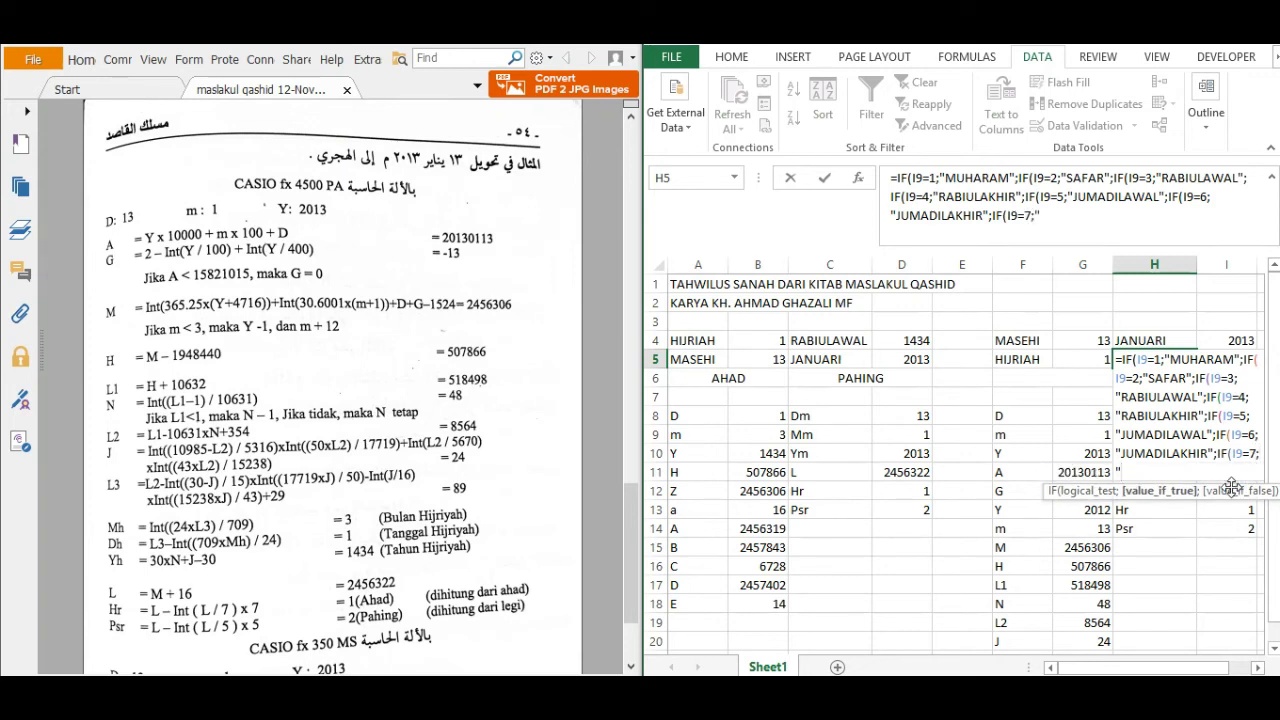
text(RAJAB)
text(":)
text(;)
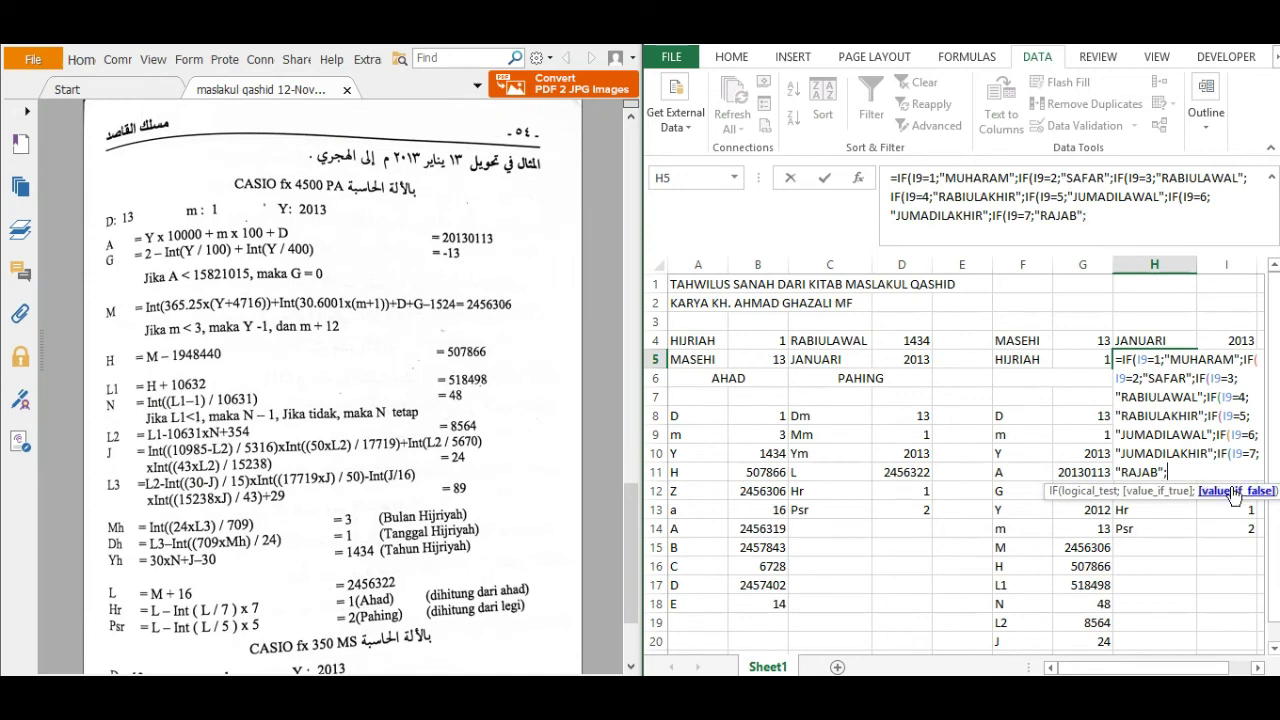
Step: Add the eighth-month IF condition to the H5 formula so that I9=8 returns "SYAKBAN"
text(IF)
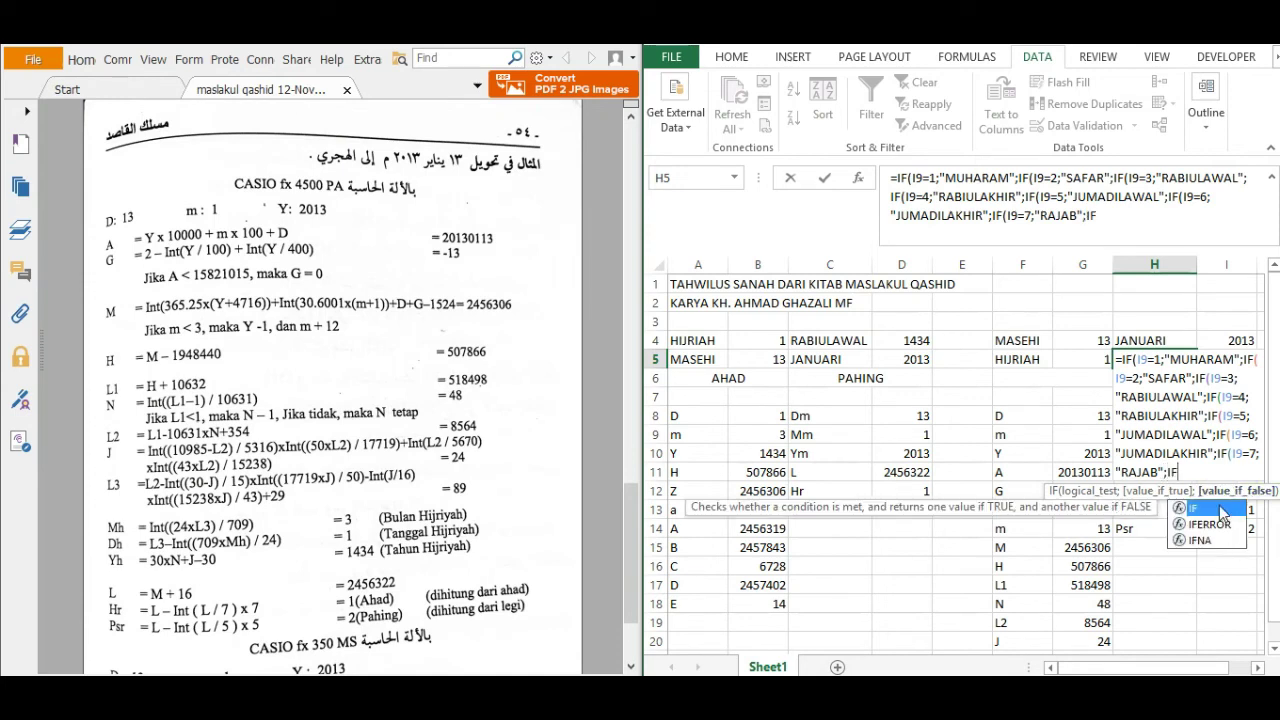
double_click(1222, 511)
text(I9=)
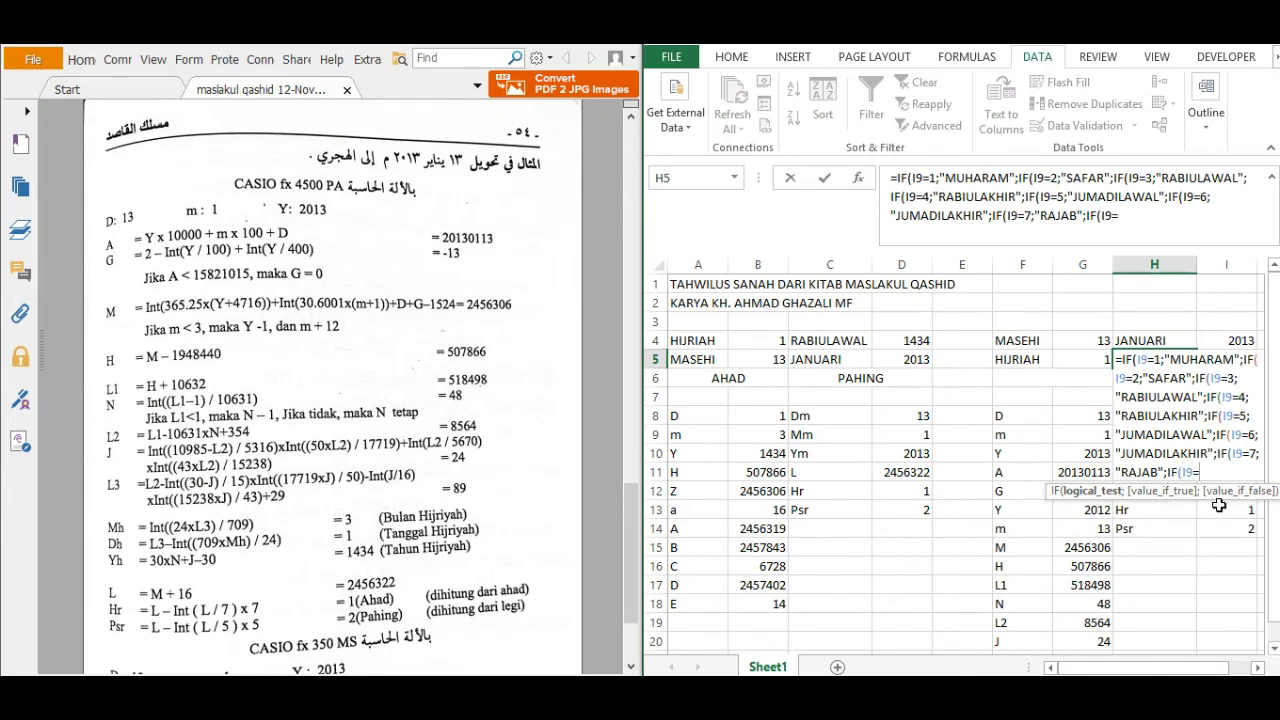
text(8)
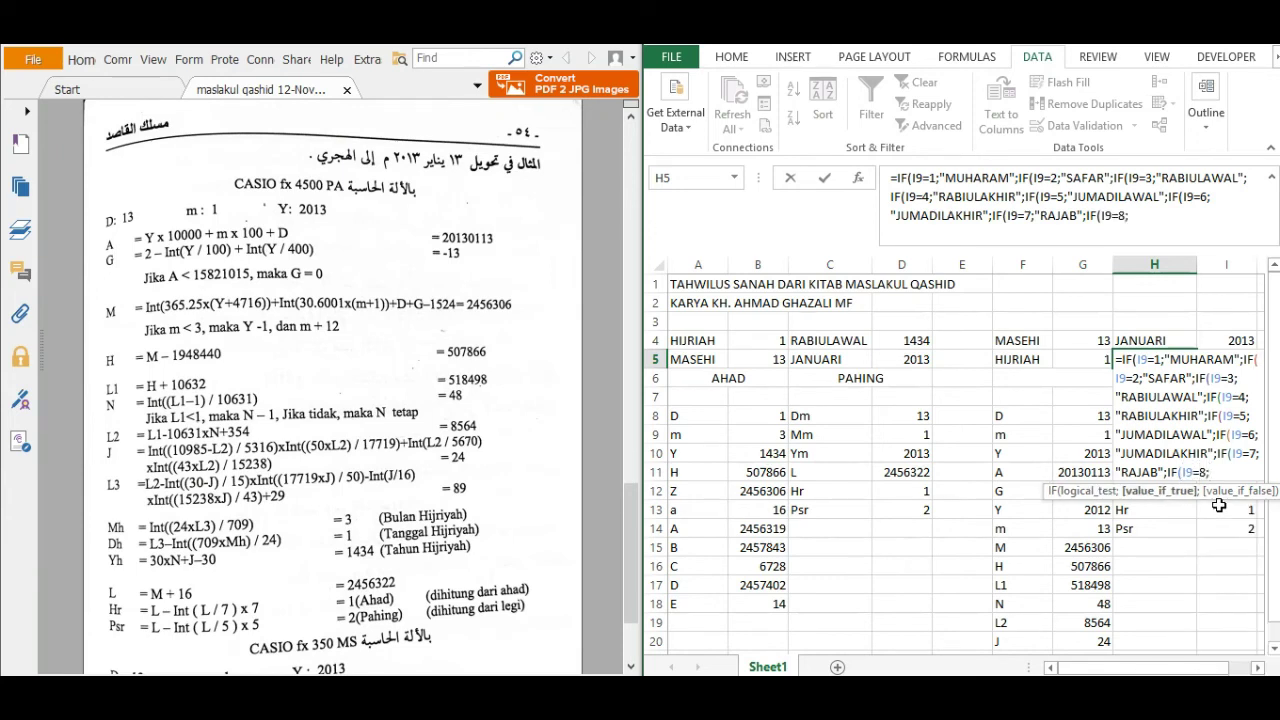
text(;"SYAKBAN)
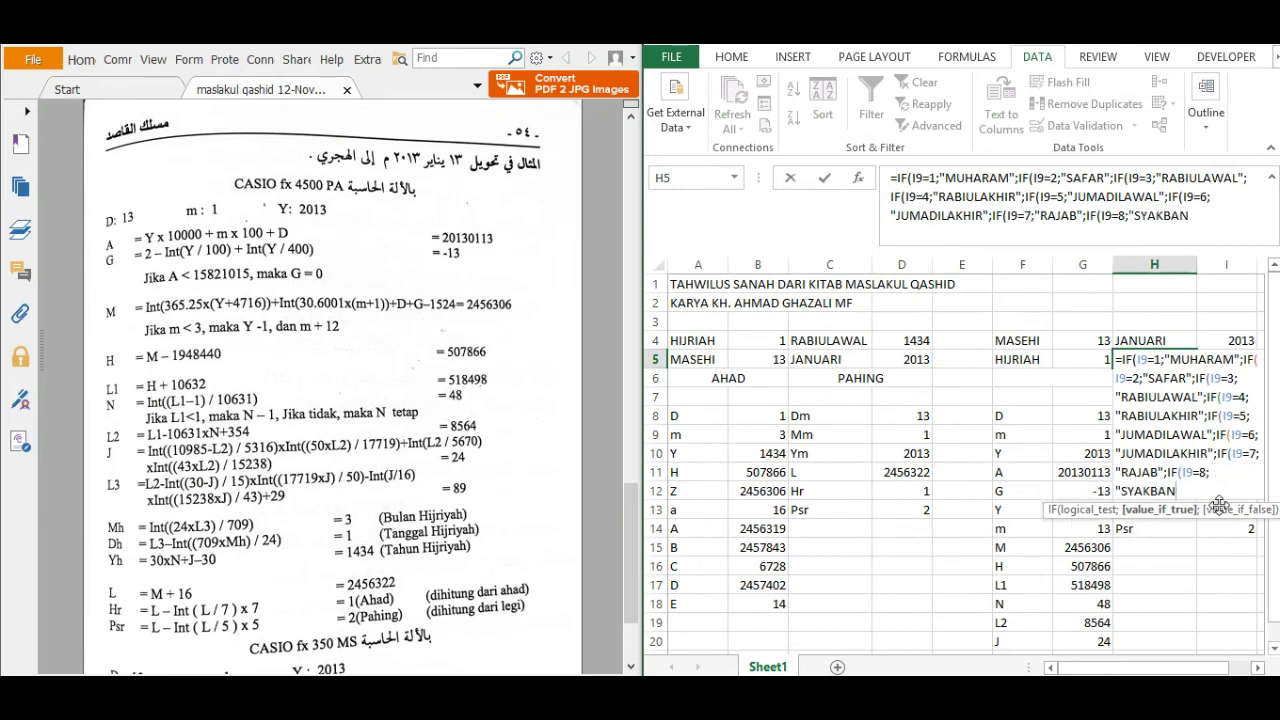
text(";)
Step: Nest the ninth-month condition in the H5 formula, returning "RAMADAN" when I9=9
text(IF()
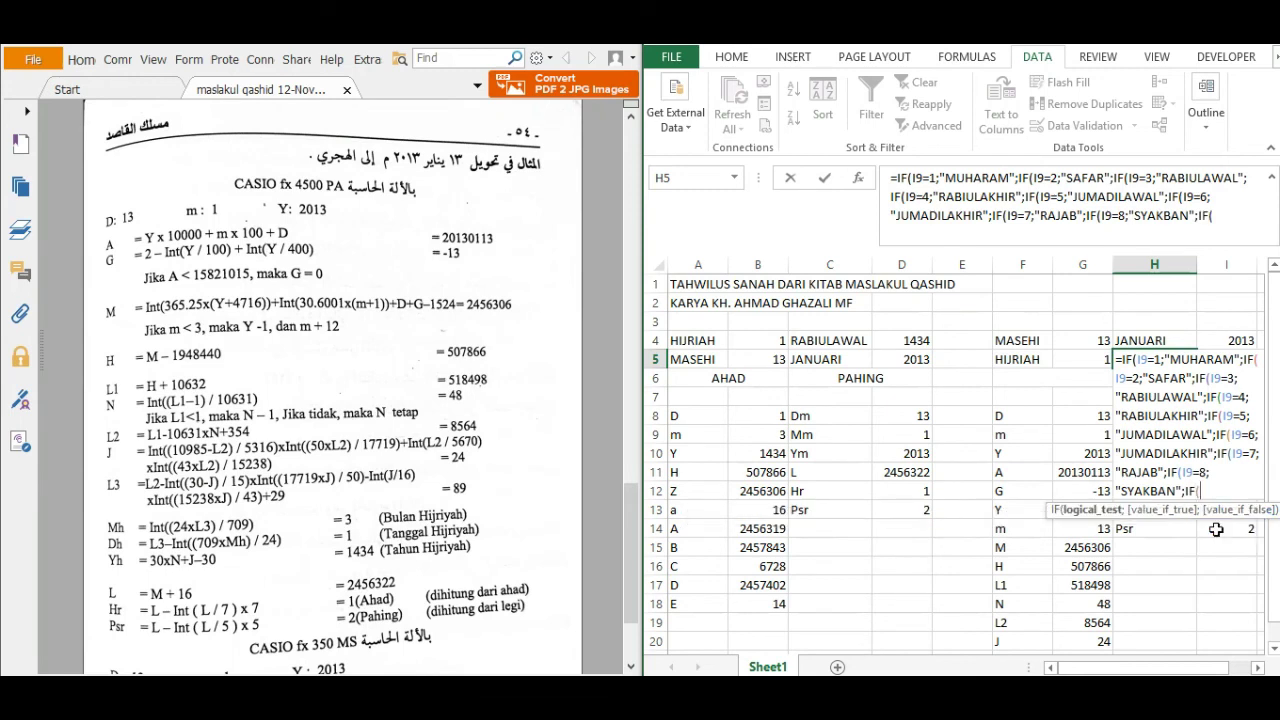
text(I9=9;"RA)
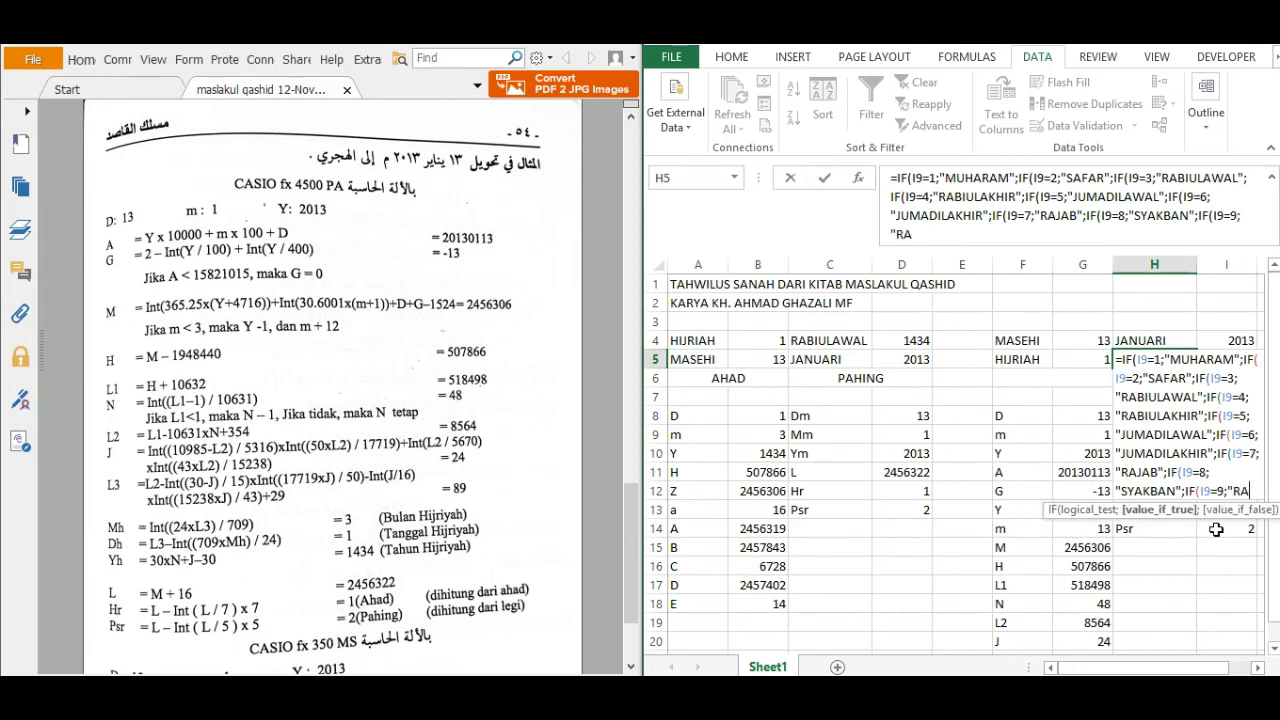
text(MADA)
key(BackSpace)
text(DAN)
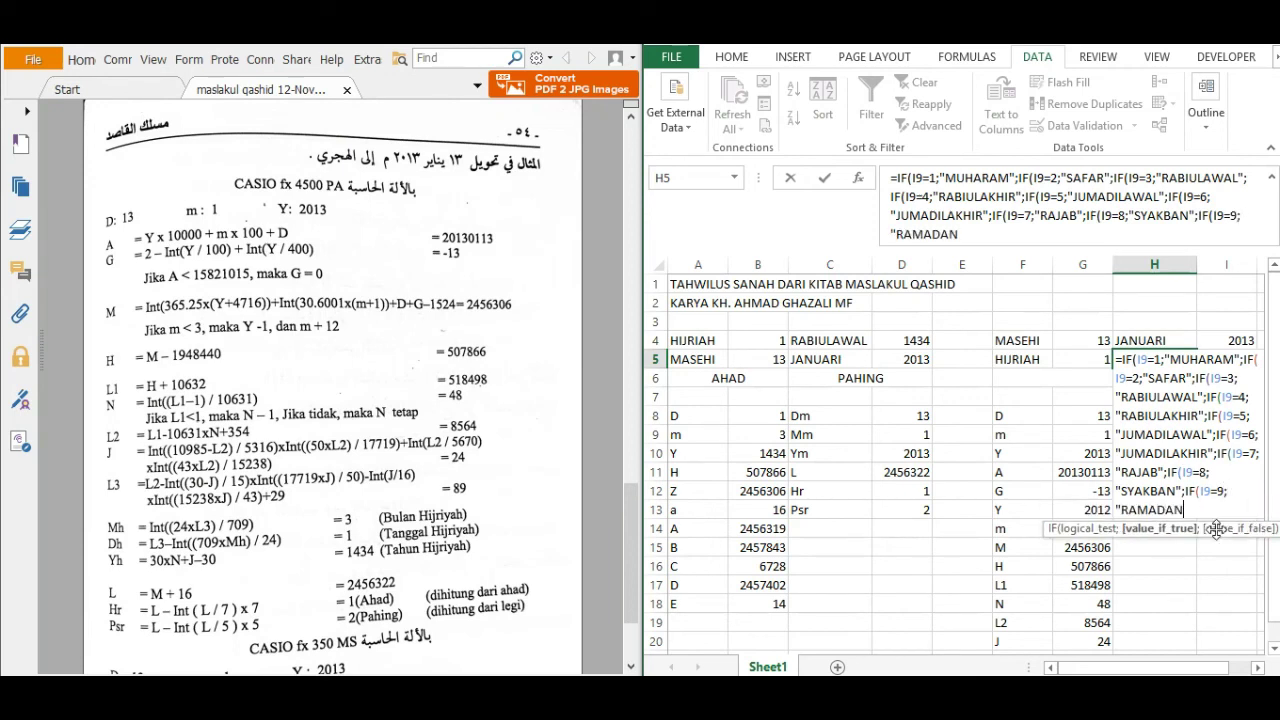
Step: Nest the tenth-month condition in the H5 formula, returning "SYAWAL" when I9=10
text(";IF)
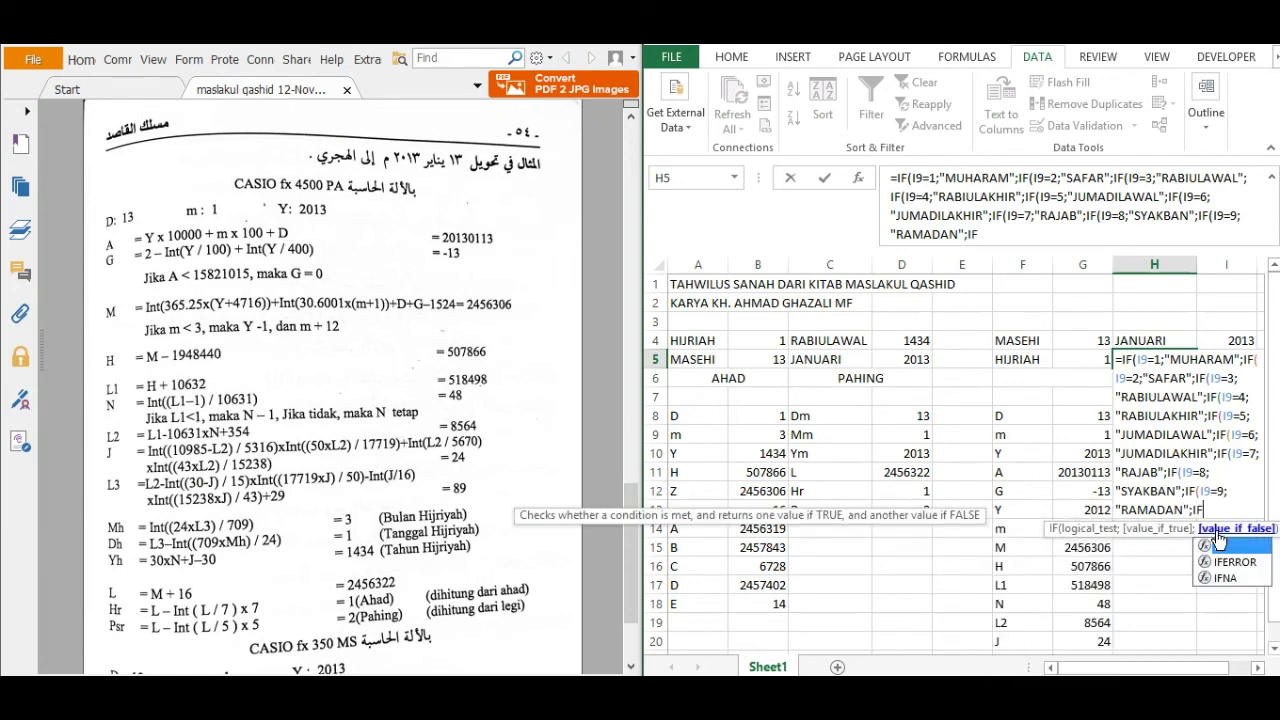
double_click(1237, 549)
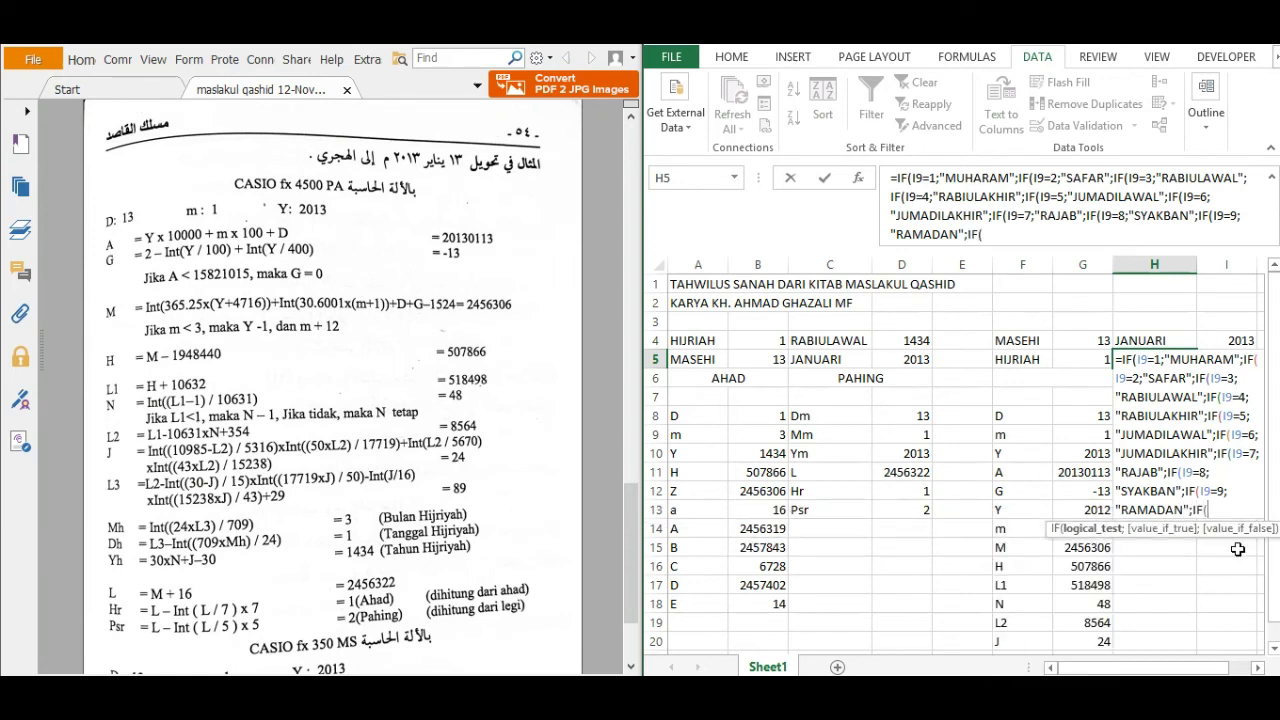
text(I9=10;)
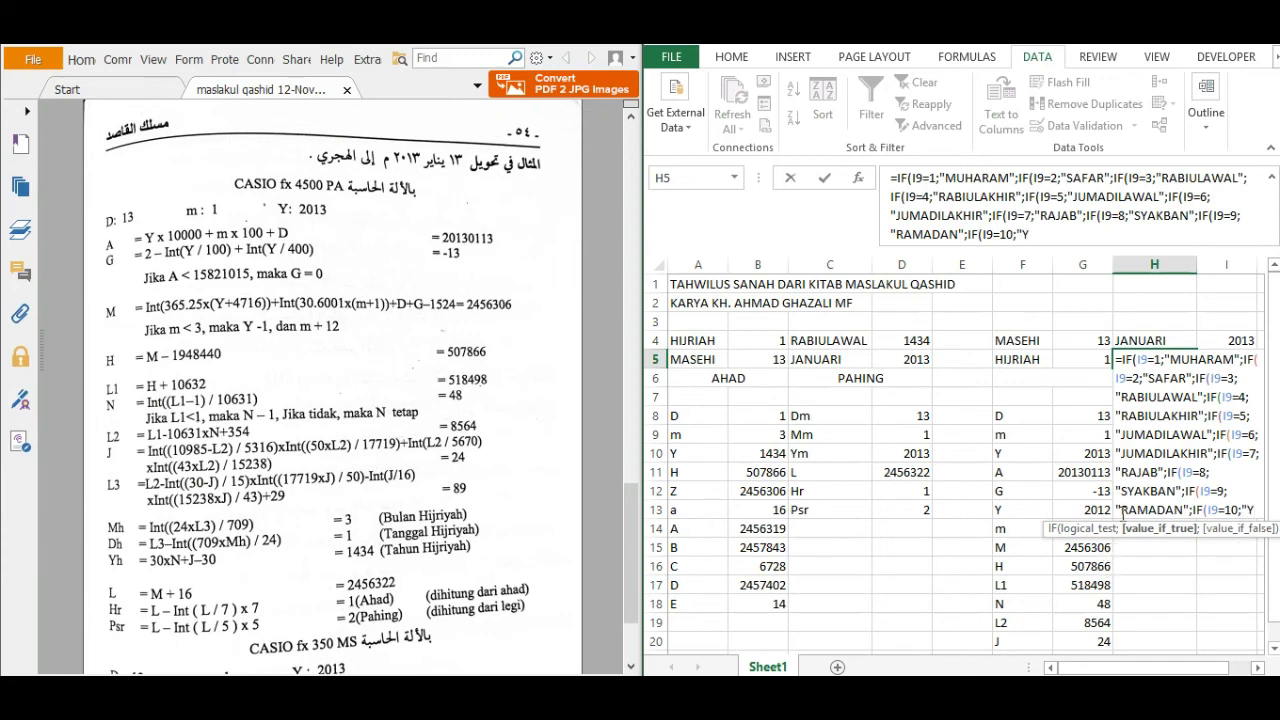
text("SYAWAL")
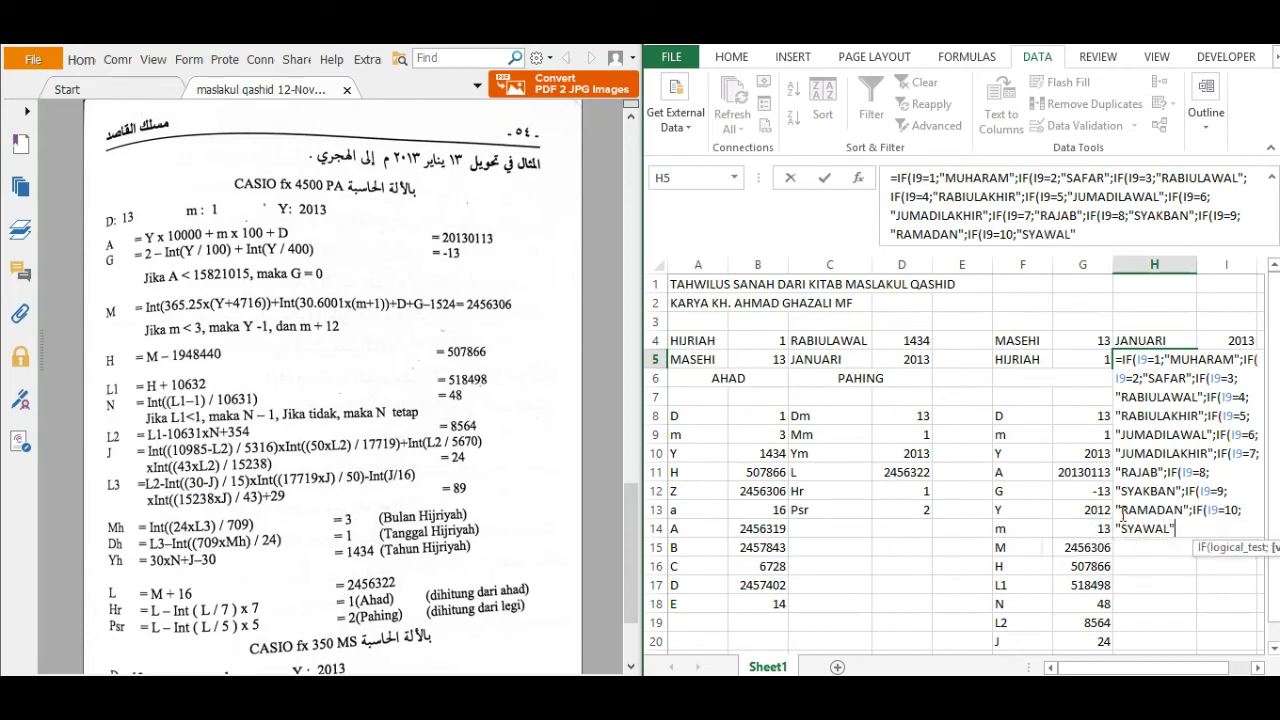
Step: Add the eleventh-month IF condition to the H5 formula so that I9=11 returns "ZULKAIDAH"
text(;IF)
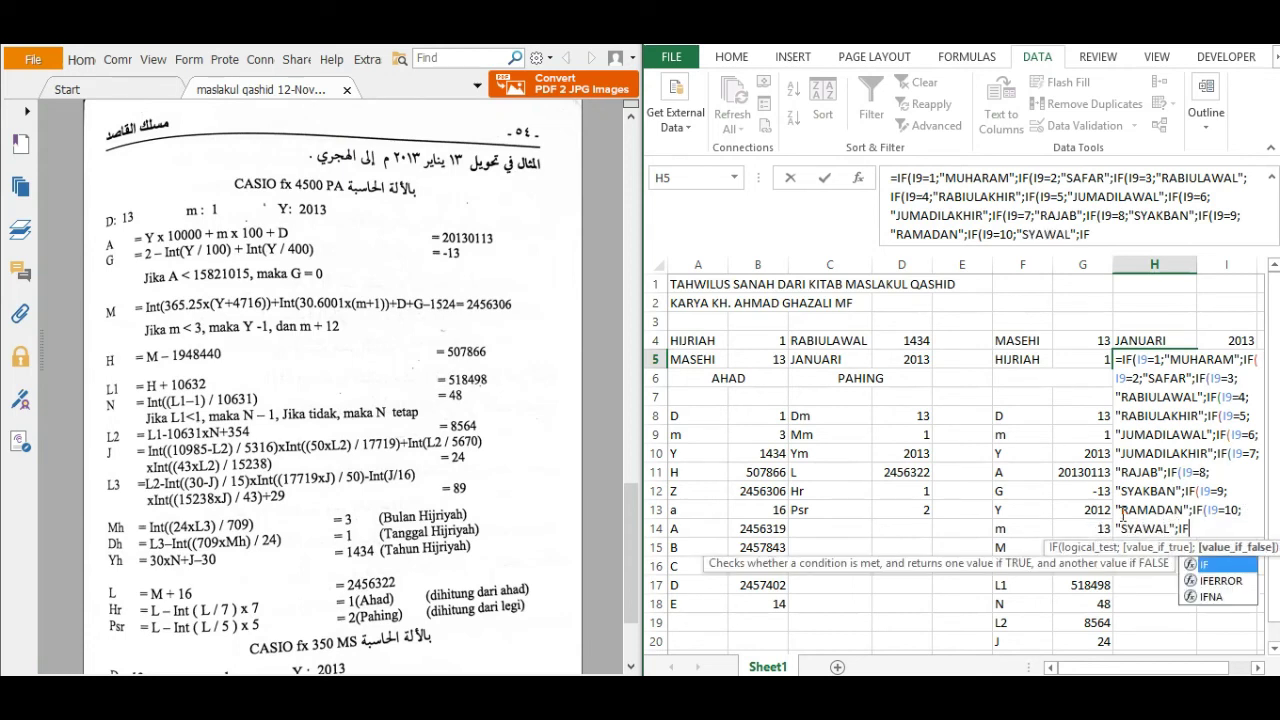
double_click(1236, 566)
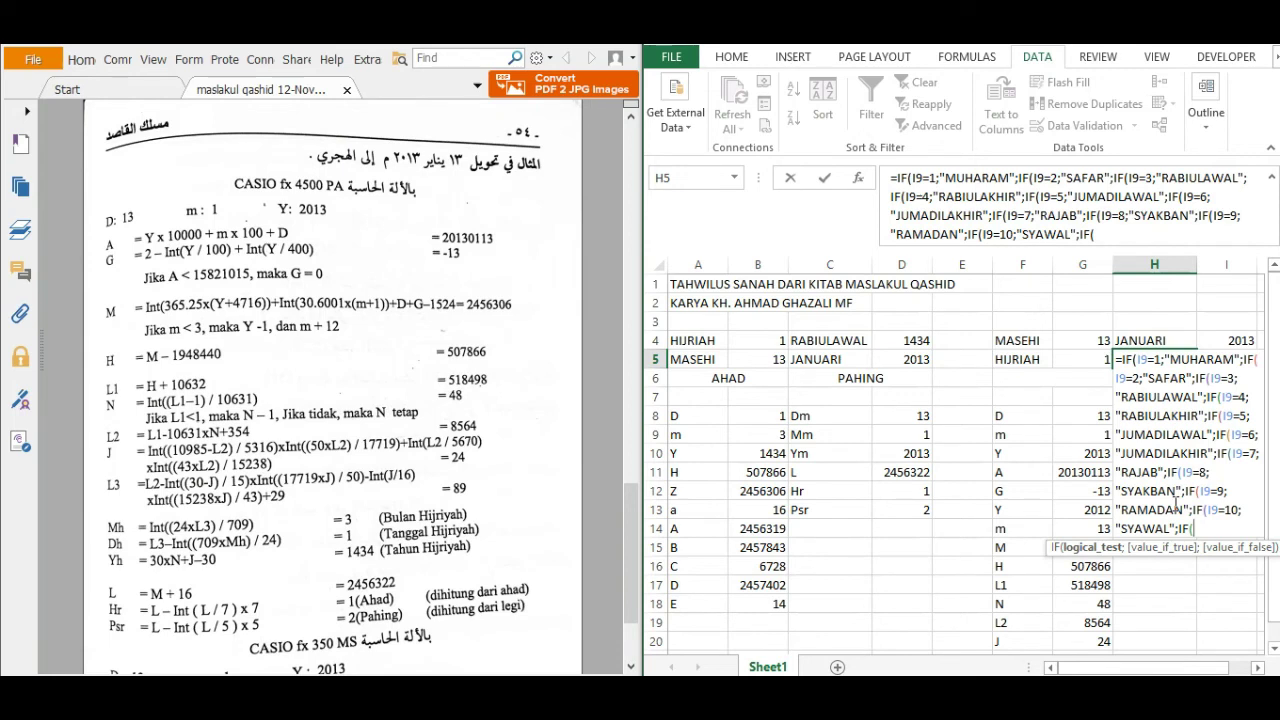
text(I9=11)
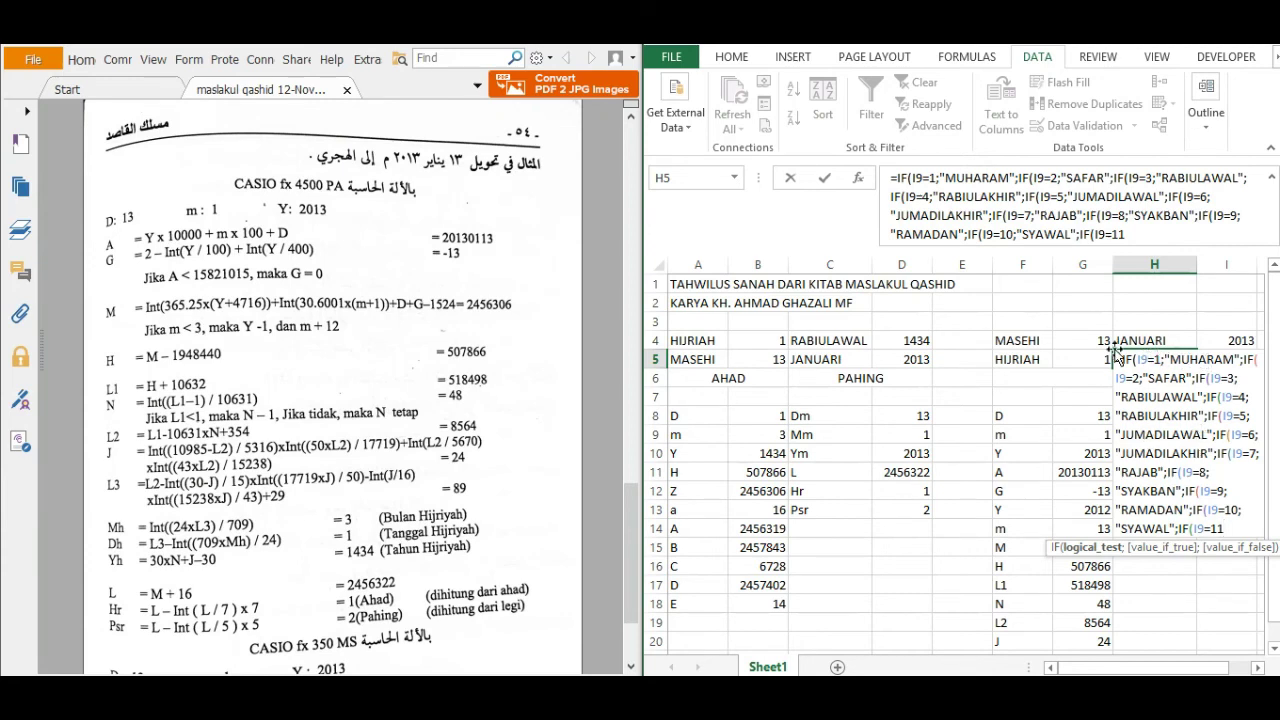
text(=11"ZULKAIDAH)
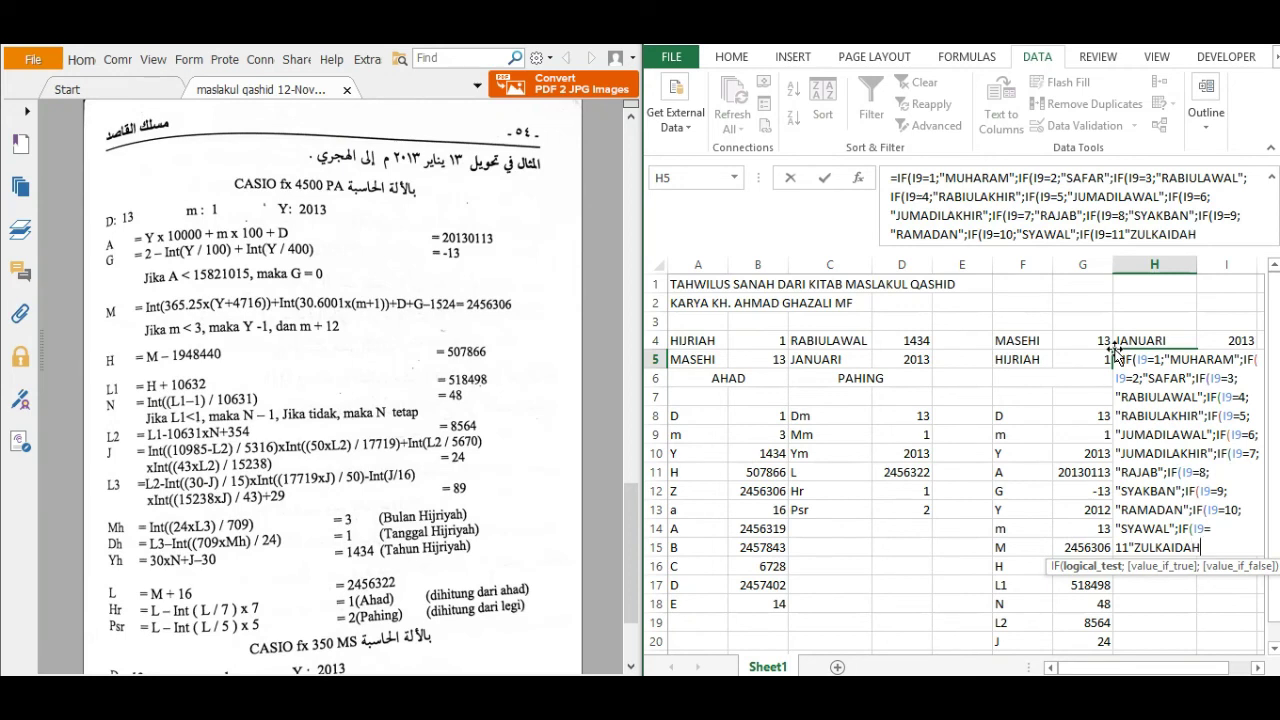
text(";)
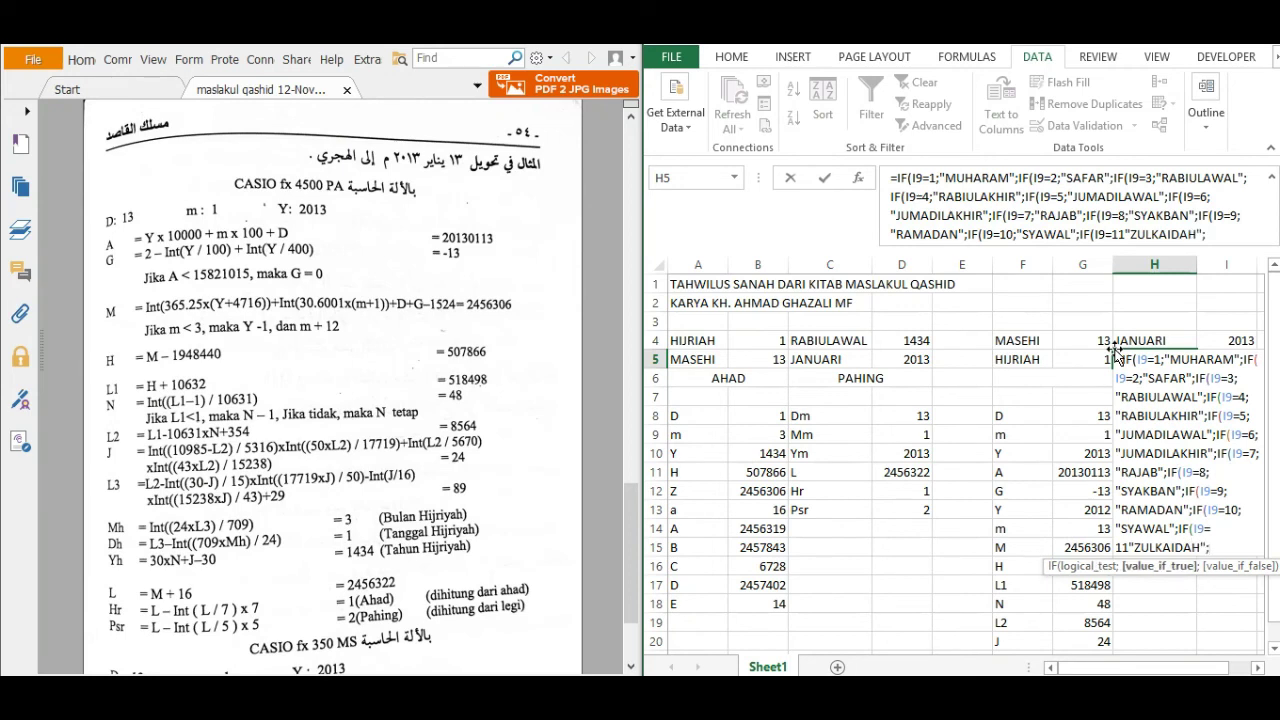
click(1126, 234)
text(;)
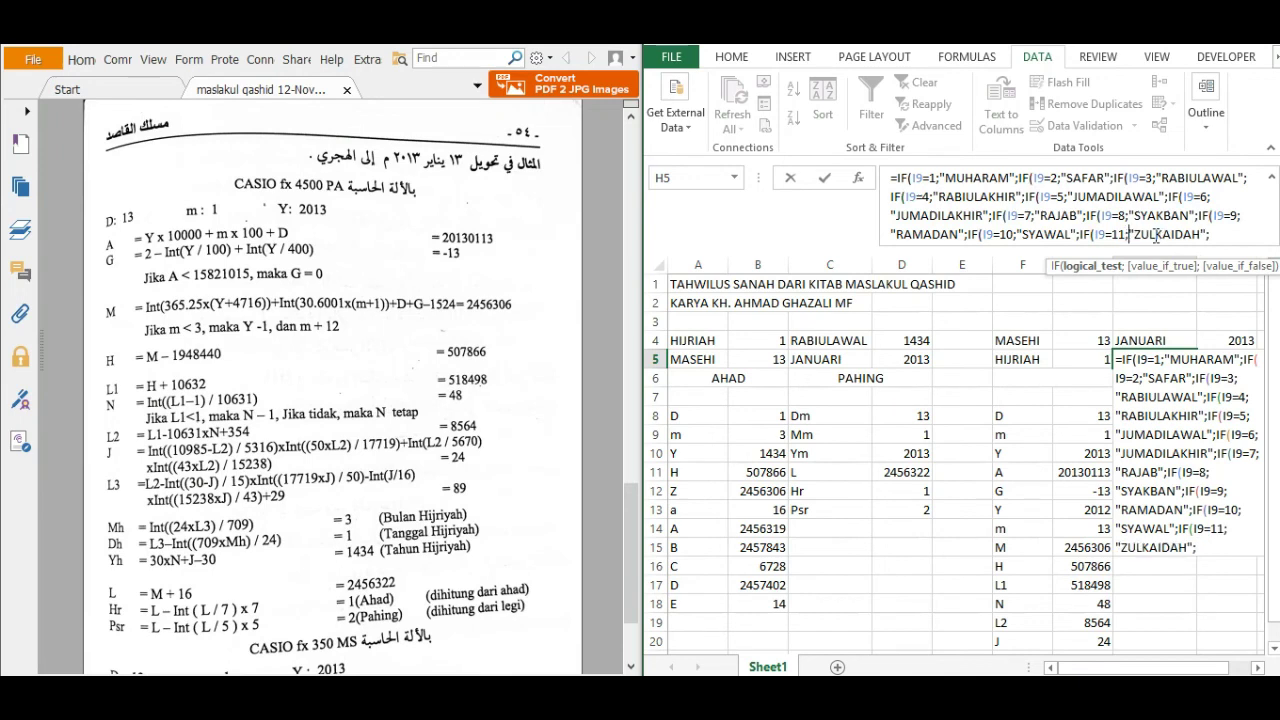
Step: Finish the H5 formula with "ZULHIJJAH" as the final fallback value, close all nested parentheses and enter it
click(1227, 233)
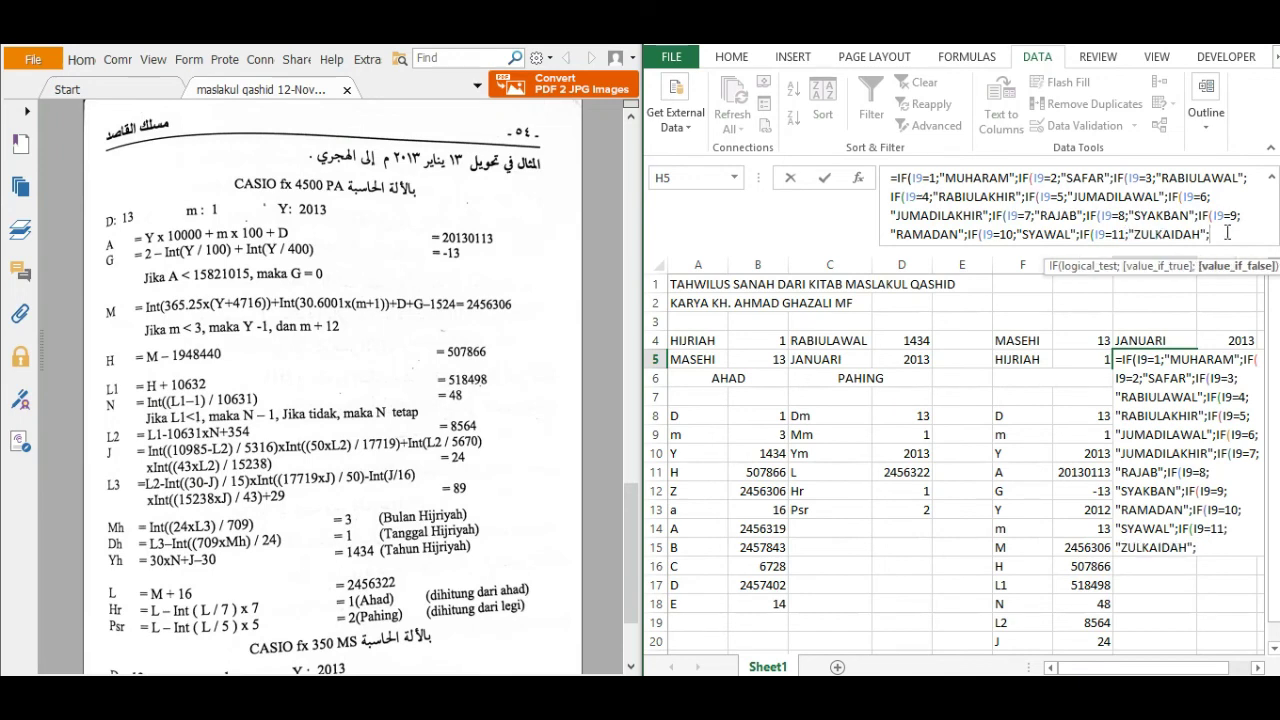
text(ZULHIJJAH")
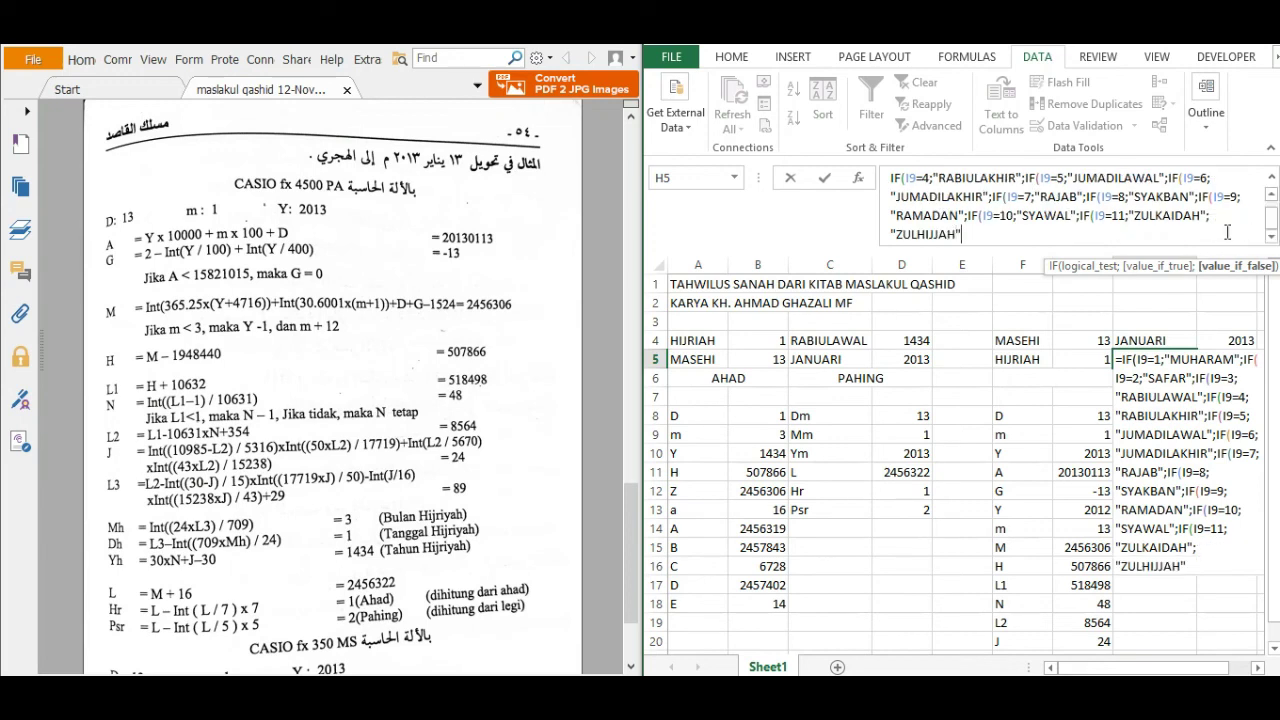
text())))))))))
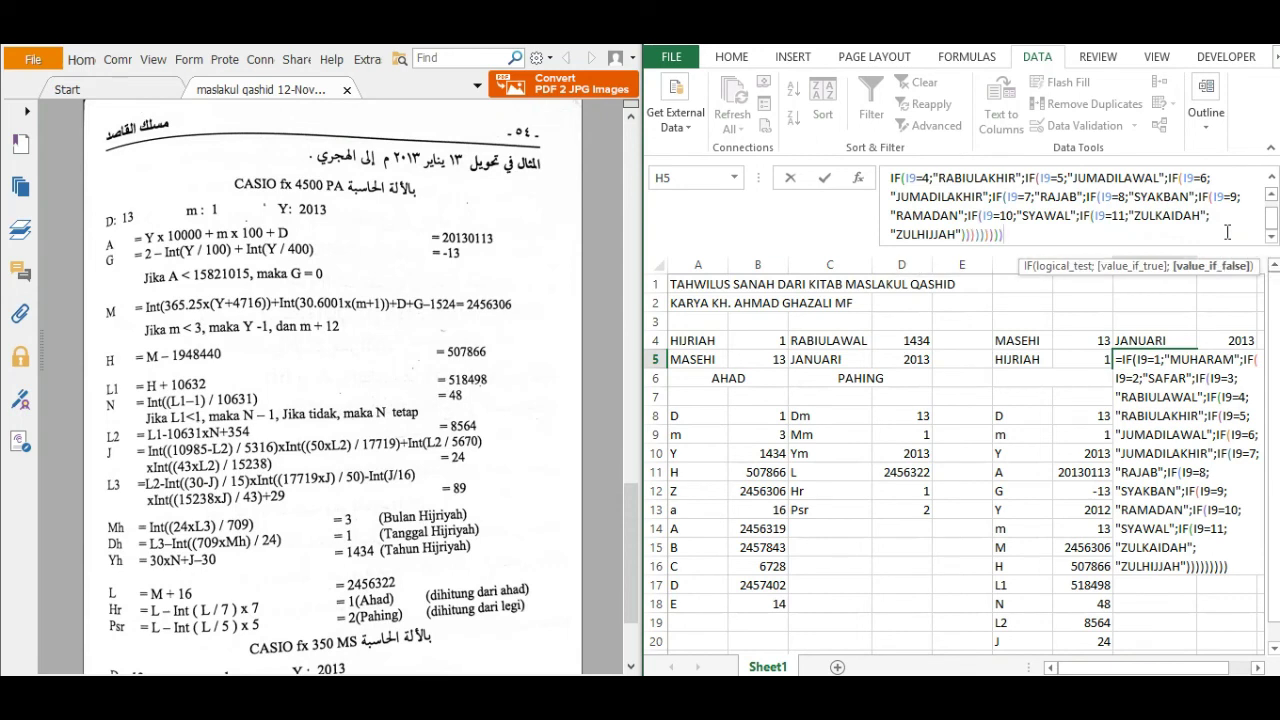
text())
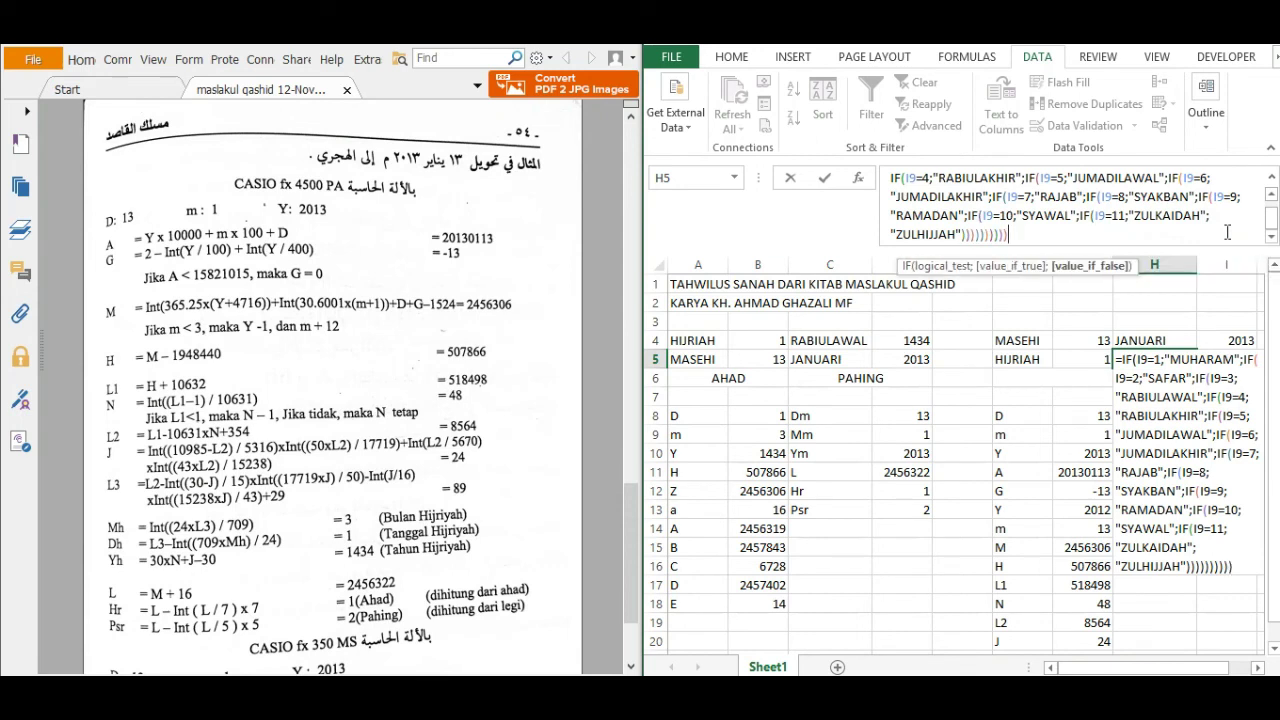
text())
key(Return)
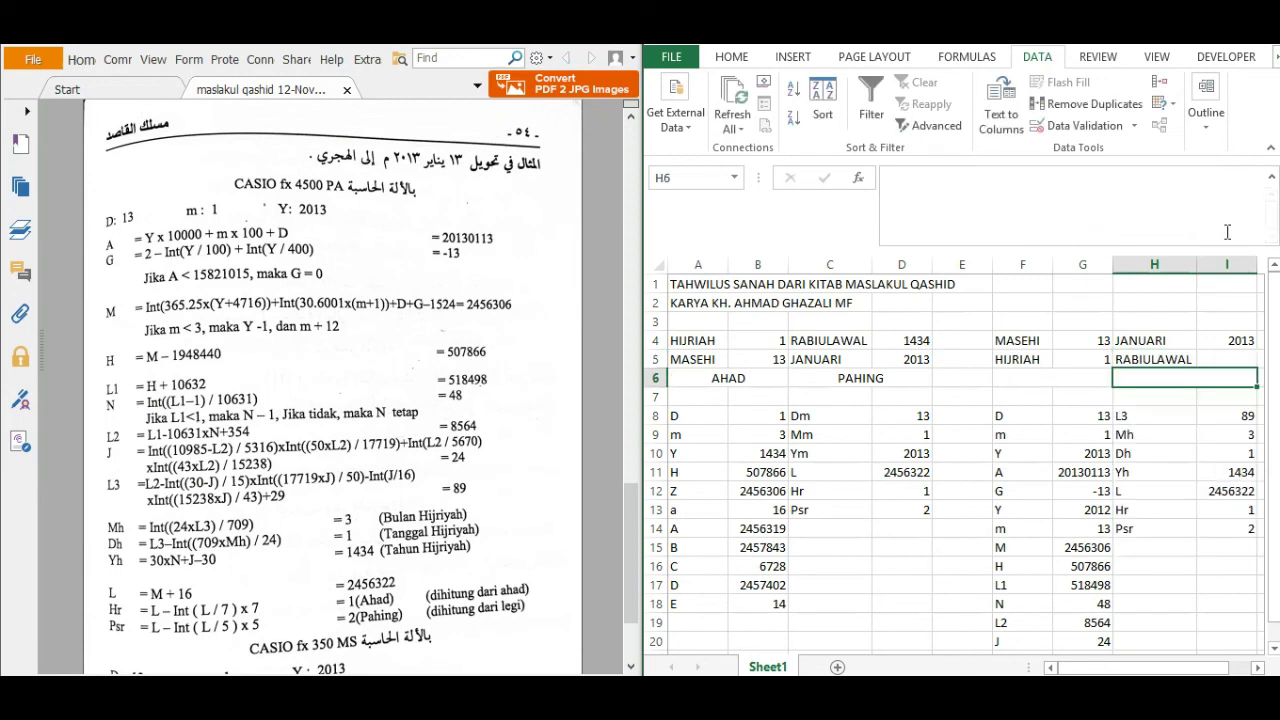
Step: Link the Hijri year in I5 to the Yh result with =I11
click(1168, 354)
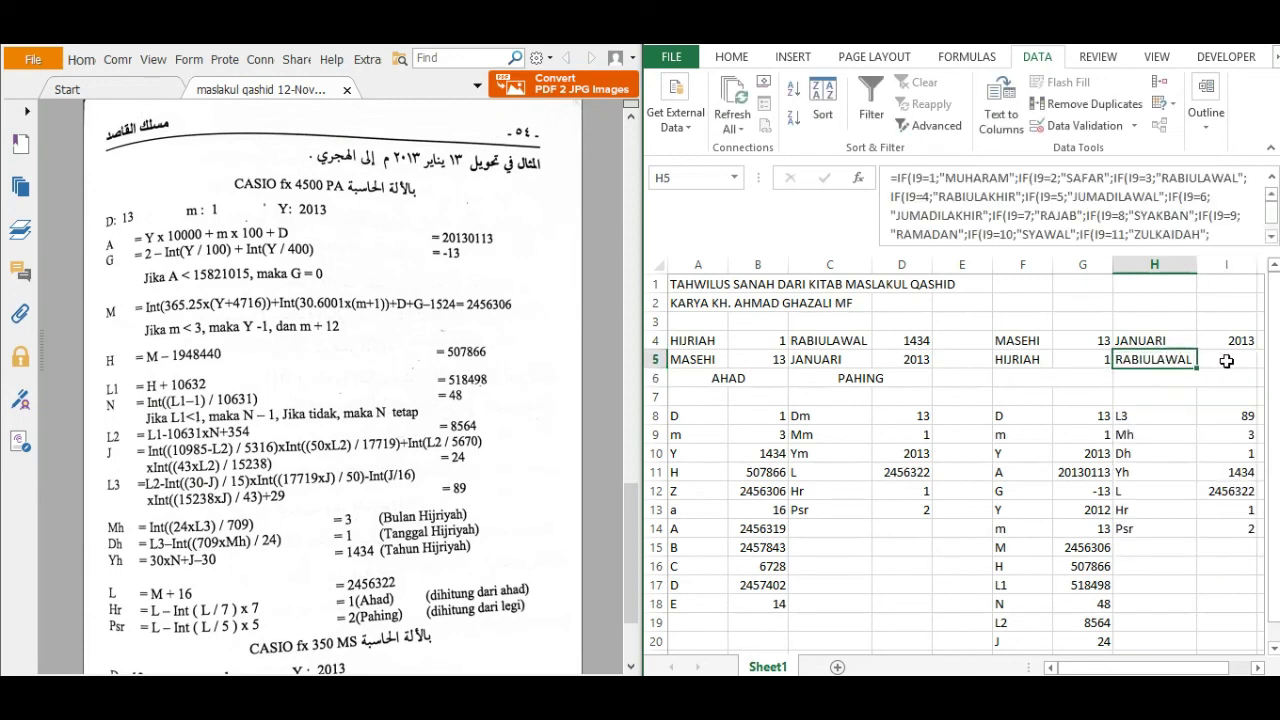
click(1226, 360)
text(=)
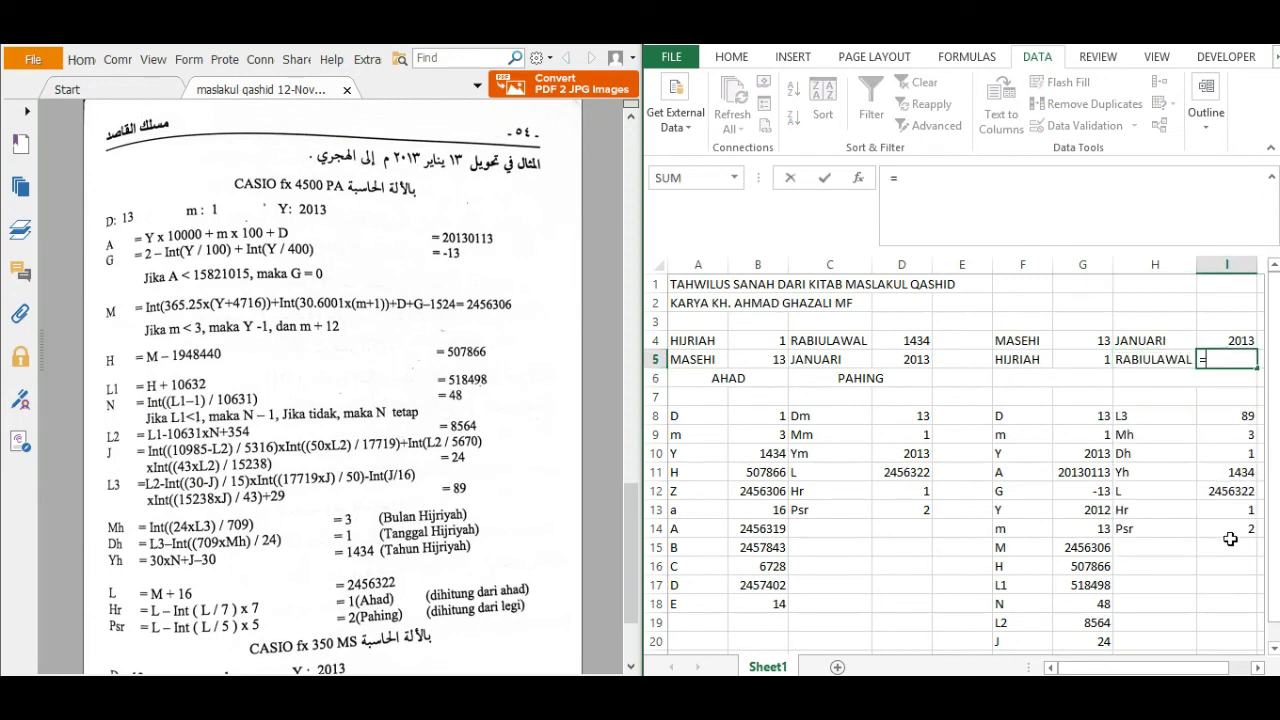
click(1239, 471)
key(Return)
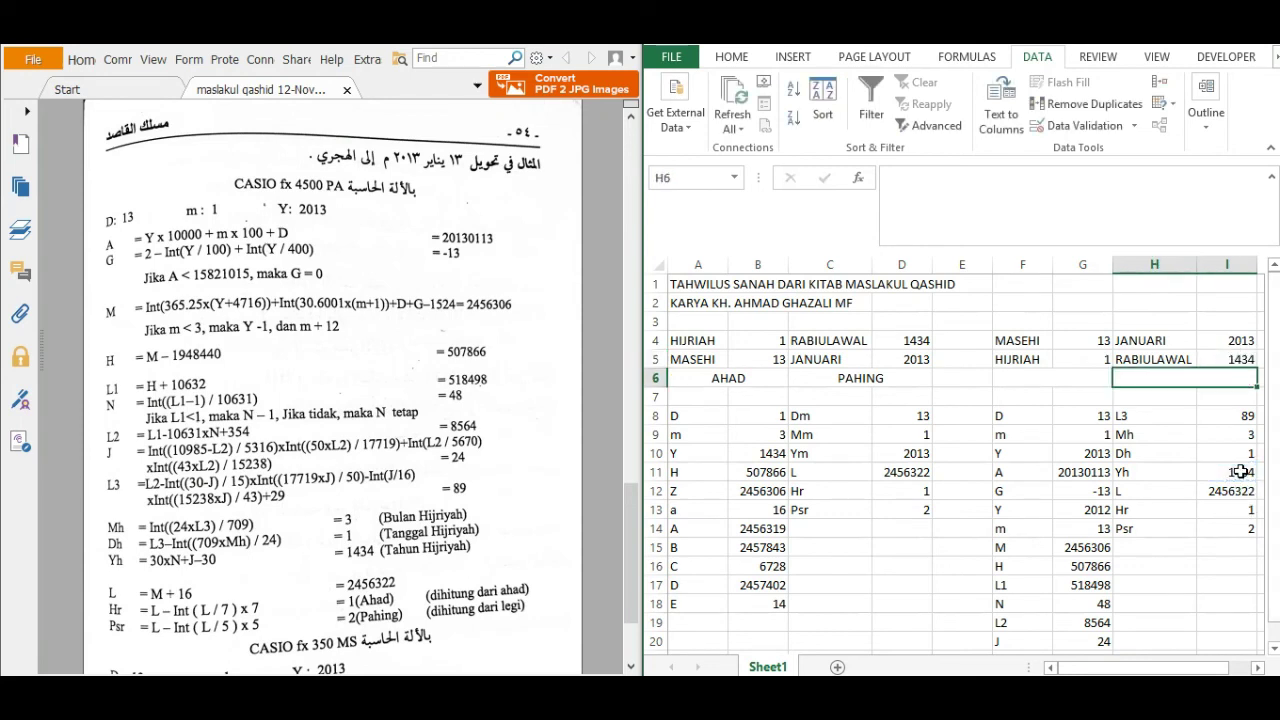
Step: Copy the text of the weekday-name formula from A6 into the merged cell F6
click(1060, 381)
click(757, 384)
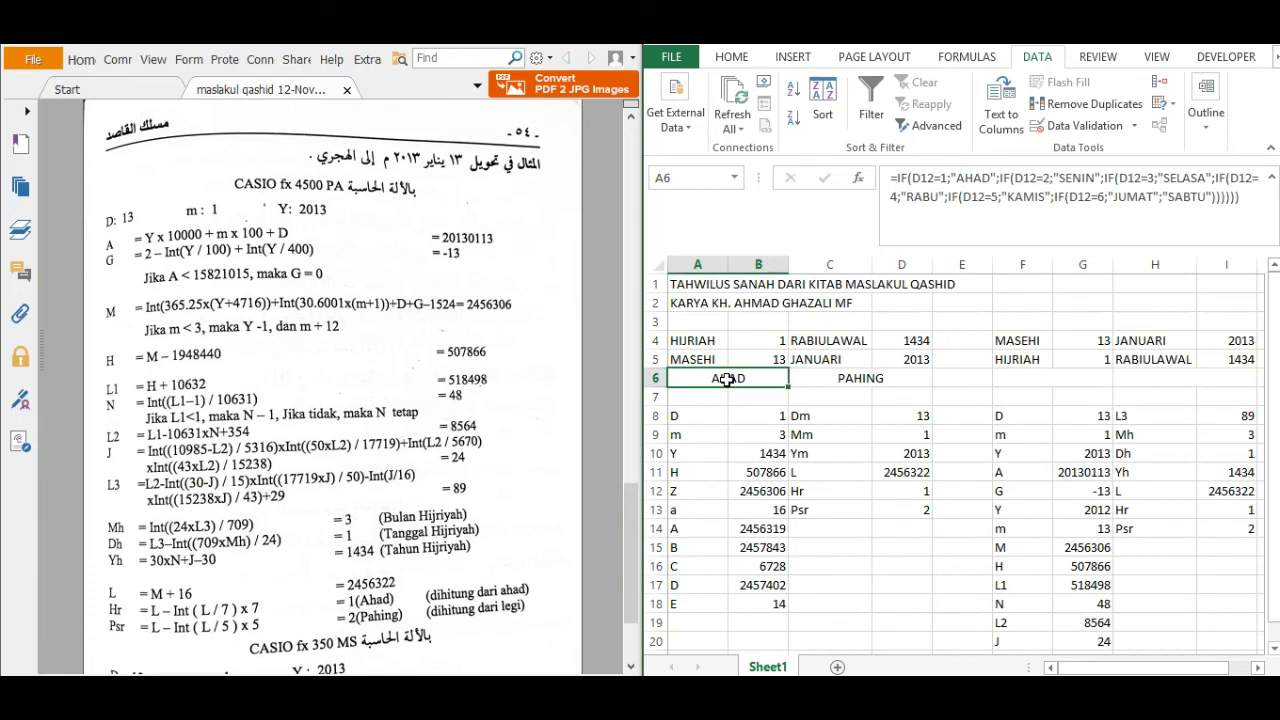
click(942, 188)
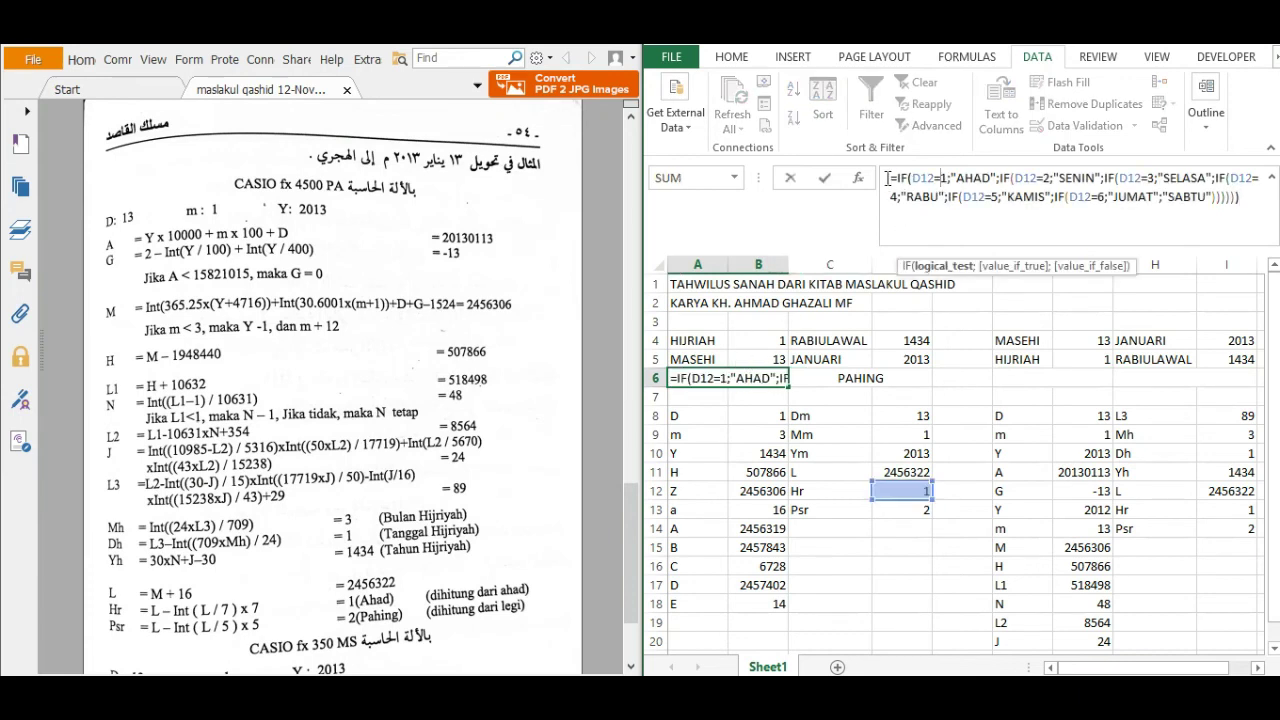
drag(893, 180, 1110, 240)
key(ctrl+c)
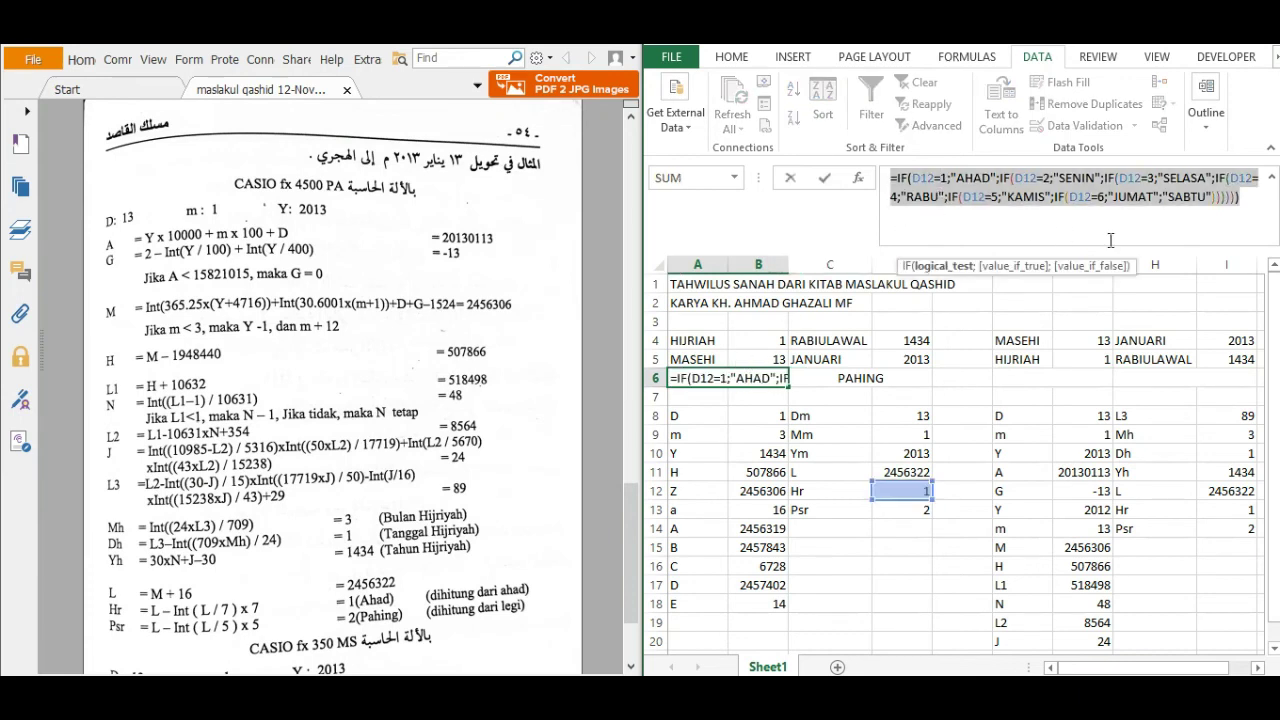
click(1220, 231)
key(Return)
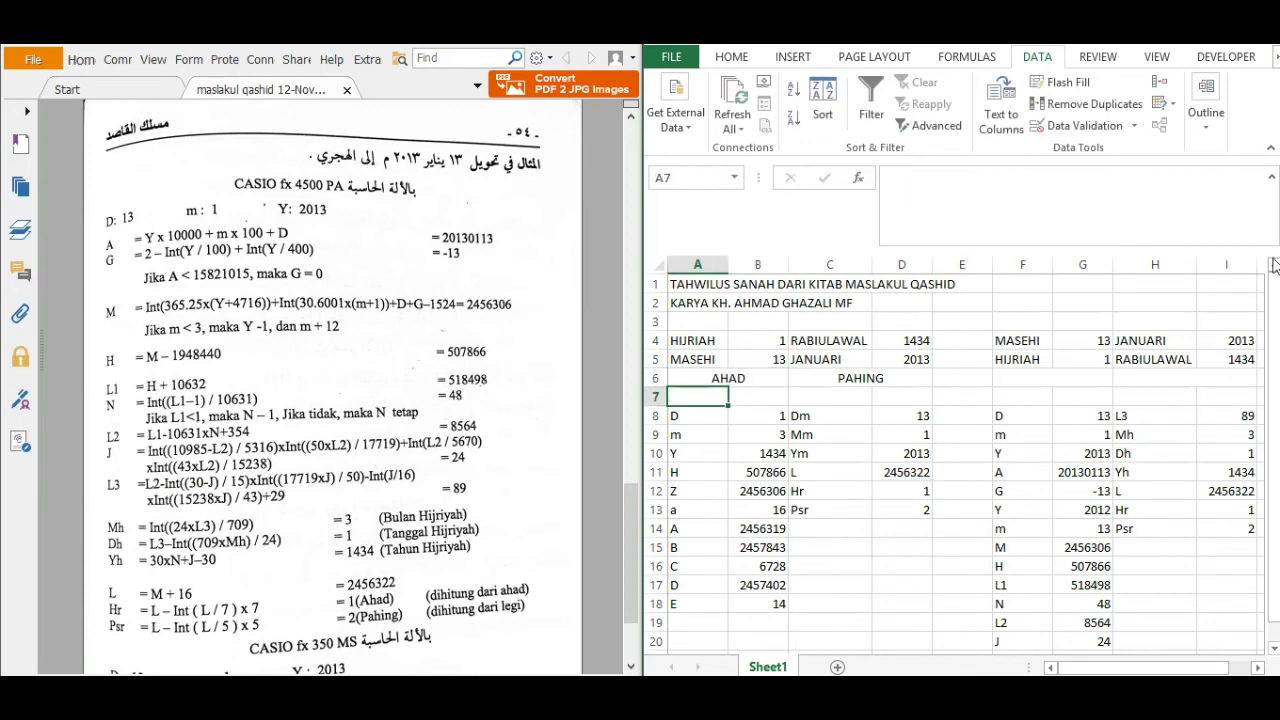
click(1022, 378)
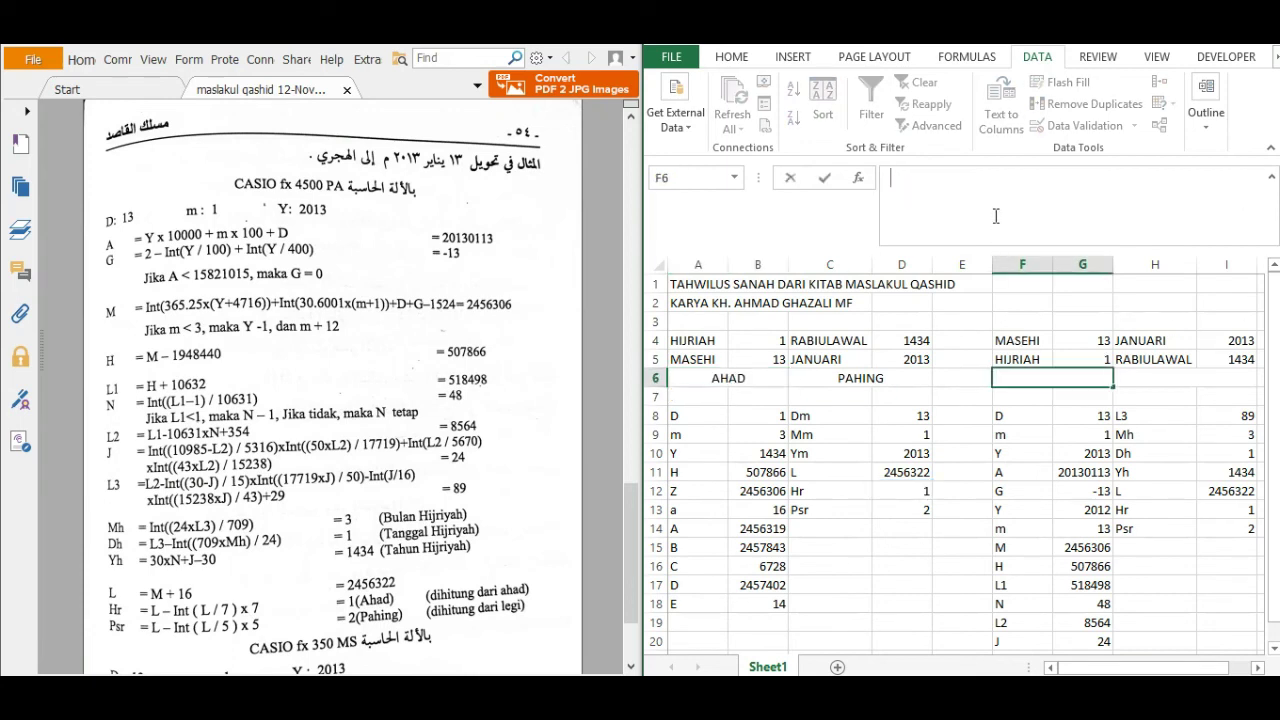
click(926, 175)
key(ctrl+v)
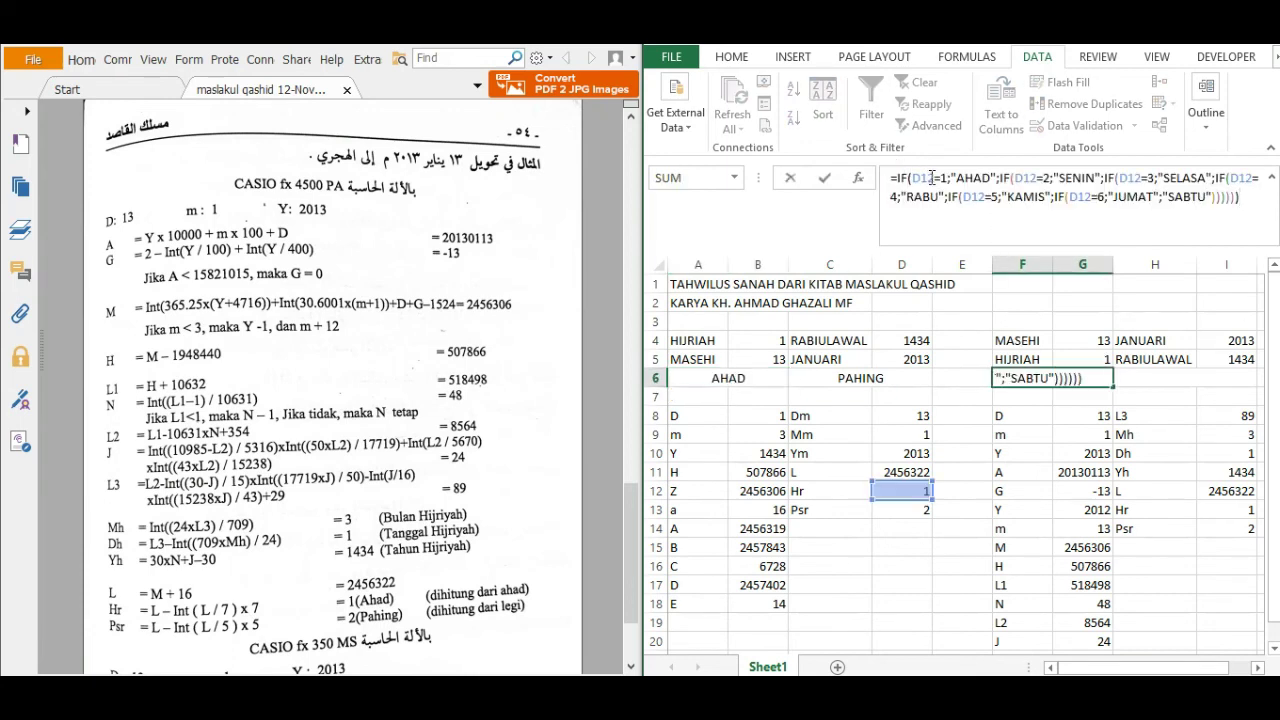
Step: Replace D12 with I13 in the "AHAD" and "SENIN" conditions of the F6 formula
double_click(931, 177)
key(BackSpace)
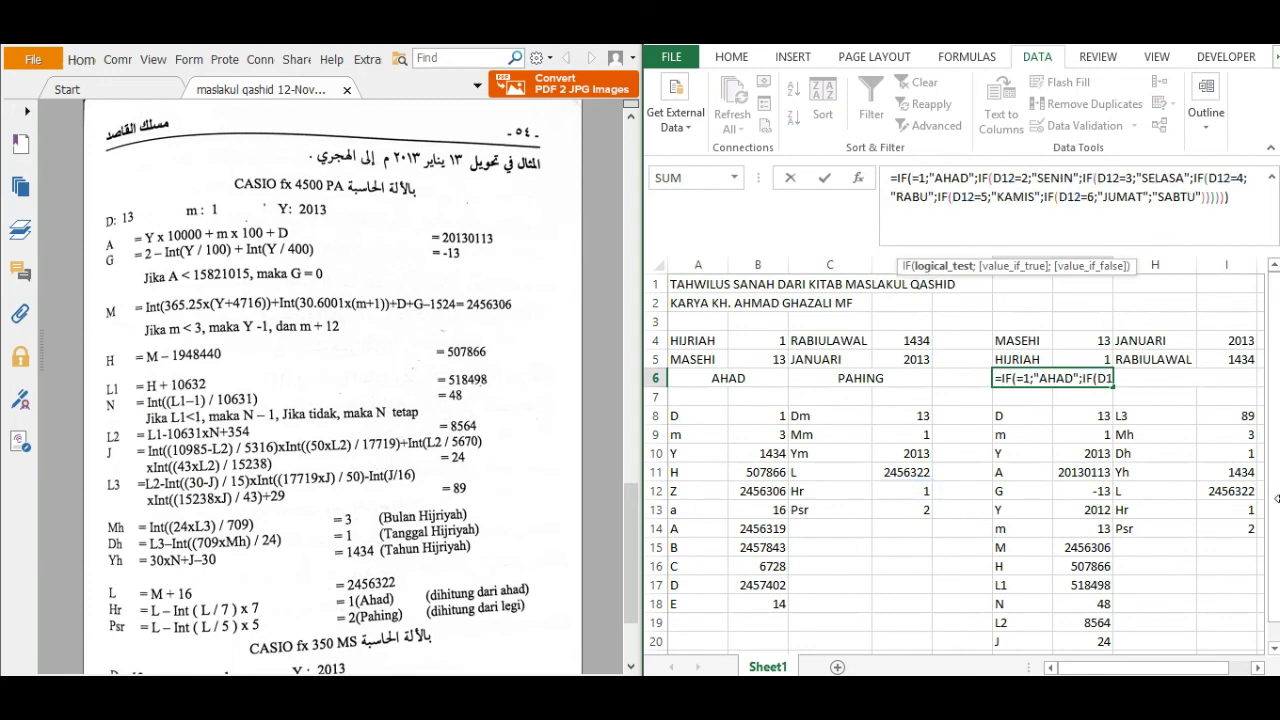
click(1226, 509)
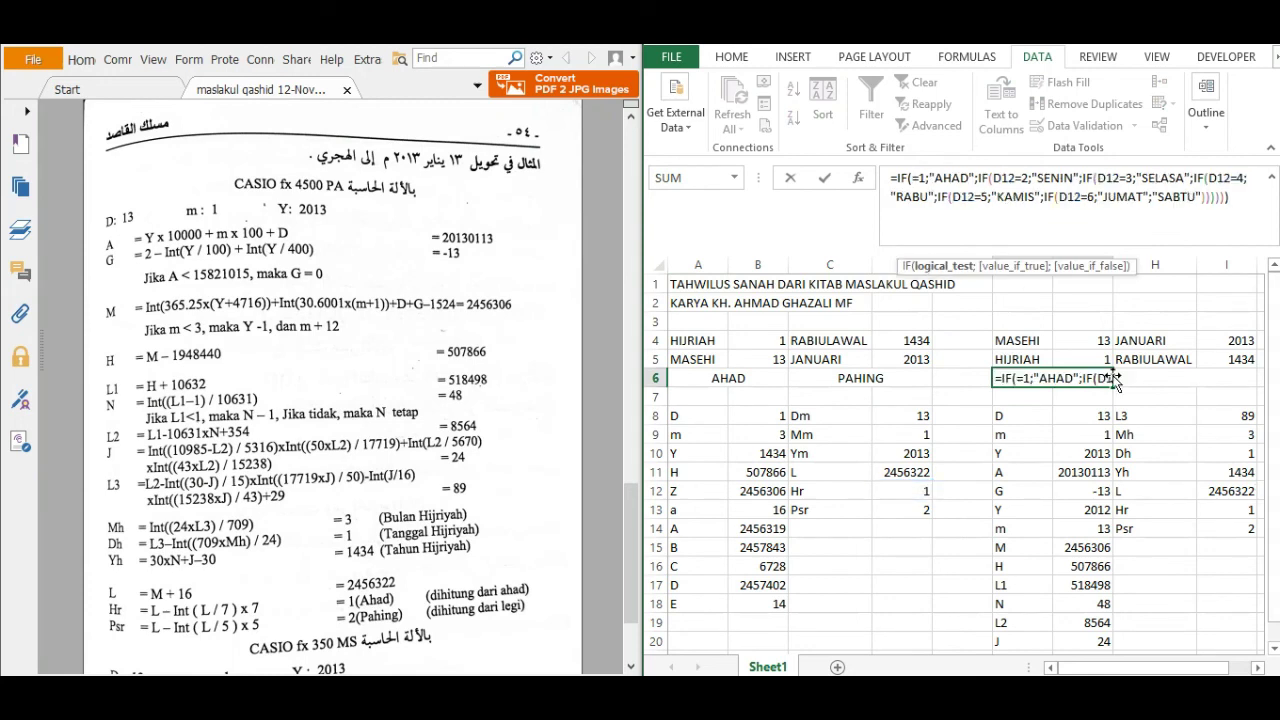
click(1033, 177)
double_click(1033, 177)
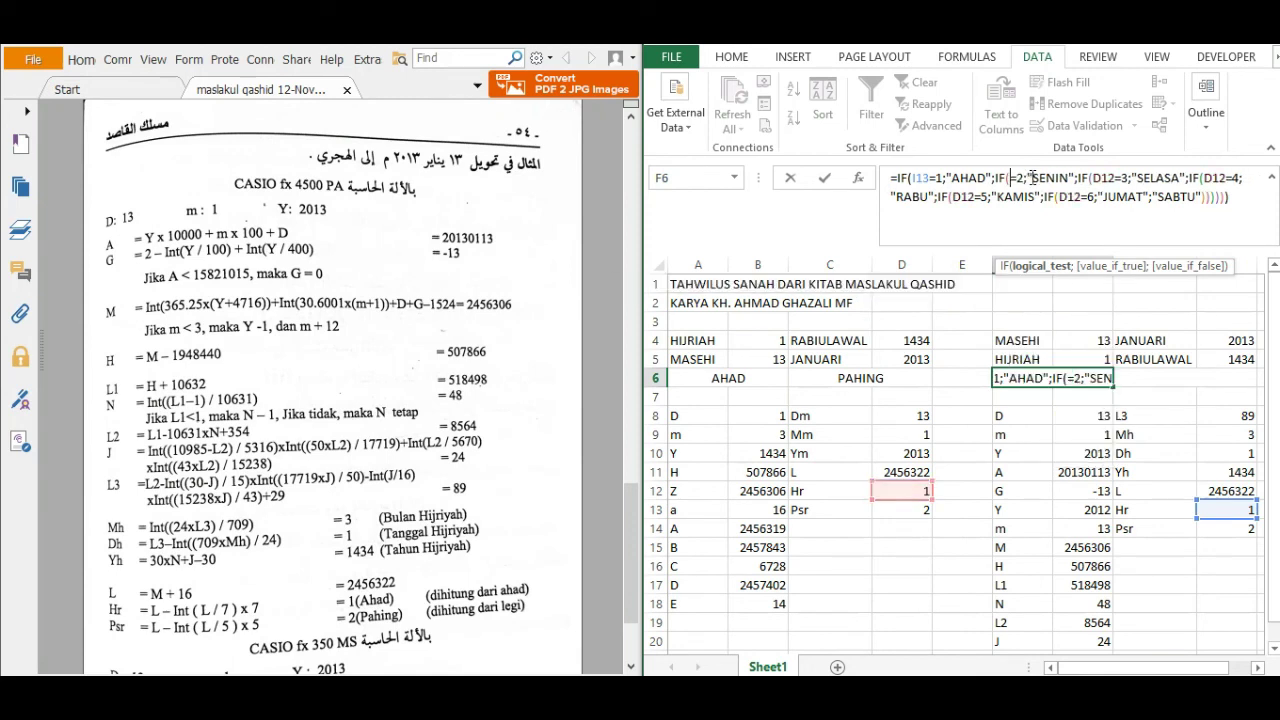
key(BackSpace)
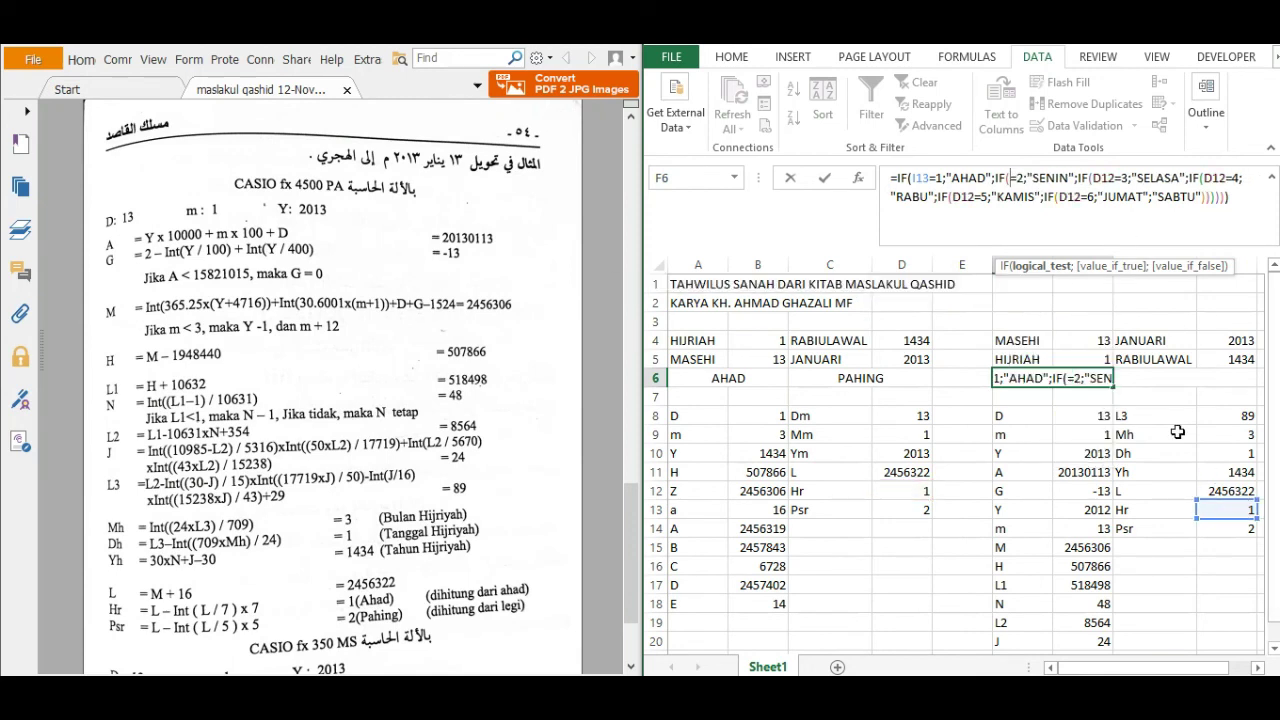
click(1226, 509)
Step: Point the "SELASA" and "RABU" conditions of the F6 formula to I13 instead of D12
click(1132, 177)
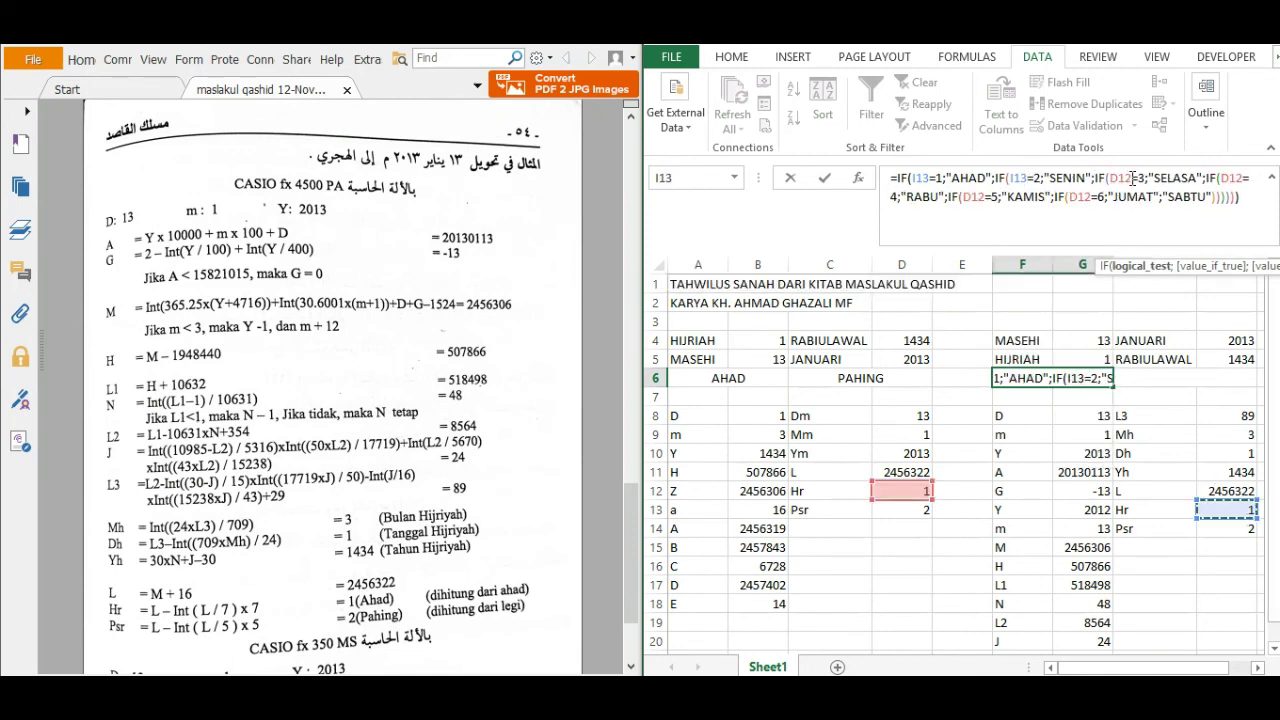
key(BackSpace)
key(BackSpace)
key(BackSpace)
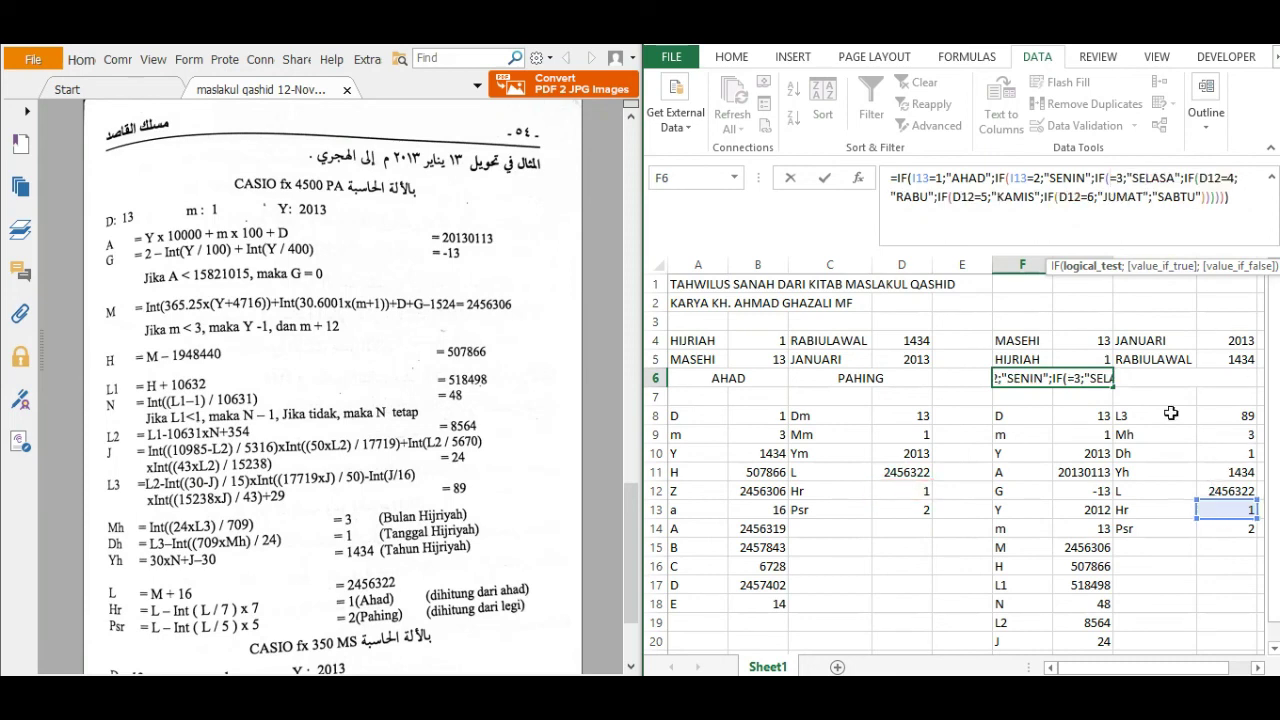
click(1215, 510)
click(1240, 180)
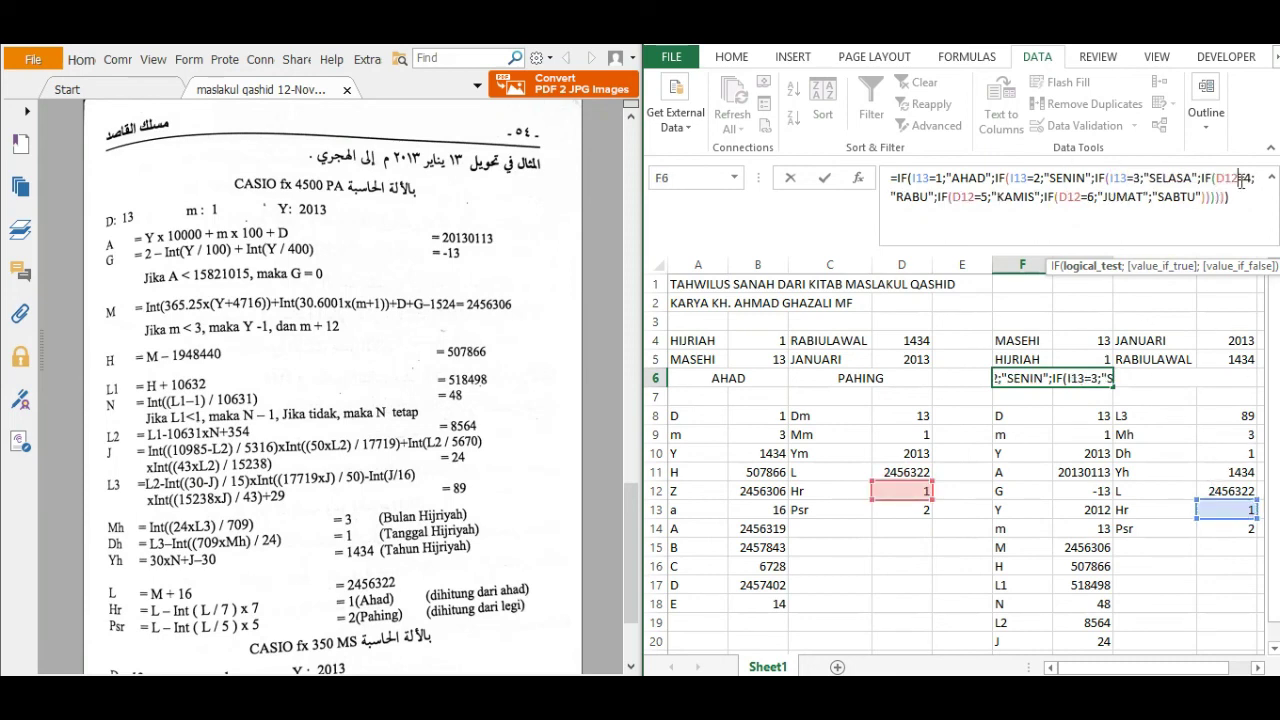
double_click(1230, 178)
click(1240, 508)
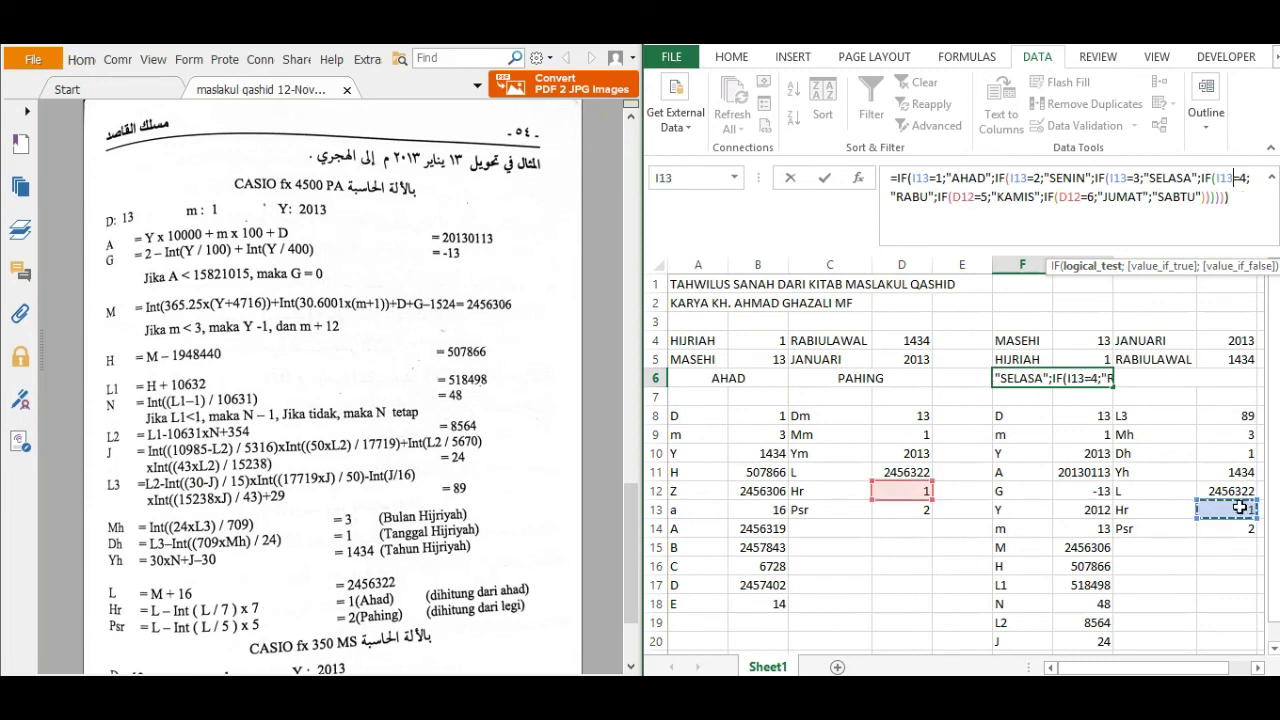
Step: Change the reference in the "KAMIS" condition of the F6 formula to I13
click(977, 204)
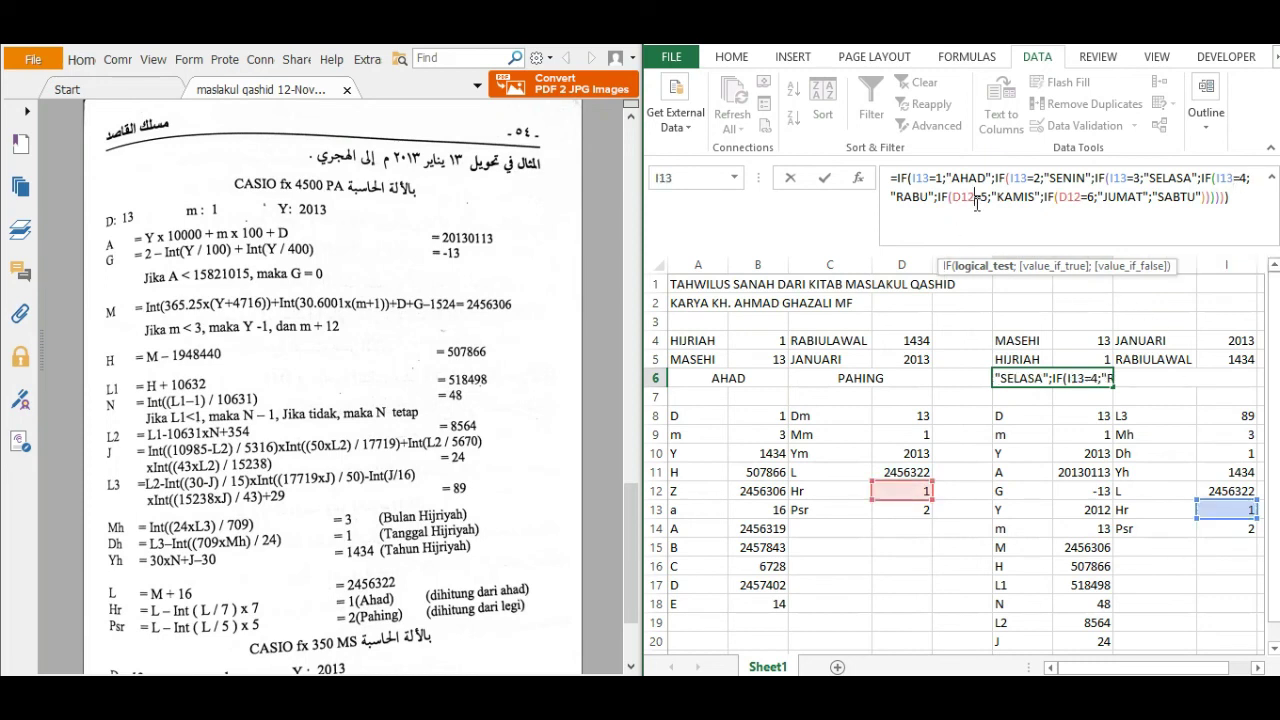
key(BackSpace)
key(BackSpace)
key(BackSpace)
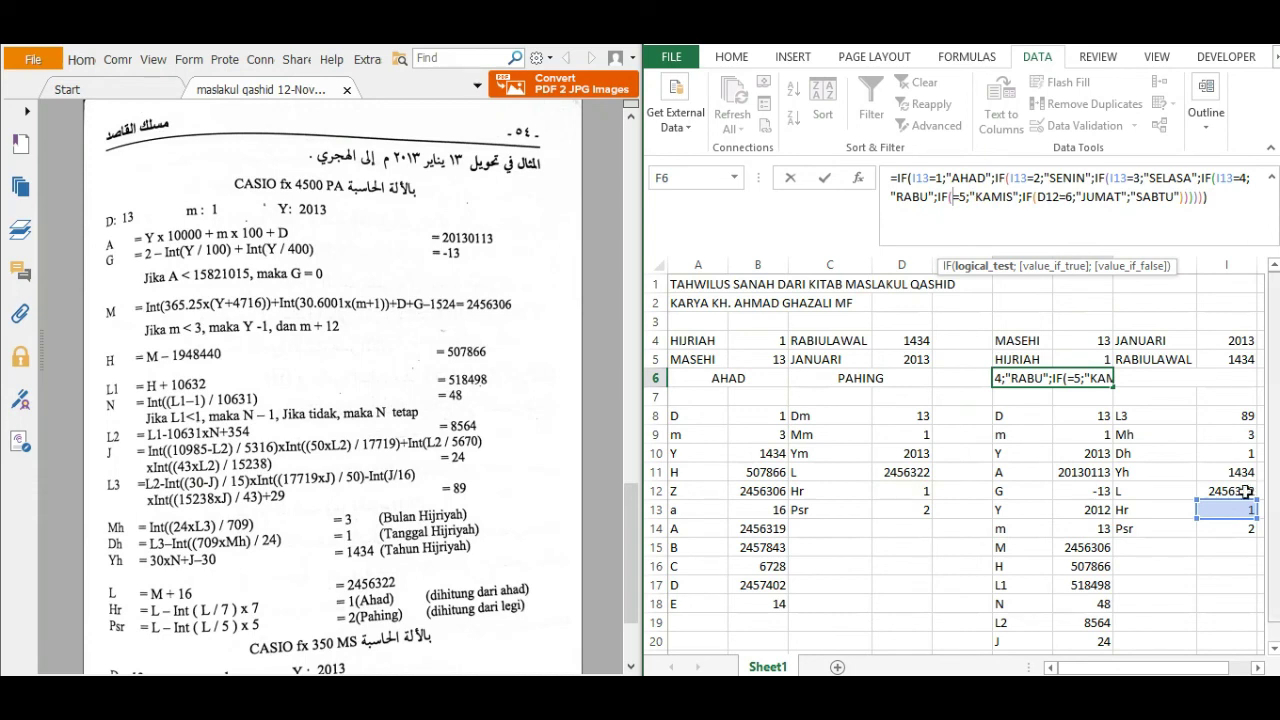
click(1237, 509)
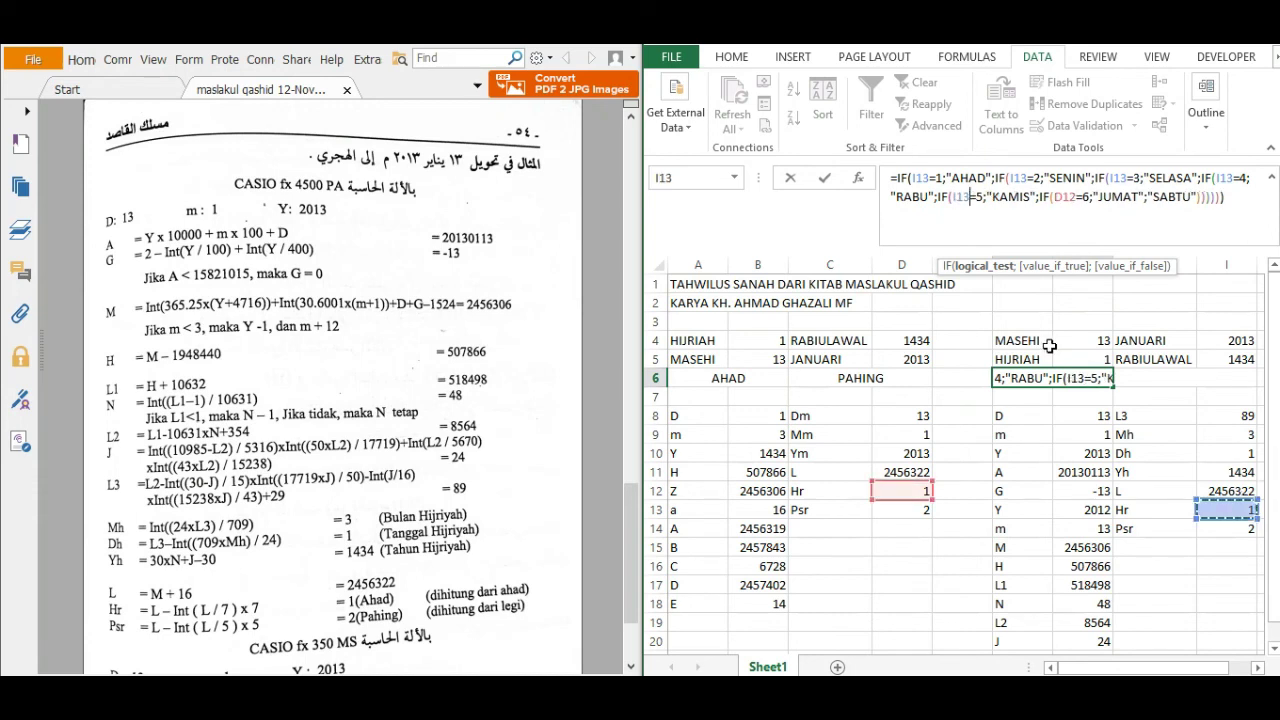
Step: Point the "JUMAT" condition of the F6 formula to I13 instead of D12 and commit the formula
click(1076, 197)
key(BackSpace)
key(BackSpace)
key(BackSpace)
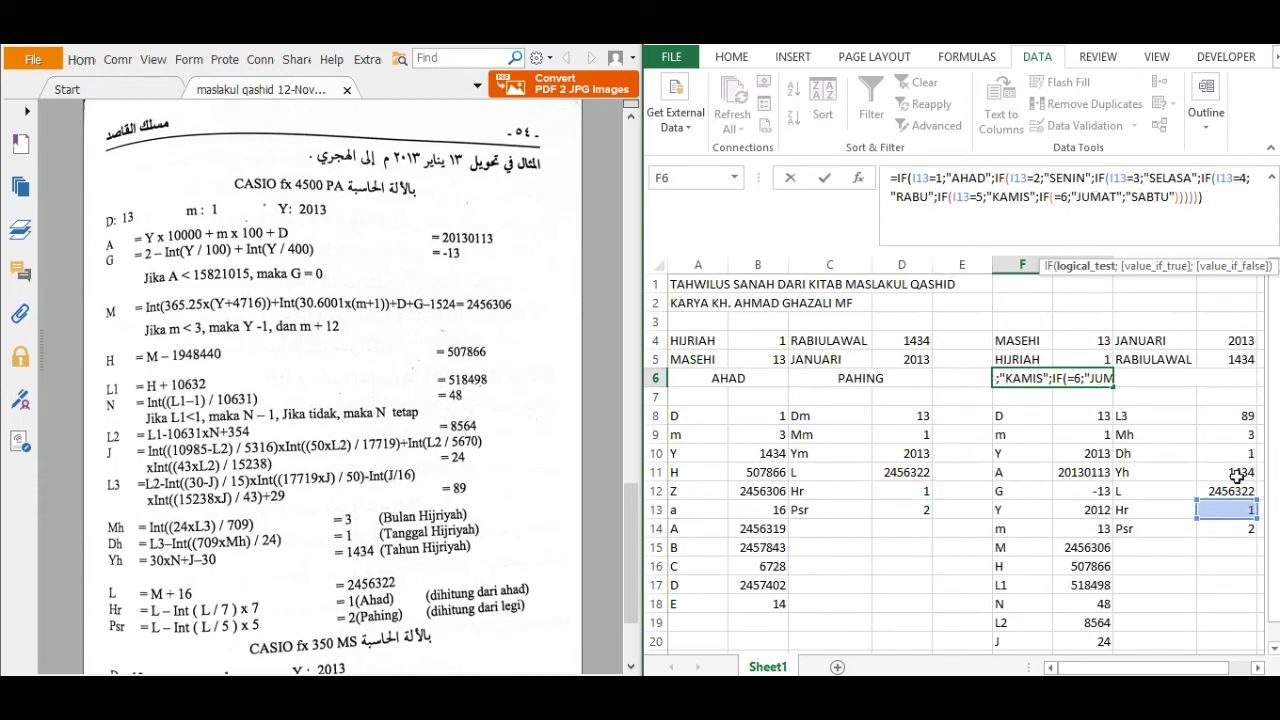
click(1228, 509)
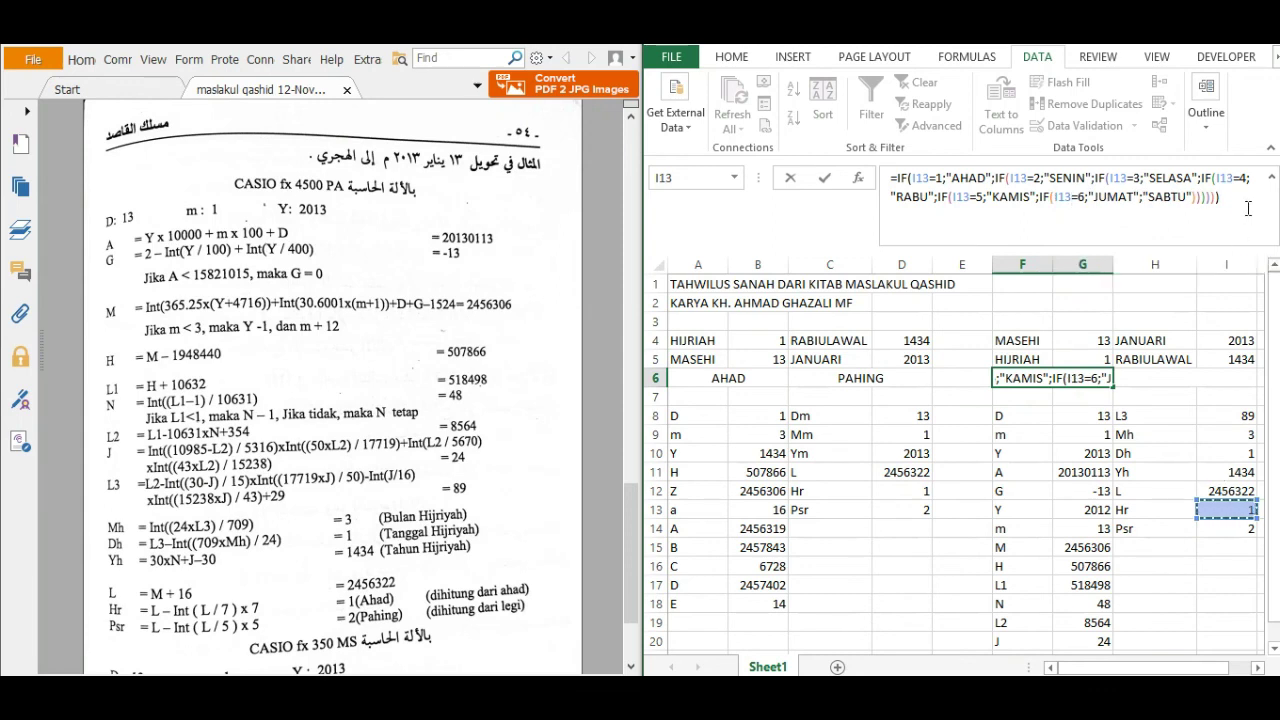
key(Return)
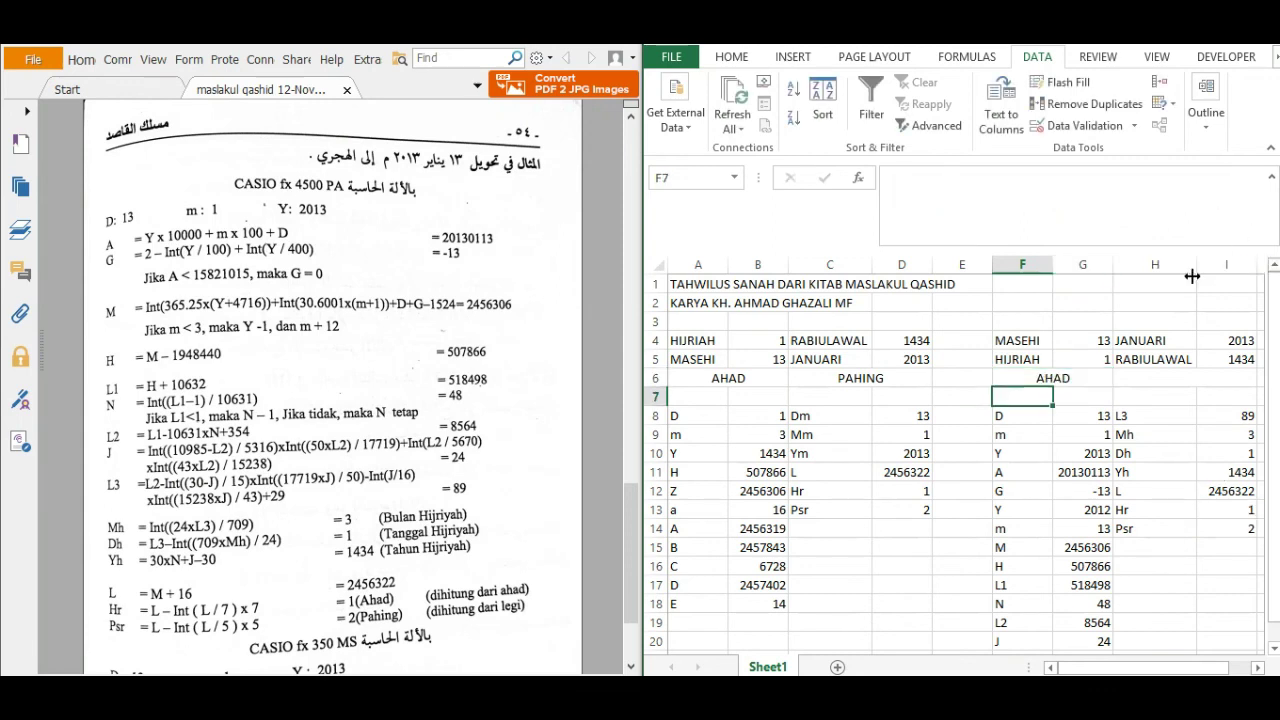
Step: Copy the text of the market-day formula from C6 into the merged cell H6
click(1219, 523)
click(834, 380)
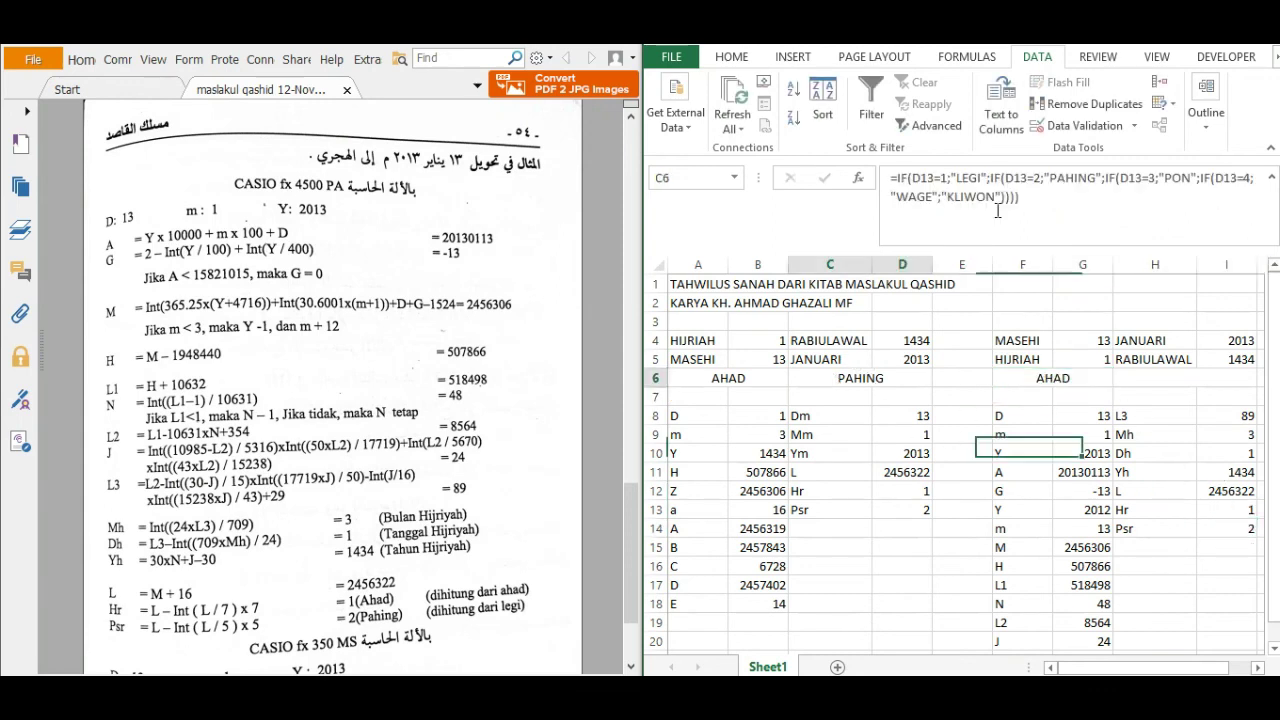
drag(1072, 208, 854, 147)
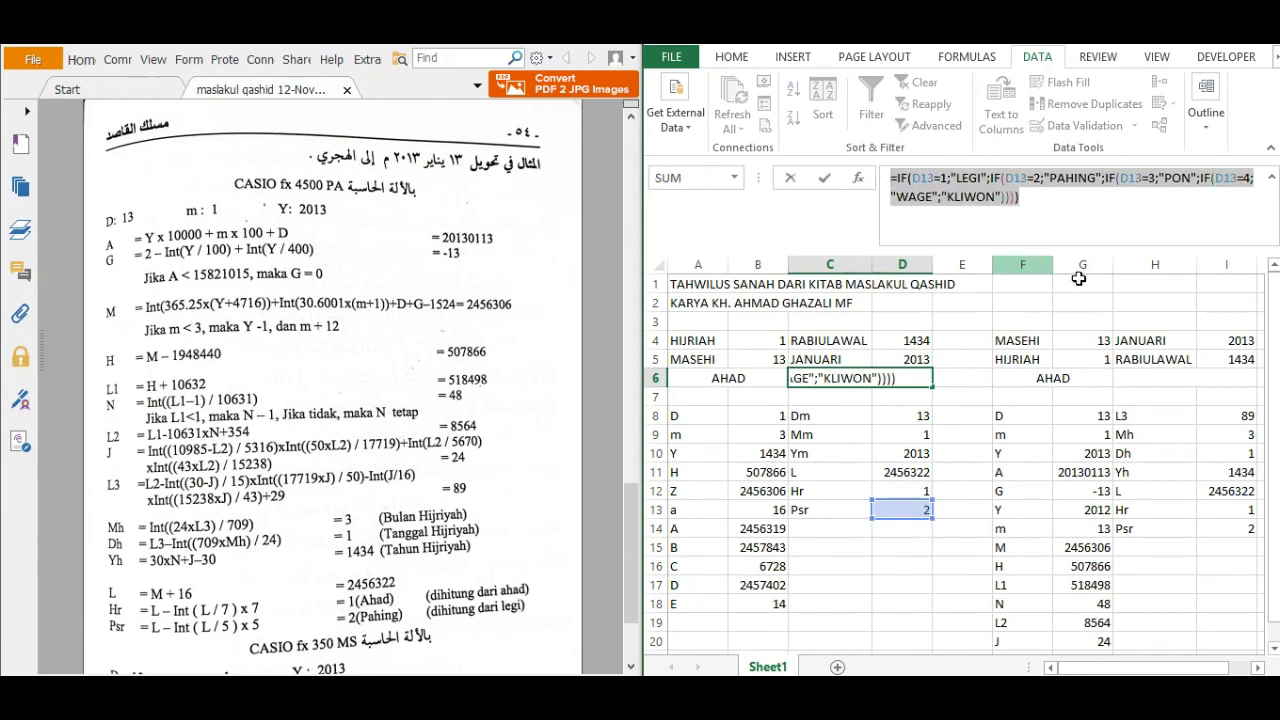
key(Escape)
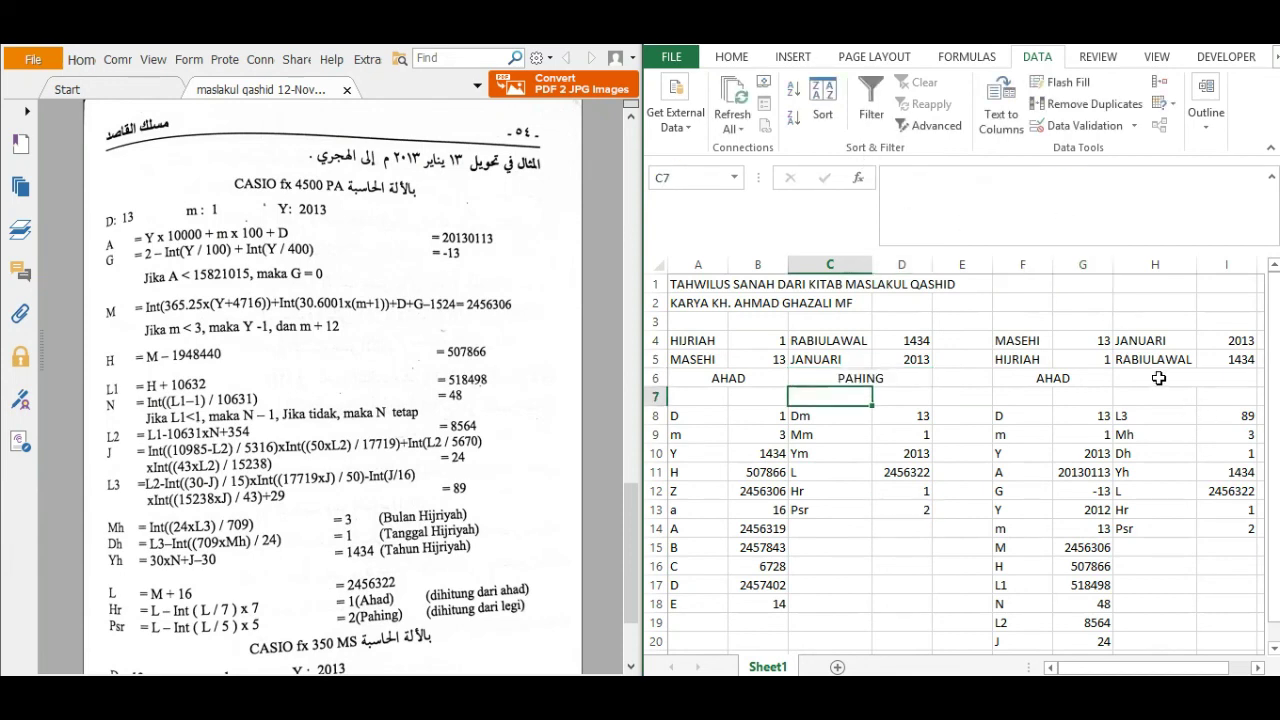
click(1158, 378)
click(960, 200)
key(ctrl+v)
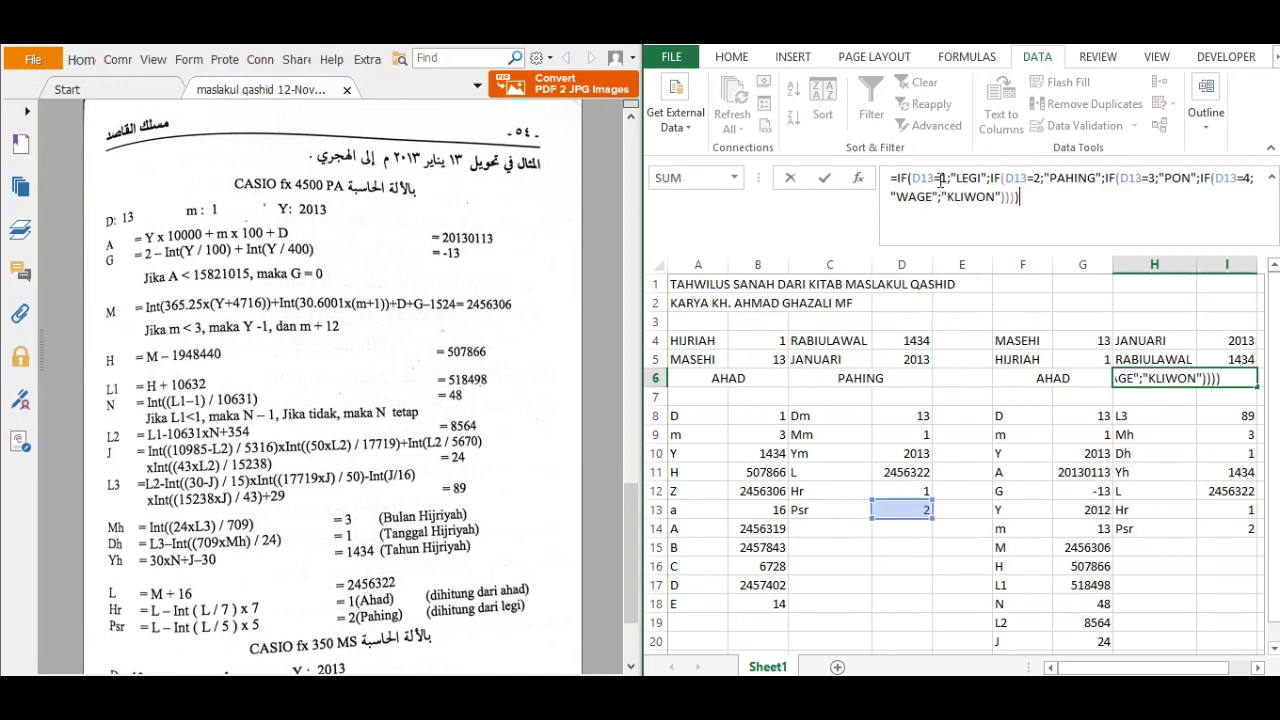
Step: Replace D13 with I14 in the "LEGI" and "PAHING" conditions of the H6 formula
click(936, 178)
key(BackSpace)
key(BackSpace)
key(BackSpace)
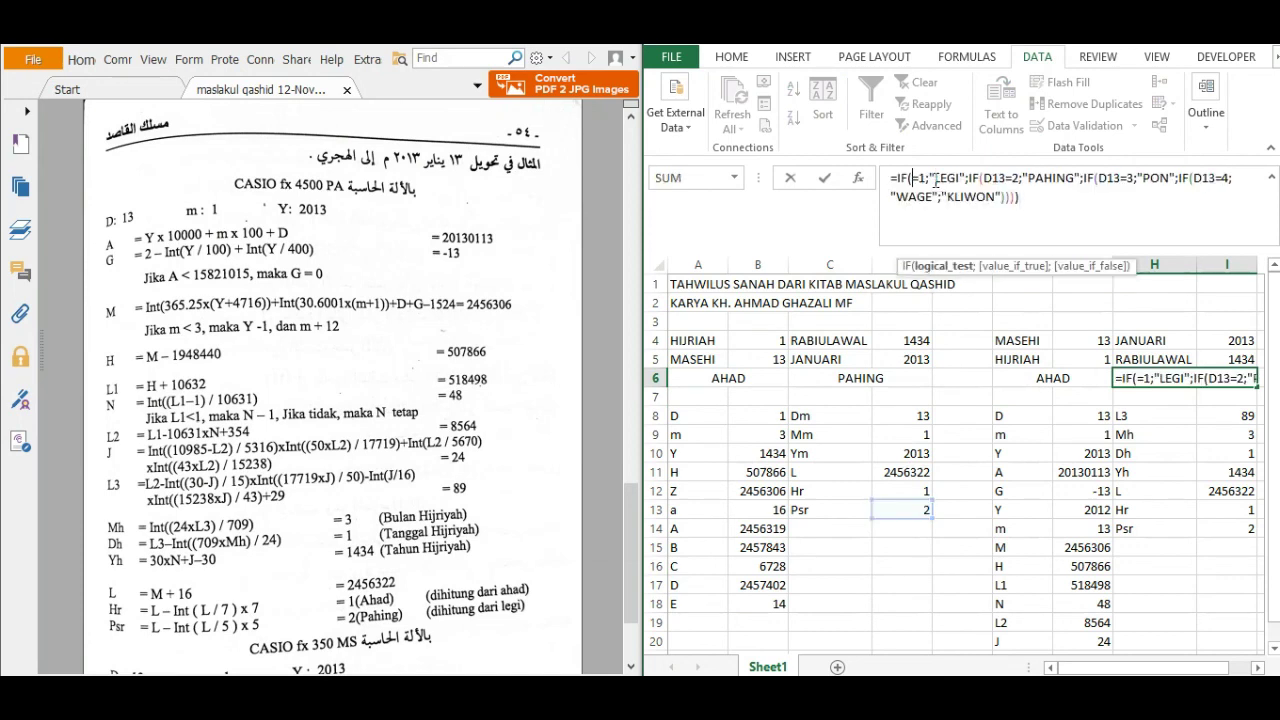
click(1226, 528)
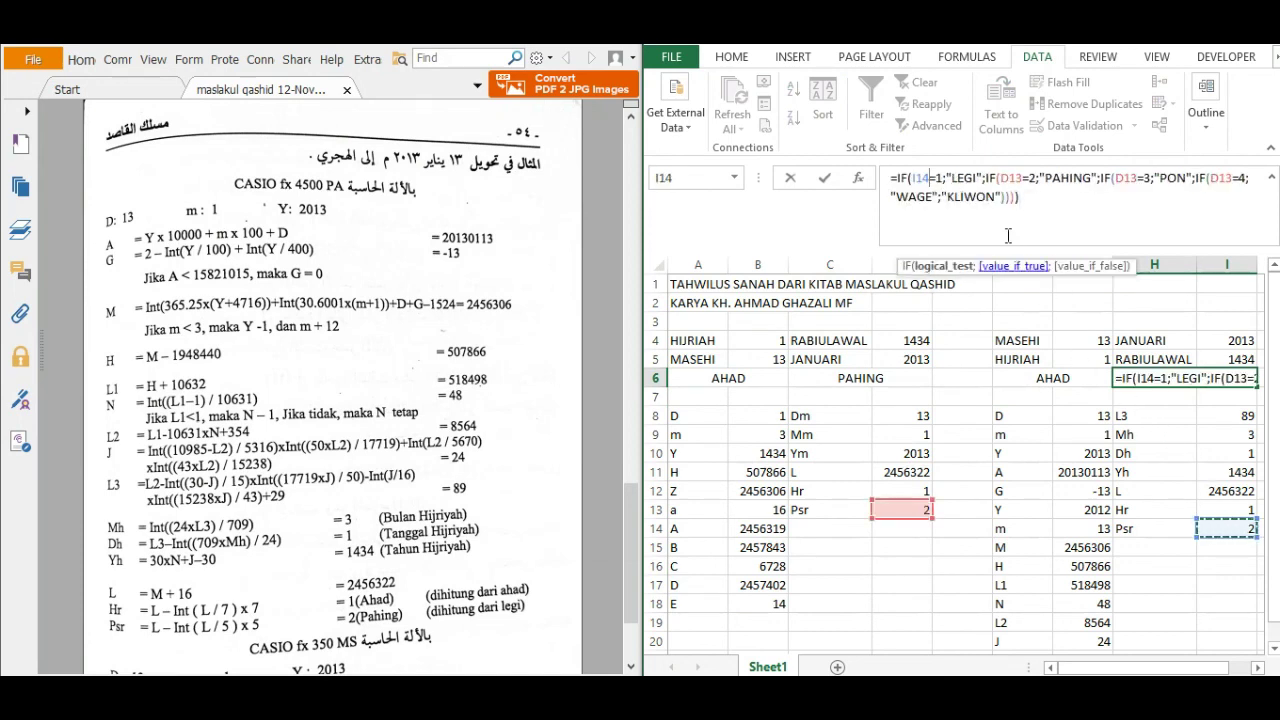
click(1021, 178)
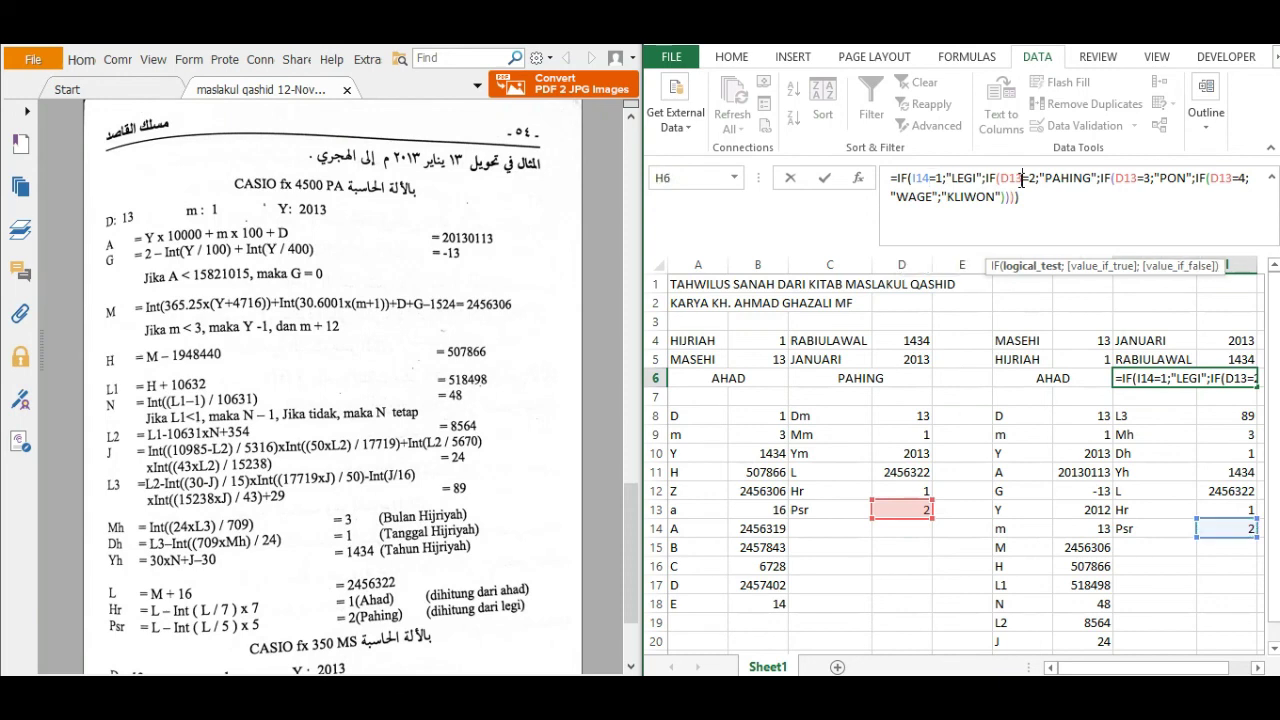
key(BackSpace)
key(BackSpace)
key(BackSpace)
click(1226, 528)
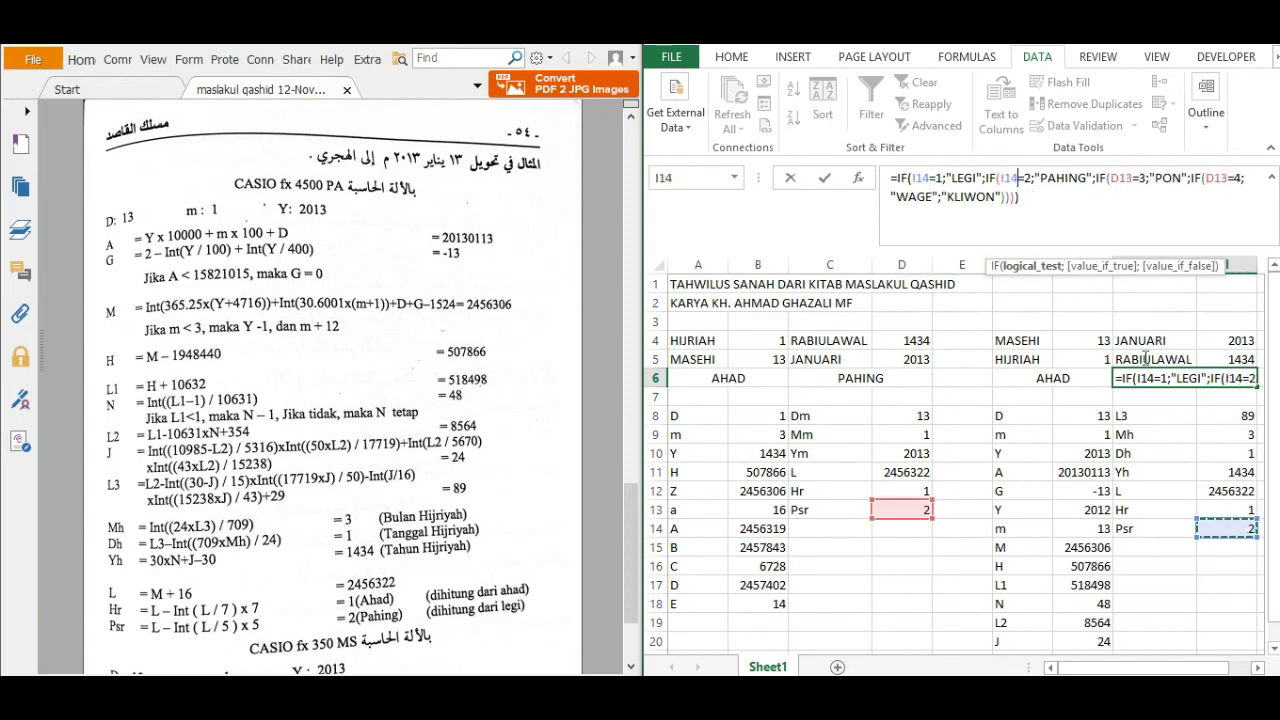
Step: Point the "PON" and "WAGE" conditions of the H6 formula to I14 instead of D13 and commit the formula
click(1133, 180)
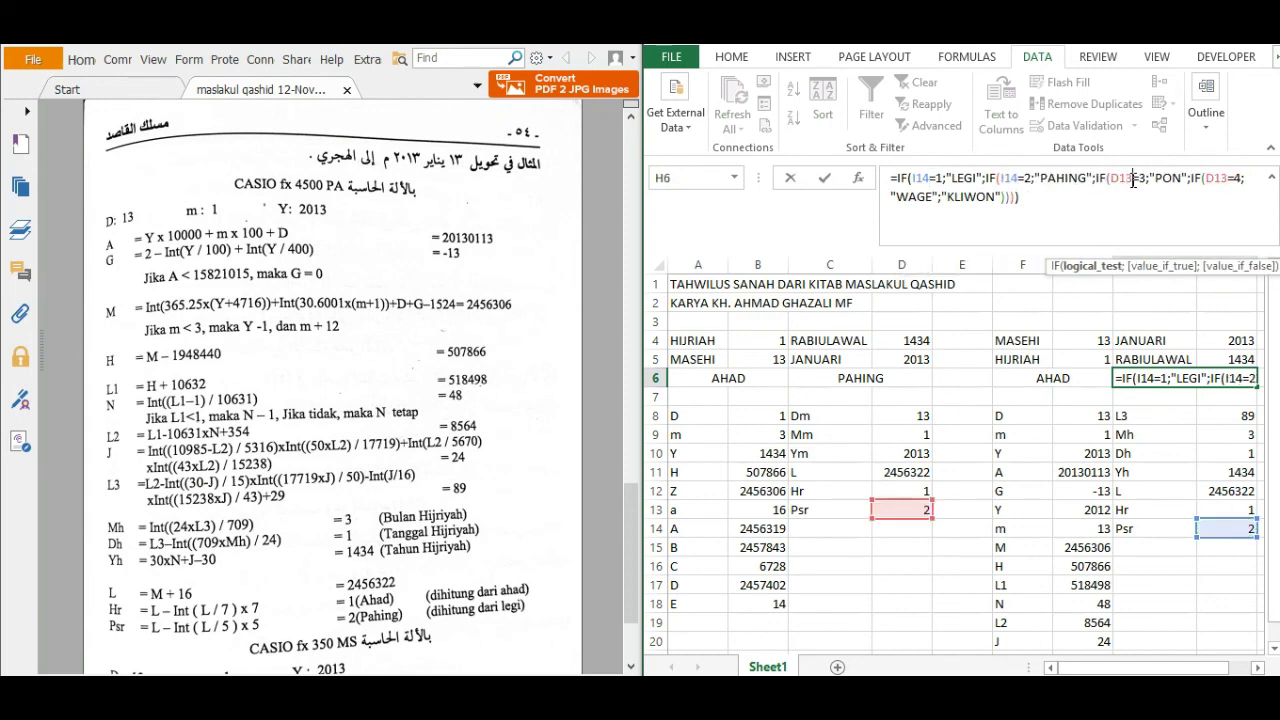
key(BackSpace)
key(BackSpace)
key(BackSpace)
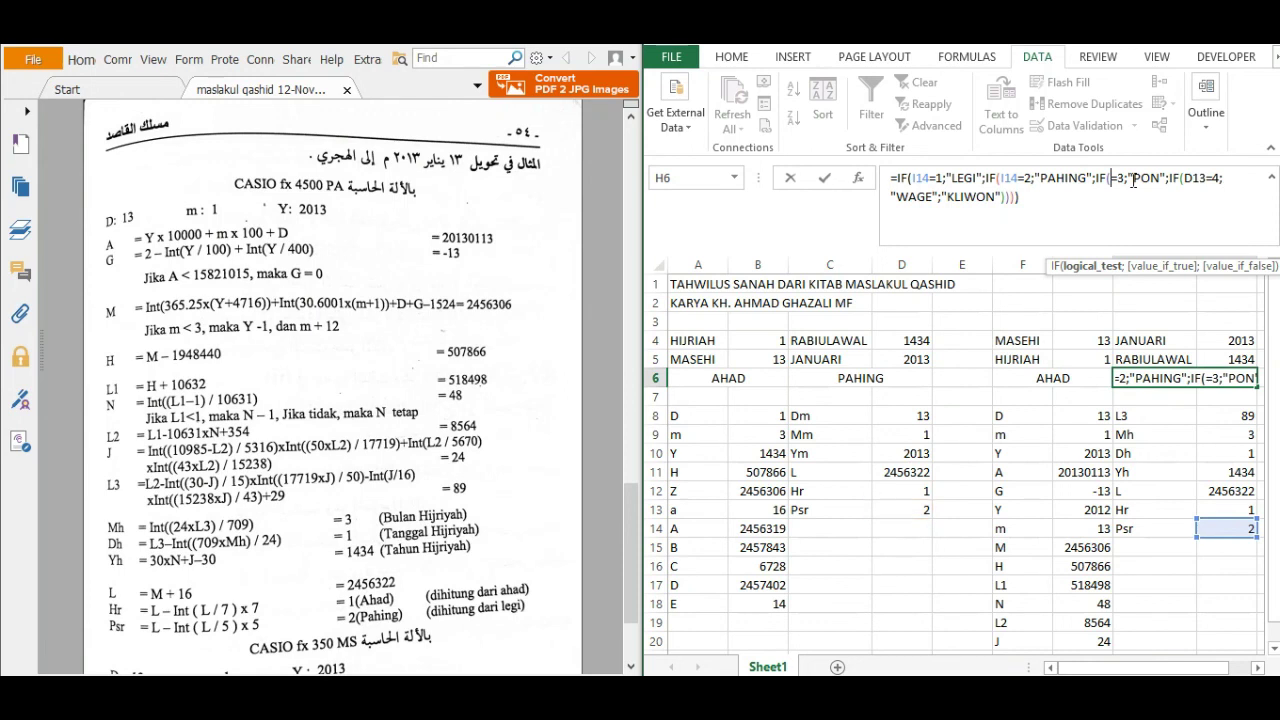
click(1224, 528)
click(1222, 177)
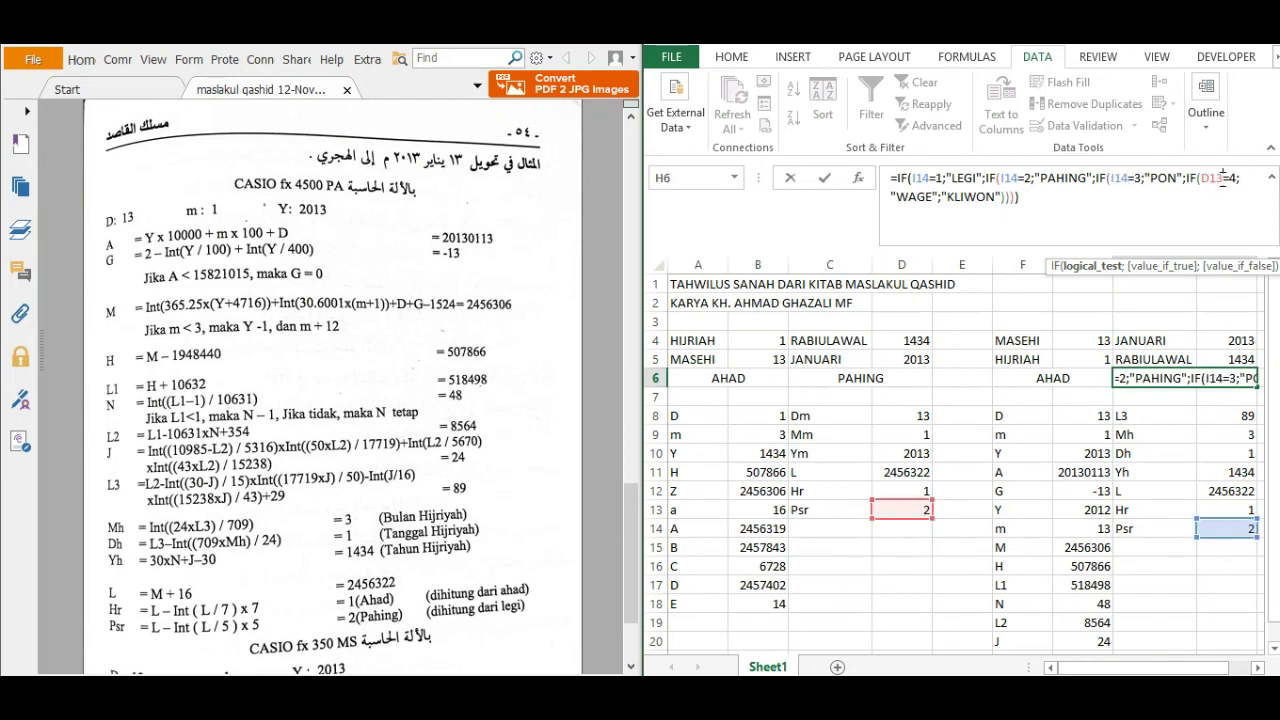
key(BackSpace)
key(BackSpace)
key(BackSpace)
click(1213, 529)
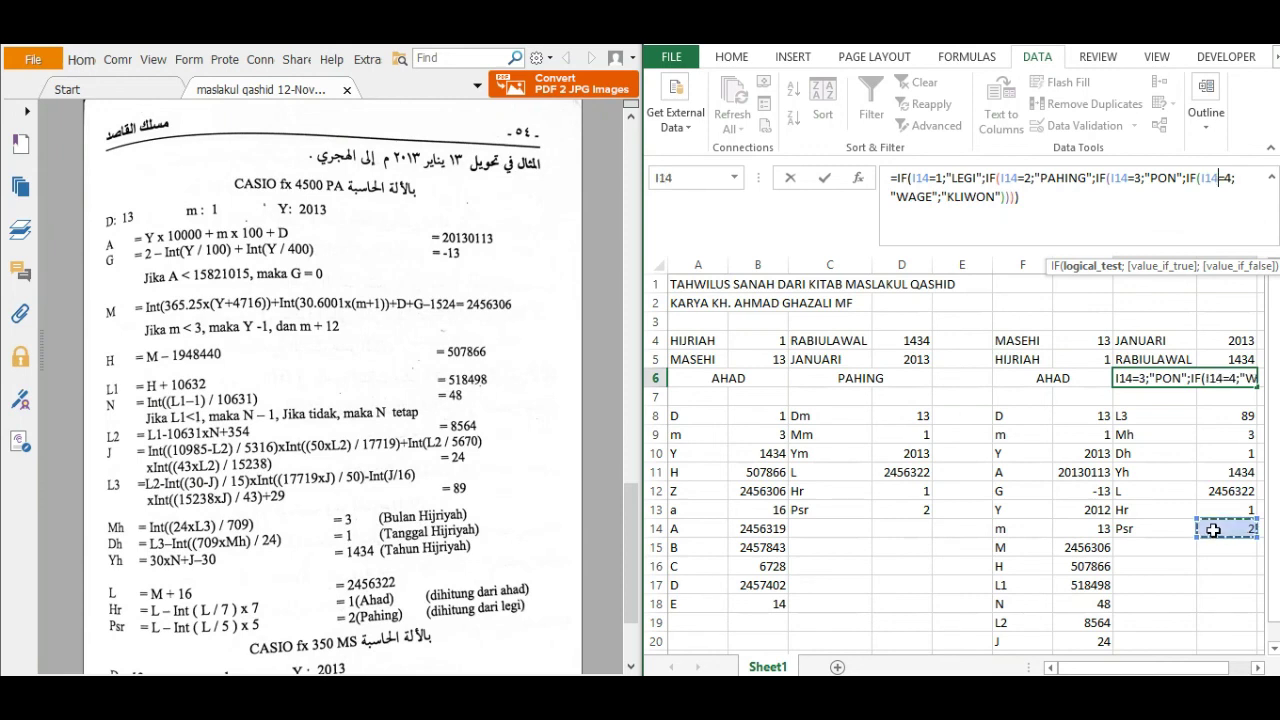
click(1085, 203)
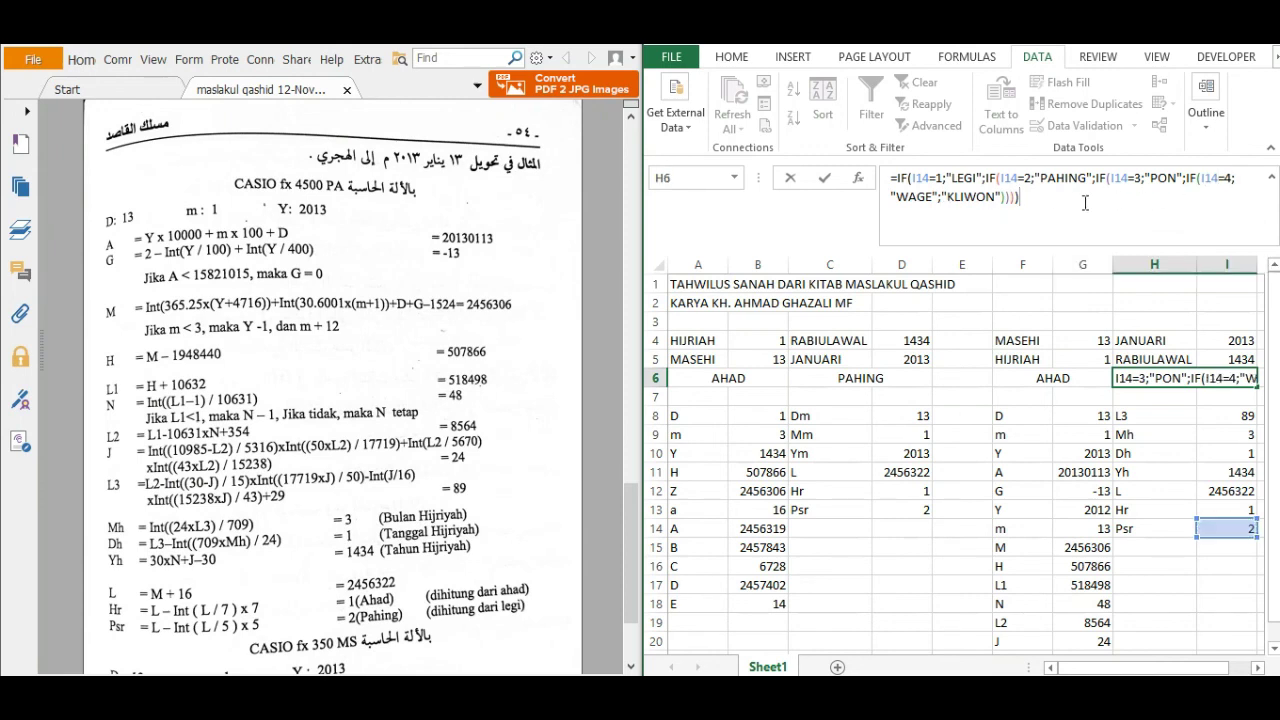
key(Return)
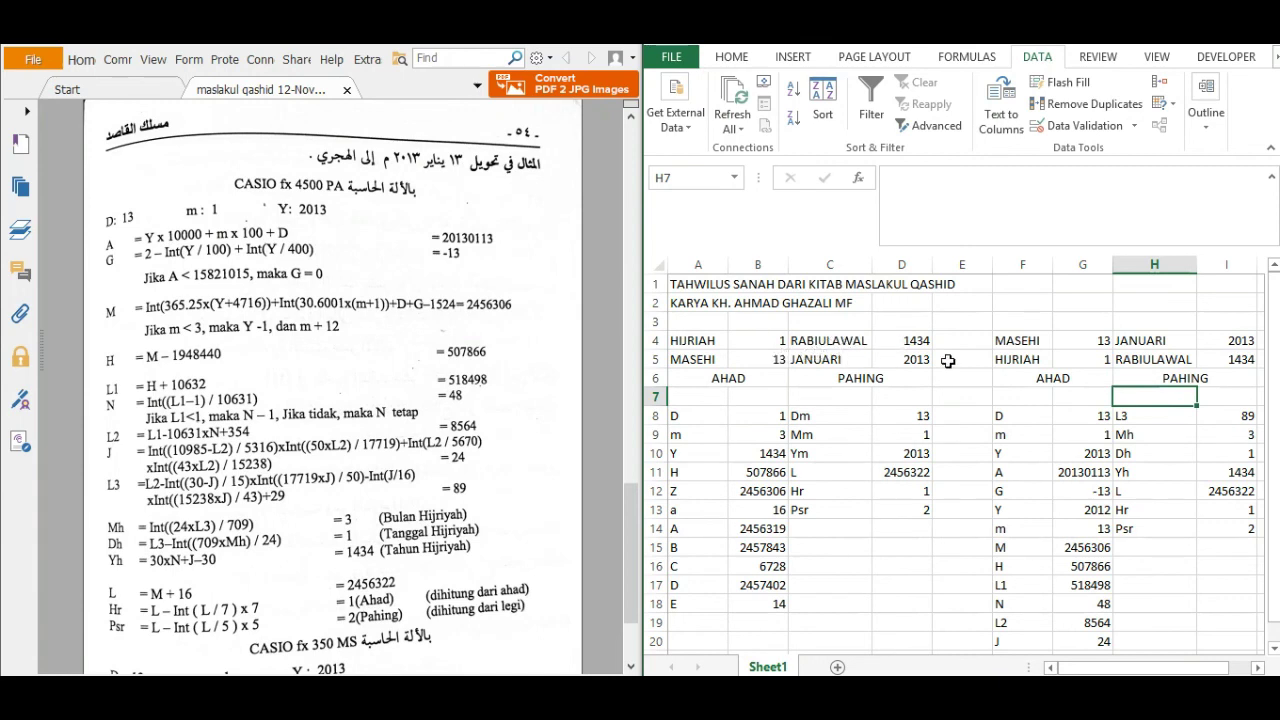
Step: Format the Hijri input date in B4:D4 as bold italic, centred horizontally and vertically
drag(768, 337, 915, 340)
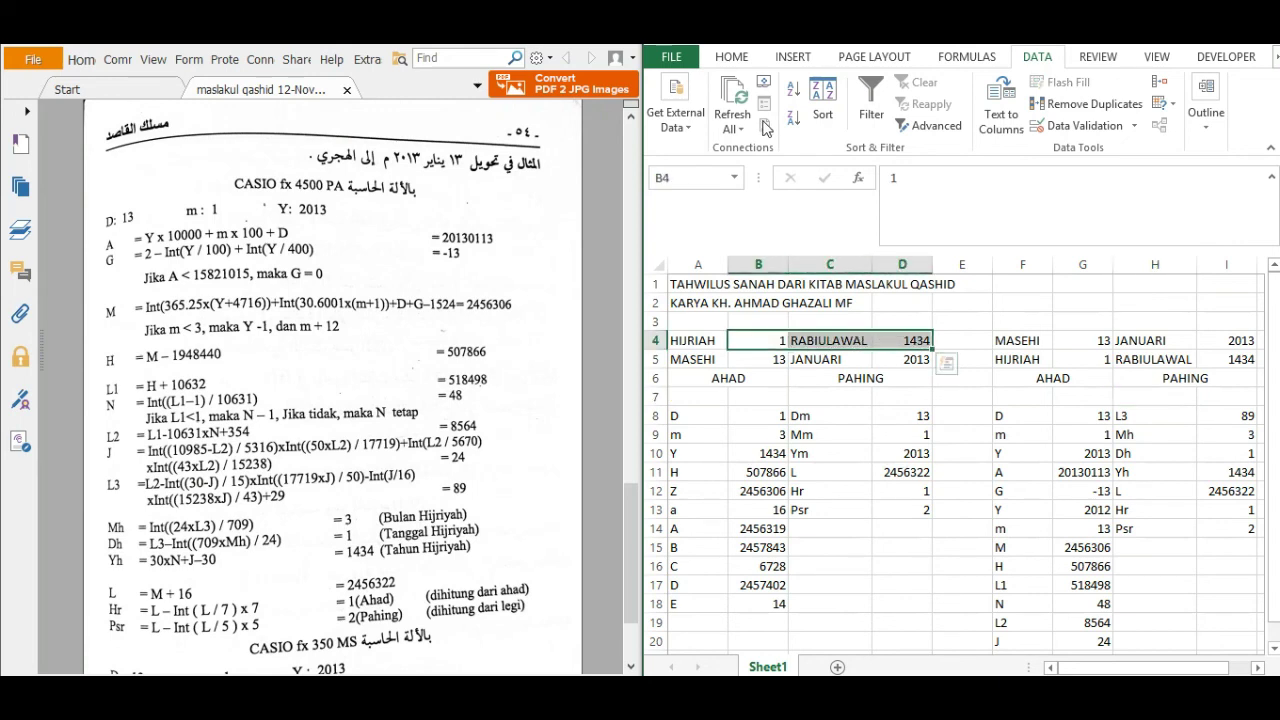
click(737, 57)
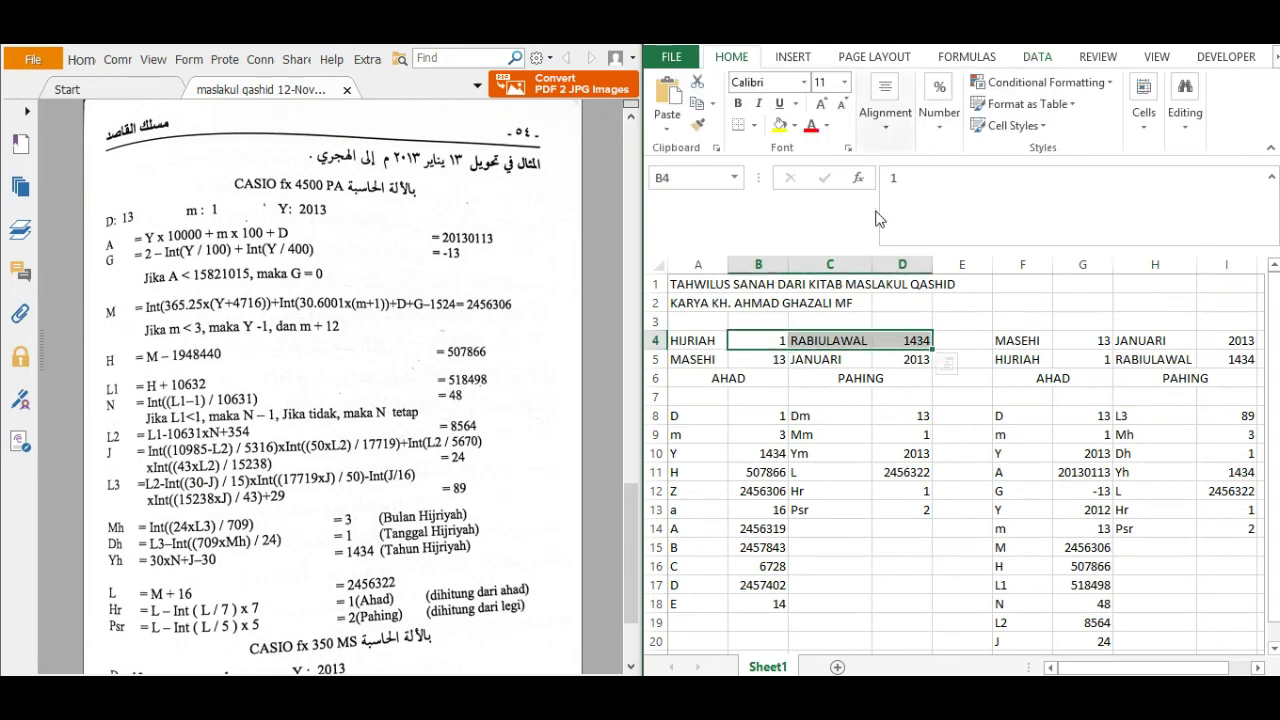
click(738, 104)
click(758, 104)
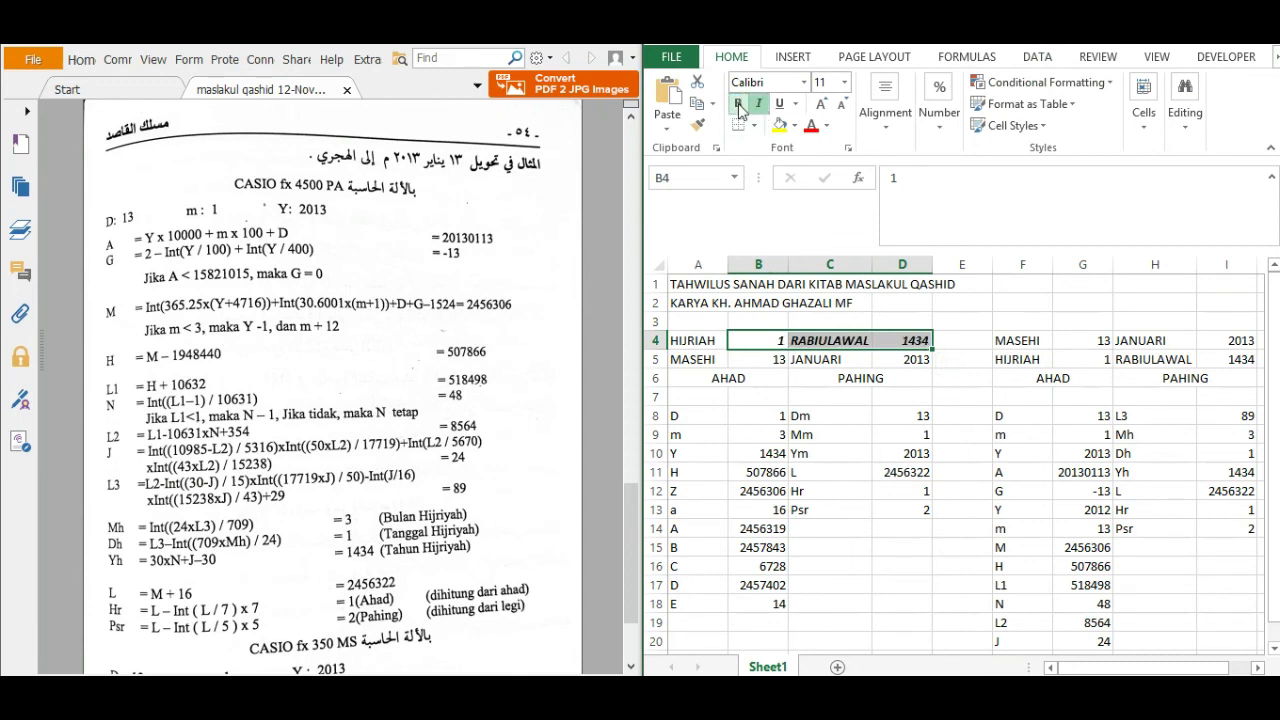
click(885, 112)
click(890, 203)
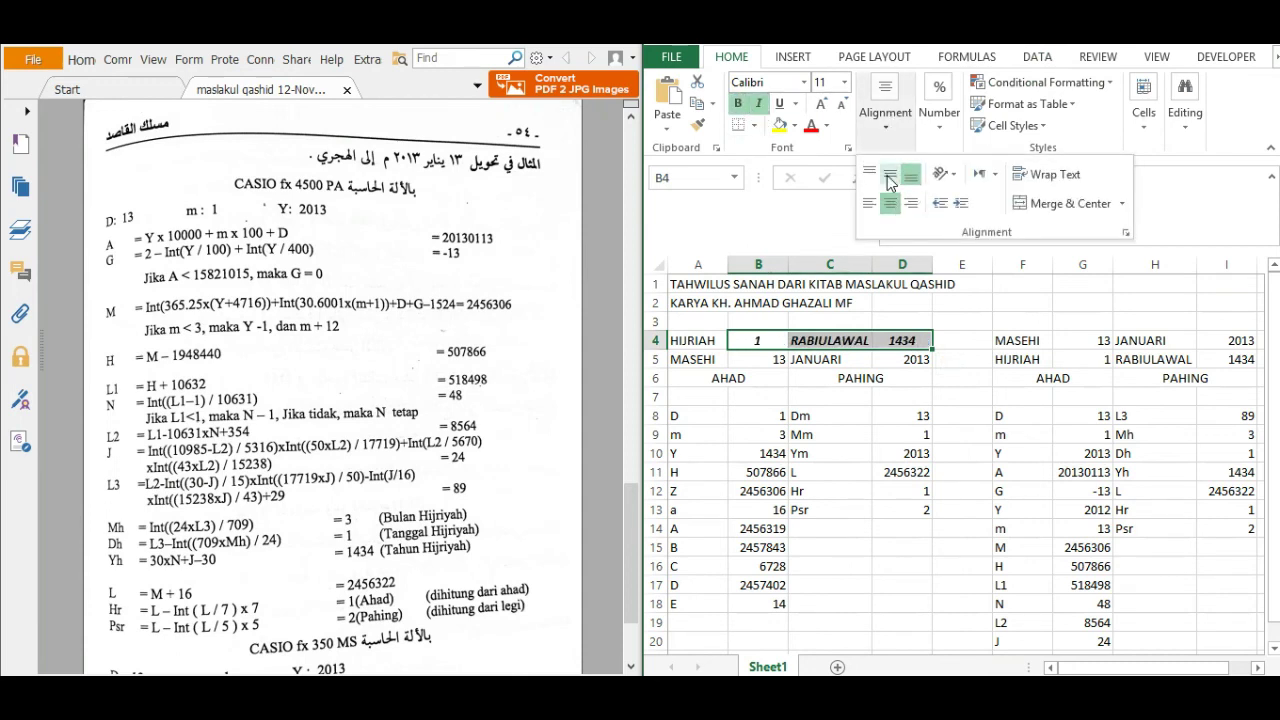
click(890, 174)
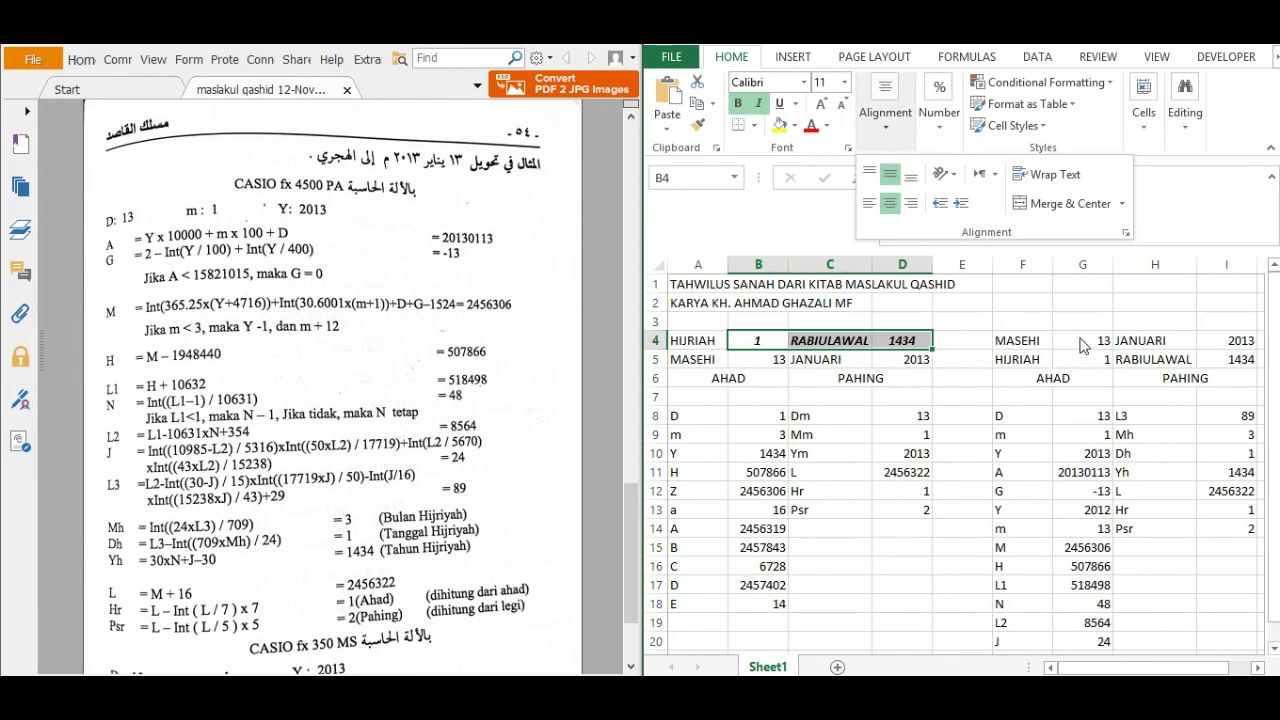
Step: Make the Gregorian input date in G4:I4 bold, italic and centred
click(1084, 343)
drag(1091, 341, 1230, 341)
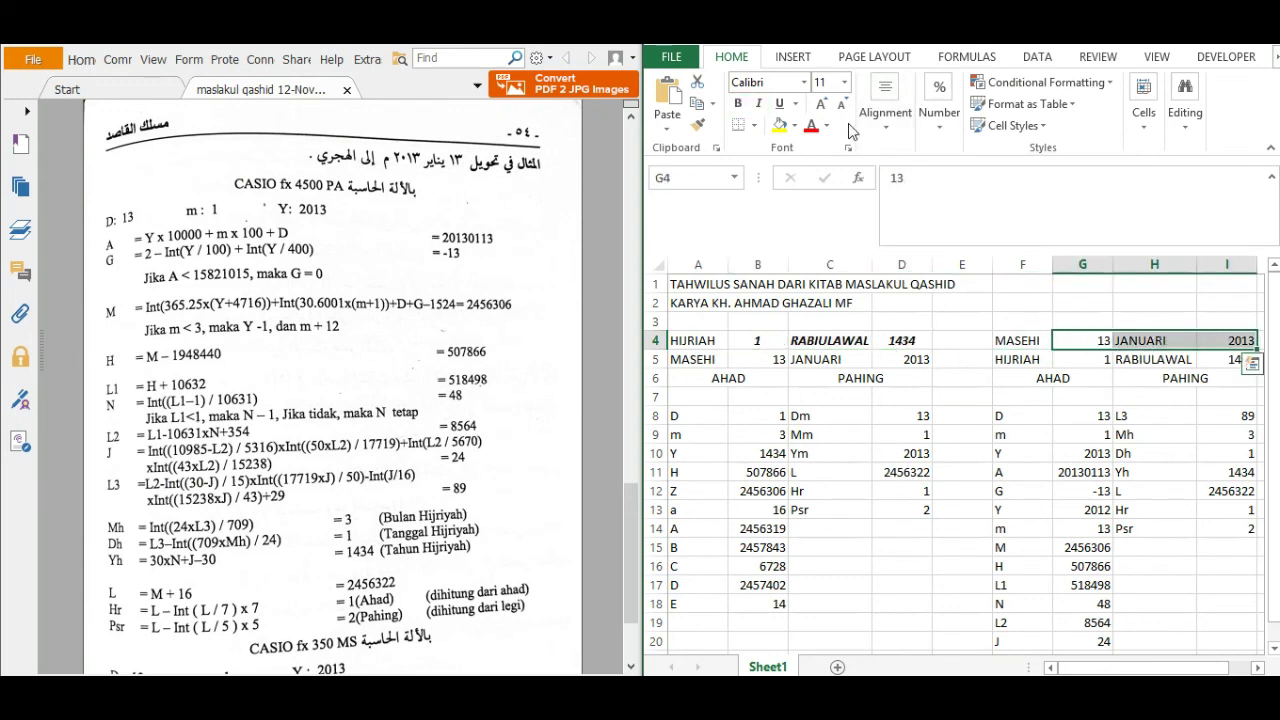
click(757, 104)
click(738, 104)
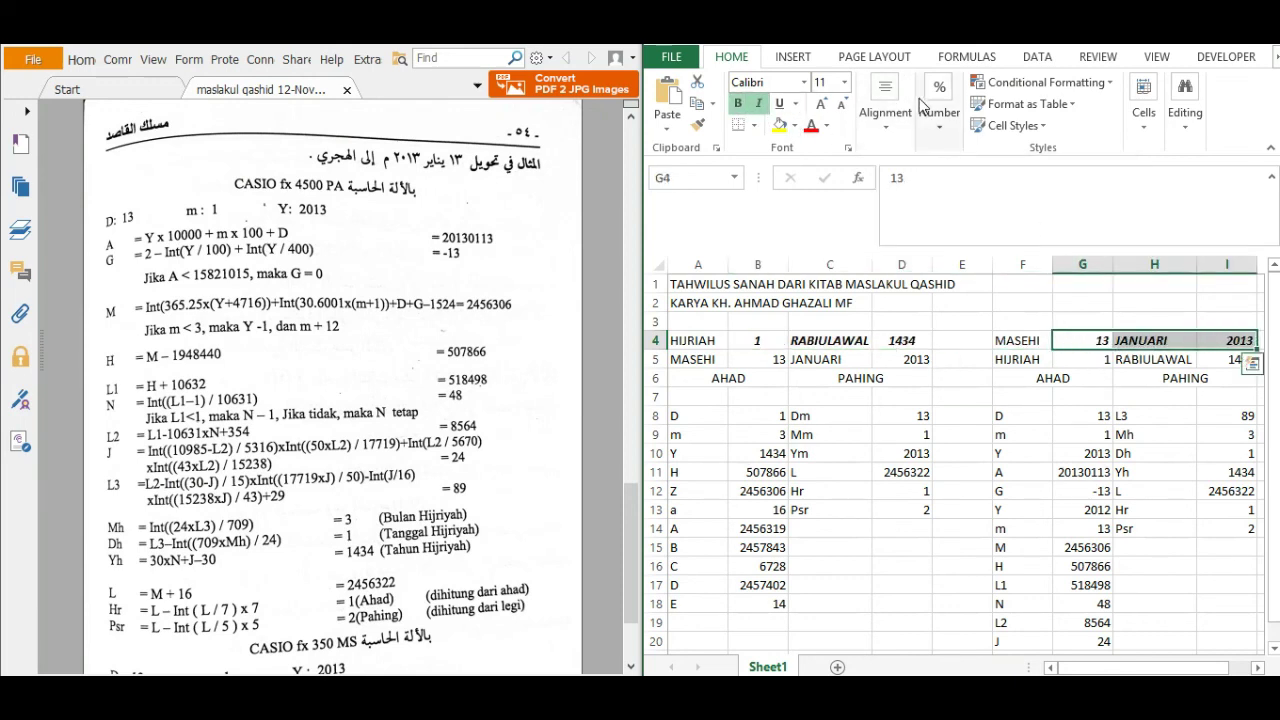
click(885, 100)
click(889, 203)
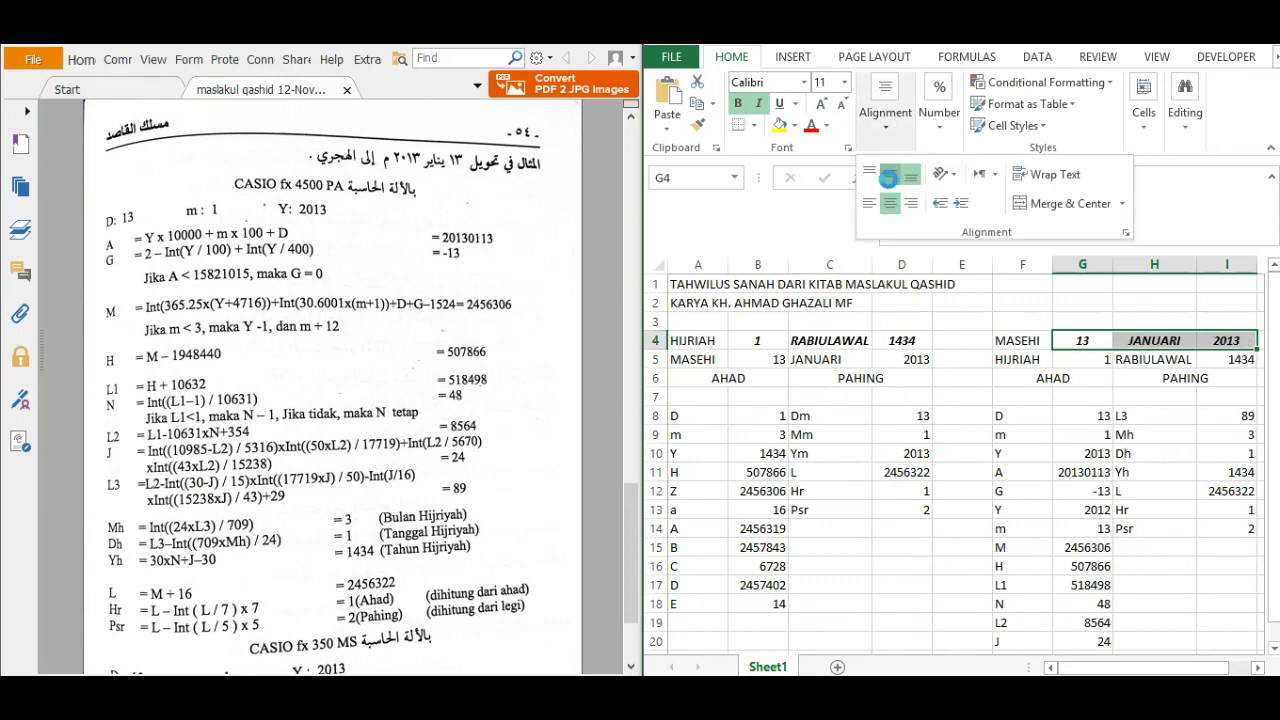
Step: Hide the calculation rows 8 to 21 of the sheet
click(834, 357)
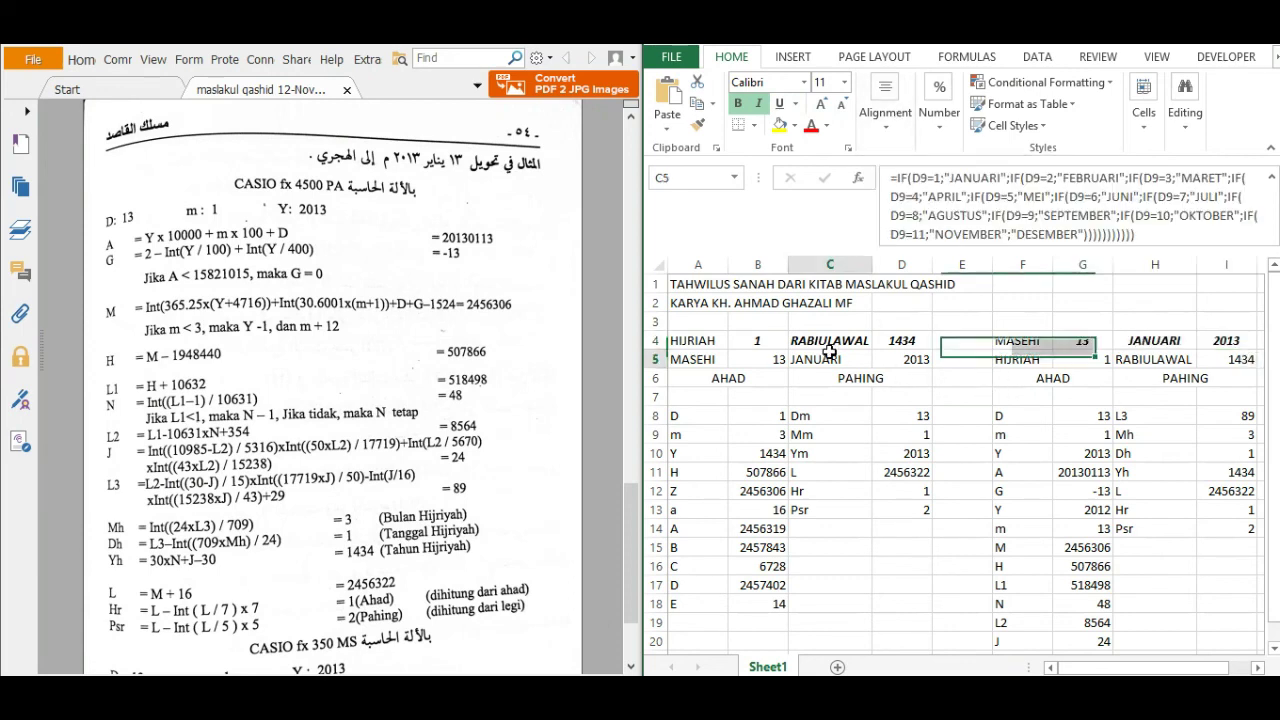
click(745, 385)
drag(658, 416, 700, 626)
right_click(776, 522)
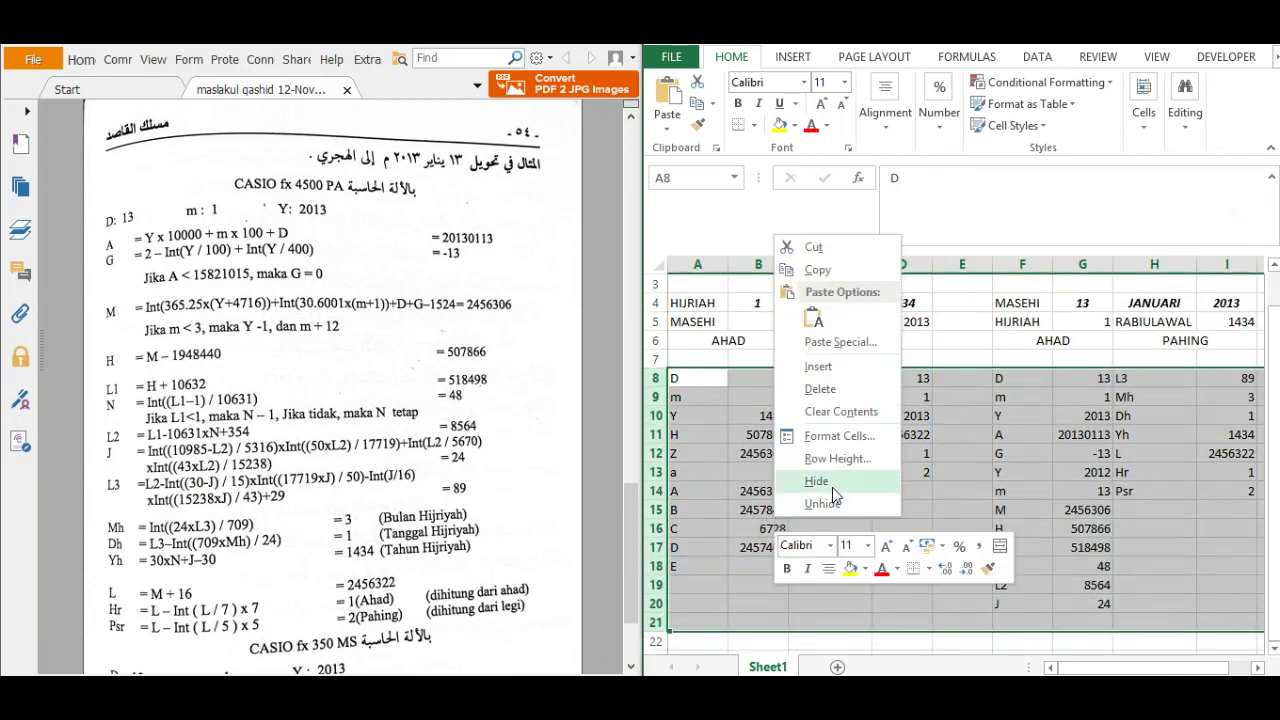
click(831, 482)
click(897, 430)
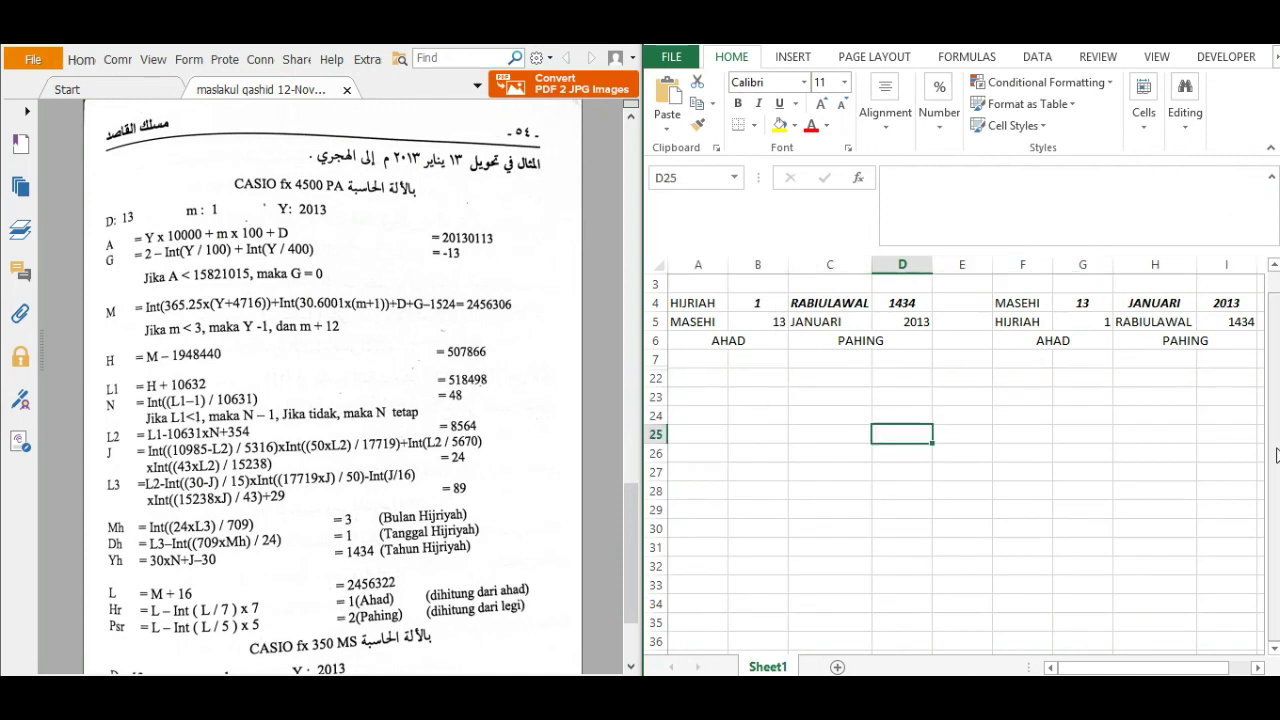
drag(1274, 455, 1272, 370)
click(880, 540)
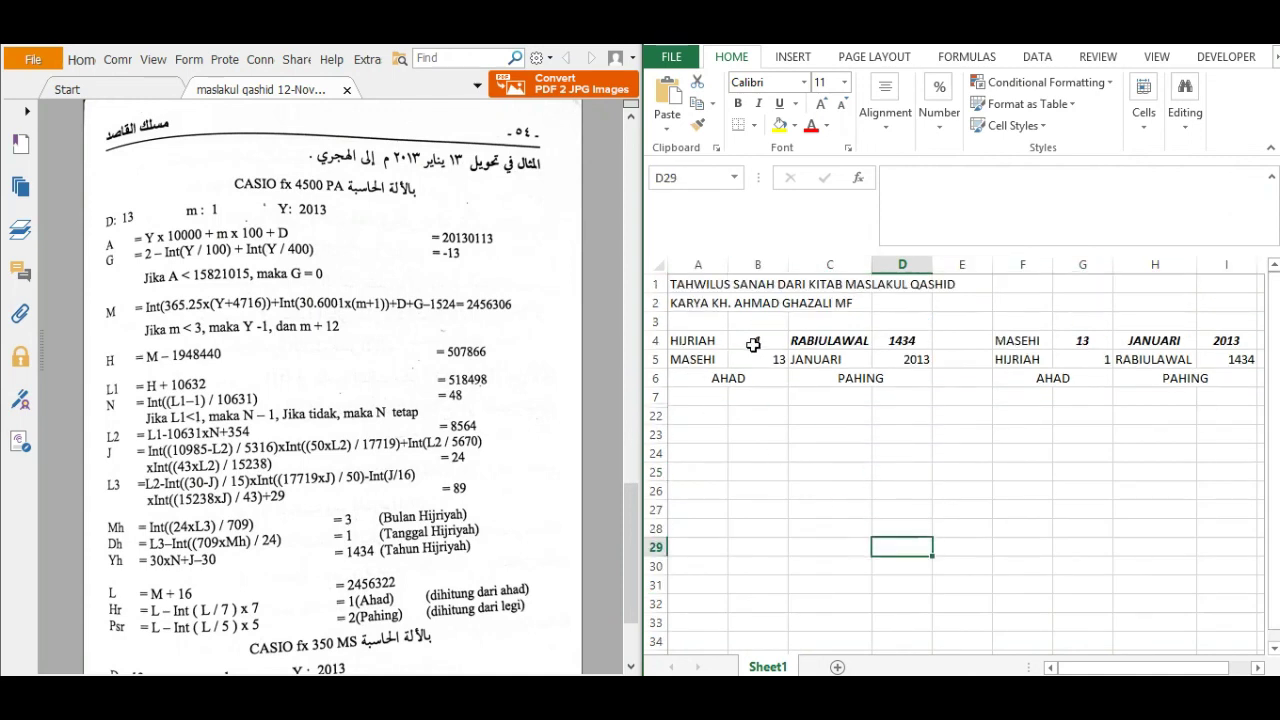
Step: Set the Gregorian input date in row 4 to 17 AGUSTUS 1945
click(754, 343)
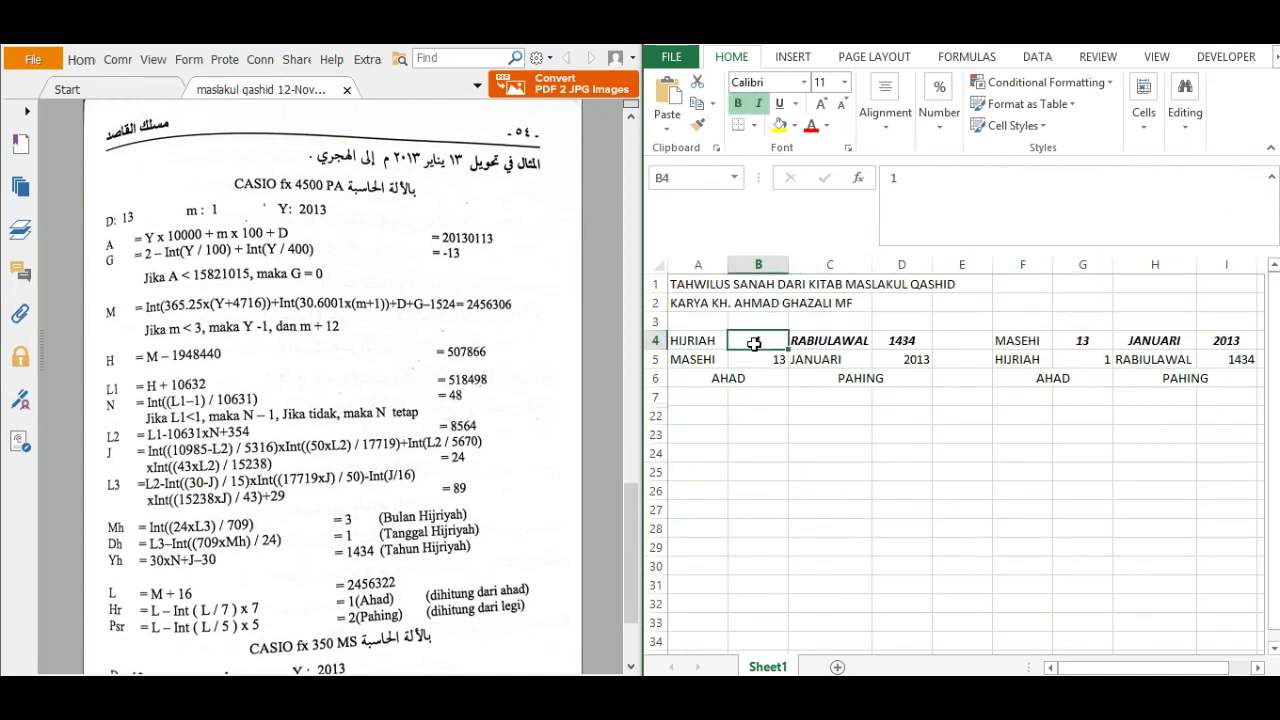
click(1096, 343)
text(17)
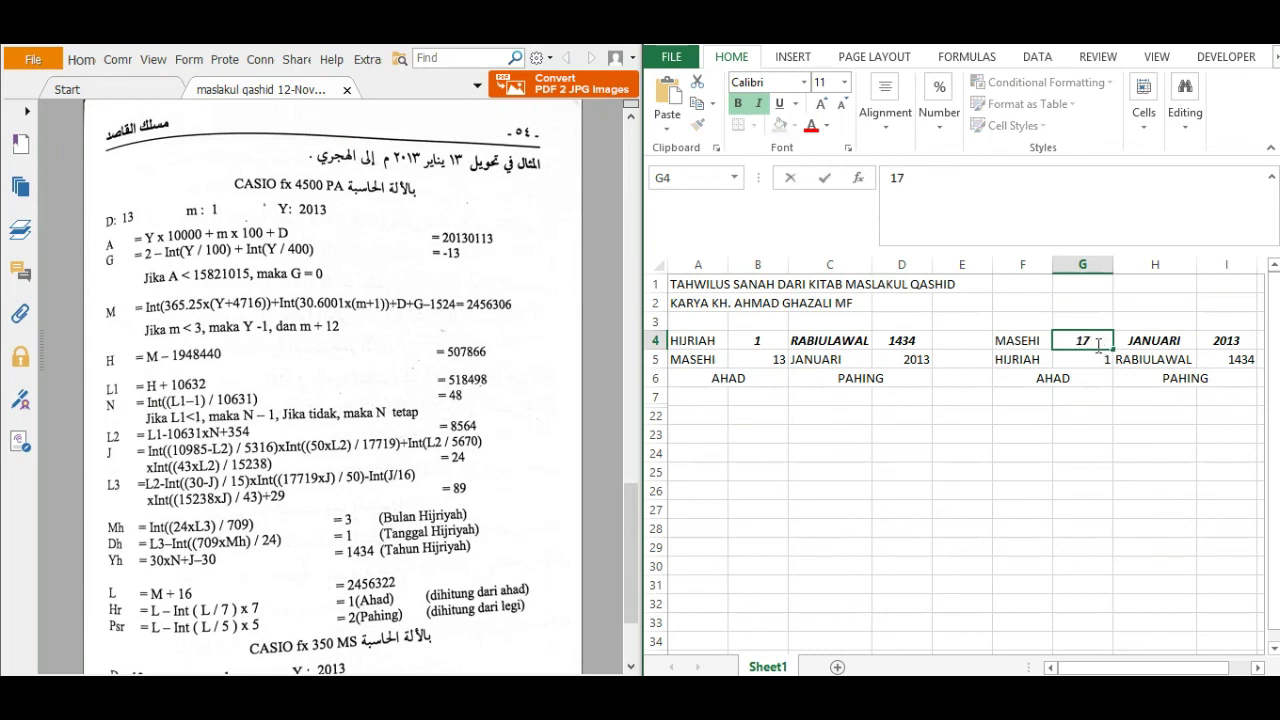
click(1136, 344)
click(1205, 341)
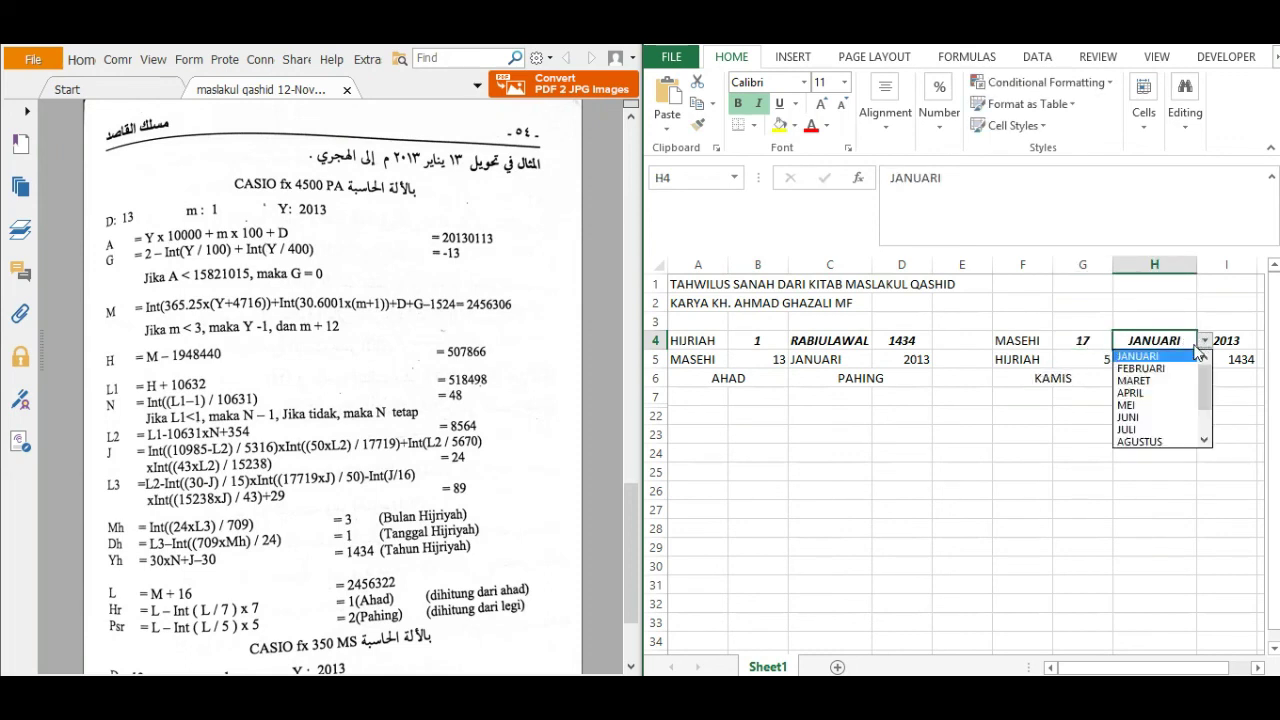
click(1176, 442)
click(1230, 341)
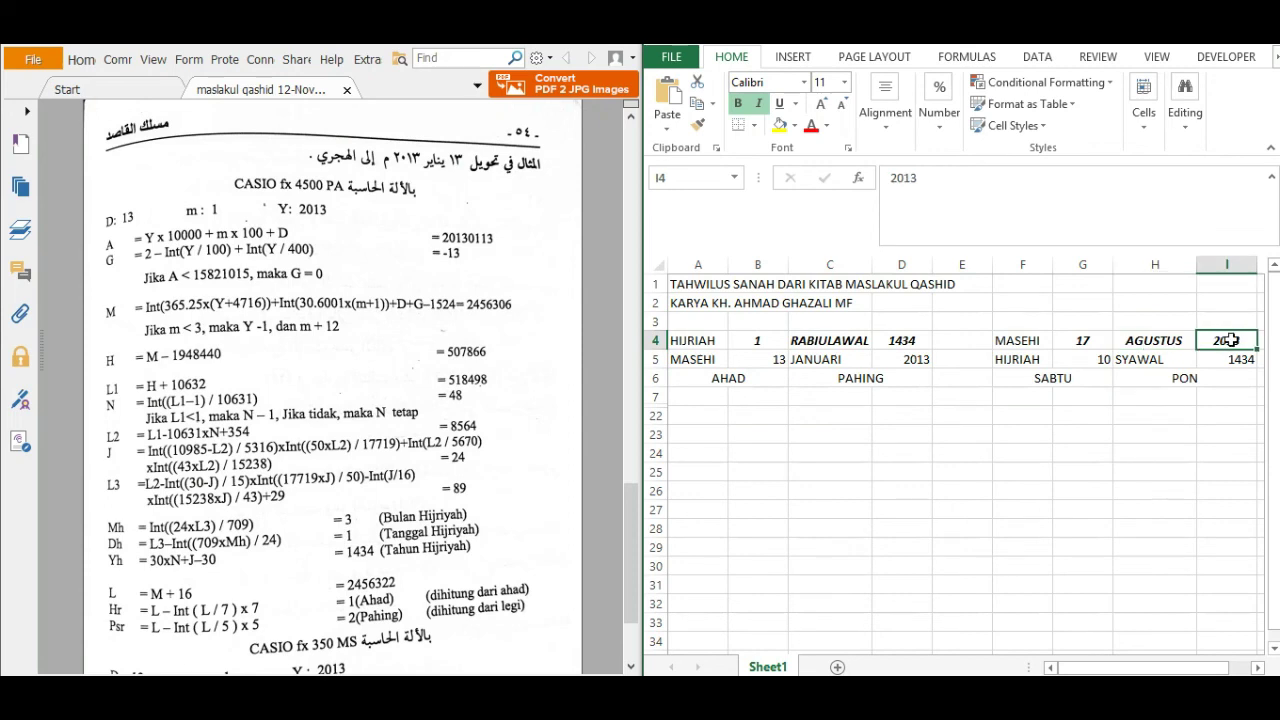
text(1945)
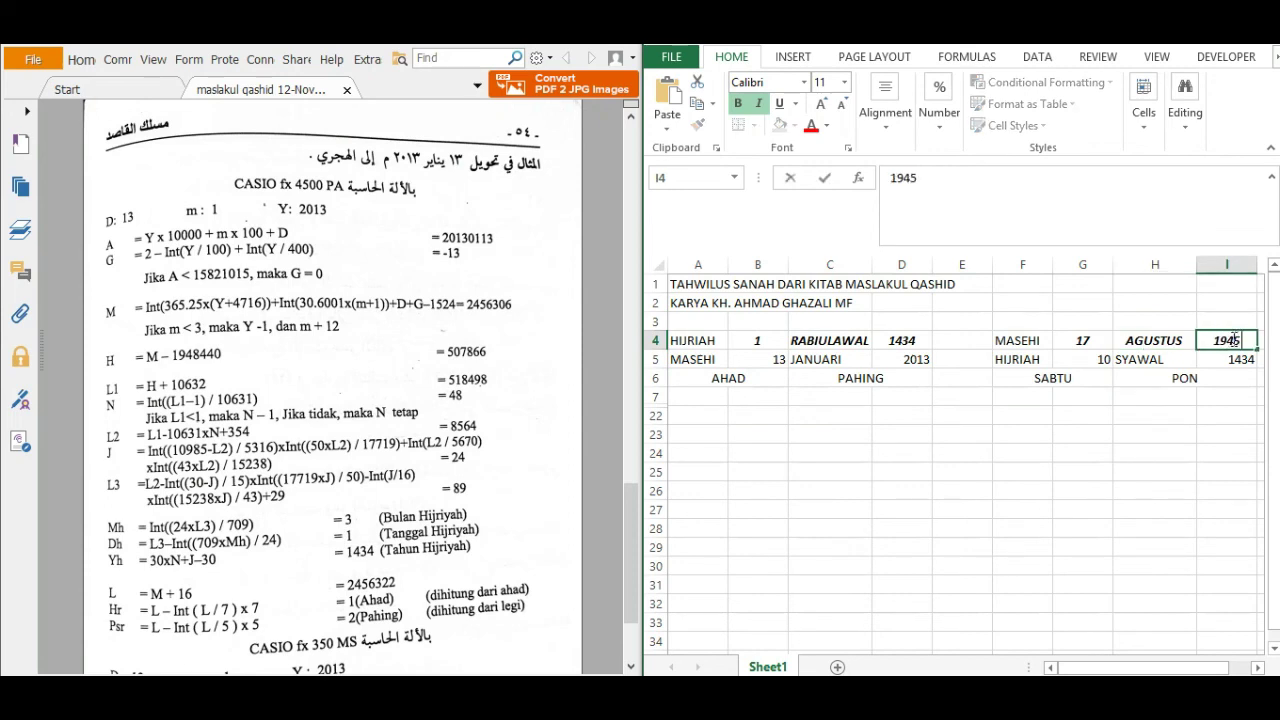
key(Return)
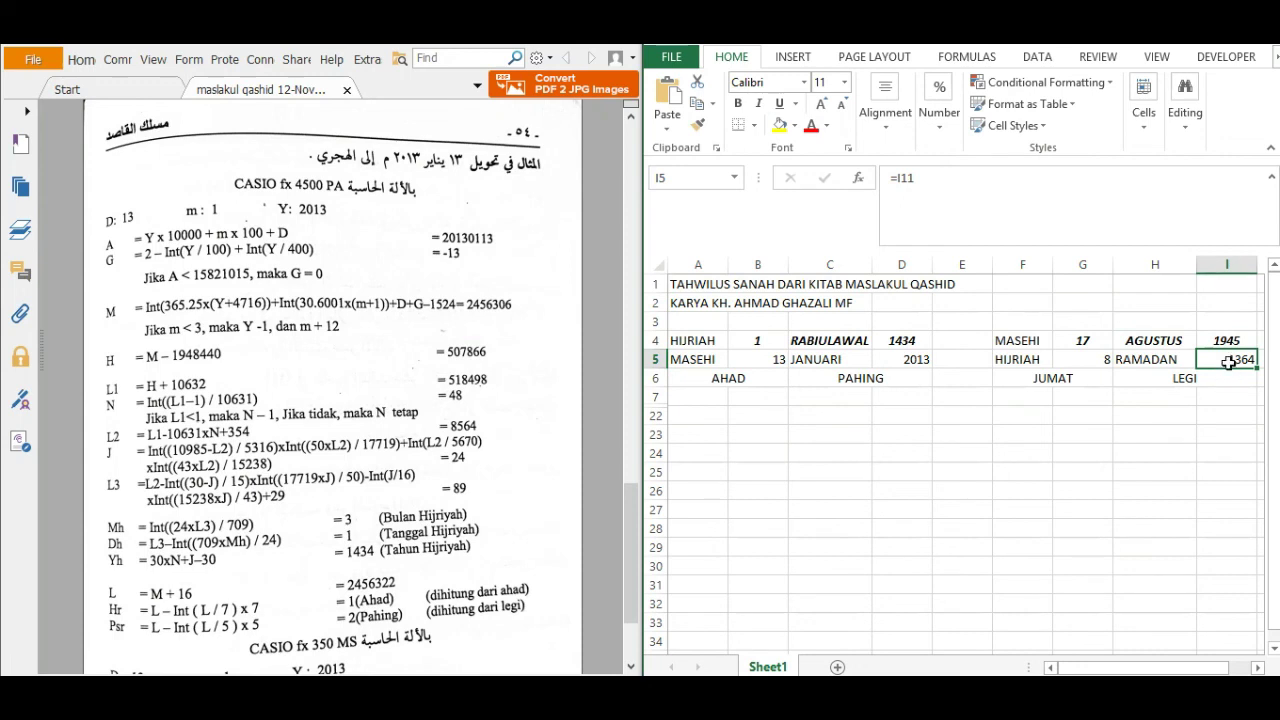
Step: Set the Hijri input date in row 4 to 8 RAMADAN 1364
click(760, 341)
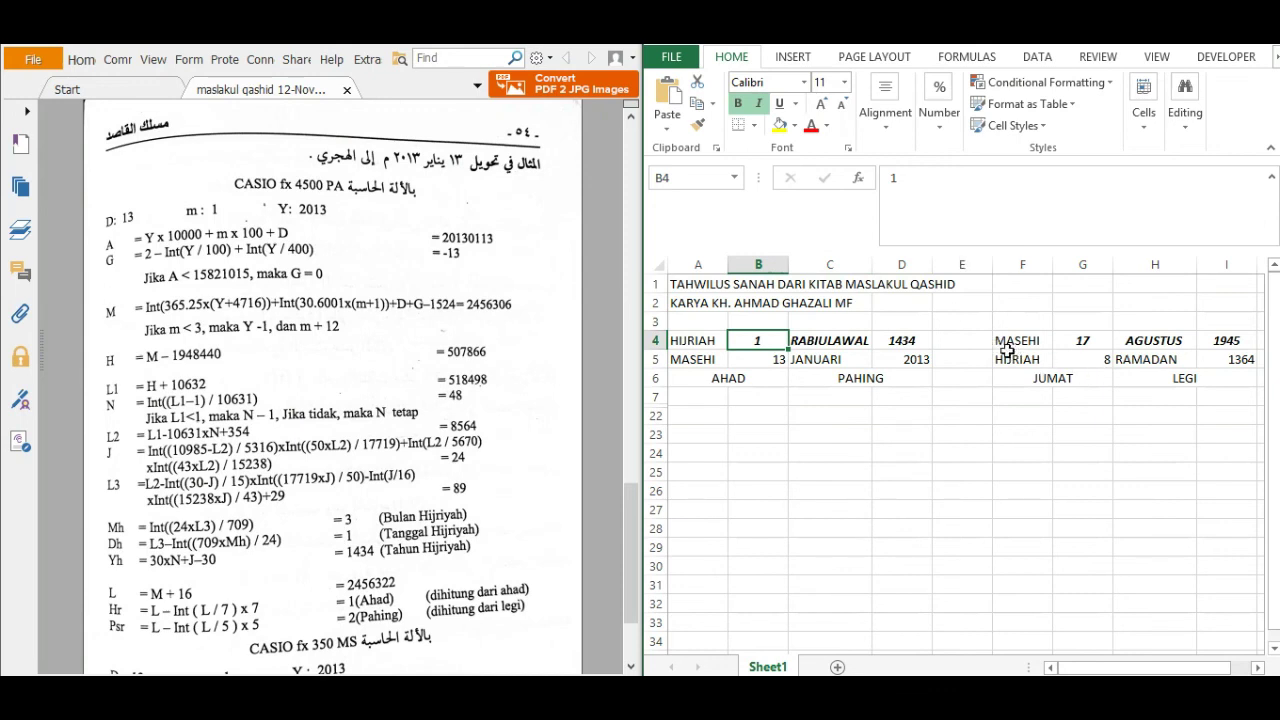
text(8)
click(830, 342)
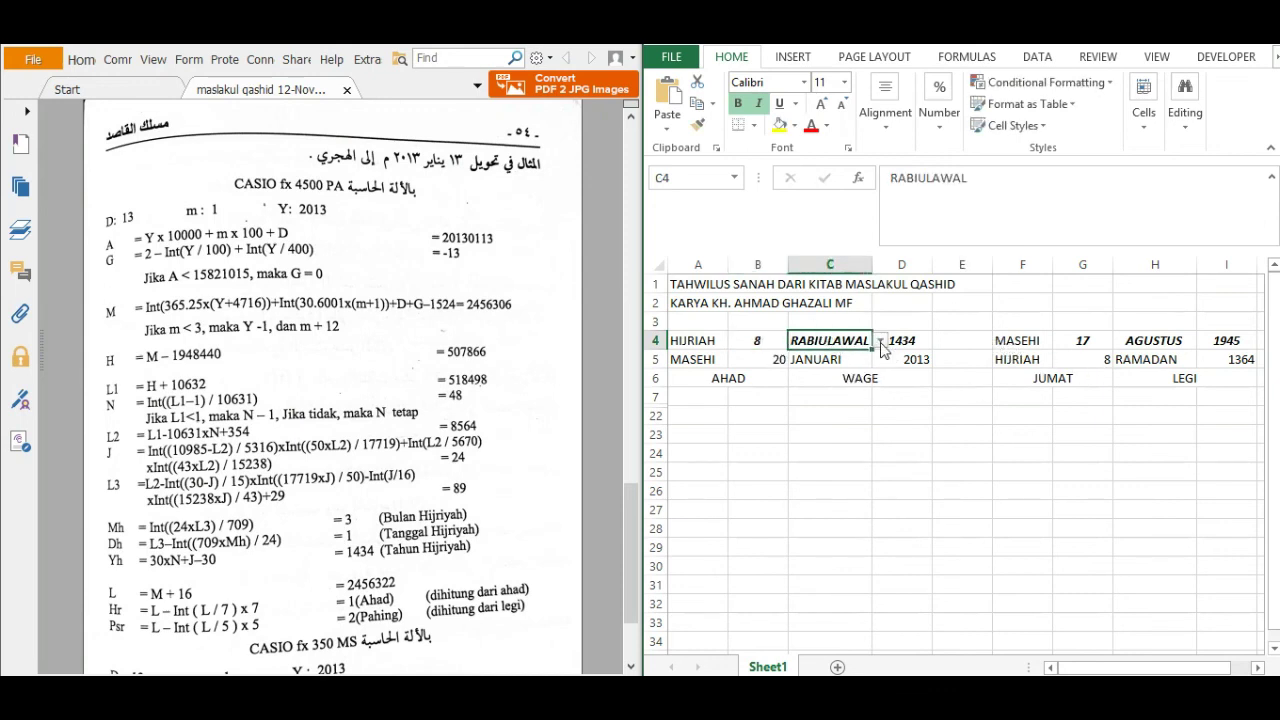
click(880, 342)
click(835, 428)
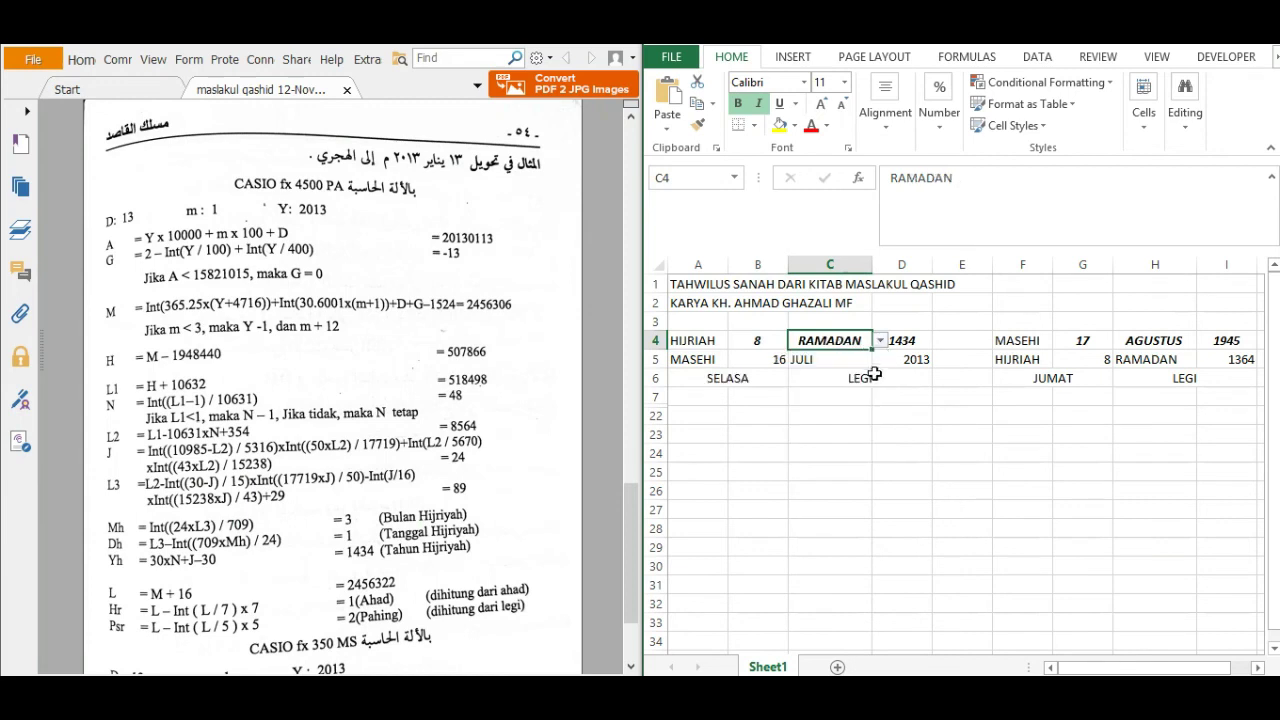
click(903, 340)
text(13)
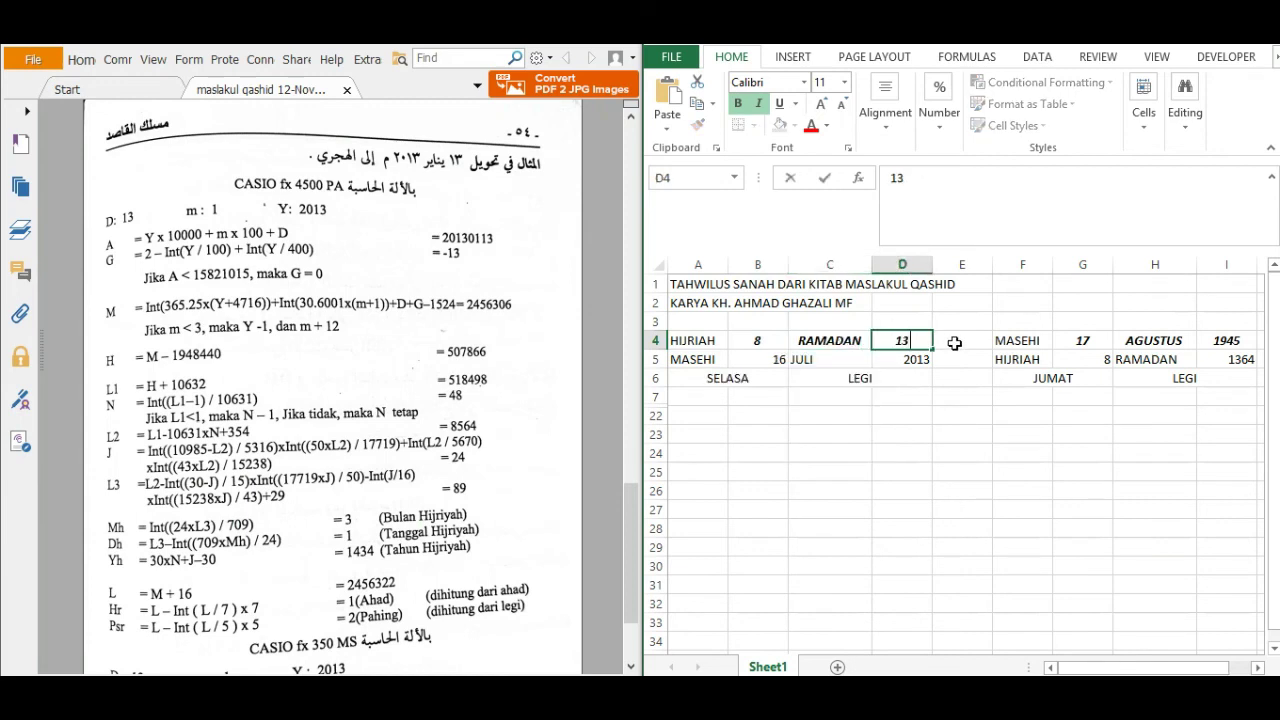
text(64)
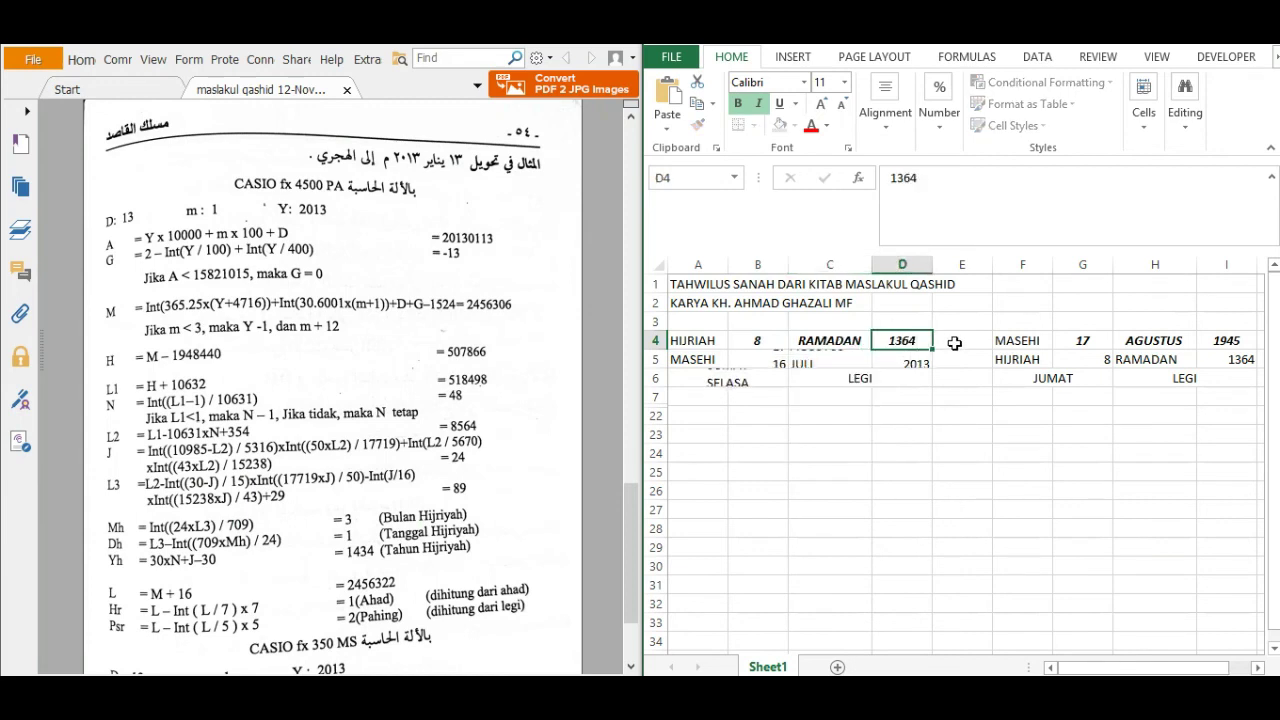
key(Return)
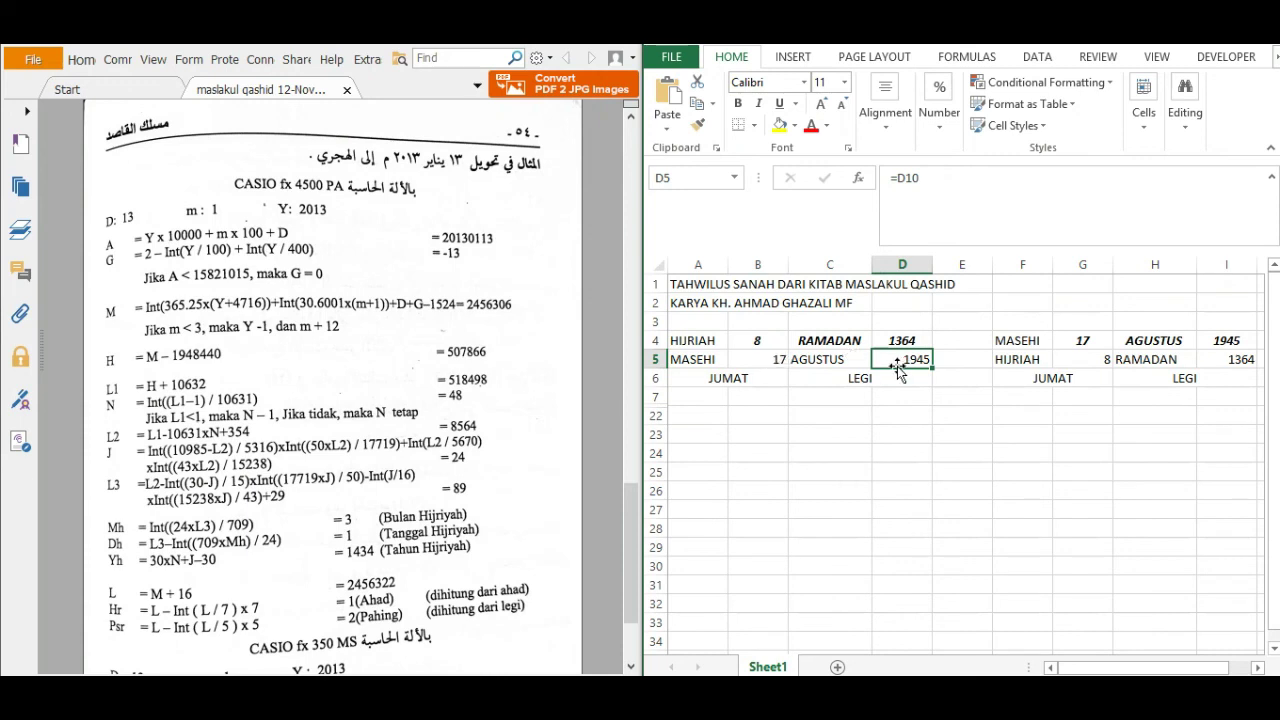